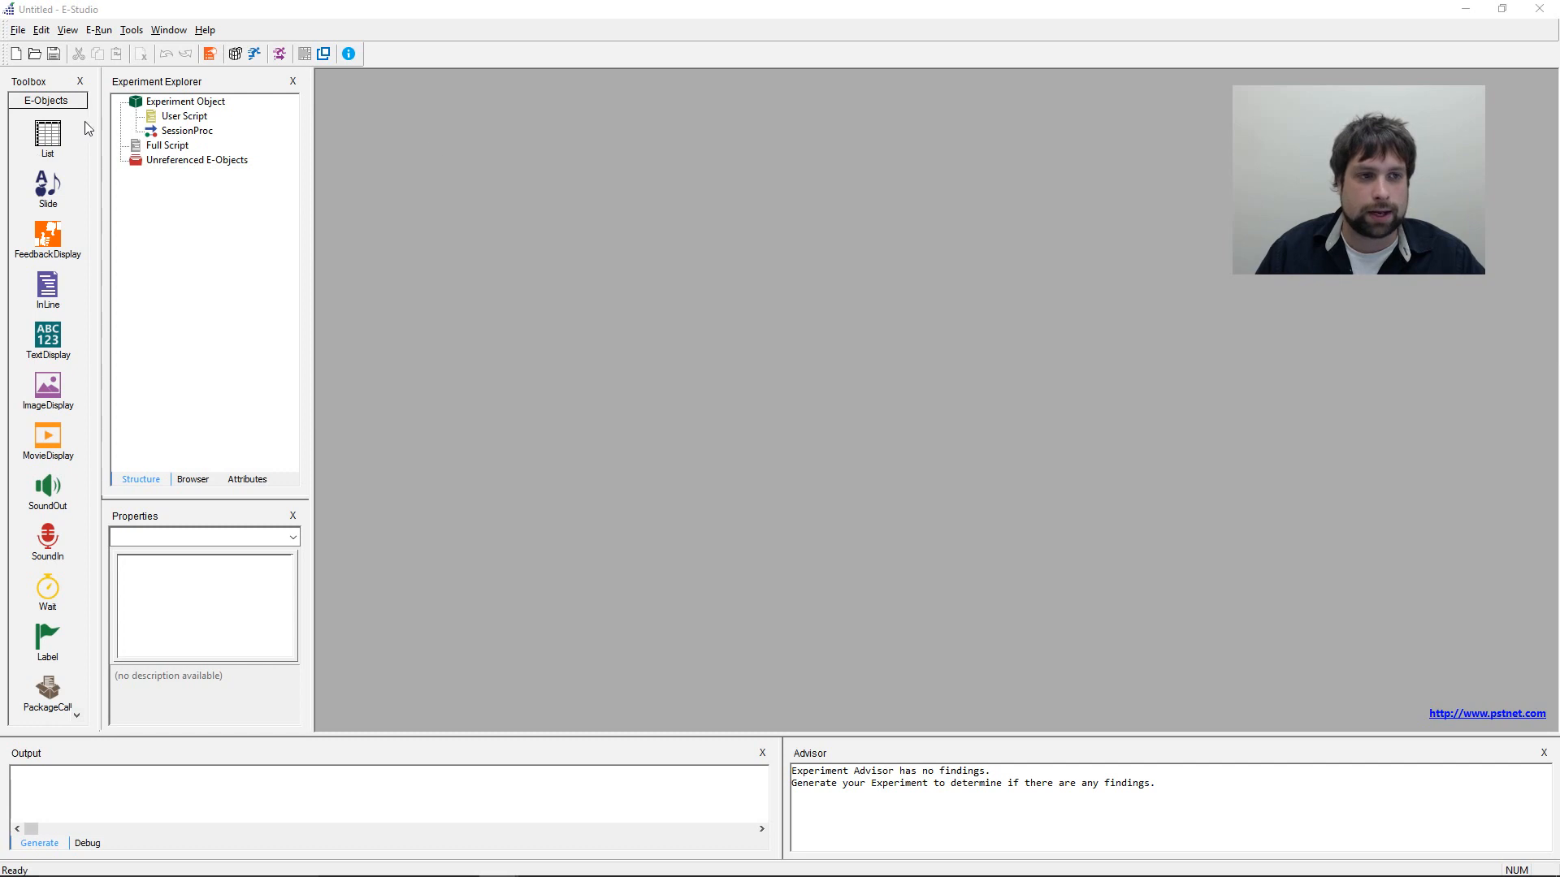
- Add a TextDisplay to the SessionProc timeline and rename it Welcome
{"action": "double_click", "coordinate": [193, 132]}
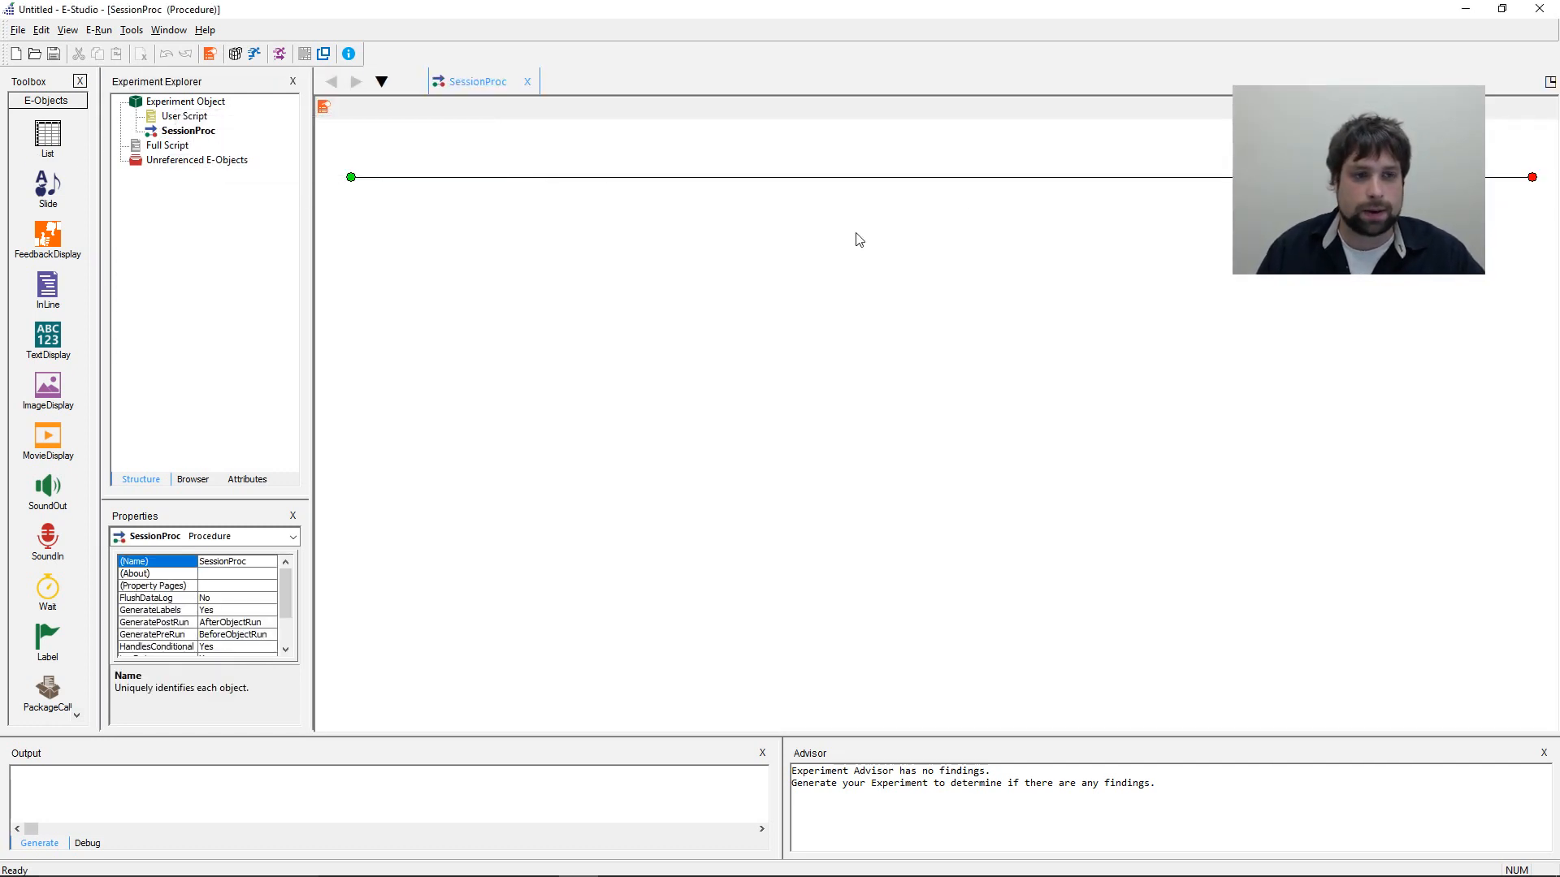
{"action": "left_click_drag", "start_coordinate": [31, 334], "coordinate": [732, 381]}
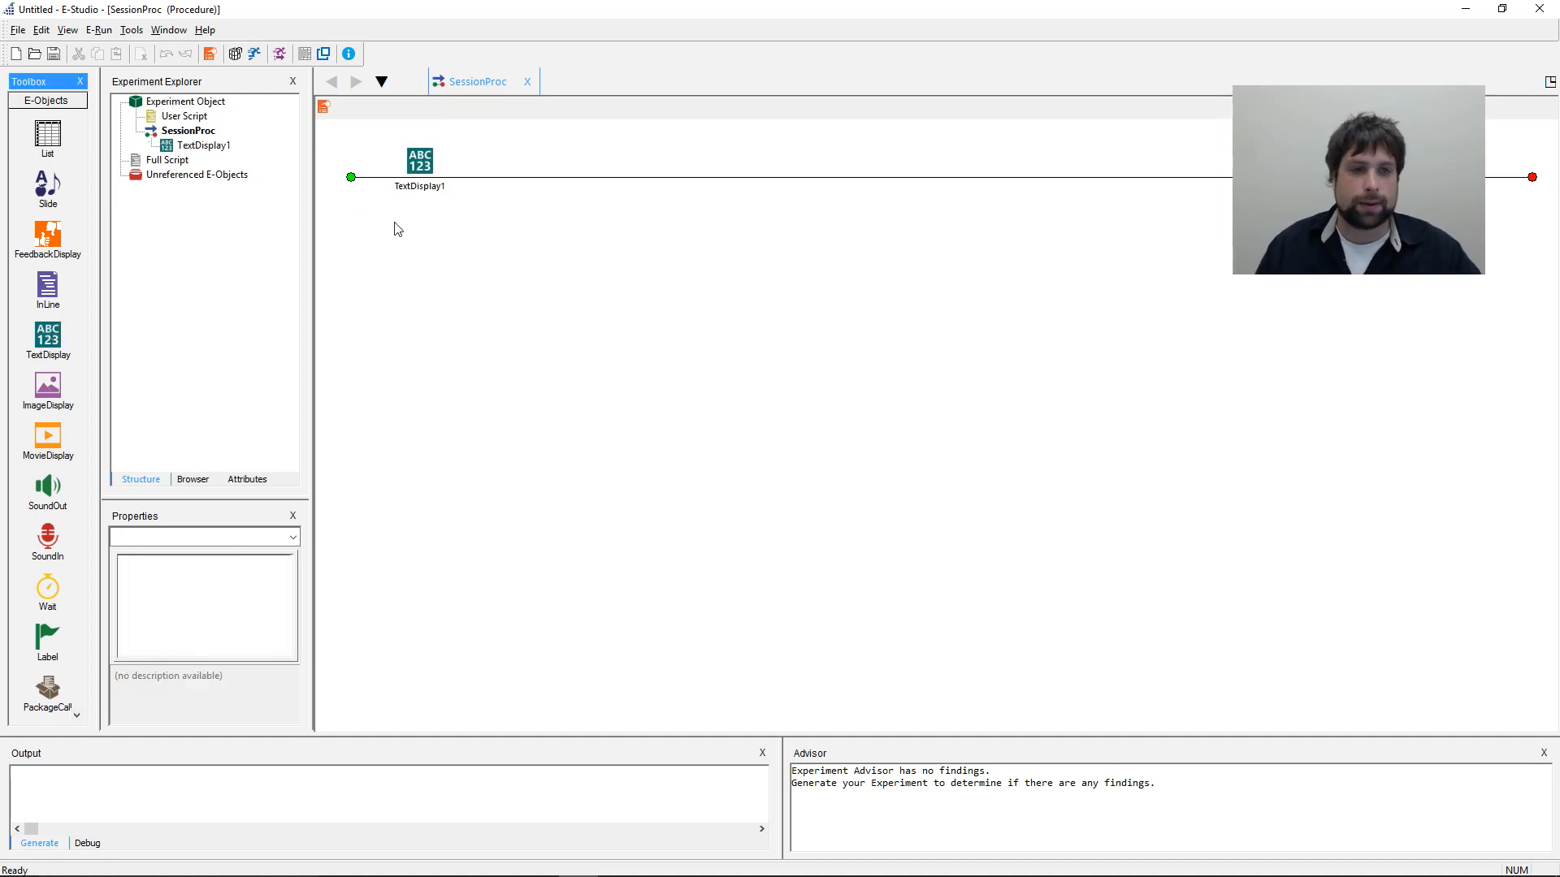
{"action": "right_click", "coordinate": [415, 162]}
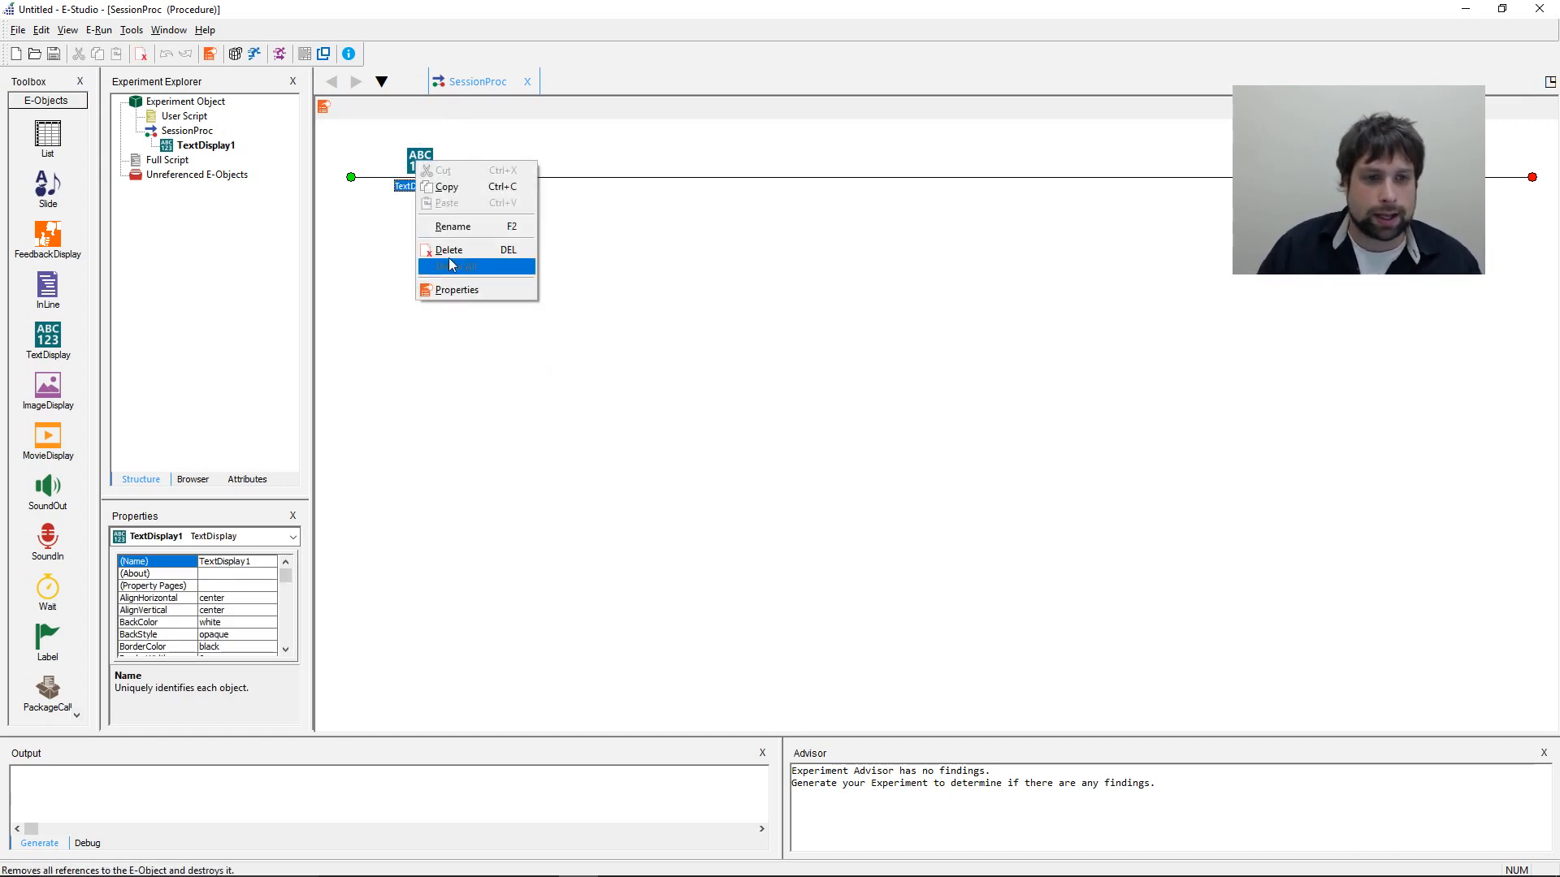
{"action": "left_click", "coordinate": [356, 317]}
{"action": "right_click", "coordinate": [405, 186]}
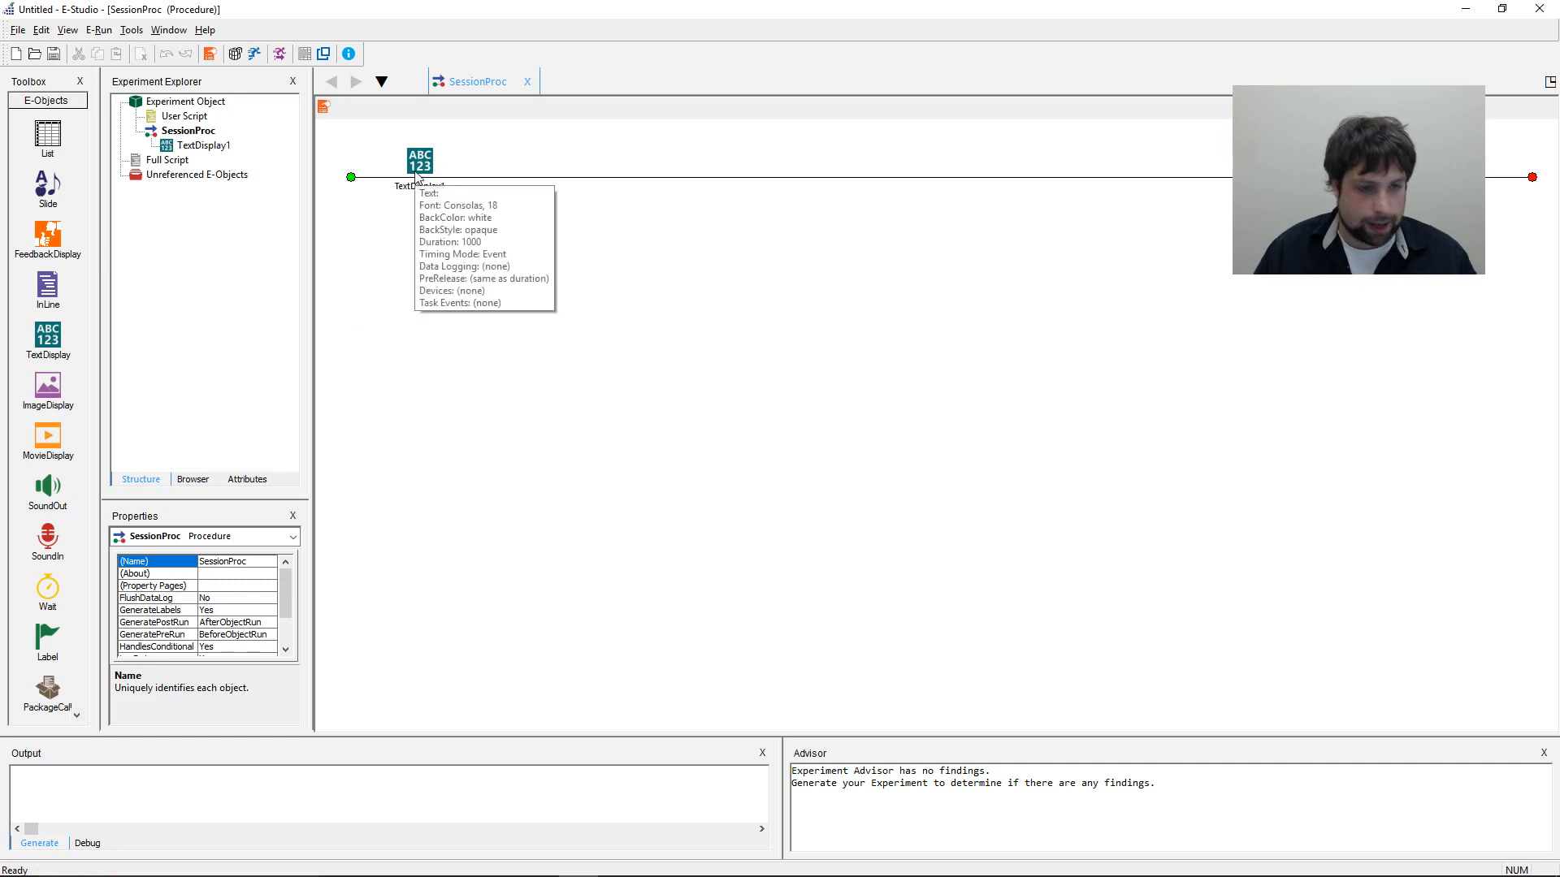
{"action": "left_click", "coordinate": [480, 311]}
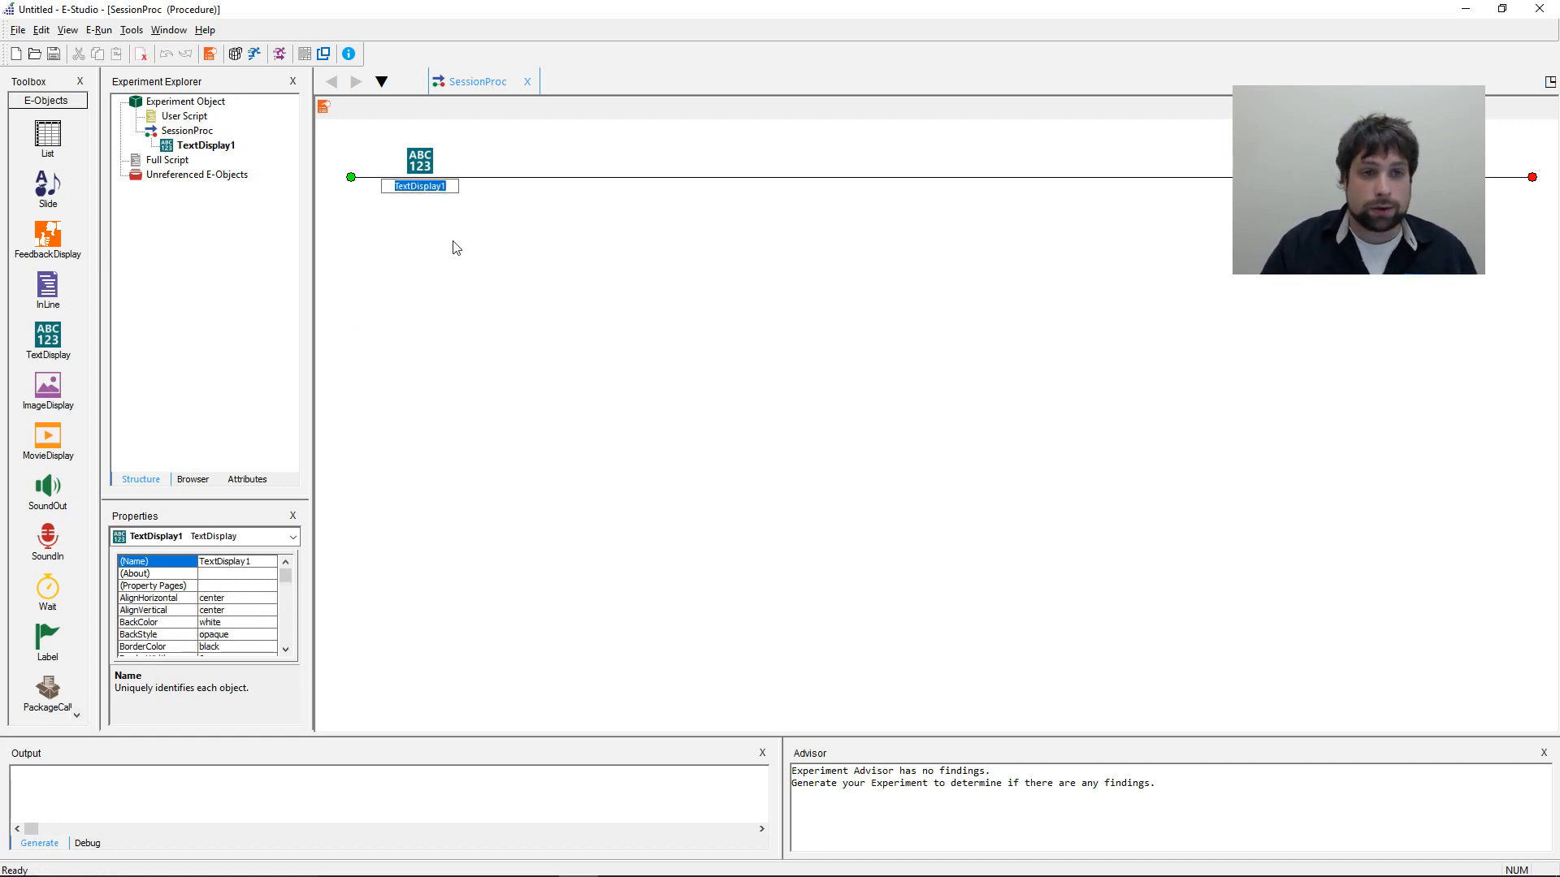
{"action": "type", "text": "Welcome"}
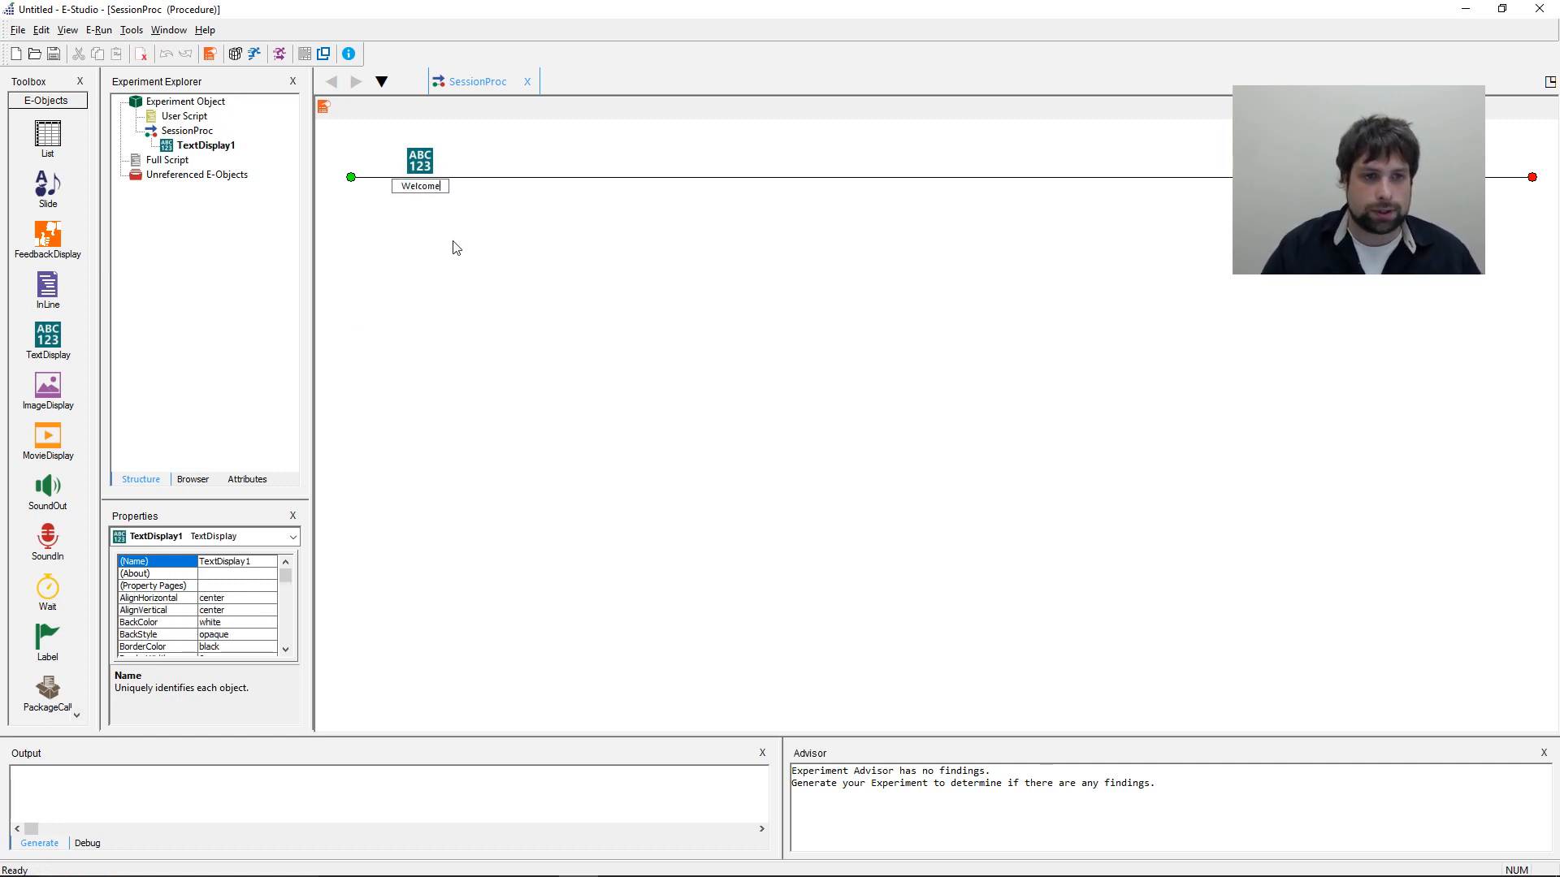
{"action": "key", "text": "Return"}
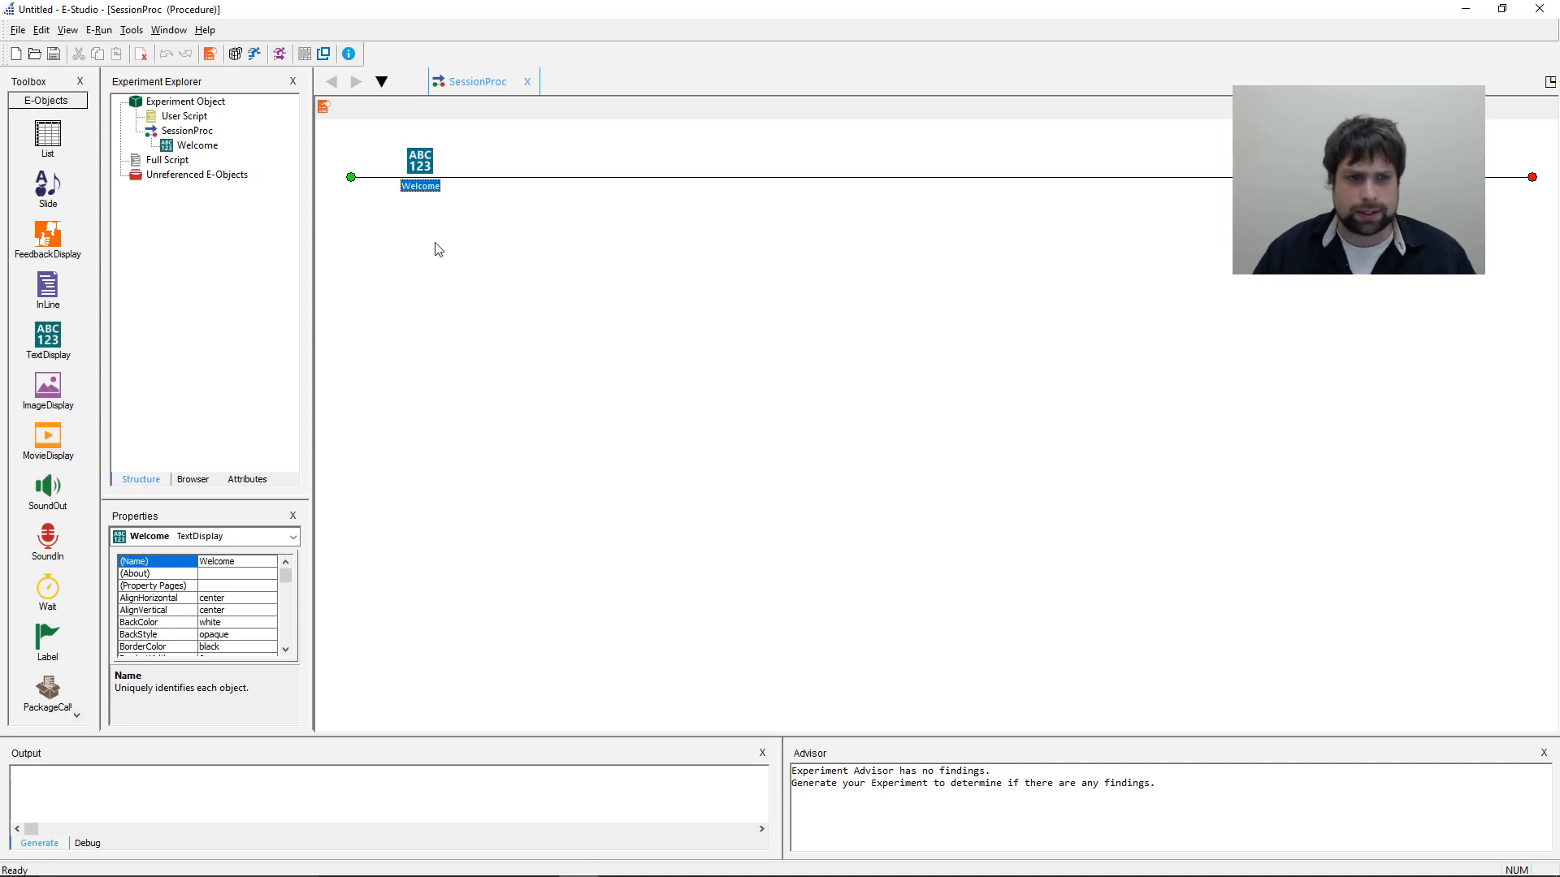
- In the Welcome display, write "This task involves viewing single letters presented one at a time" and start a second paragraph with "Your job is to"
{"action": "double_click", "coordinate": [422, 169]}
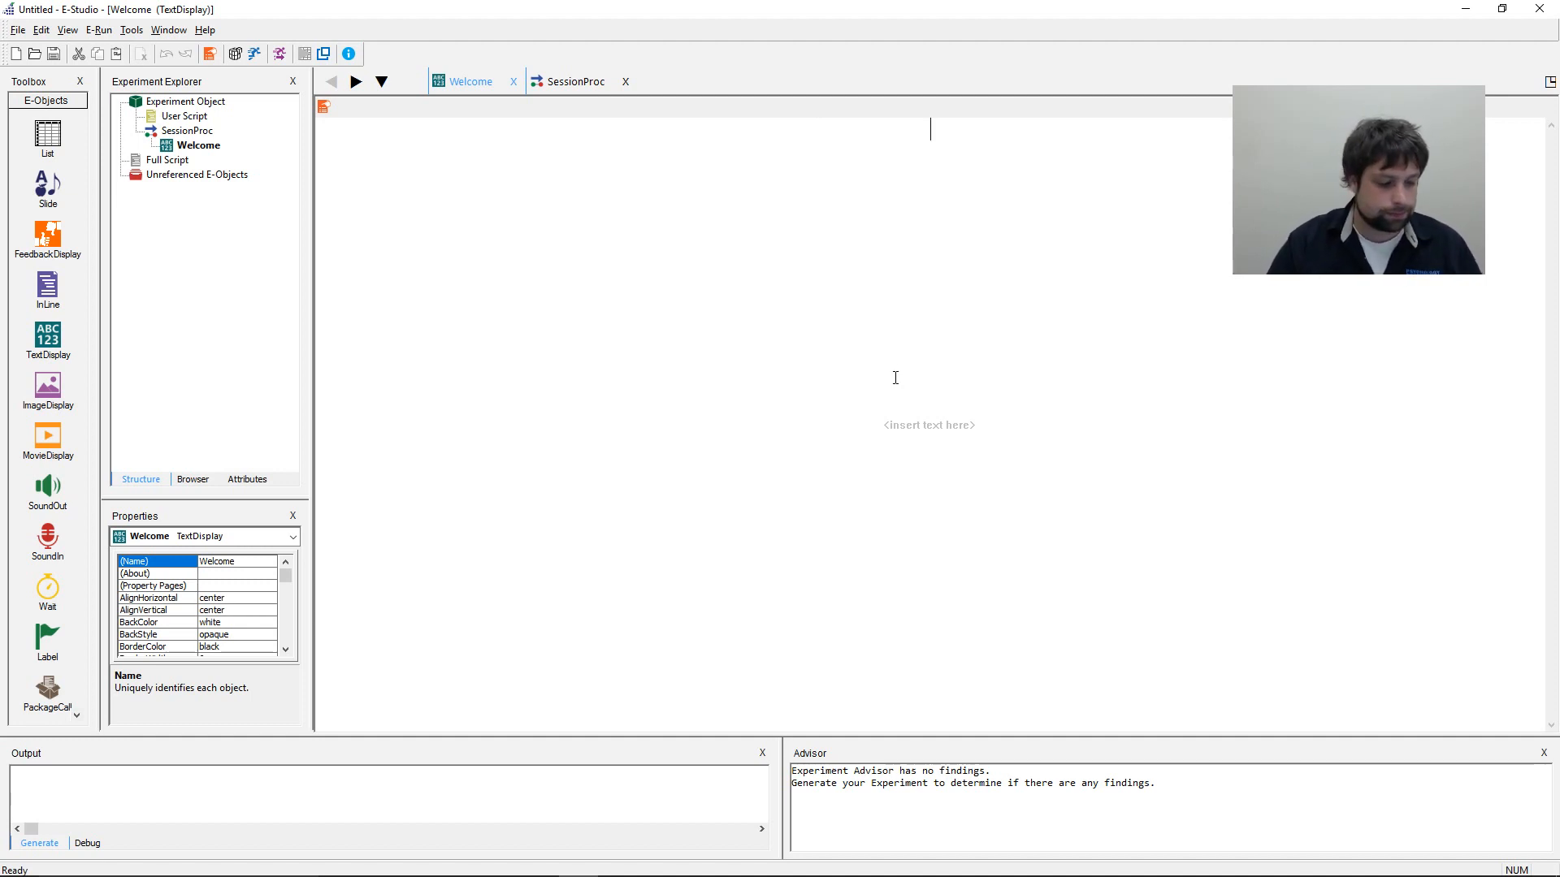
{"action": "type", "text": "This task invol"}
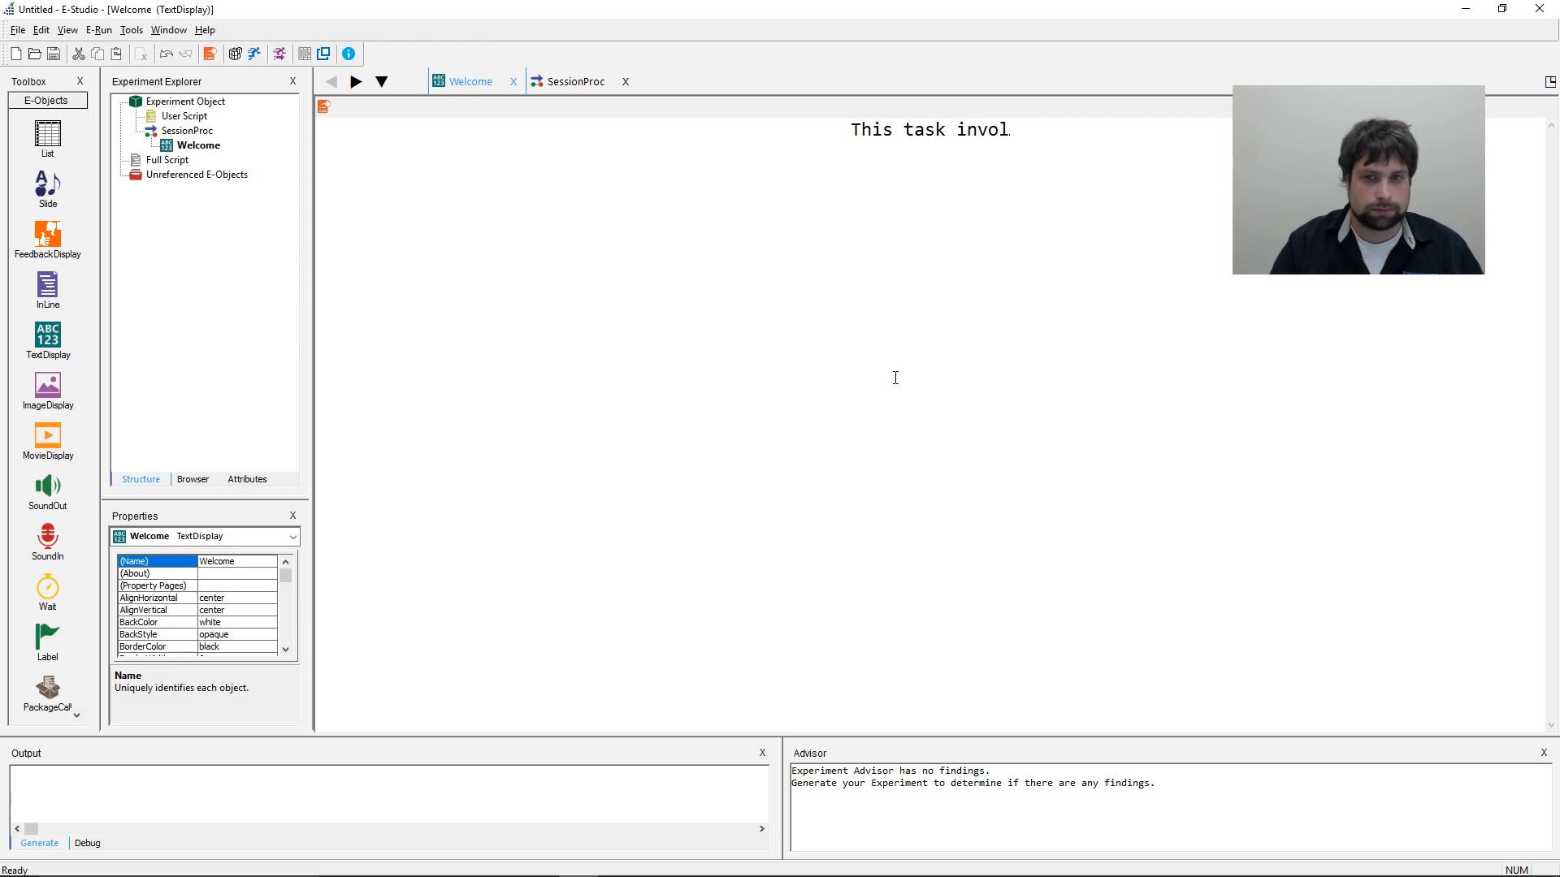
{"action": "type", "text": "ves viewing "}
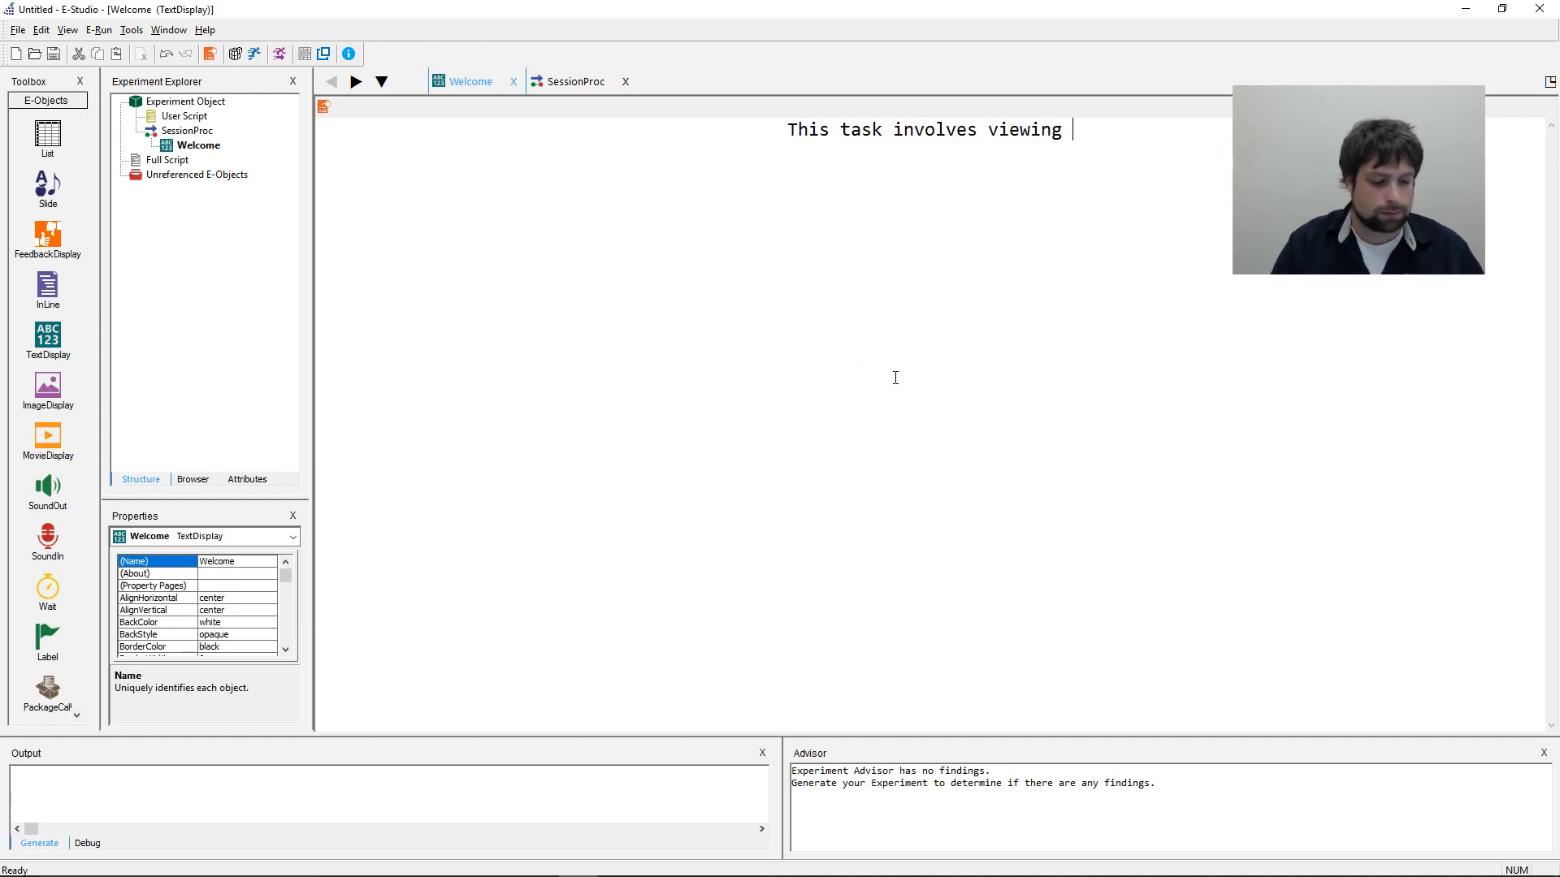
{"action": "type", "text": "single lett"}
{"action": "key", "text": "BackSpace"}
{"action": "key", "text": "BackSpace"}
{"action": "key", "text": "BackSpace"}
{"action": "key", "text": "BackSpace"}
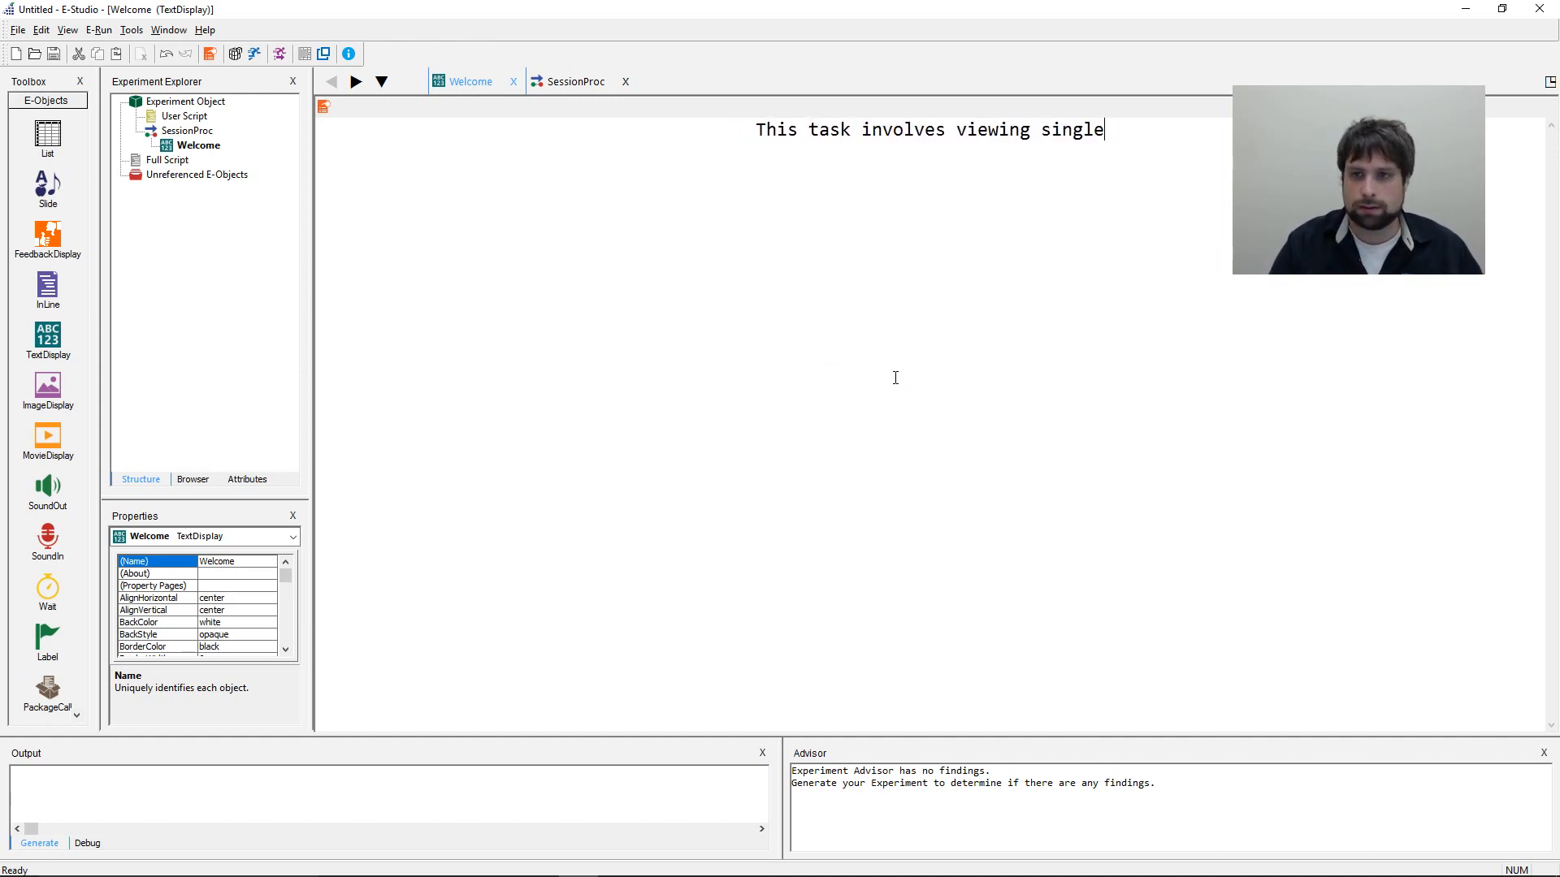
{"action": "type", "text": "letters pres"}
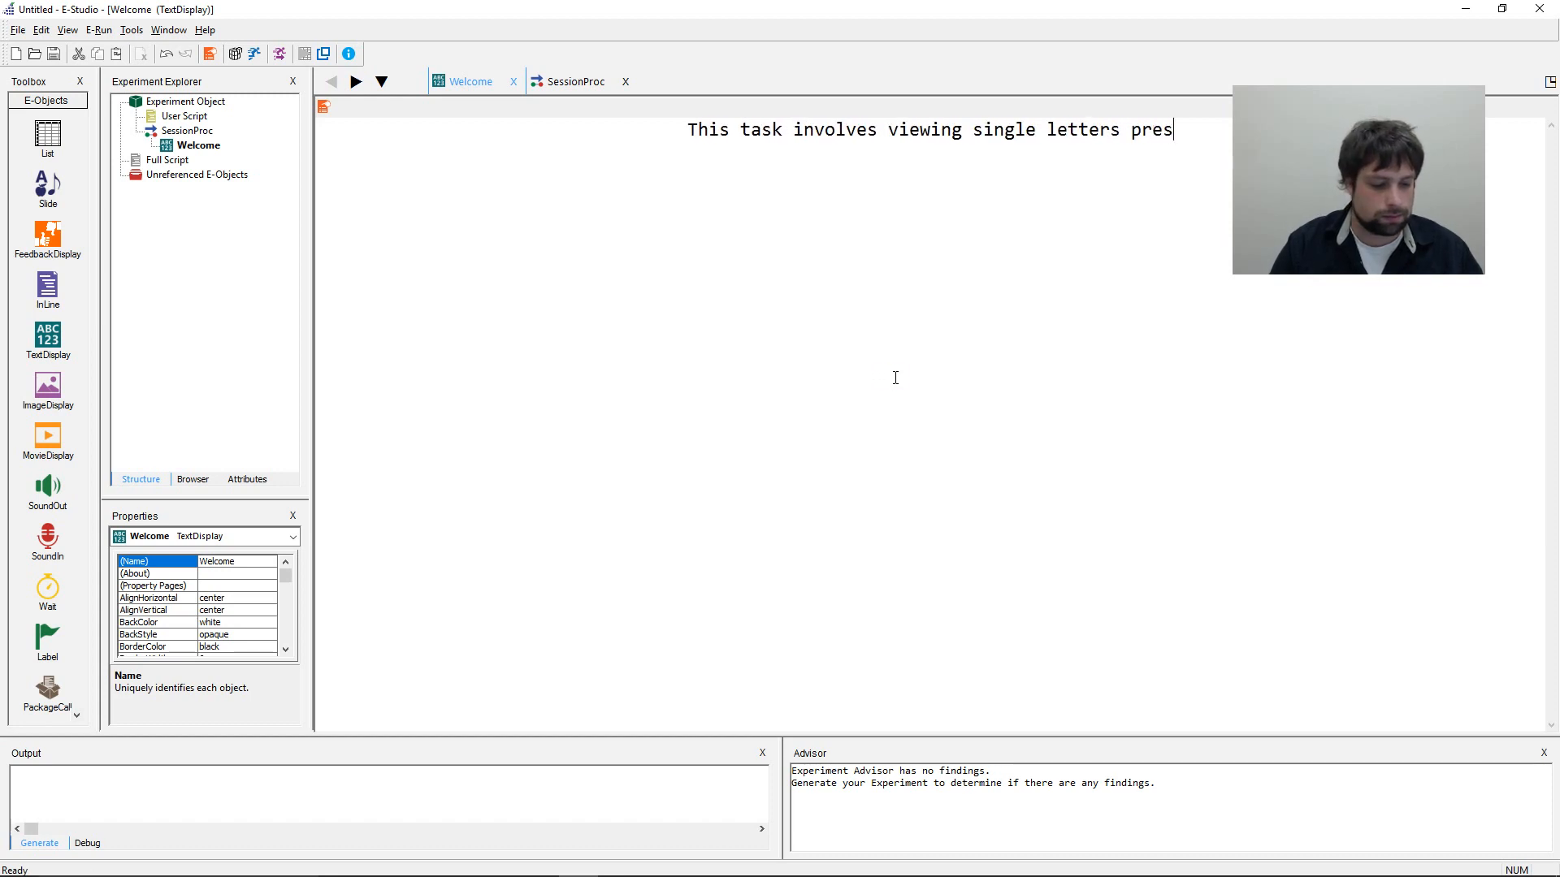
{"action": "type", "text": "ented one at a"}
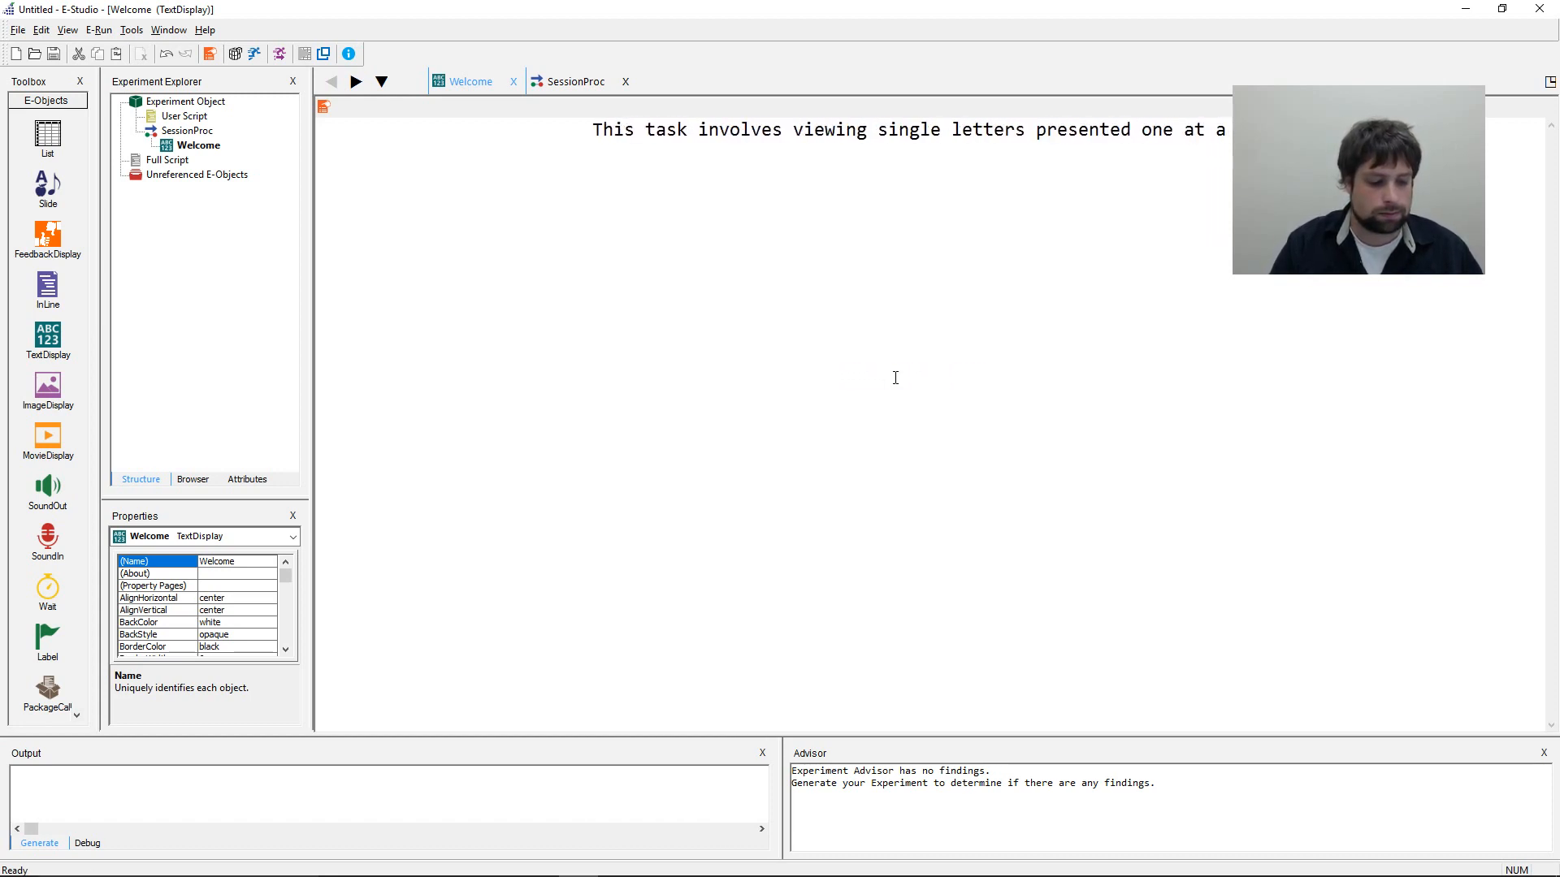
{"action": "type", "text": " time Your job is to "}
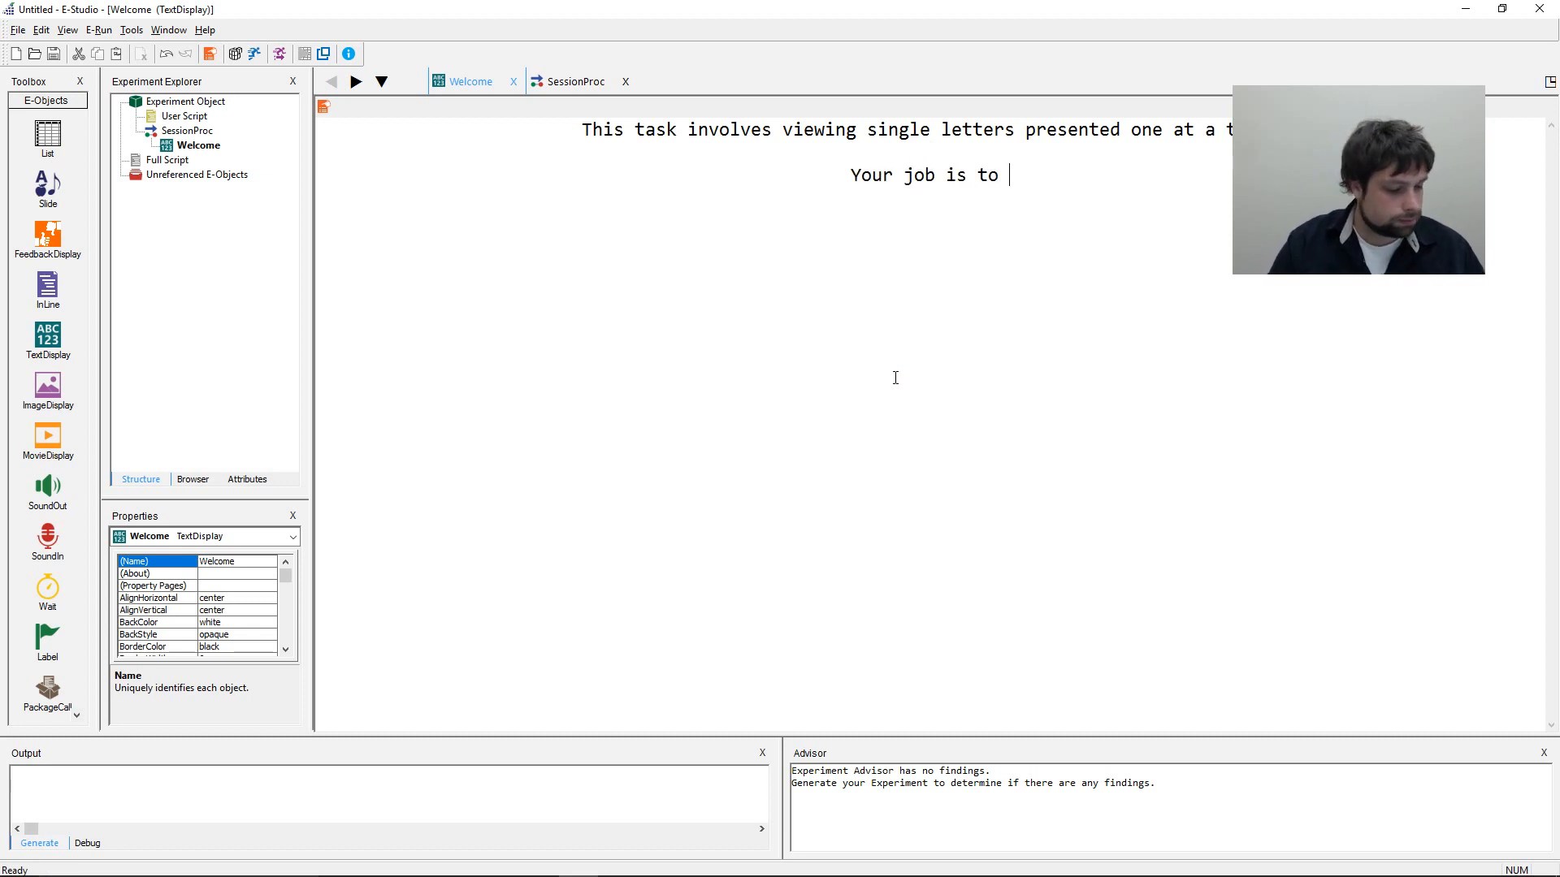
- Continue the second instruction paragraph with "determine whether or not the letter currently on the screen is a" and finish its sentence
{"action": "type", "text": "ter"}
{"action": "key", "text": "BackSpace"}
{"action": "key", "text": "BackSpace"}
{"action": "key", "text": "BackSpace"}
{"action": "type", "text": "dete"}
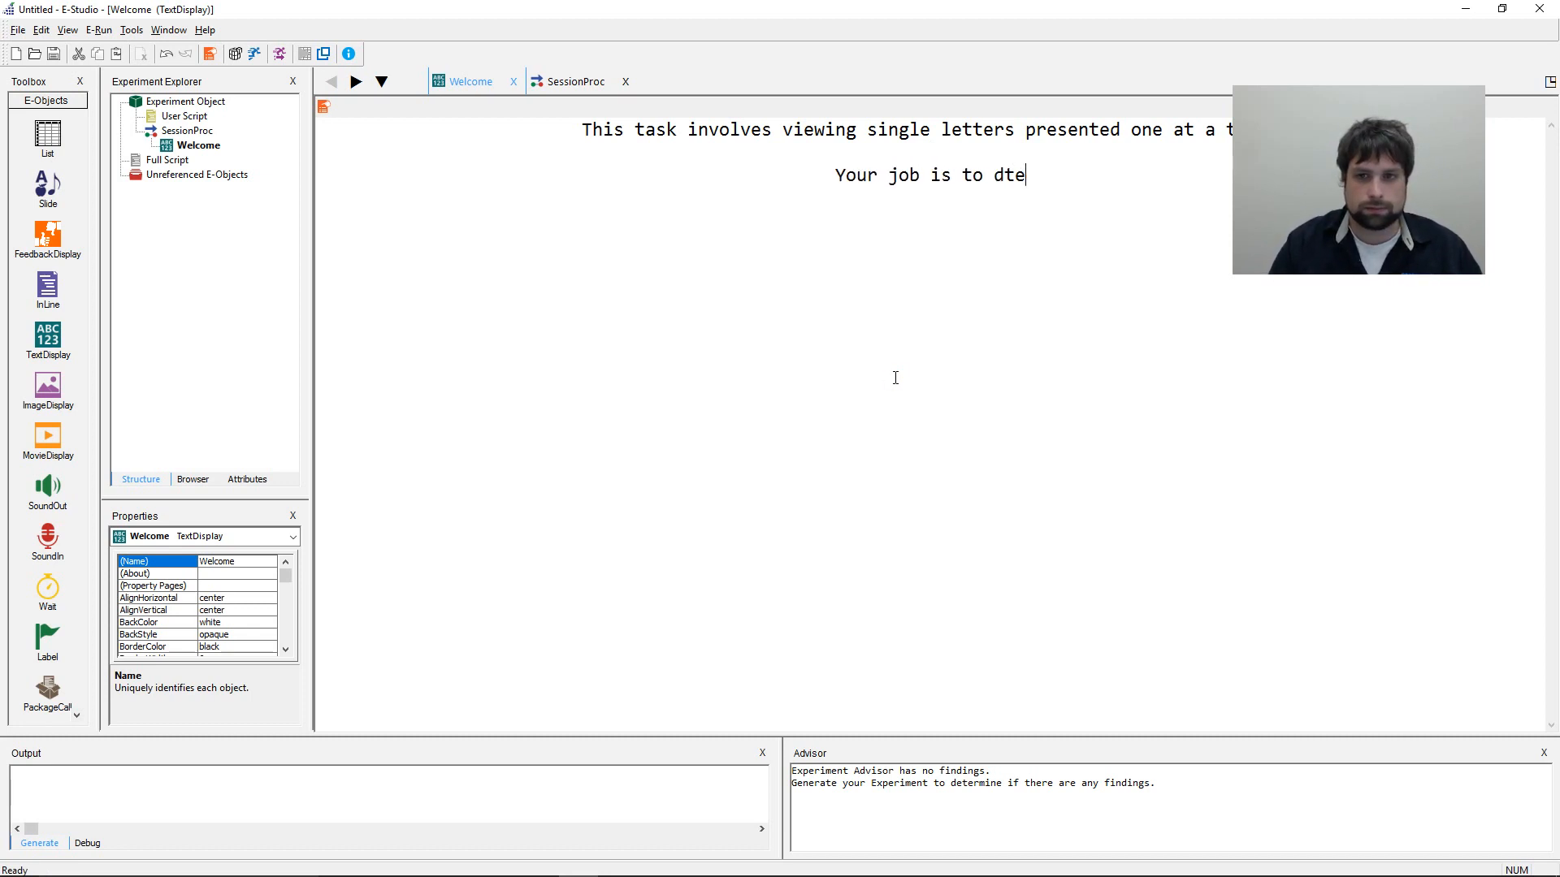
{"action": "type", "text": "rm"}
{"action": "key", "text": "BackSpace"}
{"action": "key", "text": "BackSpace"}
{"action": "key", "text": "BackSpace"}
{"action": "key", "text": "BackSpace"}
{"action": "type", "text": "etermine "}
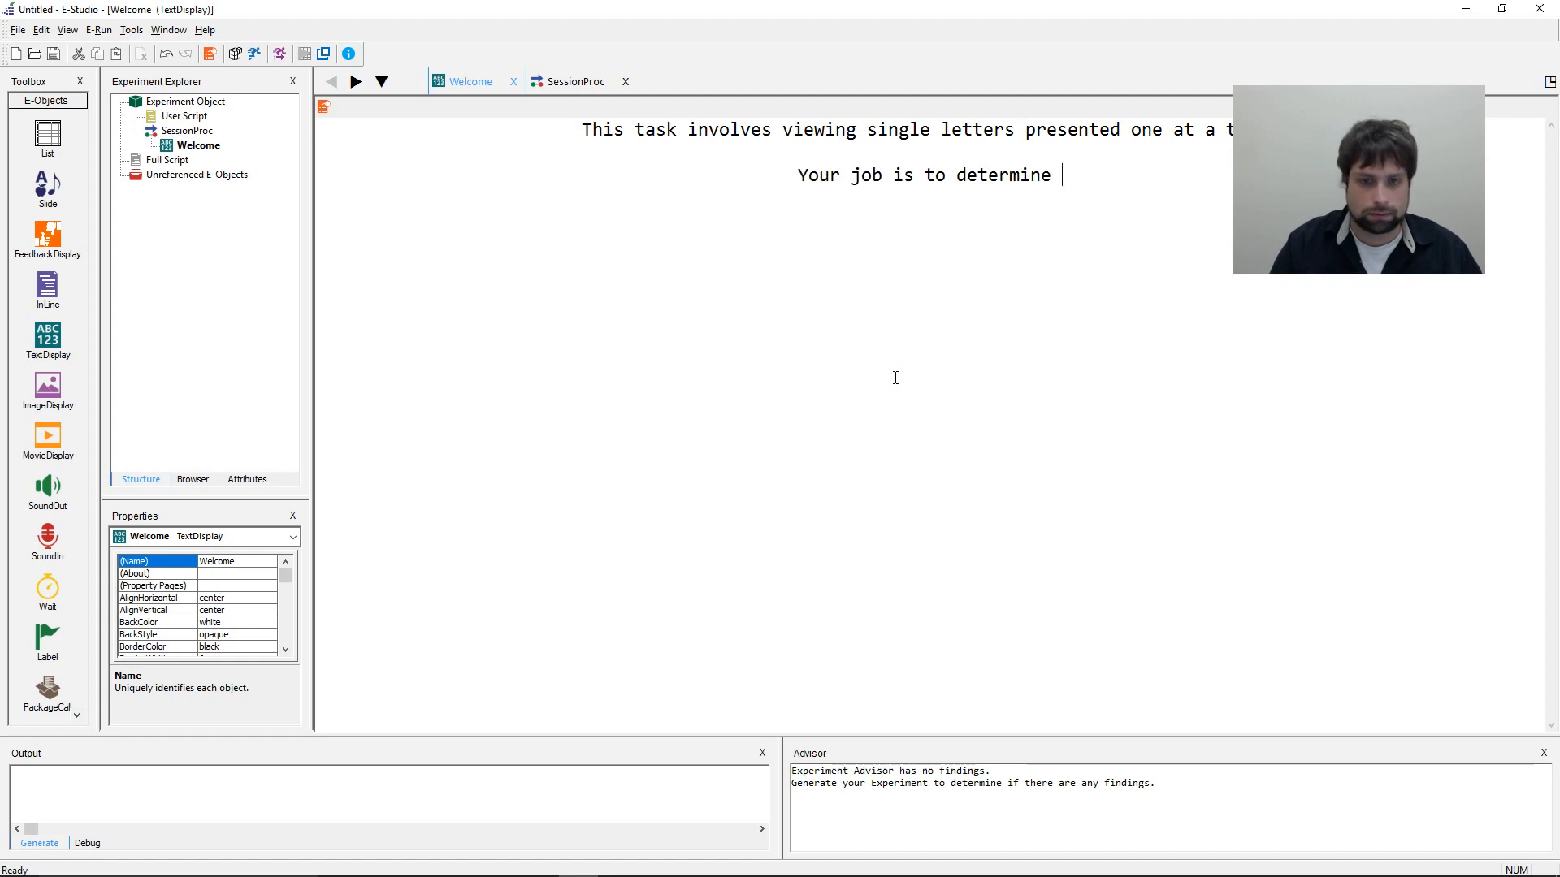
{"action": "type", "text": "whether o"}
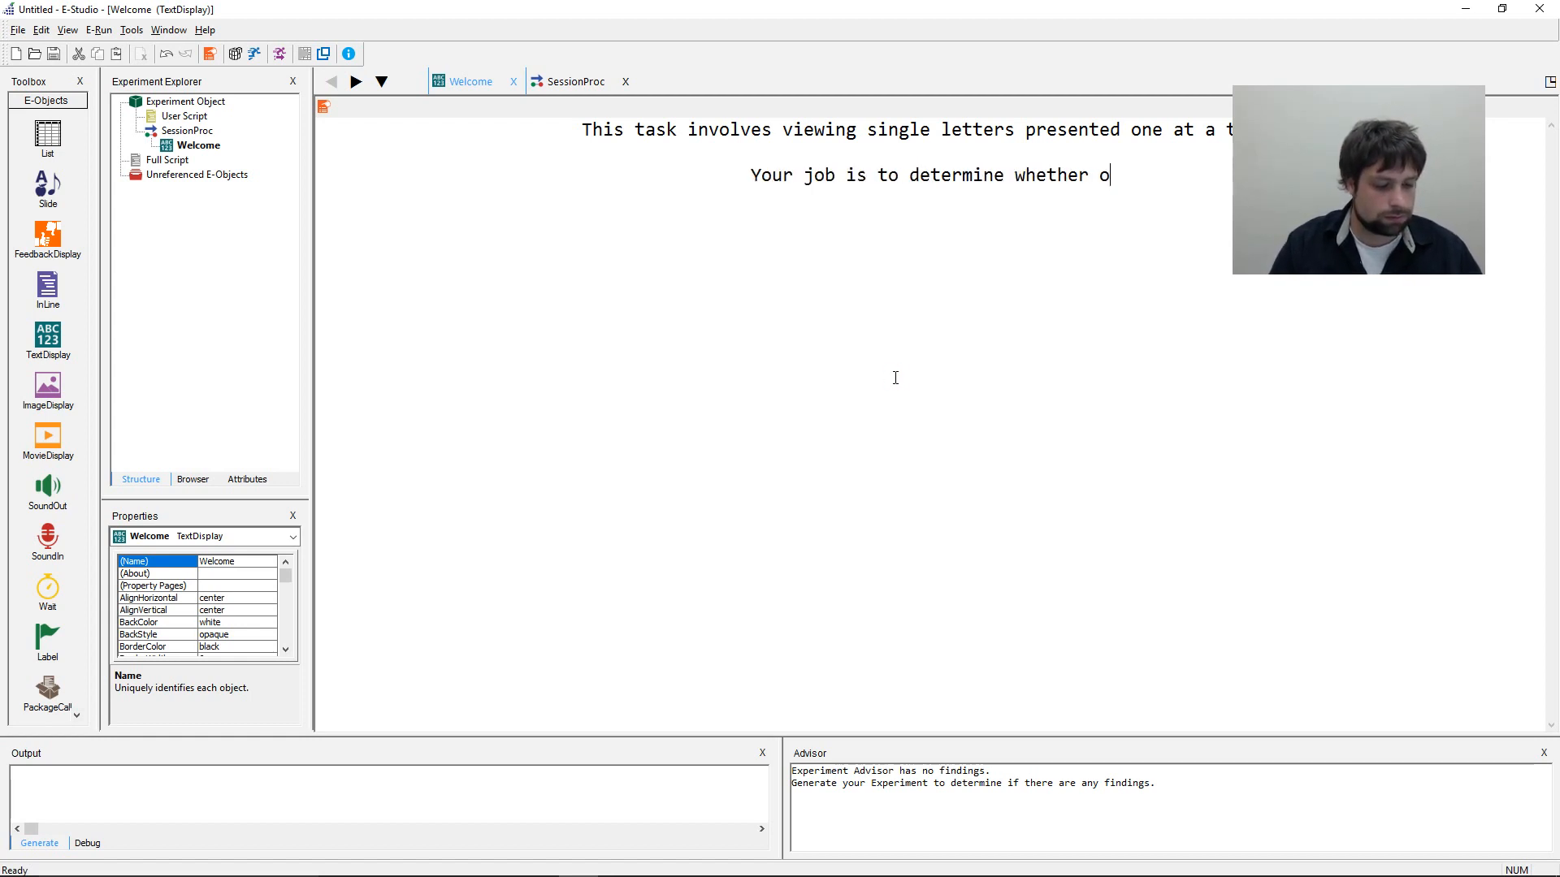
{"action": "type", "text": "r not the letter c"}
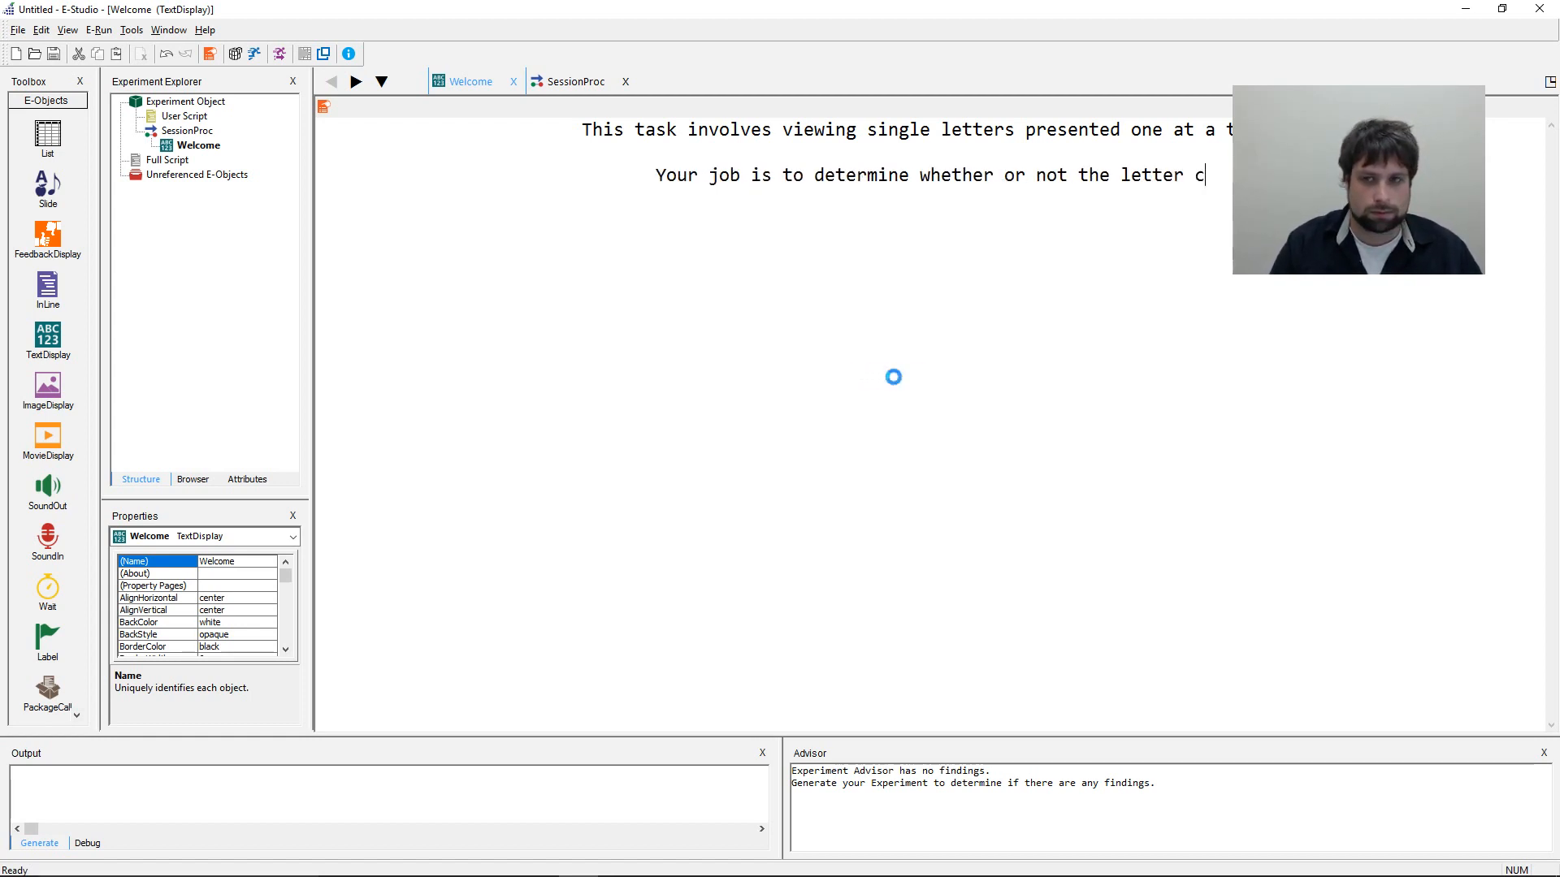
{"action": "type", "text": "urrently"}
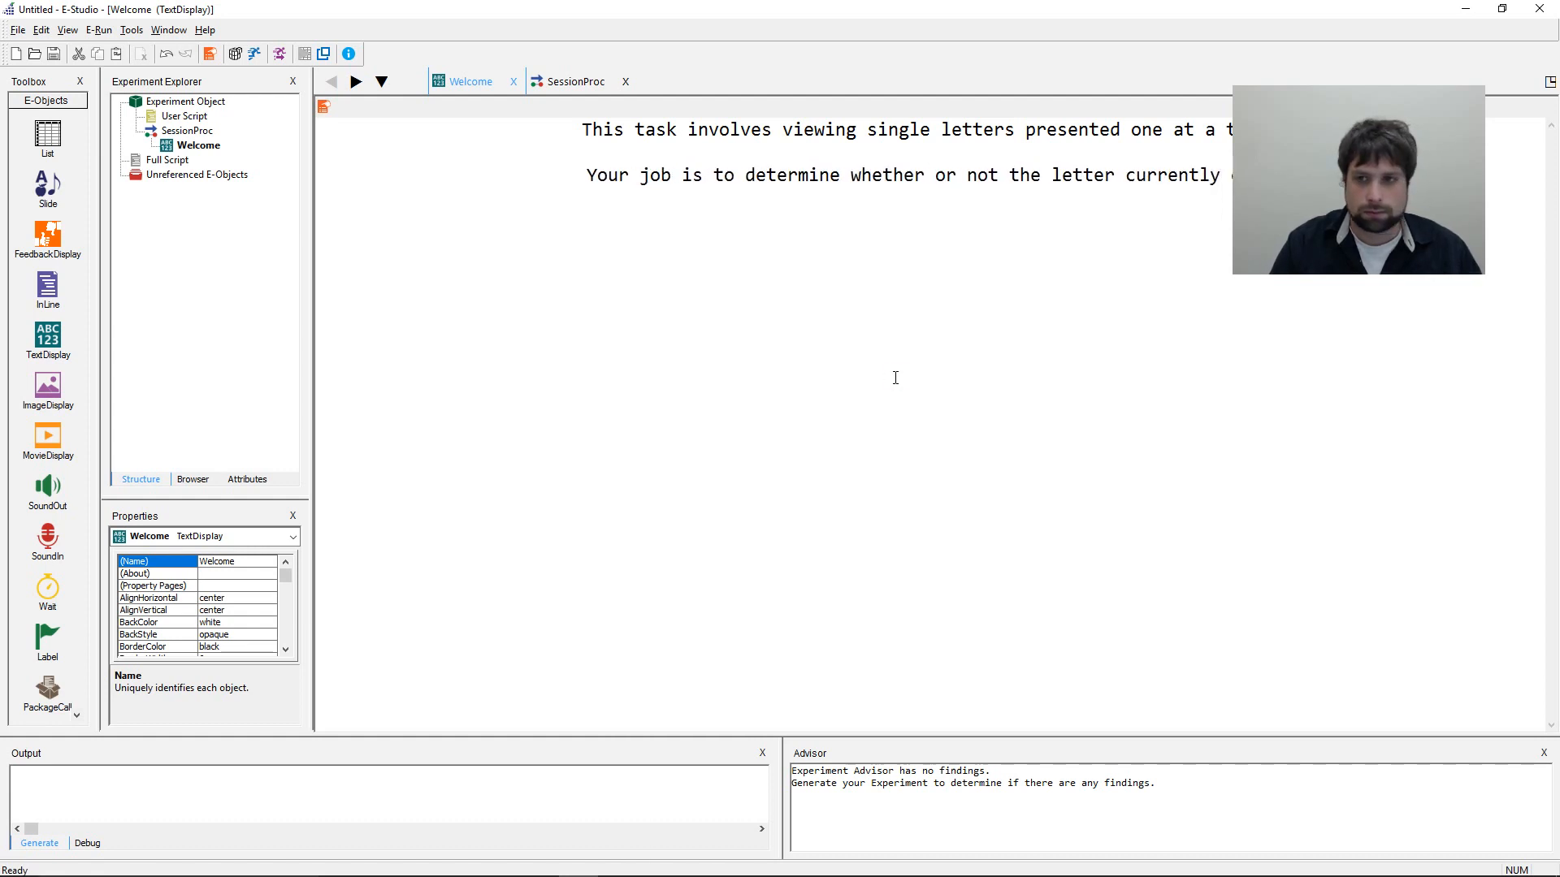
{"action": "type", "text": " on the s"}
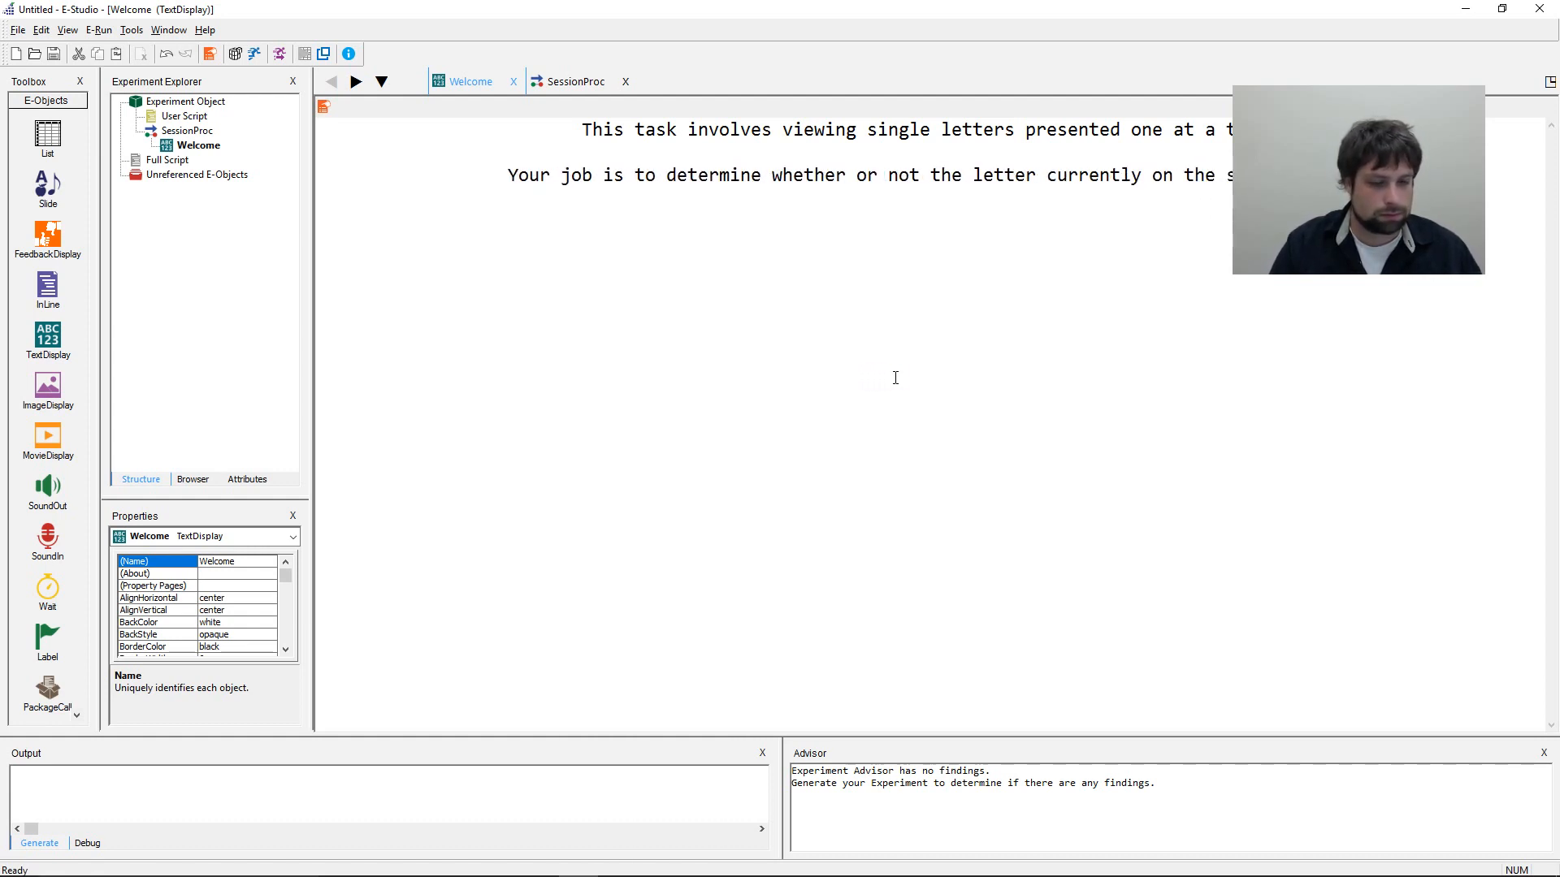
{"action": "type", "text": "creen"}
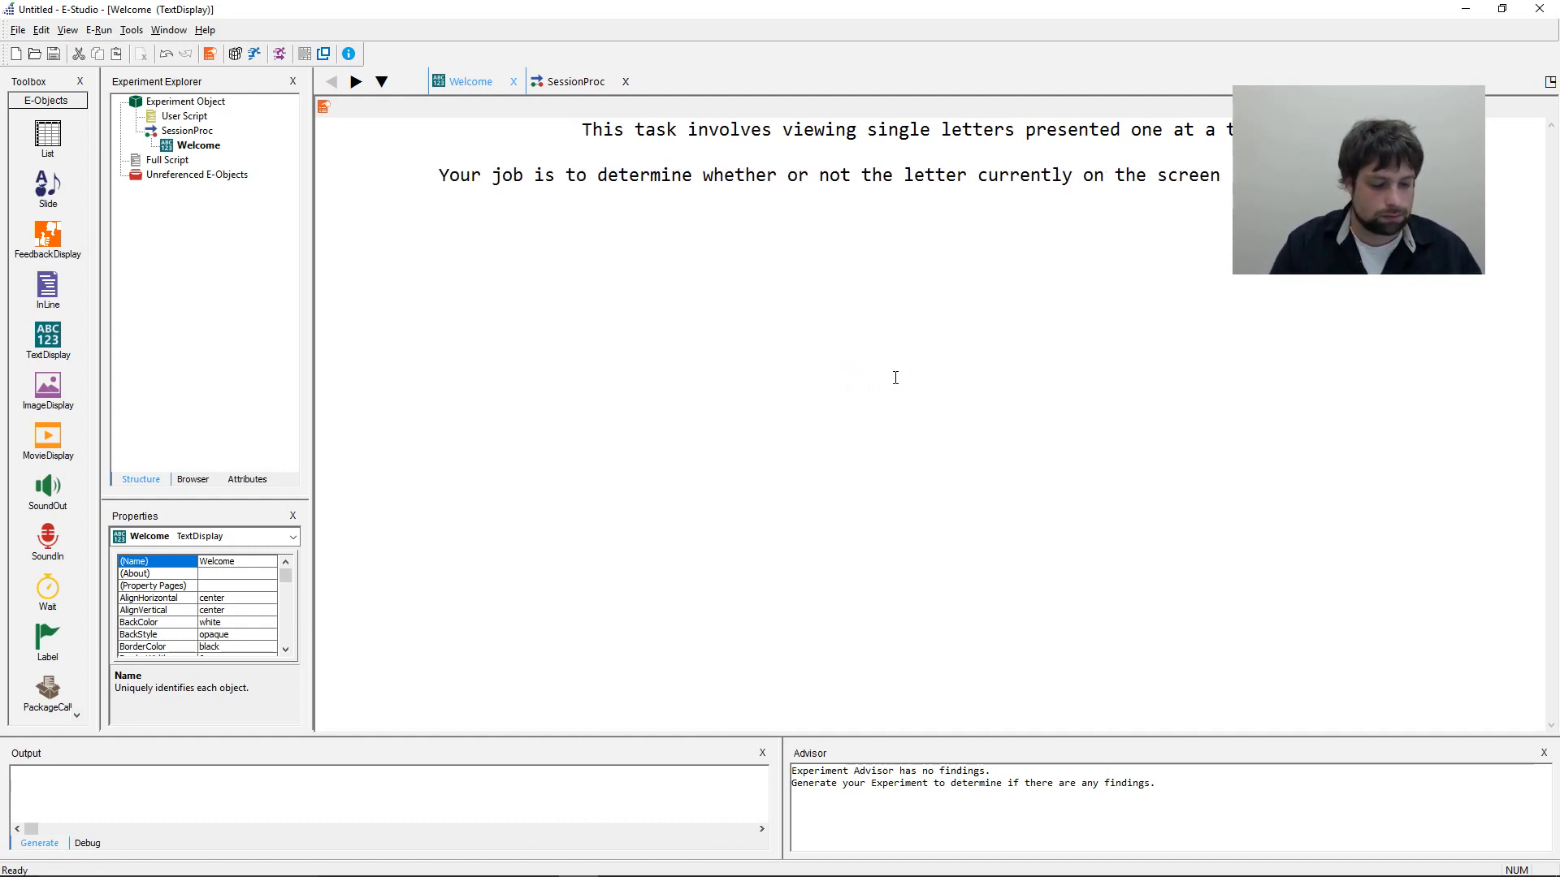
{"action": "type", "text": " matches the letter previous."}
- Add a closing paragraph to the Welcome text reading "Press any key to continue."
{"action": "key", "text": "Return"}
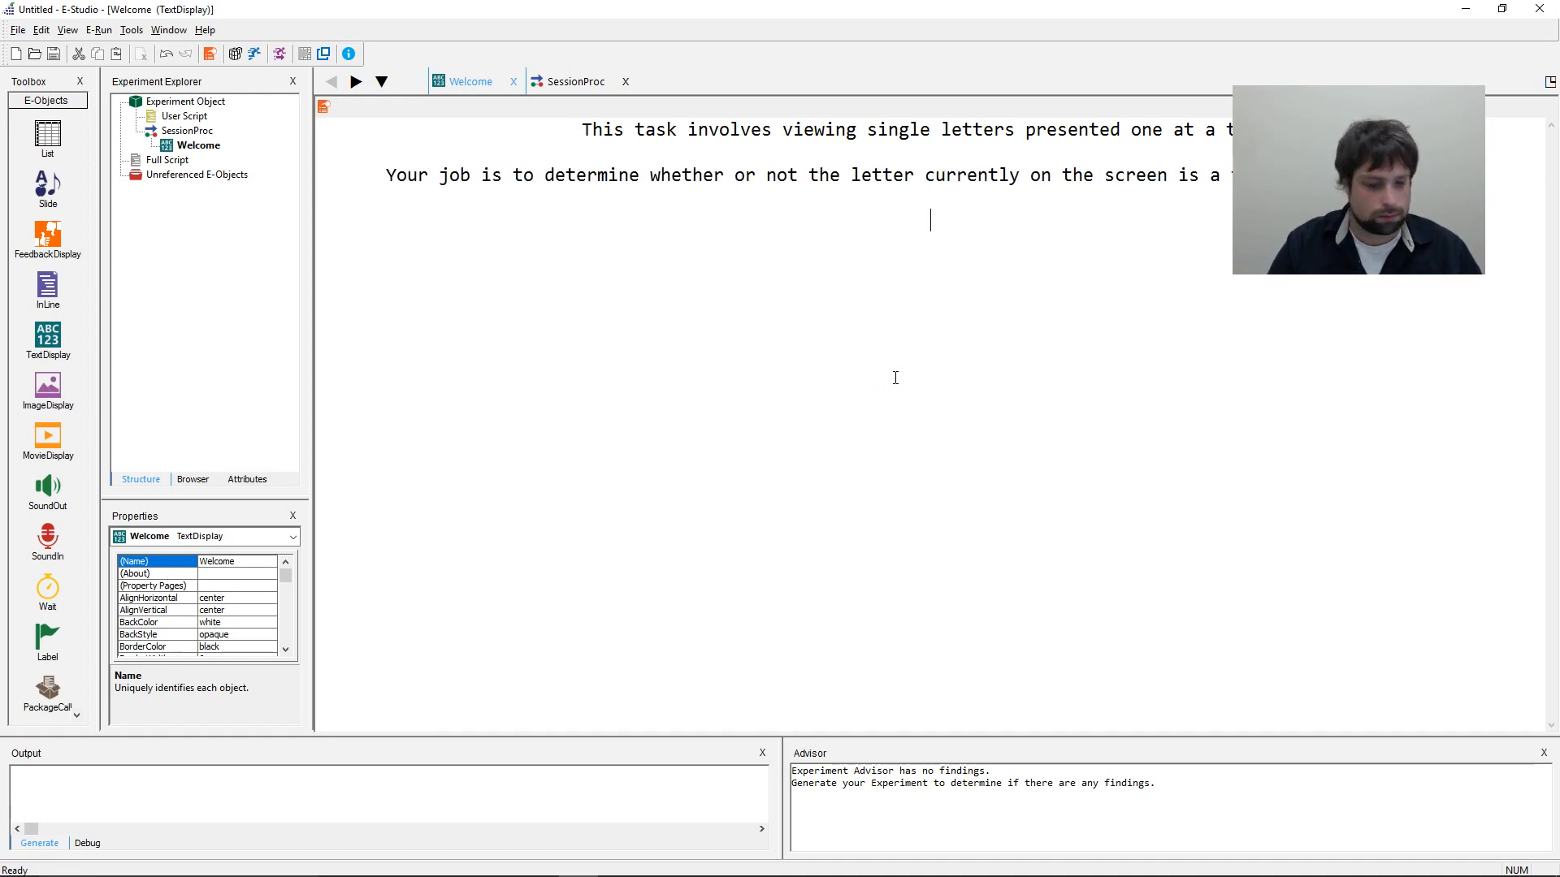
{"action": "type", "text": "Press any key t"}
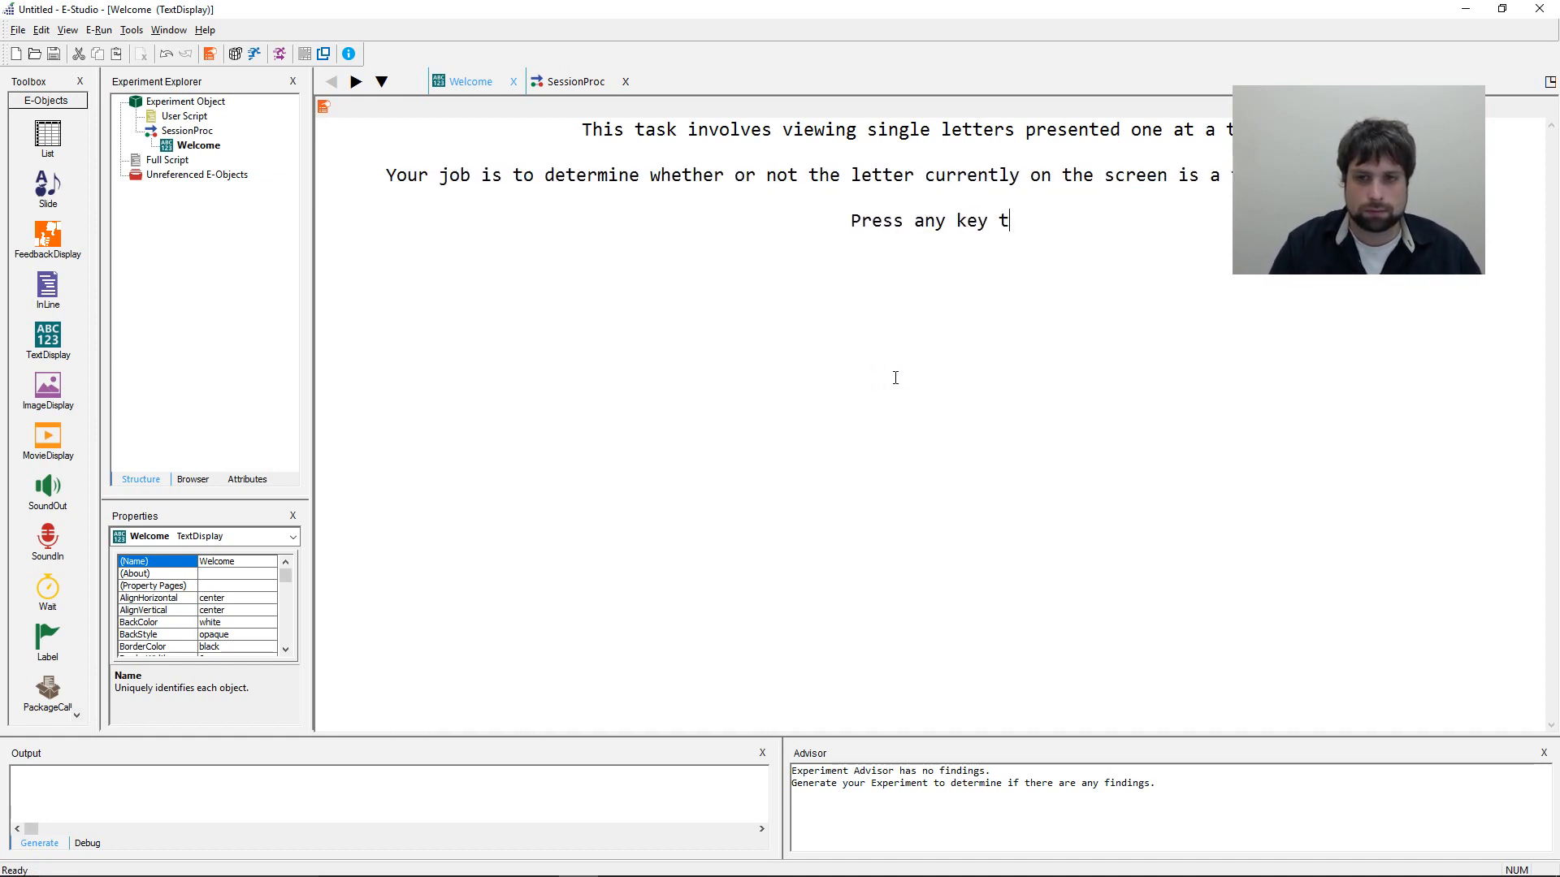
{"action": "type", "text": "o continue."}
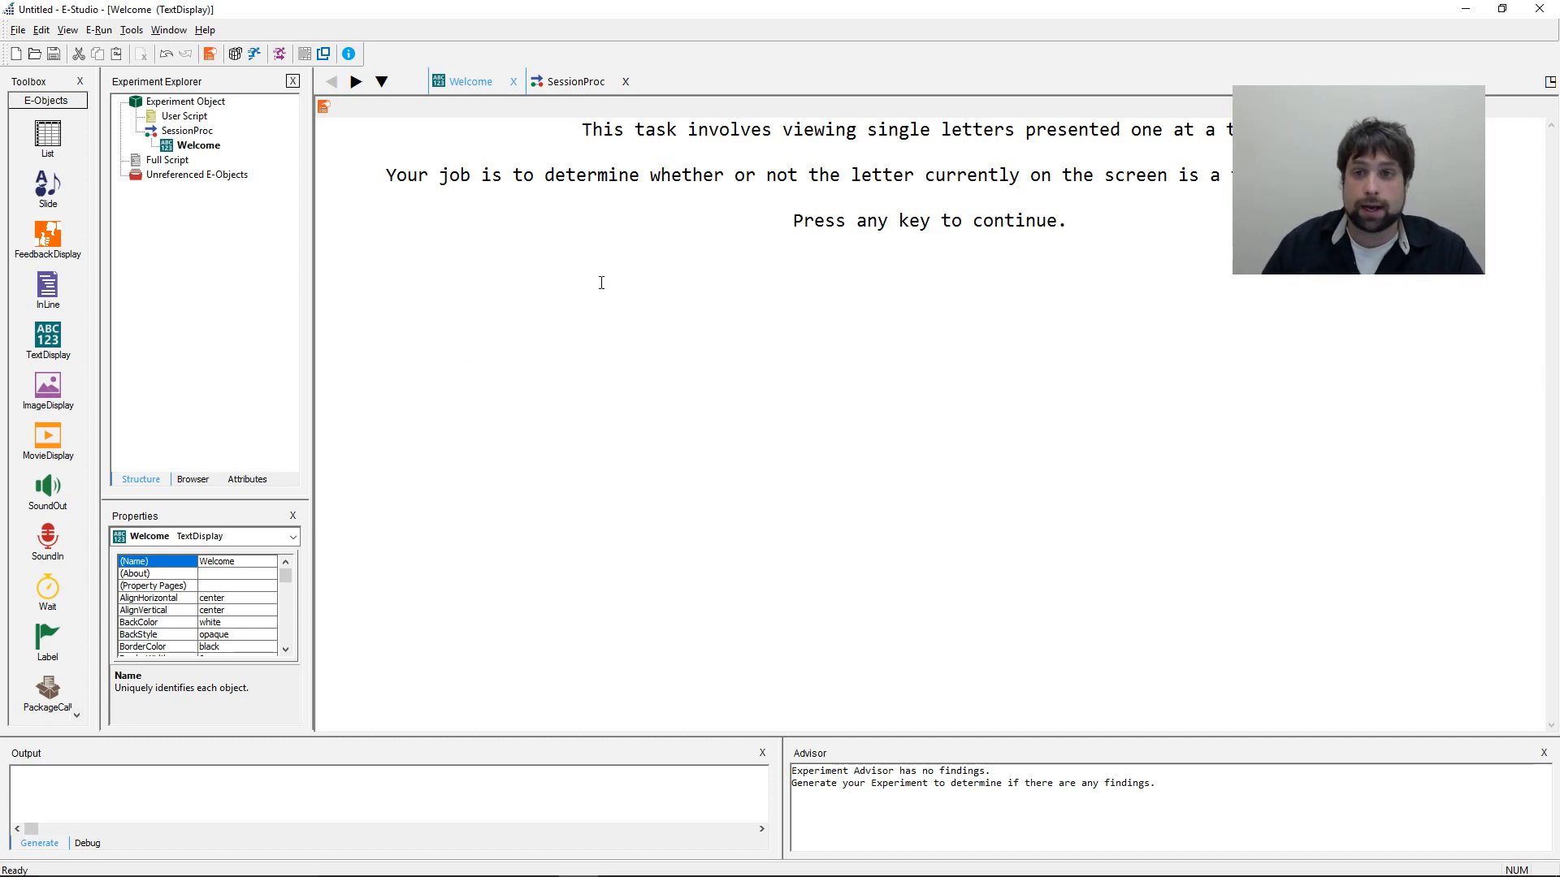
- Set the Welcome display's duration to (infinite) in its Duration/Input properties
{"action": "left_click", "coordinate": [324, 109]}
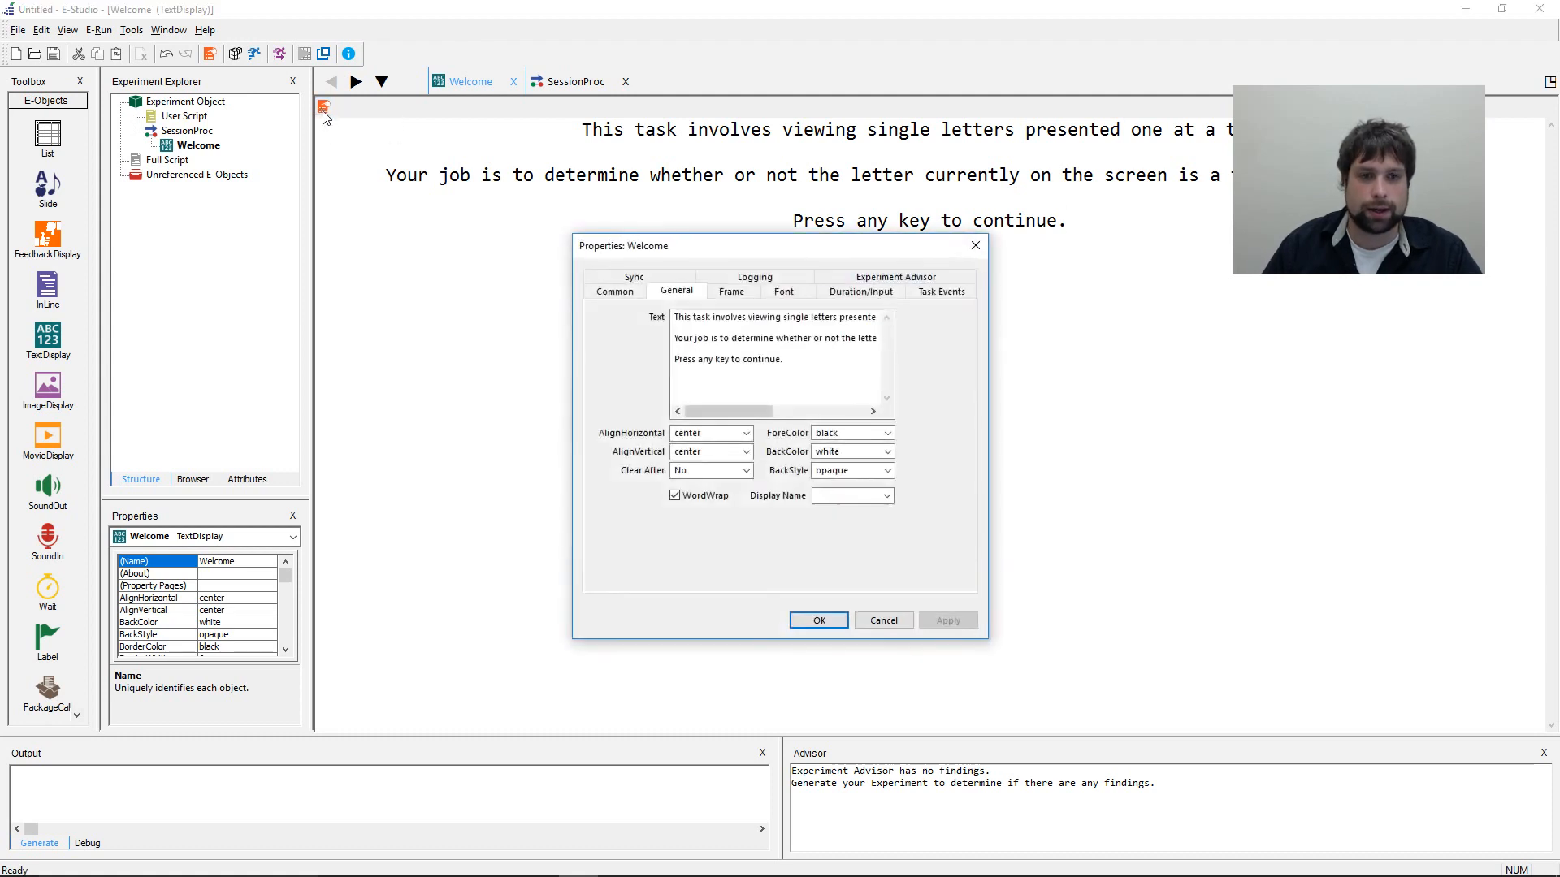
{"action": "left_click", "coordinate": [892, 297]}
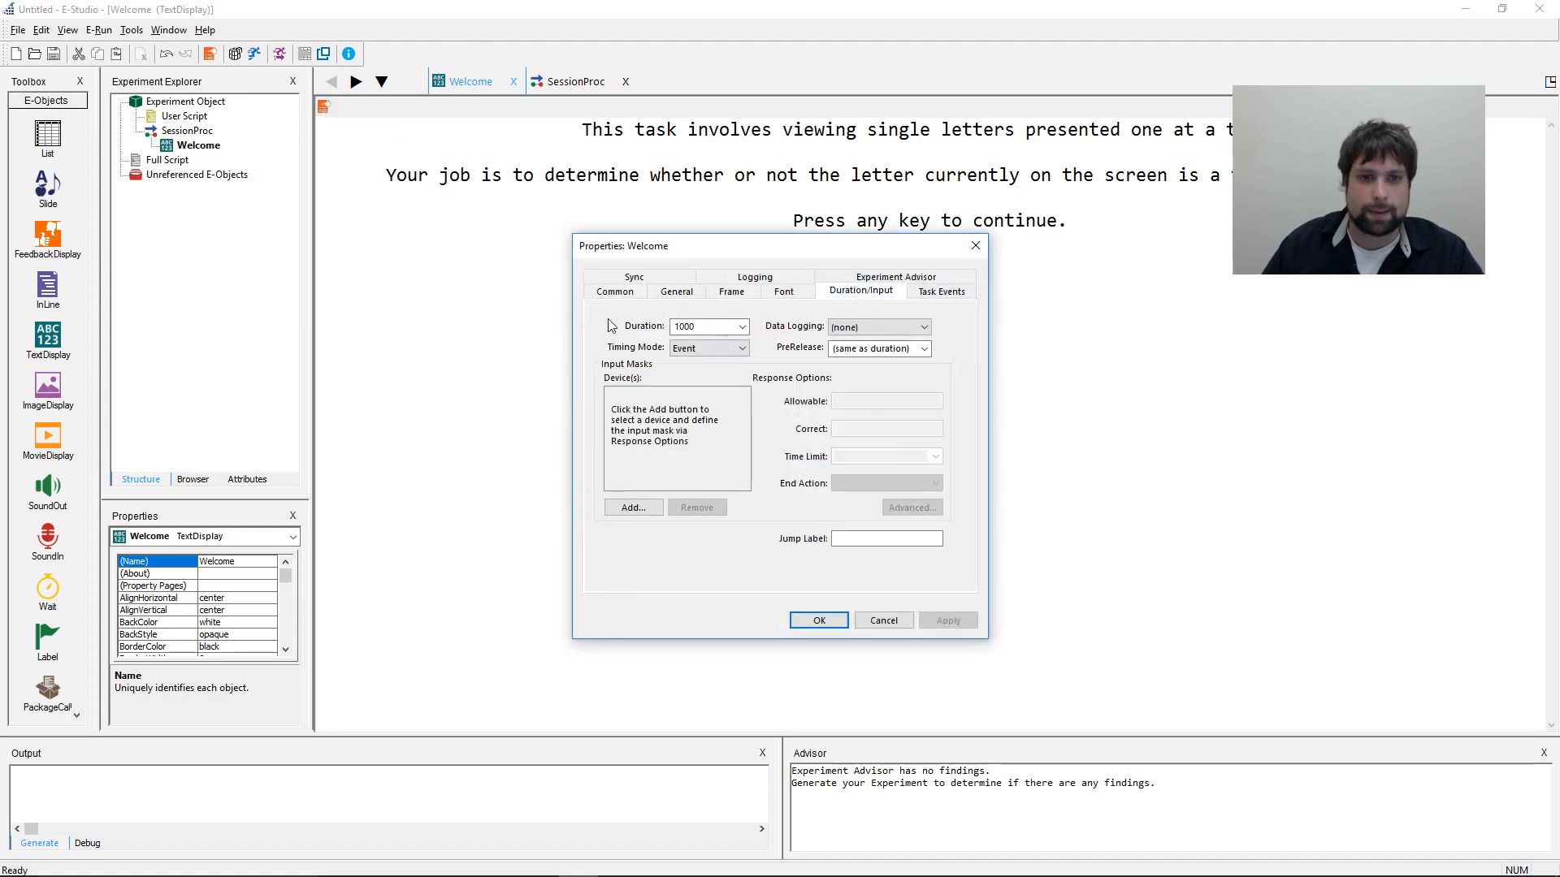
{"action": "double_click", "coordinate": [674, 326]}
{"action": "left_click", "coordinate": [732, 328]}
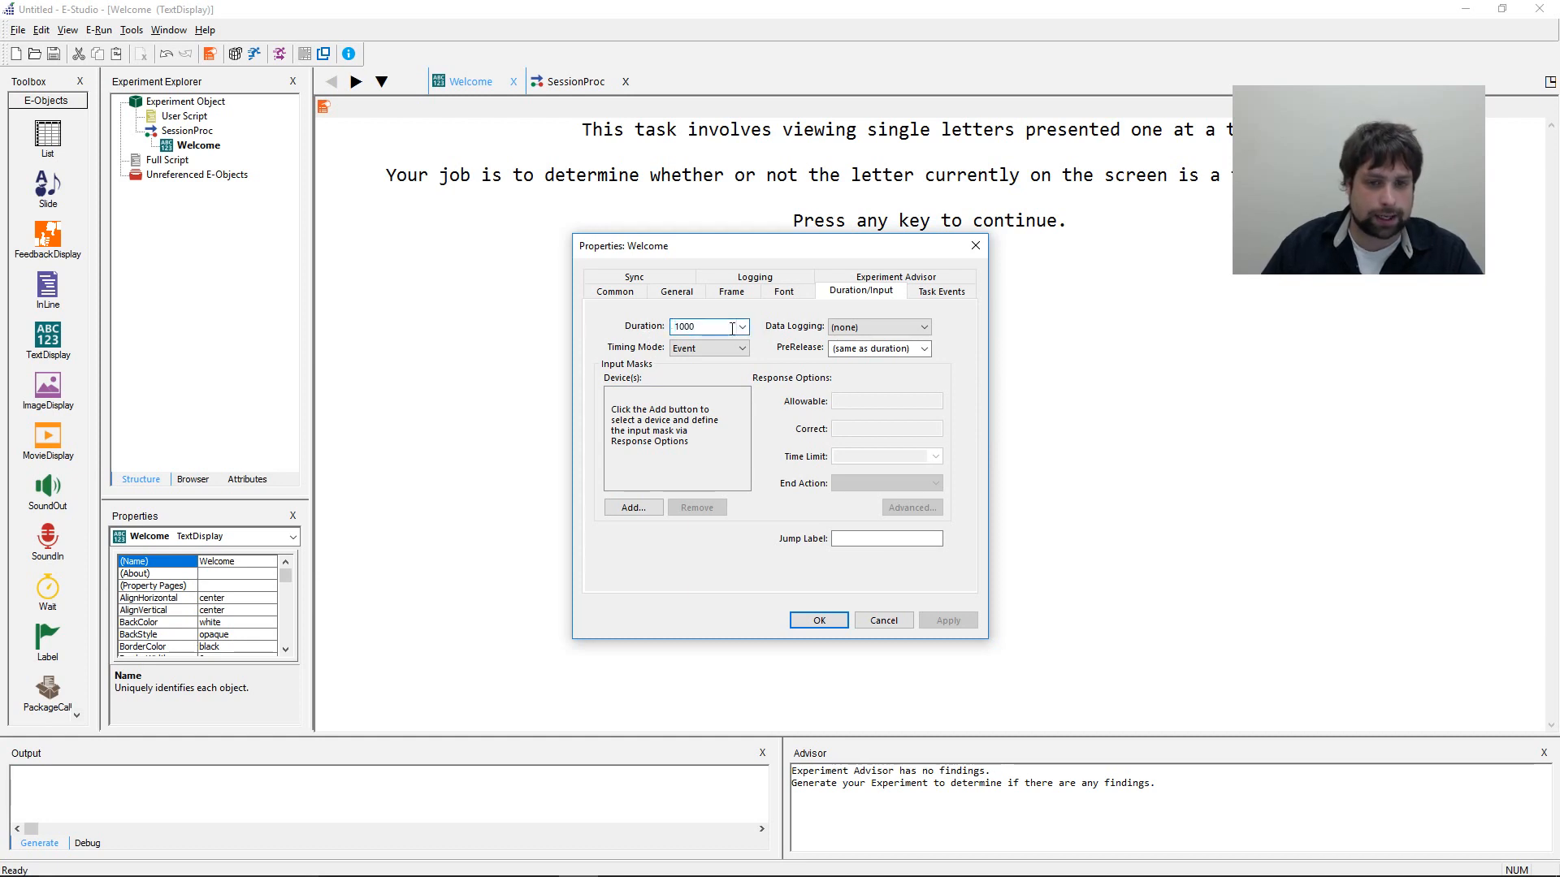
{"action": "left_click", "coordinate": [742, 326]}
{"action": "left_click", "coordinate": [731, 341]}
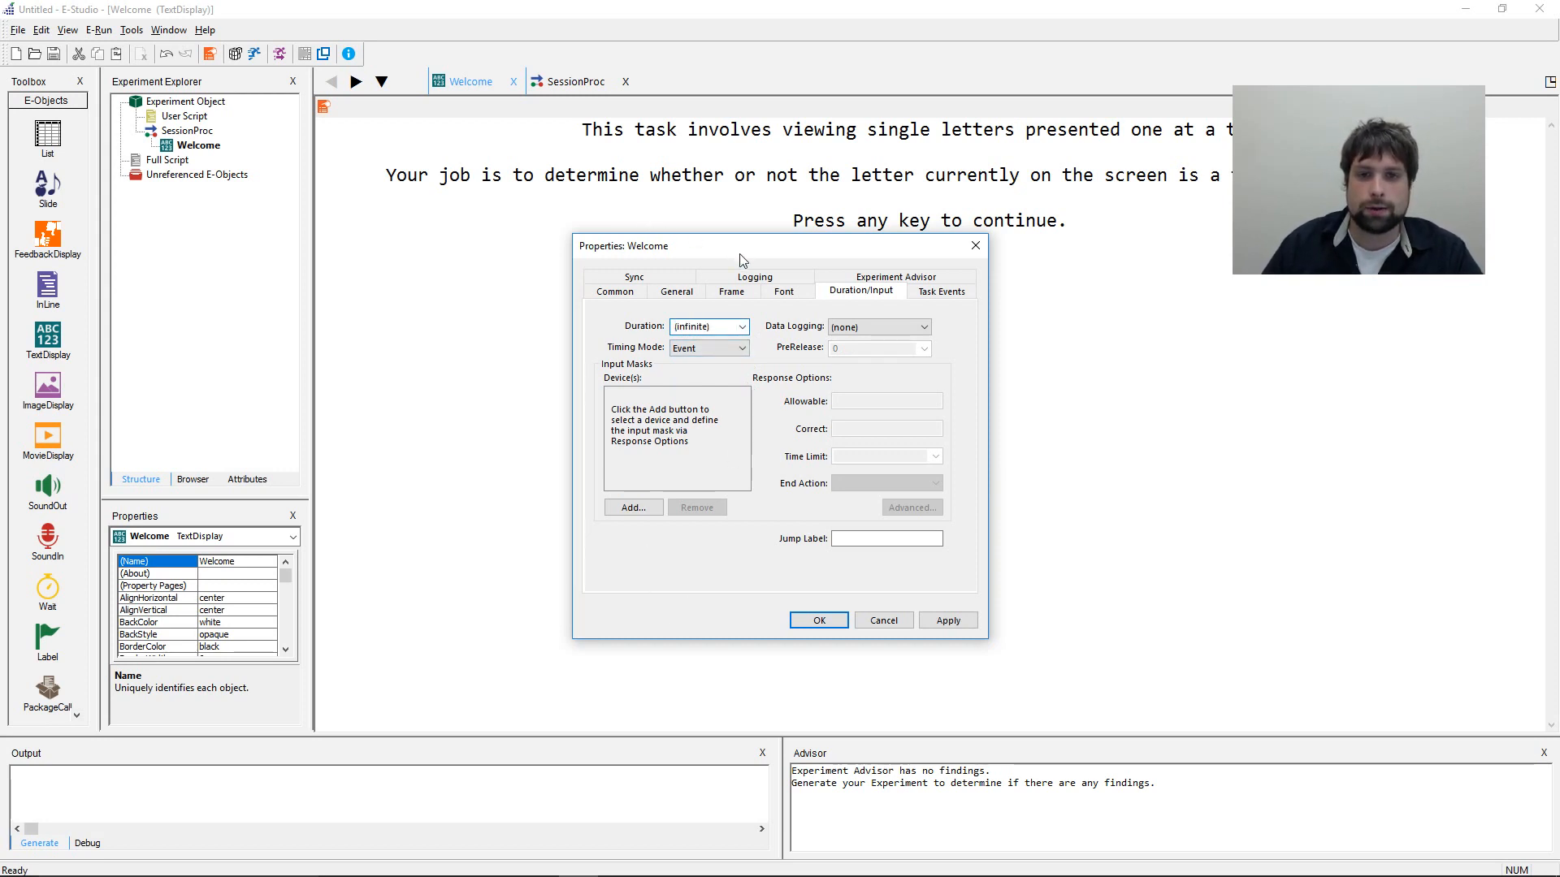
- Add the keyboard as an input device for the Welcome display
{"action": "left_click_drag", "start_coordinate": [740, 260], "coordinate": [860, 209]}
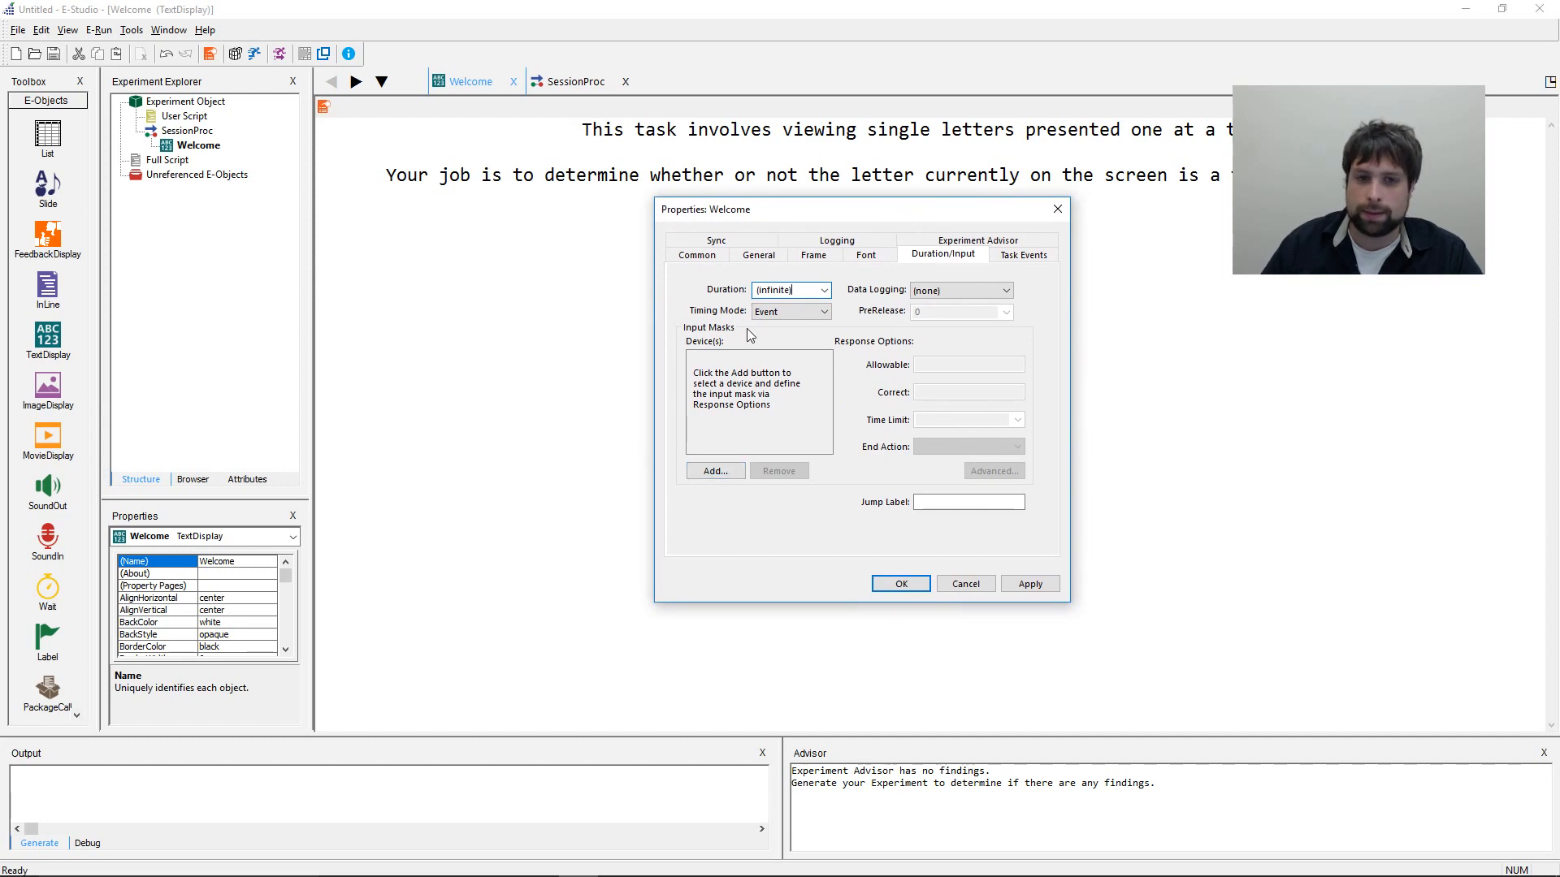
{"action": "left_click", "coordinate": [695, 474]}
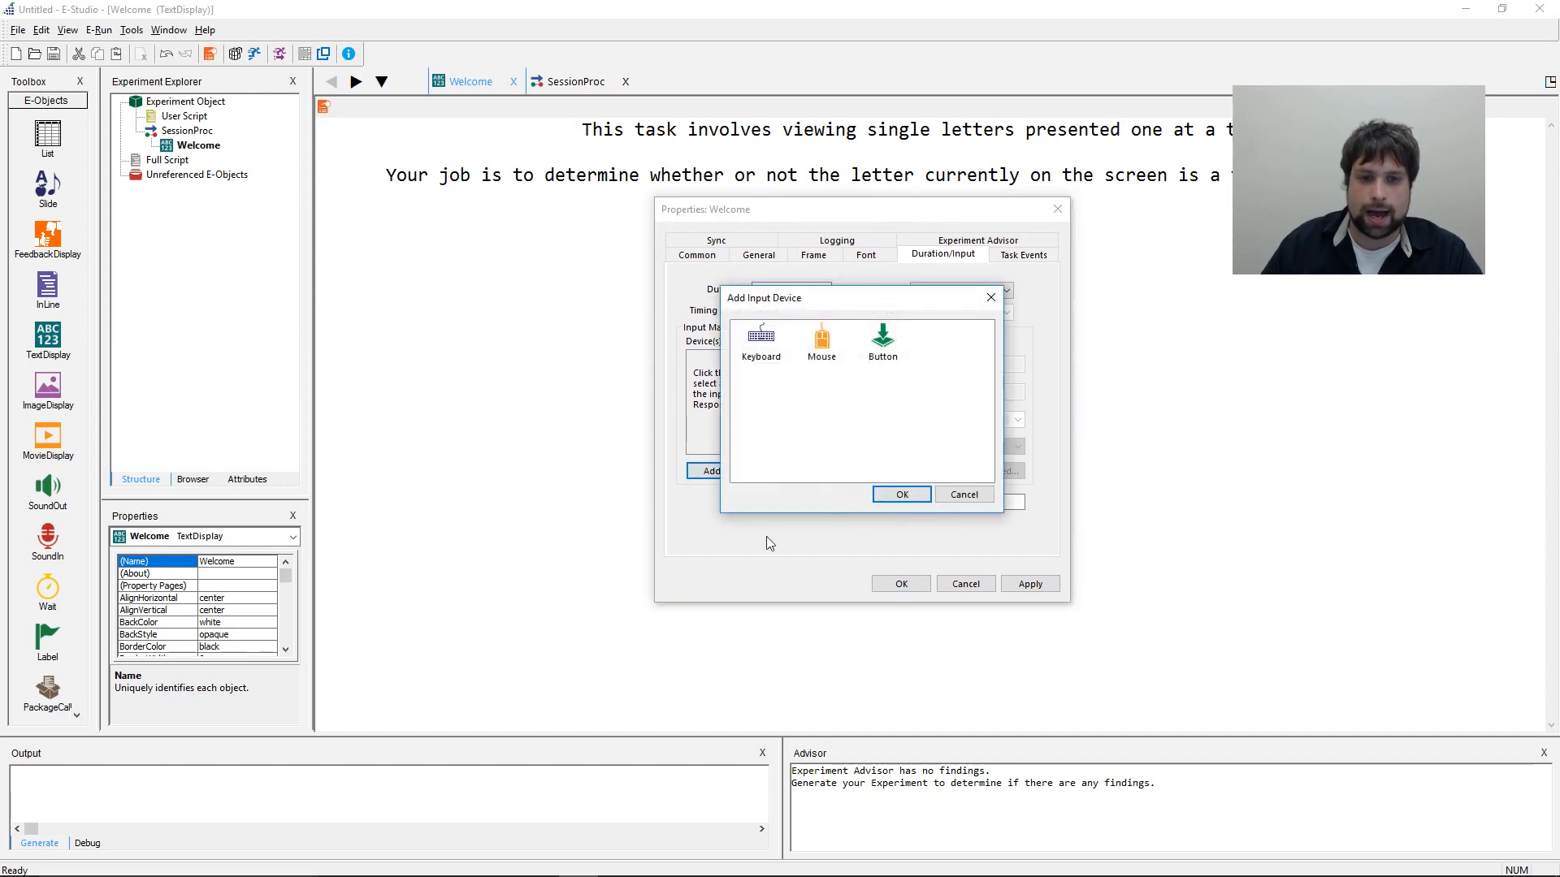
{"action": "double_click", "coordinate": [755, 353]}
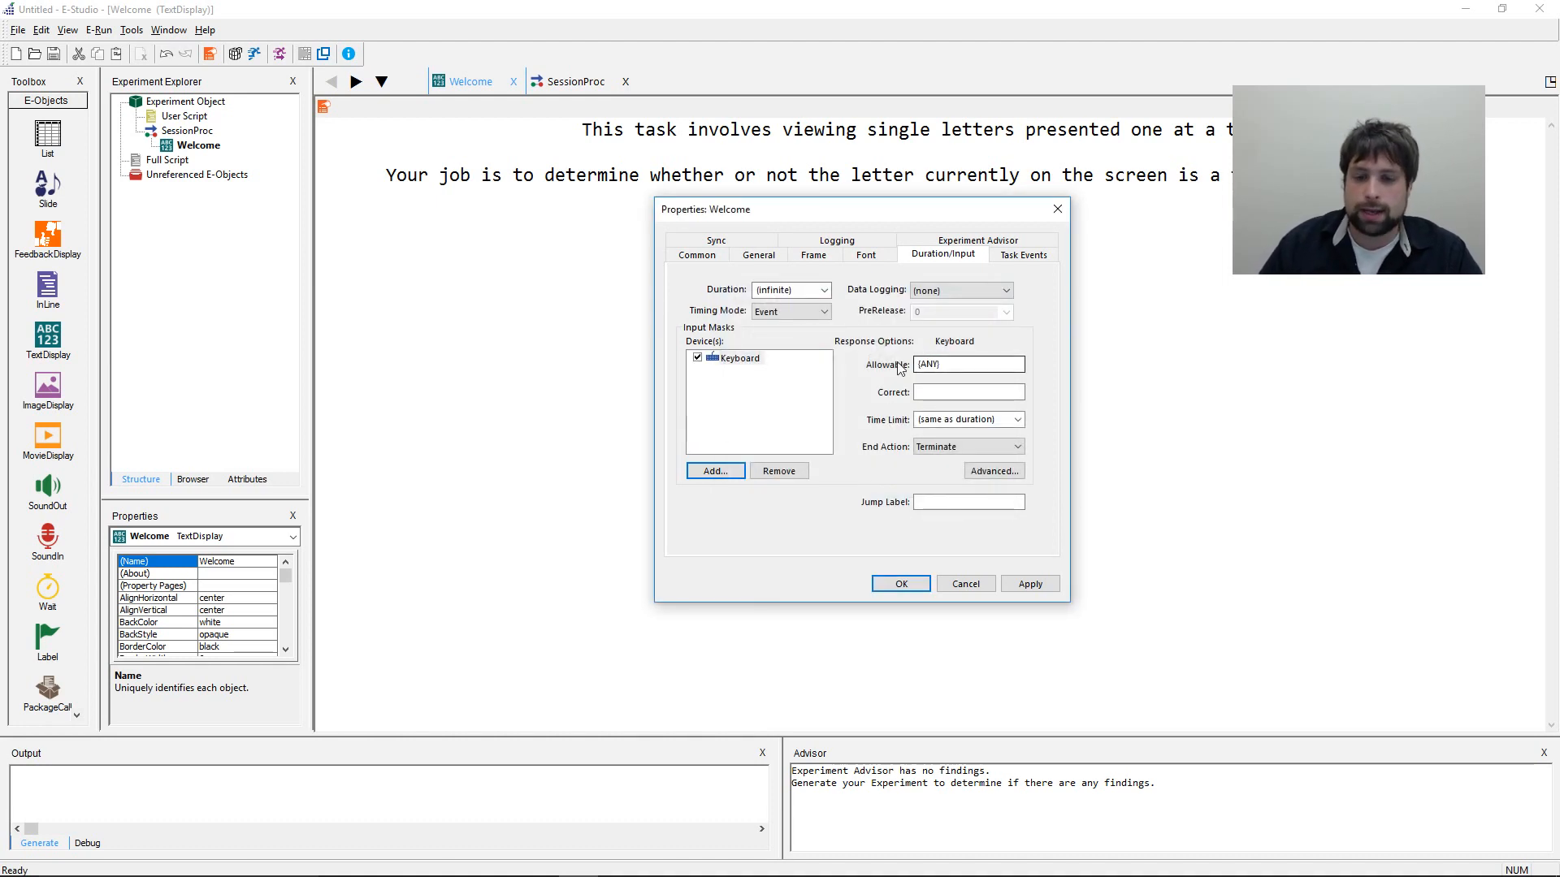
{"action": "left_click_drag", "start_coordinate": [968, 363], "coordinate": [909, 364]}
{"action": "left_click", "coordinate": [971, 364]}
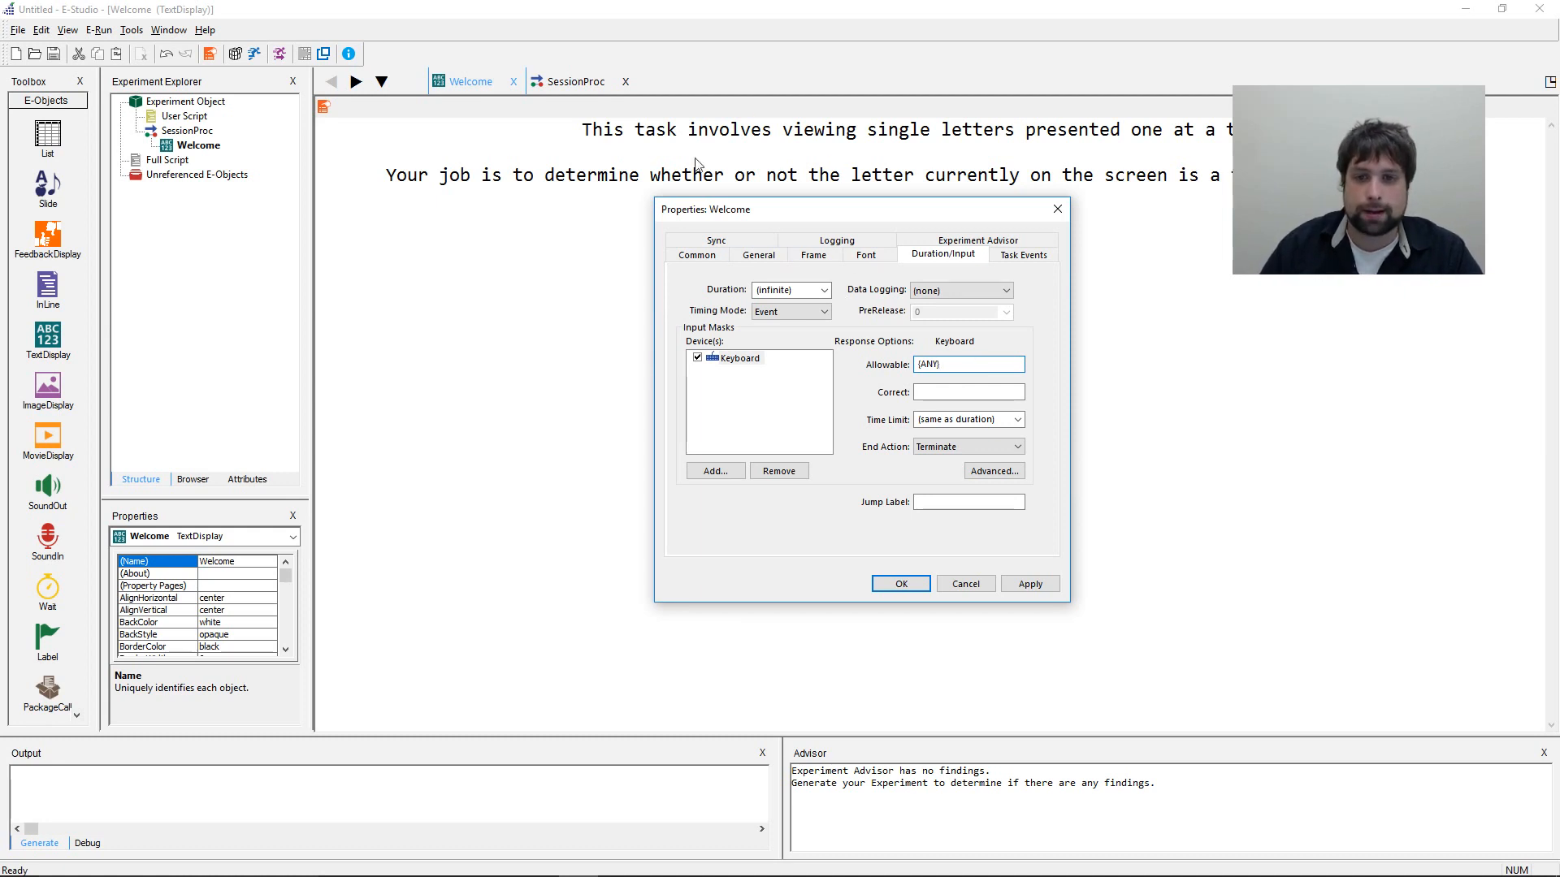
- Set the Welcome display's data logging to Time Audit Only and apply the property changes
{"action": "left_click", "coordinate": [961, 290]}
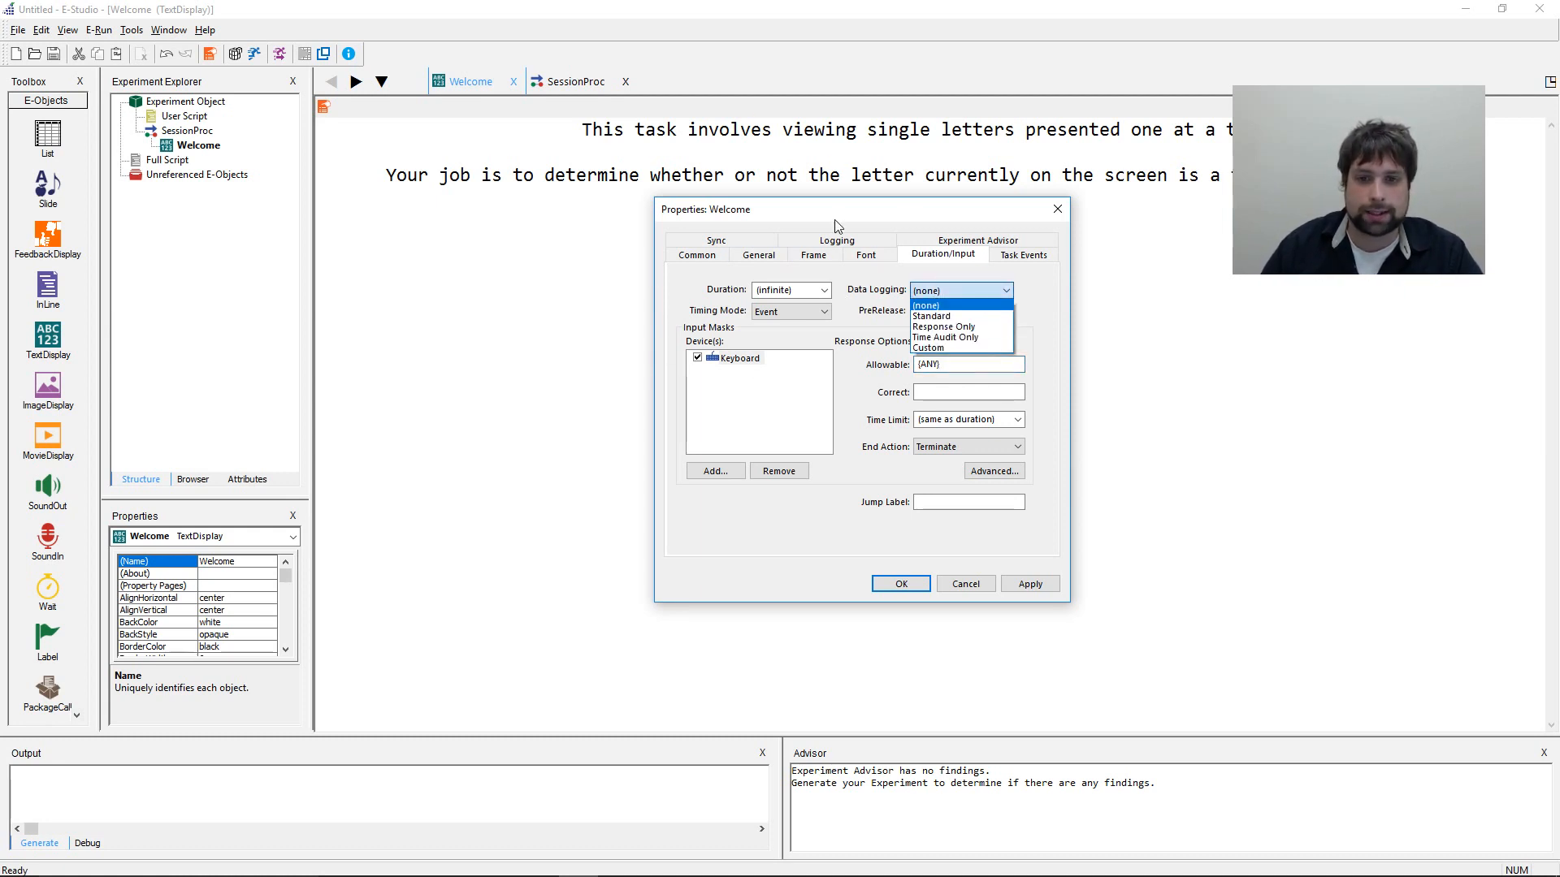
{"action": "left_click", "coordinate": [987, 338]}
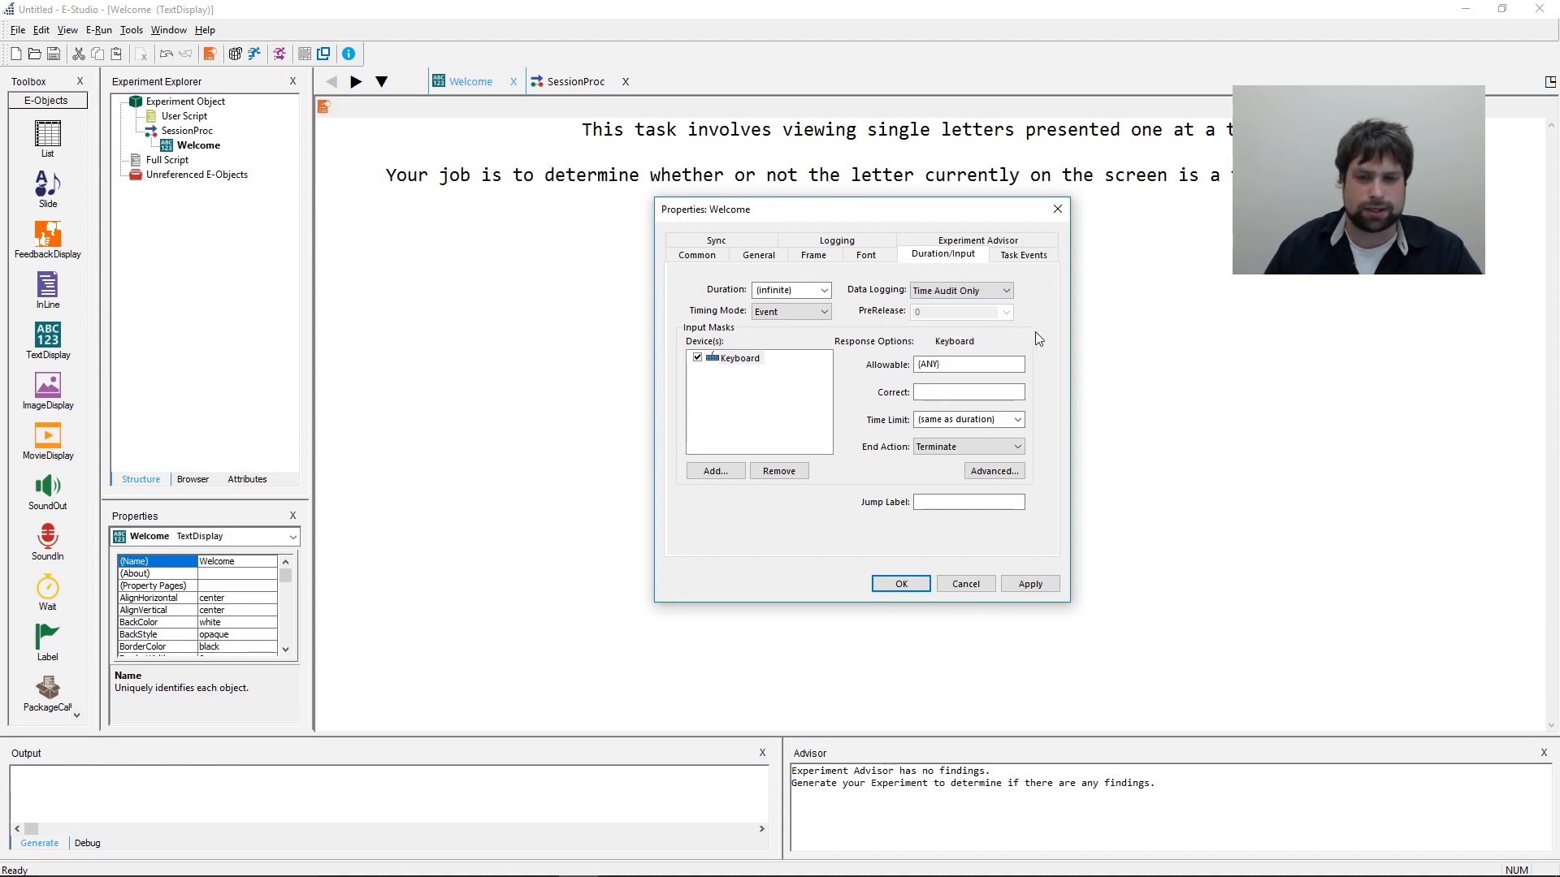
{"action": "left_click", "coordinate": [1055, 585]}
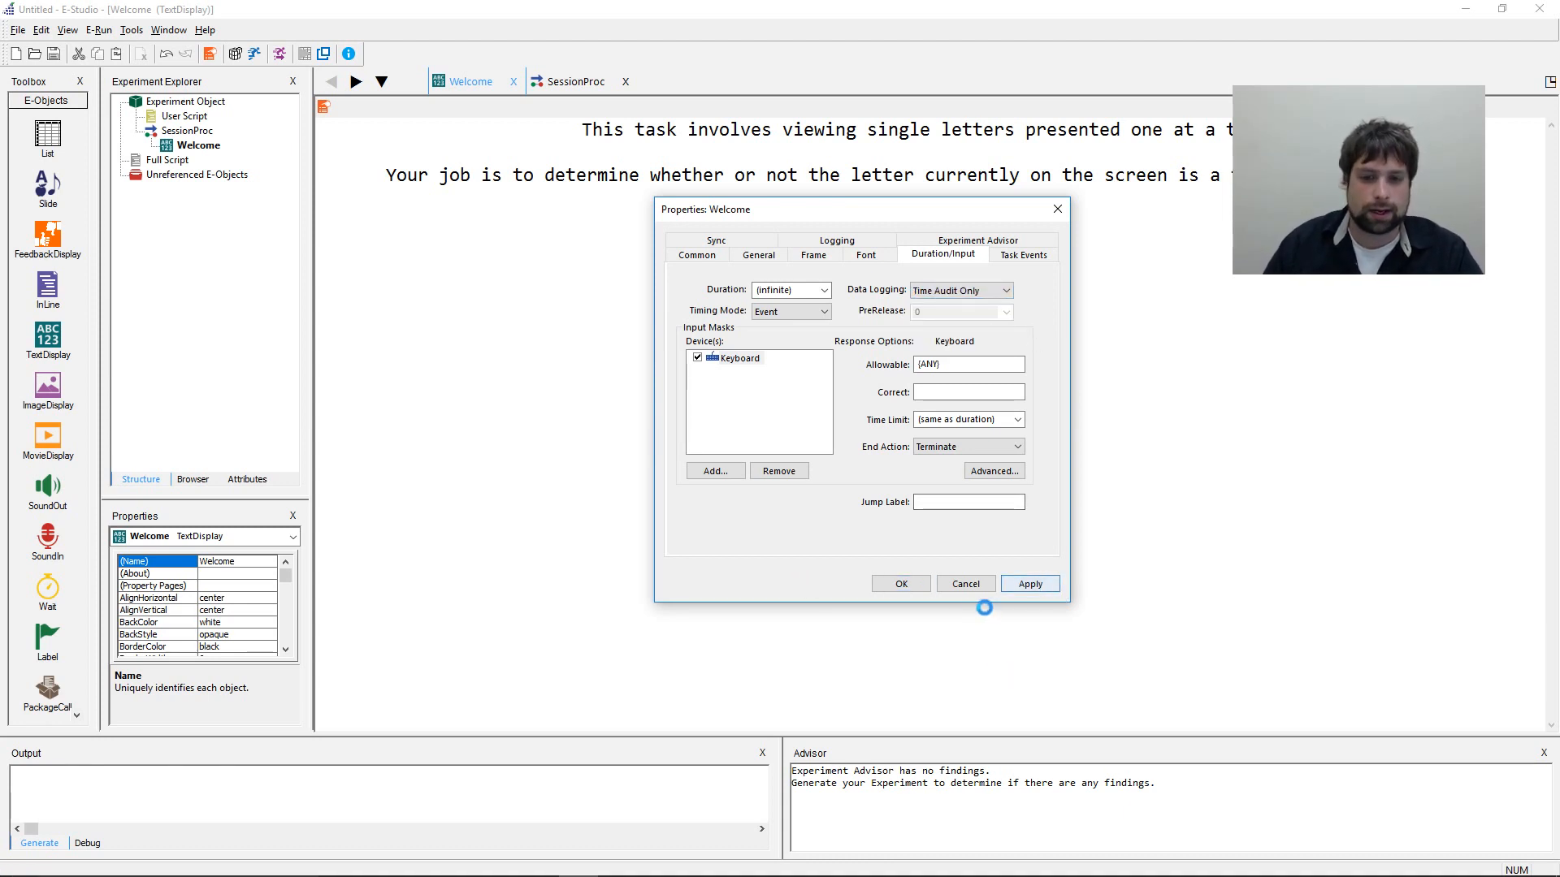
- Close the Welcome properties and add a second TextDisplay after Welcome on the SessionProc timeline
{"action": "left_click", "coordinate": [901, 584]}
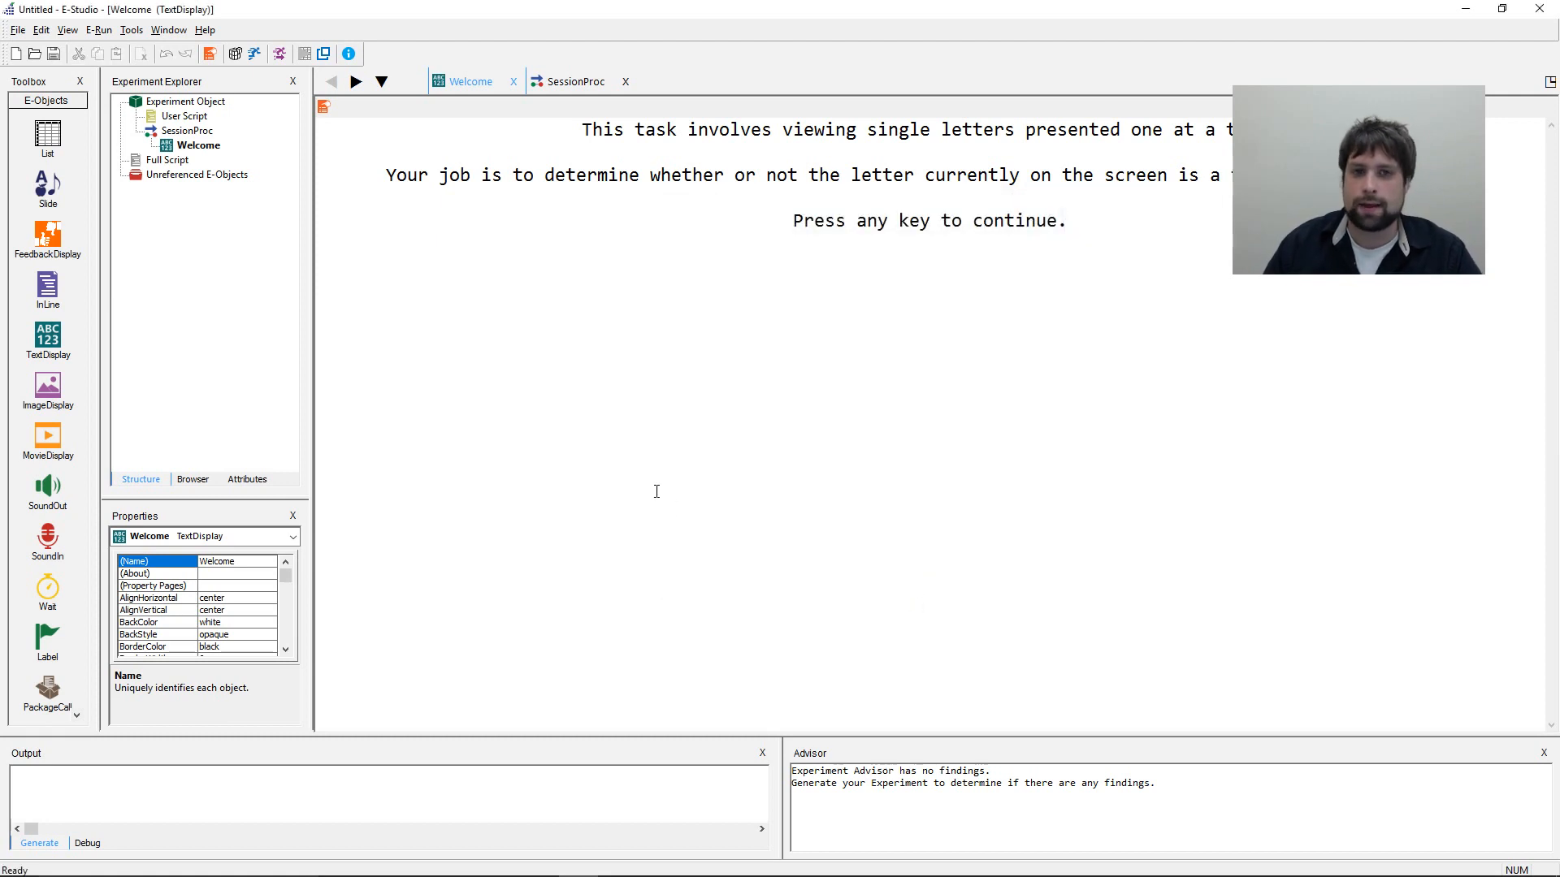
{"action": "double_click", "coordinate": [187, 131]}
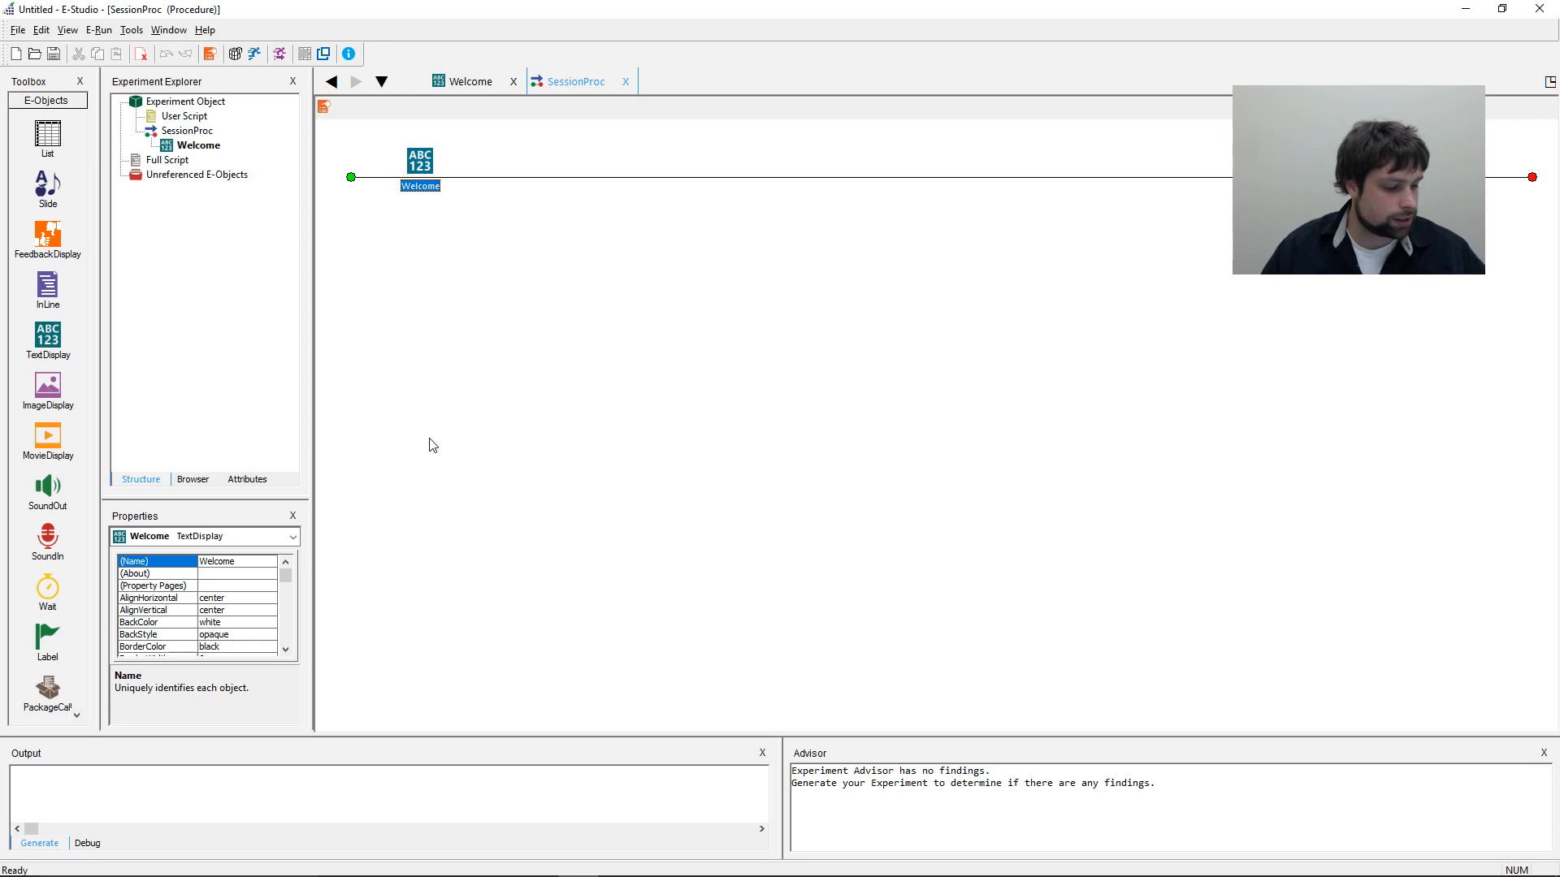
{"action": "left_click", "coordinate": [596, 402]}
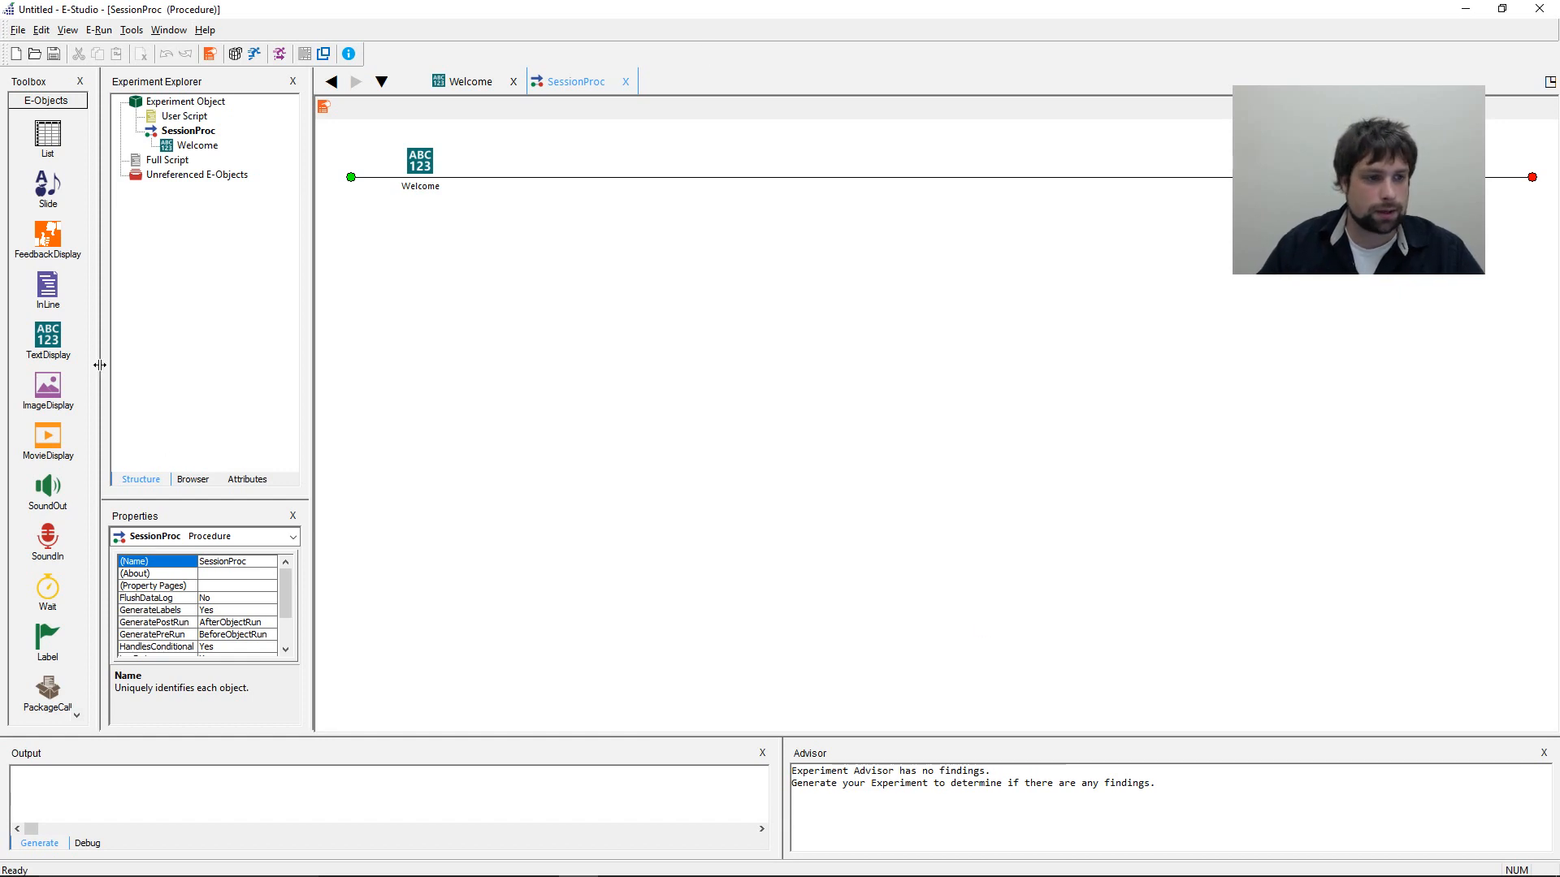
{"action": "left_click_drag", "start_coordinate": [53, 341], "coordinate": [503, 325]}
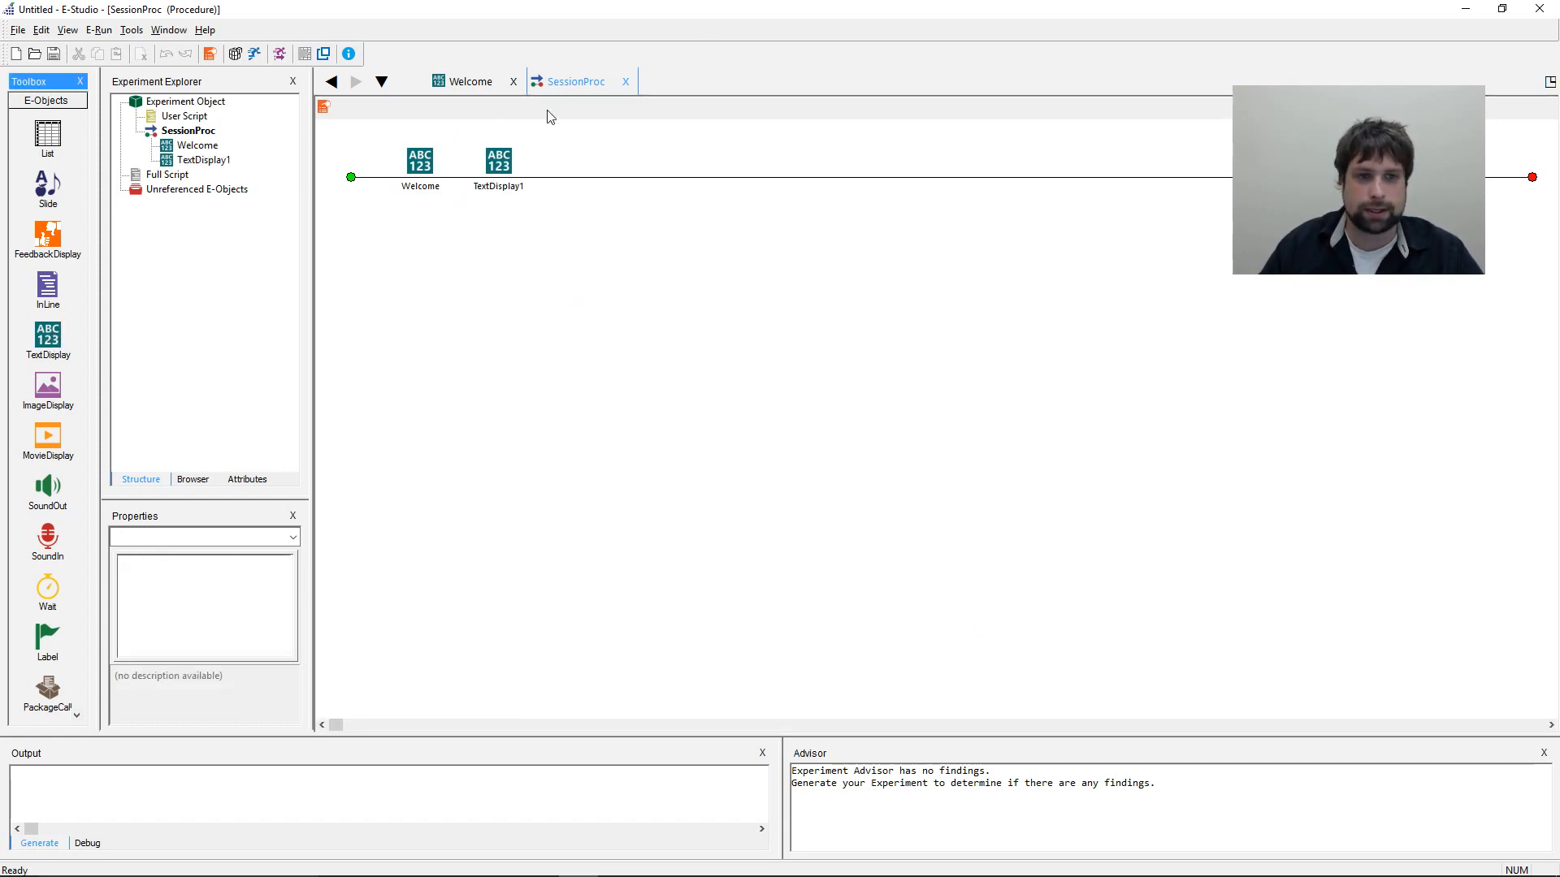
- Rename the new TextDisplay on the SessionProc timeline as Mapping
{"action": "right_click", "coordinate": [492, 167]}
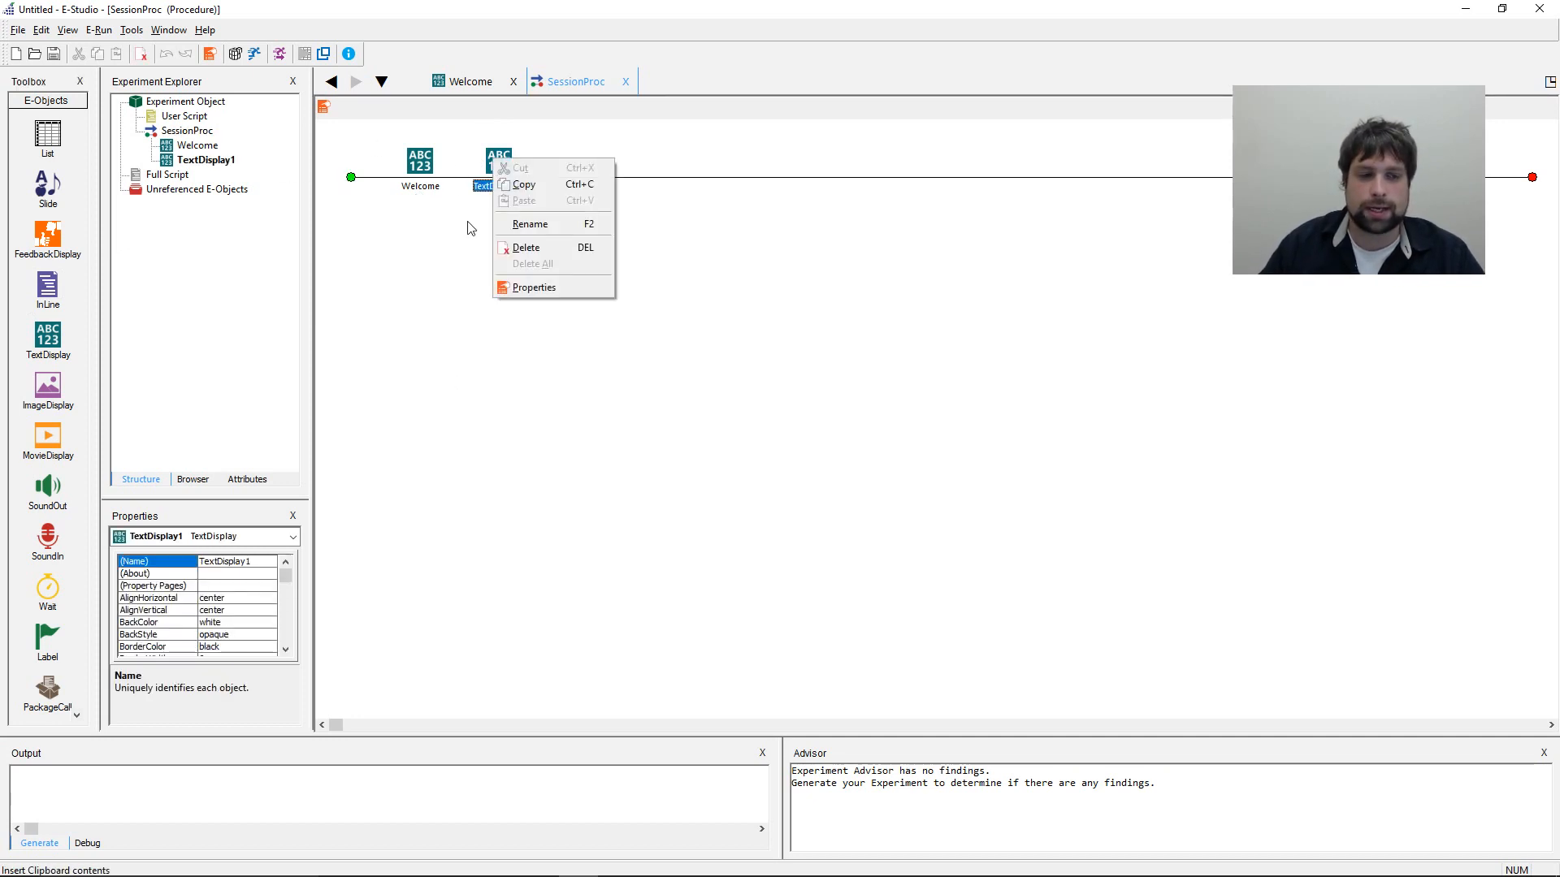
{"action": "left_click", "coordinate": [542, 224]}
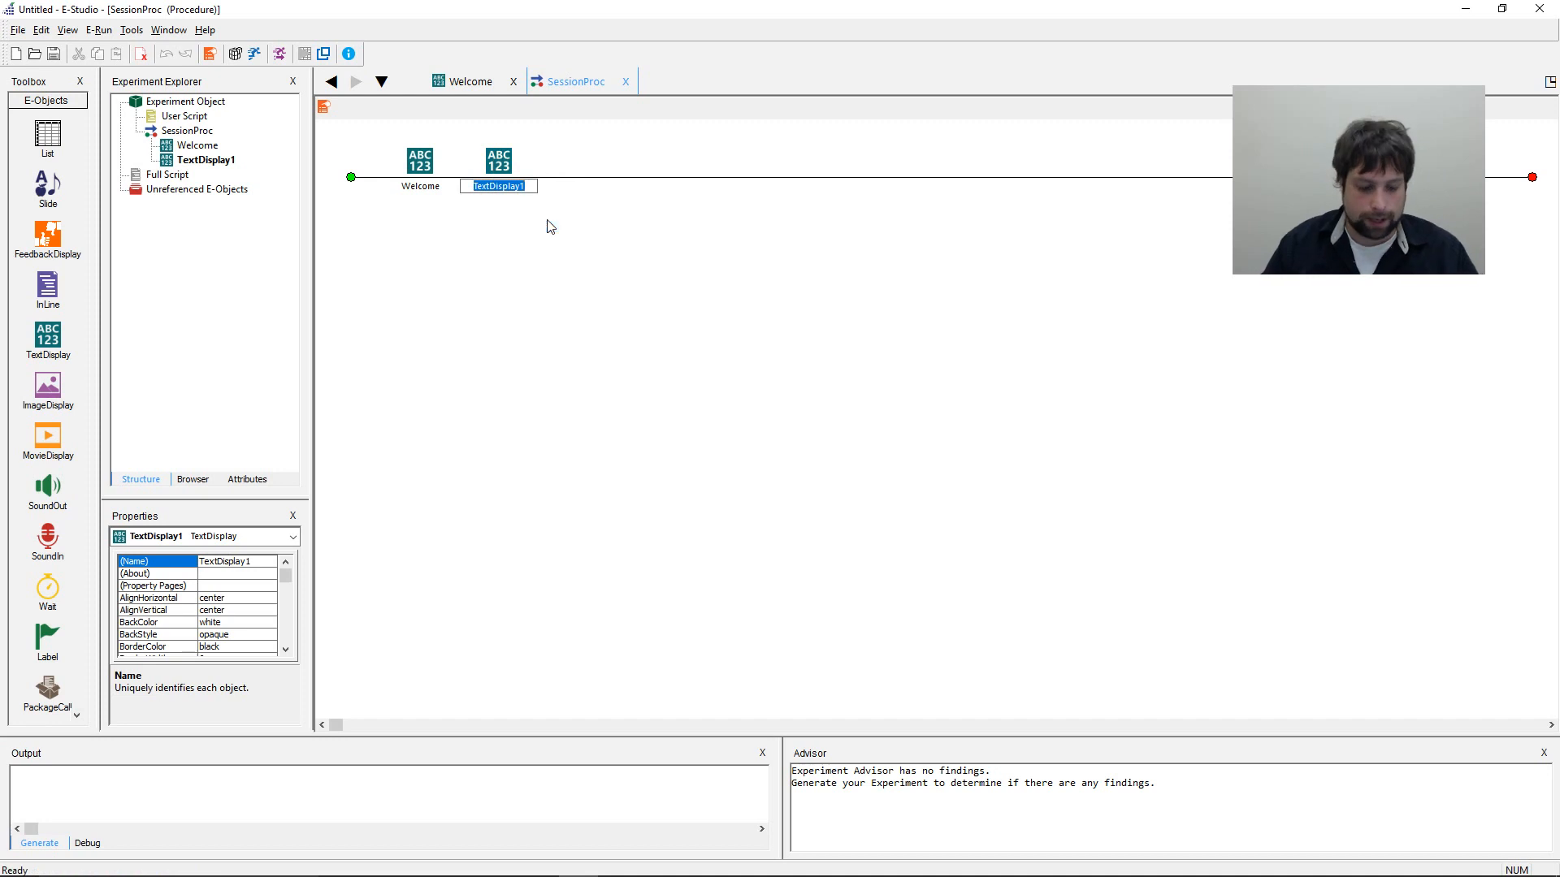
{"action": "type", "text": "Mapping"}
{"action": "key", "text": "Return"}
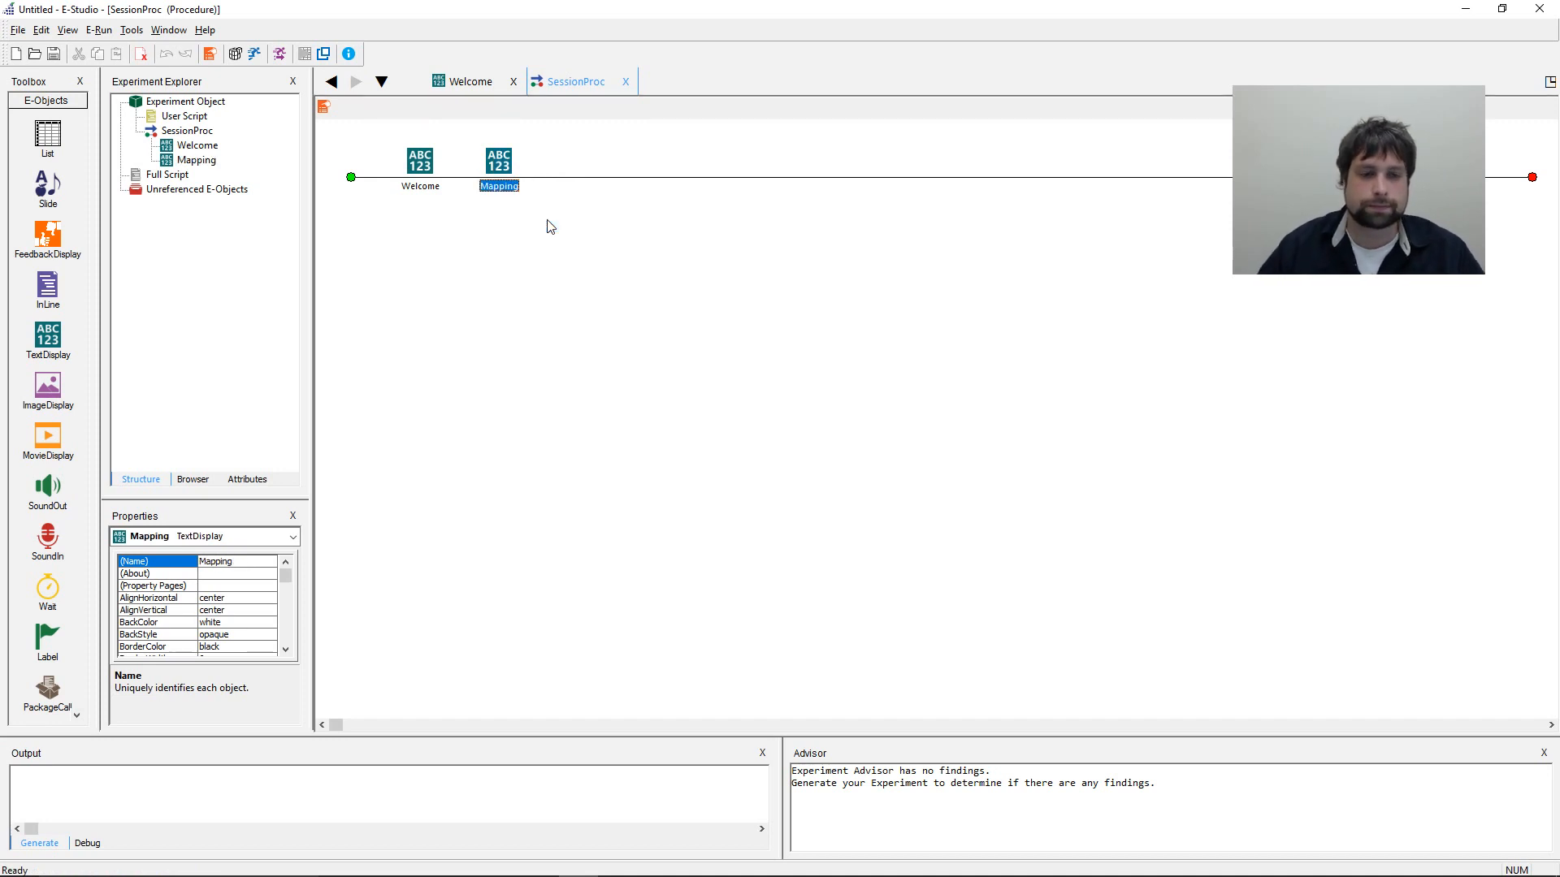
{"action": "left_click", "coordinate": [549, 228]}
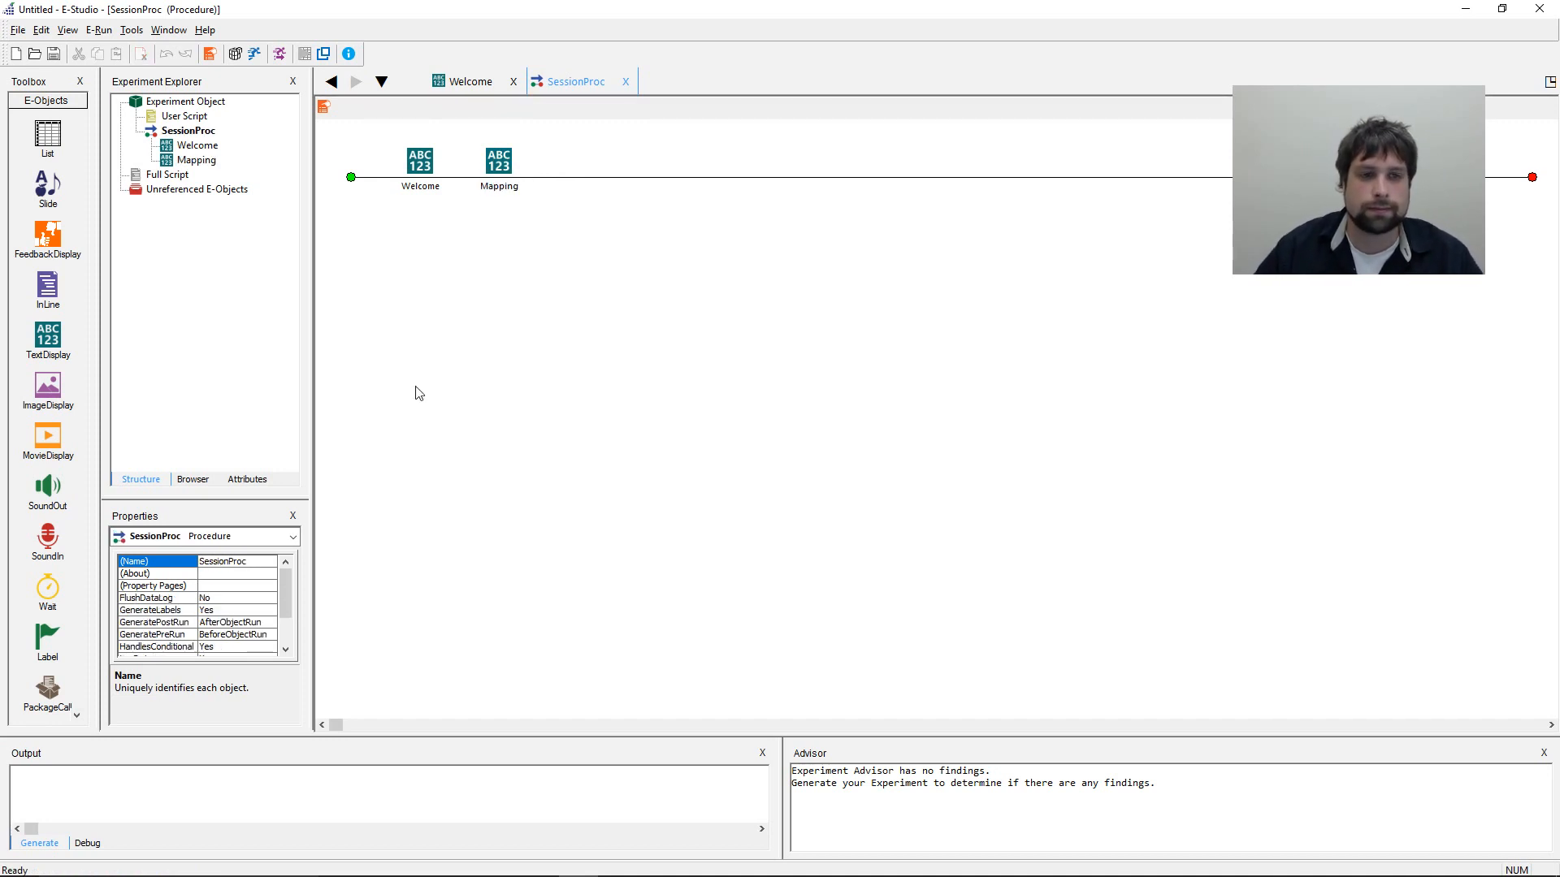
- Open the Mapping display and enter the text "If the letter on the screen is a target, you should press 1"
{"action": "double_click", "coordinate": [502, 186]}
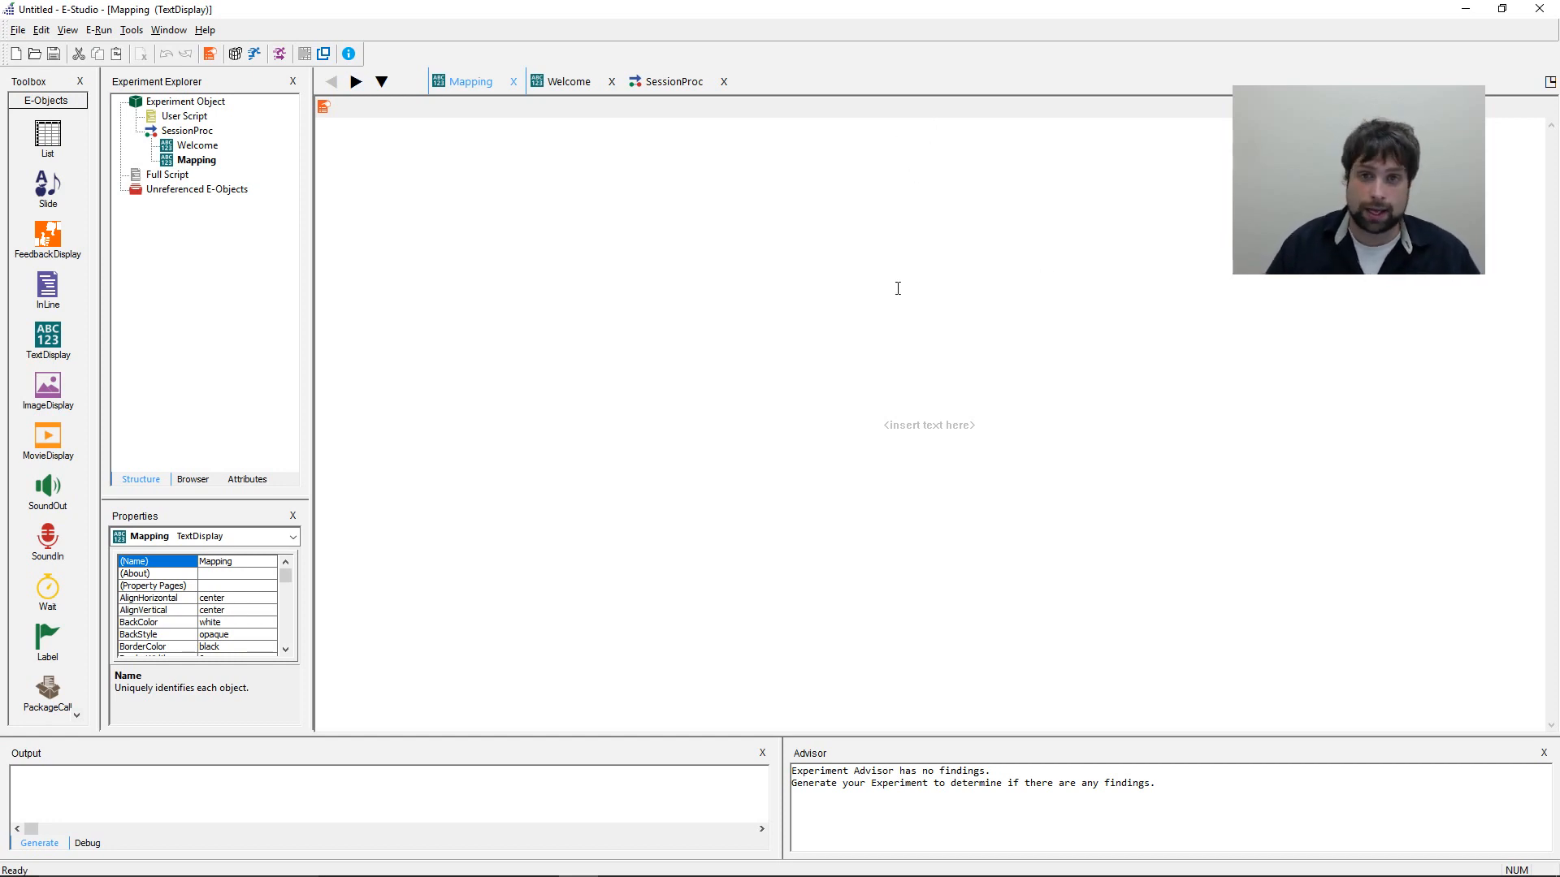
{"action": "type", "text": "If "}
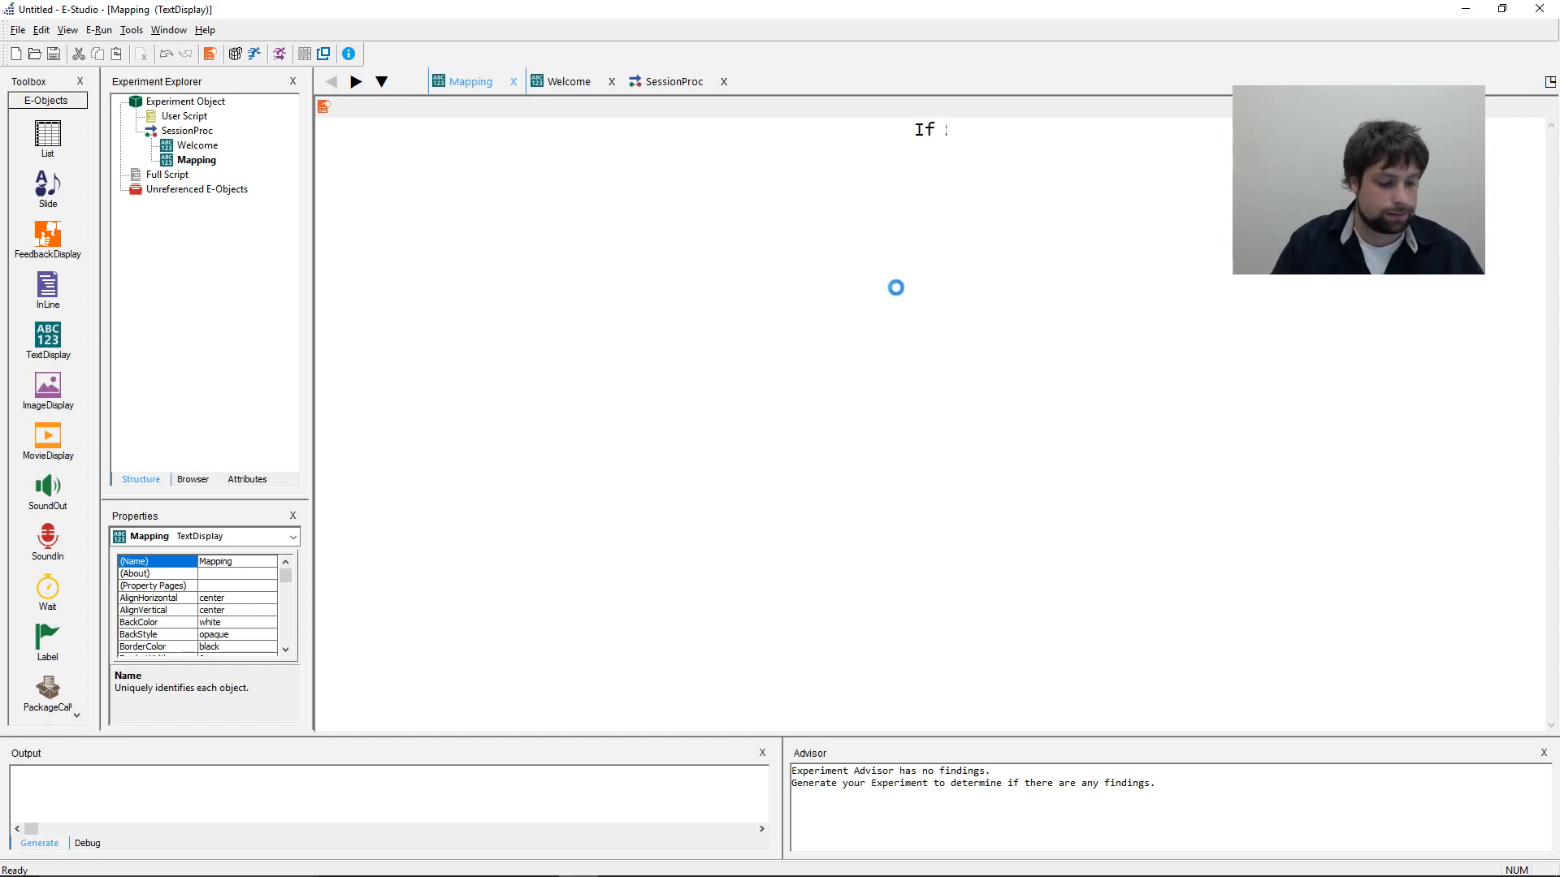
{"action": "type", "text": "the letter on "}
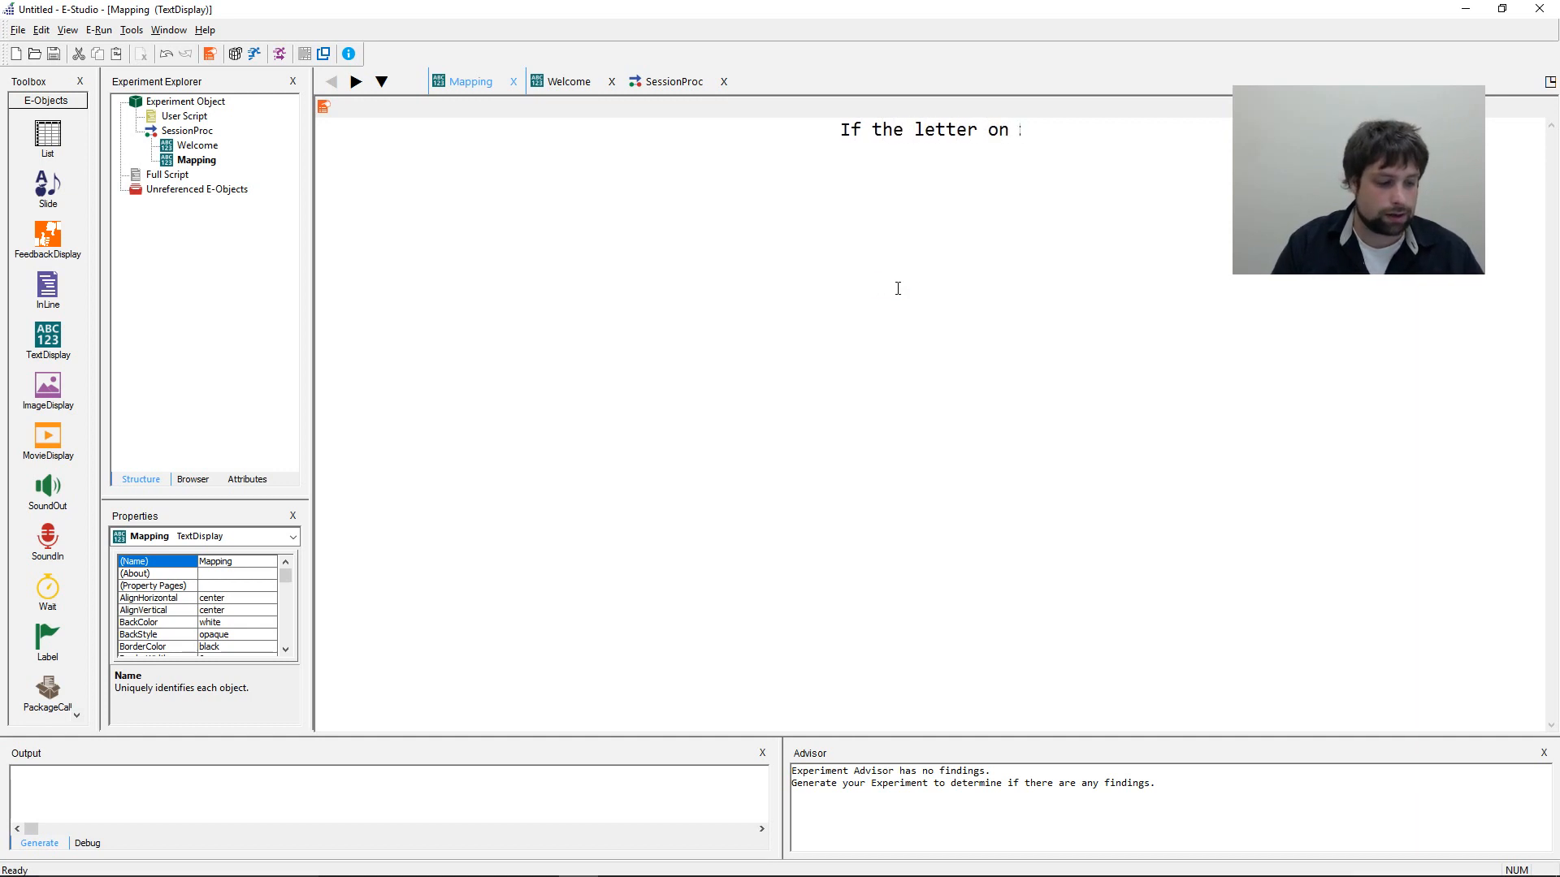
{"action": "type", "text": "the screen "}
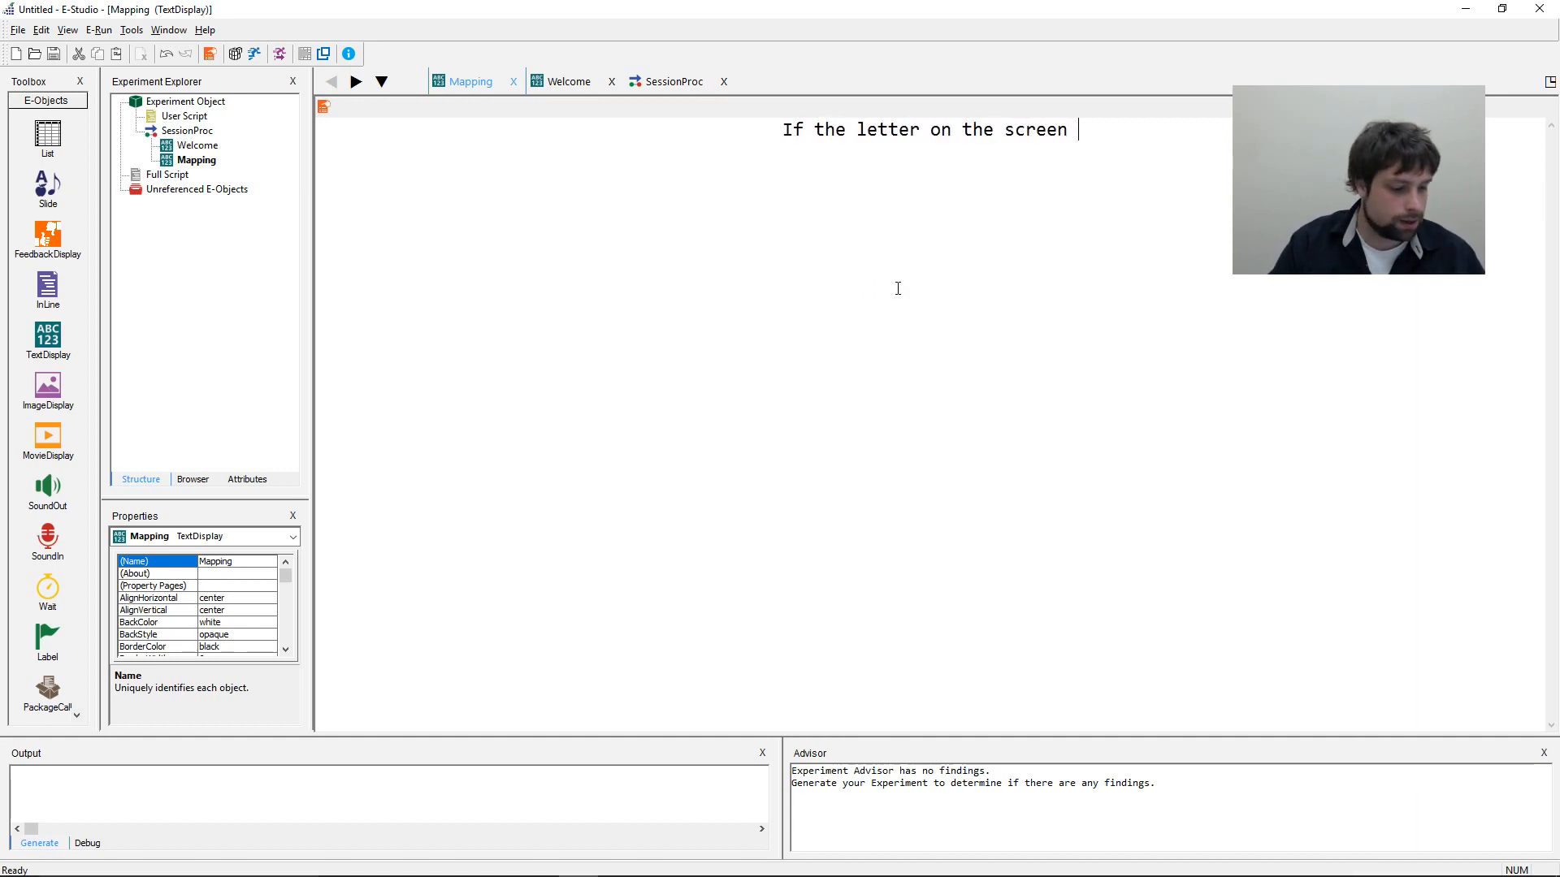
{"action": "type", "text": "is a target, y"}
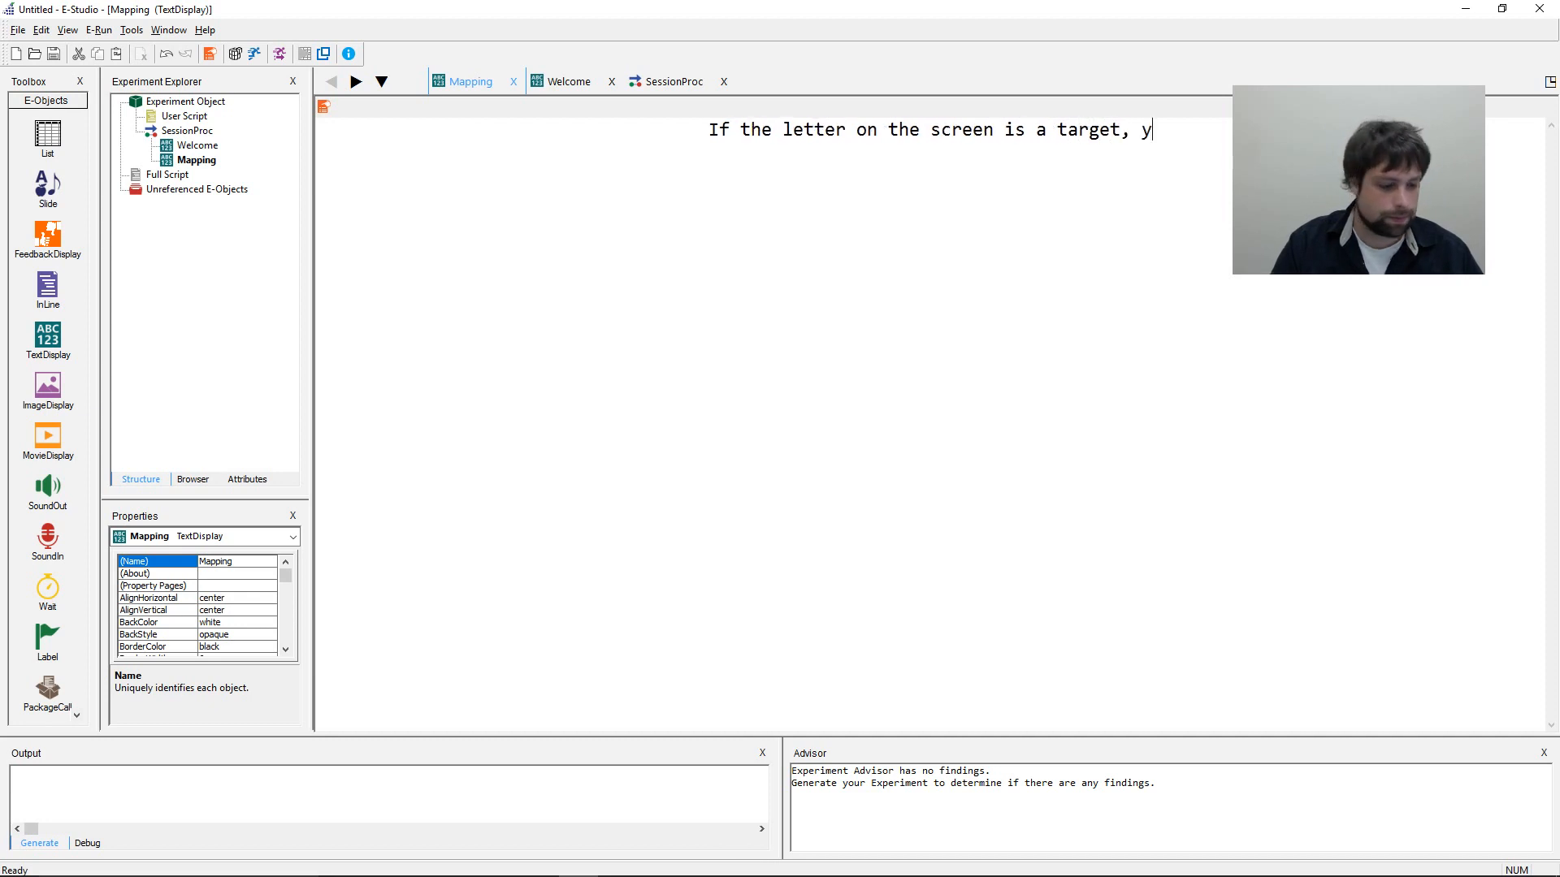
{"action": "type", "text": "ou should press 1"}
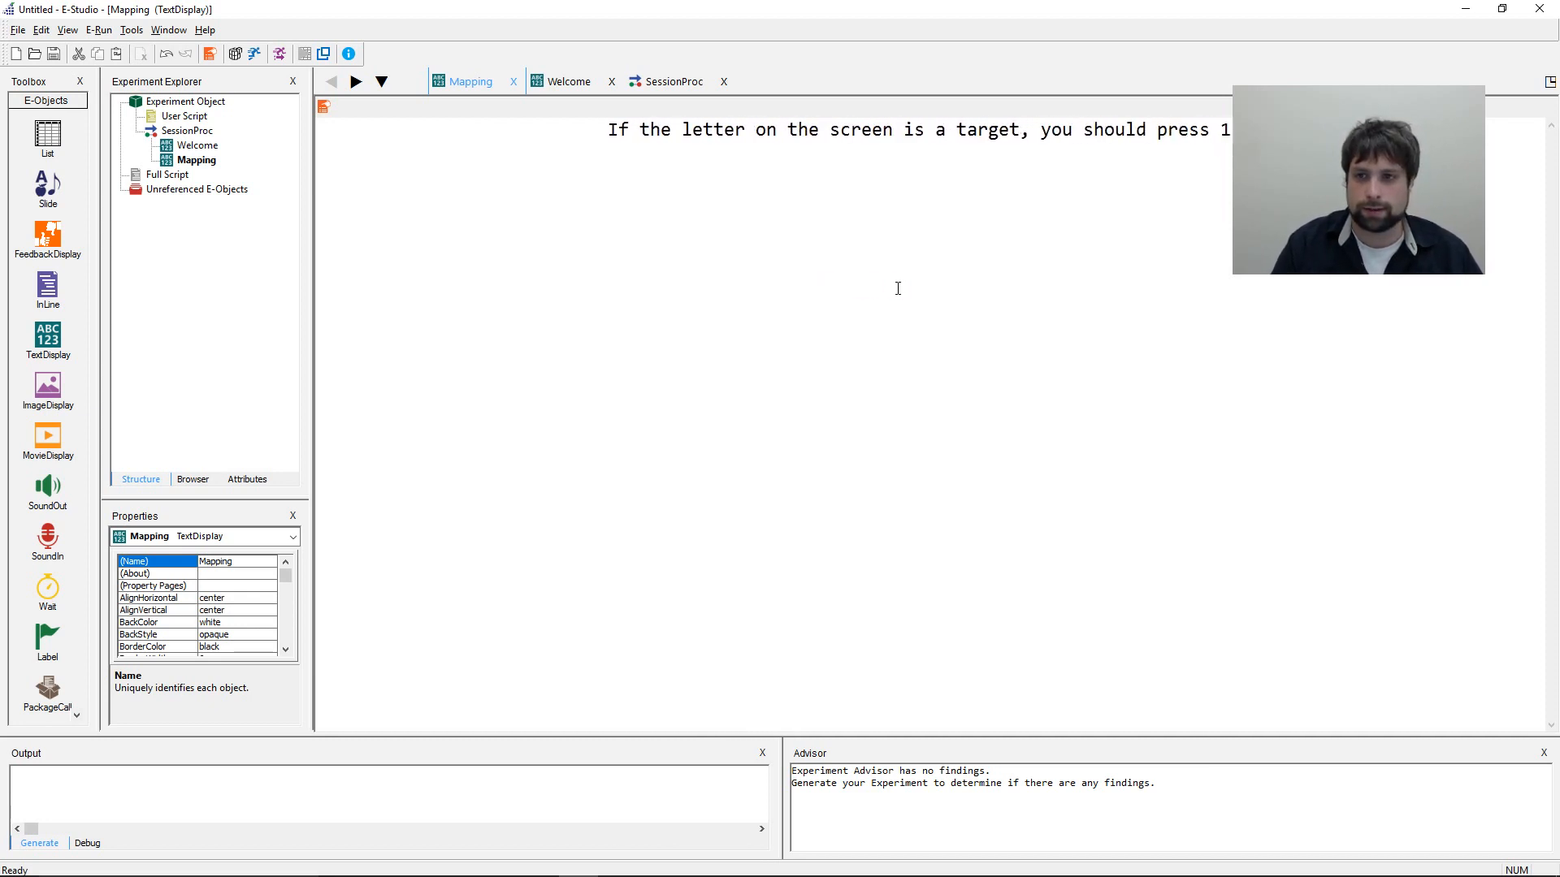
- Add the Mapping lines "If the letter on the screen is a non-target, you should press 2" and "Press any key to continue"
{"action": "type", "text": "If the letter on"}
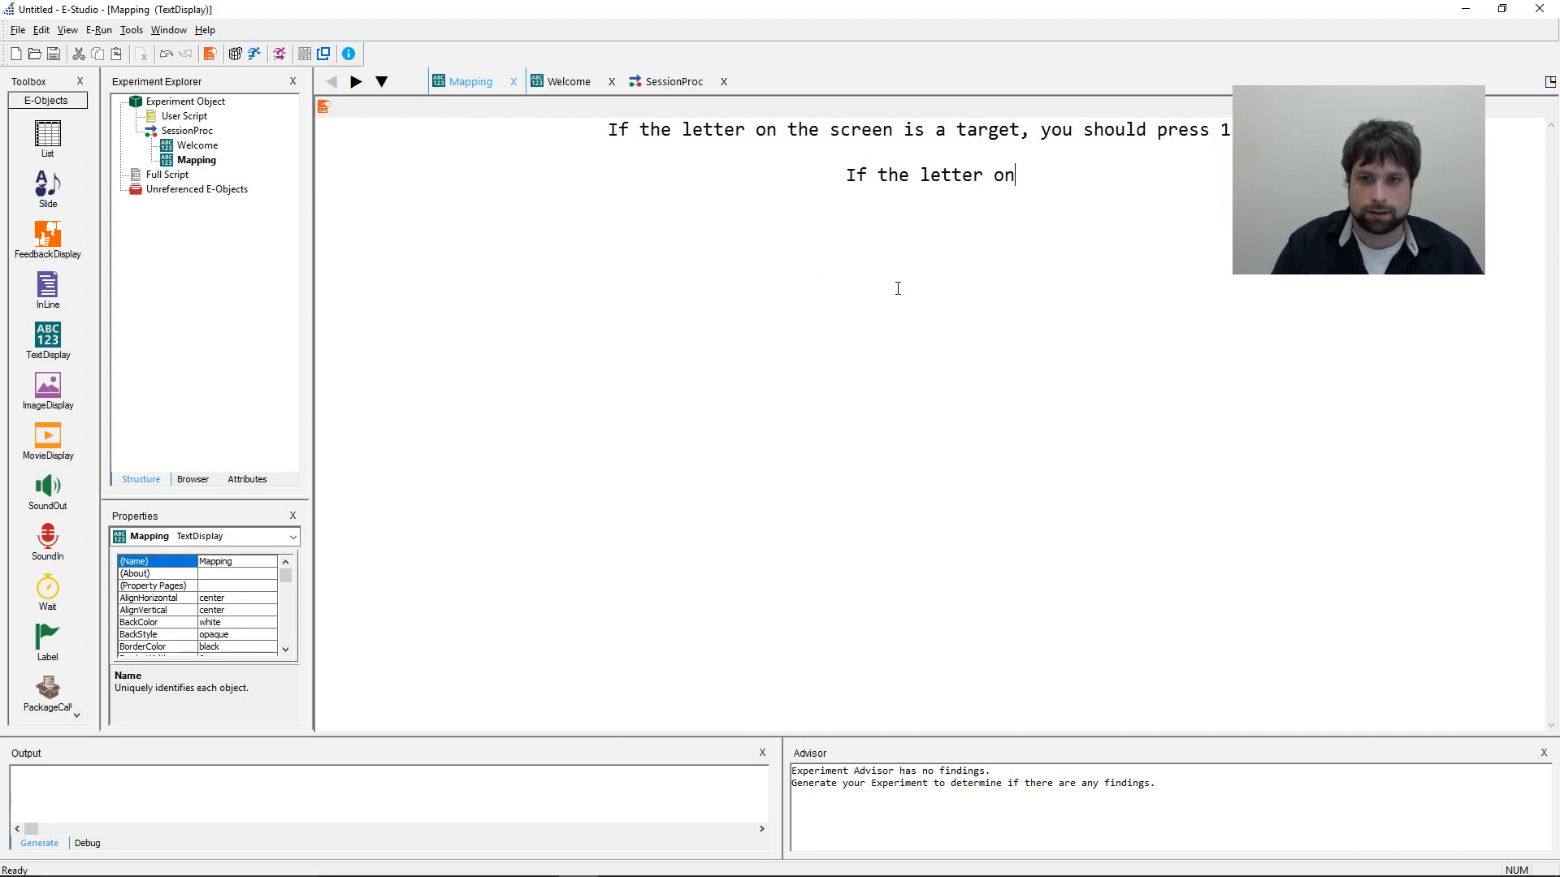
{"action": "type", "text": " the screen in s"}
{"action": "key", "text": "BackSpace"}
{"action": "key", "text": "BackSpace"}
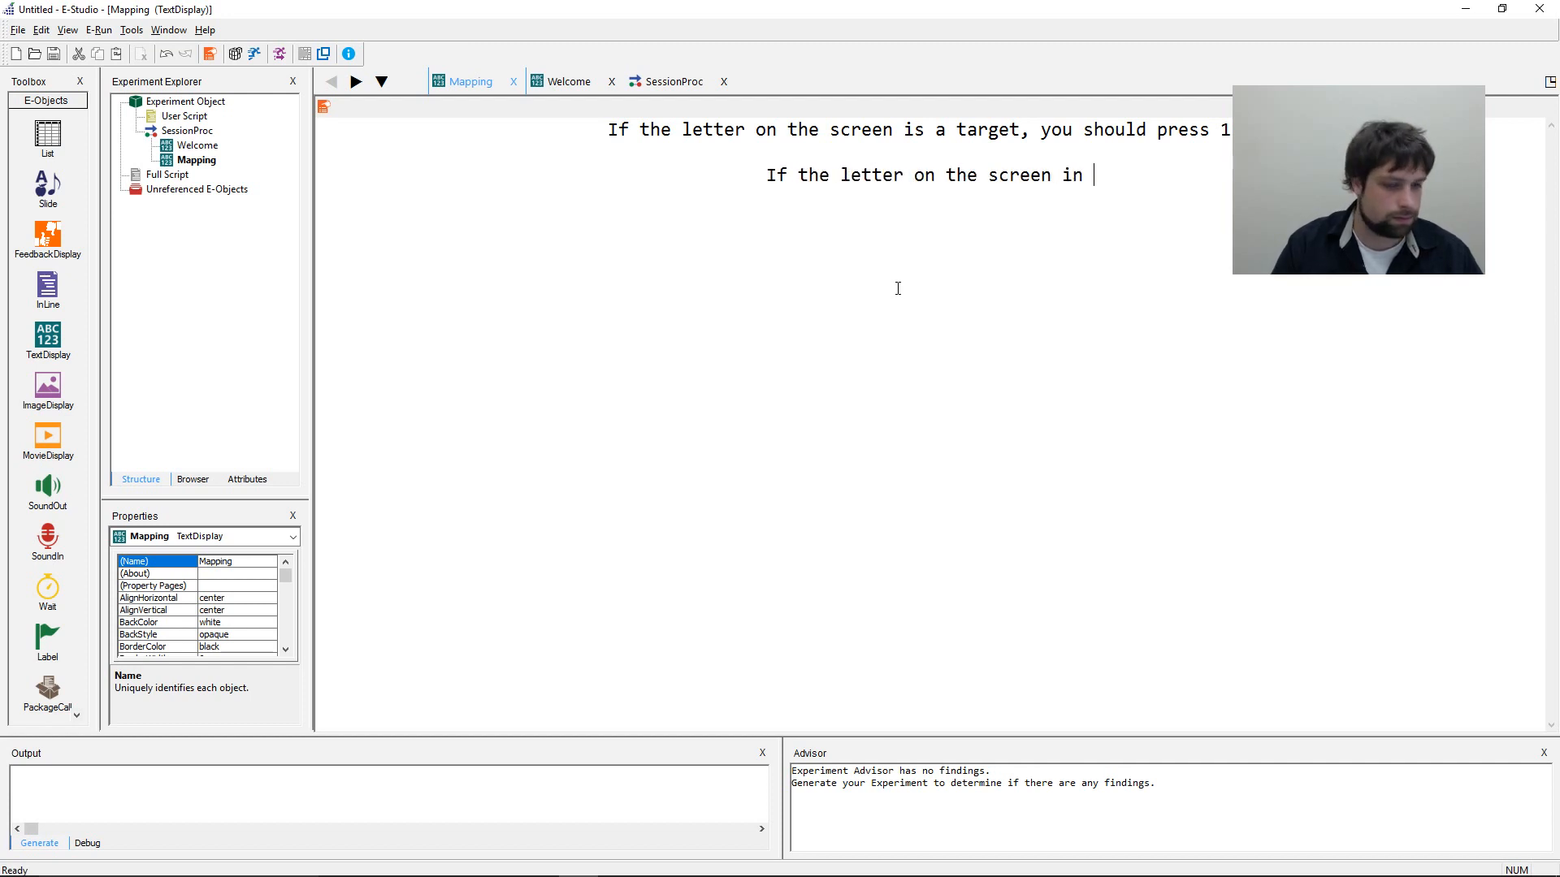
{"action": "key", "text": "BackSpace"}
{"action": "type", "text": "s a "}
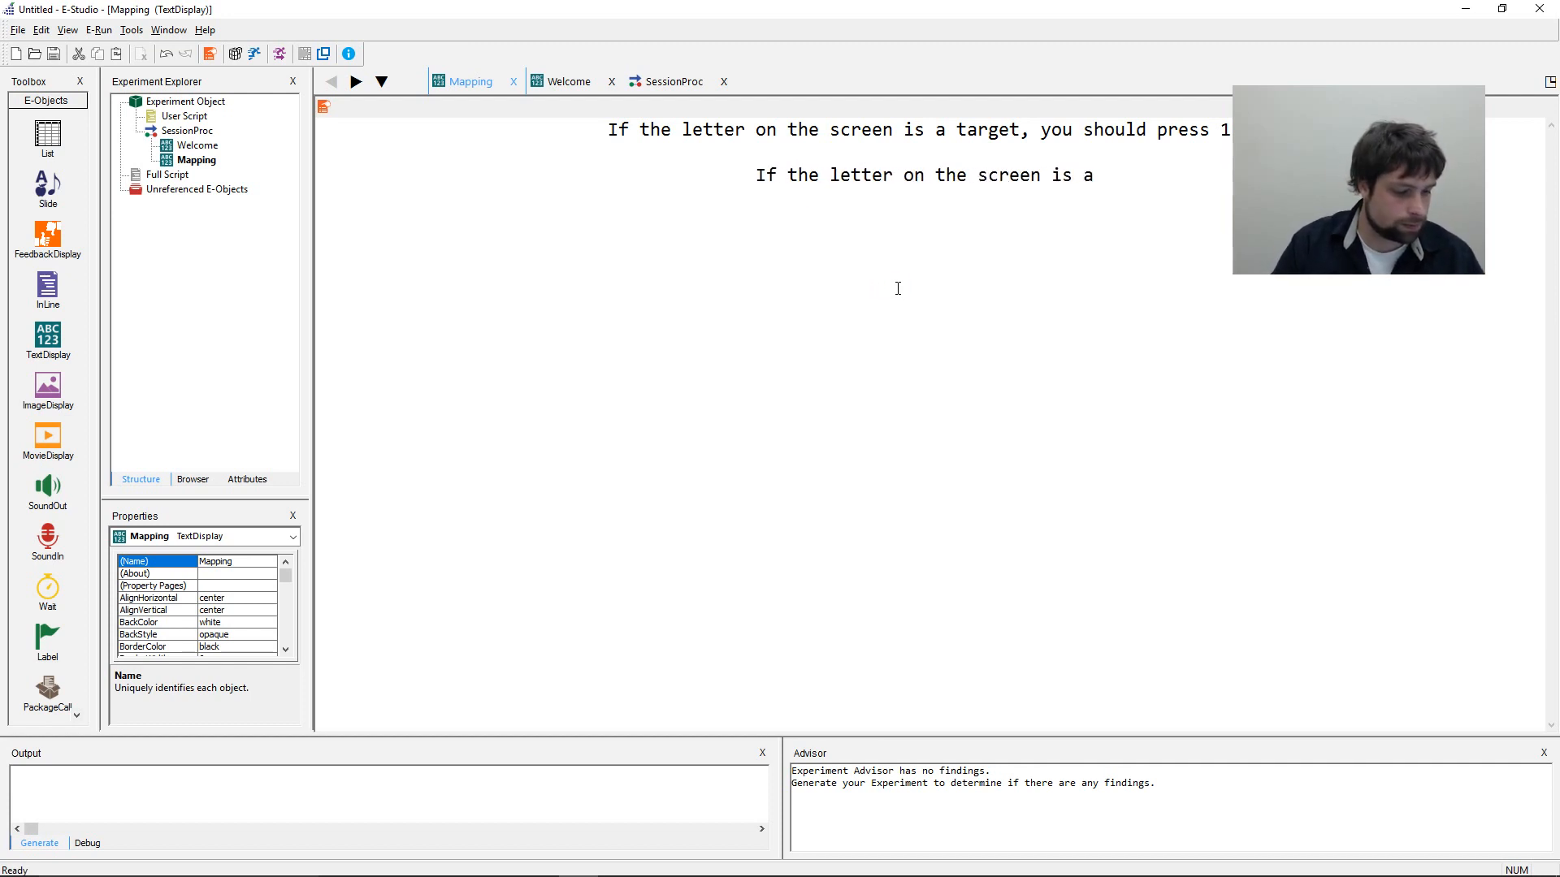
{"action": "type", "text": "non-target"}
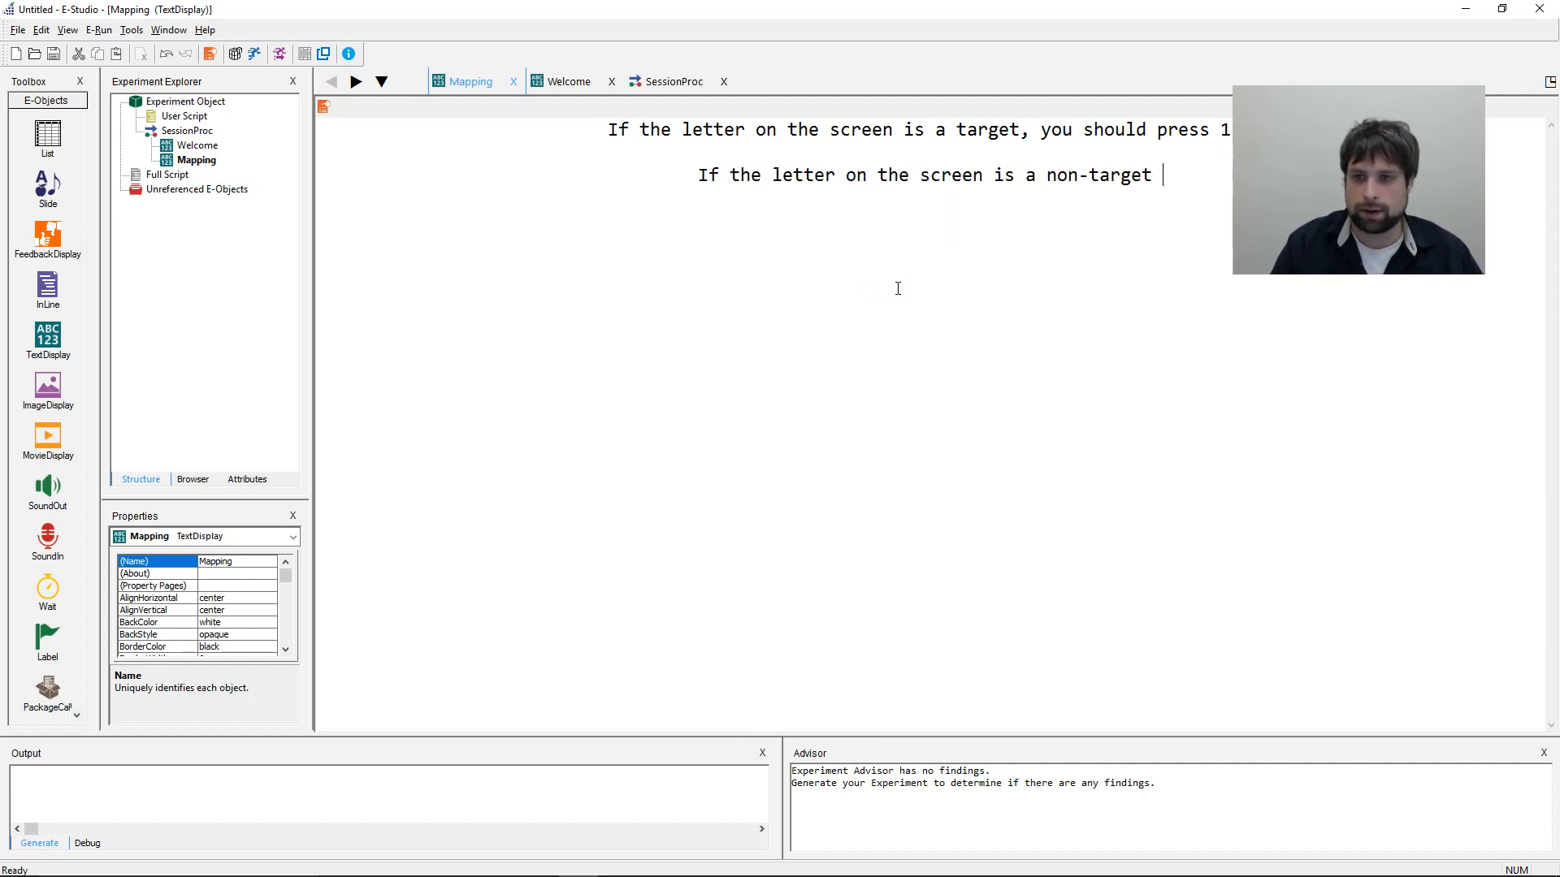
{"action": "key", "text": "BackSpace"}
{"action": "type", "text": ", you s"}
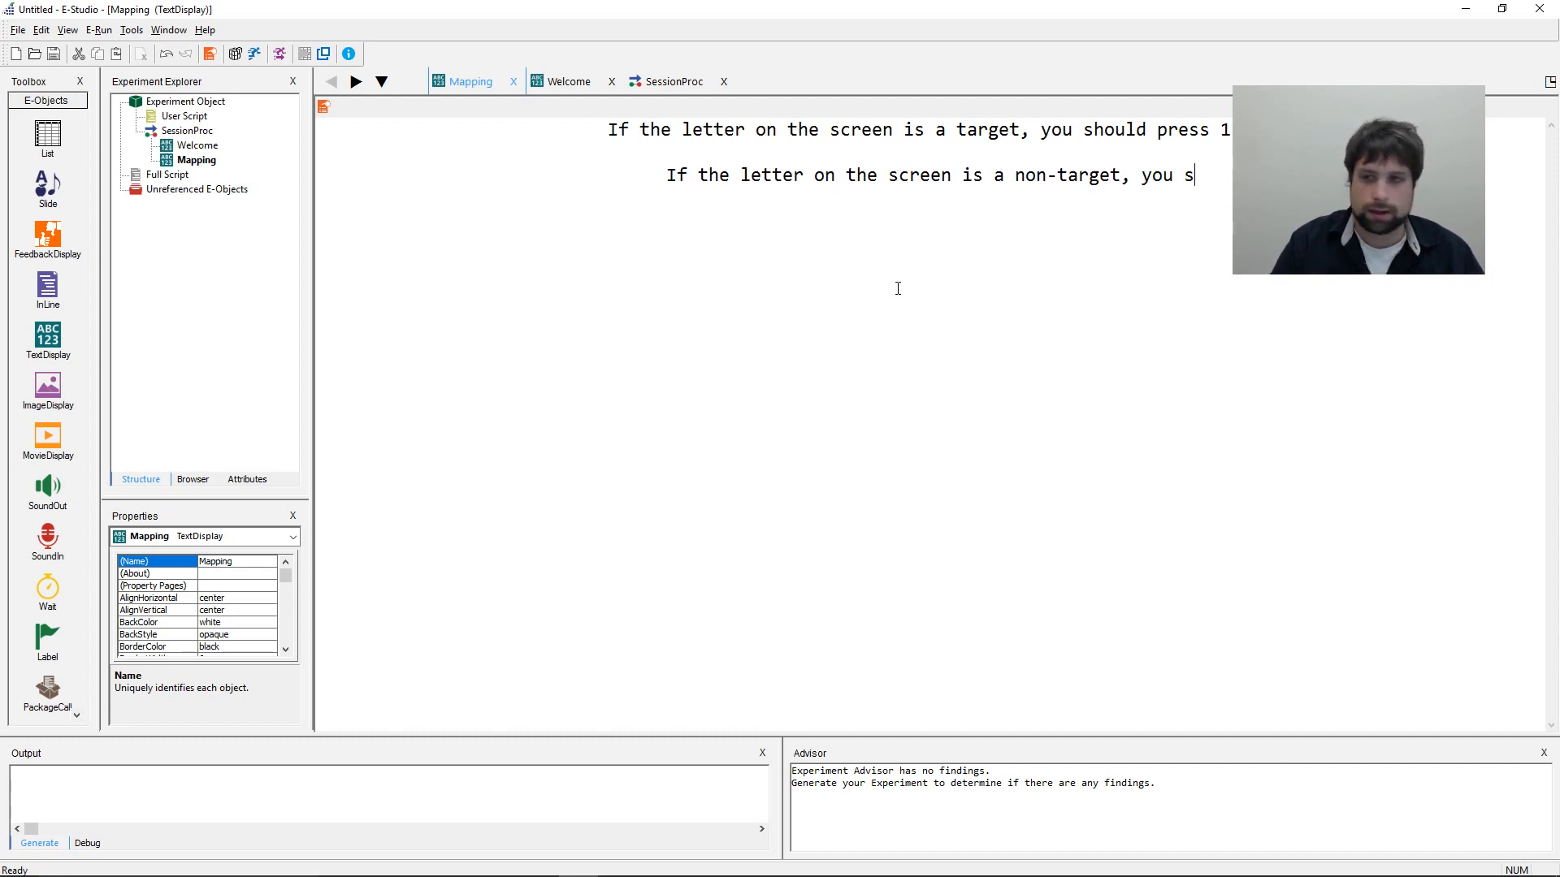
{"action": "type", "text": "hould pre"}
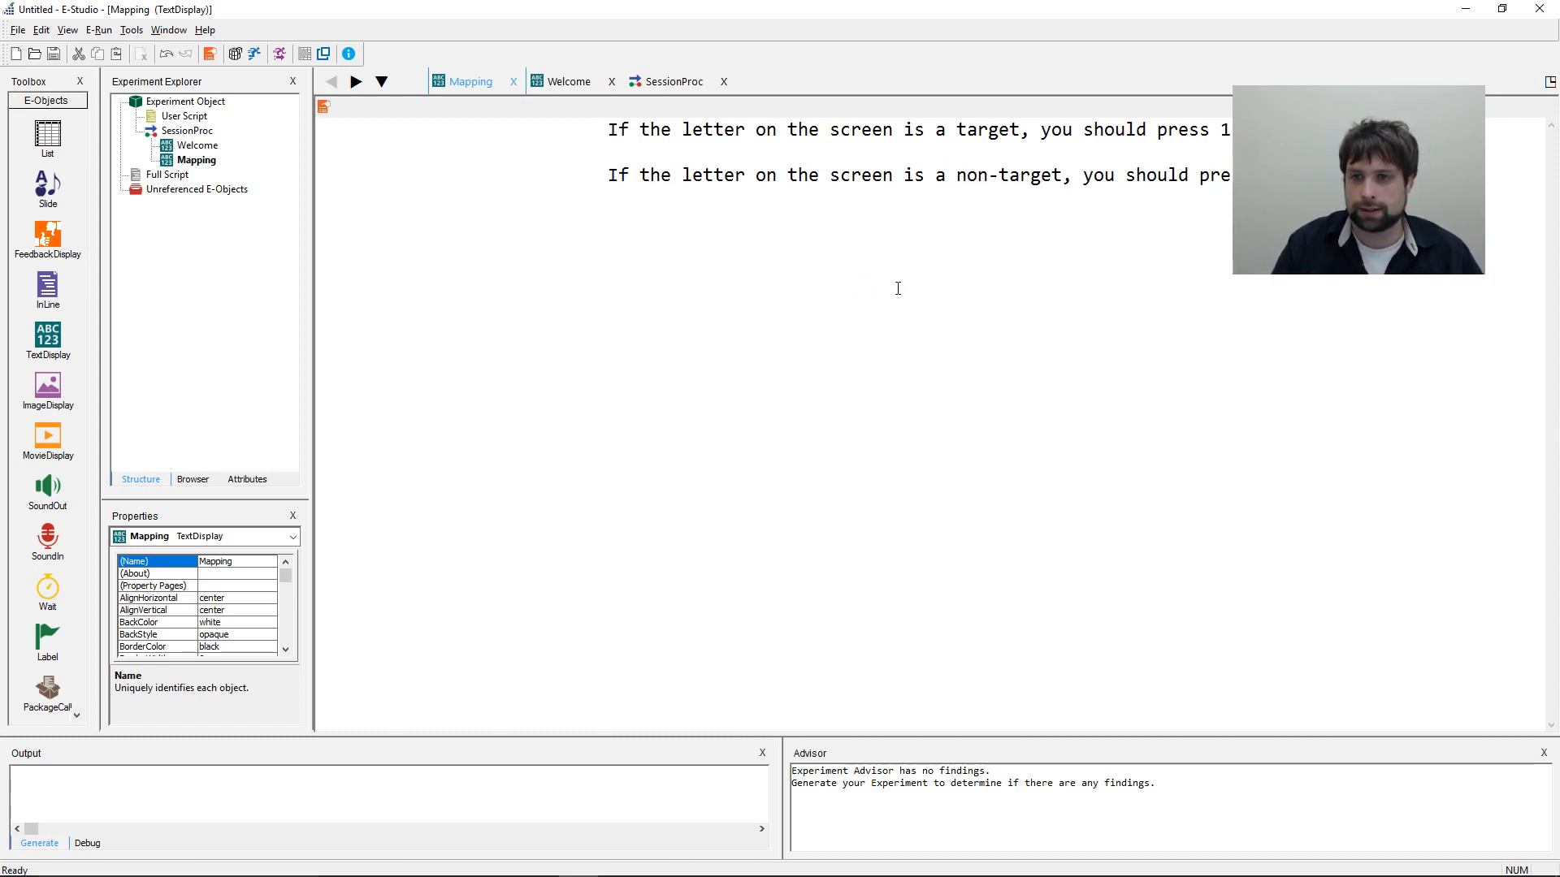
{"action": "type", "text": "ss"}
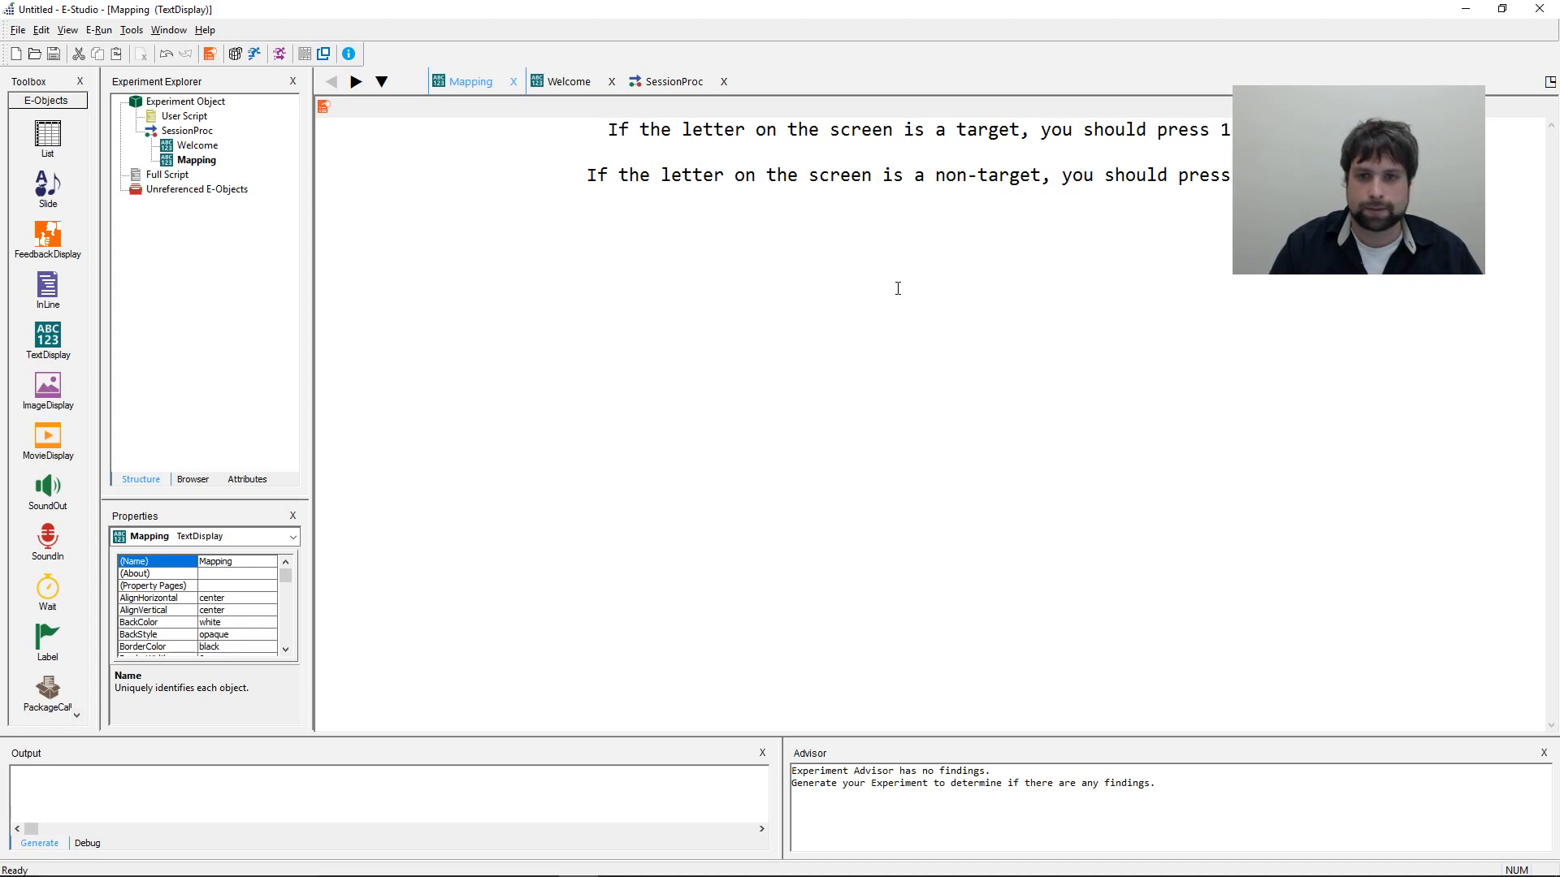
{"action": "type", "text": " 2Press any k"}
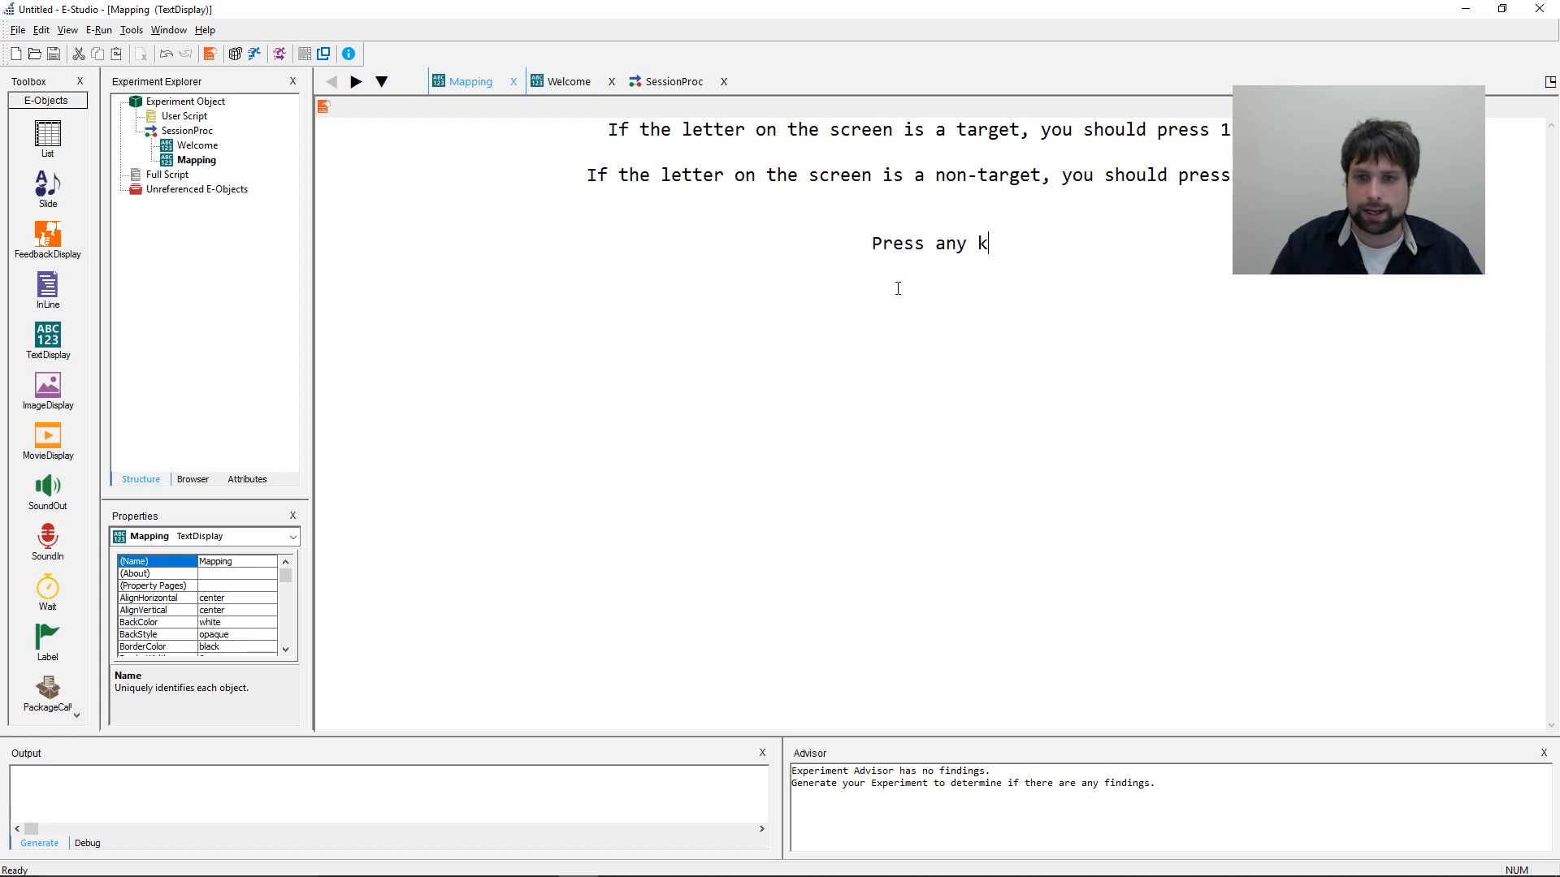
{"action": "type", "text": "ey to continue"}
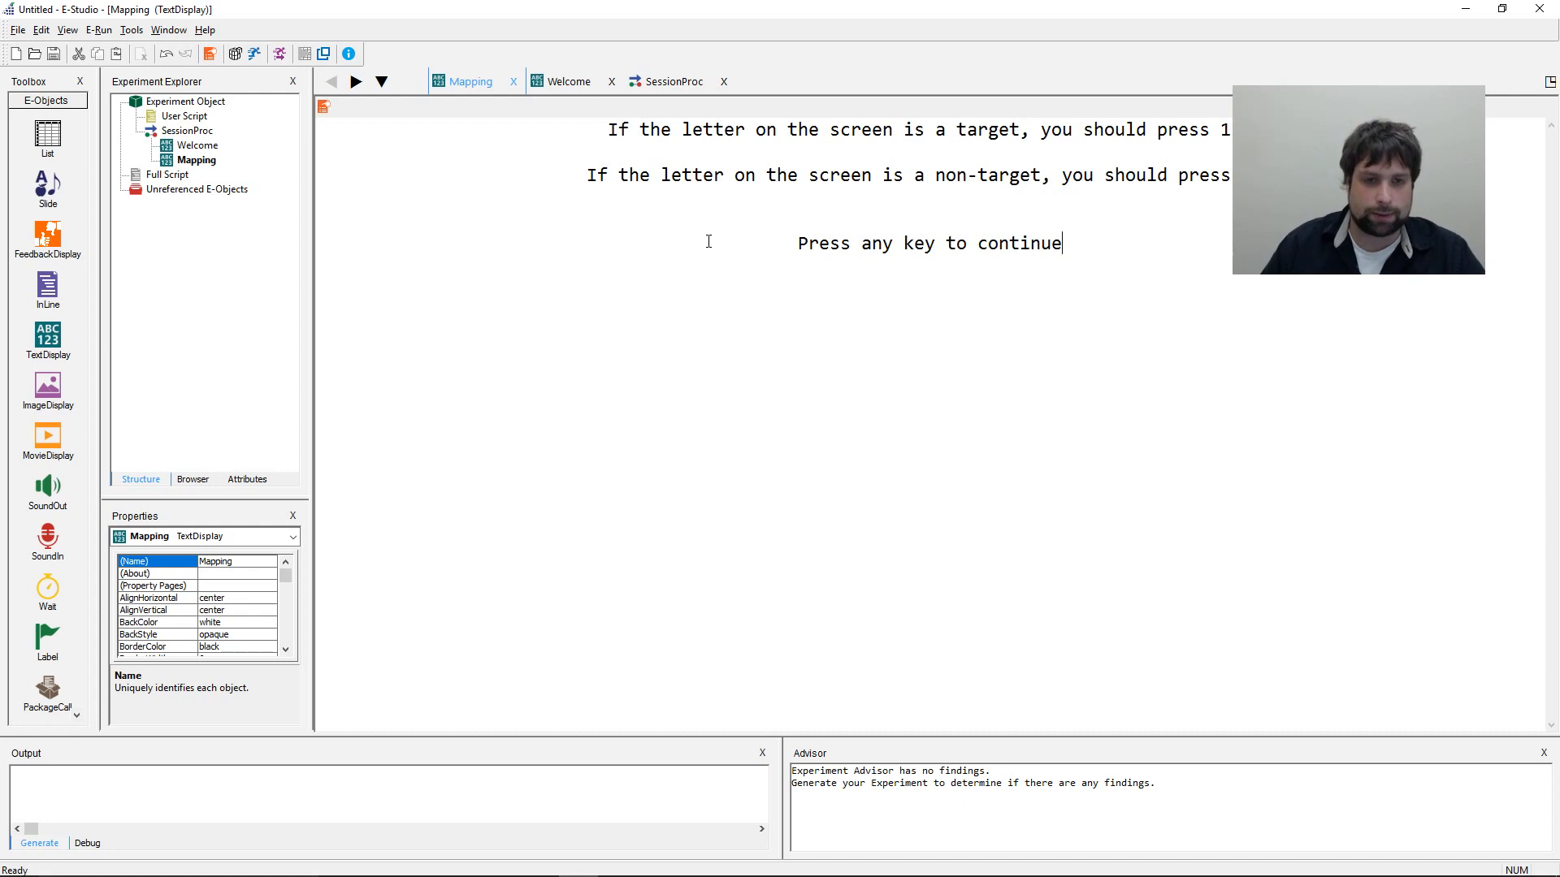
- Set the Mapping display's duration to (infinite) and add the keyboard as its input device, allowing {ANY} key
{"action": "left_click", "coordinate": [324, 106]}
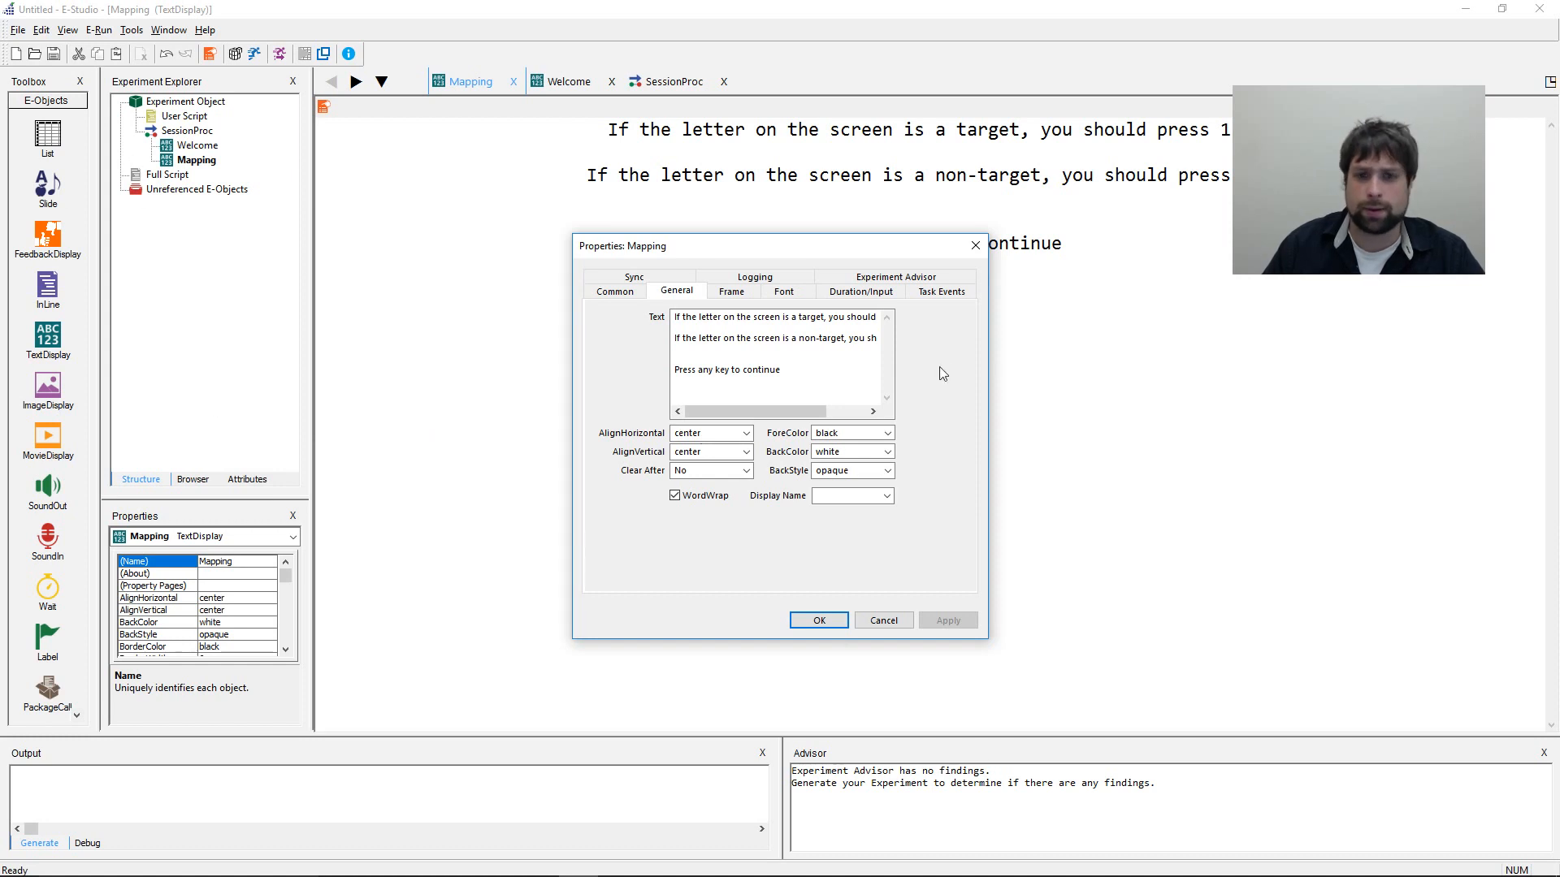
{"action": "left_click", "coordinate": [861, 291]}
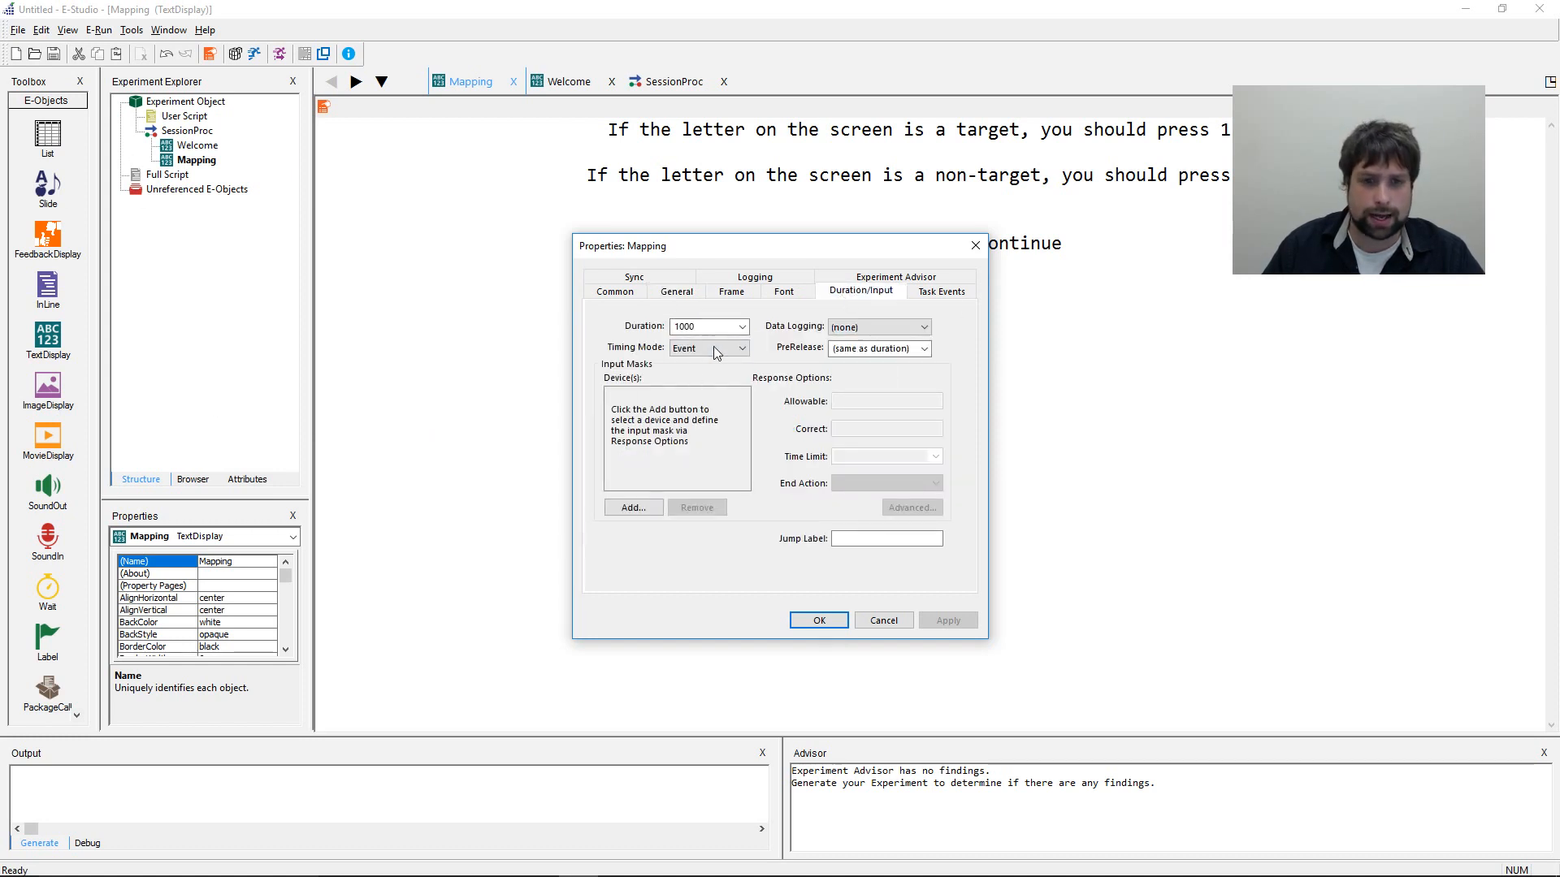
{"action": "left_click", "coordinate": [741, 327]}
{"action": "left_click", "coordinate": [687, 340]}
{"action": "left_click", "coordinate": [634, 507]}
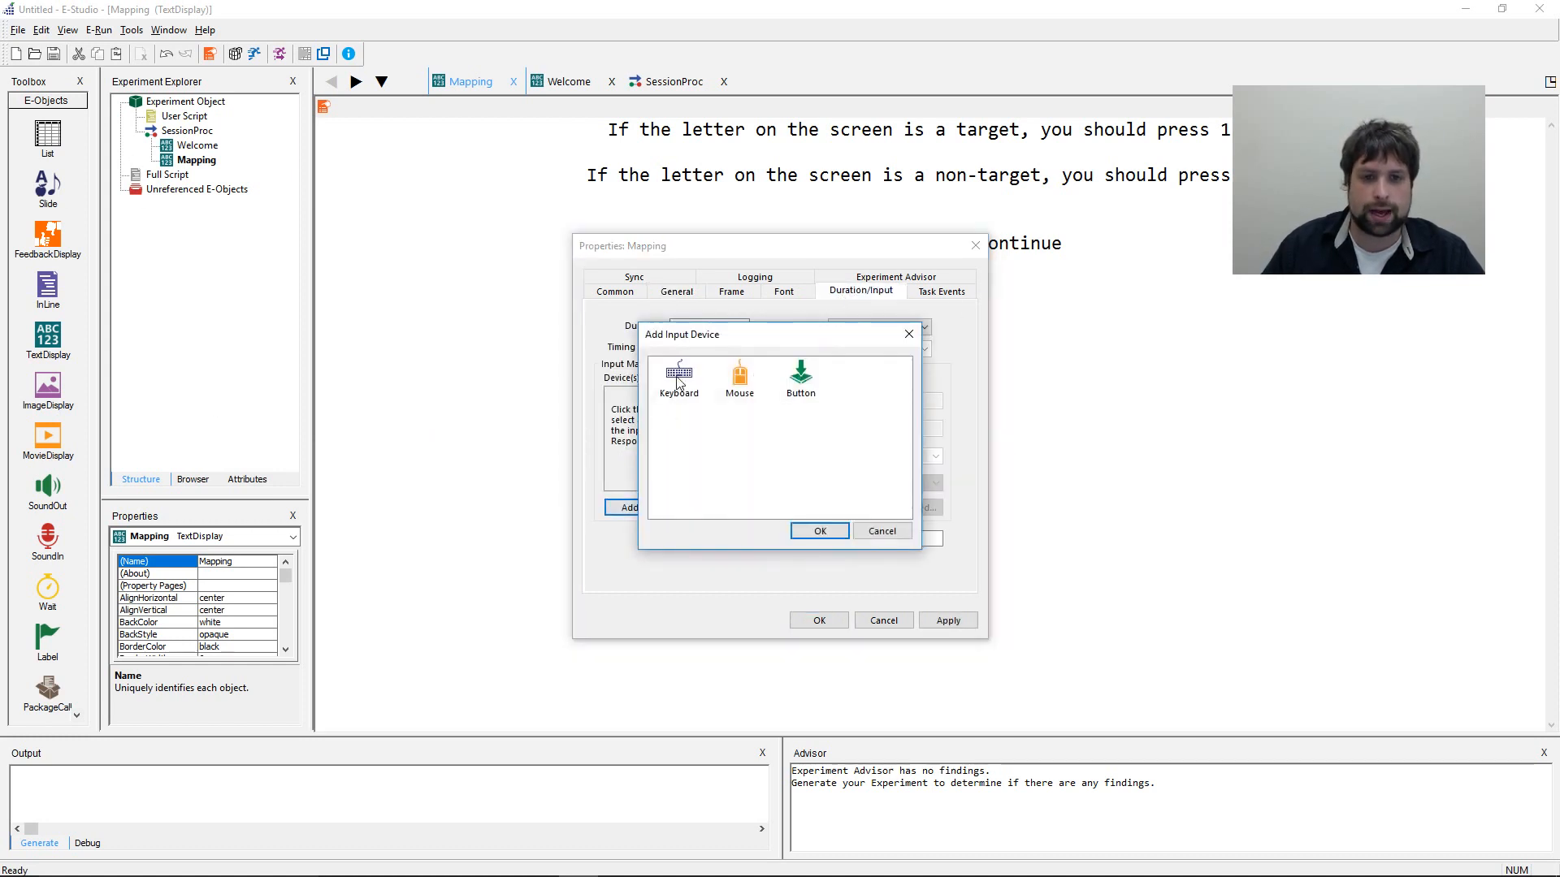
{"action": "double_click", "coordinate": [679, 384]}
{"action": "left_click", "coordinate": [881, 402]}
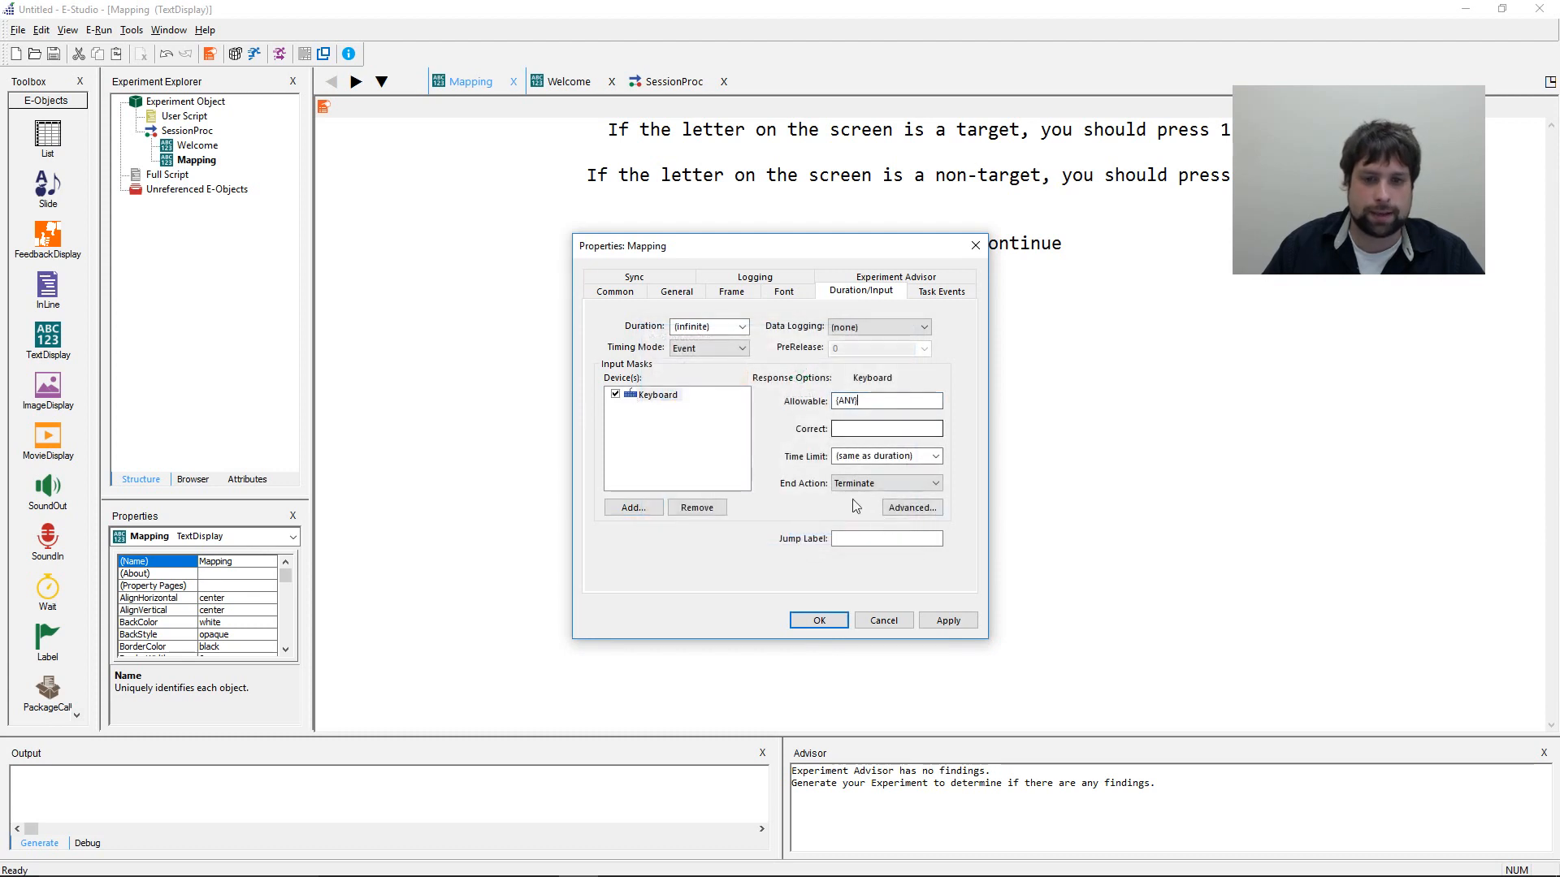
- Set the Mapping display's data logging to Time Audit Only and apply the property changes
{"action": "left_click", "coordinate": [892, 328]}
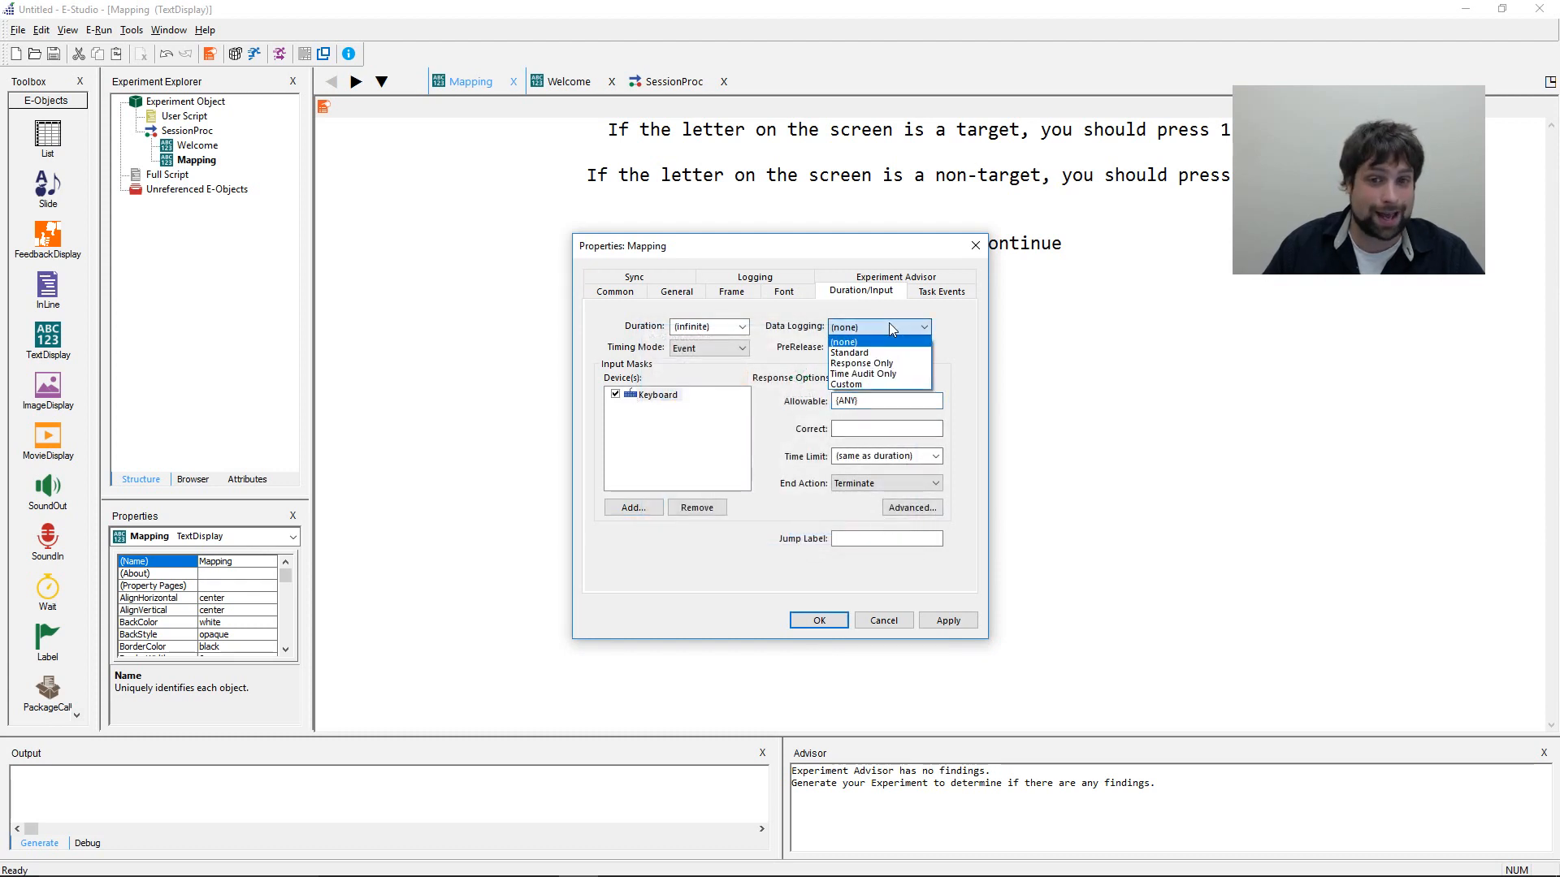
{"action": "left_click", "coordinate": [893, 369]}
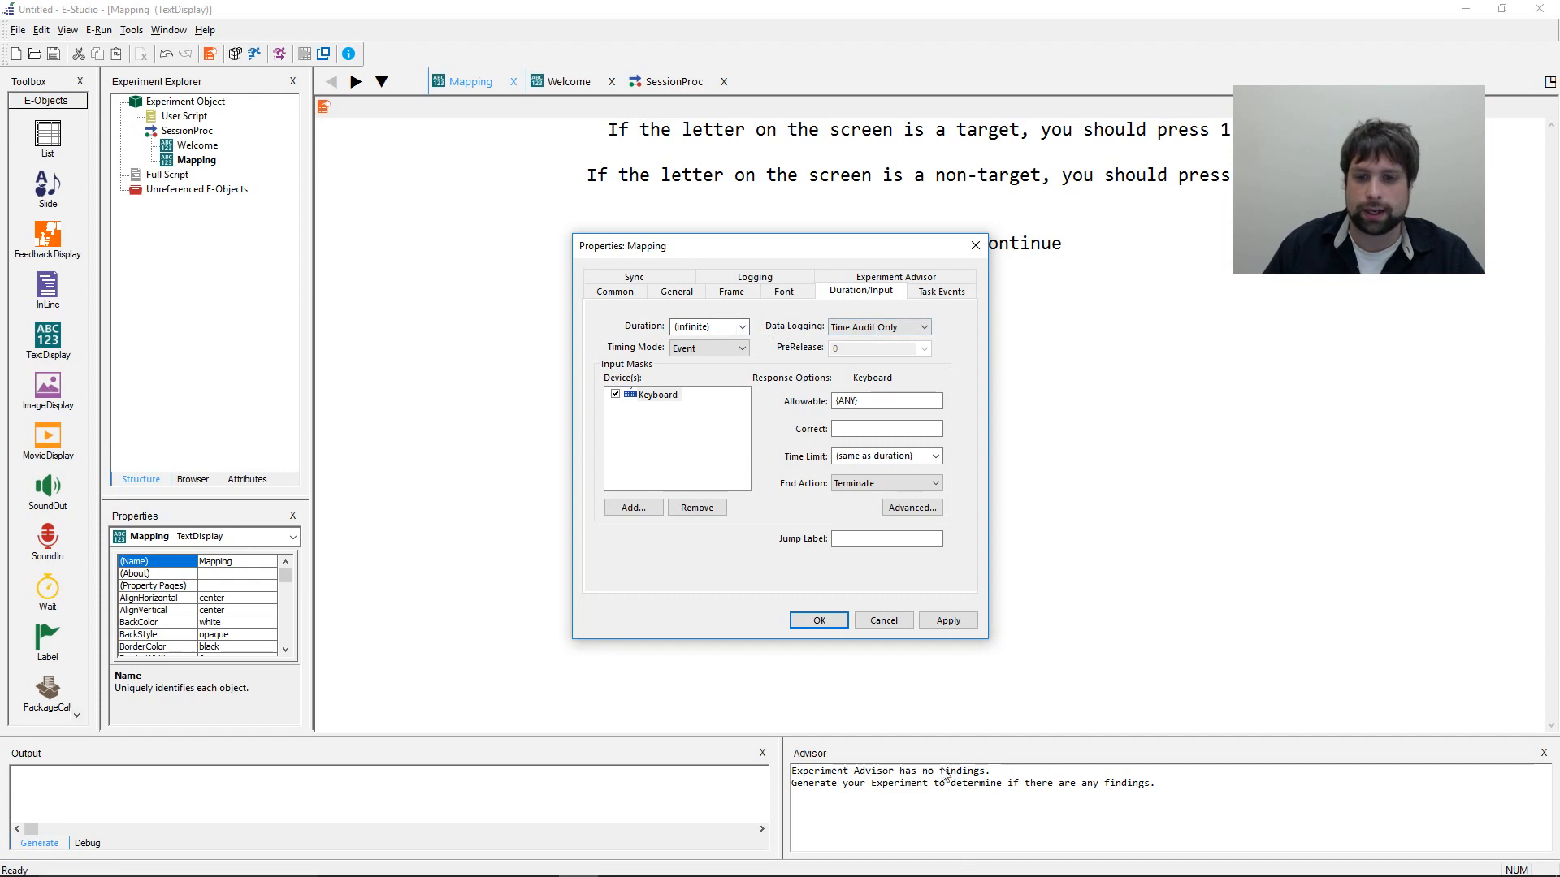
{"action": "left_click", "coordinate": [947, 621]}
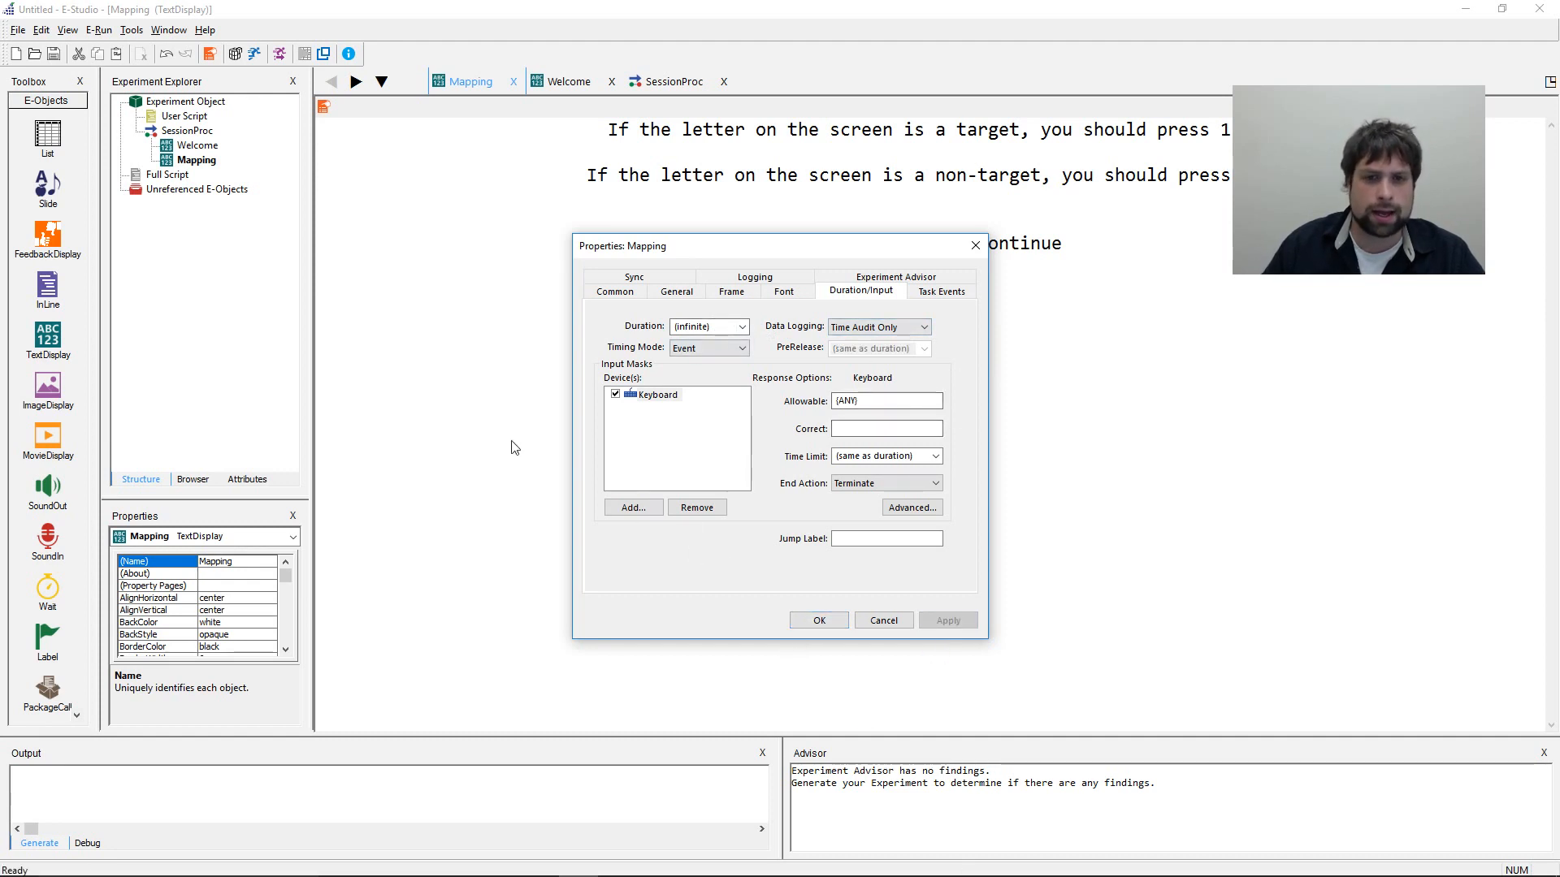
- Examine which properties the Mapping display logs, widening the Property Name column to read them, and close the properties
{"action": "left_click", "coordinate": [754, 277]}
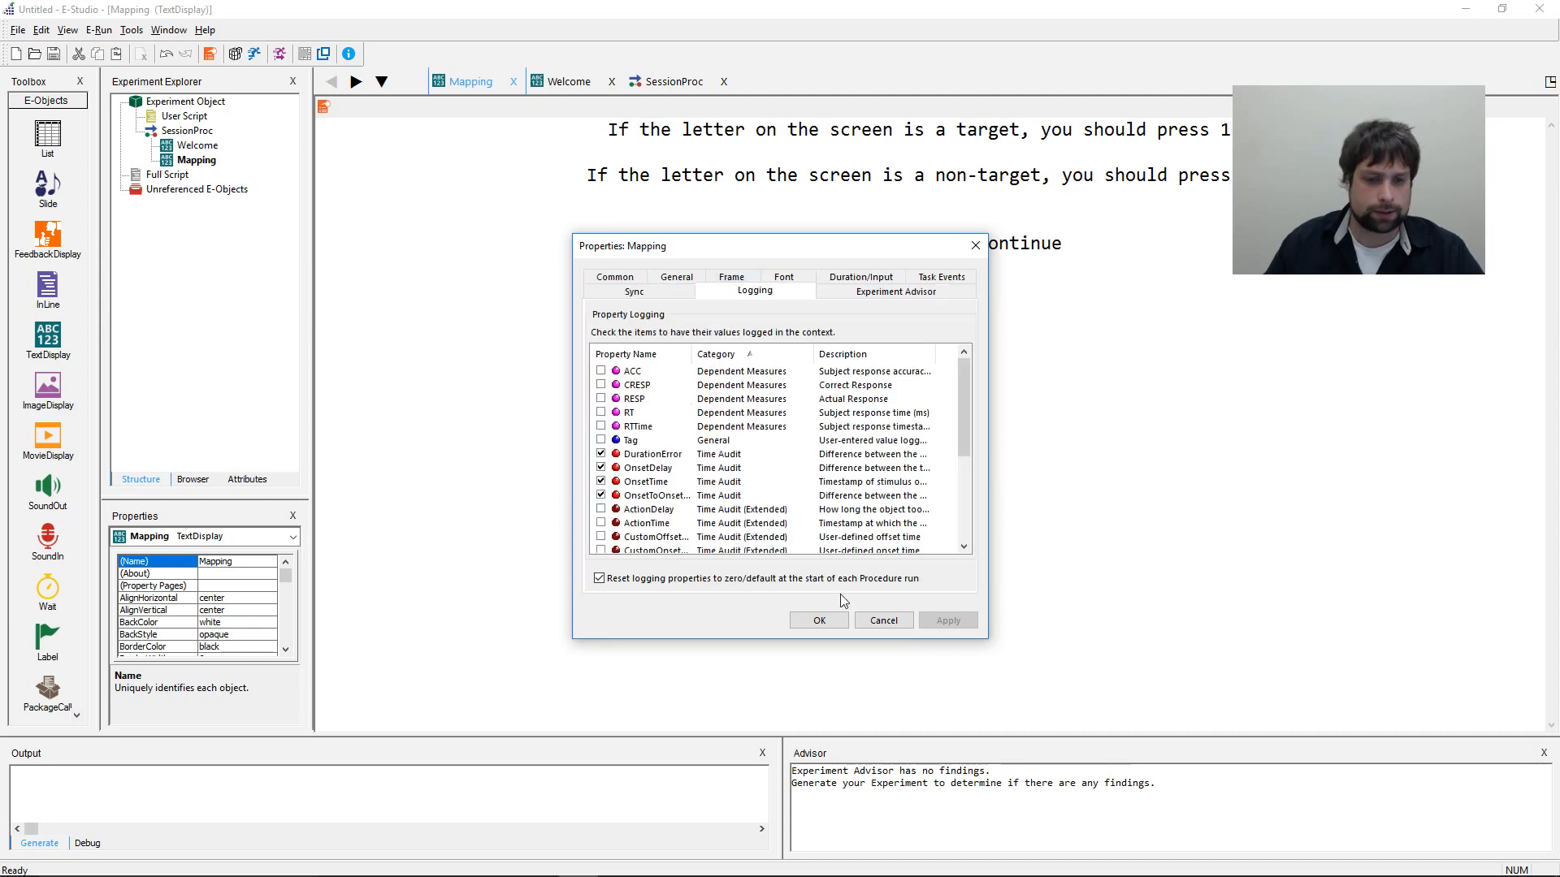
{"action": "left_click_drag", "start_coordinate": [692, 354], "coordinate": [719, 349]}
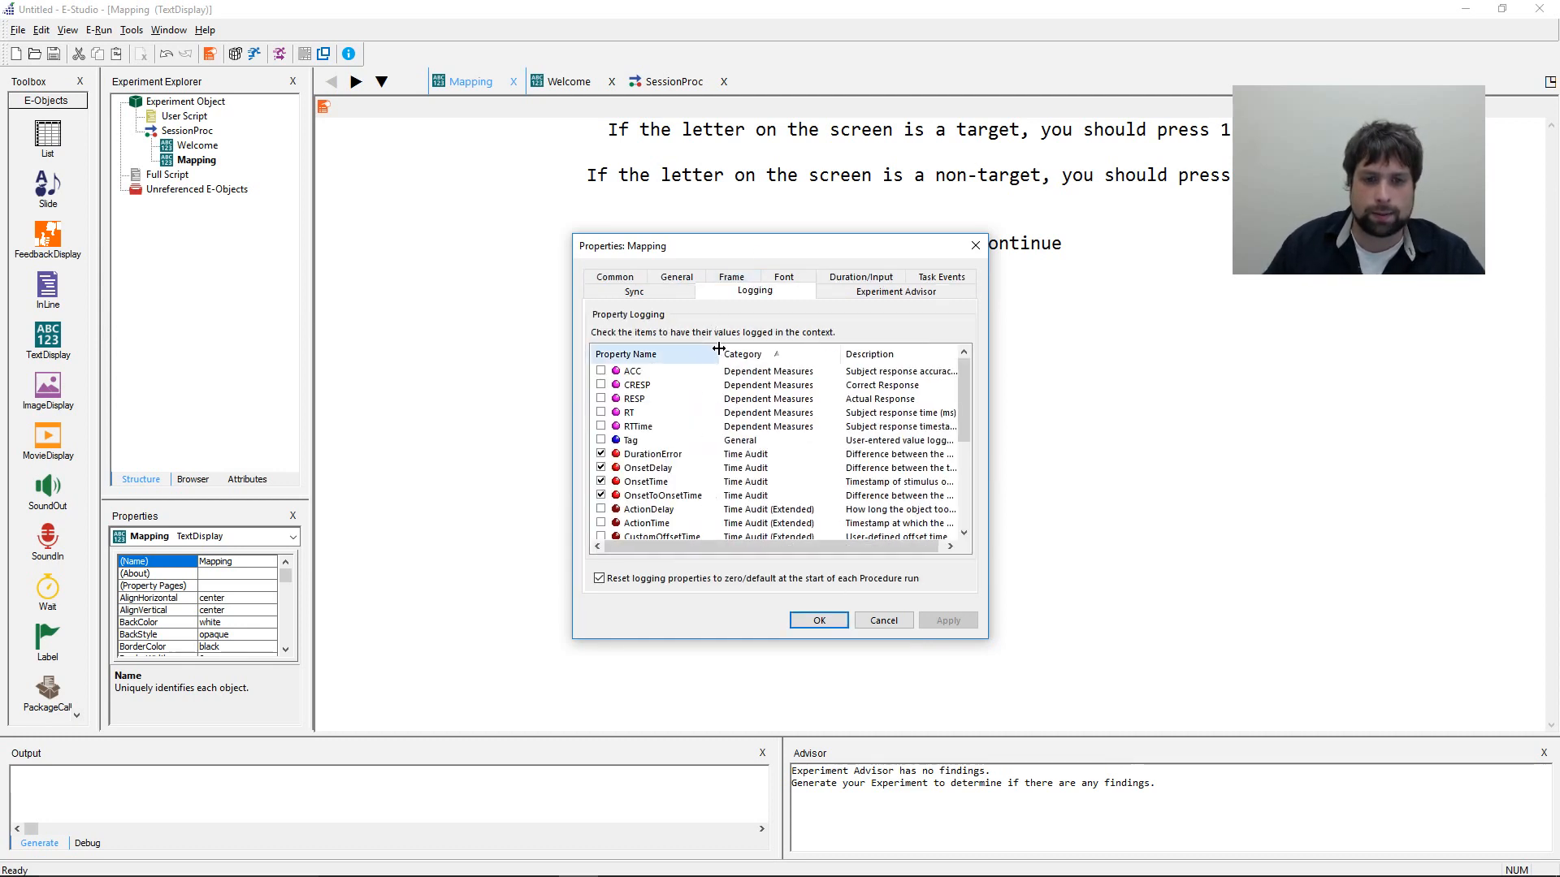
{"action": "scroll", "coordinate": [961, 368], "scroll_direction": "down", "scroll_amount": 1}
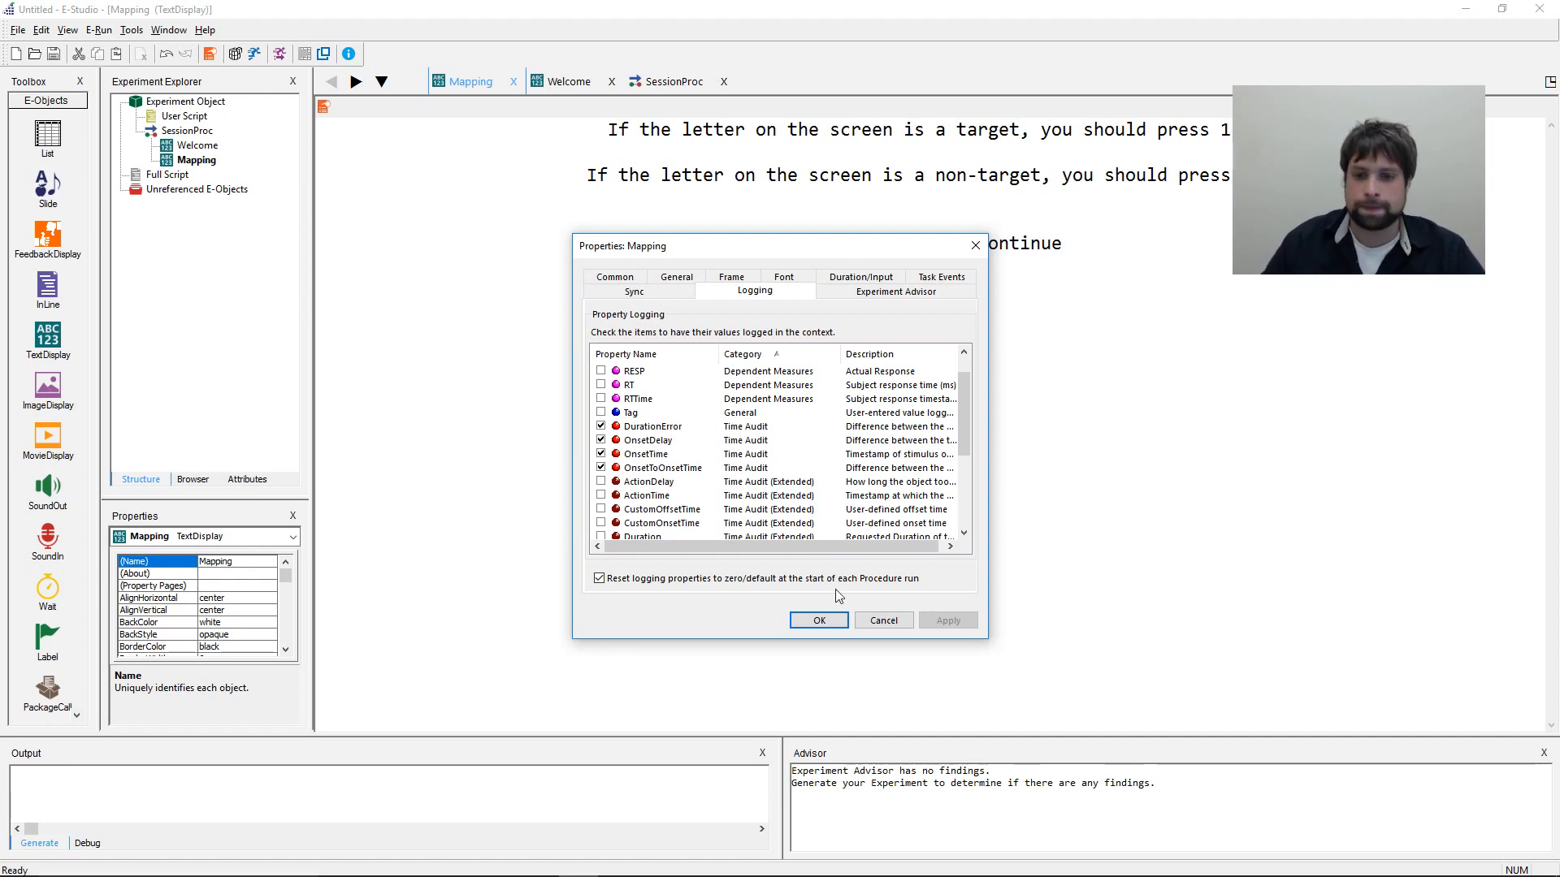
{"action": "left_click", "coordinate": [829, 620]}
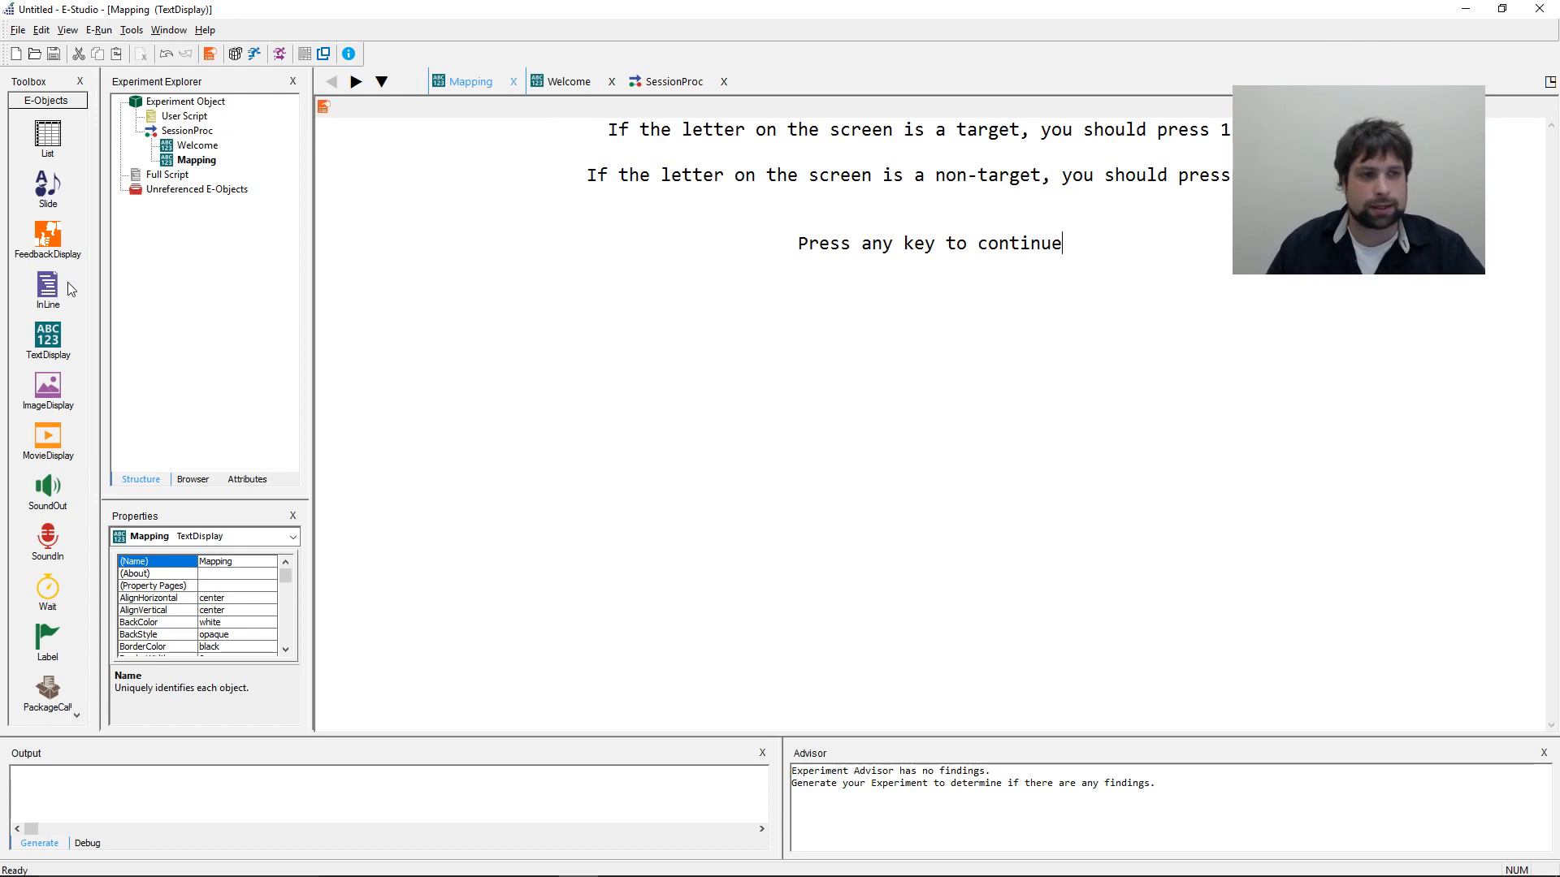
- Add a TextDisplay after Mapping in SessionProc and rename it PracticeInstructions
{"action": "double_click", "coordinate": [186, 130]}
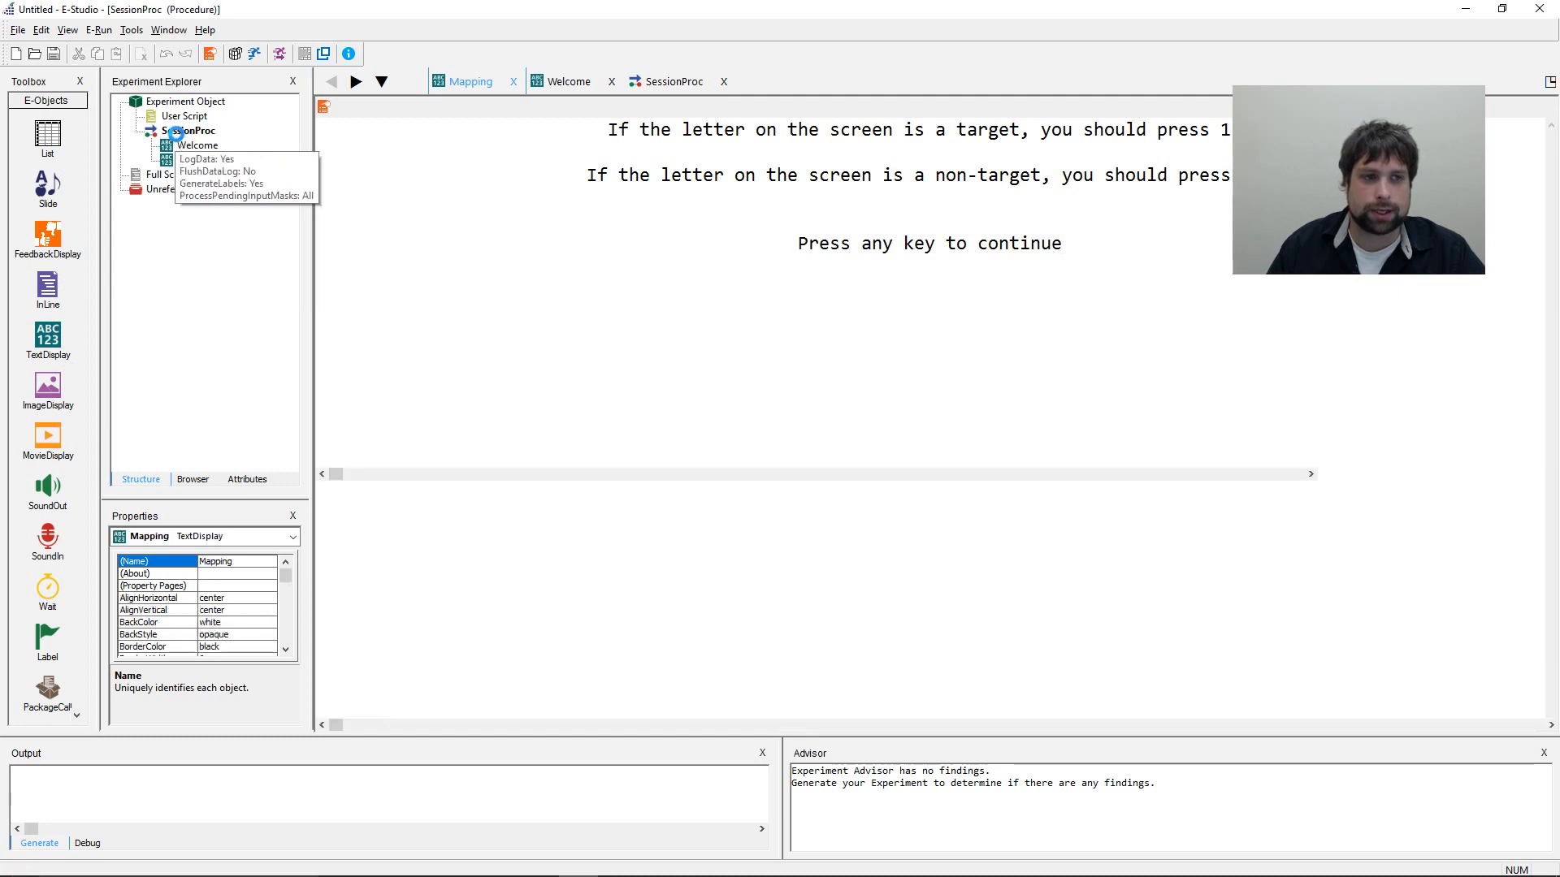
{"action": "left_click", "coordinate": [548, 372]}
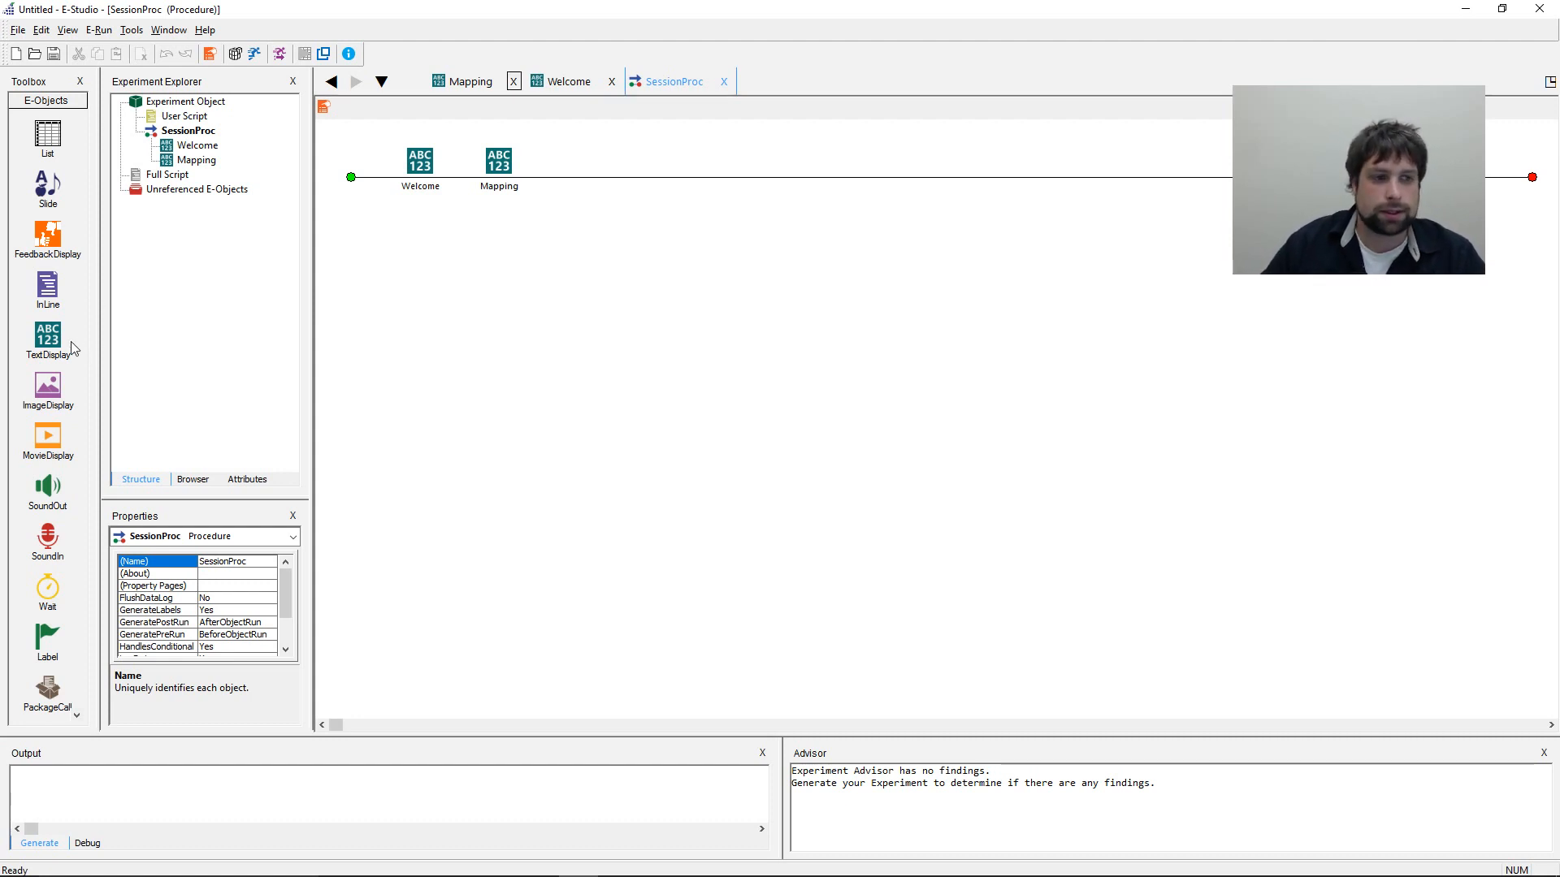
{"action": "left_click_drag", "start_coordinate": [48, 335], "coordinate": [625, 199]}
{"action": "right_click", "coordinate": [587, 162]}
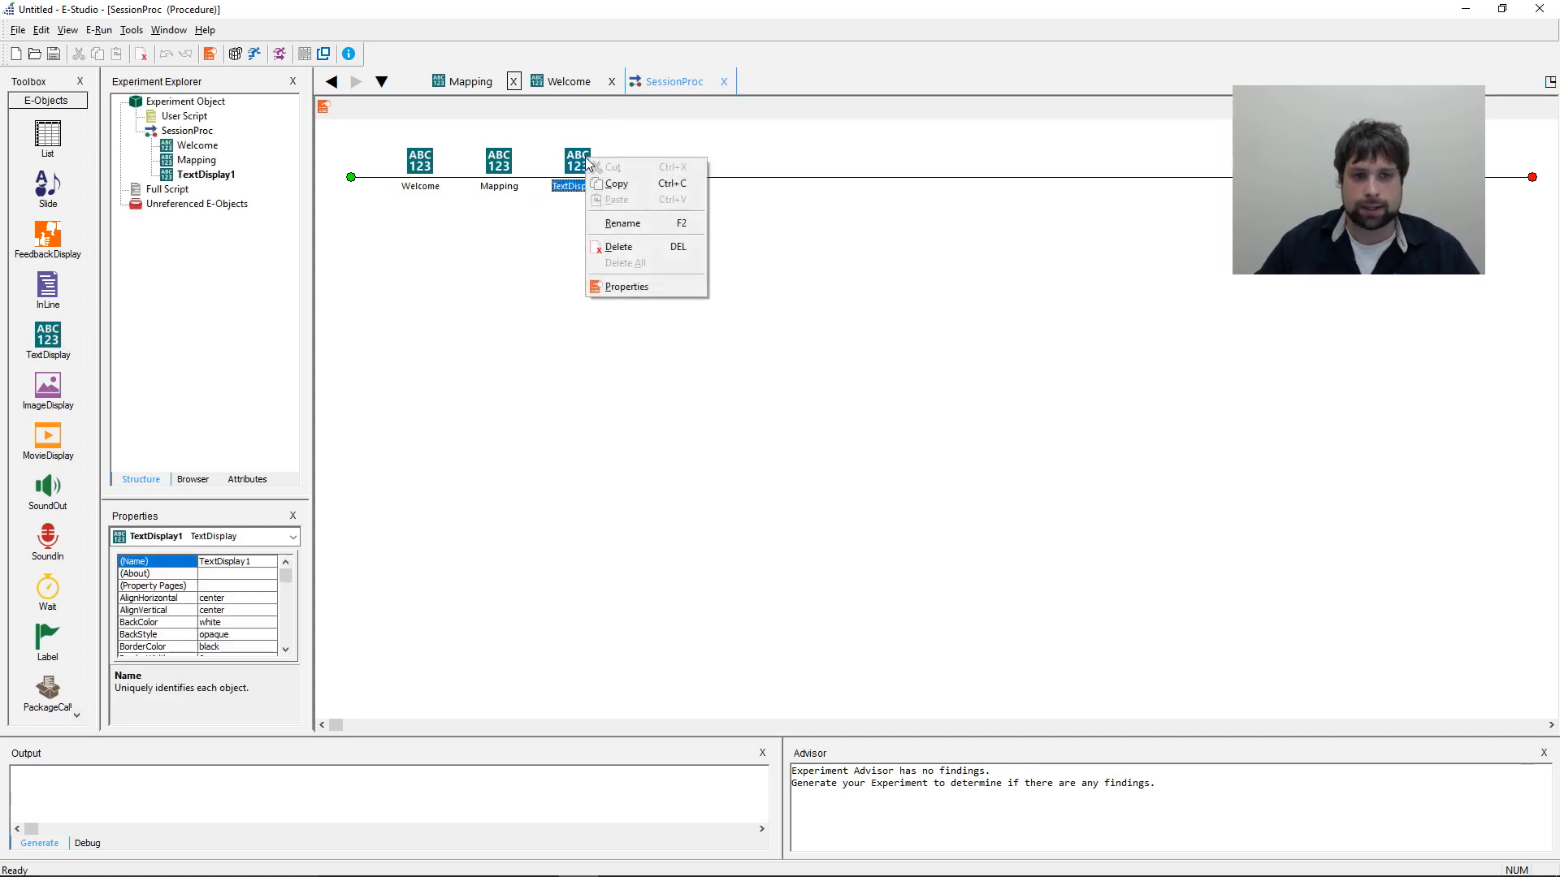
{"action": "left_click", "coordinate": [611, 229]}
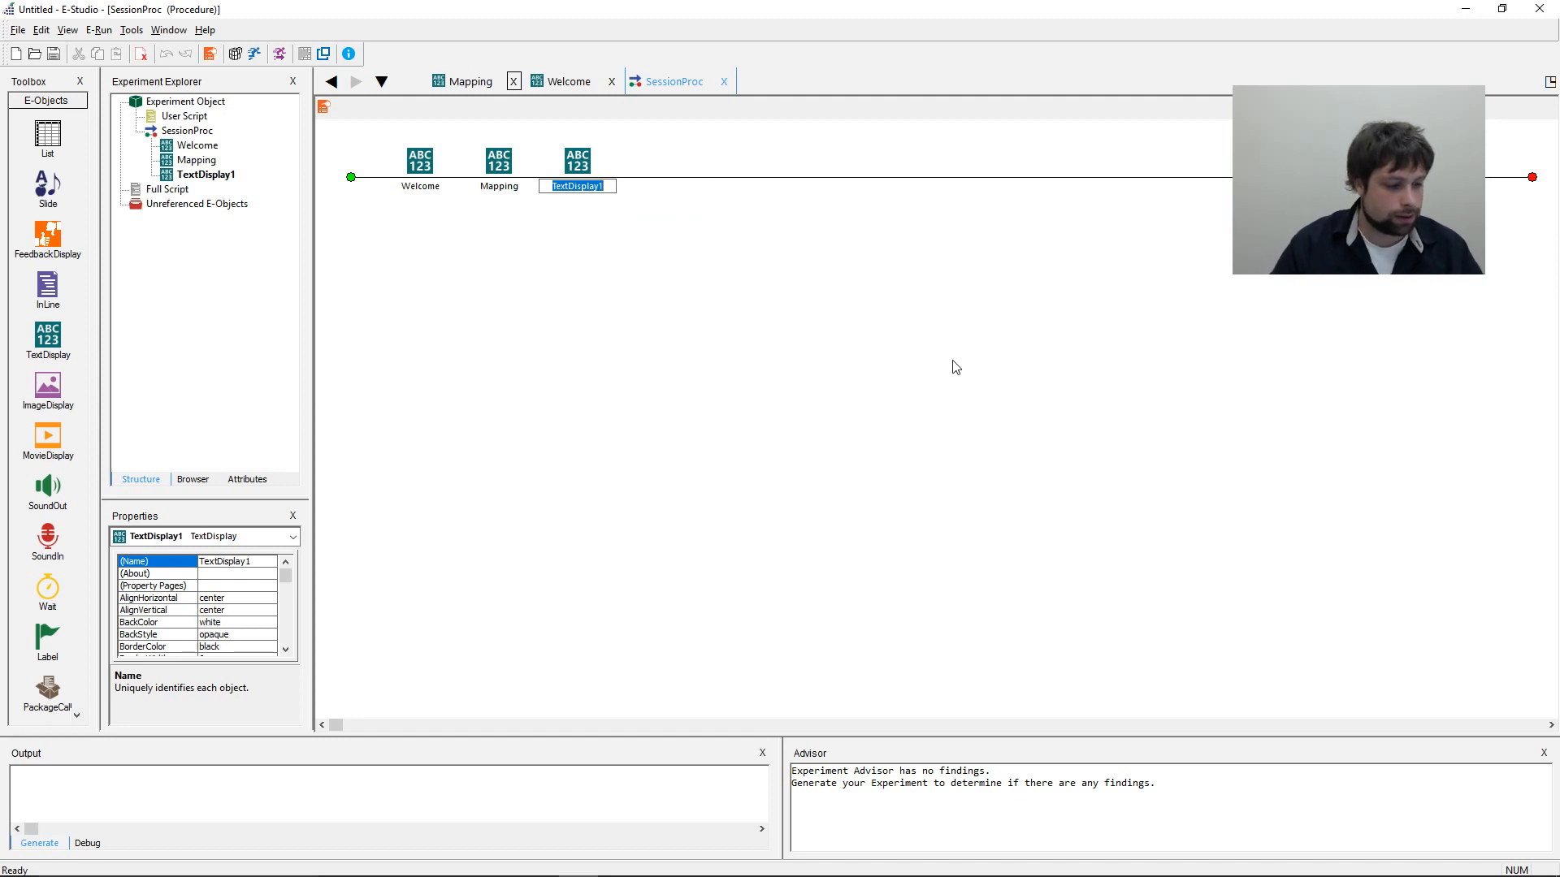
{"action": "type", "text": "P"}
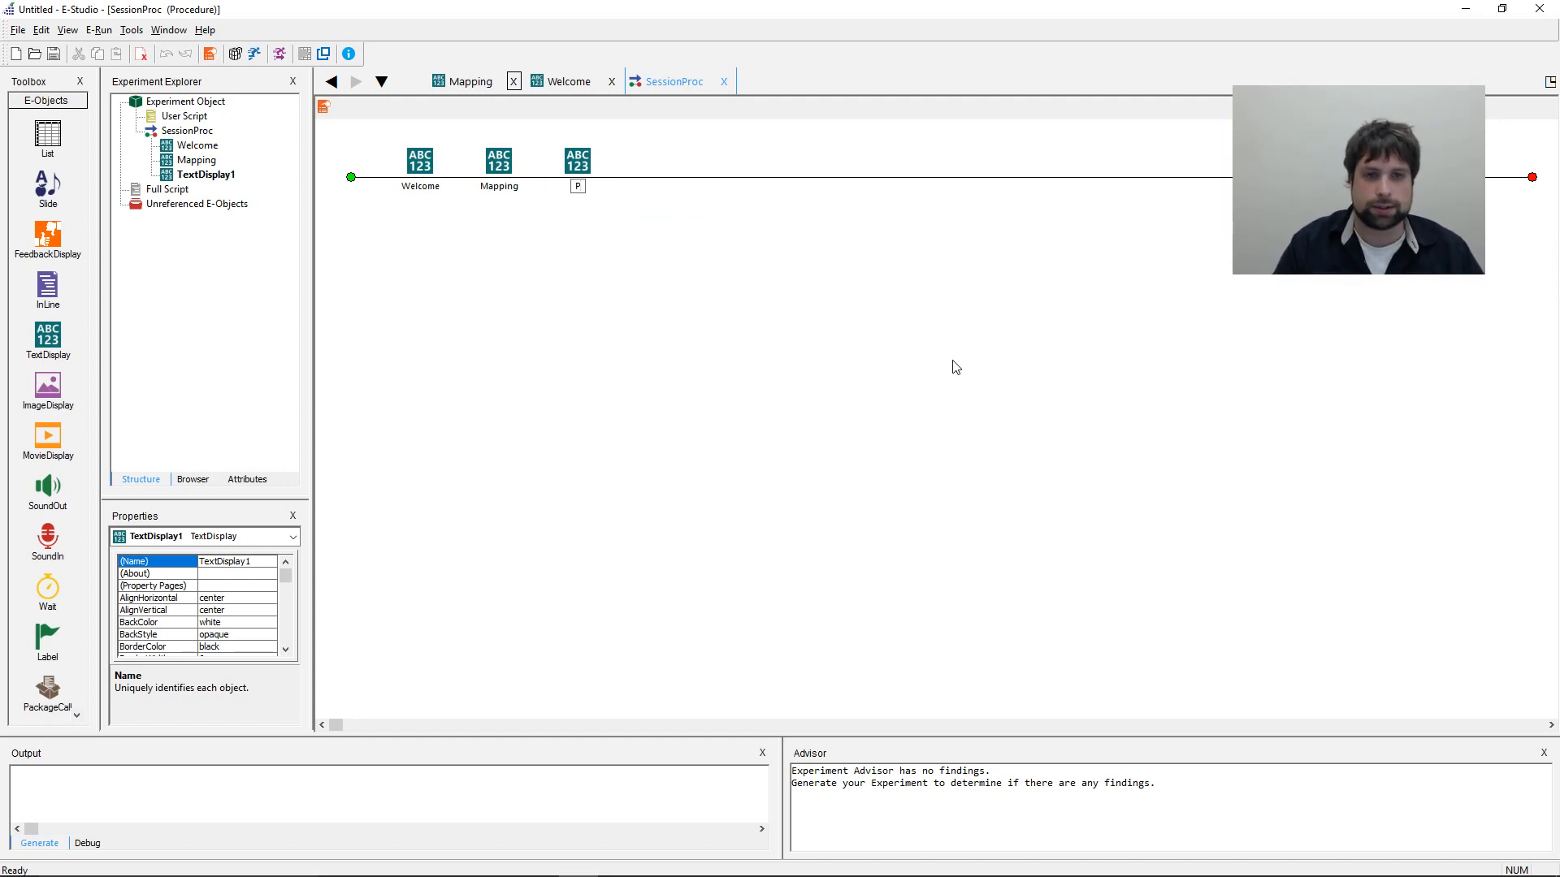
{"action": "type", "text": "racticeIns"}
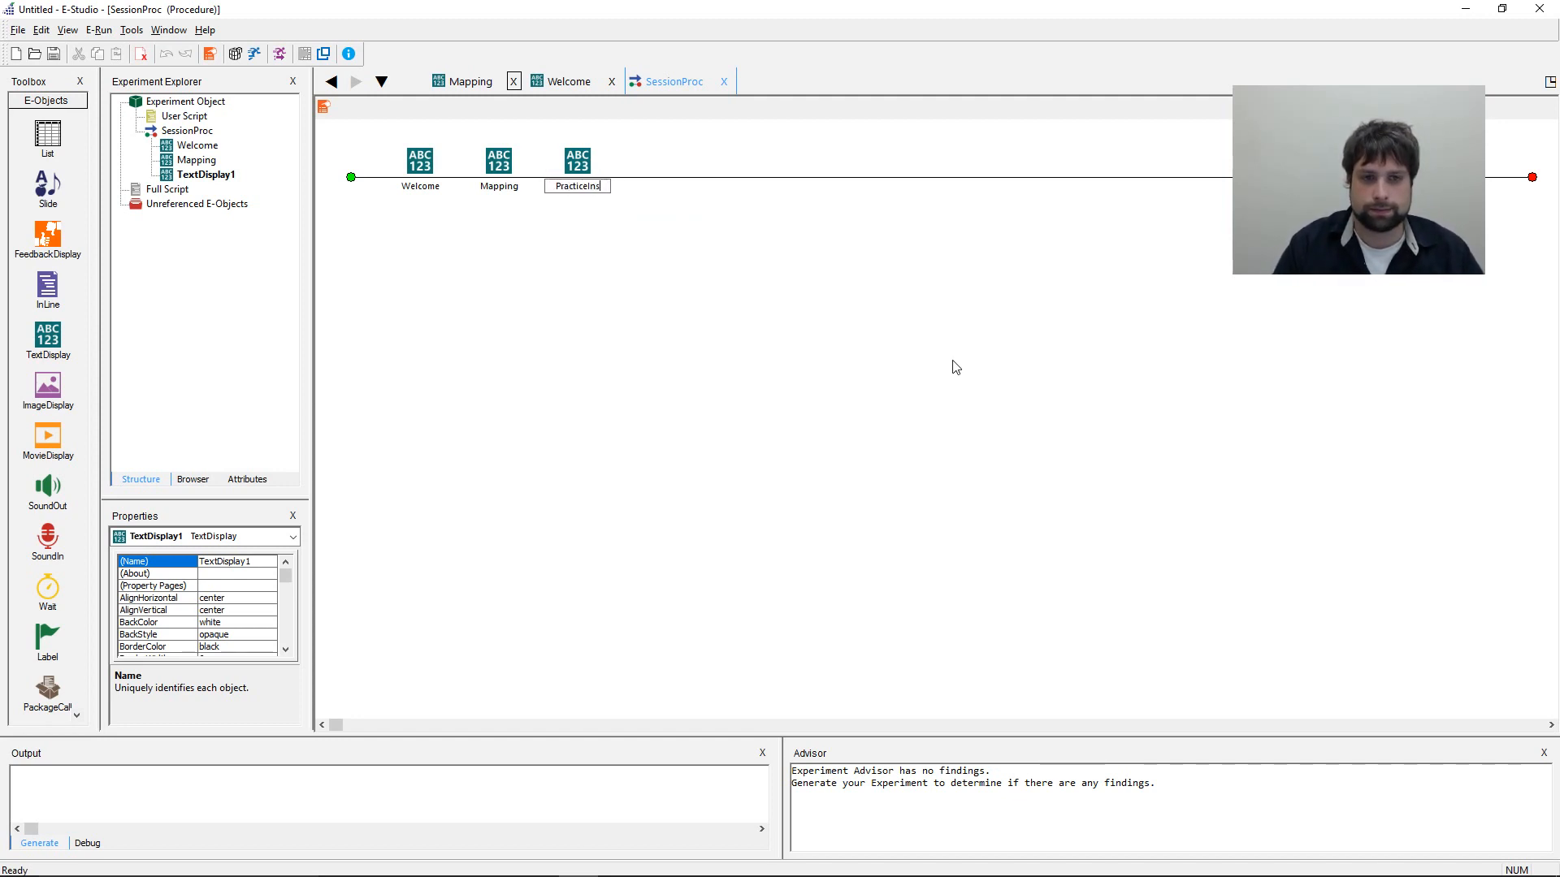
{"action": "type", "text": "tructions"}
{"action": "key", "text": "Return"}
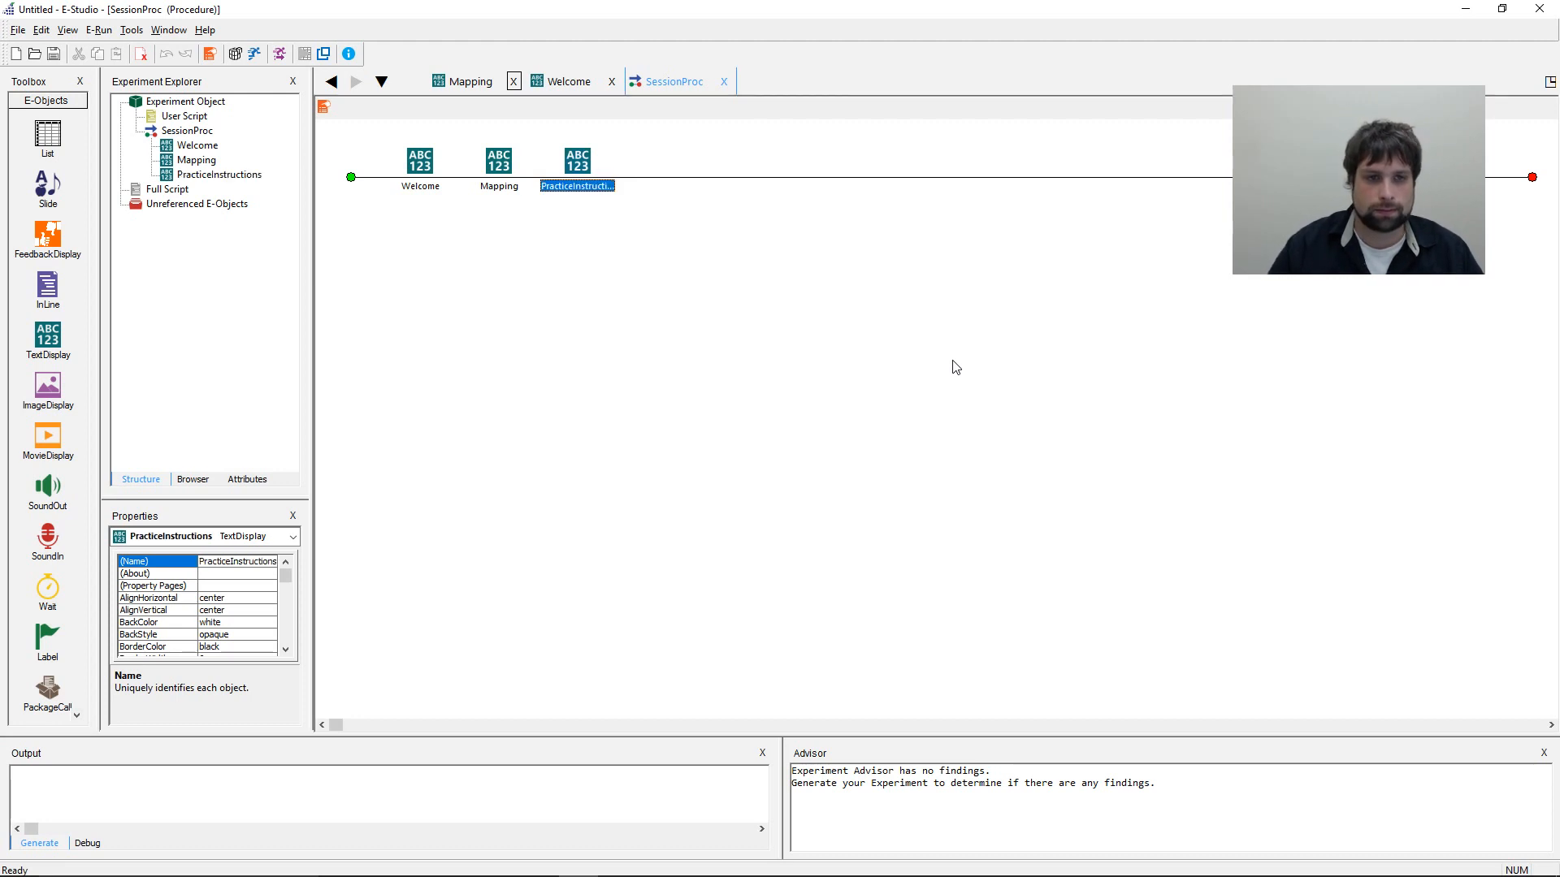
- Write the PracticeInstructions line "Let's try a few practice trials of each condition you will see"
{"action": "double_click", "coordinate": [578, 169]}
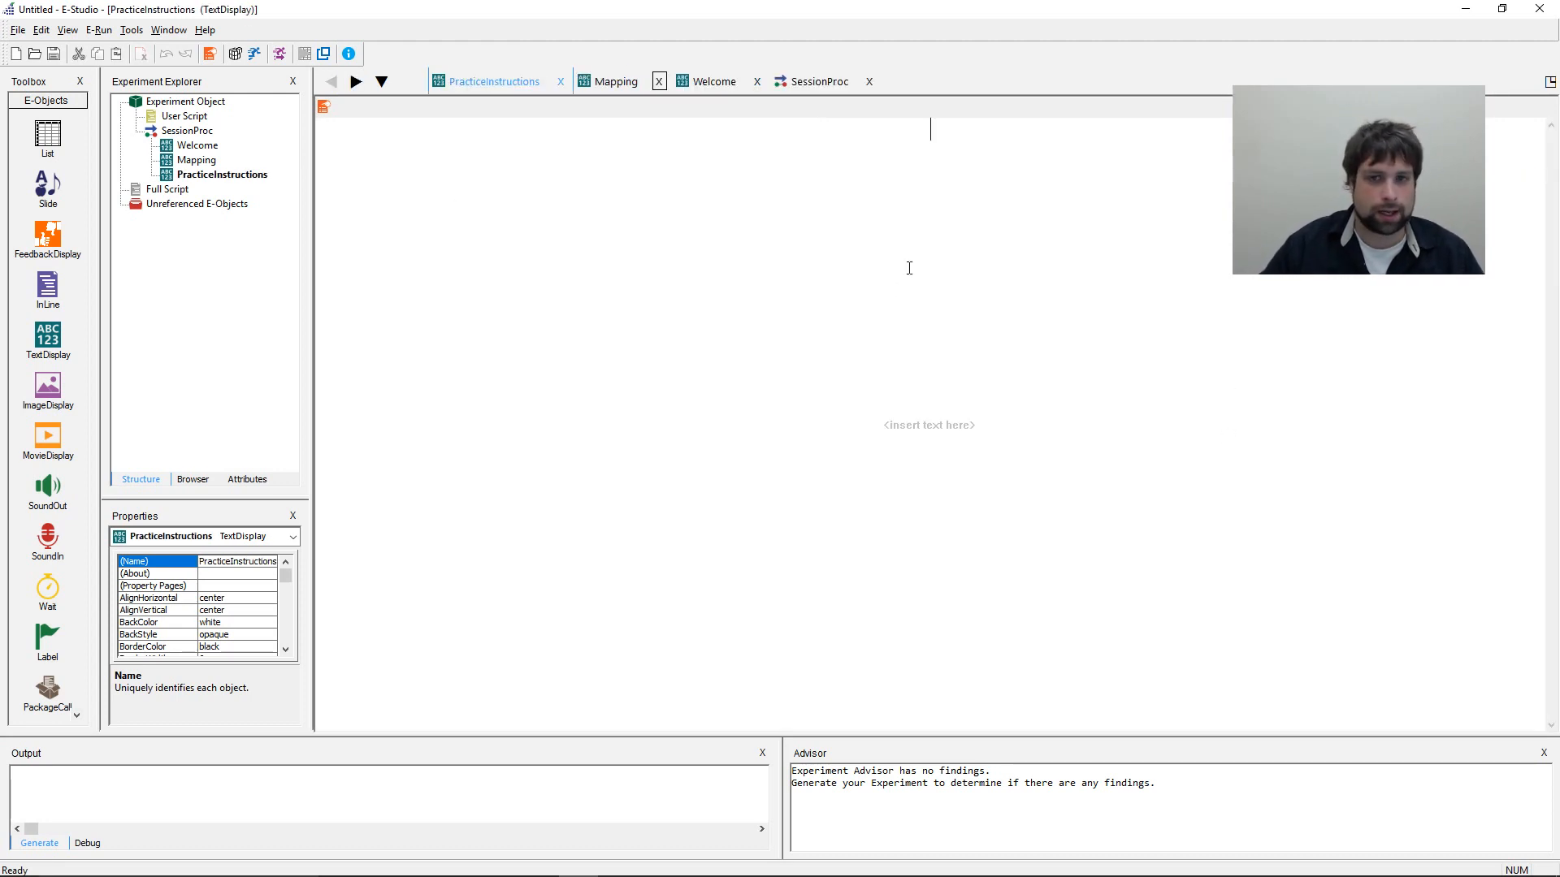
{"action": "type", "text": "Let"}
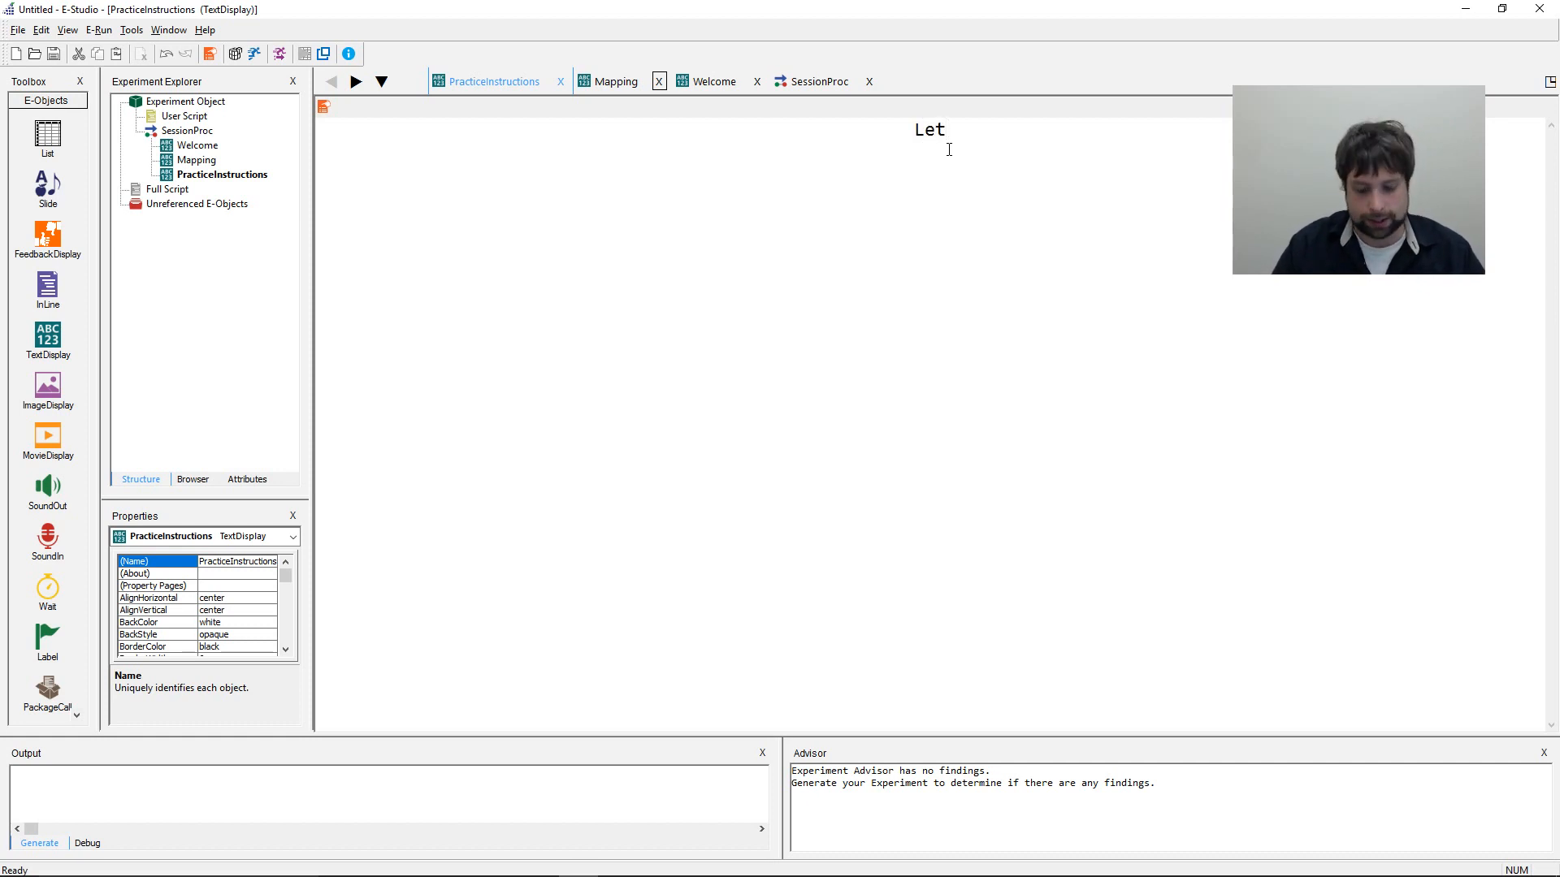
{"action": "type", "text": ";s"}
{"action": "key", "text": "BackSpace"}
{"action": "key", "text": "BackSpace"}
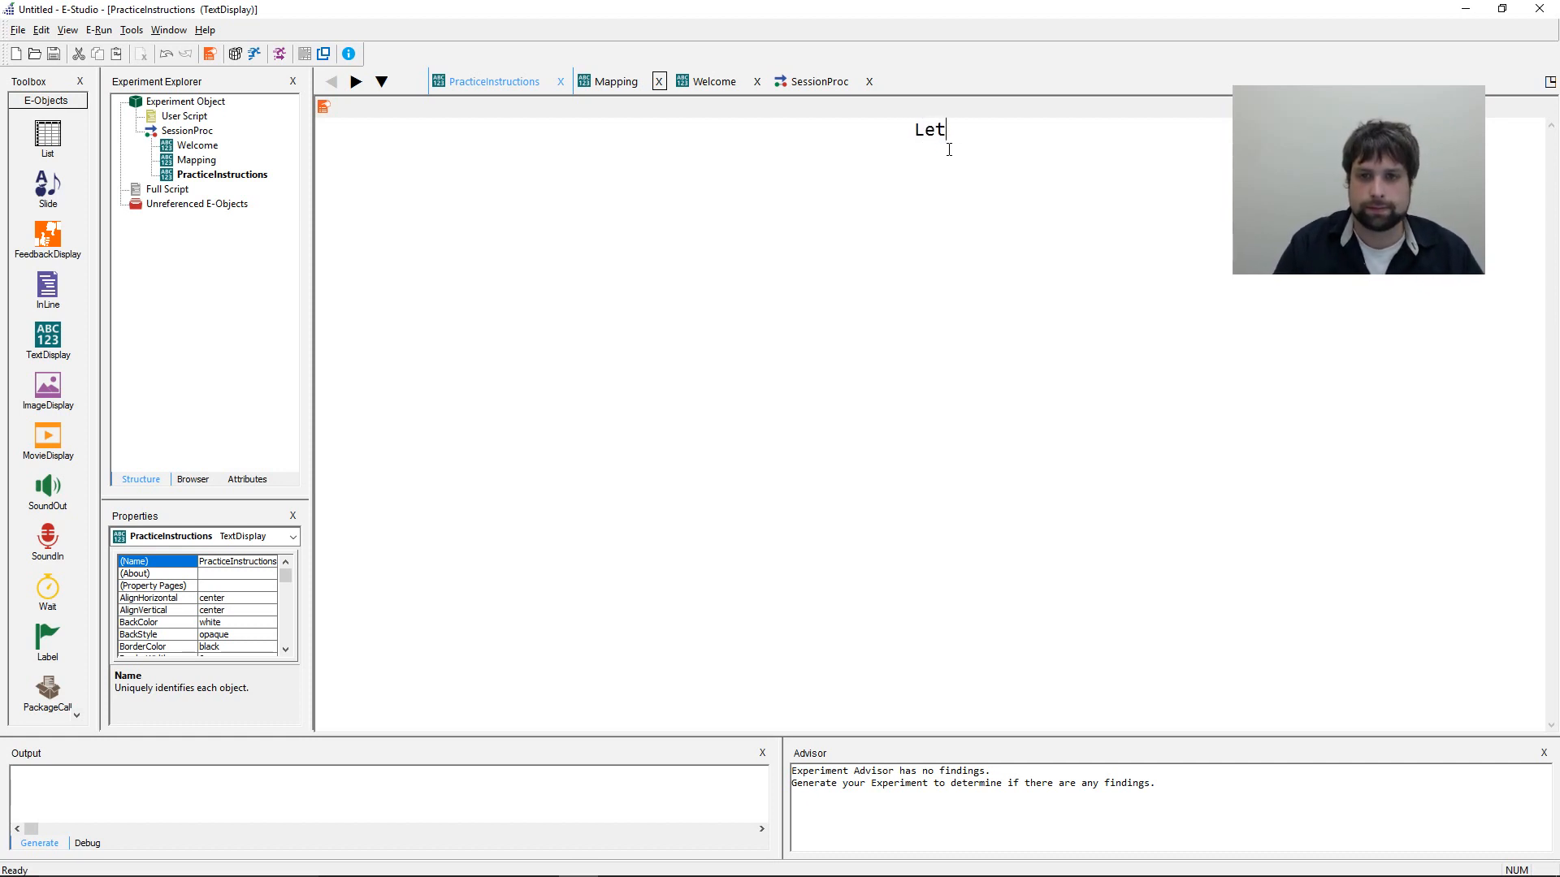
{"action": "type", "text": "'s try a "}
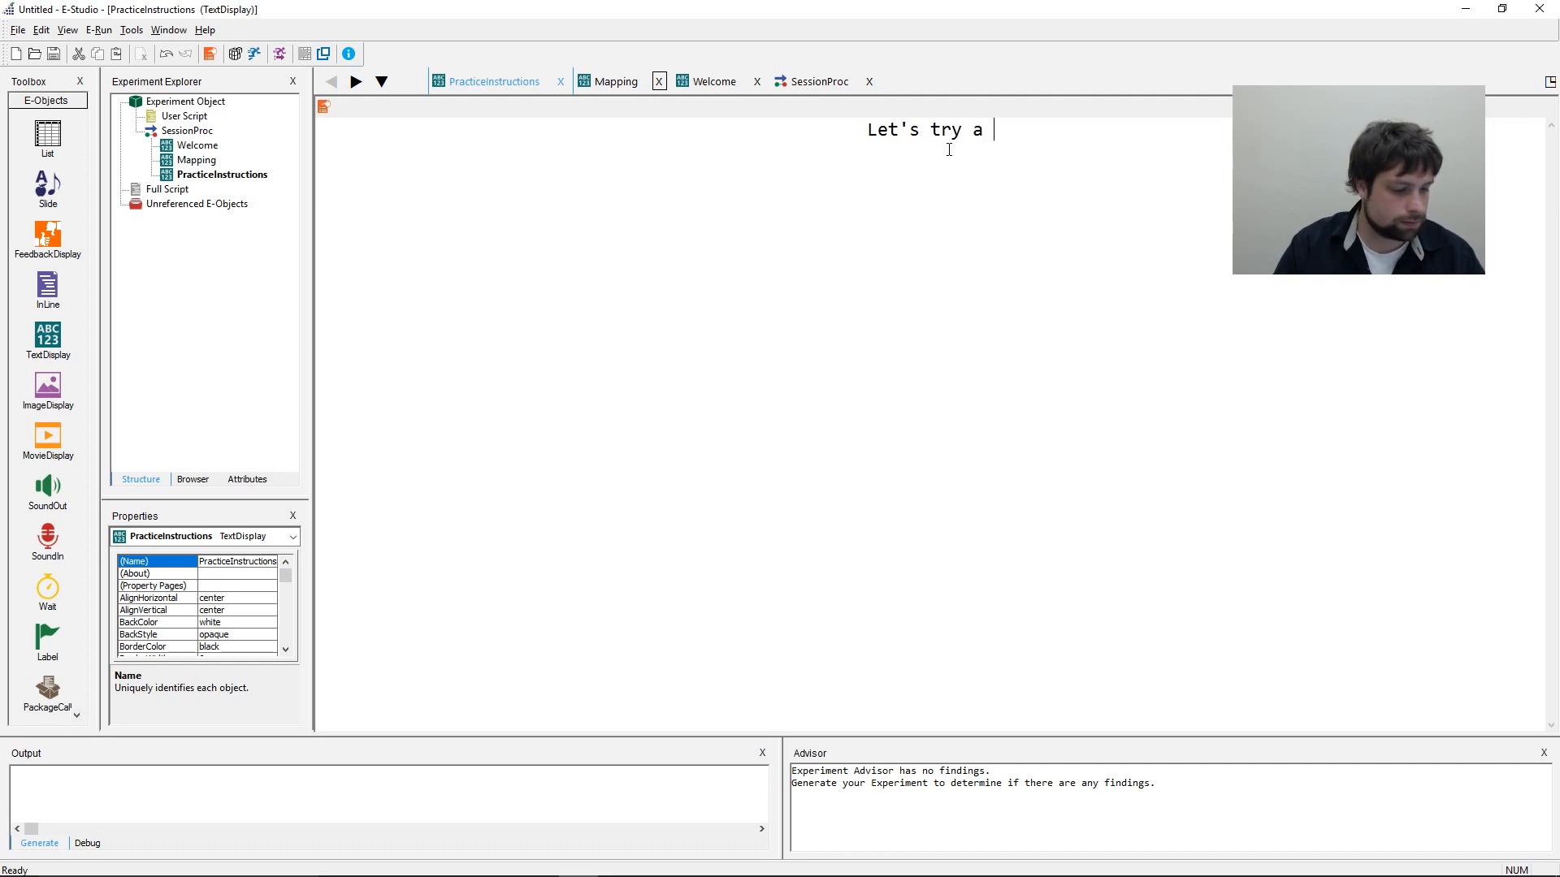
{"action": "type", "text": "few practice tria"}
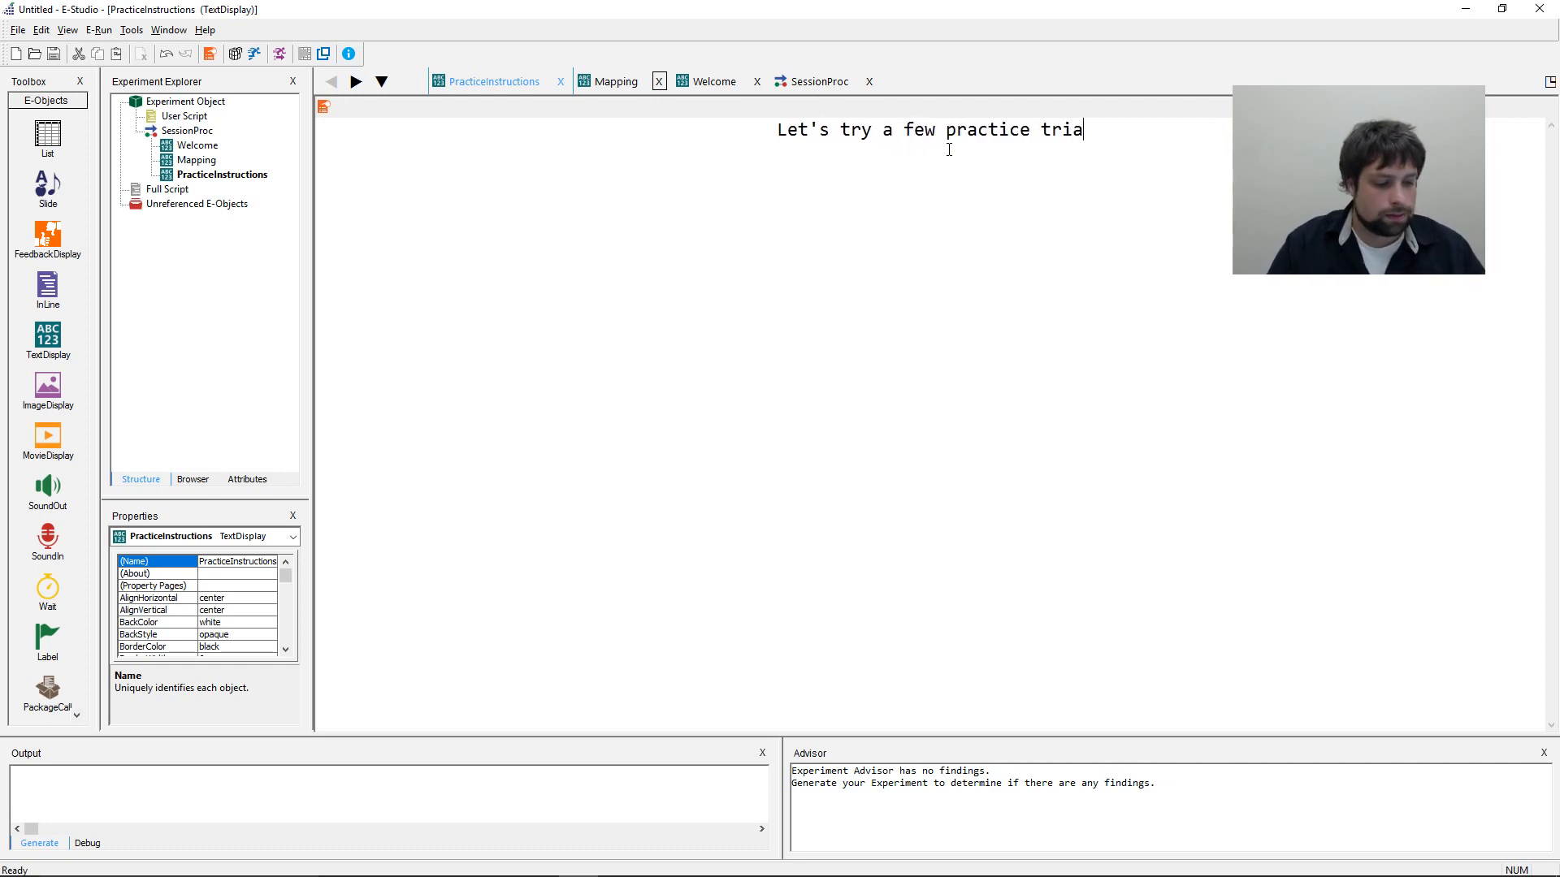
{"action": "type", "text": "ls of each condition."}
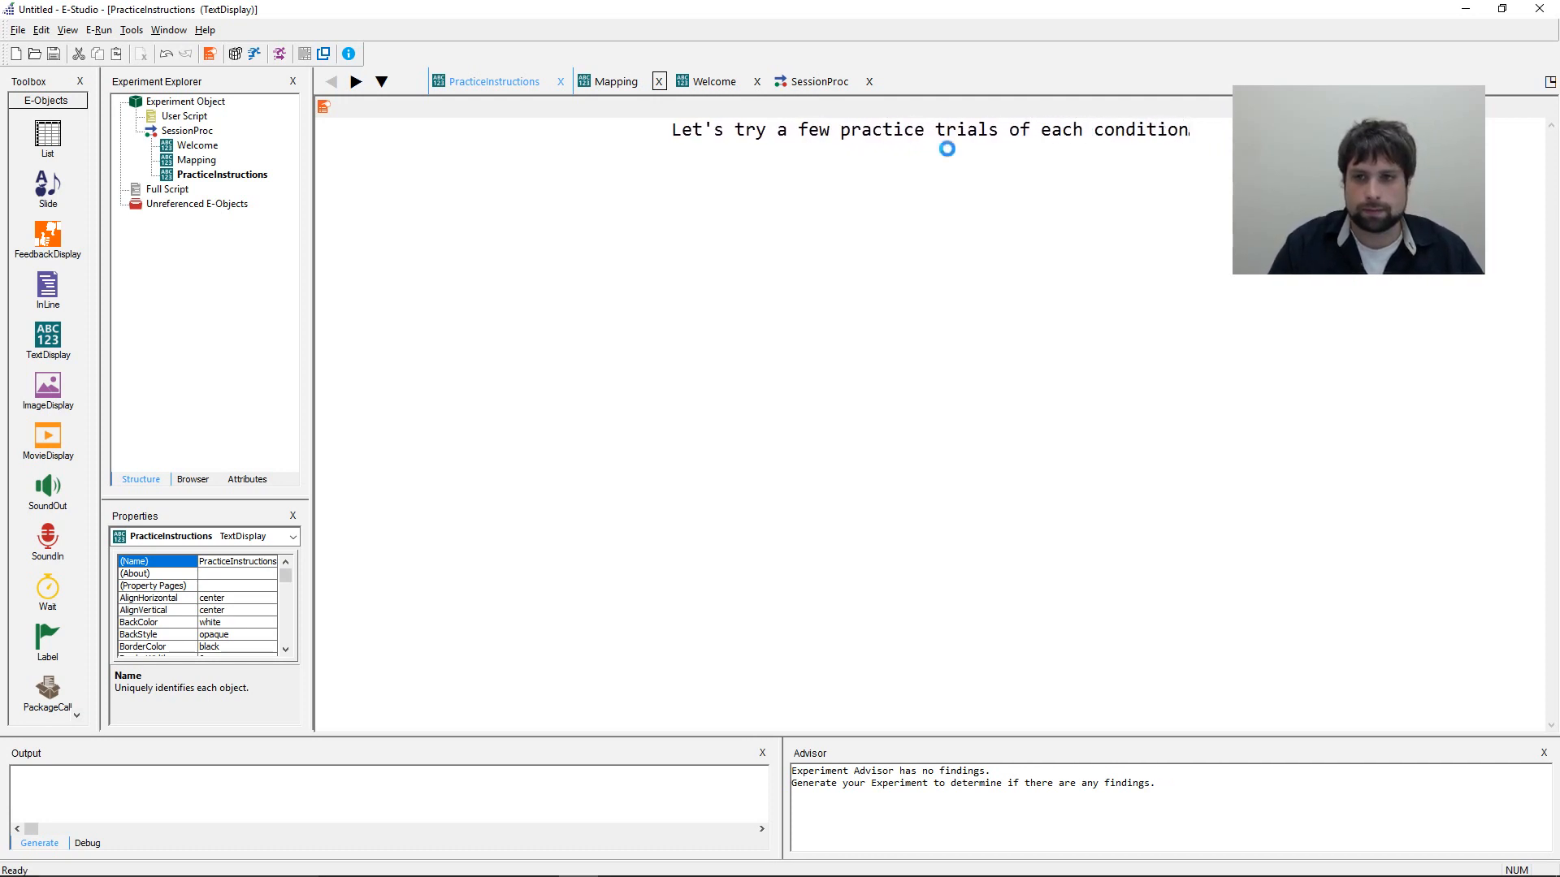
{"action": "key", "text": "BackSpace"}
{"action": "key", "text": "BackSpace"}
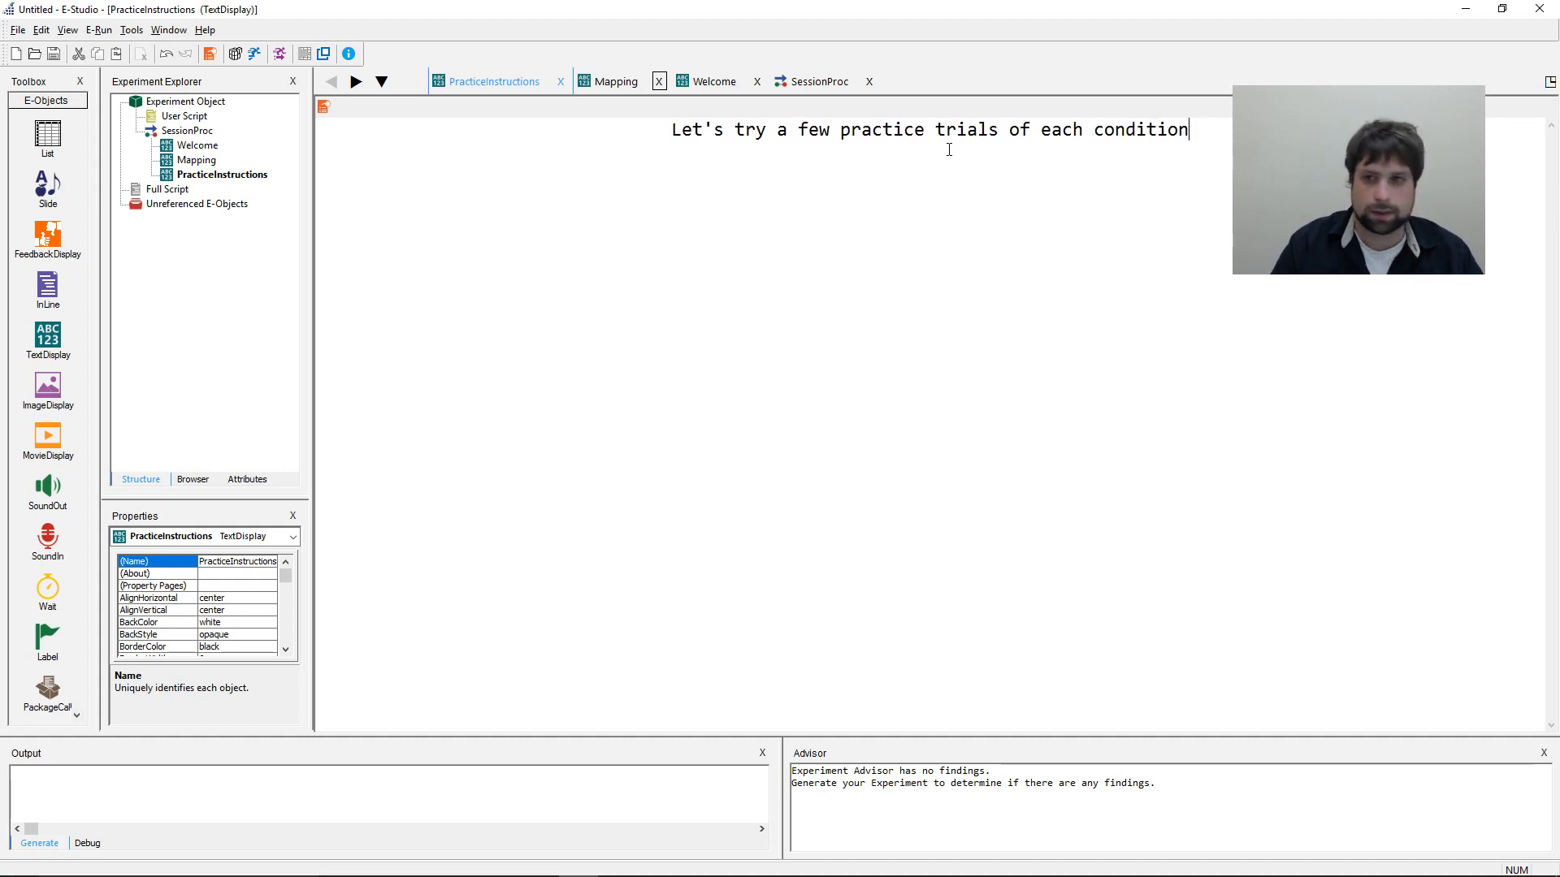
{"action": "type", "text": "you will see"}
{"action": "type", "text": " i"}
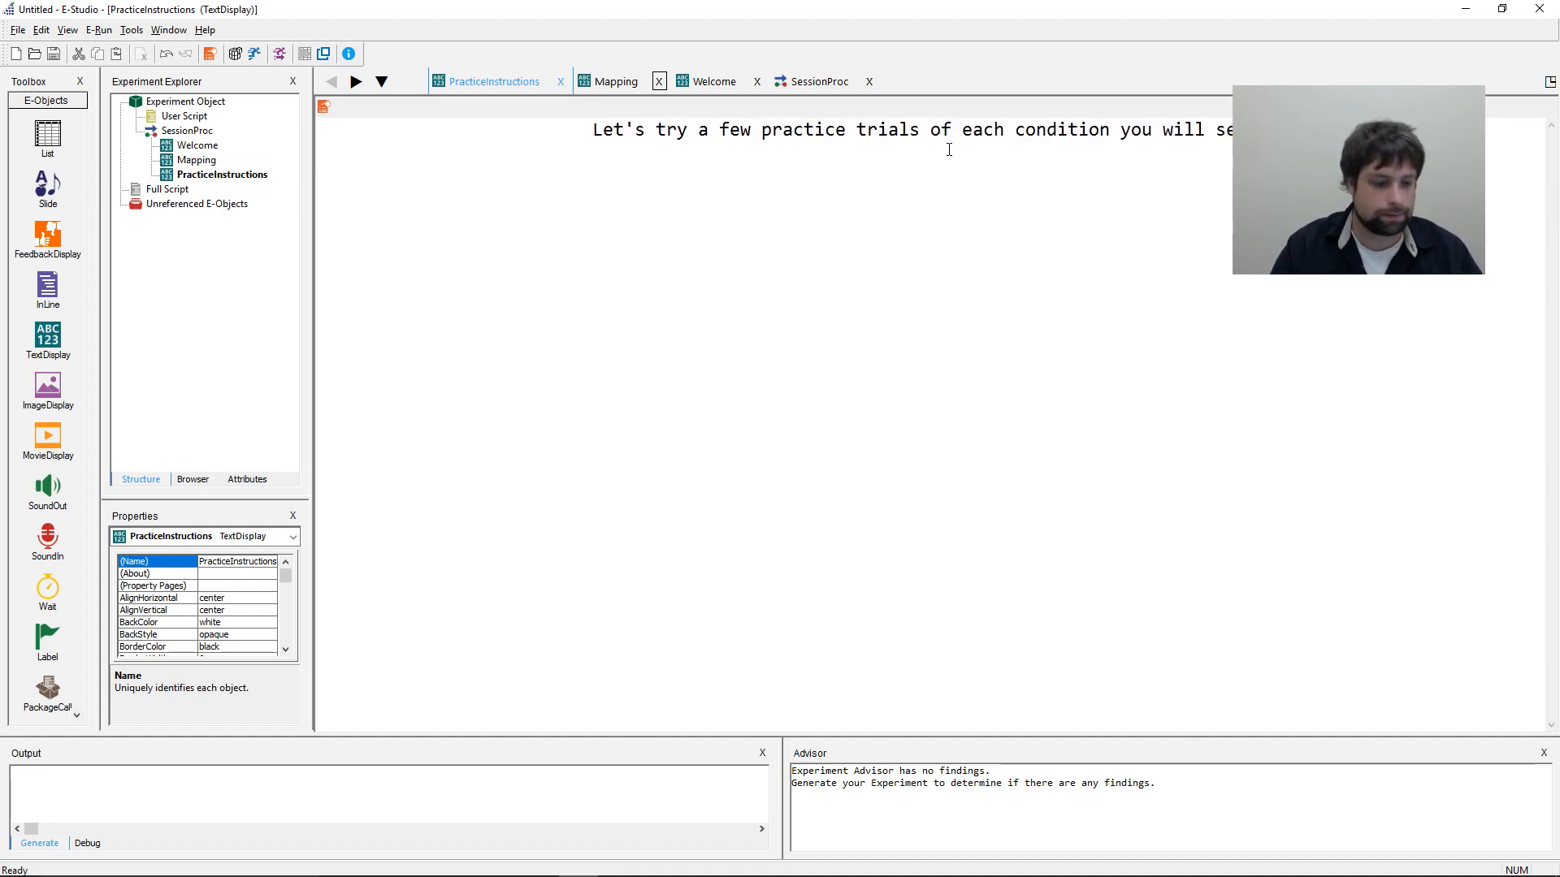
- Add the line "Press any key to continue" to PracticeInstructions, separated from the first line by a blank line
{"action": "key", "text": "Return"}
{"action": "key", "text": "Return"}
{"action": "type", "text": "Press any "}
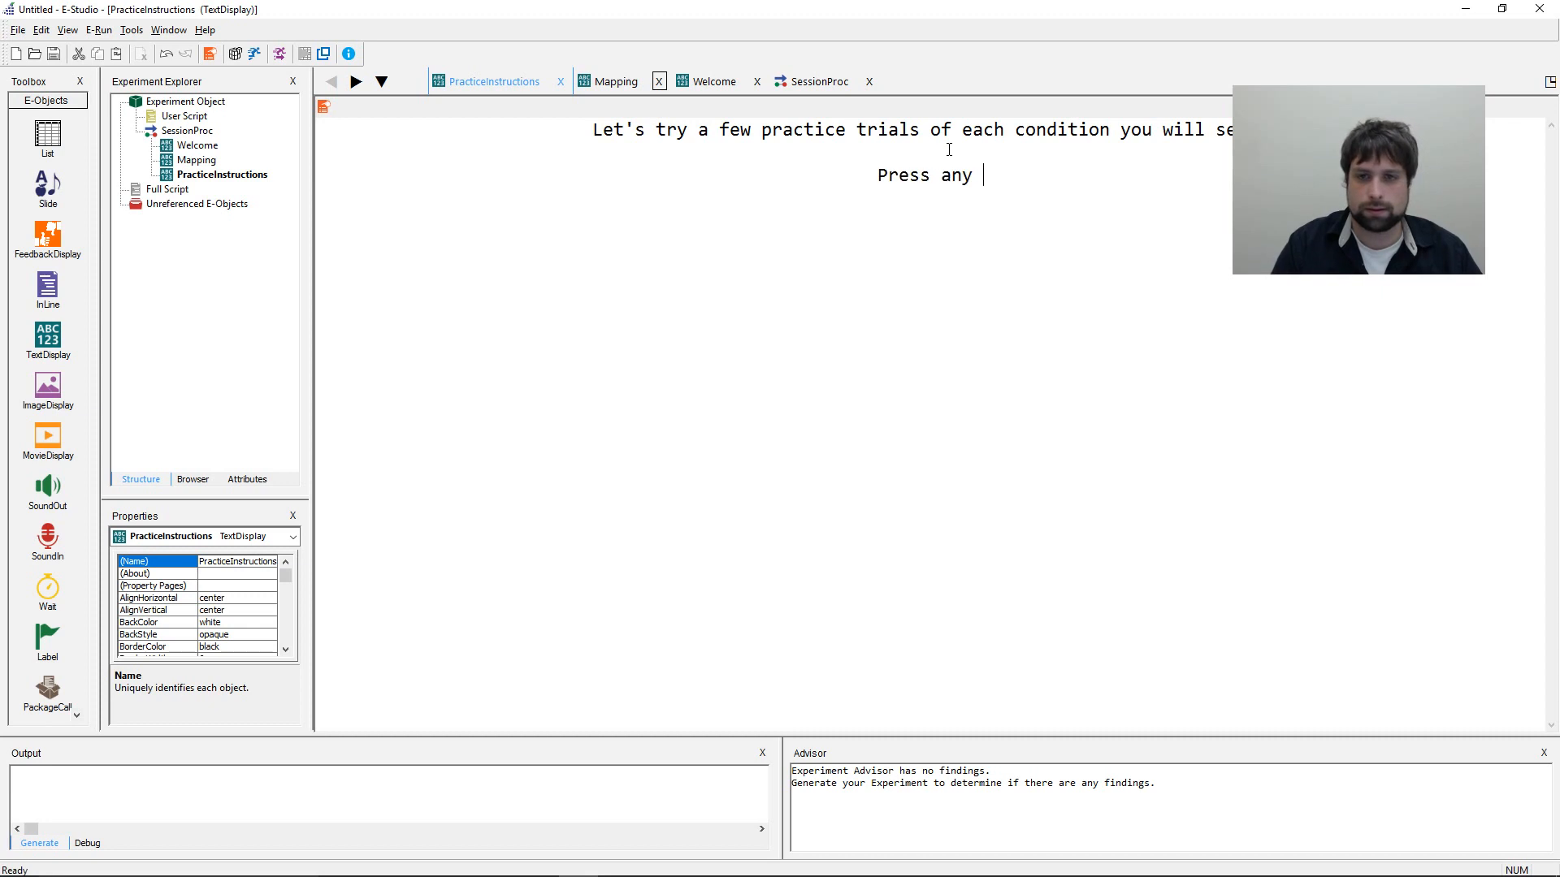
{"action": "type", "text": "key to continue"}
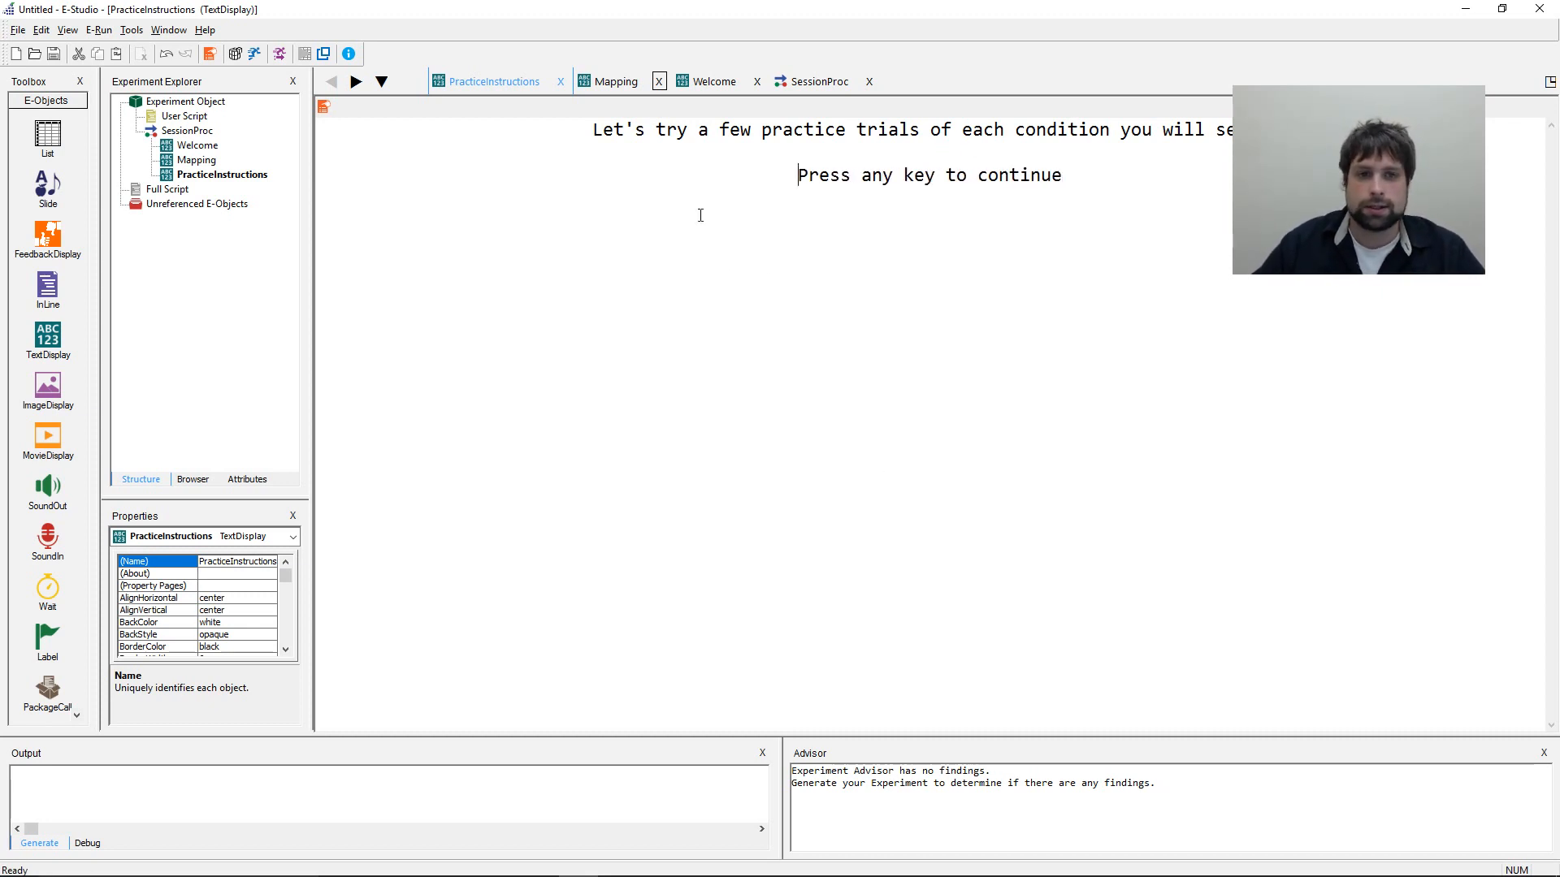
{"action": "left_click_drag", "start_coordinate": [595, 132], "coordinate": [1169, 305]}
{"action": "left_click", "coordinate": [1170, 305]}
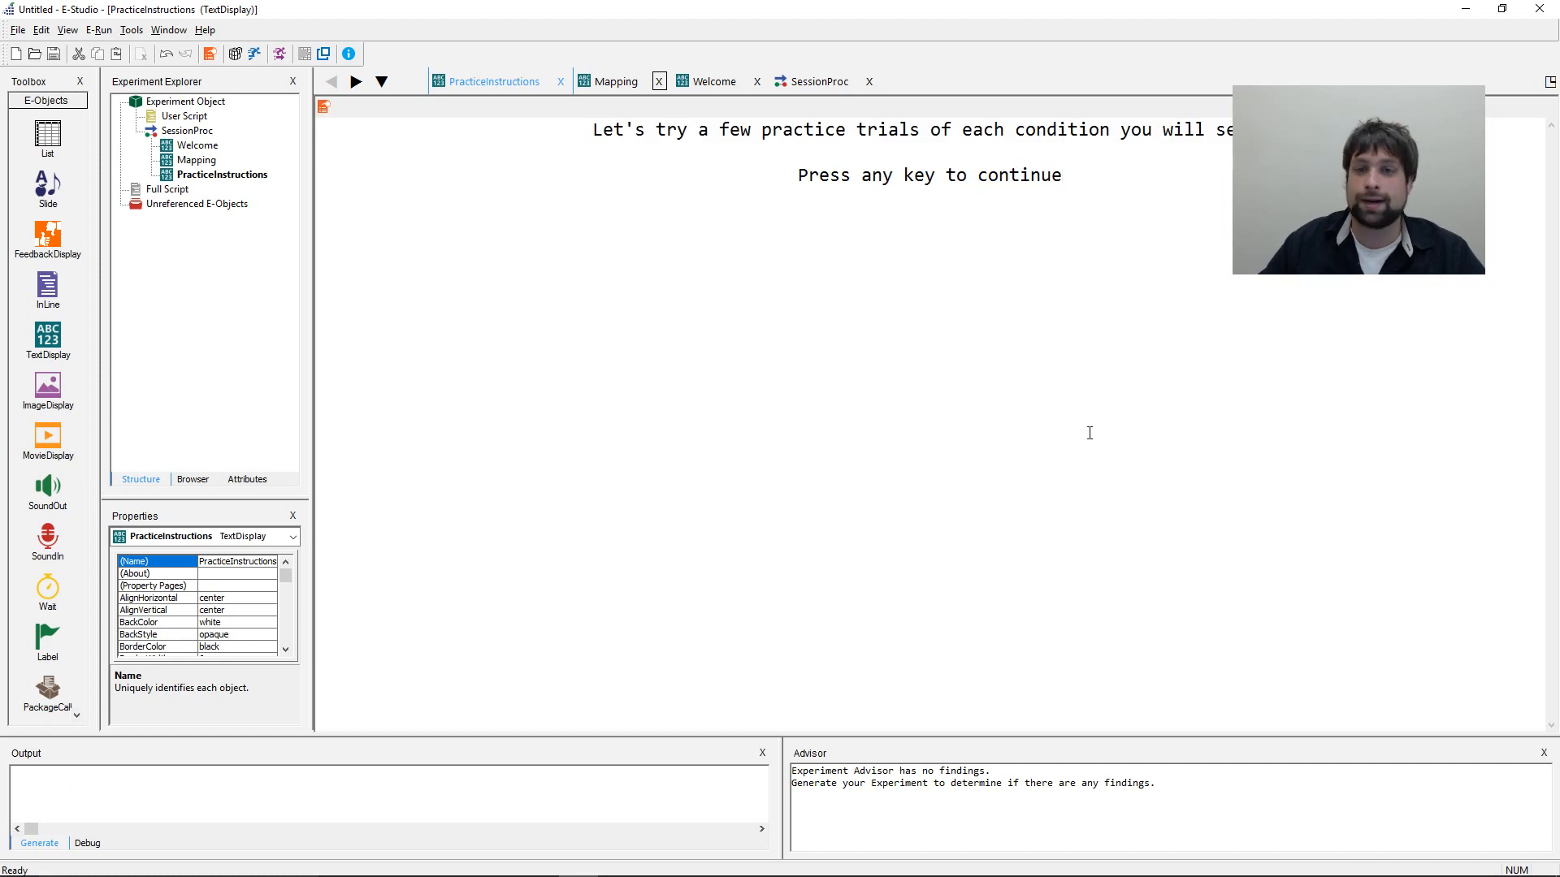
- Set the PracticeInstructions display's duration to (infinite) and add the keyboard as its input device, allowing {ANY} key
{"action": "left_click", "coordinate": [324, 106]}
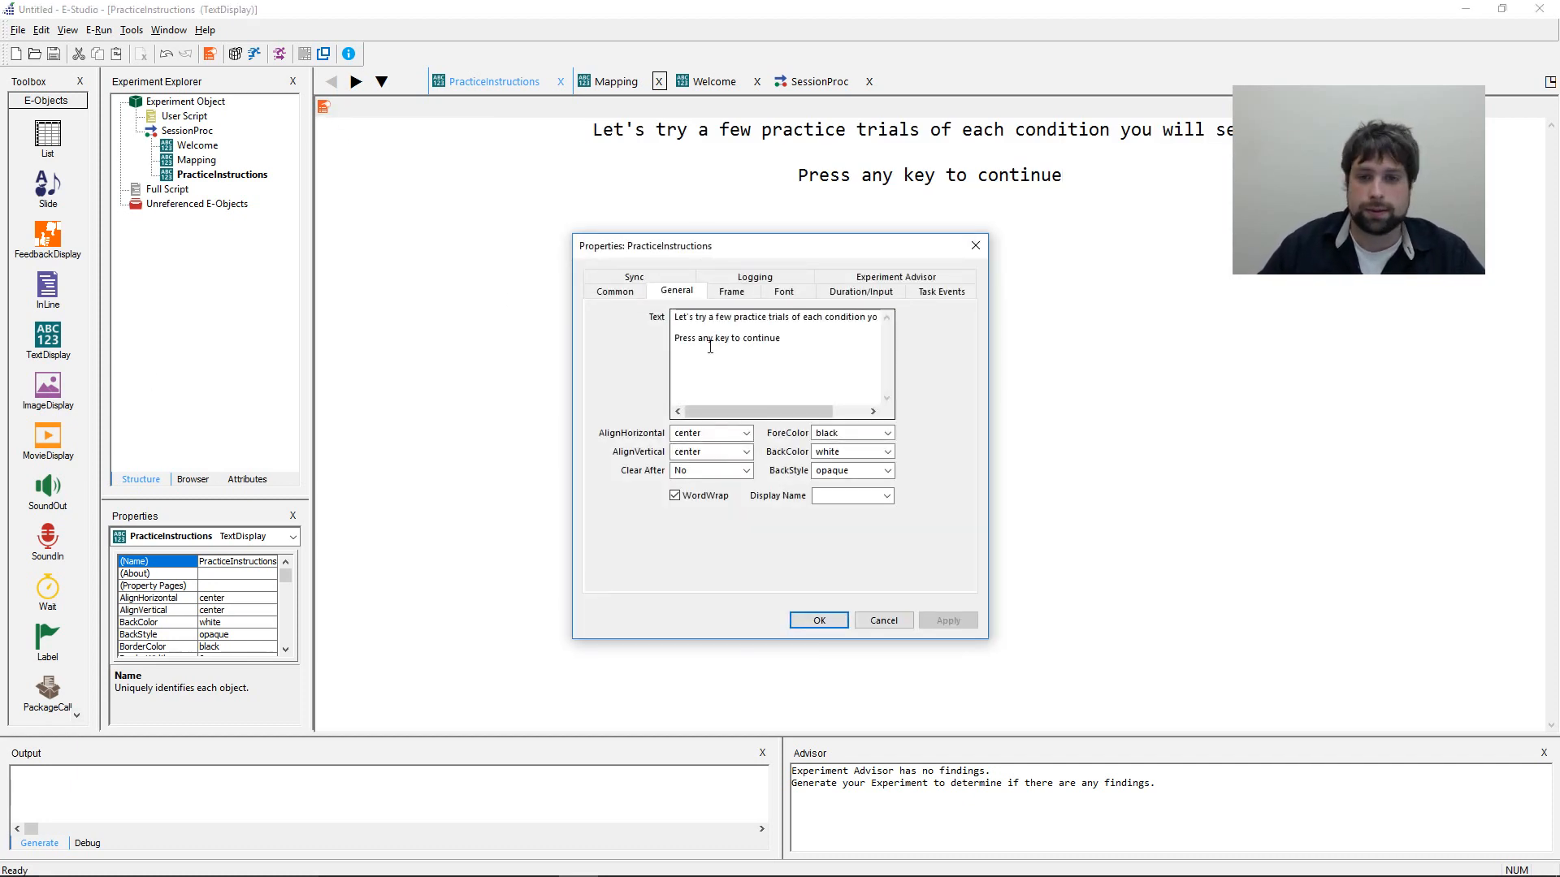
{"action": "left_click", "coordinate": [884, 294]}
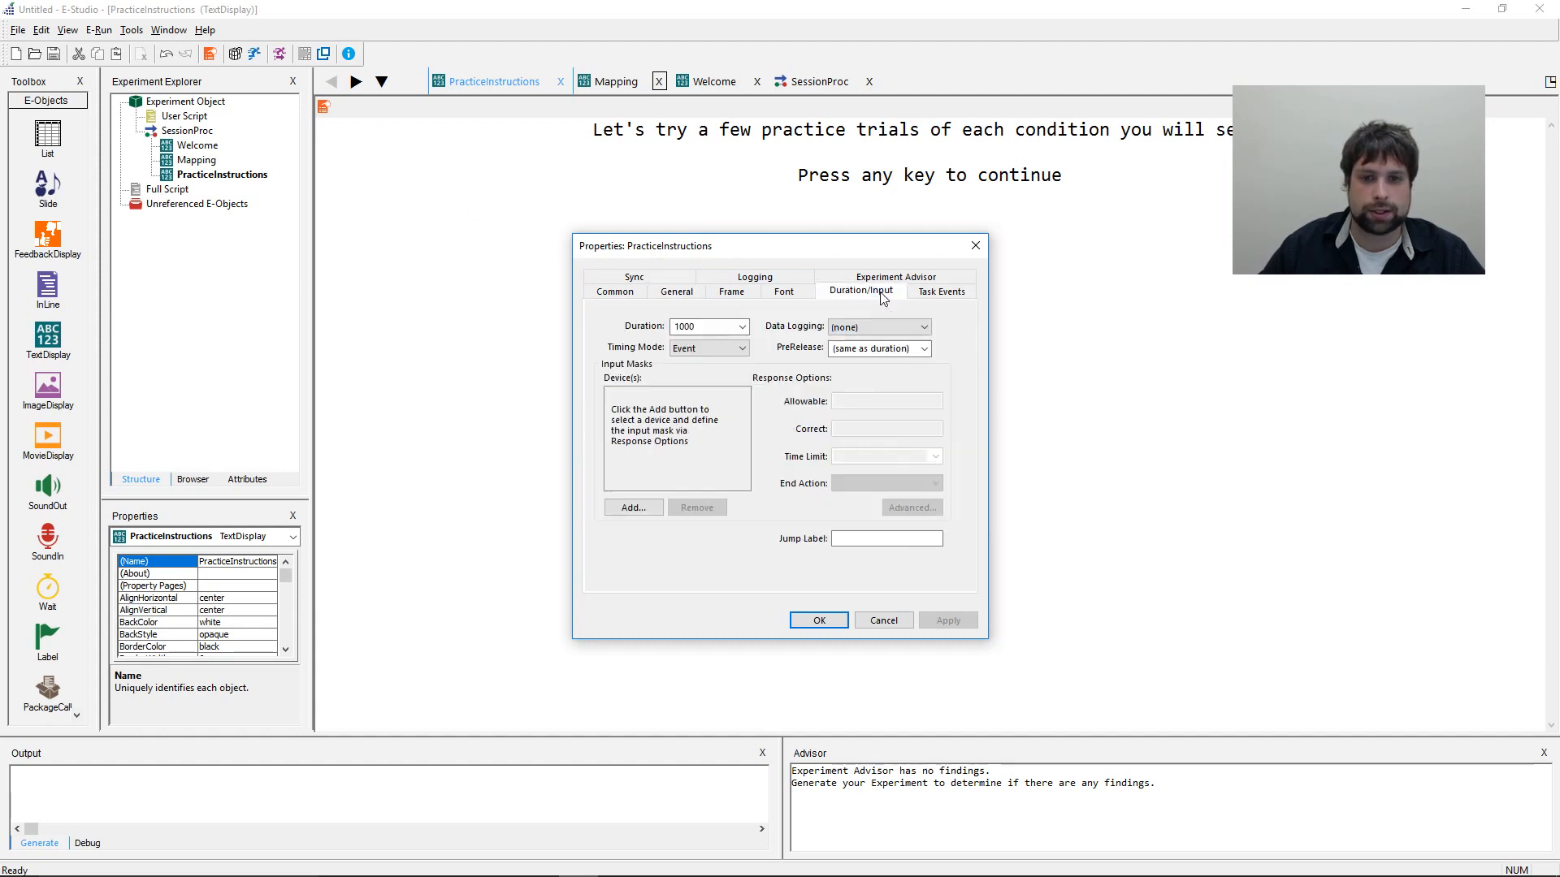
{"action": "left_click", "coordinate": [742, 326]}
{"action": "left_click", "coordinate": [699, 341]}
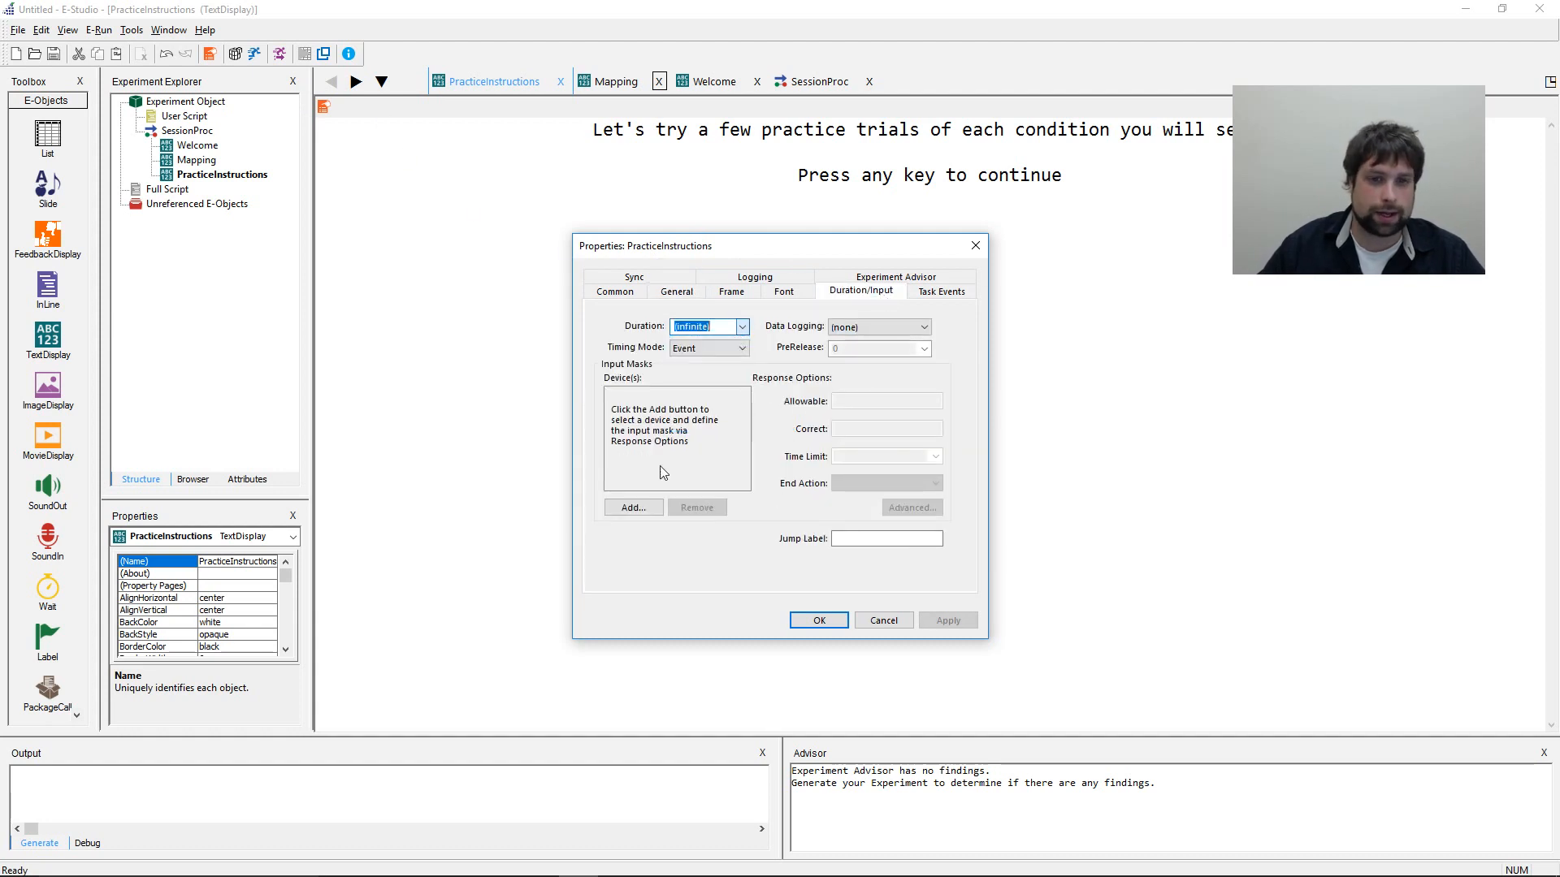
{"action": "left_click", "coordinate": [633, 507]}
{"action": "double_click", "coordinate": [683, 390]}
- Set the PracticeInstructions display's data logging to Time Audit Only, apply the changes and close its properties
{"action": "left_click", "coordinate": [889, 327]}
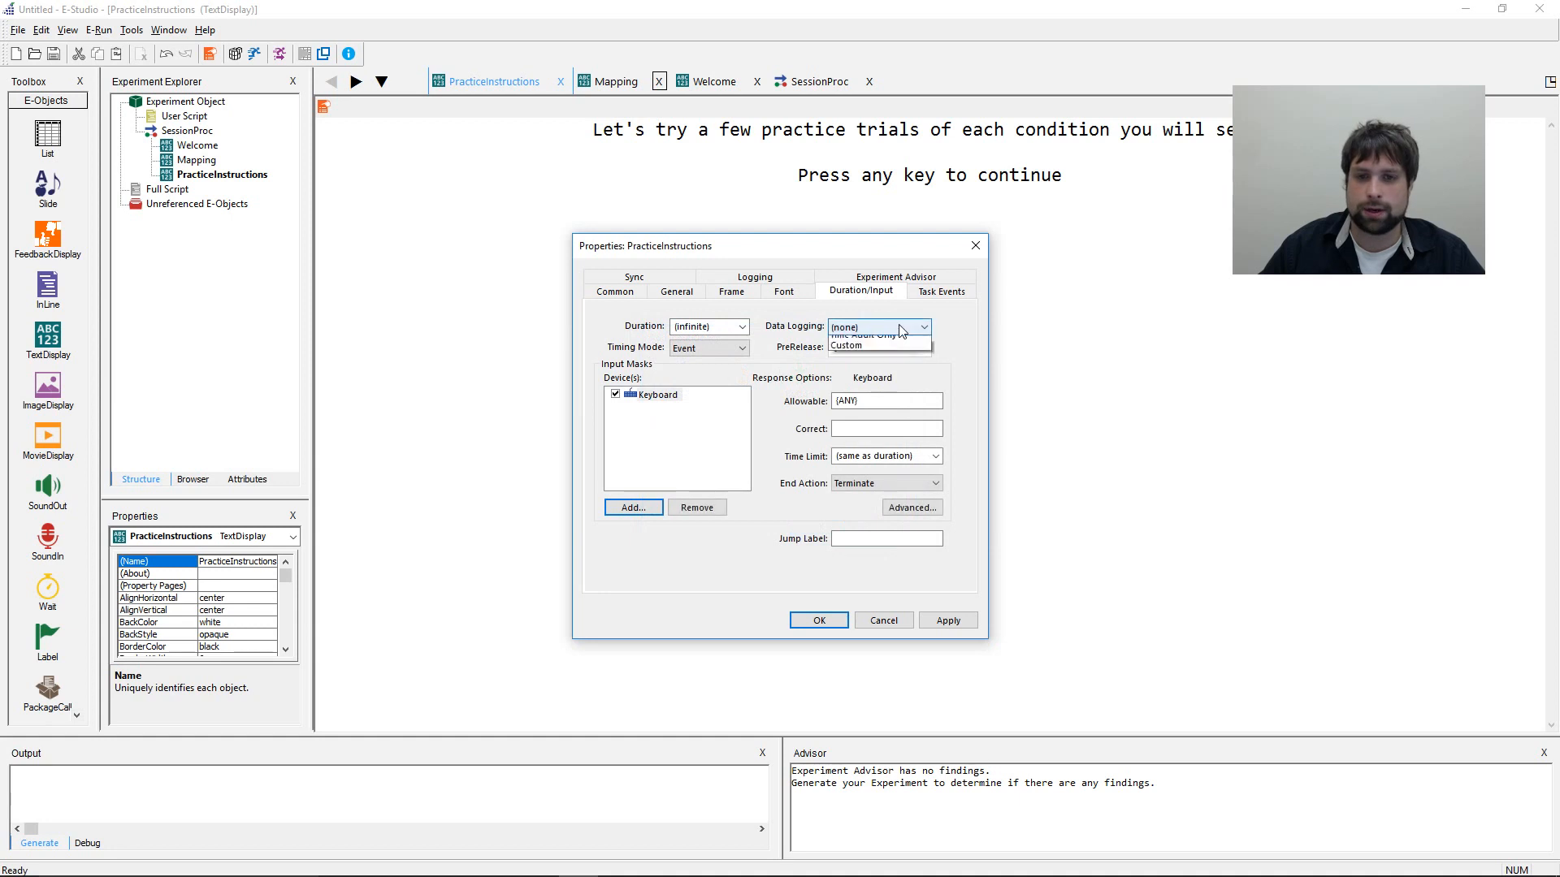
{"action": "left_click", "coordinate": [900, 374]}
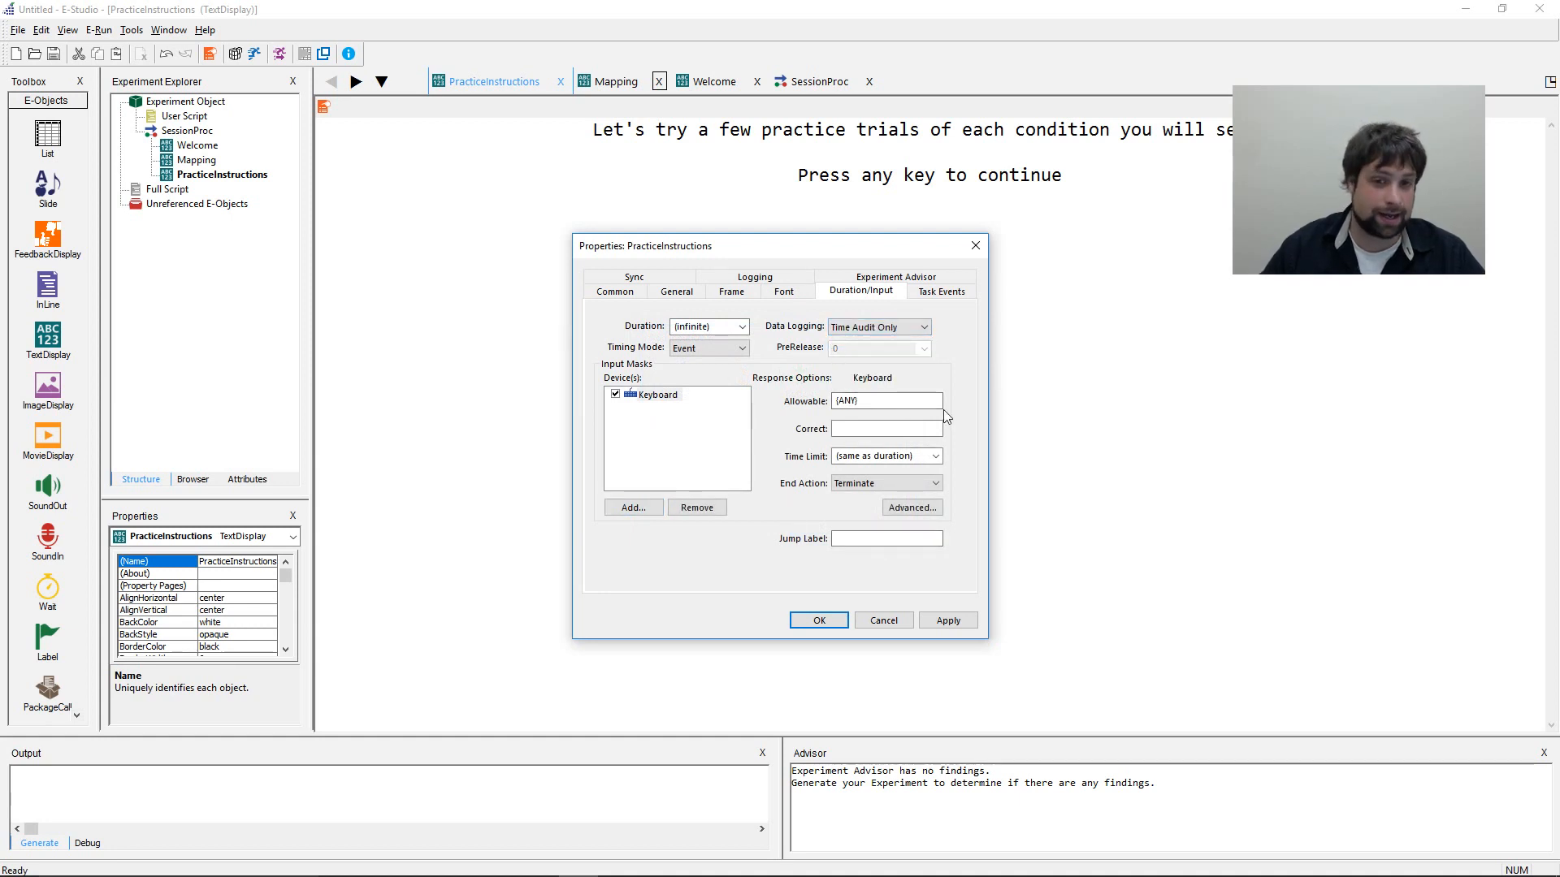
{"action": "left_click", "coordinate": [944, 624]}
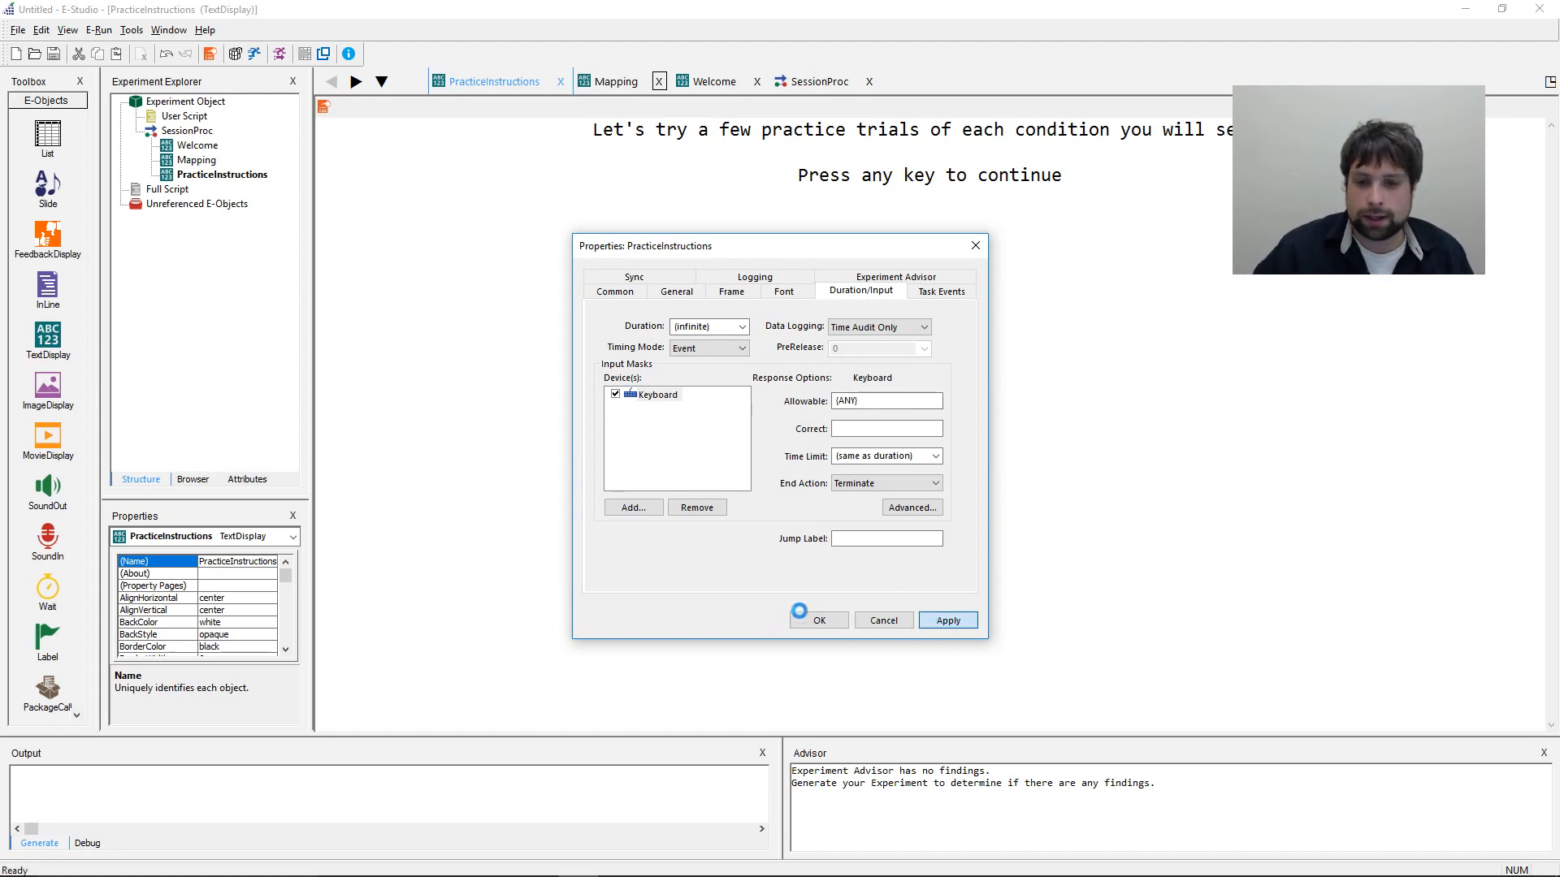
{"action": "left_click", "coordinate": [812, 624]}
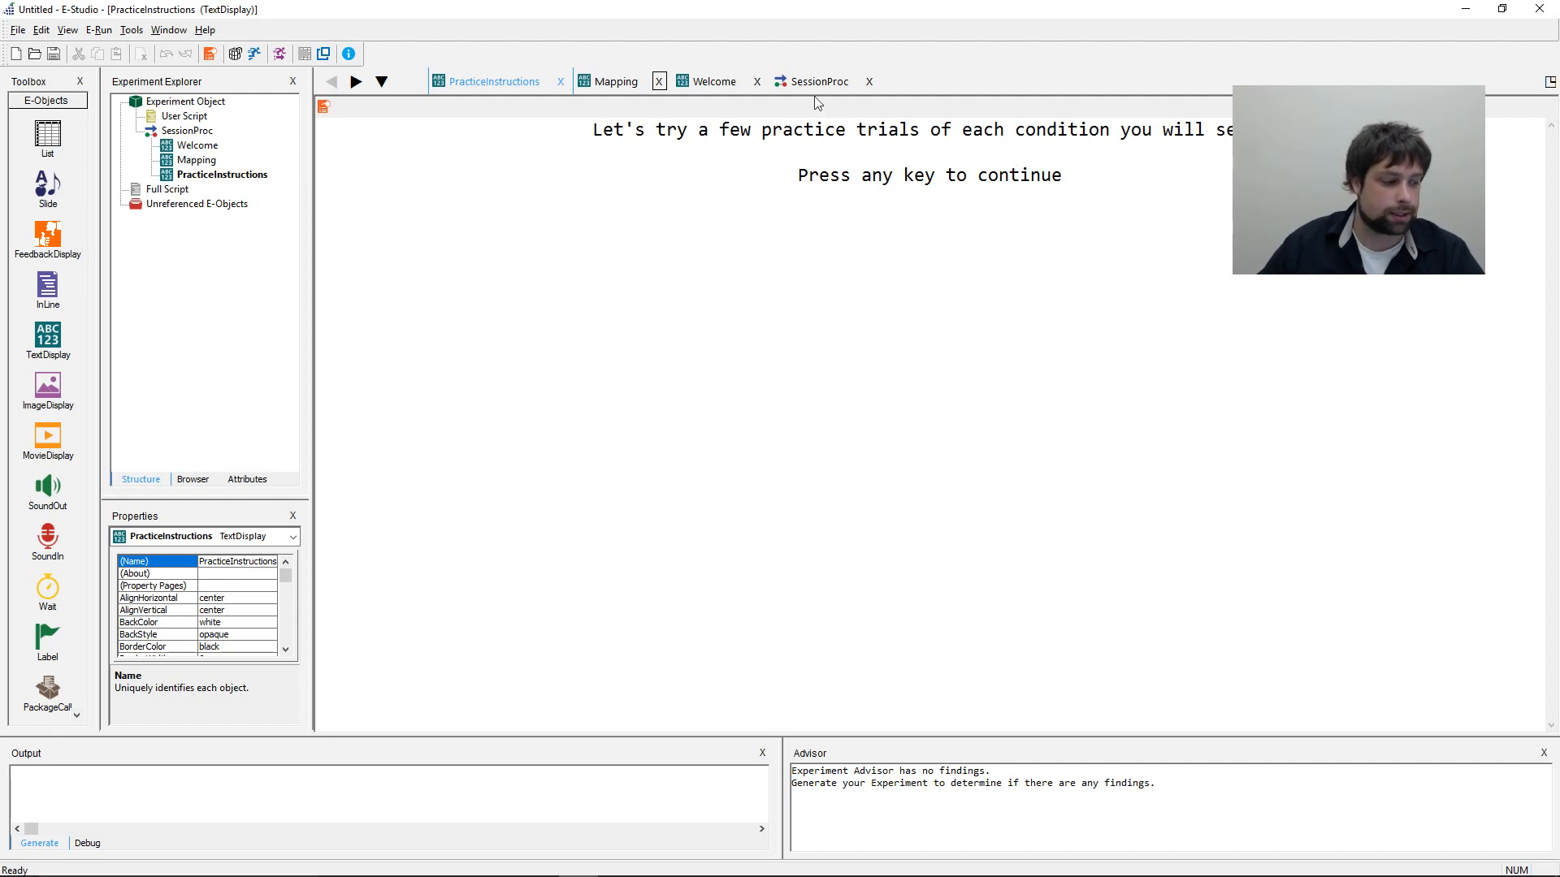
- Add a List object after PracticeInstructions in SessionProc and rename it PracBlockList
{"action": "left_click", "coordinate": [164, 134]}
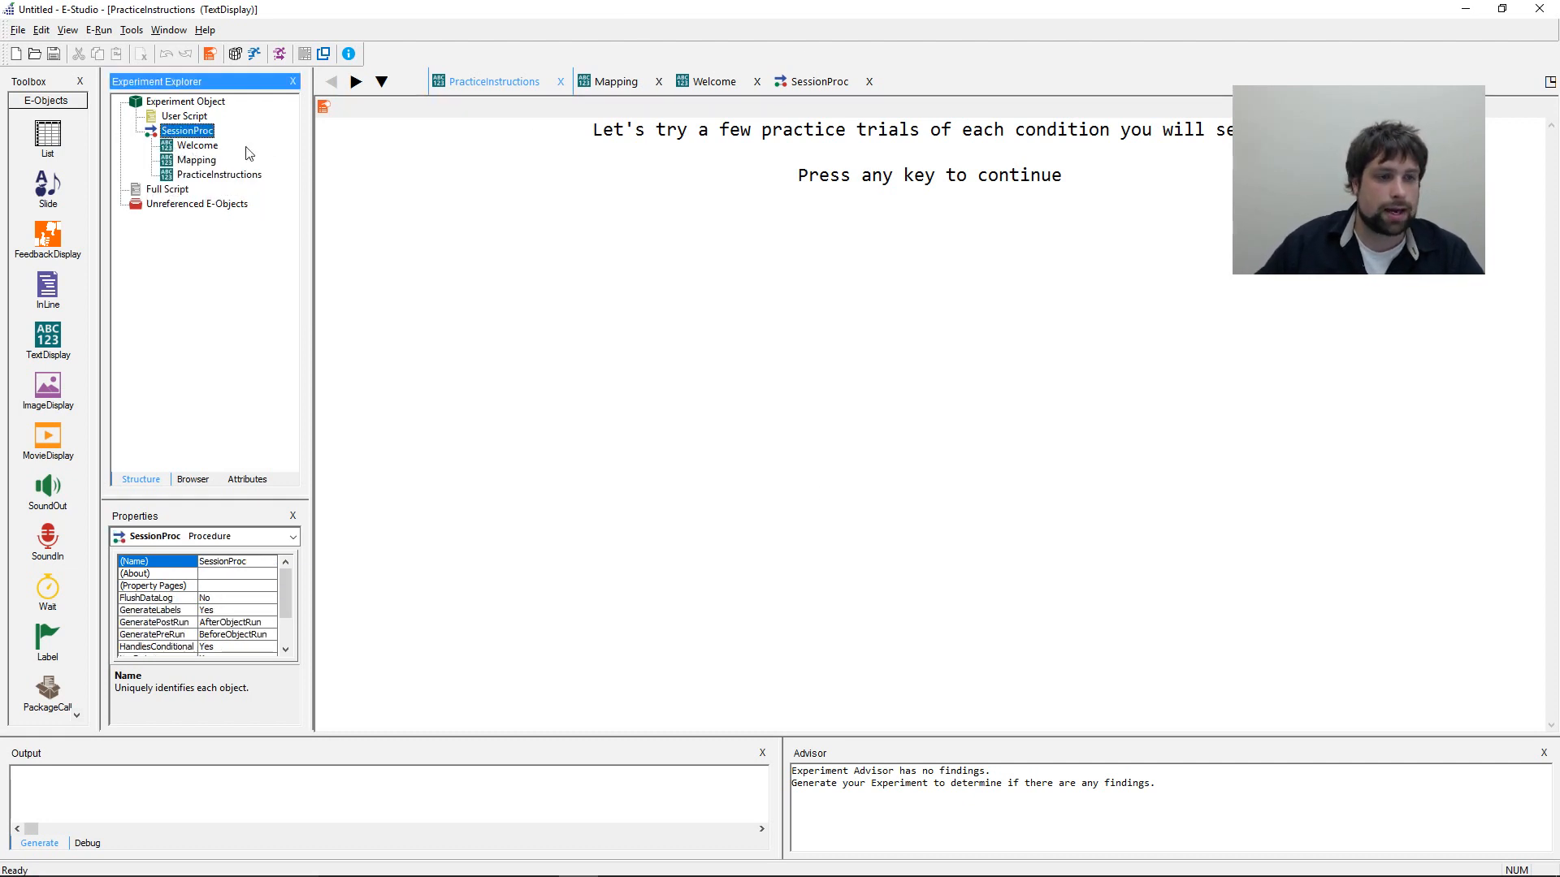
{"action": "double_click", "coordinate": [203, 131]}
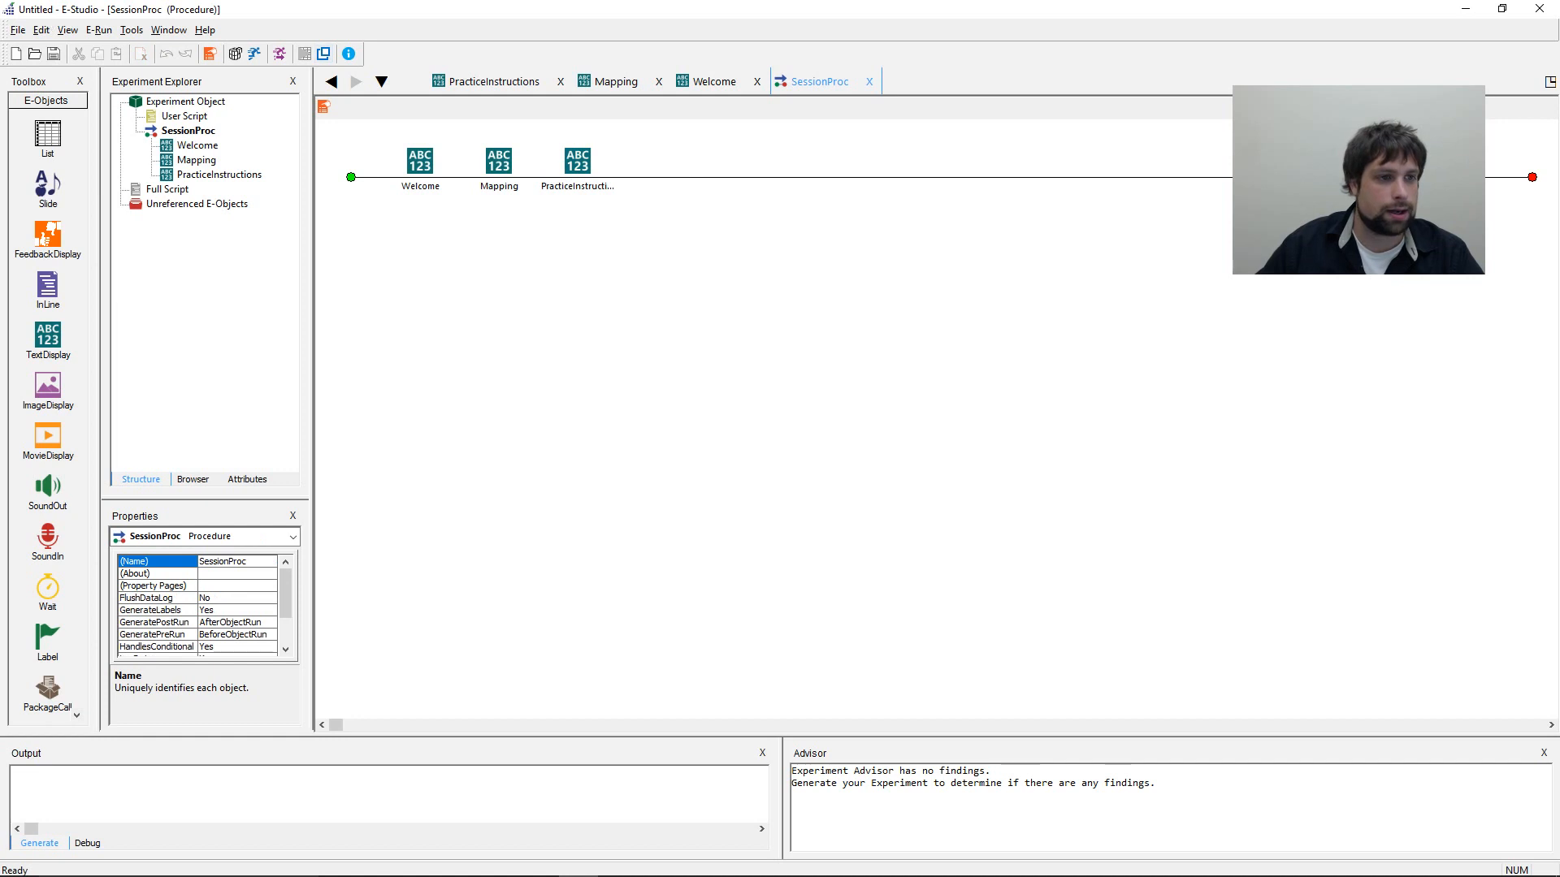
{"action": "left_click", "coordinate": [39, 137]}
{"action": "left_click_drag", "start_coordinate": [41, 138], "coordinate": [836, 352]}
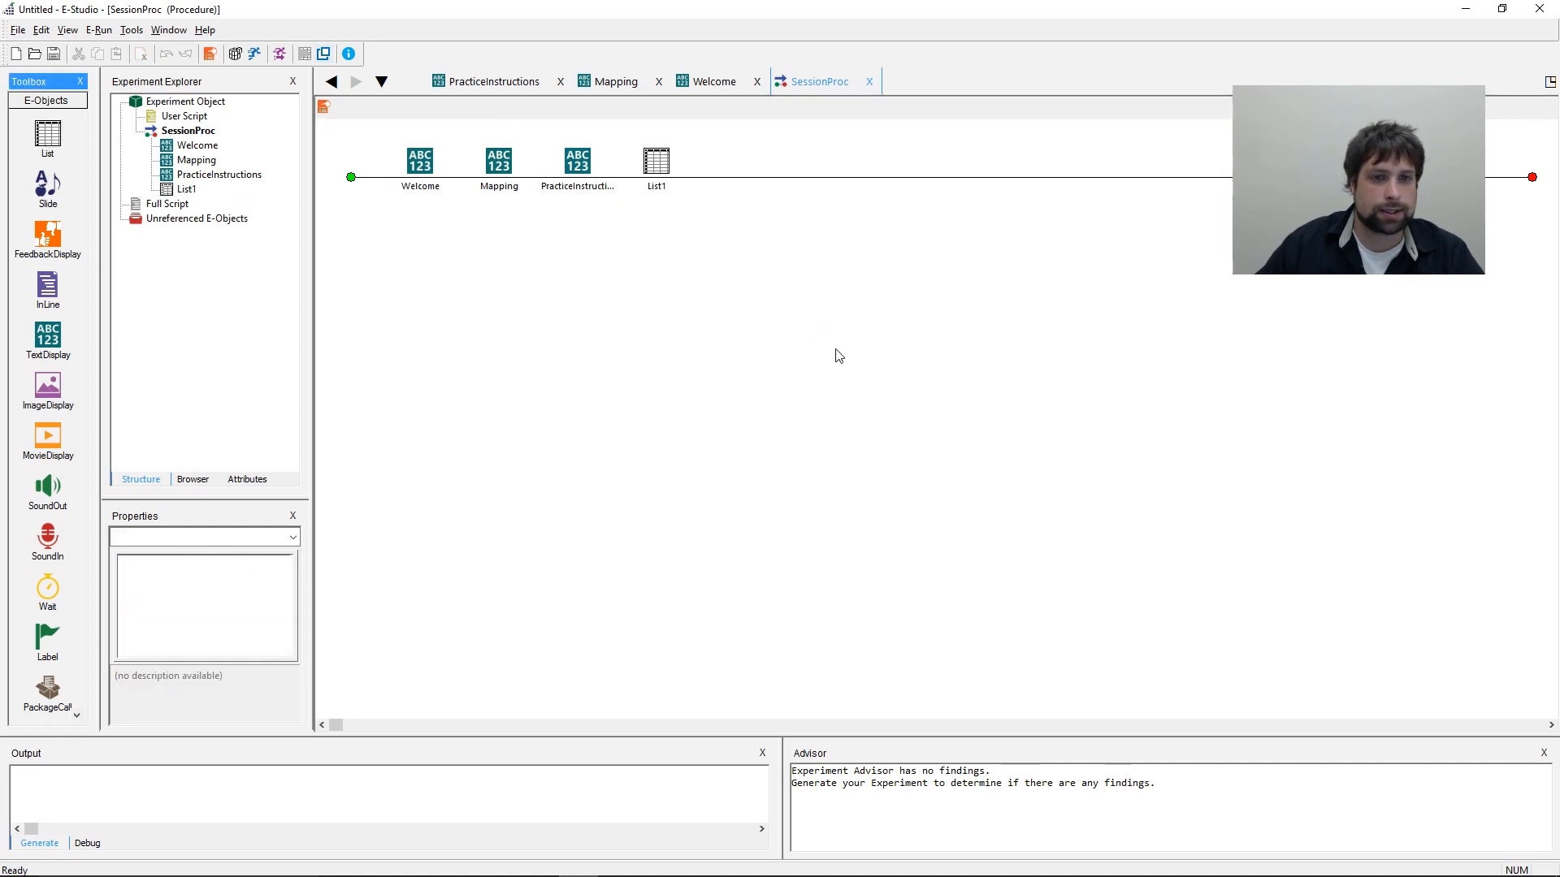
{"action": "left_click", "coordinate": [659, 174]}
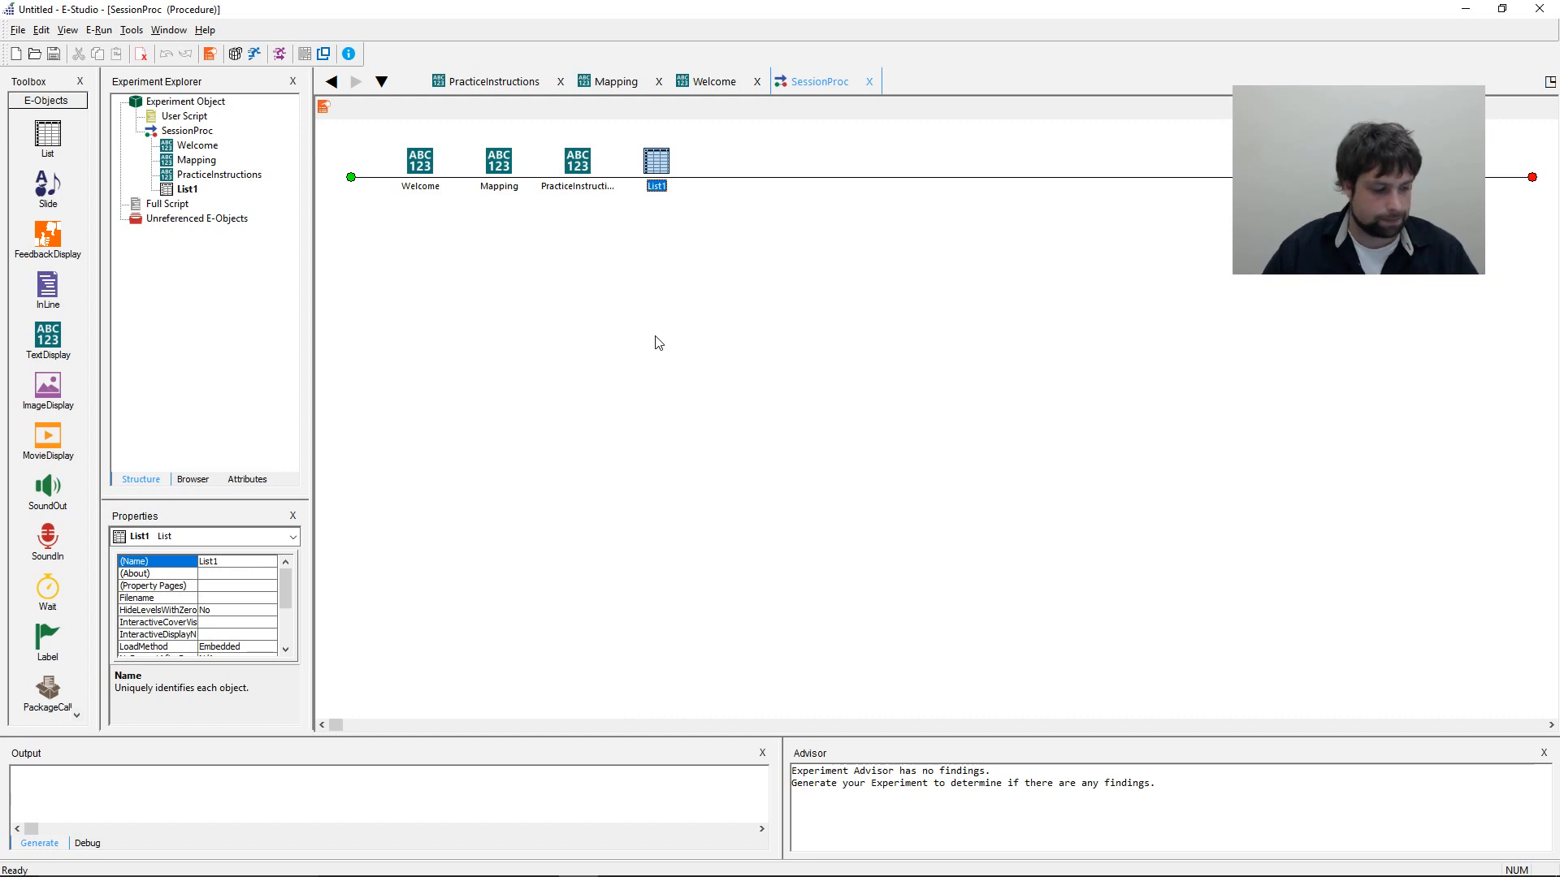
{"action": "key", "text": "F2"}
{"action": "type", "text": "Prac"}
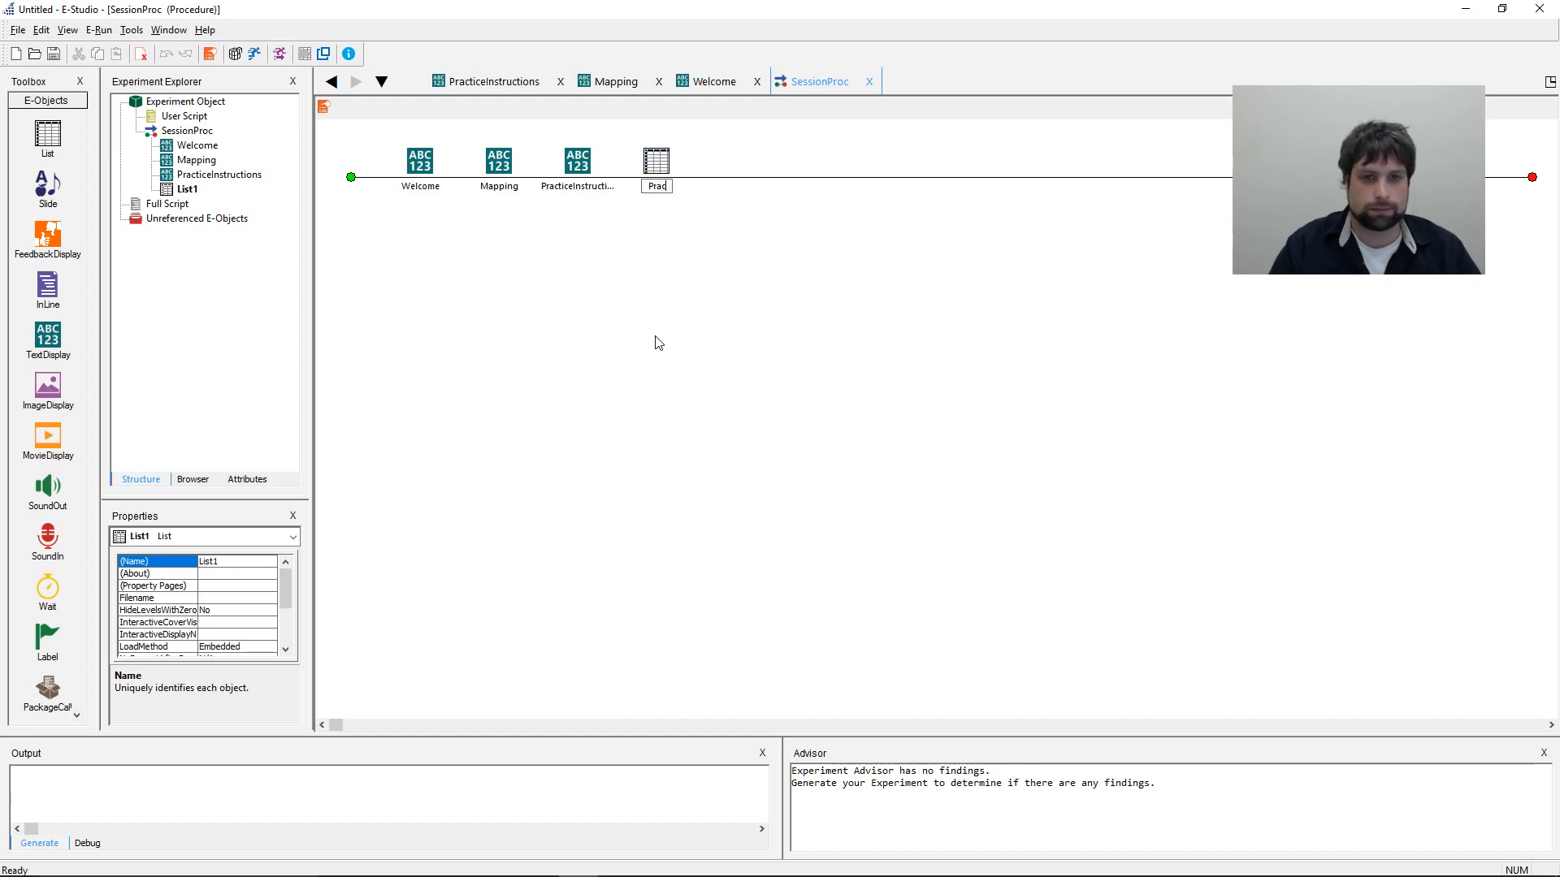
{"action": "type", "text": "BlockList"}
{"action": "key", "text": "Return"}
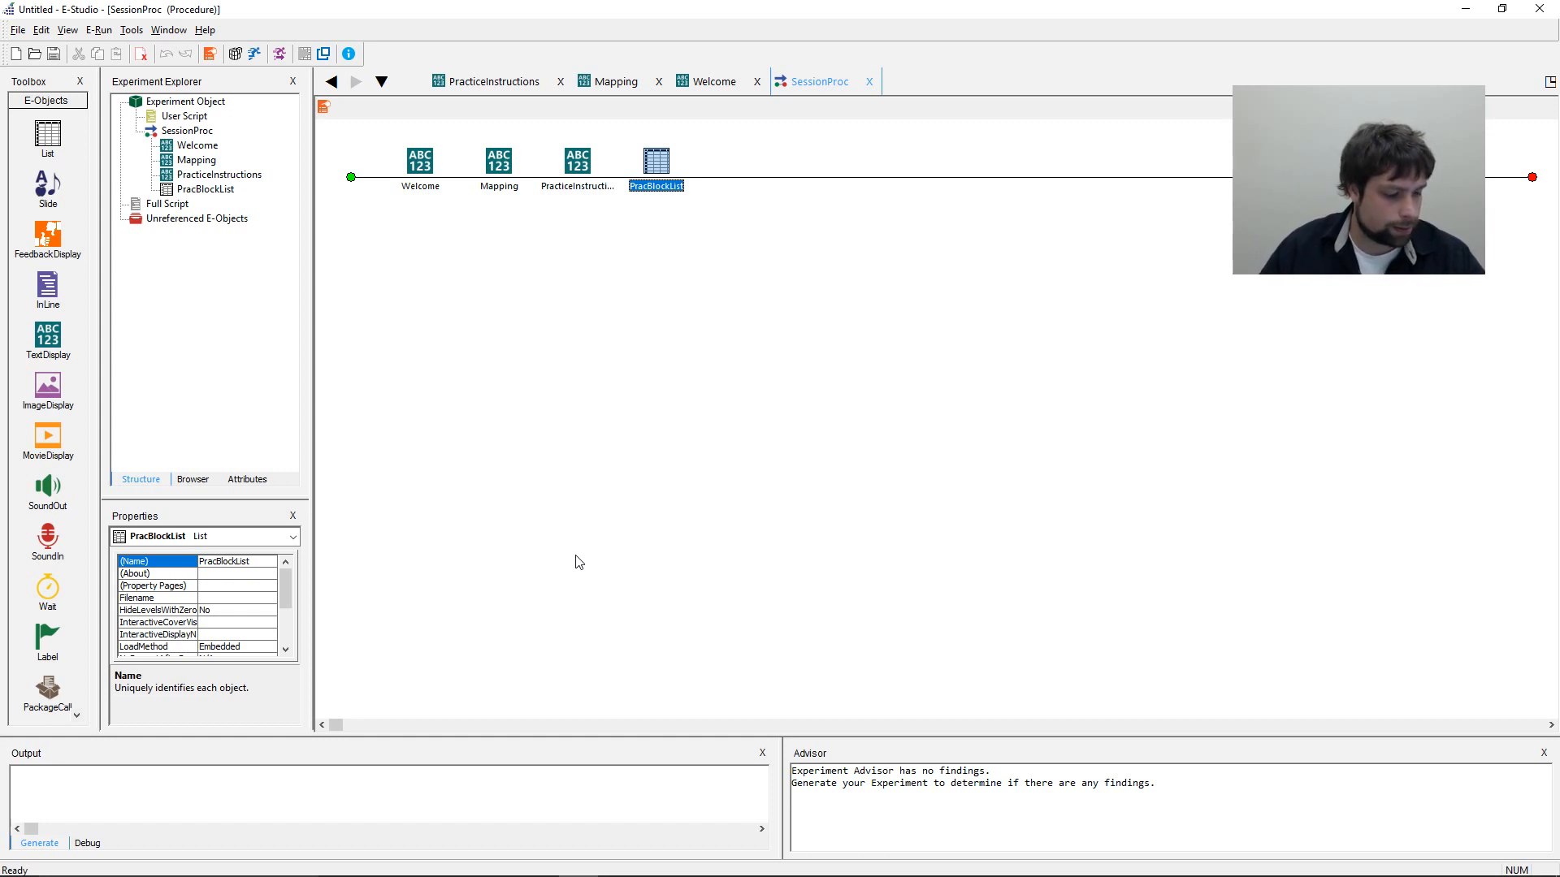
- Assign a new procedure named PracBlockProc to the first level of PracBlockList and make it the default for newly created levels
{"action": "double_click", "coordinate": [657, 166]}
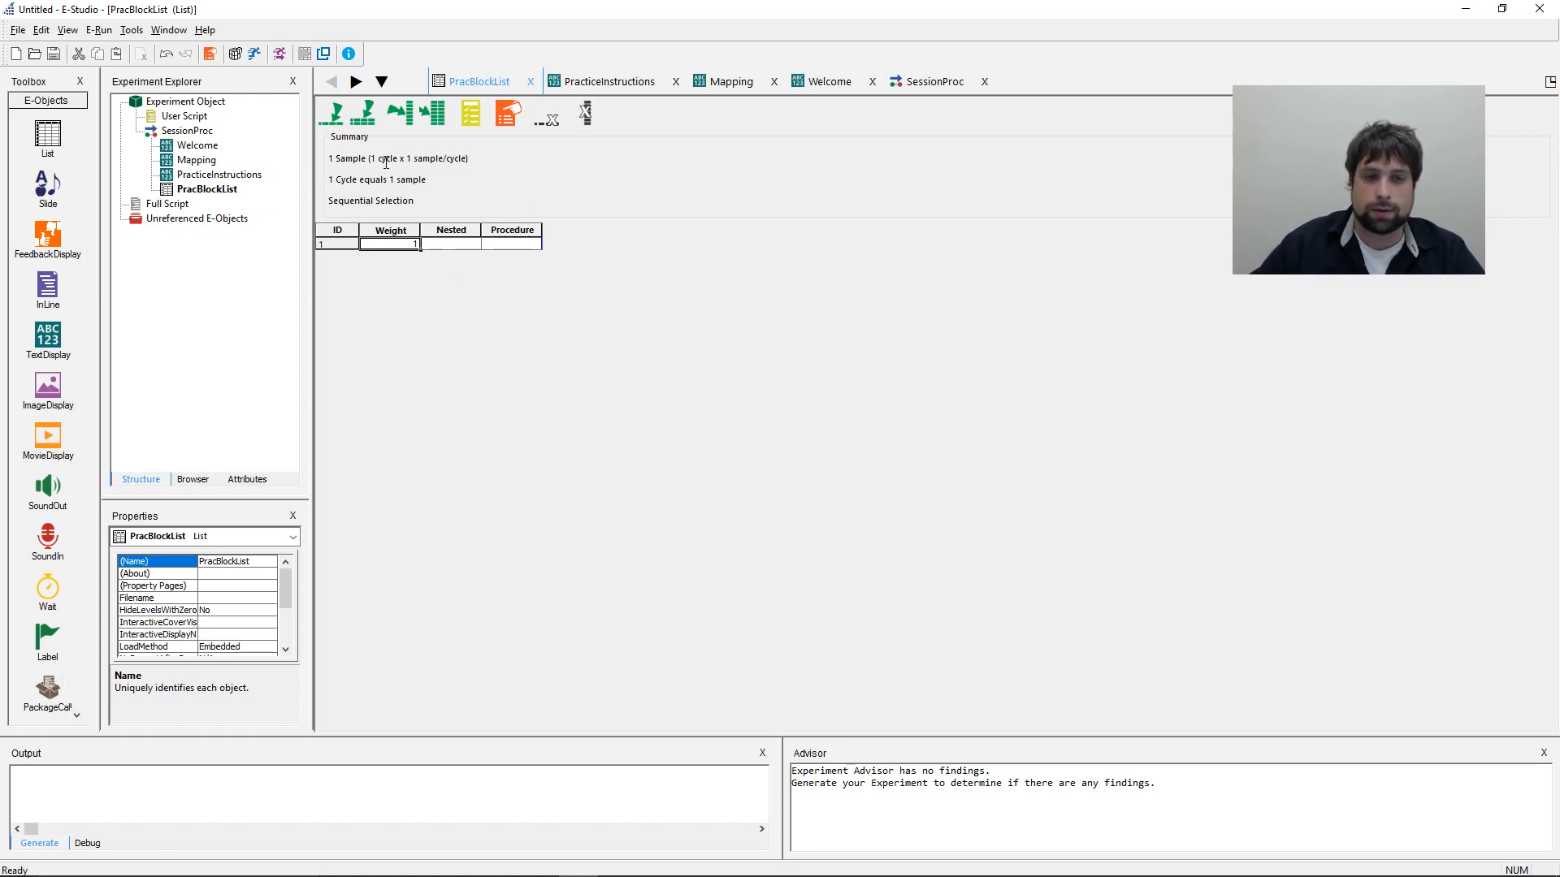
{"action": "left_click", "coordinate": [511, 247]}
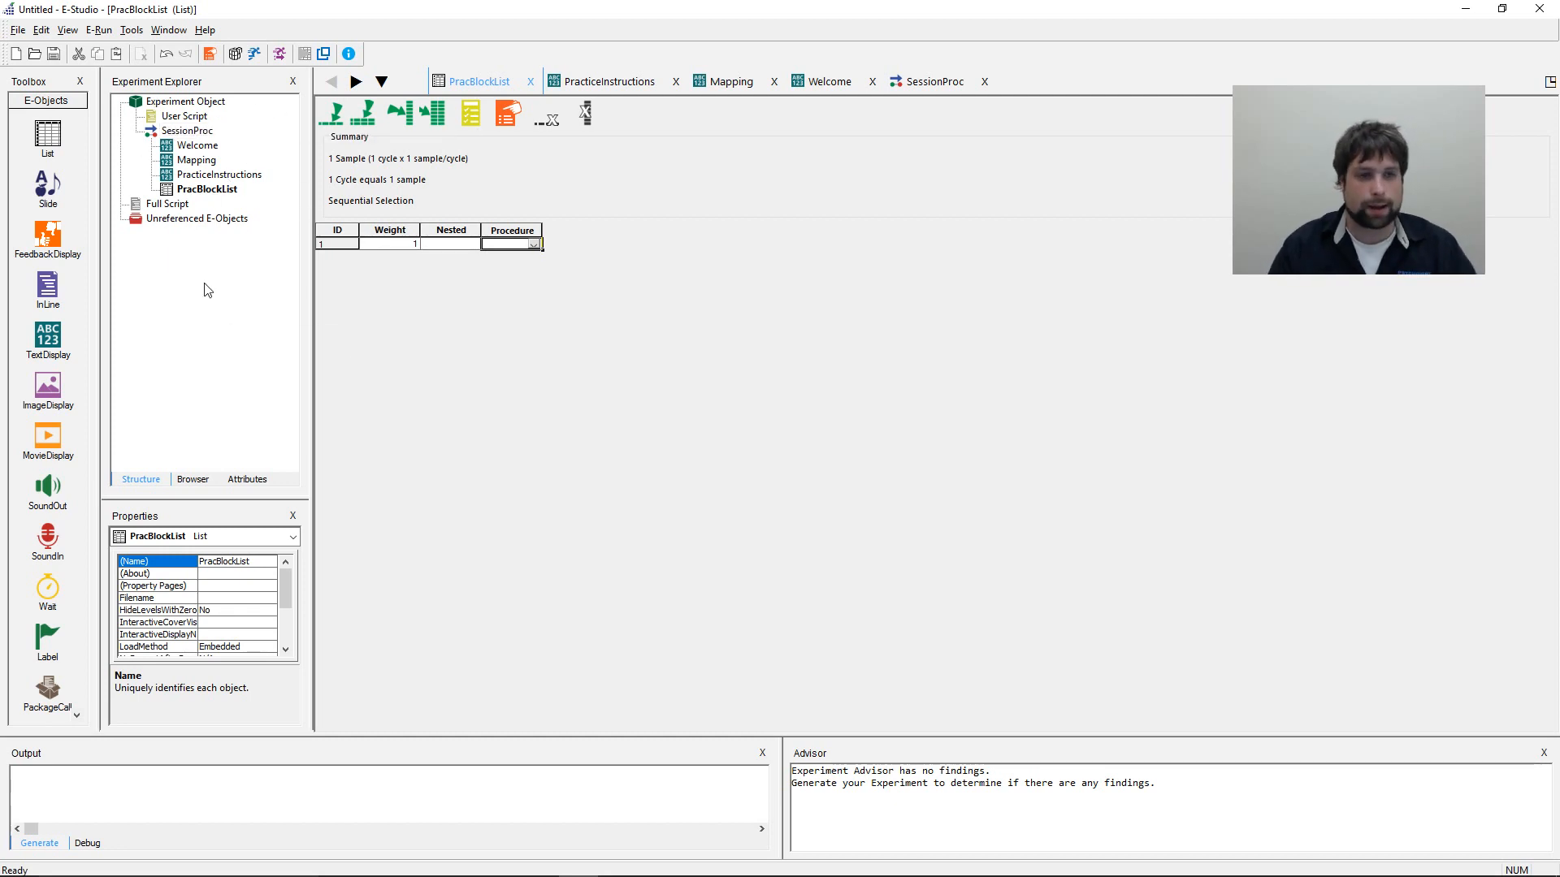
{"action": "type", "text": "PracB"}
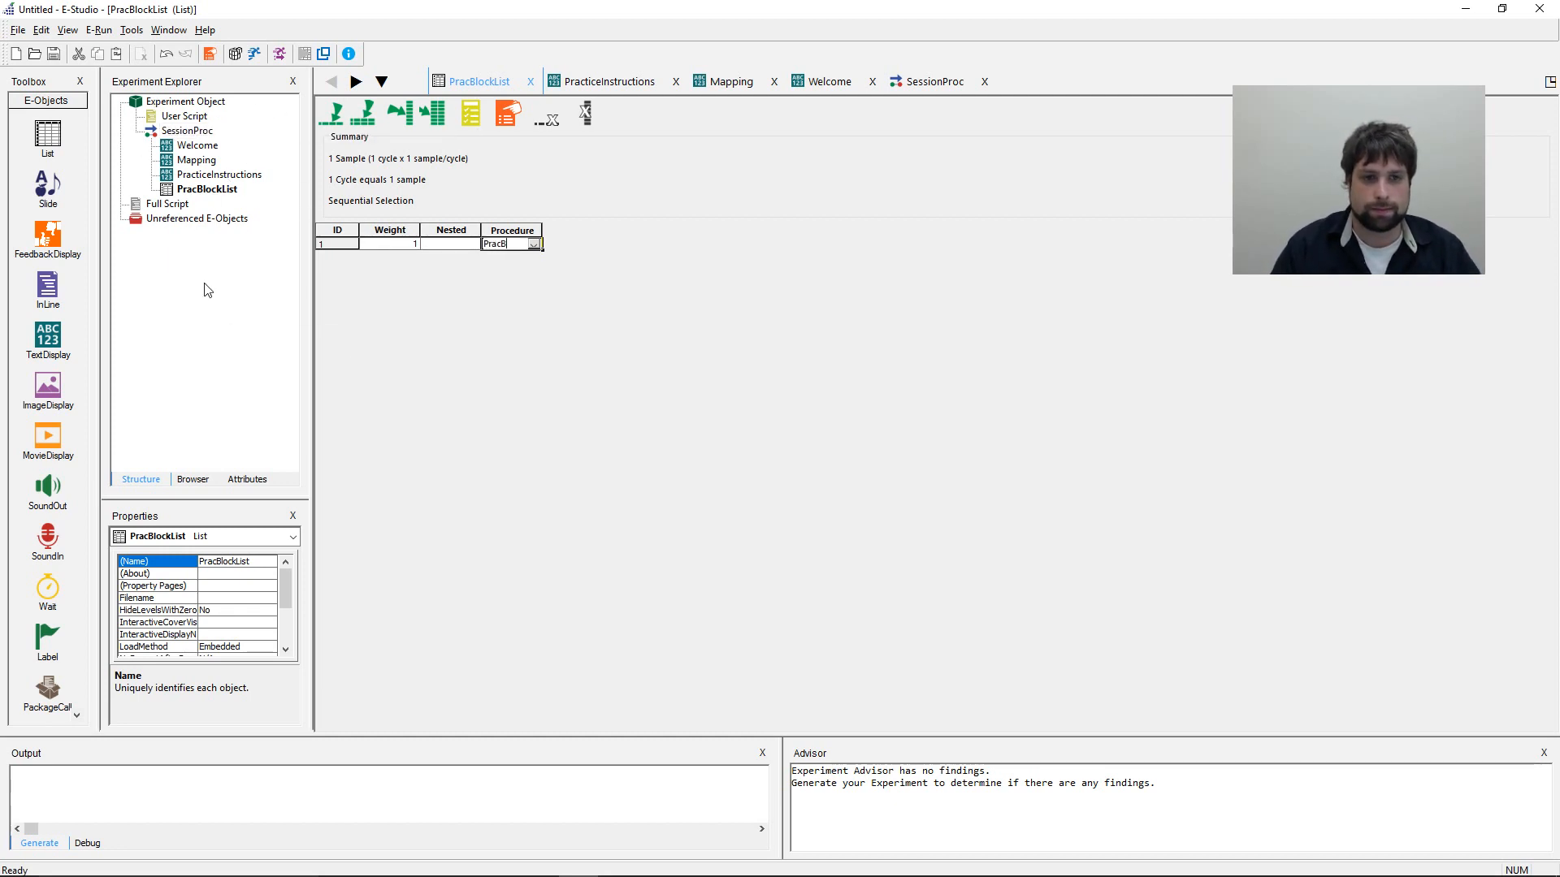
{"action": "type", "text": "lockProc"}
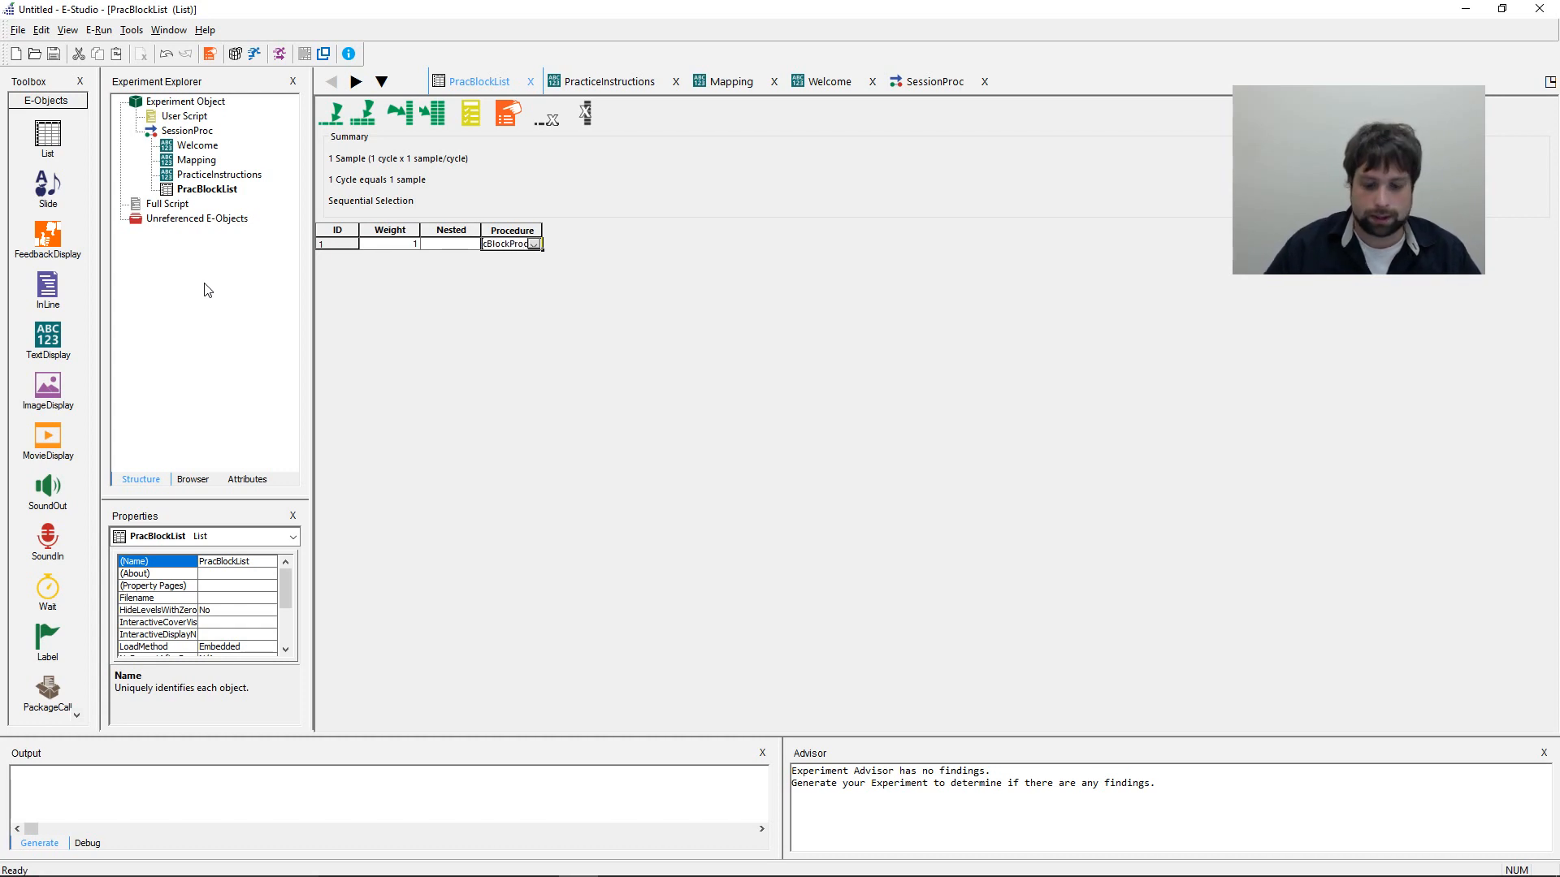
{"action": "key", "text": "Return"}
{"action": "key", "text": "Return"}
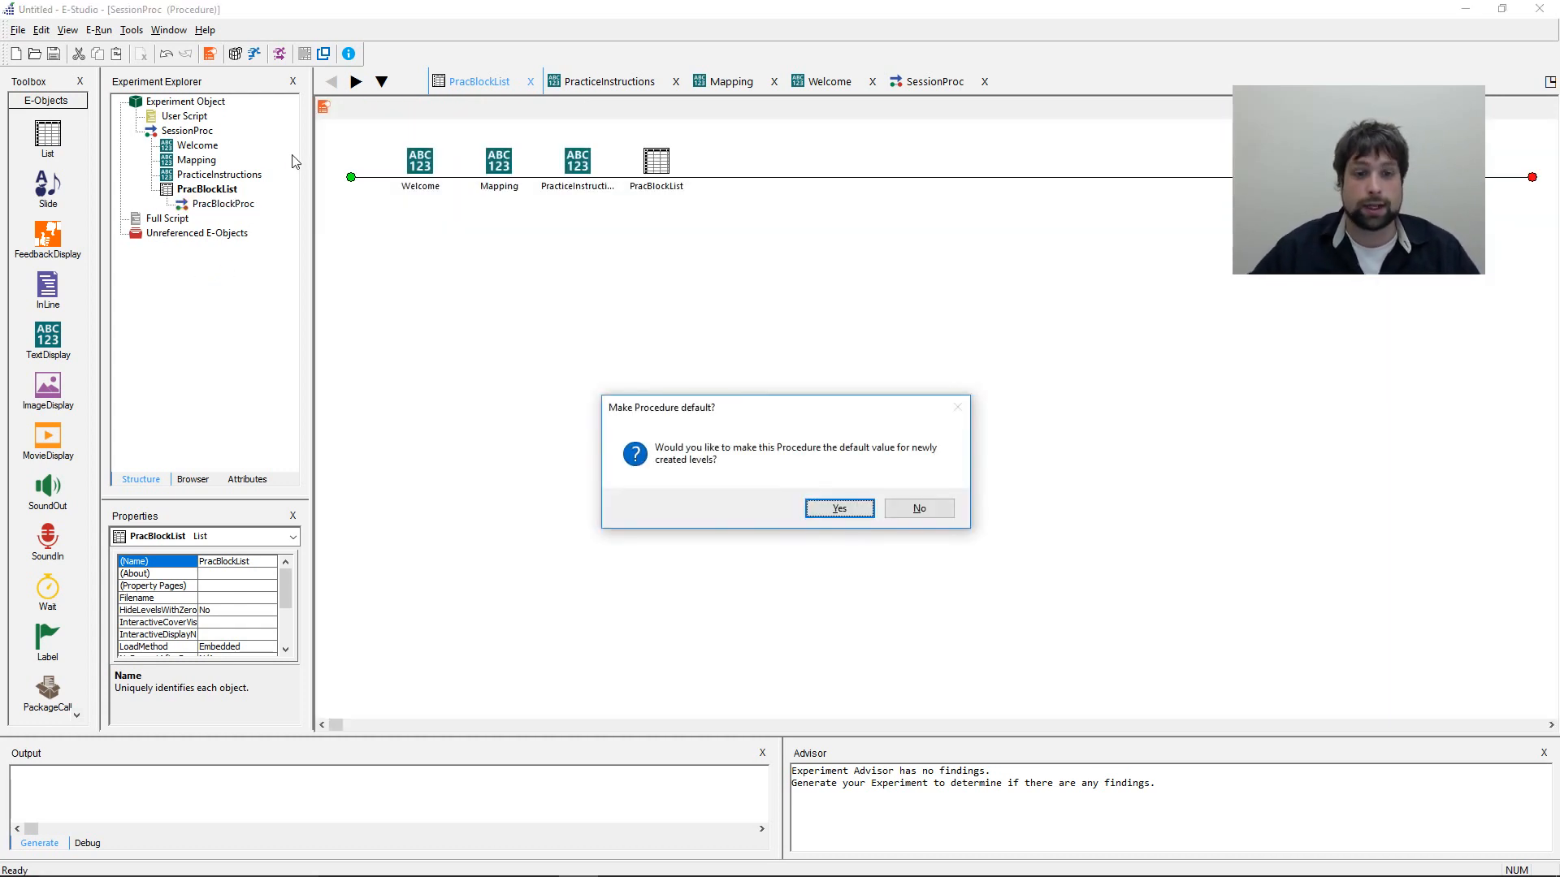
{"action": "left_click", "coordinate": [822, 508]}
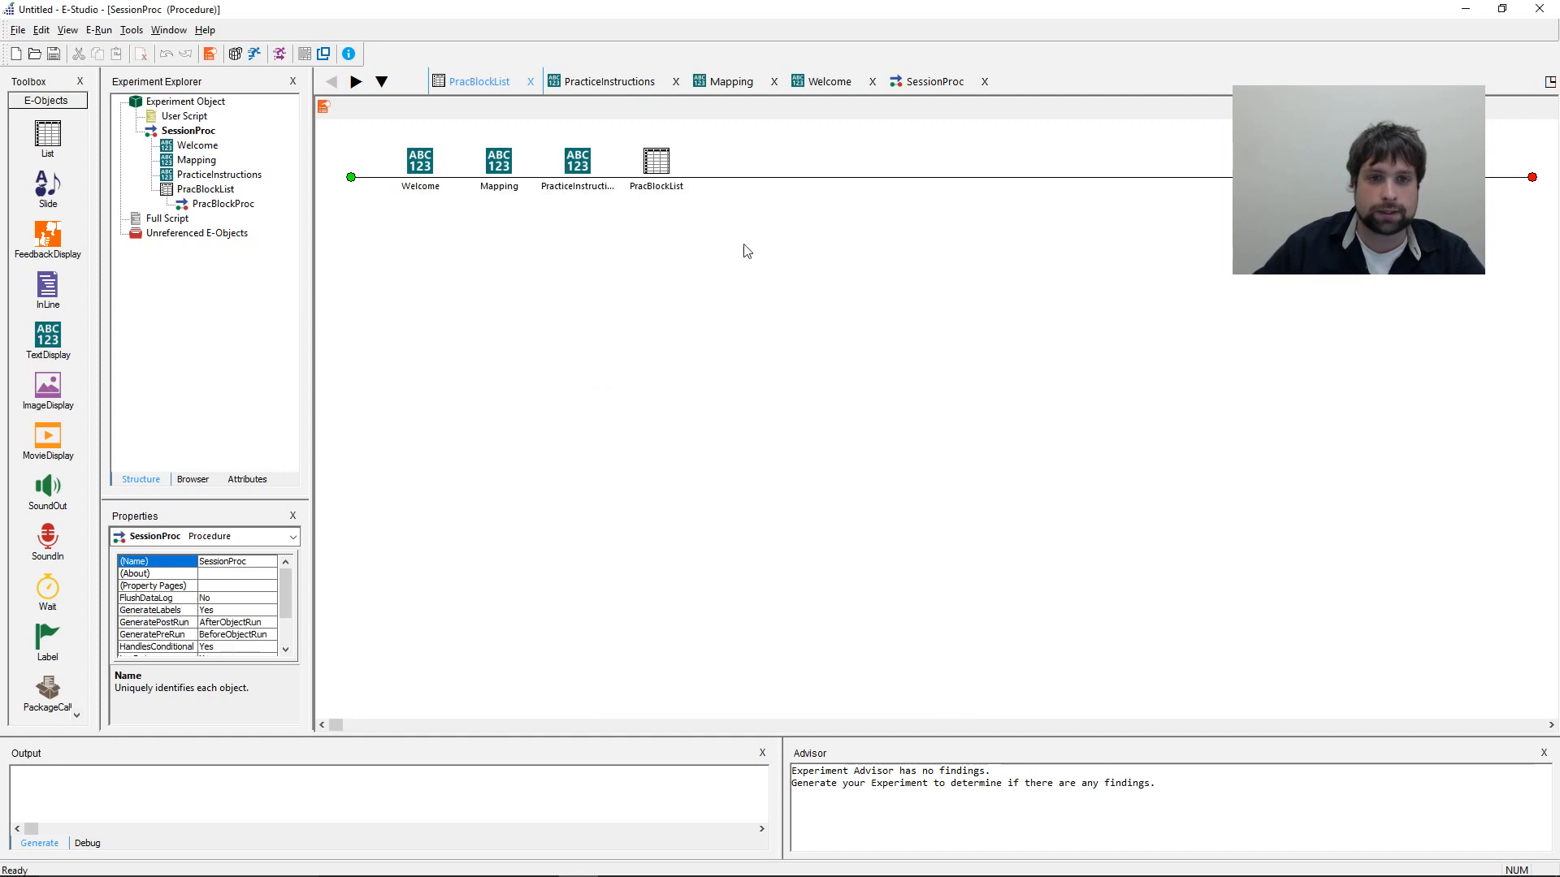
- Add two more levels to PracBlockList and widen the Procedure column to fit the procedure name
{"action": "double_click", "coordinate": [676, 169]}
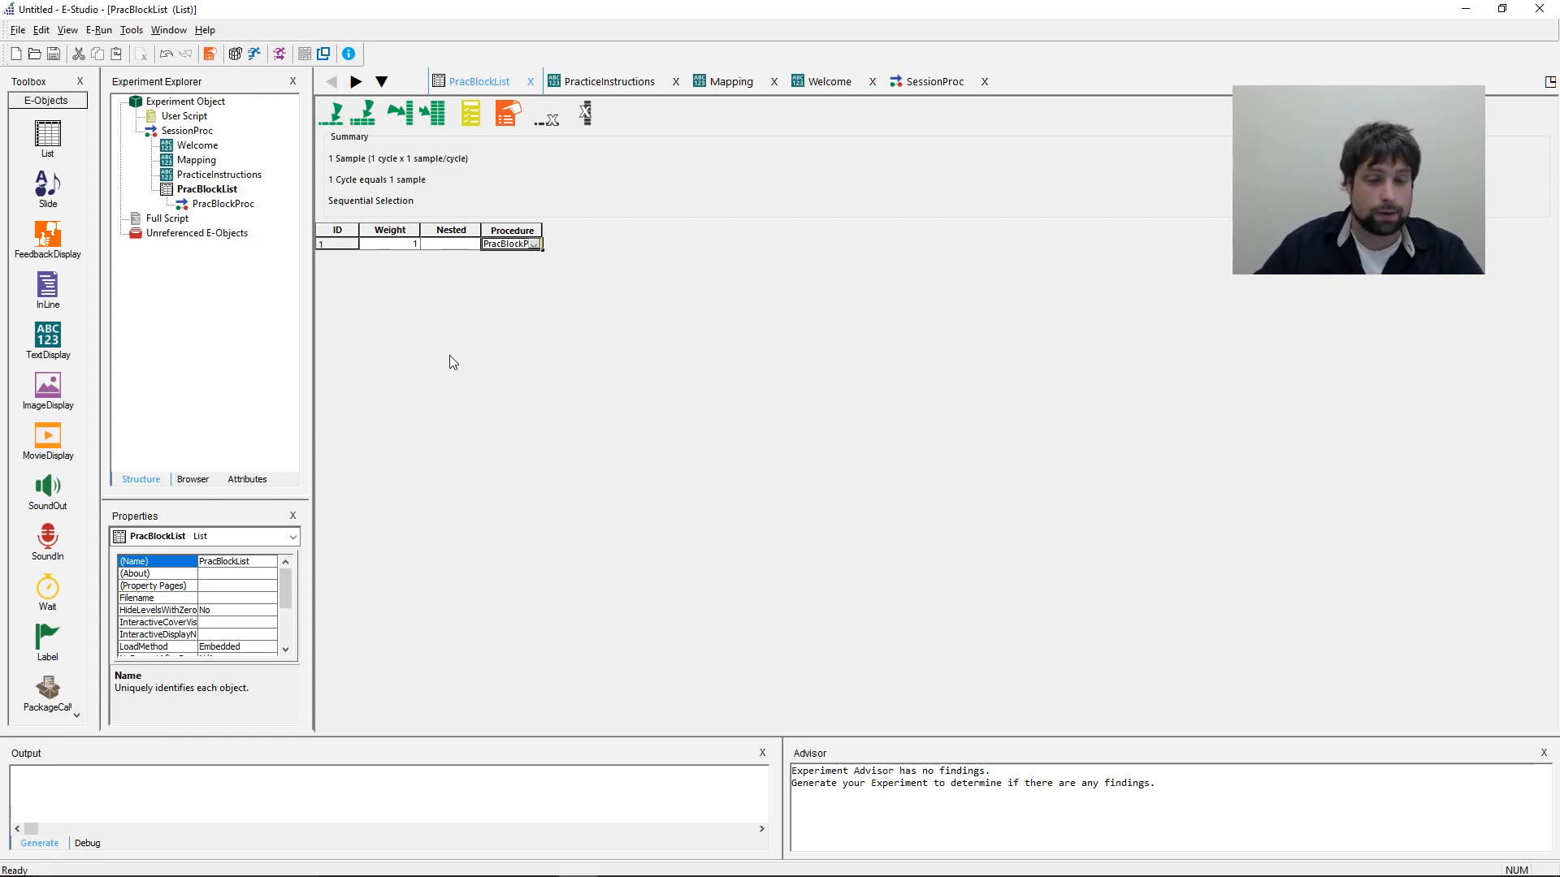
{"action": "double_click", "coordinate": [333, 112]}
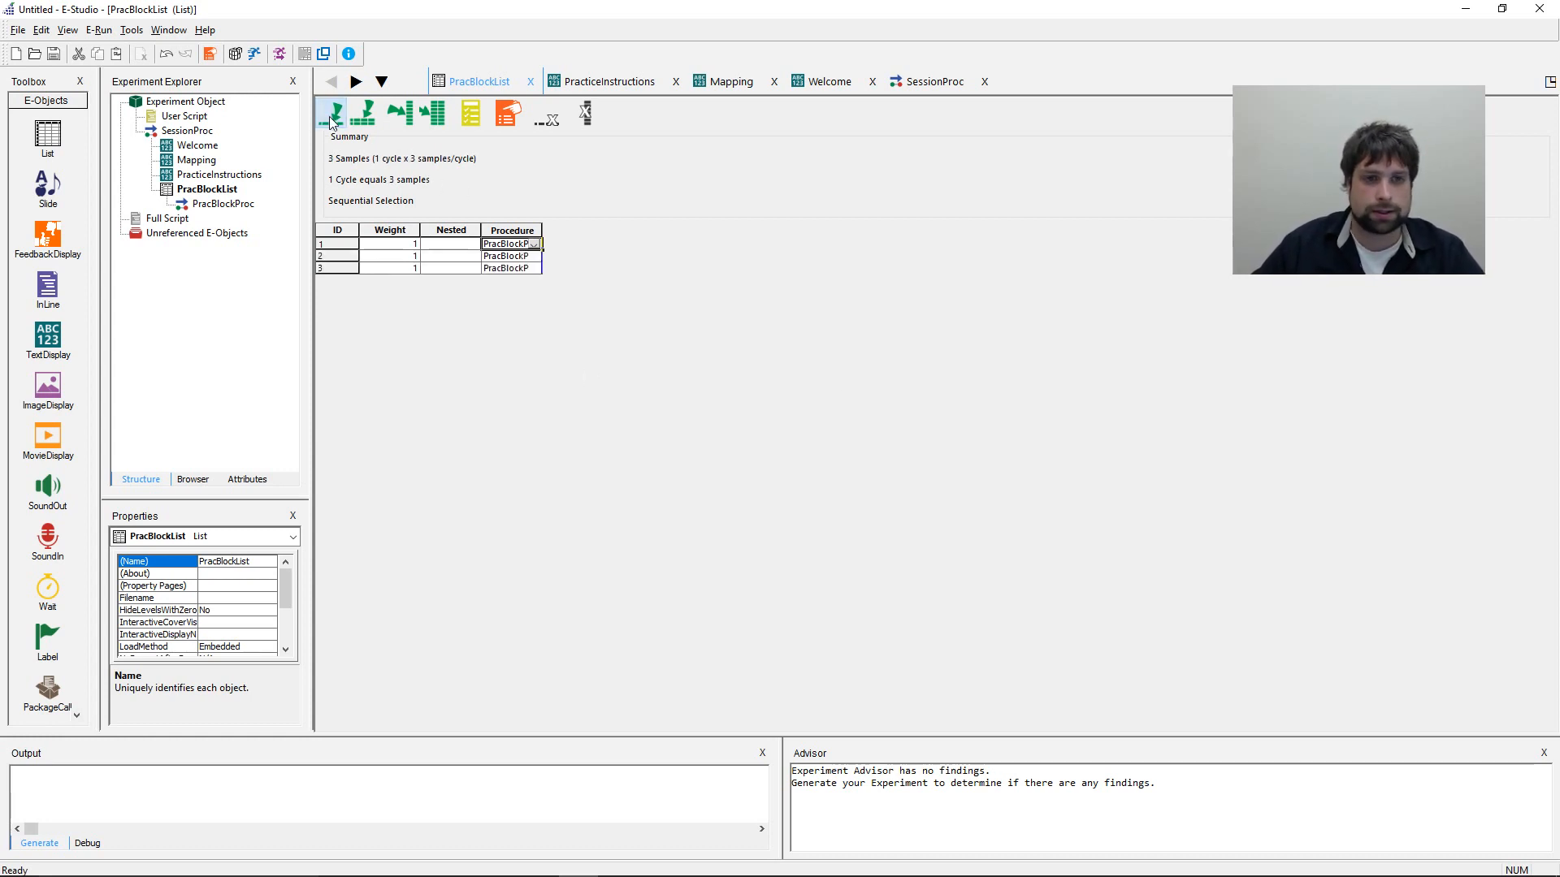
{"action": "double_click", "coordinate": [541, 230]}
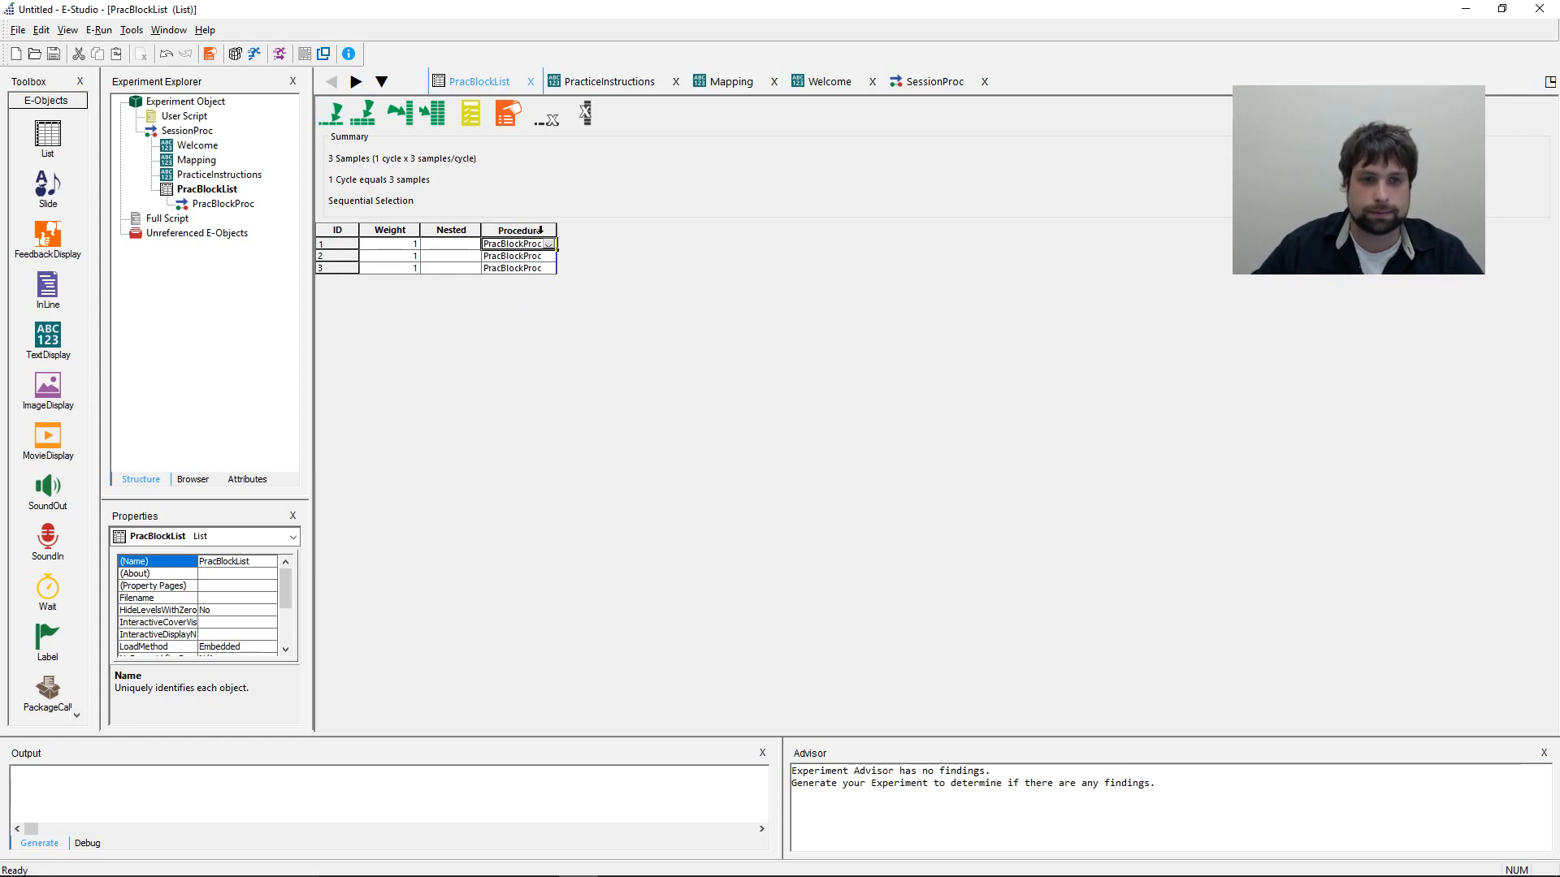
- Add an attribute named Instructions to PracBlockList with the default value ? and widen its column considerably
{"action": "left_click", "coordinate": [404, 112]}
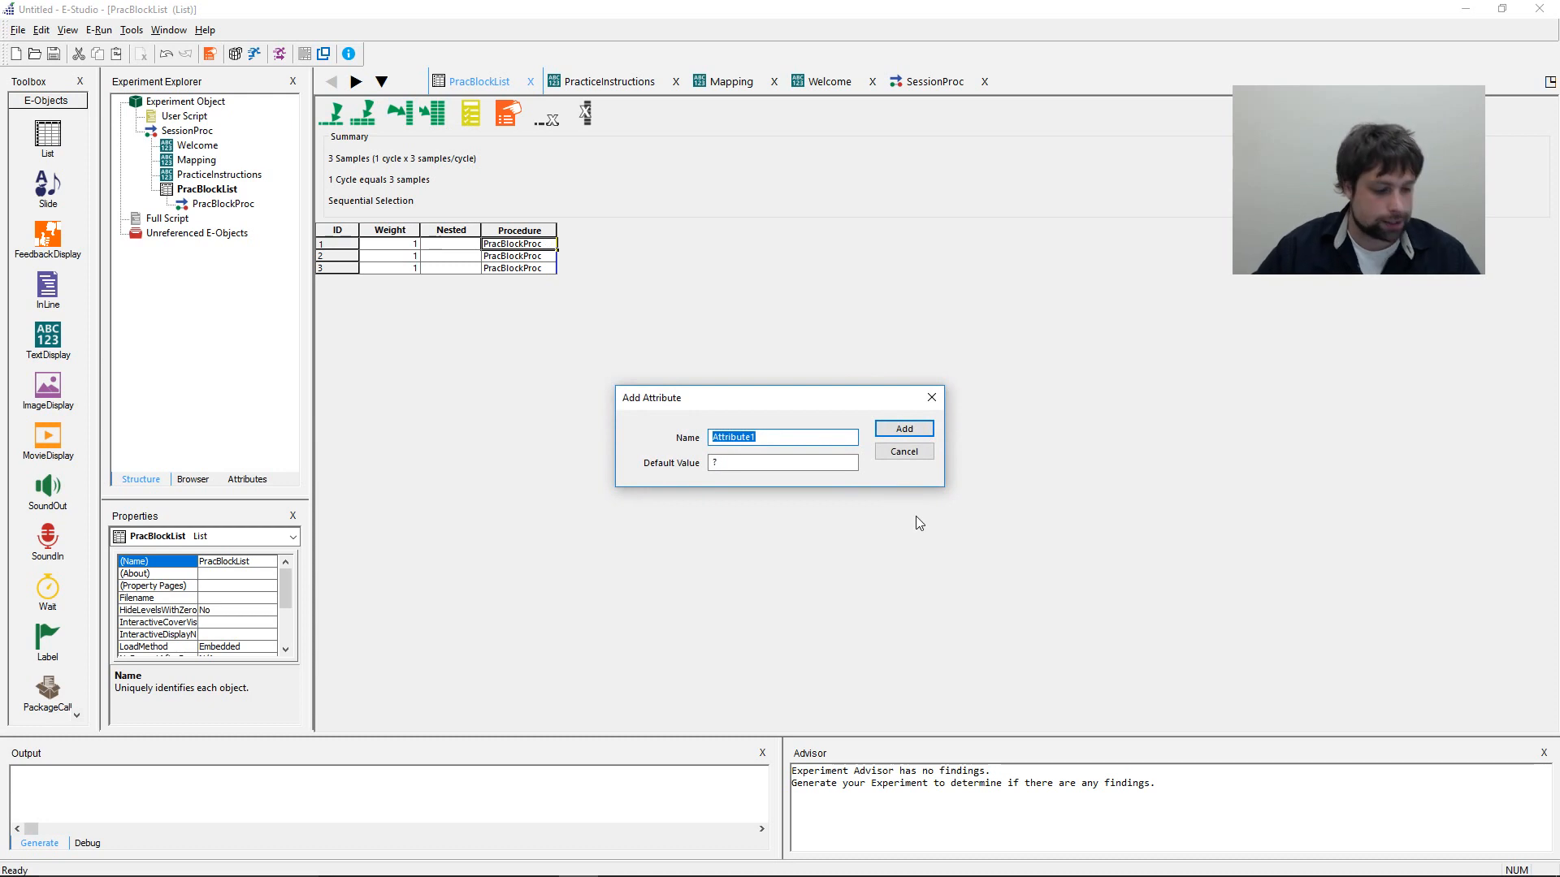
{"action": "type", "text": "Instructions"}
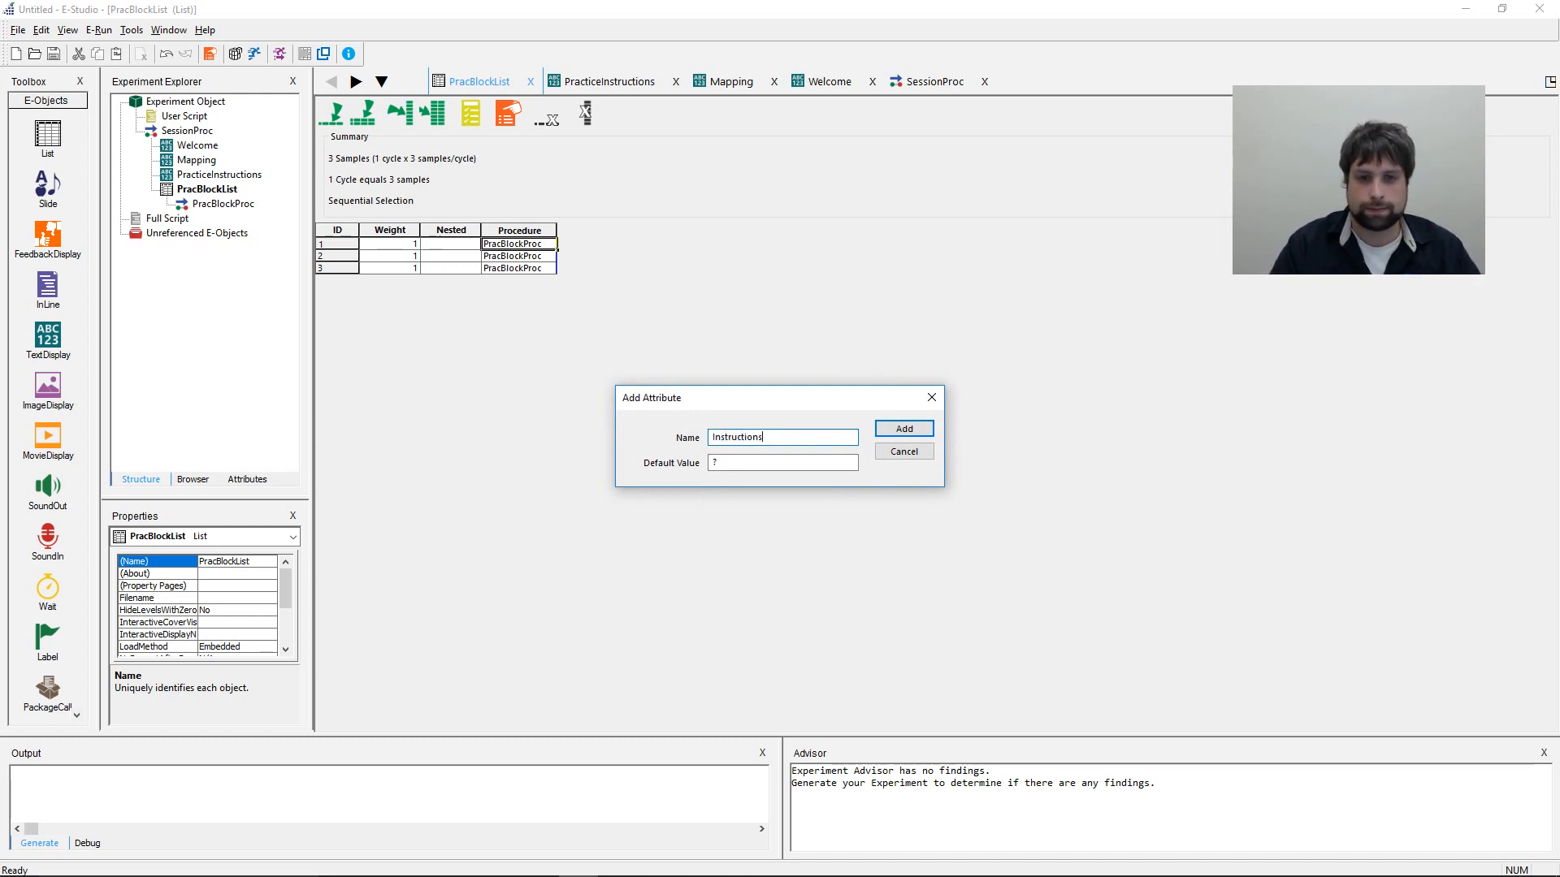
{"action": "key", "text": "Return"}
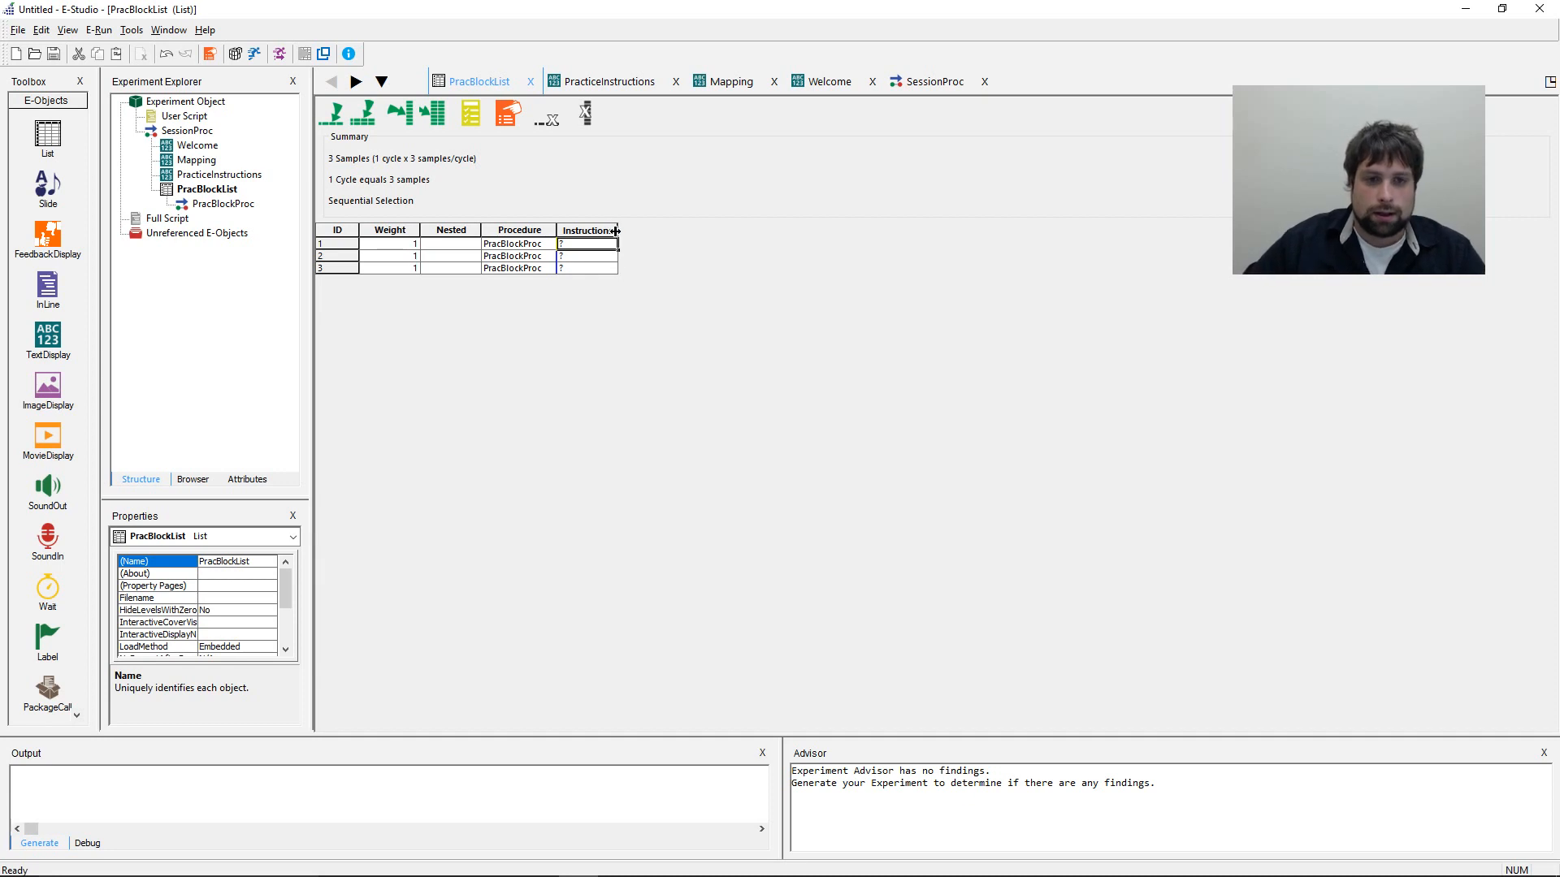
{"action": "left_click_drag", "start_coordinate": [618, 231], "coordinate": [965, 232]}
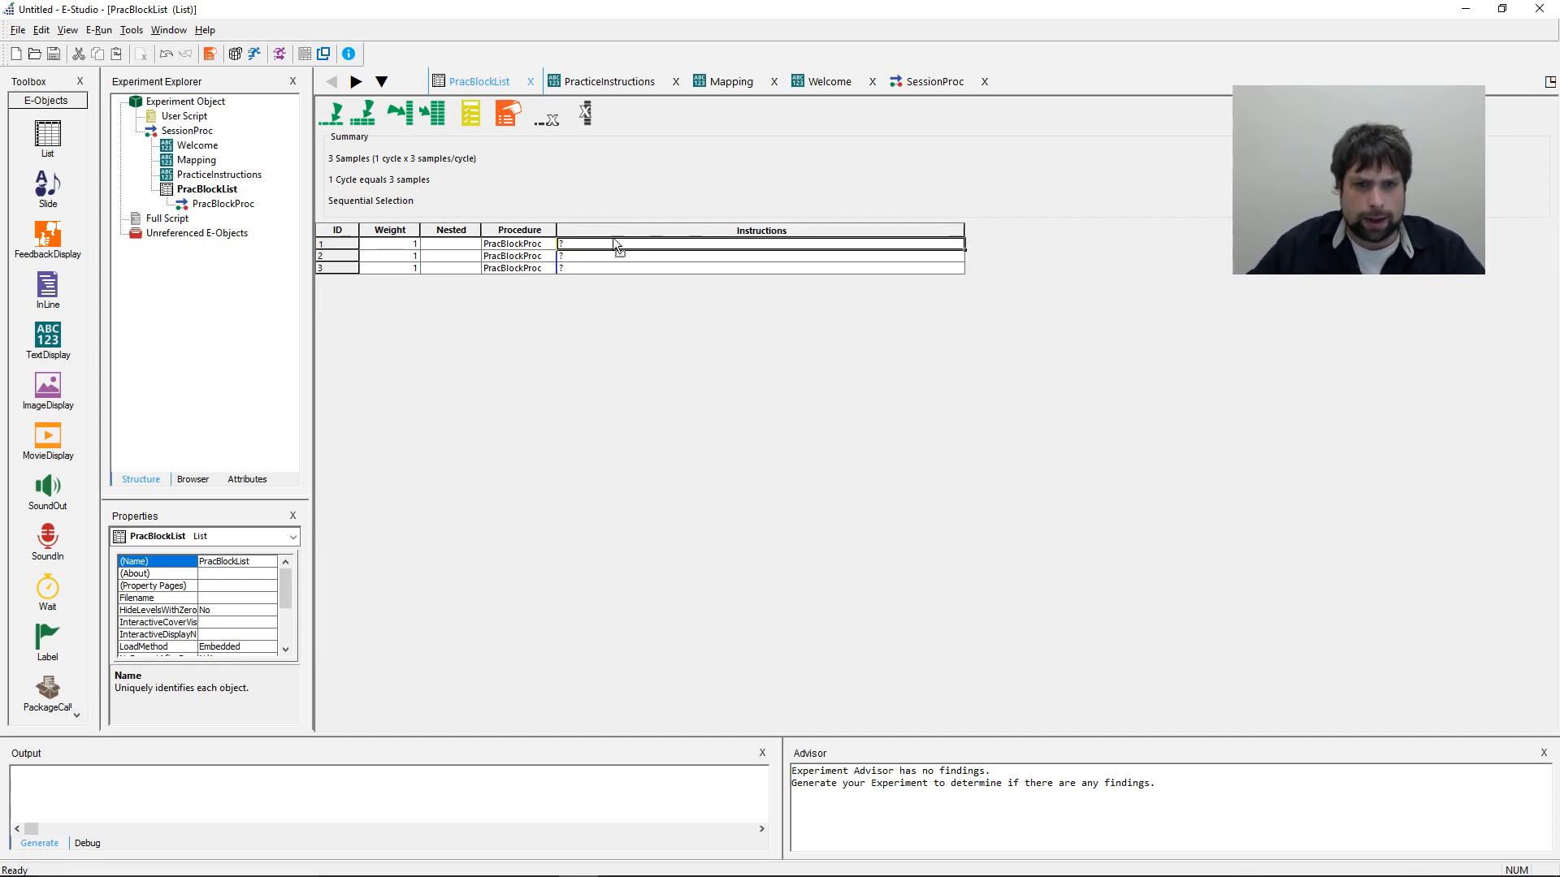
- Review the line spacing of the PracticeInstructions text and return to PracBlockList
{"action": "double_click", "coordinate": [196, 180]}
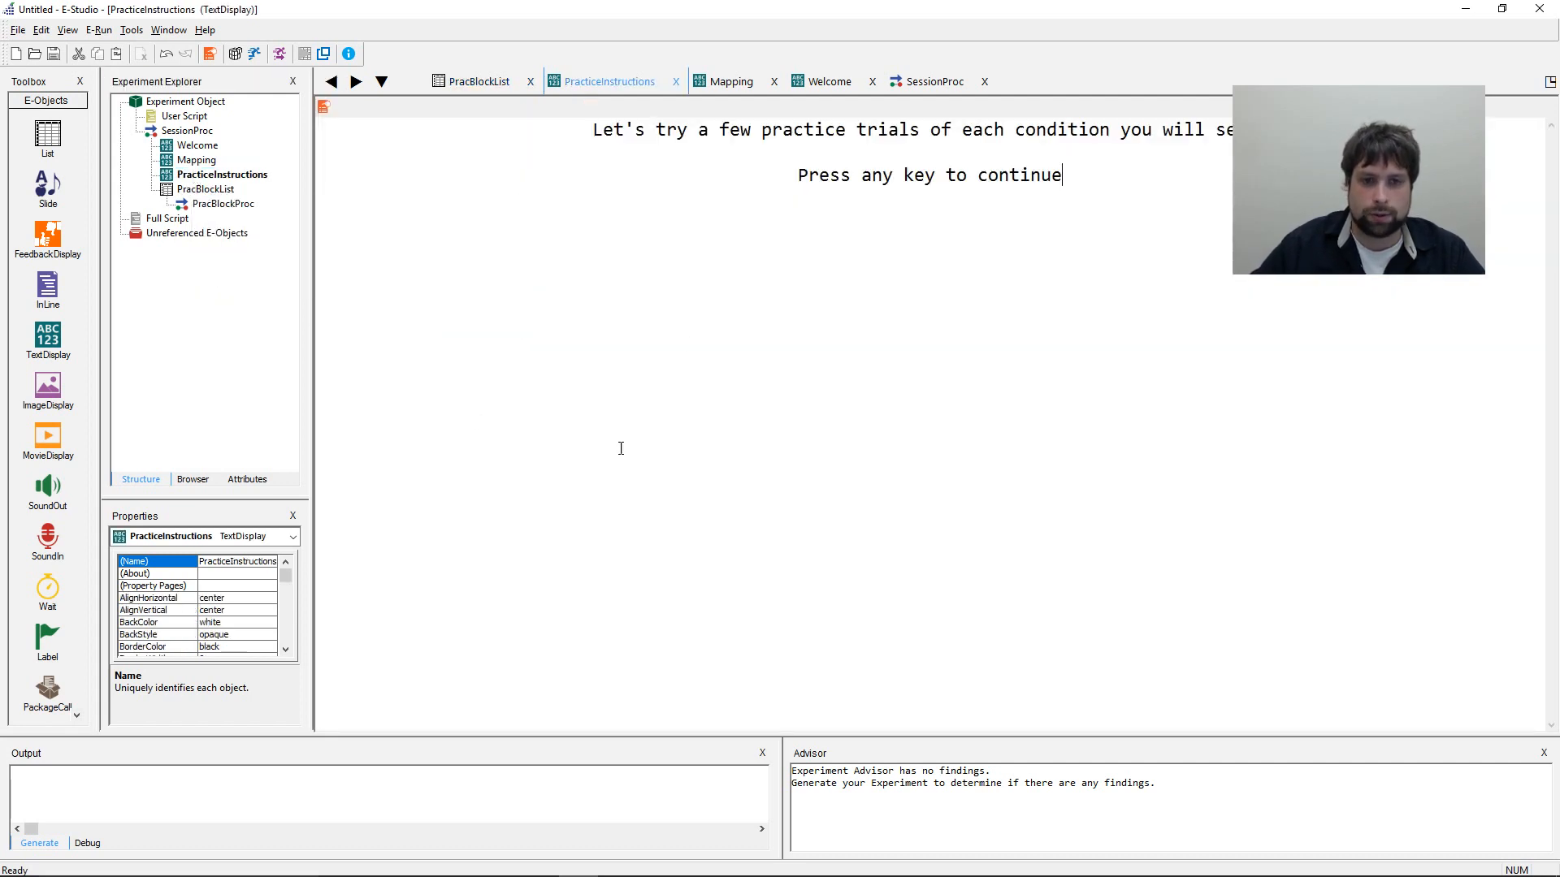
{"action": "triple_click", "coordinate": [568, 134]}
{"action": "left_click_drag", "start_coordinate": [797, 175], "coordinate": [957, 175]}
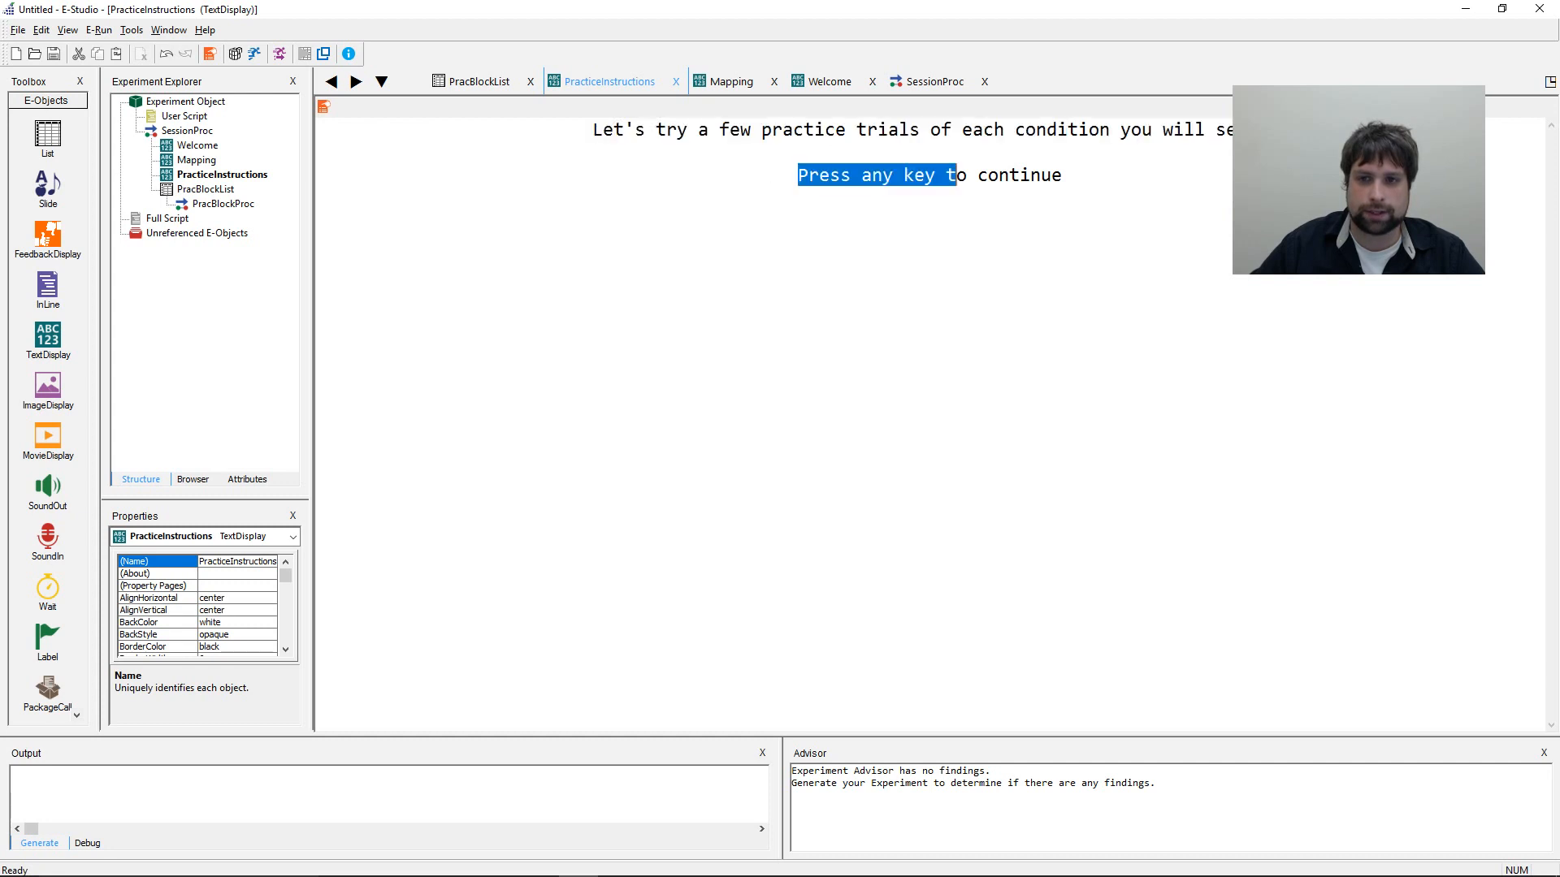
{"action": "left_click", "coordinate": [1054, 176]}
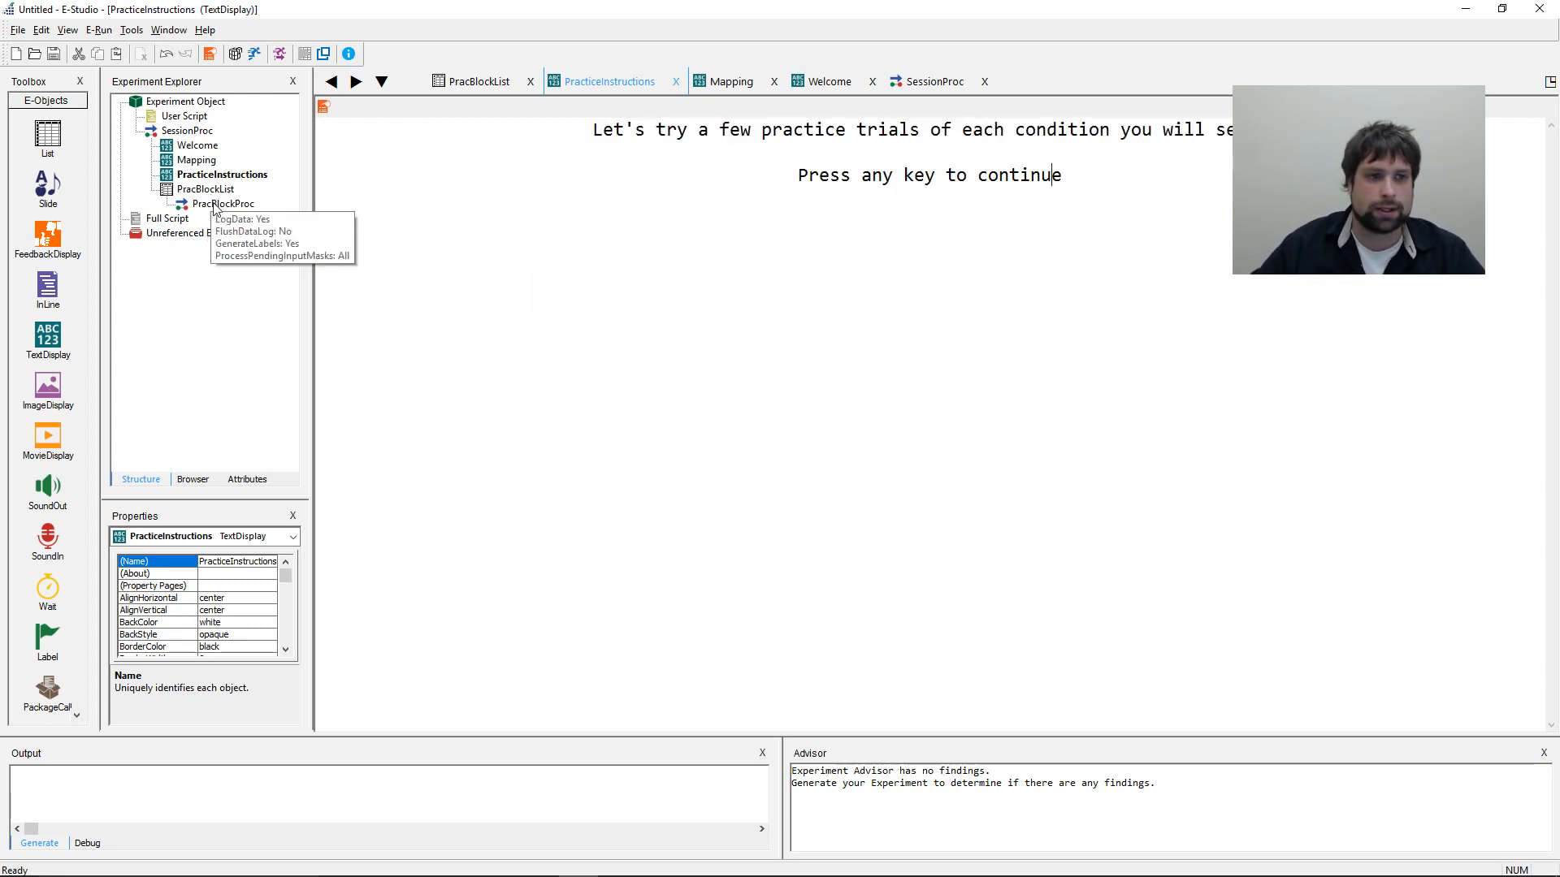
{"action": "double_click", "coordinate": [211, 191]}
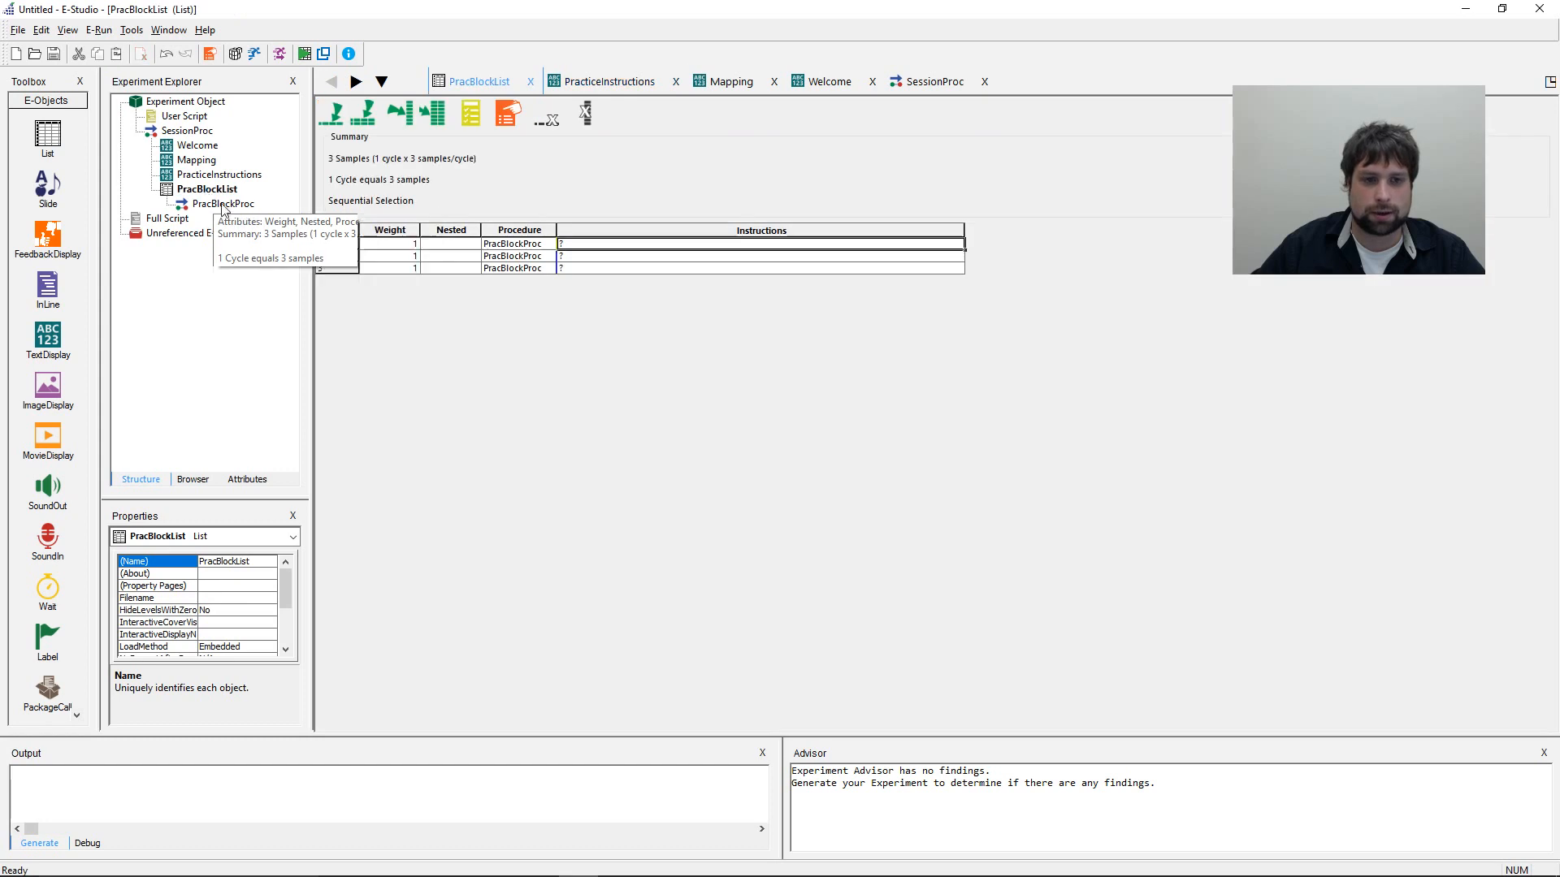
{"action": "left_click", "coordinate": [572, 244]}
{"action": "type", "text": "askldjflksa df"}
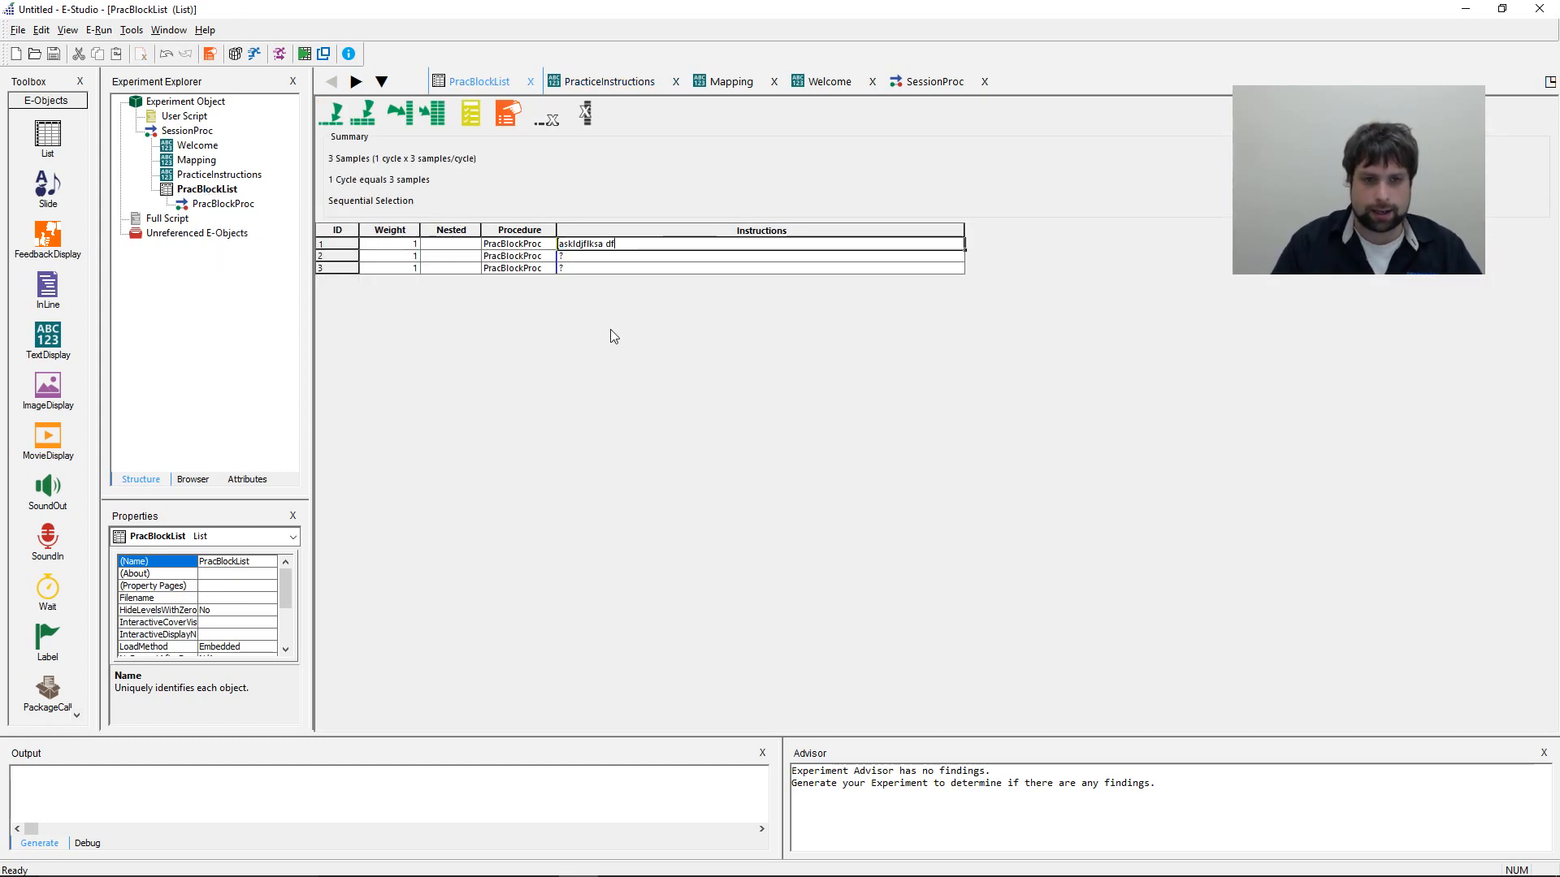
{"action": "key", "text": "Return"}
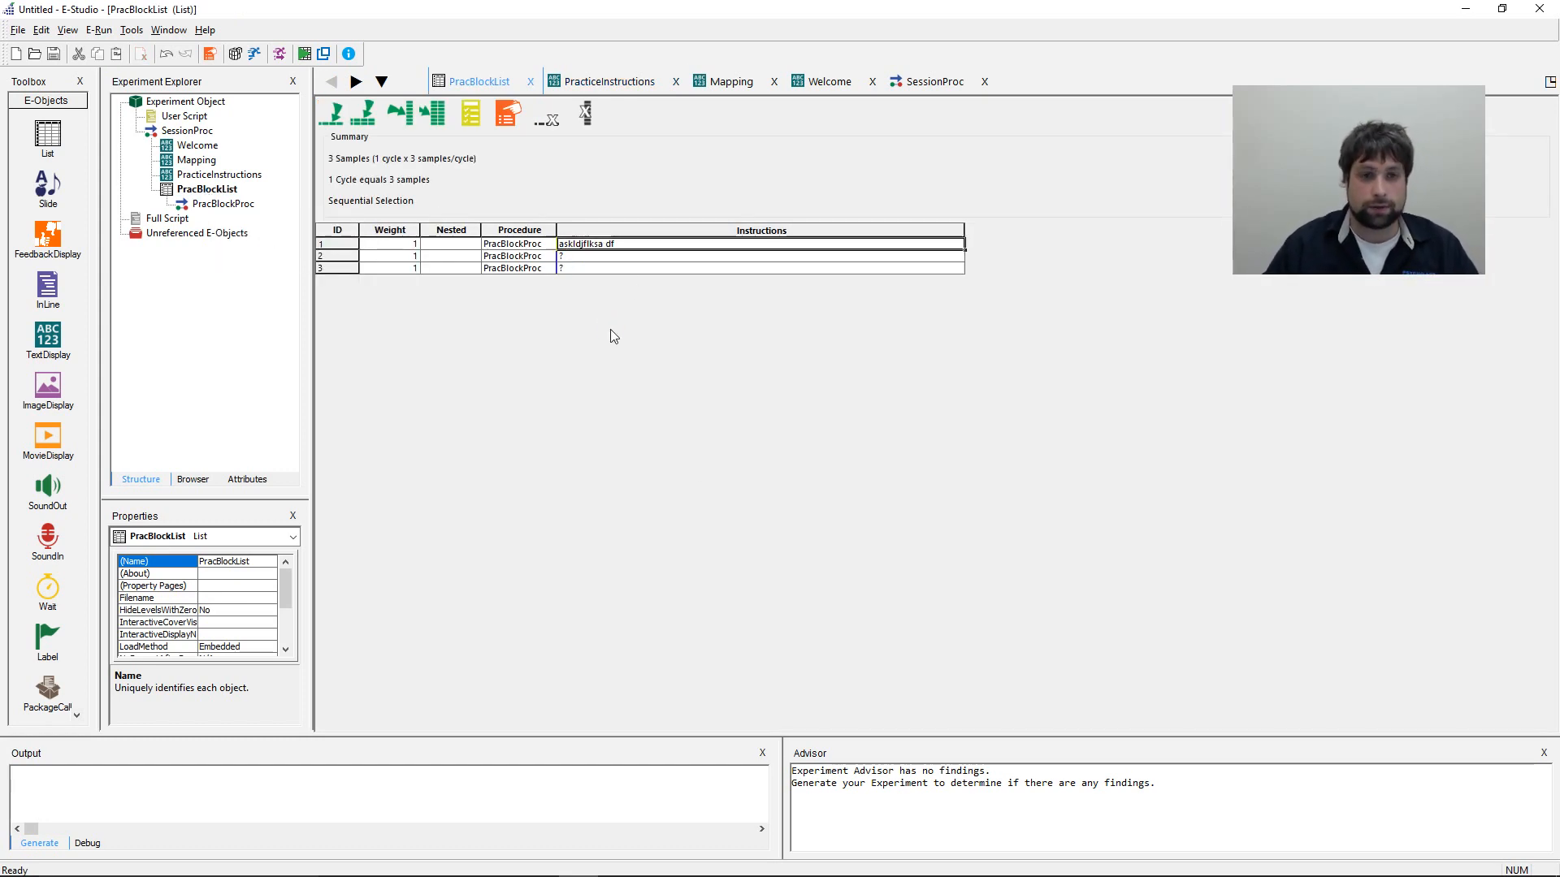
{"action": "key", "text": "Up"}
{"action": "key", "text": "Down"}
{"action": "key", "text": "Down"}
{"action": "key", "text": "Up"}
{"action": "key", "text": "Up"}
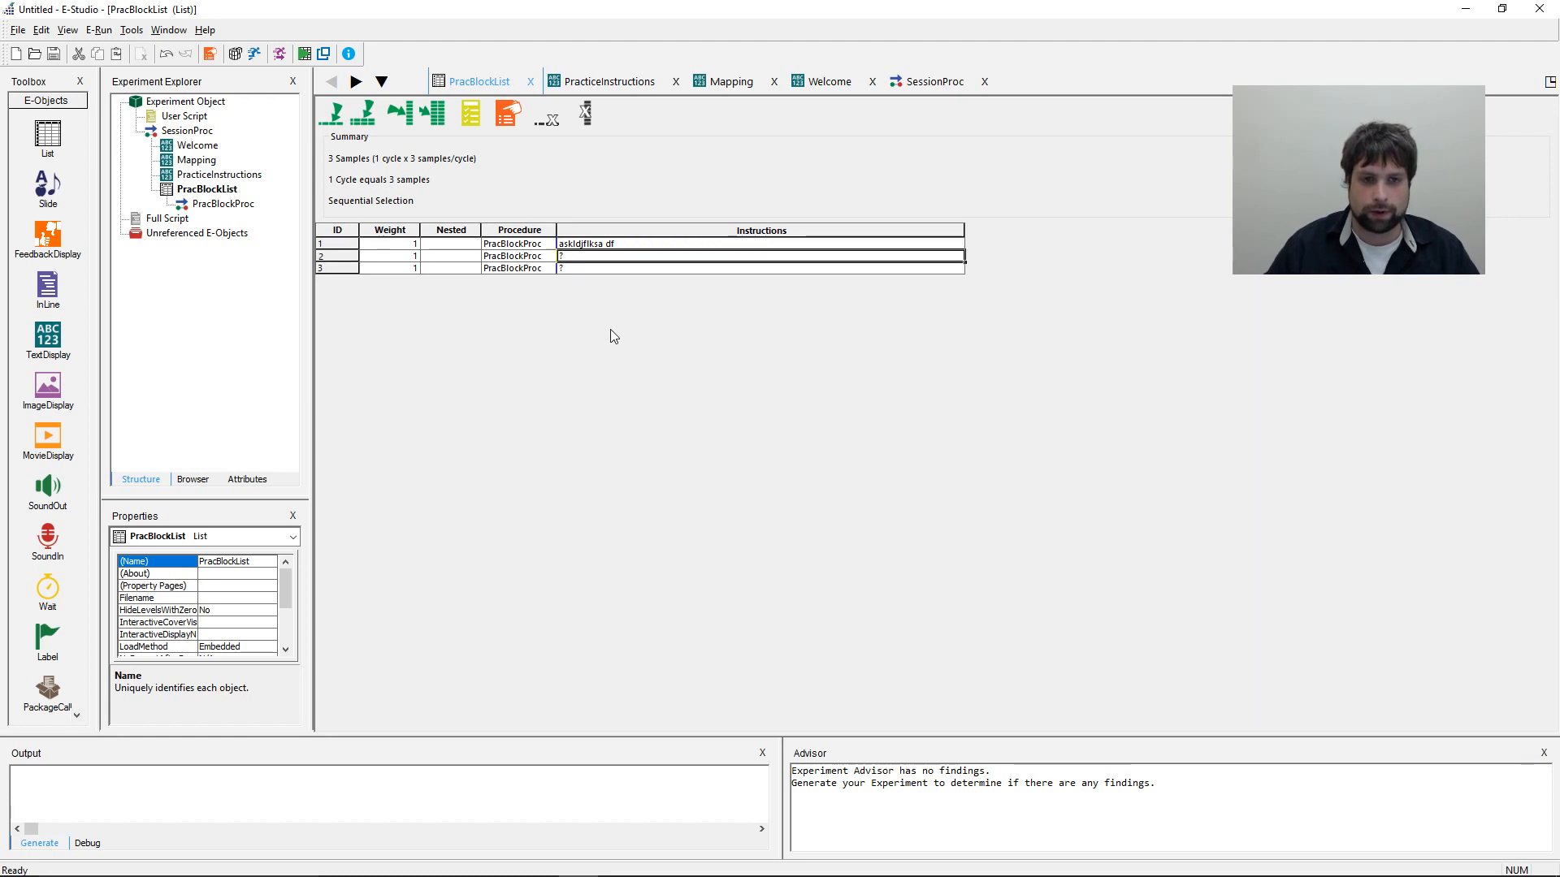
{"action": "left_click", "coordinate": [618, 243]}
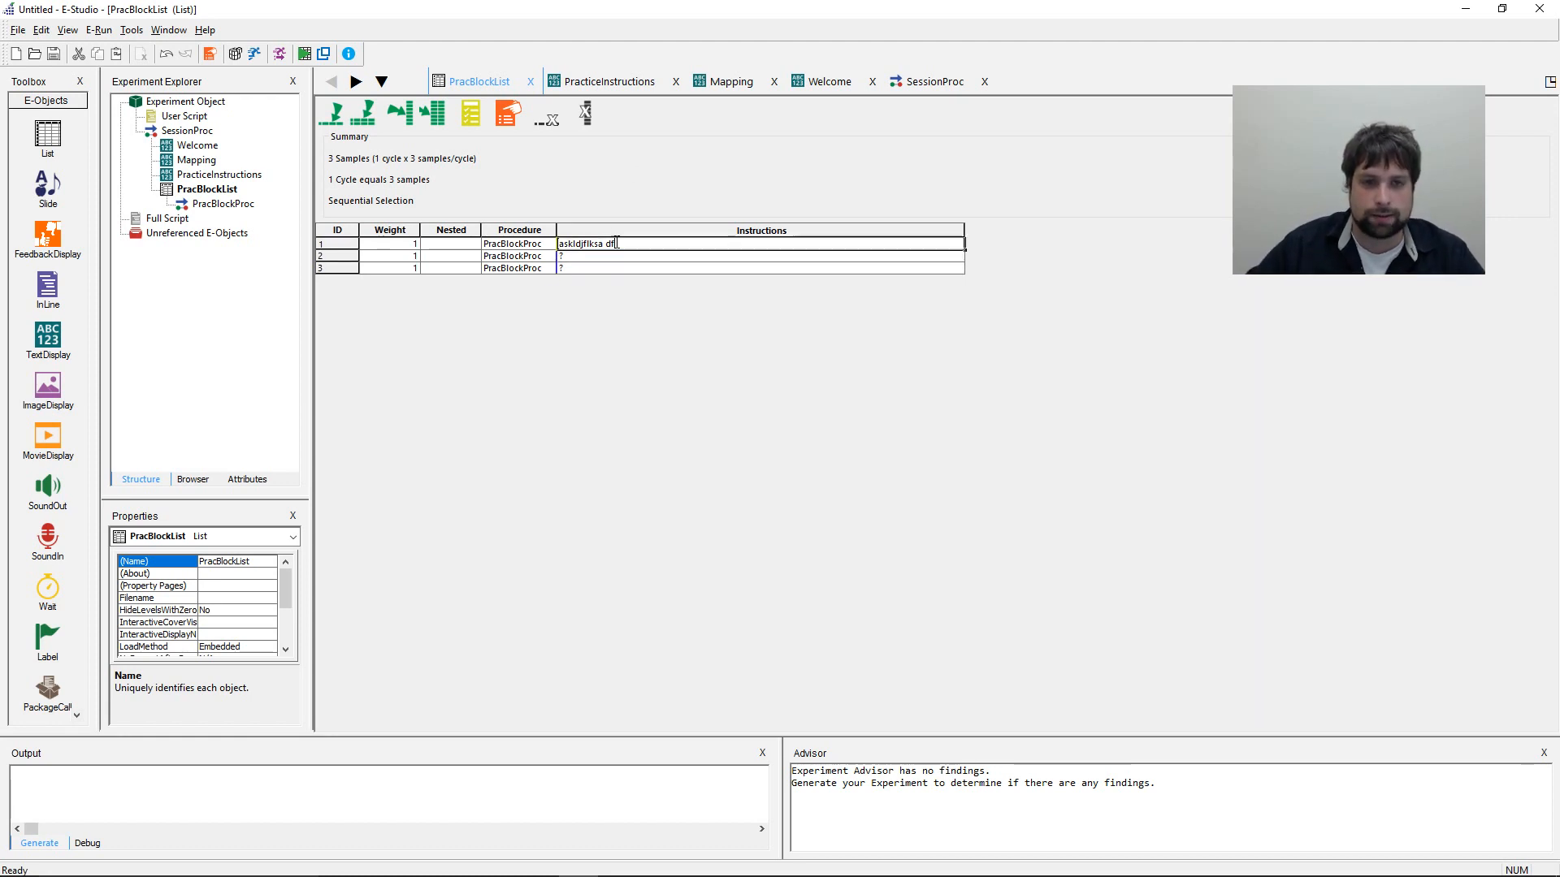
{"action": "left_click_drag", "start_coordinate": [642, 244], "coordinate": [366, 248]}
{"action": "key", "text": "BackSpace"}
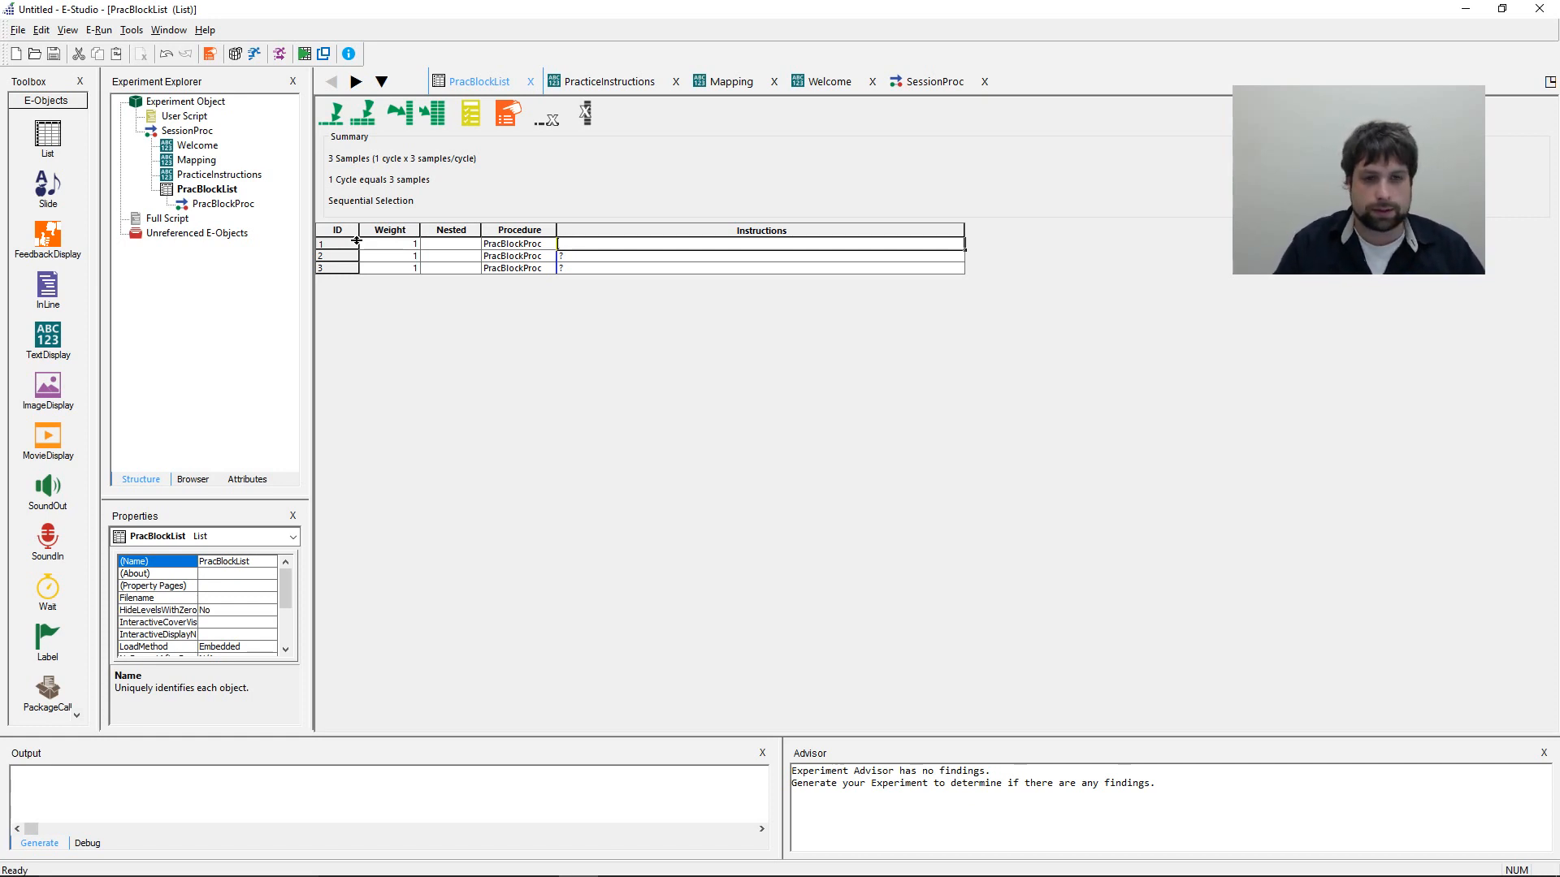
- Begin the first level's Instructions value with "Zero-back condition: \n\n" in PracBlockList
{"action": "type", "text": "Zero"}
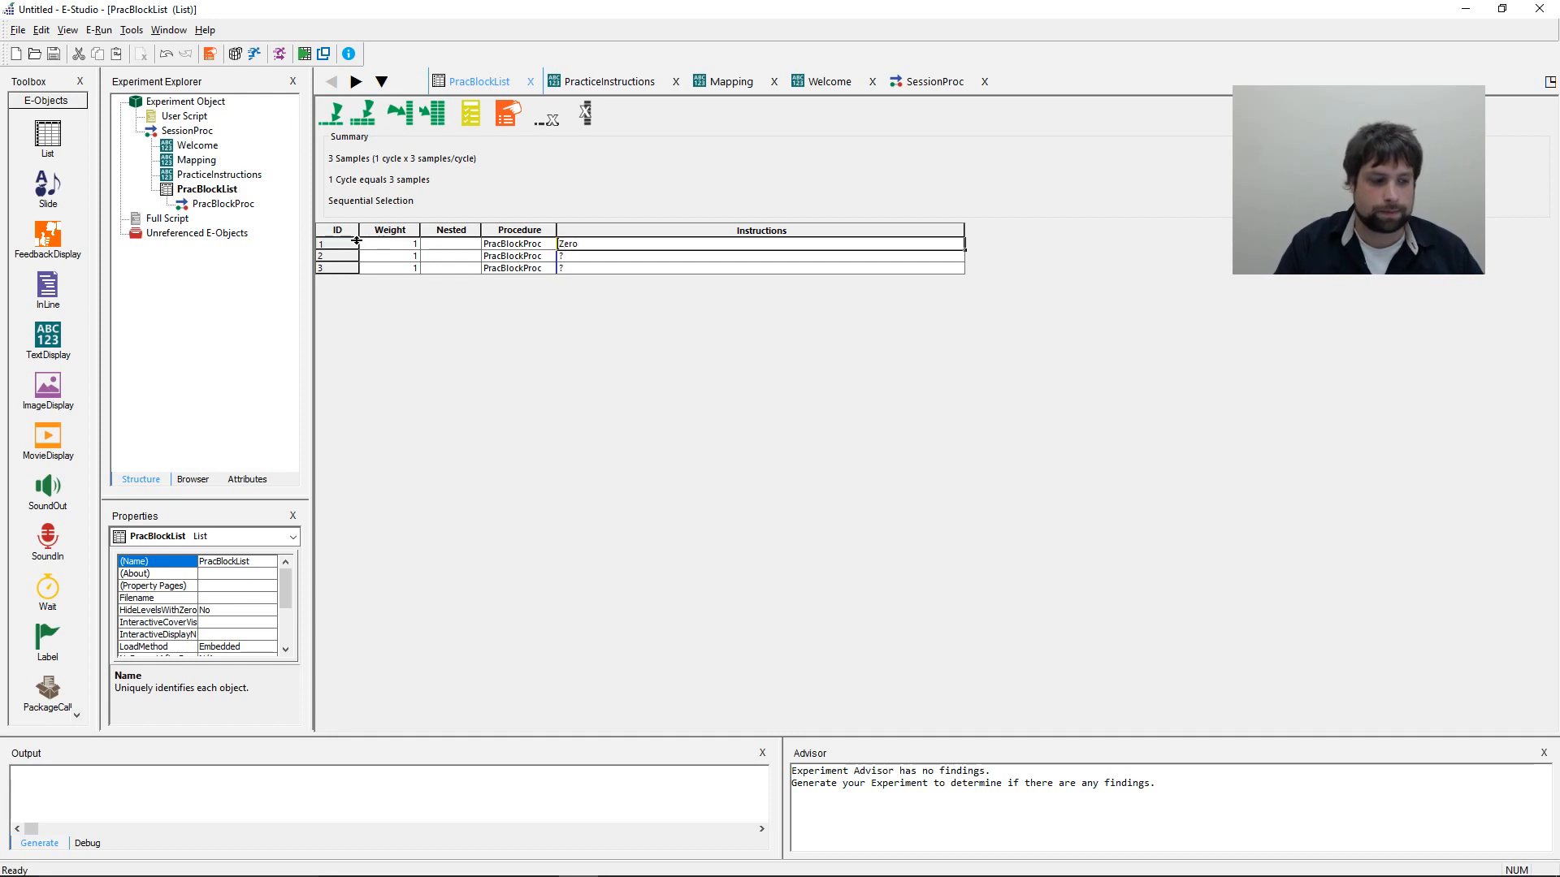
{"action": "type", "text": "-back condition:"}
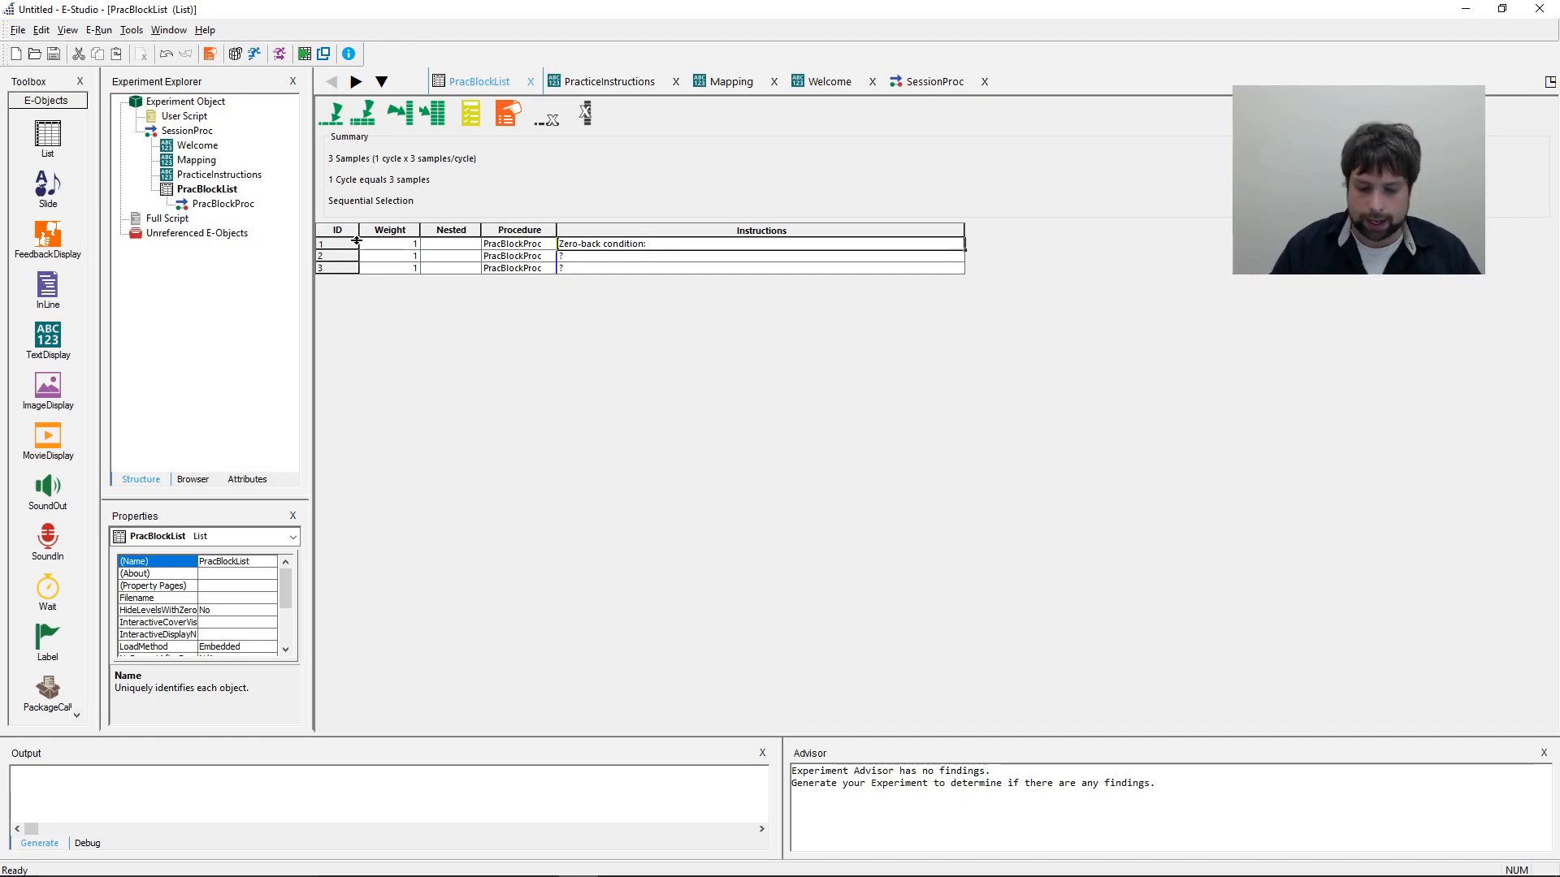
{"action": "type", "text": "\\n \\n"}
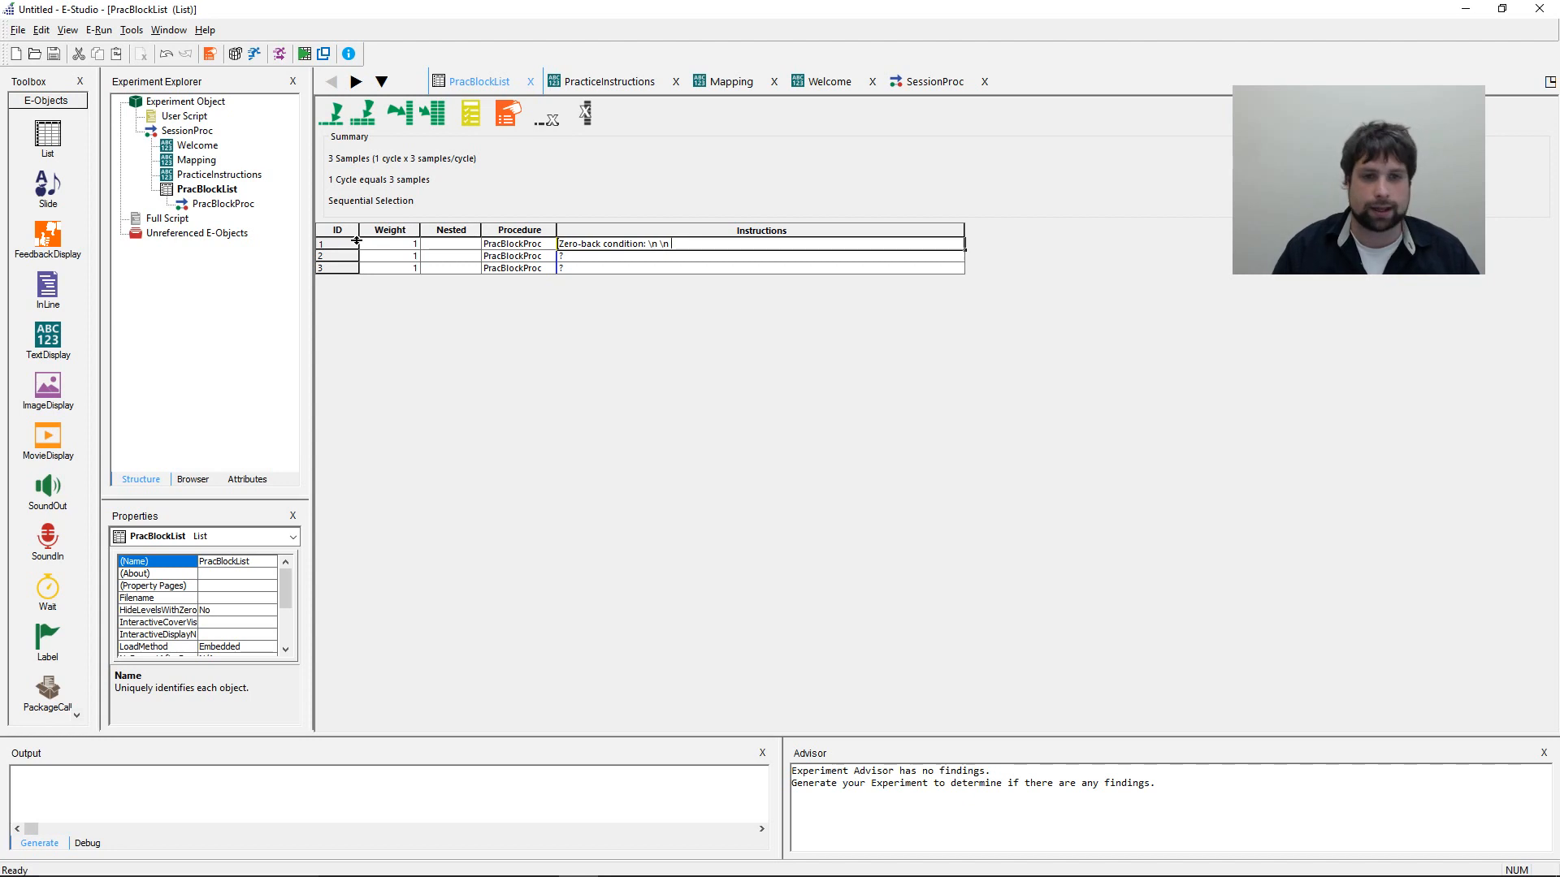
{"action": "key", "text": "BackSpace"}
{"action": "key", "text": "BackSpace"}
{"action": "type", "text": "\\"}
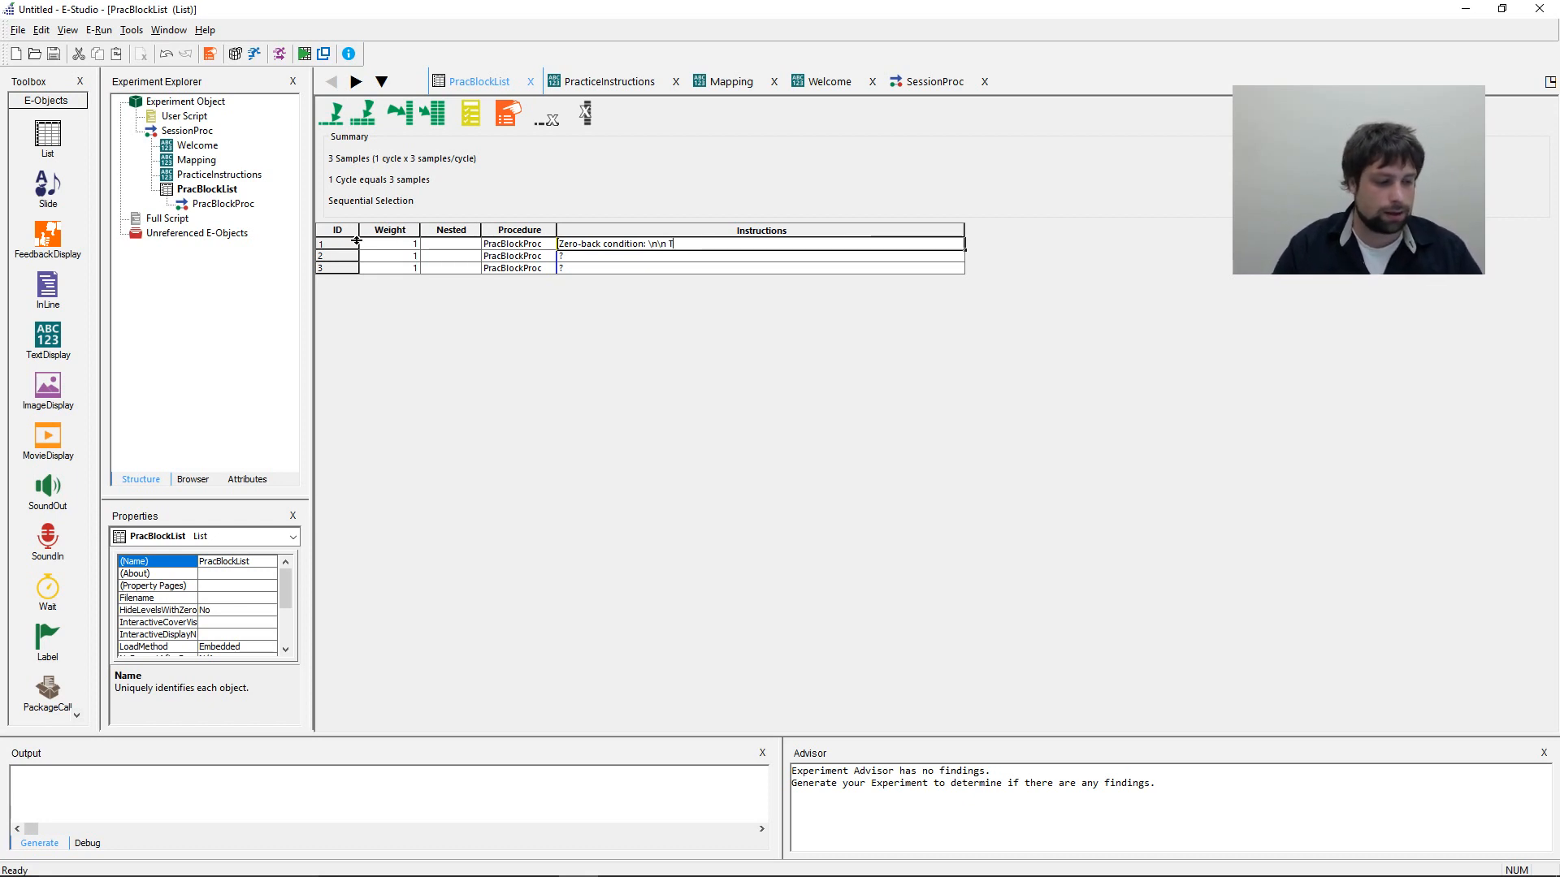
- Append "The letter 'Z' is the target and all other letters are non-targets." to the first level's Instructions value
{"action": "type", "text": "he "}
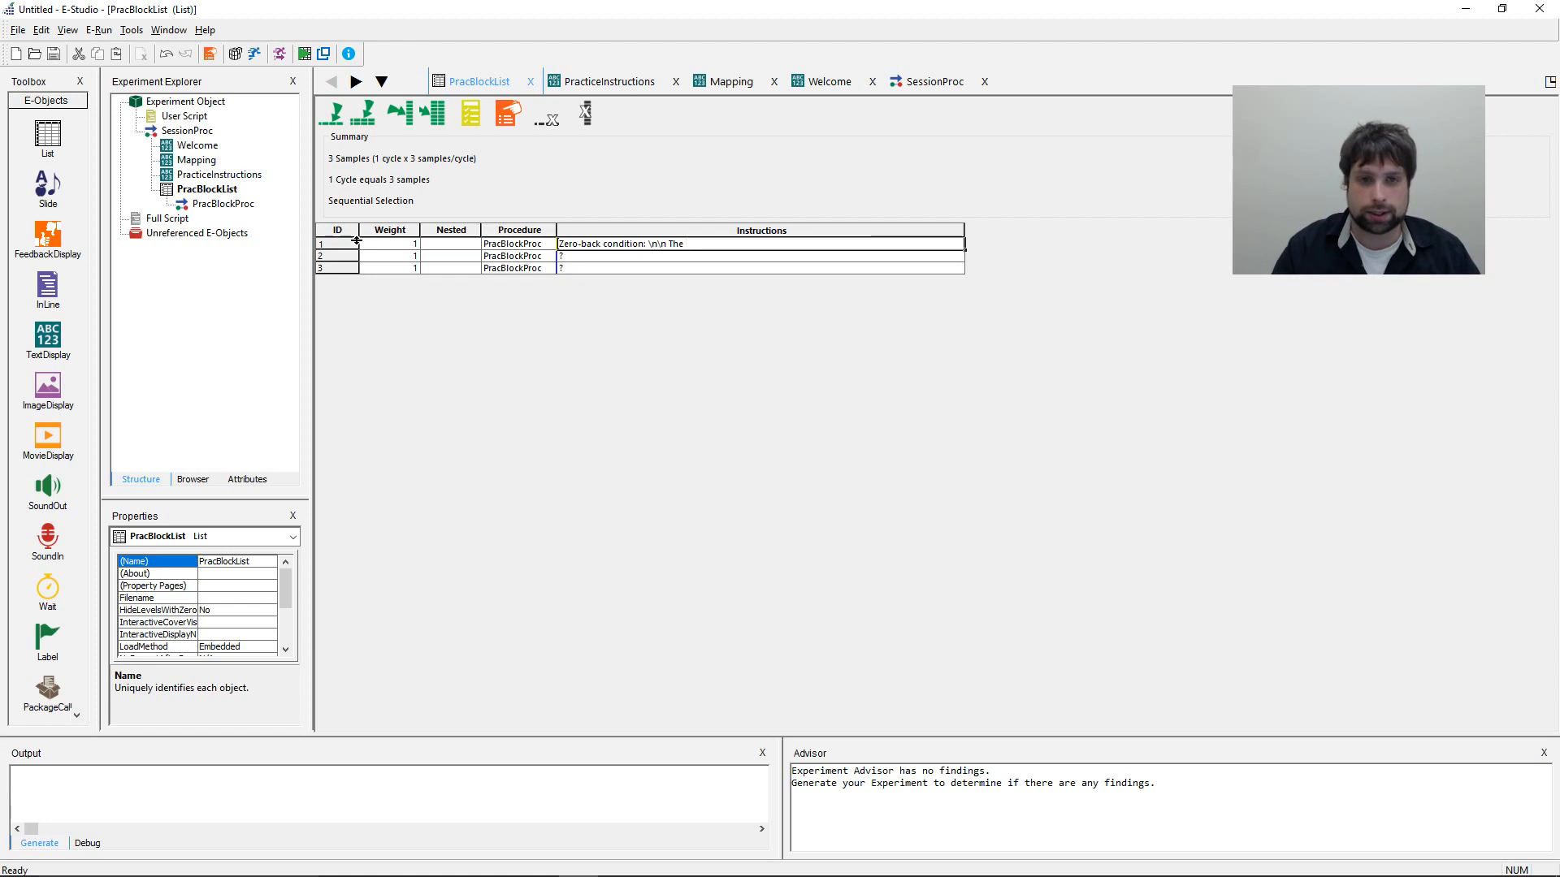
{"action": "type", "text": "letter "}
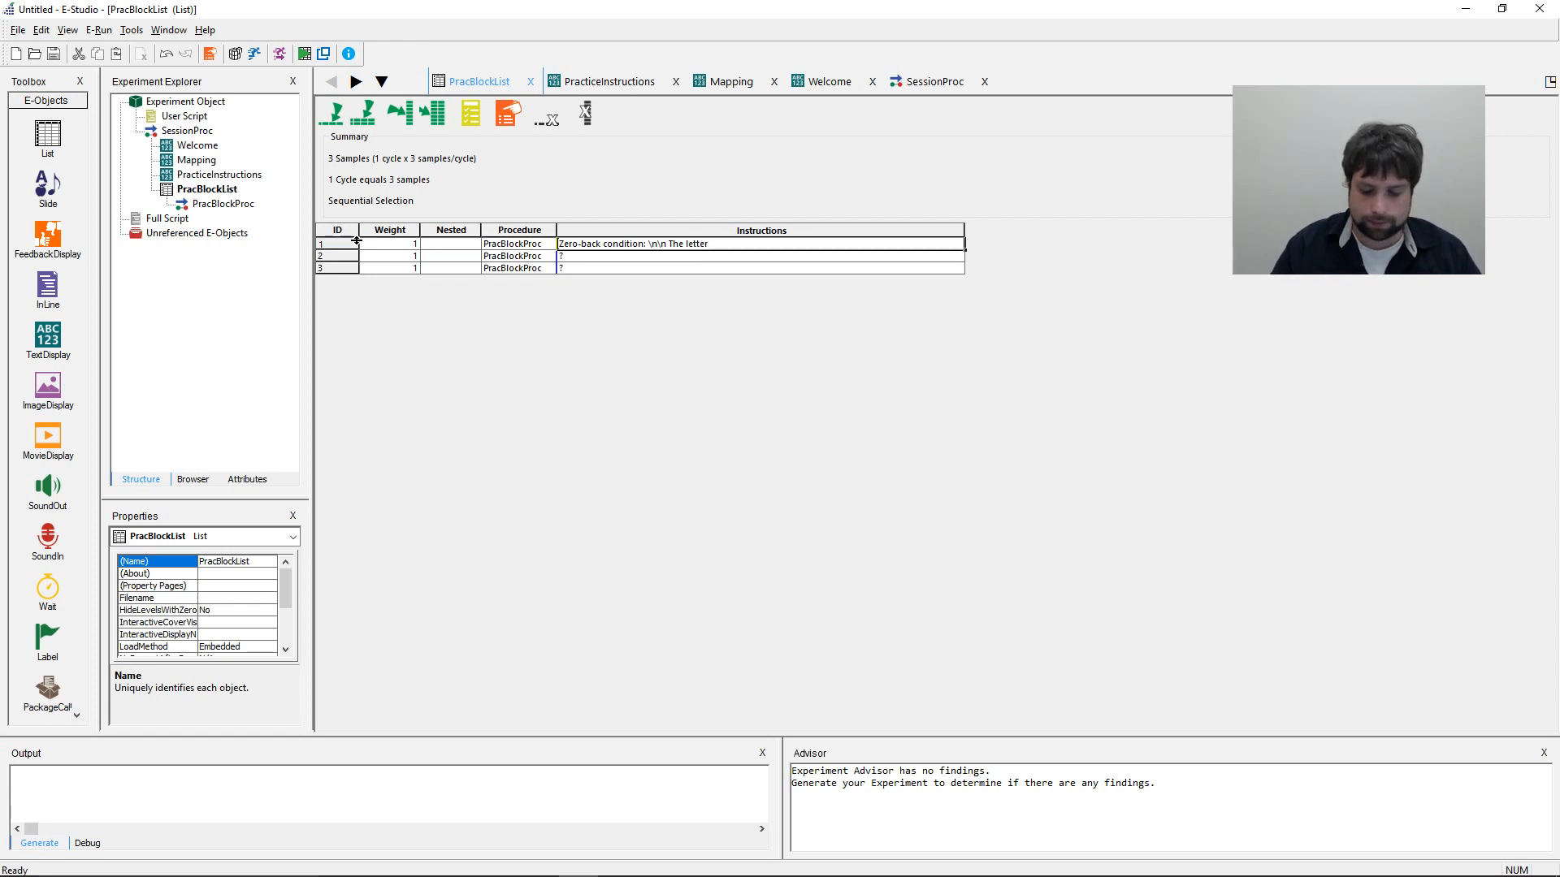
{"action": "type", "text": "'Z' i"}
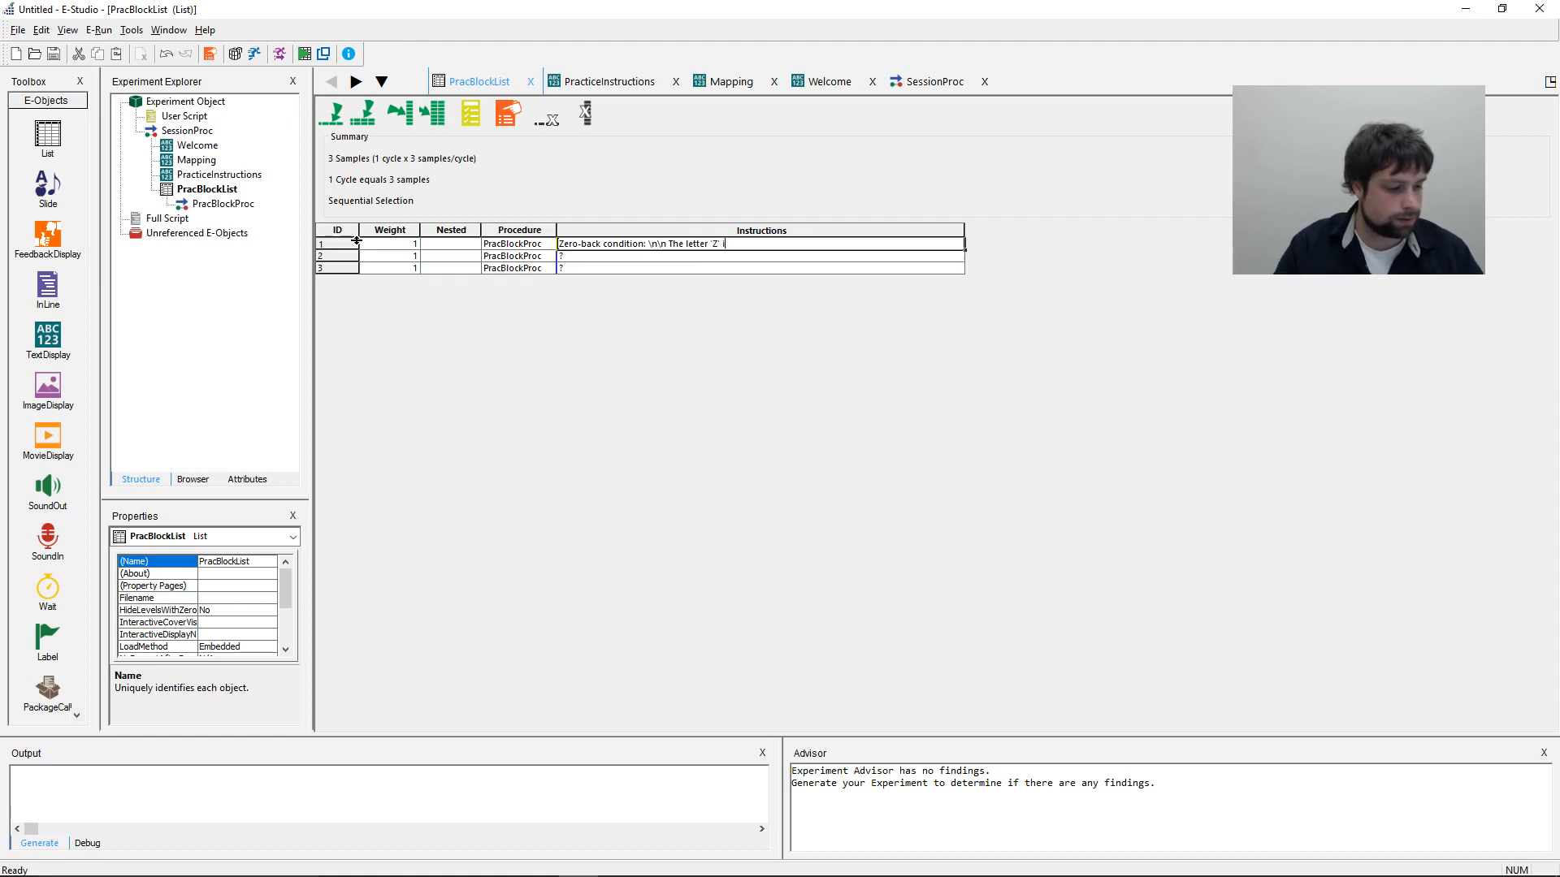
{"action": "type", "text": "s the target and all otherl etters"}
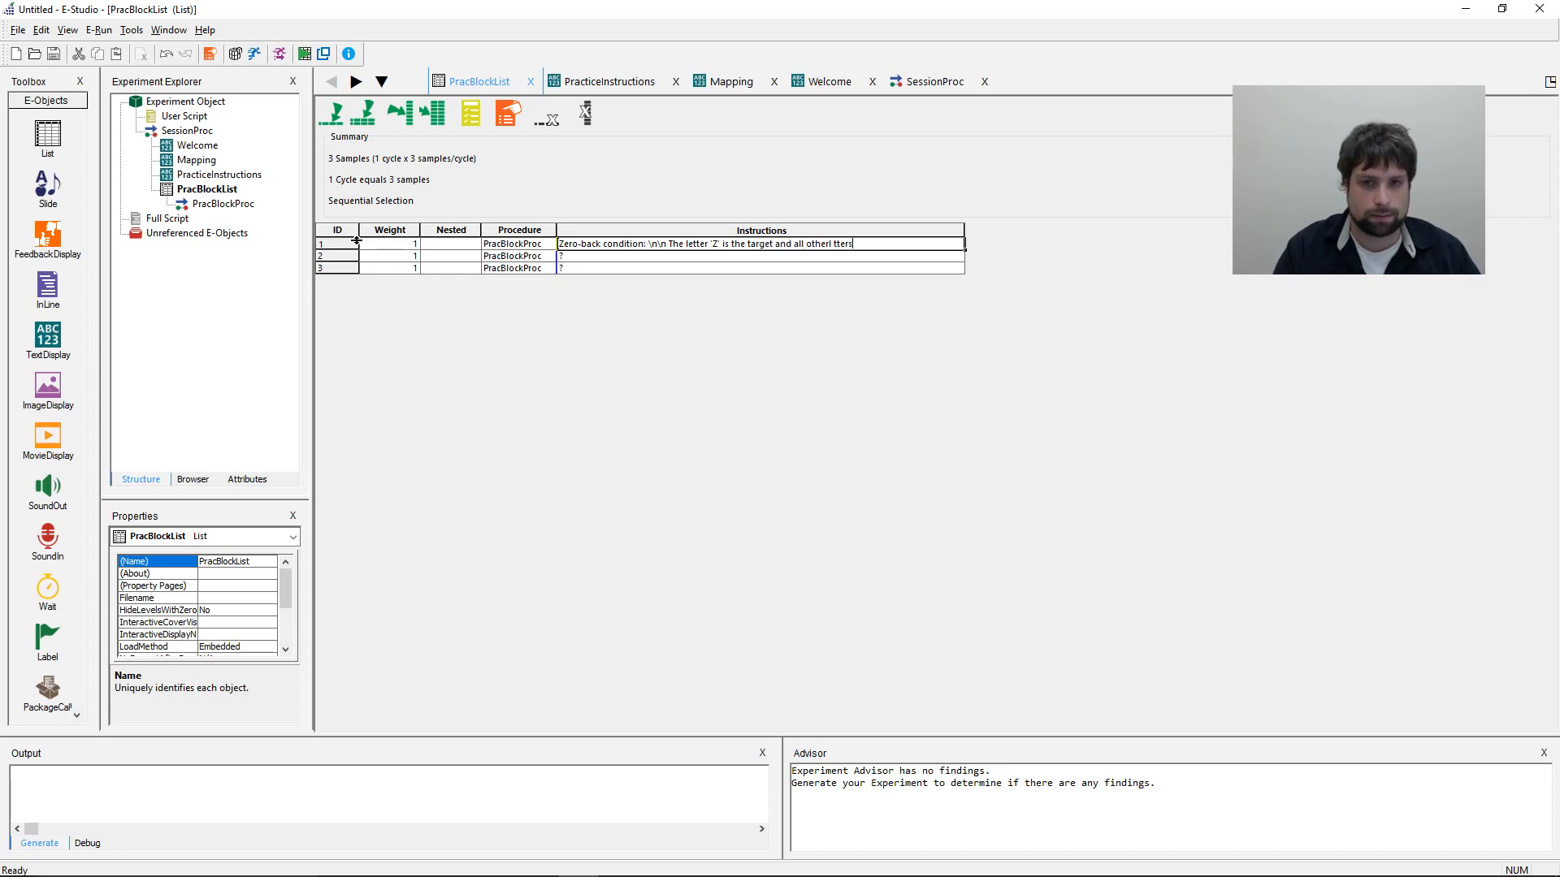
{"action": "key", "text": "BackSpace"}
{"action": "key", "text": "BackSpace"}
{"action": "key", "text": "BackSpace"}
{"action": "key", "text": "BackSpace"}
{"action": "type", "text": "letters "}
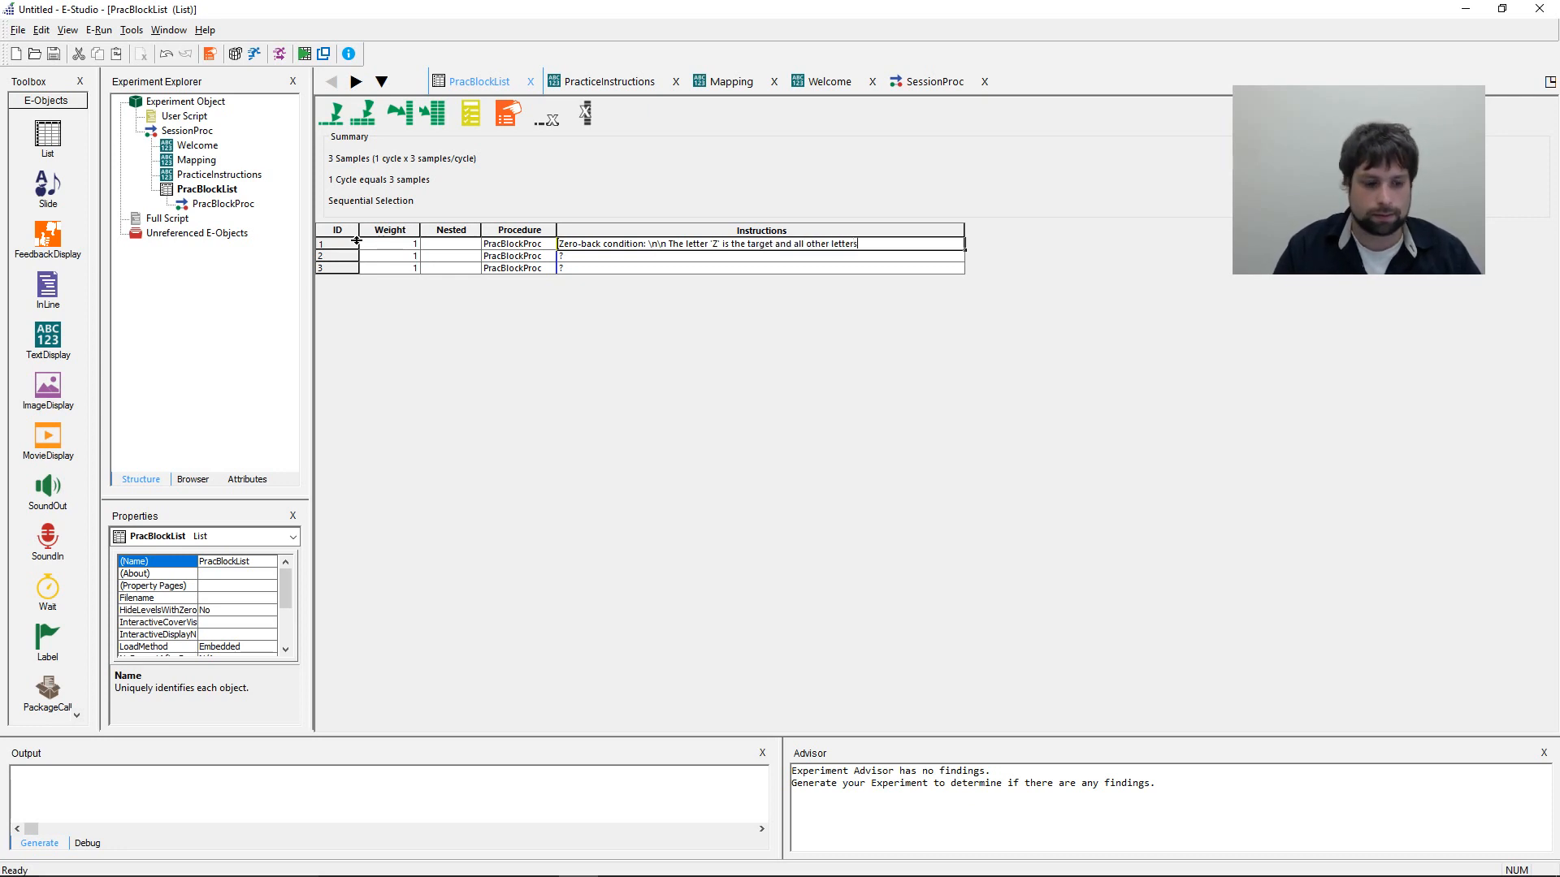
{"action": "type", "text": "are non-targets."}
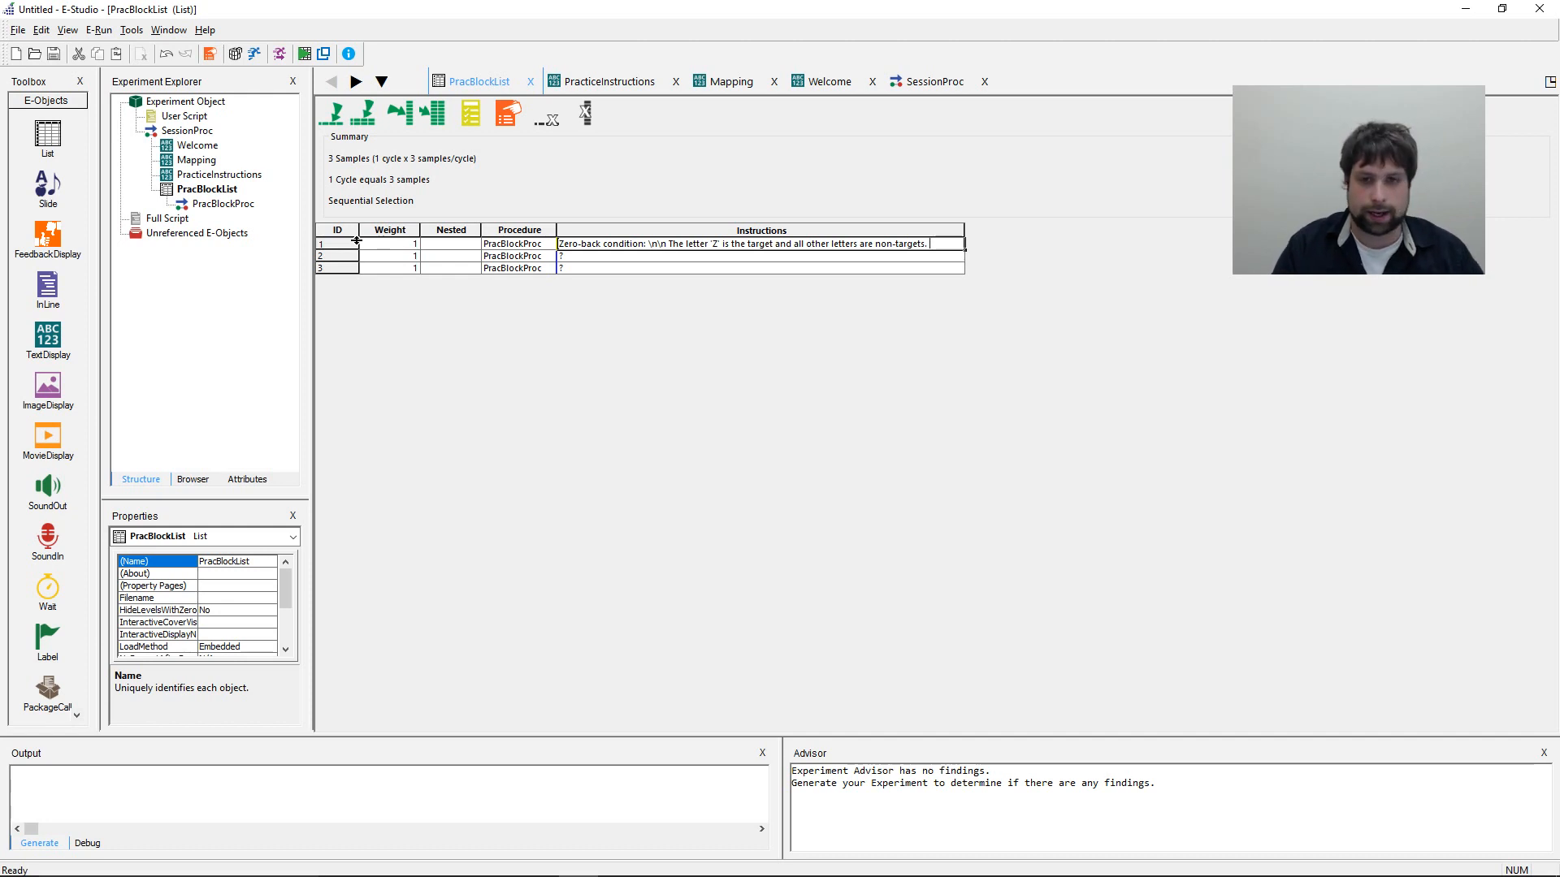
- Append the response mapping "\n\n1 = Target \n\n 2= Non-Target" to the first level's Instructions value
{"action": "type", "text": "\\n\\n1 ="}
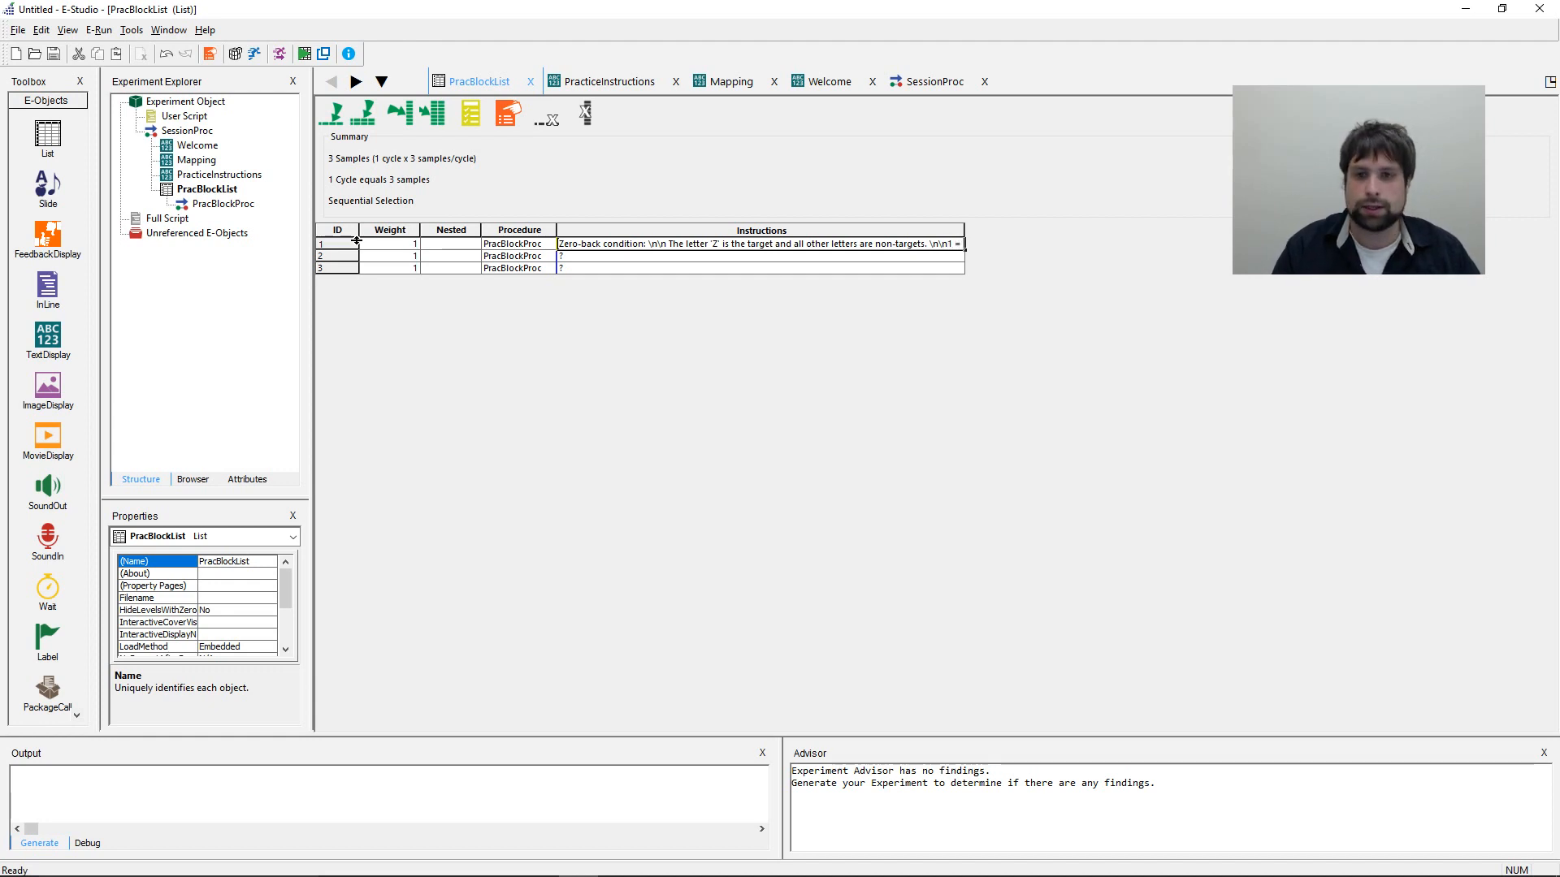
{"action": "type", "text": " Target"}
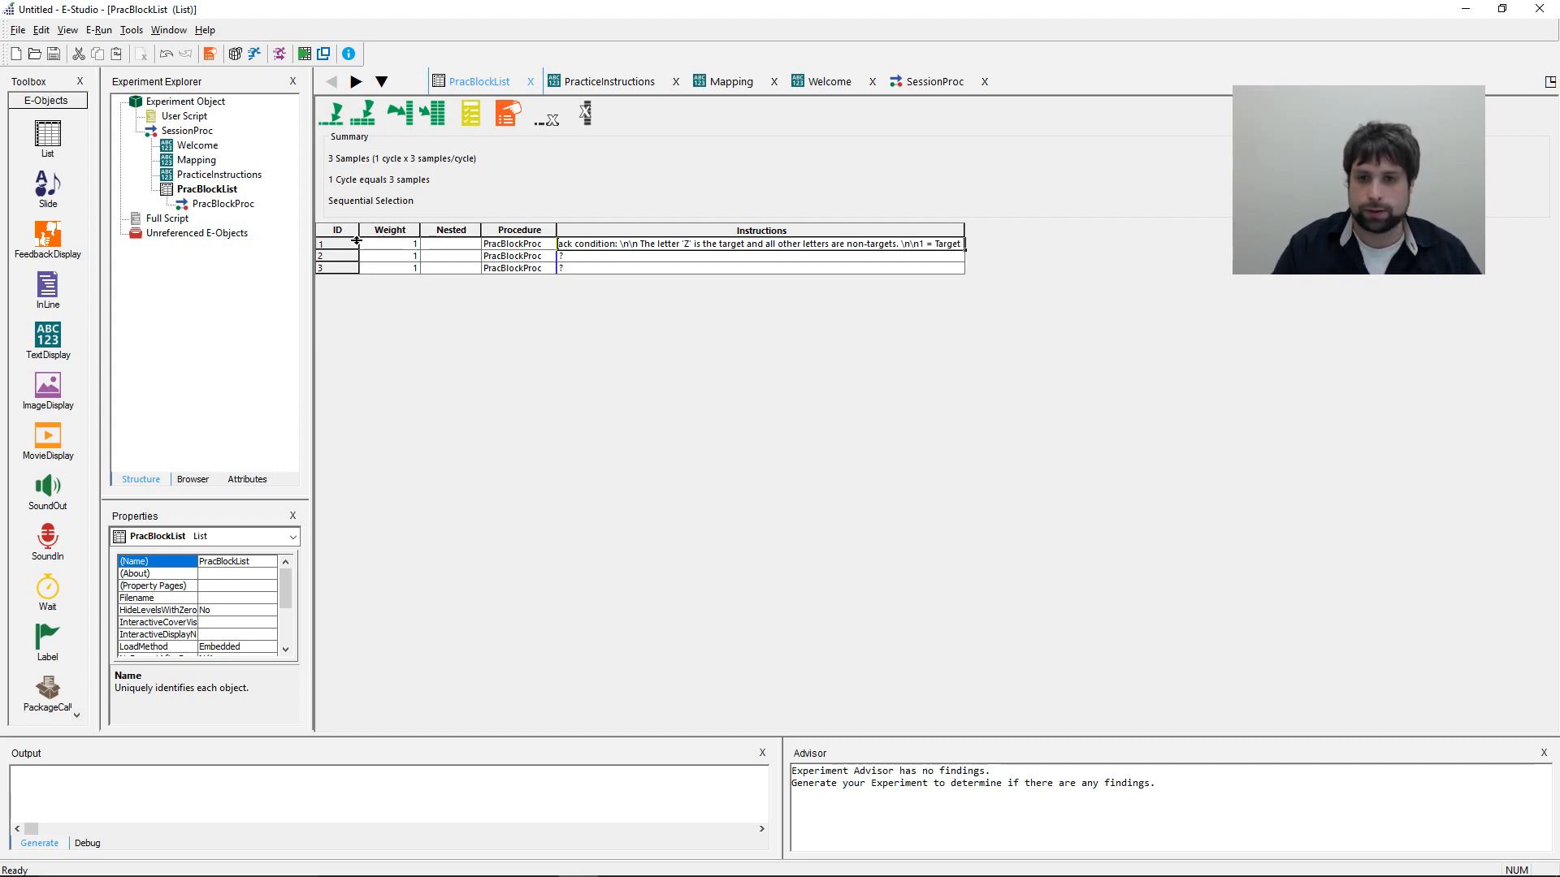
{"action": "type", "text": "\\n\\n 2="}
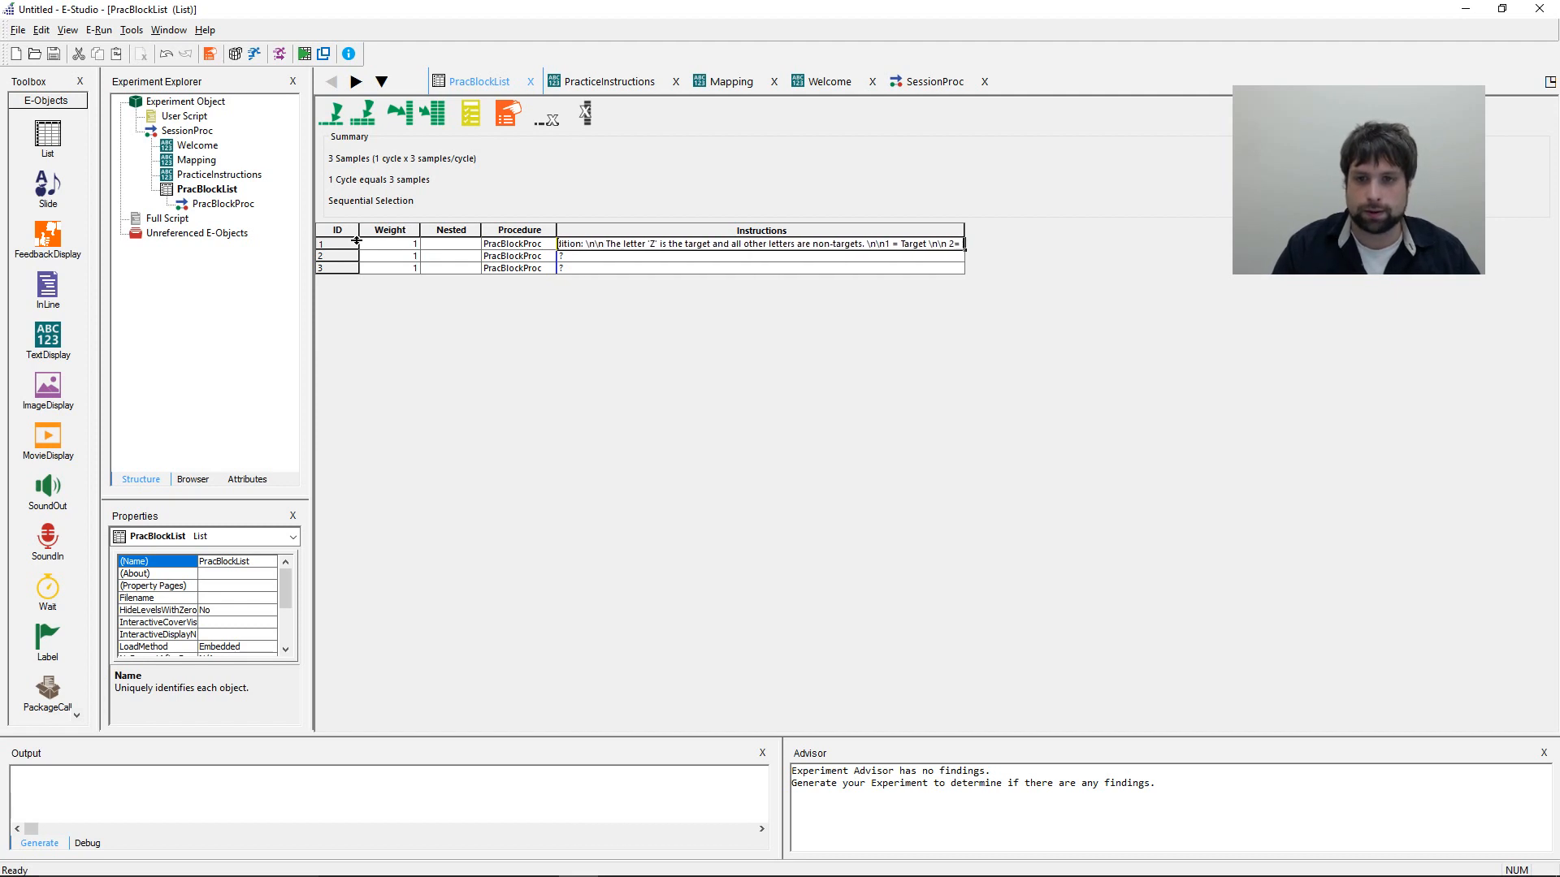
{"action": "type", "text": " non-target"}
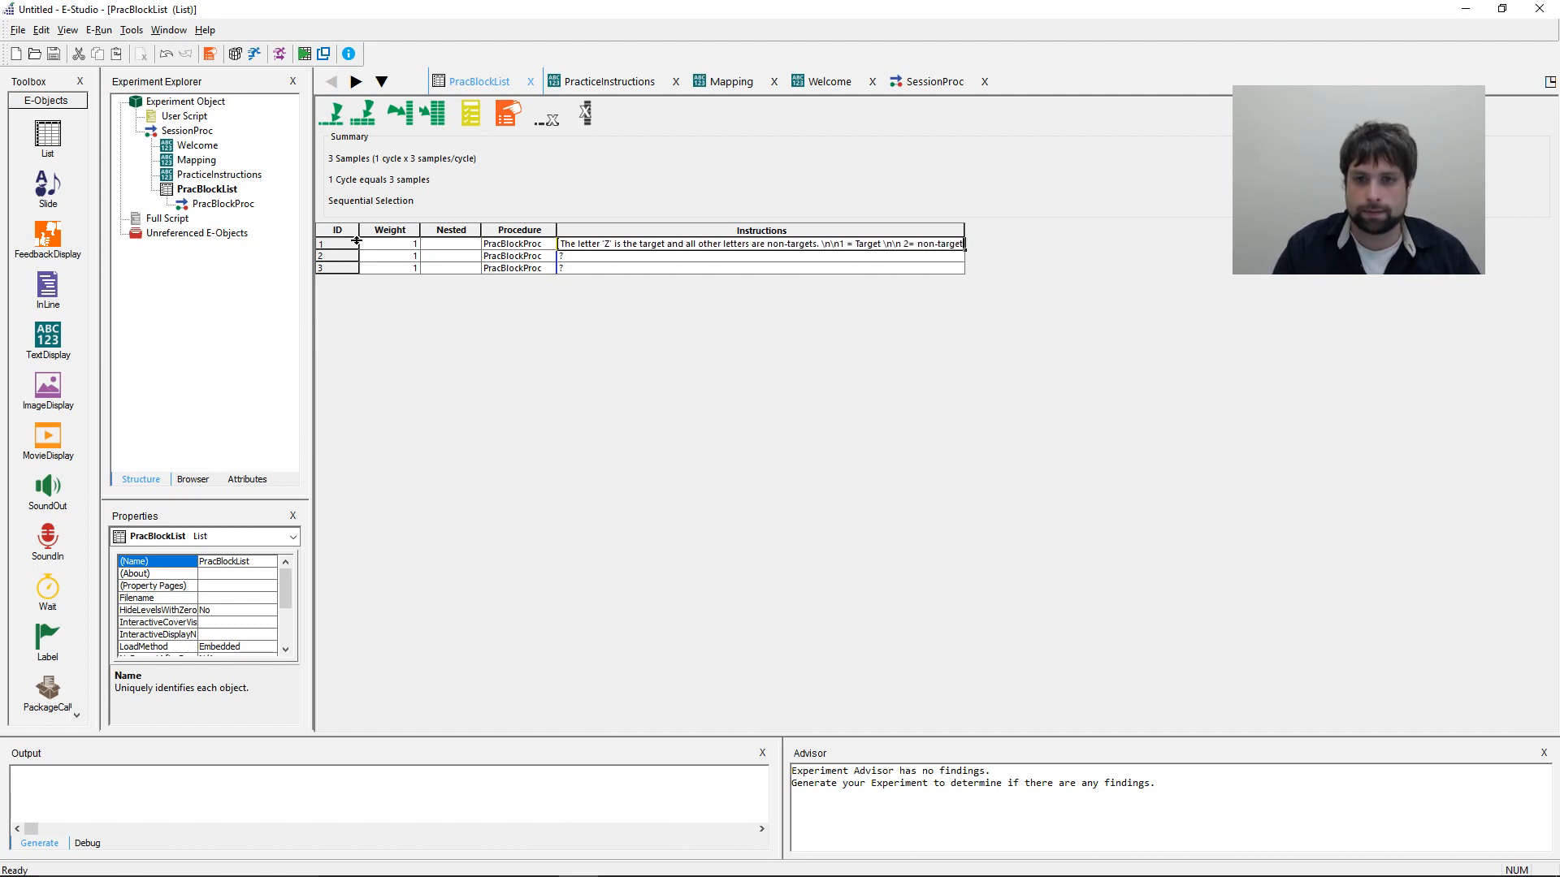
{"action": "key", "text": "BackSpace"}
{"action": "key", "text": "BackSpace"}
{"action": "key", "text": "BackSpace"}
{"action": "key", "text": "BackSpace"}
{"action": "key", "text": "BackSpace"}
{"action": "key", "text": "BackSpace"}
{"action": "key", "text": "BackSpace"}
{"action": "key", "text": "BackSpace"}
{"action": "key", "text": "BackSpace"}
{"action": "key", "text": "BackSpace"}
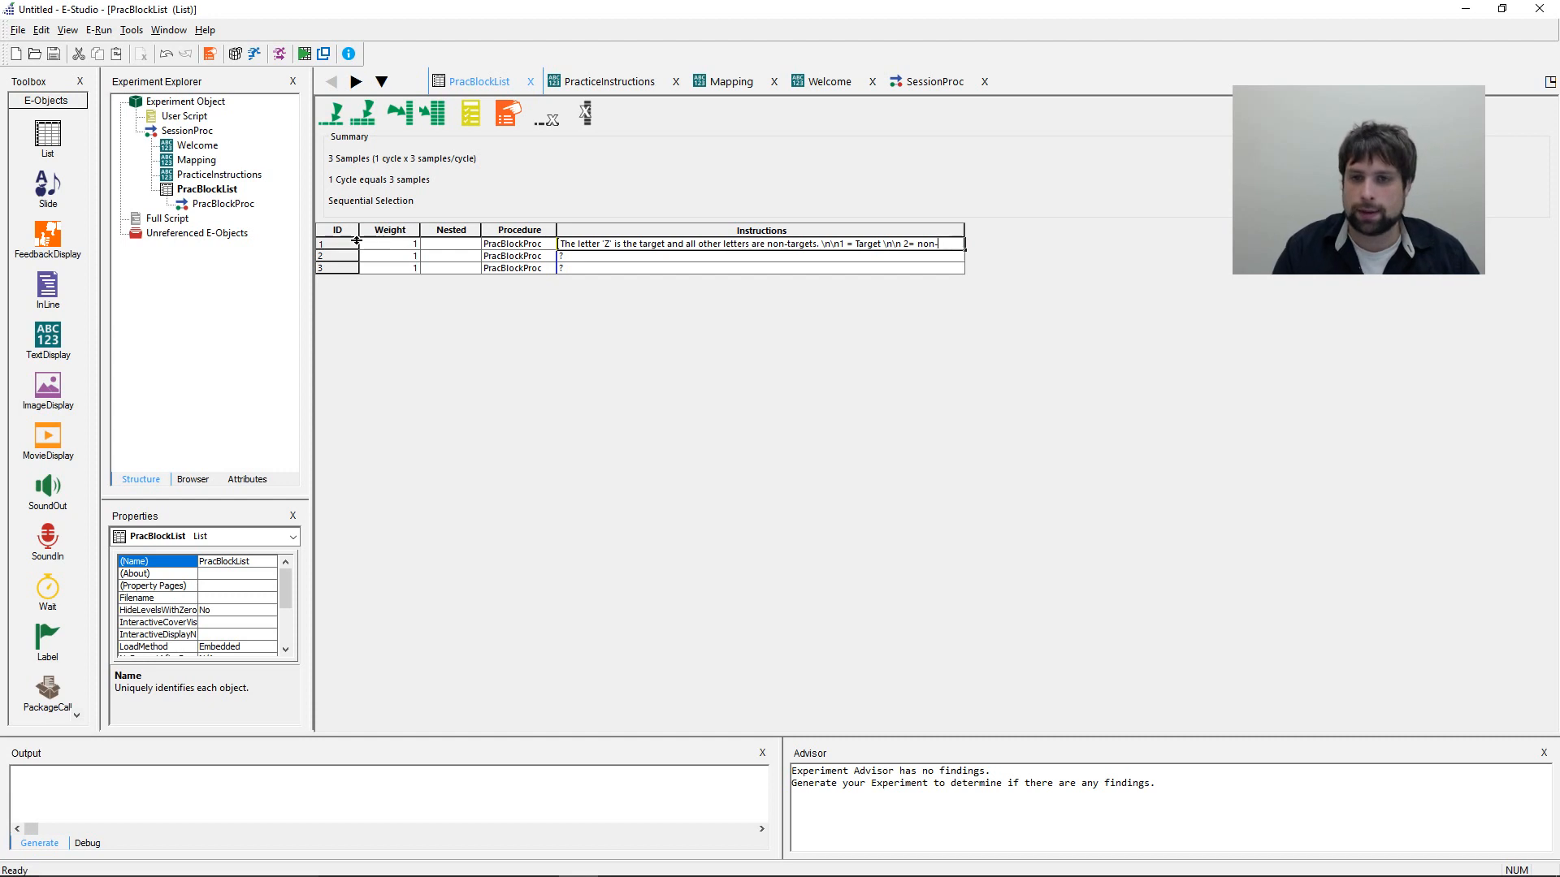
{"action": "type", "text": "Non"}
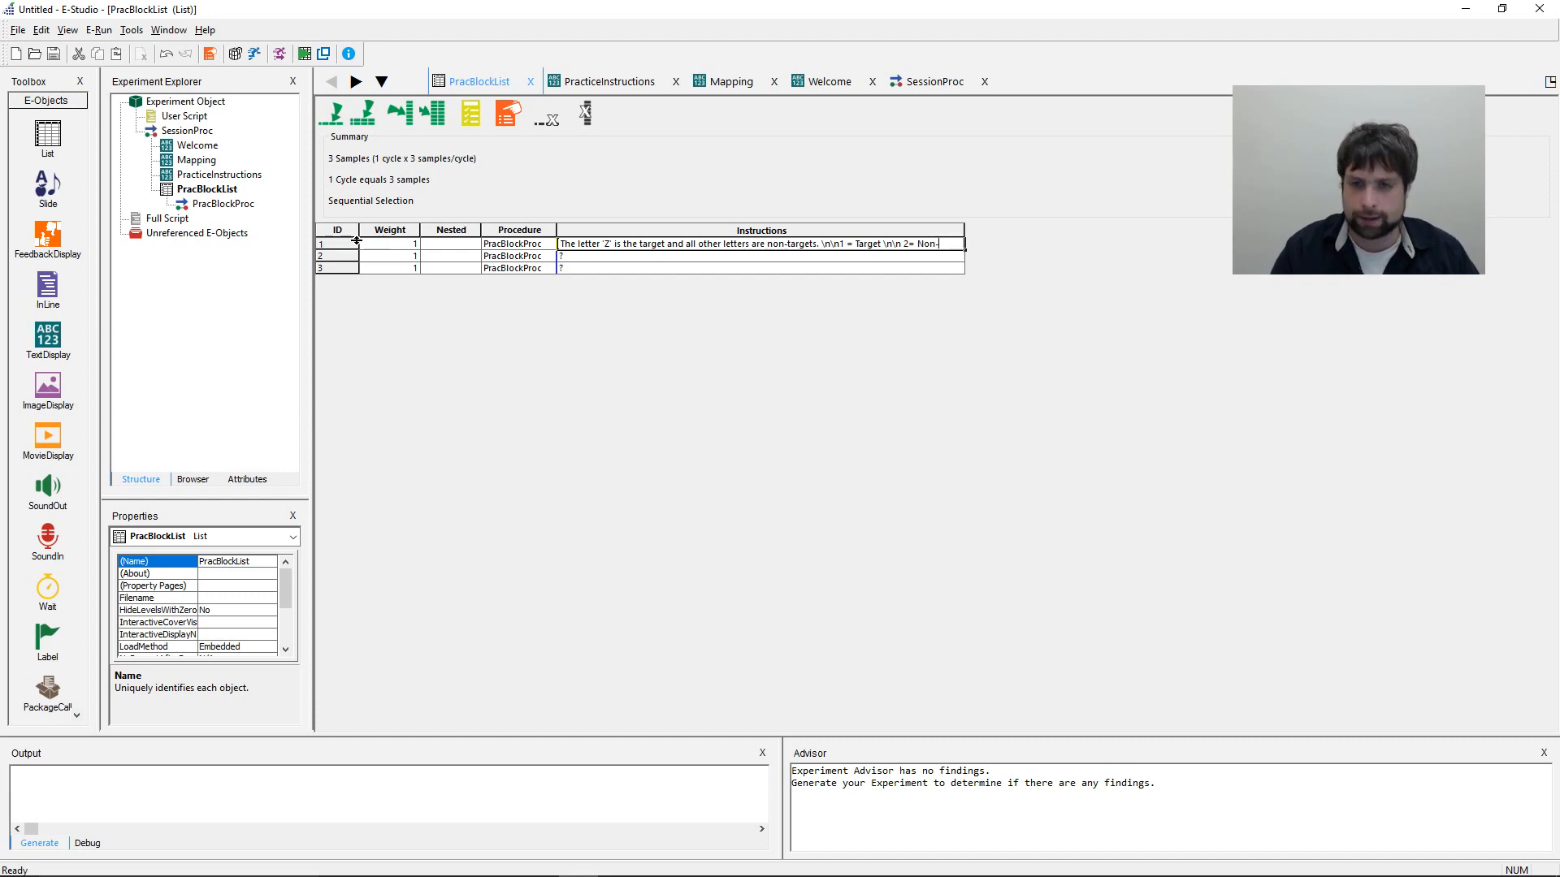
{"action": "type", "text": "-Target"}
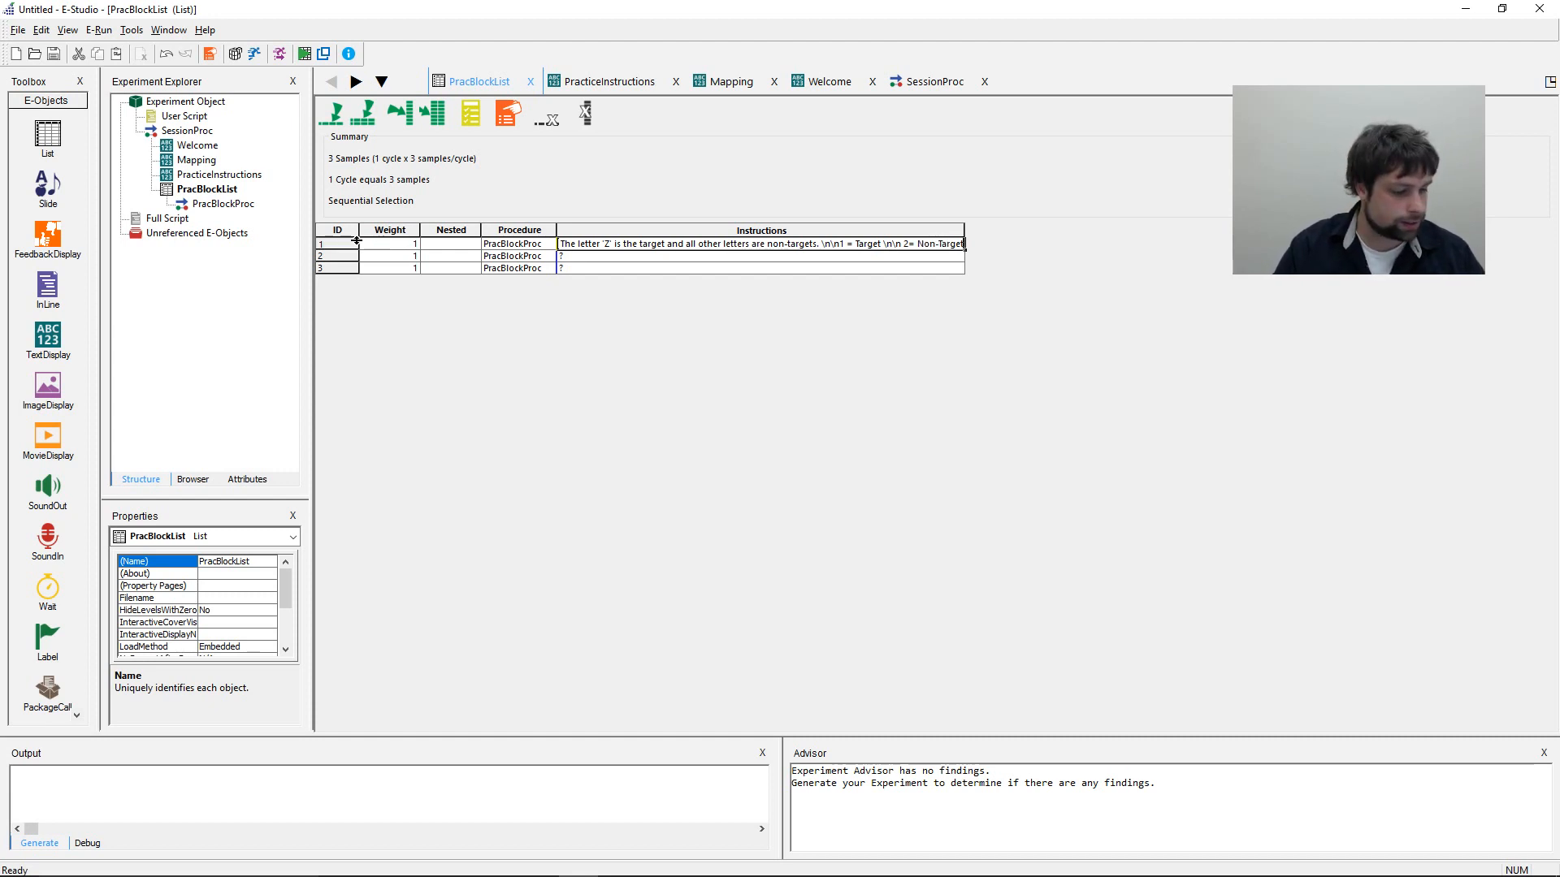
- Finish the first level's Instructions value with "\n\n Press any key to continue." and widen the Instructions column to fit the full text
{"action": "type", "text": "\\n\\n"}
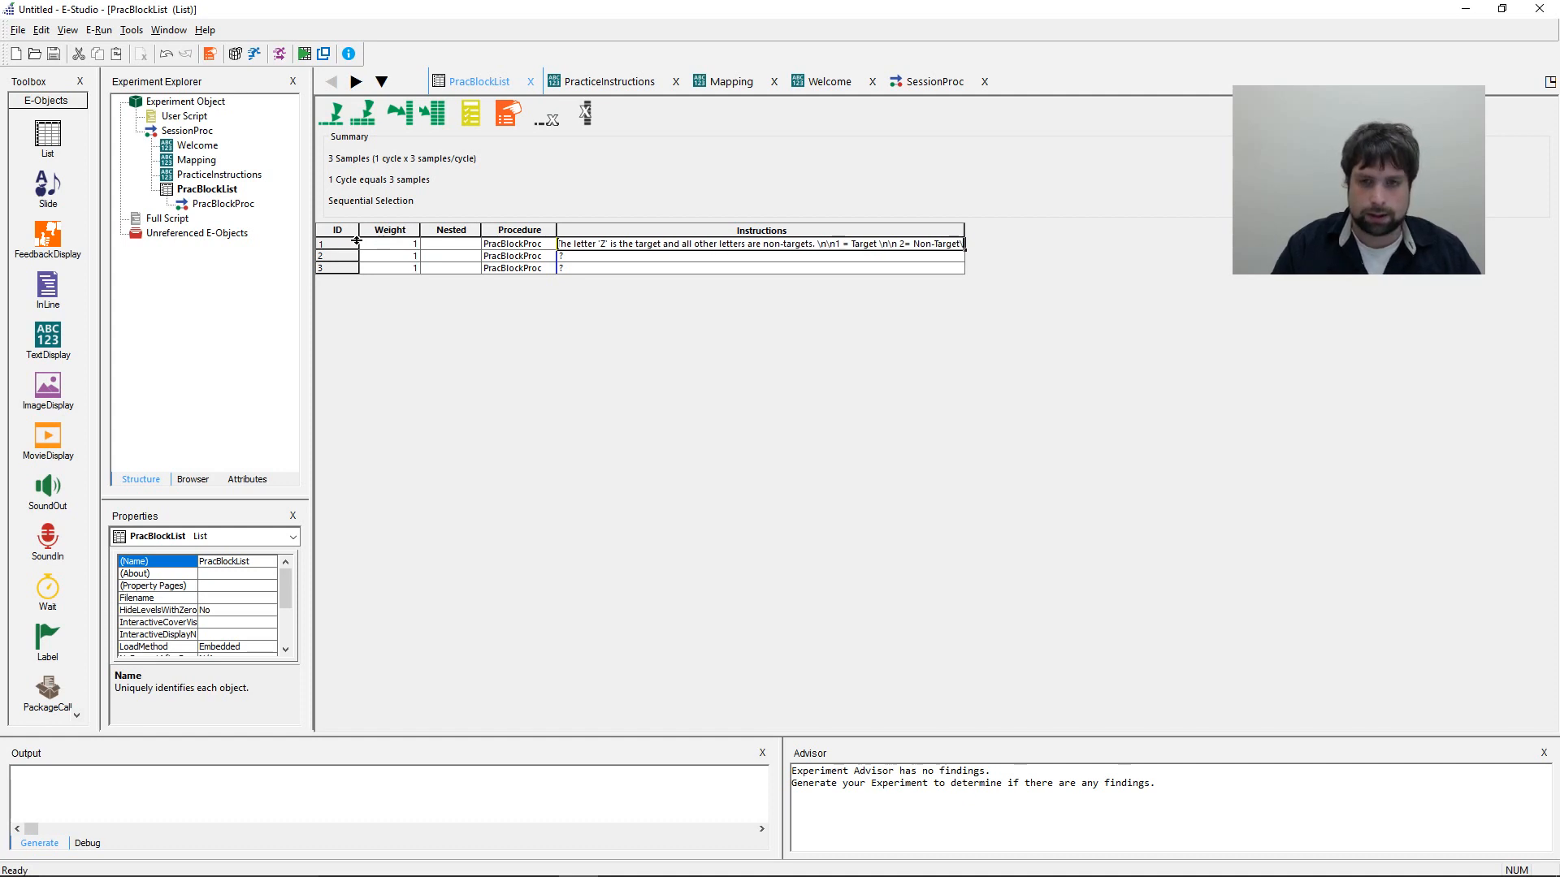
{"action": "type", "text": " Press any"}
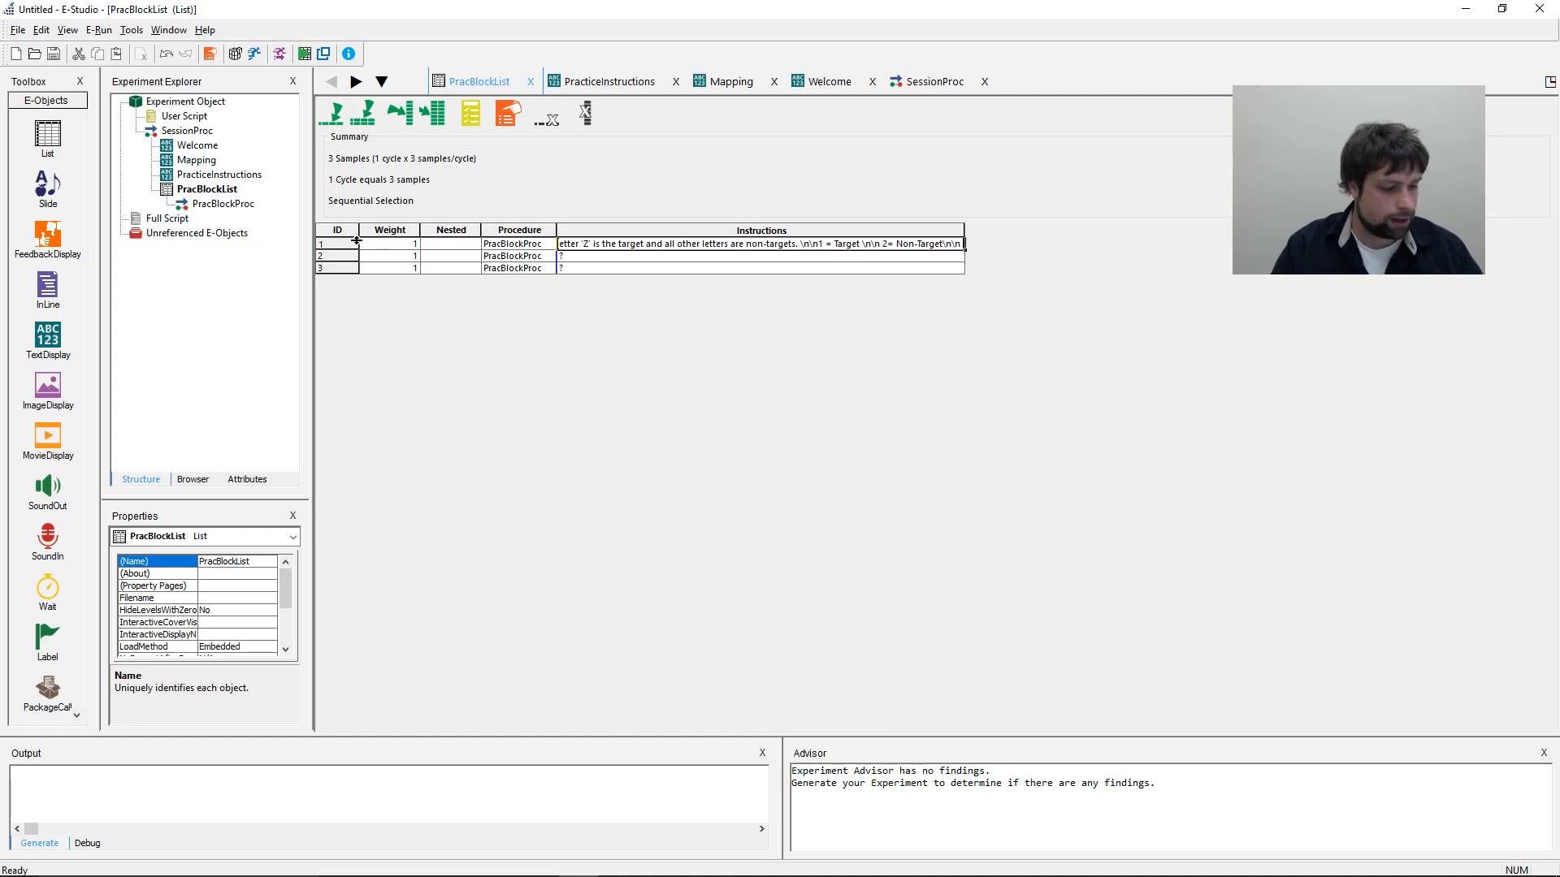
{"action": "type", "text": " key to con"}
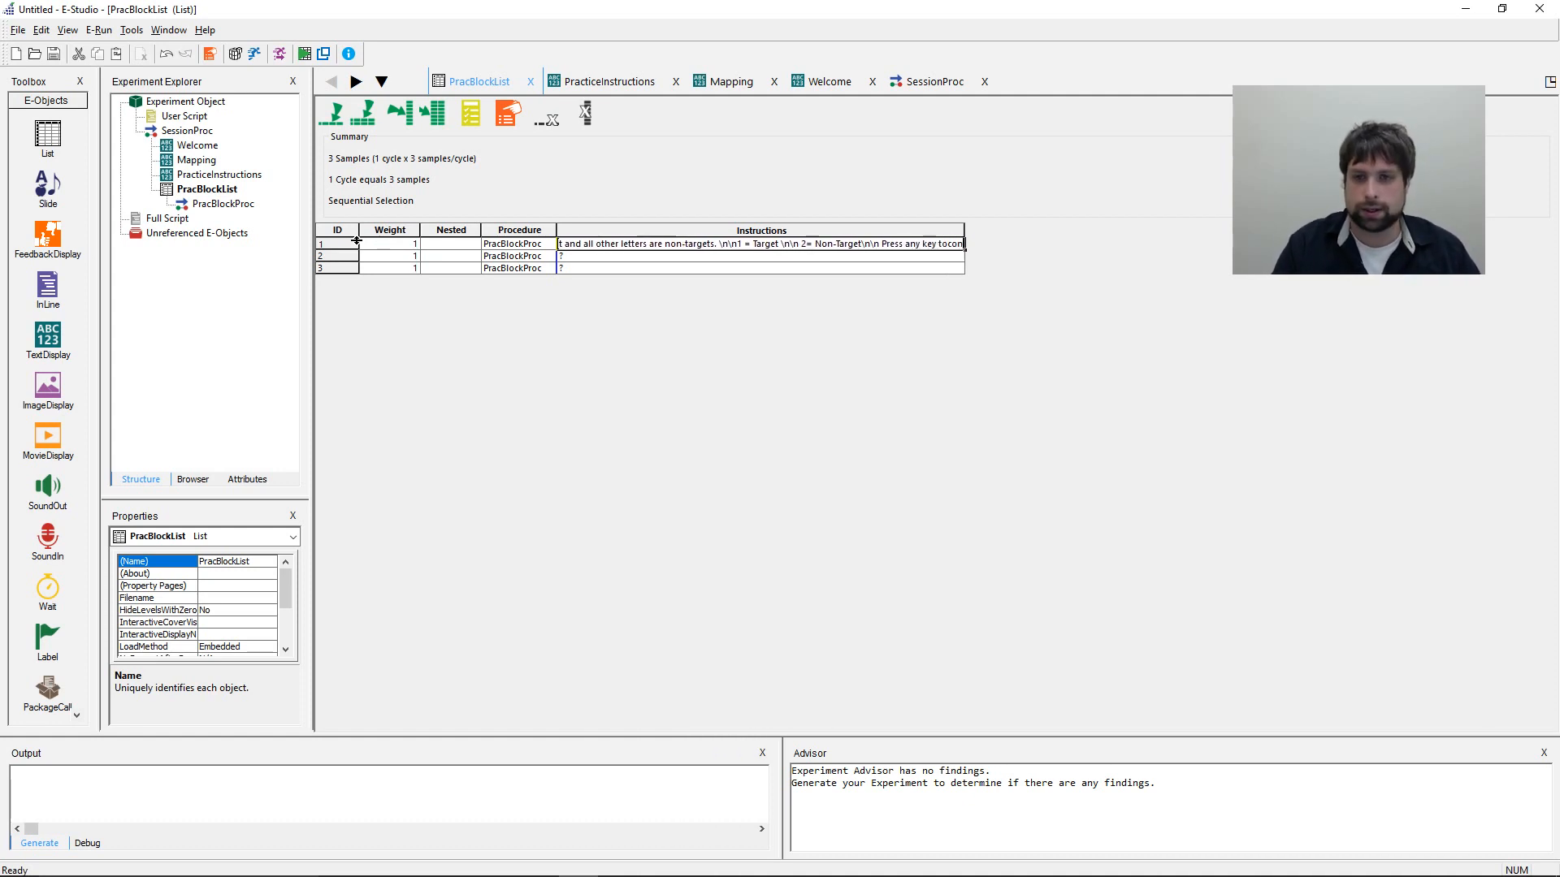
{"action": "type", "text": "tinue."}
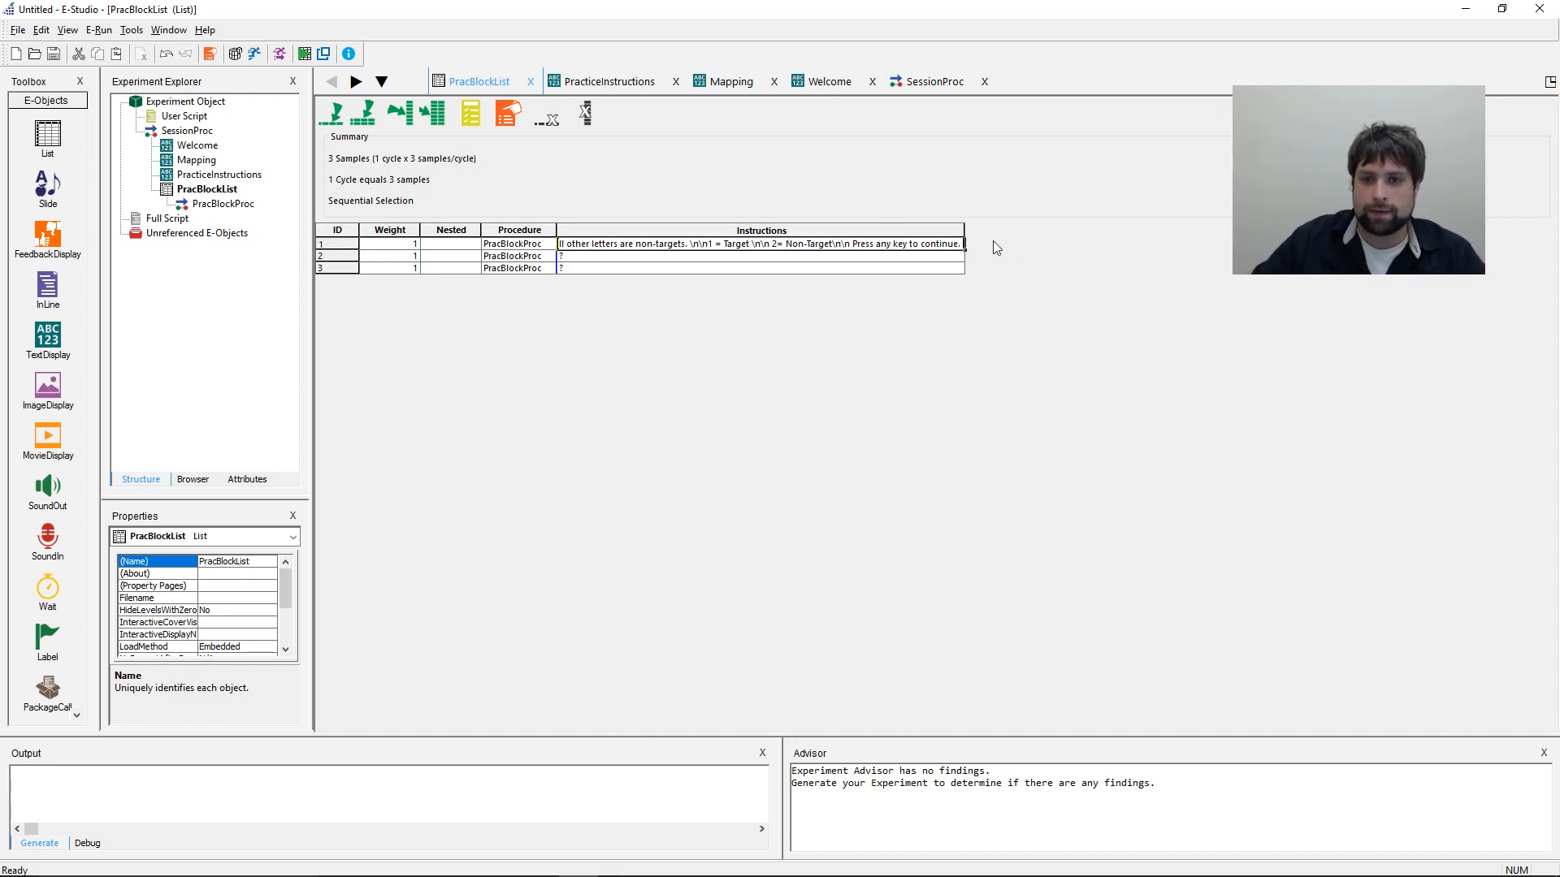
{"action": "key", "text": "Return"}
{"action": "left_click_drag", "start_coordinate": [950, 236], "coordinate": [1236, 230]}
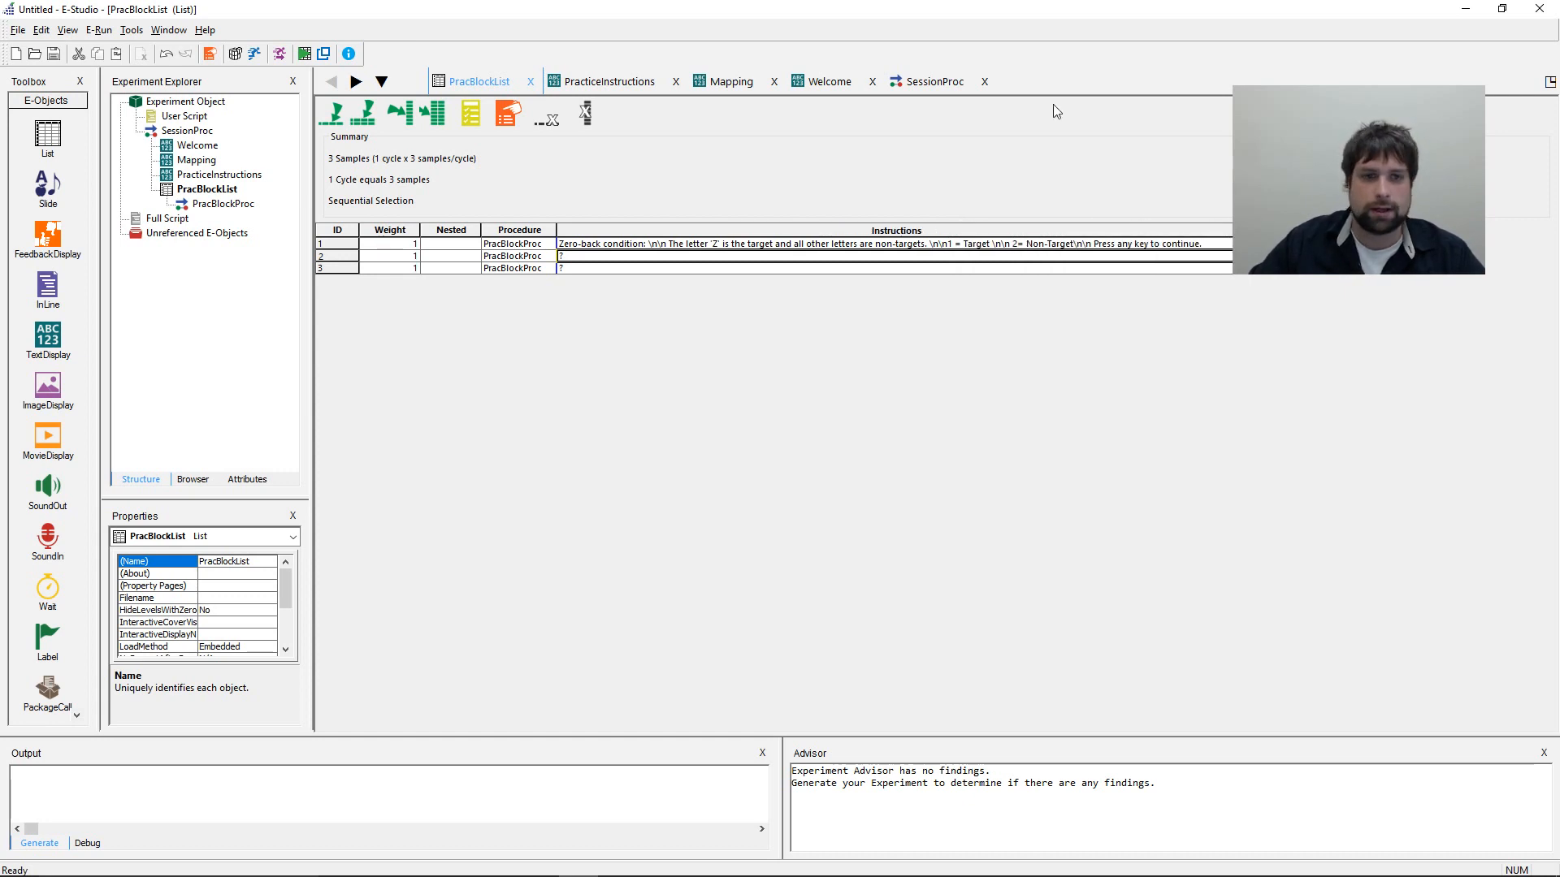
- Copy the first level's full Instructions value into the second level and change its opening word to "One"
{"action": "left_click", "coordinate": [1090, 266]}
{"action": "left_click", "coordinate": [1077, 258]}
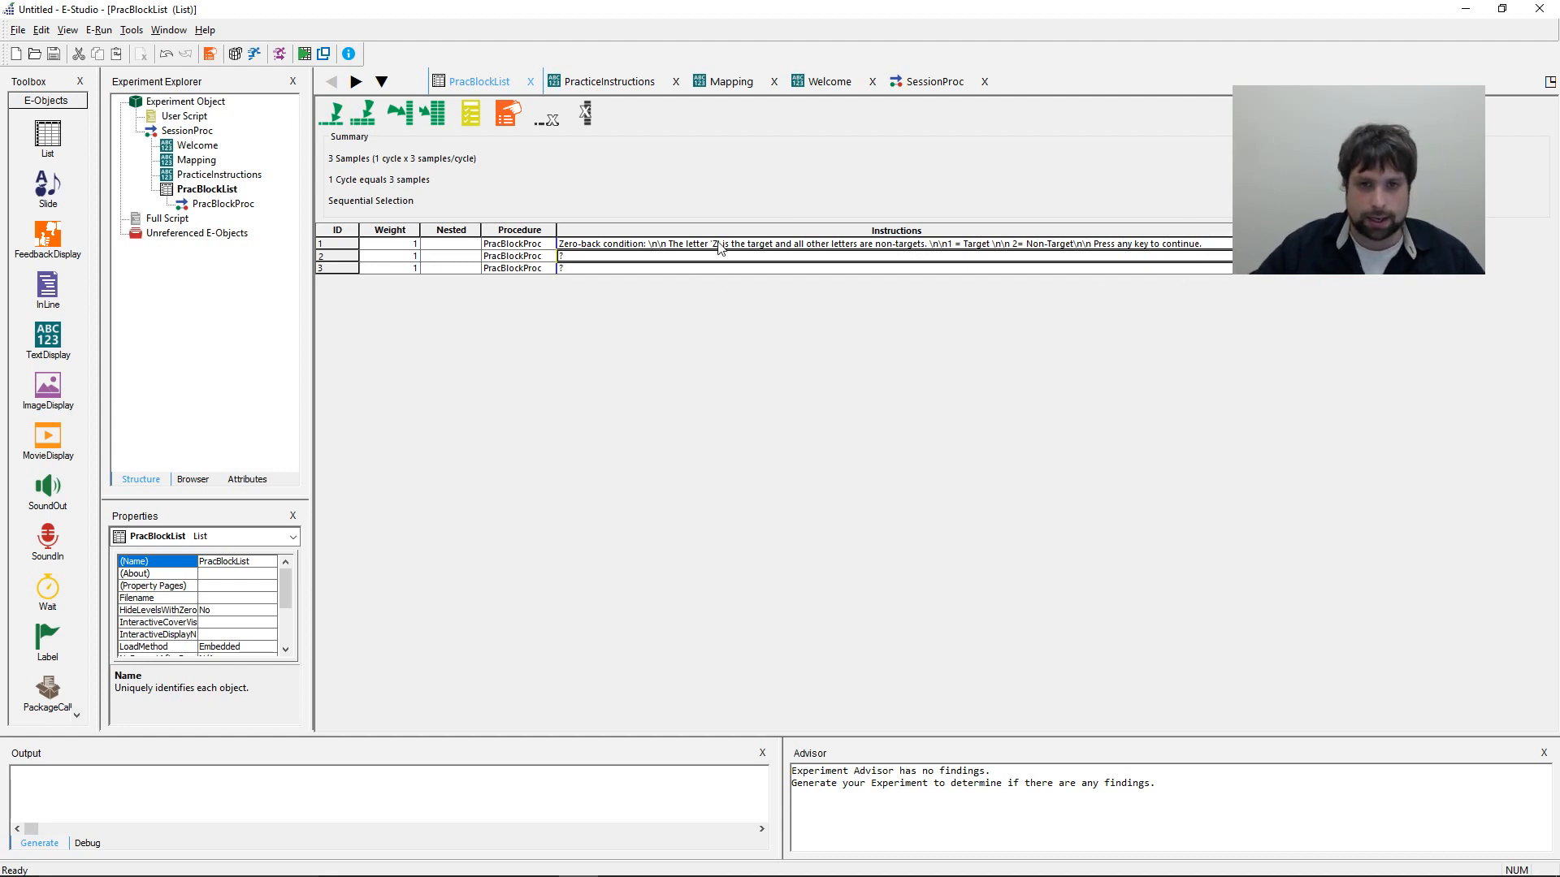
{"action": "left_click", "coordinate": [670, 244]}
{"action": "left_click_drag", "start_coordinate": [670, 244], "coordinate": [913, 245]}
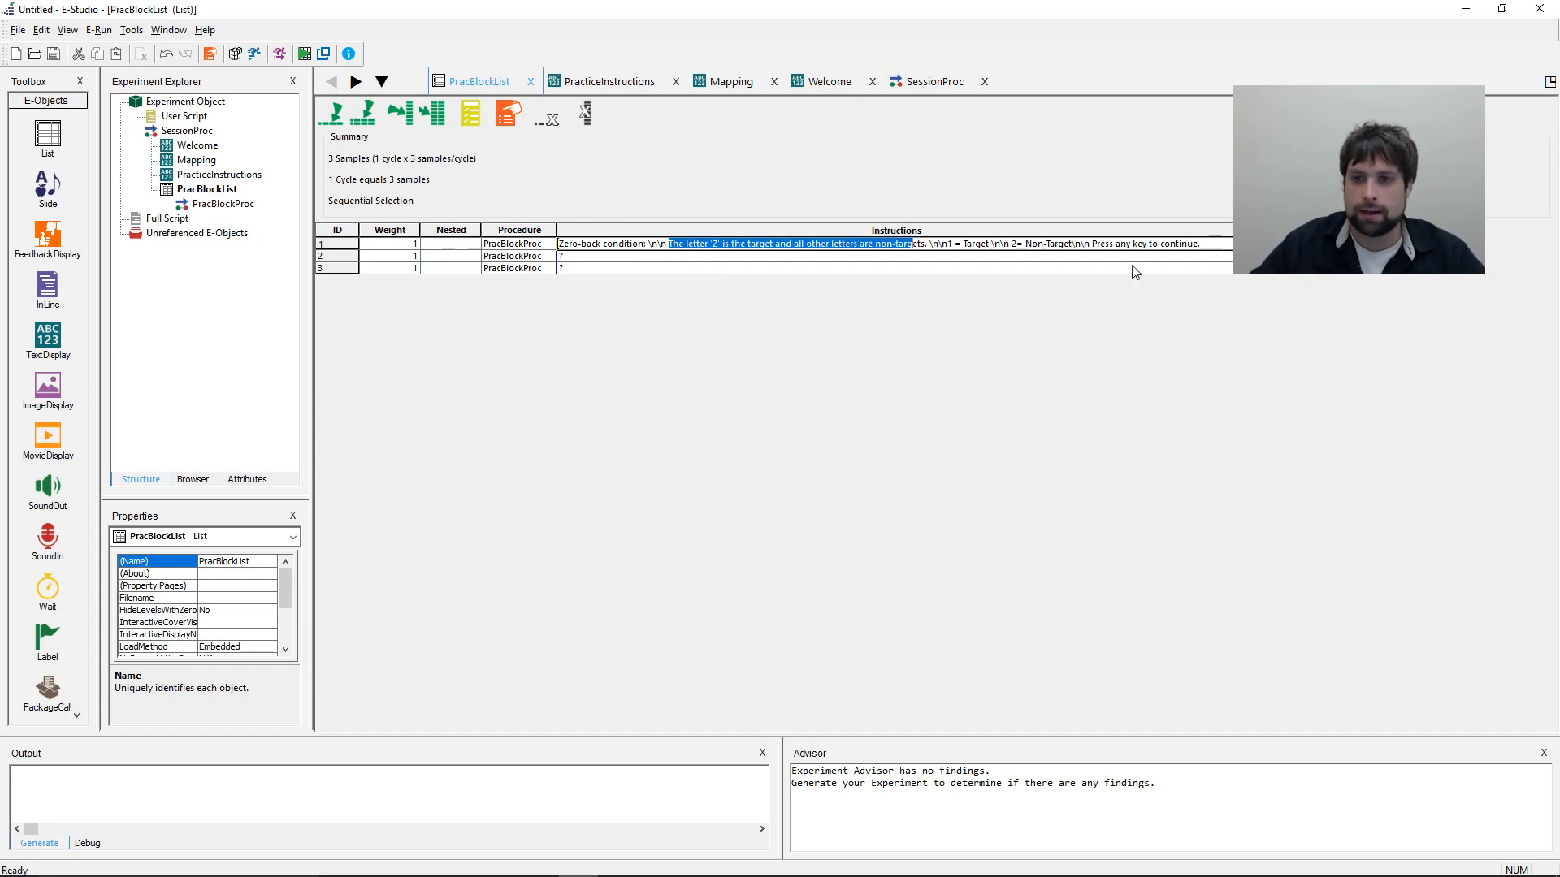
{"action": "left_click", "coordinate": [1203, 243]}
{"action": "left_click_drag", "start_coordinate": [1204, 244], "coordinate": [560, 246]}
{"action": "key", "text": "ctrl+c"}
{"action": "left_click", "coordinate": [565, 258]}
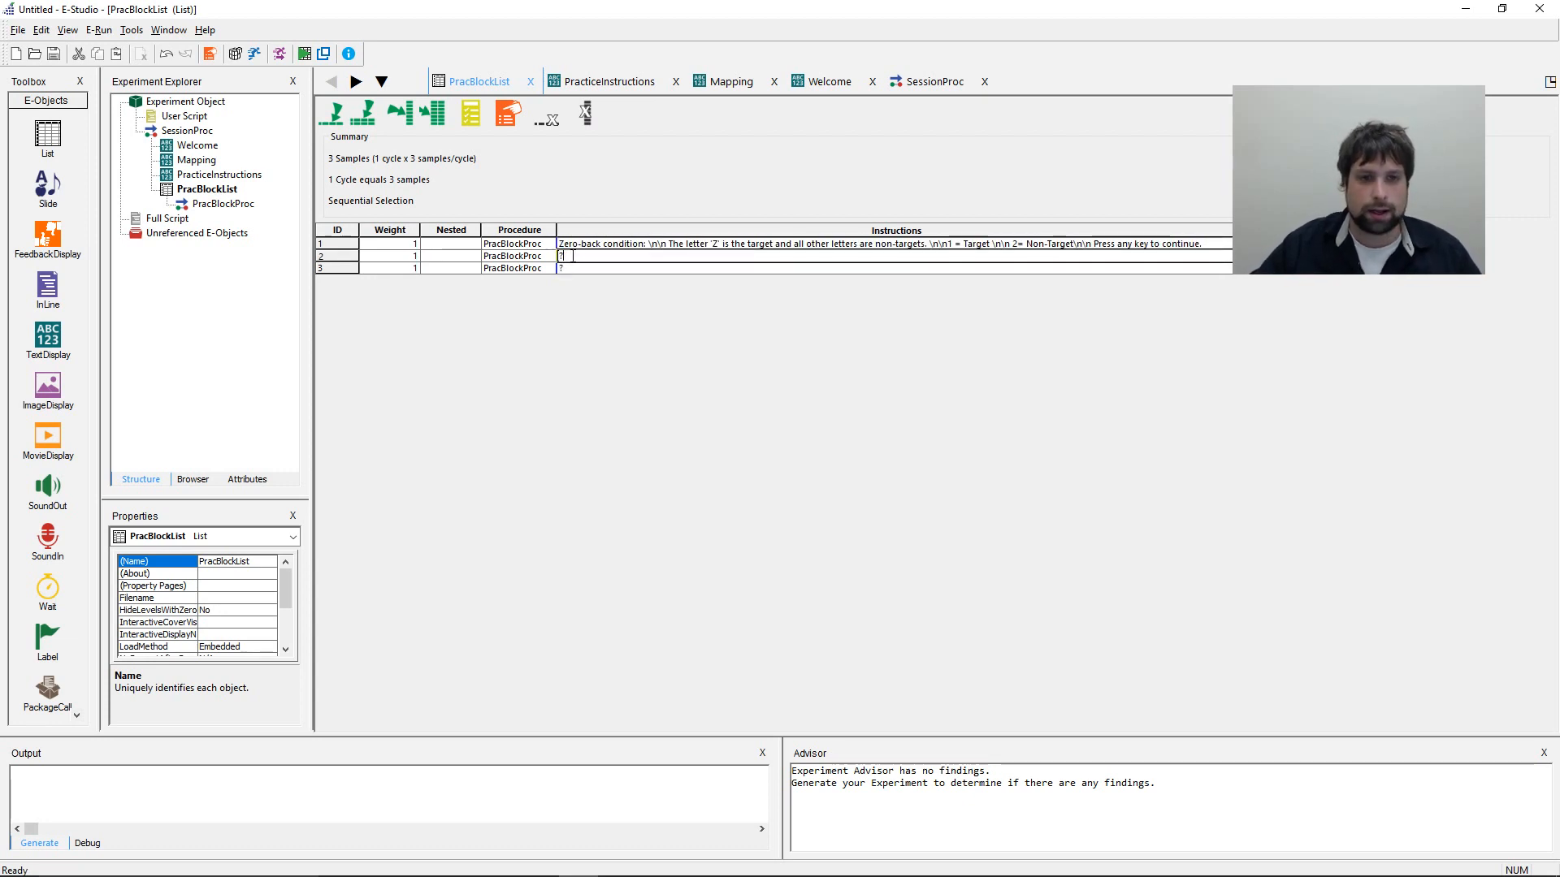
{"action": "key", "text": "ctrl+v"}
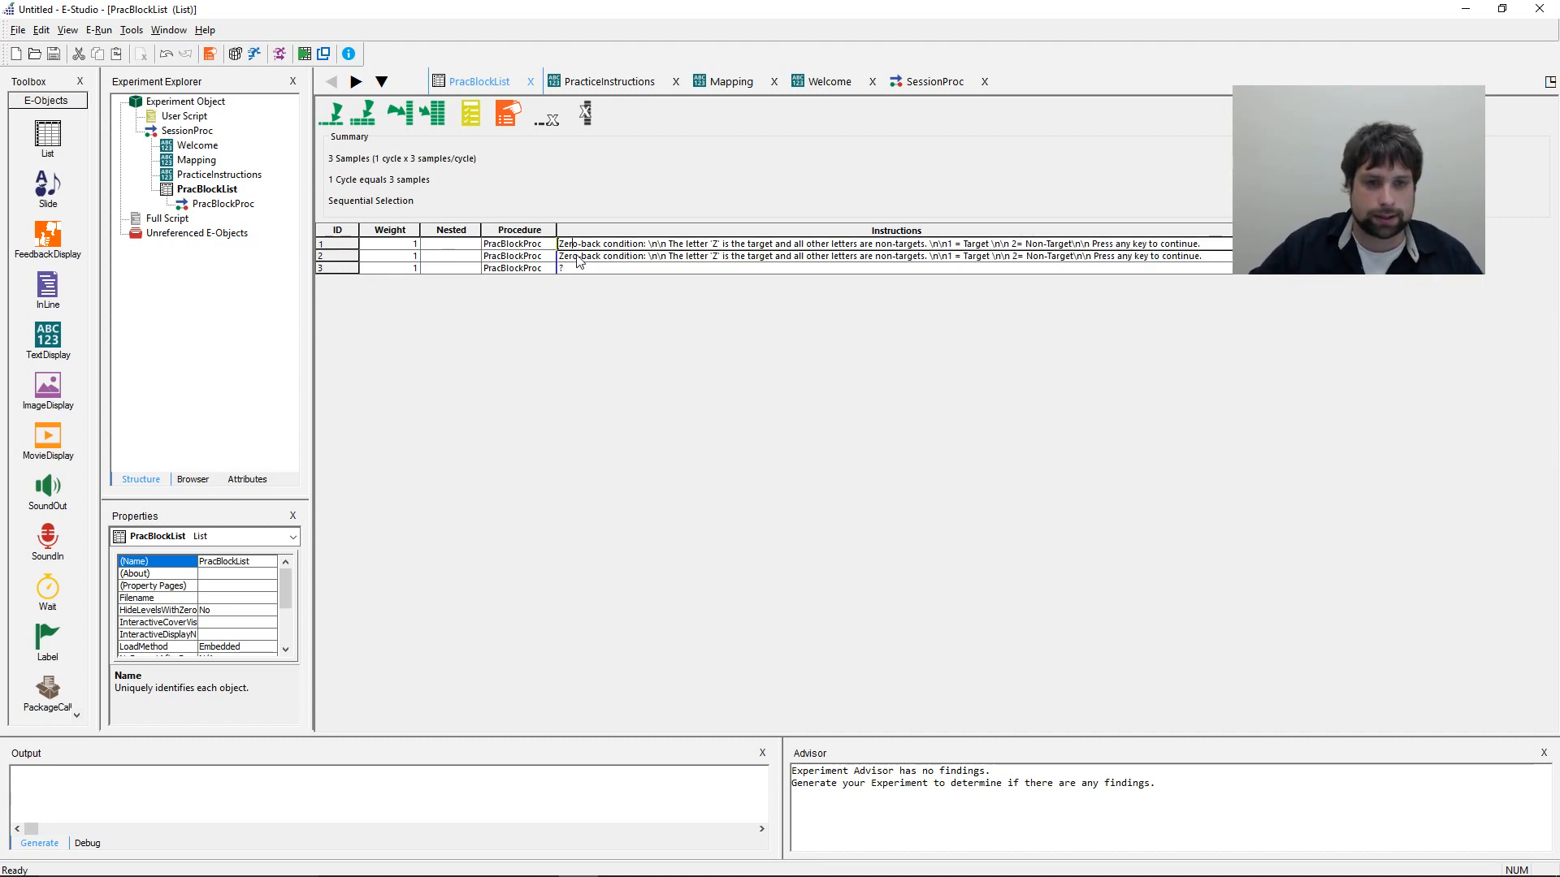
{"action": "left_click_drag", "start_coordinate": [579, 256], "coordinate": [552, 255]}
{"action": "type", "text": "One"}
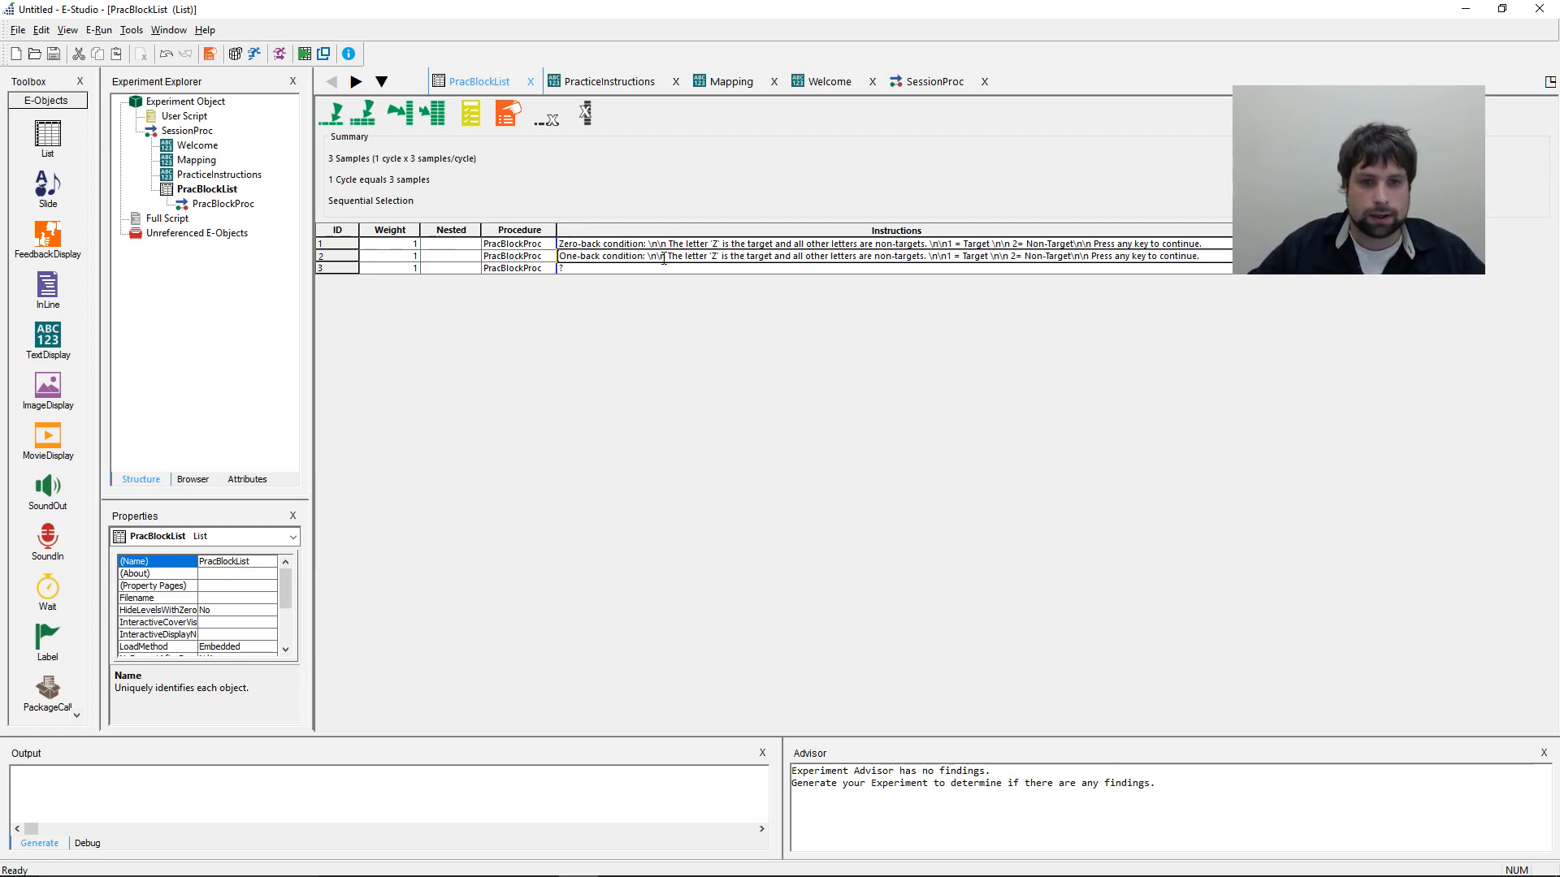
- Replace the second level's target sentence with "A letter is a target if it is the same as the letter that came one before it."
{"action": "left_click_drag", "start_coordinate": [668, 256], "coordinate": [926, 257]}
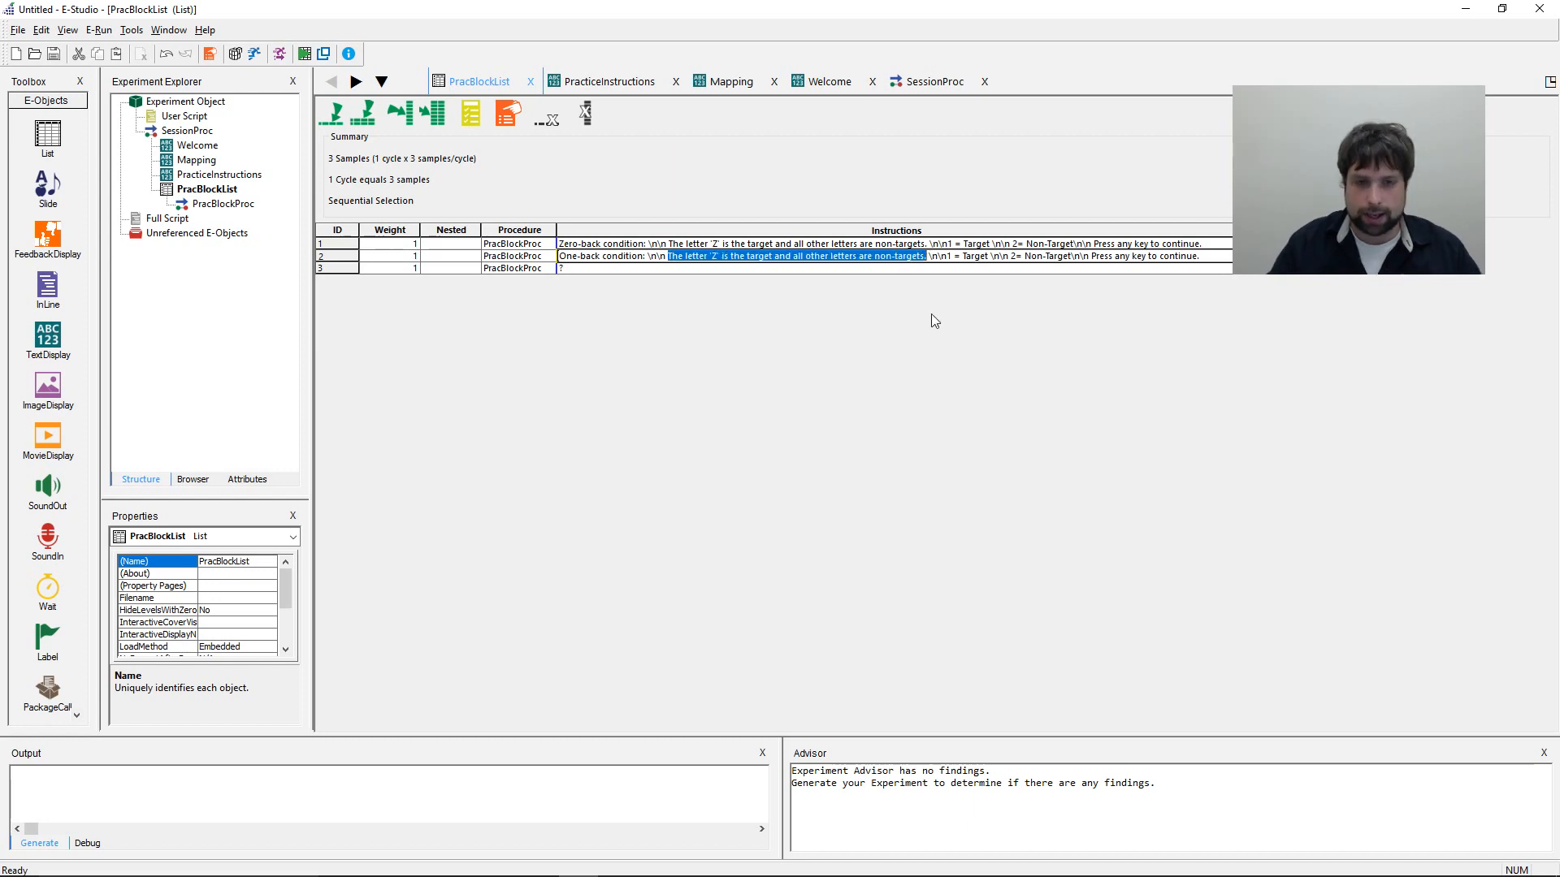
{"action": "key", "text": "Delete"}
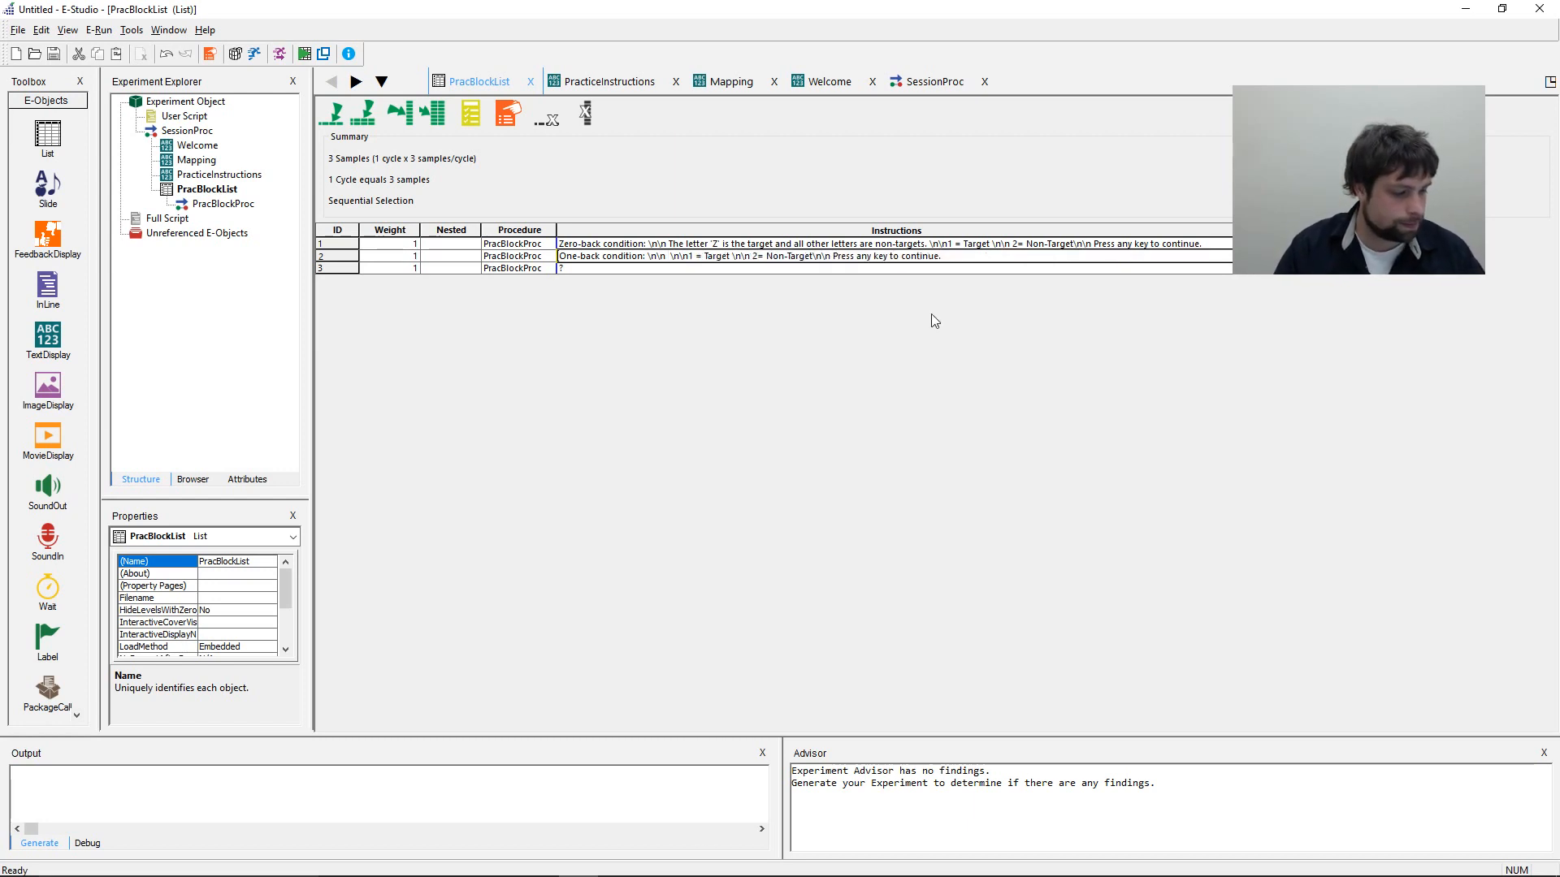
{"action": "type", "text": "A letter is a g"}
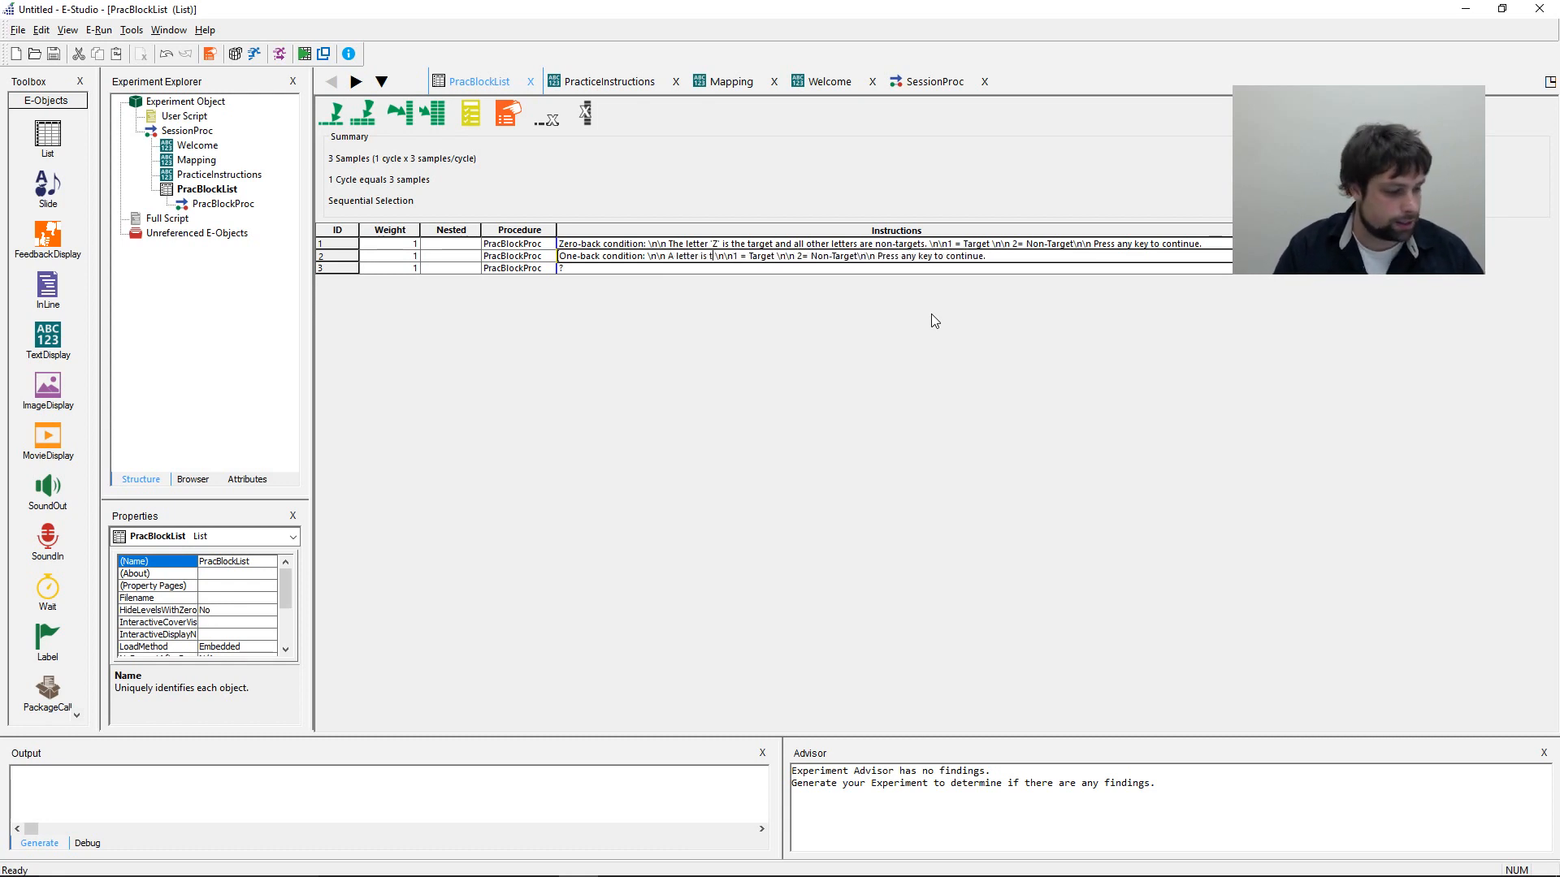
{"action": "type", "text": "arget."}
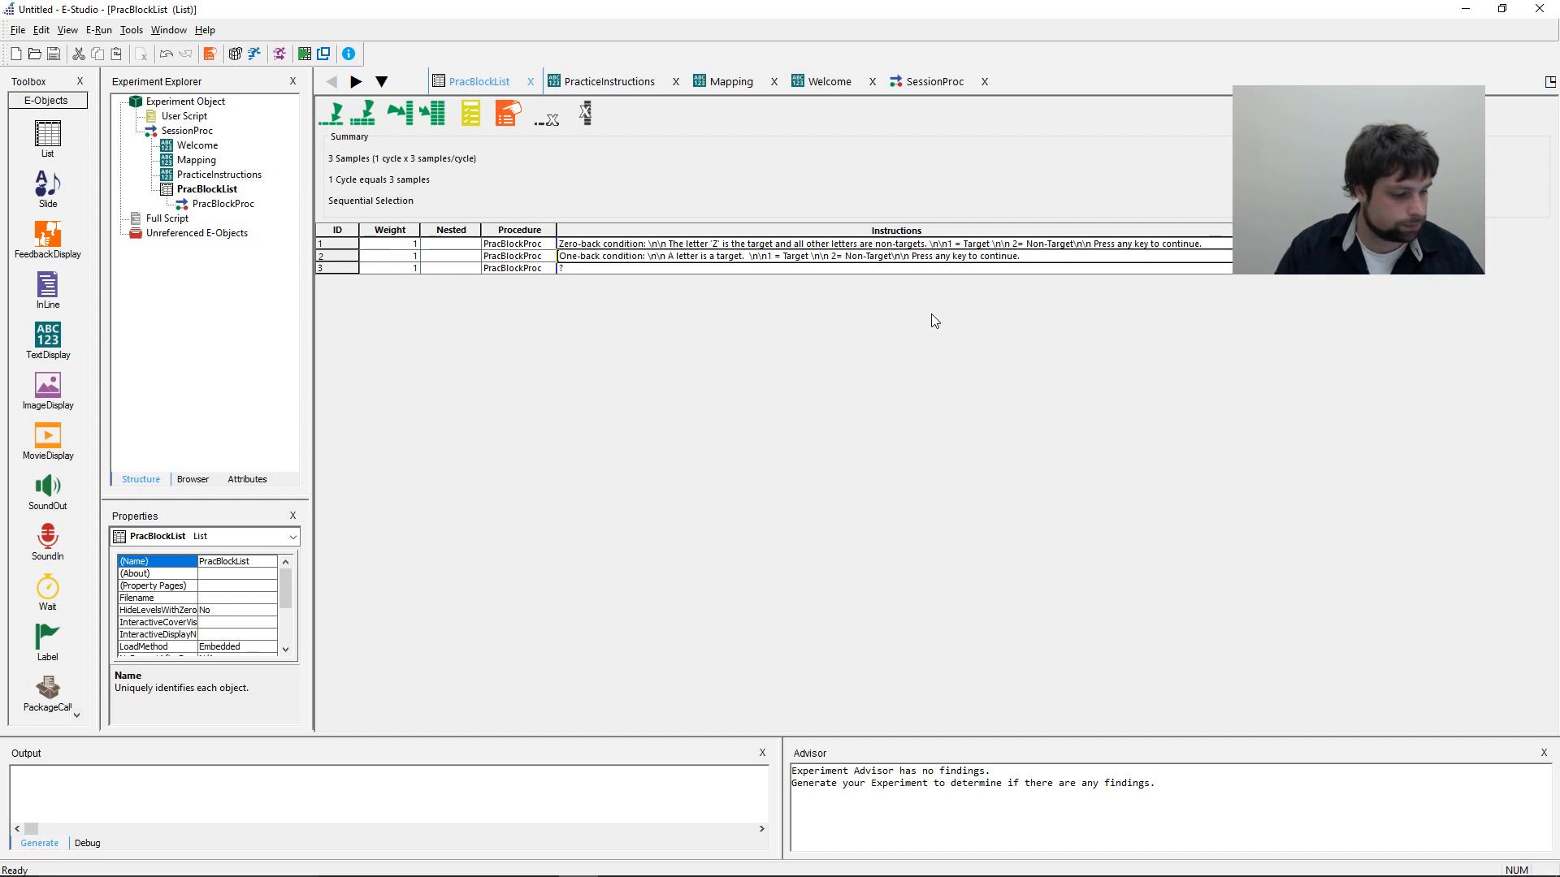
{"action": "key", "text": "BackSpace"}
{"action": "key", "text": "BackSpace"}
{"action": "type", "text": "if "}
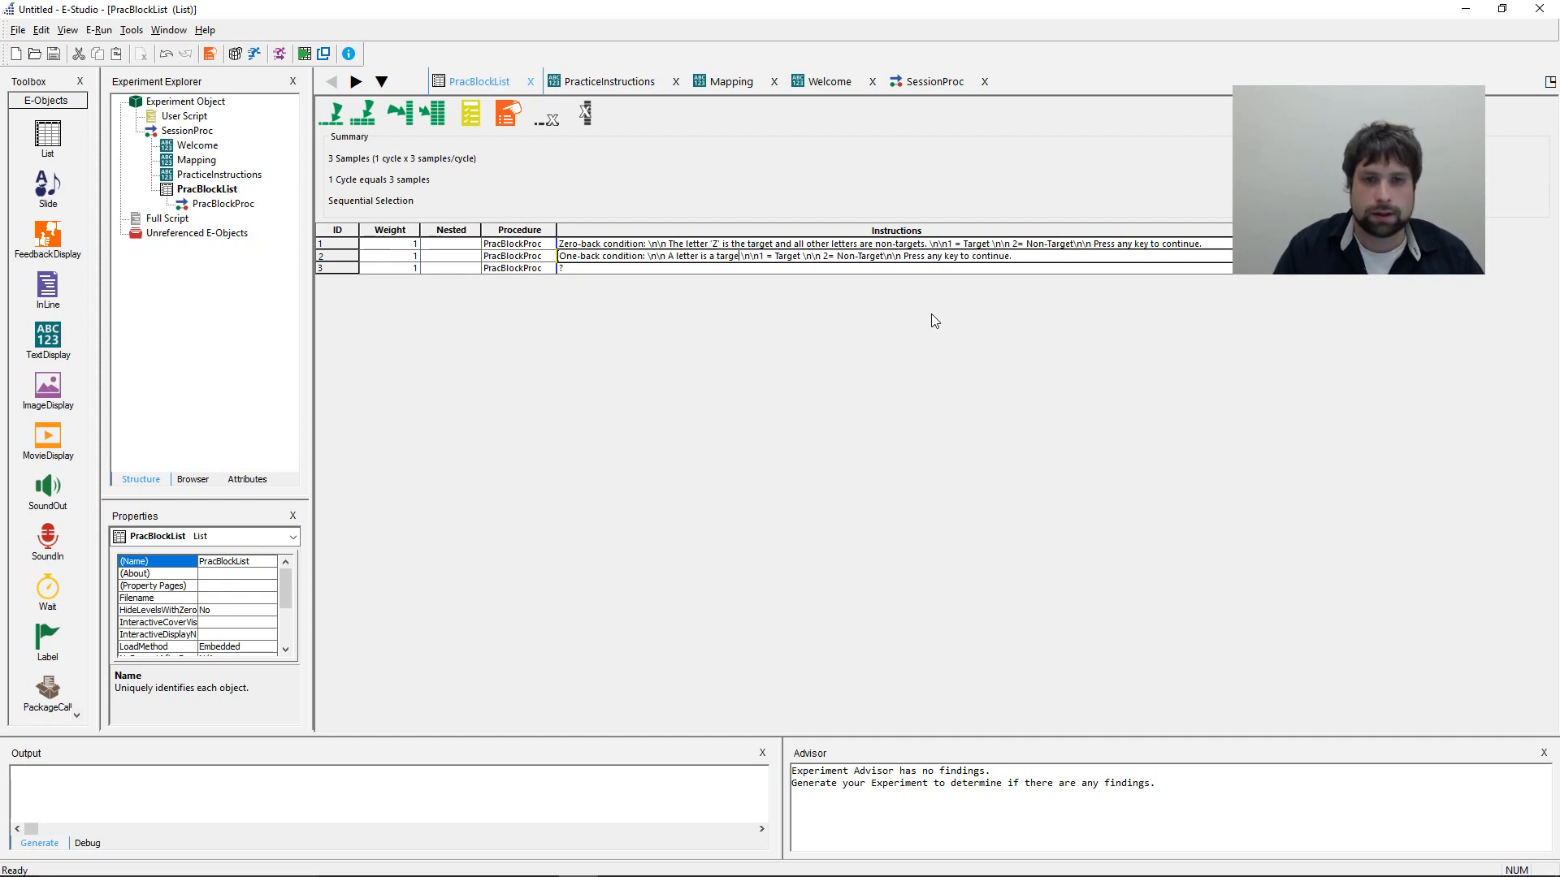
{"action": "type", "text": "it is the same as "}
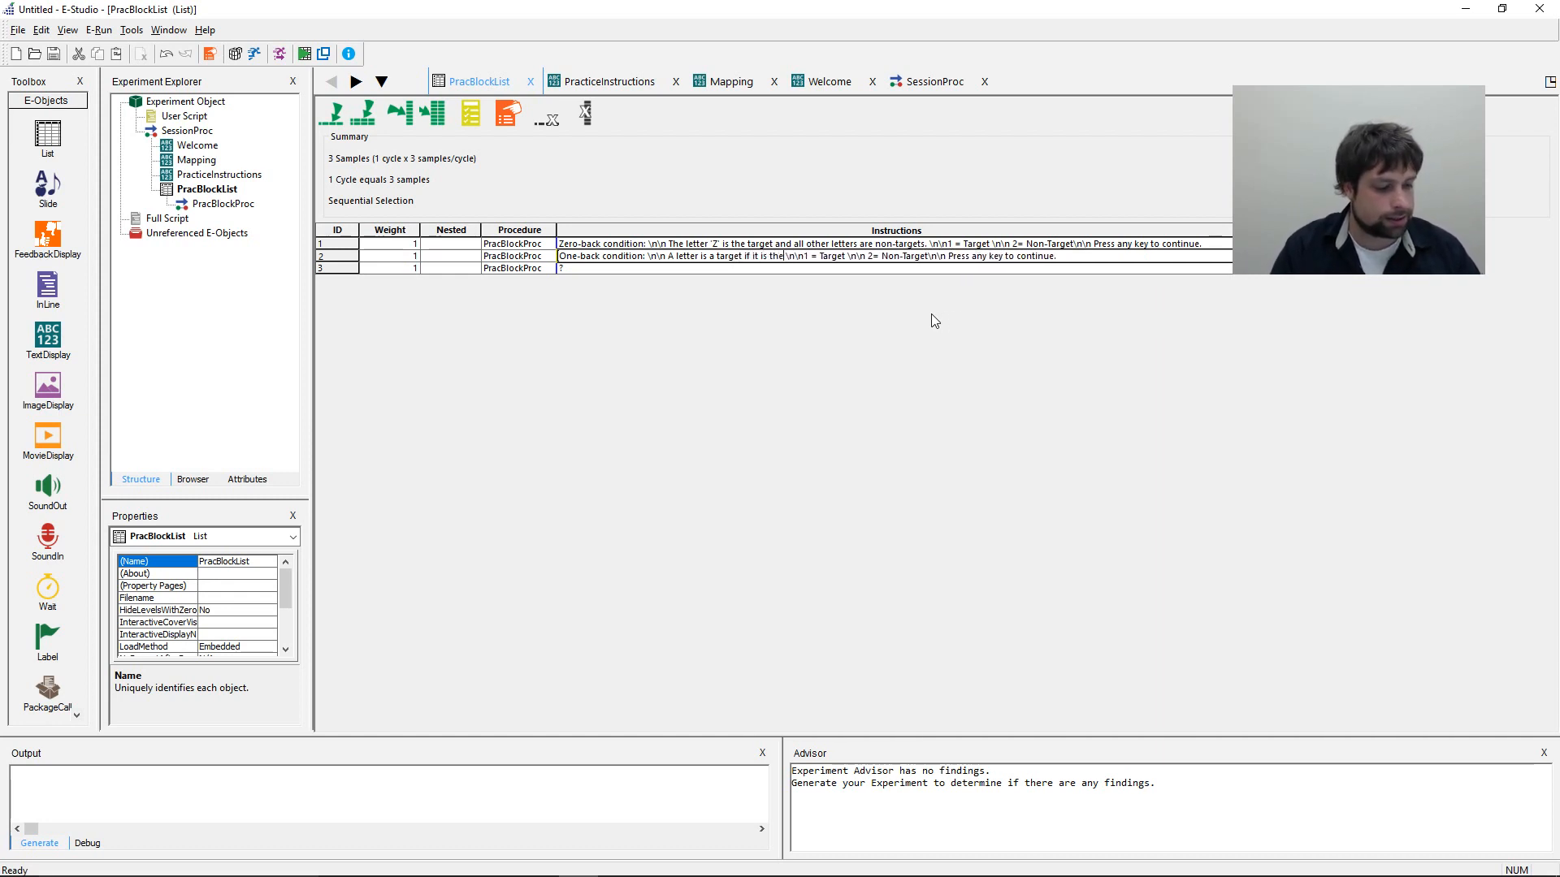
{"action": "type", "text": "the letter that ca"}
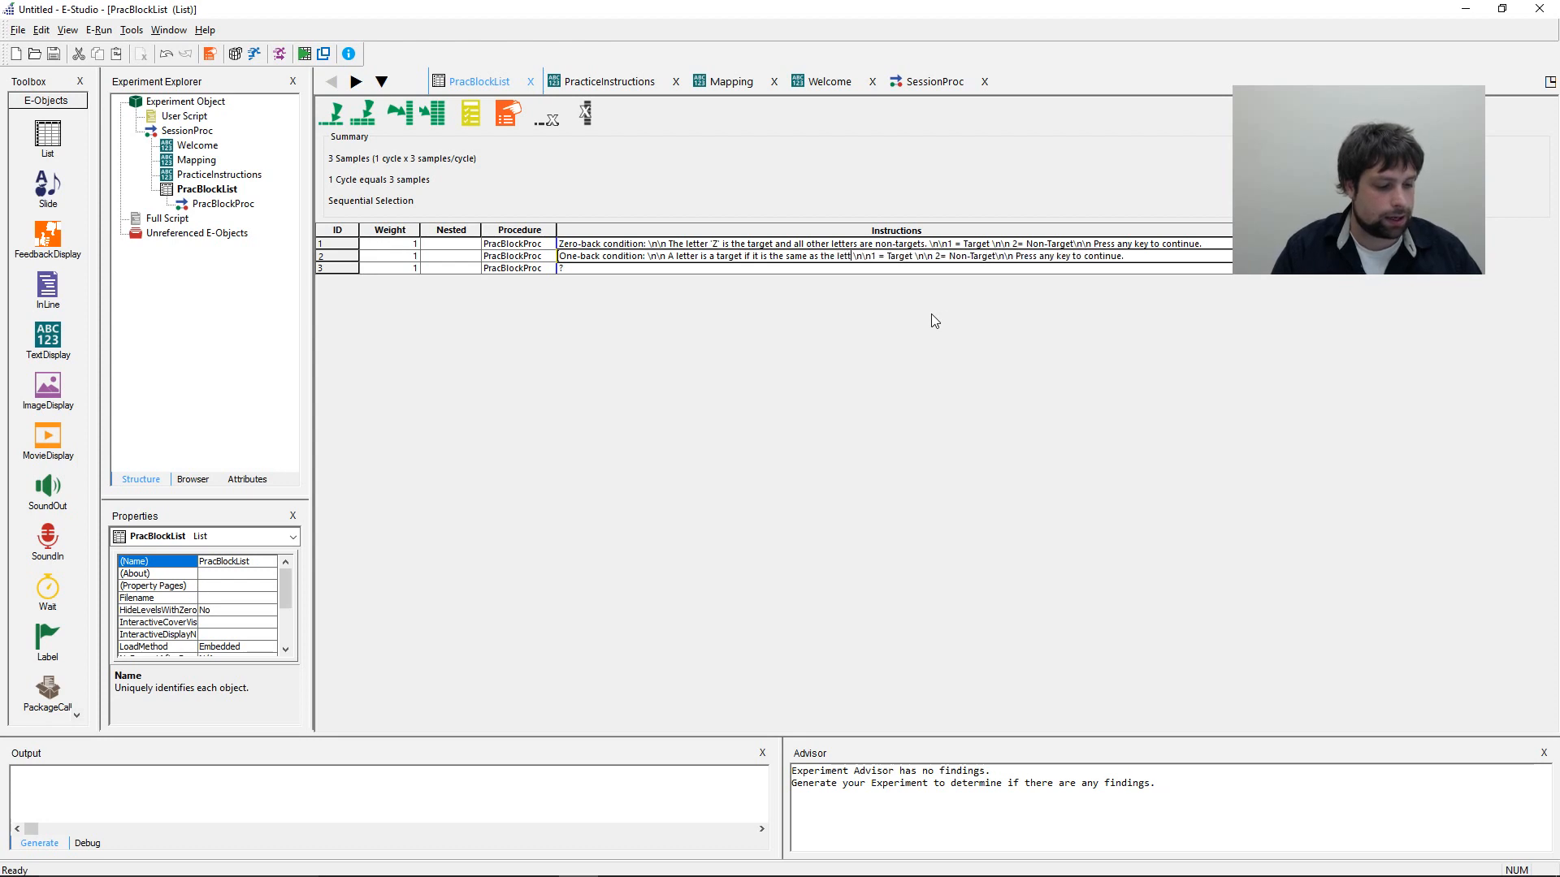
{"action": "type", "text": "me one beforeit"}
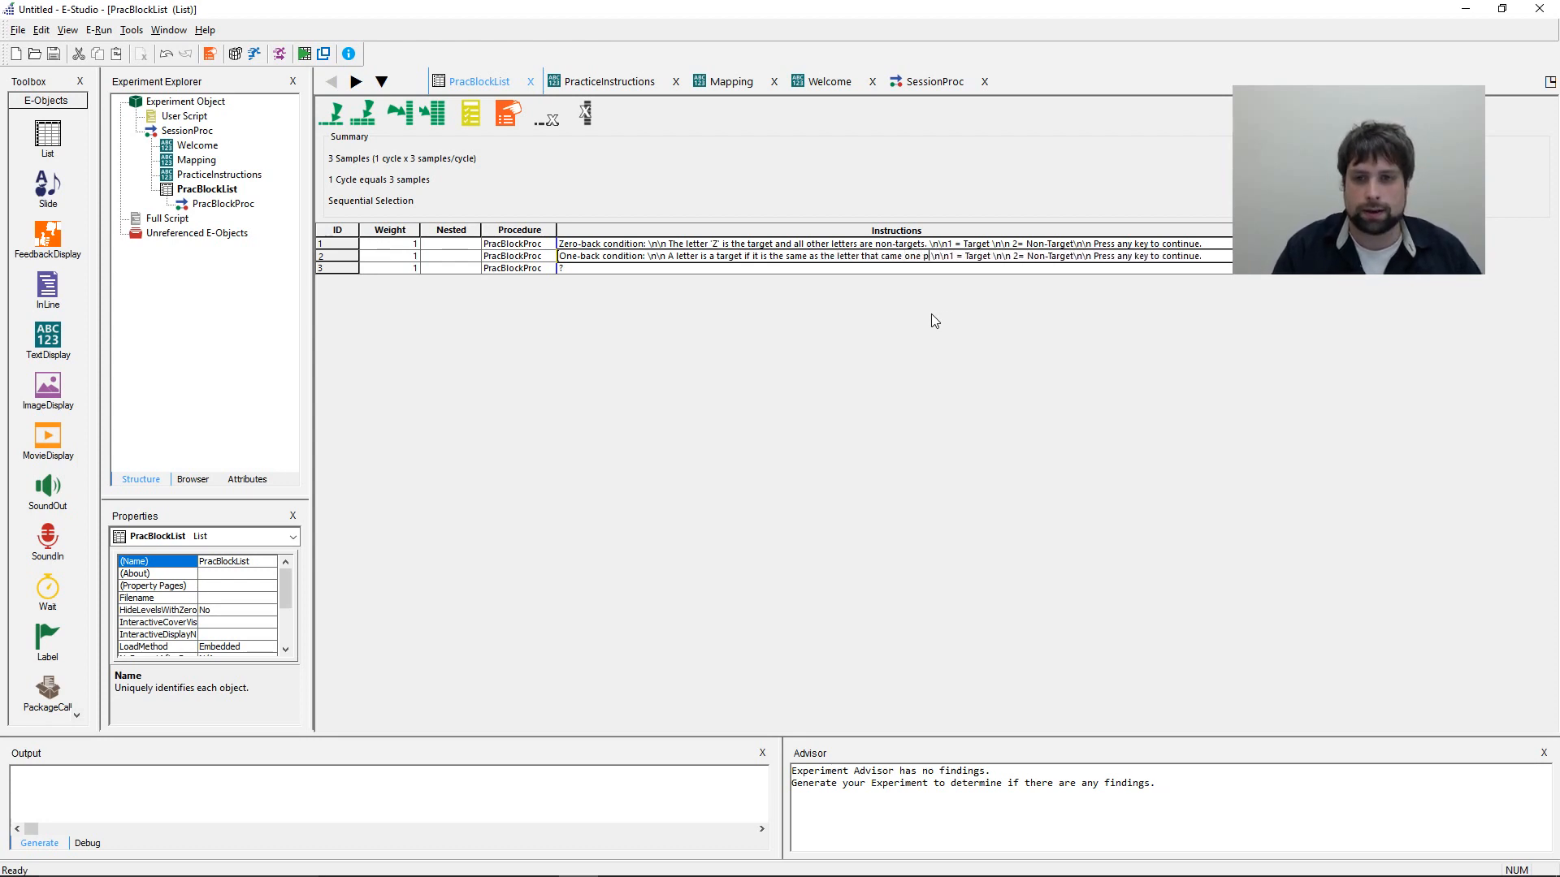
{"action": "key", "text": "BackSpace"}
{"action": "key", "text": "BackSpace"}
{"action": "type", "text": "it."}
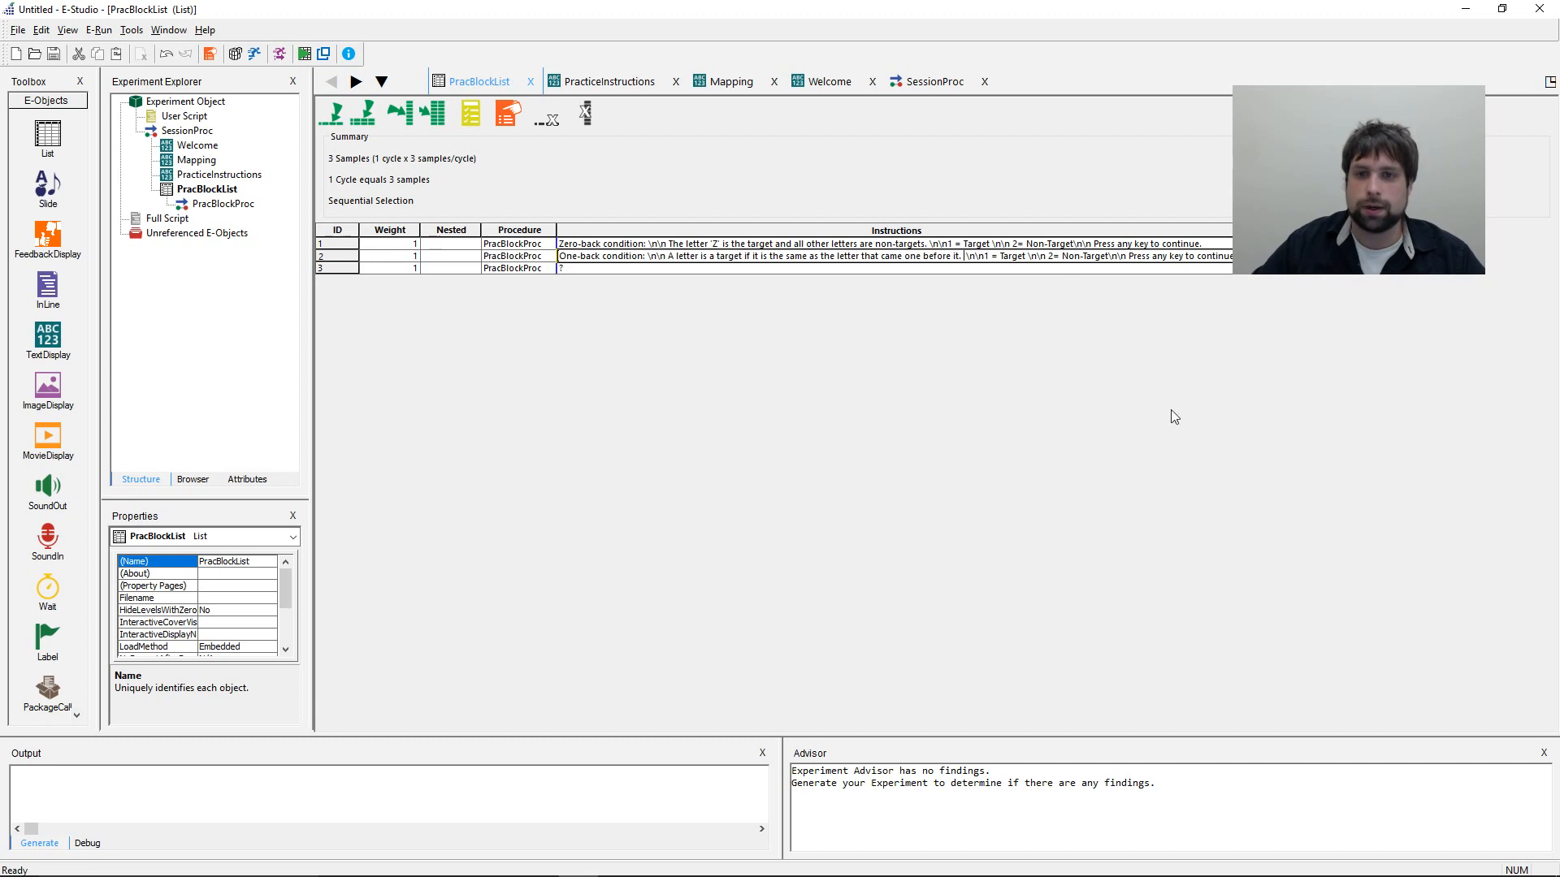
- Copy the second level's full Instructions value into the third level and change its opening word to "Two"
{"action": "left_click_drag", "start_coordinate": [1236, 230], "coordinate": [557, 266]}
{"action": "key", "text": "ctrl+c"}
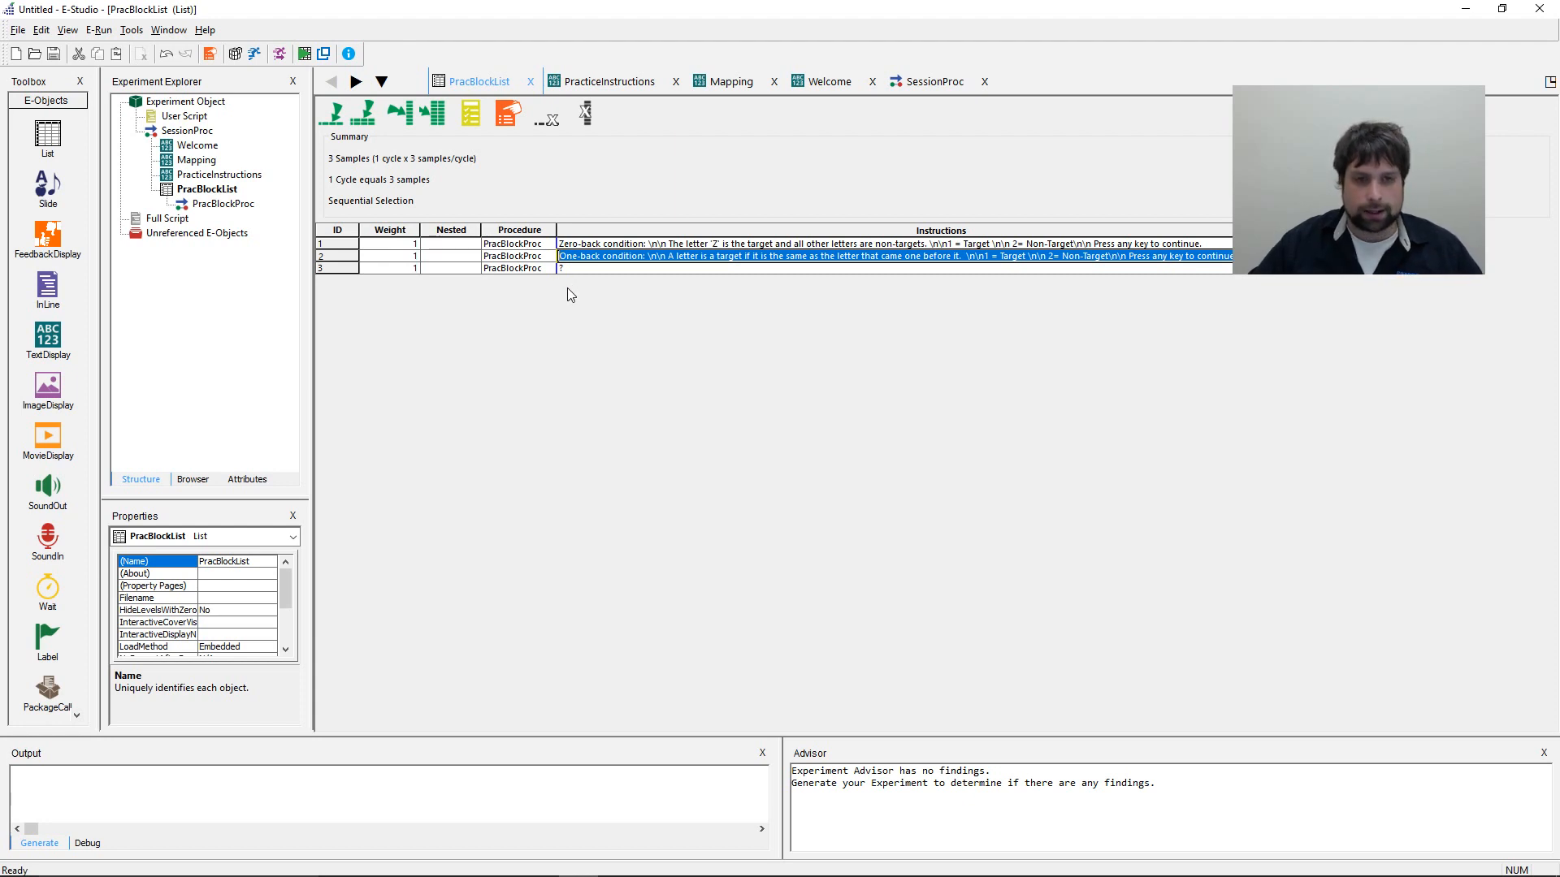
{"action": "left_click", "coordinate": [573, 268]}
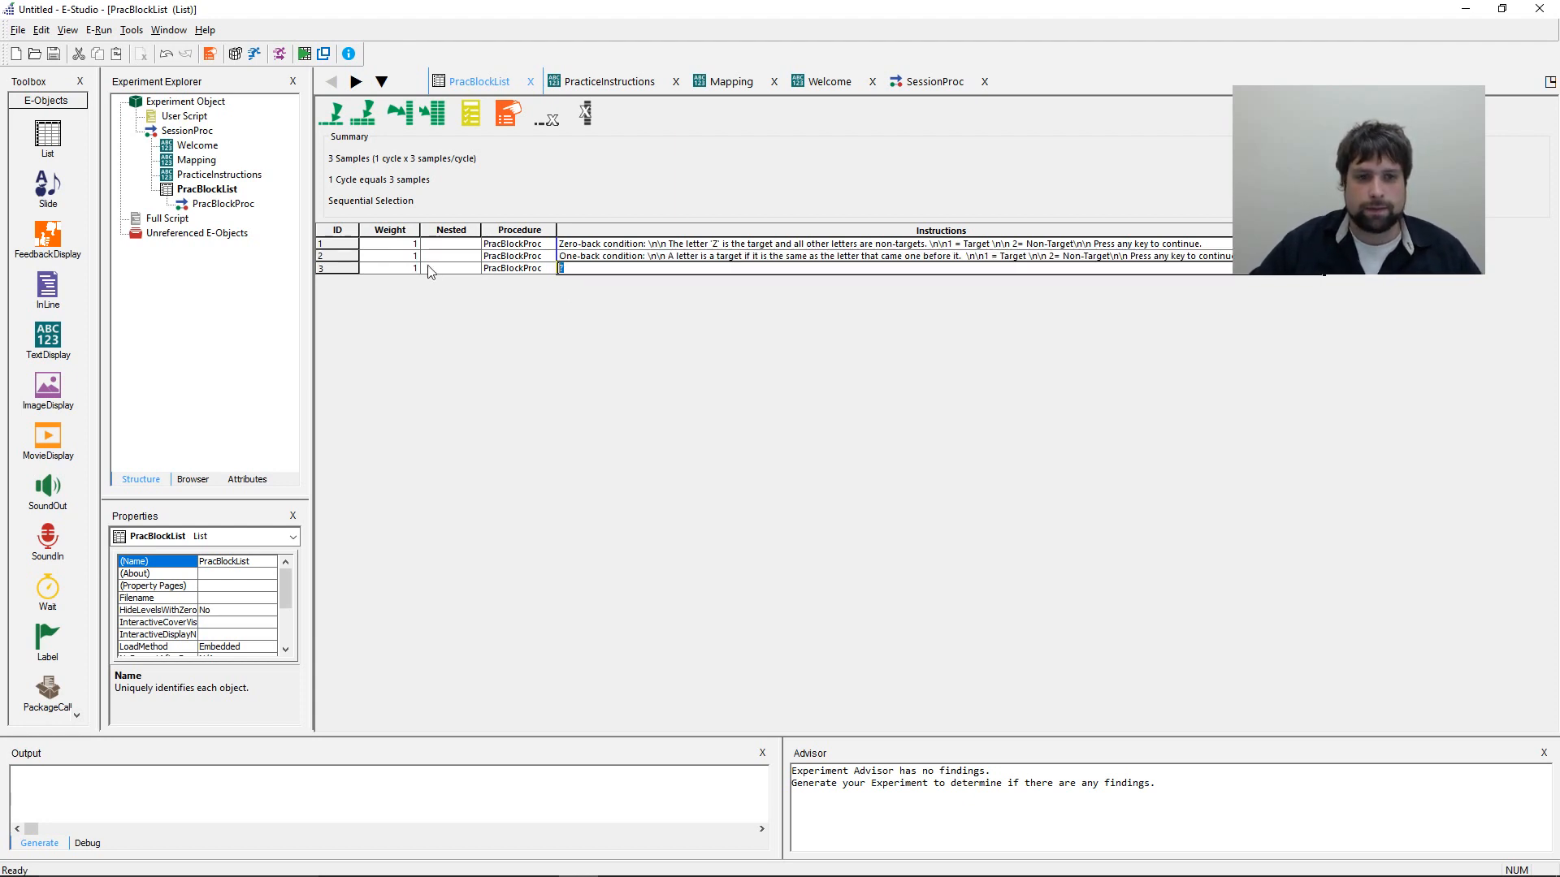
{"action": "key", "text": "ctrl+v"}
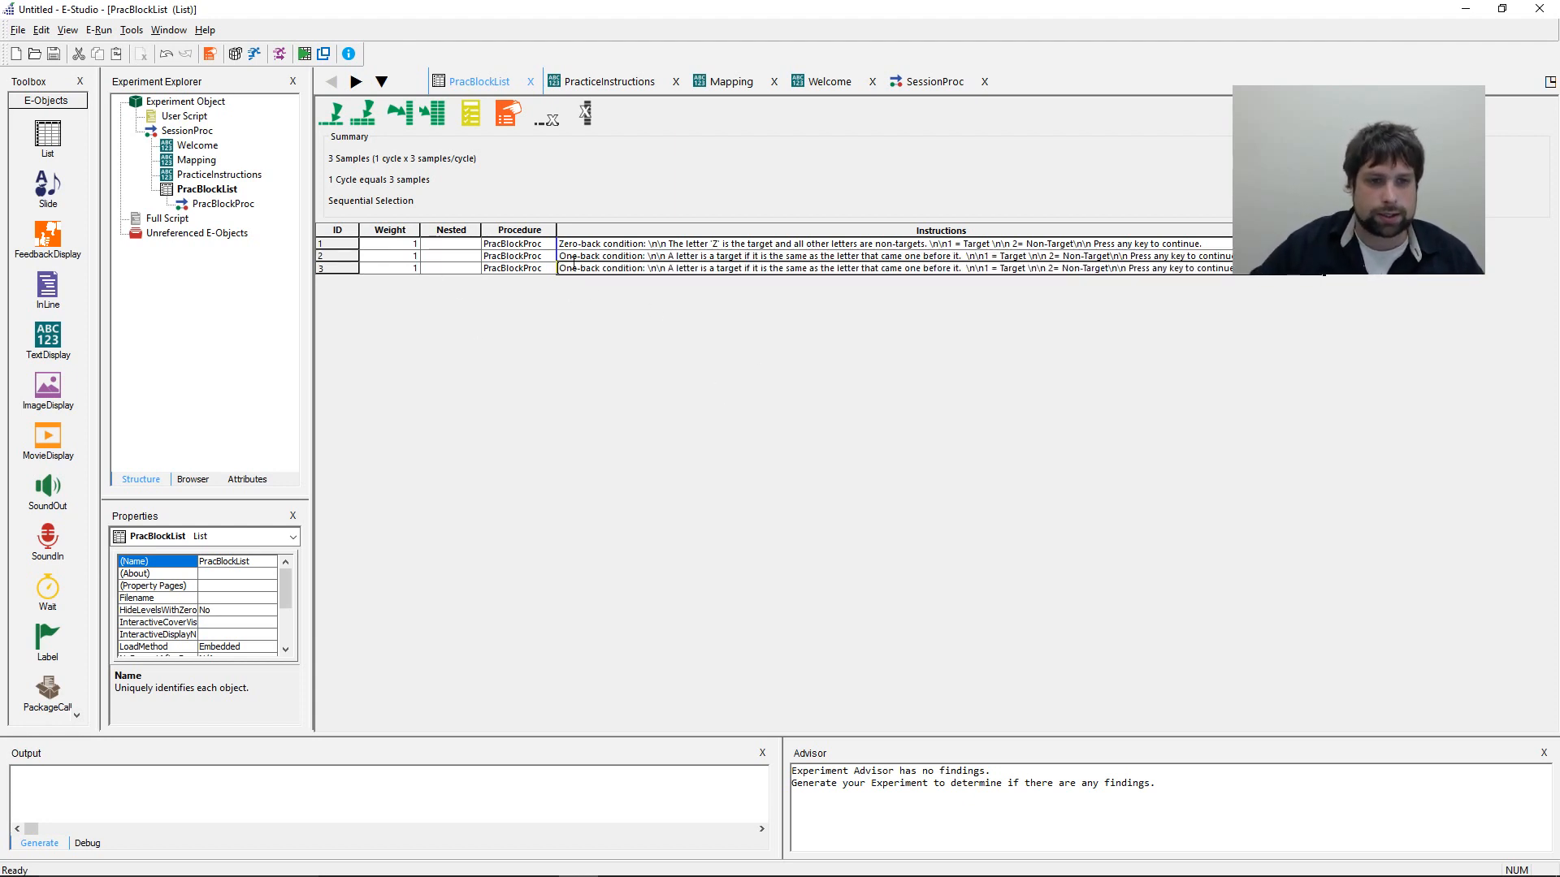
{"action": "double_click", "coordinate": [571, 268]}
{"action": "type", "text": "Two"}
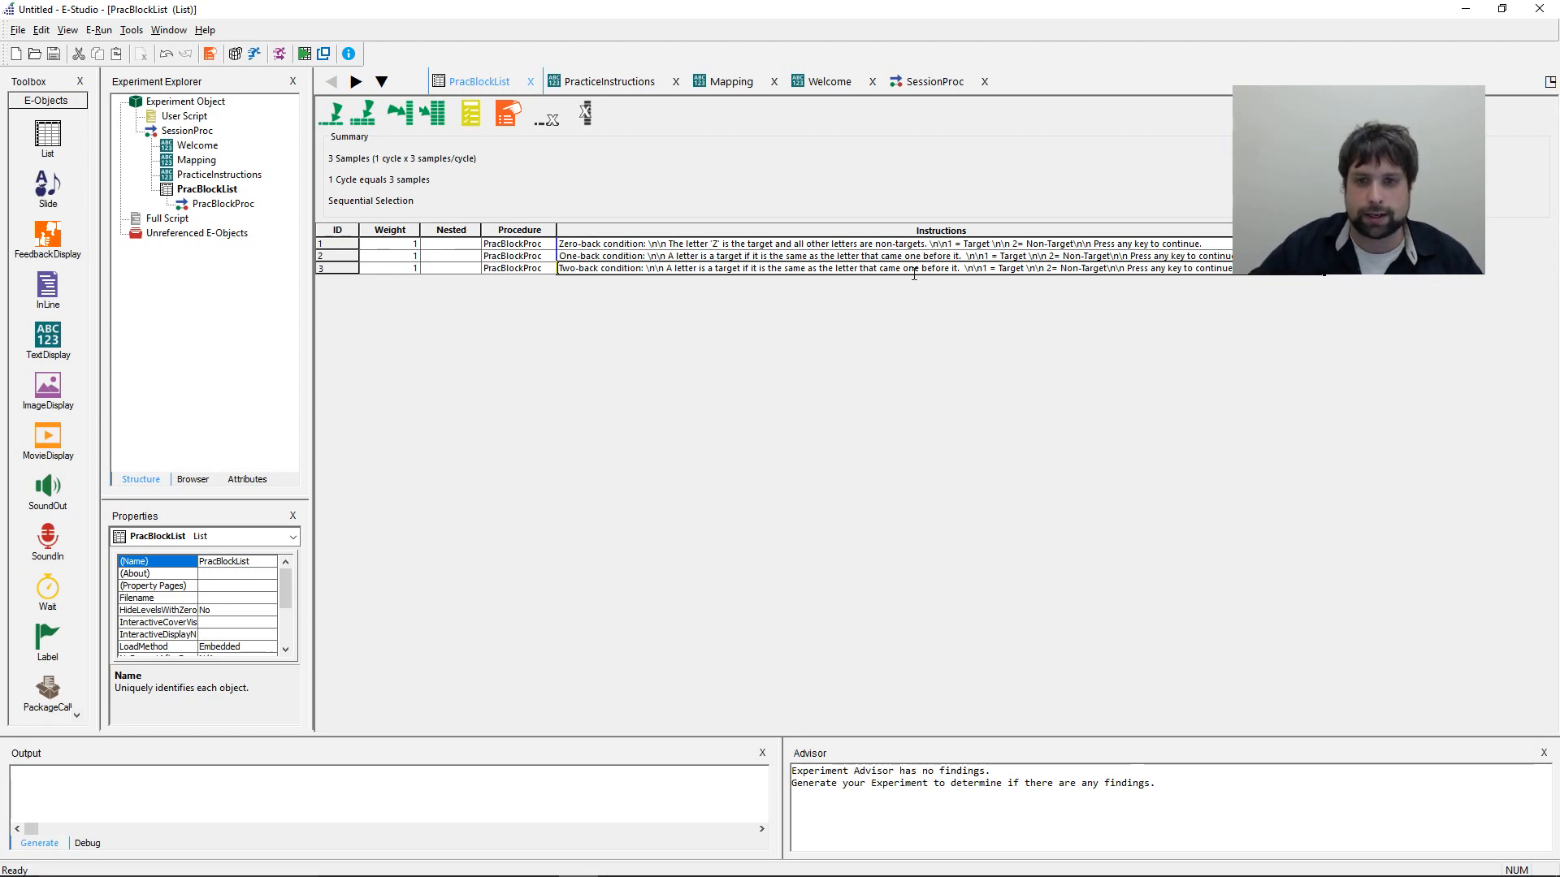
- Change the third level's target sentence to say the letter "came two before it"
{"action": "key", "text": "BackSpace"}
{"action": "key", "text": "BackSpace"}
{"action": "key", "text": "BackSpace"}
{"action": "type", "text": "to"}
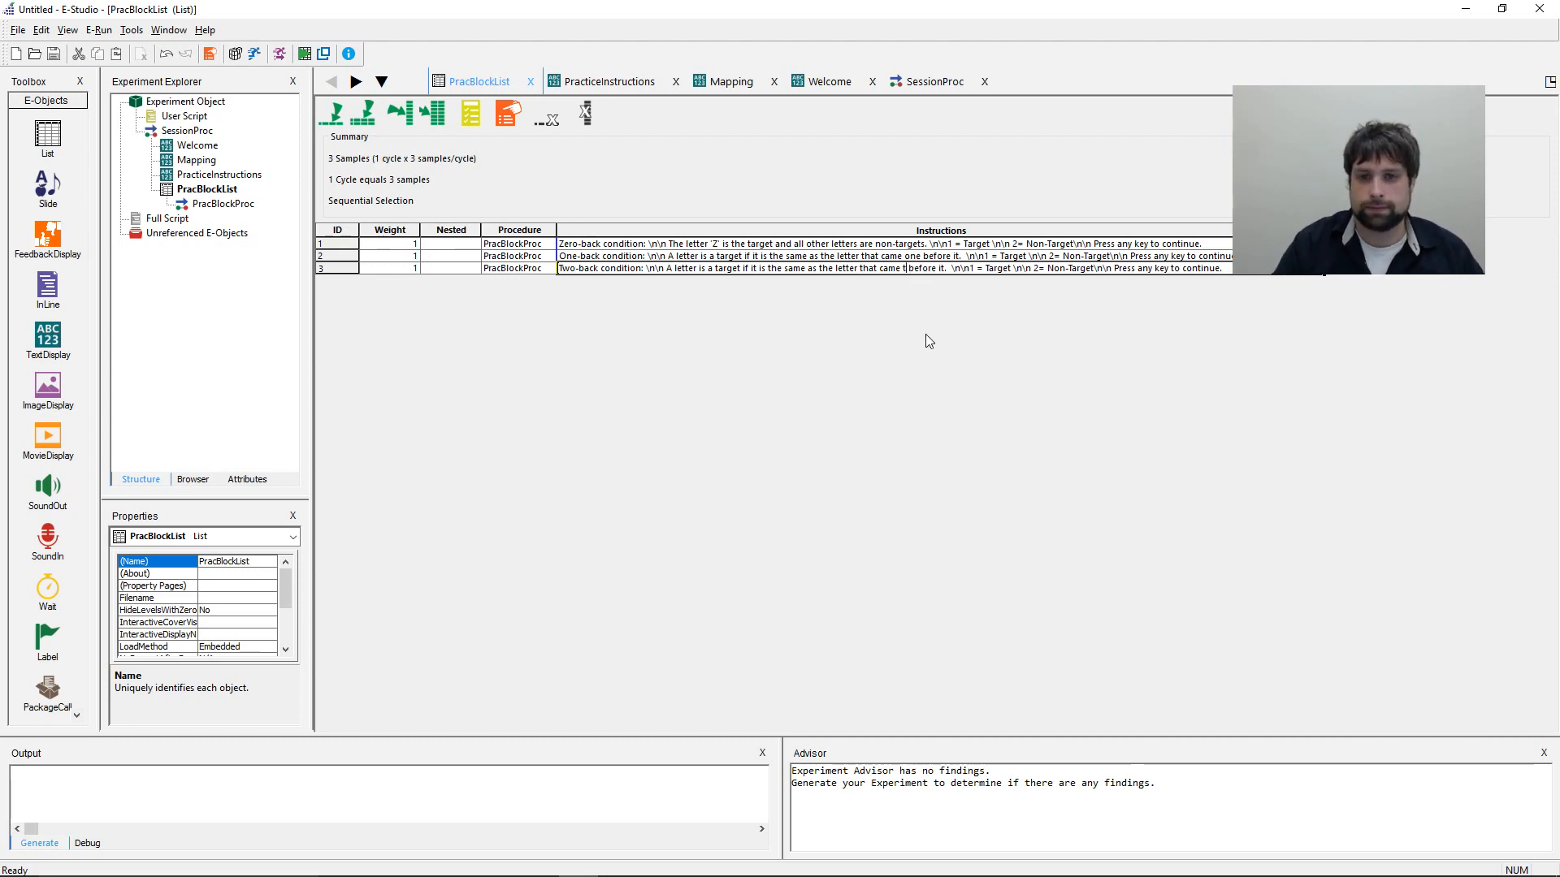
{"action": "type", "text": "wo"}
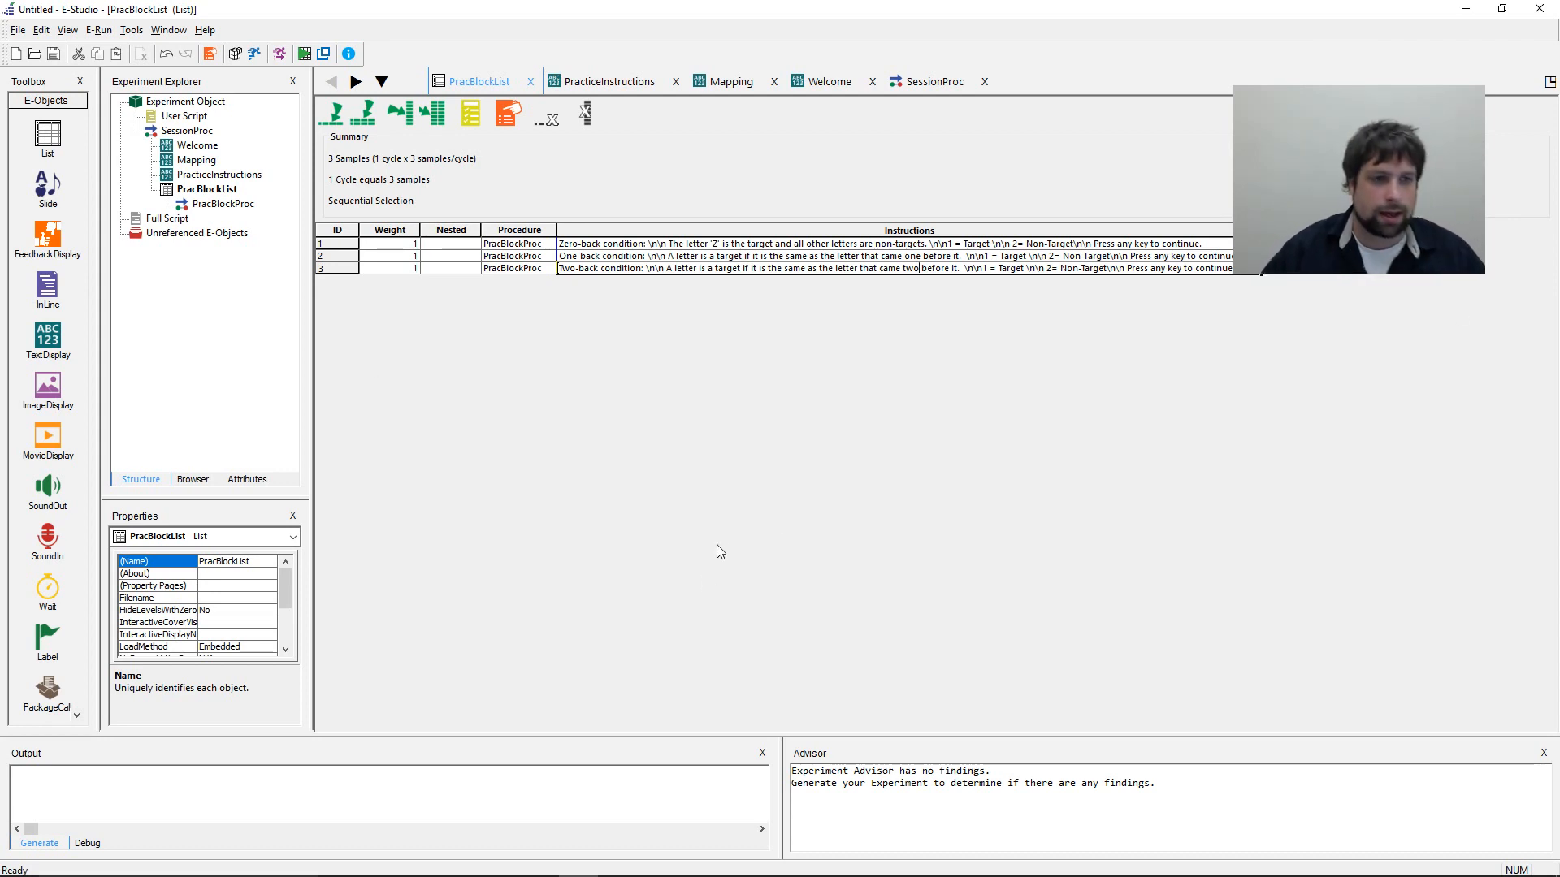
- Add a TextDisplay object to the PracBlockProc procedure and rename it BlockInstructions
{"action": "double_click", "coordinate": [225, 205]}
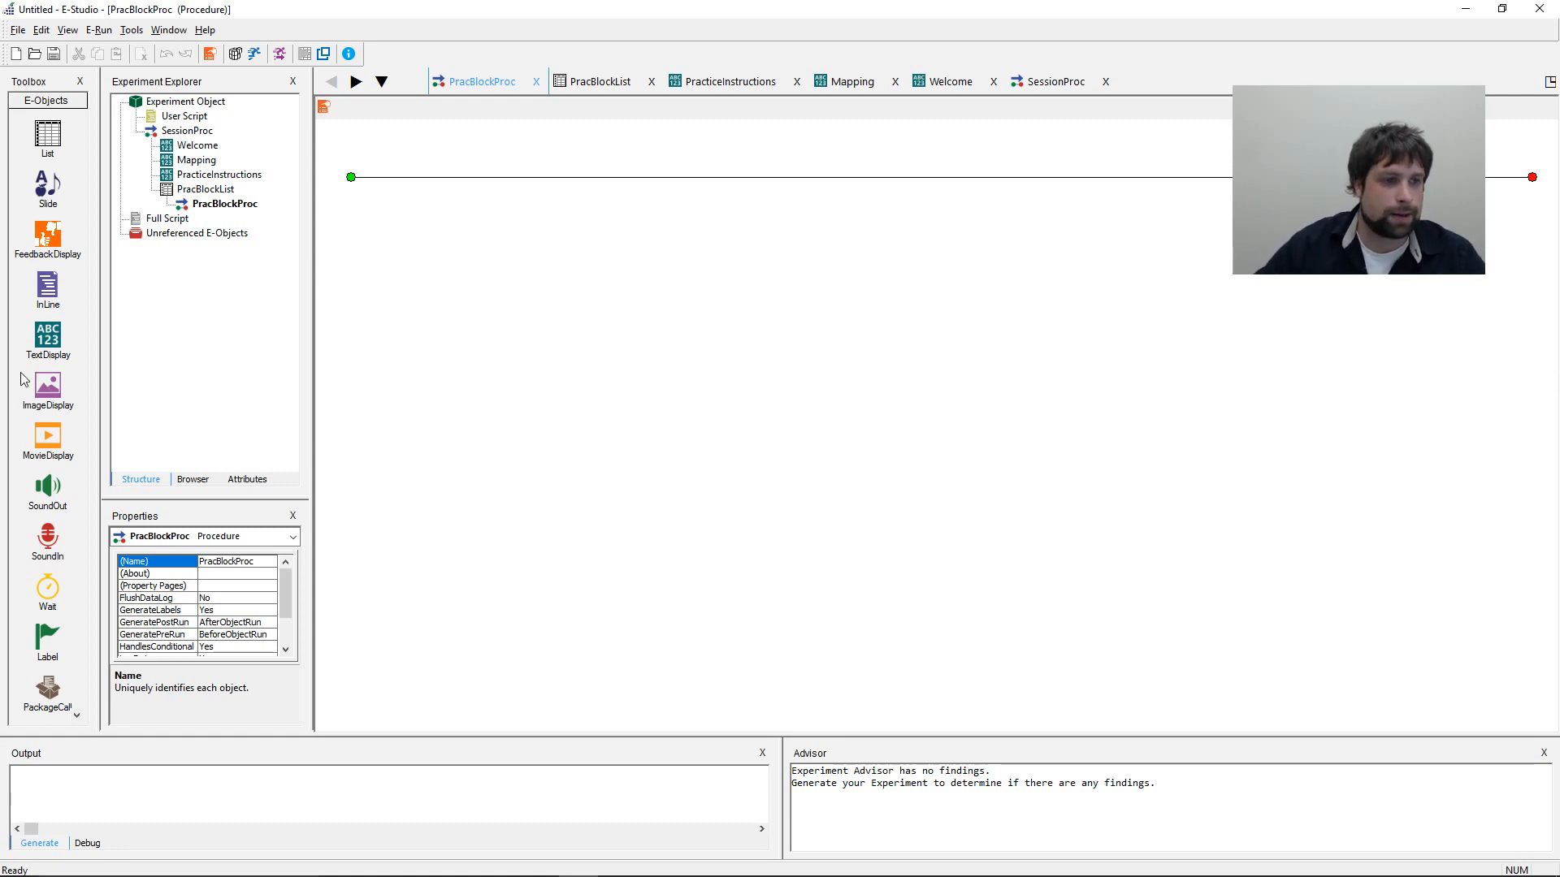
{"action": "left_click_drag", "start_coordinate": [48, 335], "coordinate": [579, 354]}
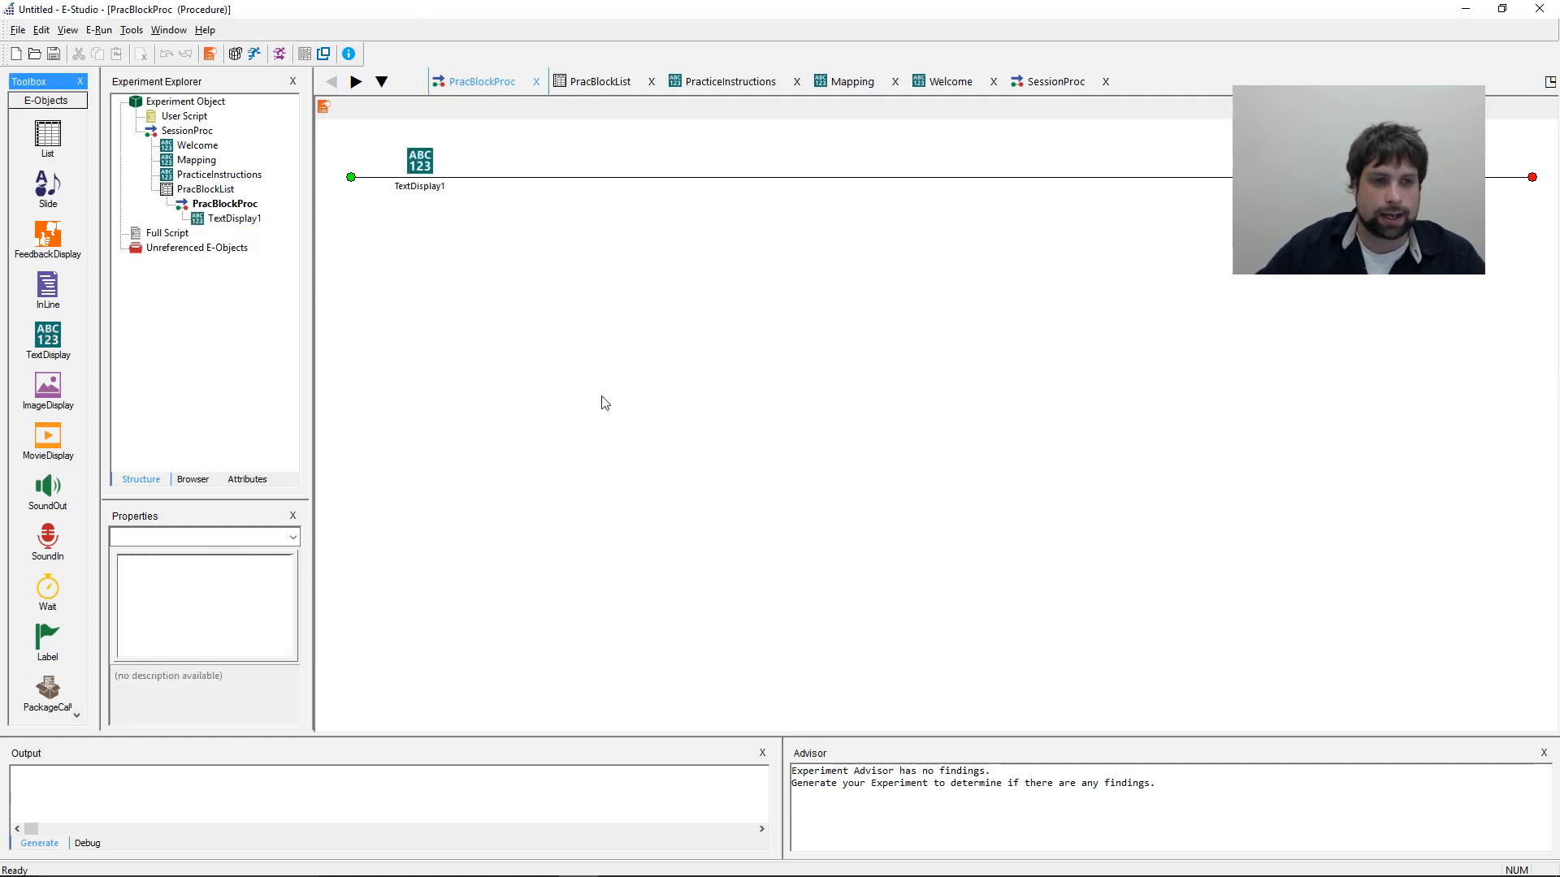
{"action": "left_click", "coordinate": [424, 169]}
{"action": "right_click", "coordinate": [421, 168]}
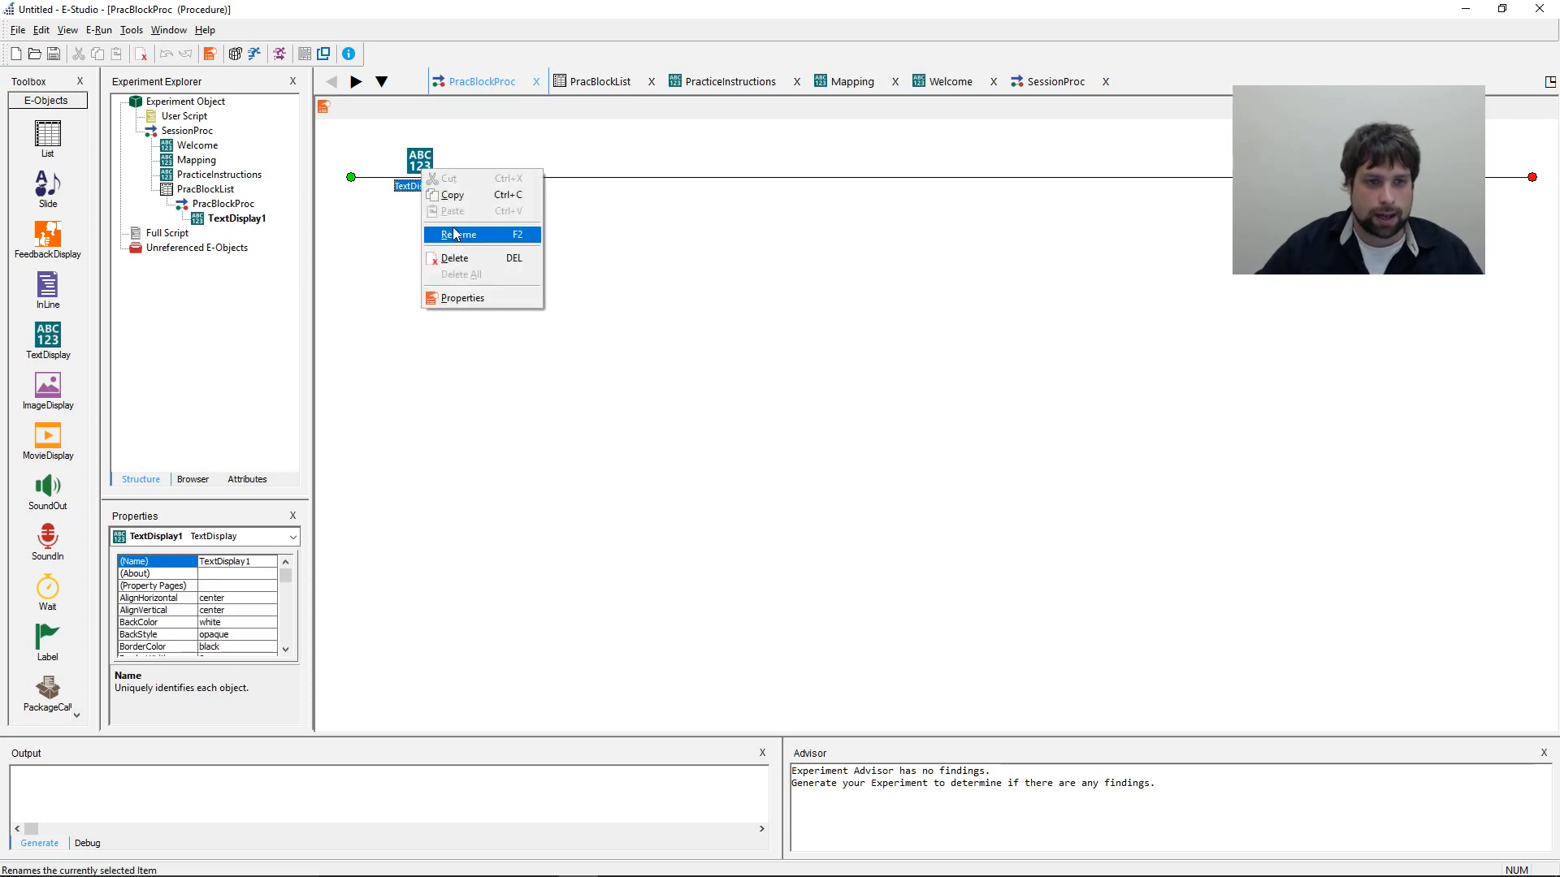
{"action": "left_click", "coordinate": [456, 235]}
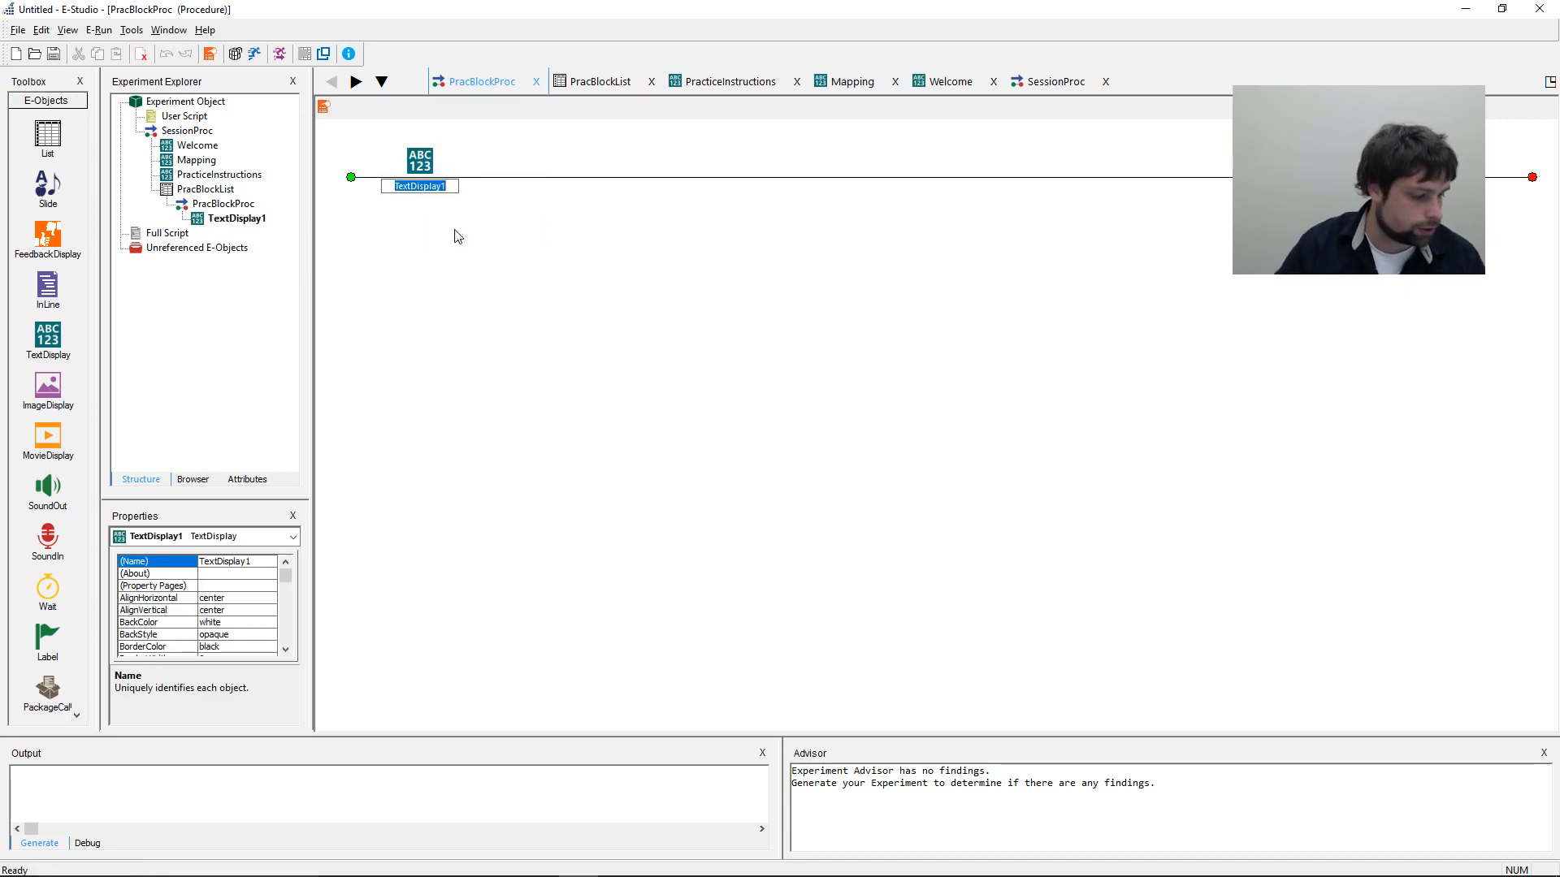
{"action": "type", "text": "BlockI"}
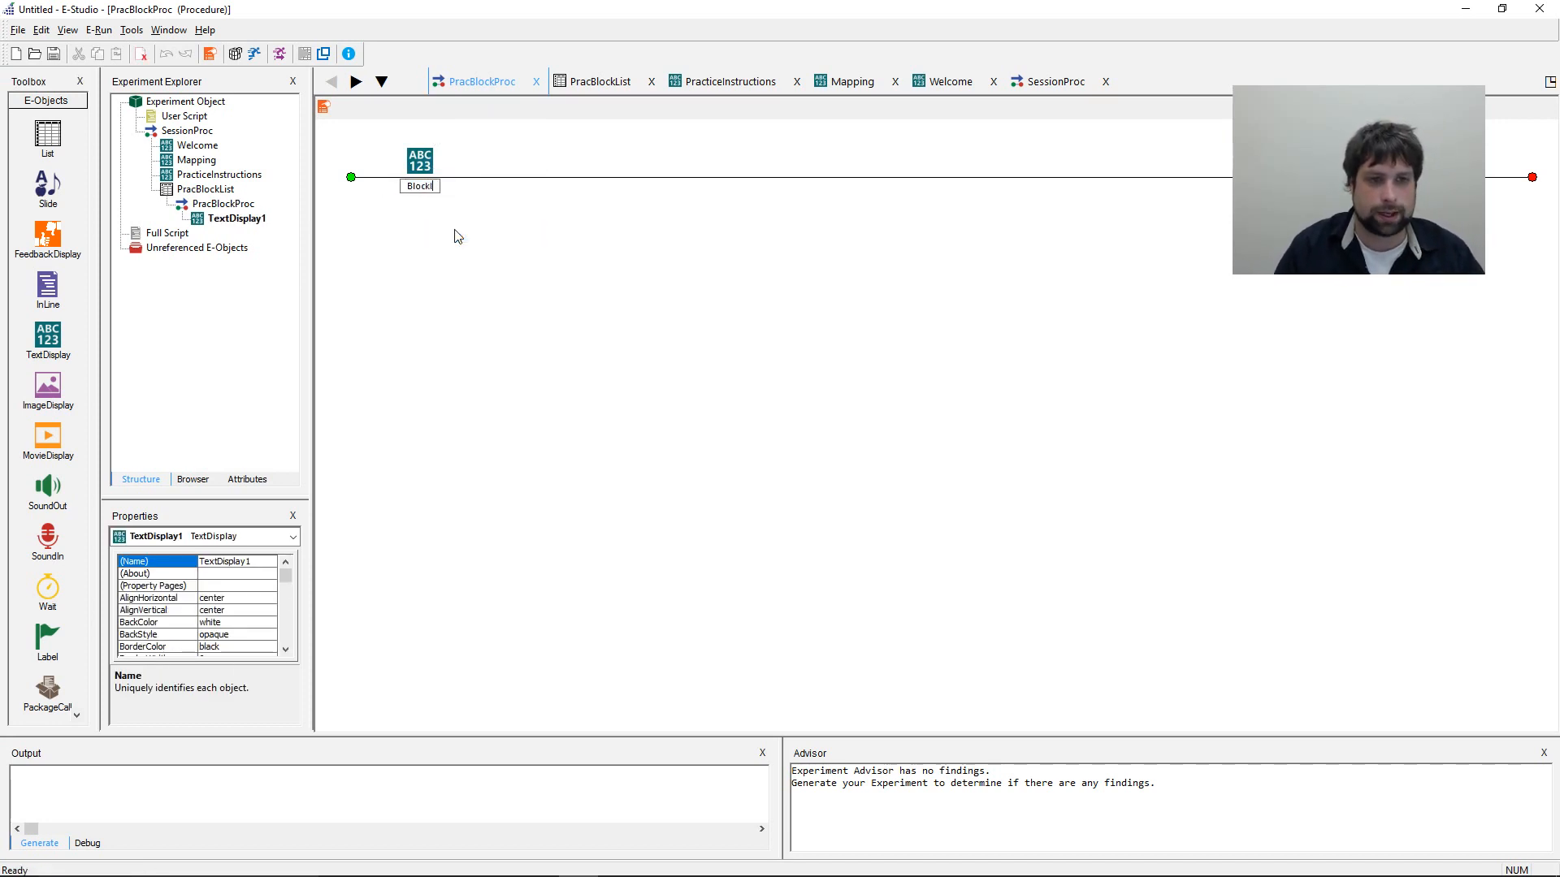
{"action": "type", "text": "nstructionstruction"}
{"action": "key", "text": "Return"}
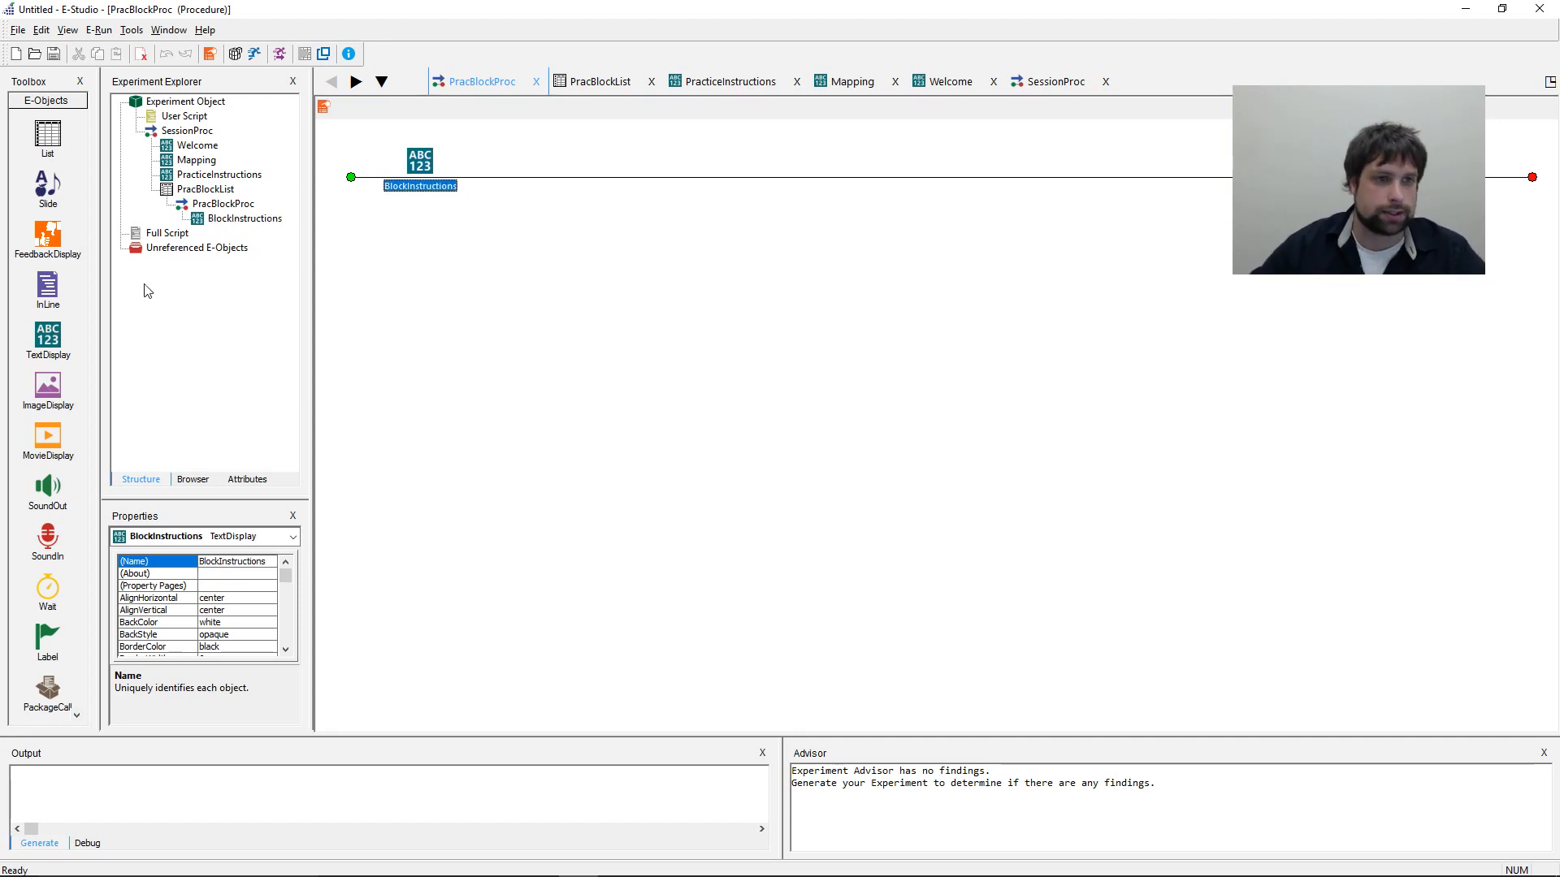
{"action": "left_click", "coordinate": [602, 329]}
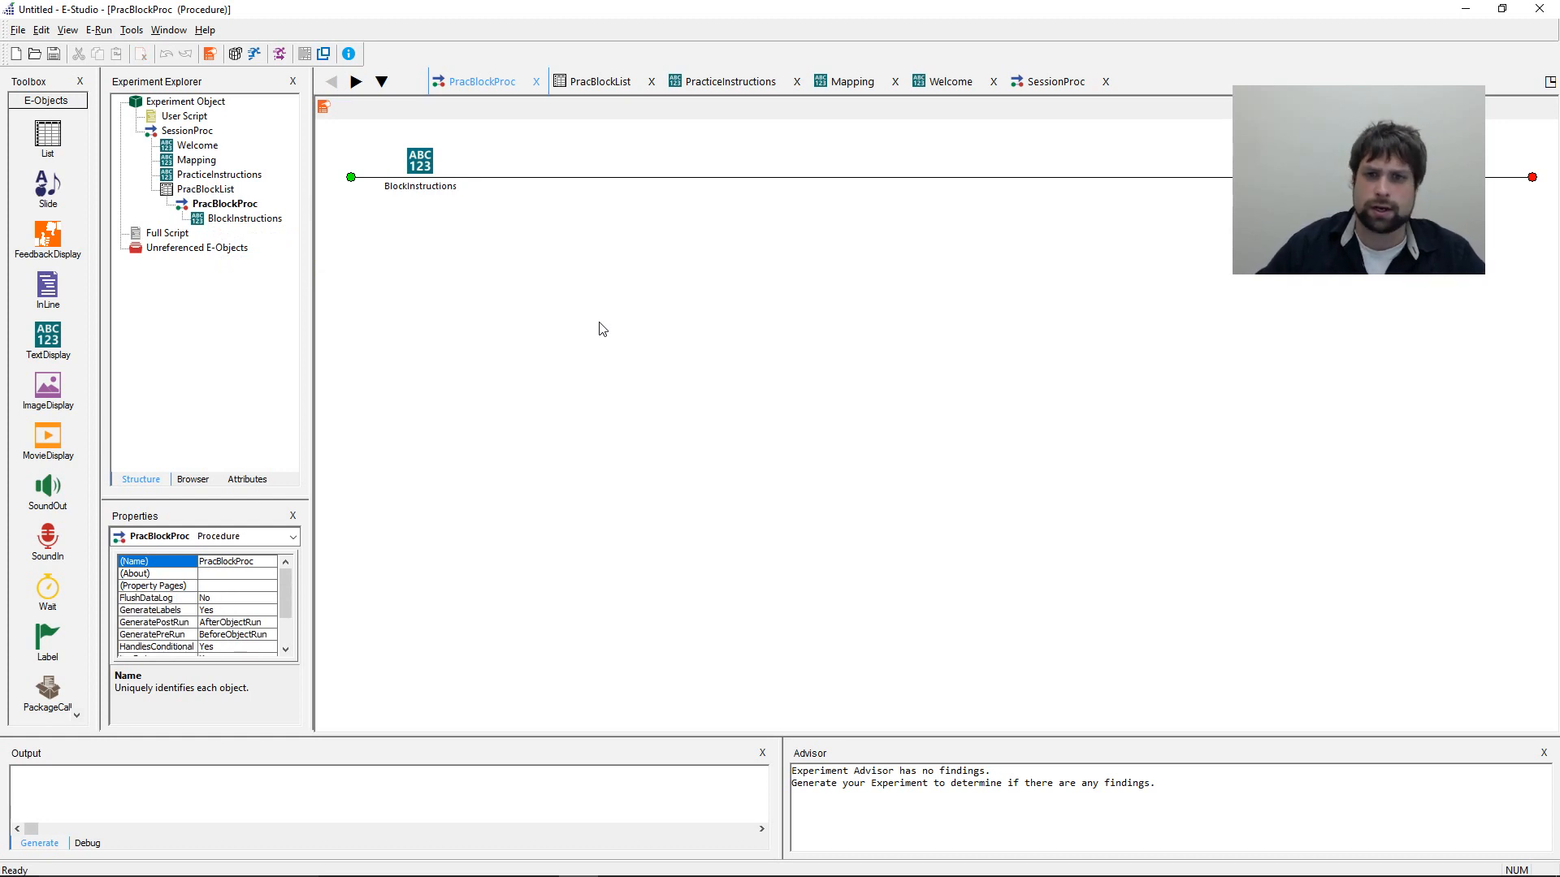
- Insert the [Instructions] attribute reference as the BlockInstructions display text, so it draws on each PracBlockList level
{"action": "double_click", "coordinate": [435, 181]}
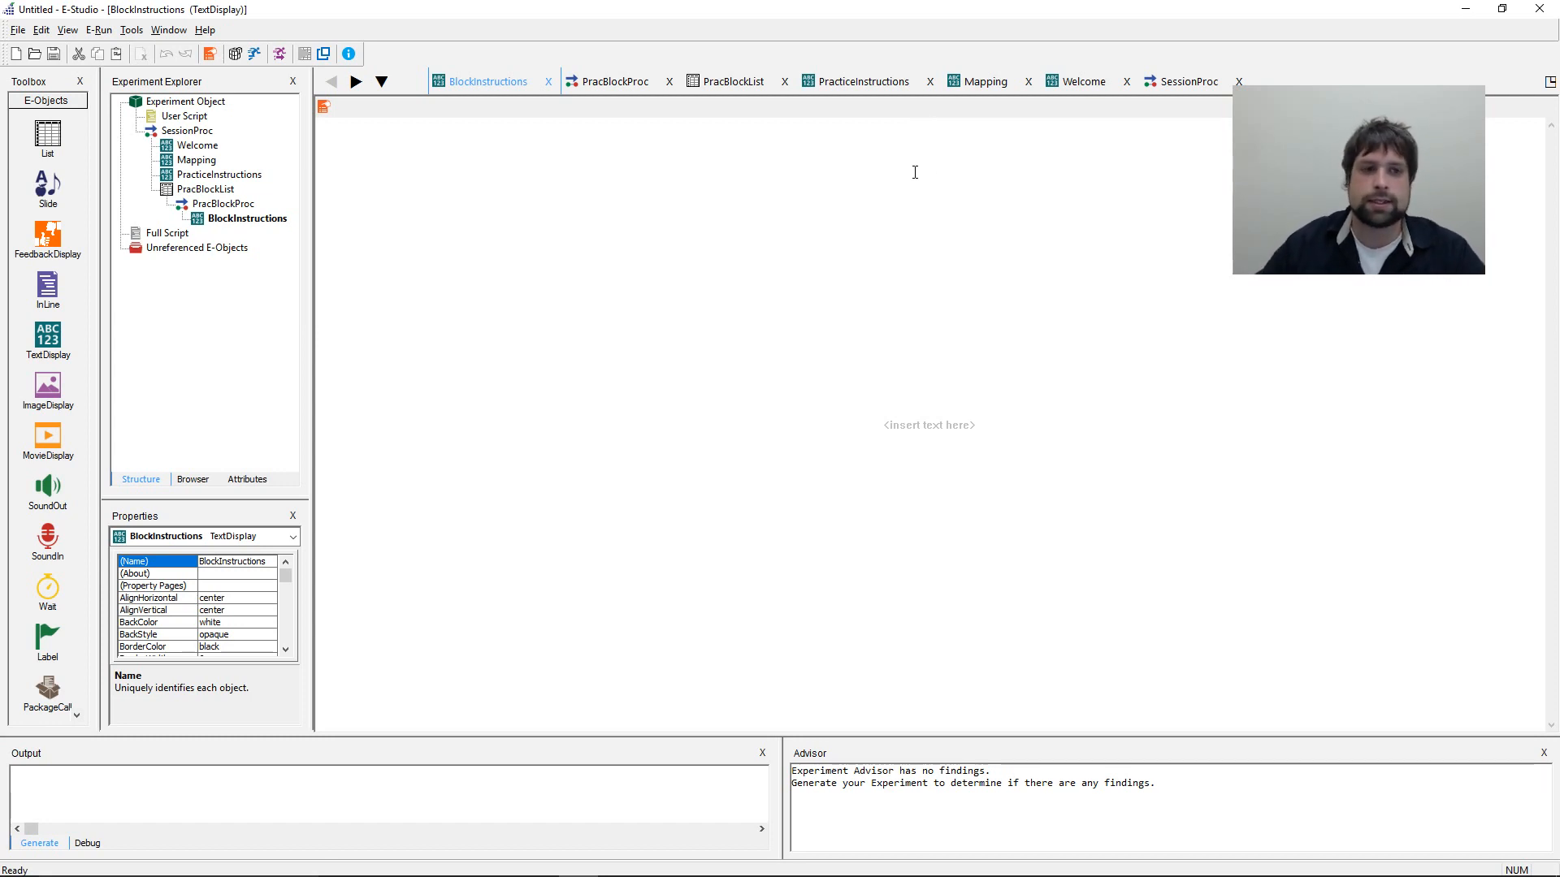
{"action": "double_click", "coordinate": [203, 189]}
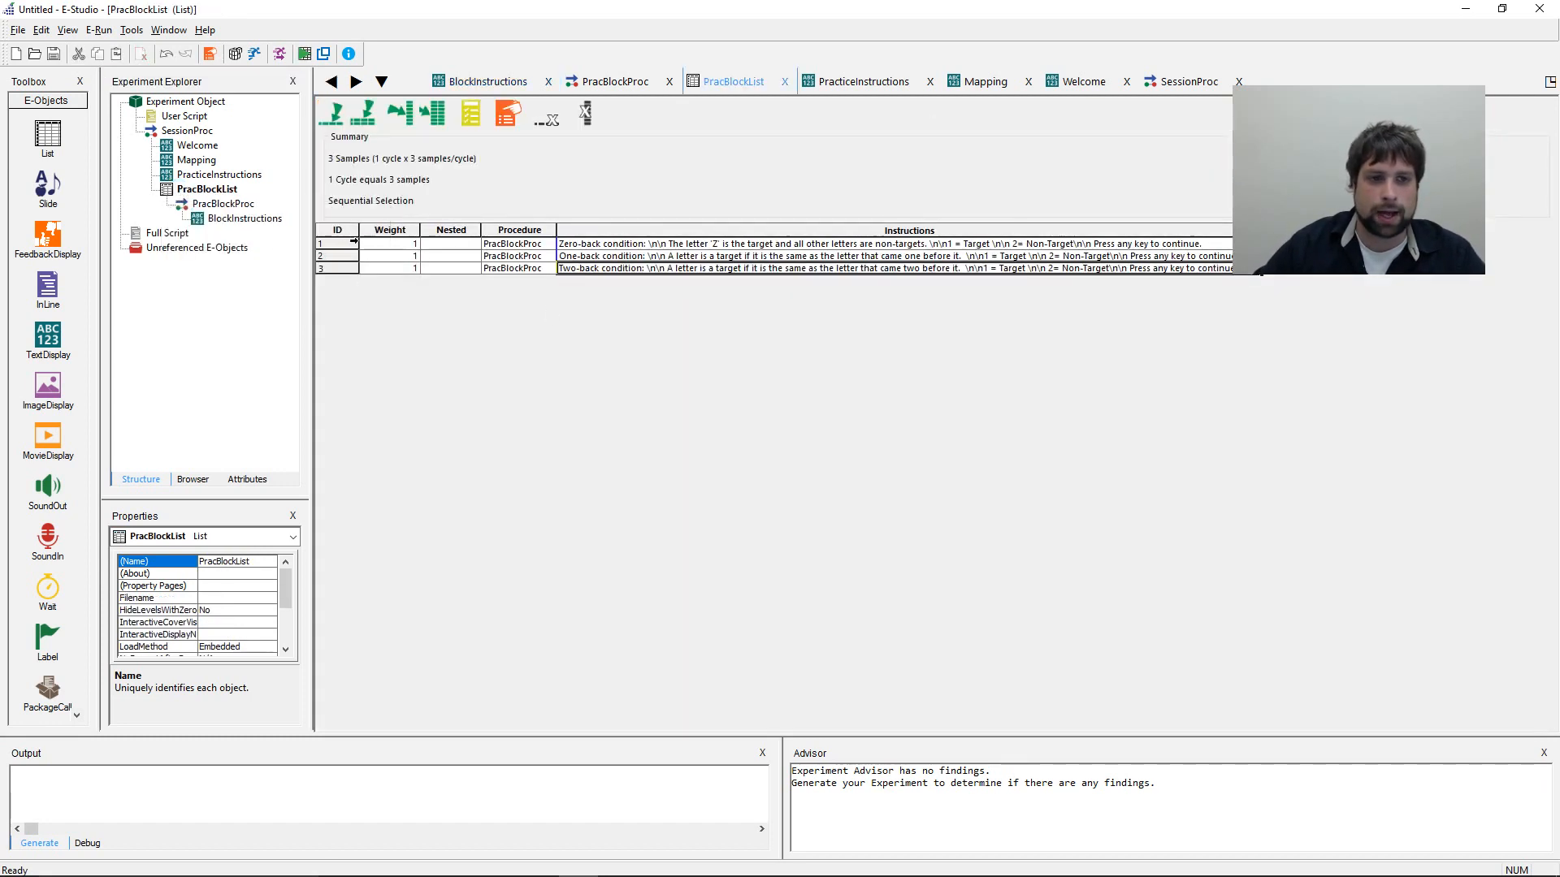
{"action": "left_click", "coordinate": [351, 243]}
{"action": "mouse_move", "coordinate": [351, 243]}
{"action": "left_mouse_down"}
{"action": "mouse_move", "coordinate": [350, 268]}
{"action": "mouse_move", "coordinate": [347, 244]}
{"action": "left_mouse_up"}
{"action": "left_click", "coordinate": [341, 258]}
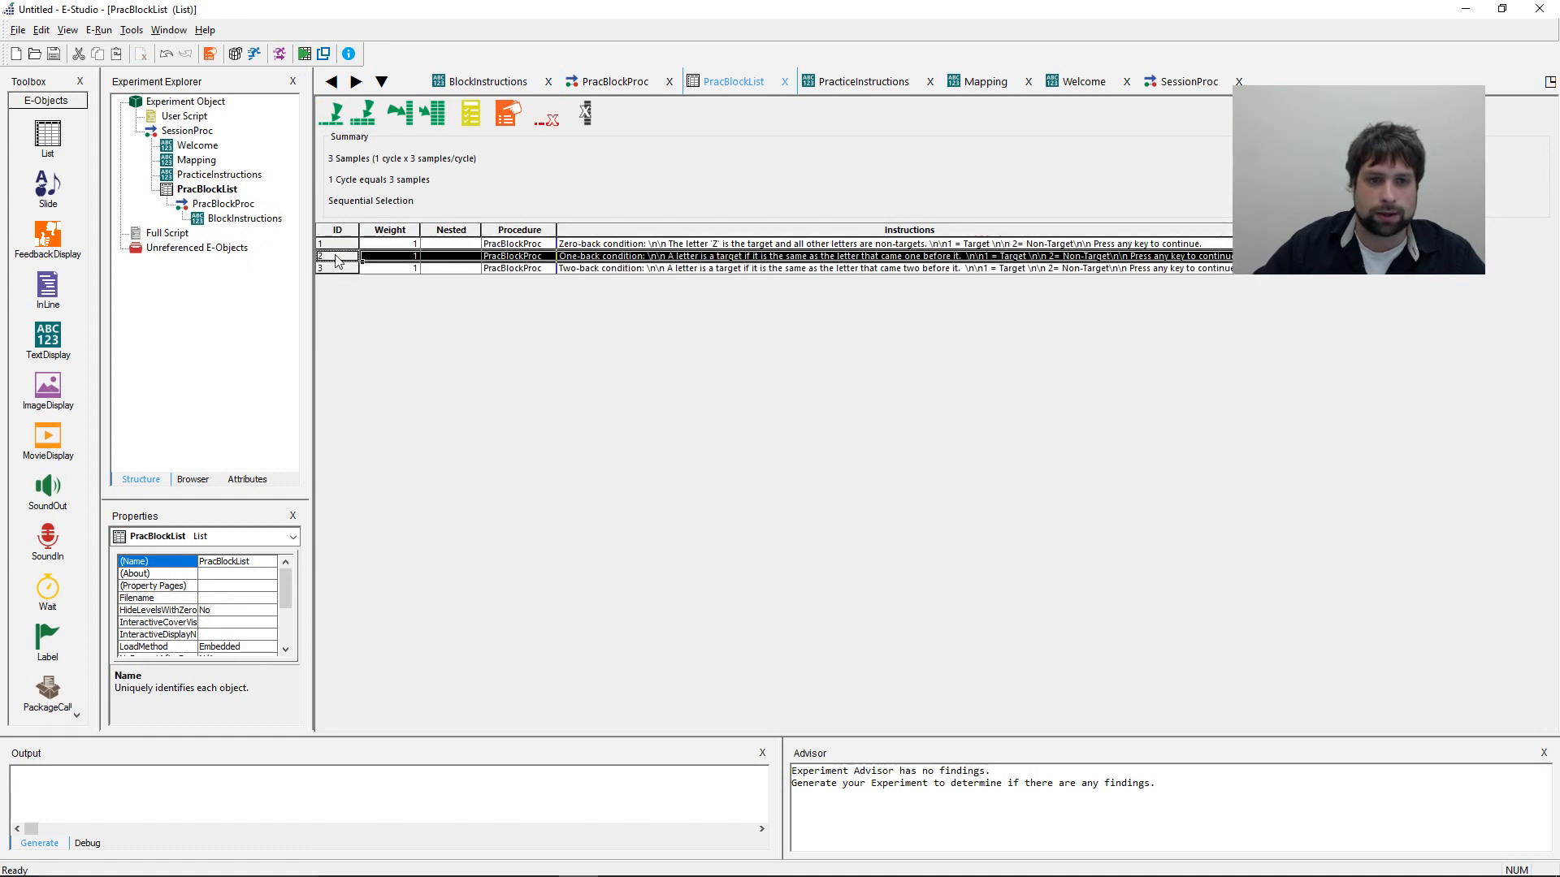
{"action": "left_click", "coordinate": [743, 254]}
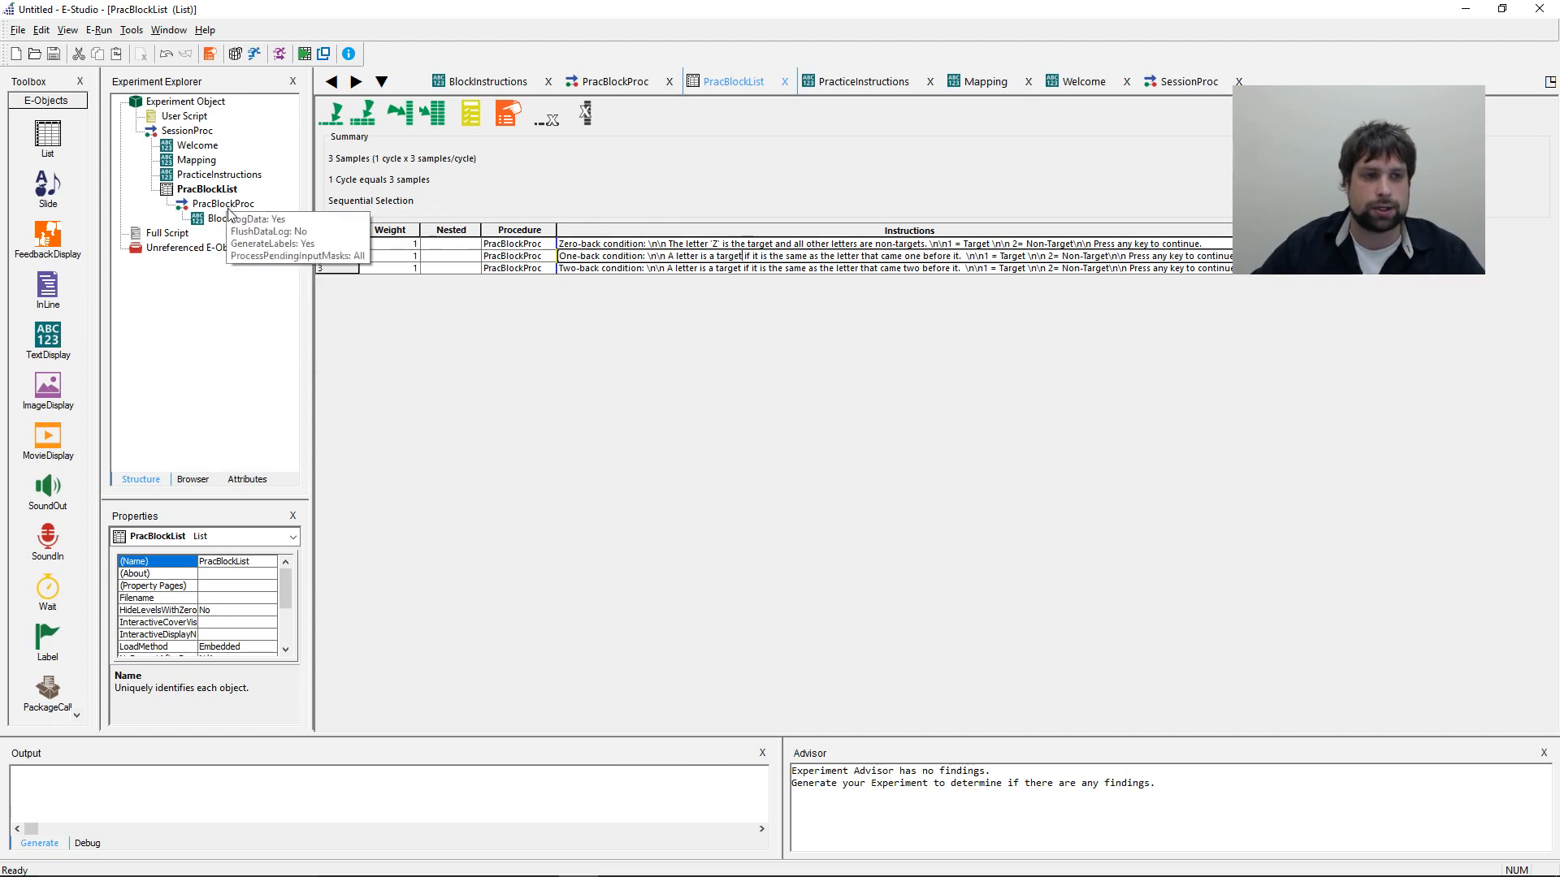
{"action": "double_click", "coordinate": [228, 219]}
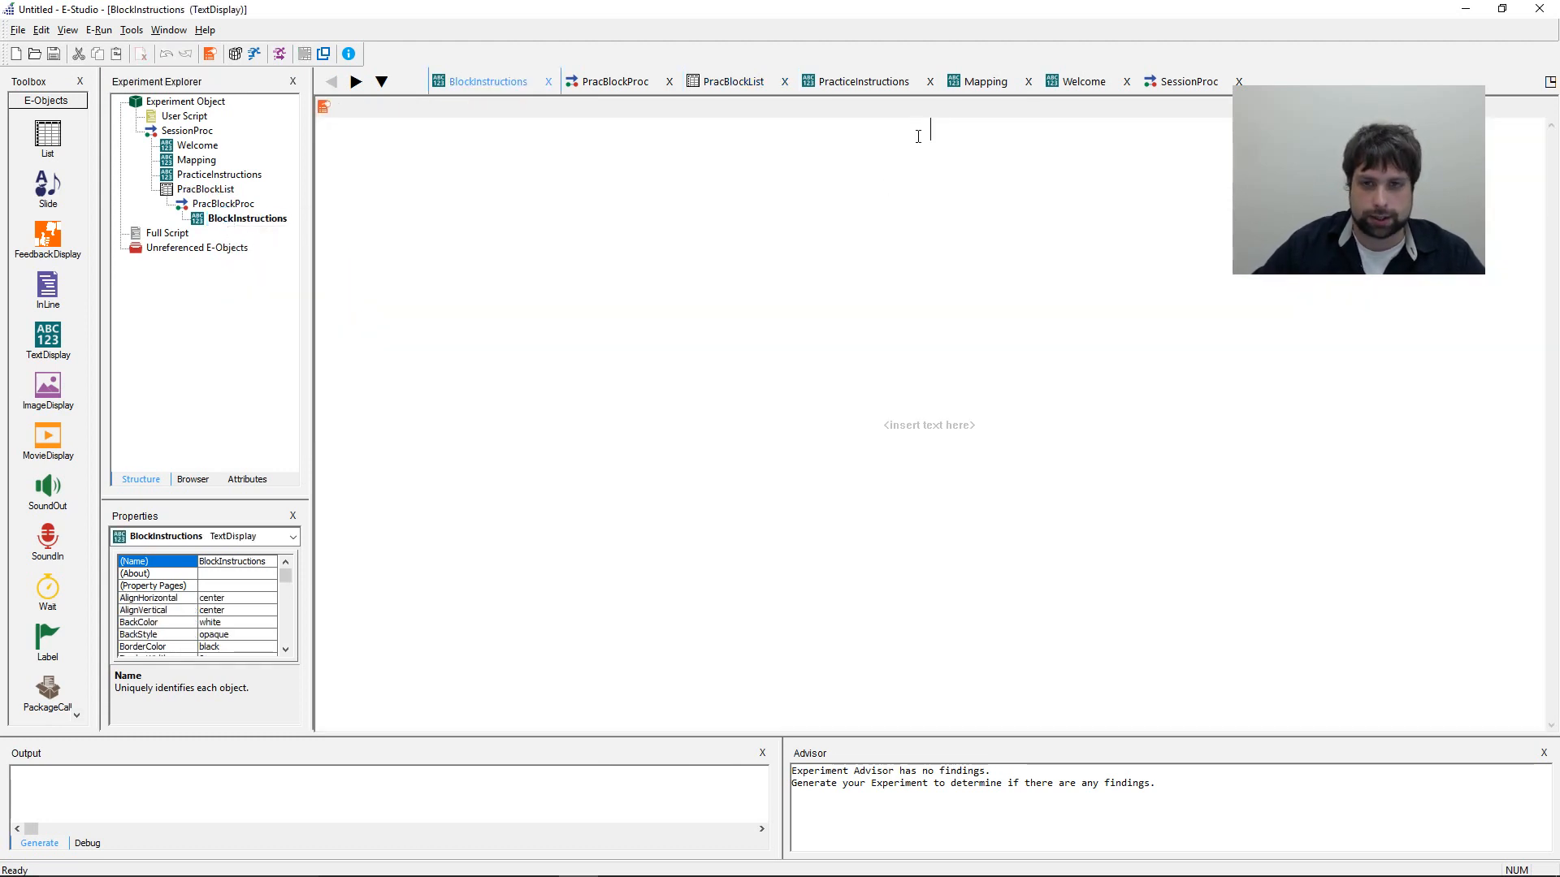
{"action": "left_click", "coordinate": [921, 159]}
{"action": "type", "text": "["}
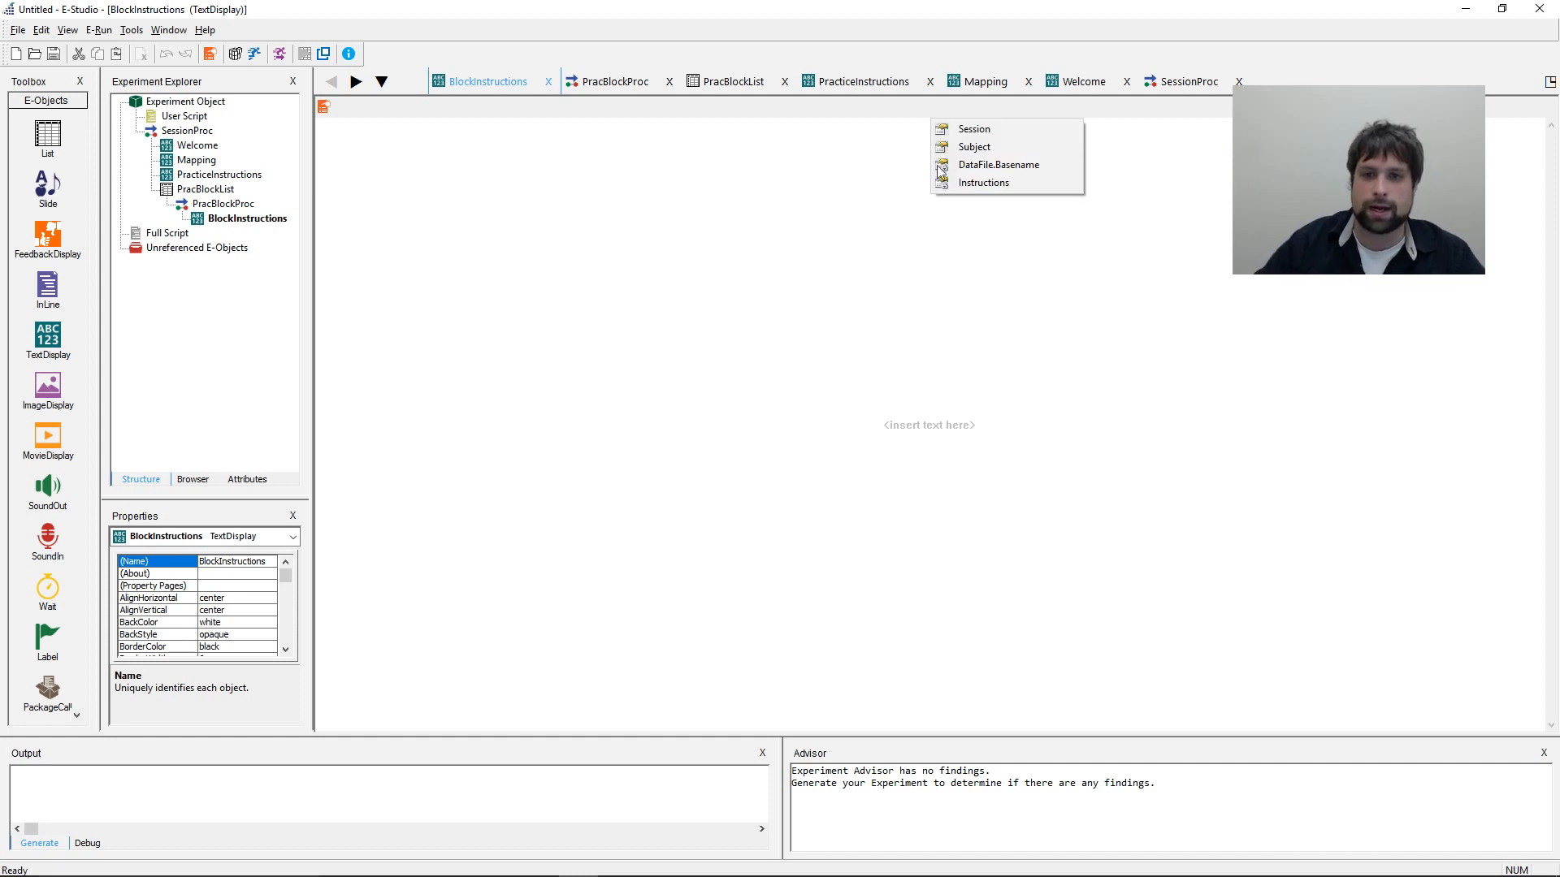
{"action": "double_click", "coordinate": [992, 182]}
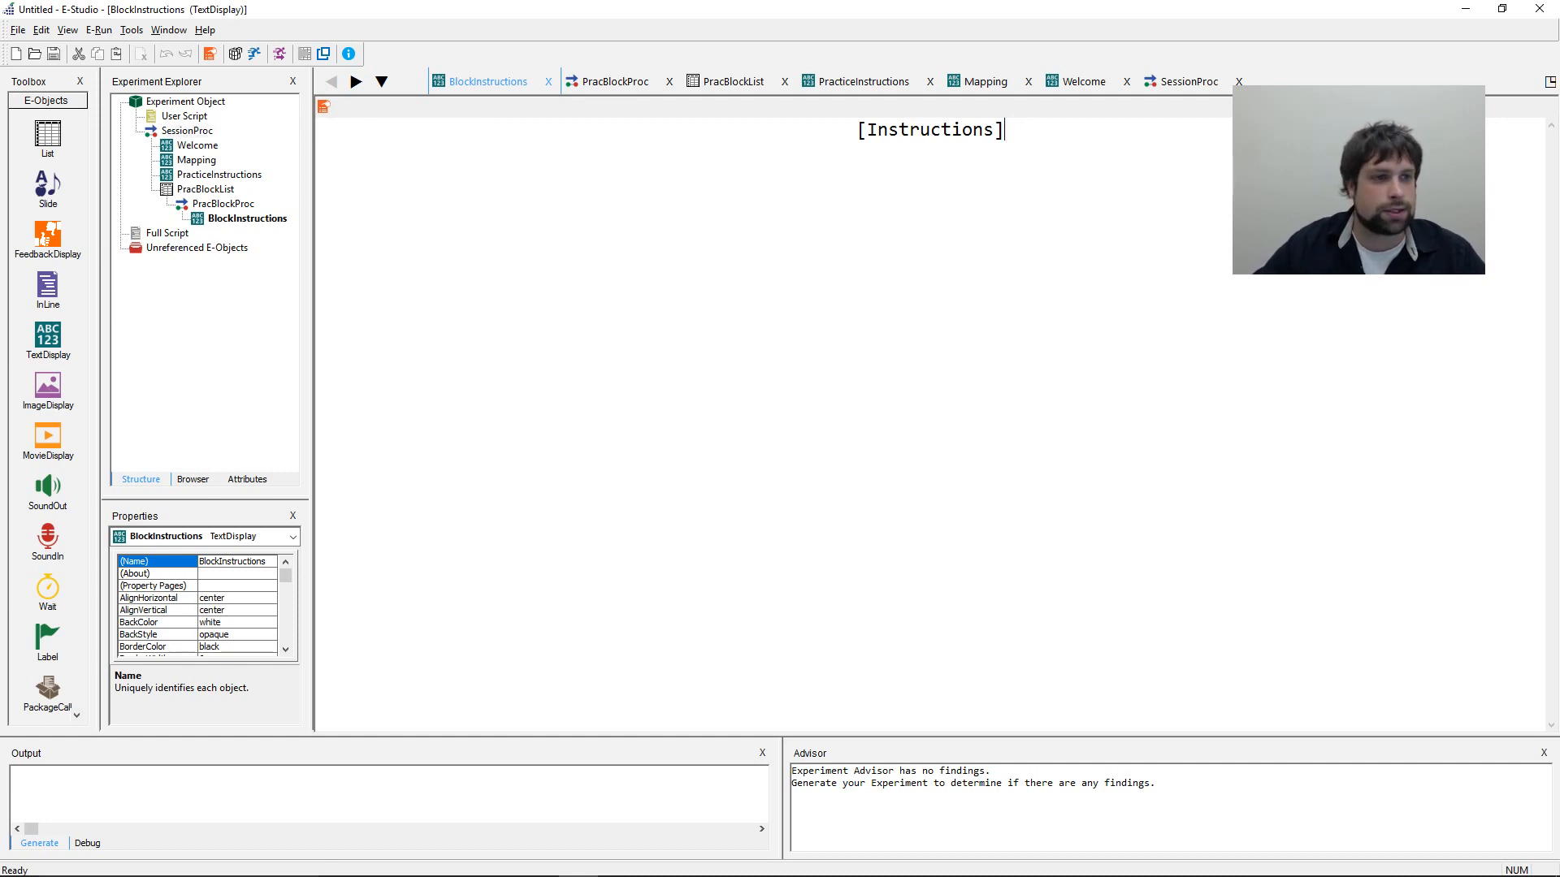
{"action": "left_click", "coordinate": [897, 313]}
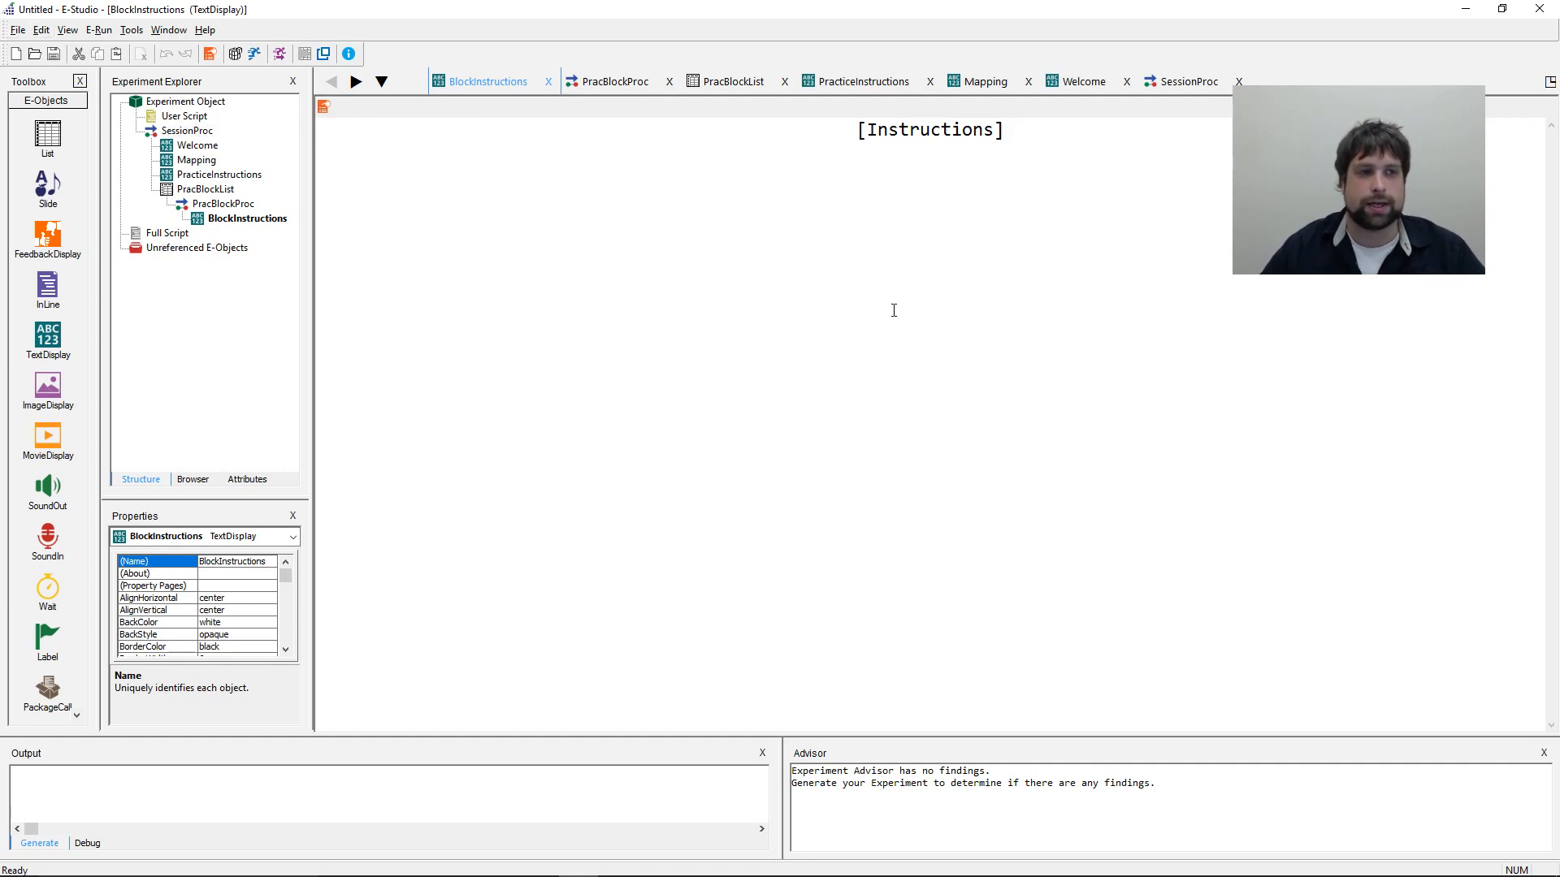
- Save the experiment in the My Experiments 3.0 folder under the file name FixedNBack
{"action": "mouse_move", "coordinate": [191, 171]}
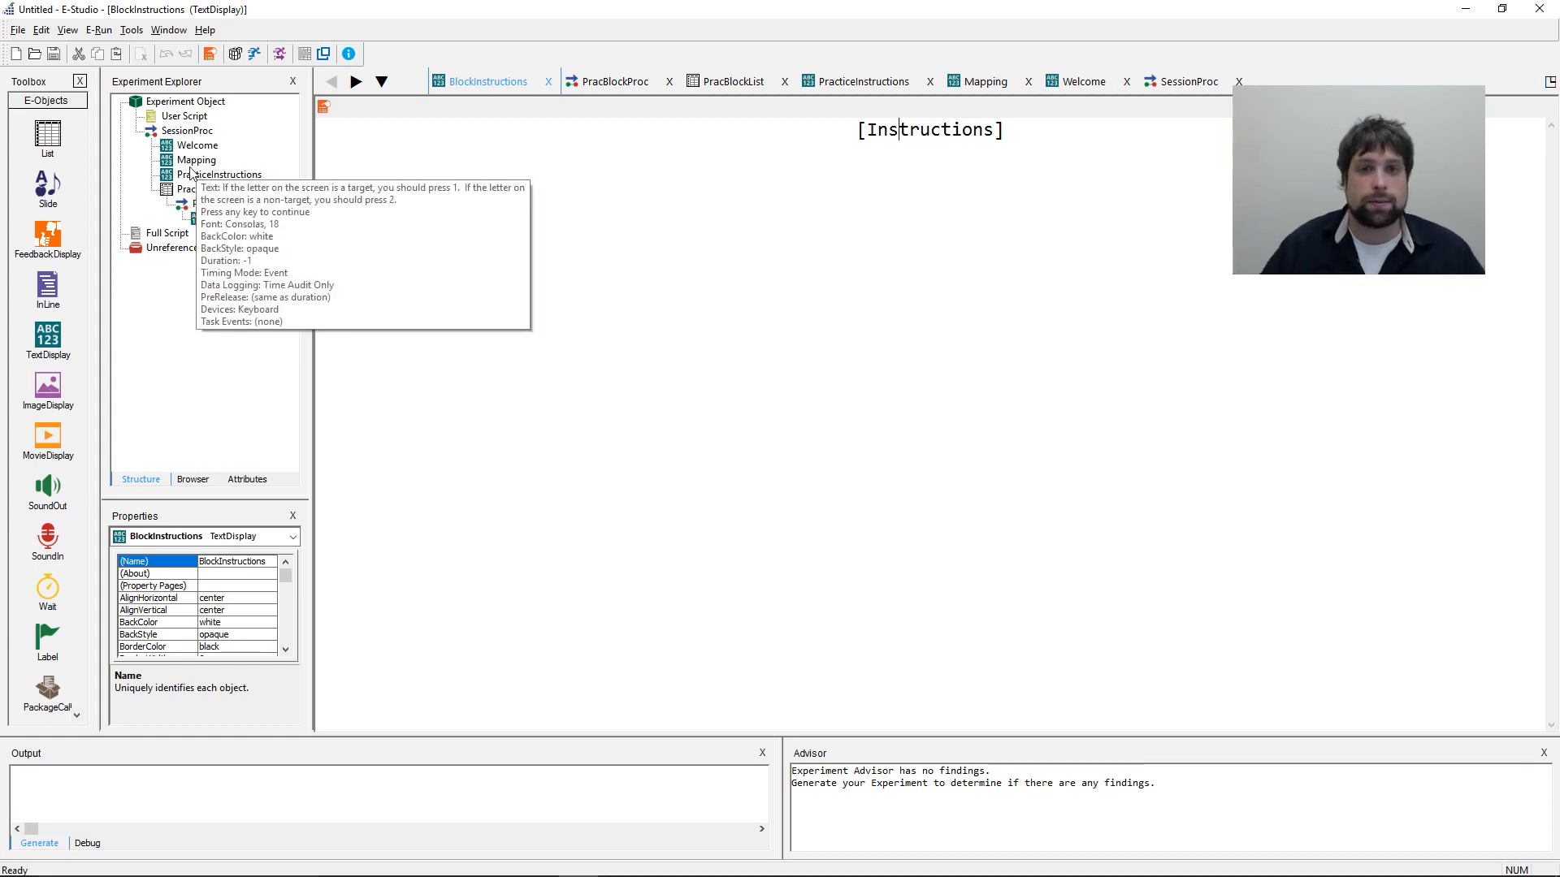
{"action": "left_click", "coordinate": [17, 30]}
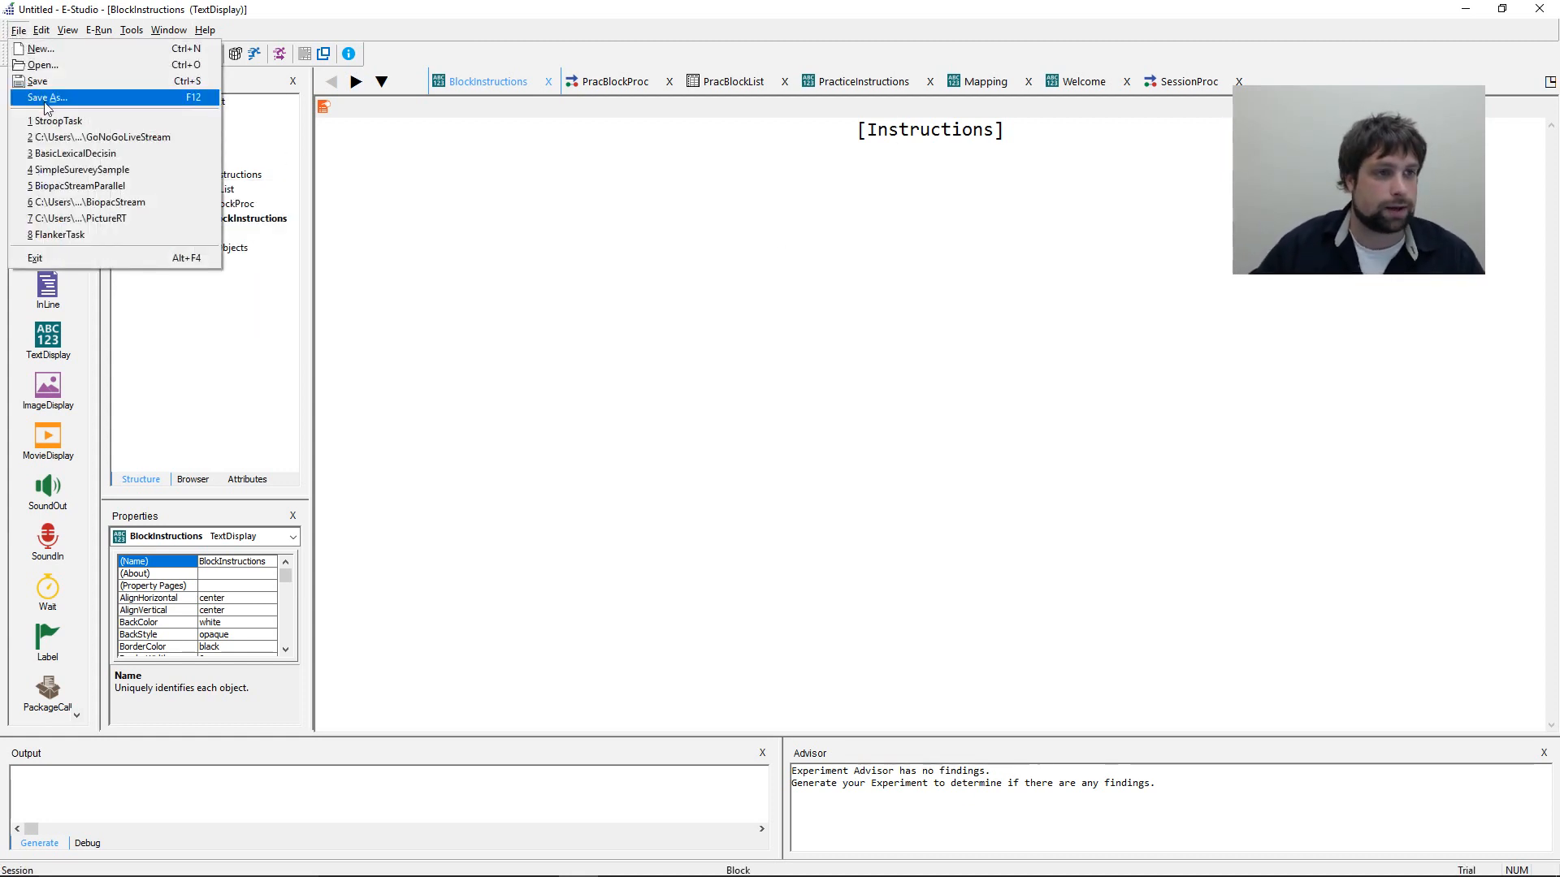
{"action": "left_click", "coordinate": [46, 99]}
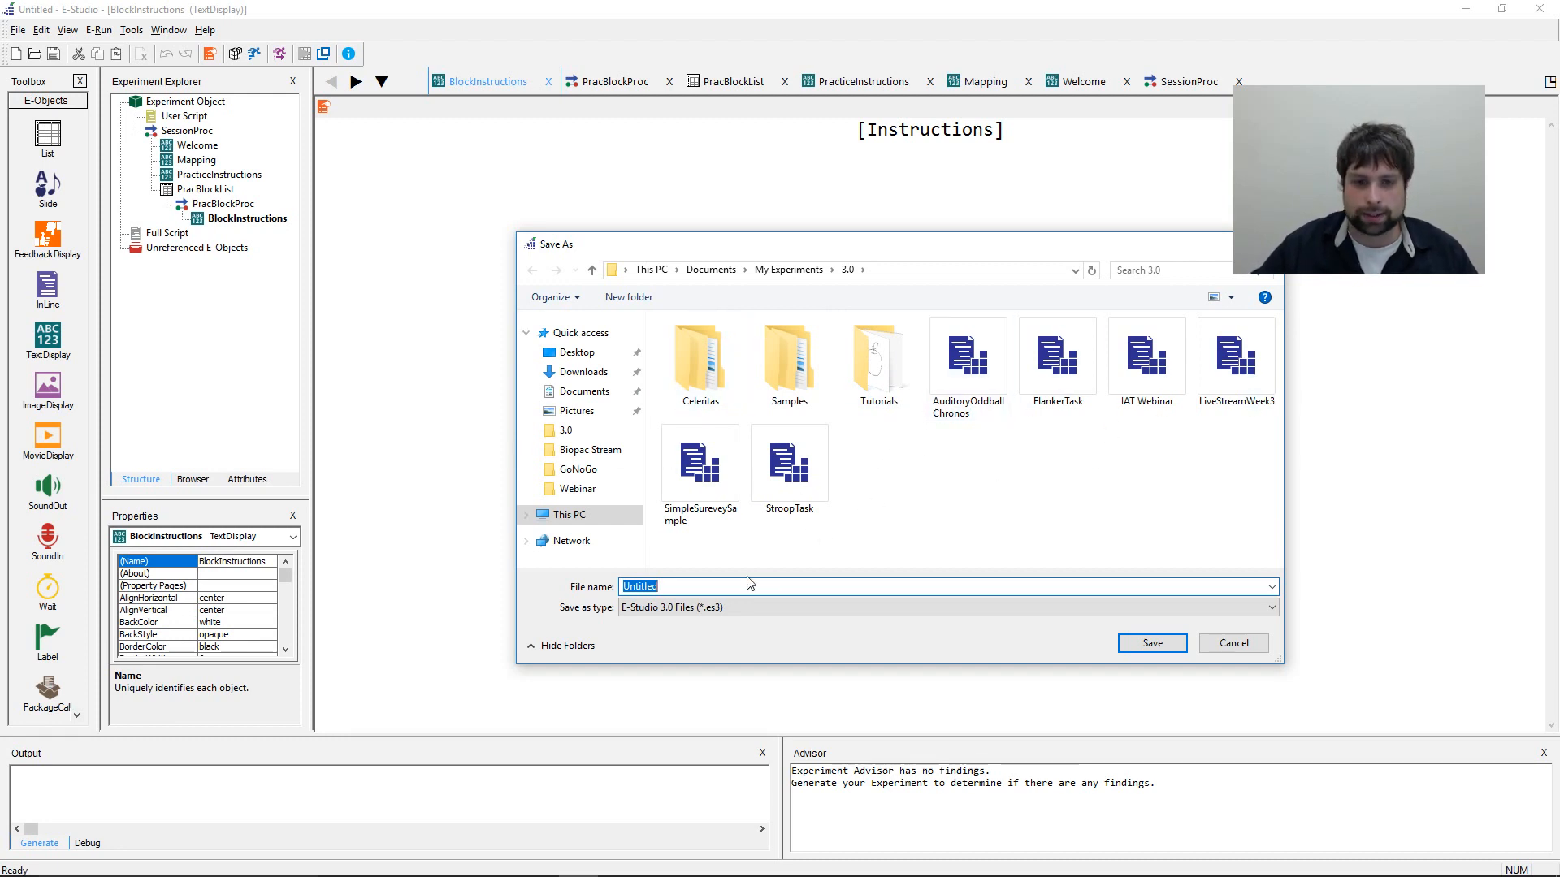
{"action": "type", "text": "FixedNBack"}
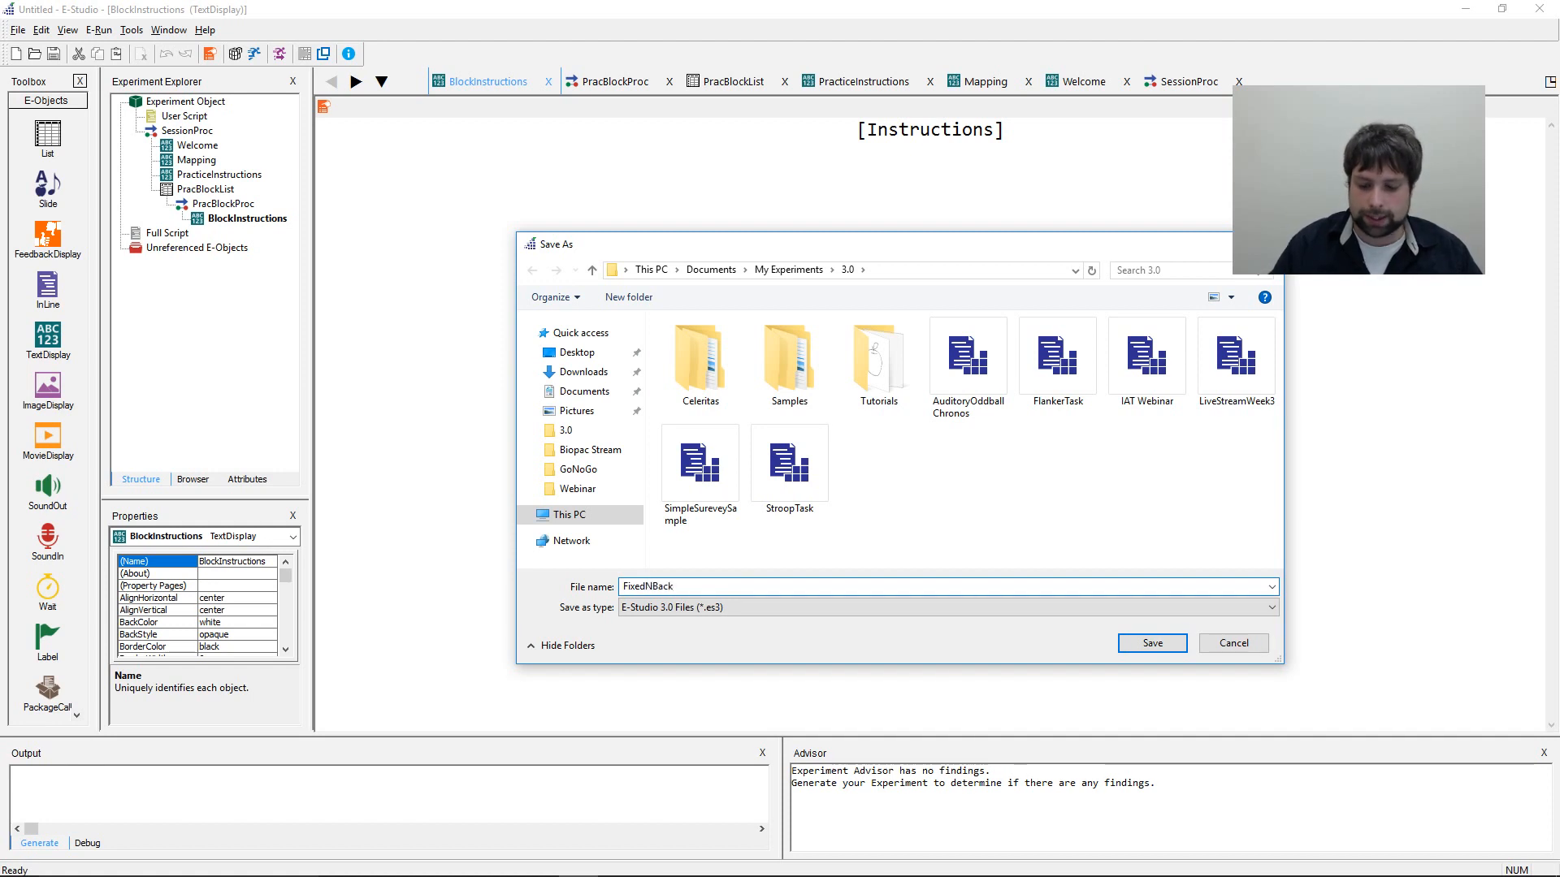
{"action": "key", "text": "Return"}
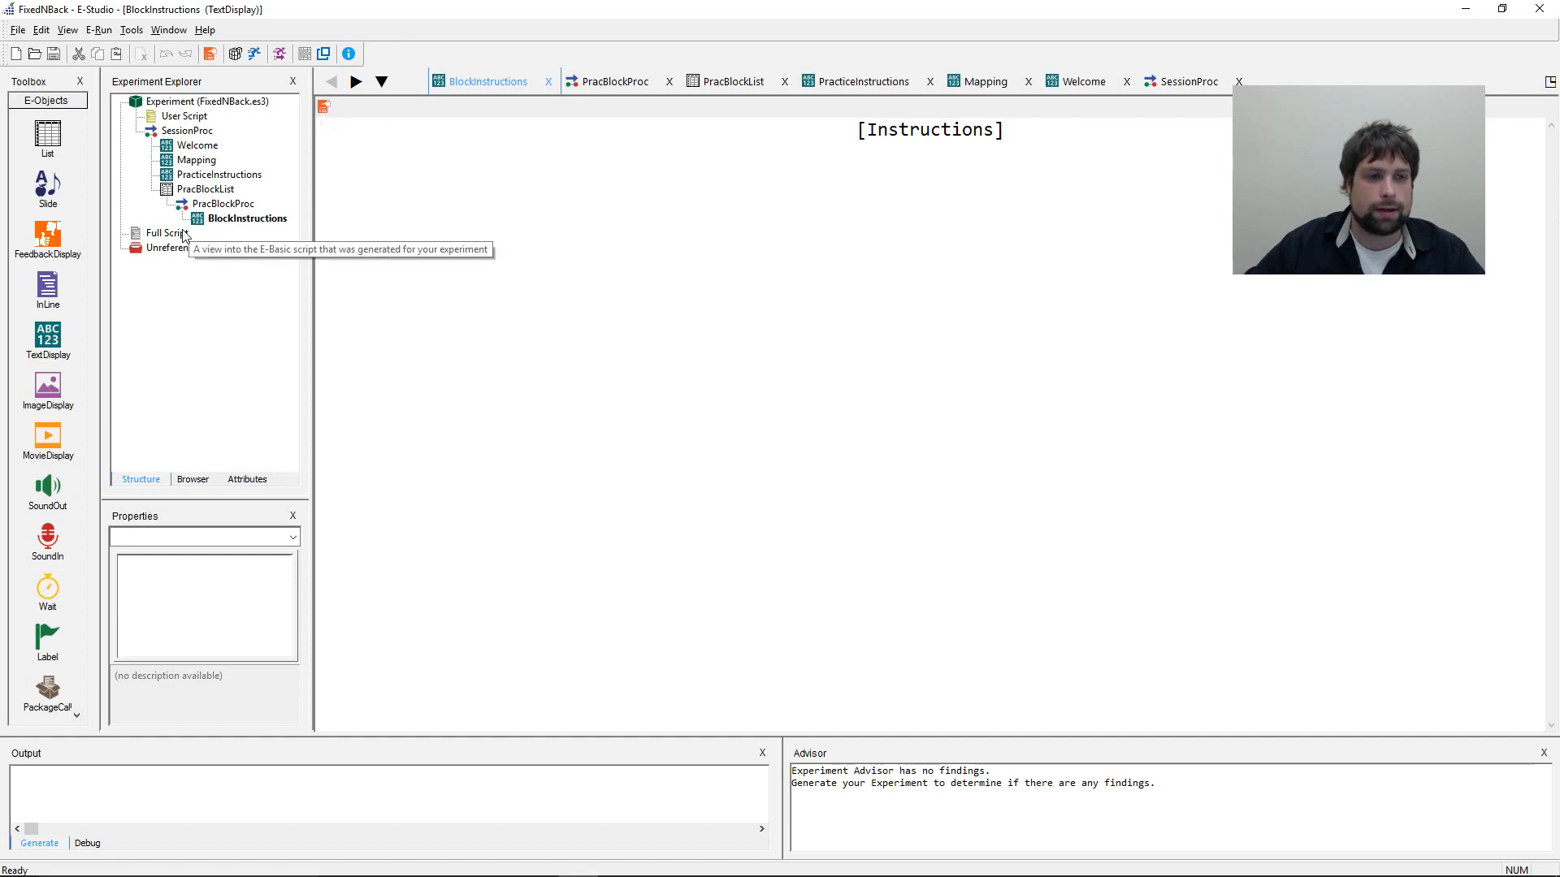
- Give the BlockInstructions display an infinite duration and add the keyboard as its input device
{"action": "left_click", "coordinate": [205, 192]}
{"action": "double_click", "coordinate": [205, 191]}
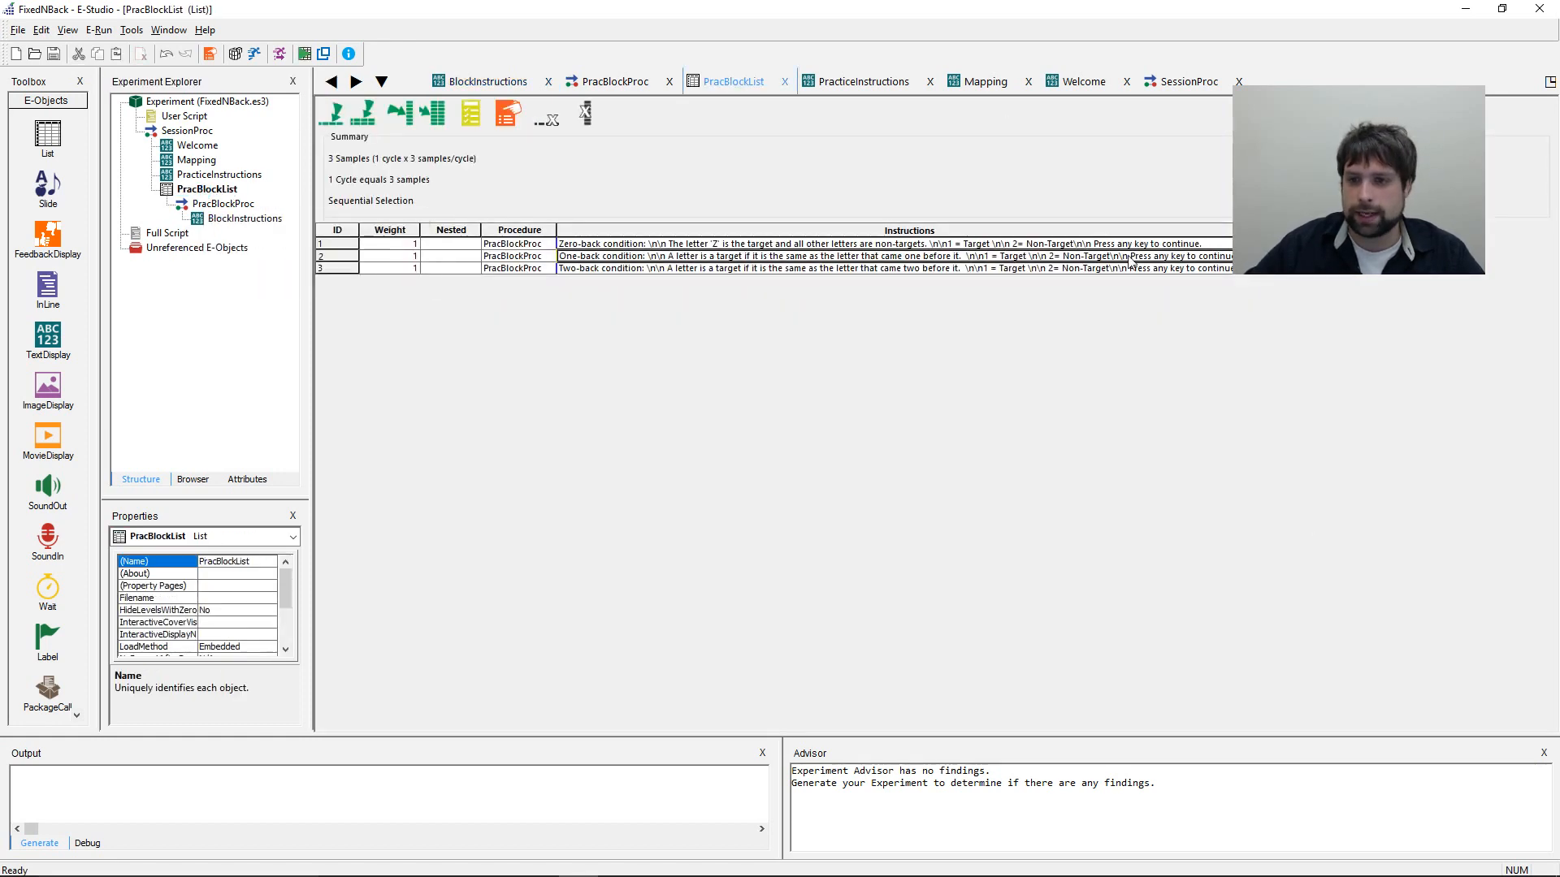
{"action": "double_click", "coordinate": [244, 218]}
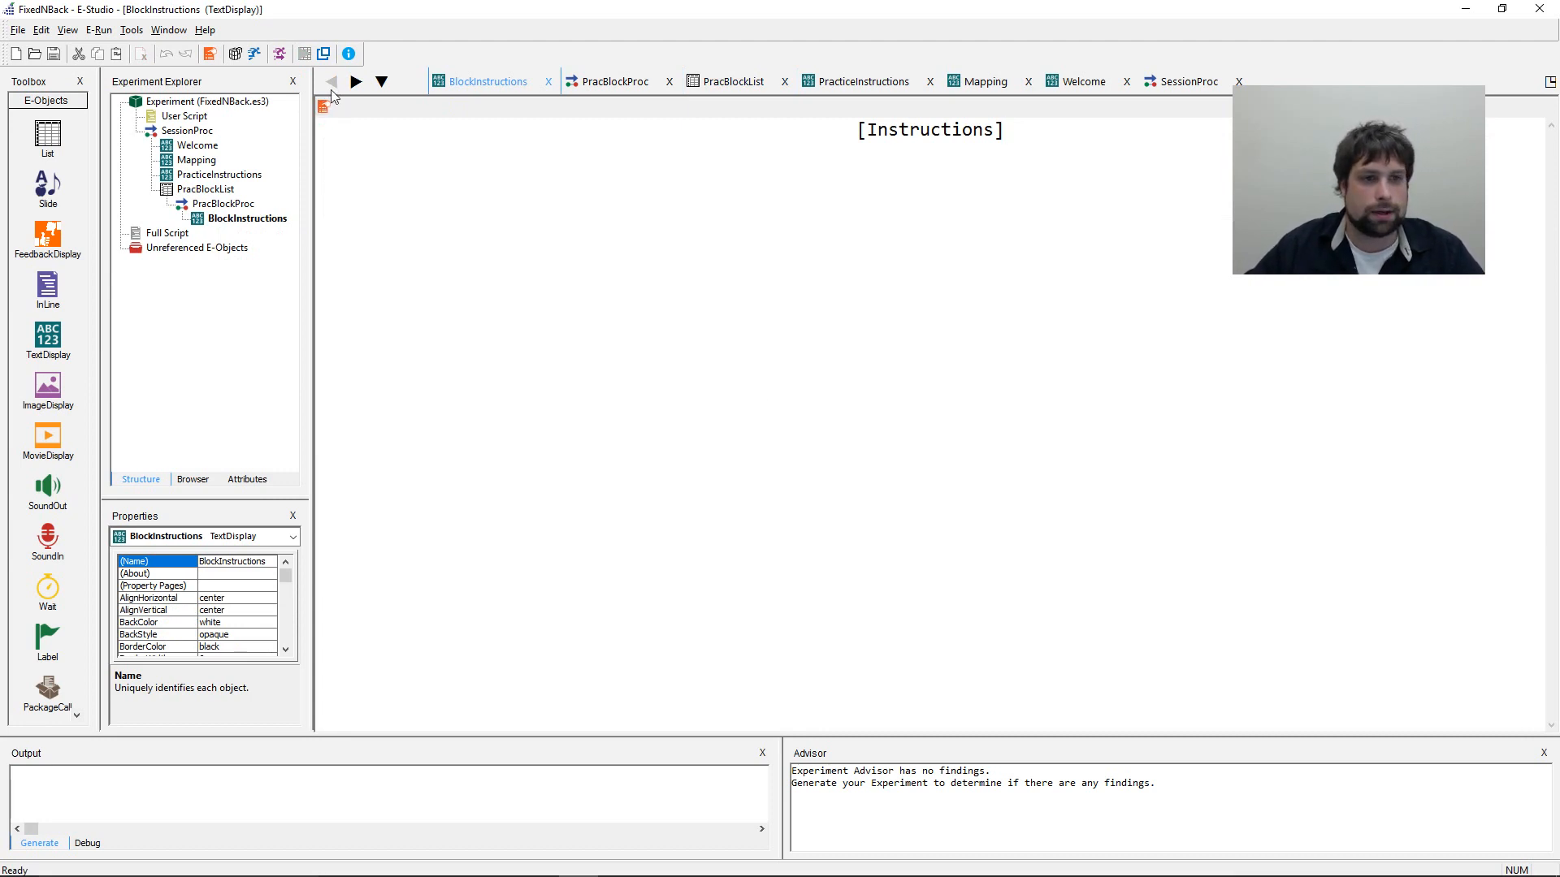
{"action": "mouse_move", "coordinate": [242, 185]}
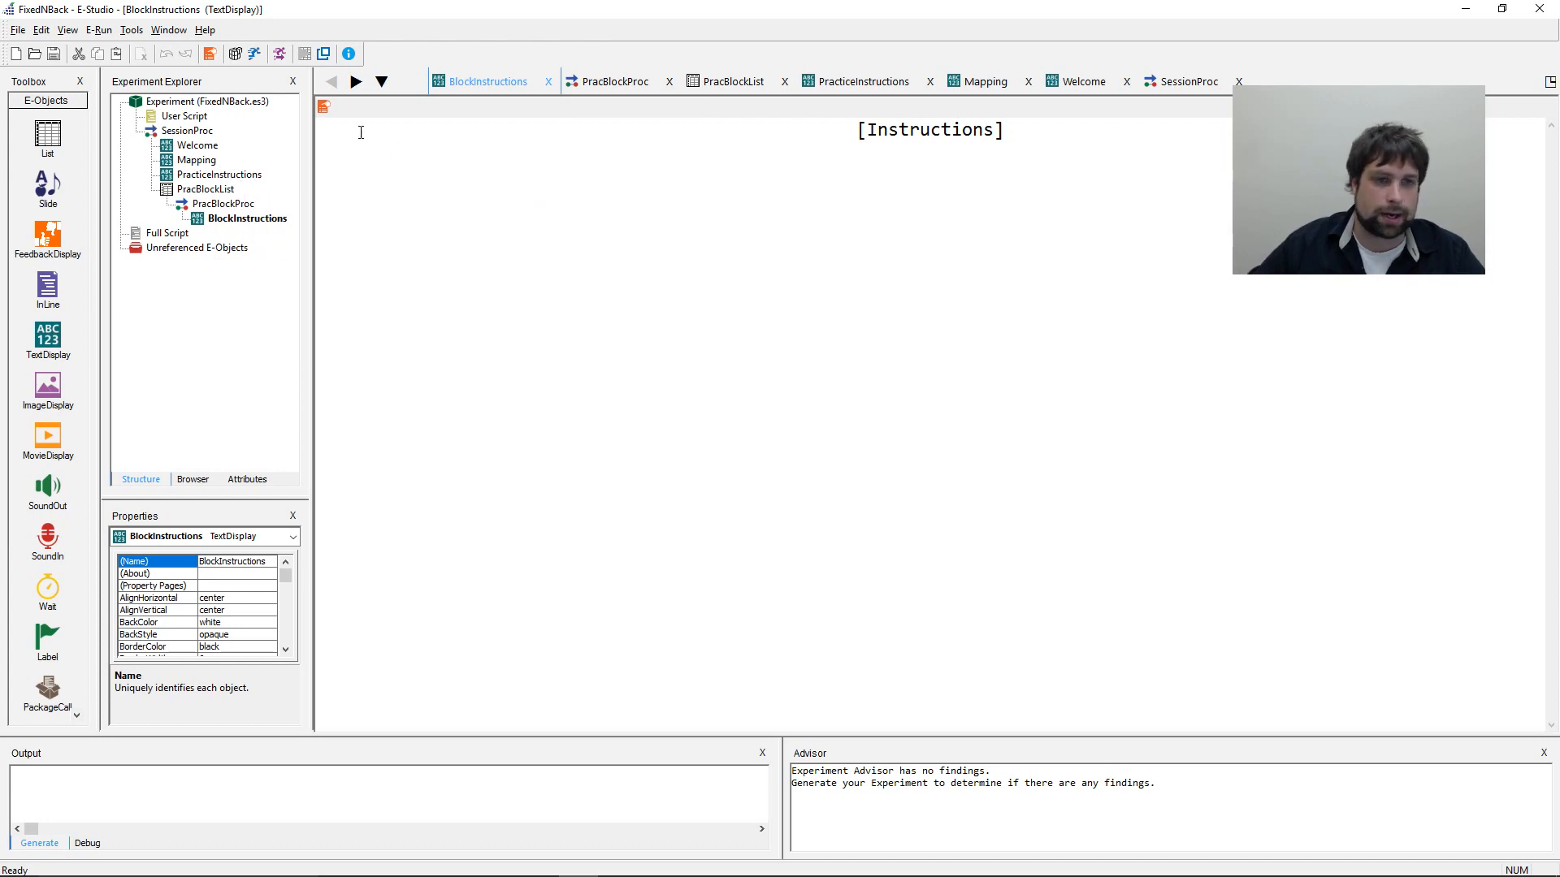
{"action": "left_click", "coordinate": [323, 106]}
{"action": "left_click", "coordinate": [839, 293]}
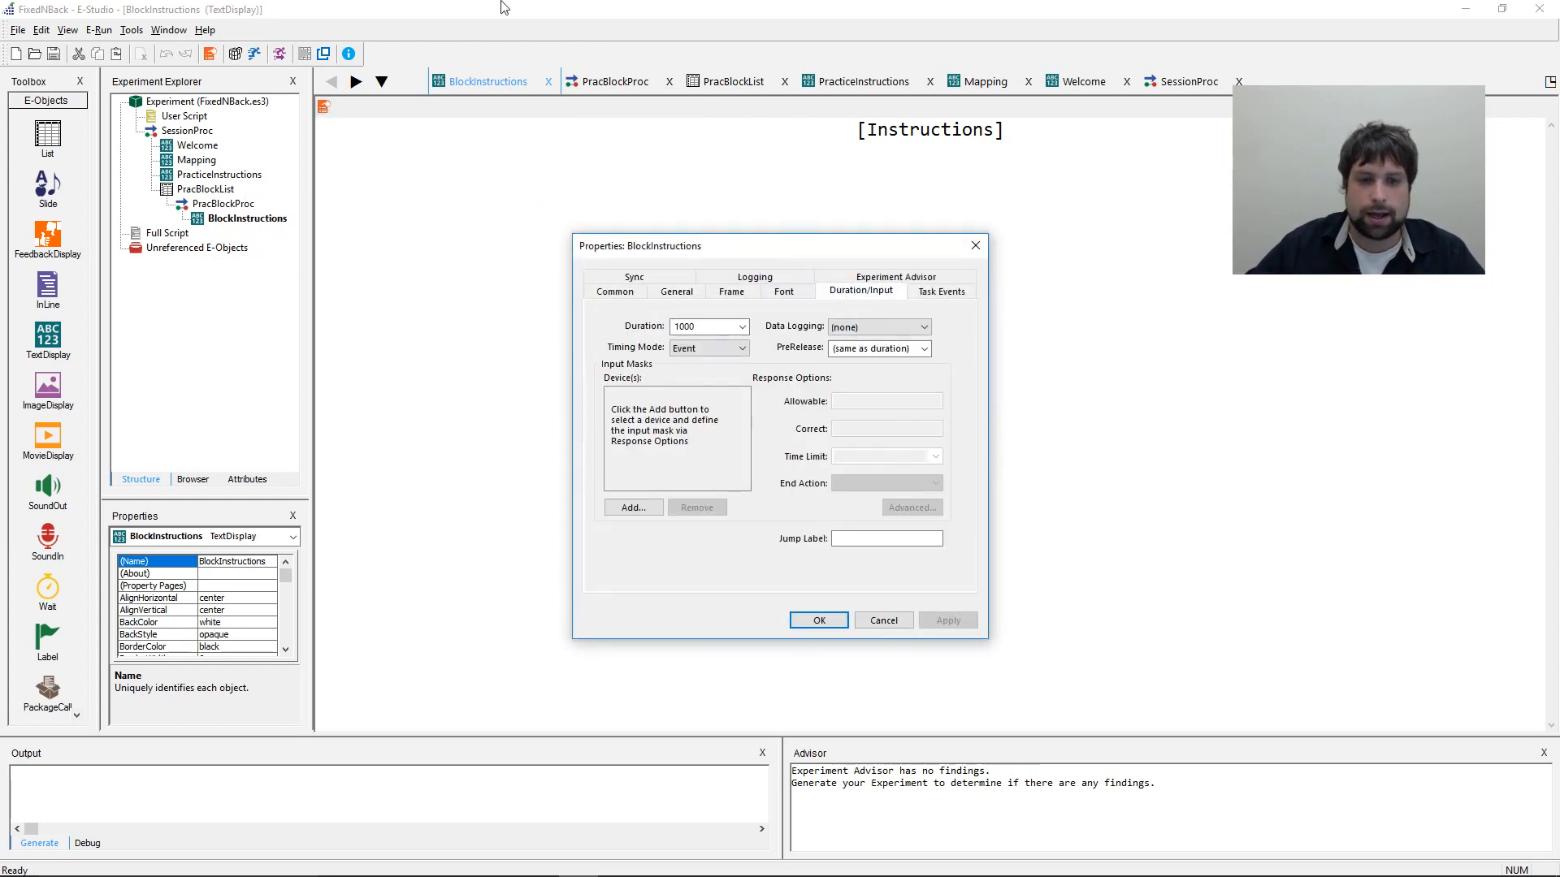
{"action": "left_click", "coordinate": [742, 327]}
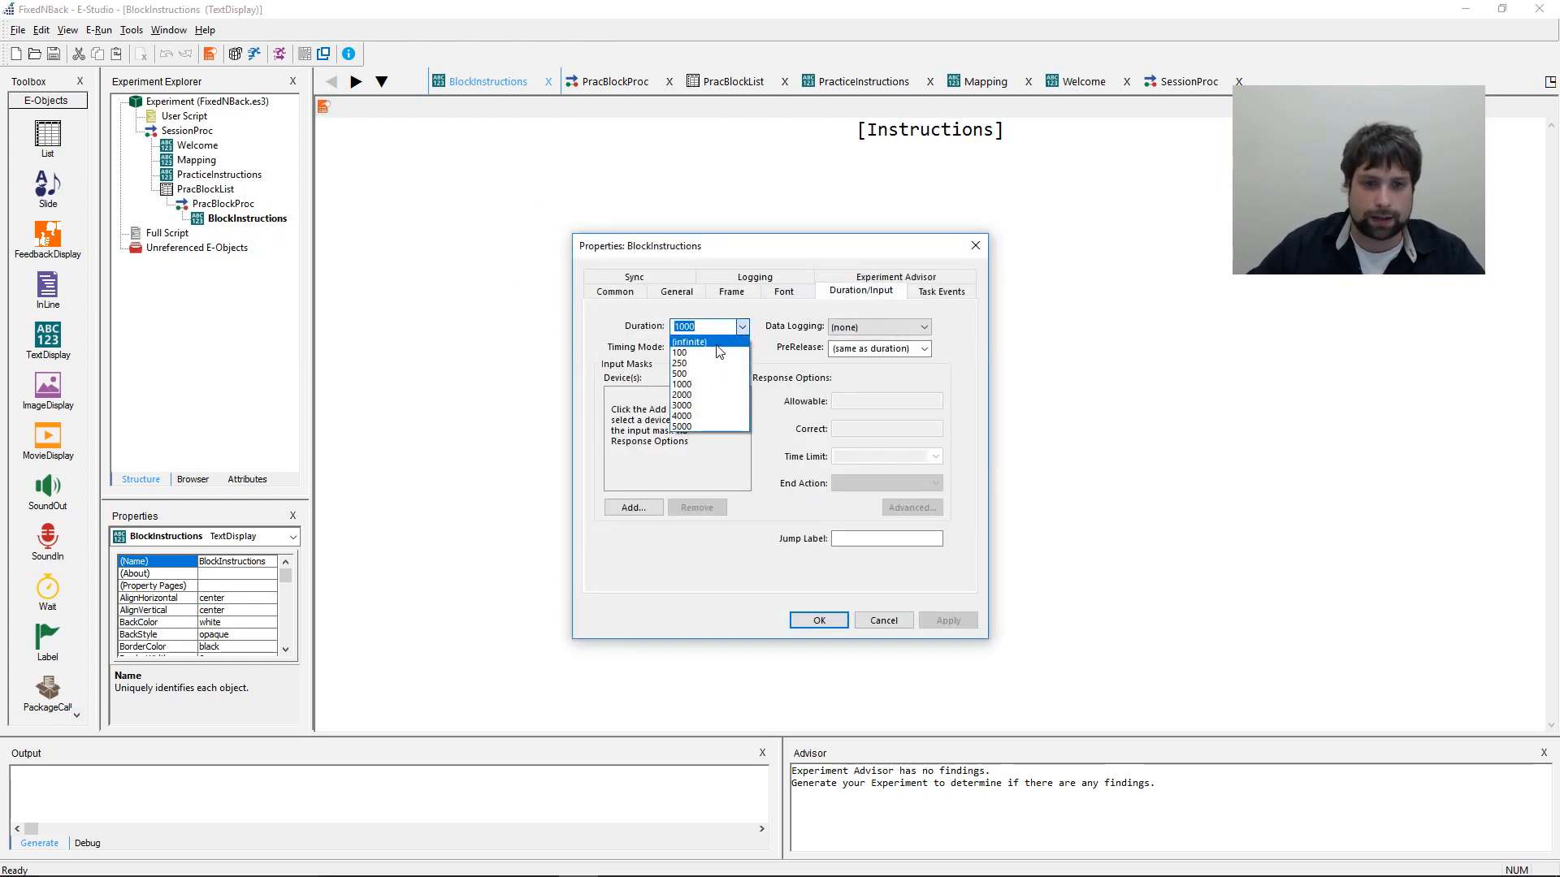
{"action": "left_click", "coordinate": [689, 342]}
{"action": "left_click", "coordinate": [633, 507]}
{"action": "left_click", "coordinate": [801, 529]}
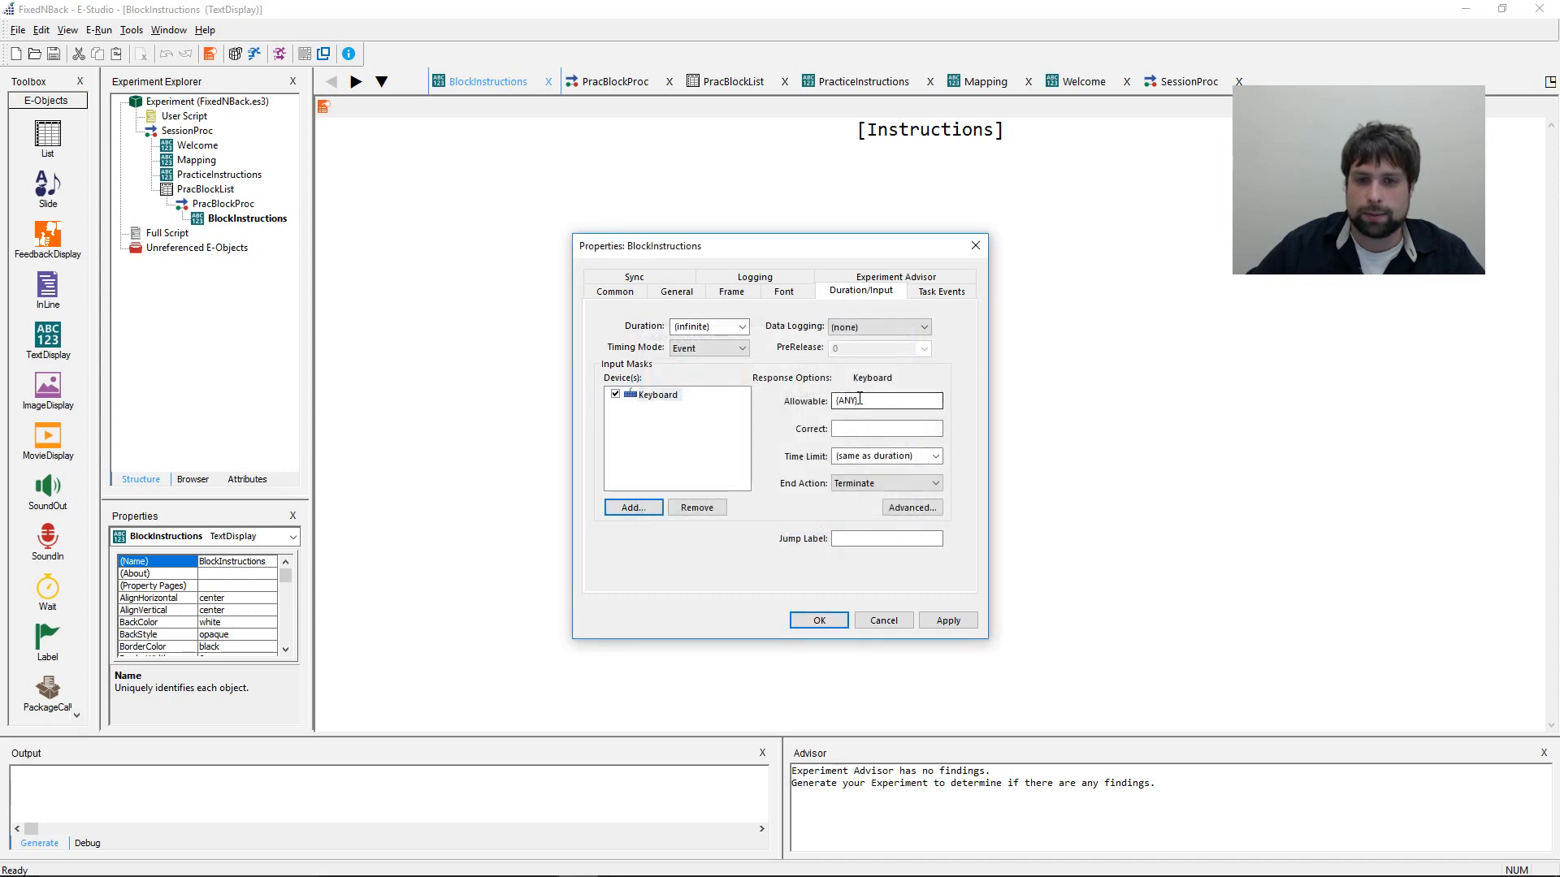
- Set data logging for BlockInstructions to Time Audit Only and apply its properties
{"action": "left_click", "coordinate": [879, 326]}
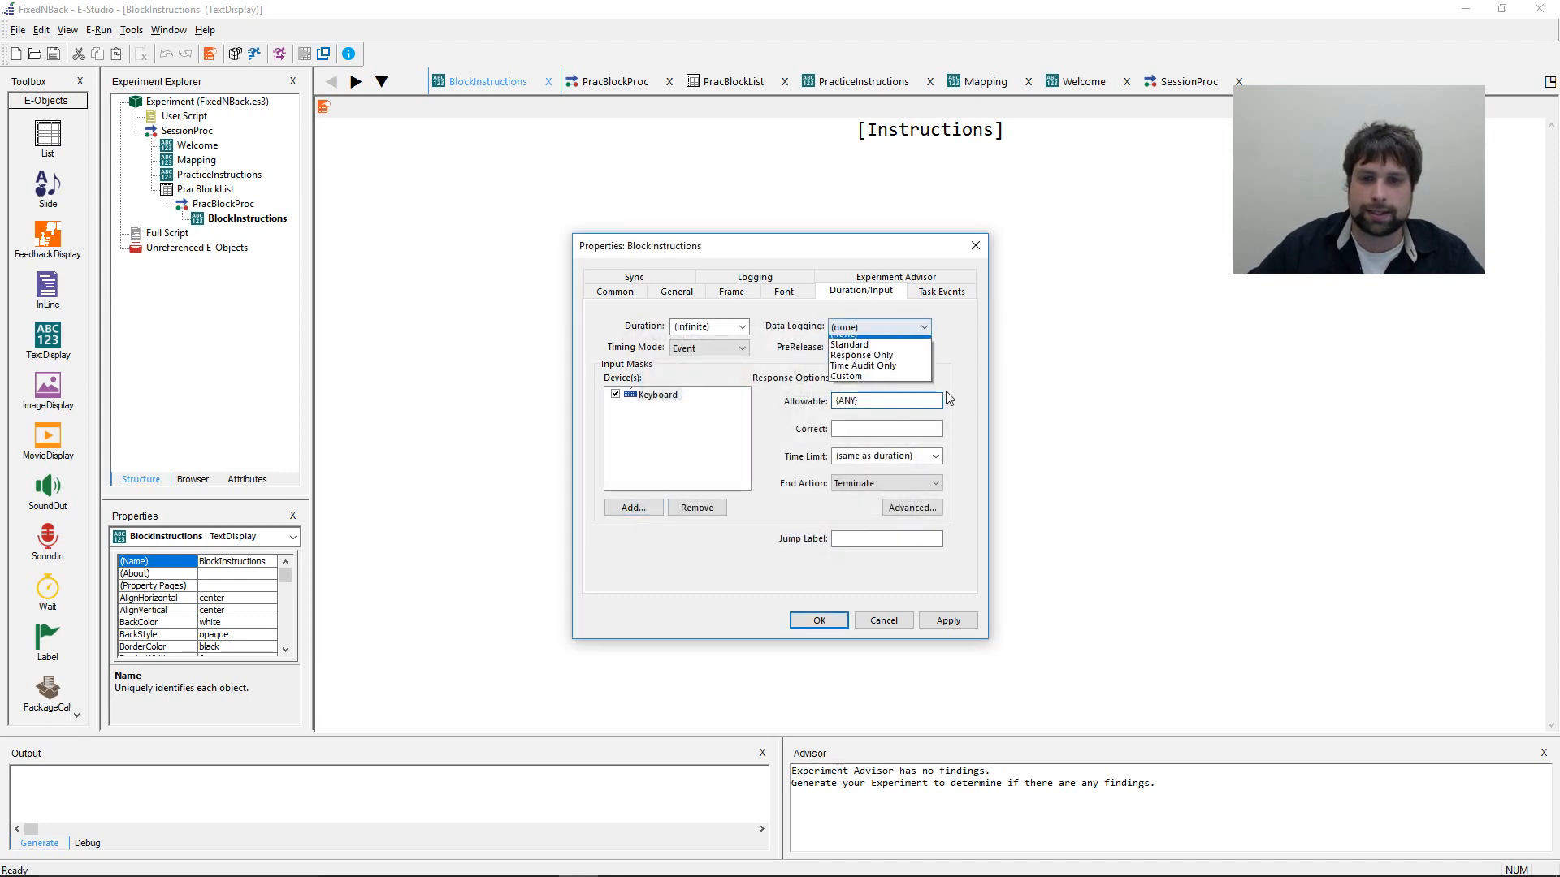
{"action": "left_click", "coordinate": [908, 372]}
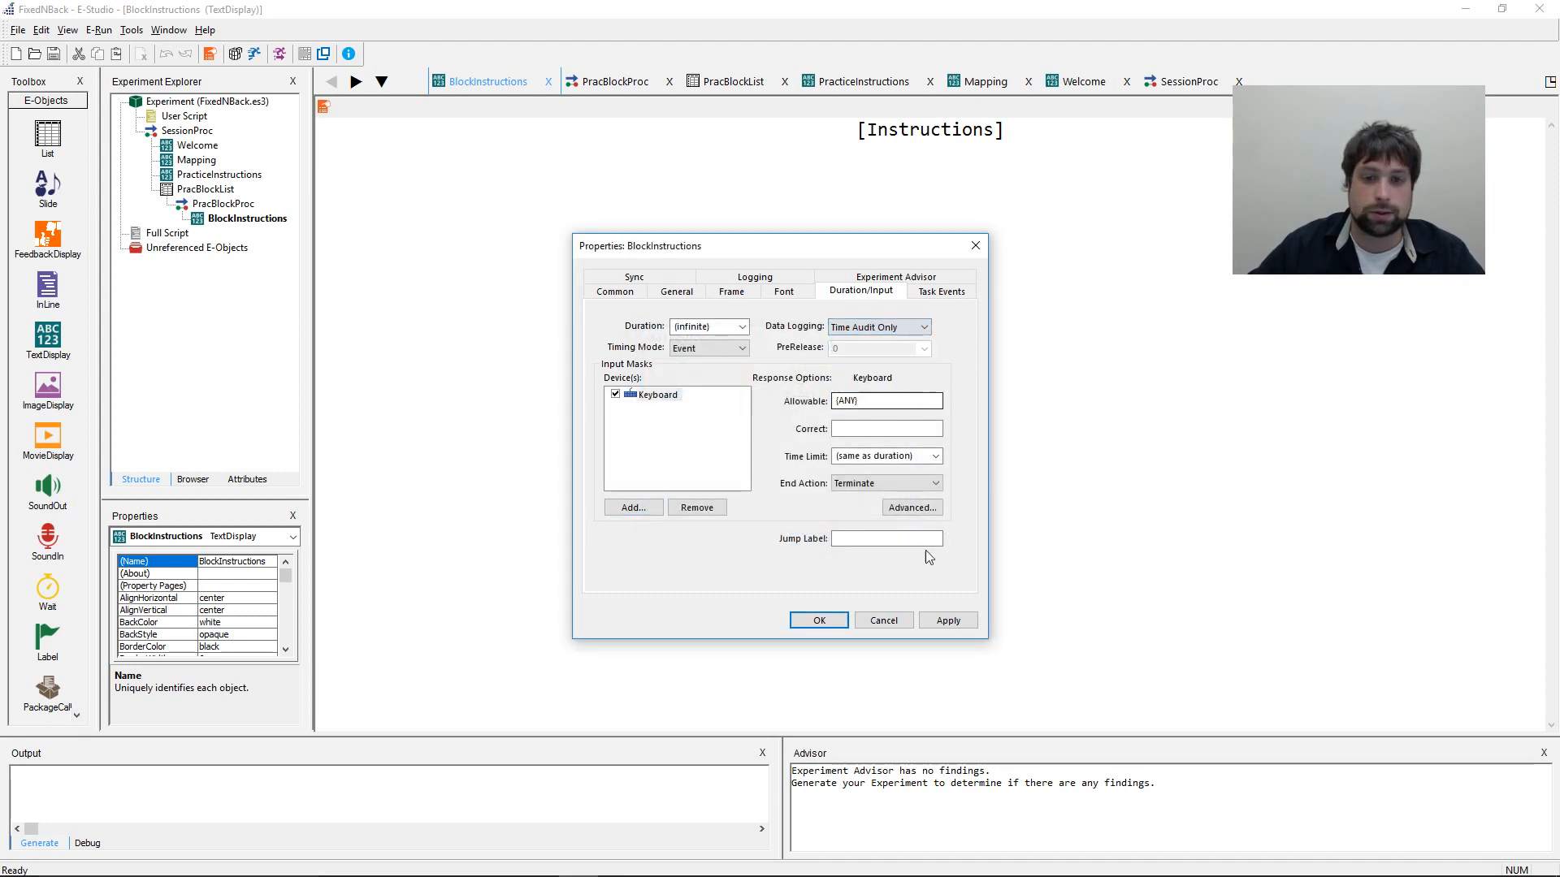
{"action": "left_click", "coordinate": [944, 622]}
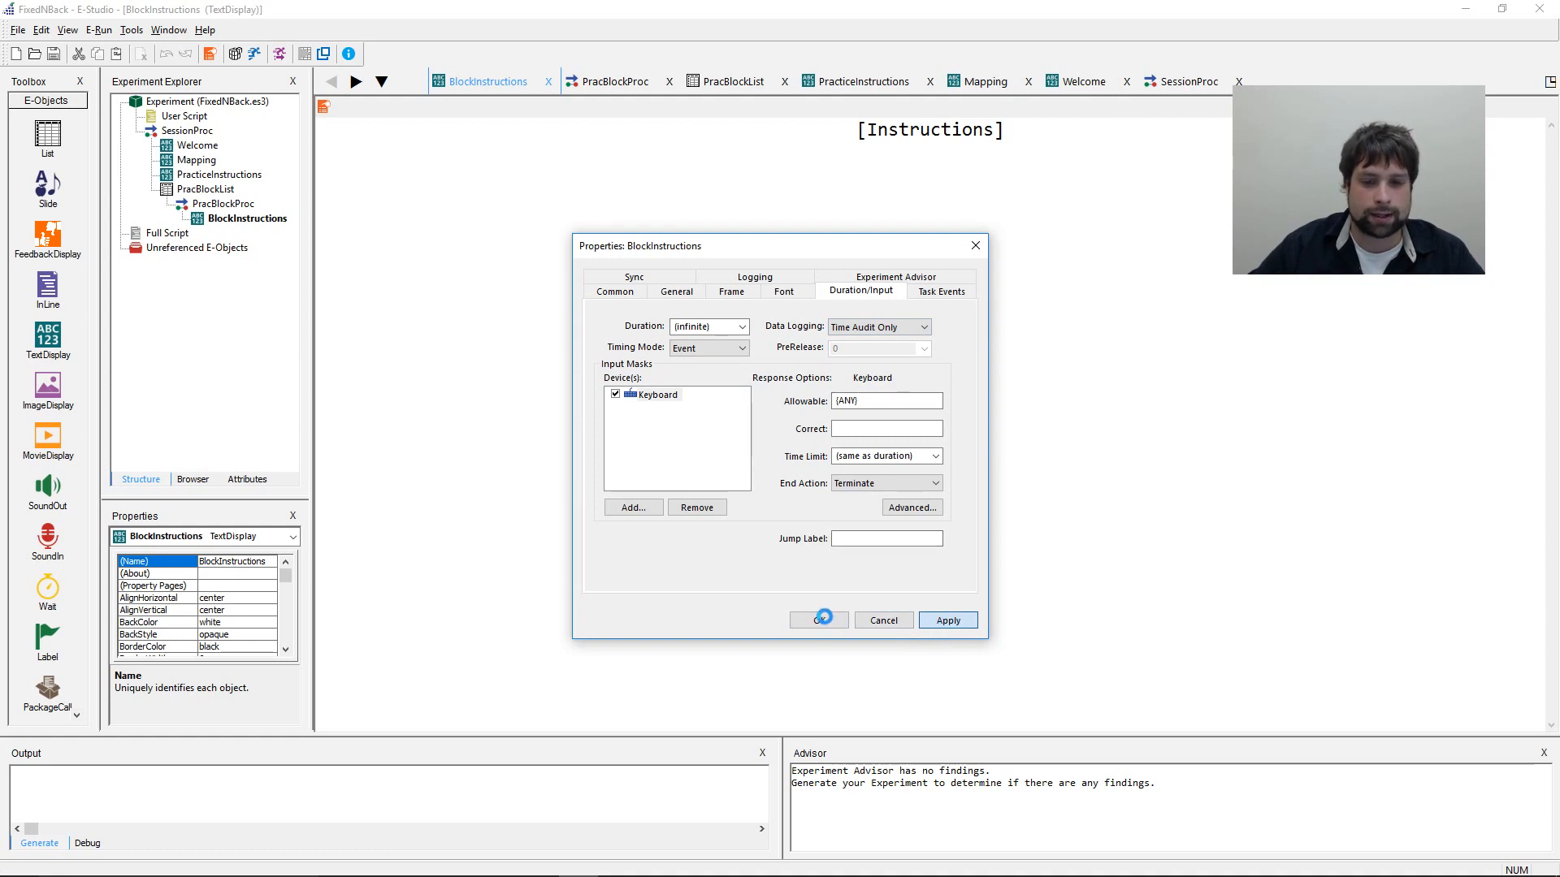
{"action": "left_click", "coordinate": [825, 617]}
{"action": "left_click_drag", "start_coordinate": [816, 317], "coordinate": [1163, 160]}
{"action": "left_click", "coordinate": [1163, 160]}
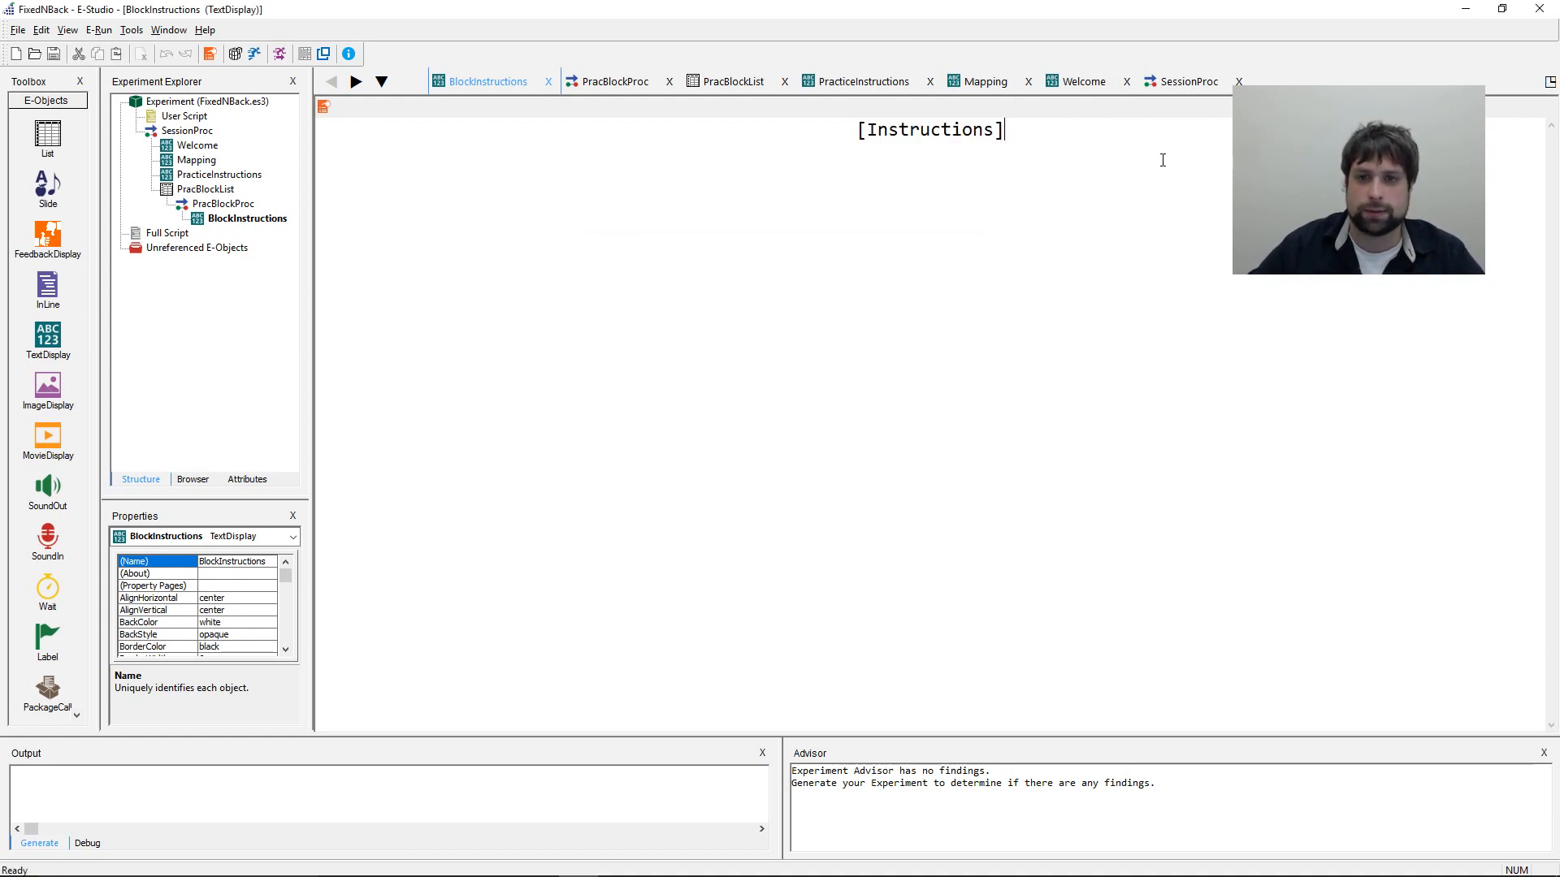
- Add a second TextDisplay after BlockInstructions in the PracBlockProc procedure and rename it GetReady
{"action": "double_click", "coordinate": [226, 204]}
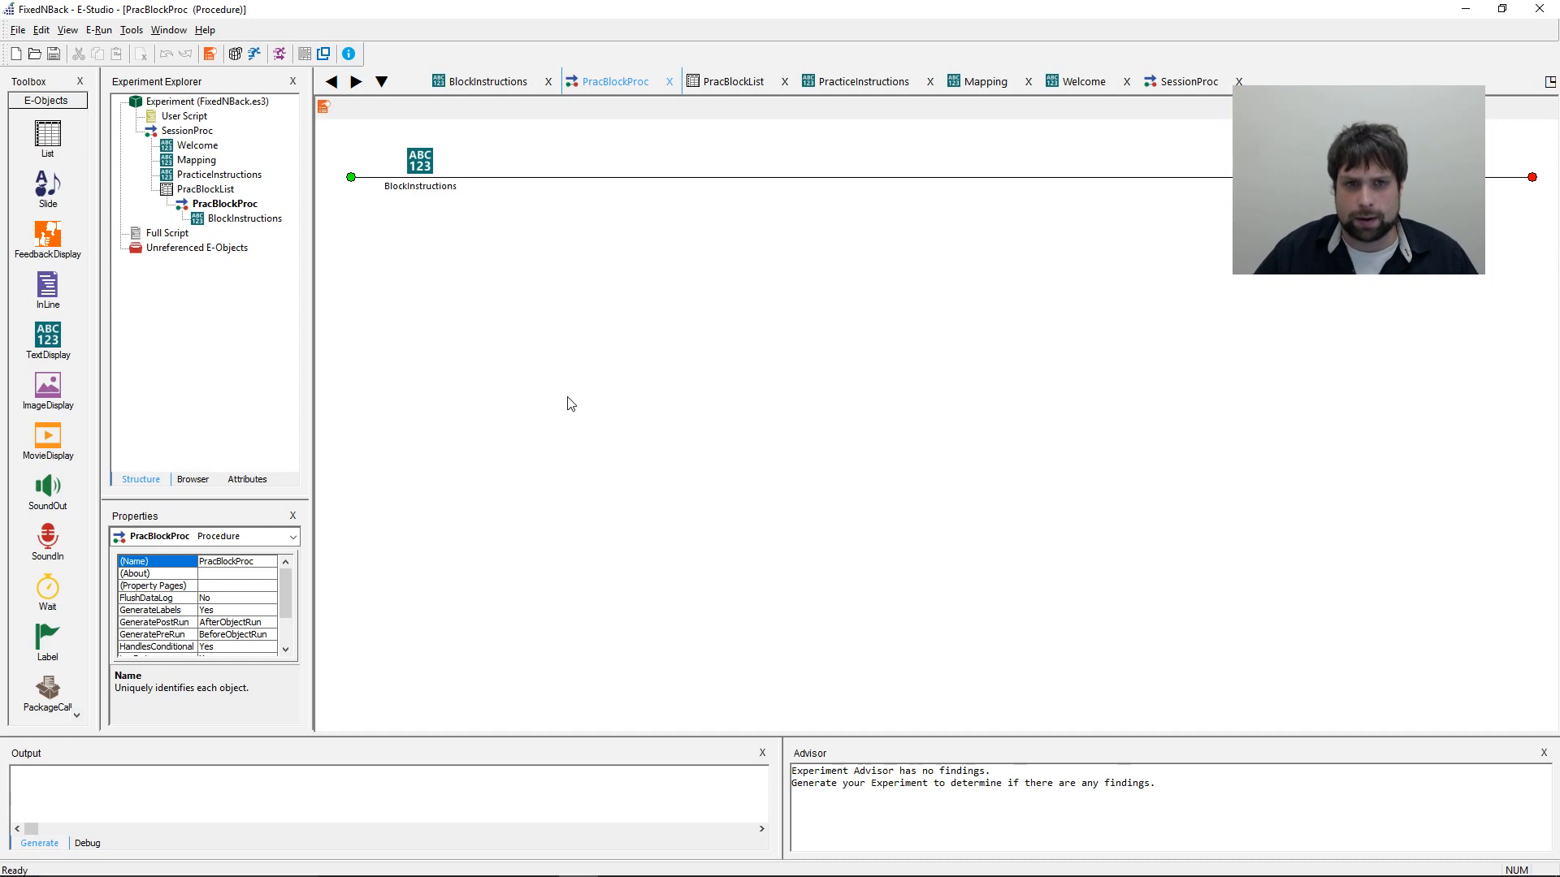
{"action": "left_click_drag", "start_coordinate": [45, 332], "coordinate": [692, 336]}
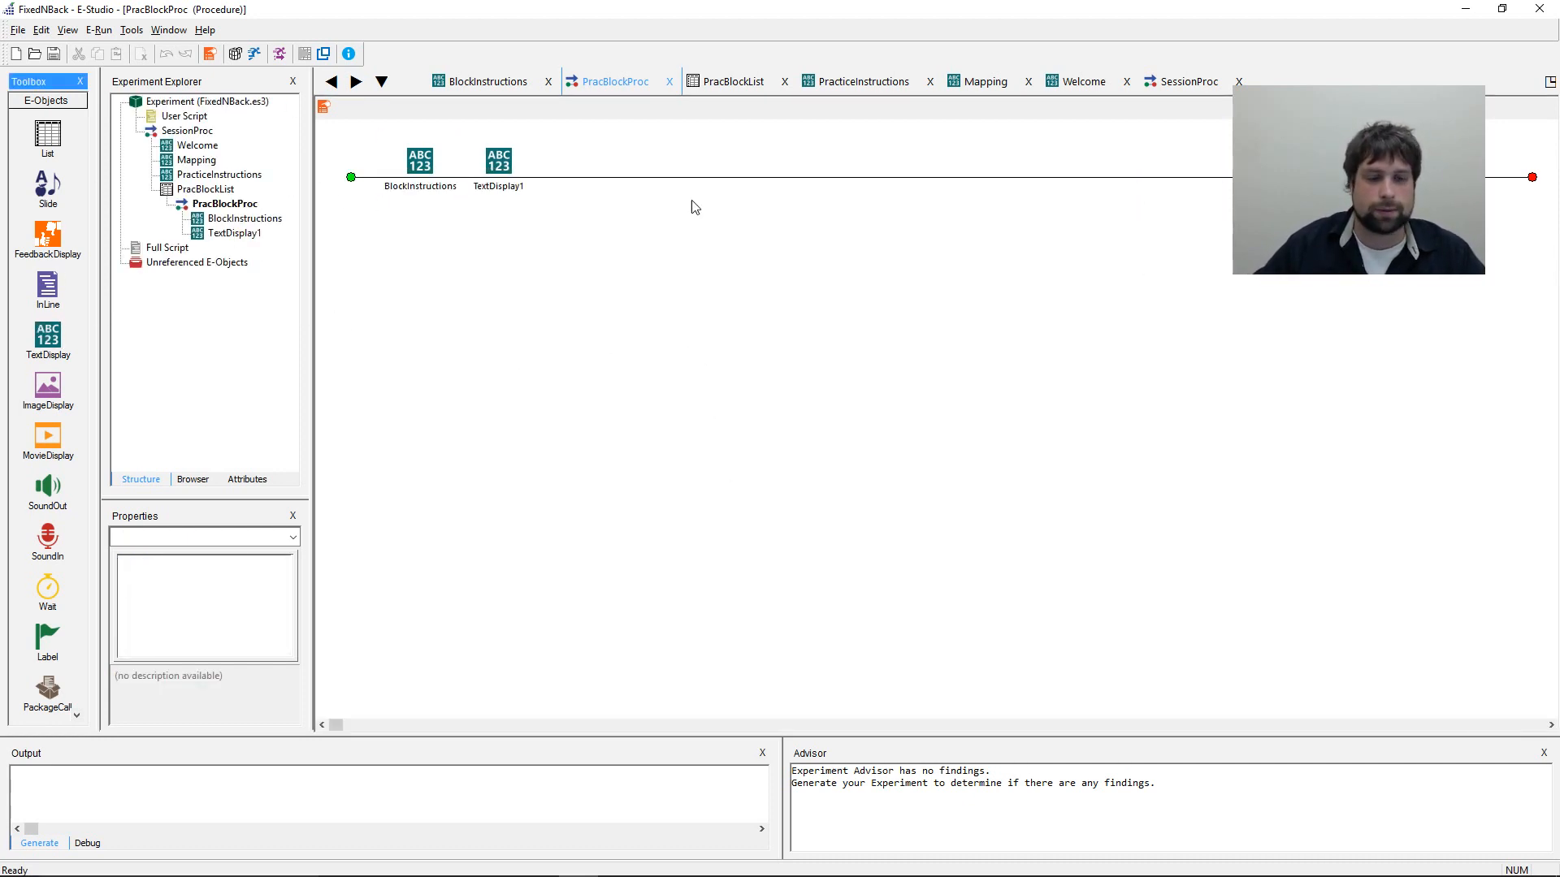
{"action": "right_click", "coordinate": [496, 179]}
{"action": "left_click", "coordinate": [526, 238]}
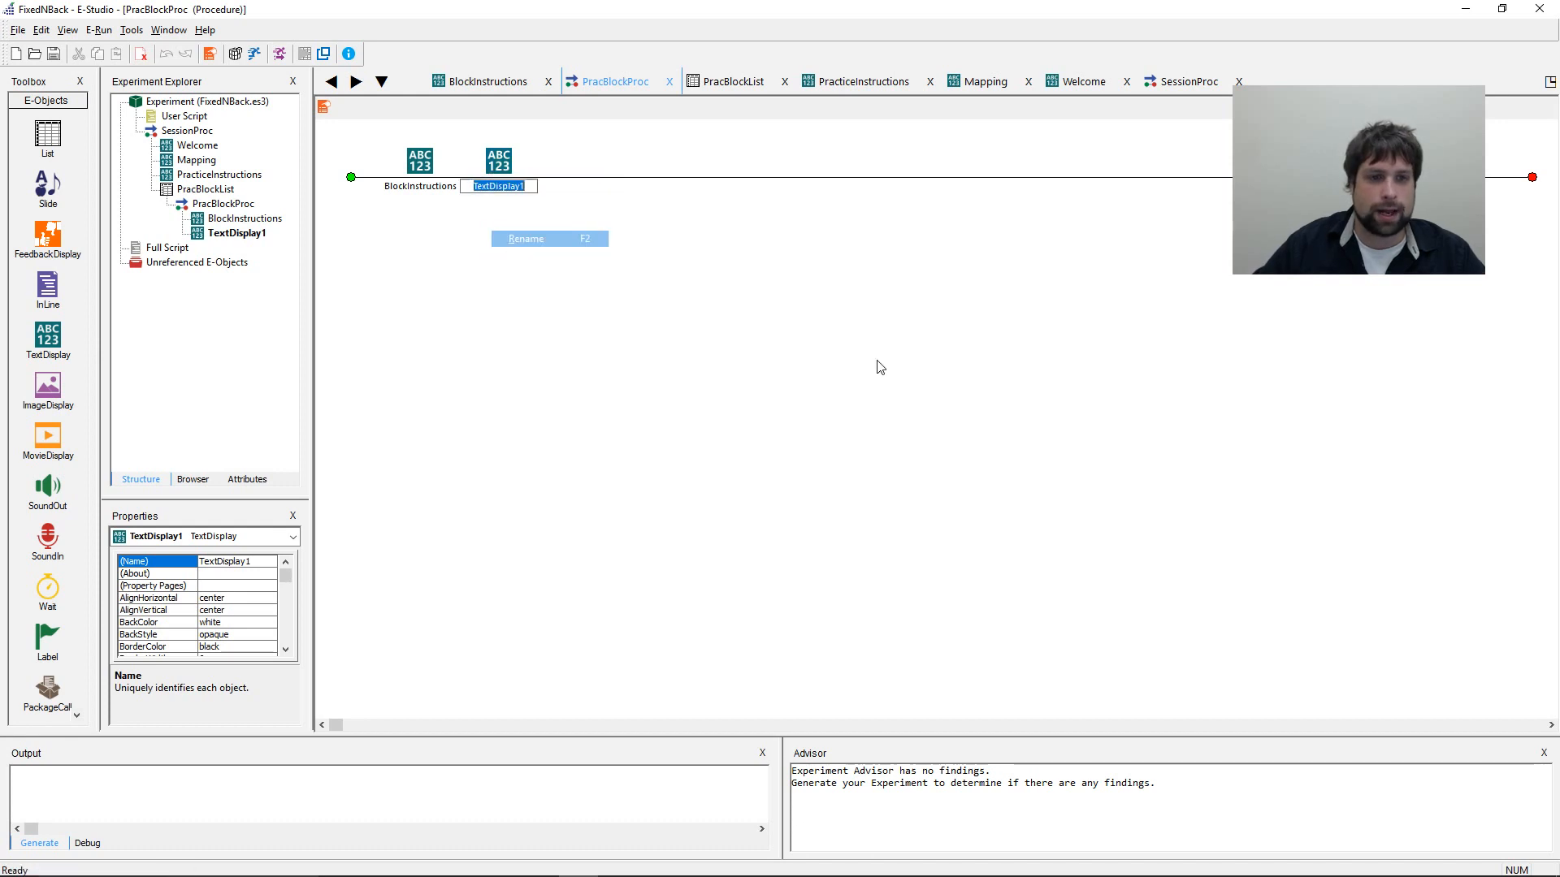
{"action": "type", "text": "GetReady"}
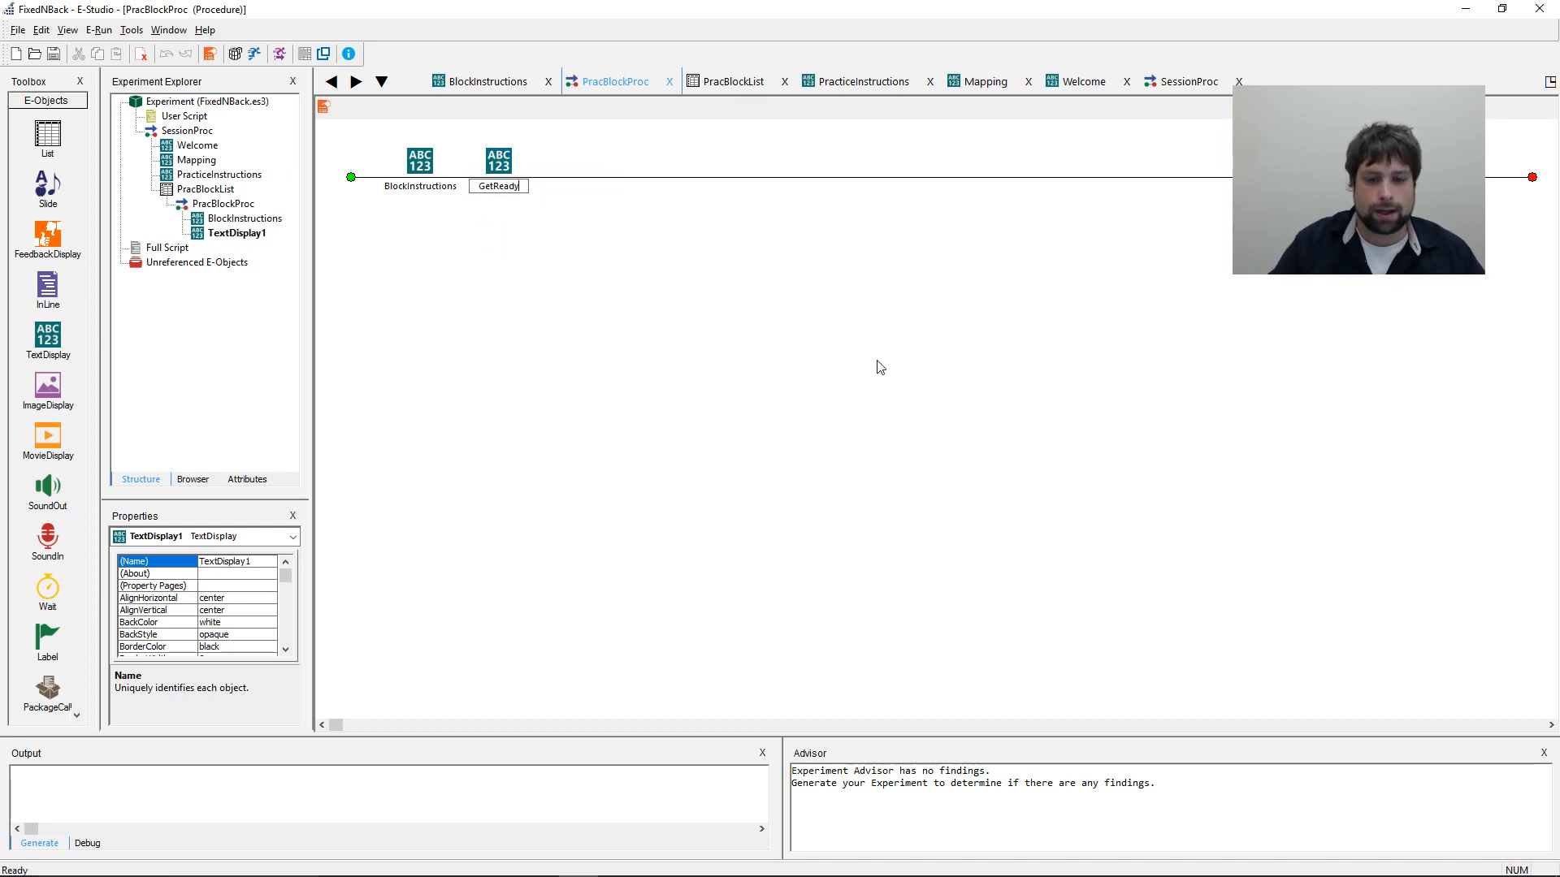
{"action": "key", "text": "Return"}
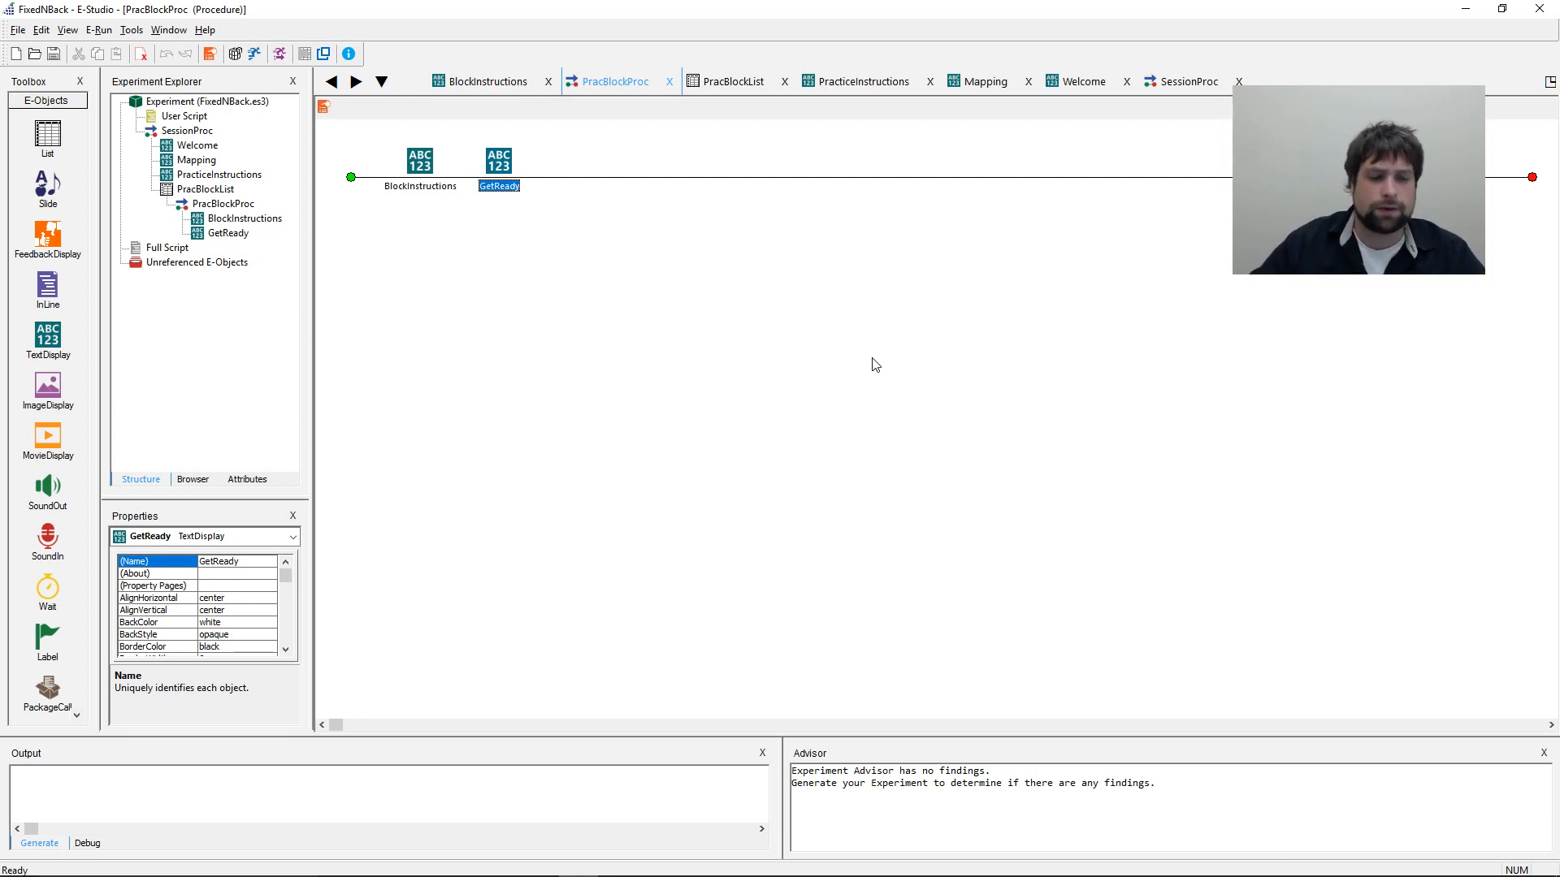
- Enter "Get Ready!" and, below a blank line, "Press any key to begin" as the text of the GetReady display
{"action": "left_click", "coordinate": [520, 358]}
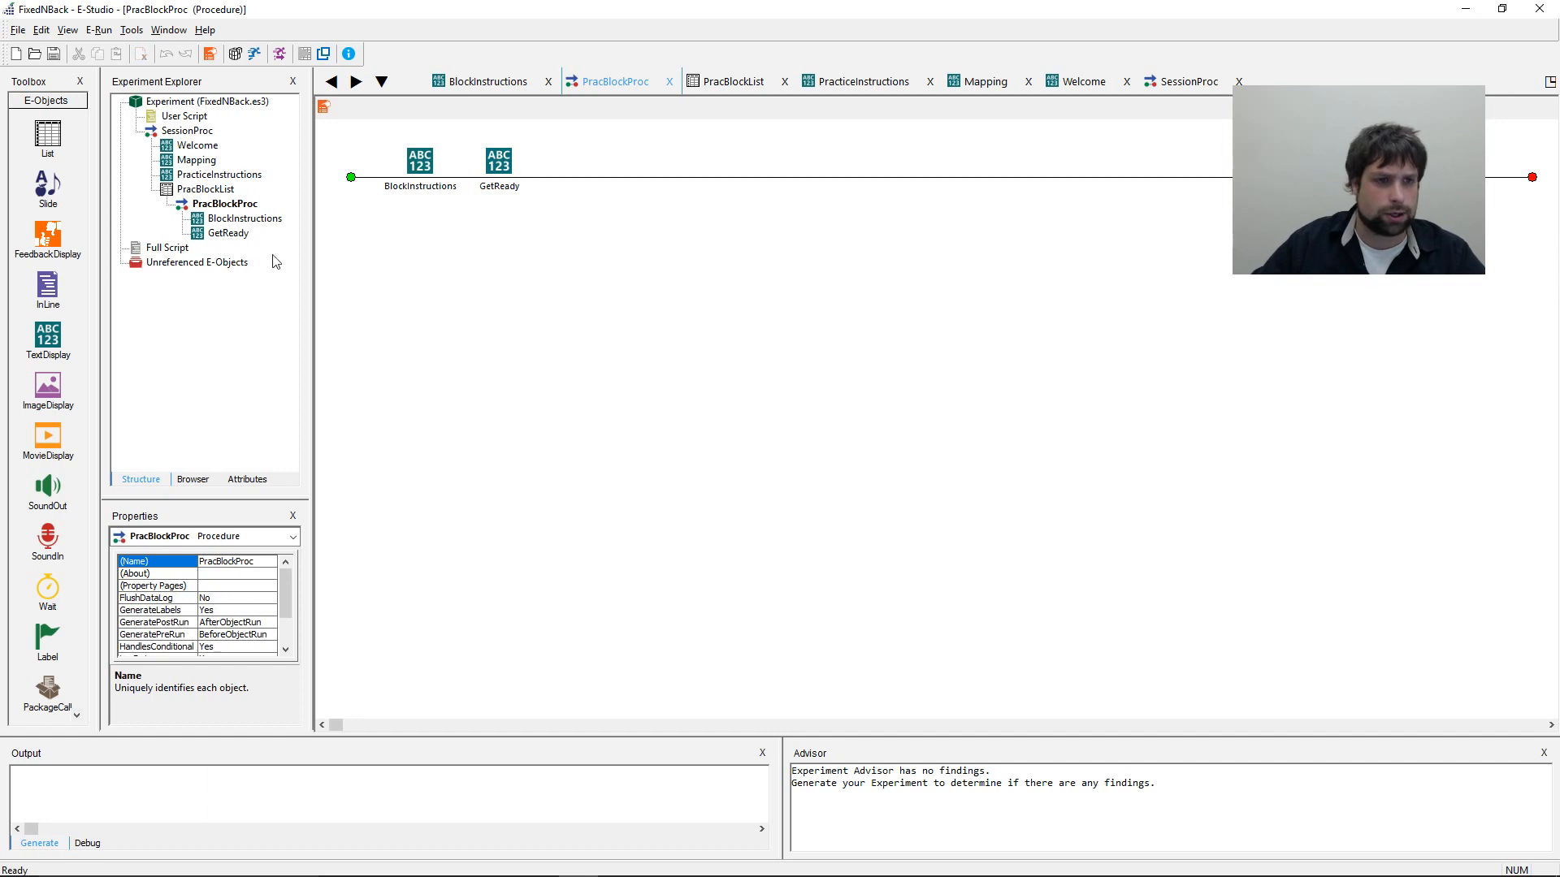
{"action": "double_click", "coordinate": [500, 158]}
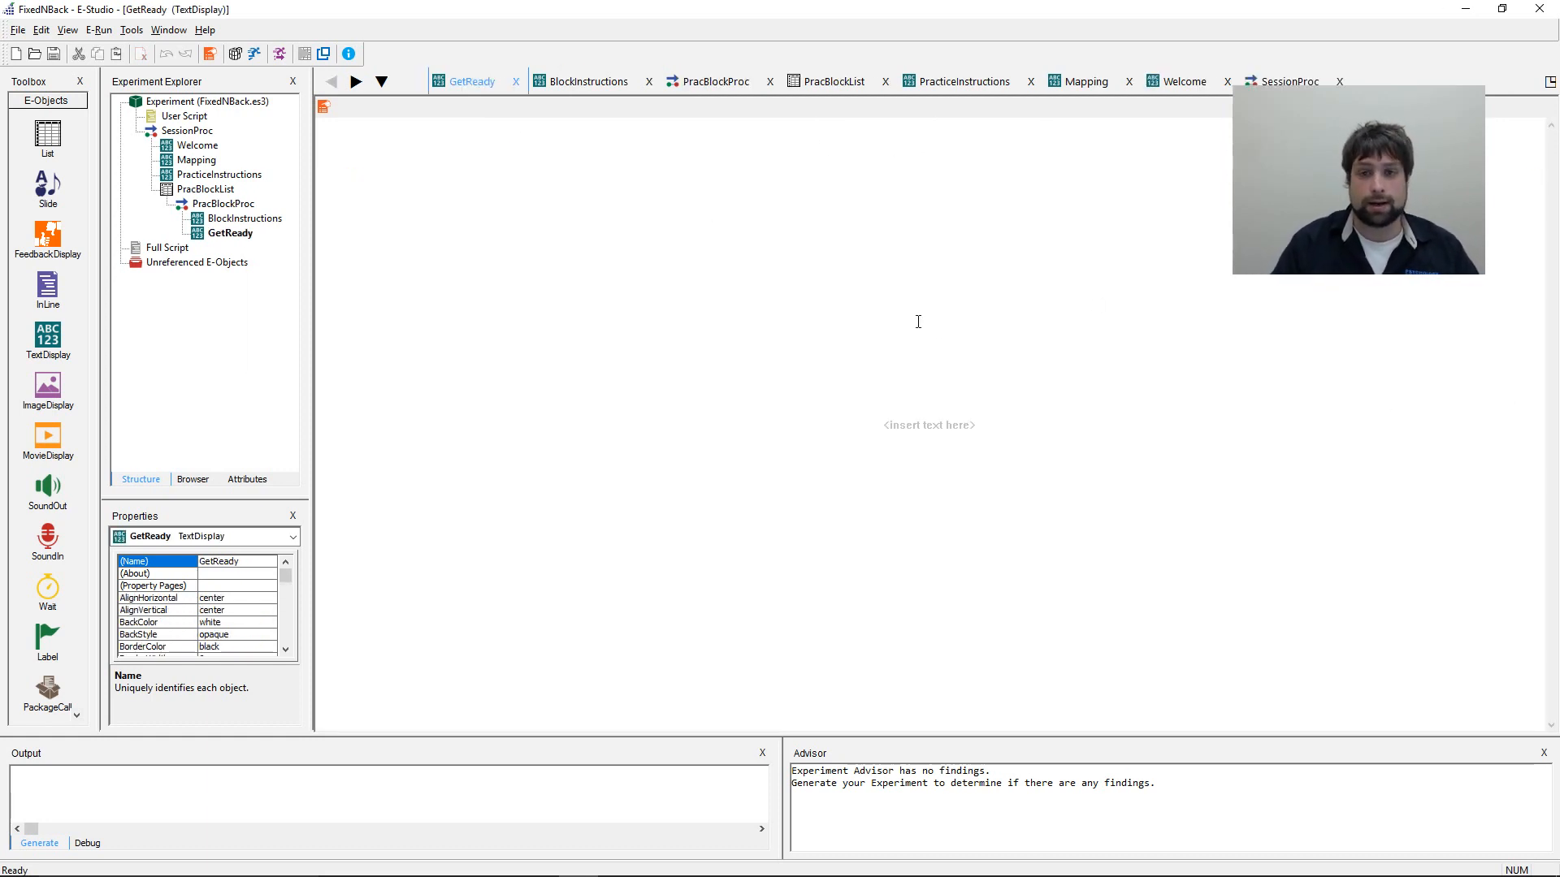
{"action": "type", "text": "Get "}
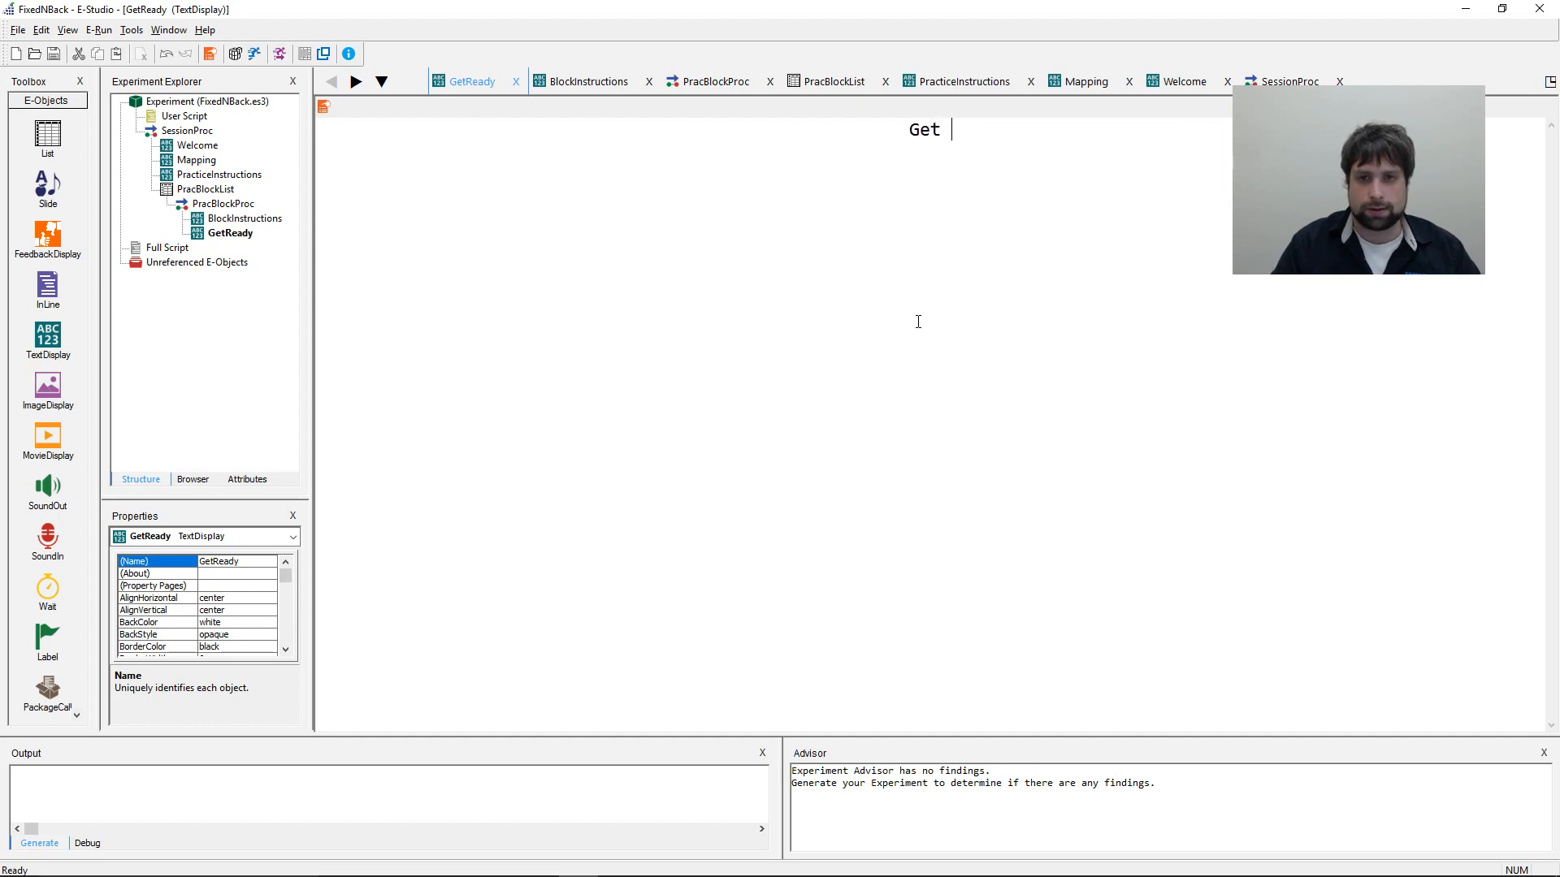
{"action": "type", "text": "Ready!  "}
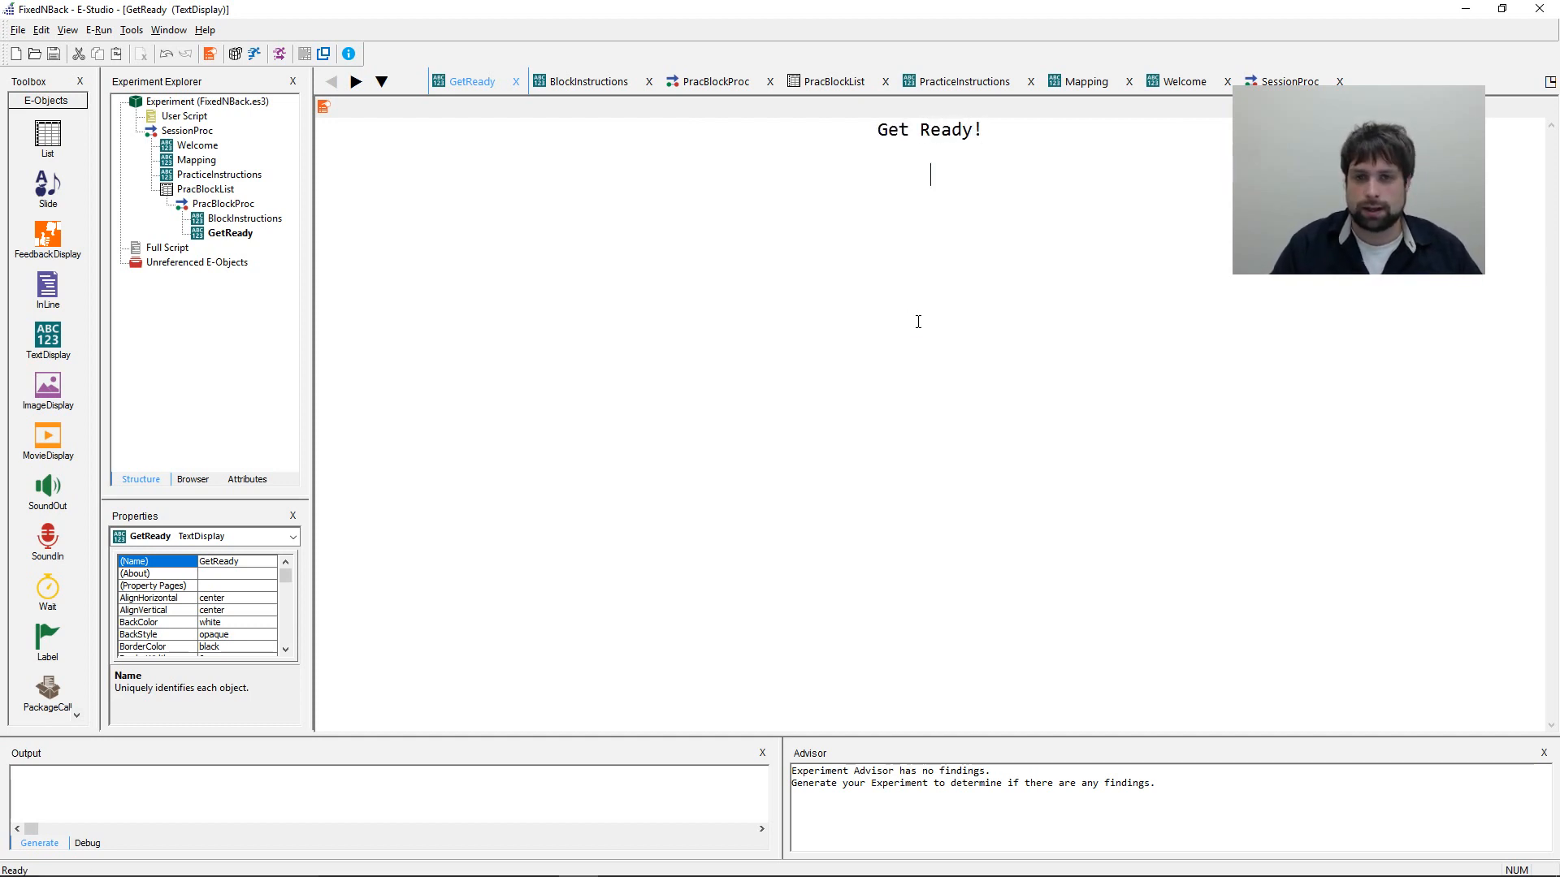
{"action": "type", "text": "Press an"}
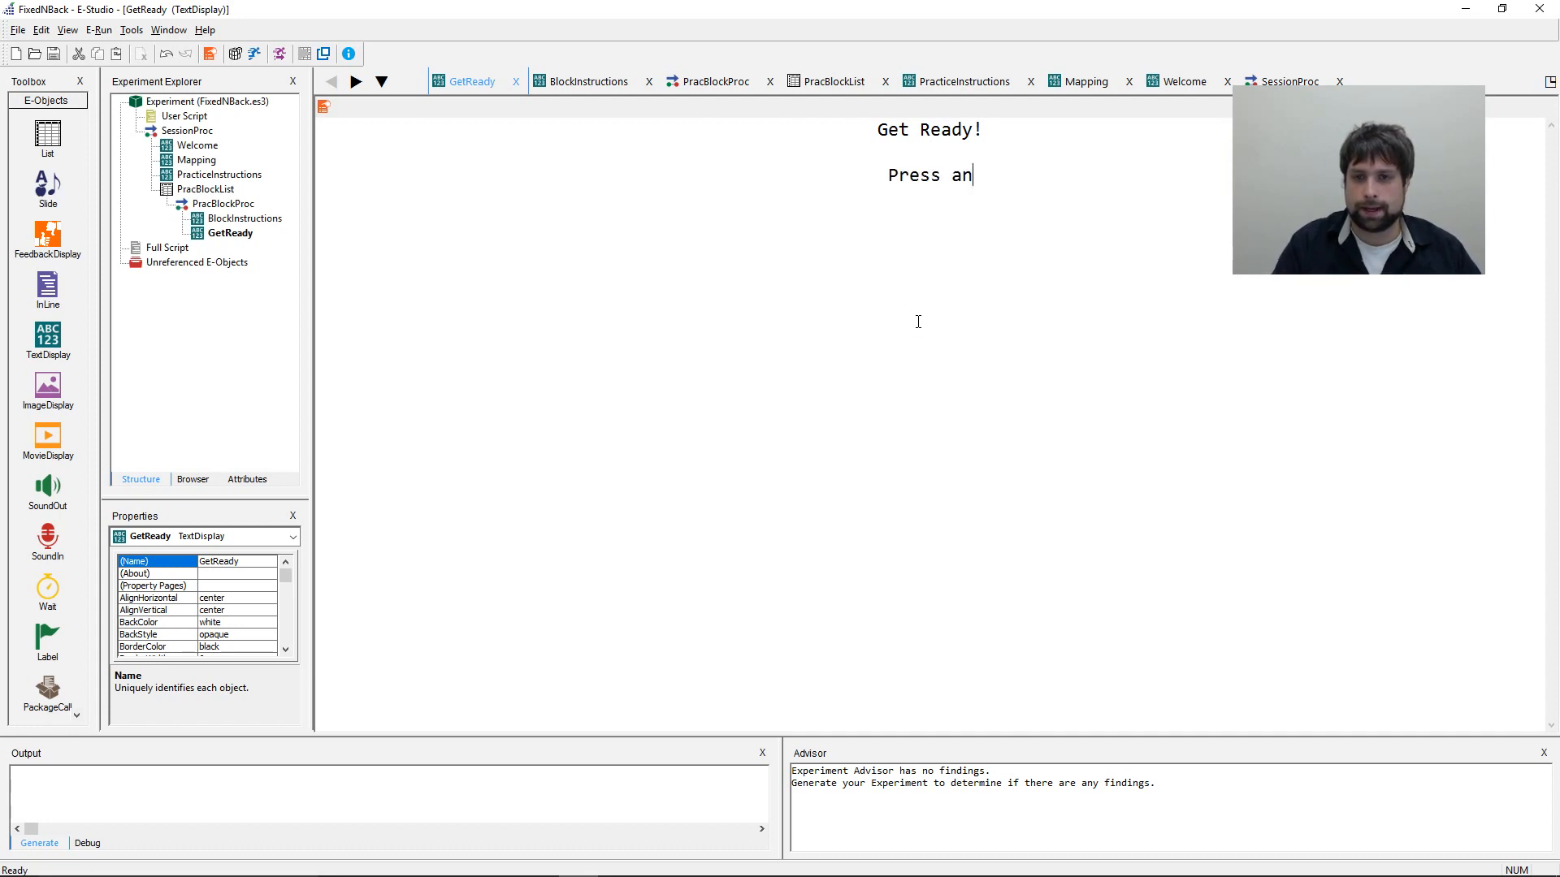
{"action": "type", "text": "y key to begin"}
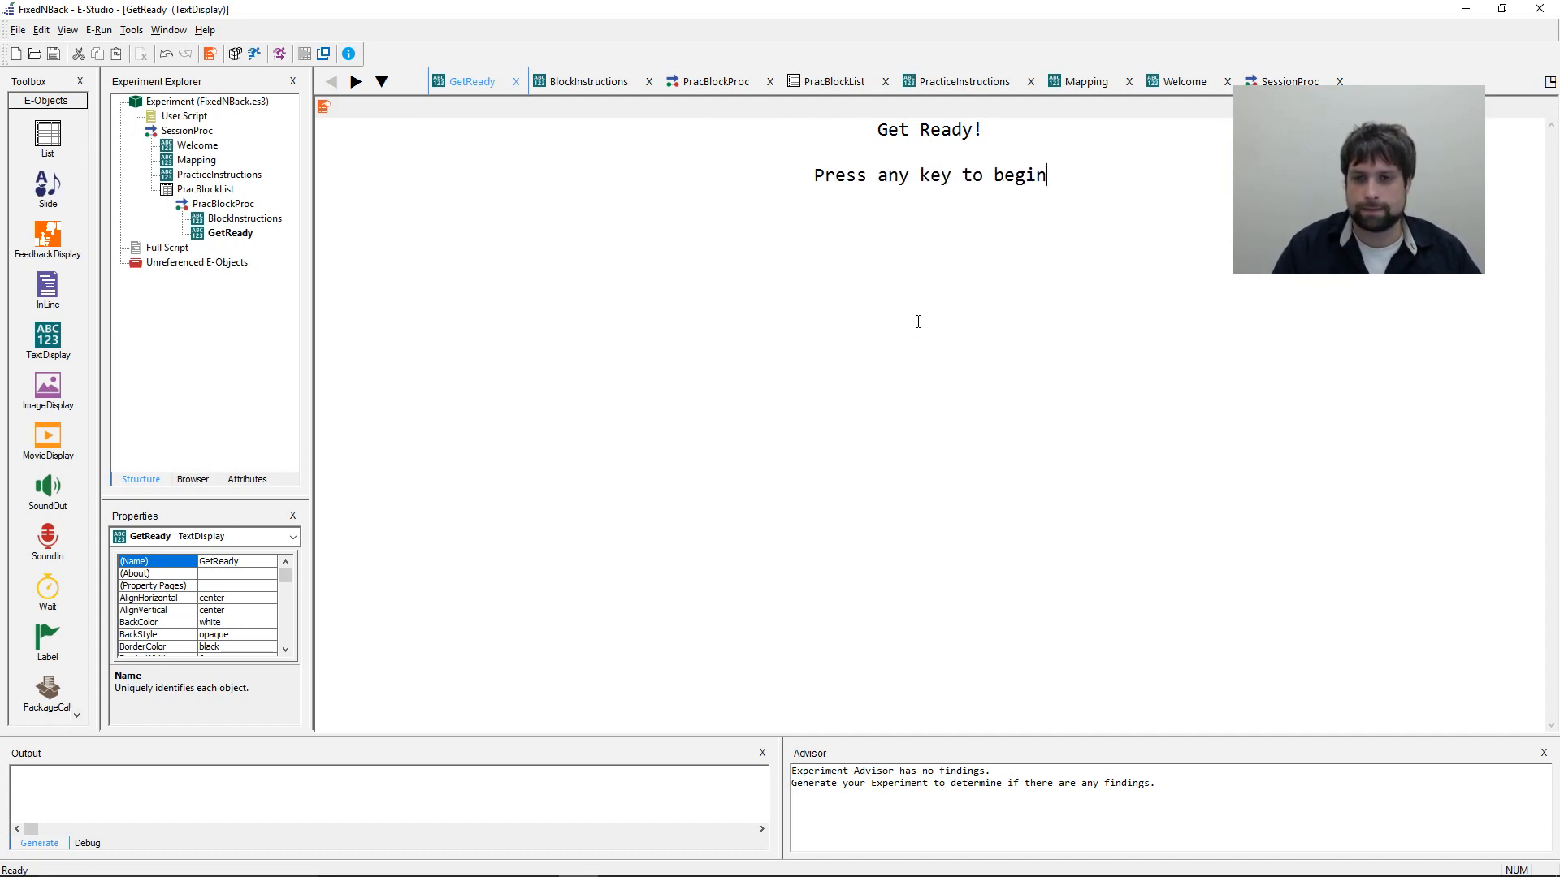
- Give the GetReady display an infinite duration and add the keyboard as its input device
{"action": "left_click", "coordinate": [324, 107]}
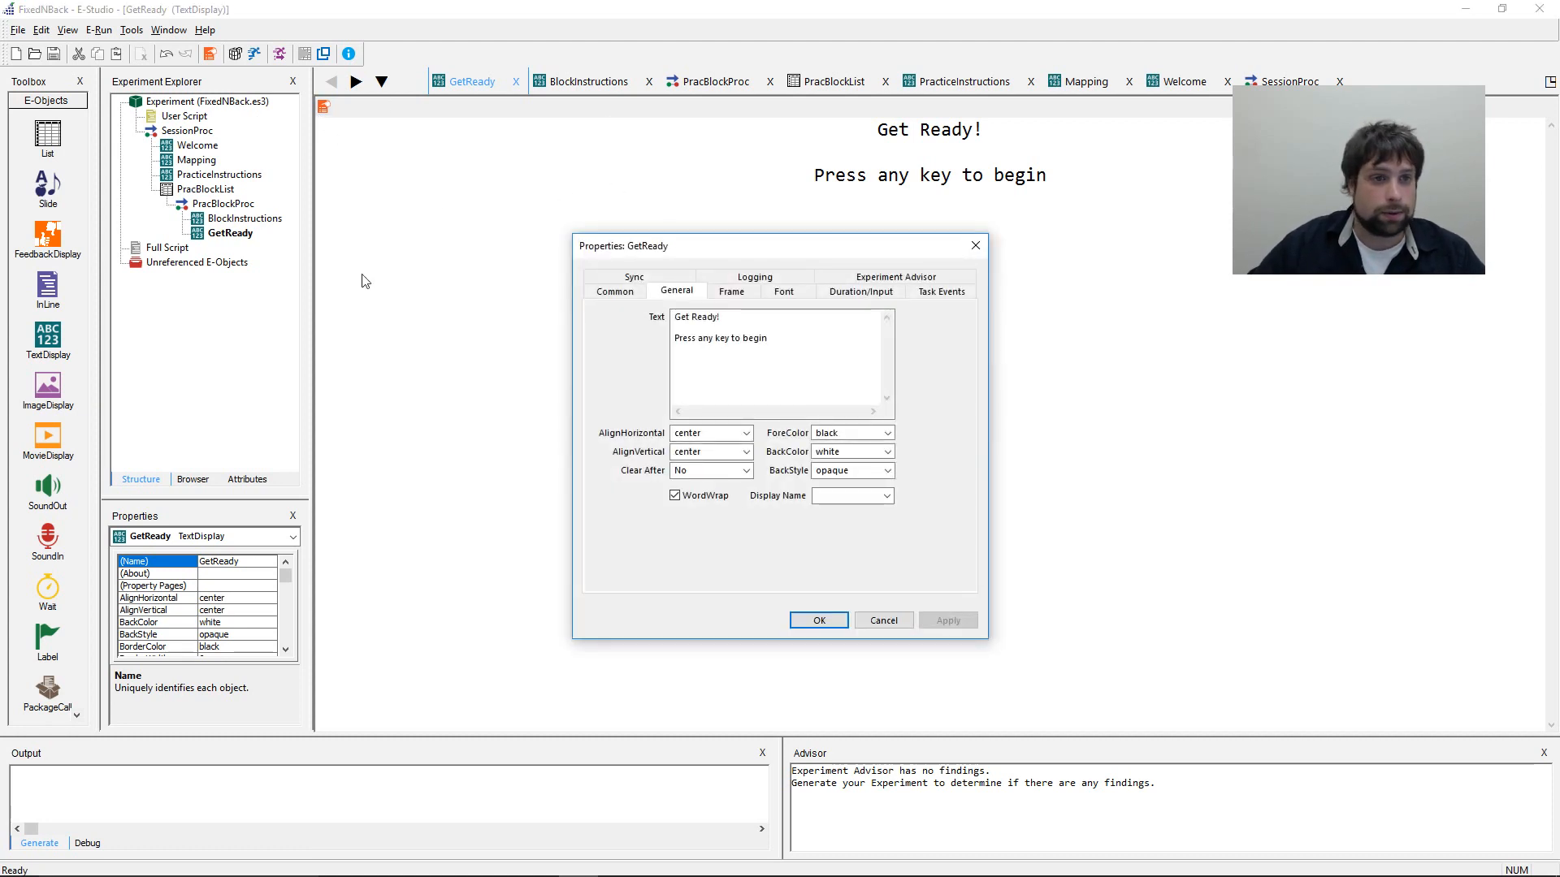
{"action": "left_click", "coordinate": [862, 291]}
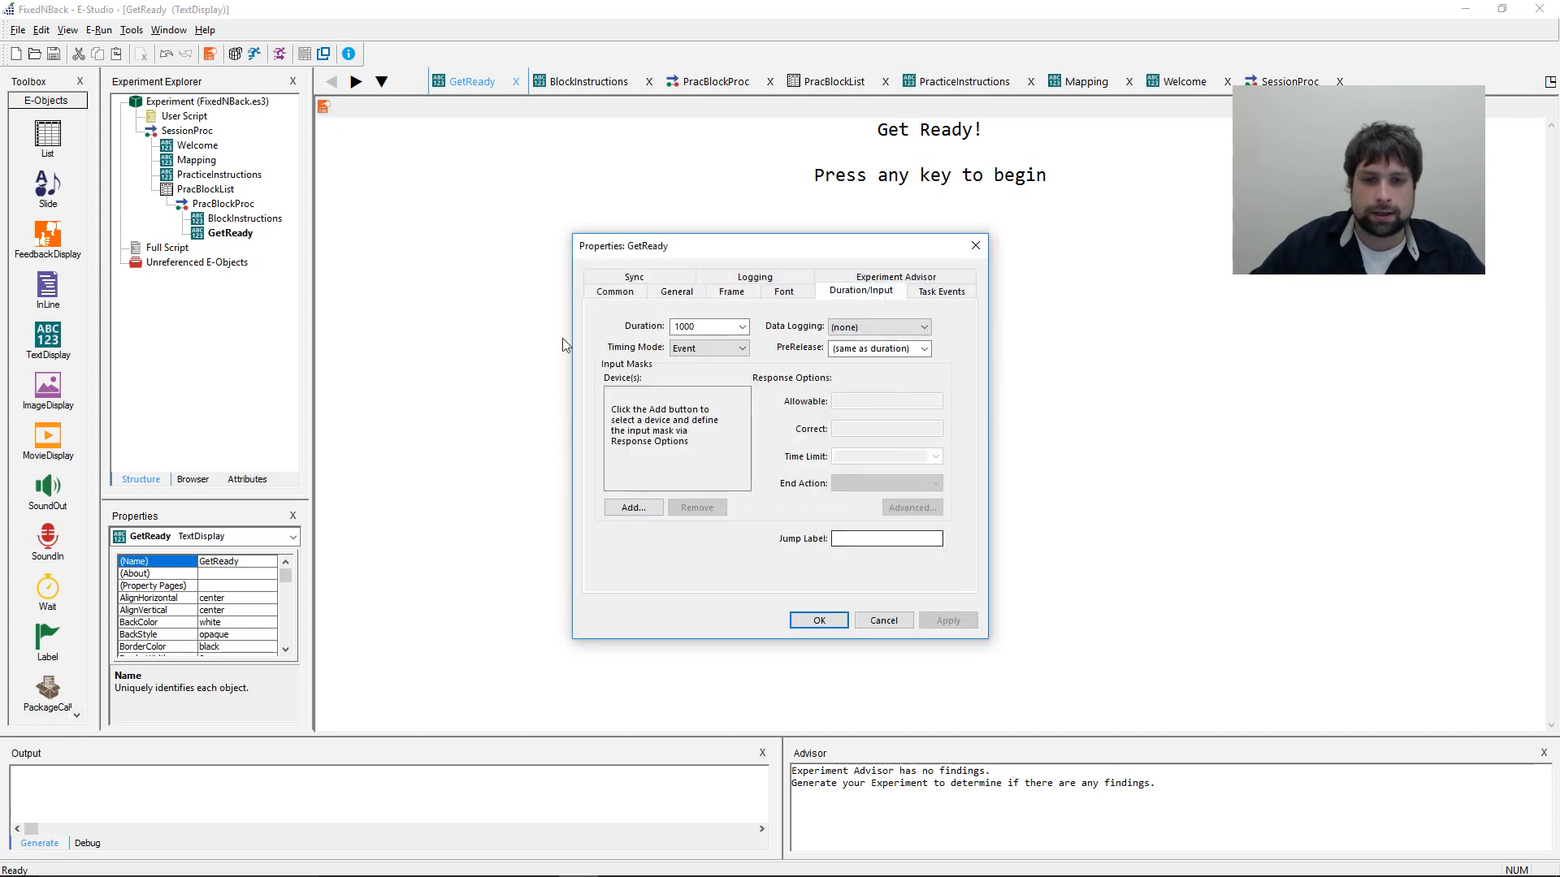
{"action": "left_click", "coordinate": [742, 326]}
{"action": "left_click", "coordinate": [700, 340]}
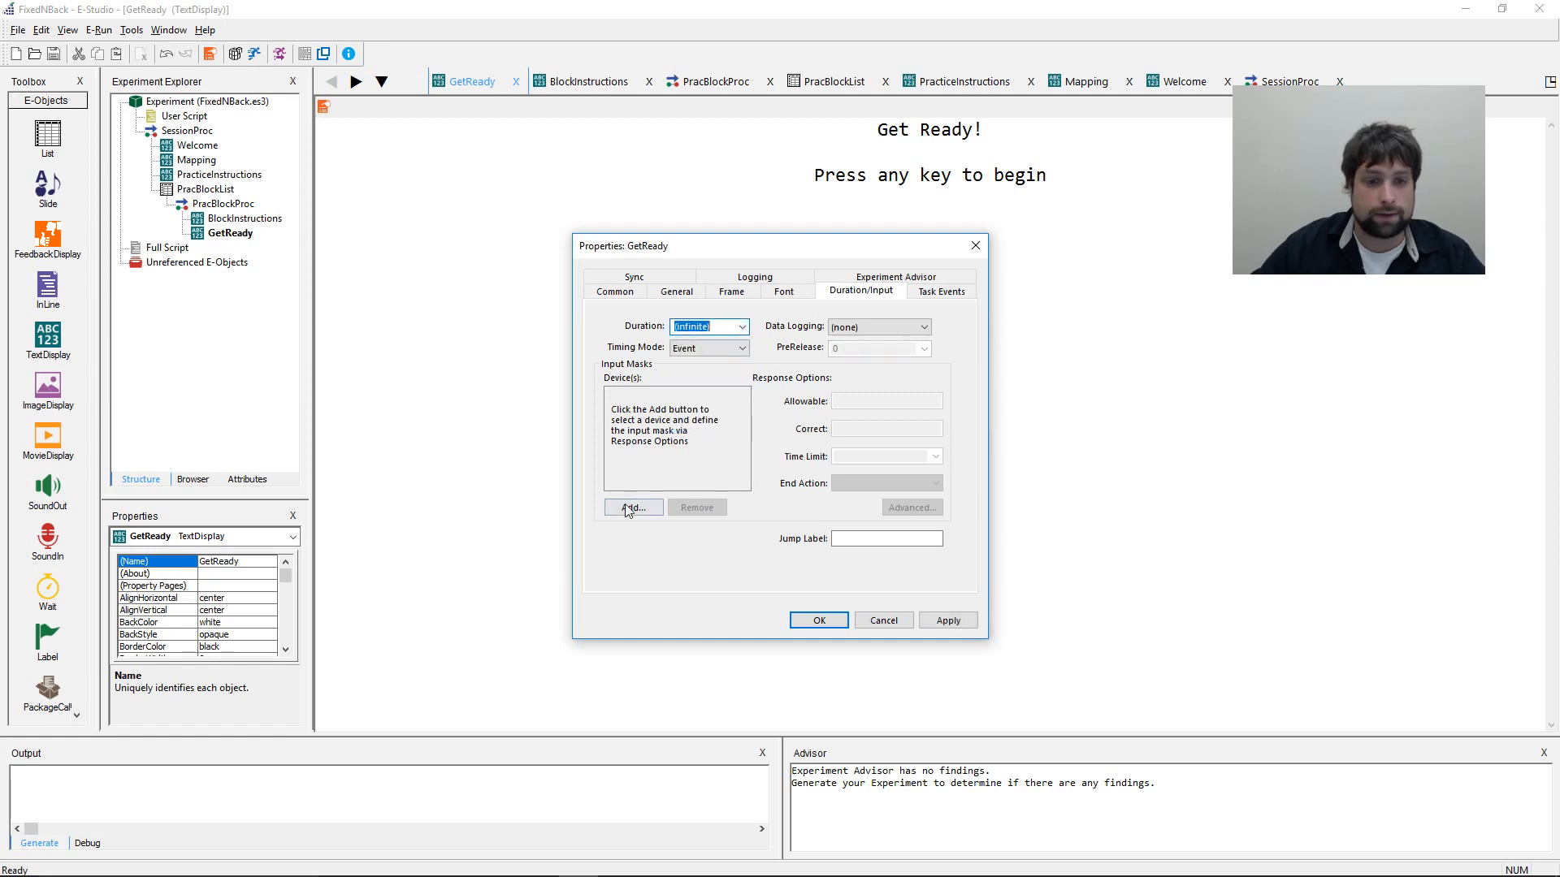
{"action": "left_click", "coordinate": [633, 508]}
{"action": "double_click", "coordinate": [679, 398]}
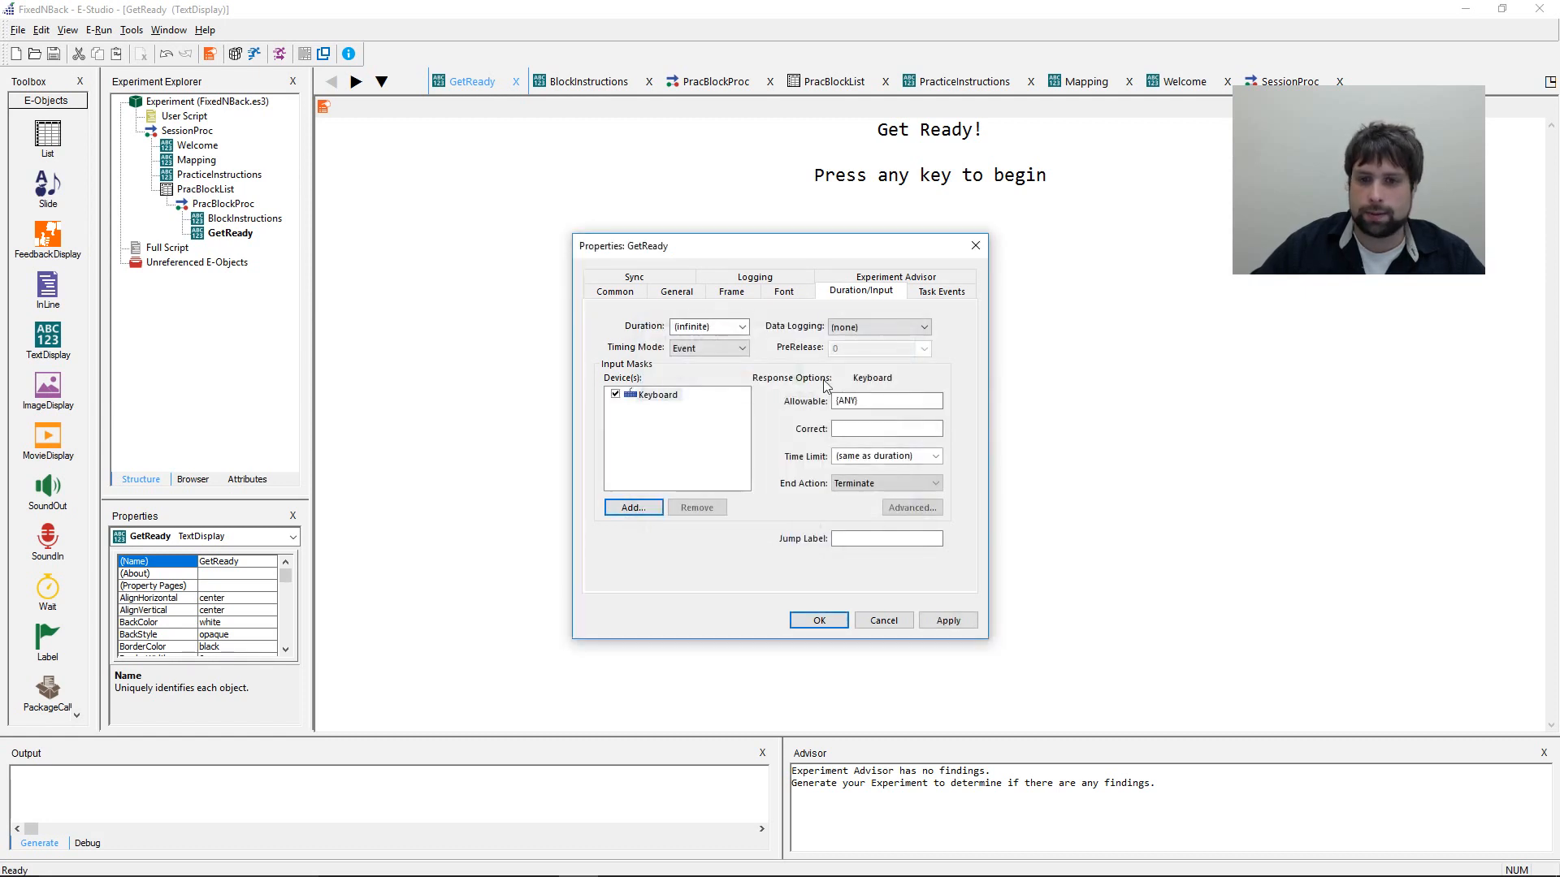
- Set data logging for GetReady to Time Audit Only, apply the change and close its properties
{"action": "left_click", "coordinate": [924, 327]}
{"action": "left_click", "coordinate": [894, 363]}
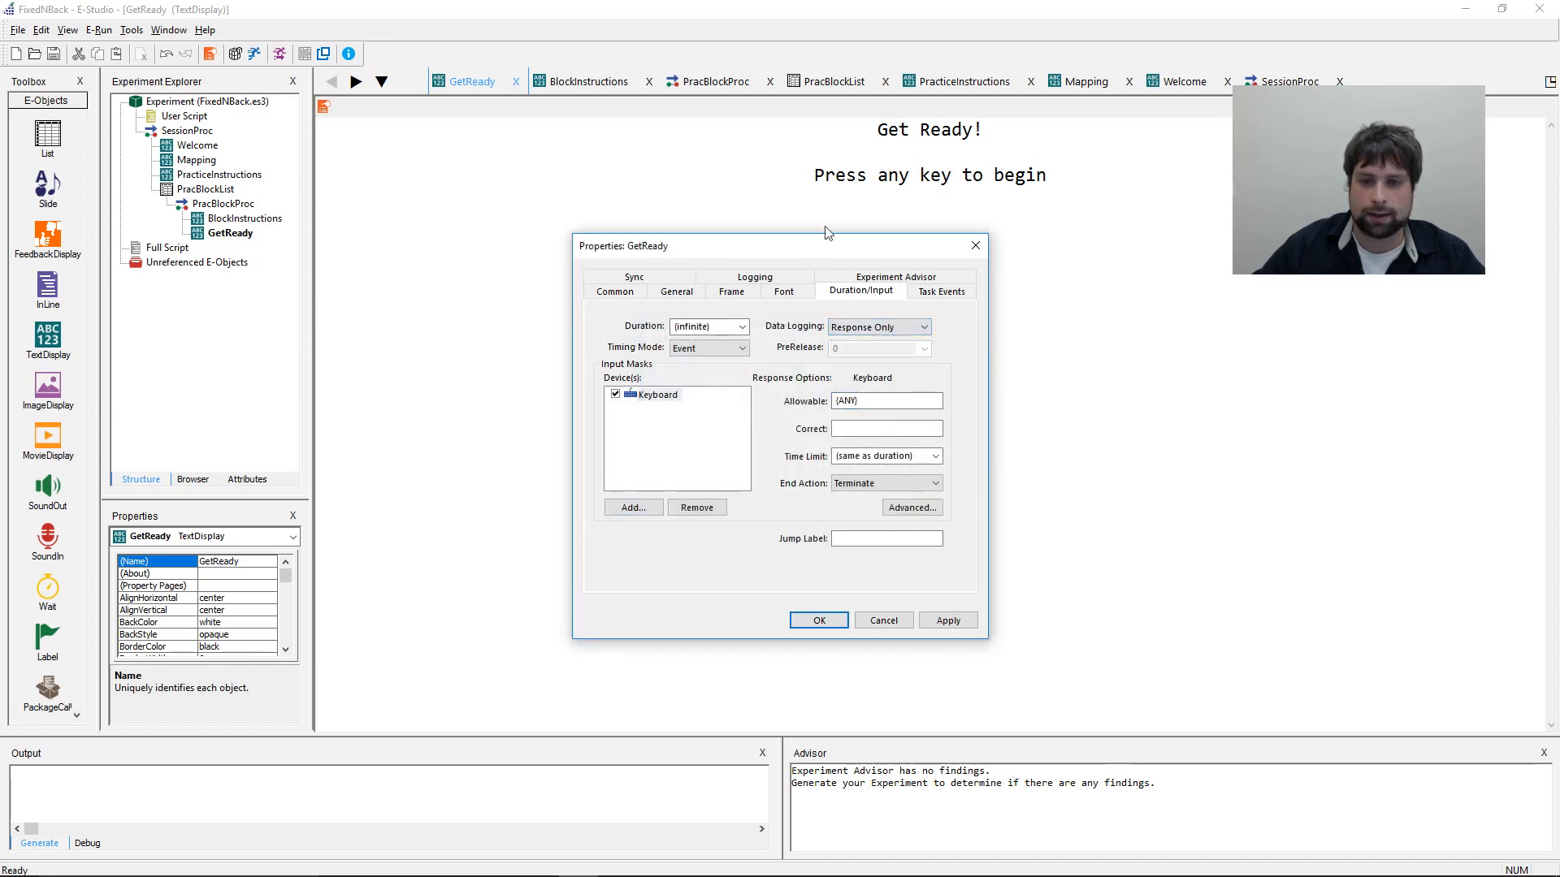
{"action": "left_click", "coordinate": [893, 327]}
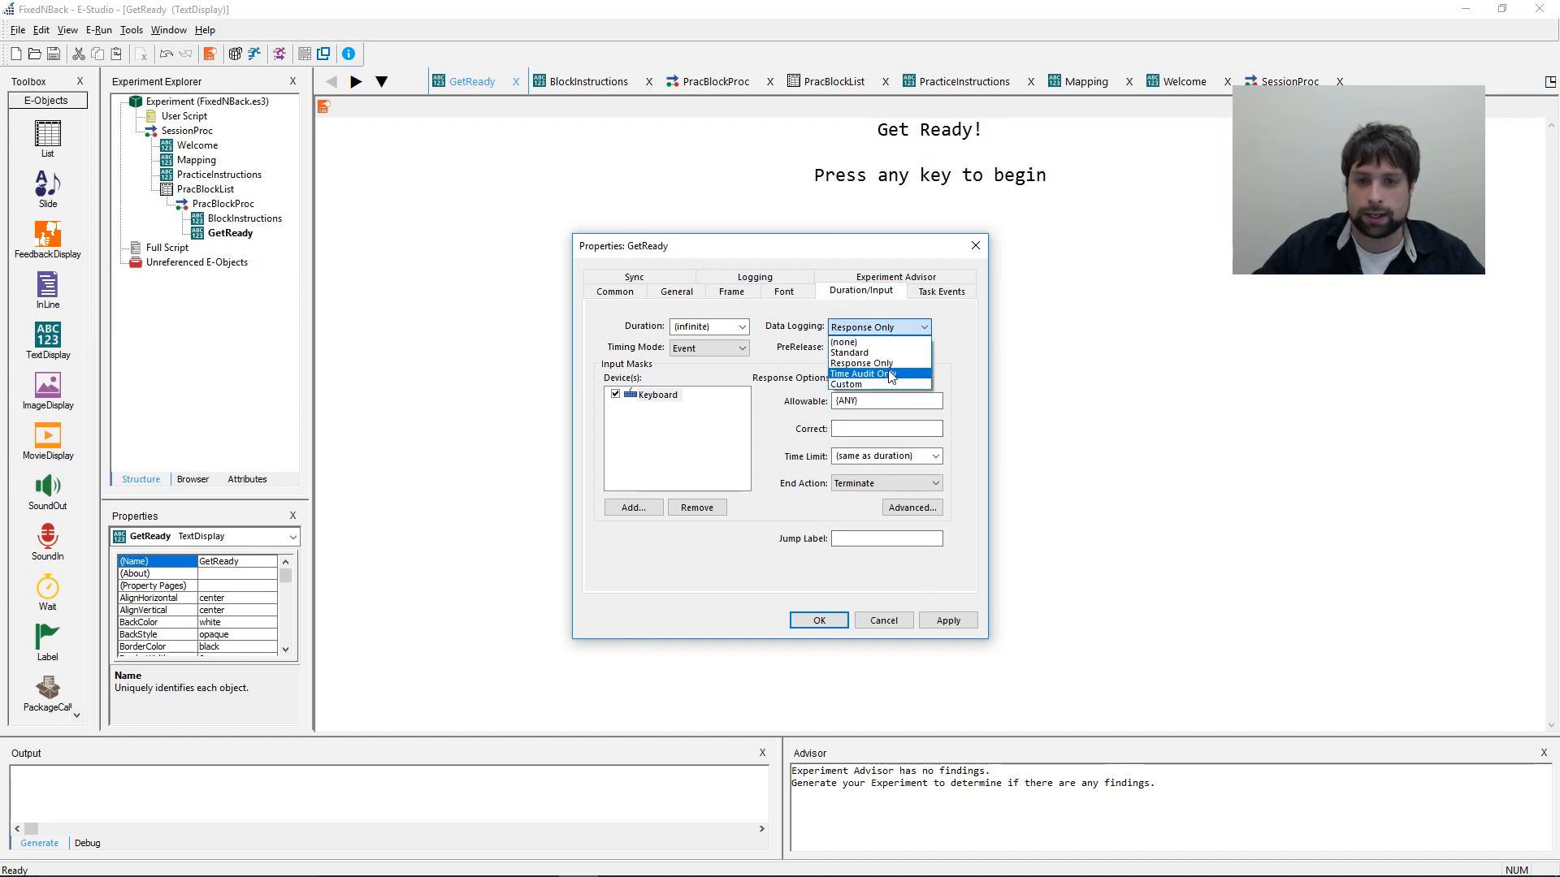
{"action": "left_click", "coordinate": [885, 352]}
{"action": "left_click", "coordinate": [935, 620]}
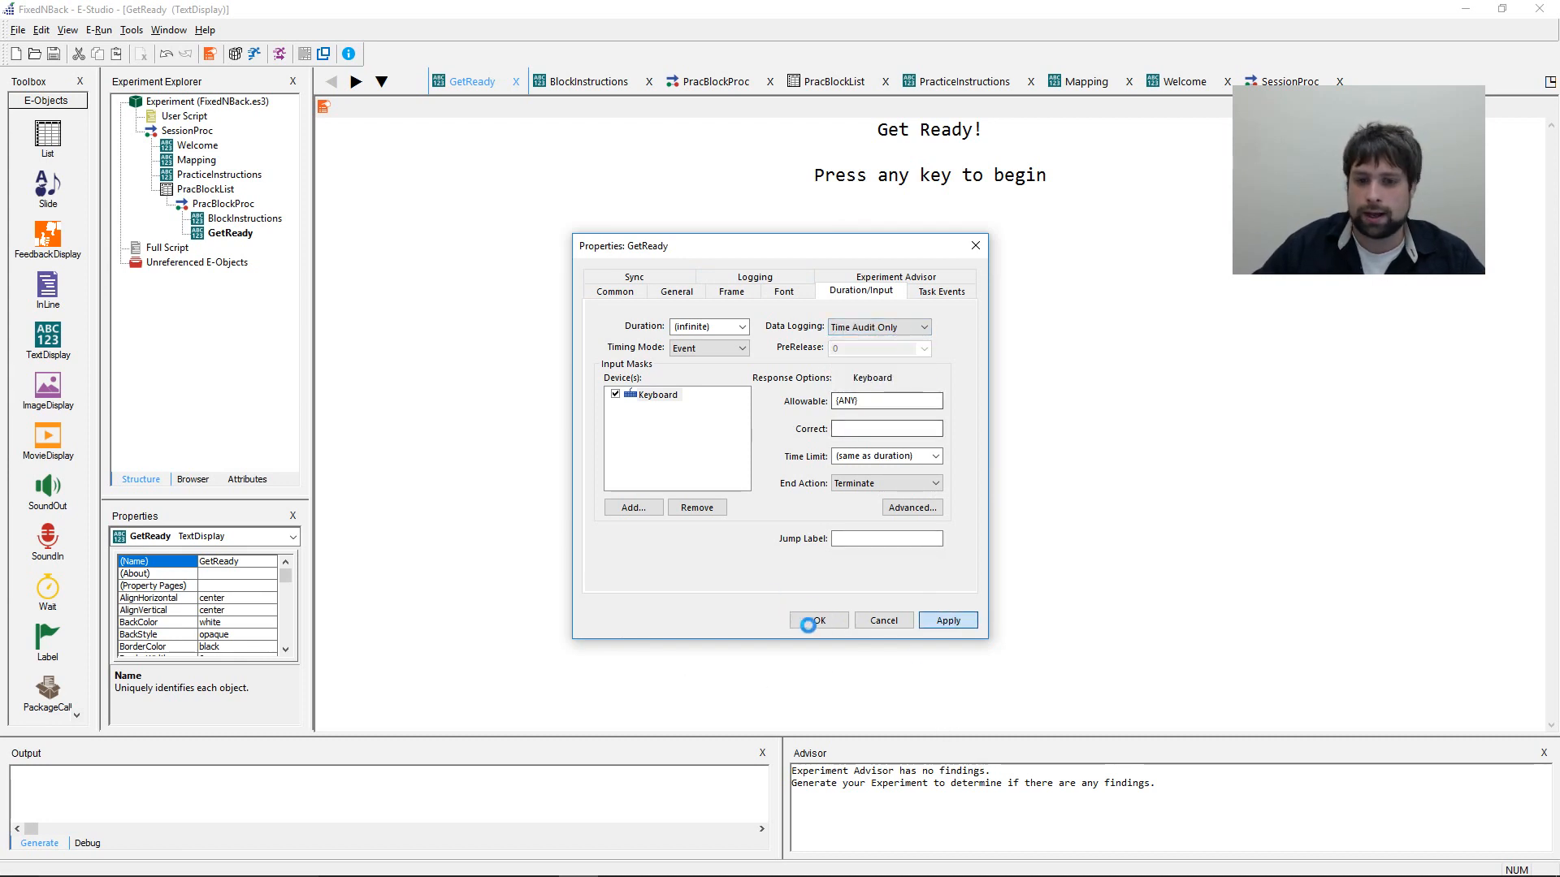
{"action": "left_click", "coordinate": [815, 620]}
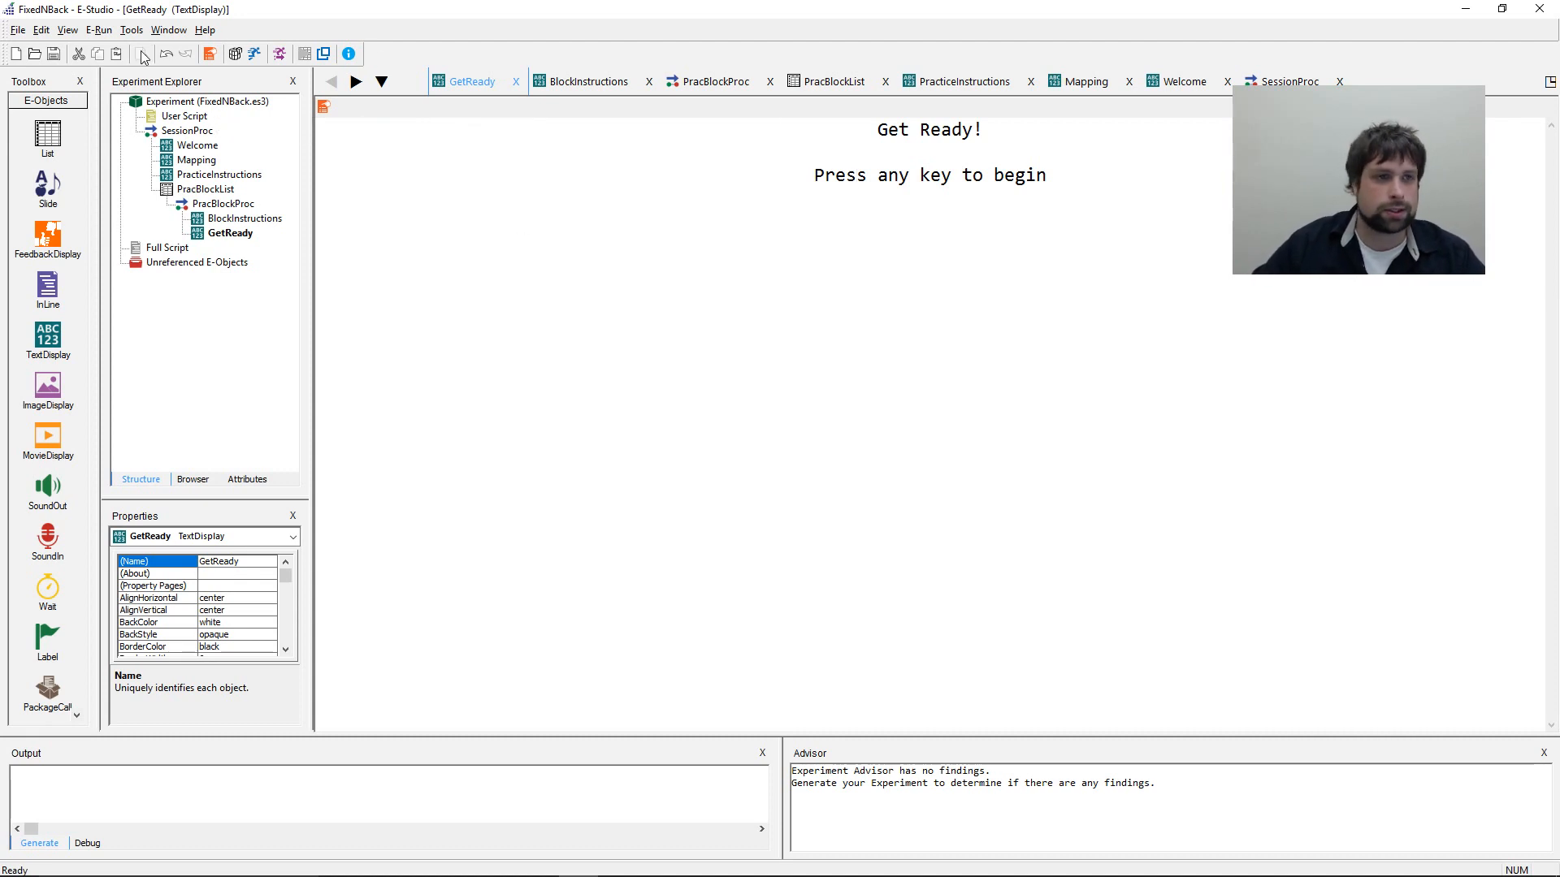
- Close all the open object windows in the workspace
{"action": "left_click", "coordinate": [169, 30]}
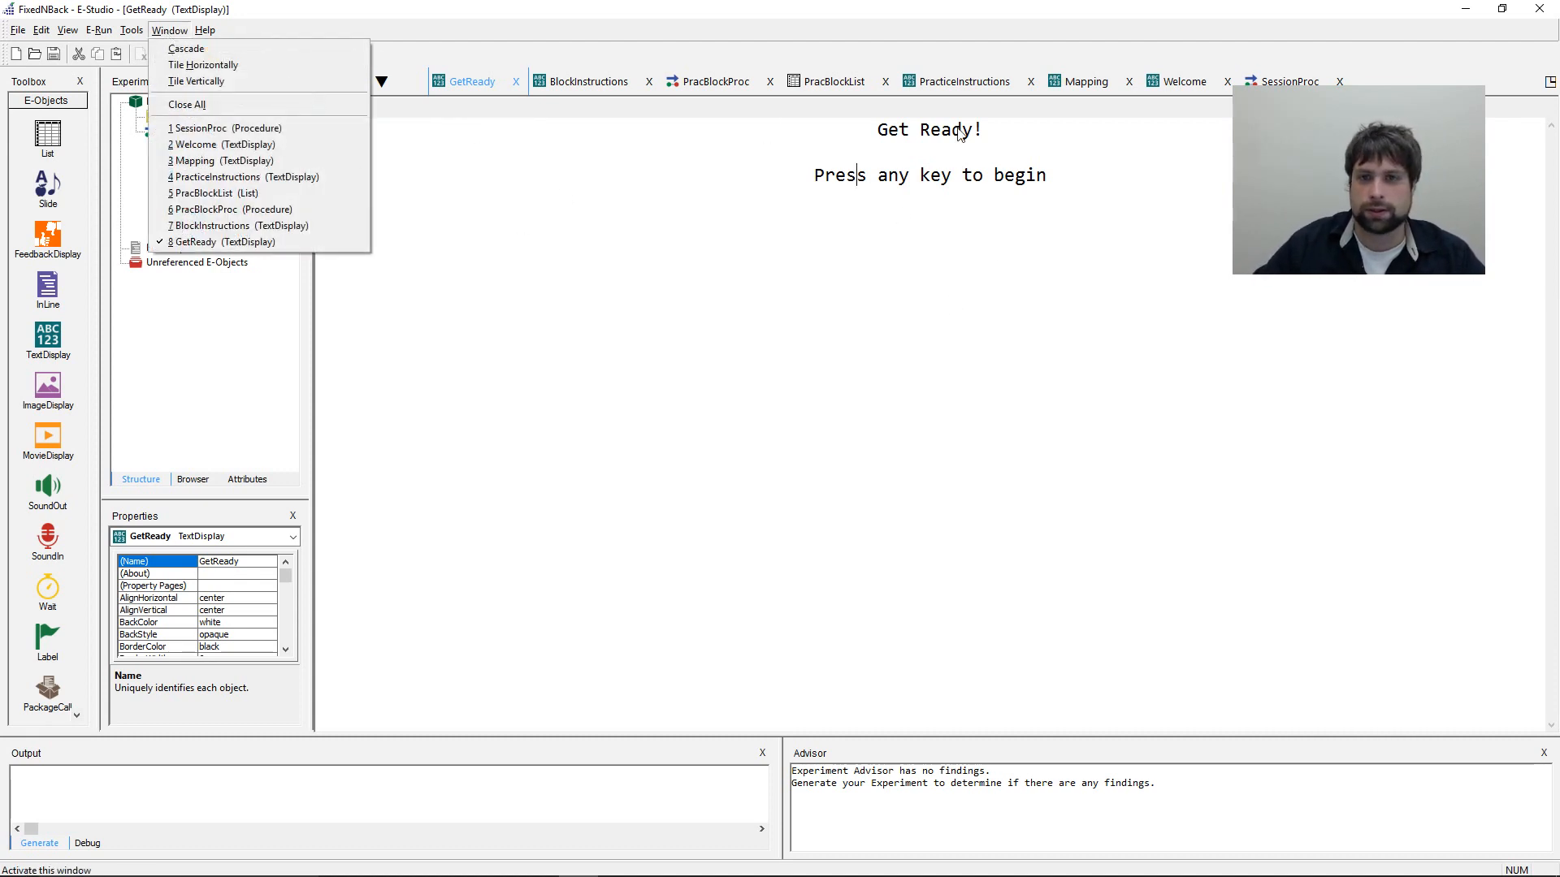
{"action": "left_click", "coordinate": [1449, 320]}
{"action": "left_click", "coordinate": [1339, 82]}
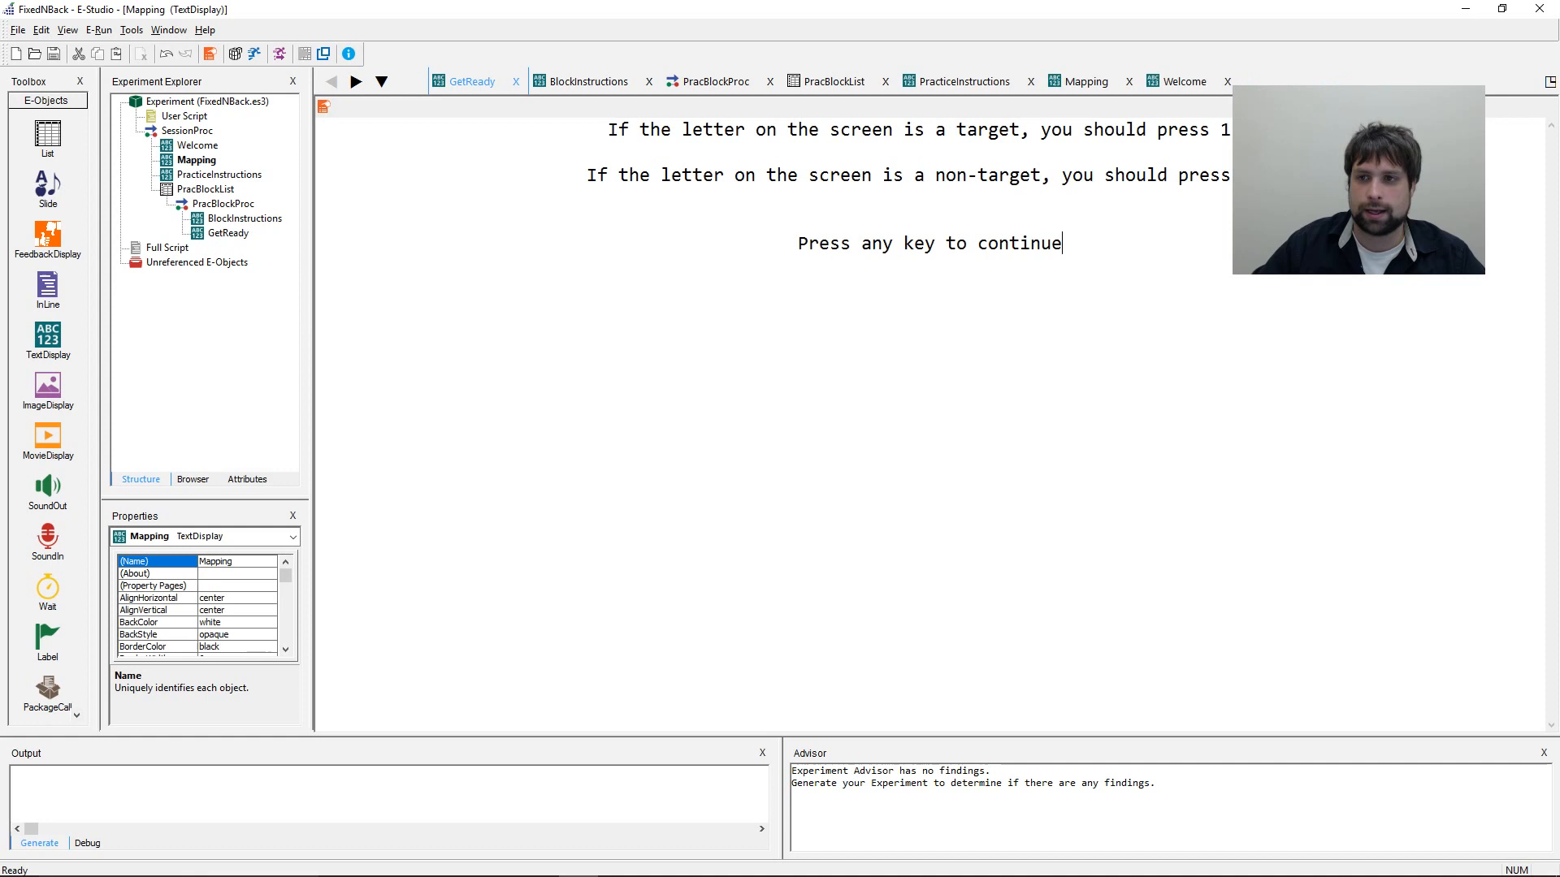
{"action": "left_click", "coordinate": [1226, 82]}
{"action": "left_click", "coordinate": [186, 29]}
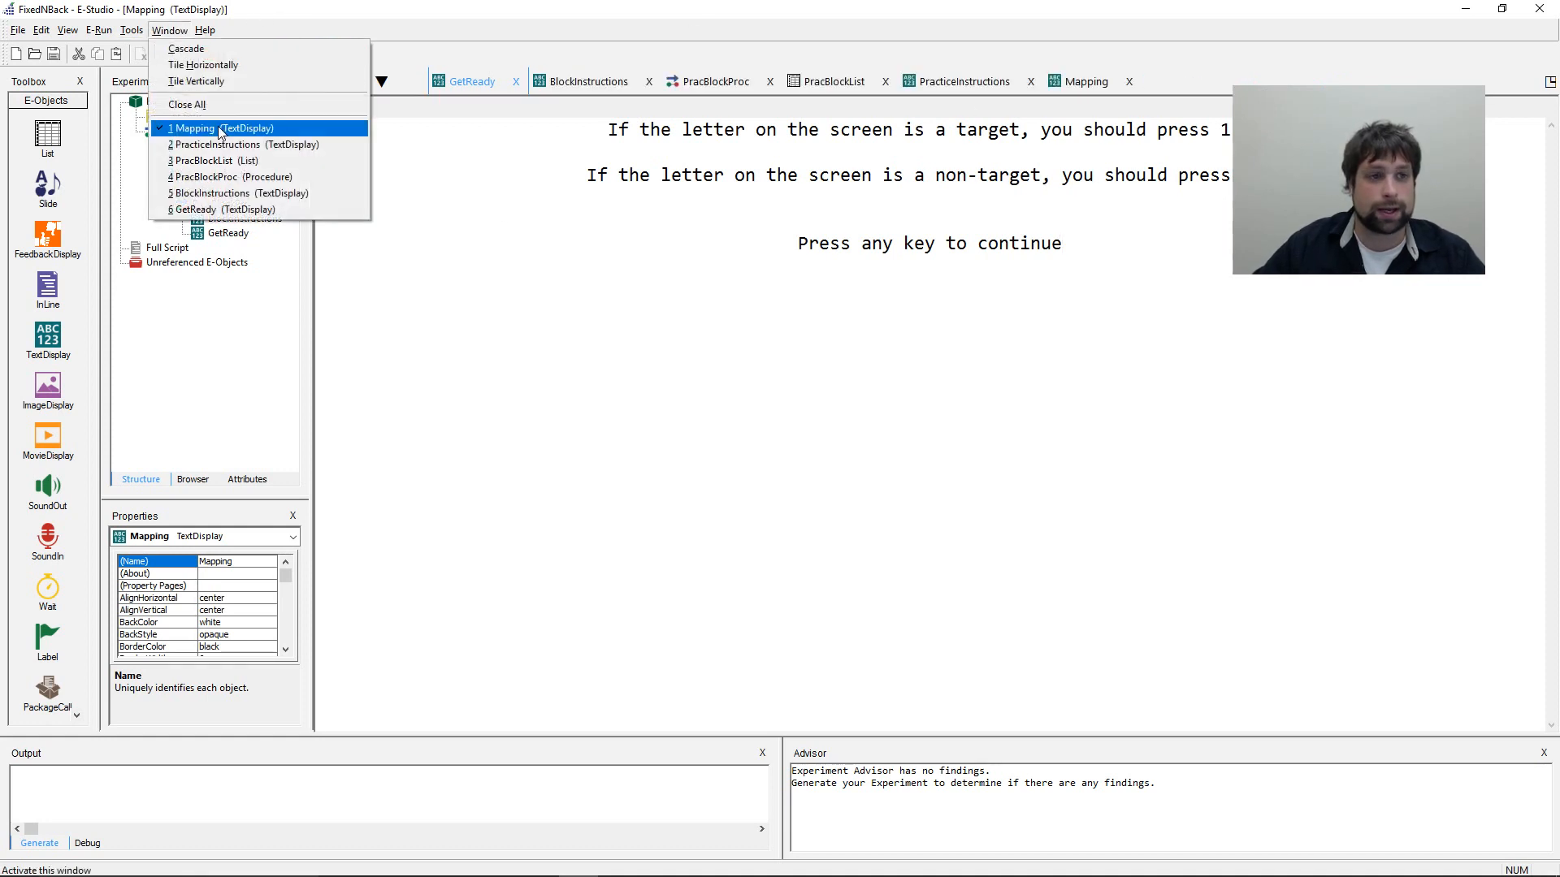
{"action": "left_click", "coordinate": [191, 104]}
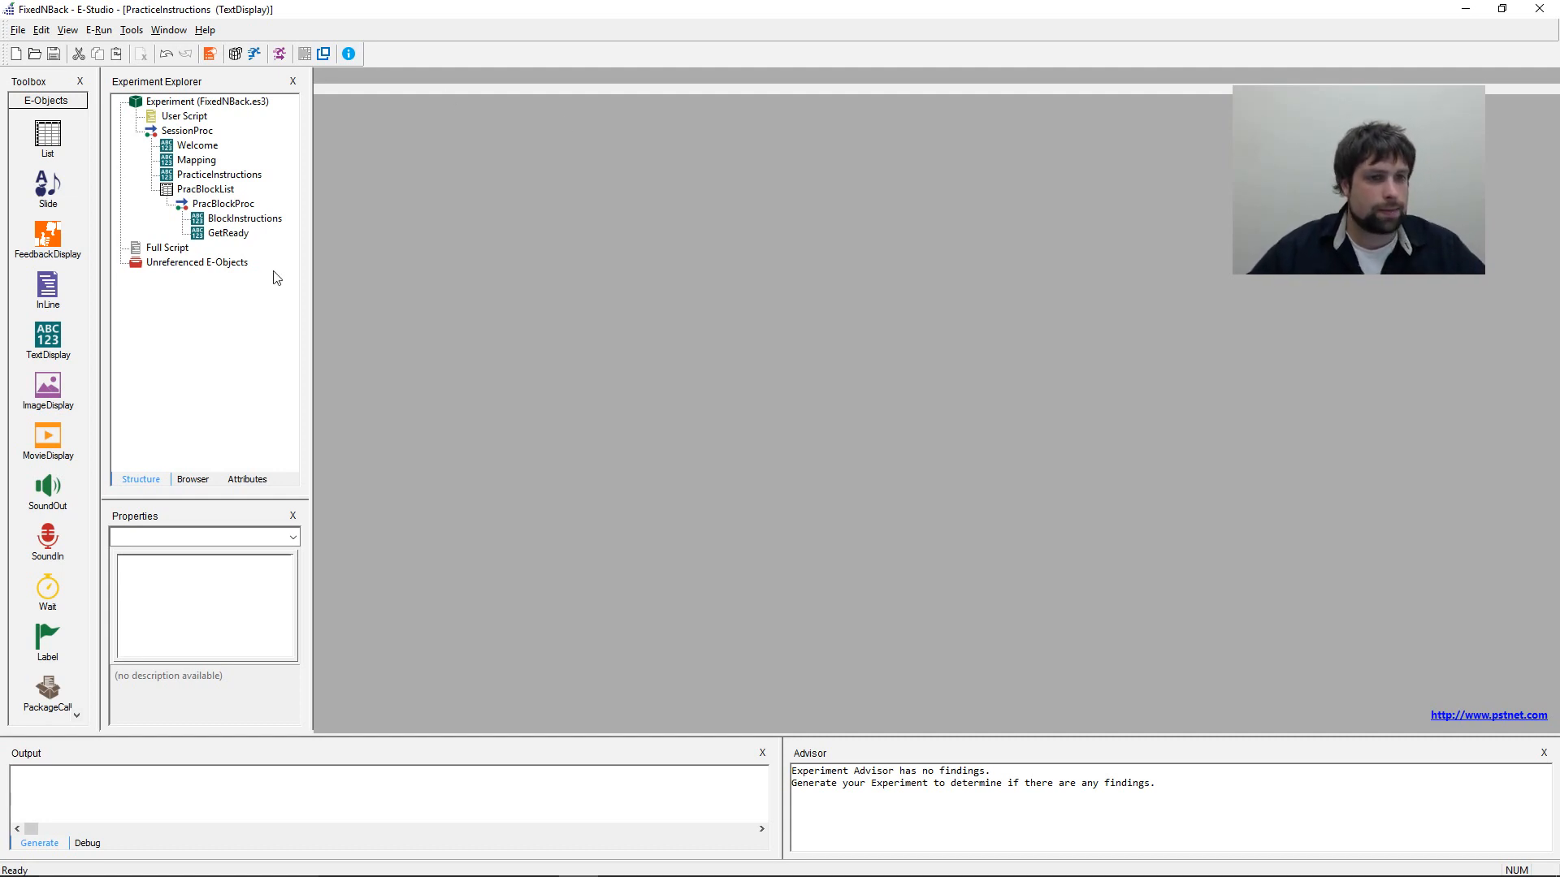
- Reopen the PracBlockProc procedure in the workspace
{"action": "right_click", "coordinate": [251, 234]}
{"action": "key", "text": "Escape"}
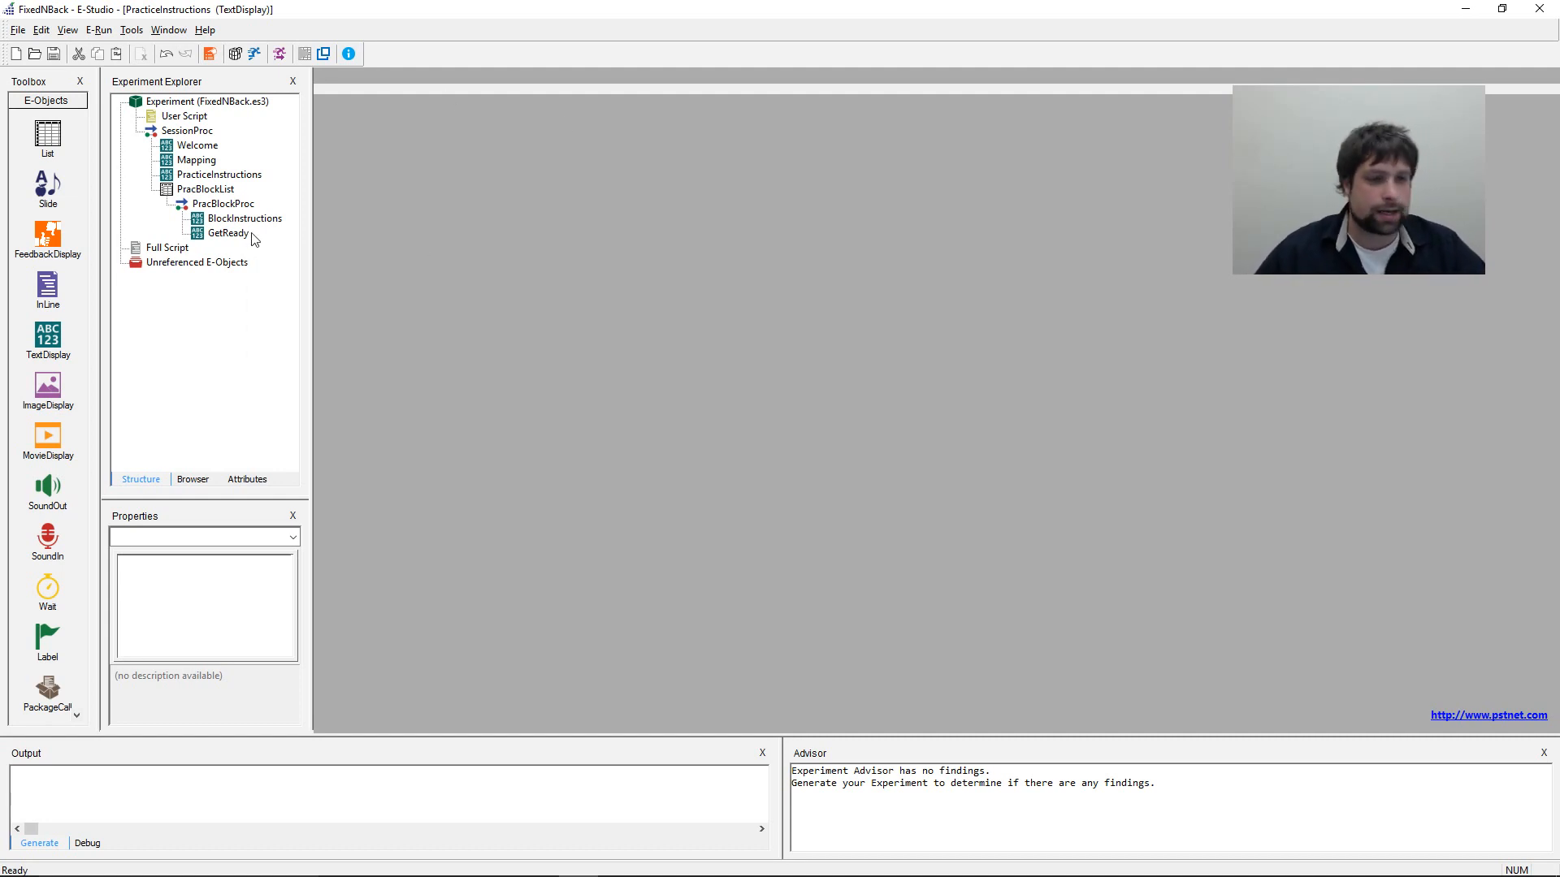
{"action": "right_click", "coordinate": [253, 236]}
{"action": "left_click", "coordinate": [276, 242]}
{"action": "left_click", "coordinate": [648, 223]}
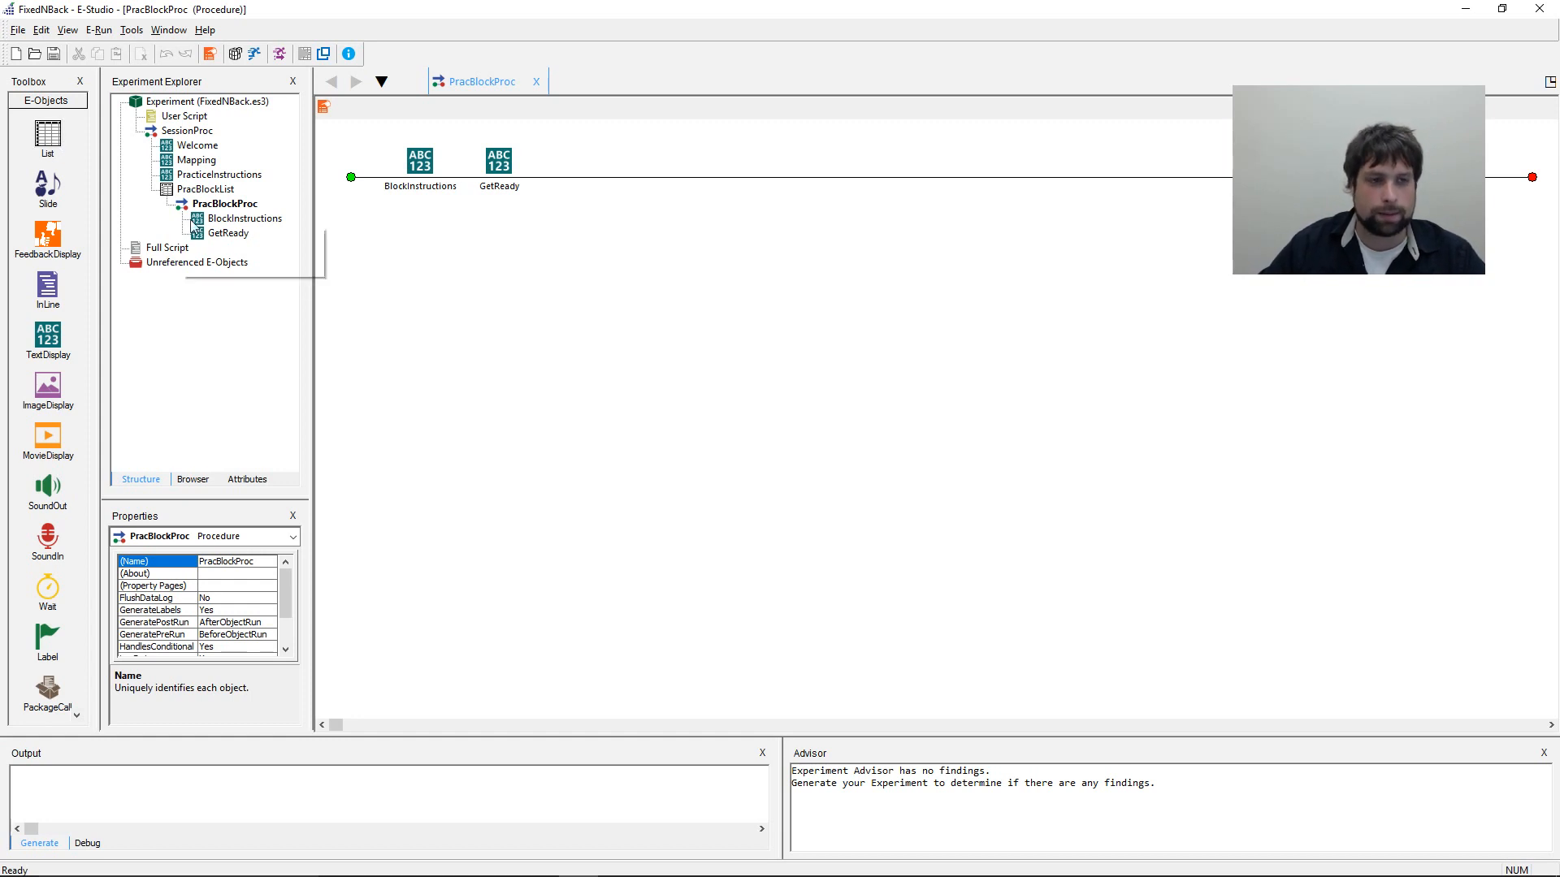
{"action": "mouse_move", "coordinate": [204, 240]}
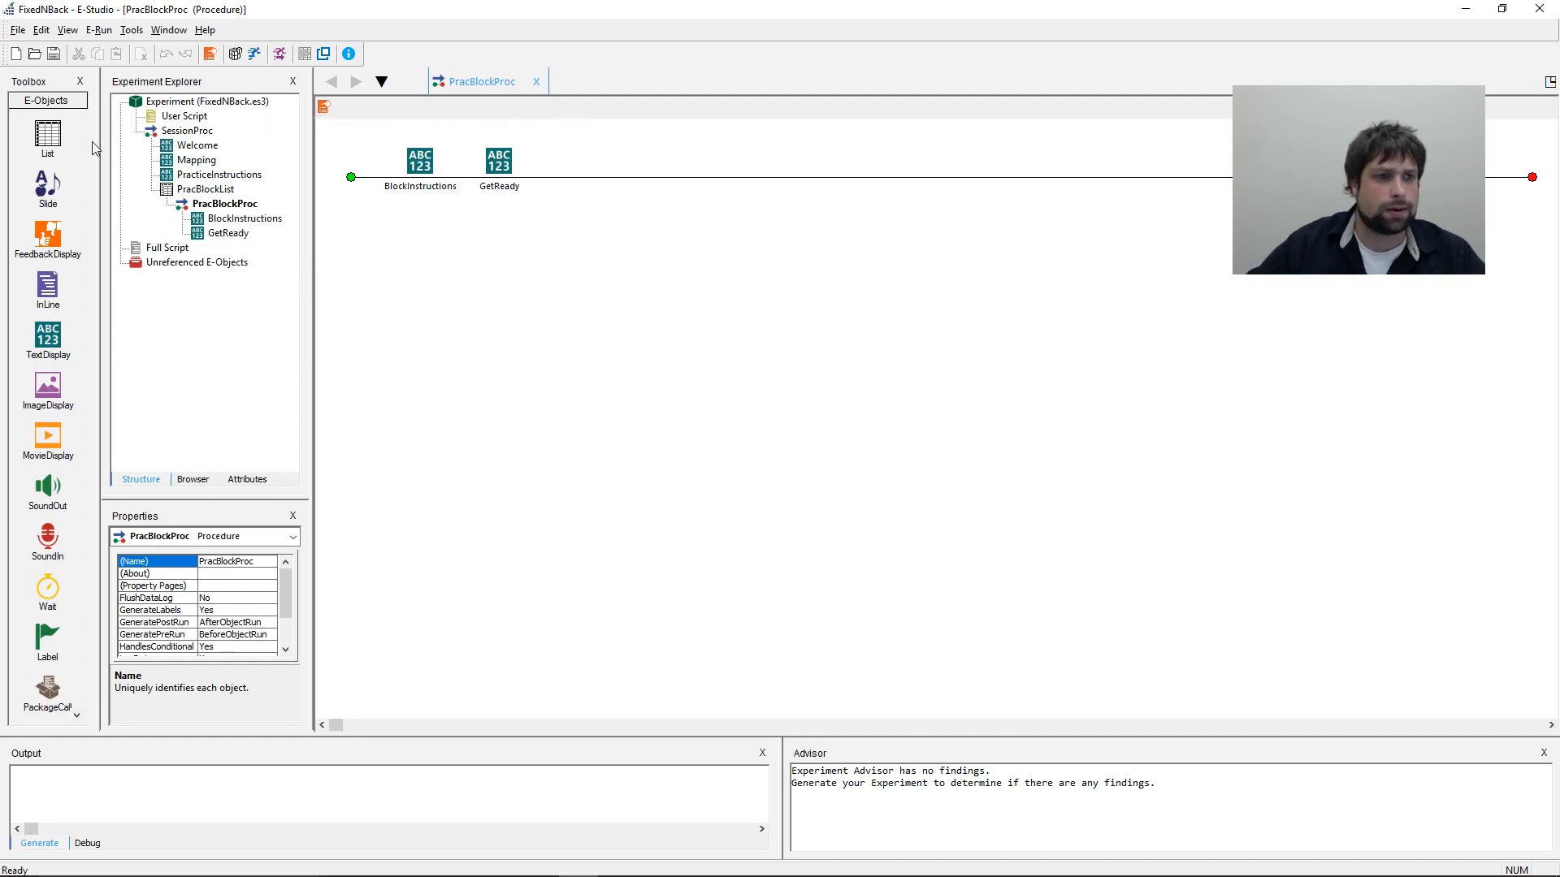
- Add a List object after GetReady in the PracBlockProc procedure and rename it PracTrialList
{"action": "left_click_drag", "start_coordinate": [62, 138], "coordinate": [572, 177]}
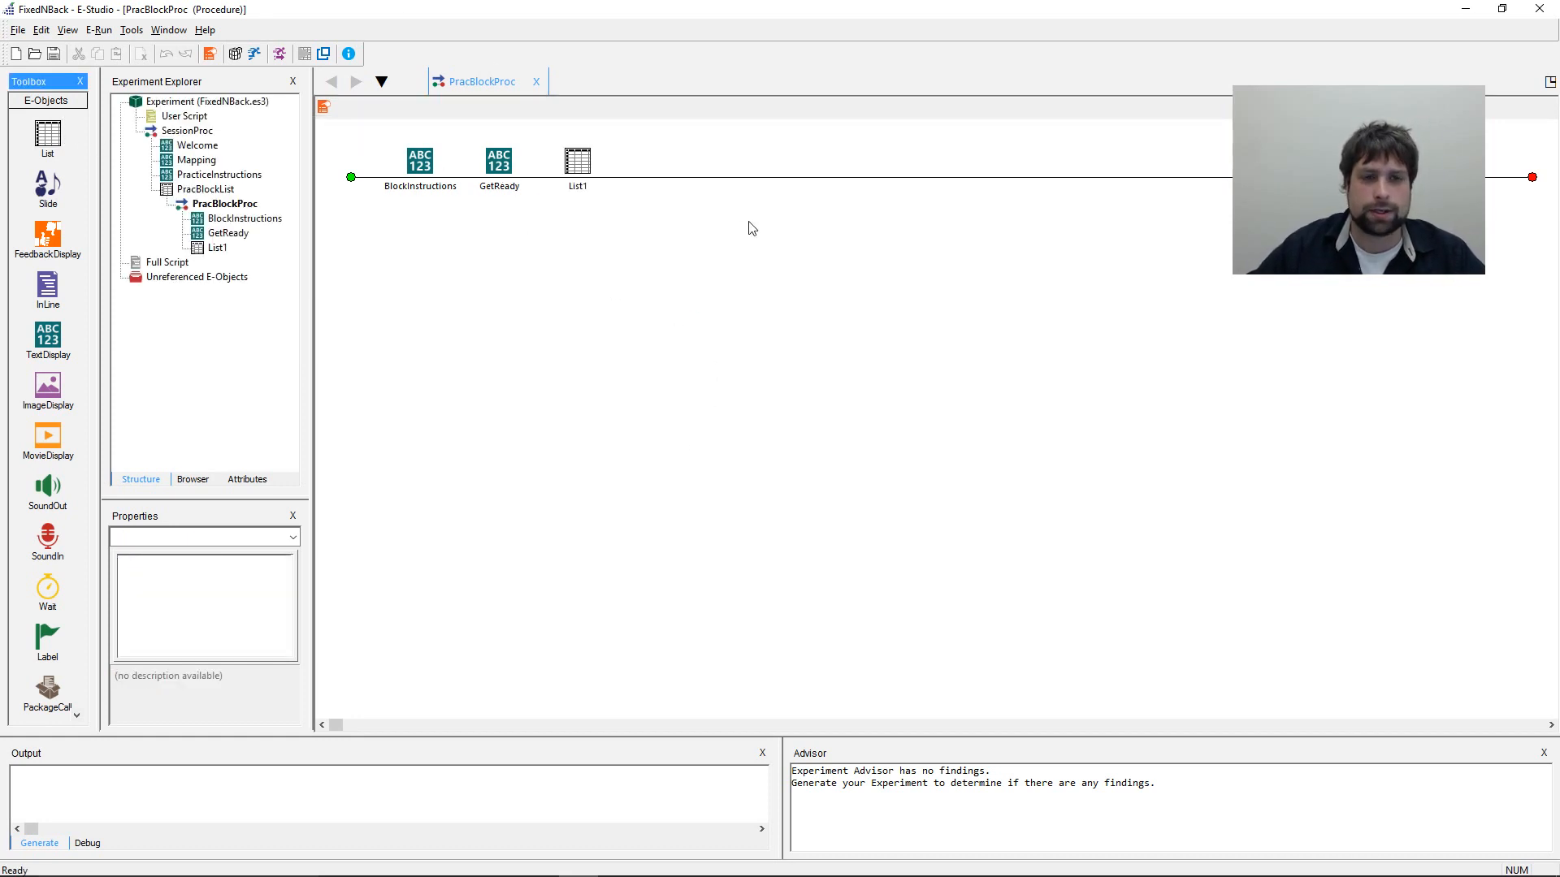
{"action": "left_click", "coordinate": [578, 162]}
{"action": "right_click", "coordinate": [579, 175]}
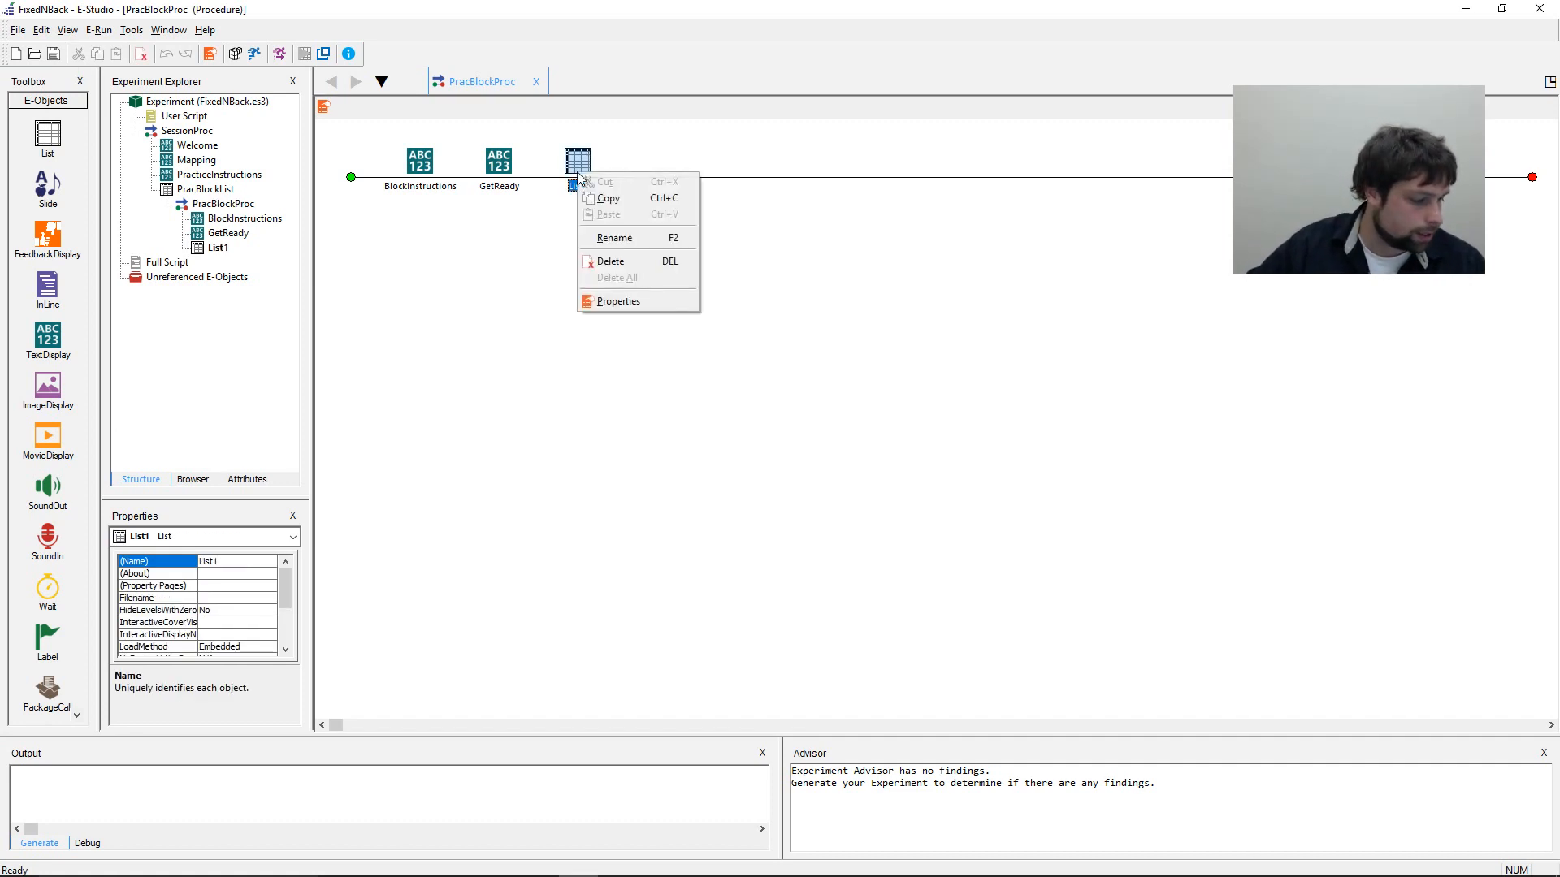
{"action": "left_click", "coordinate": [614, 238]}
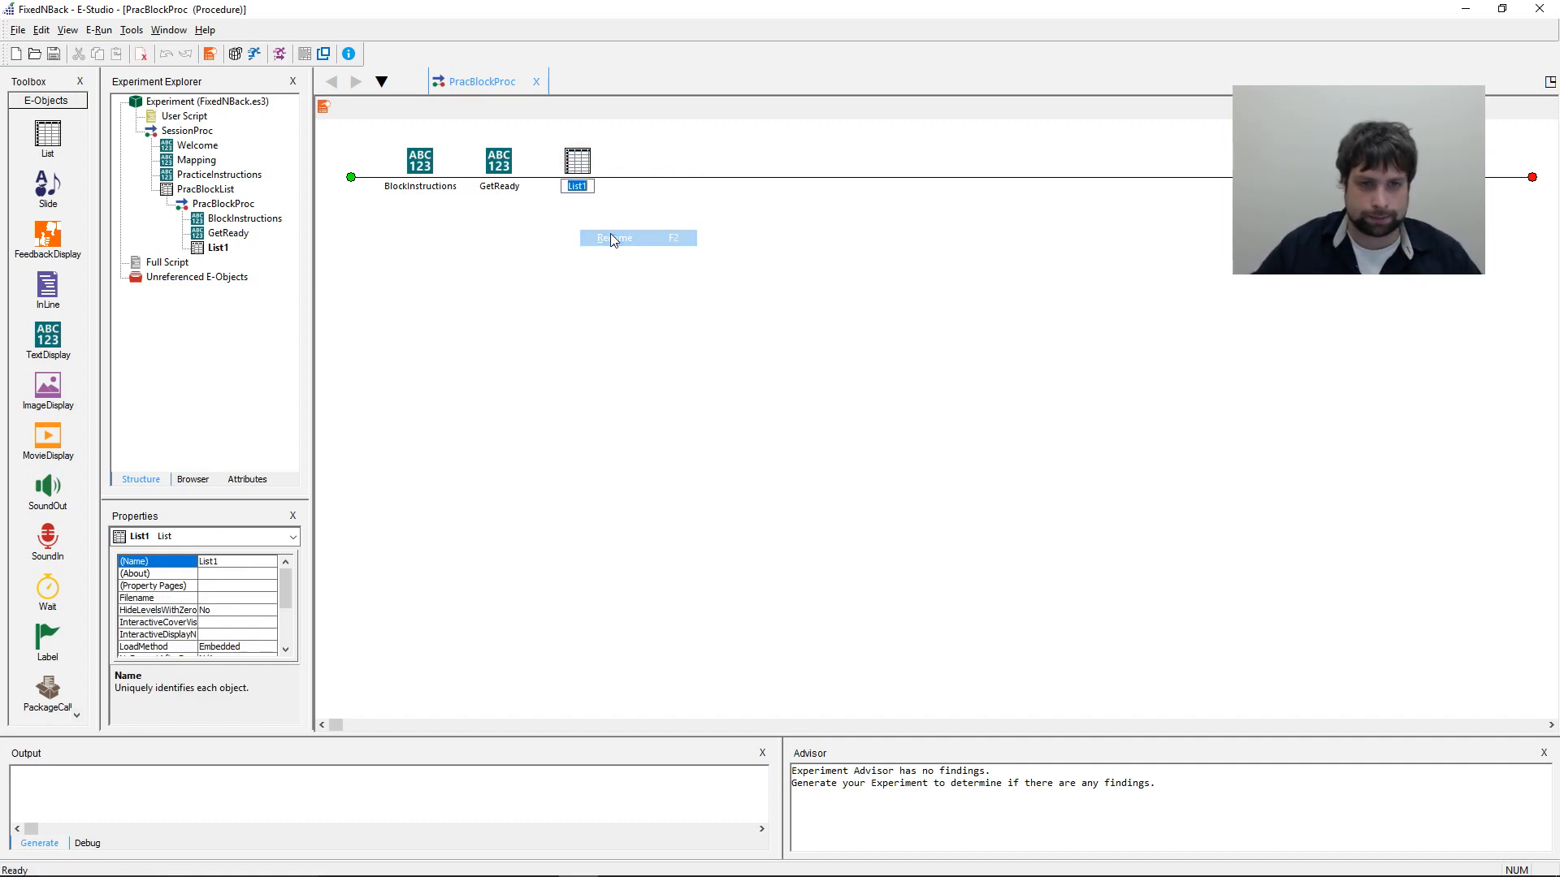
{"action": "type", "text": "PracTrial"}
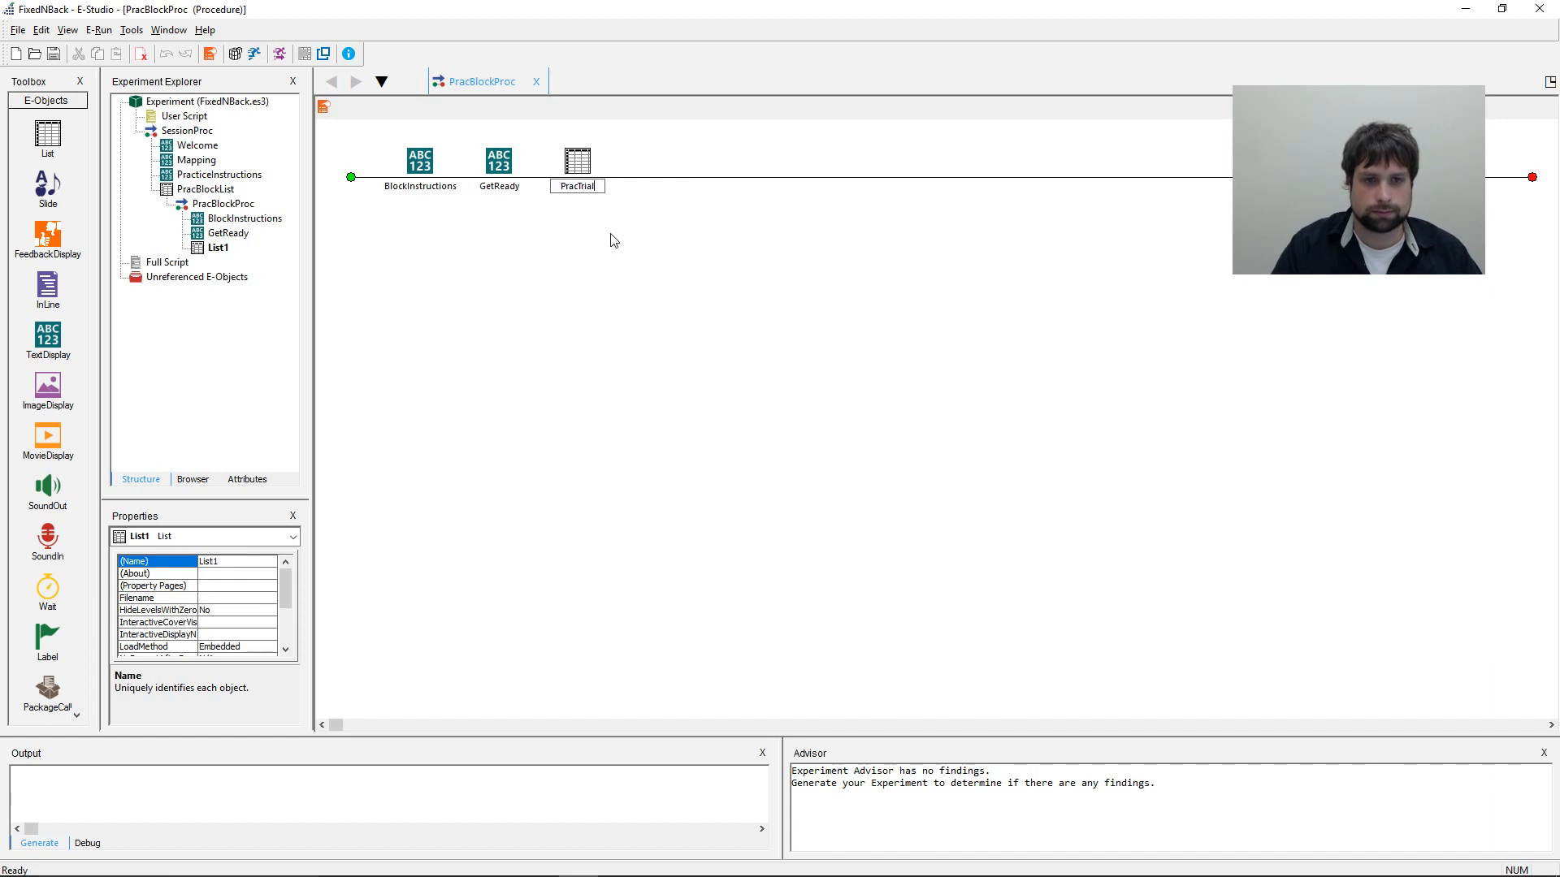
{"action": "type", "text": "List"}
{"action": "key", "text": "Return"}
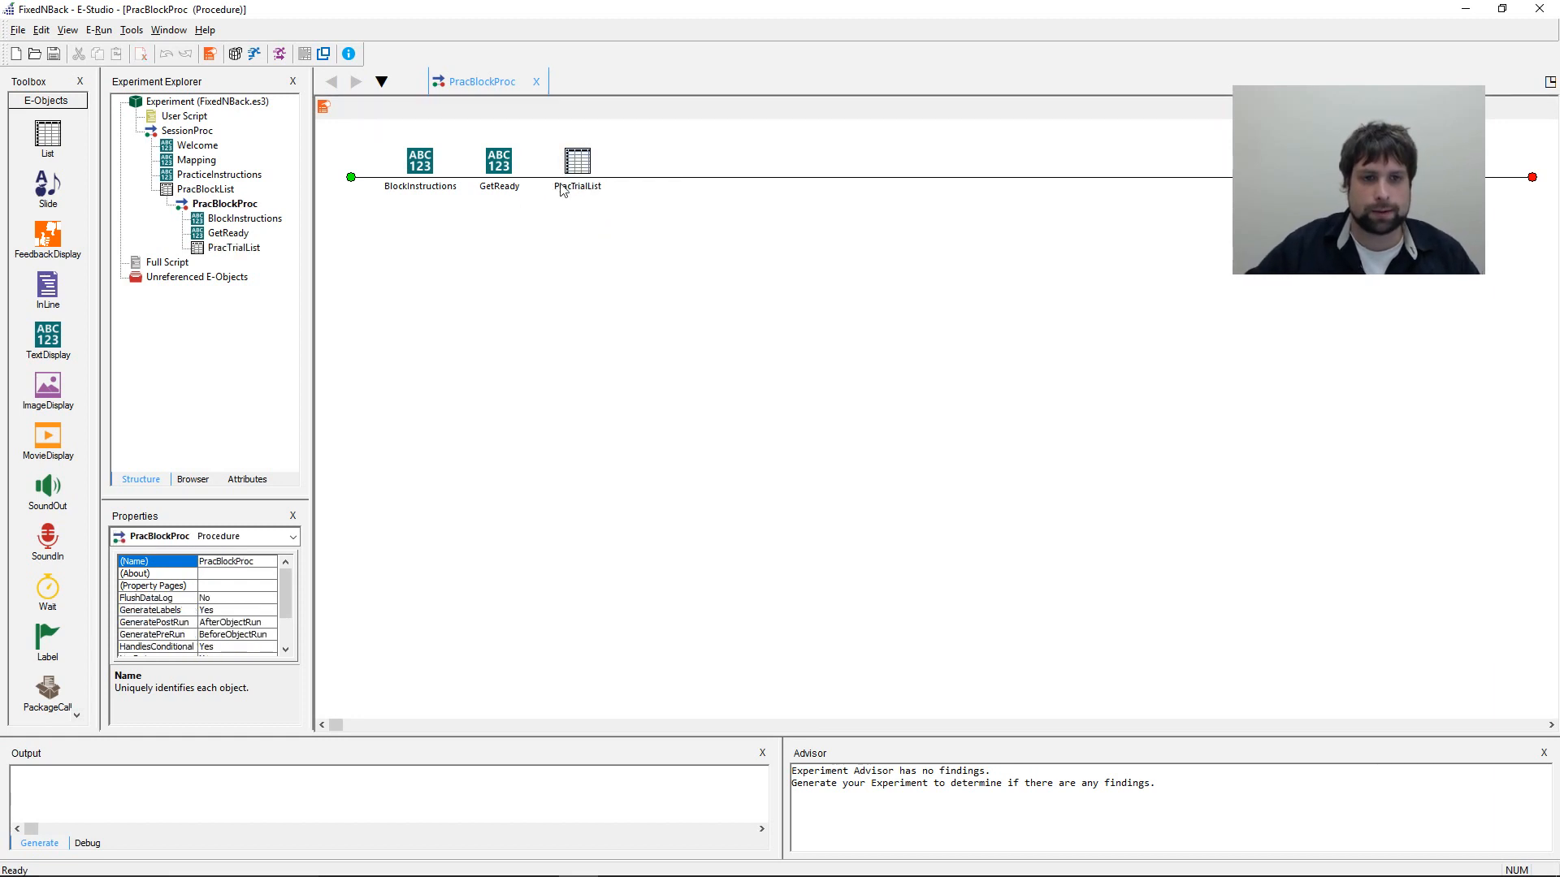
- Open PracTrialList and set the weight of its first level to 20
{"action": "double_click", "coordinate": [573, 167]}
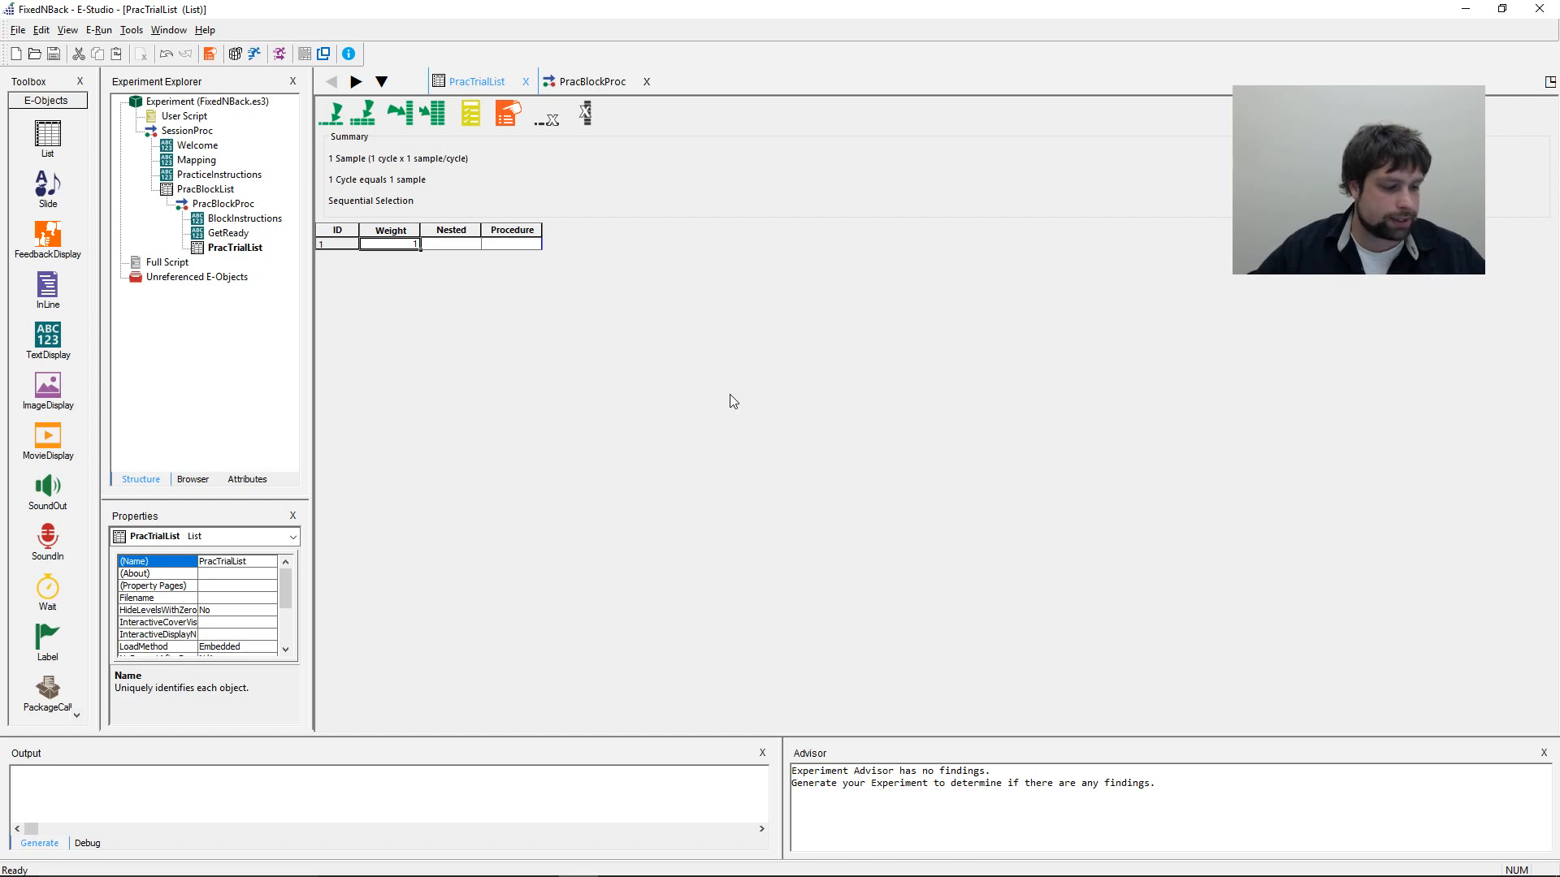
{"action": "double_click", "coordinate": [407, 244]}
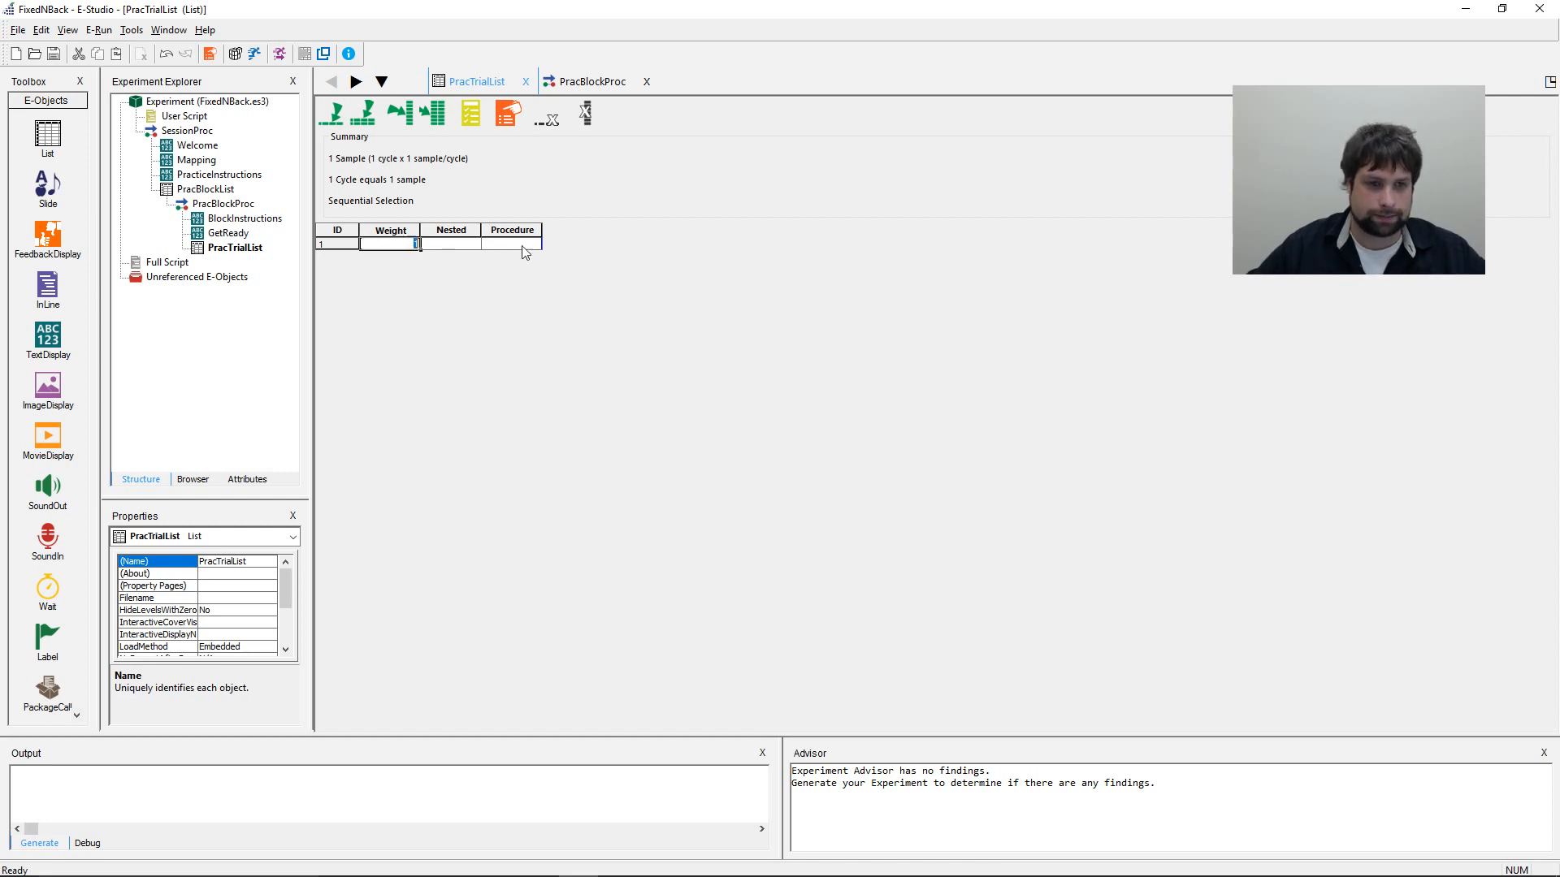
{"action": "type", "text": "20"}
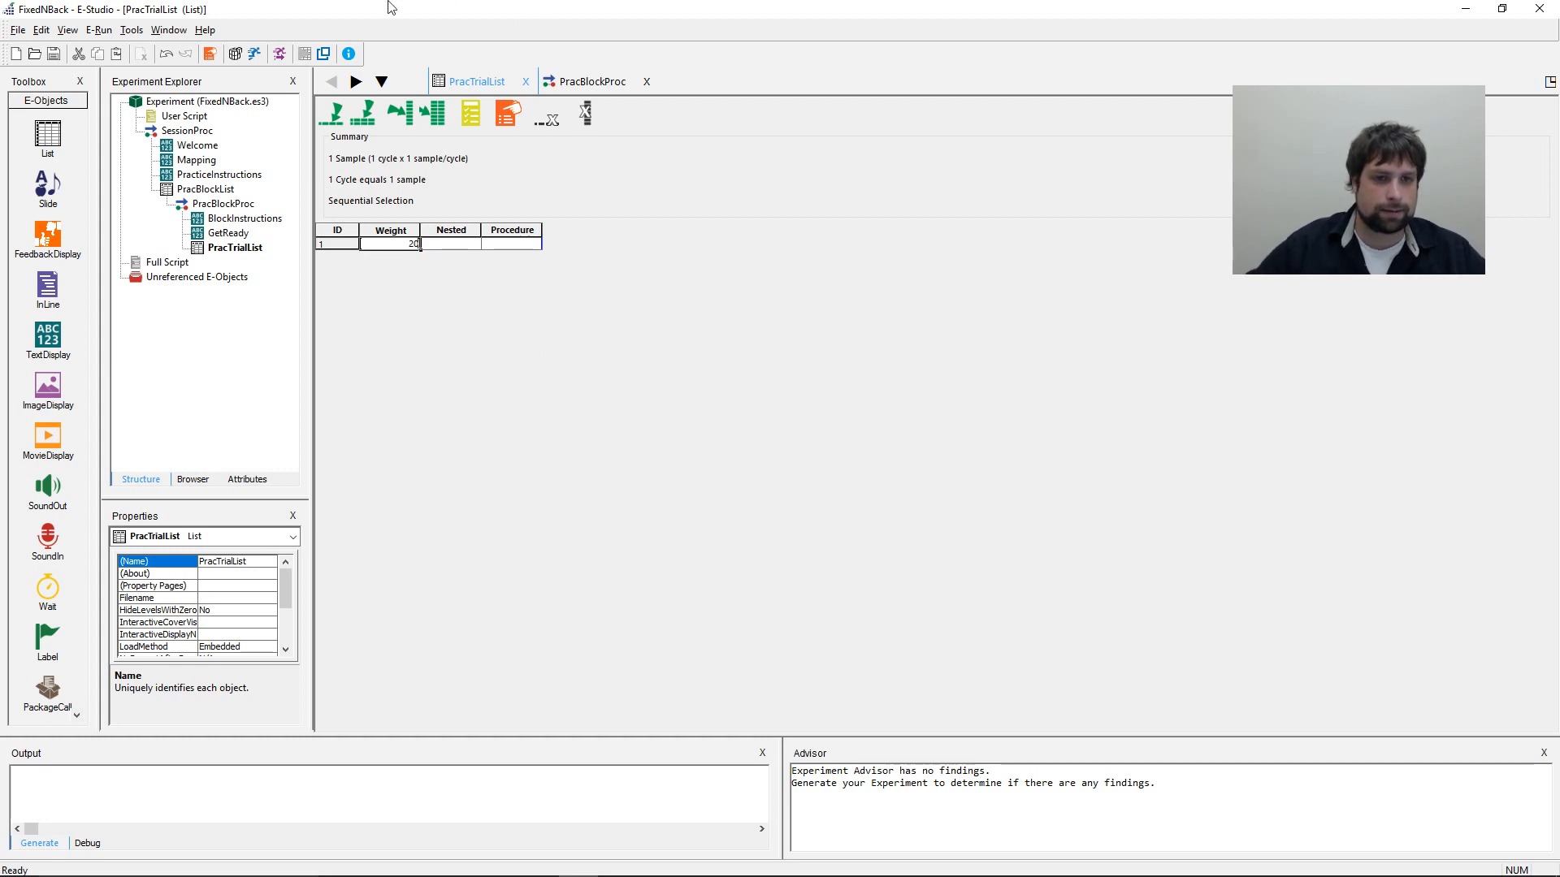
- Assign a new procedure named TrialProc to the level in PracTrialList and make it the default for new levels
{"action": "left_click", "coordinate": [517, 248]}
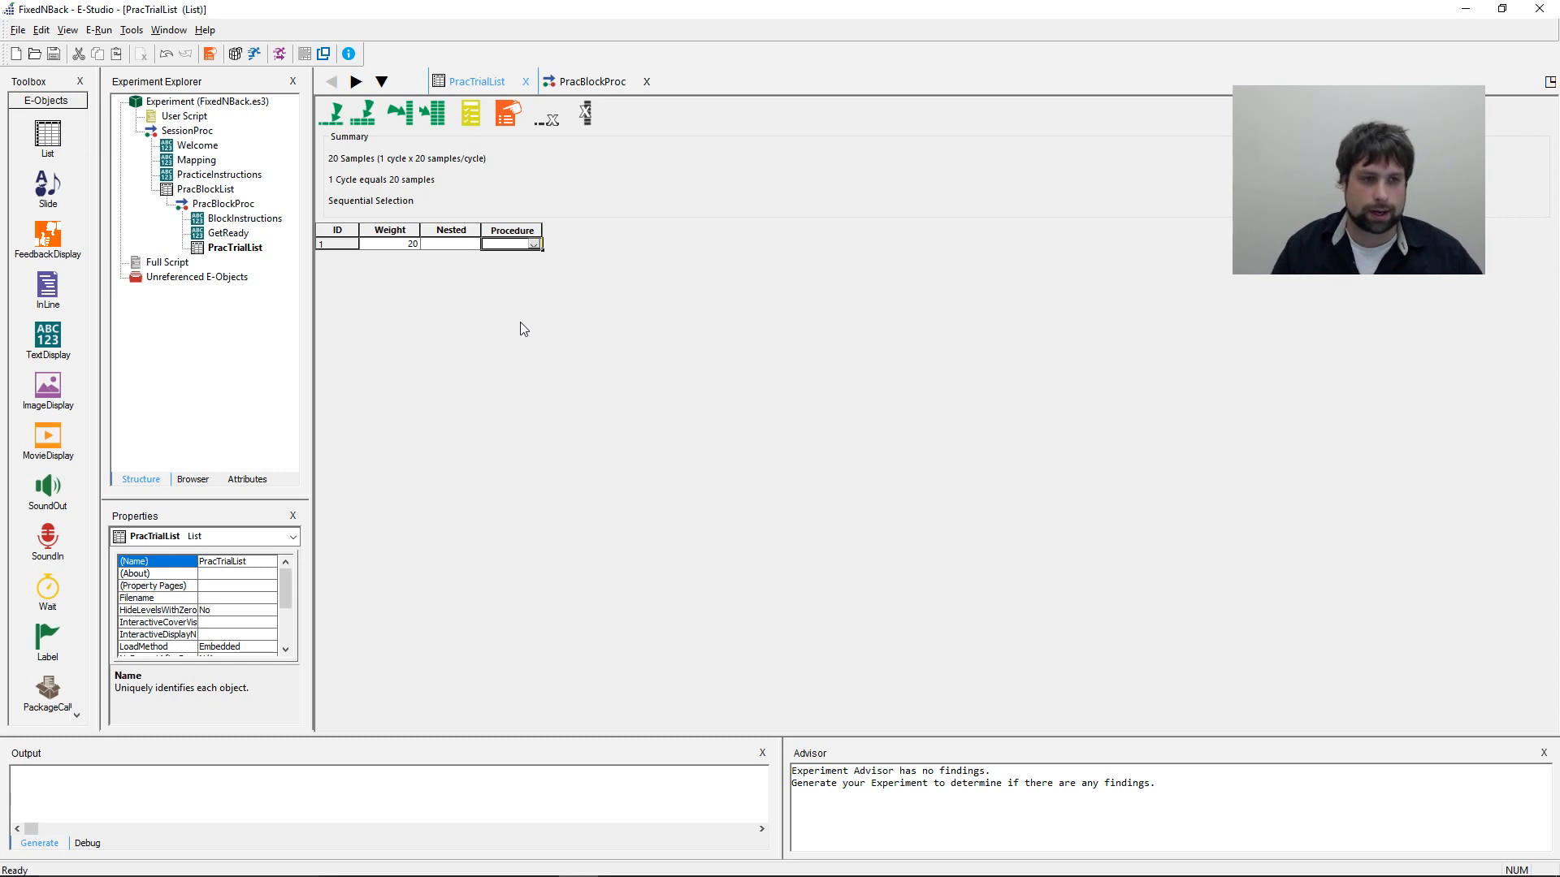
{"action": "type", "text": "TrialProc"}
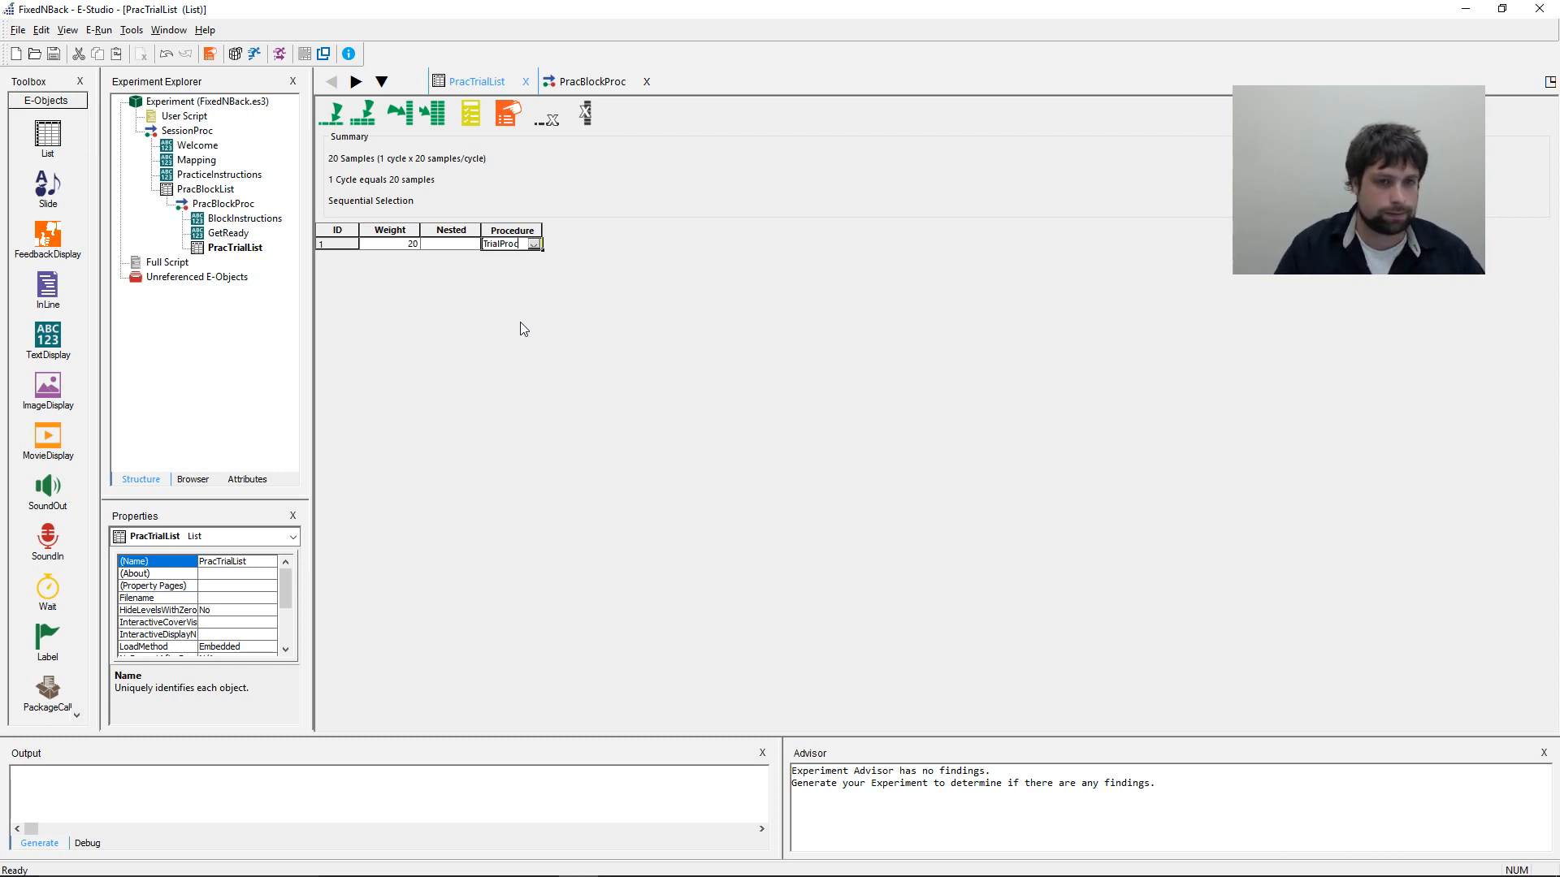
{"action": "key", "text": "Return"}
{"action": "key", "text": "Return"}
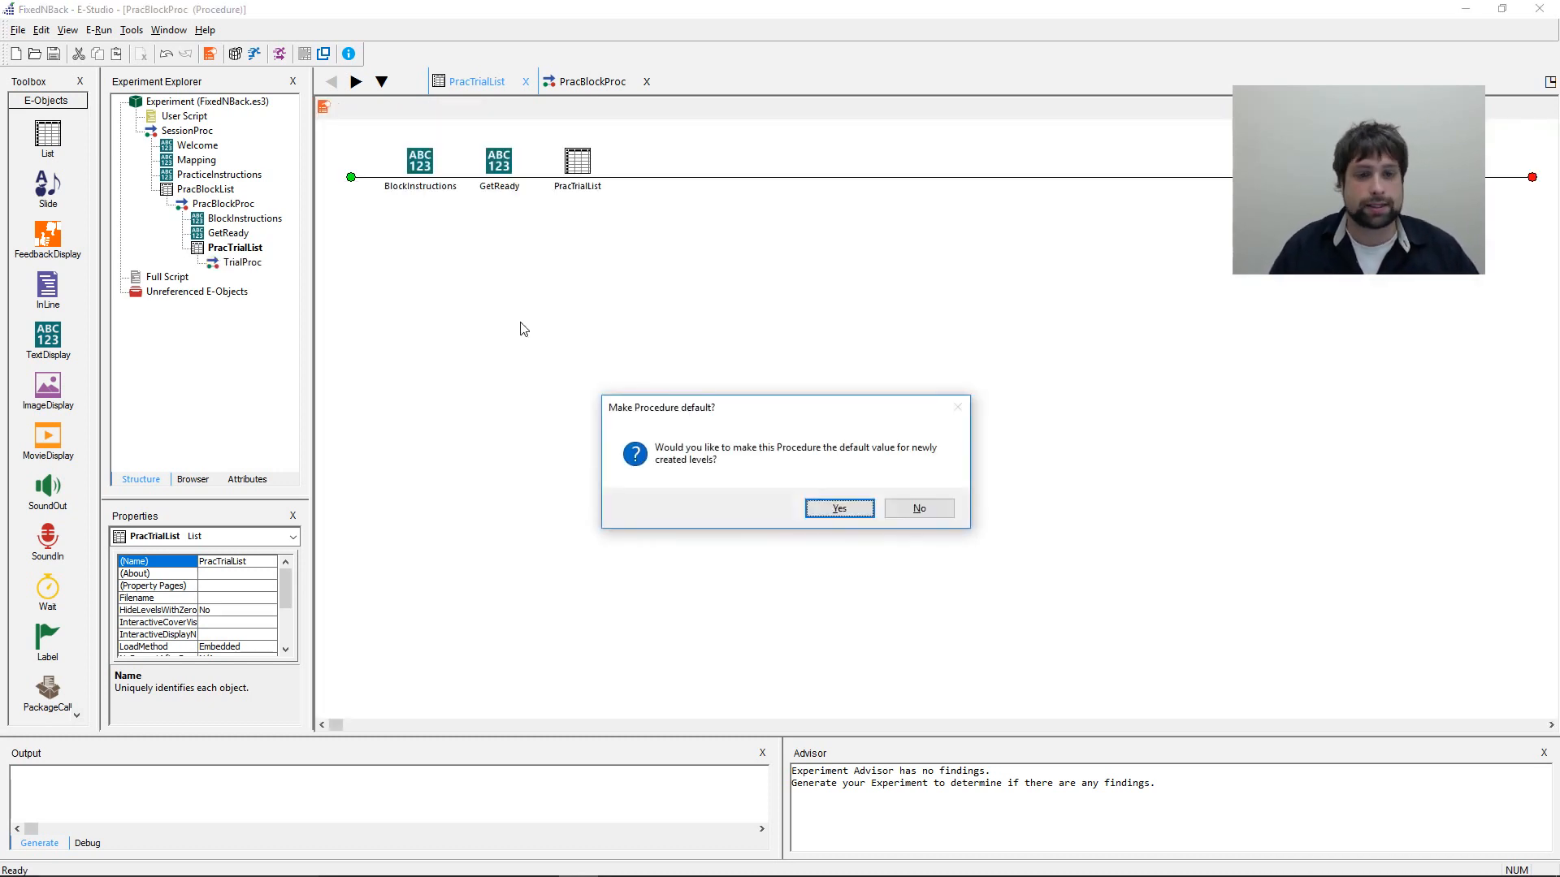
{"action": "key", "text": "Return"}
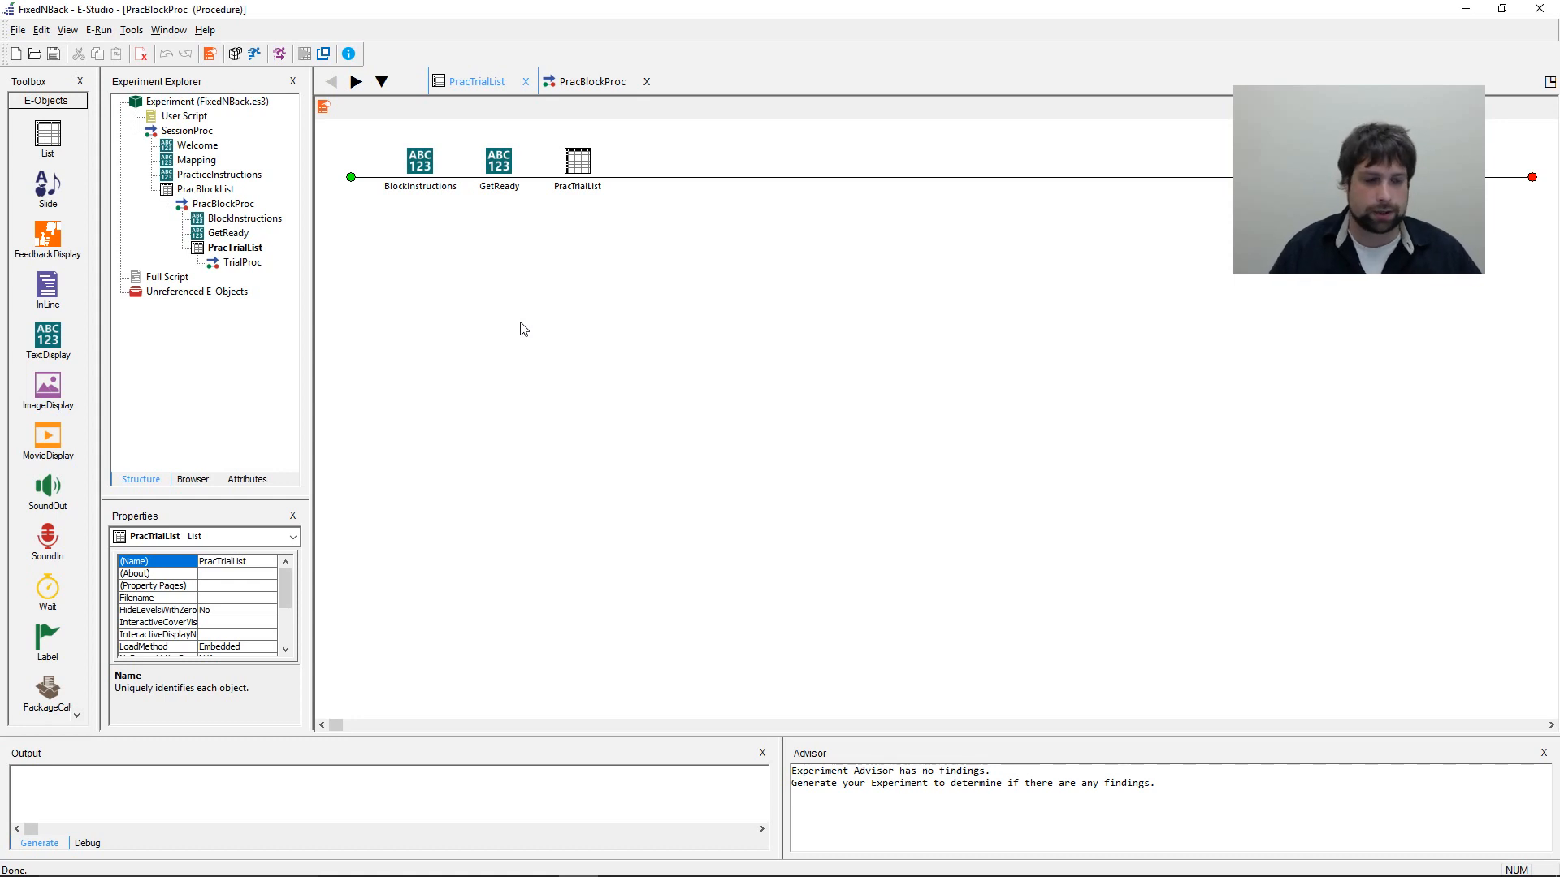
- Review the condition levels and instructions in PracBlockList and the trial level in PracTrialList
{"action": "left_click", "coordinate": [934, 394]}
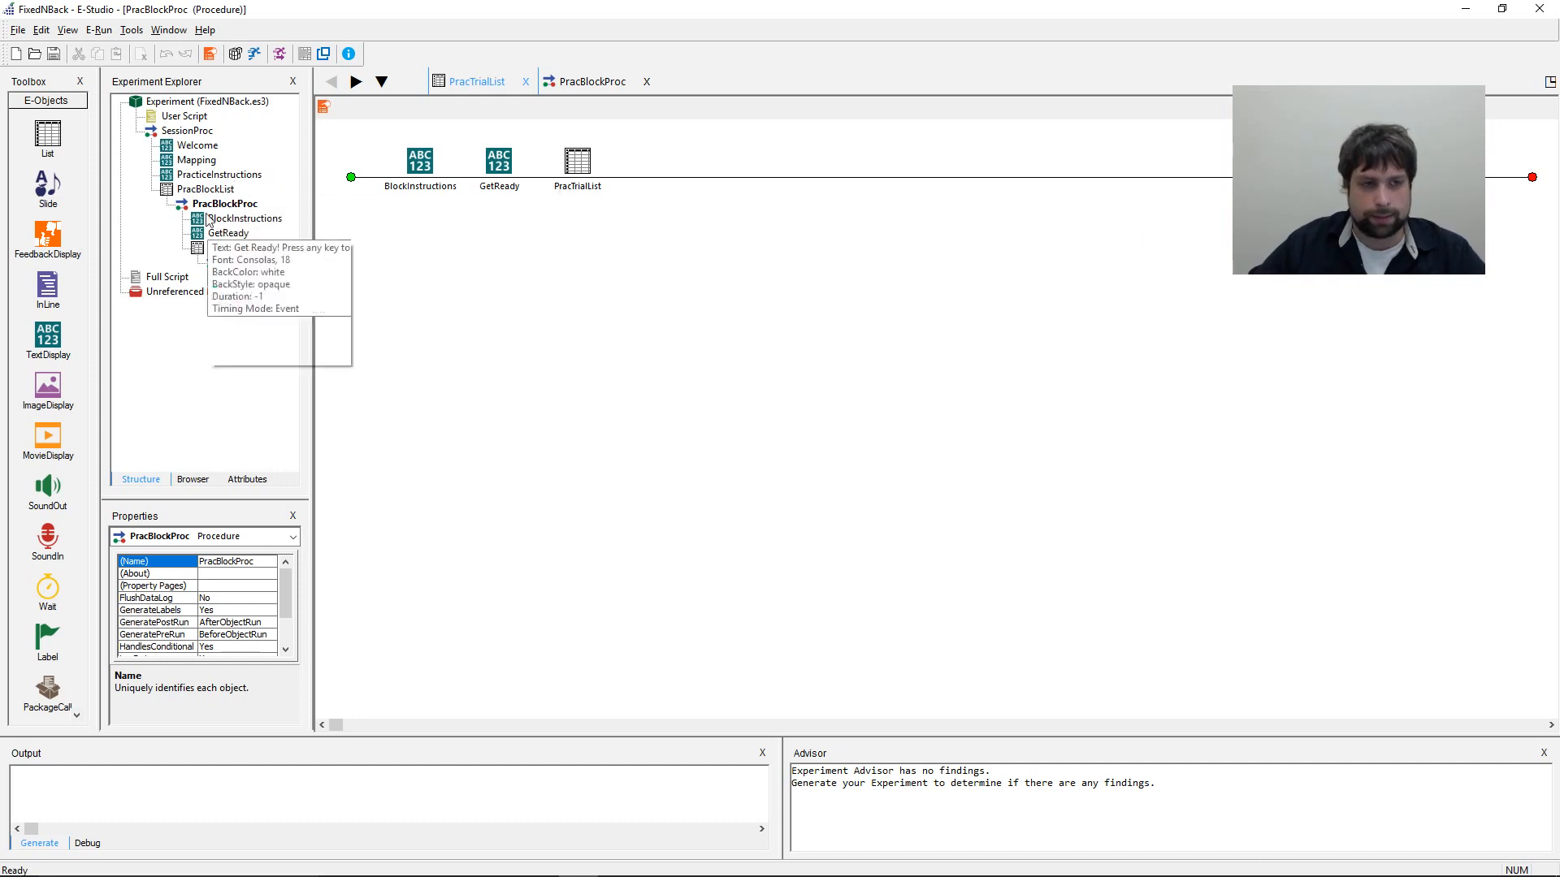
{"action": "double_click", "coordinate": [206, 189]}
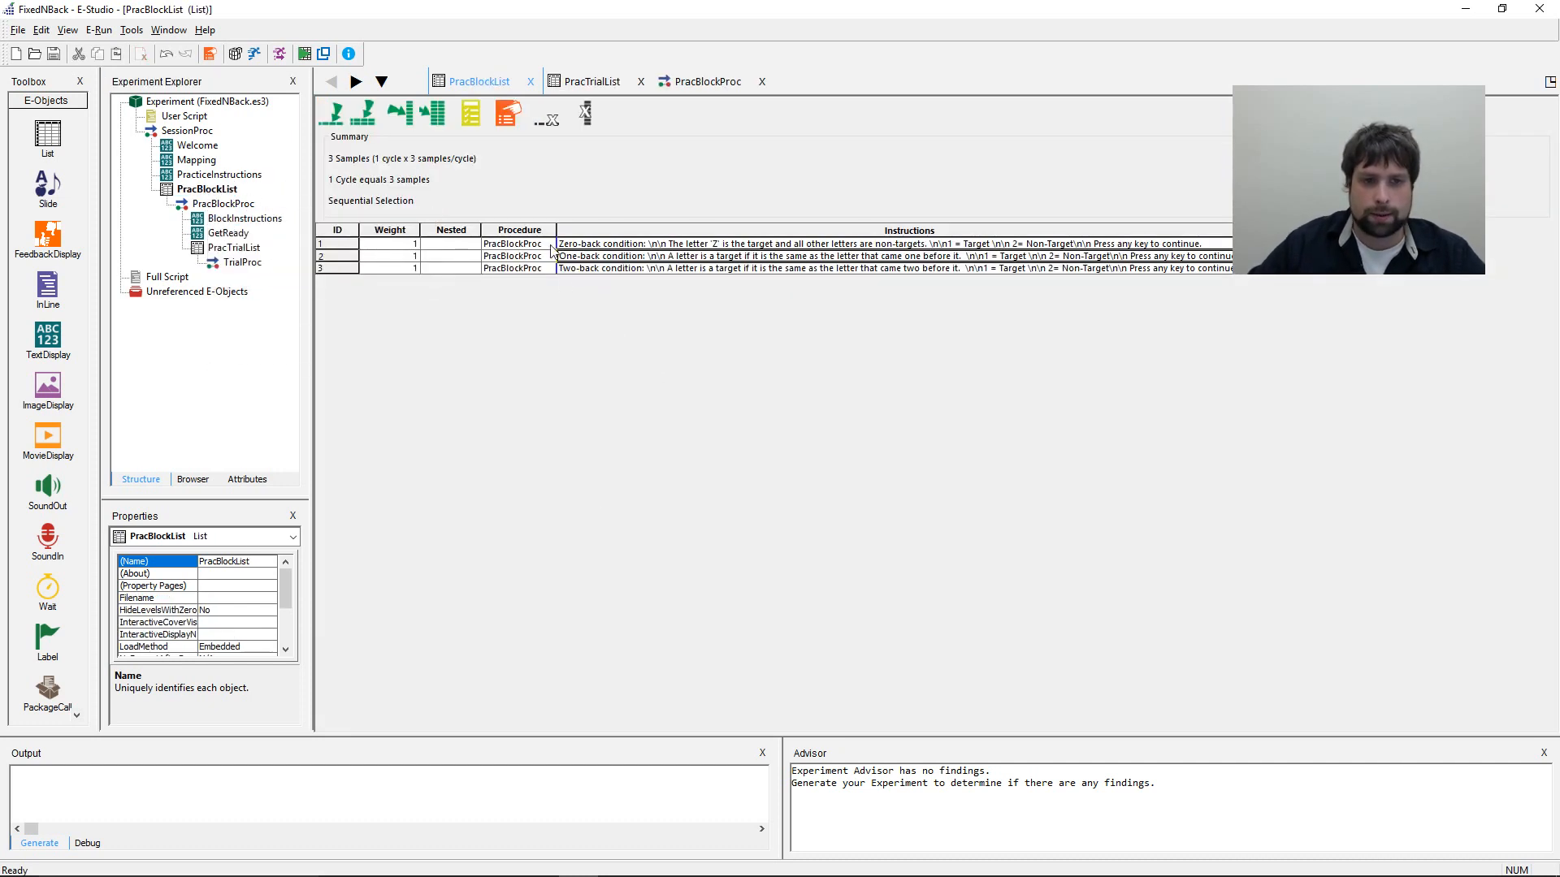
{"action": "left_click", "coordinate": [589, 268]}
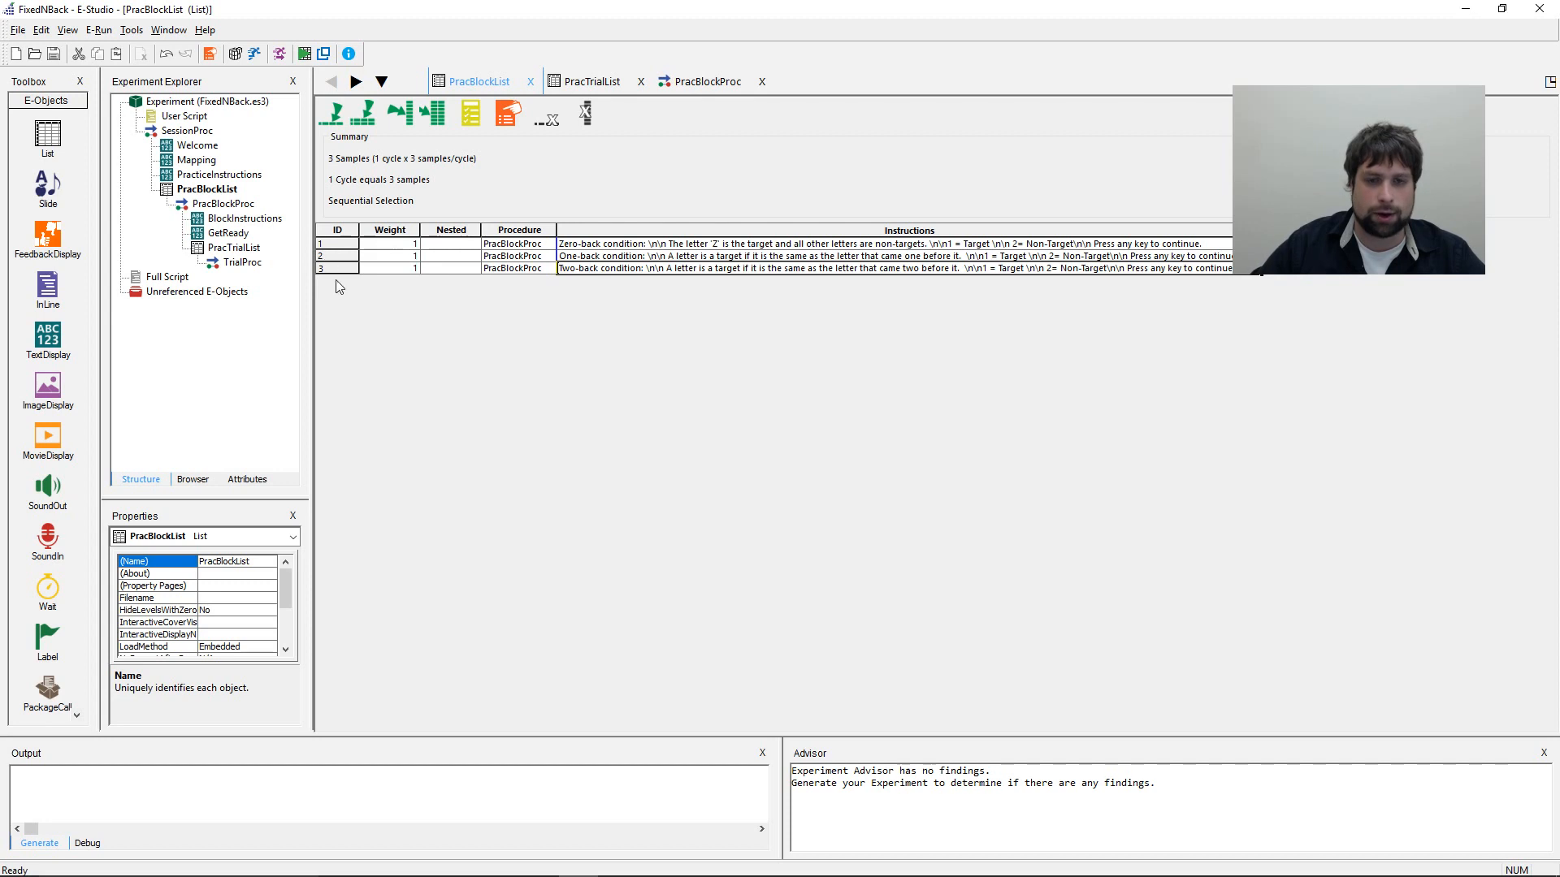
{"action": "key", "text": "Right"}
{"action": "key", "text": "Right"}
{"action": "key", "text": "Right"}
{"action": "key", "text": "Right"}
{"action": "key", "text": "Right"}
{"action": "key", "text": "Right"}
{"action": "key", "text": "Right"}
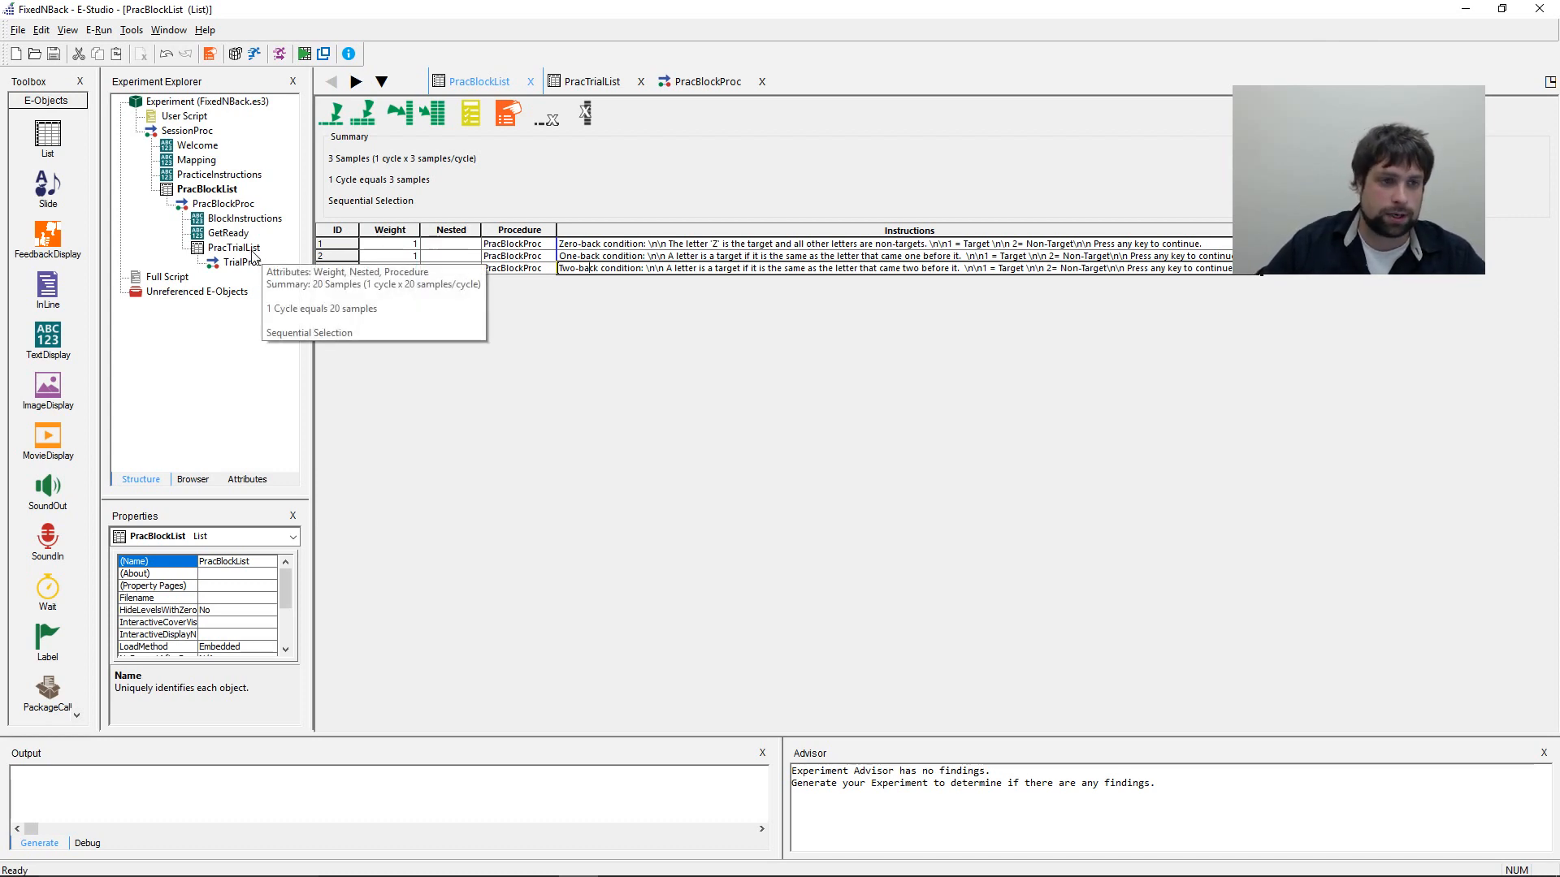
{"action": "double_click", "coordinate": [244, 248]}
{"action": "left_click", "coordinate": [445, 245]}
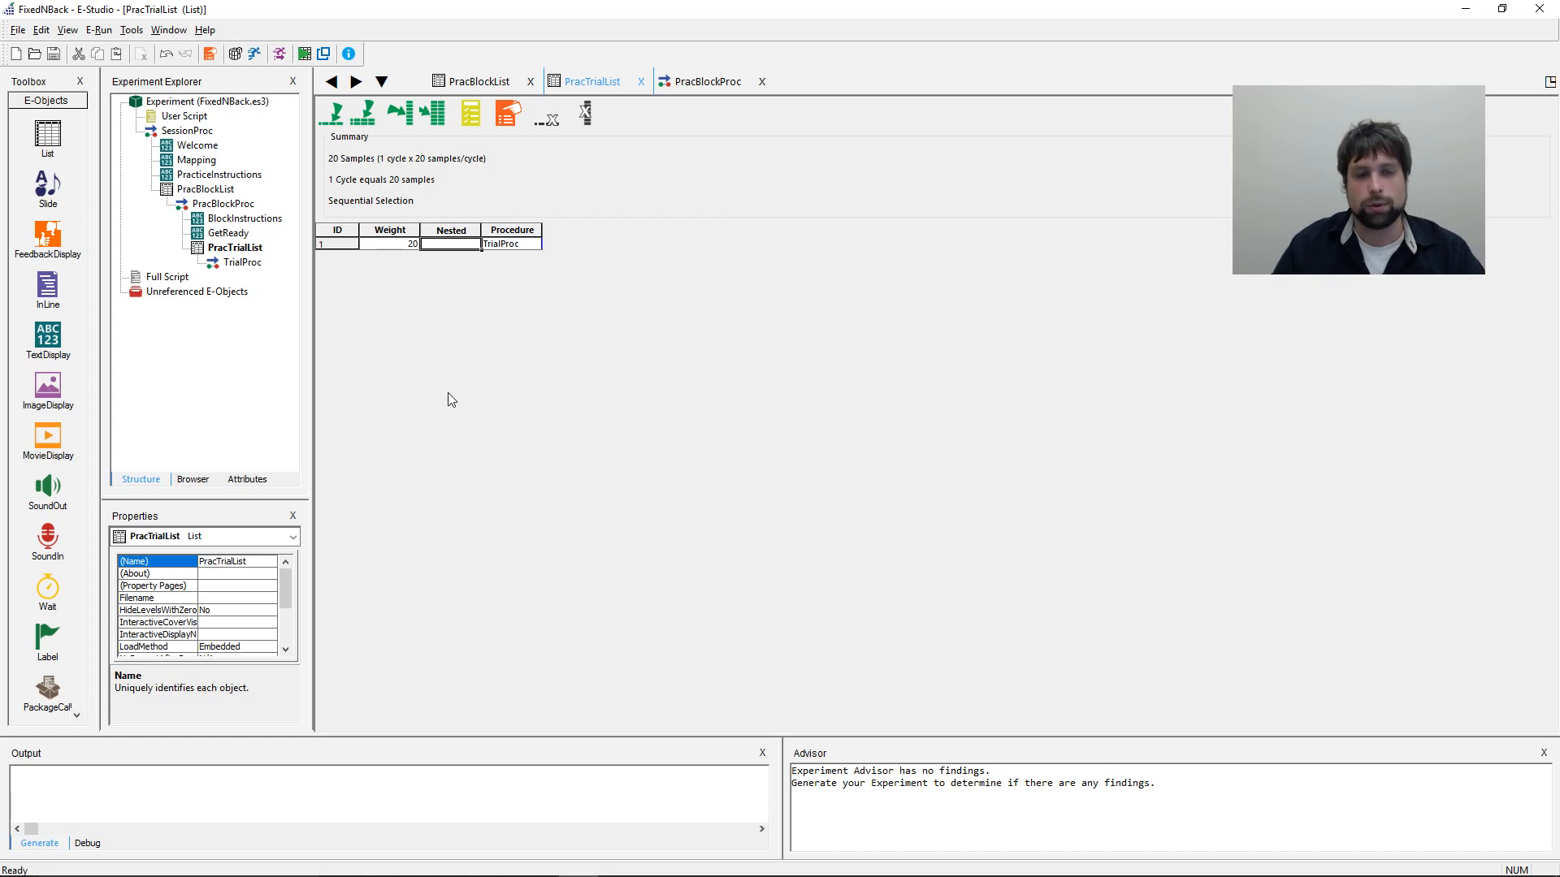
{"action": "left_click", "coordinate": [201, 372]}
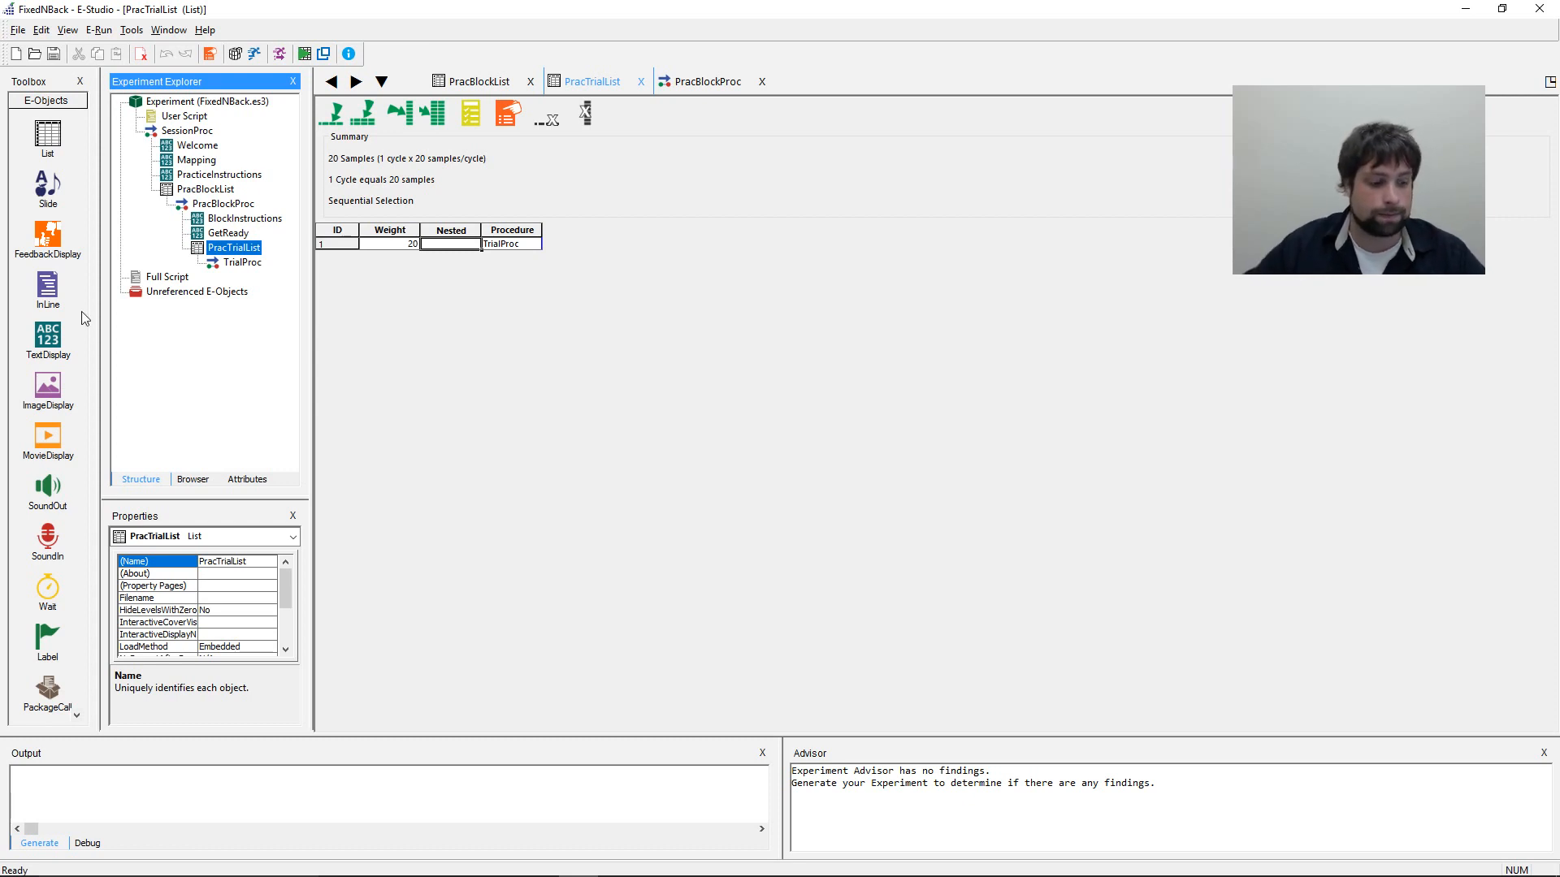
{"action": "double_click", "coordinate": [219, 190]}
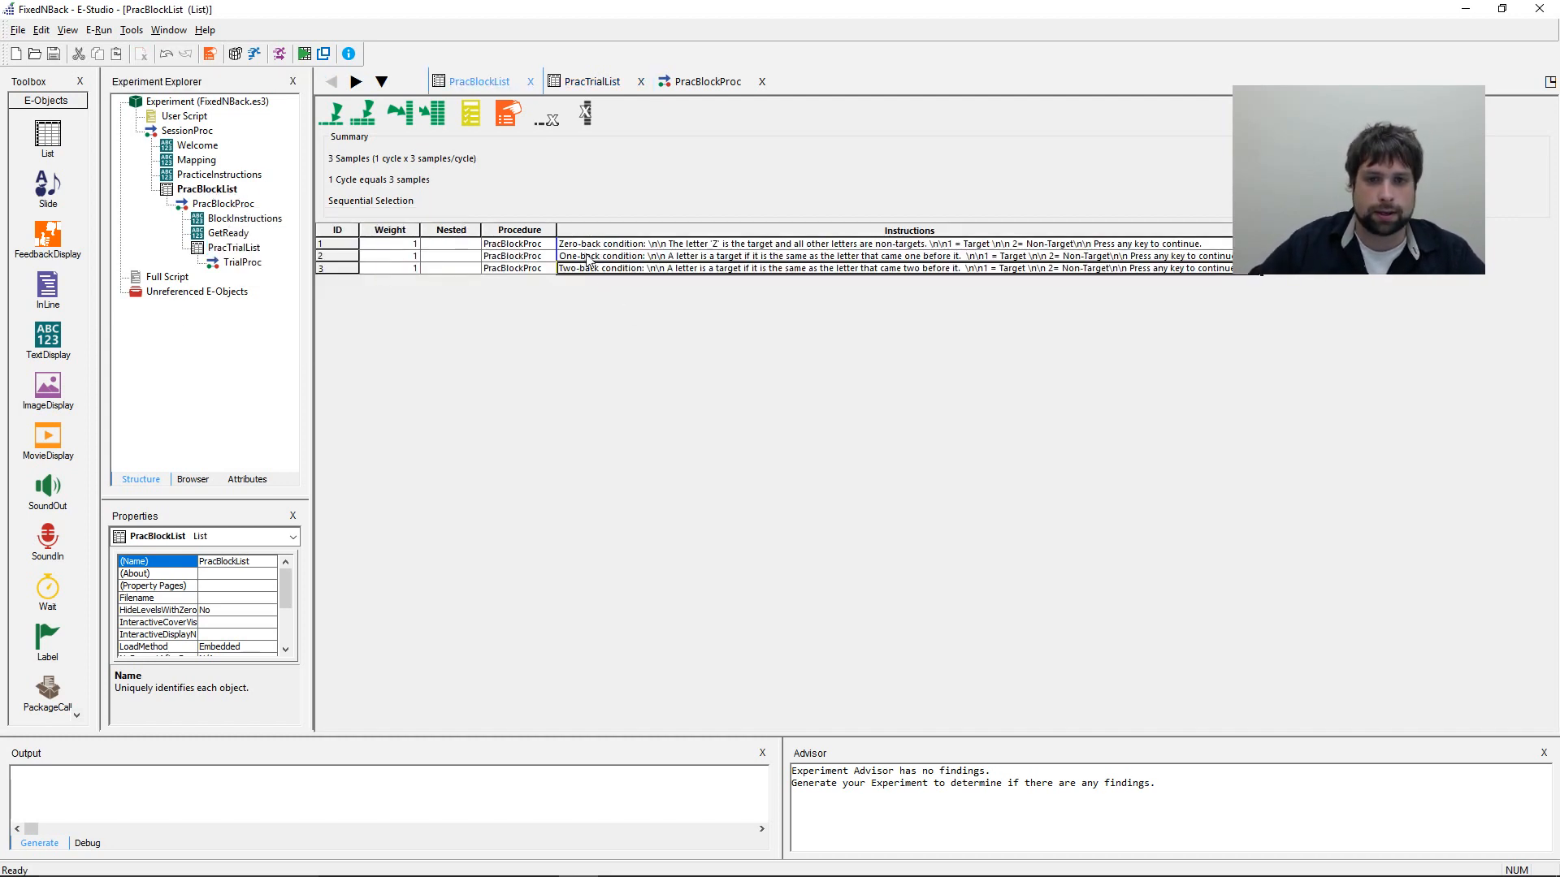
{"action": "left_click", "coordinate": [562, 245]}
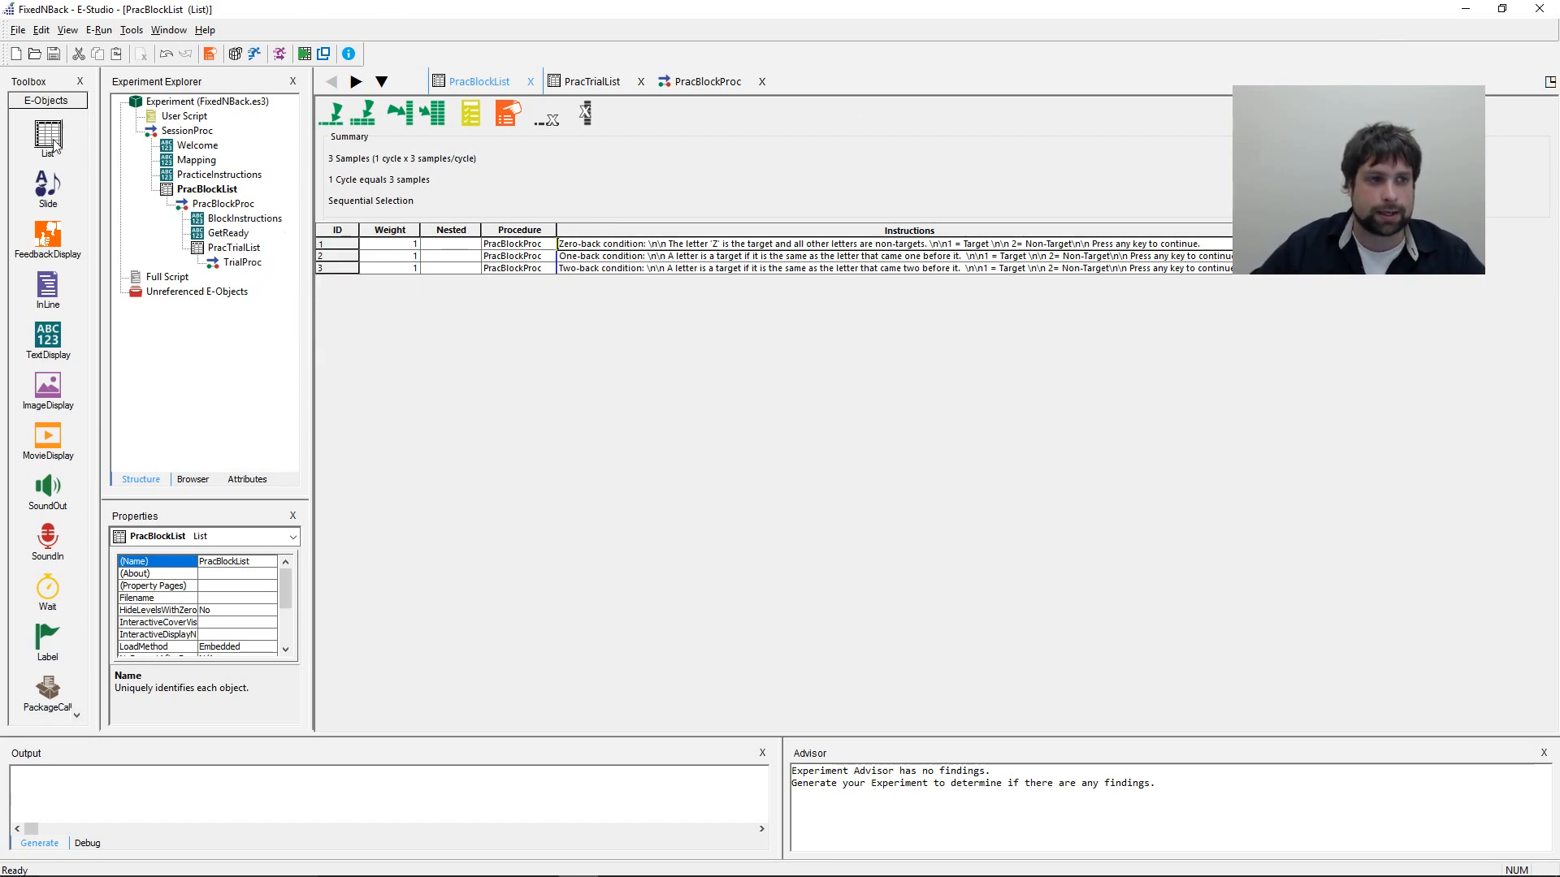
- Close all open object windows and create a standalone List object named Prac0List outside any procedure
{"action": "left_click", "coordinate": [169, 30]}
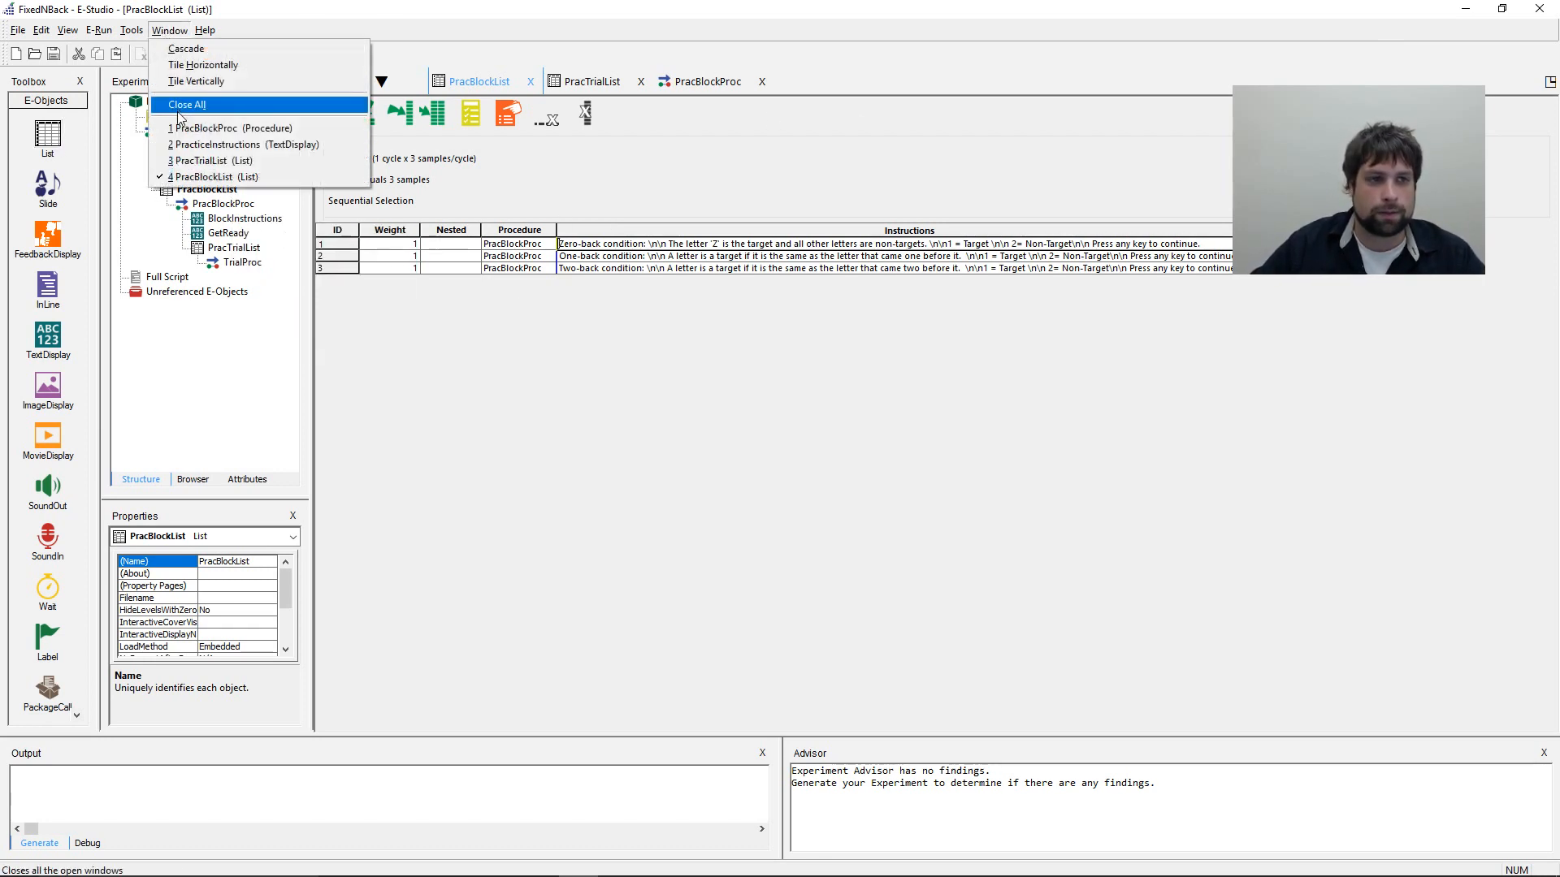
{"action": "left_click", "coordinate": [180, 105]}
{"action": "left_click_drag", "start_coordinate": [54, 139], "coordinate": [1067, 393]}
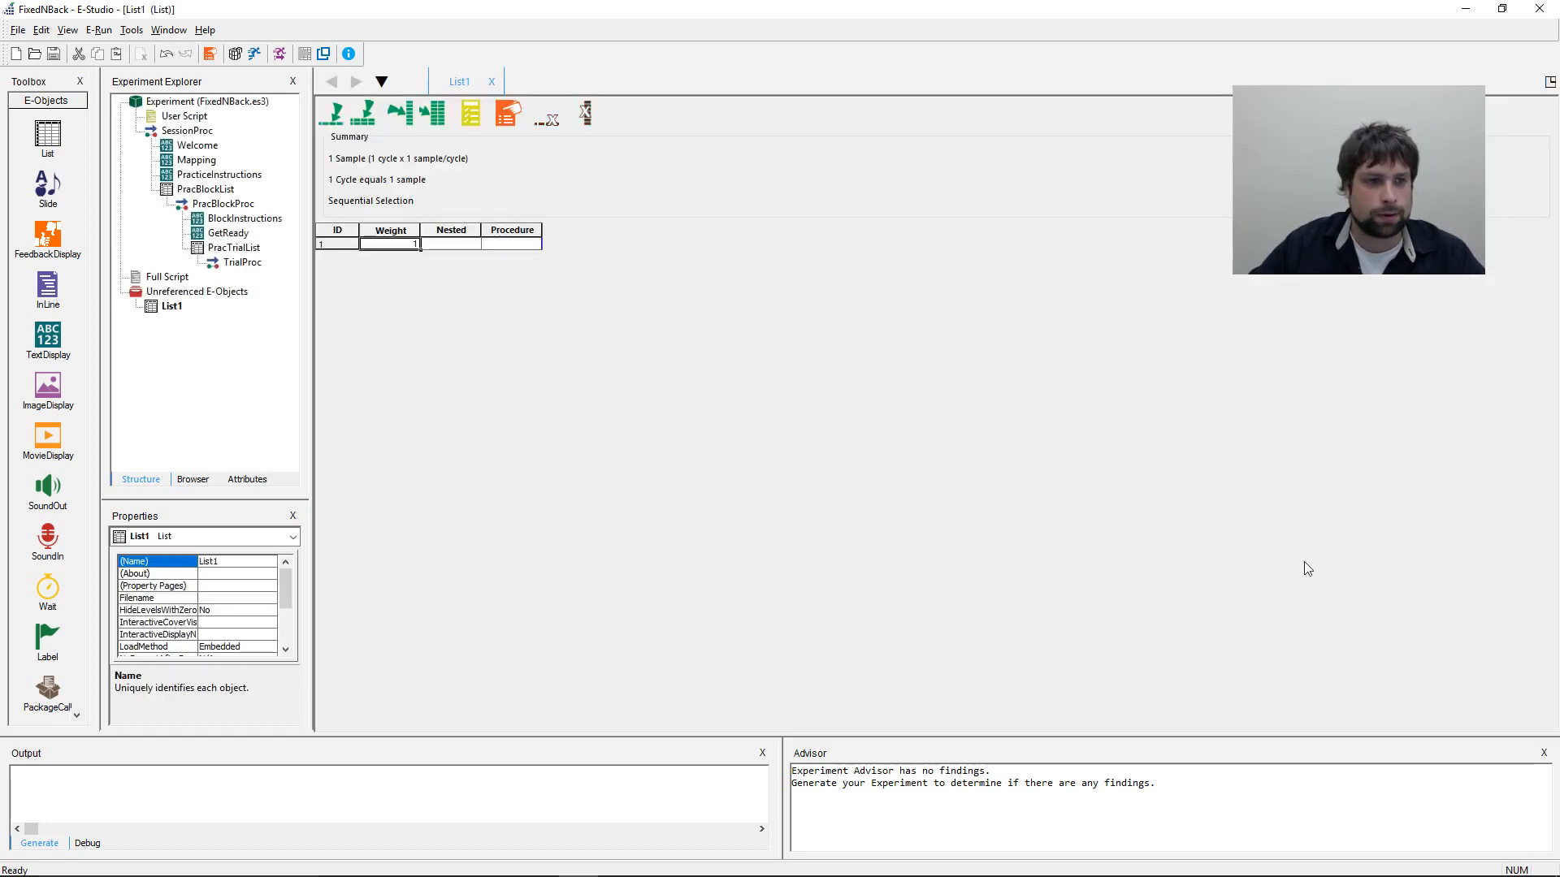
{"action": "left_click", "coordinate": [175, 307]}
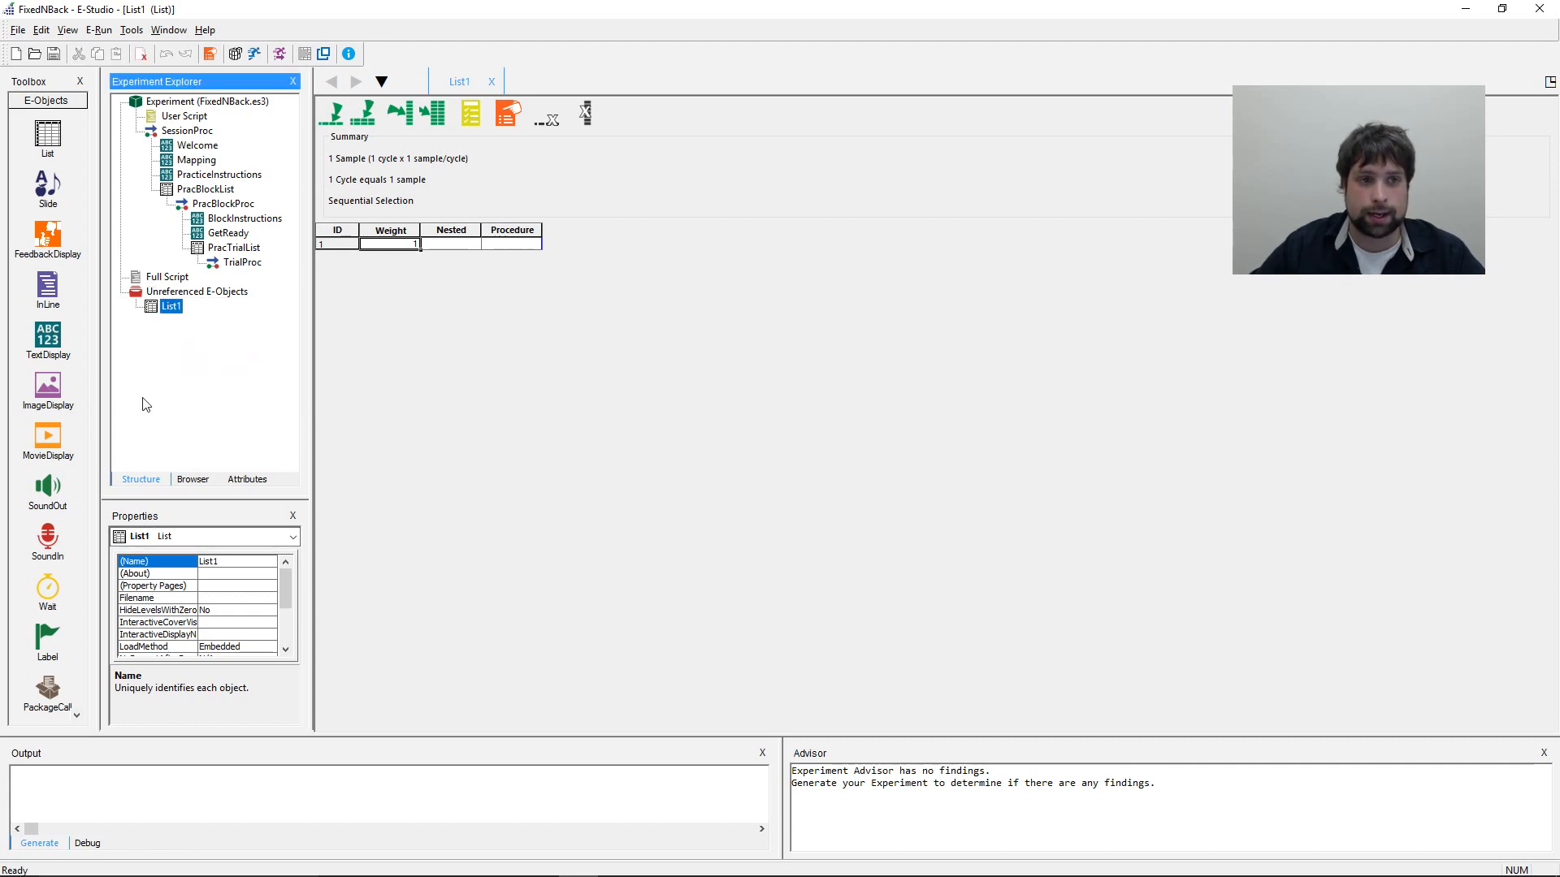
{"action": "key", "text": "F2"}
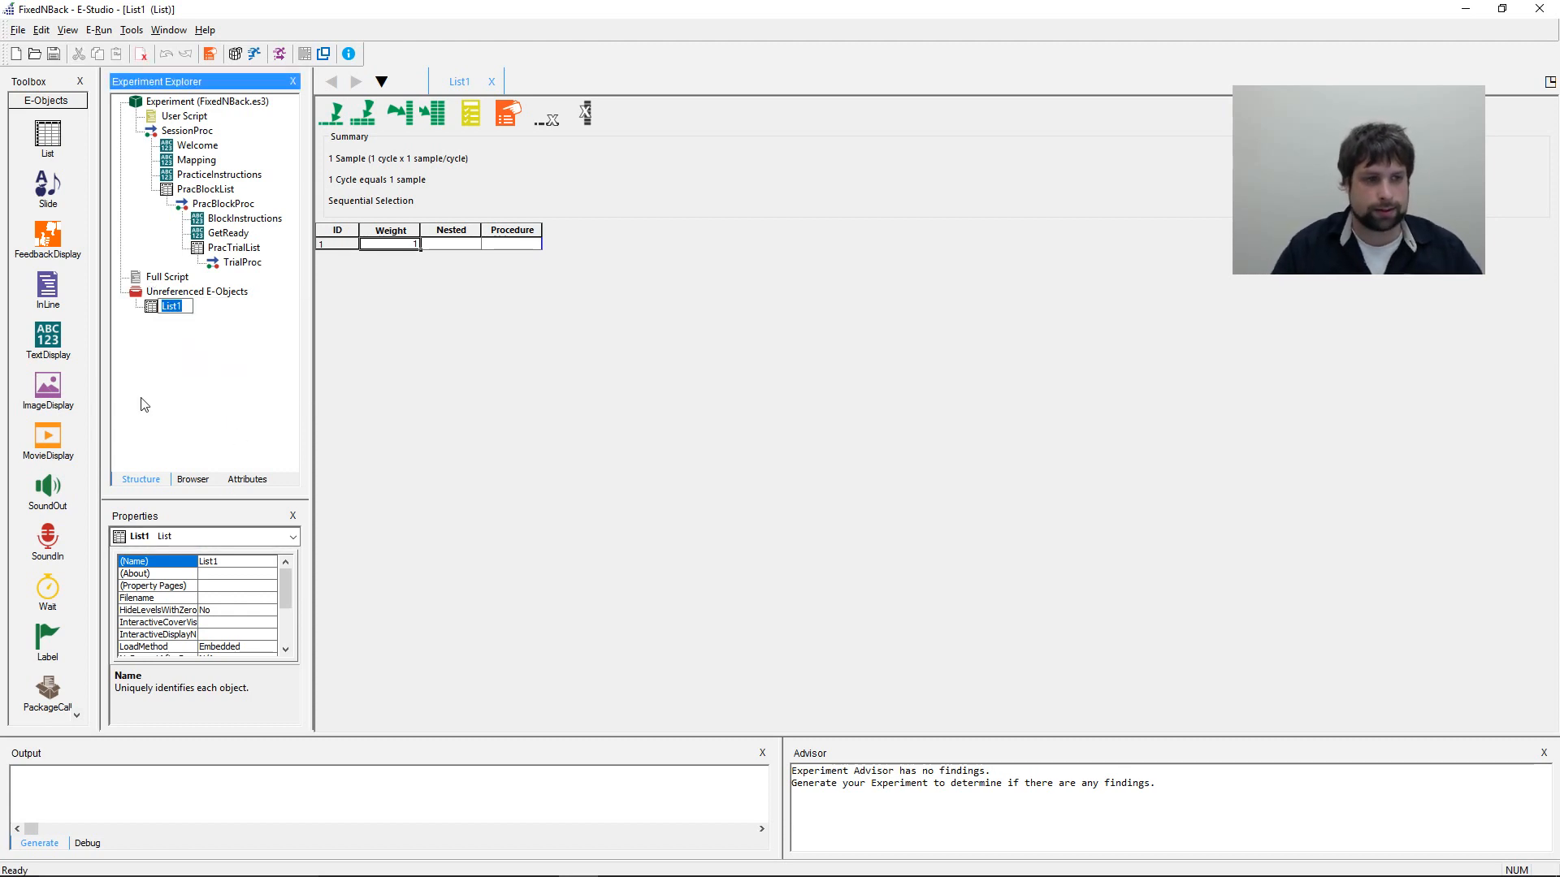
{"action": "type", "text": "Prac0List"}
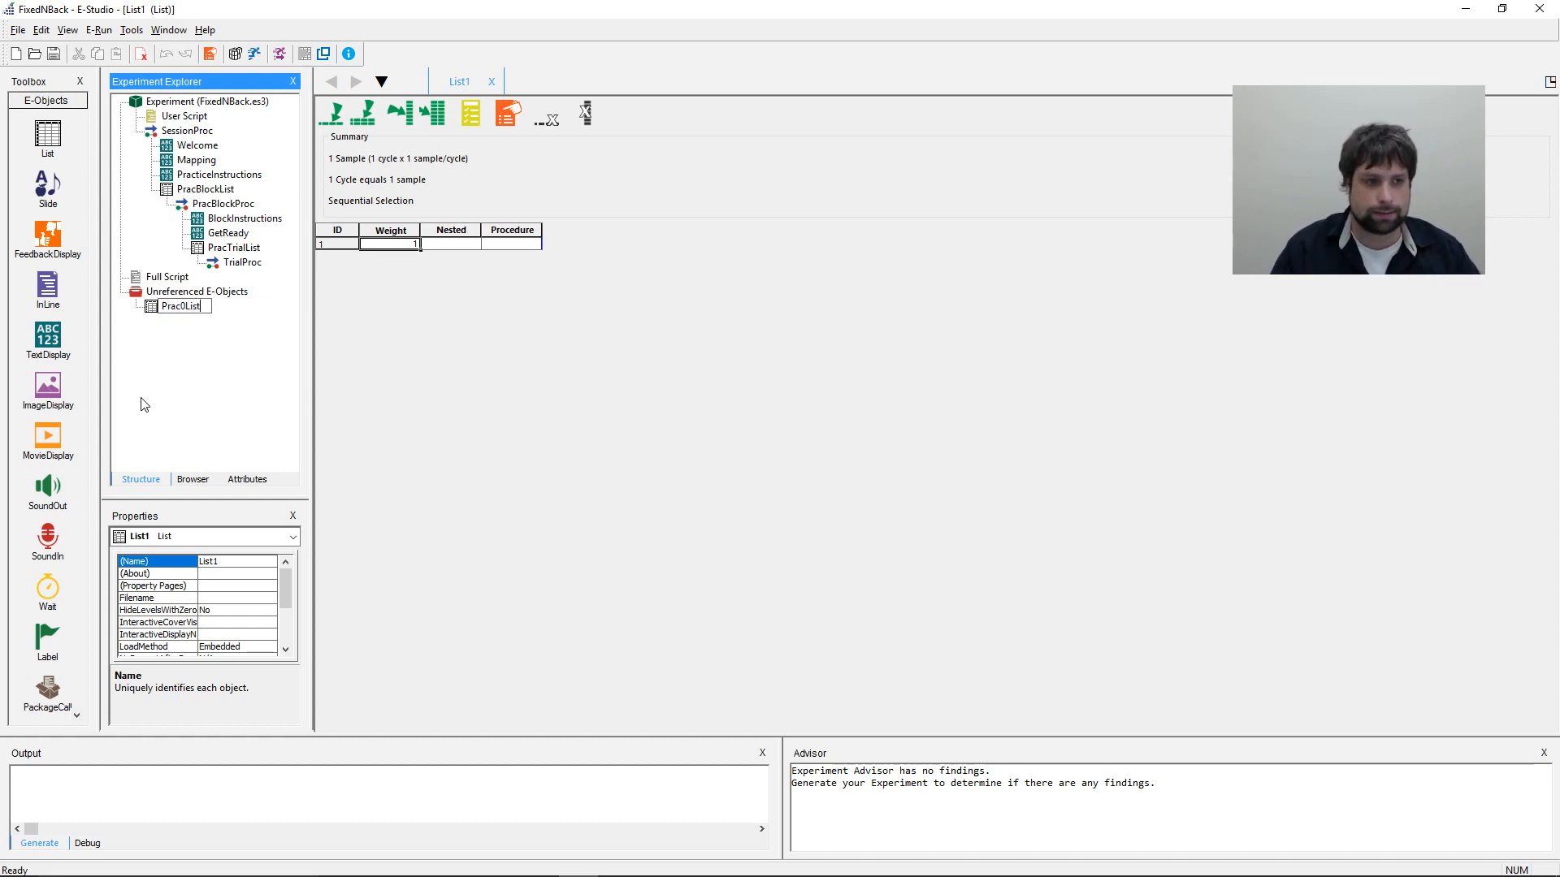
{"action": "key", "text": "Return"}
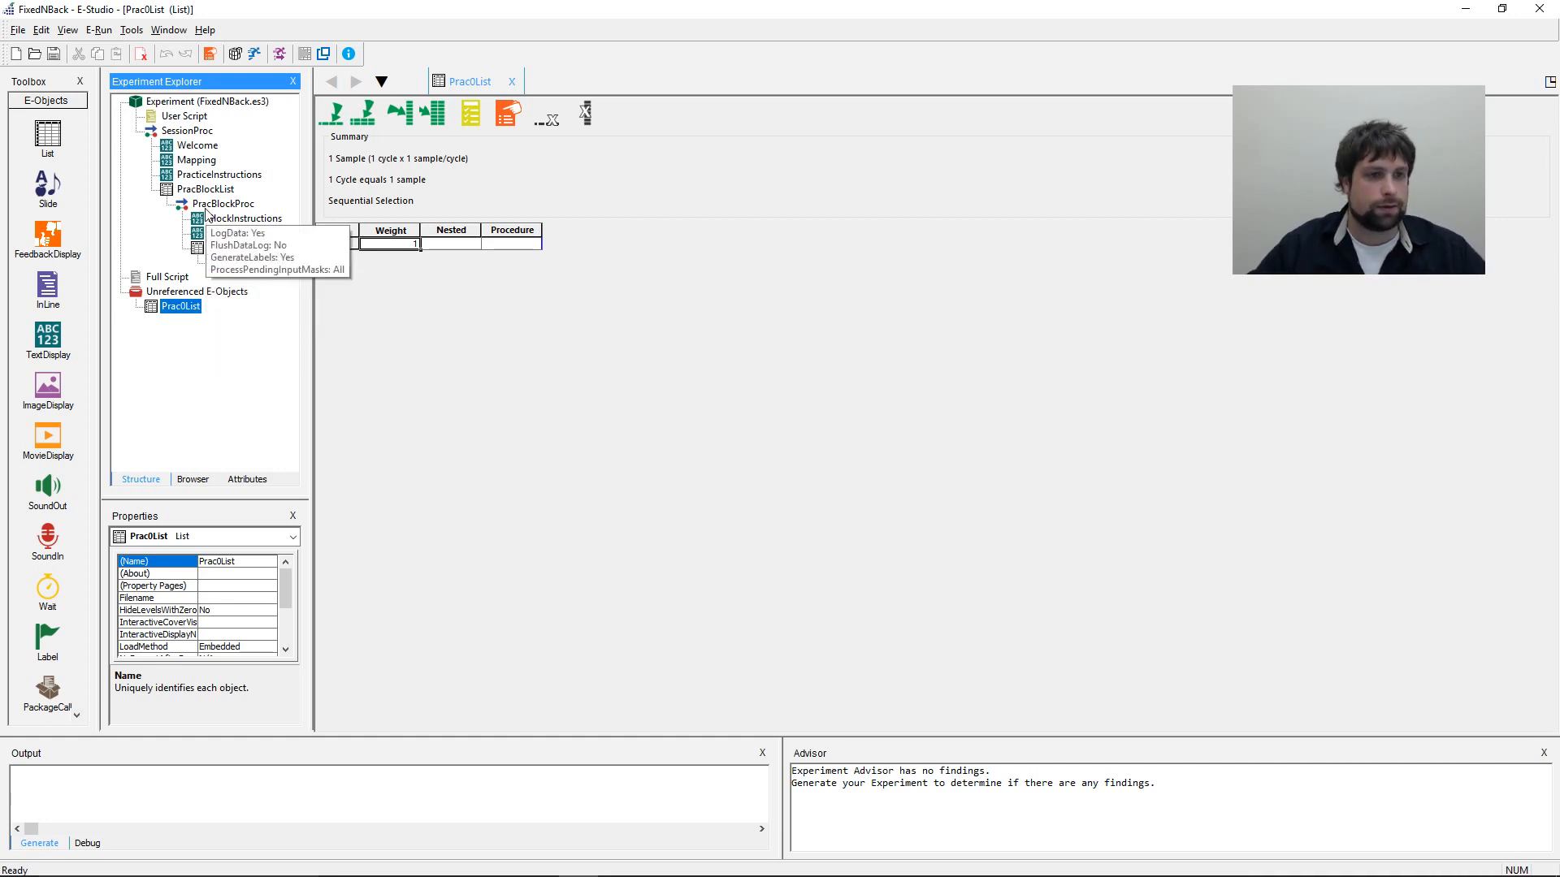
- Open Prac0List and add two attributes named TrialType and Letter, keeping the default values
{"action": "double_click", "coordinate": [207, 192]}
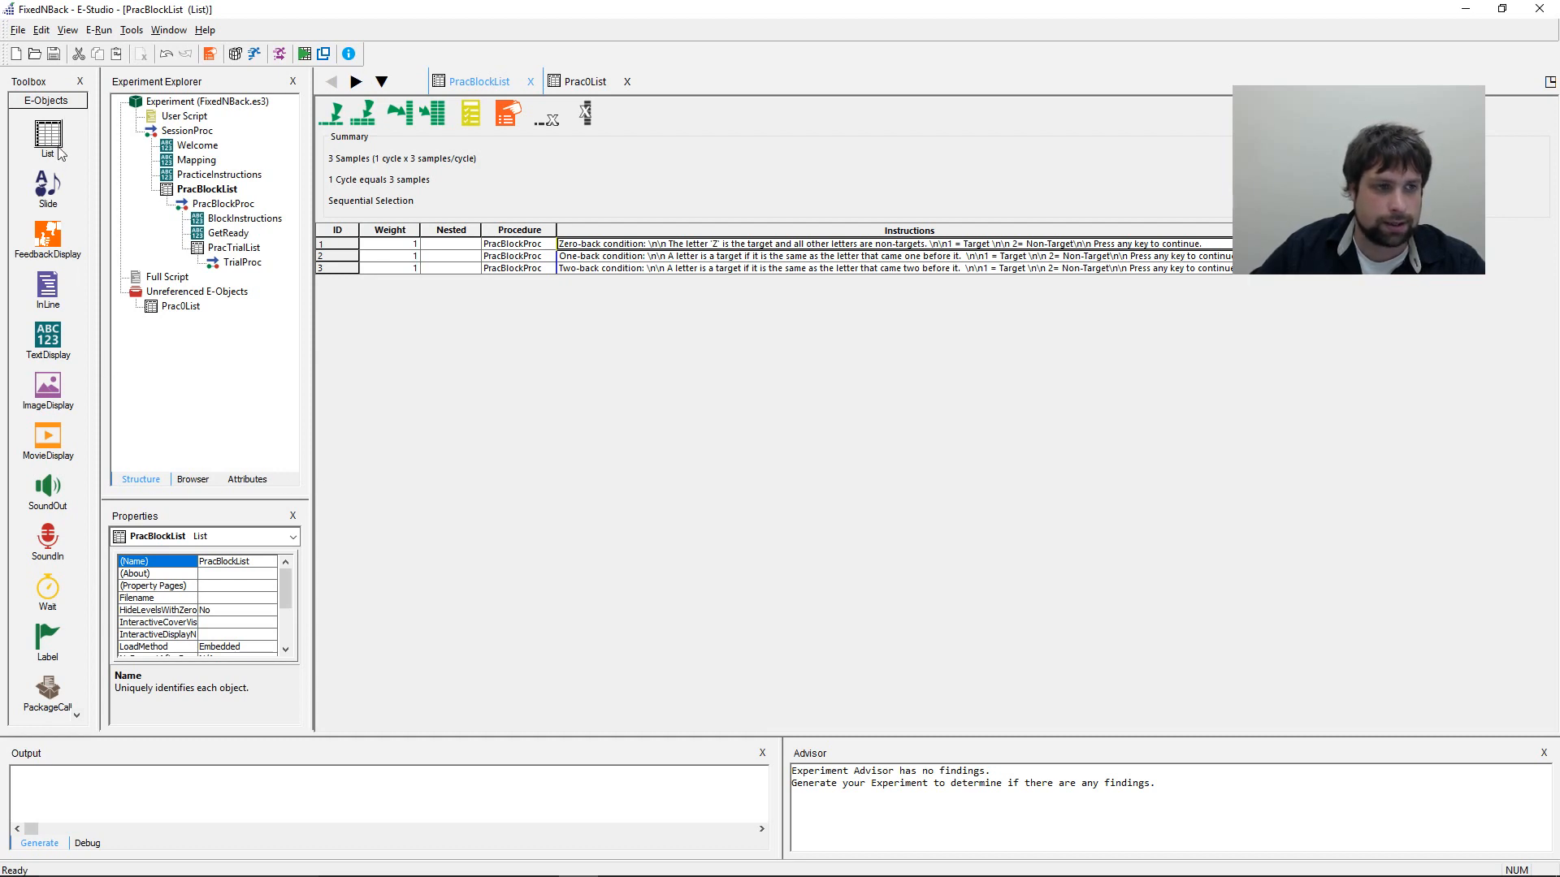
{"action": "double_click", "coordinate": [181, 307]}
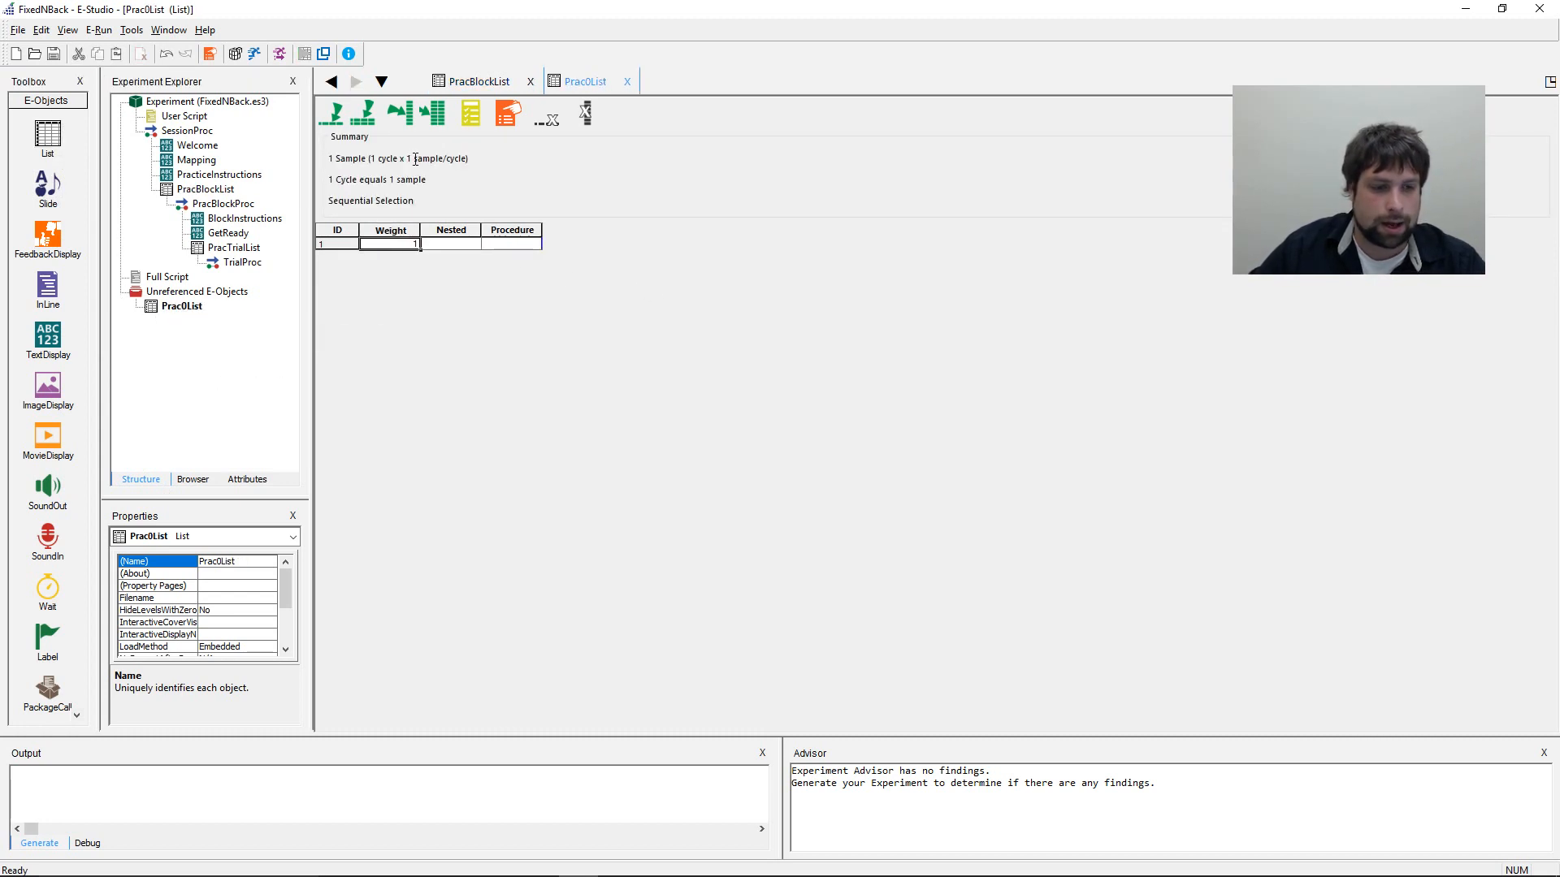
{"action": "left_click", "coordinate": [404, 120]}
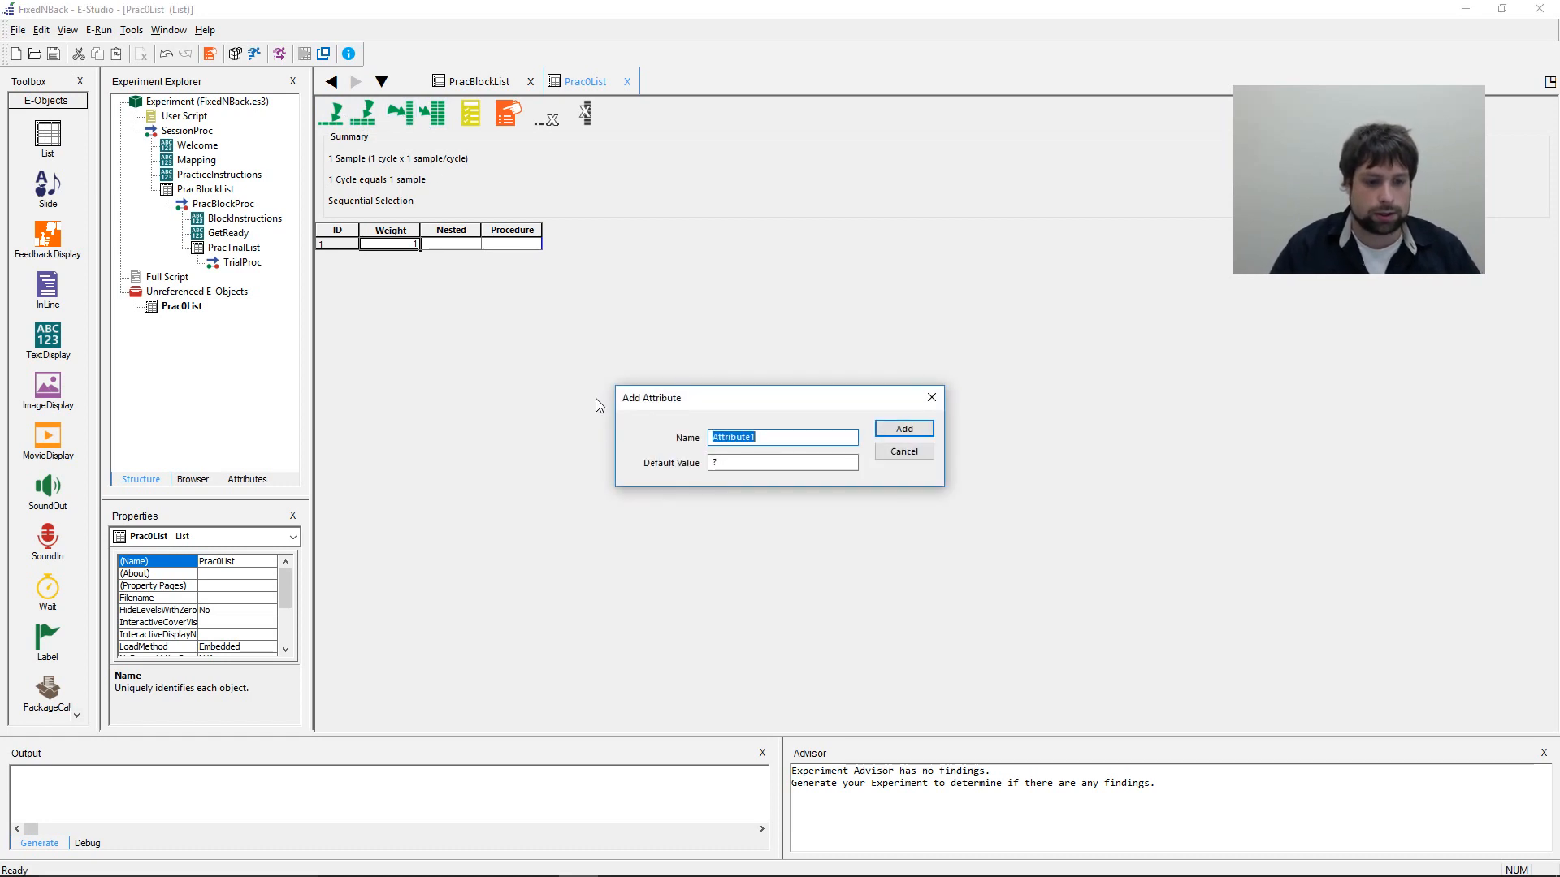
{"action": "type", "text": "TrialType"}
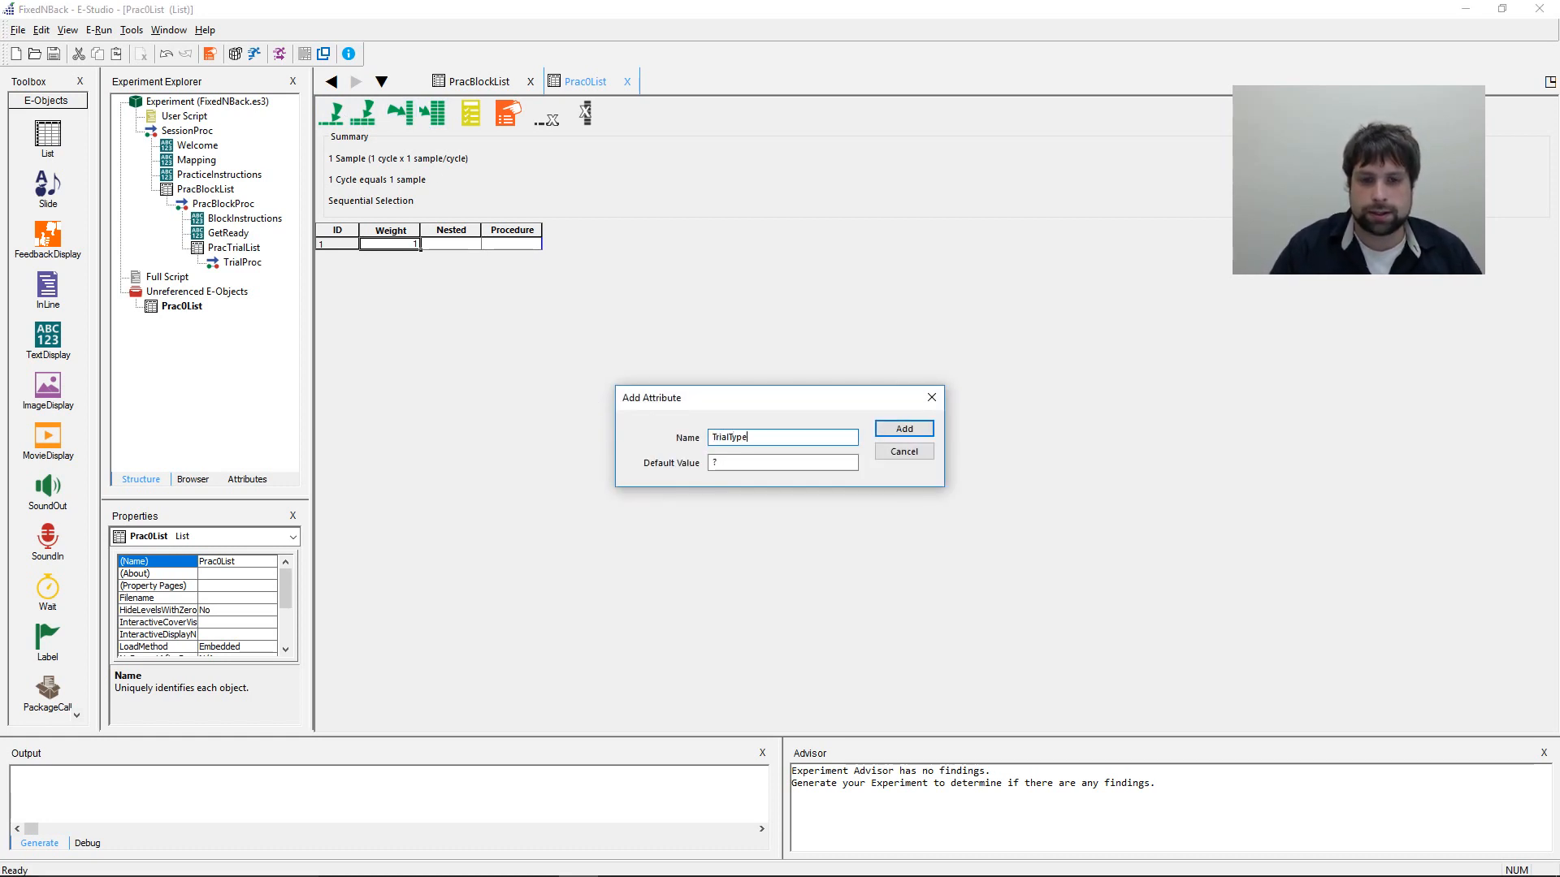
{"action": "key", "text": "Return"}
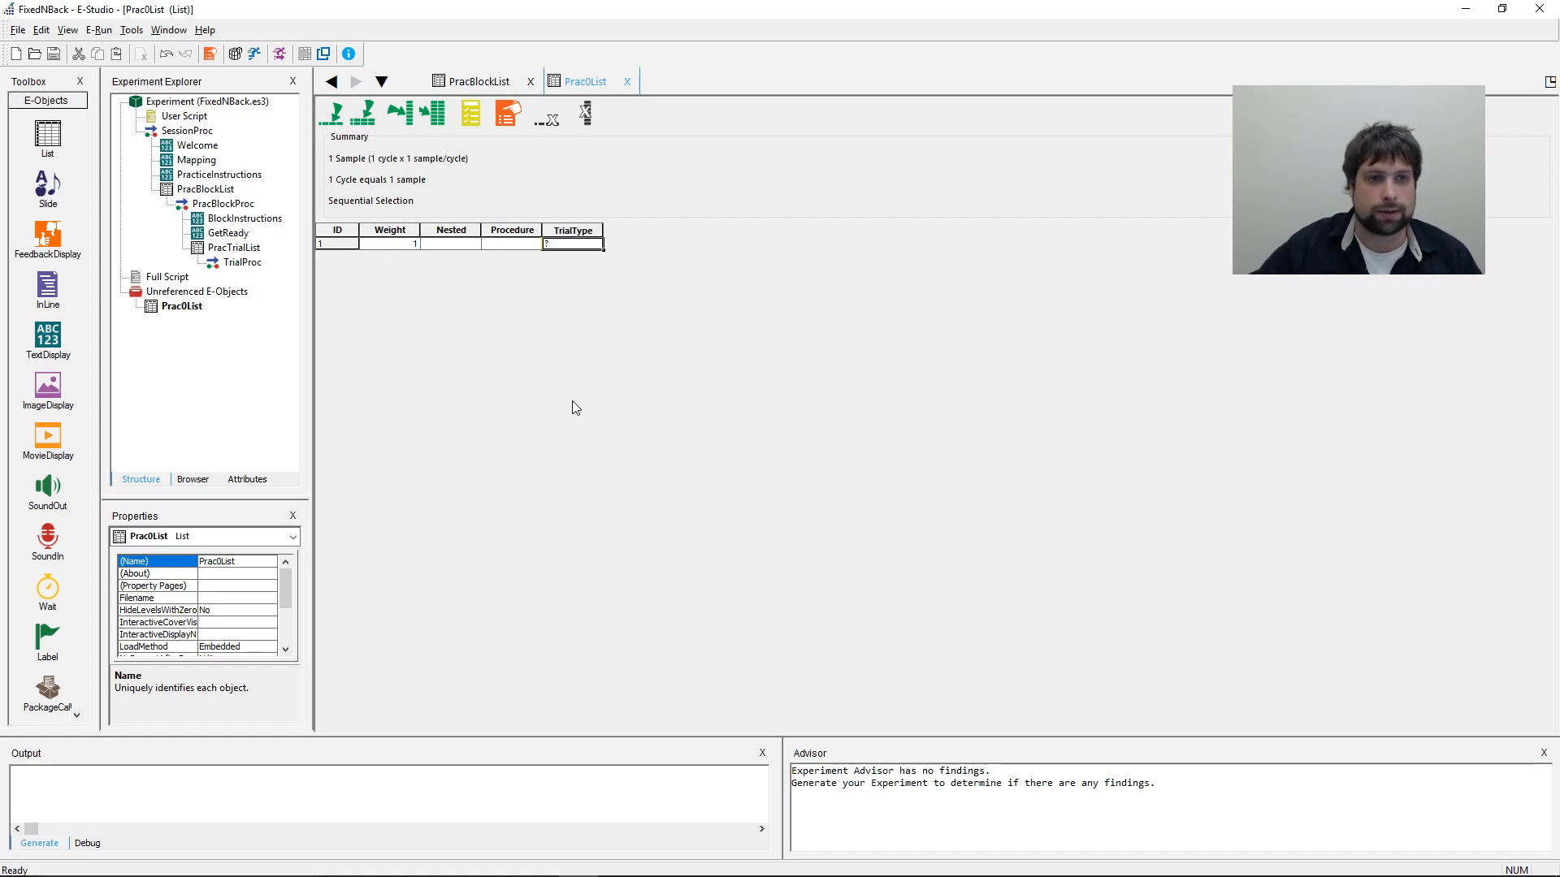
{"action": "left_click", "coordinate": [400, 112]}
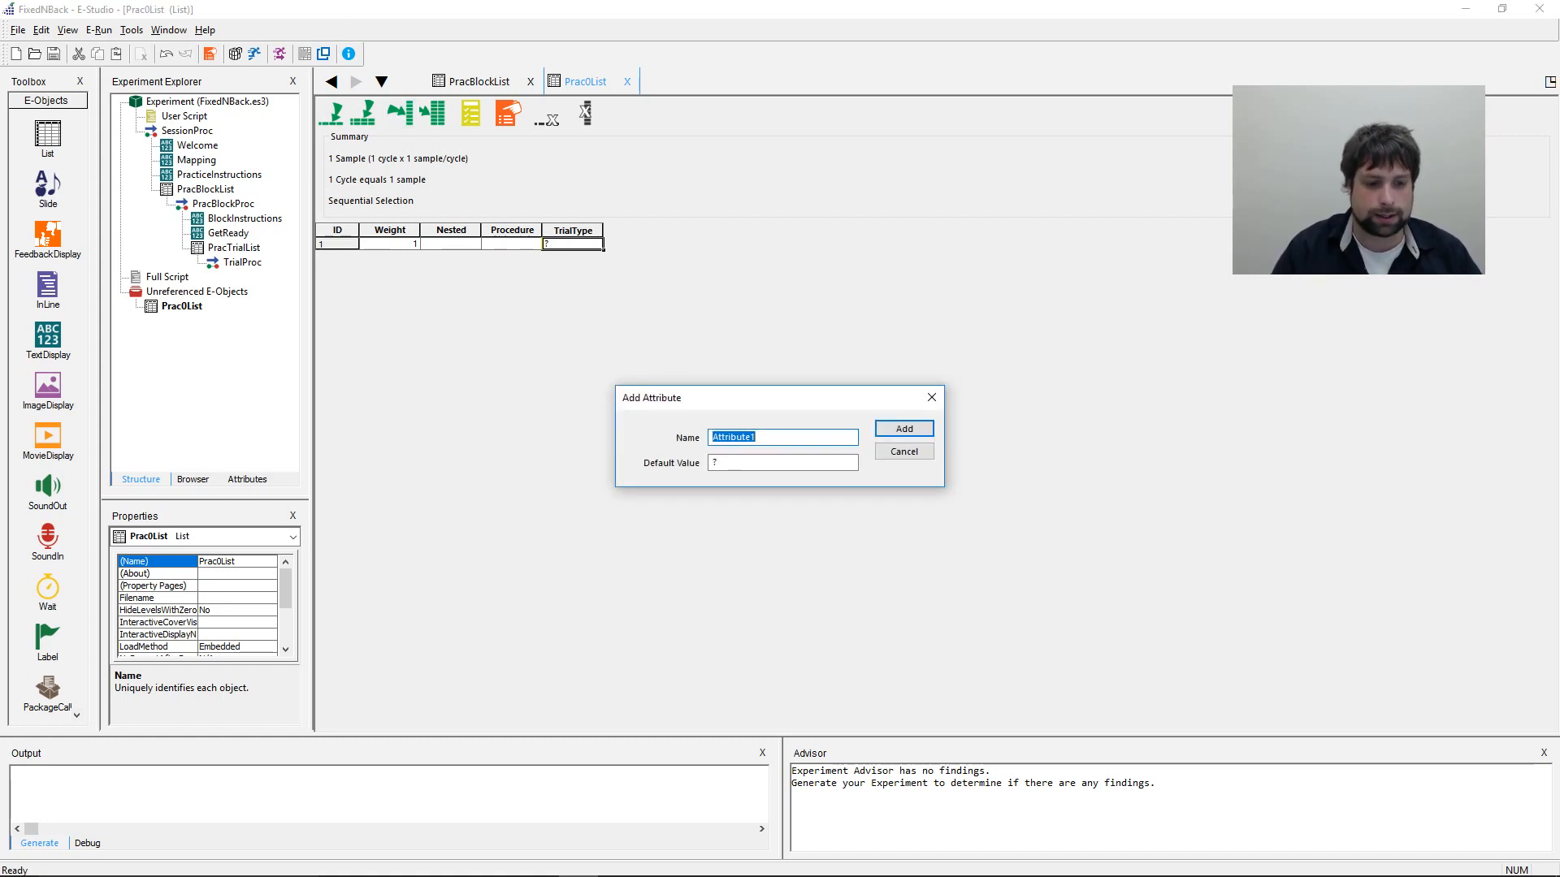
{"action": "type", "text": "C"}
{"action": "key", "text": "BackSpace"}
{"action": "type", "text": "Letter"}
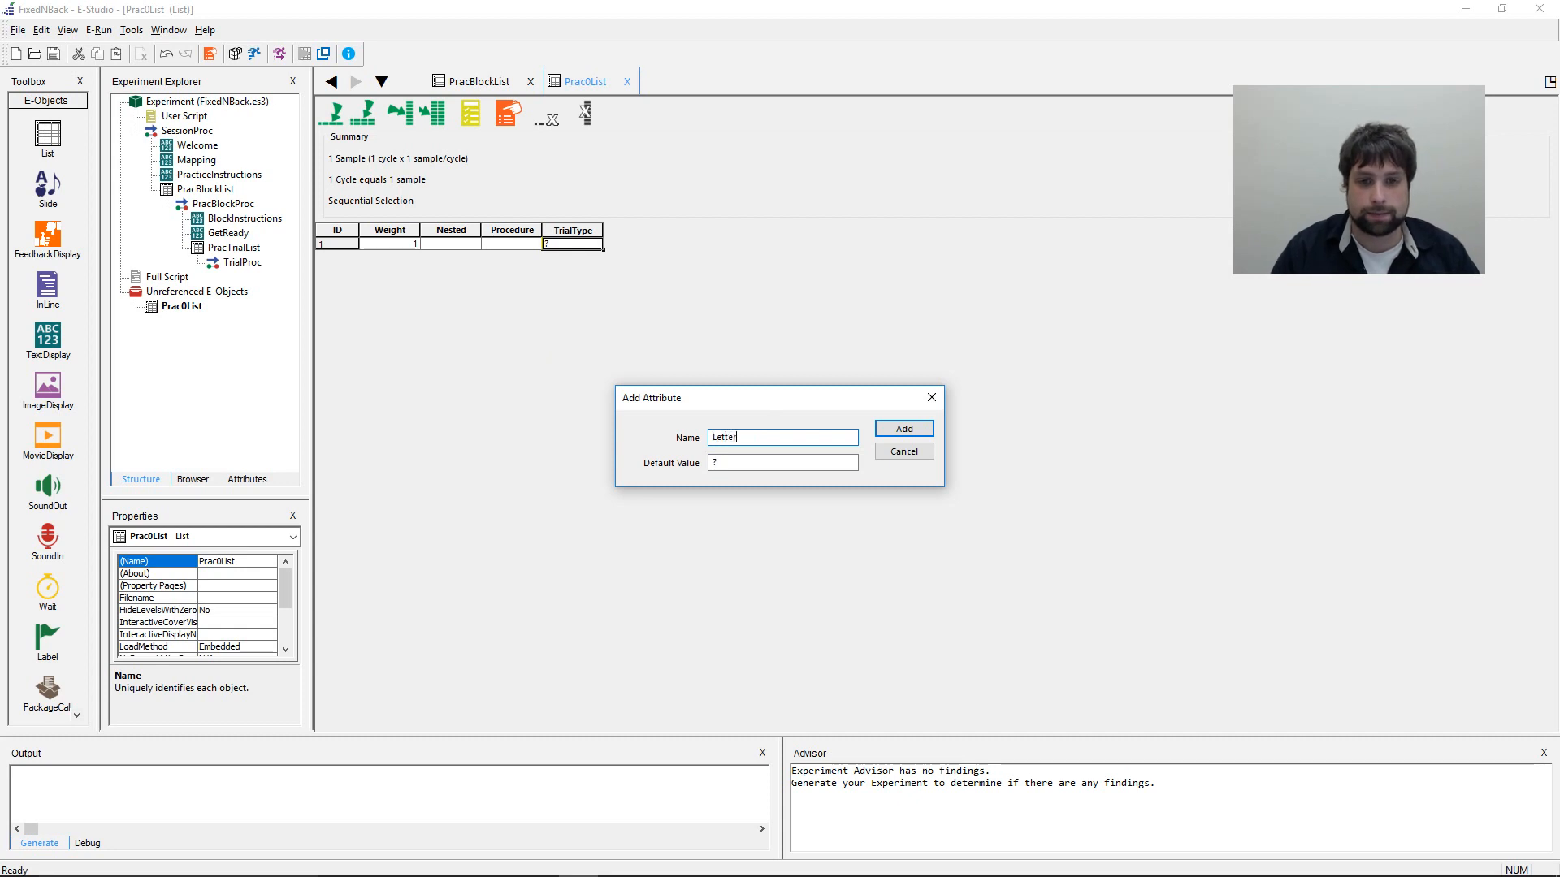
{"action": "key", "text": "Return"}
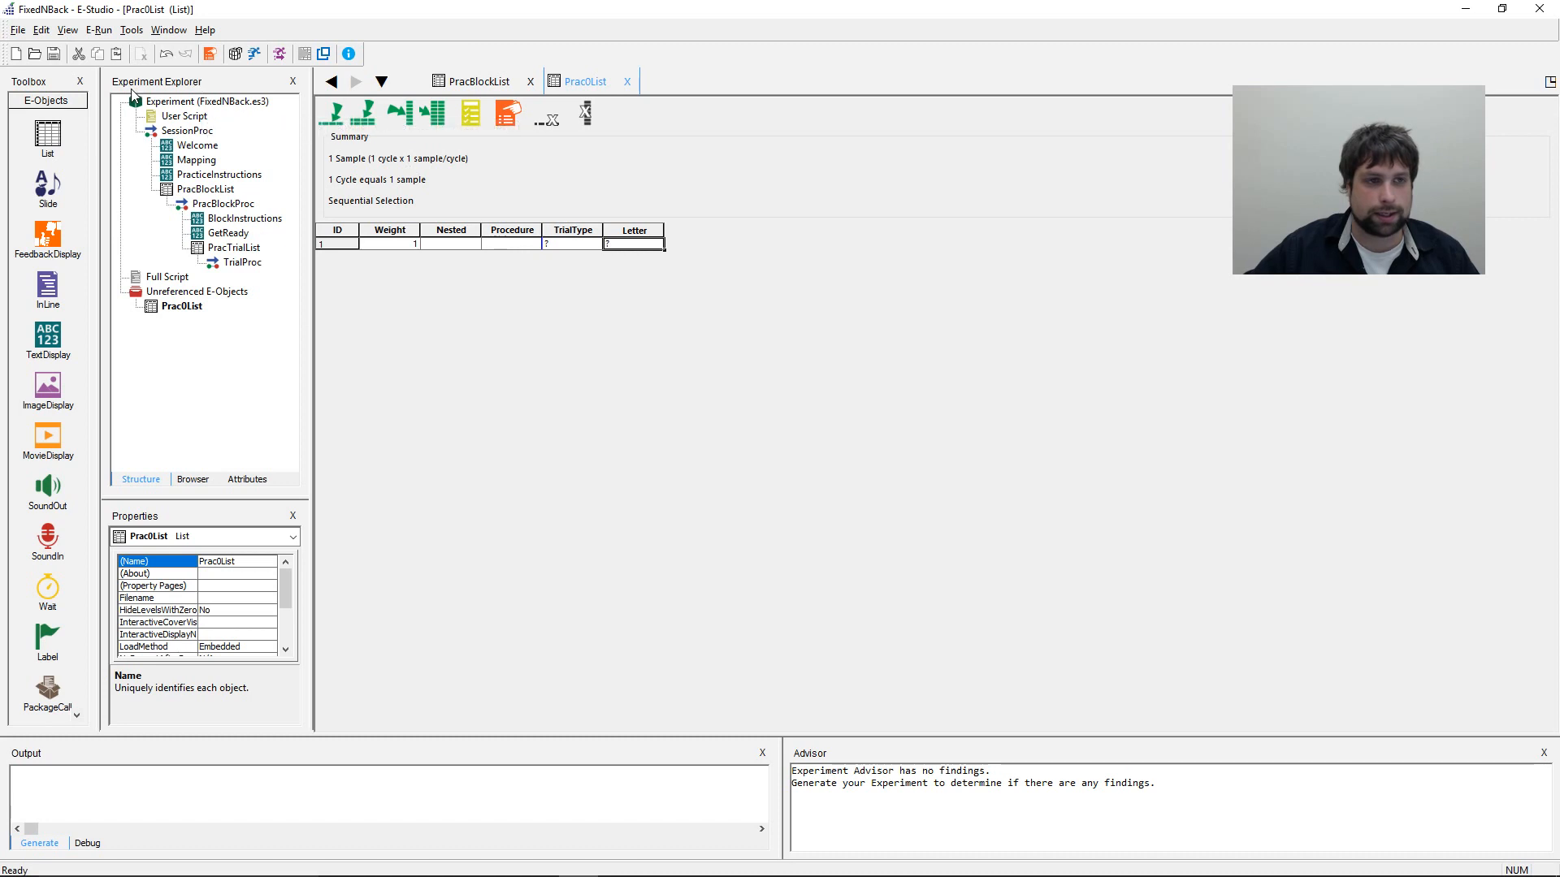
- Add two more attributes named CellNumber and Correct to Prac0List, keeping the default values
{"action": "left_click", "coordinate": [399, 114]}
{"action": "type", "text": "Ce"}
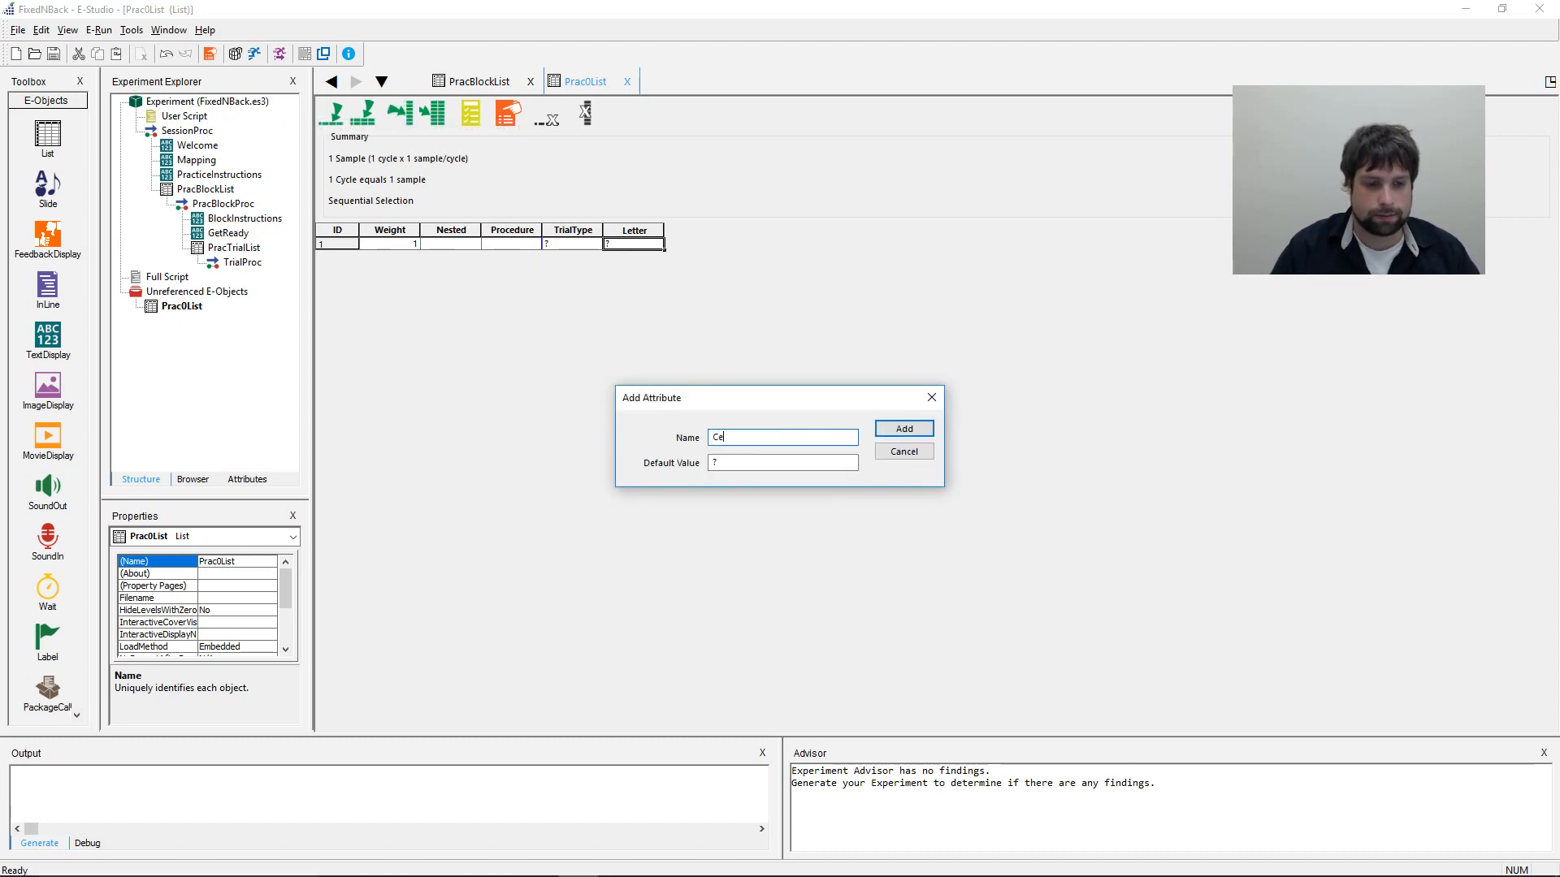
{"action": "type", "text": "llNumber"}
{"action": "key", "text": "Return"}
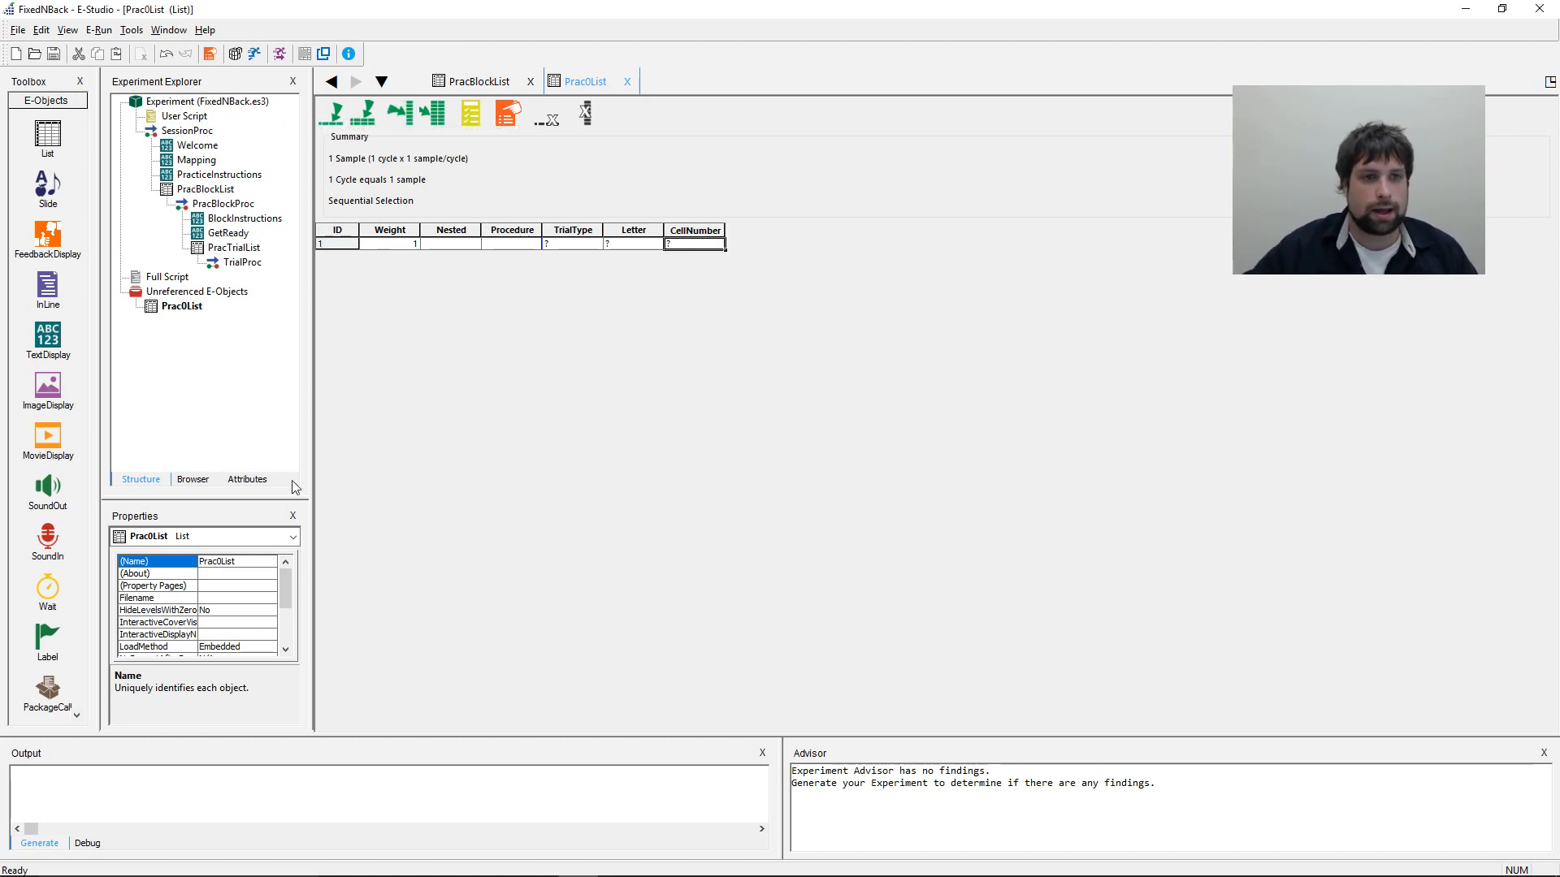
{"action": "left_click", "coordinate": [401, 114]}
{"action": "type", "text": "Co"}
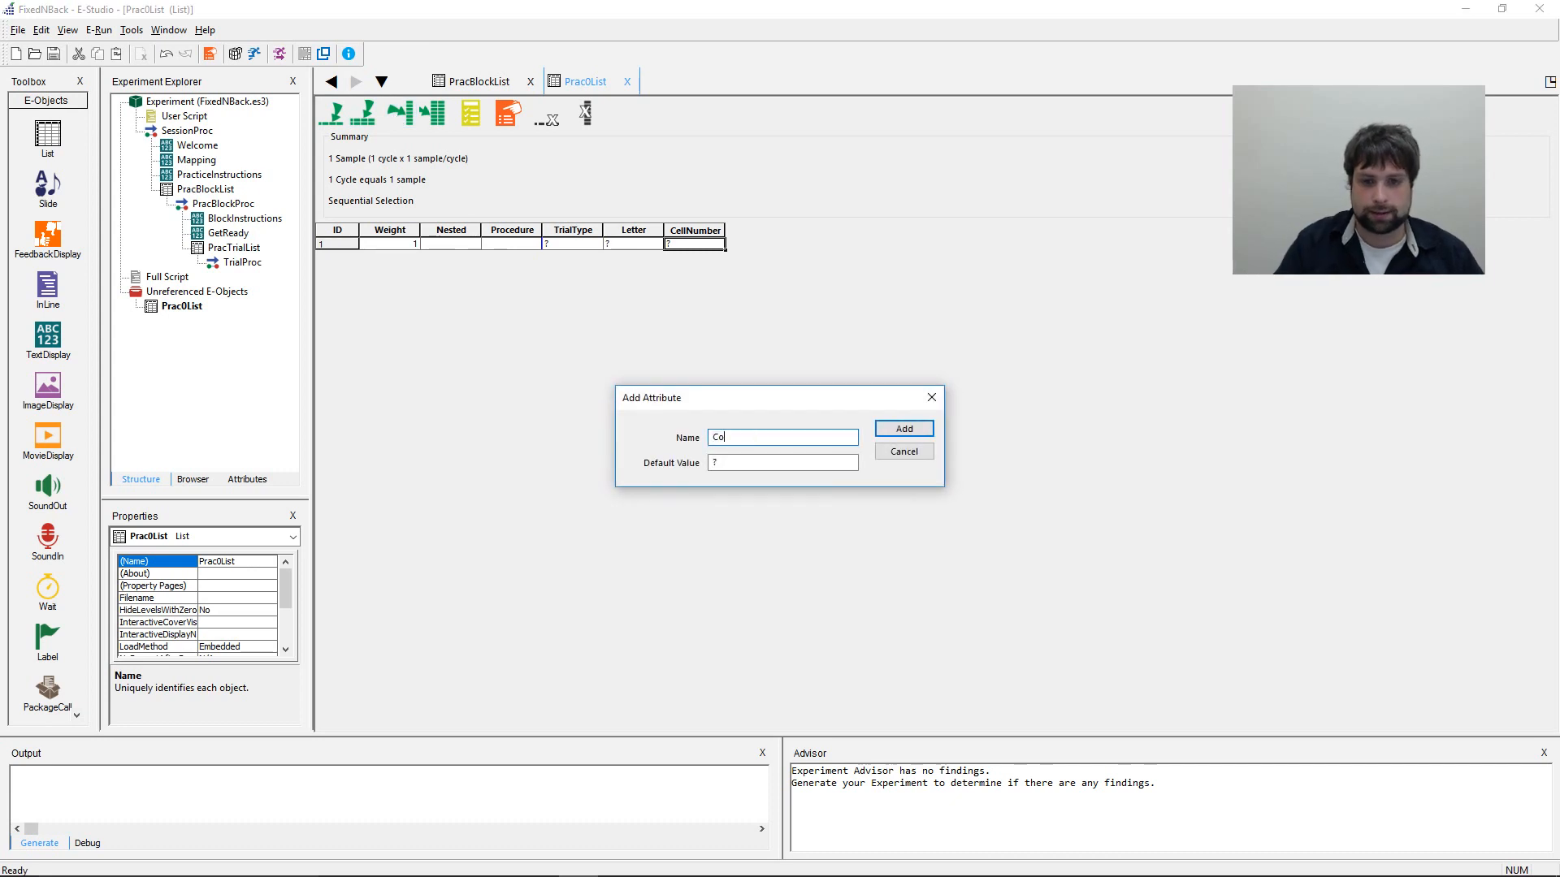
{"action": "type", "text": "rrect"}
{"action": "key", "text": "Return"}
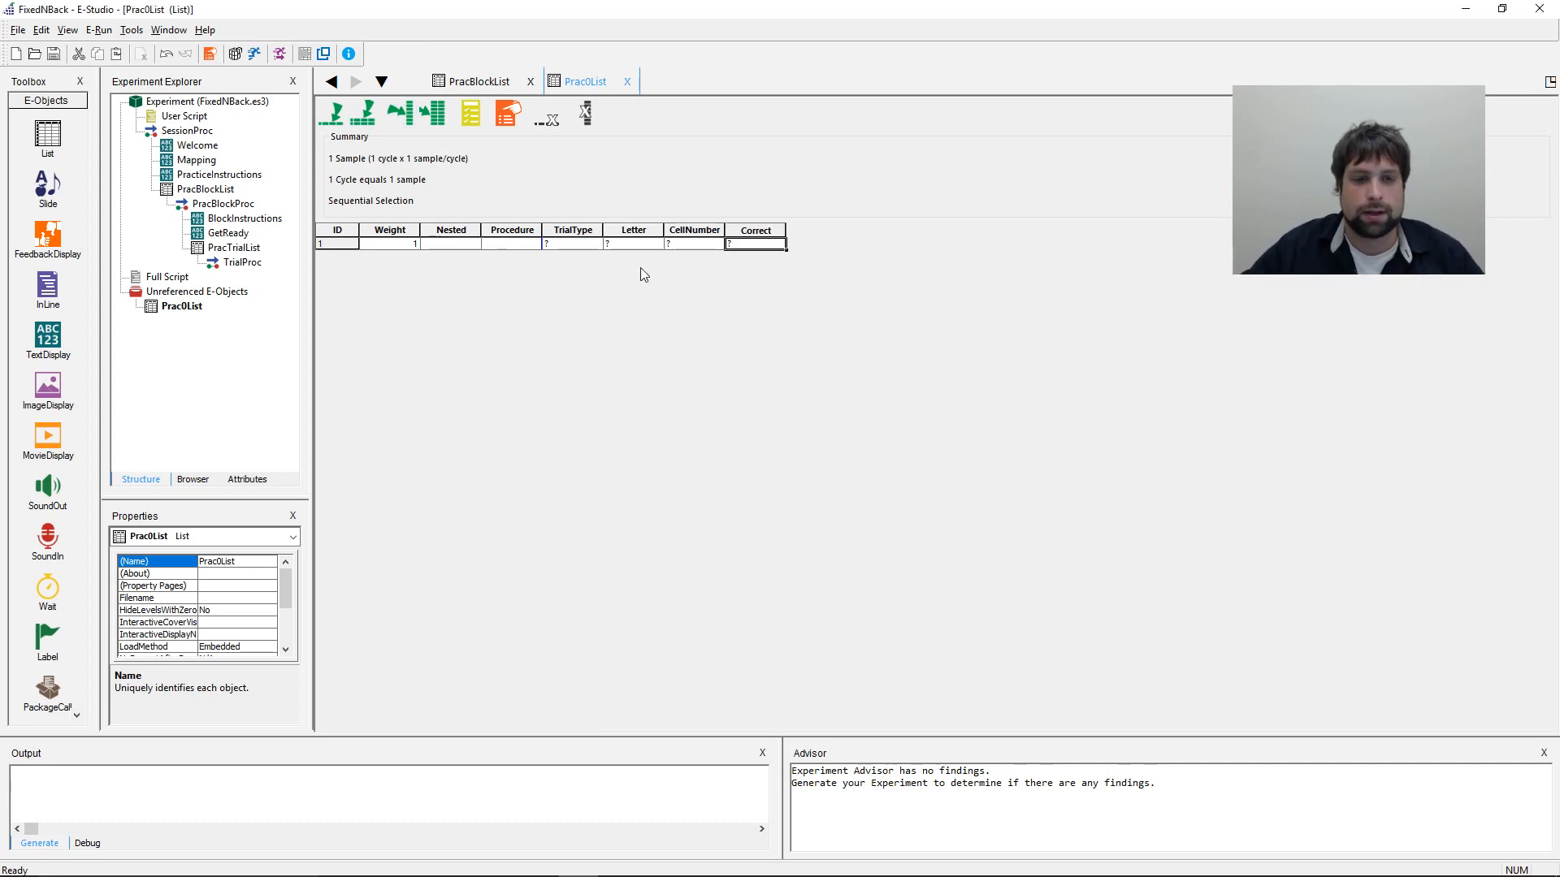
- Fill the first level of Prac0List with TrialType Novel, Letter J, CellNumber 5 and Correct 2
{"action": "left_click", "coordinate": [572, 244]}
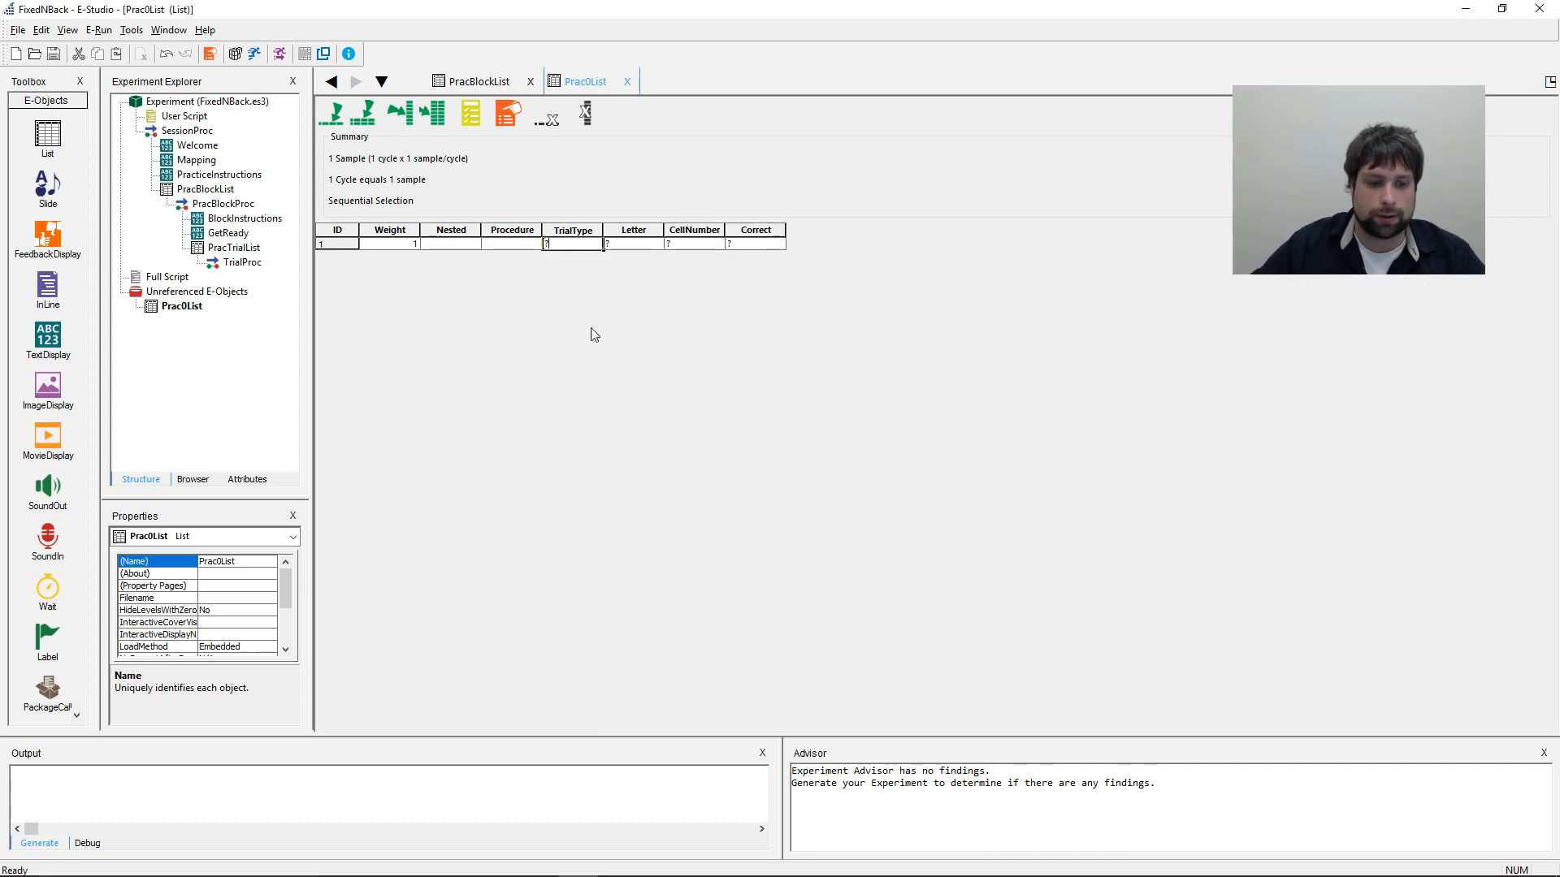
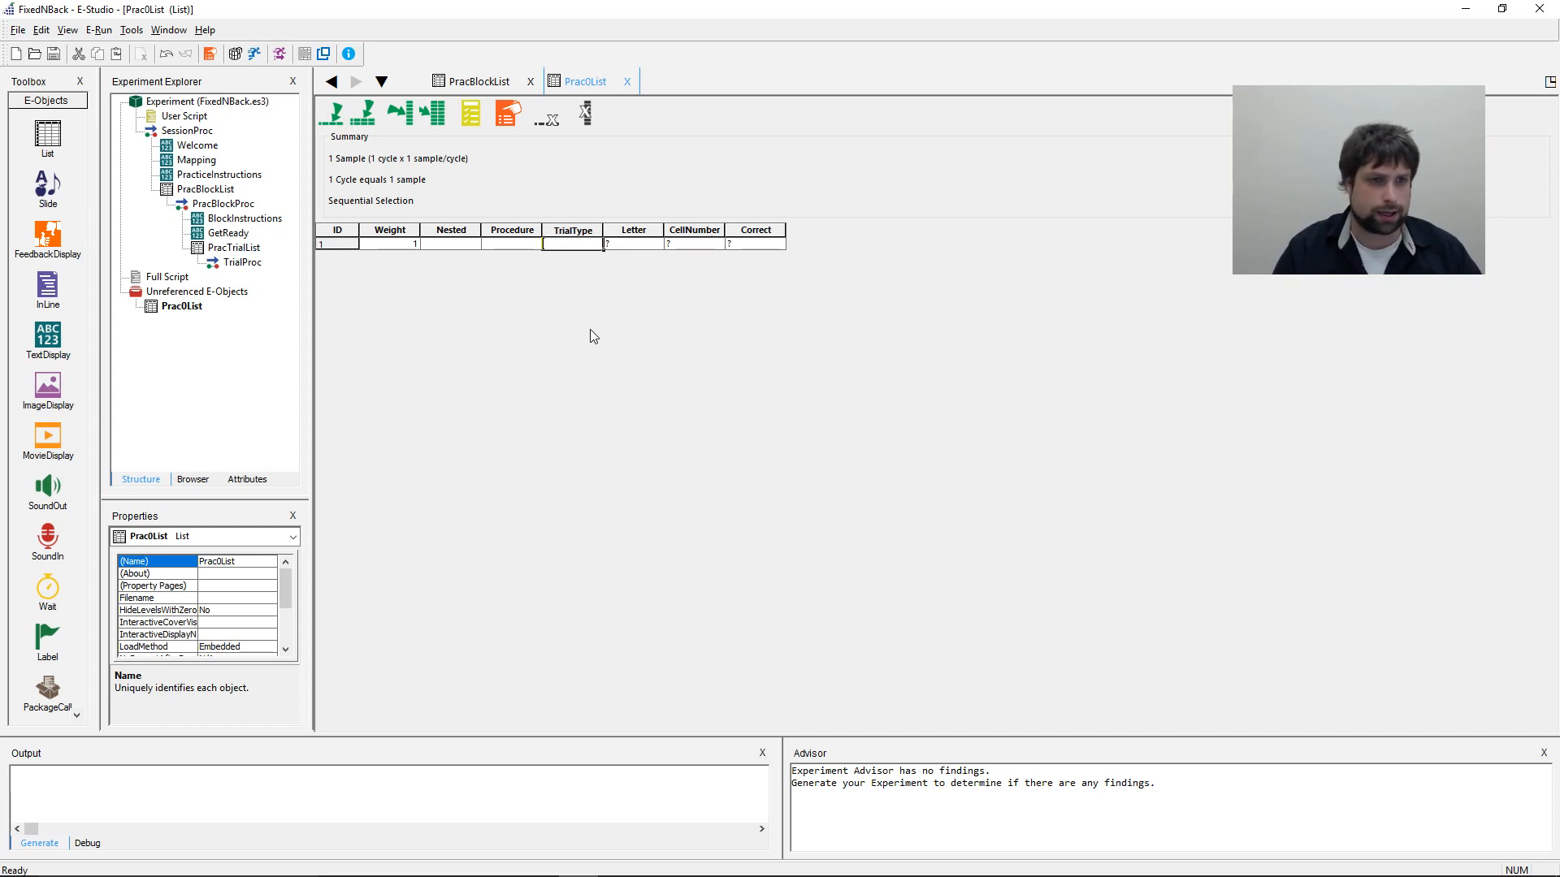
{"action": "type", "text": "J"}
{"action": "key", "text": "Tab"}
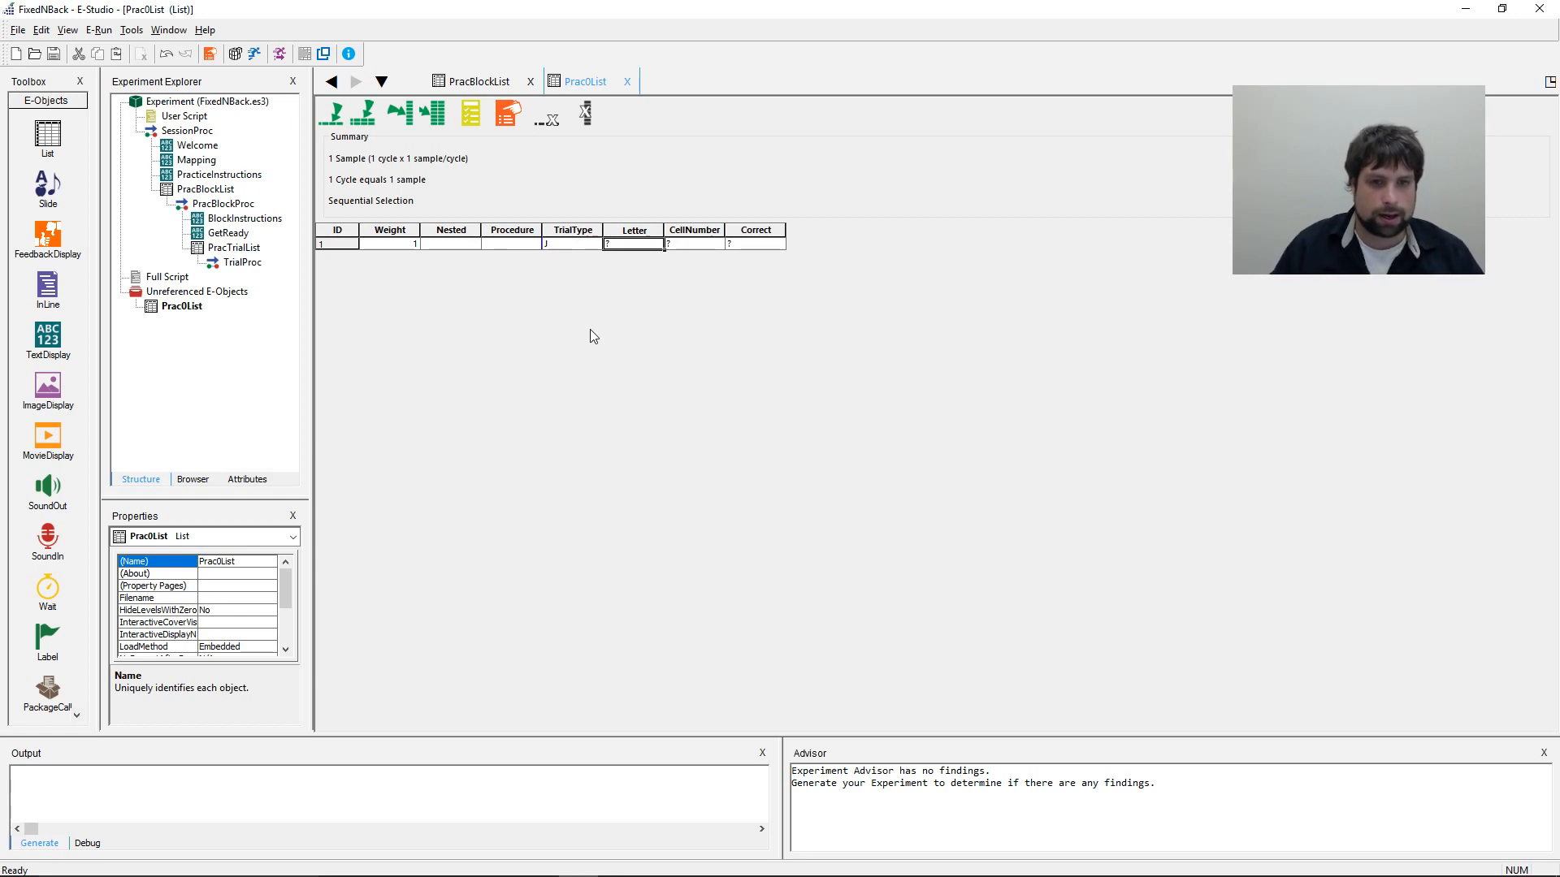
{"action": "key", "text": "shift+Tab"}
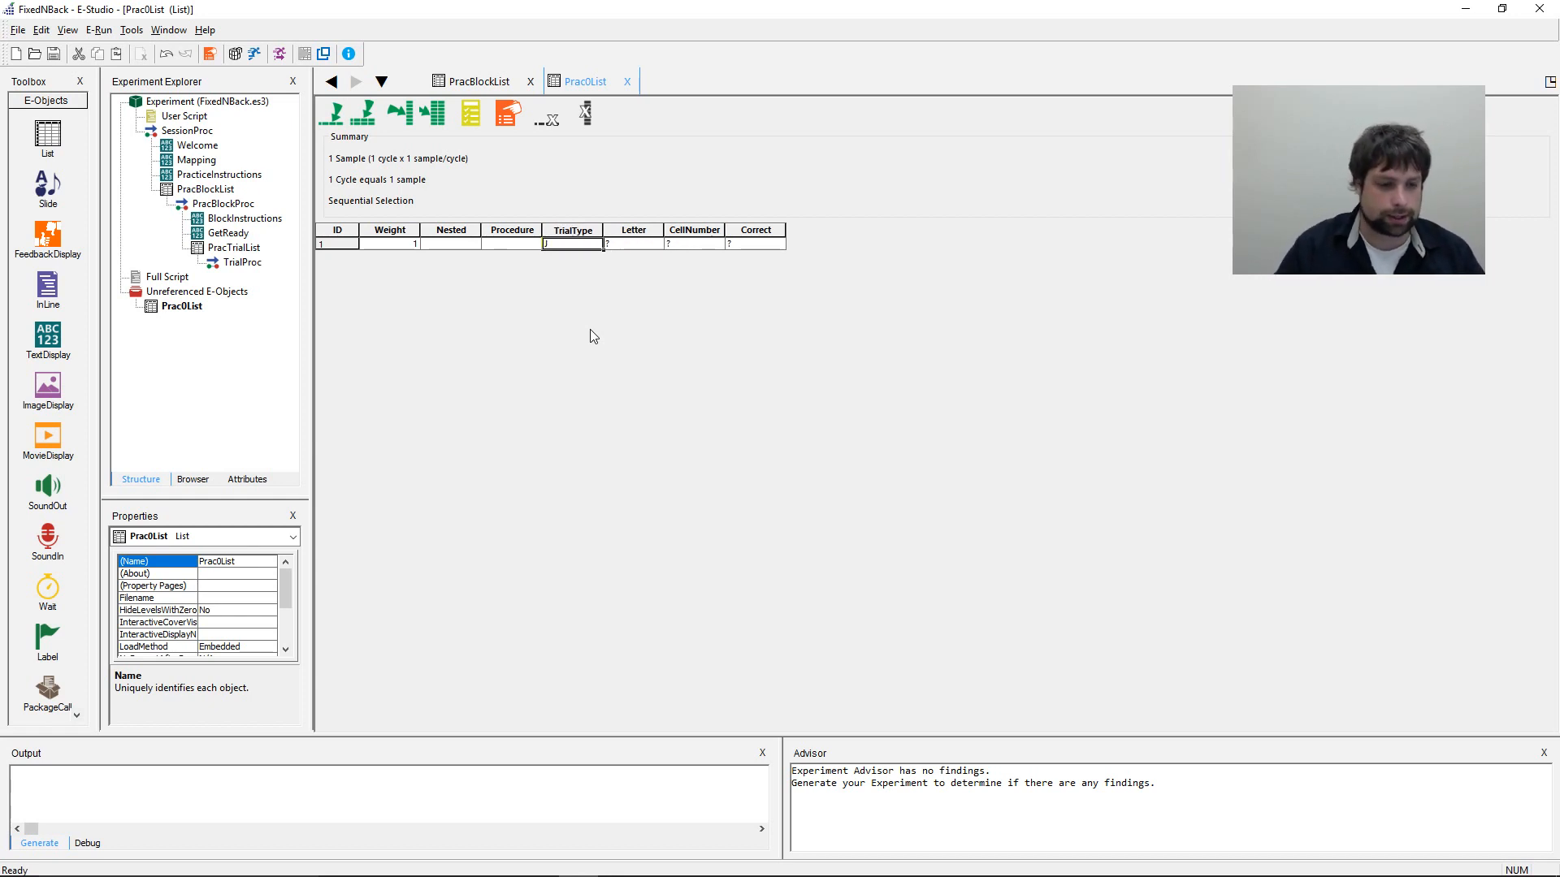
{"action": "type", "text": "Novel"}
{"action": "key", "text": "Tab"}
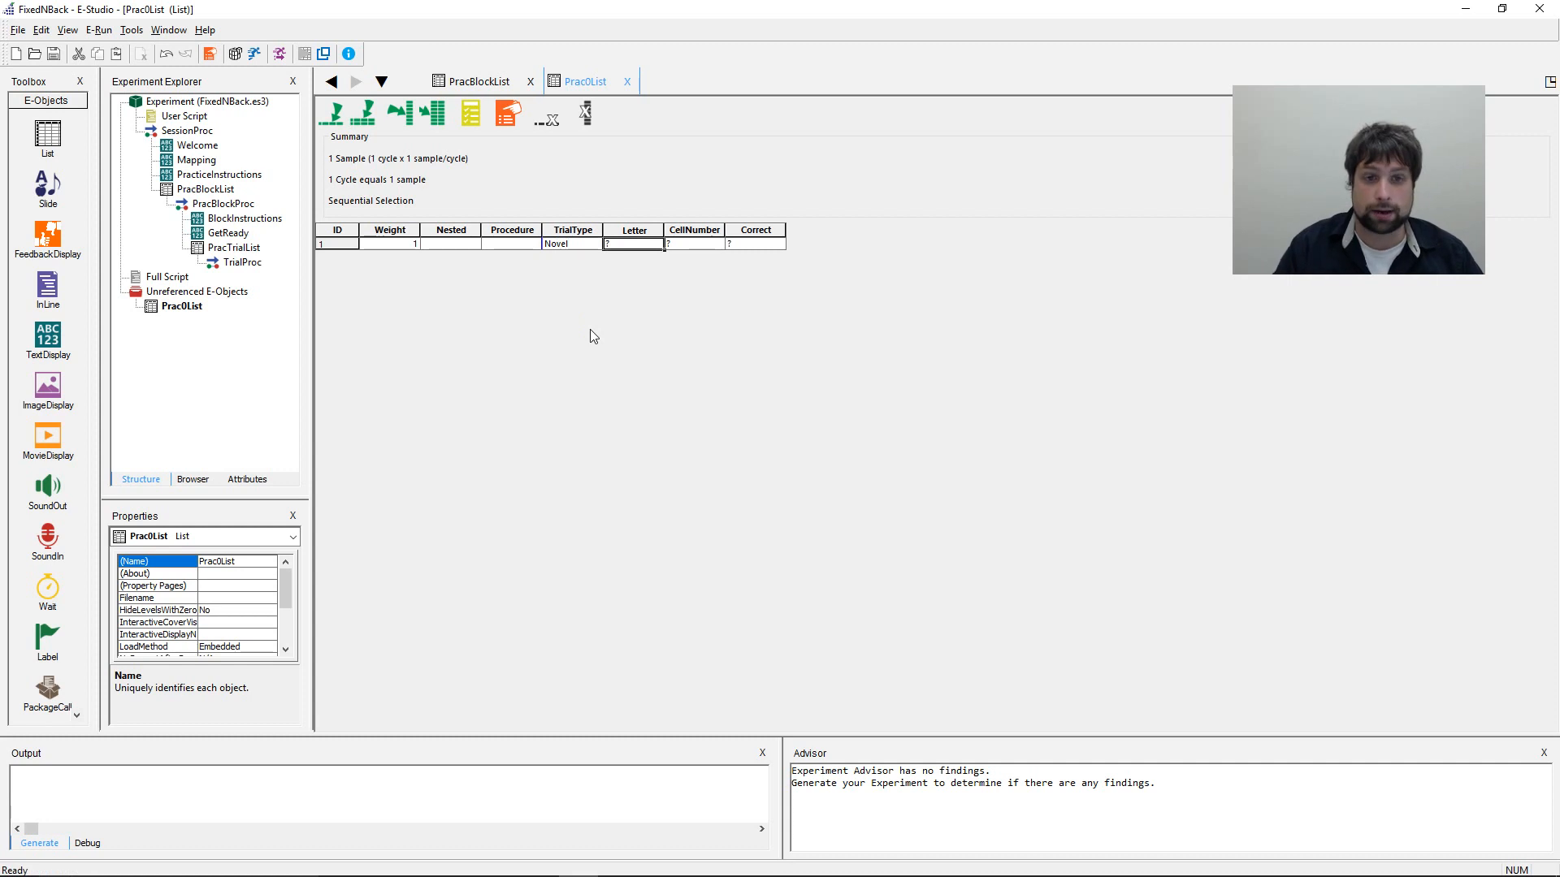
{"action": "type", "text": "J"}
{"action": "key", "text": "Tab"}
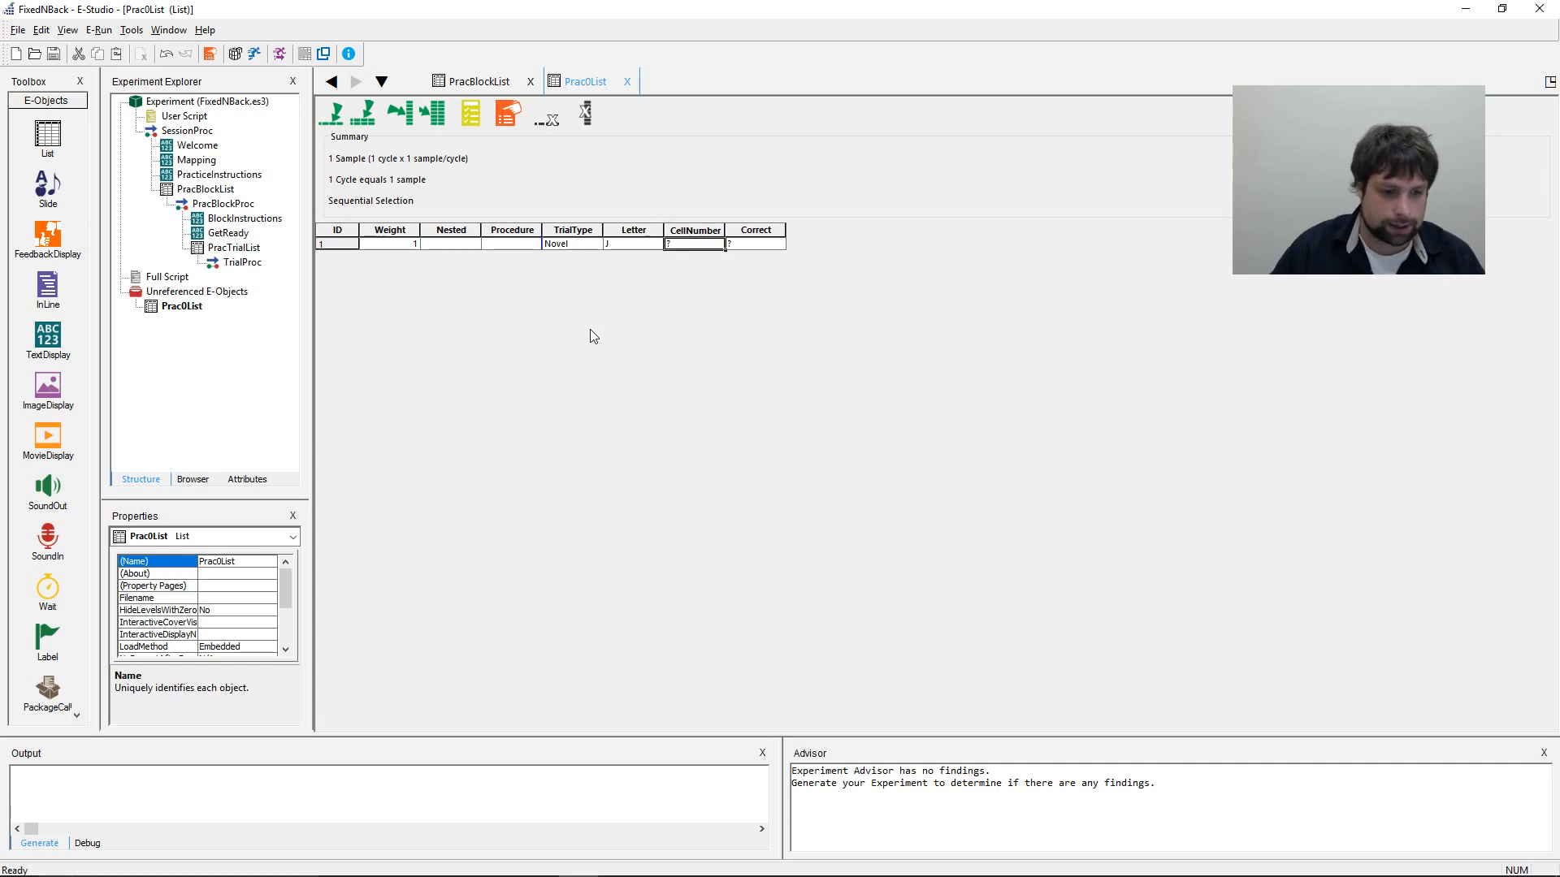
{"action": "type", "text": "5"}
{"action": "key", "text": "Tab"}
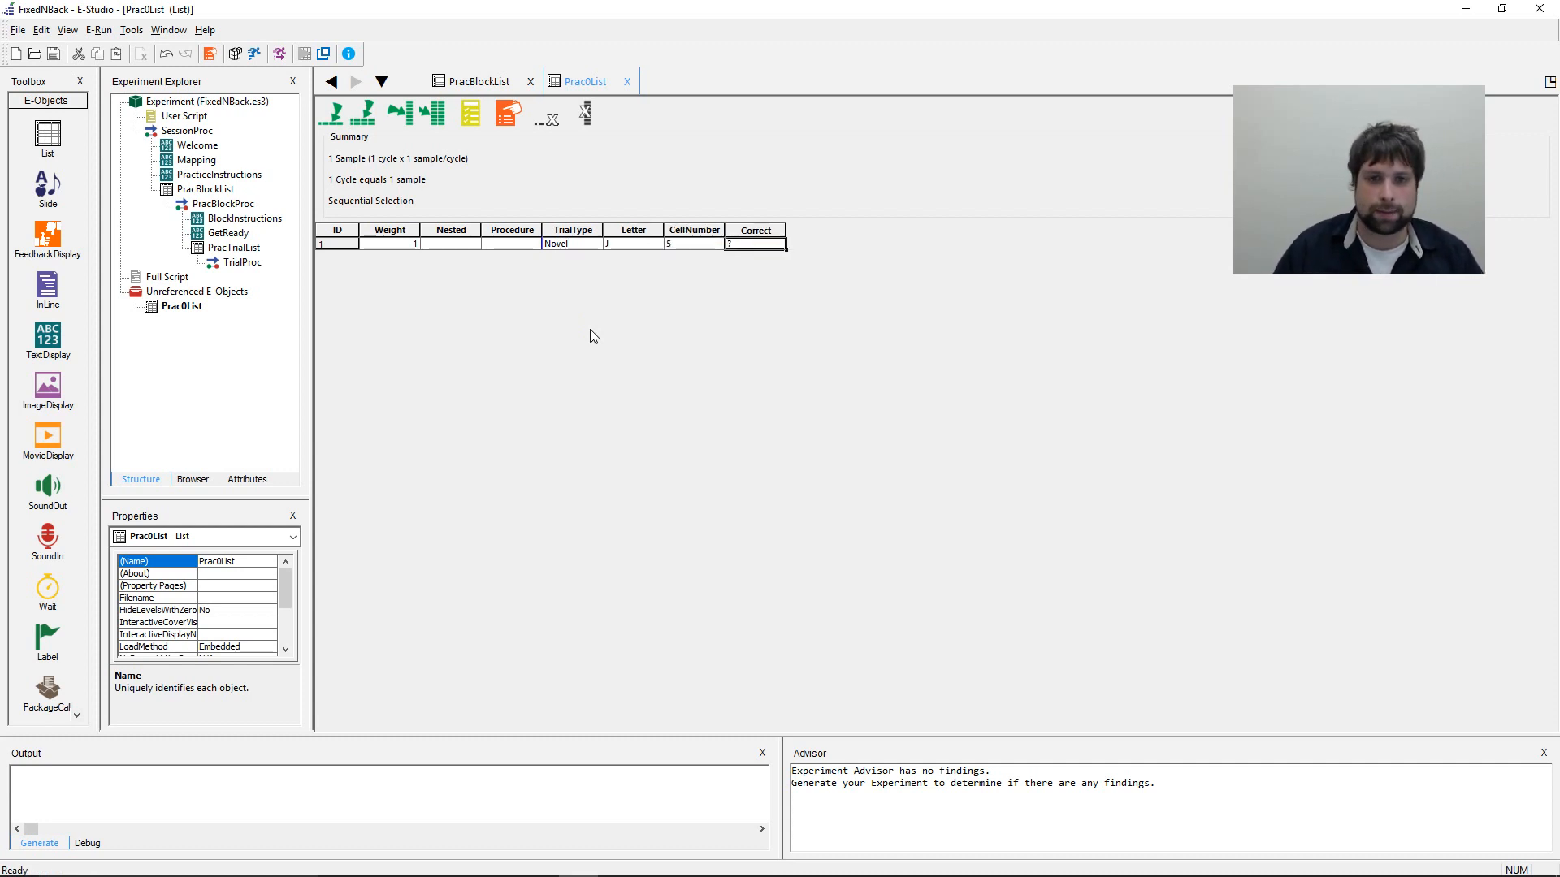
{"action": "type", "text": "2"}
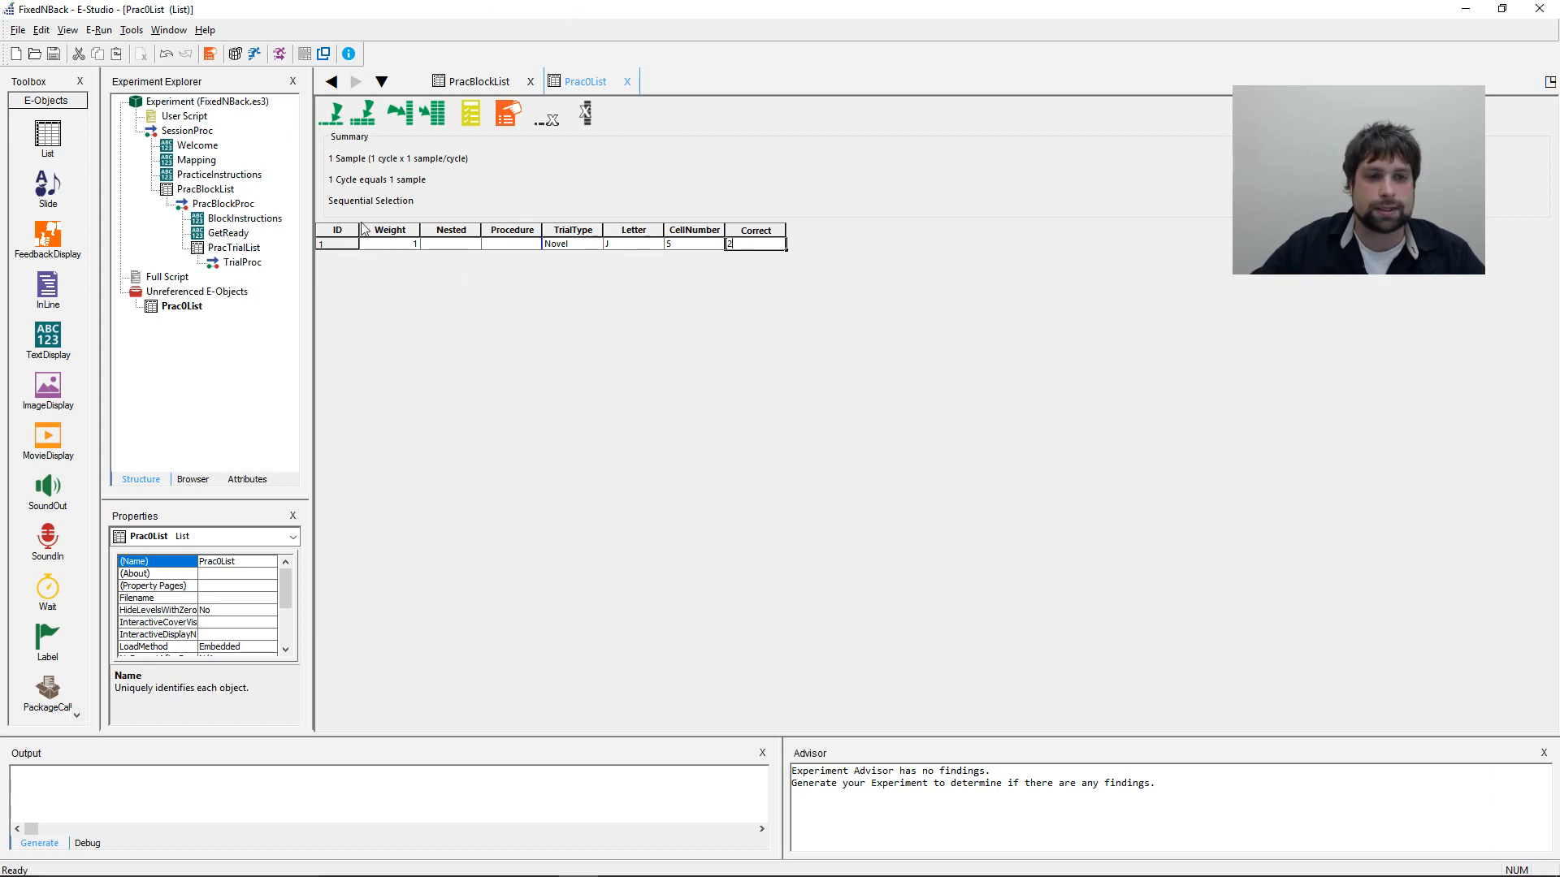
- Add 19 levels to Prac0List
{"action": "left_click", "coordinate": [370, 120]}
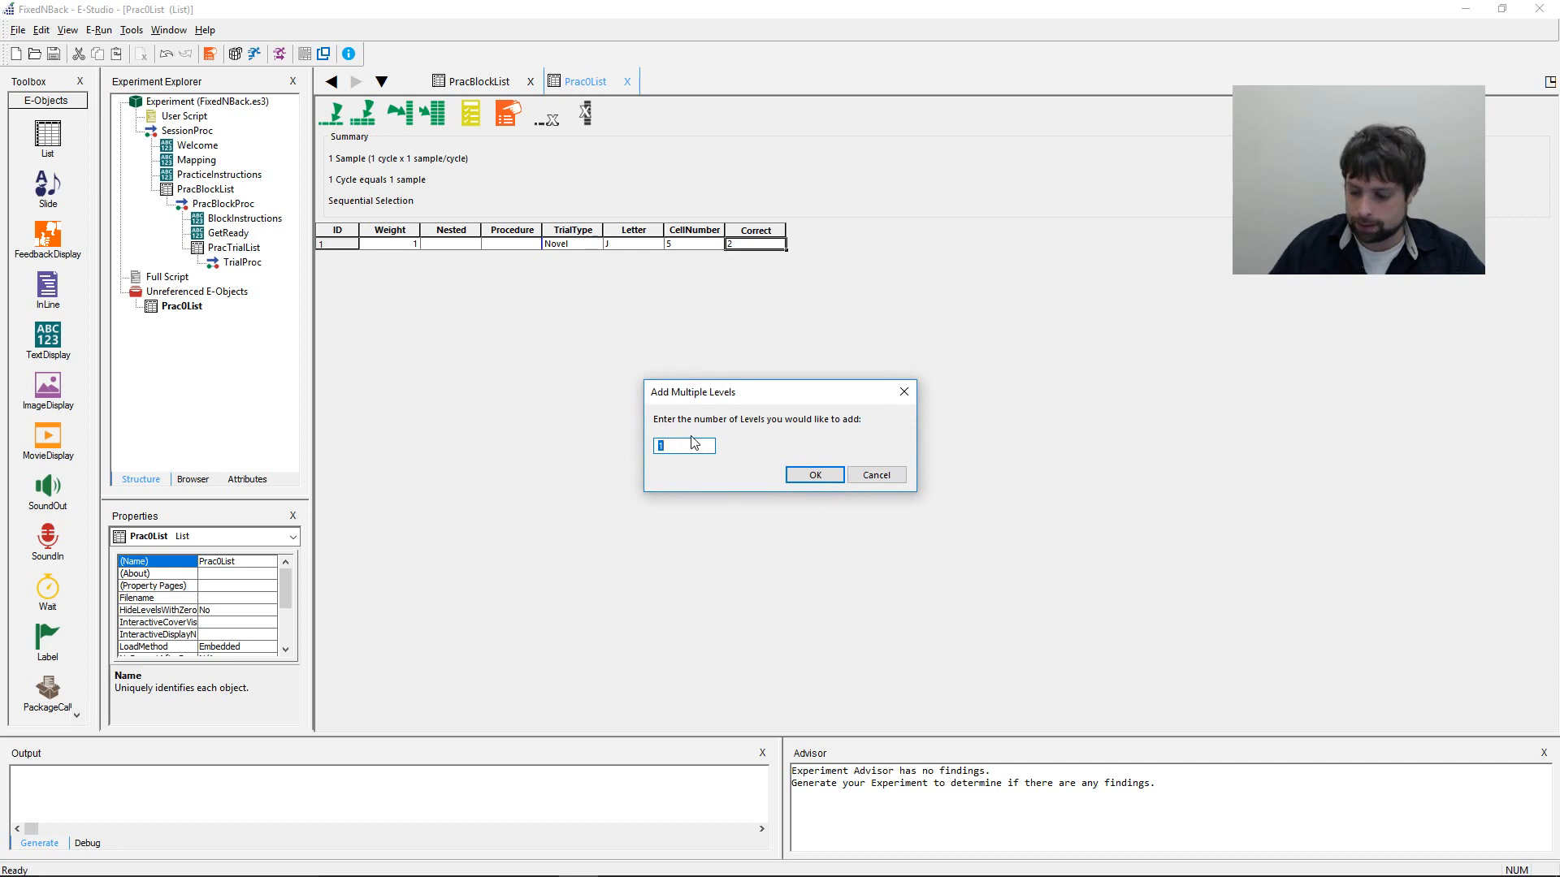
{"action": "type", "text": "19"}
{"action": "key", "text": "Return"}
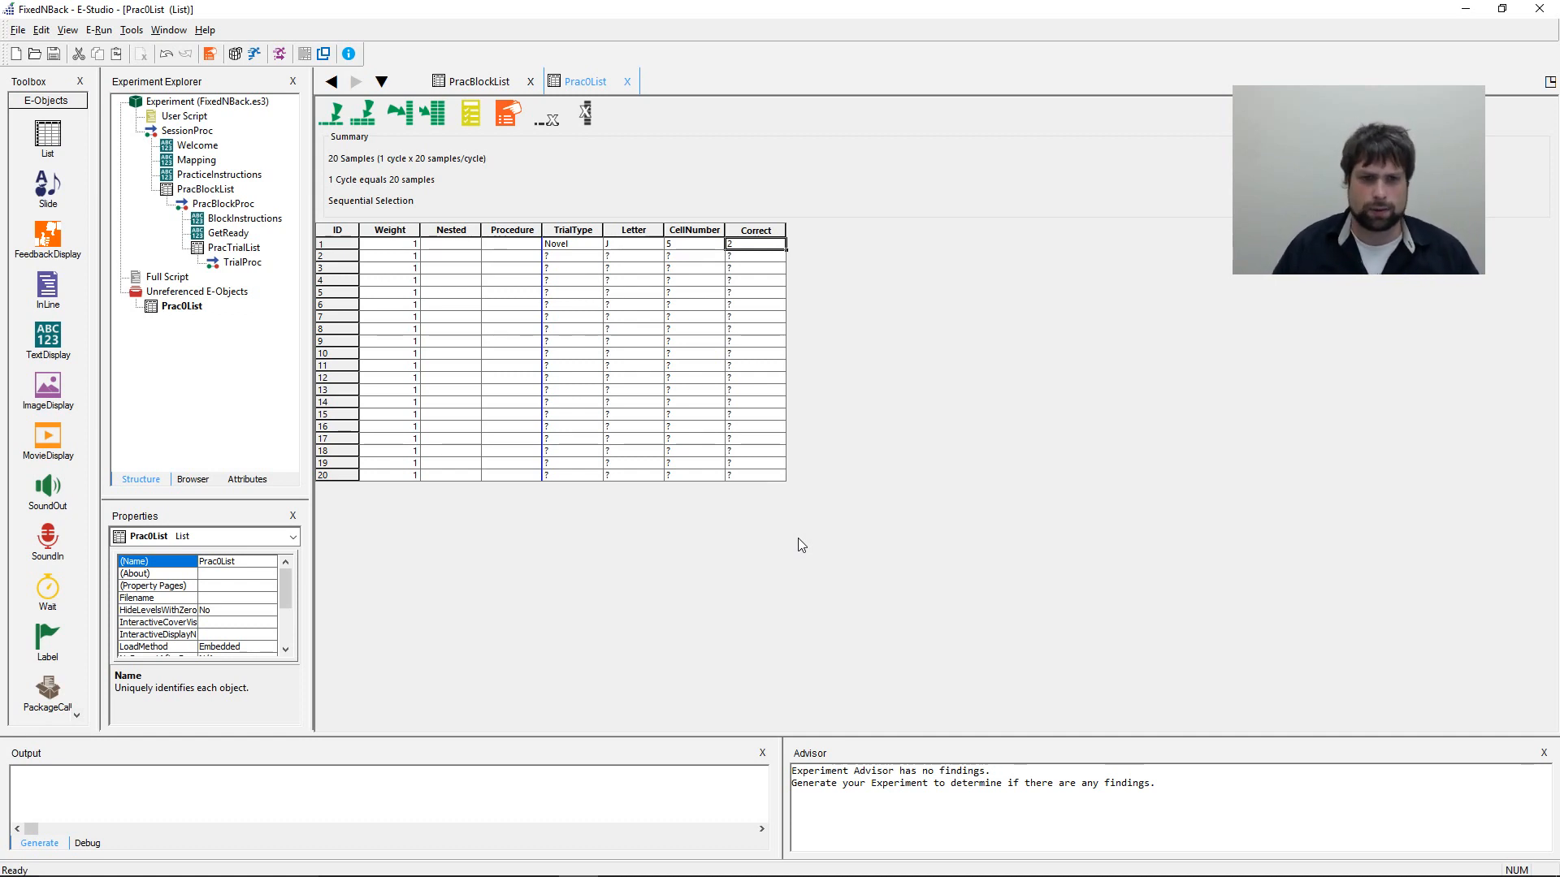
- Fill in level 2 with TrialType Novel, Letter S, CellNumber 5 and Correct 2
{"action": "left_click", "coordinate": [564, 255]}
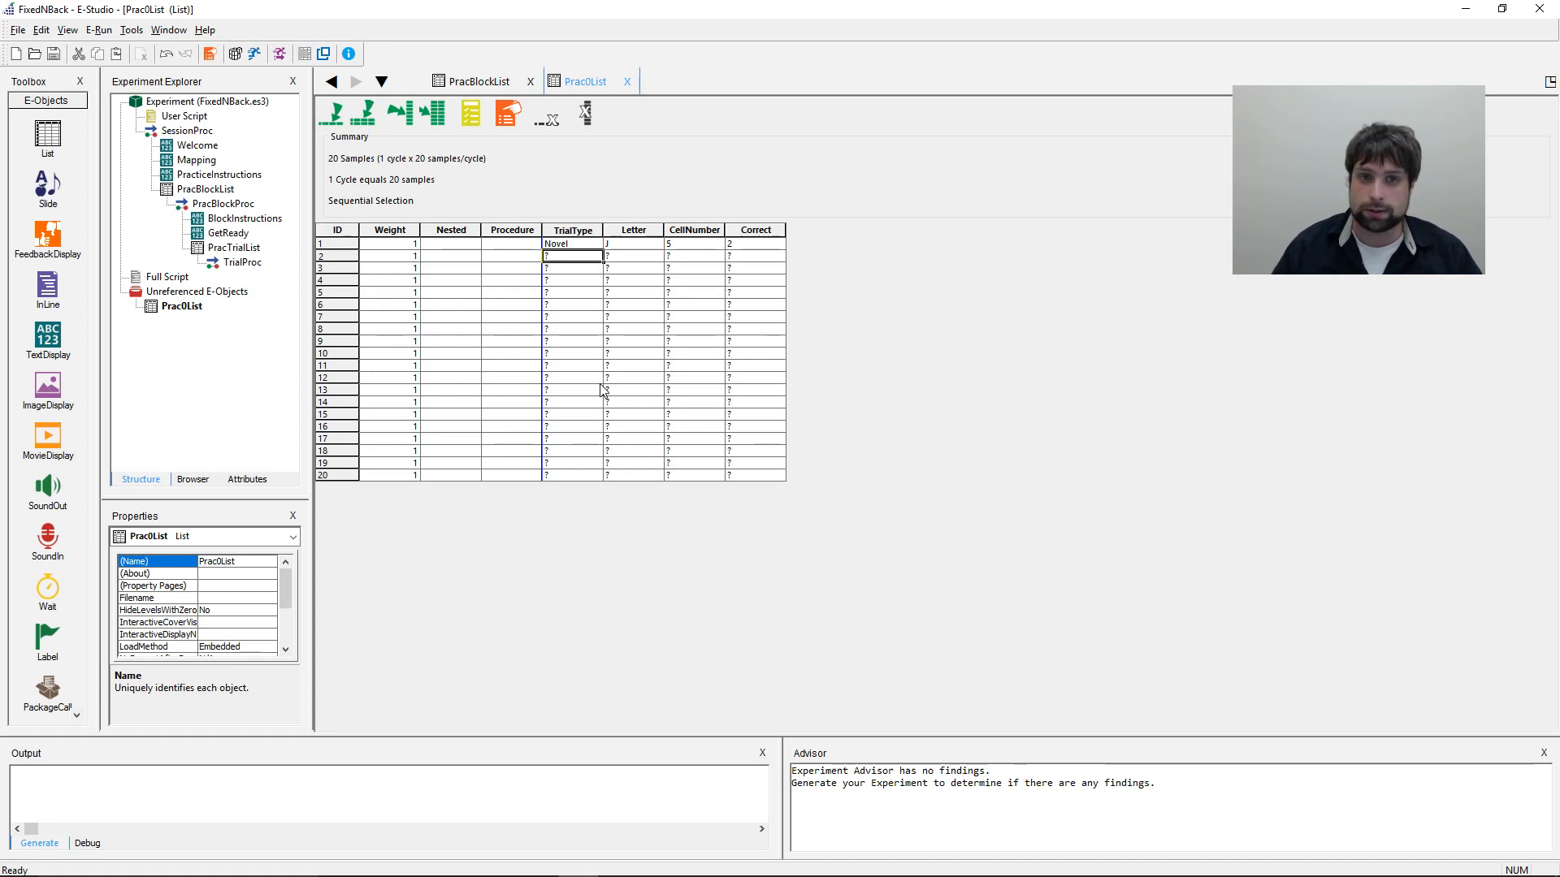
{"action": "type", "text": "Novel"}
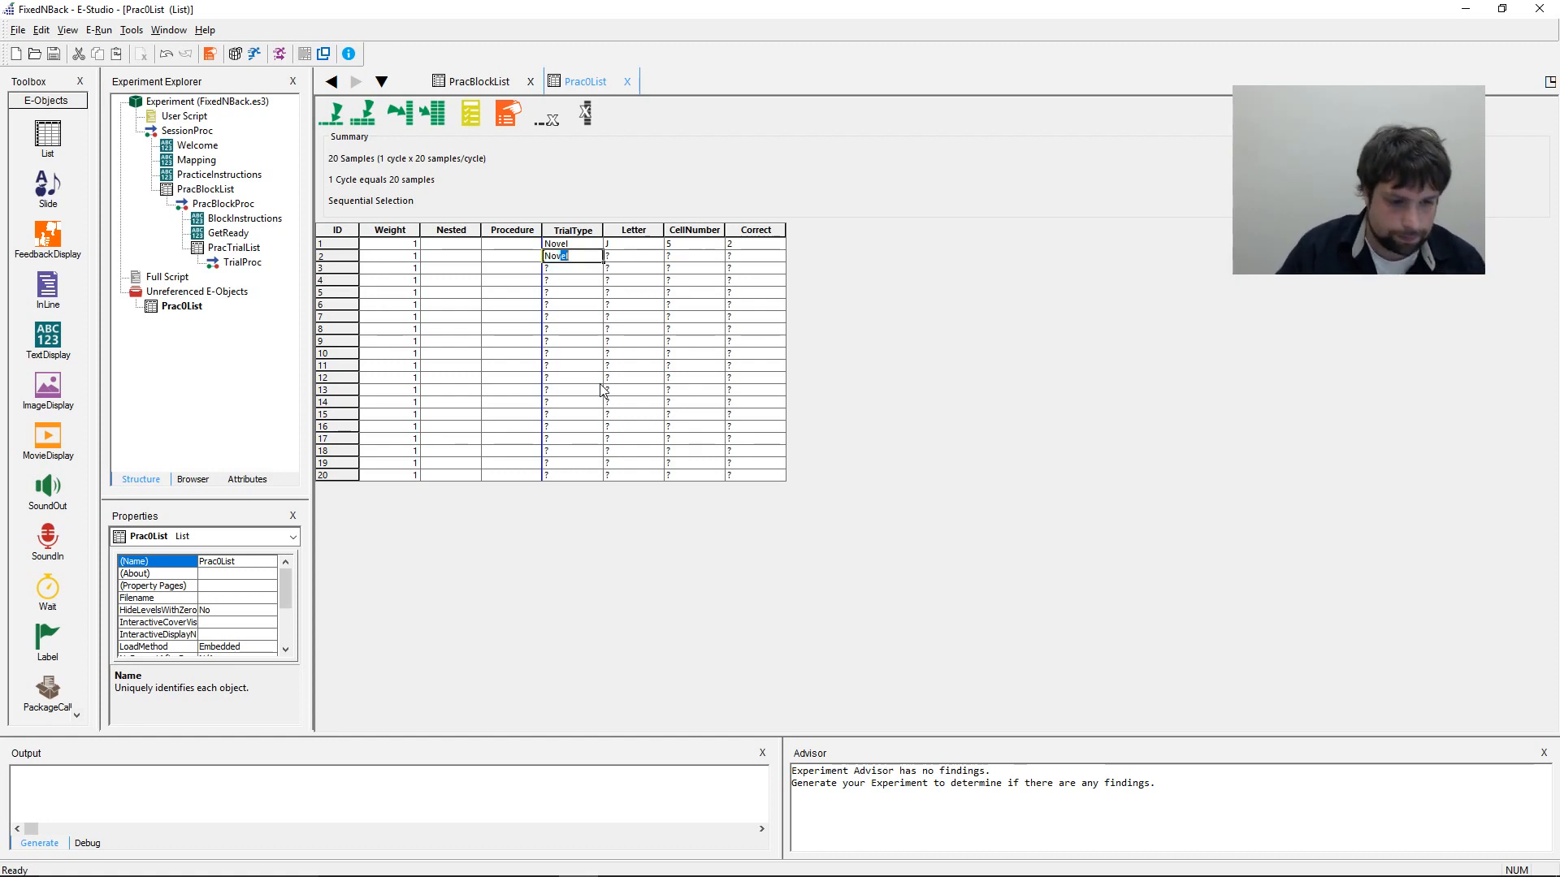
{"action": "key", "text": "Tab"}
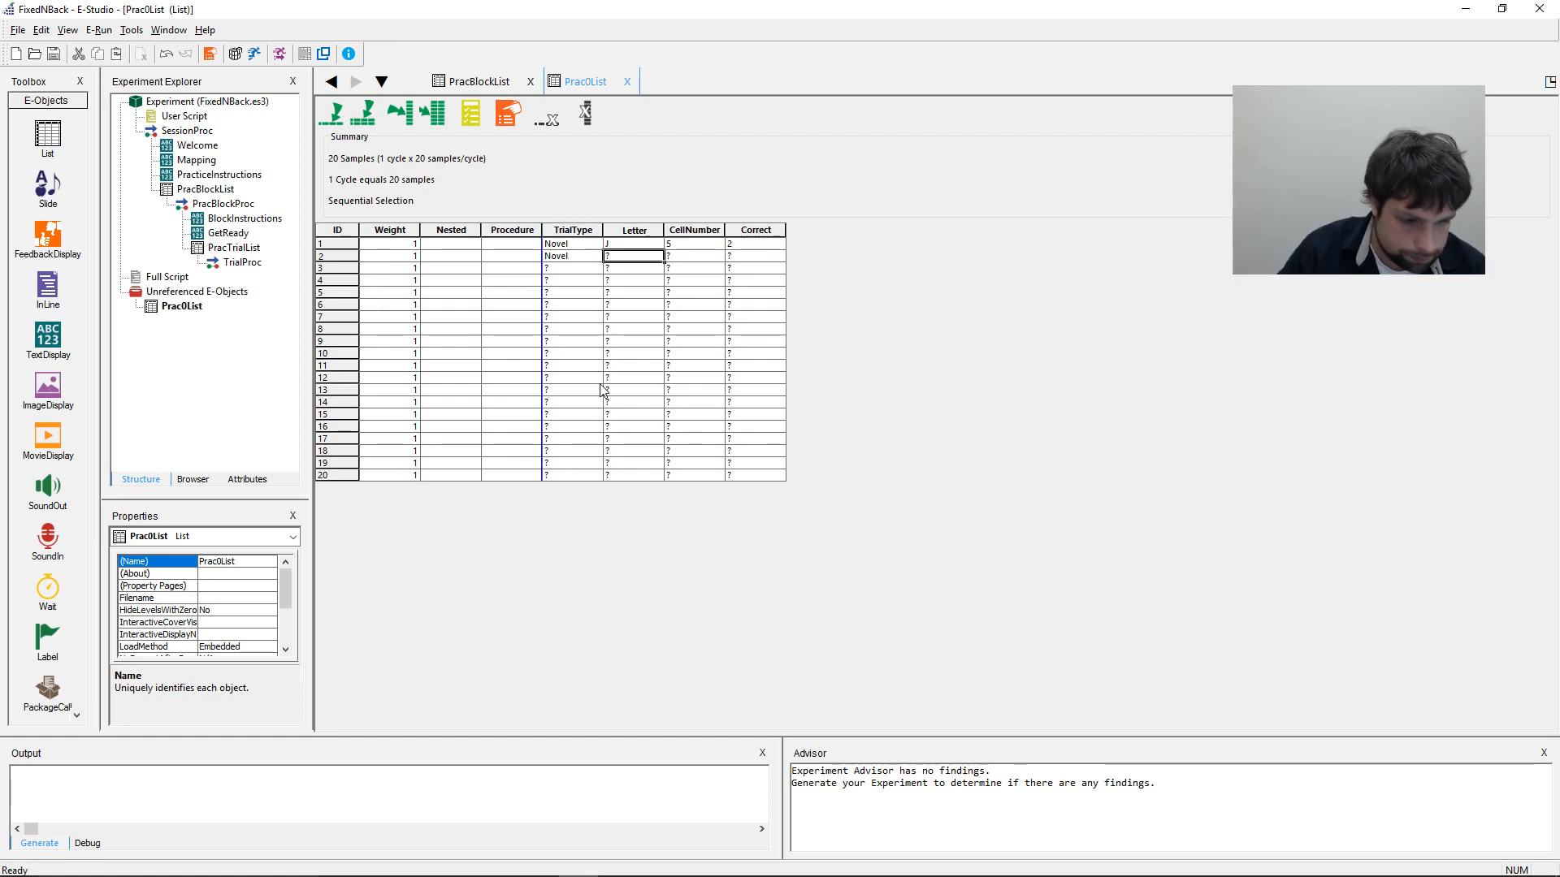
{"action": "type", "text": "S"}
{"action": "key", "text": "Tab"}
{"action": "type", "text": "5"}
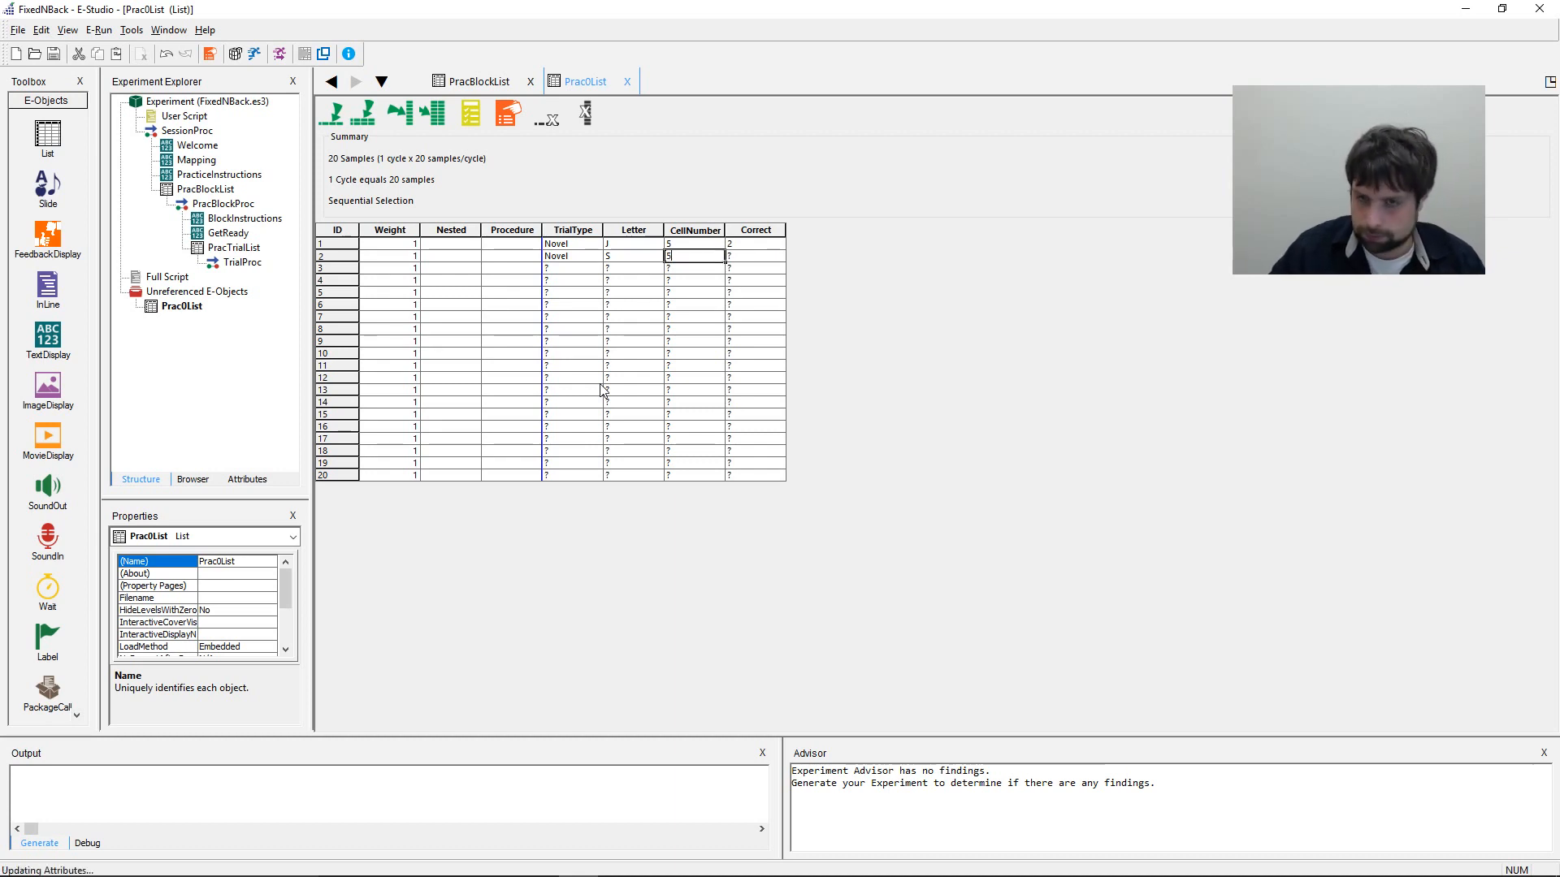
{"action": "key", "text": "Right"}
{"action": "type", "text": "2"}
- Set TrialType to Novel for levels 3 through 6, copying the existing Novel entries for levels 4 to 6
{"action": "key", "text": "Down"}
{"action": "key", "text": "Left"}
{"action": "key", "text": "Left"}
{"action": "key", "text": "Left"}
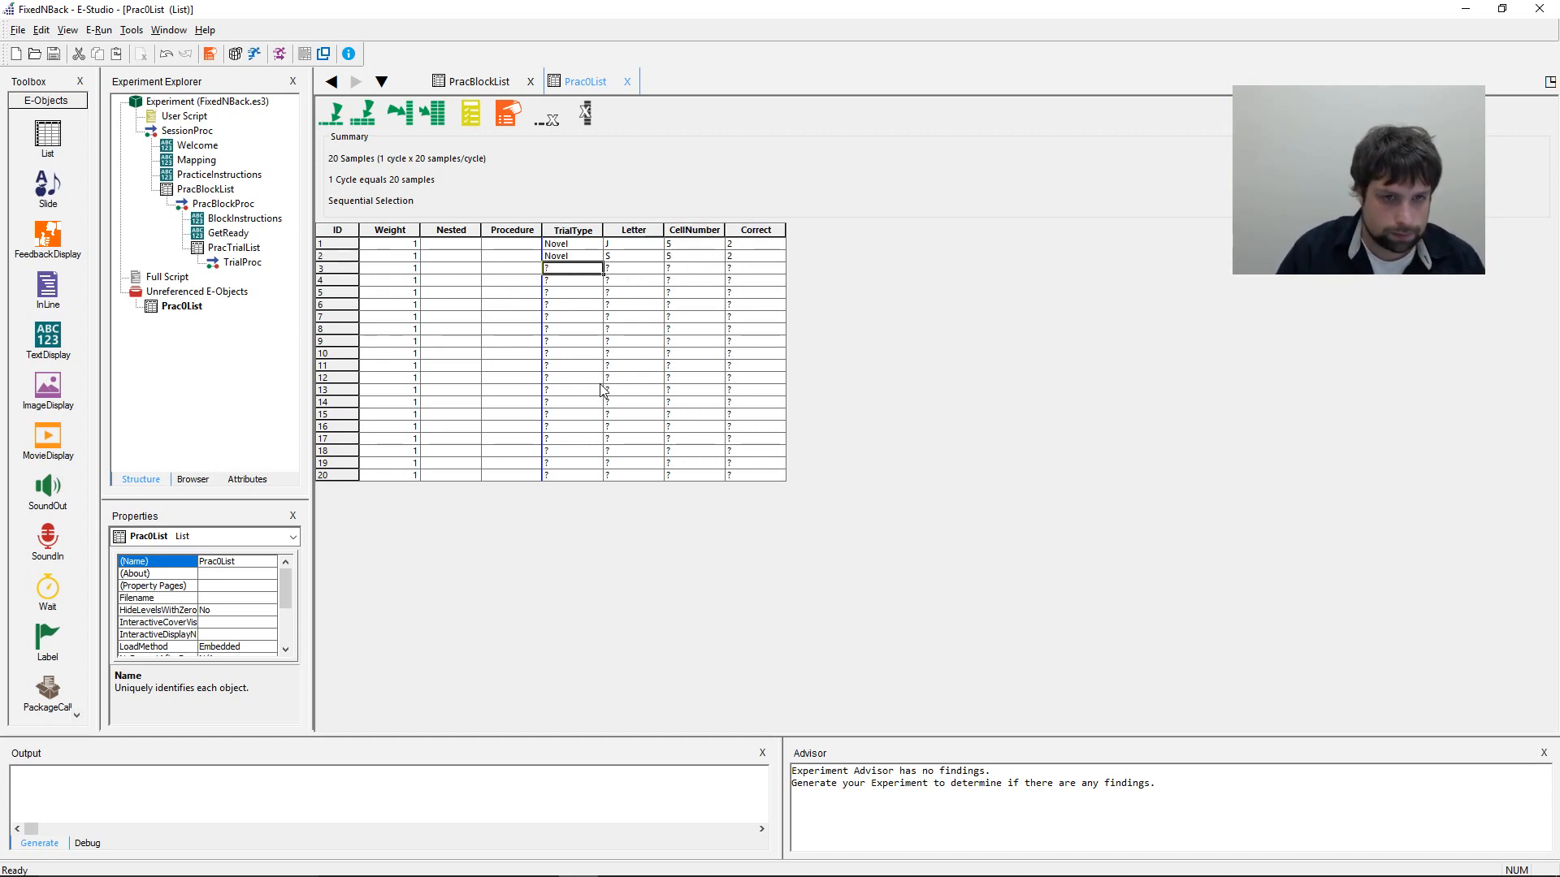
{"action": "type", "text": "Novel"}
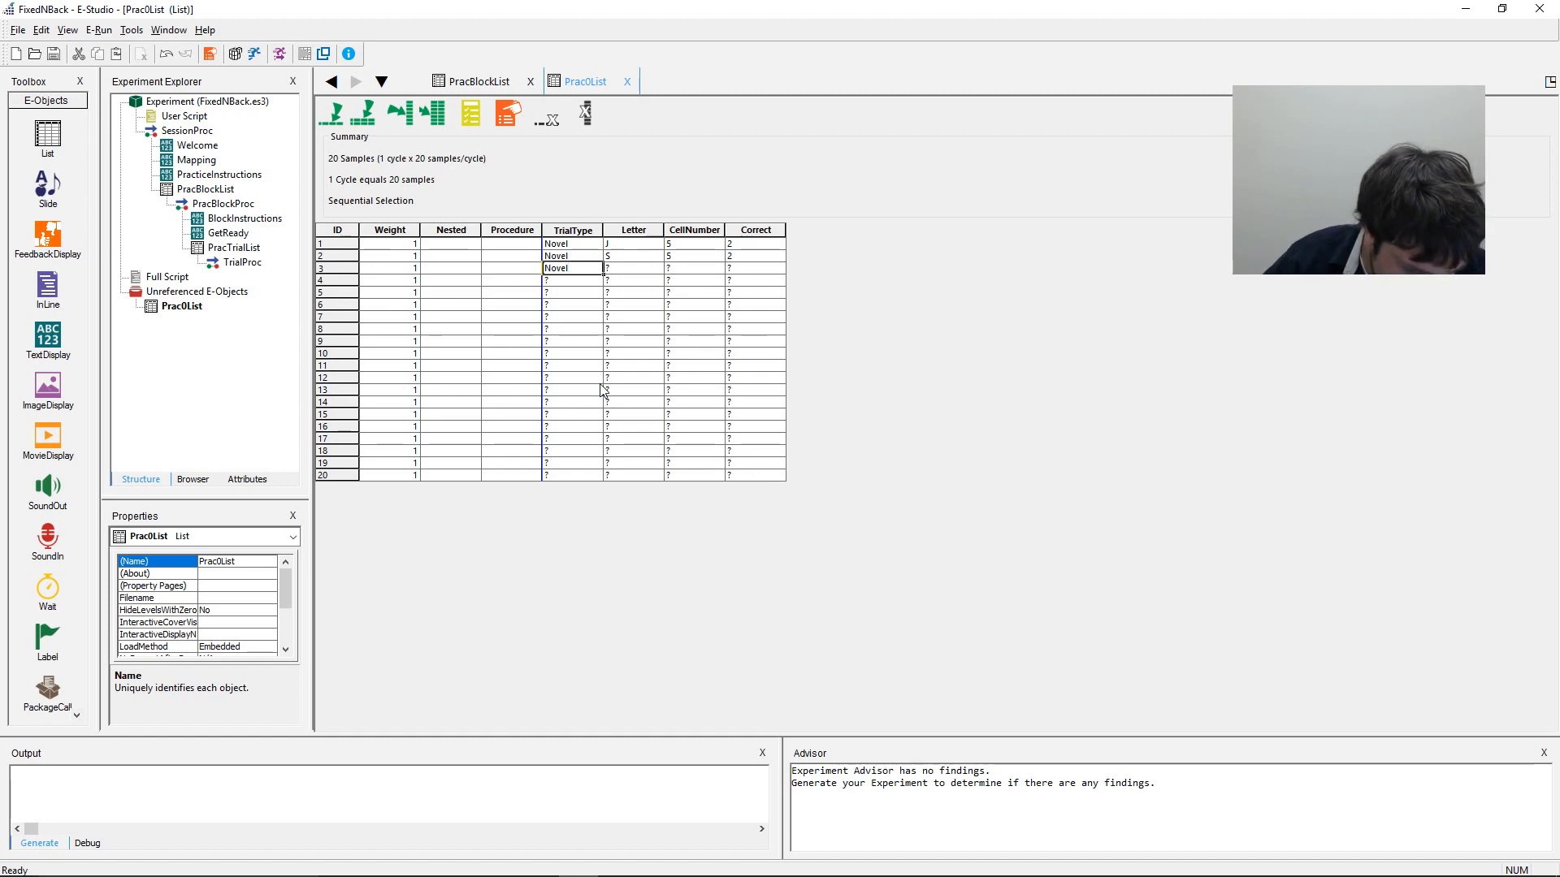
{"action": "left_click", "coordinate": [623, 318]}
{"action": "left_click_drag", "start_coordinate": [575, 244], "coordinate": [590, 270]}
{"action": "key", "text": "ctrl+c"}
{"action": "left_click", "coordinate": [592, 283]}
{"action": "key", "text": "ctrl+v"}
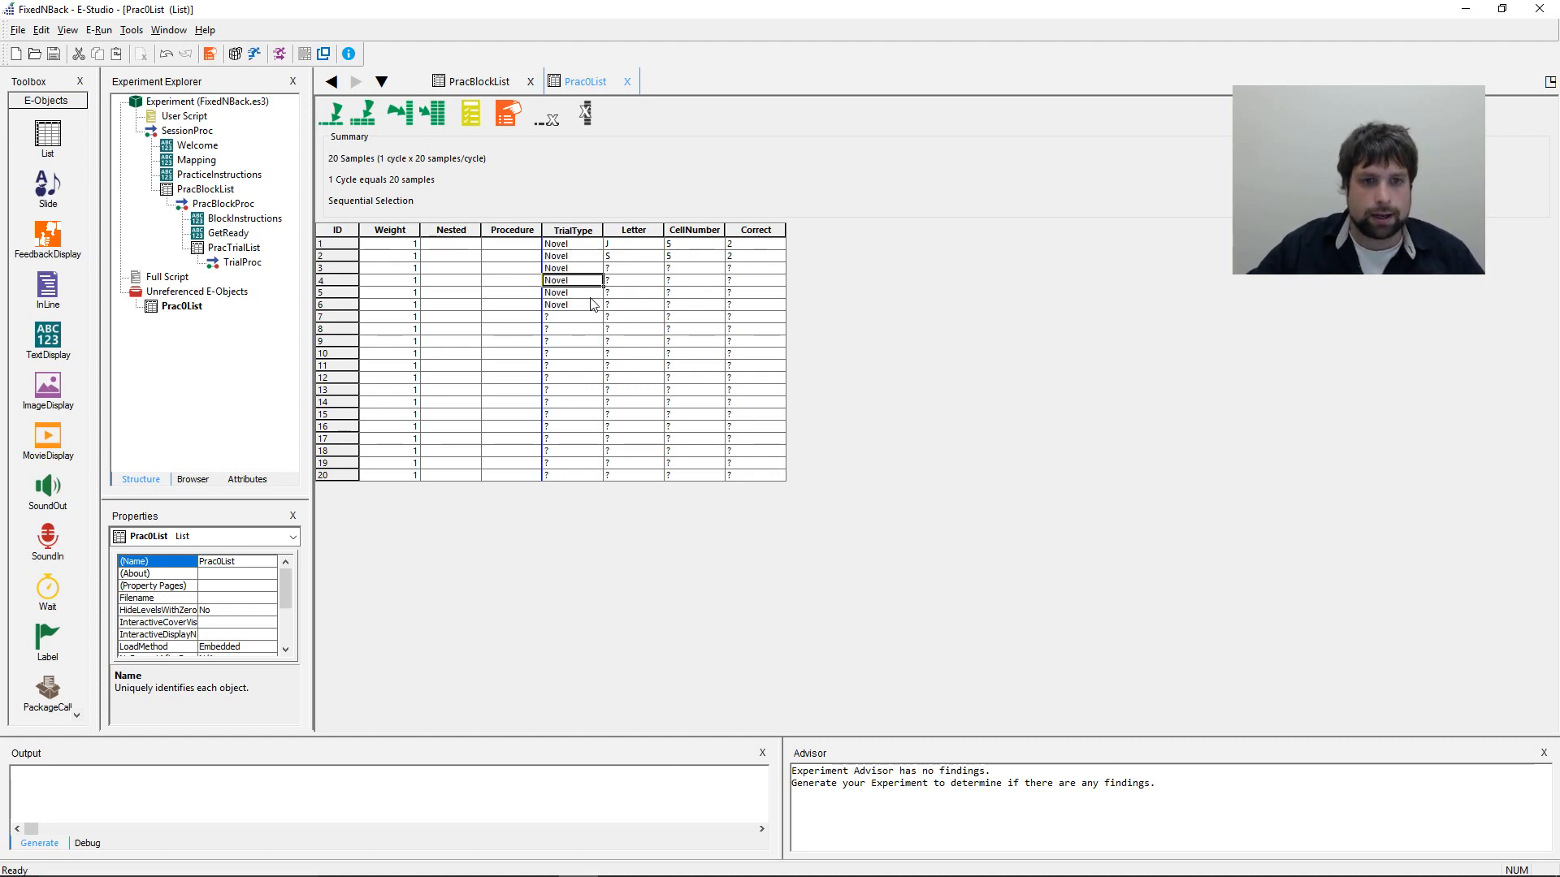
- Set CellNumber to 5 for levels 3 through 6
{"action": "left_click", "coordinate": [638, 271]}
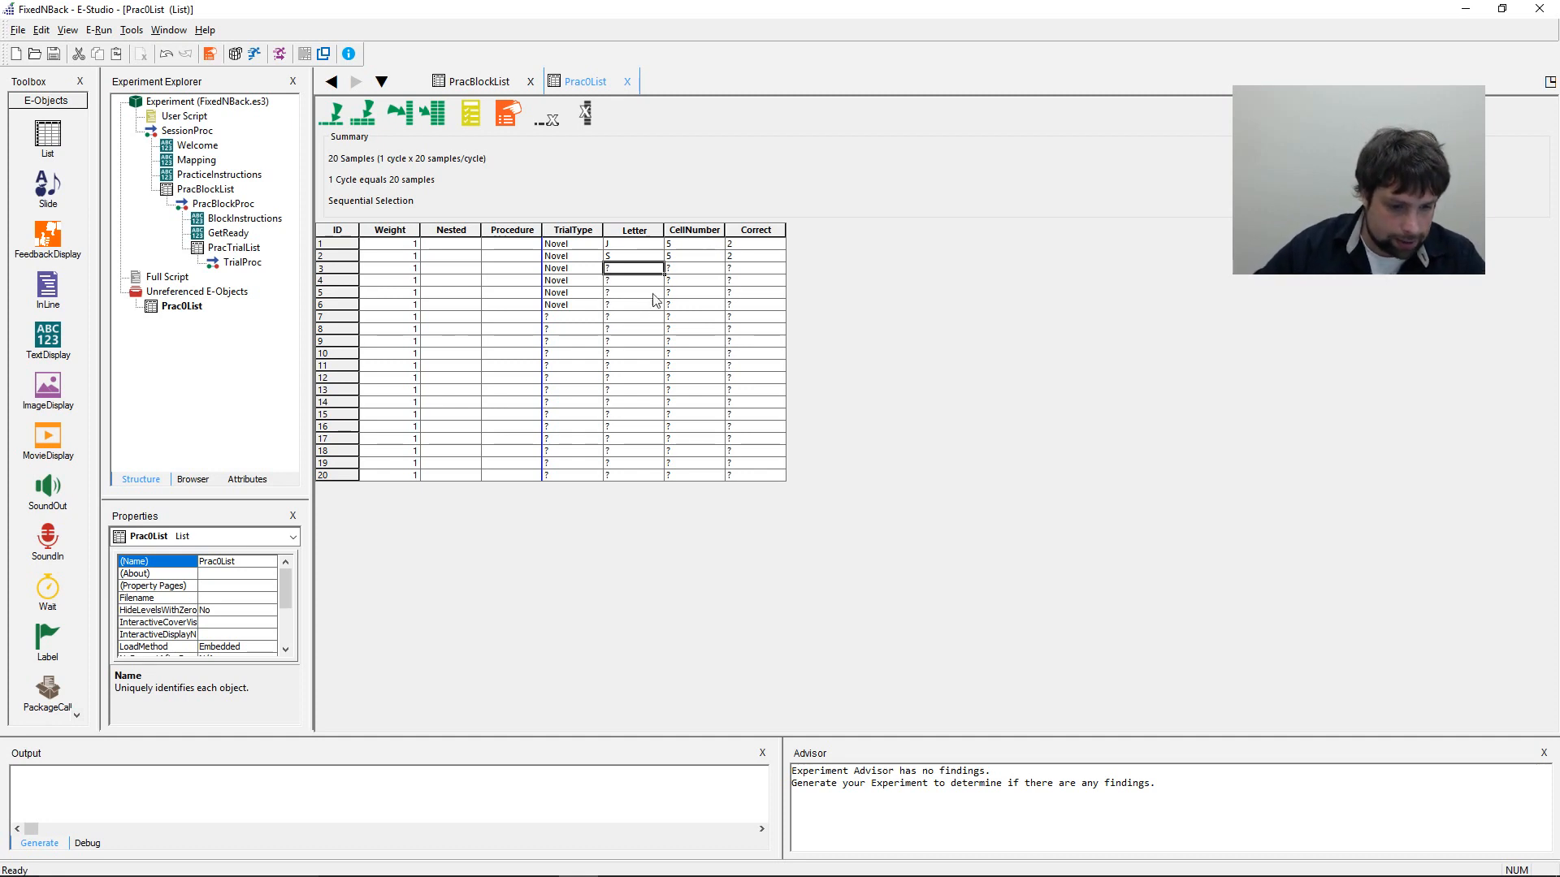
{"action": "left_click", "coordinate": [686, 267]}
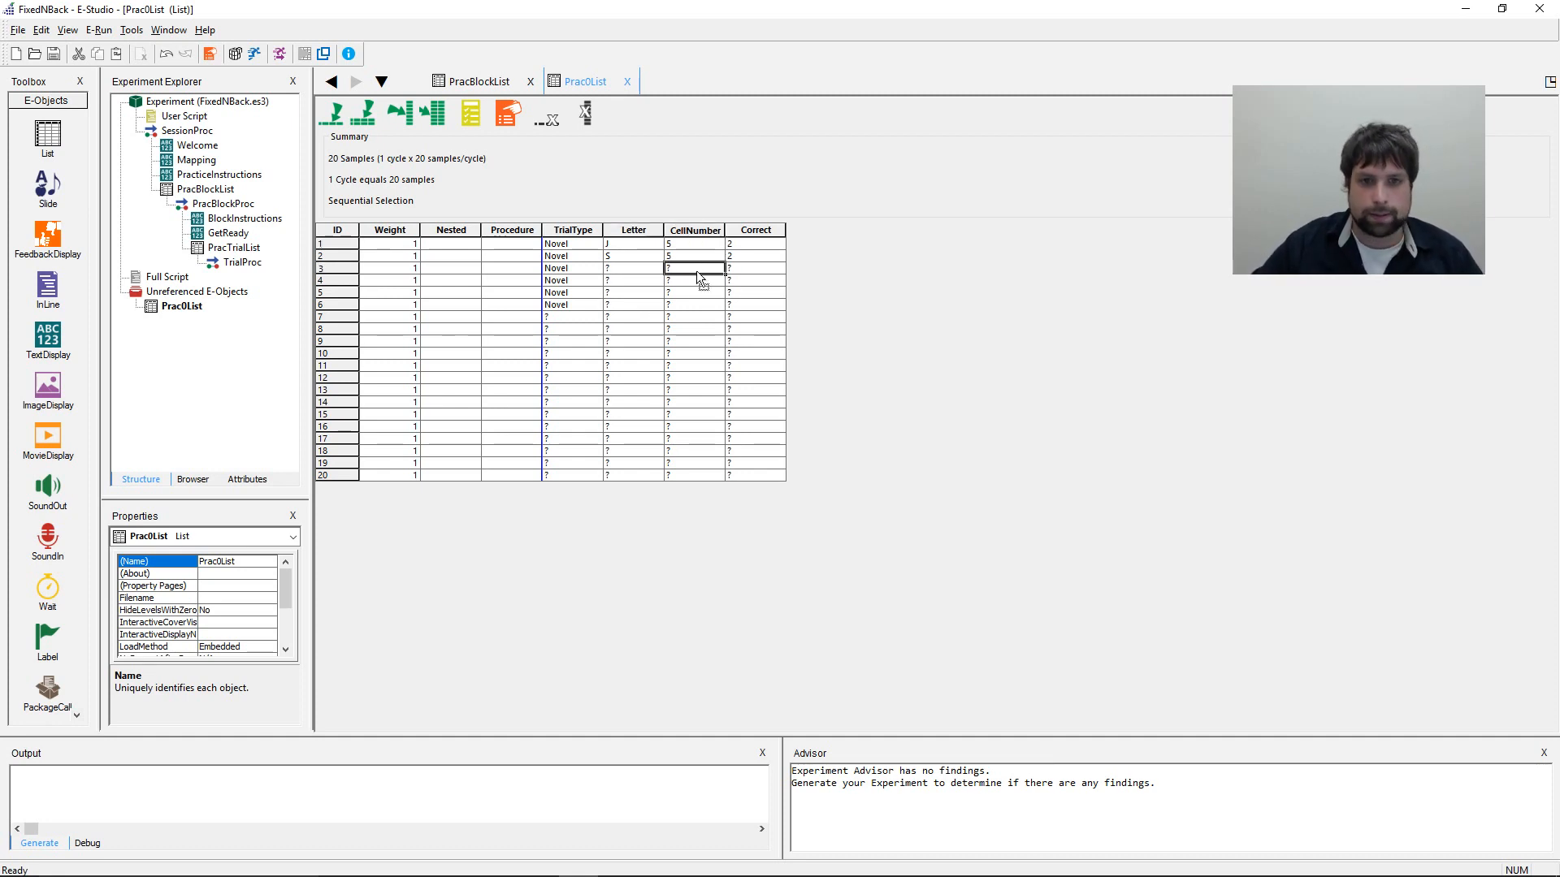
{"action": "type", "text": "5"}
{"action": "key", "text": "Down"}
{"action": "type", "text": "5"}
{"action": "key", "text": "Down"}
{"action": "type", "text": "5"}
{"action": "key", "text": "Down"}
{"action": "type", "text": "5"}
{"action": "key", "text": "Up"}
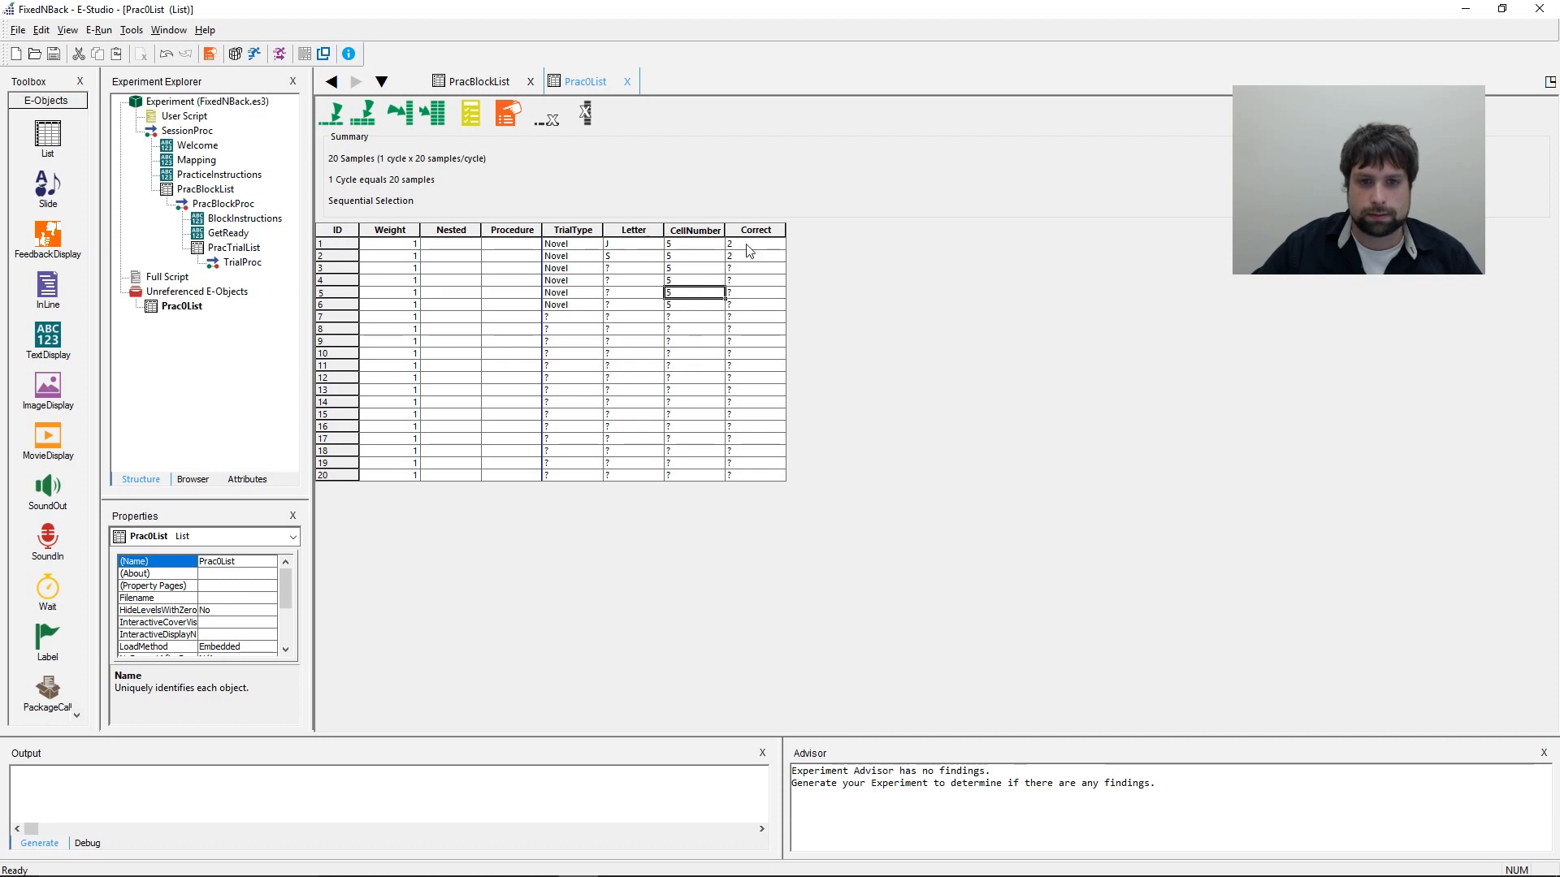
- Copy the Correct value 2 from levels 1 and 2 into levels 3 through 6
{"action": "left_click_drag", "start_coordinate": [746, 244], "coordinate": [746, 256]}
{"action": "key", "text": "ctrl+c"}
{"action": "left_click", "coordinate": [747, 269]}
{"action": "key", "text": "ctrl+v"}
{"action": "left_click", "coordinate": [749, 280]}
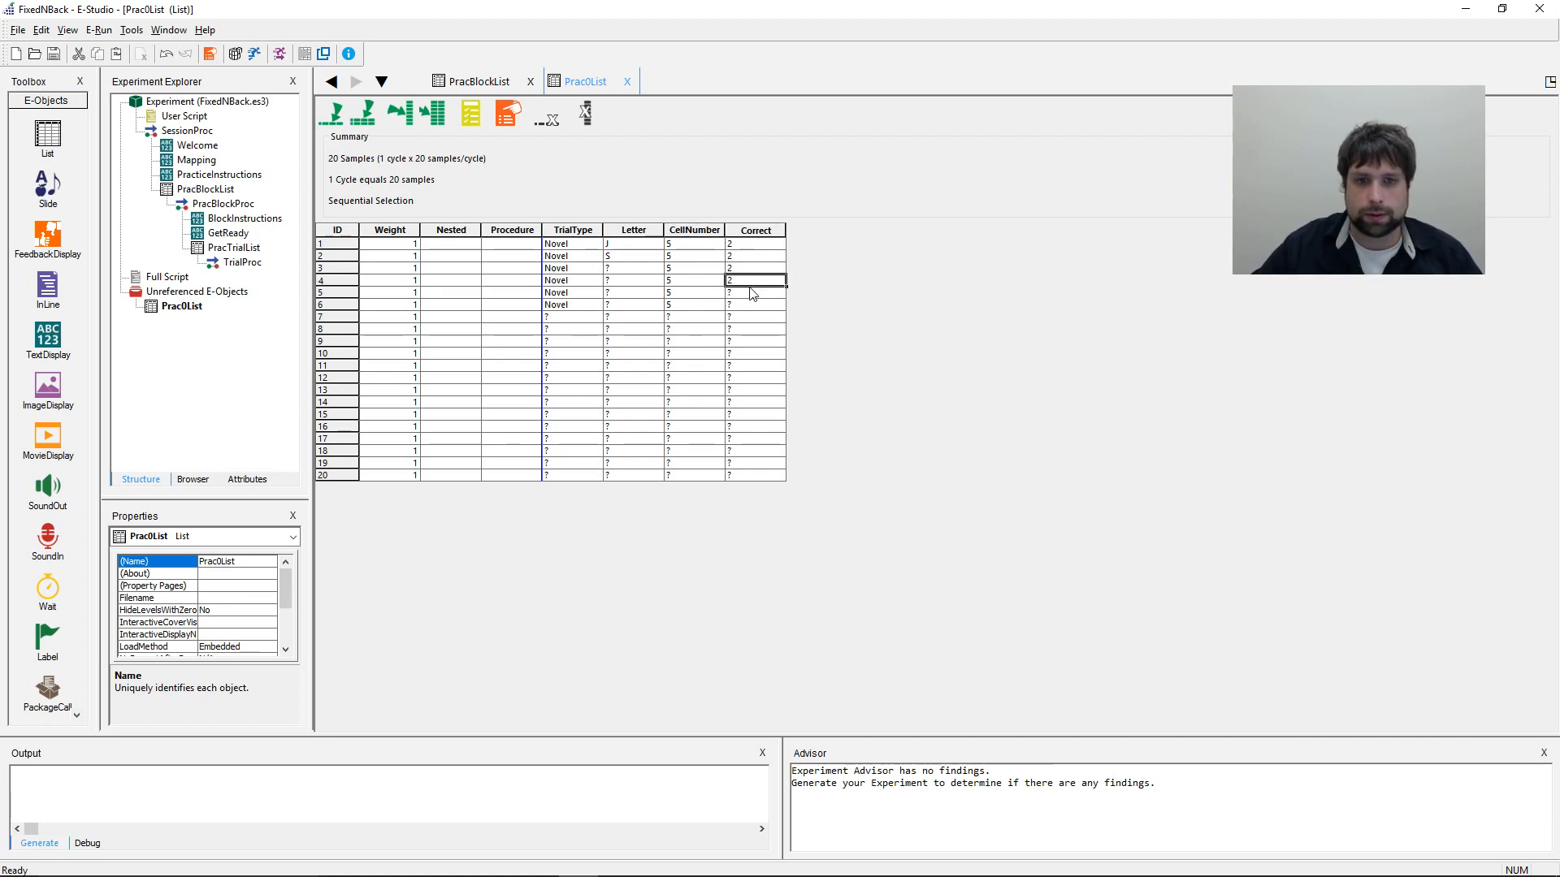
- Enter the letters B, Y, G and H in the Letter attribute for levels 3 through 6
{"action": "left_click", "coordinate": [637, 269]}
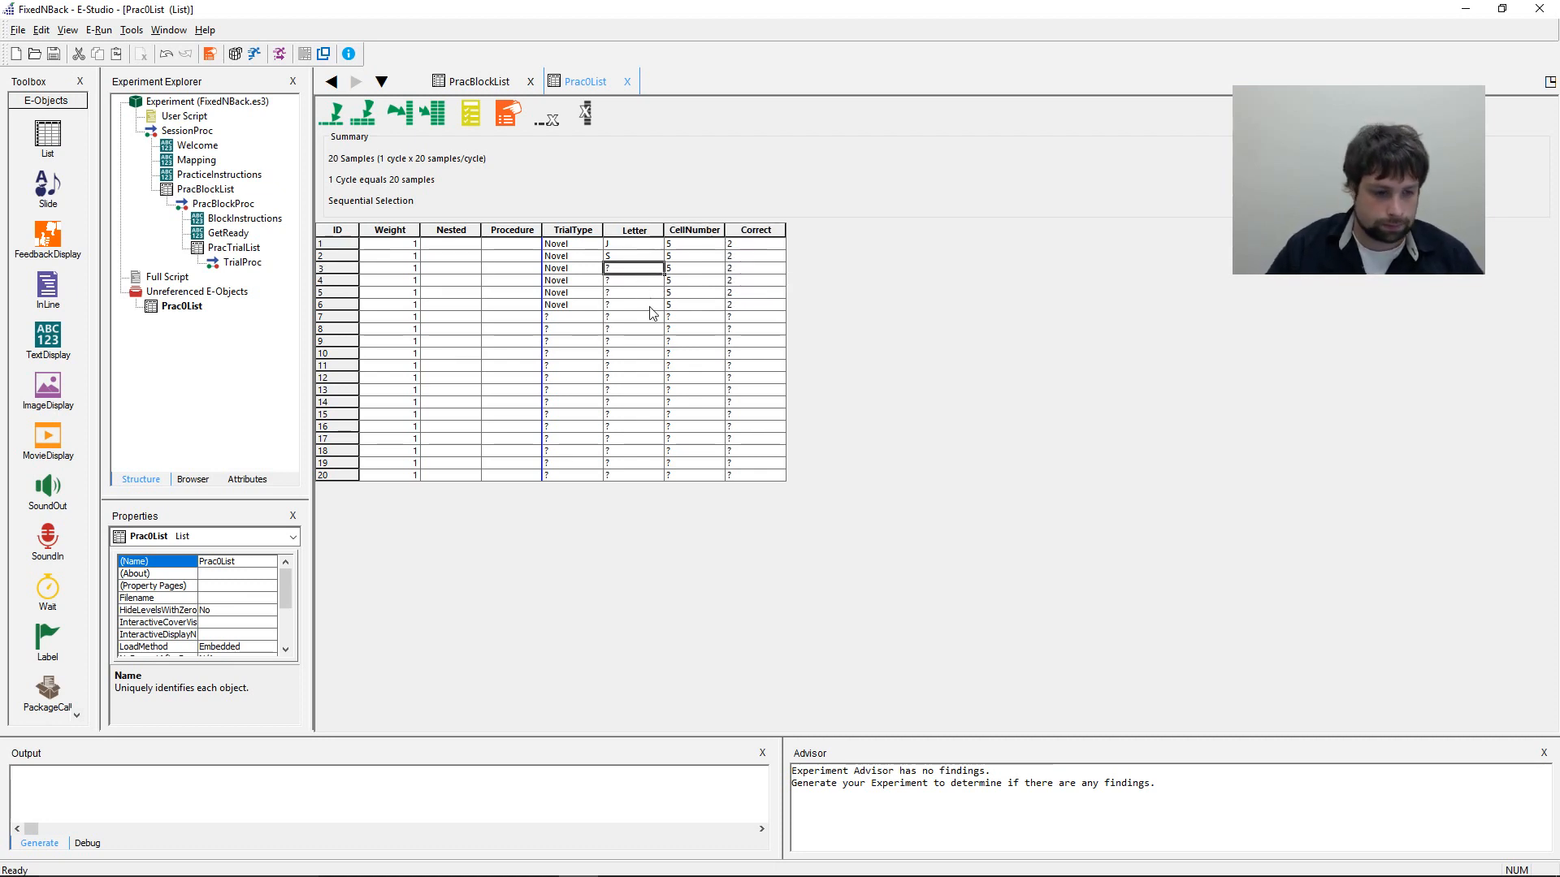
{"action": "type", "text": "B"}
{"action": "key", "text": "Down"}
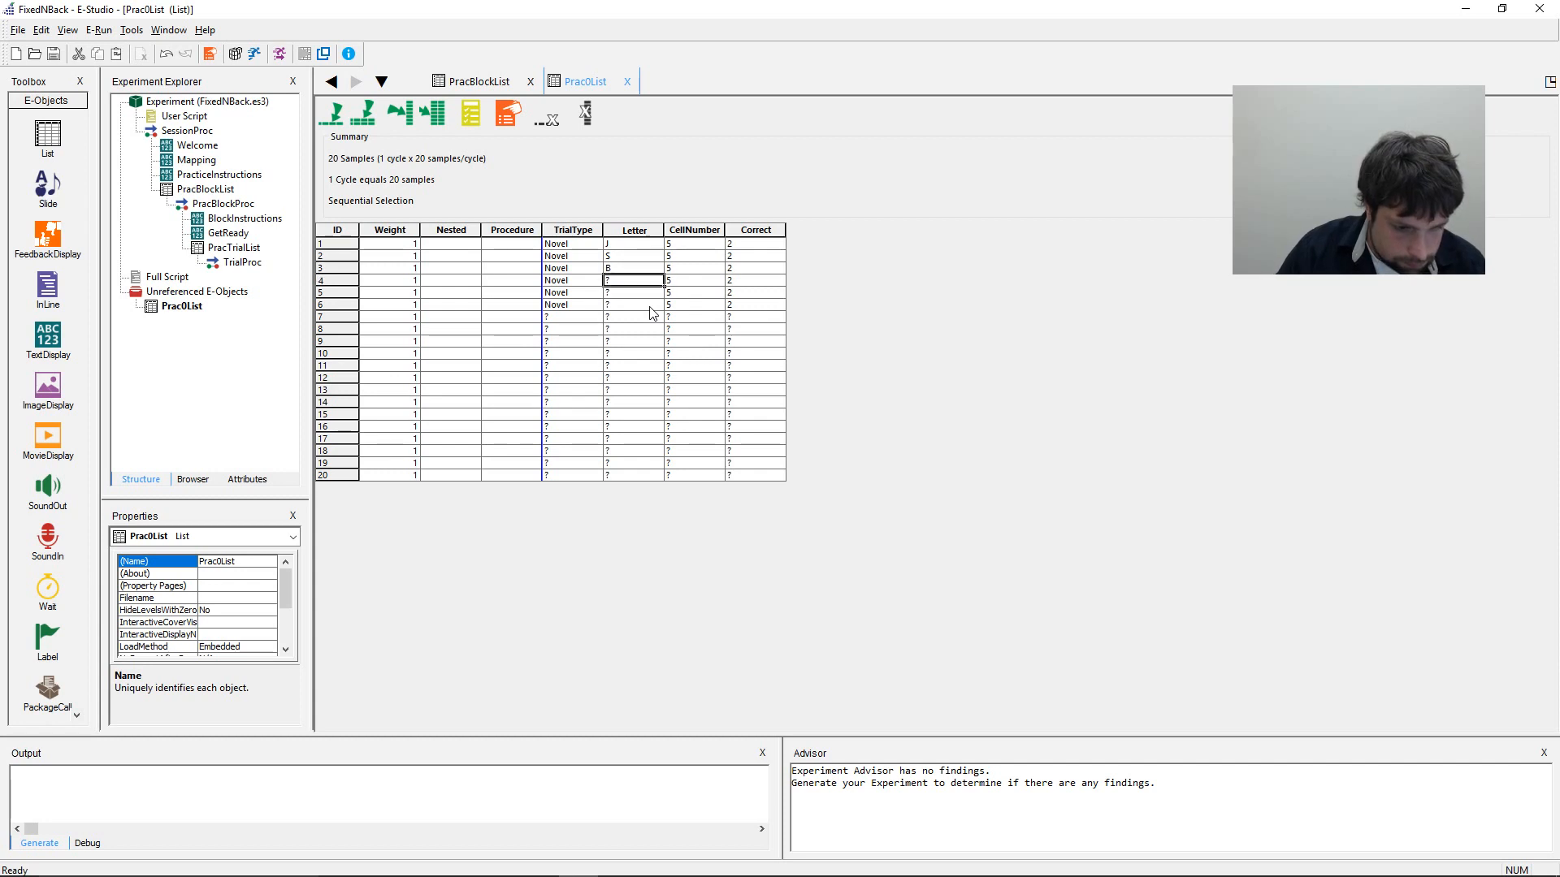
{"action": "type", "text": "Y"}
{"action": "key", "text": "Down"}
{"action": "type", "text": "G"}
{"action": "key", "text": "Down"}
{"action": "type", "text": "H"}
- Fill in level 7 with TrialType Distractor, Letter G, CellNumber 5 and Correct 2
{"action": "key", "text": "Down"}
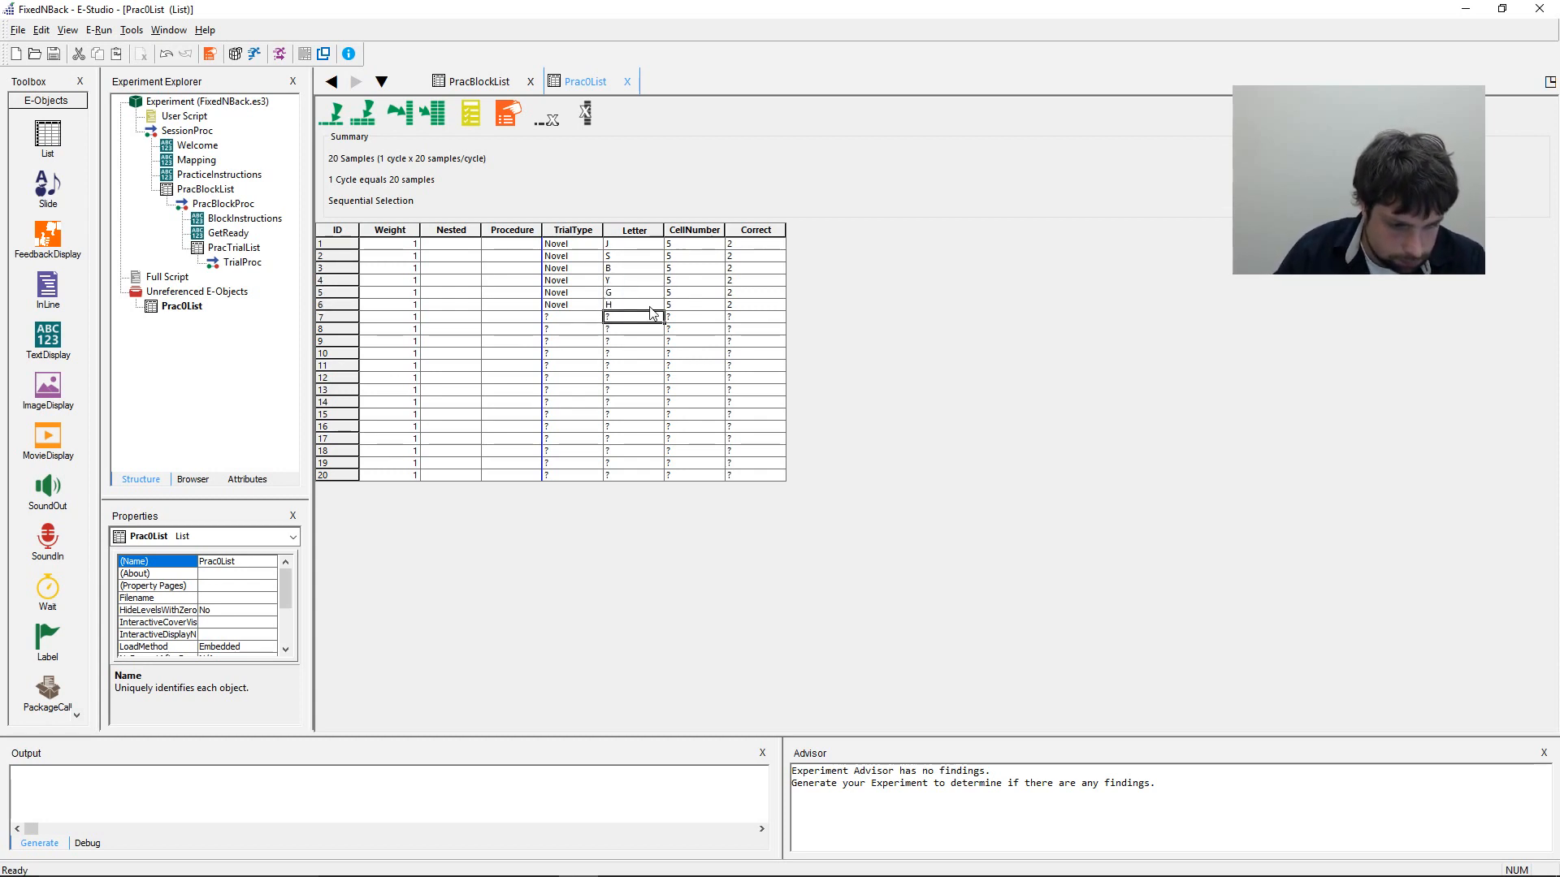
{"action": "type", "text": "G"}
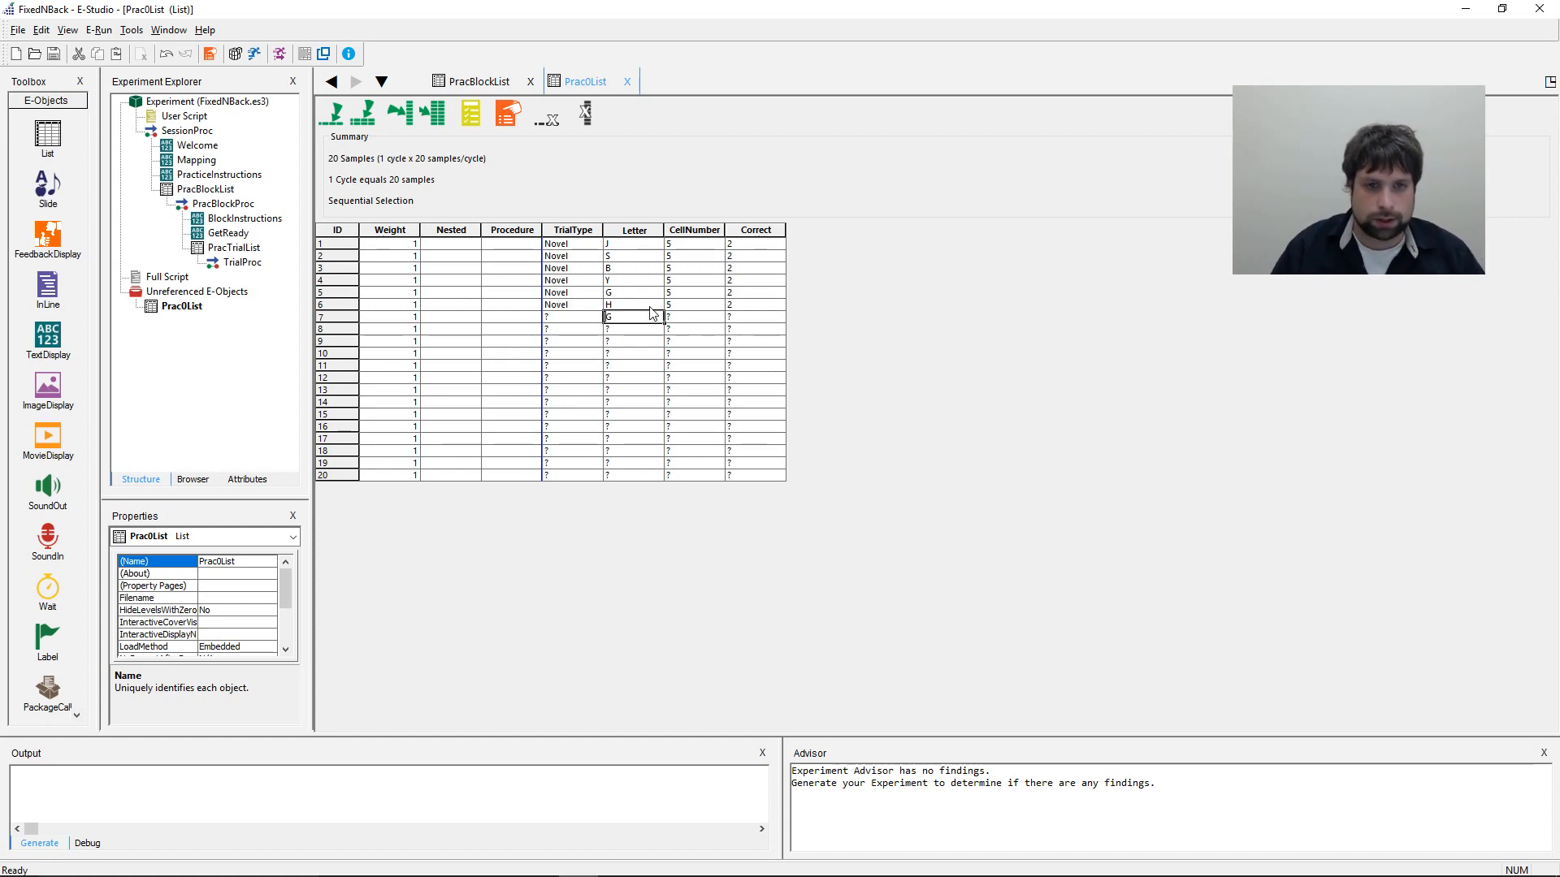
{"action": "key", "text": "Left"}
{"action": "type", "text": "Distrac"}
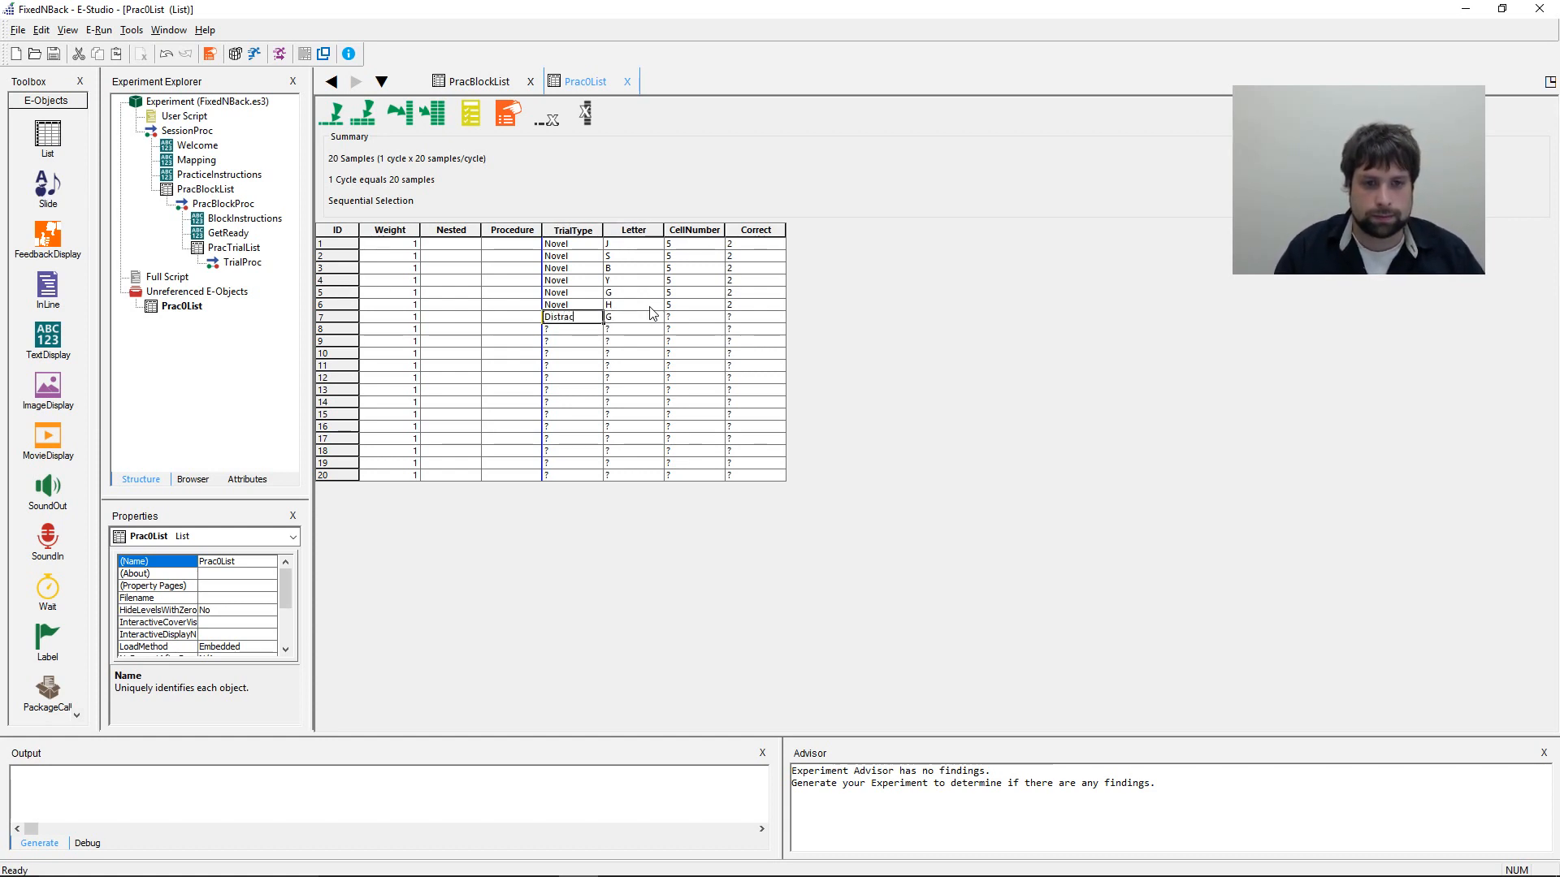
{"action": "type", "text": "tor"}
{"action": "key", "text": "Right"}
{"action": "key", "text": "Right"}
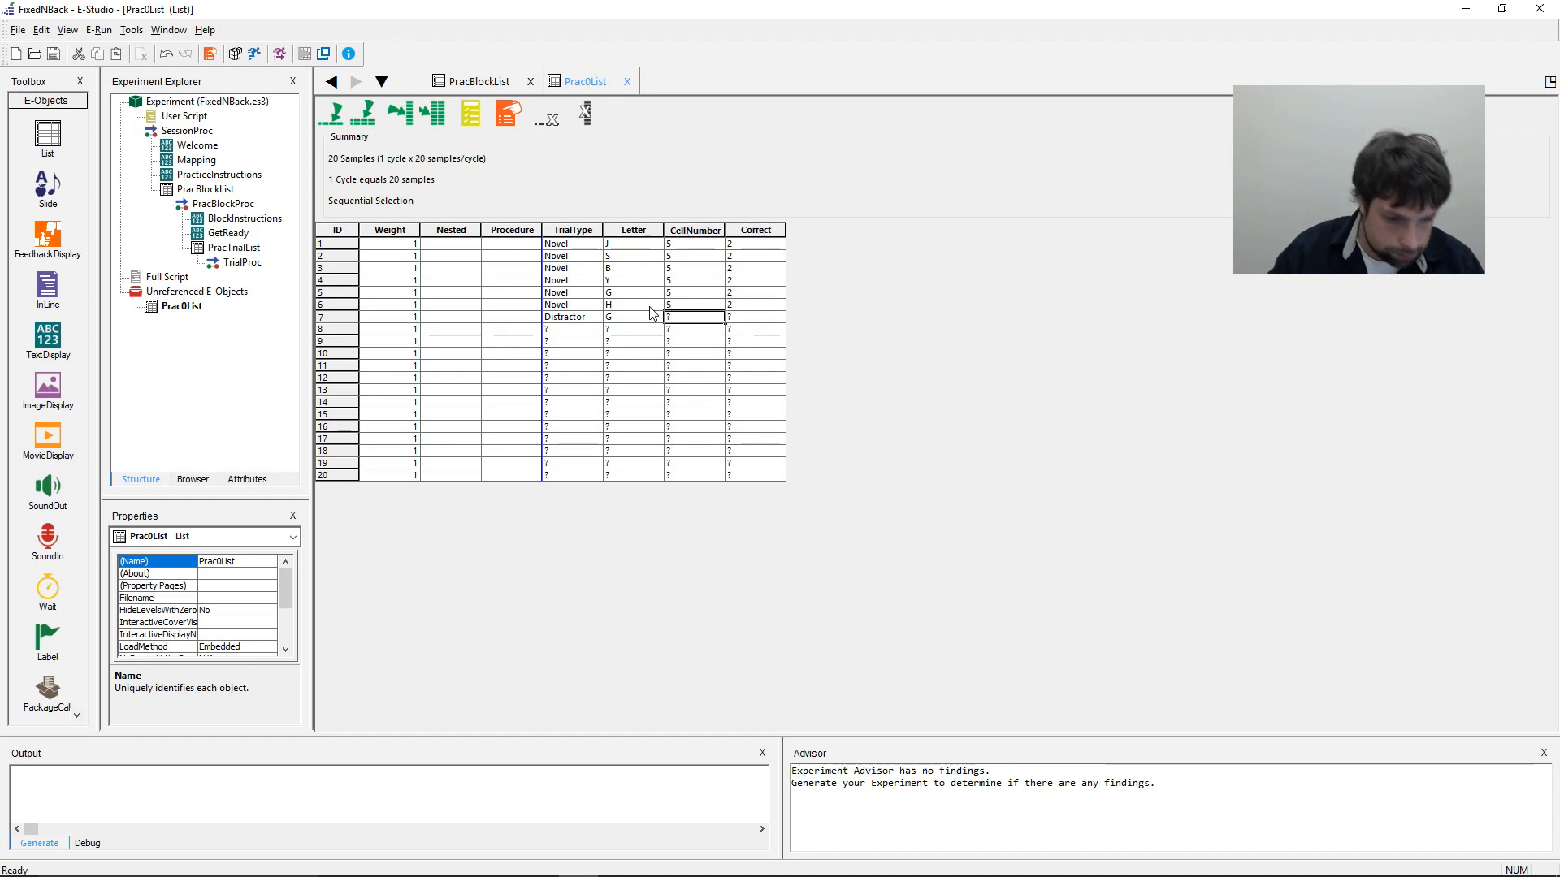
{"action": "type", "text": "5"}
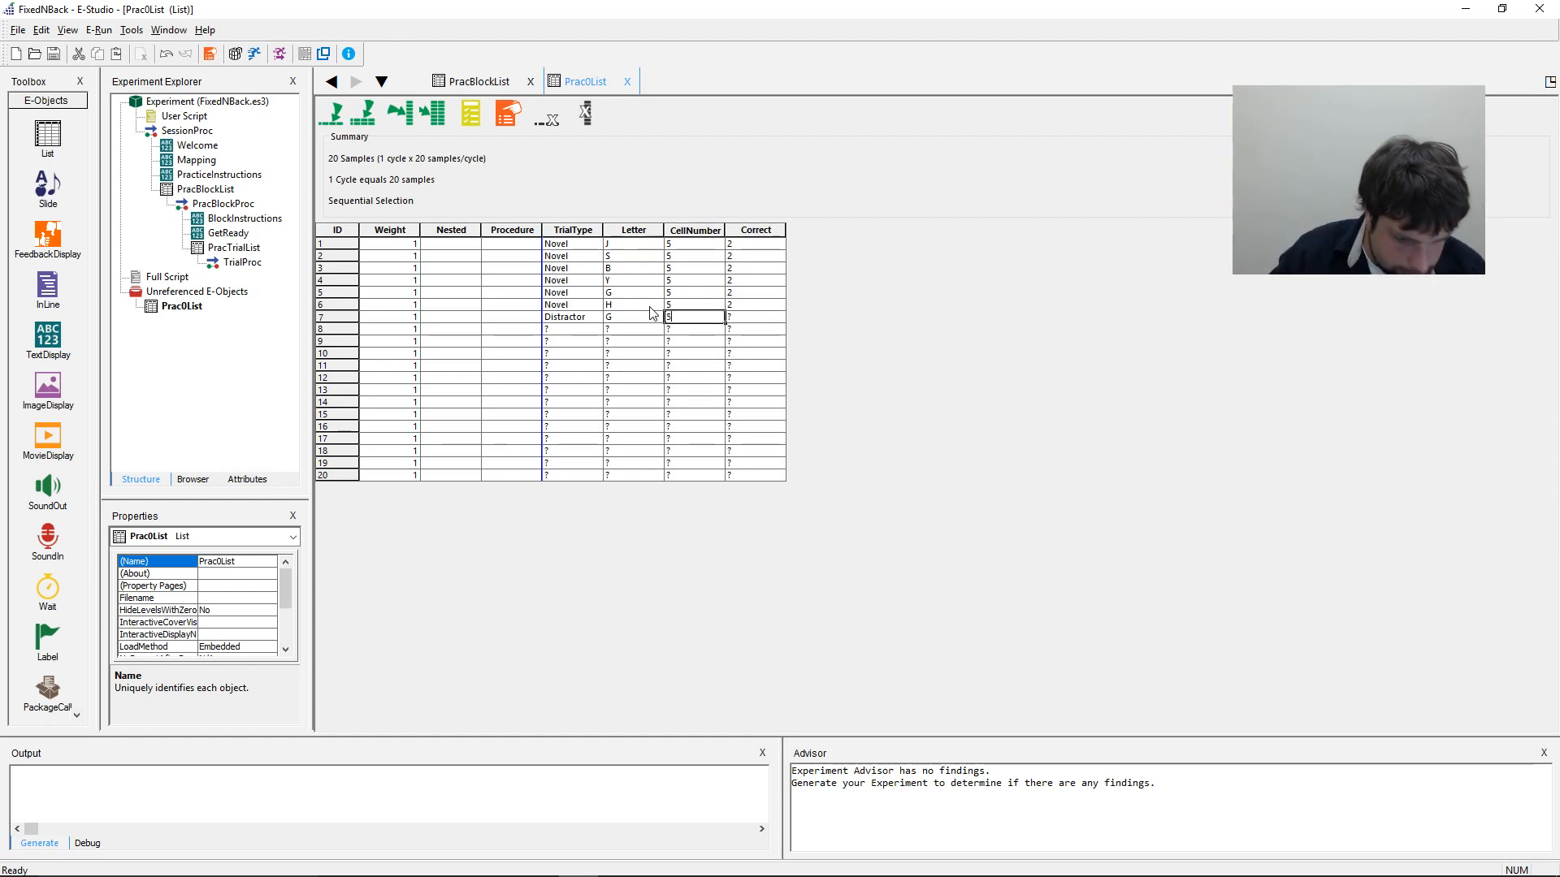
{"action": "key", "text": "Right"}
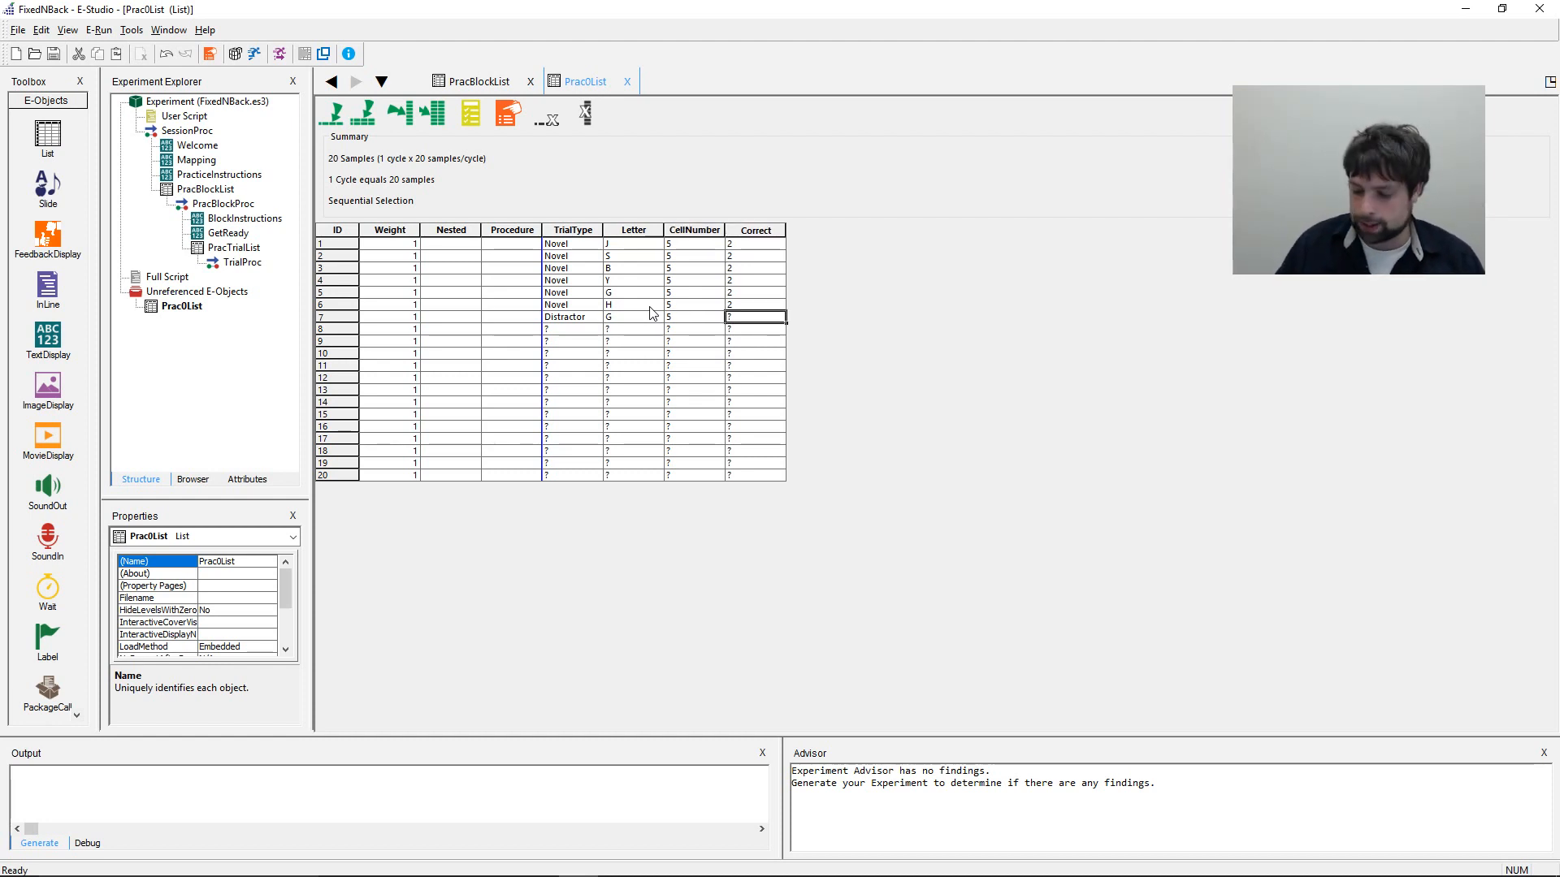
{"action": "type", "text": "2"}
- Fill in level 8 with TrialType Novel, Letter Q, CellNumber 5 and Correct 2
{"action": "key", "text": "Down"}
{"action": "key", "text": "Left"}
{"action": "key", "text": "Left"}
{"action": "key", "text": "Left"}
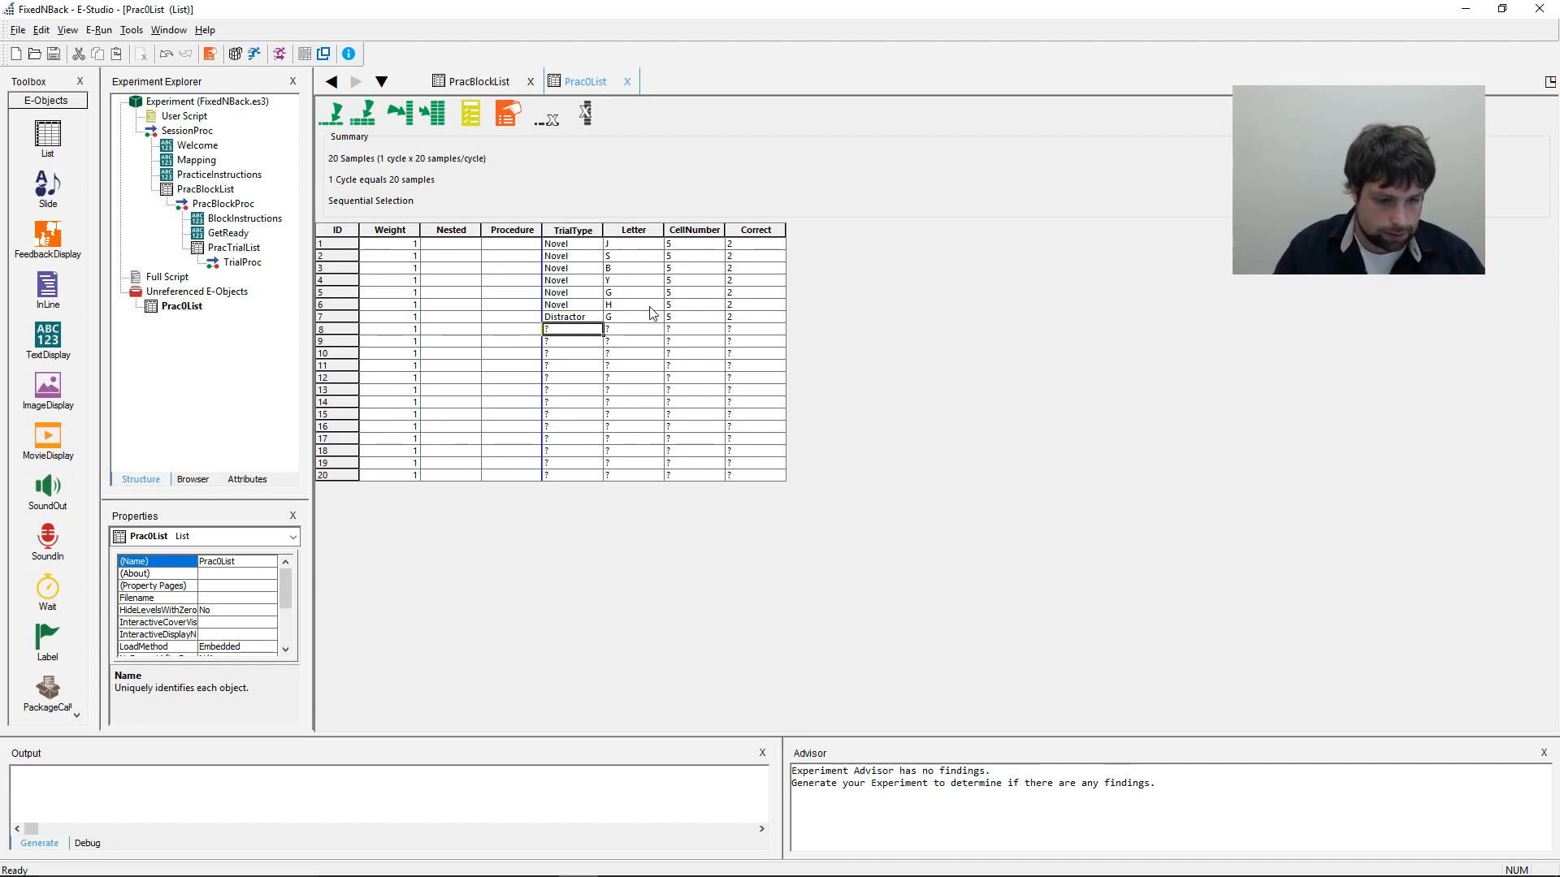
{"action": "type", "text": "Novel"}
{"action": "key", "text": "Right"}
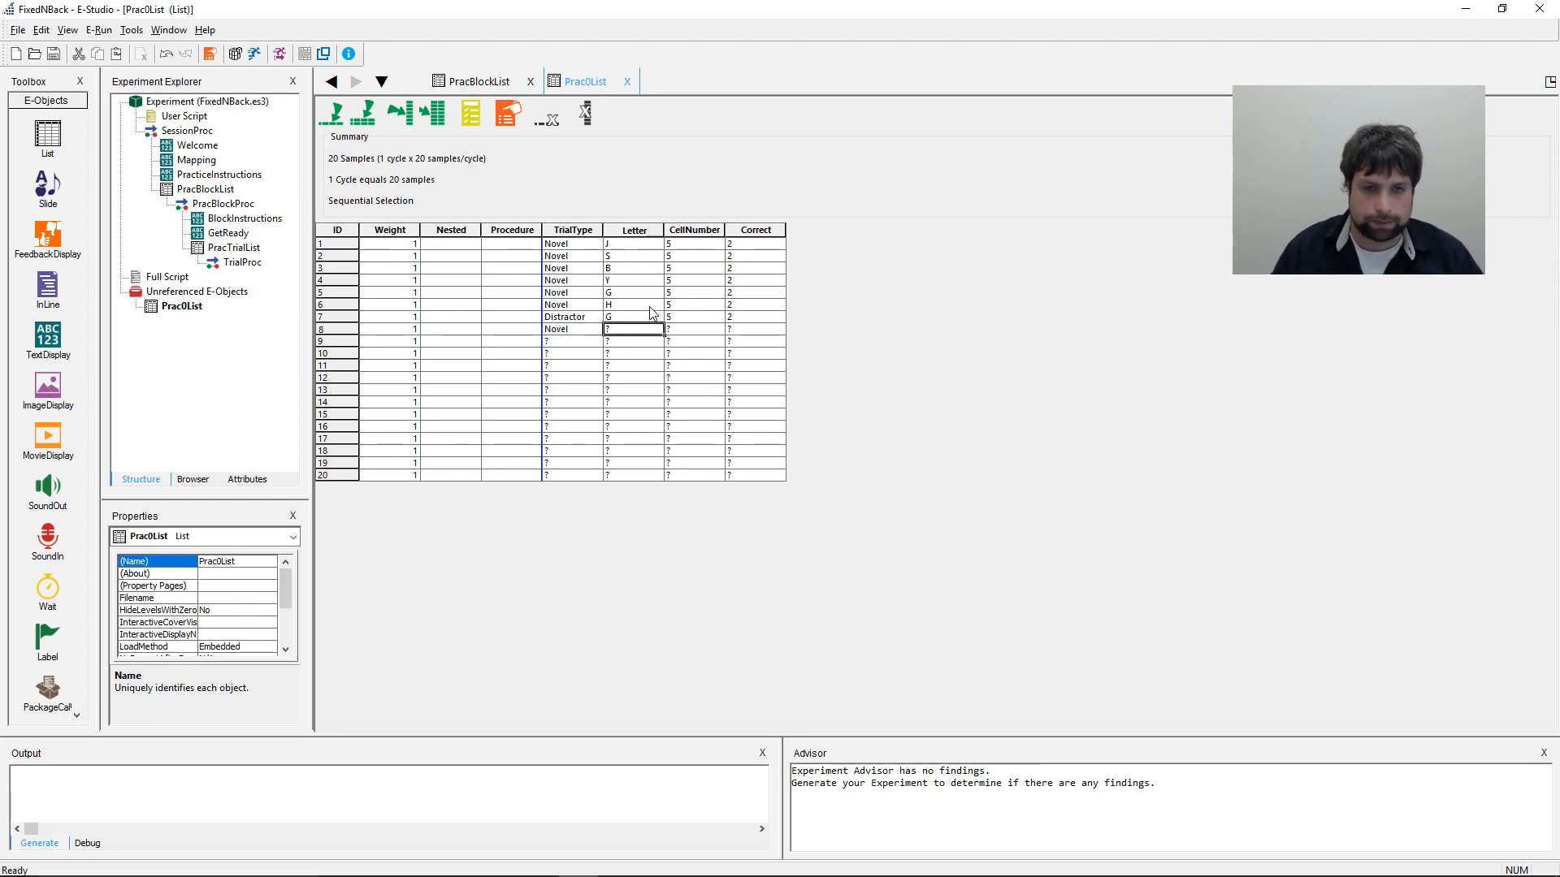
{"action": "type", "text": "Q"}
{"action": "key", "text": "Right"}
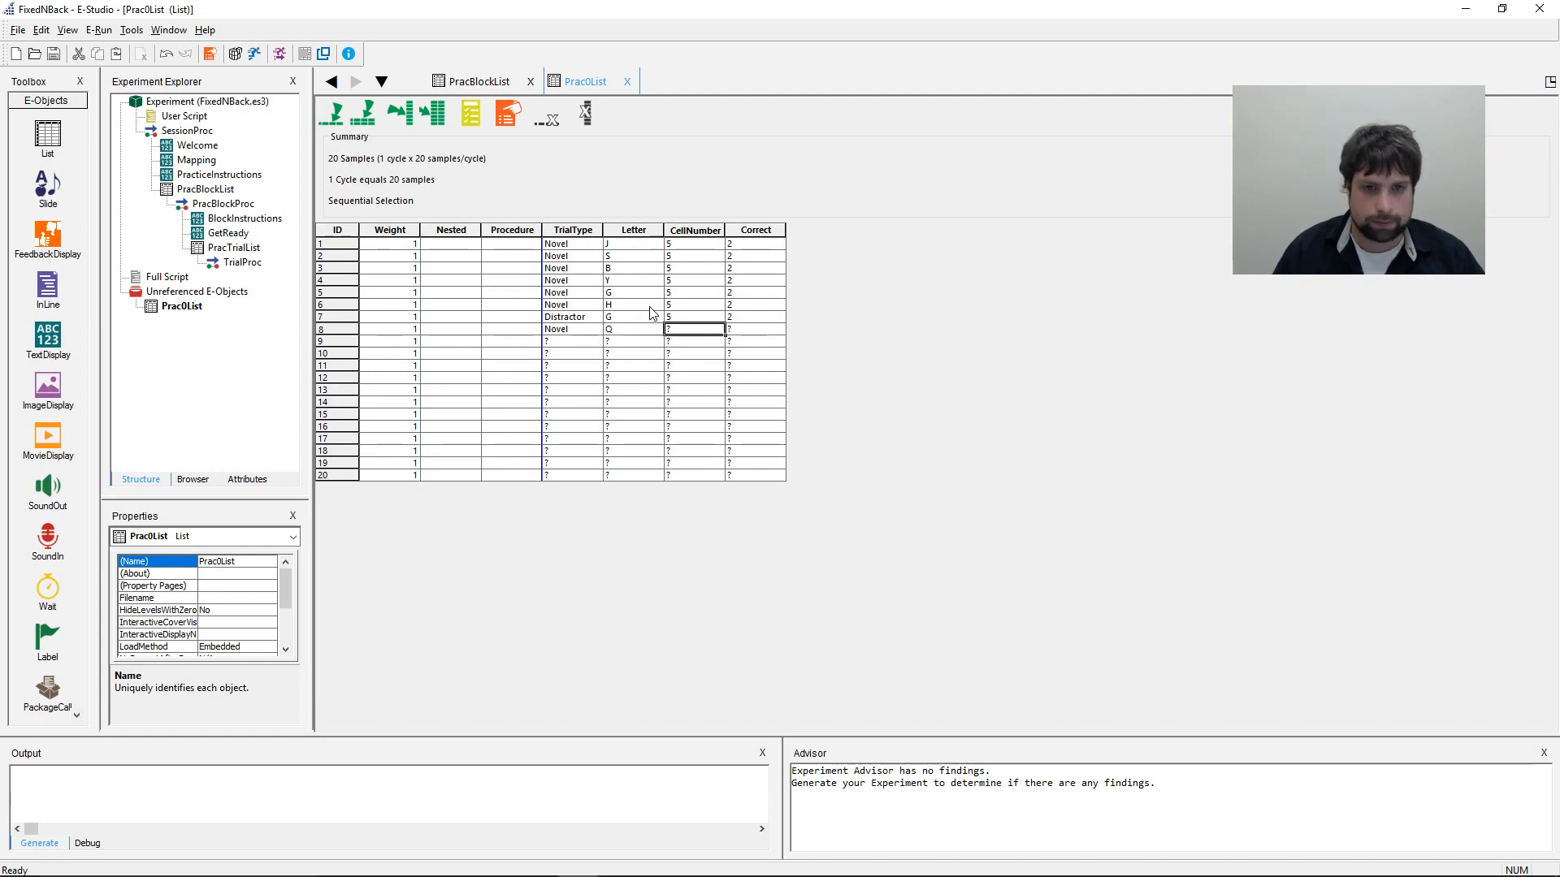
{"action": "type", "text": "52"}
{"action": "key", "text": "Right"}
{"action": "type", "text": "2"}
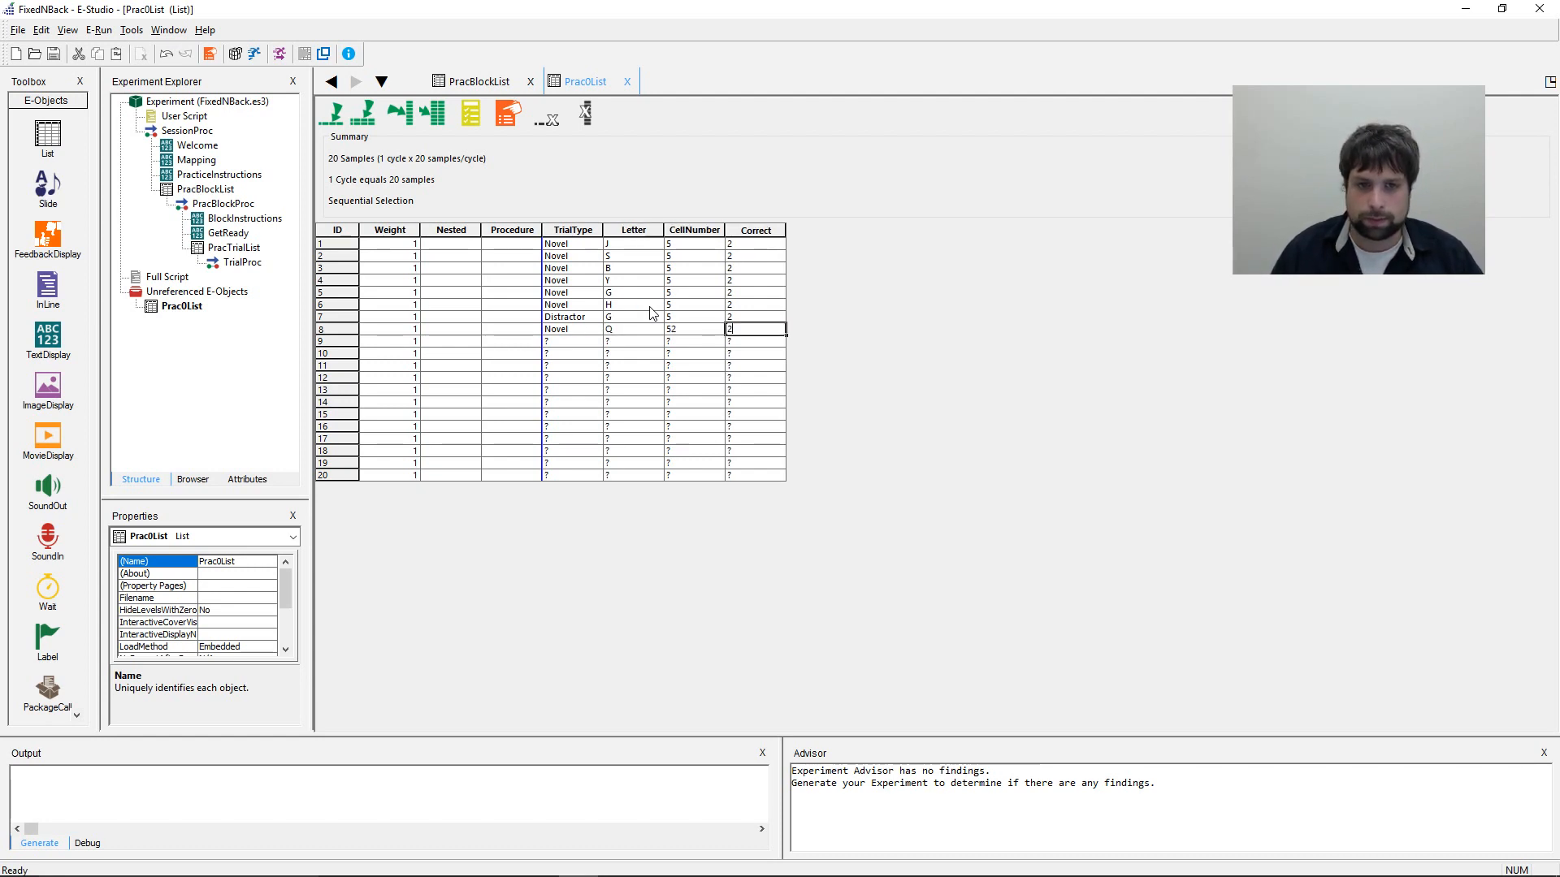
{"action": "key", "text": "Left"}
{"action": "type", "text": "5"}
- Fill in level 9 with TrialType Target, Letter Z, CellNumber 2 and Correct 1
{"action": "key", "text": "Down"}
{"action": "key", "text": "Left"}
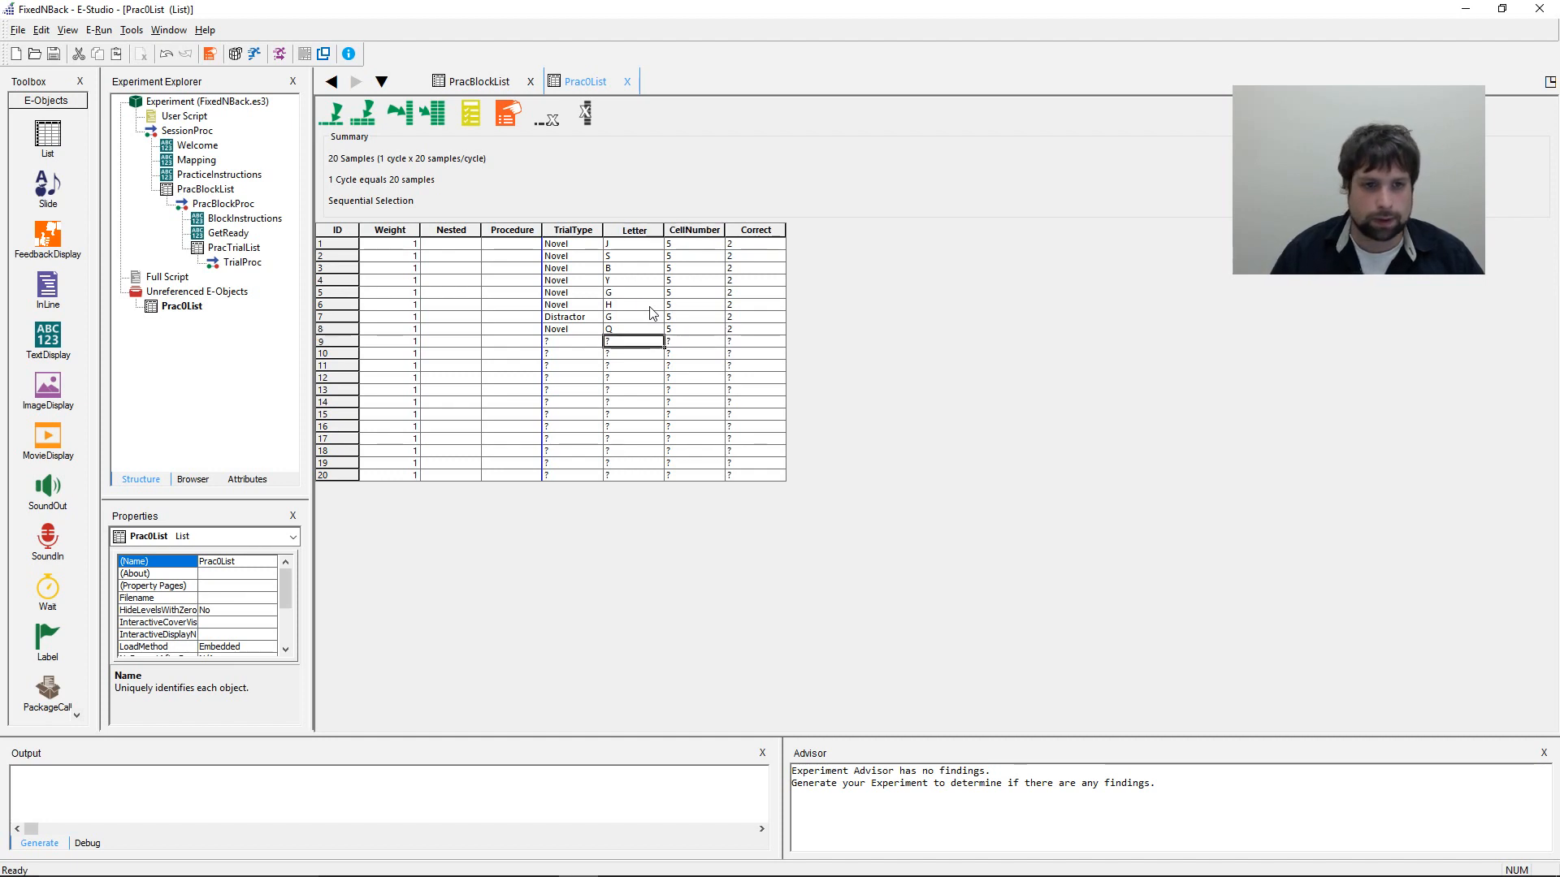
{"action": "key", "text": "Left"}
{"action": "type", "text": "Target"}
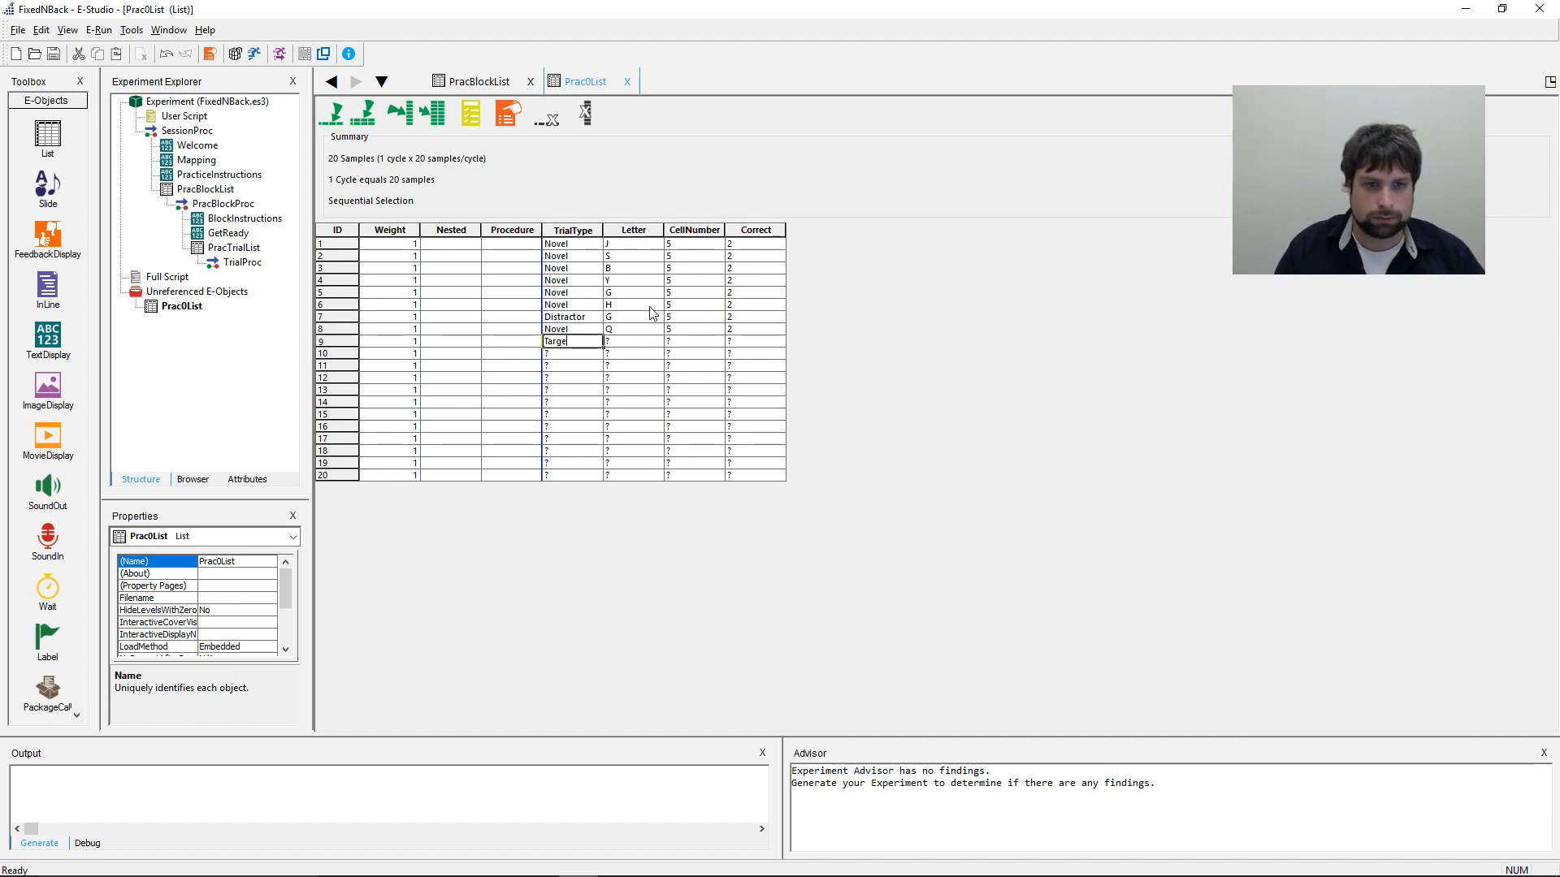
{"action": "key", "text": "Right"}
{"action": "type", "text": "Z"}
{"action": "key", "text": "Right"}
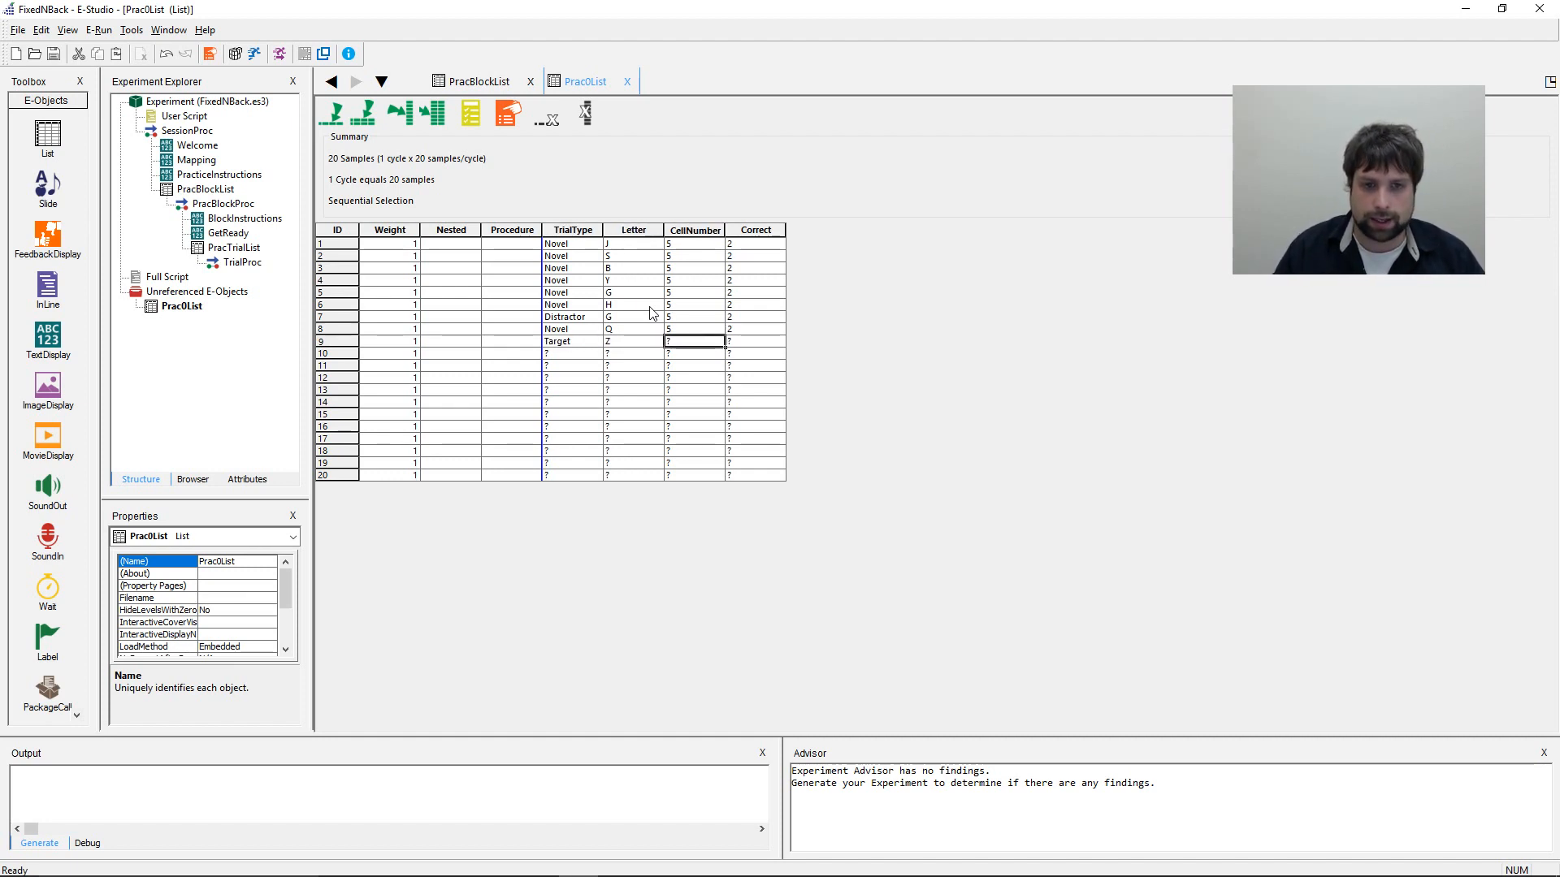
{"action": "type", "text": "2"}
{"action": "key", "text": "Right"}
{"action": "type", "text": "1"}
- Set TrialType to Novel for levels 10 and 11 and to Target for level 12
{"action": "key", "text": "Down"}
{"action": "key", "text": "Left"}
{"action": "key", "text": "Left"}
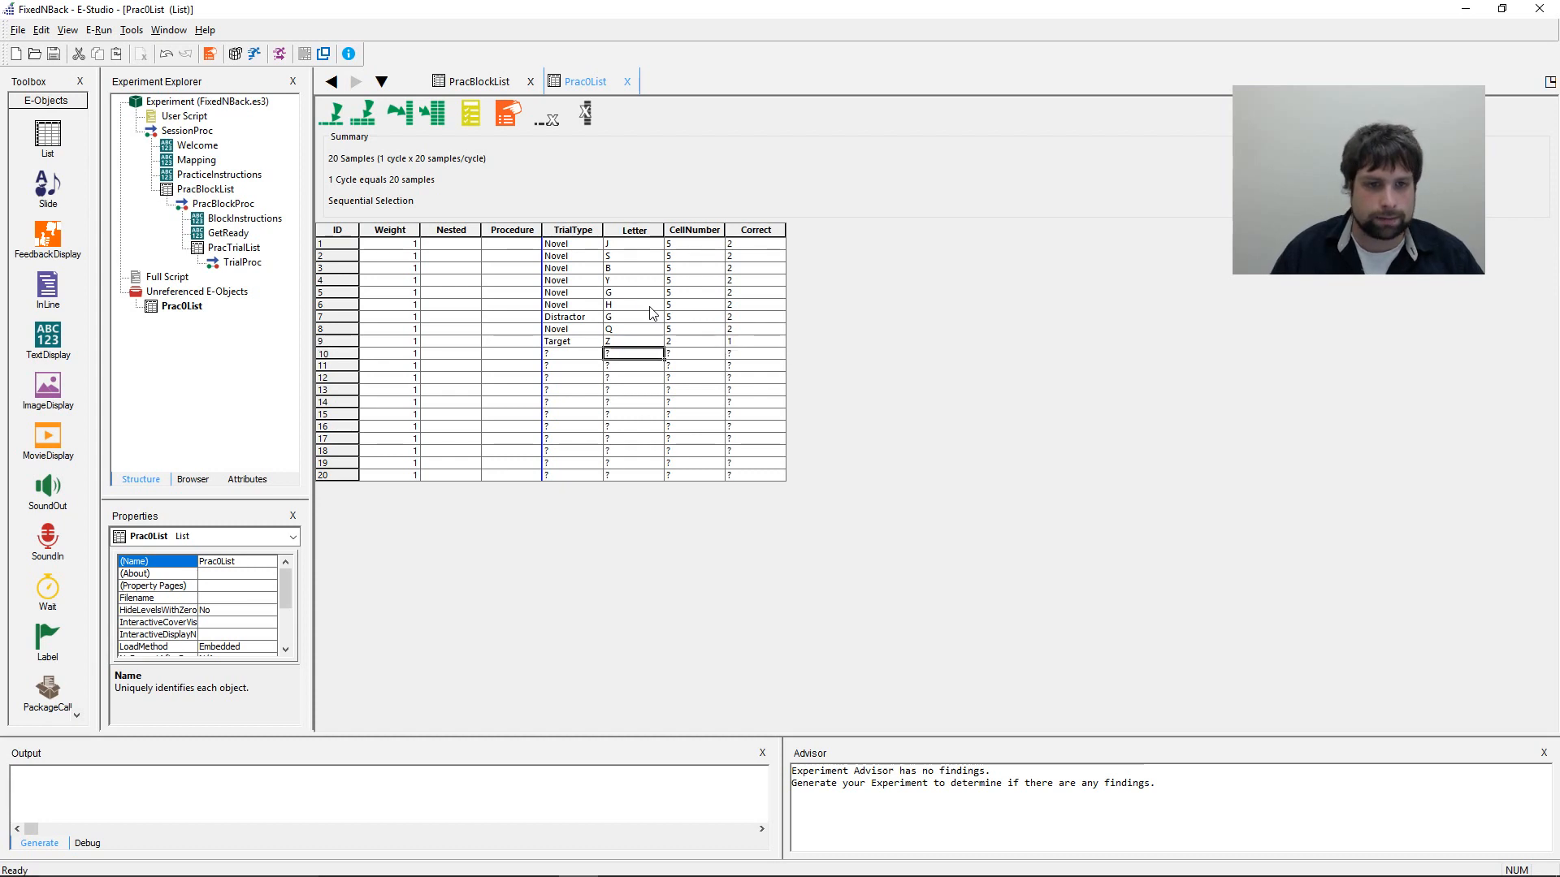
{"action": "key", "text": "Left"}
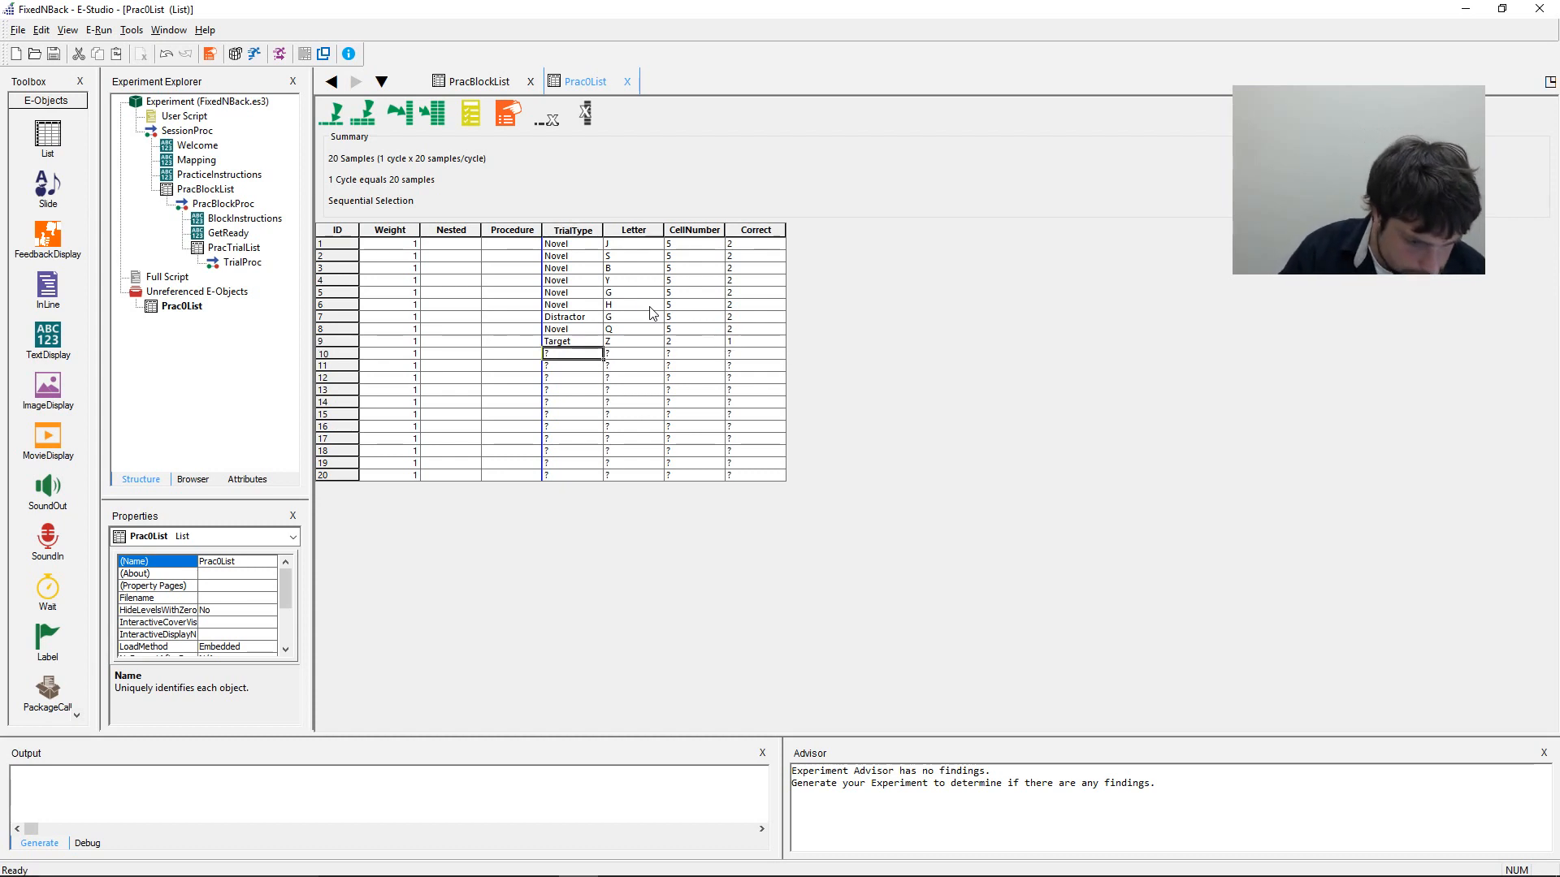
{"action": "type", "text": "Novel"}
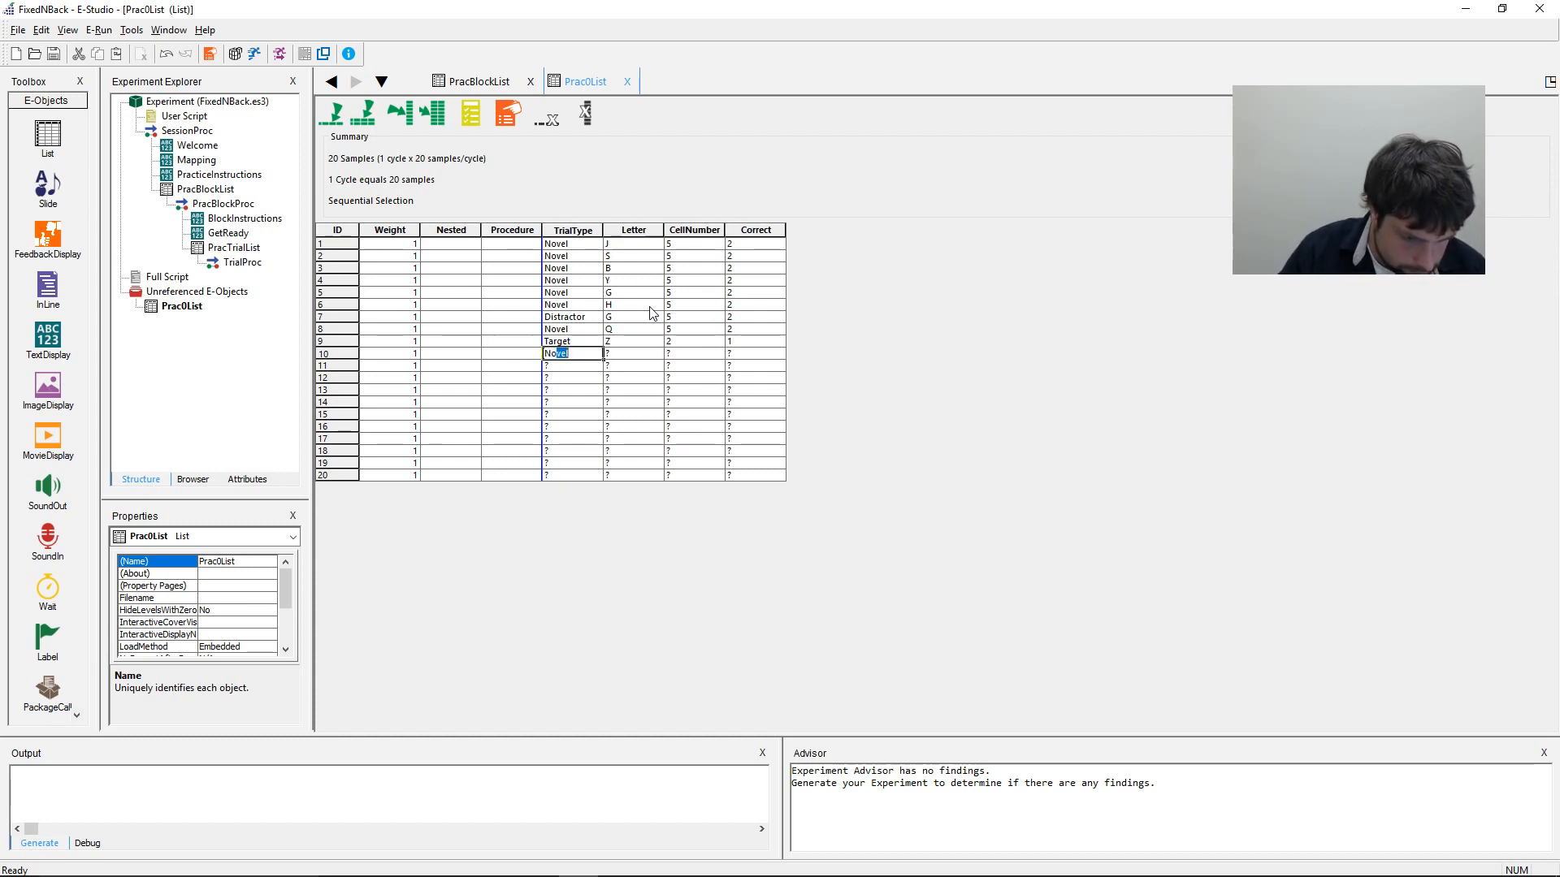
{"action": "key", "text": "Down"}
{"action": "type", "text": "Novel"}
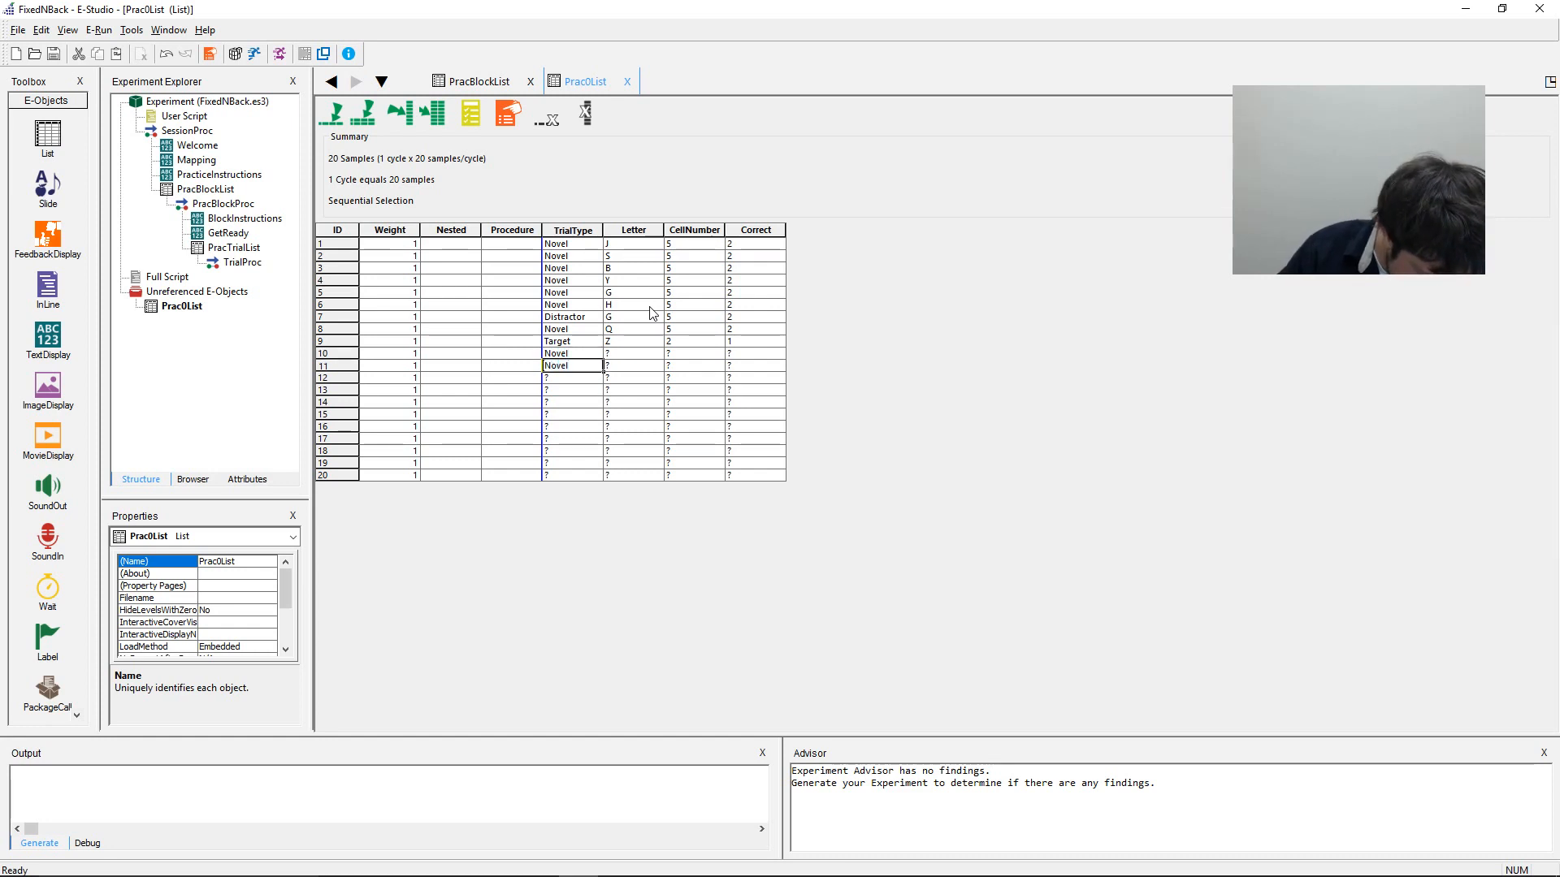
{"action": "key", "text": "Down"}
{"action": "type", "text": "Target"}
{"action": "key", "text": "Down"}
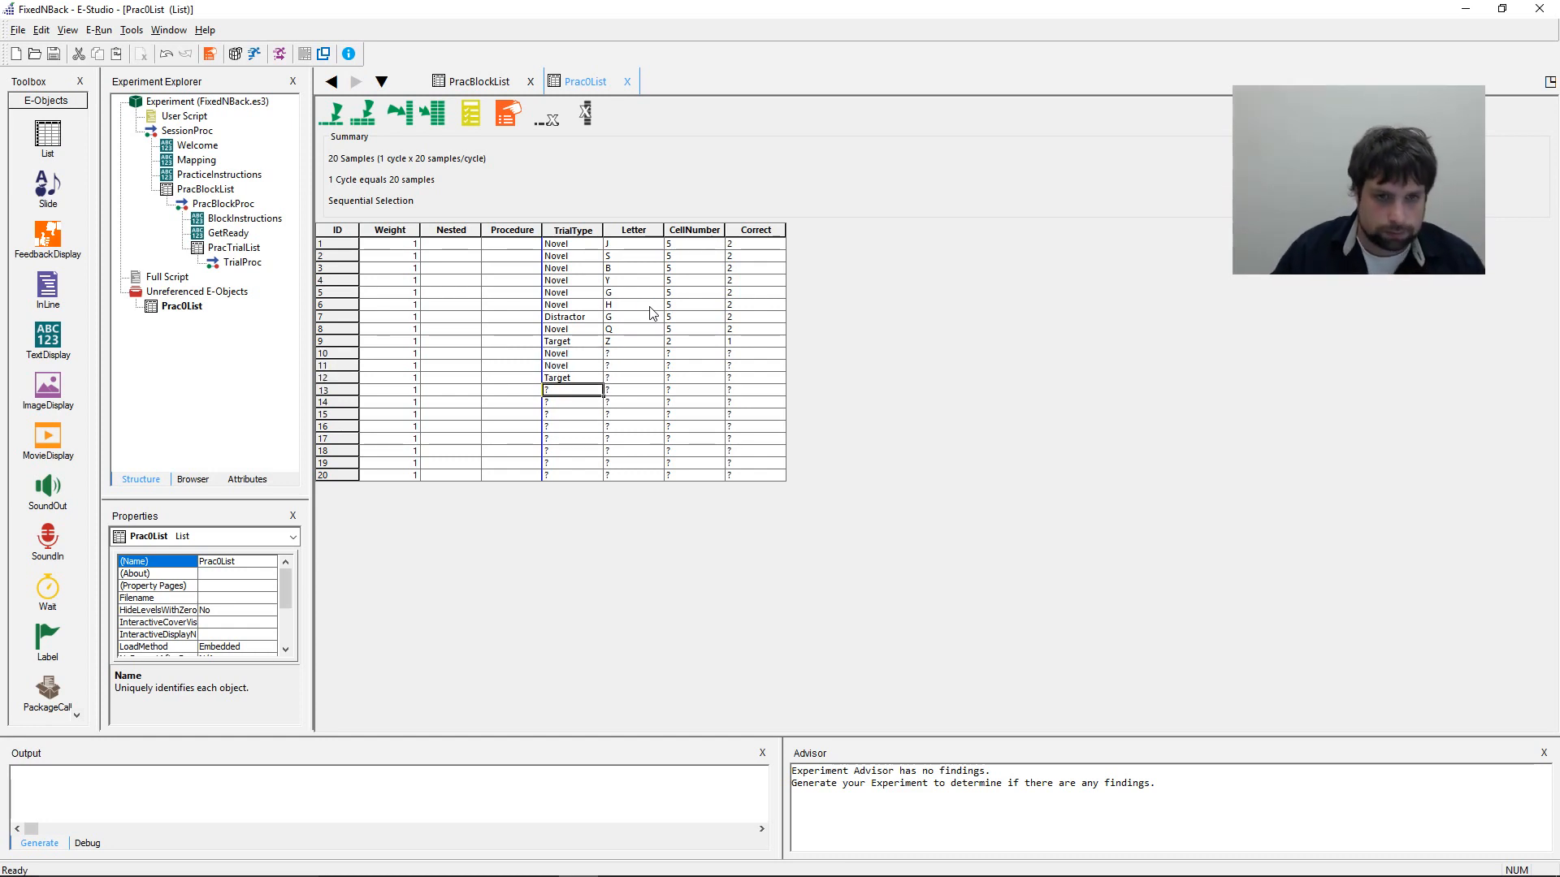
- Set CellNumber to 5 for levels 10 and 11 and to 2 for level 12
{"action": "key", "text": "Up"}
{"action": "key", "text": "Up"}
{"action": "key", "text": "Right"}
{"action": "key", "text": "Right"}
{"action": "key", "text": "Up"}
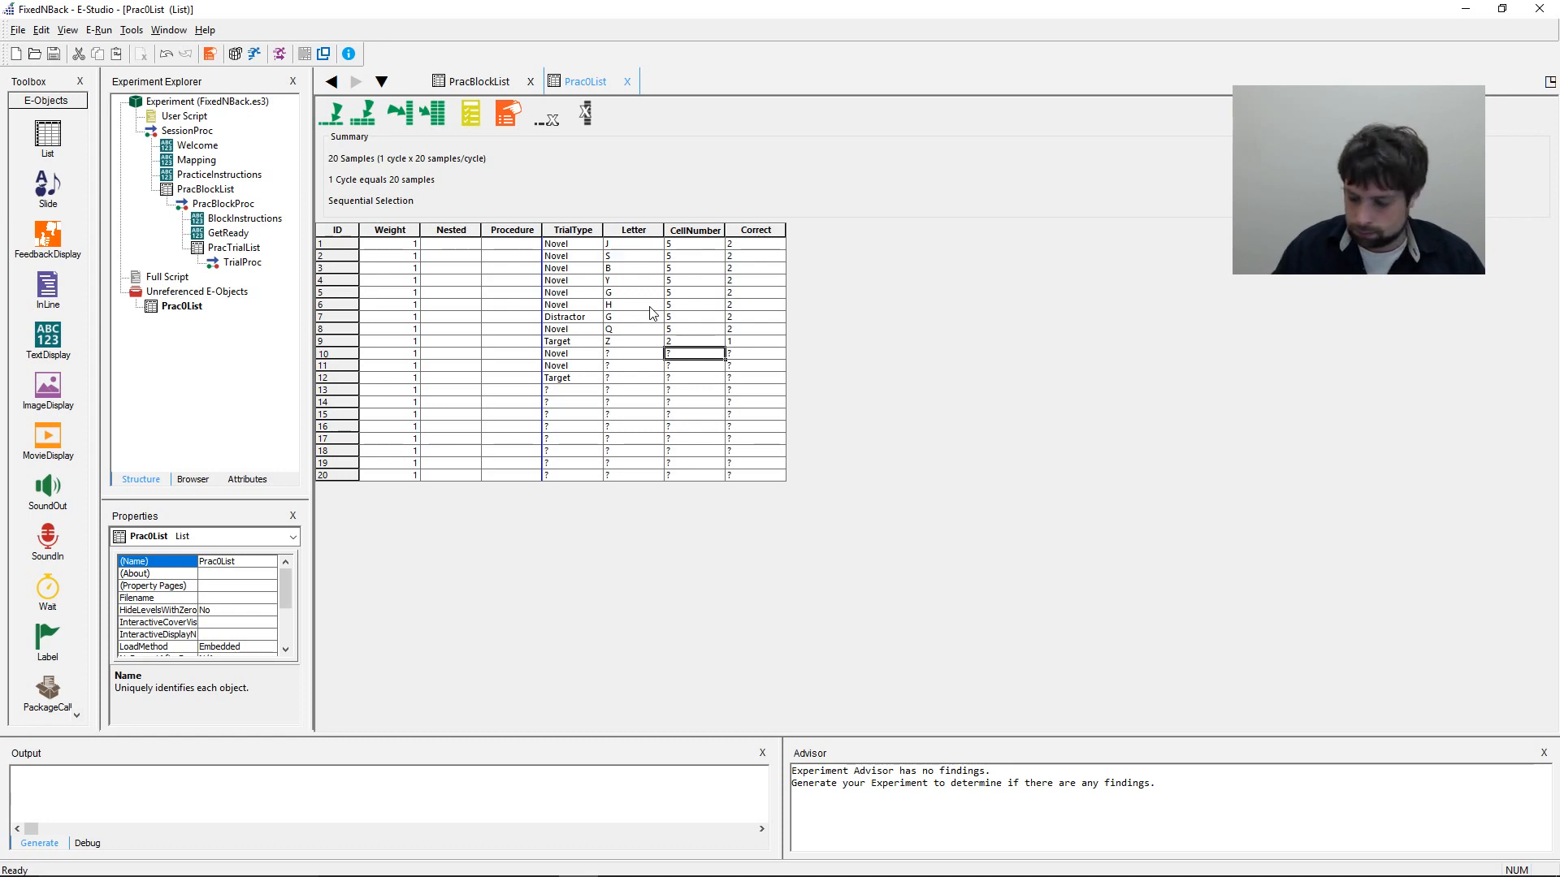
{"action": "key", "text": "Down"}
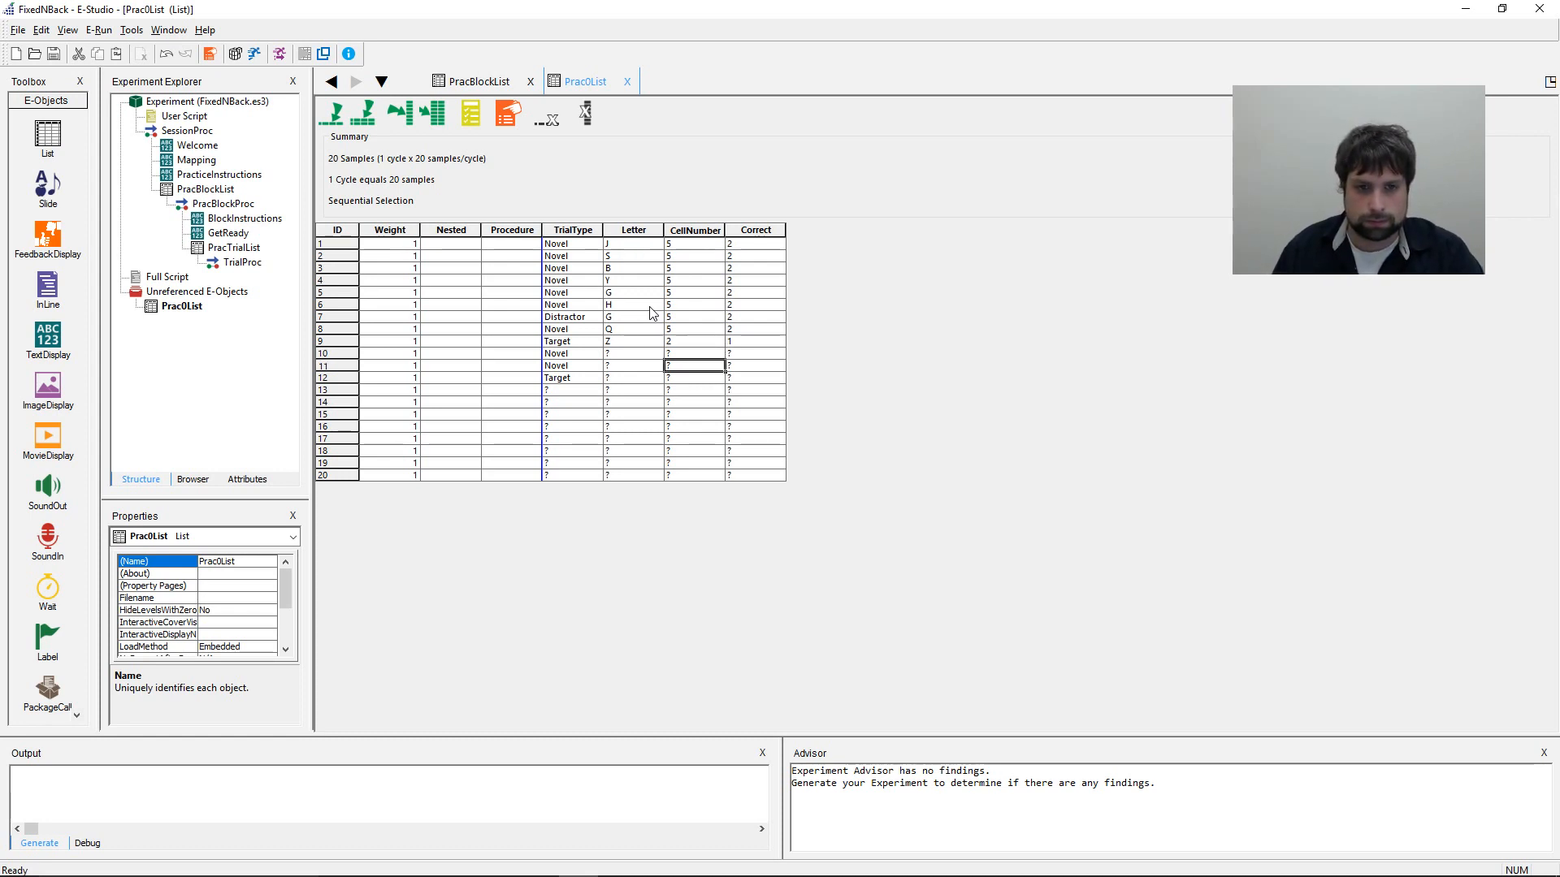
{"action": "type", "text": "2"}
{"action": "key", "text": "Down"}
{"action": "key", "text": "Up"}
{"action": "key", "text": "Up"}
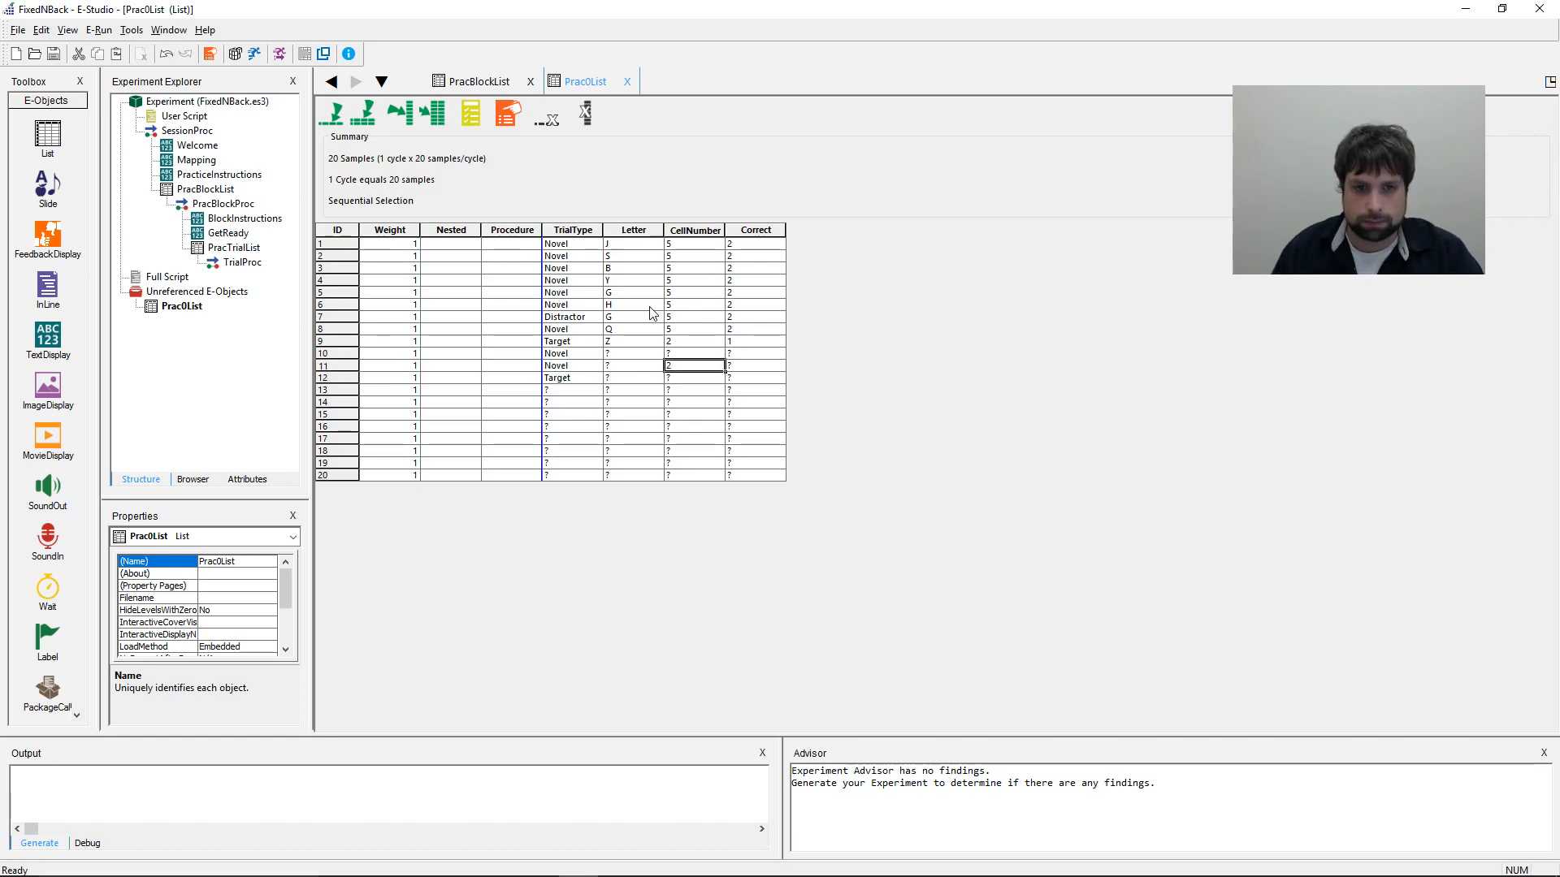
{"action": "type", "text": "5"}
{"action": "key", "text": "Down"}
{"action": "type", "text": "5"}
{"action": "key", "text": "Down"}
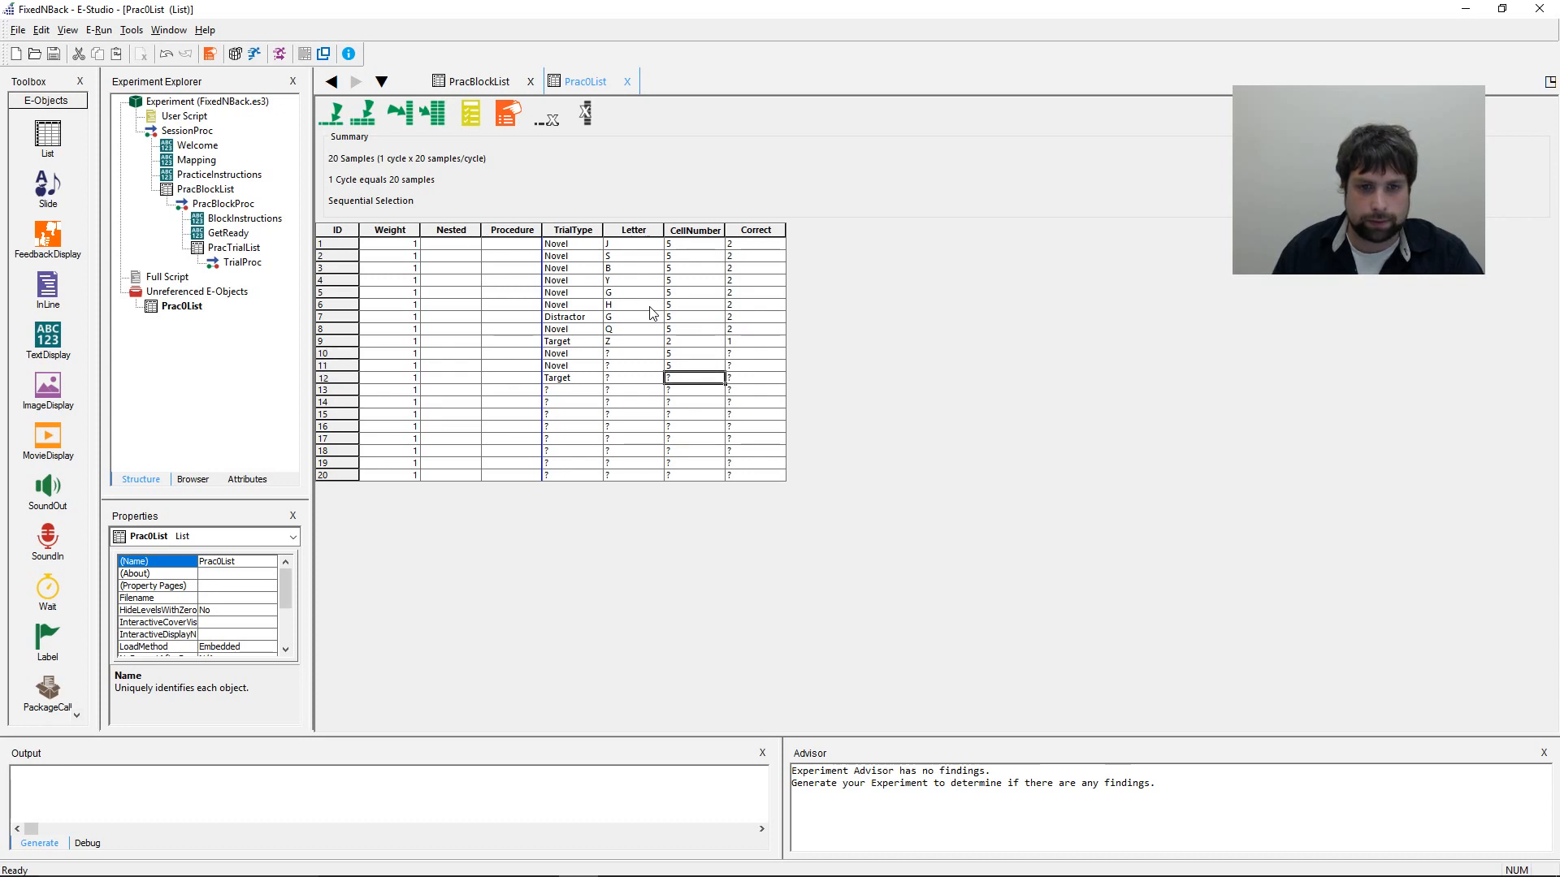
{"action": "type", "text": "2"}
- Set Correct to 2 for levels 10 and 11 and to 1 for level 12
{"action": "key", "text": "Up"}
{"action": "key", "text": "Up"}
{"action": "type", "text": "2"}
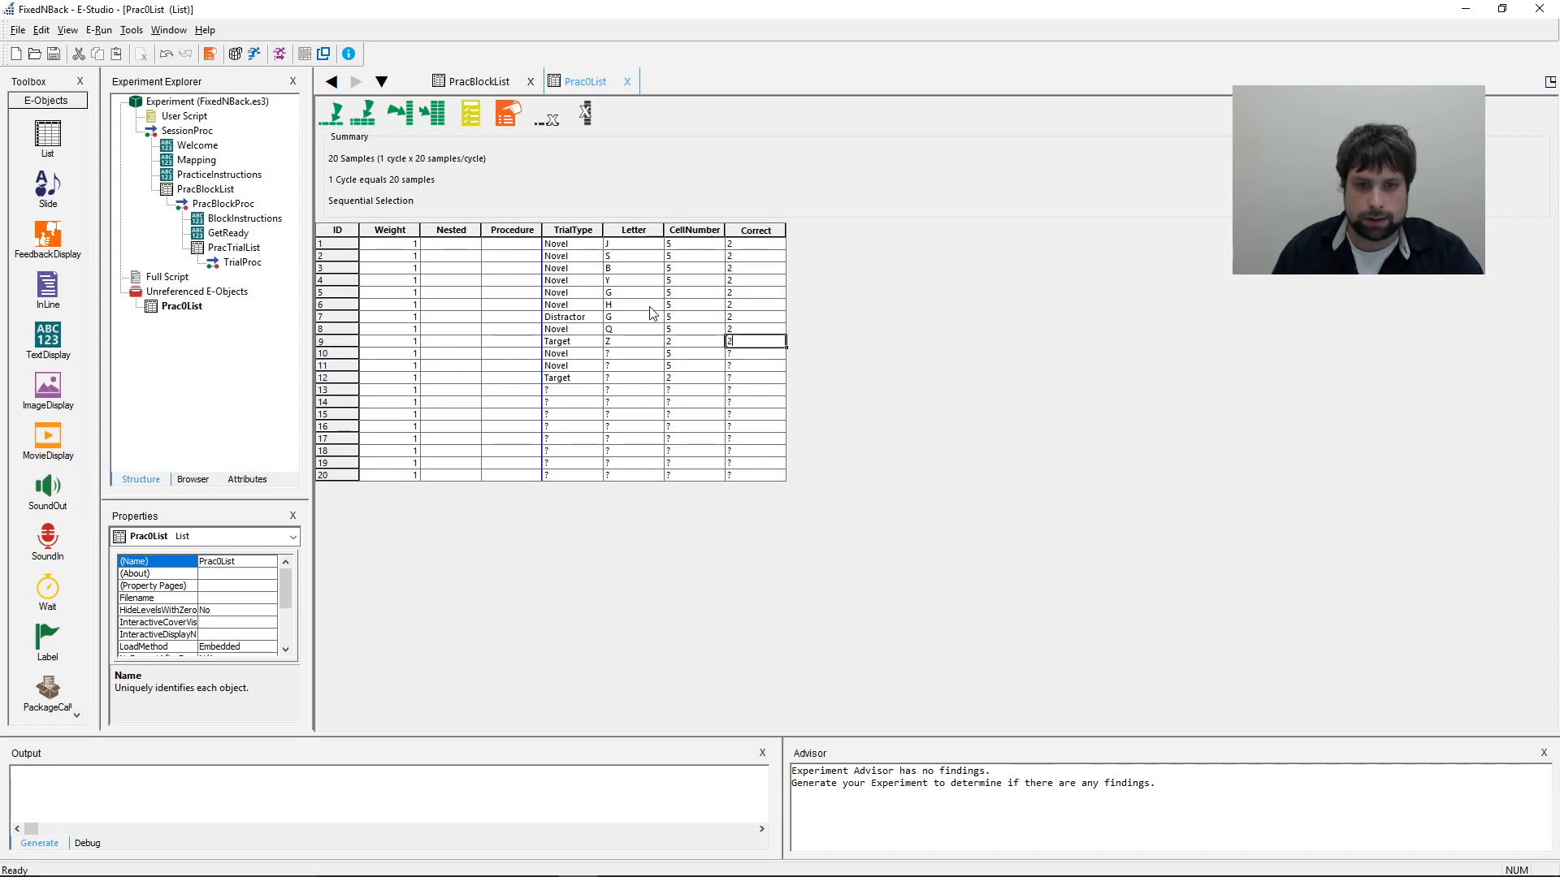
{"action": "key", "text": "Down"}
{"action": "type", "text": "2"}
{"action": "key", "text": "Down"}
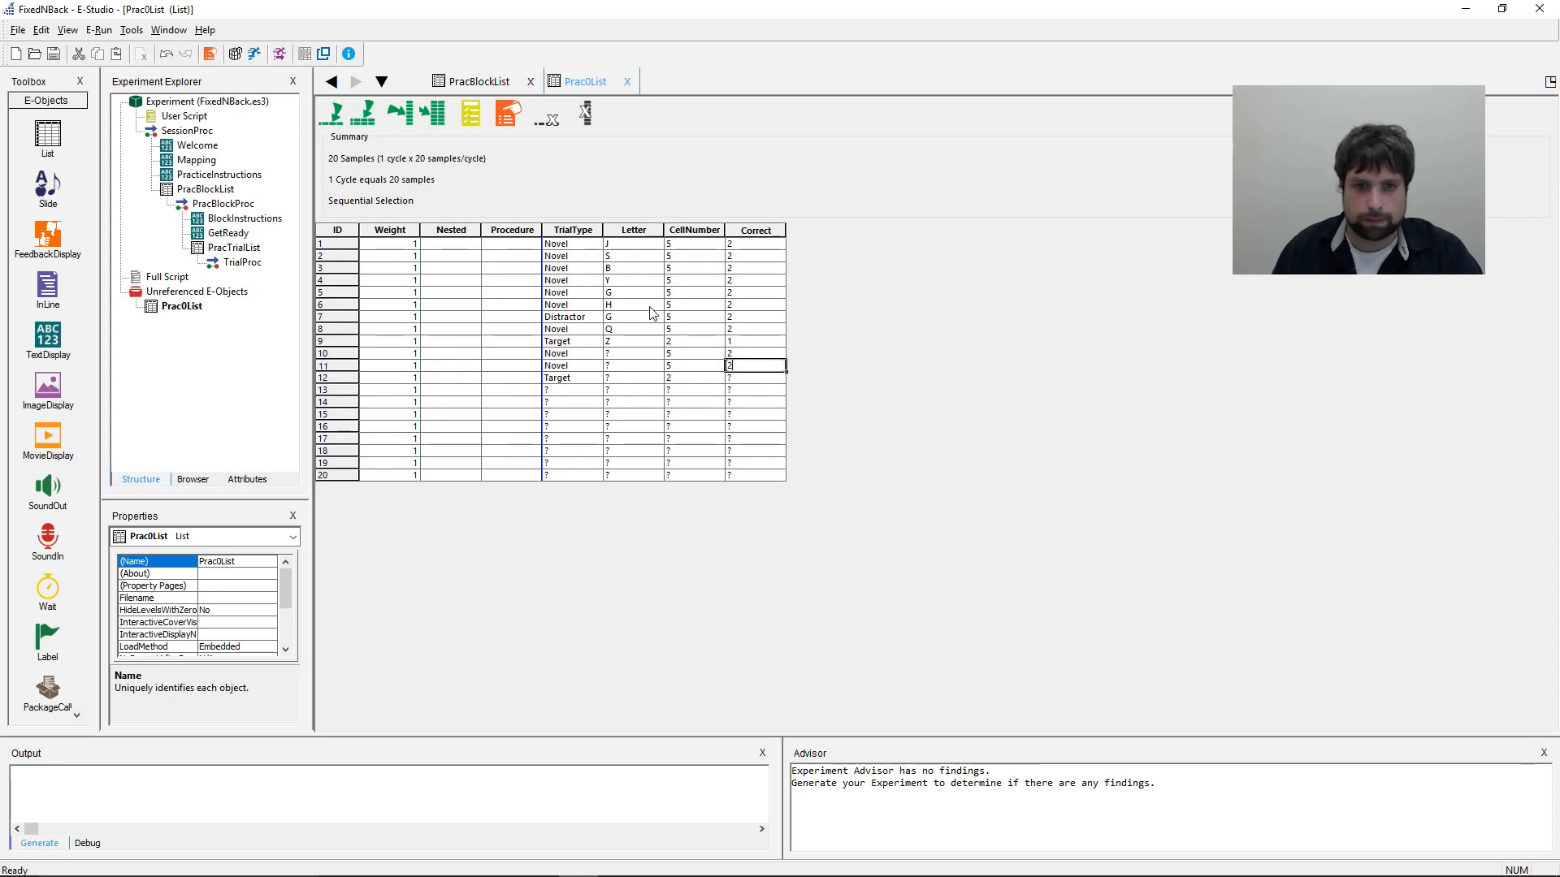
{"action": "type", "text": "2"}
{"action": "key", "text": "Down"}
{"action": "type", "text": "1"}
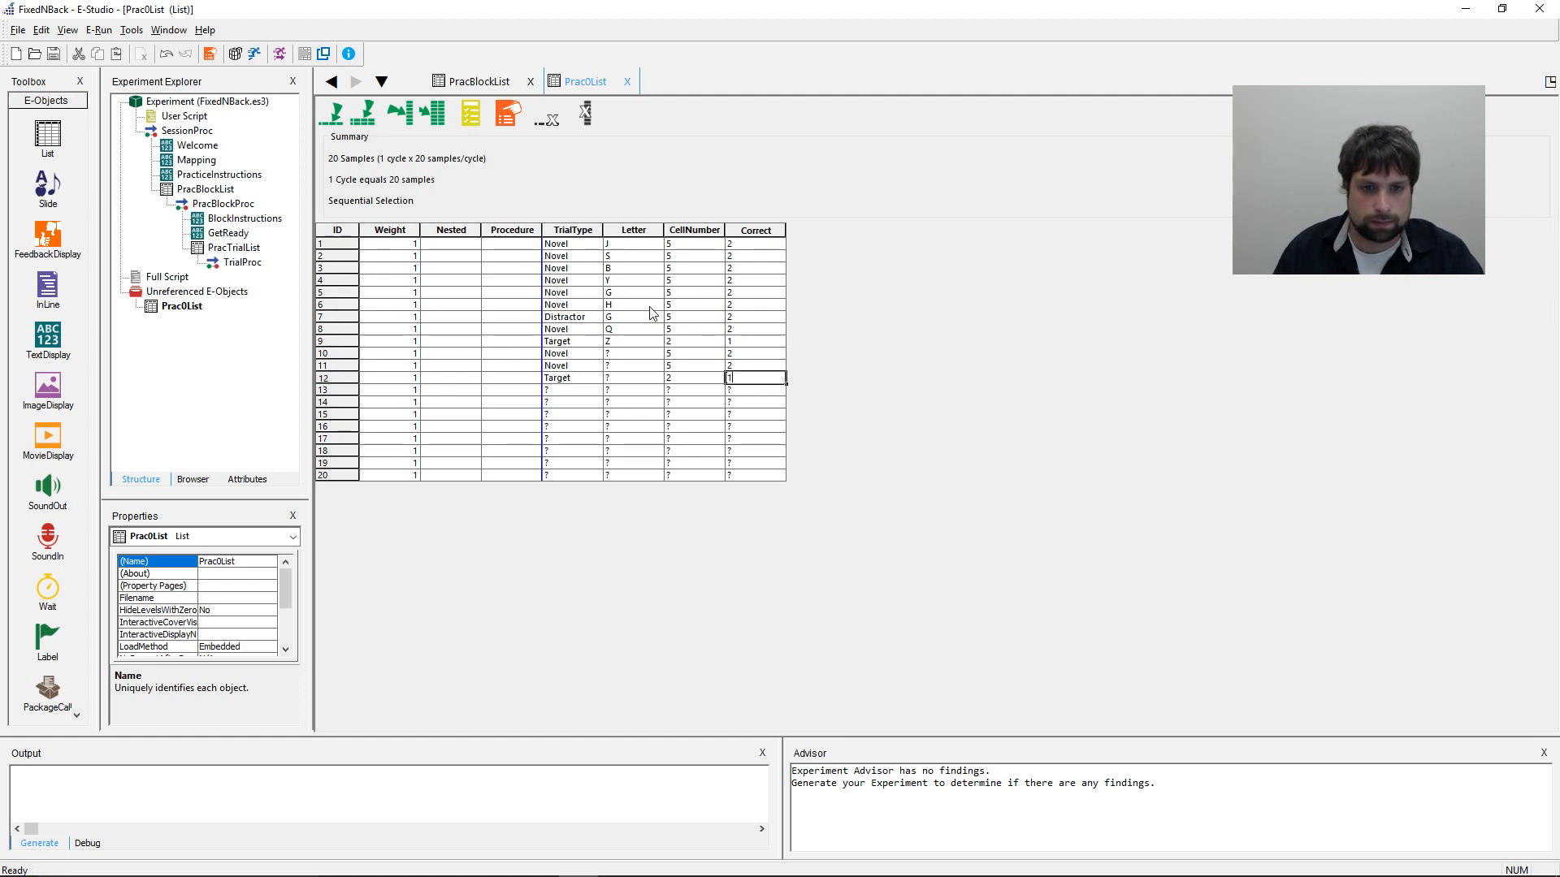
- Enter Letter Z for level 12, T for level 10 and K for level 11
{"action": "key", "text": "Left"}
{"action": "key", "text": "Left"}
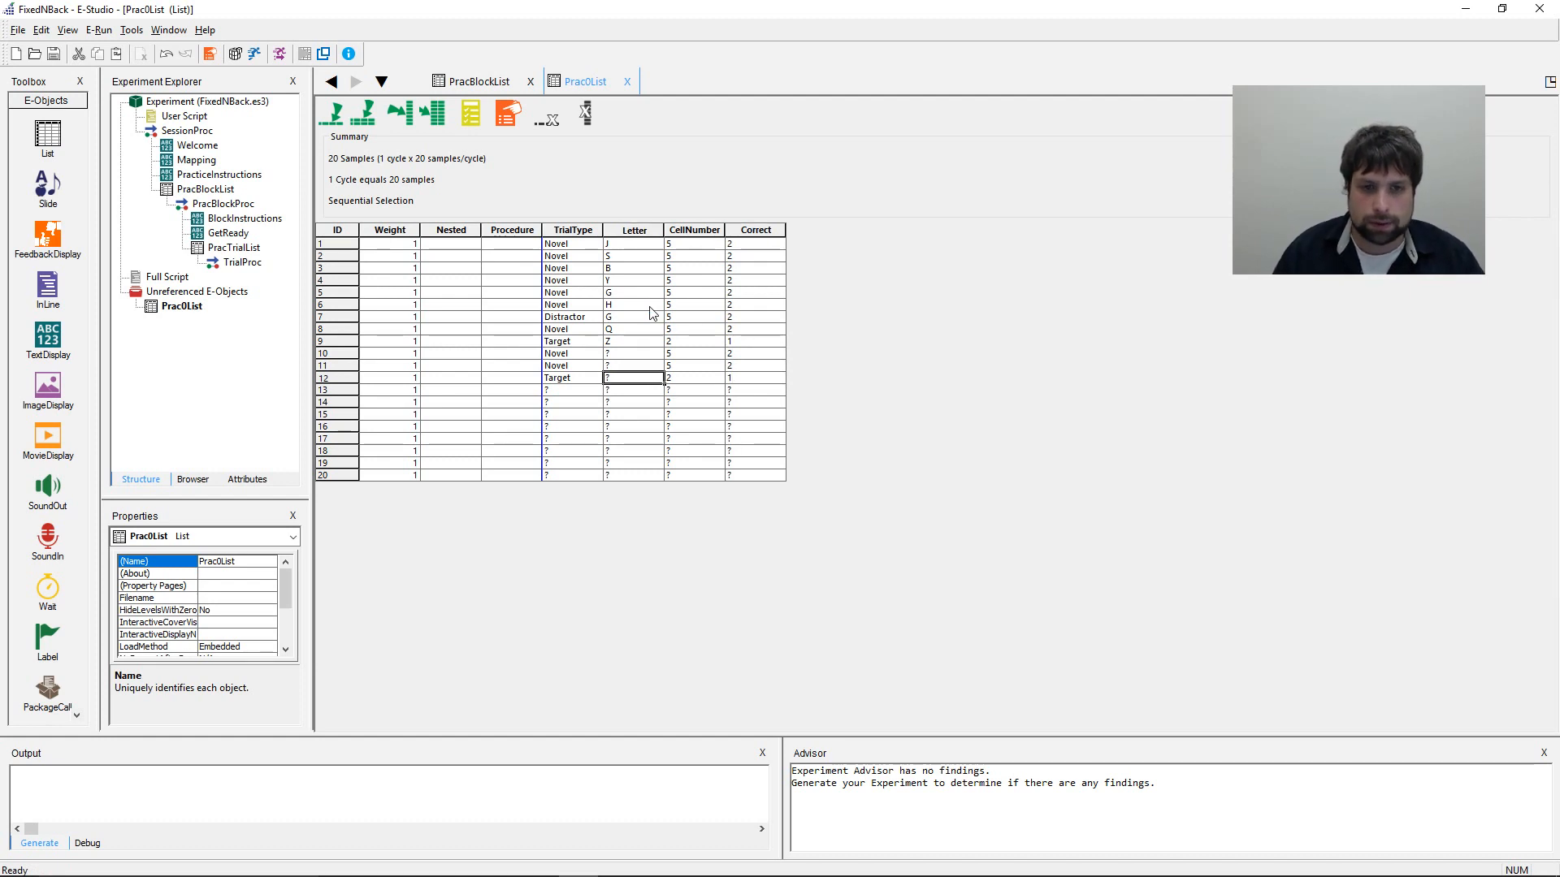
{"action": "key", "text": "Up"}
{"action": "key", "text": "Up"}
{"action": "key", "text": "Down"}
{"action": "key", "text": "Down"}
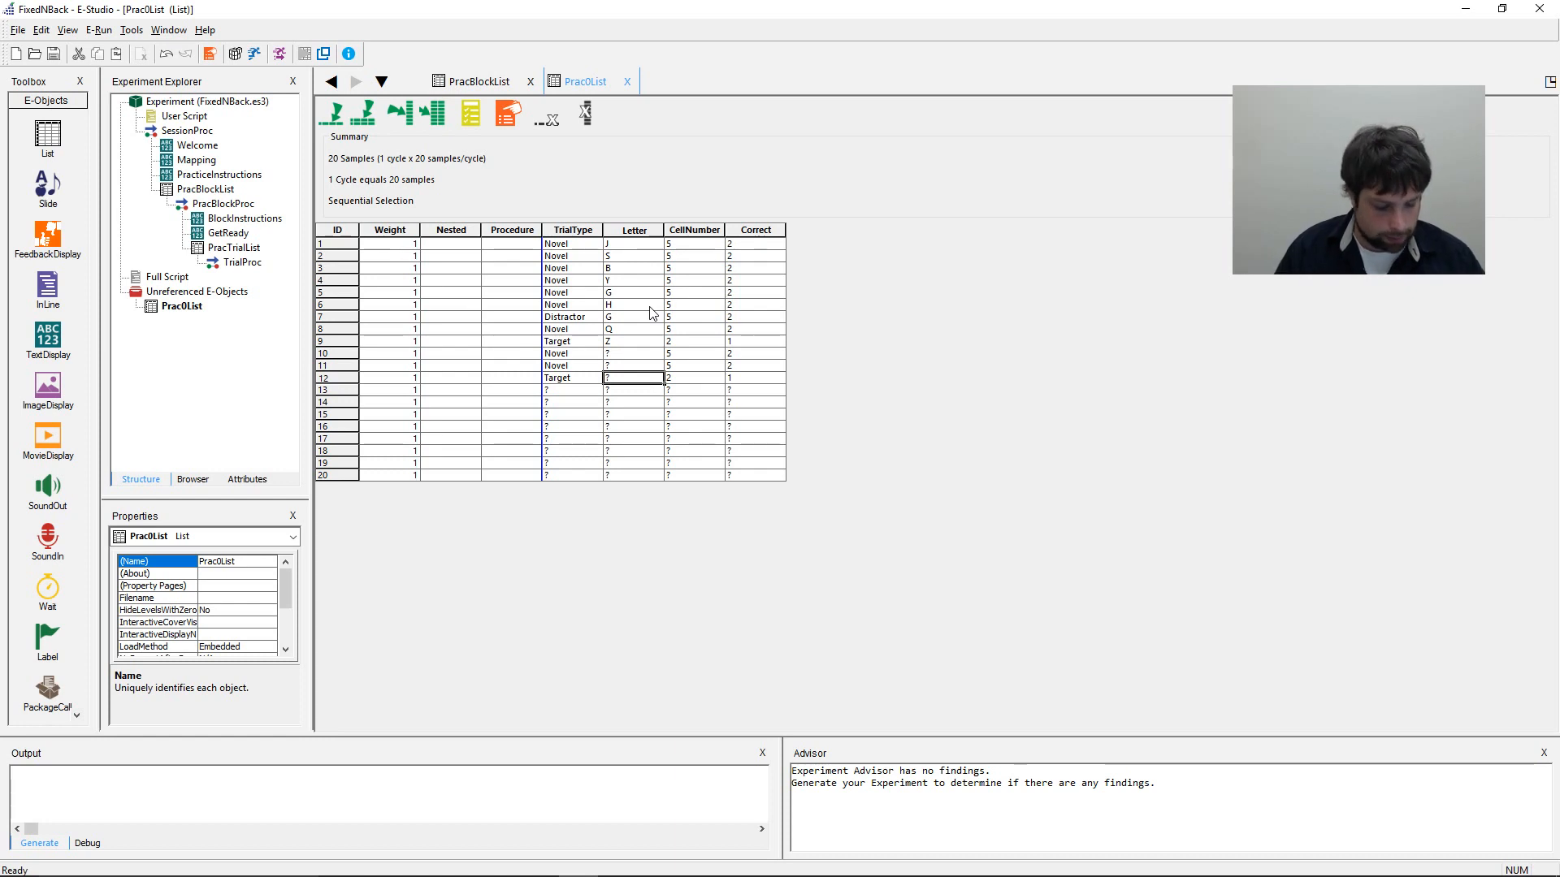
{"action": "type", "text": "Z"}
{"action": "key", "text": "Up"}
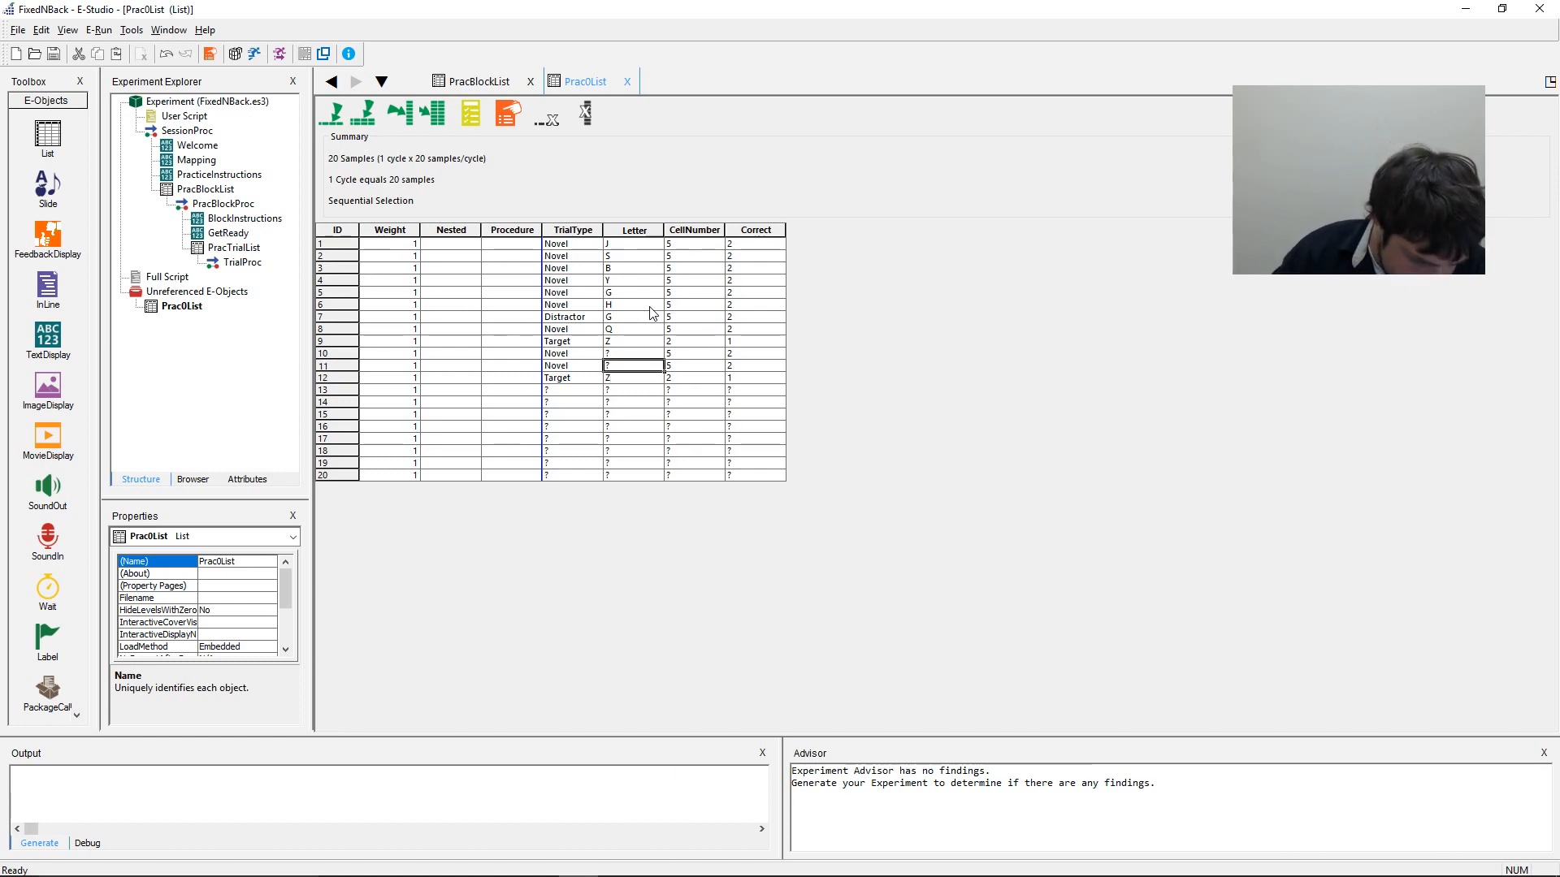
{"action": "key", "text": "Up"}
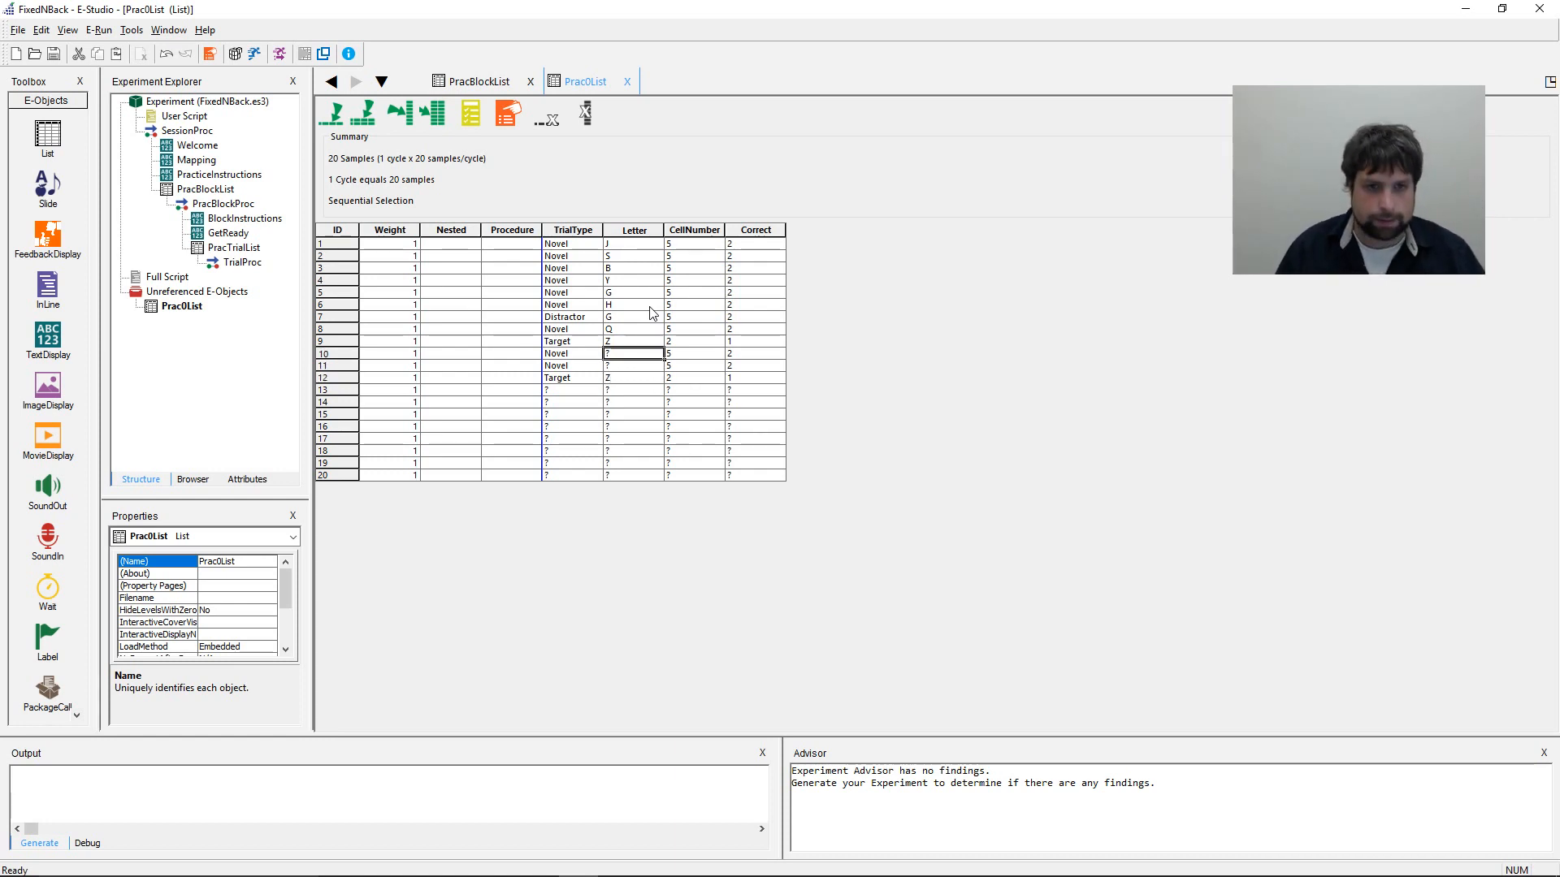
{"action": "type", "text": "T"}
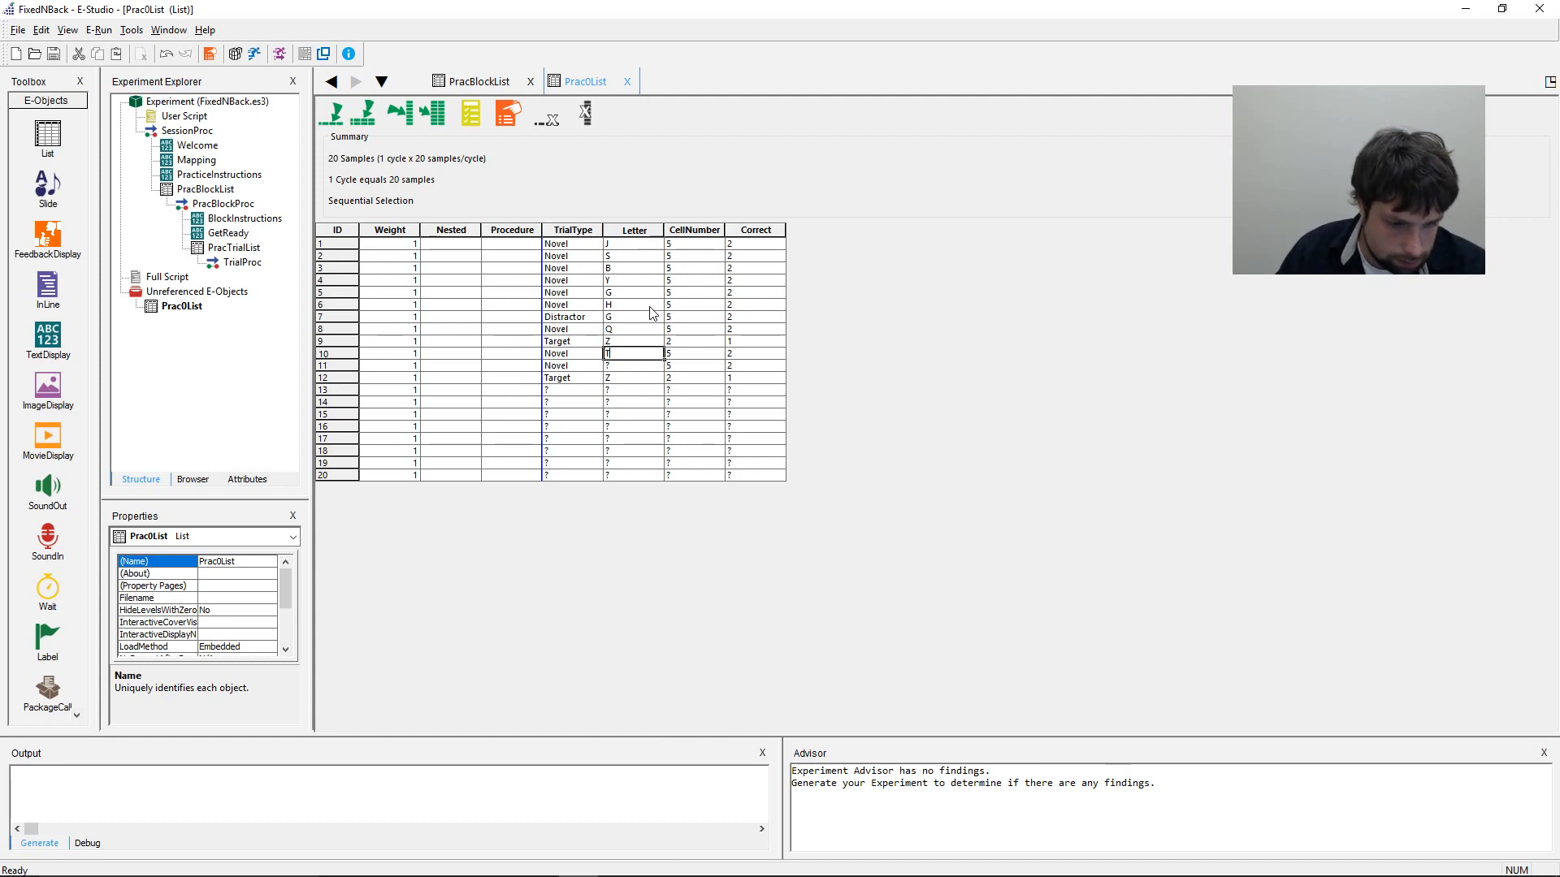
{"action": "key", "text": "Down"}
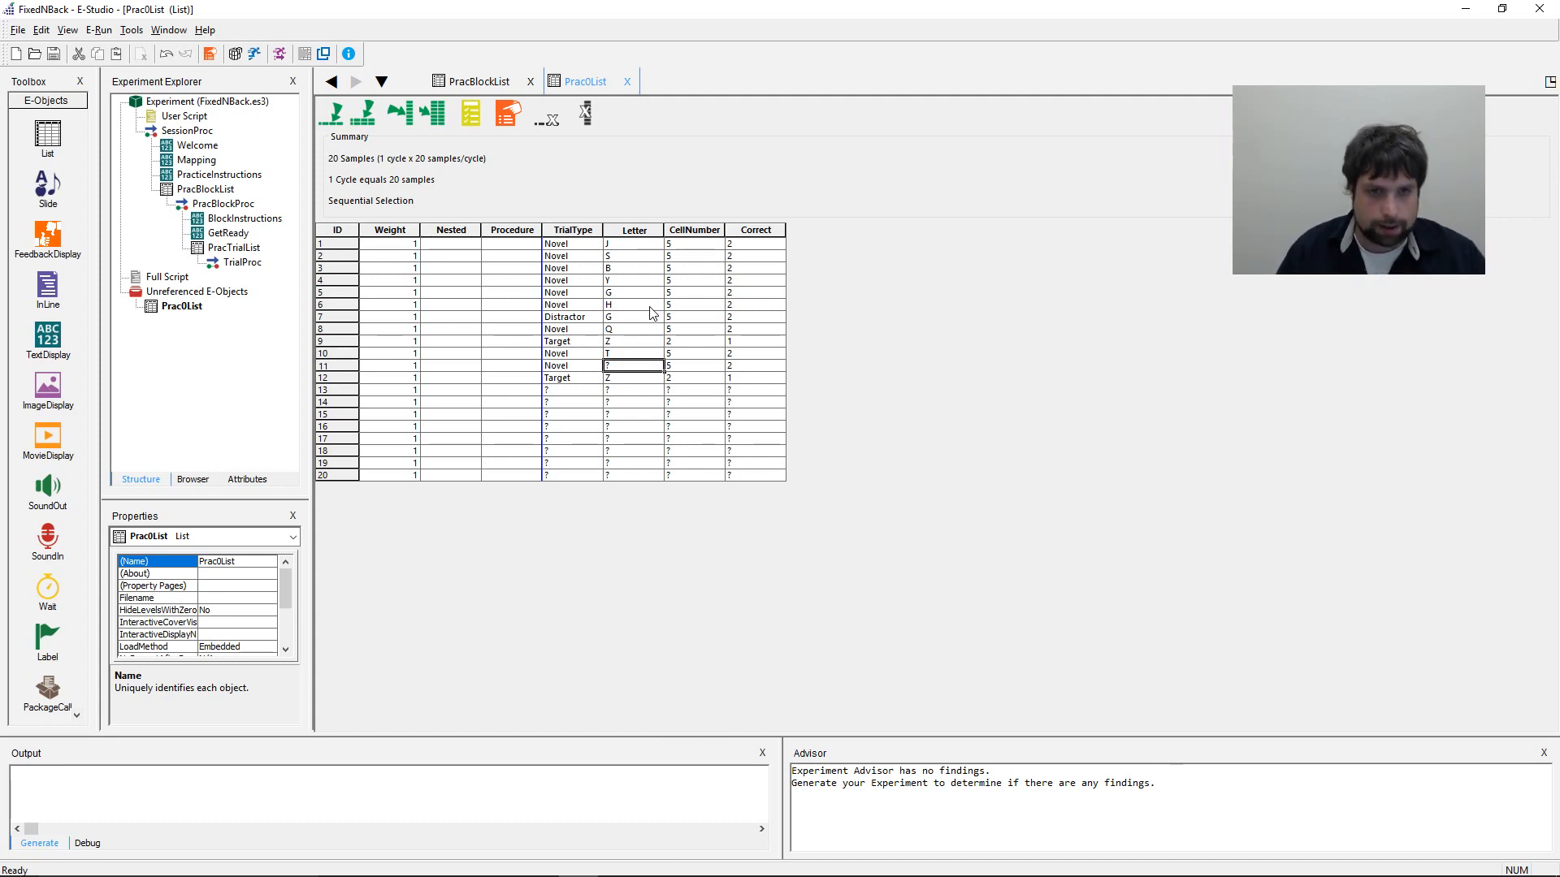
{"action": "type", "text": "K"}
{"action": "key", "text": "Down"}
- Fill in level 13 with TrialType Distractor, Letter Q, CellNumber 5 and Correct 2
{"action": "key", "text": "Down"}
{"action": "key", "text": "Left"}
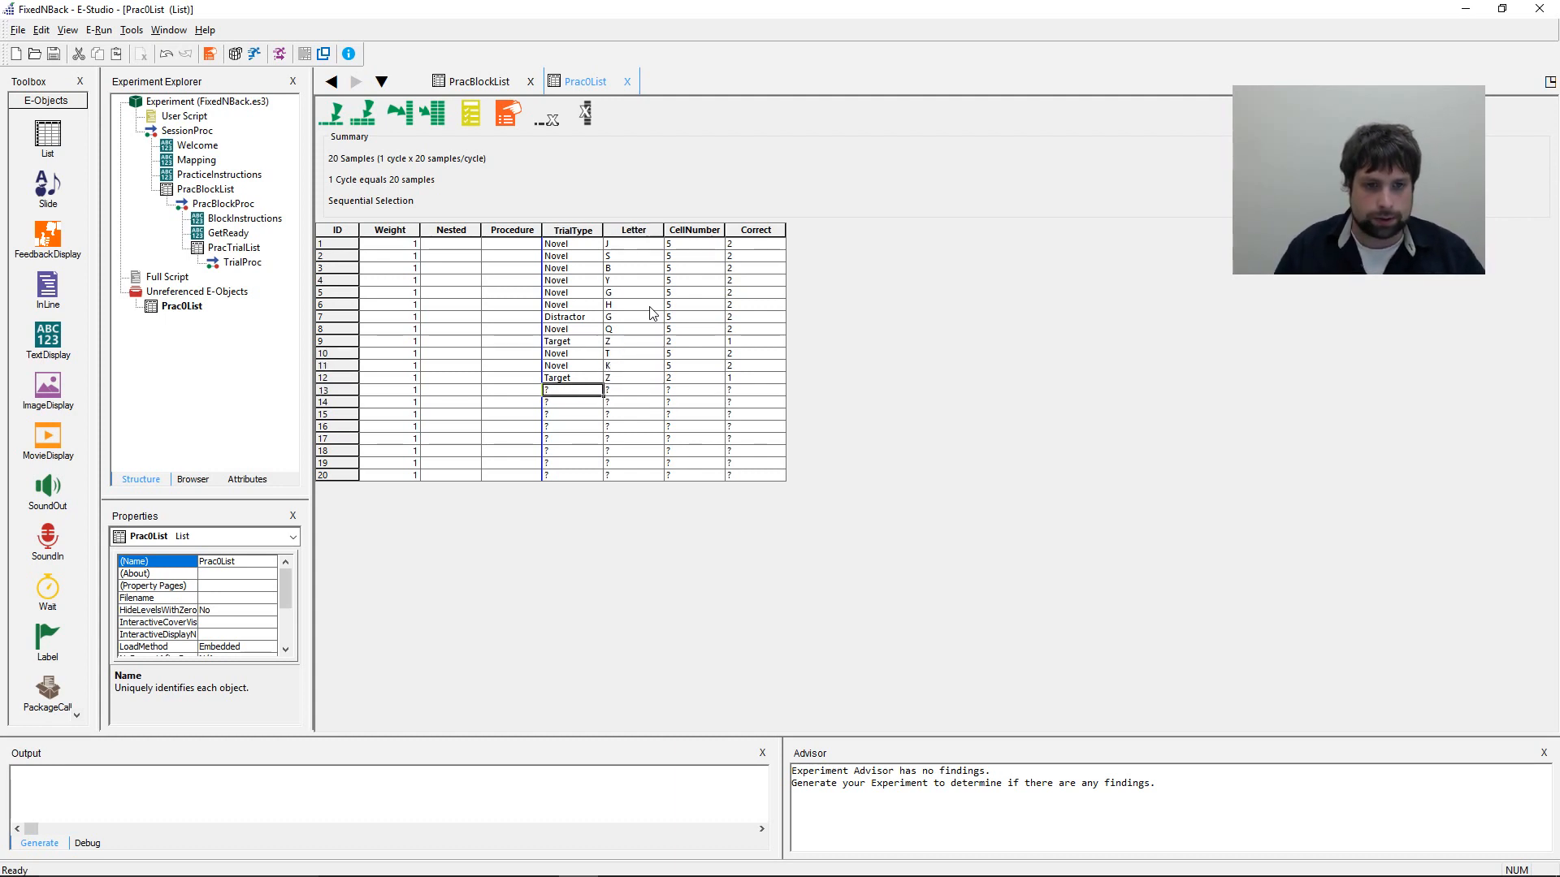
{"action": "type", "text": "Distractor"}
{"action": "key", "text": "Right"}
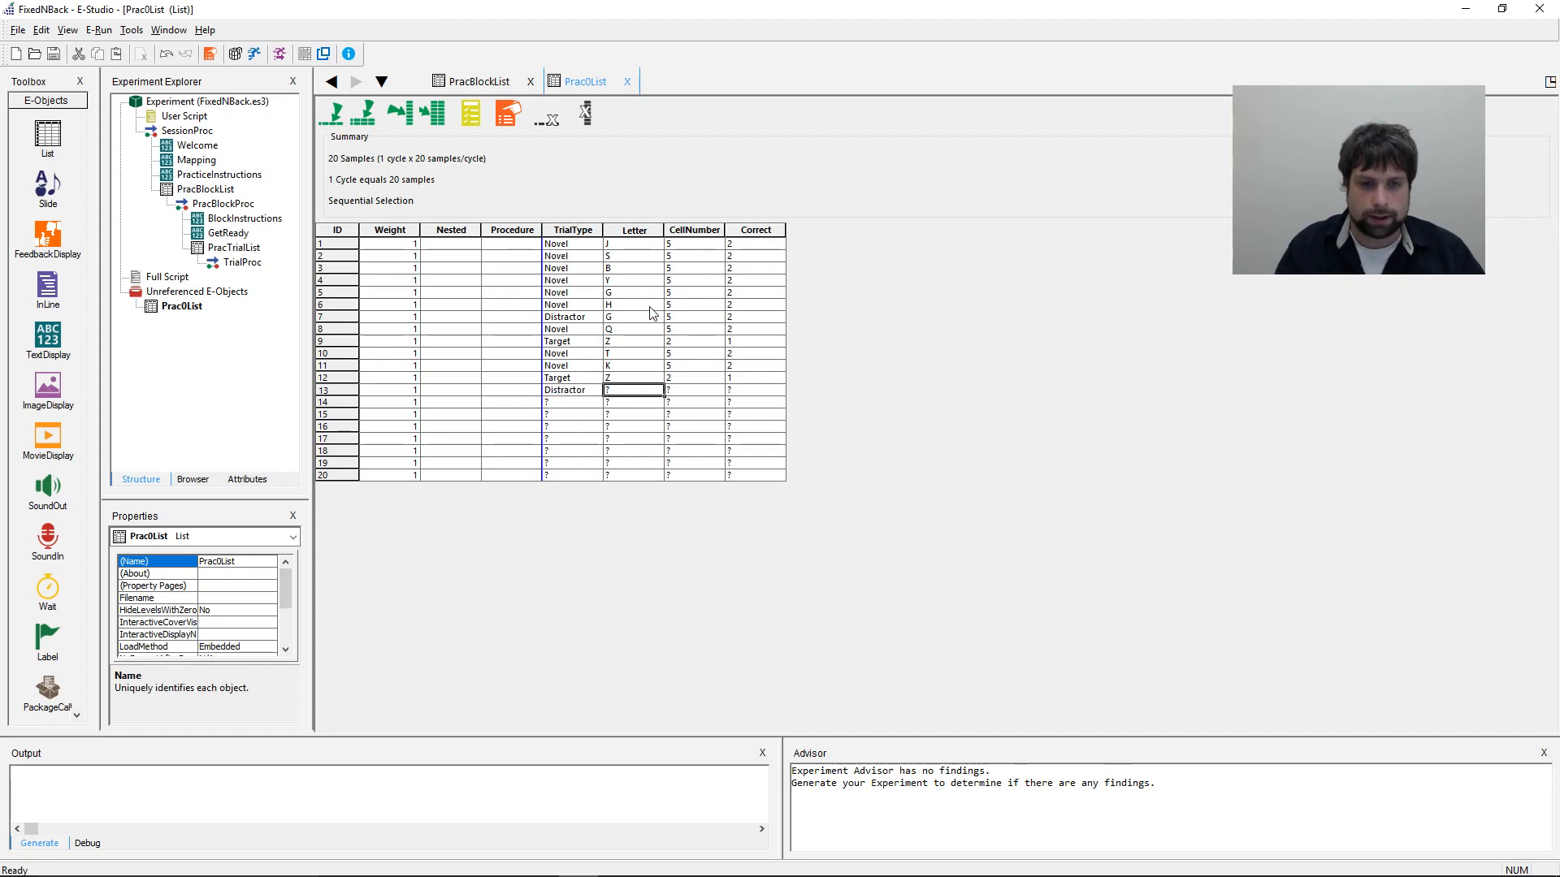
{"action": "type", "text": "Q"}
{"action": "key", "text": "Right"}
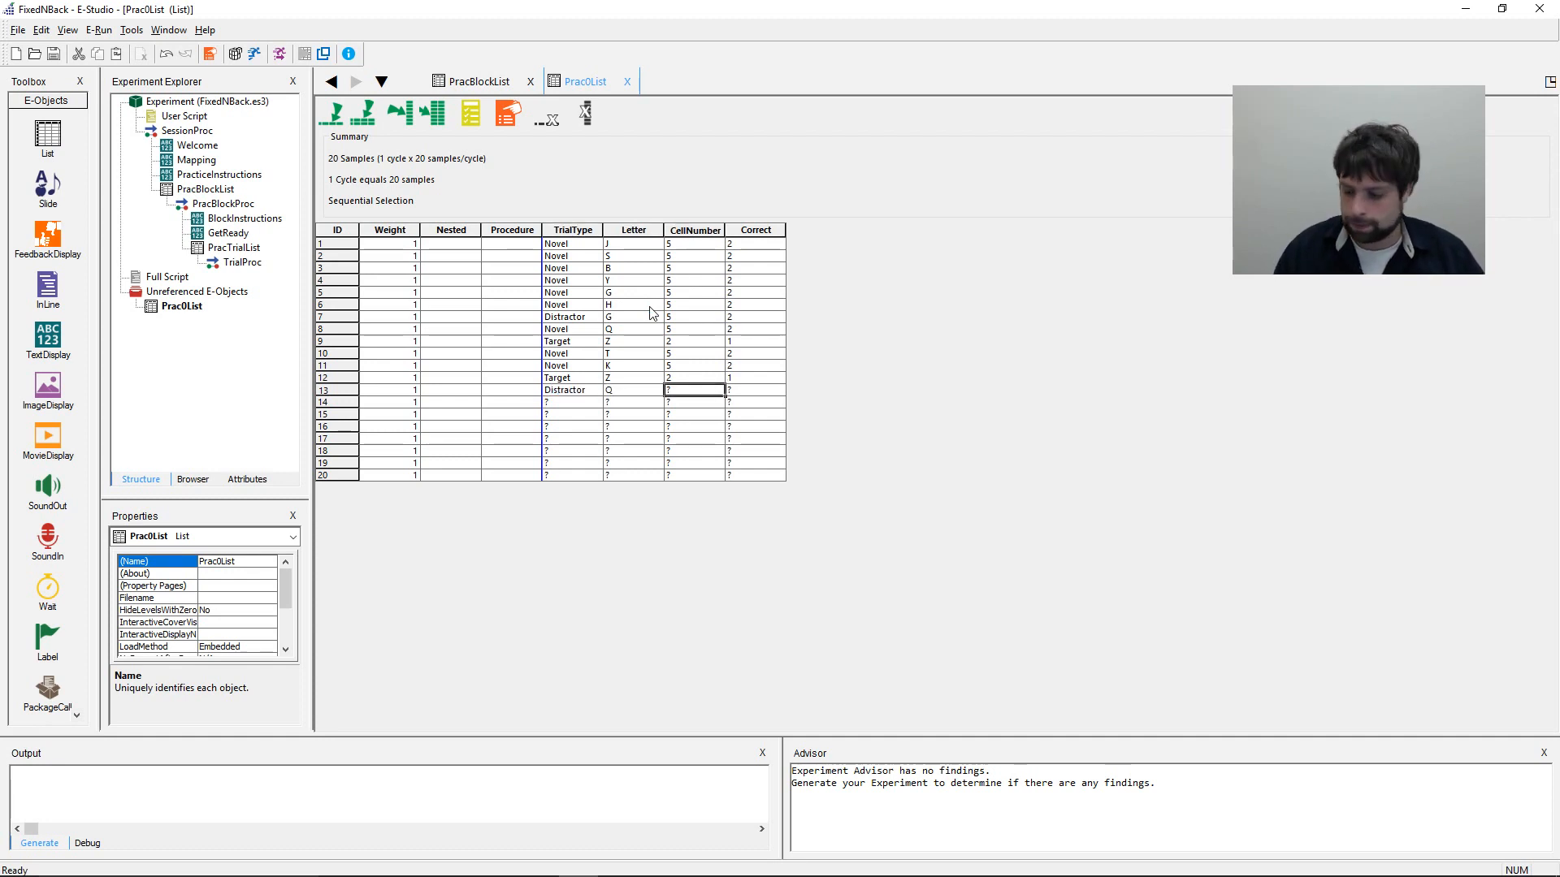
{"action": "type", "text": "5"}
{"action": "key", "text": "Right"}
{"action": "type", "text": "2"}
{"action": "key", "text": "Down"}
- Set TrialType to Novel for level 14 and to Distractor for level 15
{"action": "key", "text": "Left"}
{"action": "key", "text": "Left"}
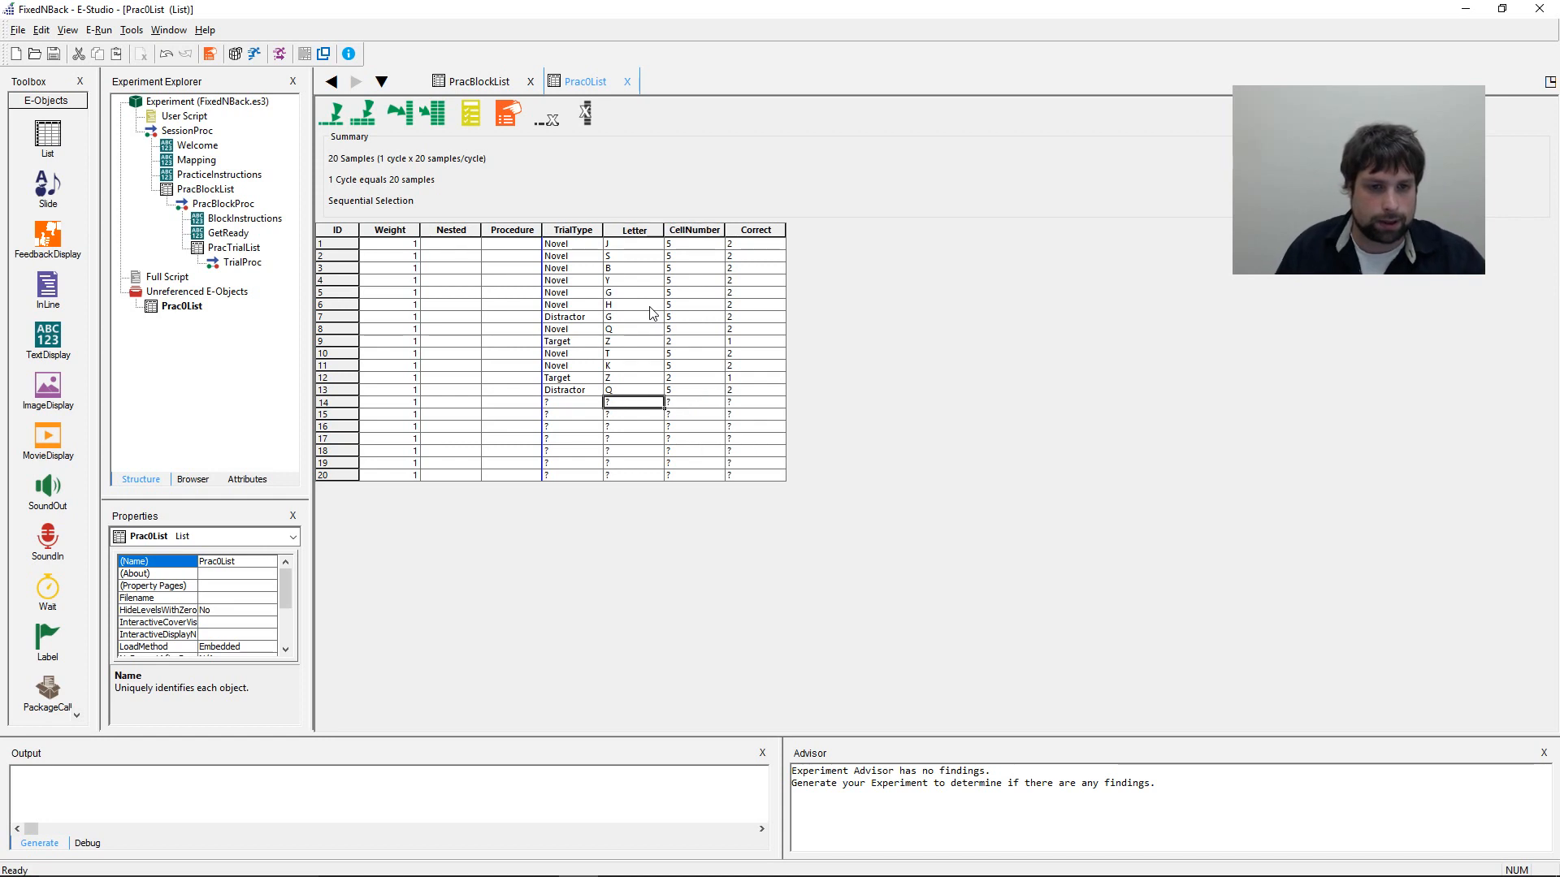
{"action": "key", "text": "Left"}
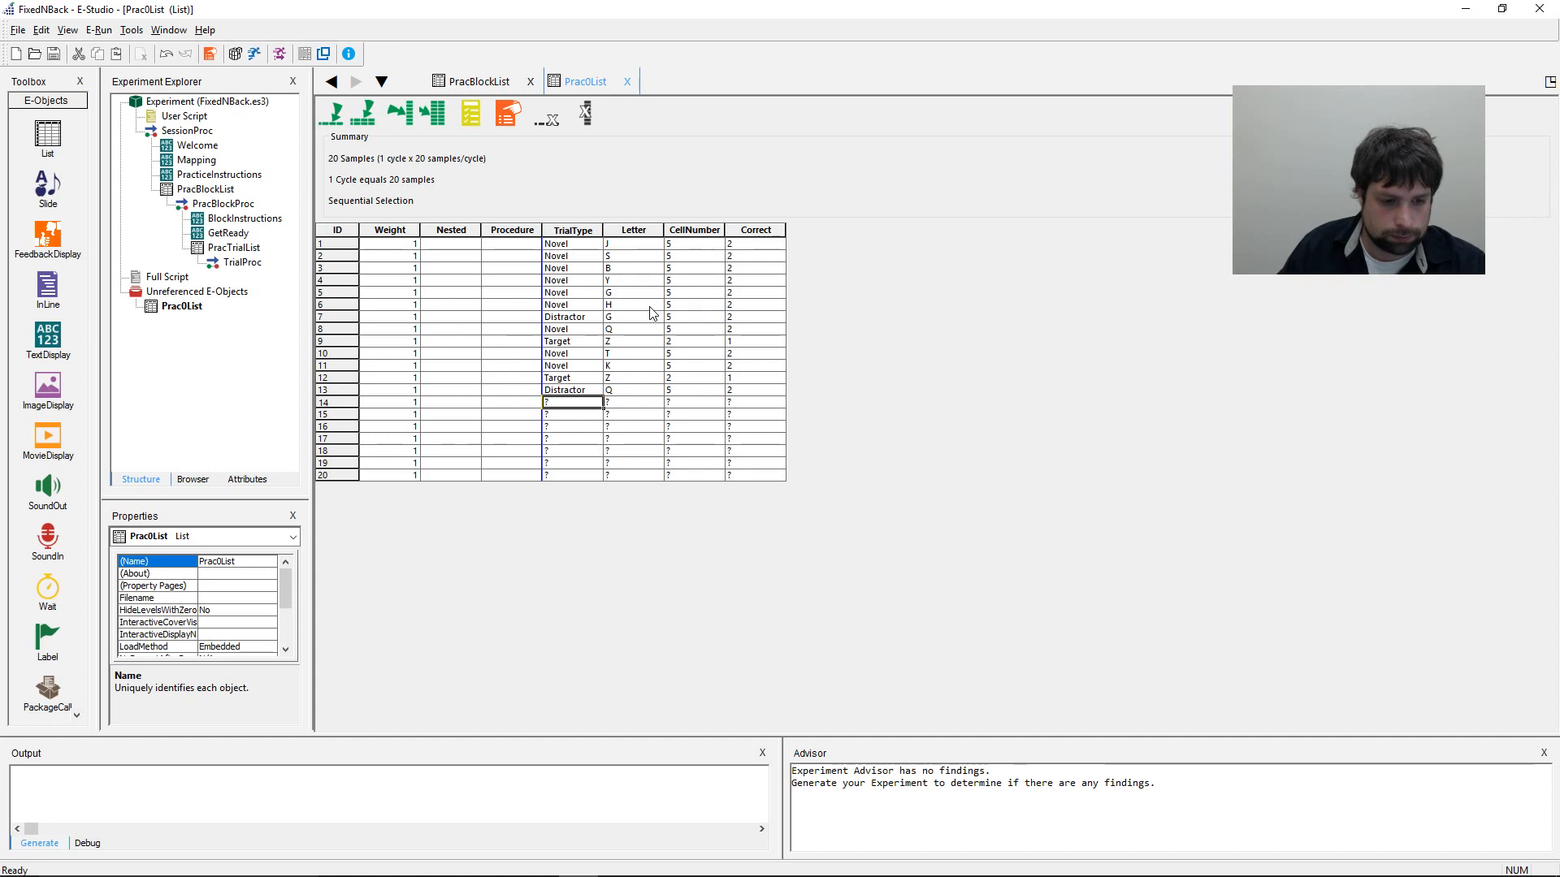
{"action": "key", "text": "Down"}
{"action": "key", "text": "Left"}
{"action": "key", "text": "Up"}
{"action": "key", "text": "Right"}
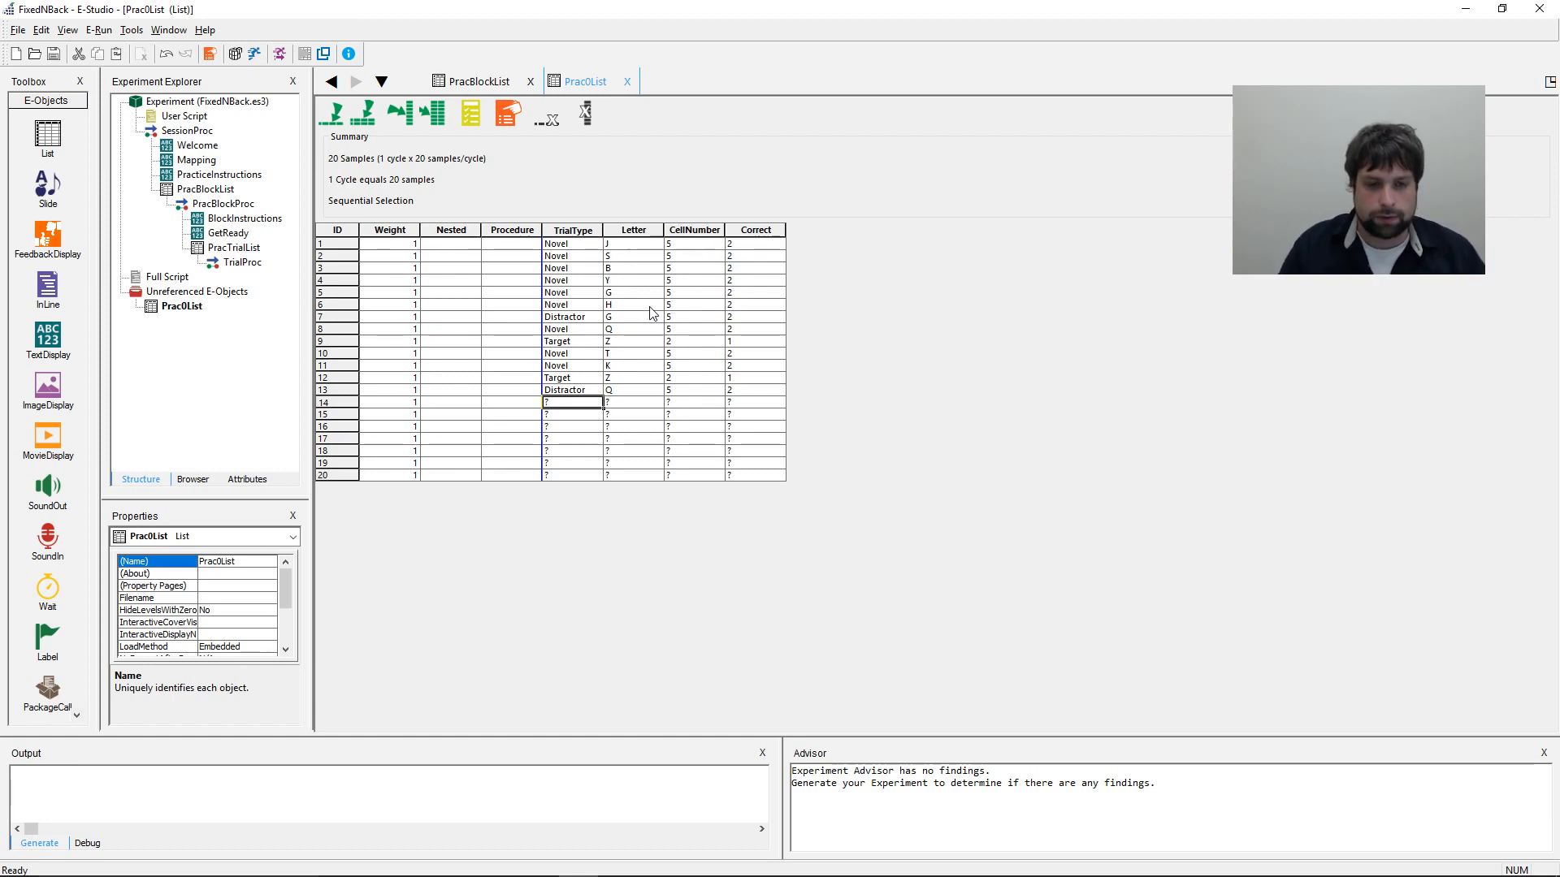
{"action": "type", "text": "Novel"}
{"action": "key", "text": "Return"}
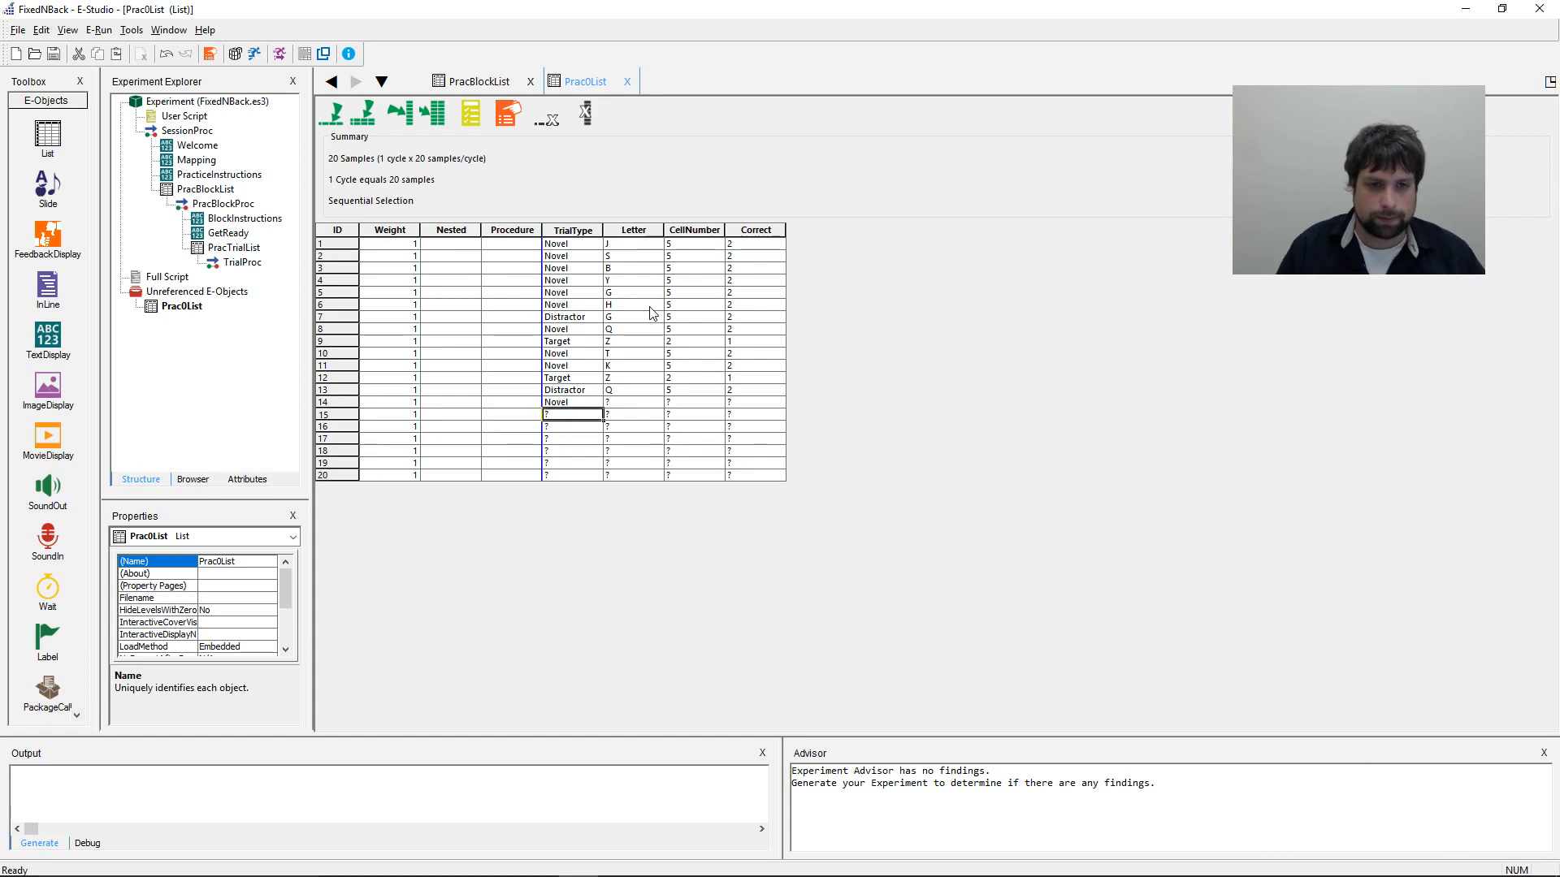
{"action": "type", "text": "Distra"}
{"action": "key", "text": "Return"}
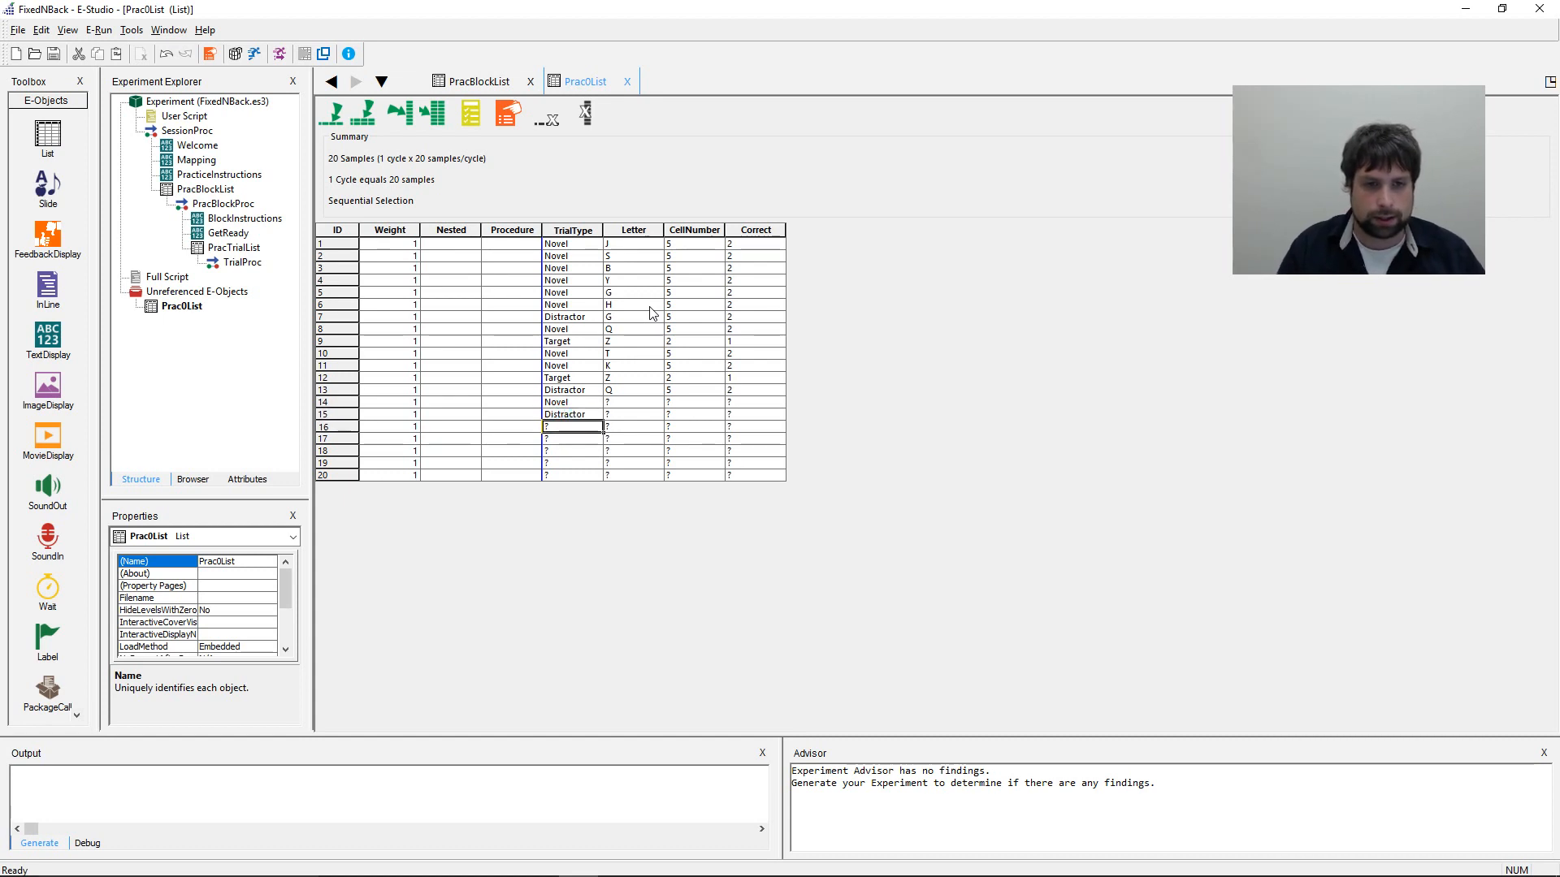
- Set TrialType to Distractor for level 16 and to Target for level 17
{"action": "type", "text": "Distractor"}
{"action": "key", "text": "Return"}
{"action": "type", "text": "T"}
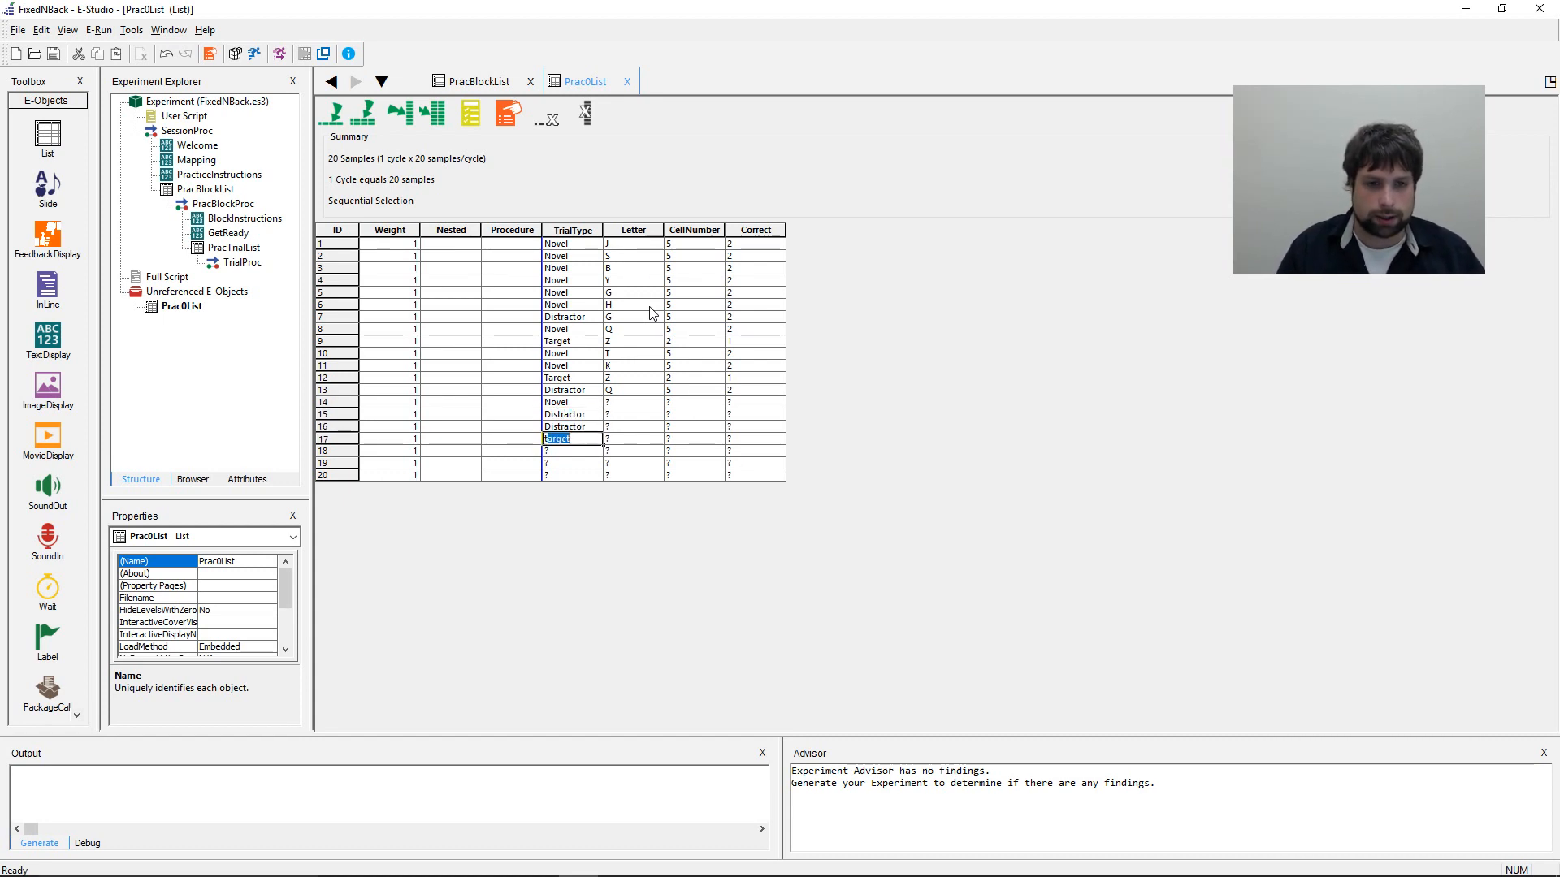
{"action": "type", "text": "ar"}
{"action": "key", "text": "Return"}
- Set TrialType to Novel for levels 18 and 19 and to Target for level 20
{"action": "type", "text": "novel"}
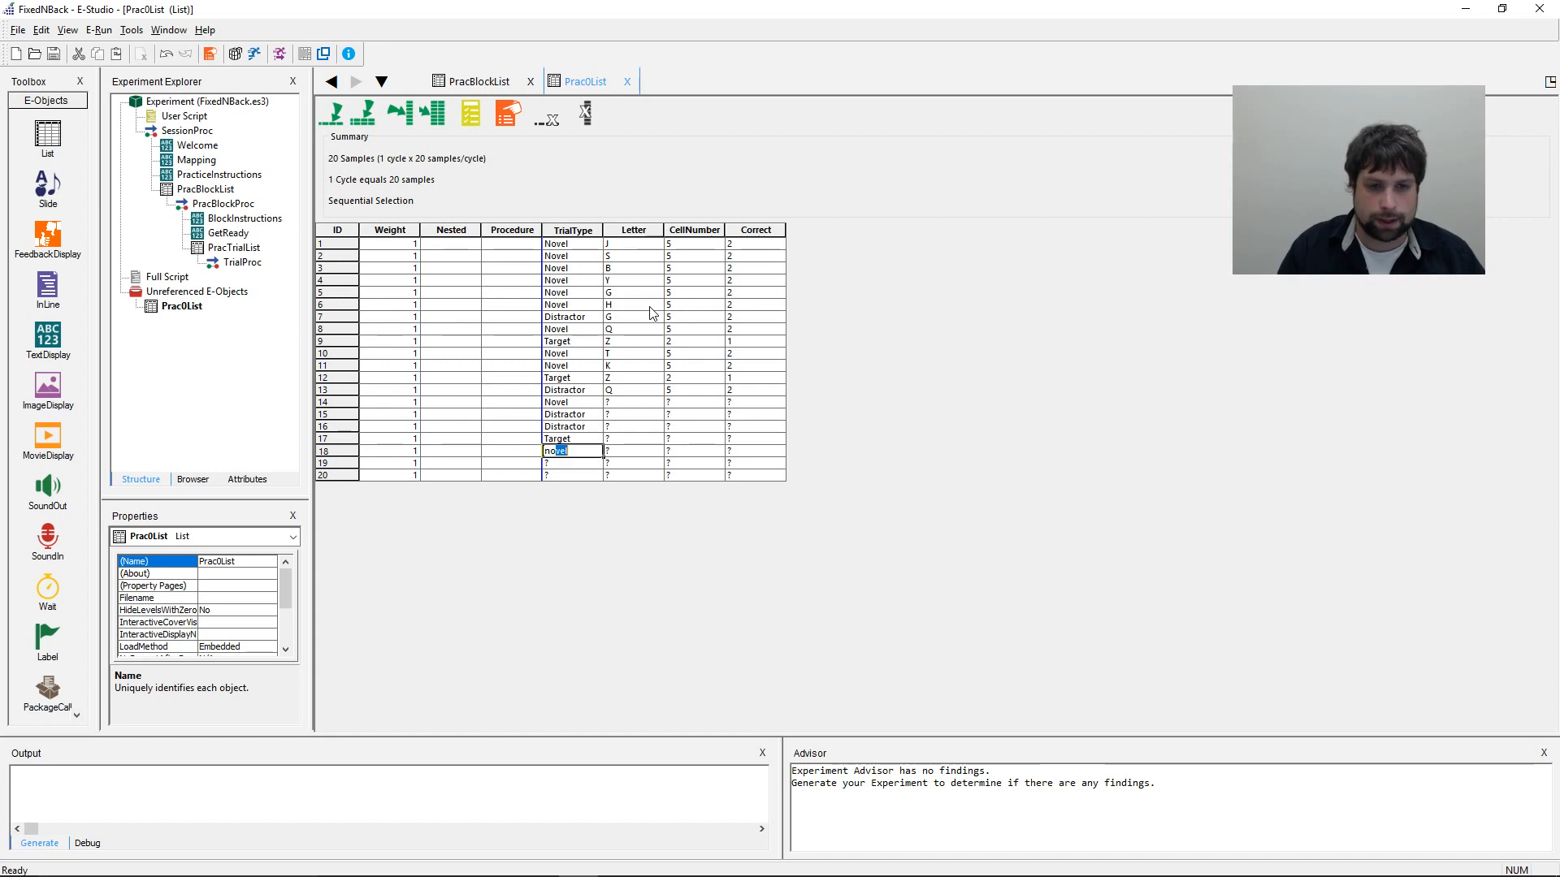
{"action": "key", "text": "Return"}
{"action": "type", "text": "no"}
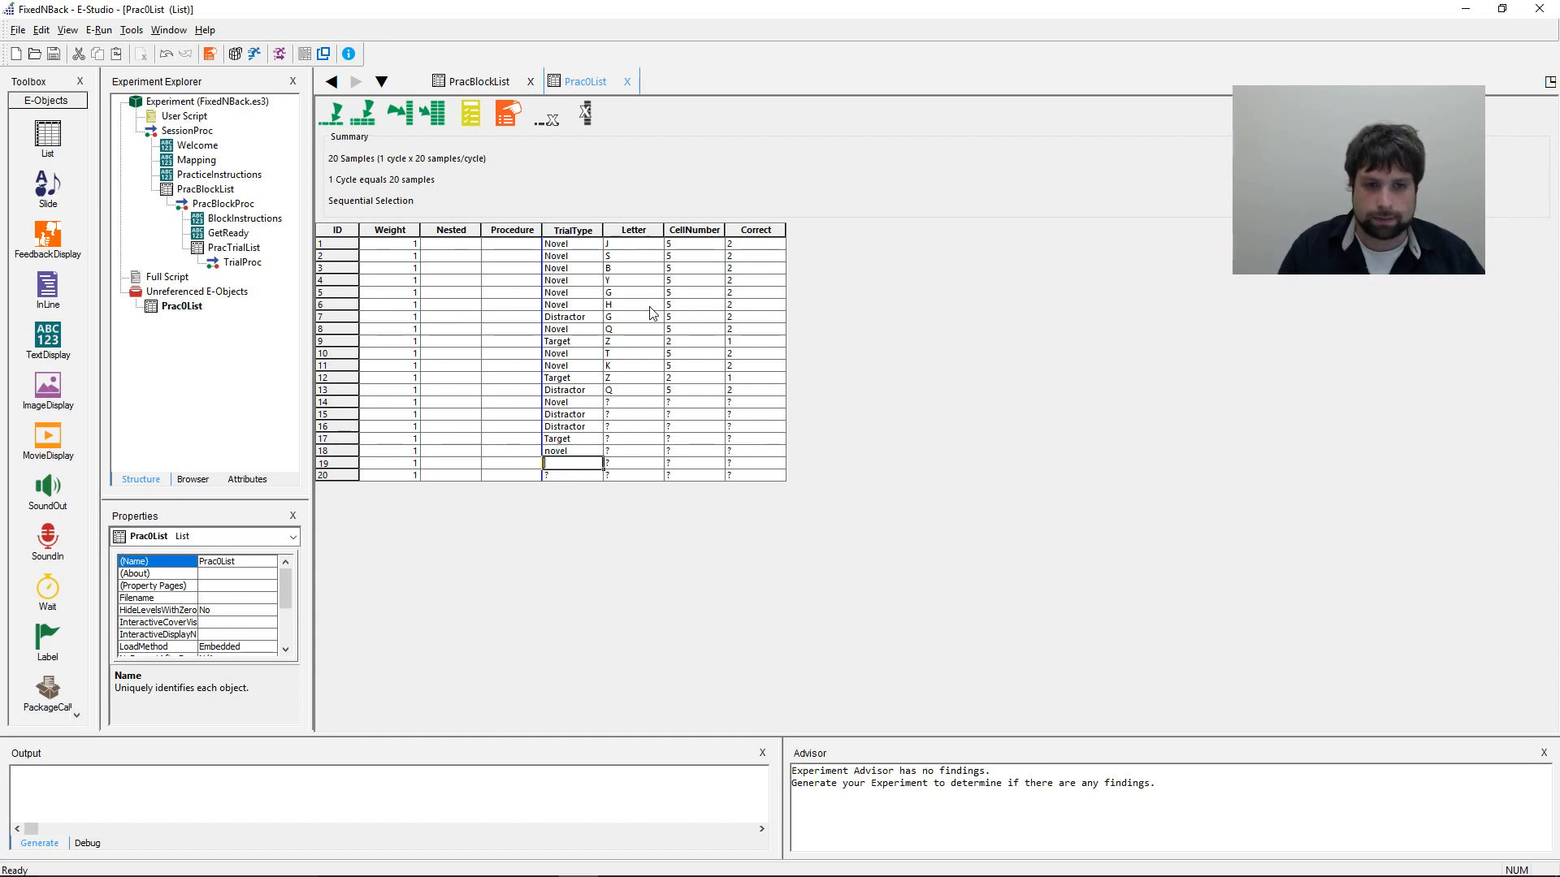
{"action": "key", "text": "Up"}
{"action": "type", "text": "Novel"}
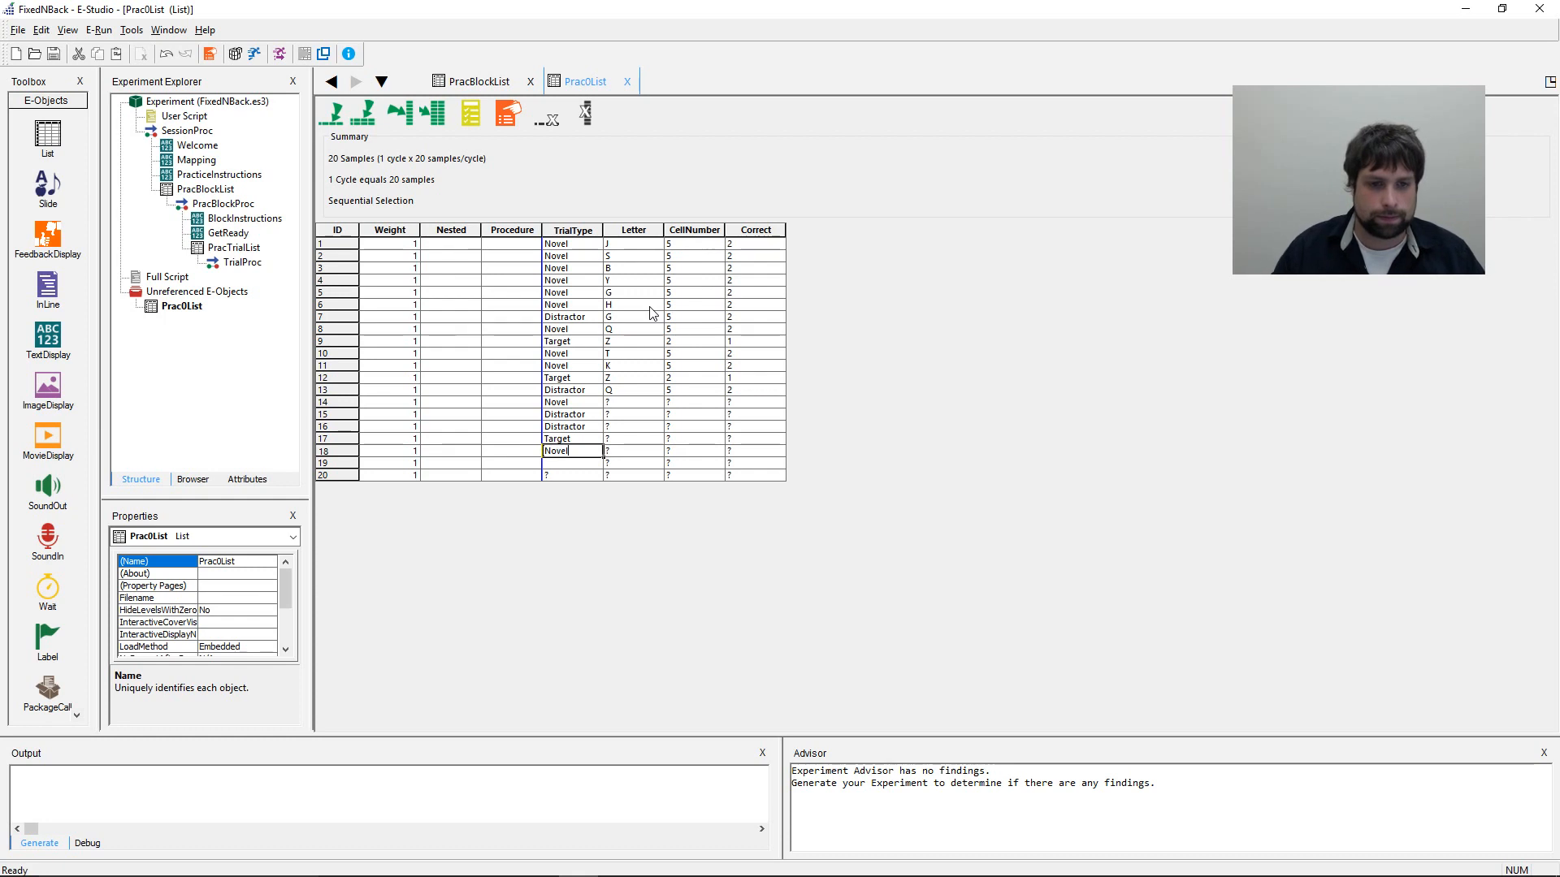
{"action": "key", "text": "Return"}
{"action": "type", "text": "Novel"}
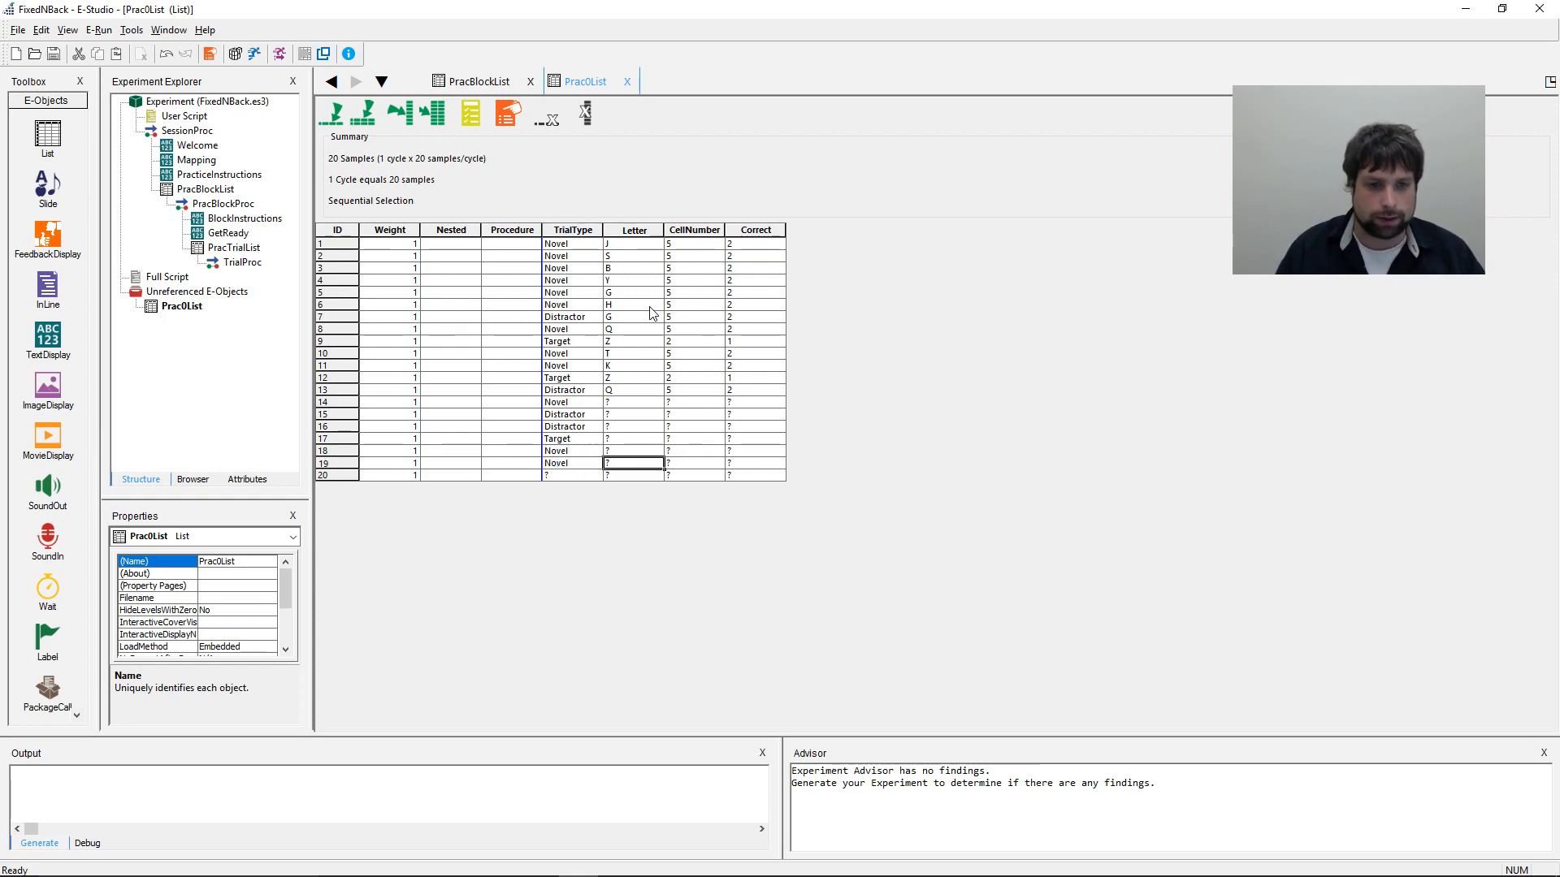
{"action": "key", "text": "Return"}
{"action": "type", "text": "Trag"}
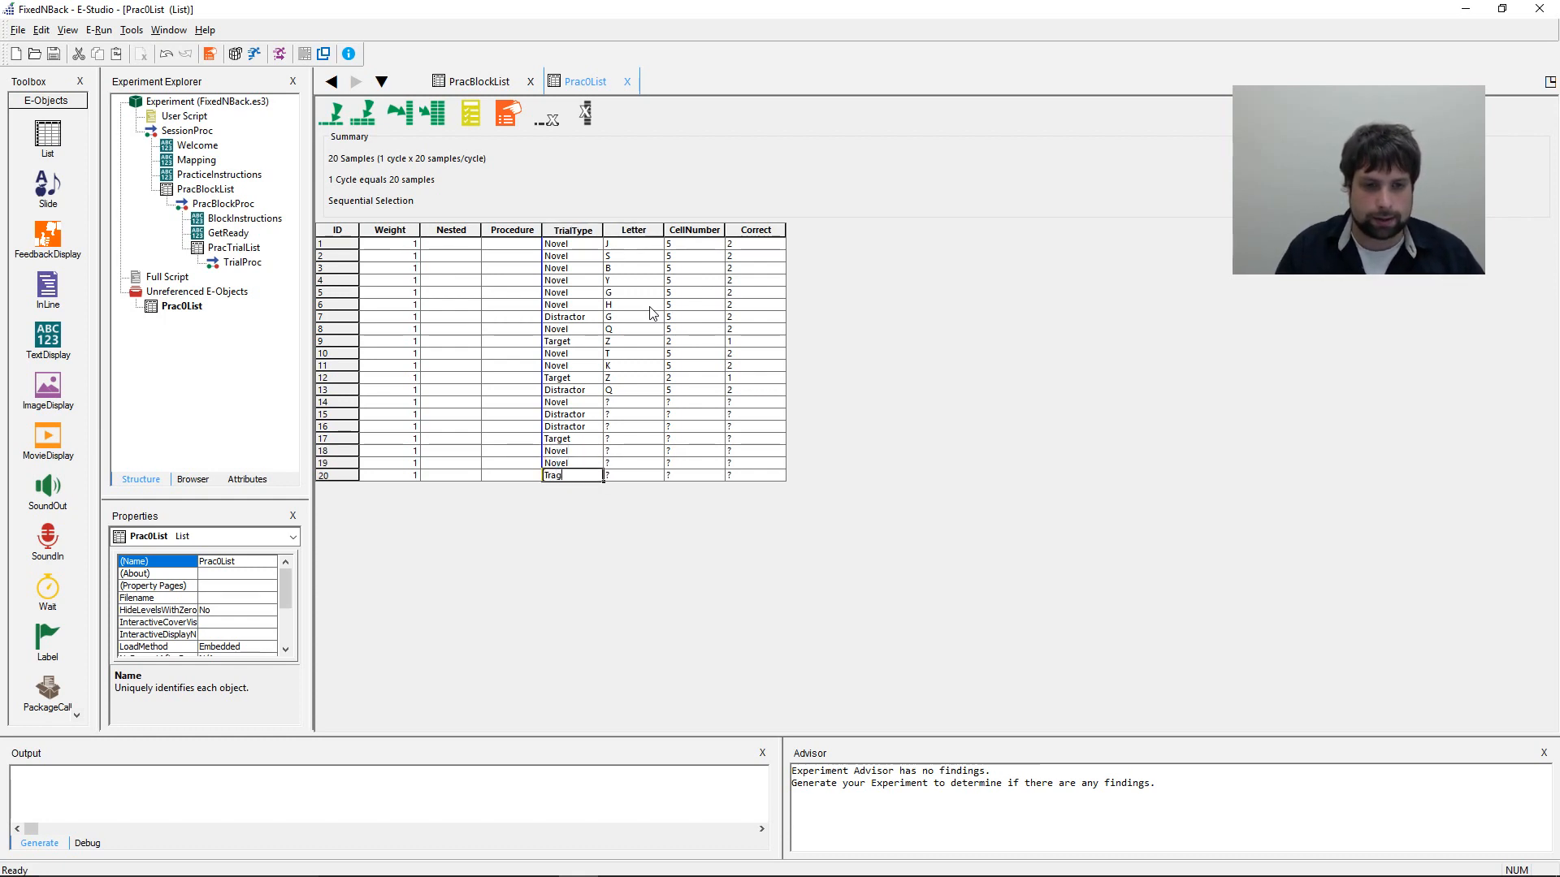
{"action": "key", "text": "BackSpace"}
{"action": "key", "text": "BackSpace"}
{"action": "type", "text": "arget"}
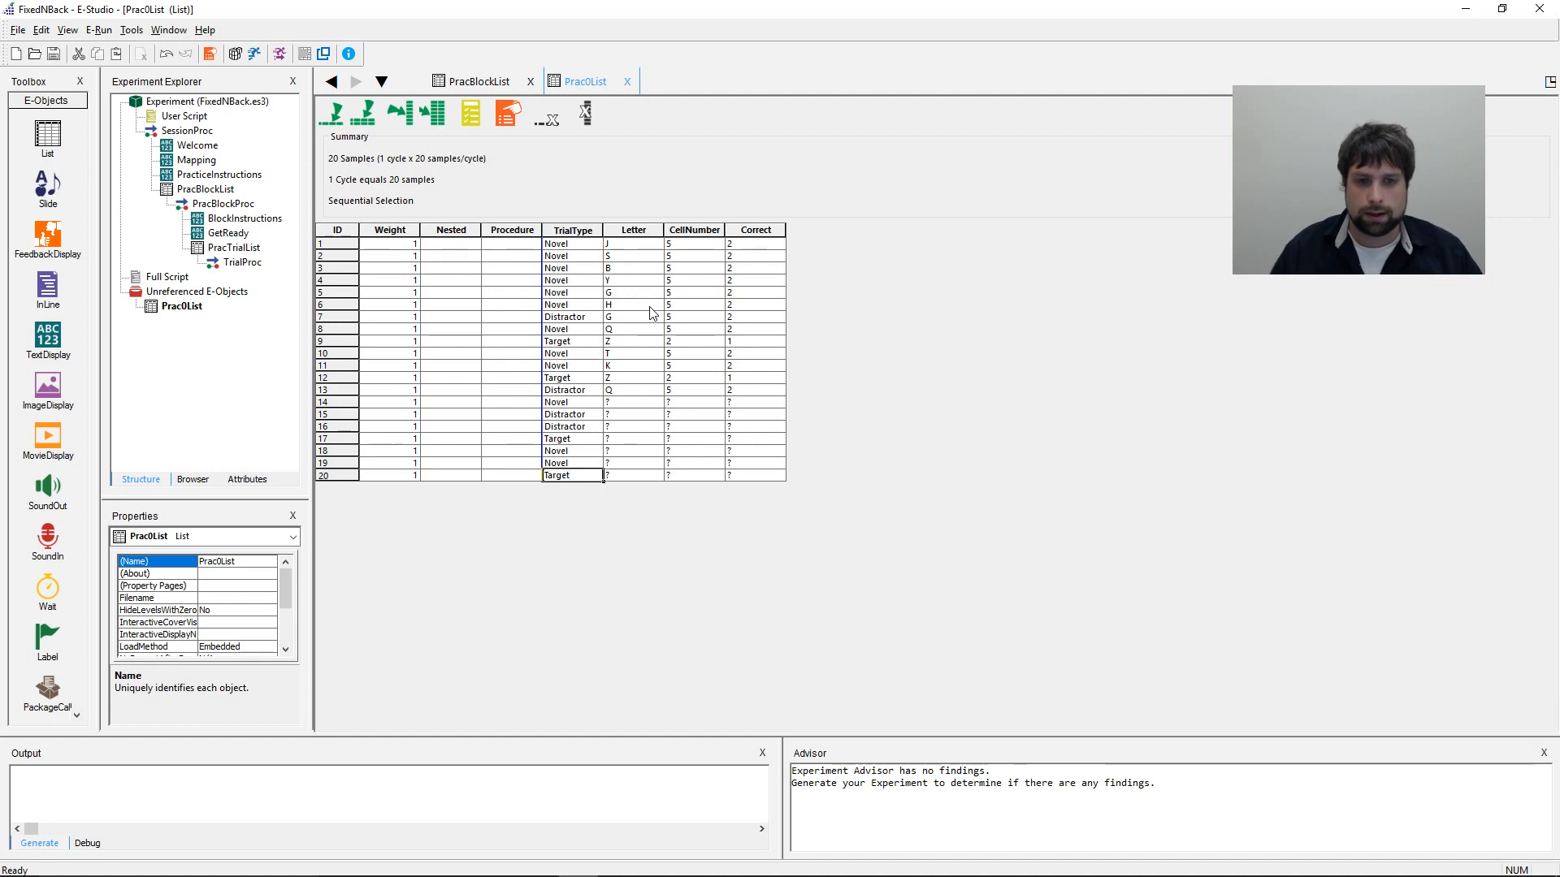
{"action": "key", "text": "Tab"}
- Enter Letter B for level 14, leaving the Letter of level 15 empty
{"action": "key", "text": "Up"}
{"action": "key", "text": "Up"}
{"action": "key", "text": "Up"}
{"action": "key", "text": "Up"}
{"action": "key", "text": "Up"}
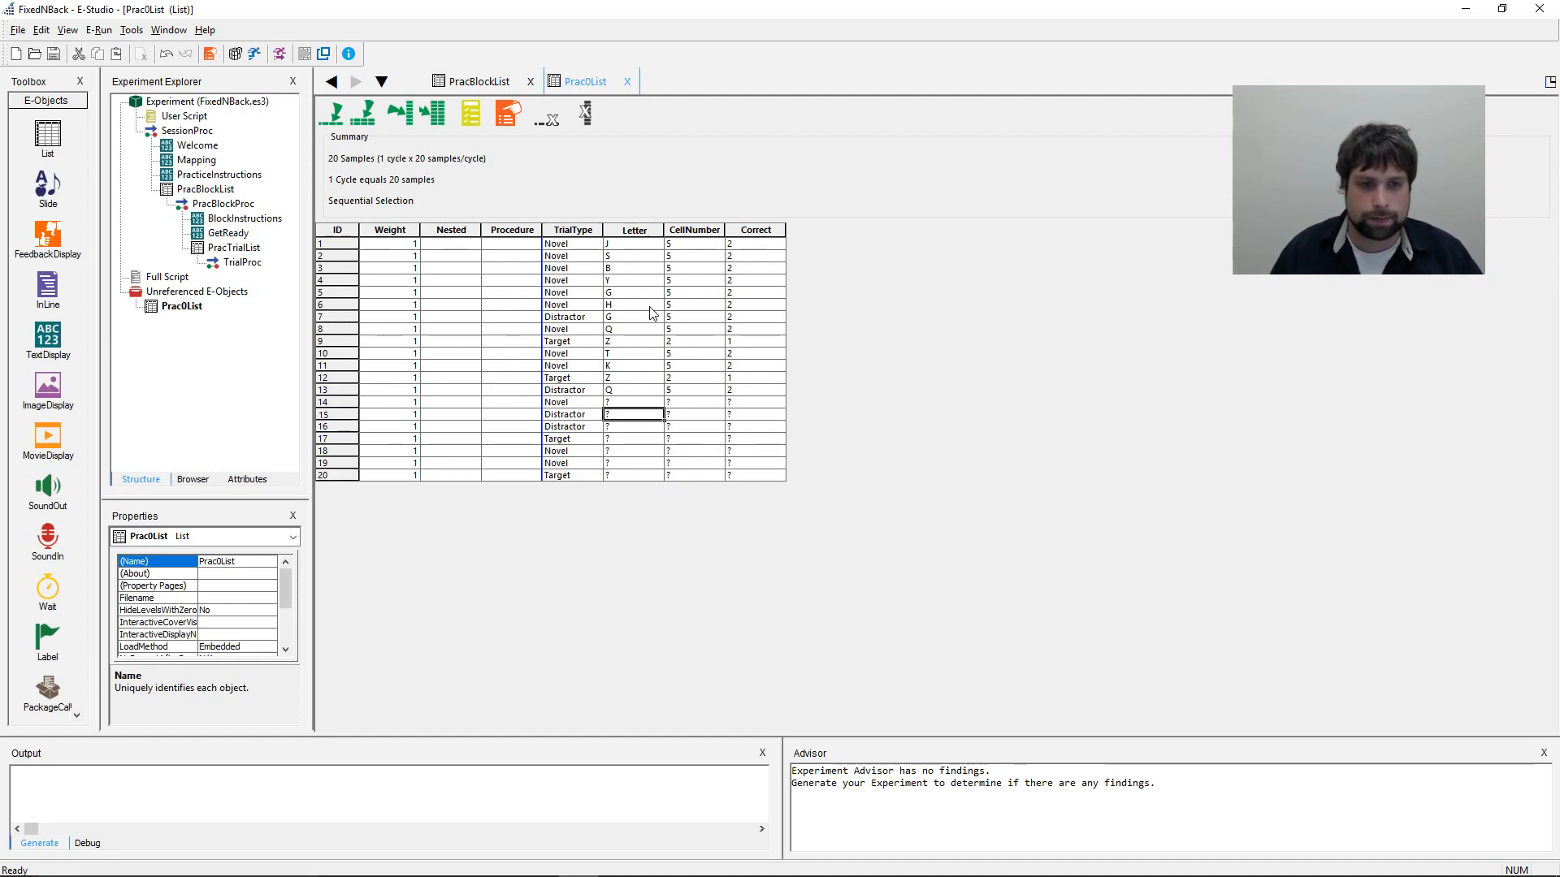
{"action": "type", "text": "B"}
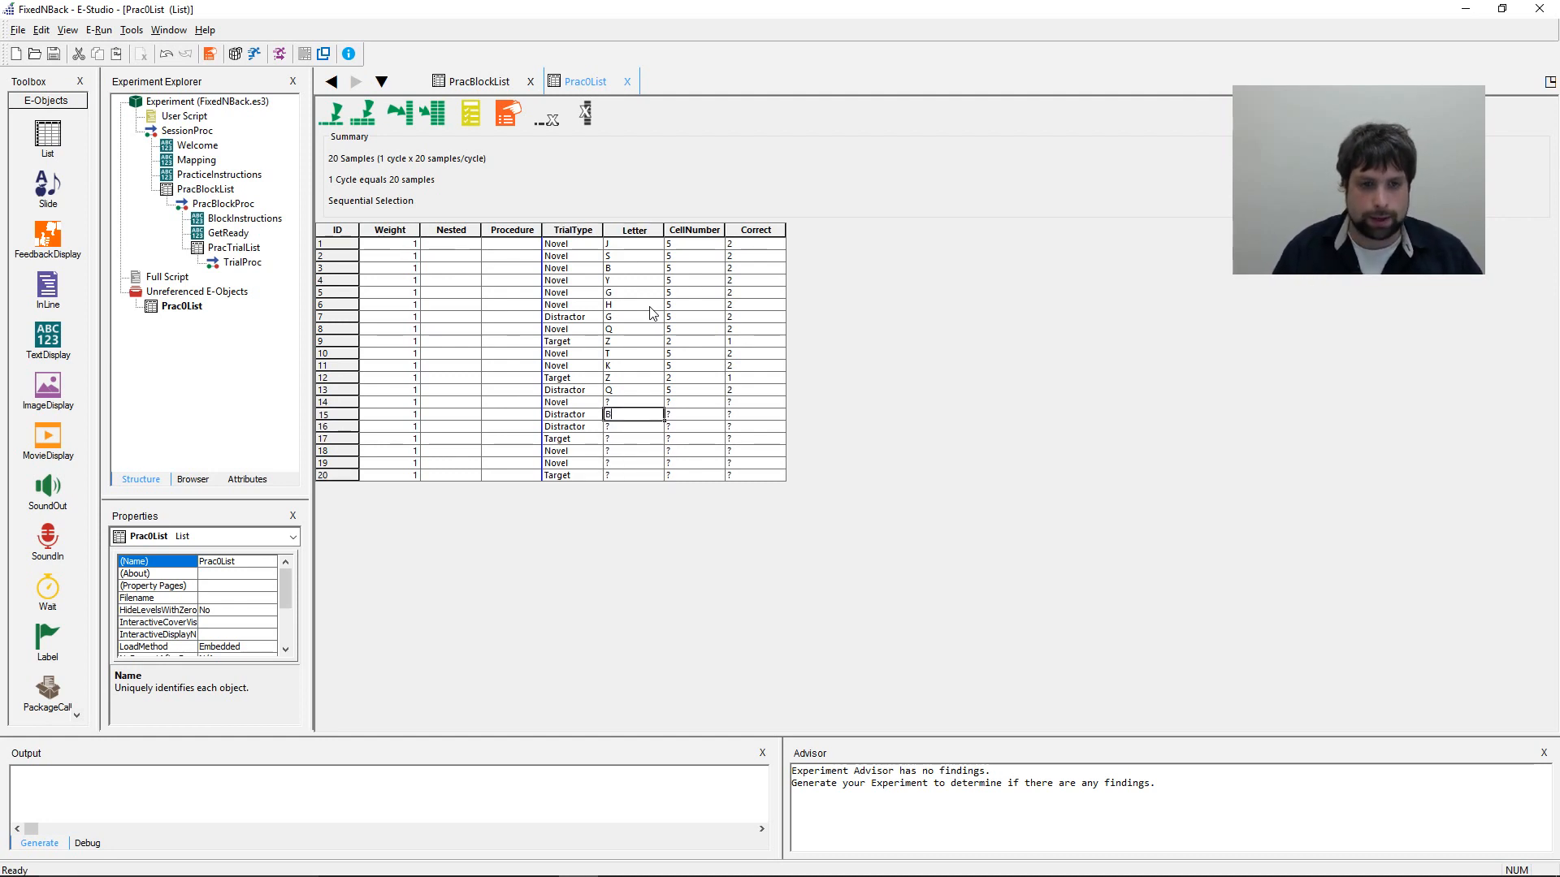
{"action": "key", "text": "BackSpace"}
{"action": "key", "text": "Up"}
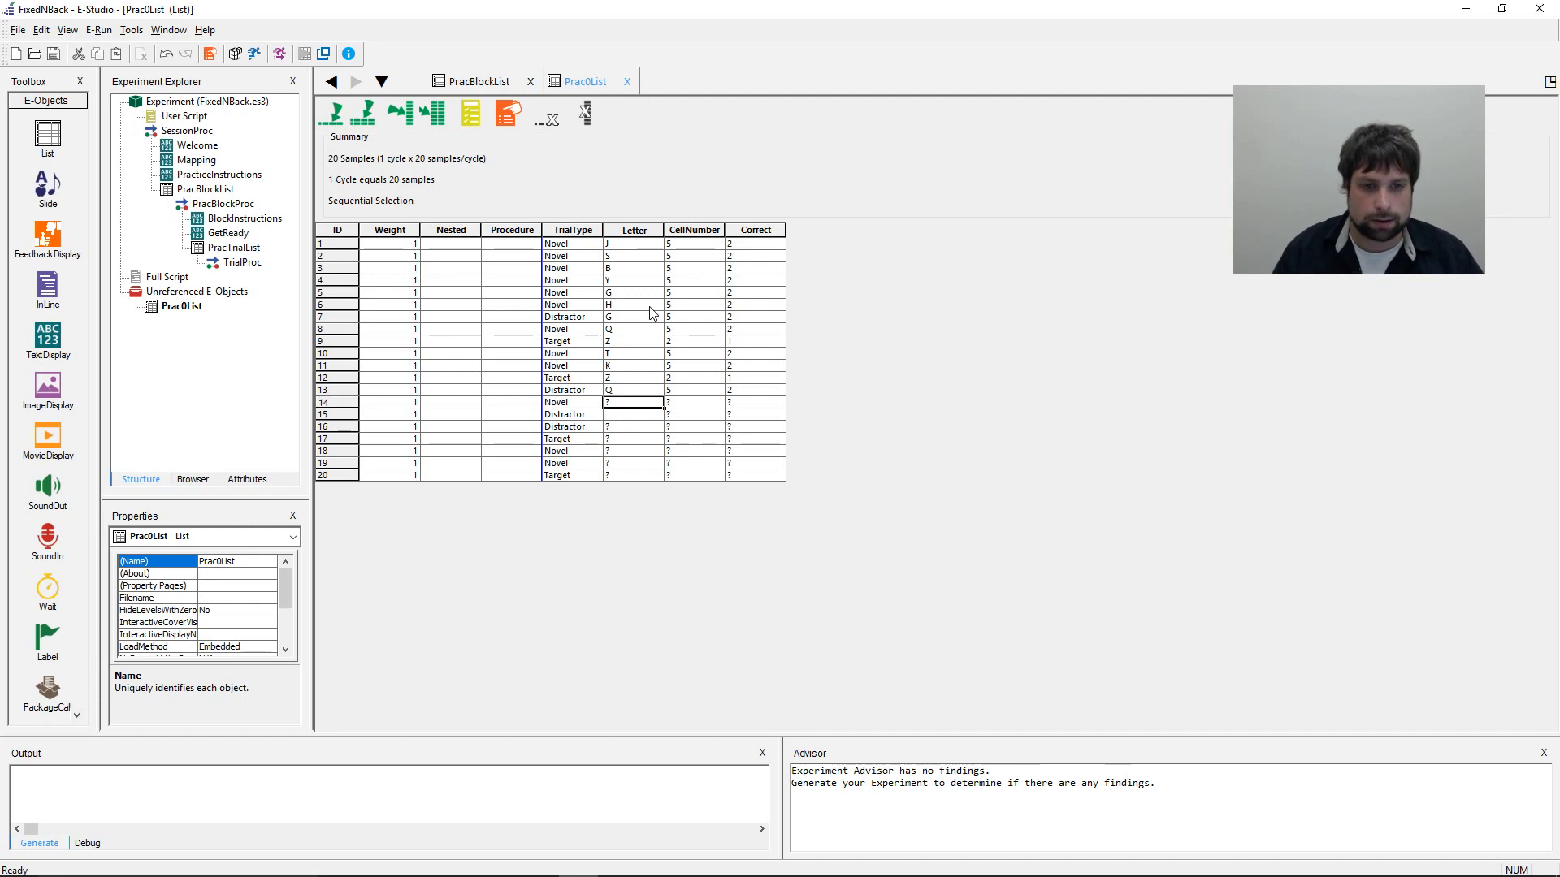
{"action": "type", "text": "B"}
- Enter Letter A for level 18 and Letter C for level 19
{"action": "key", "text": "Down"}
{"action": "key", "text": "Down"}
{"action": "key", "text": "Down"}
{"action": "key", "text": "Down"}
{"action": "type", "text": "A"}
{"action": "key", "text": "Down"}
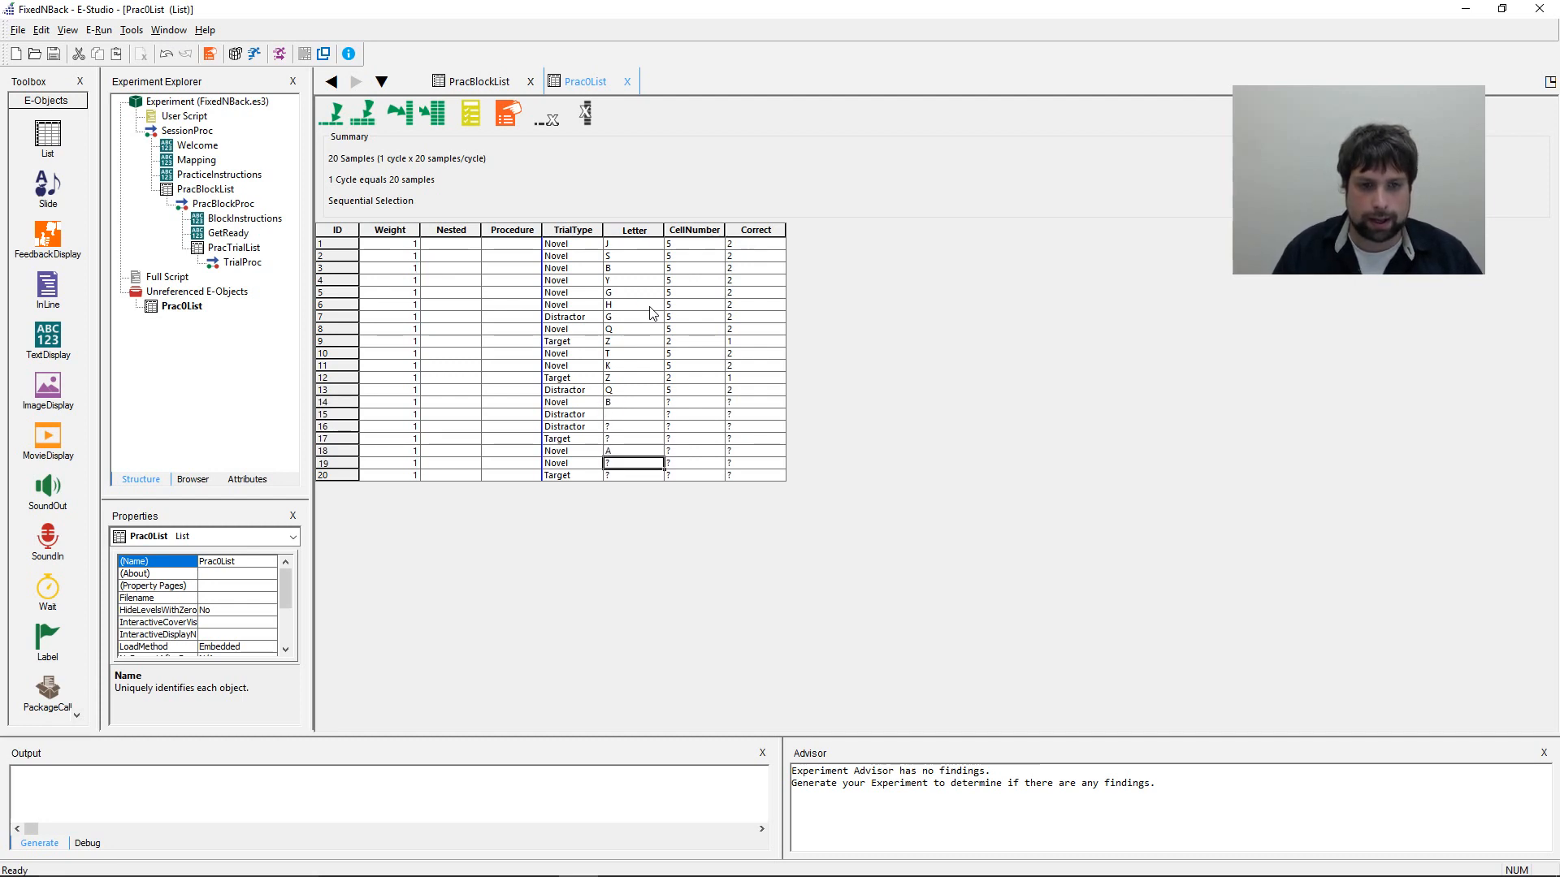
{"action": "type", "text": "C"}
- Change the Letter of level 14 to O and enter Letter B for level 15
{"action": "key", "text": "Up"}
{"action": "key", "text": "Up"}
{"action": "key", "text": "Up"}
{"action": "key", "text": "Up"}
{"action": "key", "text": "Up"}
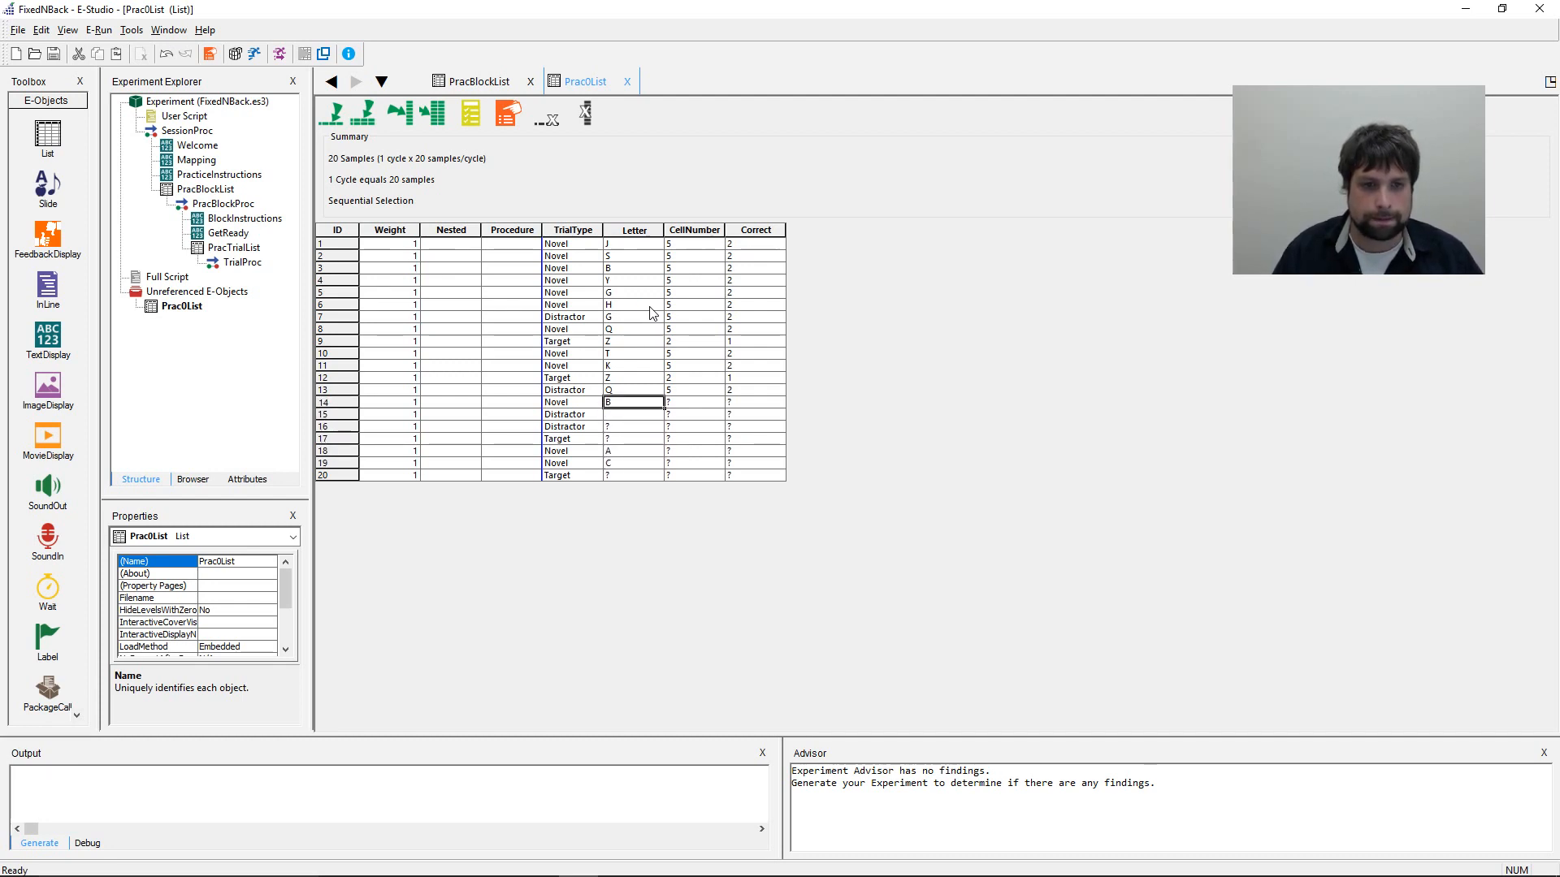
{"action": "type", "text": "O"}
{"action": "key", "text": "Down"}
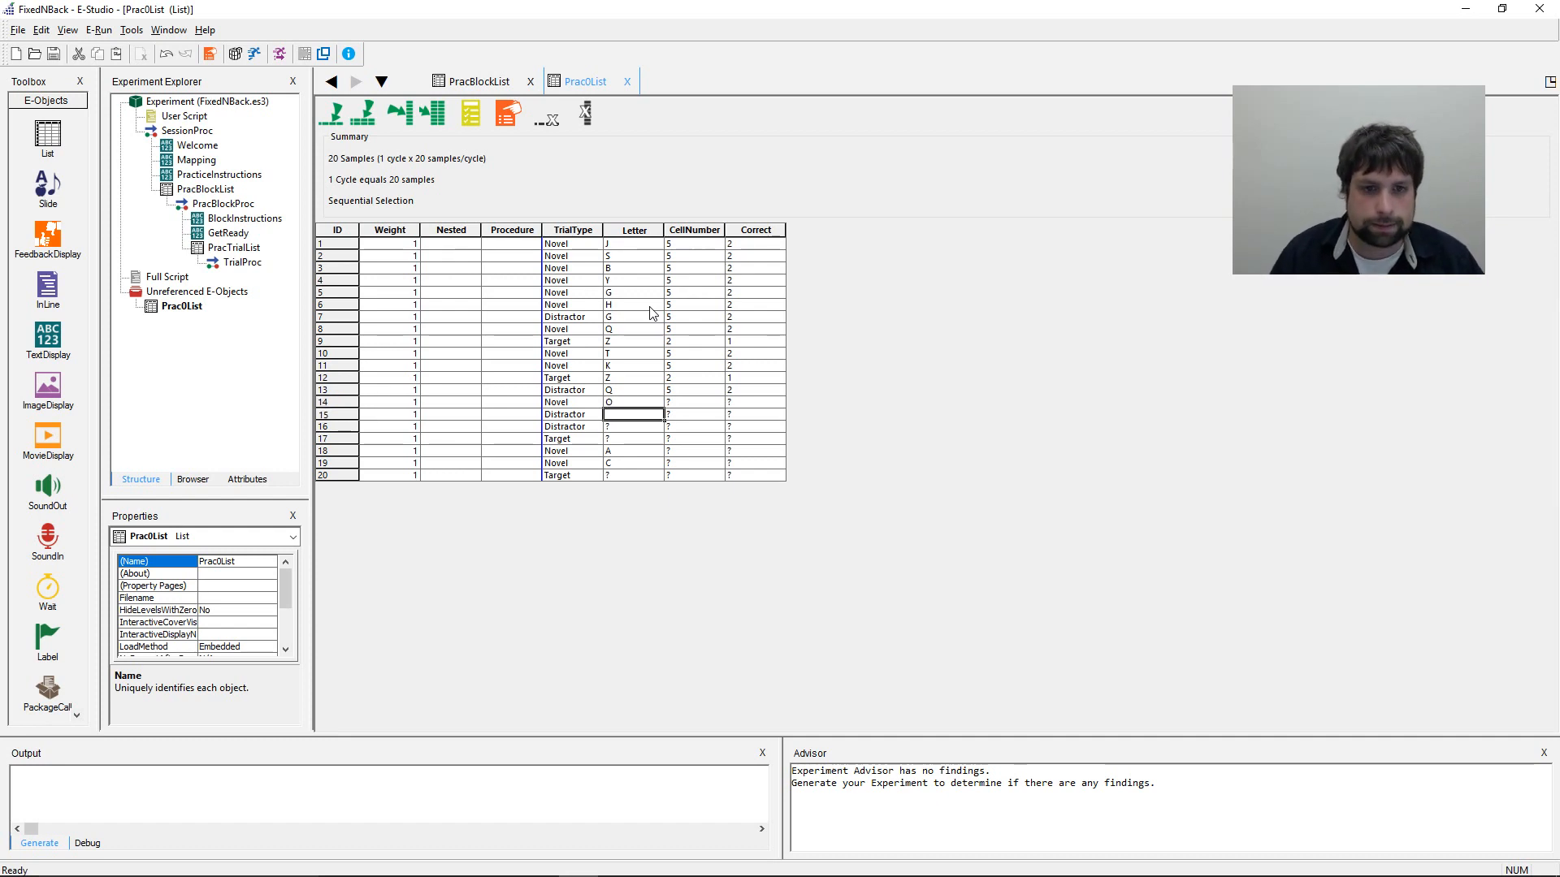
{"action": "type", "text": "B"}
{"action": "key", "text": "Down"}
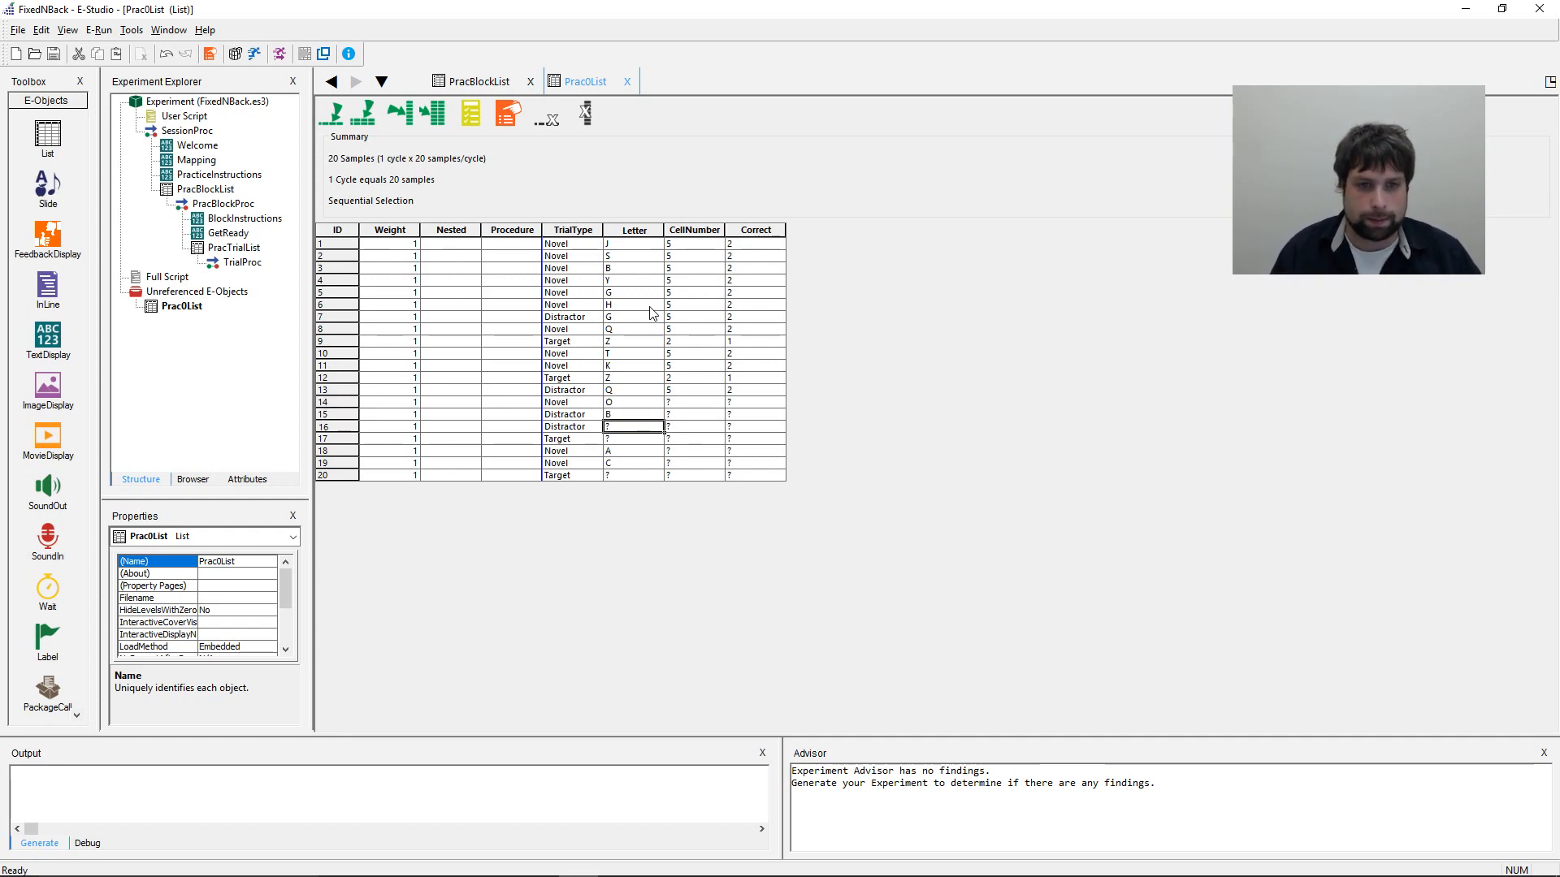
- Enter Letter S for level 16 and Letter Z for levels 17 and 20
{"action": "type", "text": "S"}
{"action": "key", "text": "Down"}
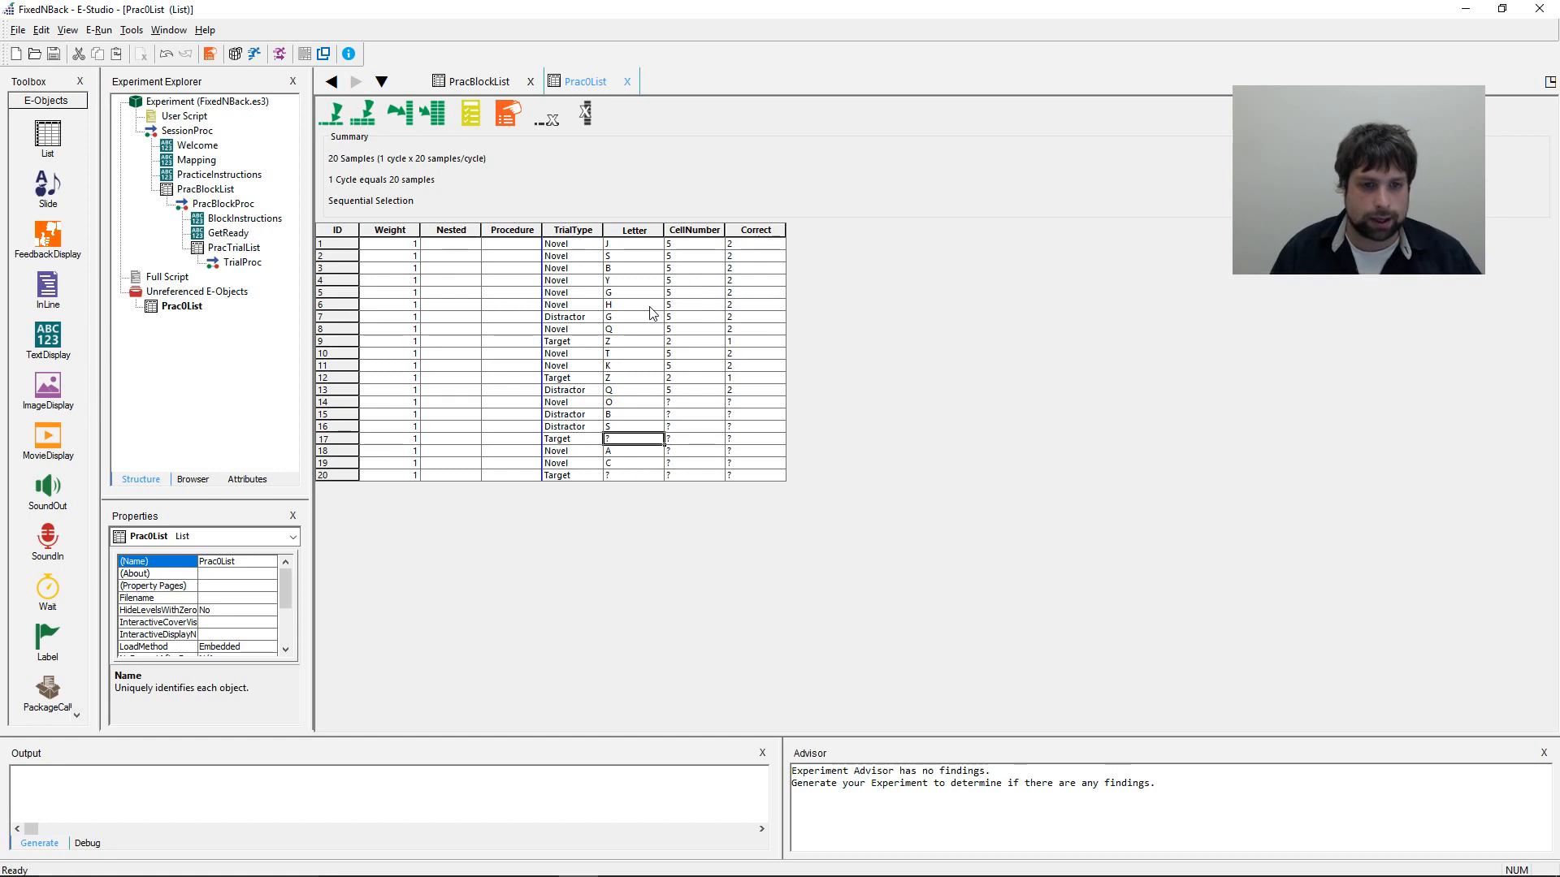
{"action": "type", "text": "Z"}
{"action": "key", "text": "Down"}
{"action": "key", "text": "Down"}
{"action": "key", "text": "Down"}
{"action": "type", "text": "Z"}
- Set CellNumber to 5 for levels 14, 15 and 16
{"action": "key", "text": "Up"}
{"action": "key", "text": "Up"}
{"action": "key", "text": "Up"}
{"action": "key", "text": "Right"}
{"action": "key", "text": "Right"}
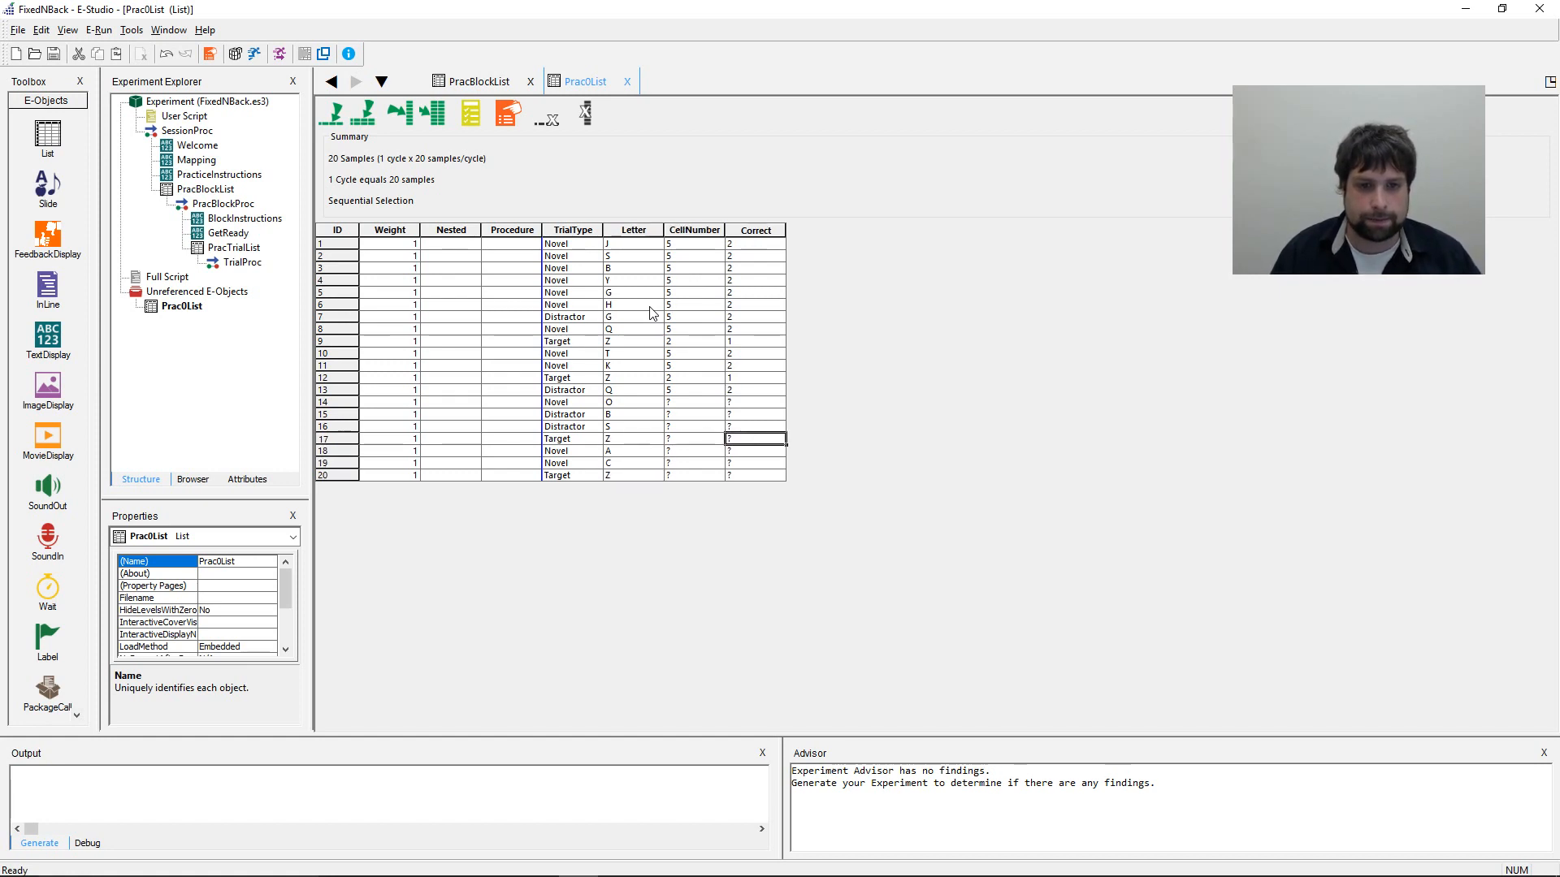
{"action": "key", "text": "Left"}
{"action": "key", "text": "Up"}
{"action": "key", "text": "Up"}
{"action": "key", "text": "Up"}
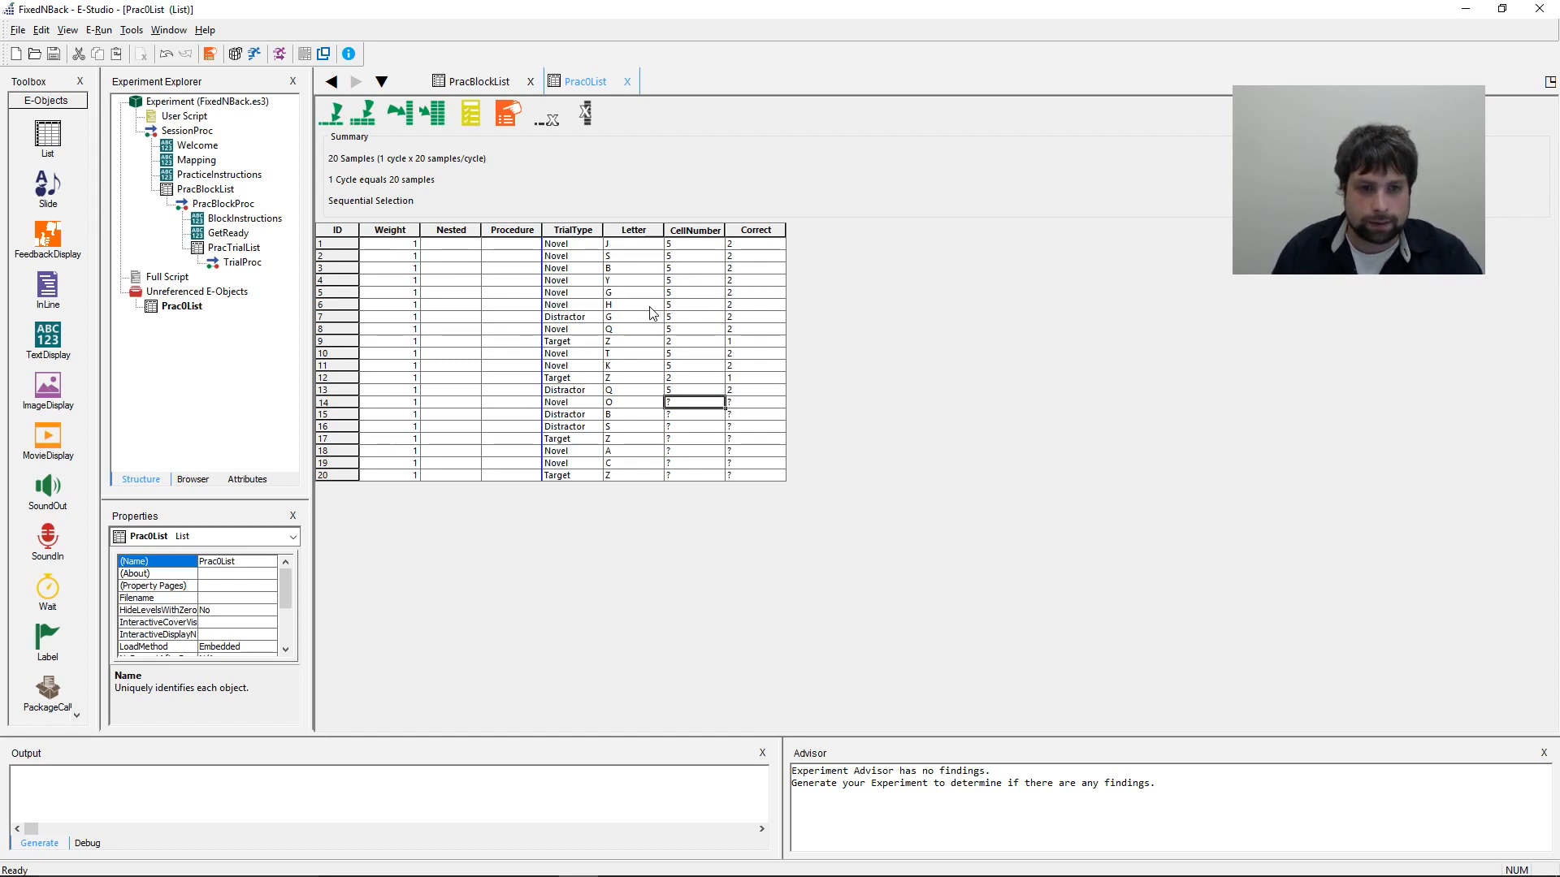
{"action": "type", "text": "5"}
{"action": "key", "text": "Down"}
{"action": "type", "text": "5"}
{"action": "key", "text": "Down"}
{"action": "type", "text": "5"}
- Set CellNumber to 2 for levels 17 and 20 and to 5 for levels 18 and 19
{"action": "key", "text": "Down"}
{"action": "type", "text": "2"}
{"action": "key", "text": "Down"}
{"action": "type", "text": "5"}
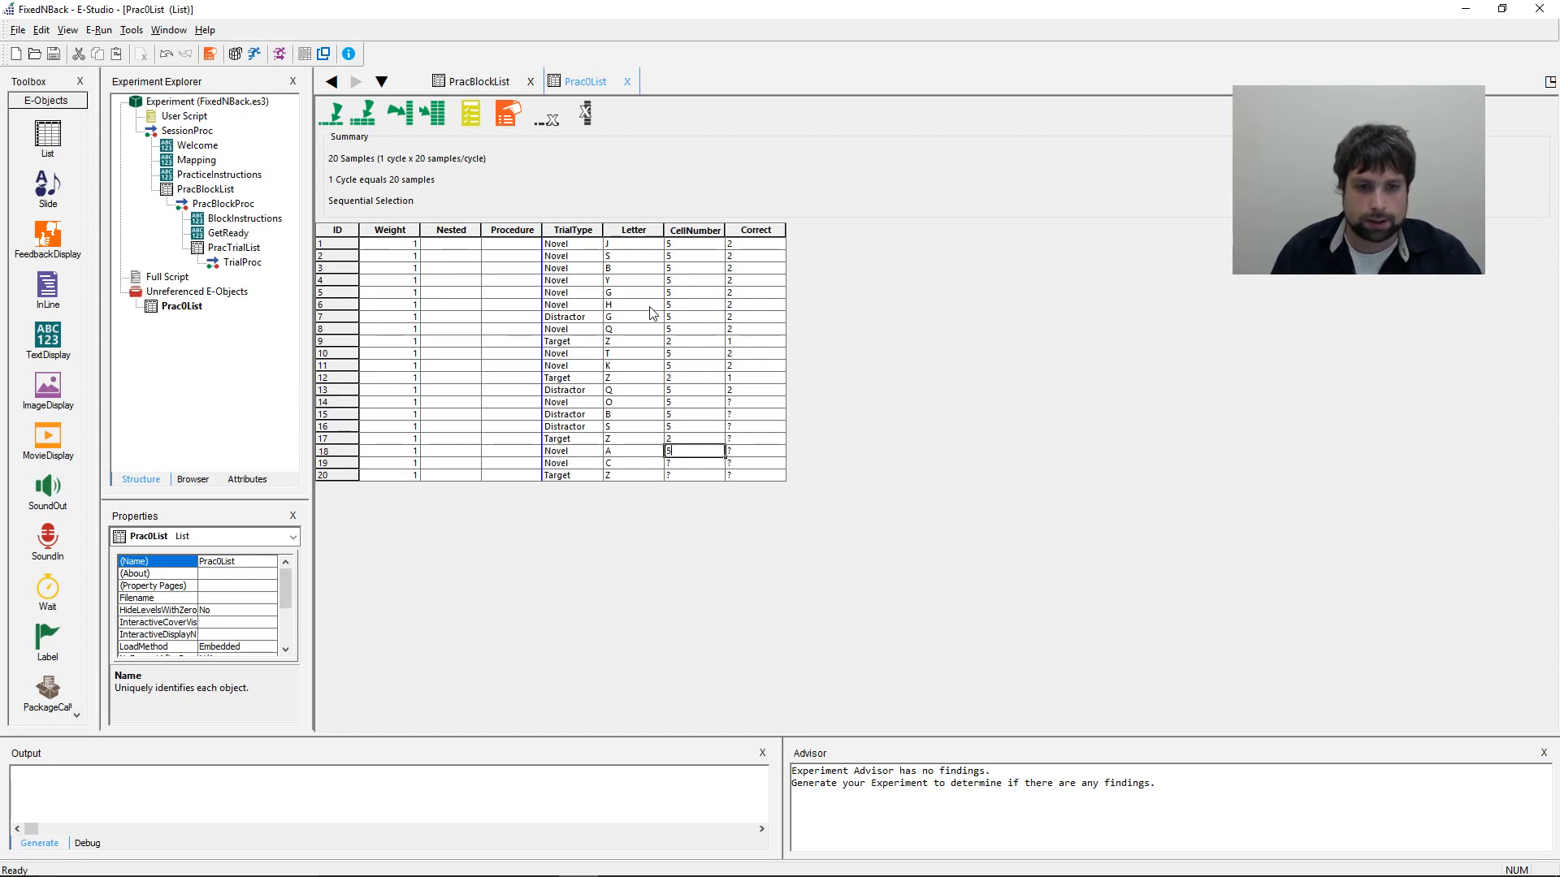
{"action": "key", "text": "Down"}
{"action": "type", "text": "5"}
{"action": "key", "text": "Down"}
{"action": "type", "text": "2"}
- Set Correct to 2 for levels 14, 15 and 16
{"action": "key", "text": "Right"}
{"action": "key", "text": "Up"}
{"action": "key", "text": "Up"}
{"action": "key", "text": "Up"}
{"action": "key", "text": "Up"}
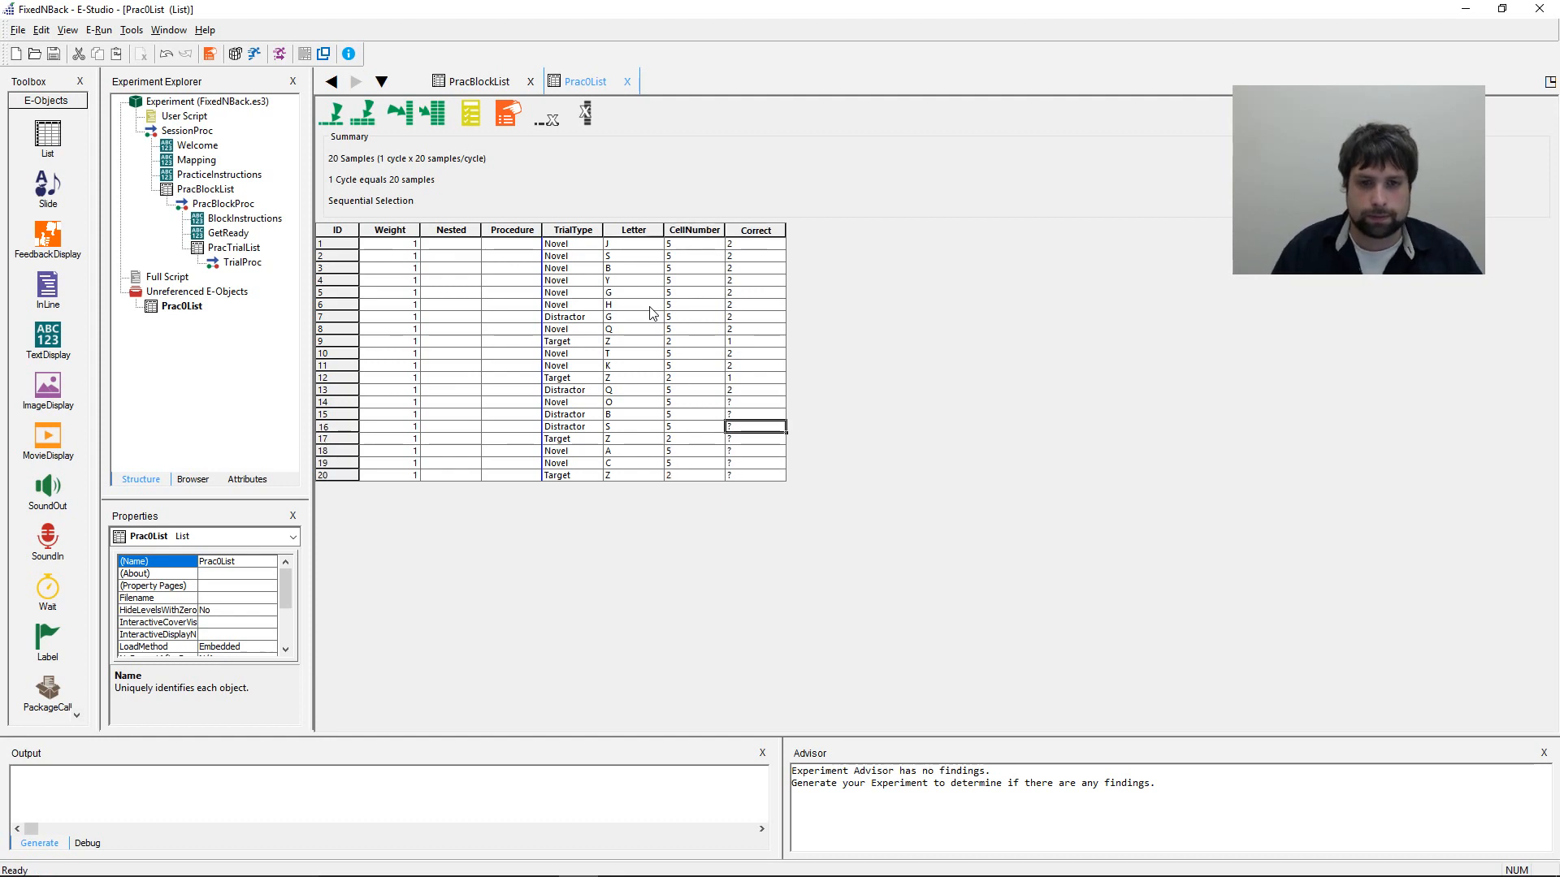
{"action": "key", "text": "Up"}
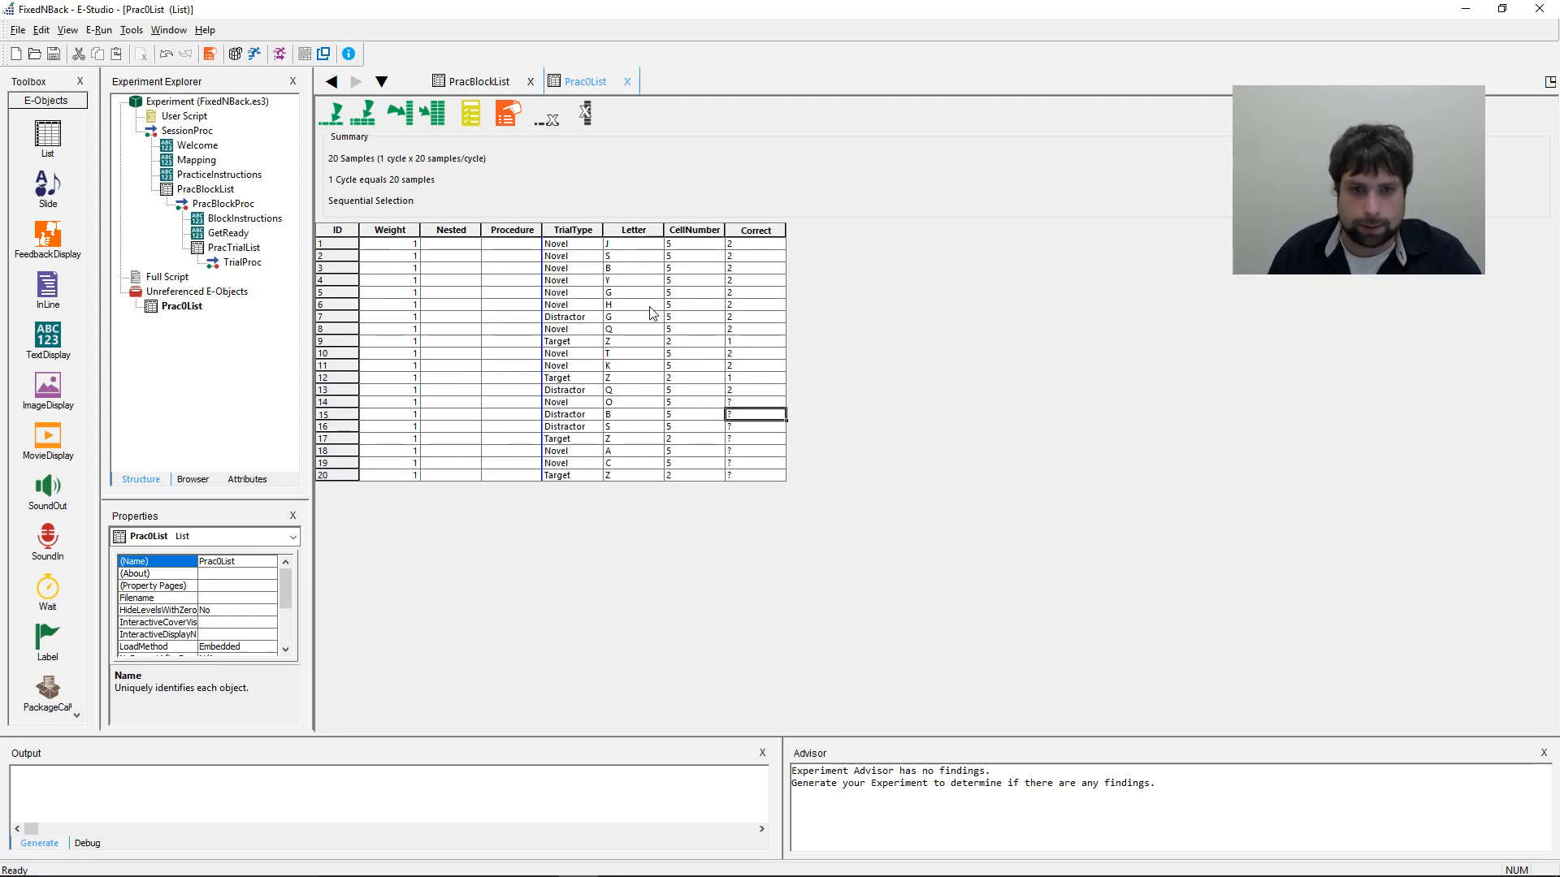
{"action": "key", "text": "Up"}
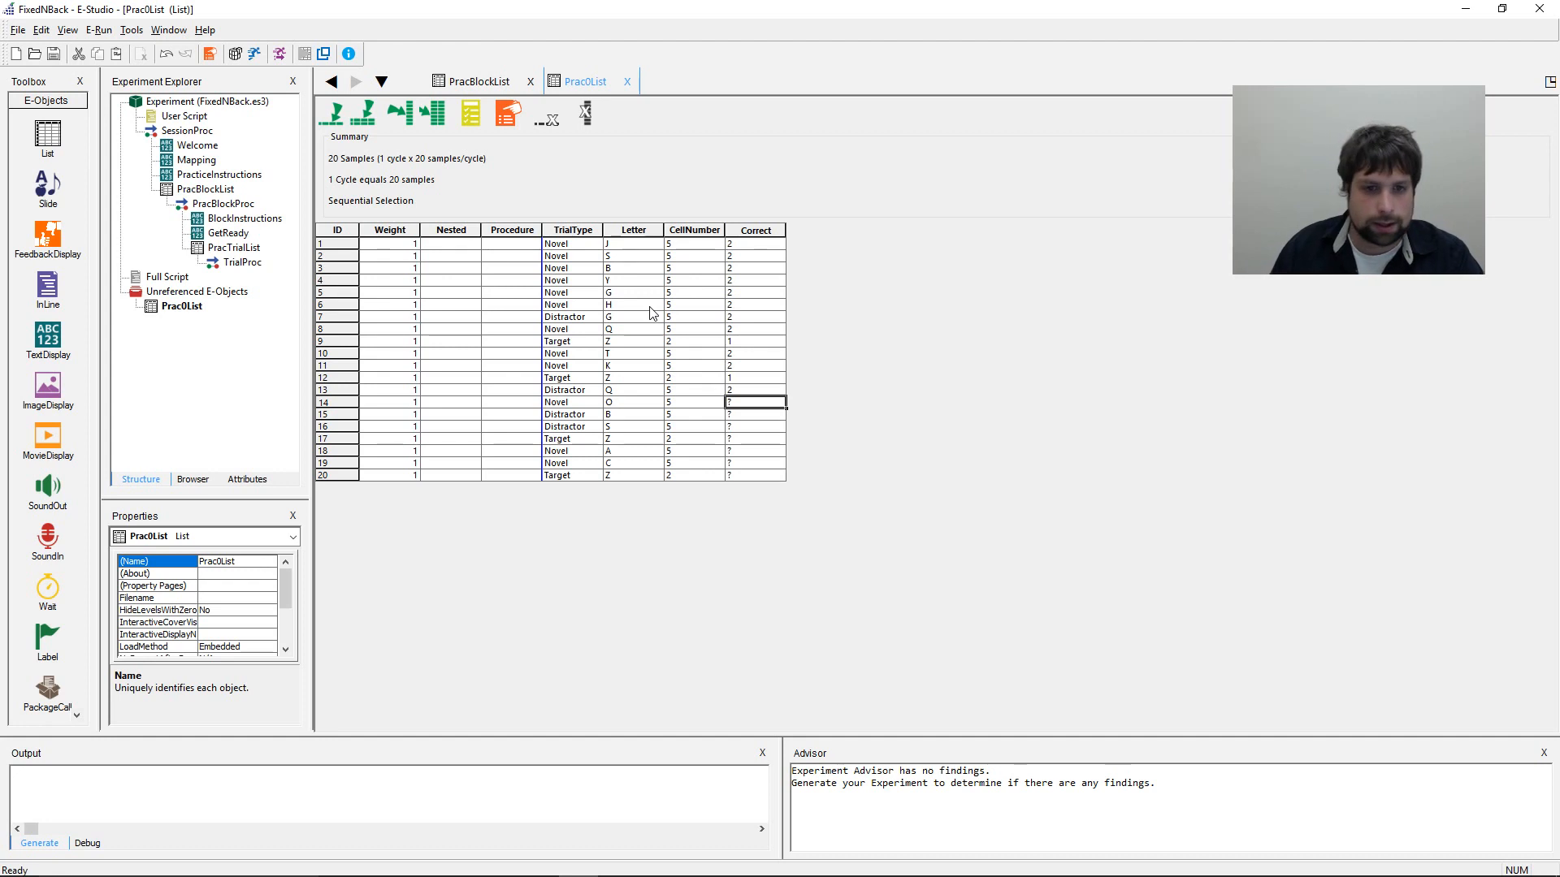
{"action": "type", "text": "2"}
{"action": "key", "text": "Down"}
{"action": "type", "text": "2"}
{"action": "key", "text": "Down"}
{"action": "type", "text": "2"}
- Set Correct to 1 for levels 17 and 20 and to 2 for levels 18 and 19
{"action": "key", "text": "Down"}
{"action": "type", "text": "1"}
{"action": "key", "text": "Down"}
{"action": "type", "text": "2"}
{"action": "key", "text": "Down"}
{"action": "type", "text": "2"}
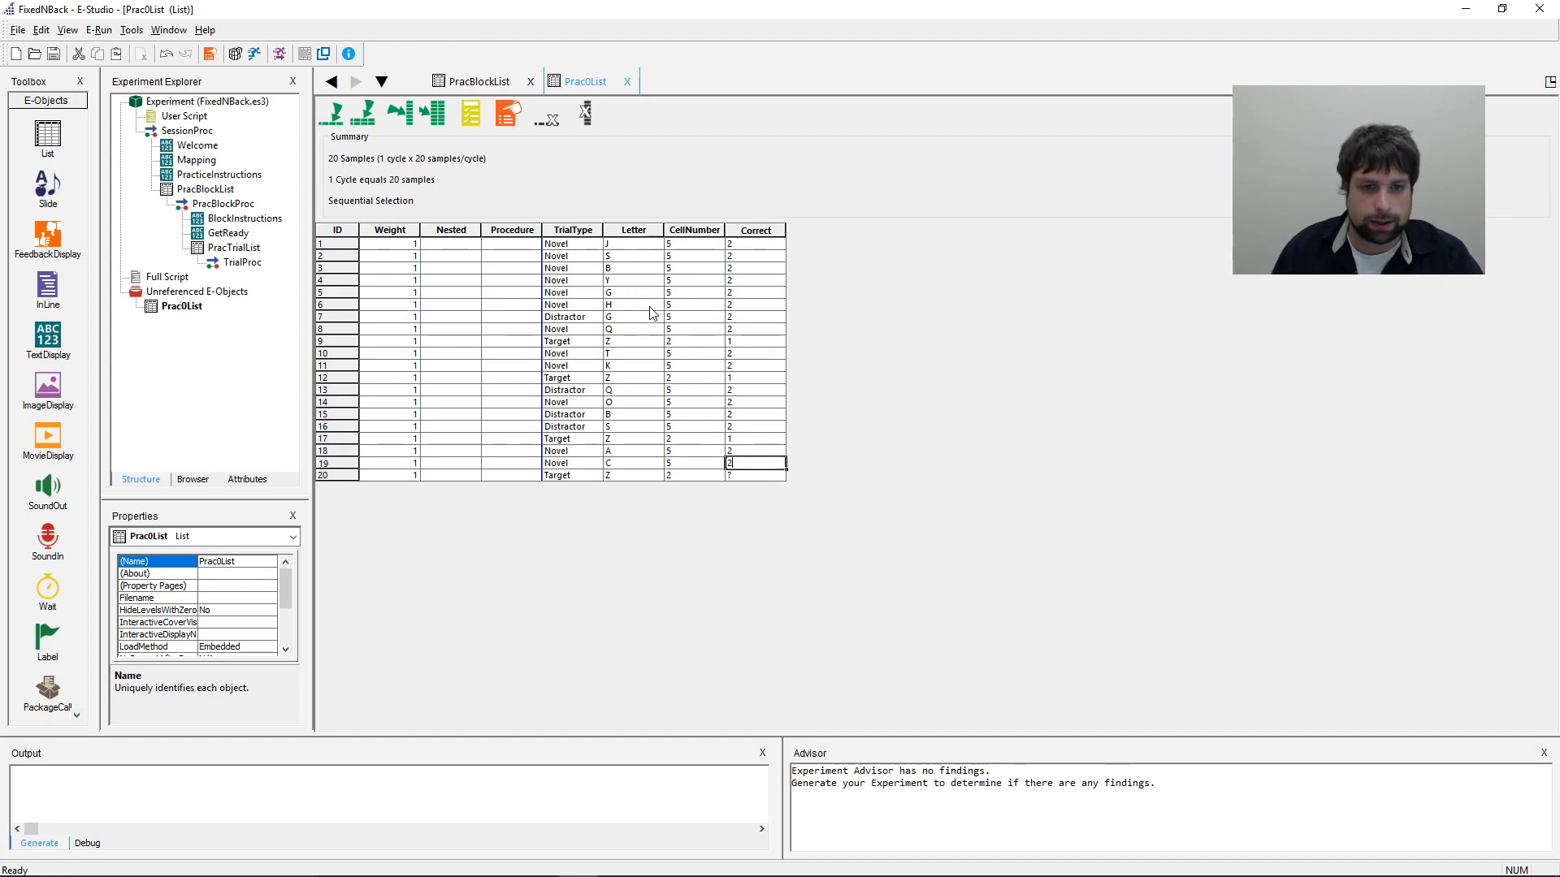
{"action": "key", "text": "Up"}
{"action": "key", "text": "Up"}
{"action": "key", "text": "Down"}
{"action": "key", "text": "Down"}
{"action": "key", "text": "Down"}
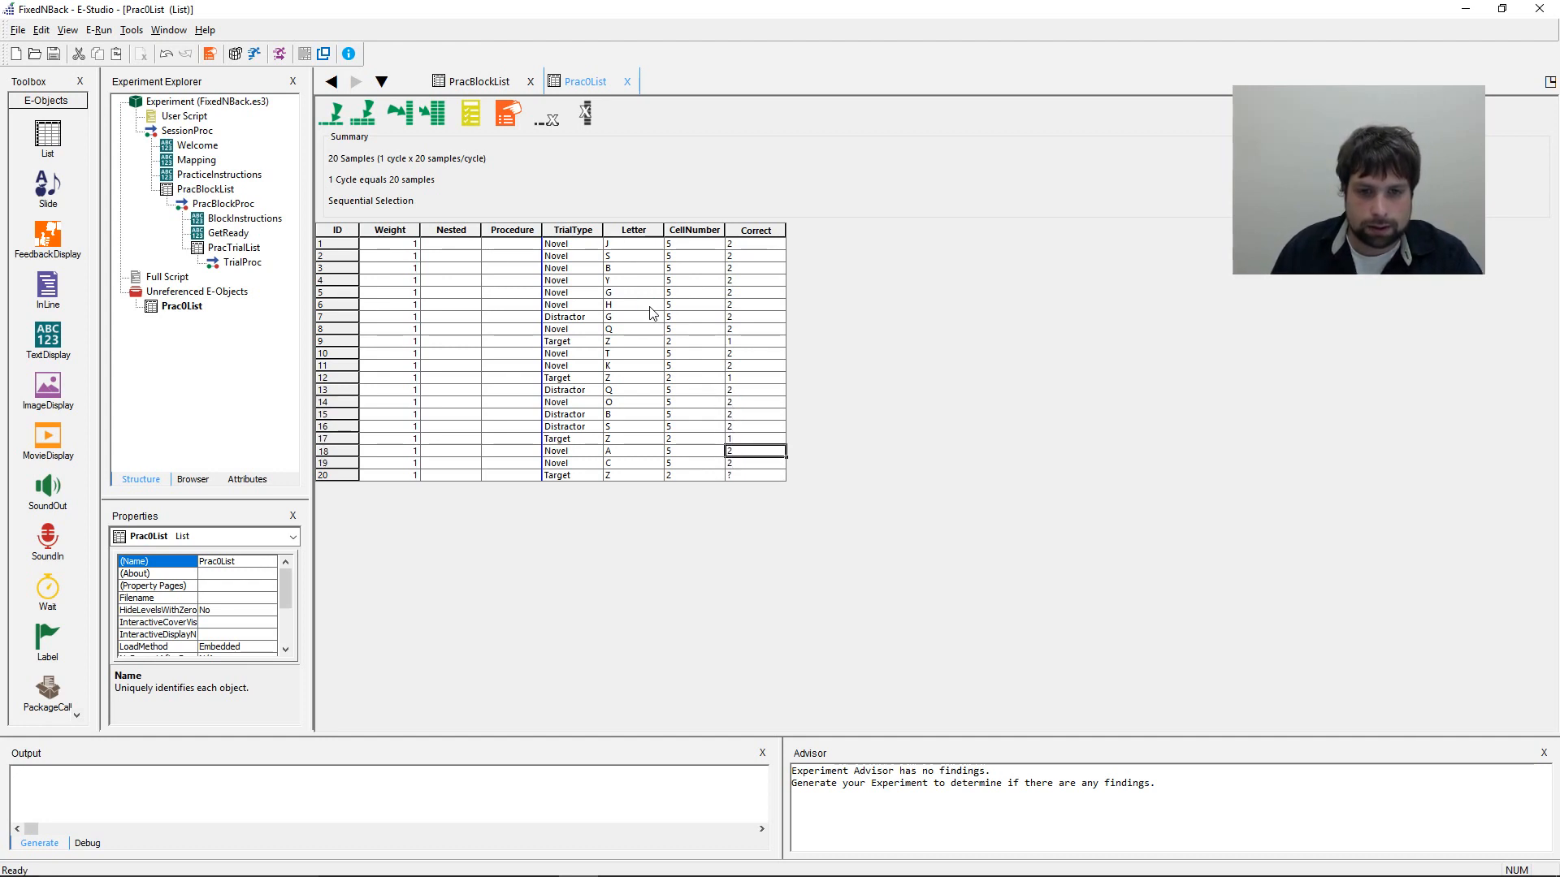
{"action": "type", "text": "1"}
{"action": "key", "text": "Up"}
{"action": "key", "text": "Up"}
{"action": "key", "text": "Up"}
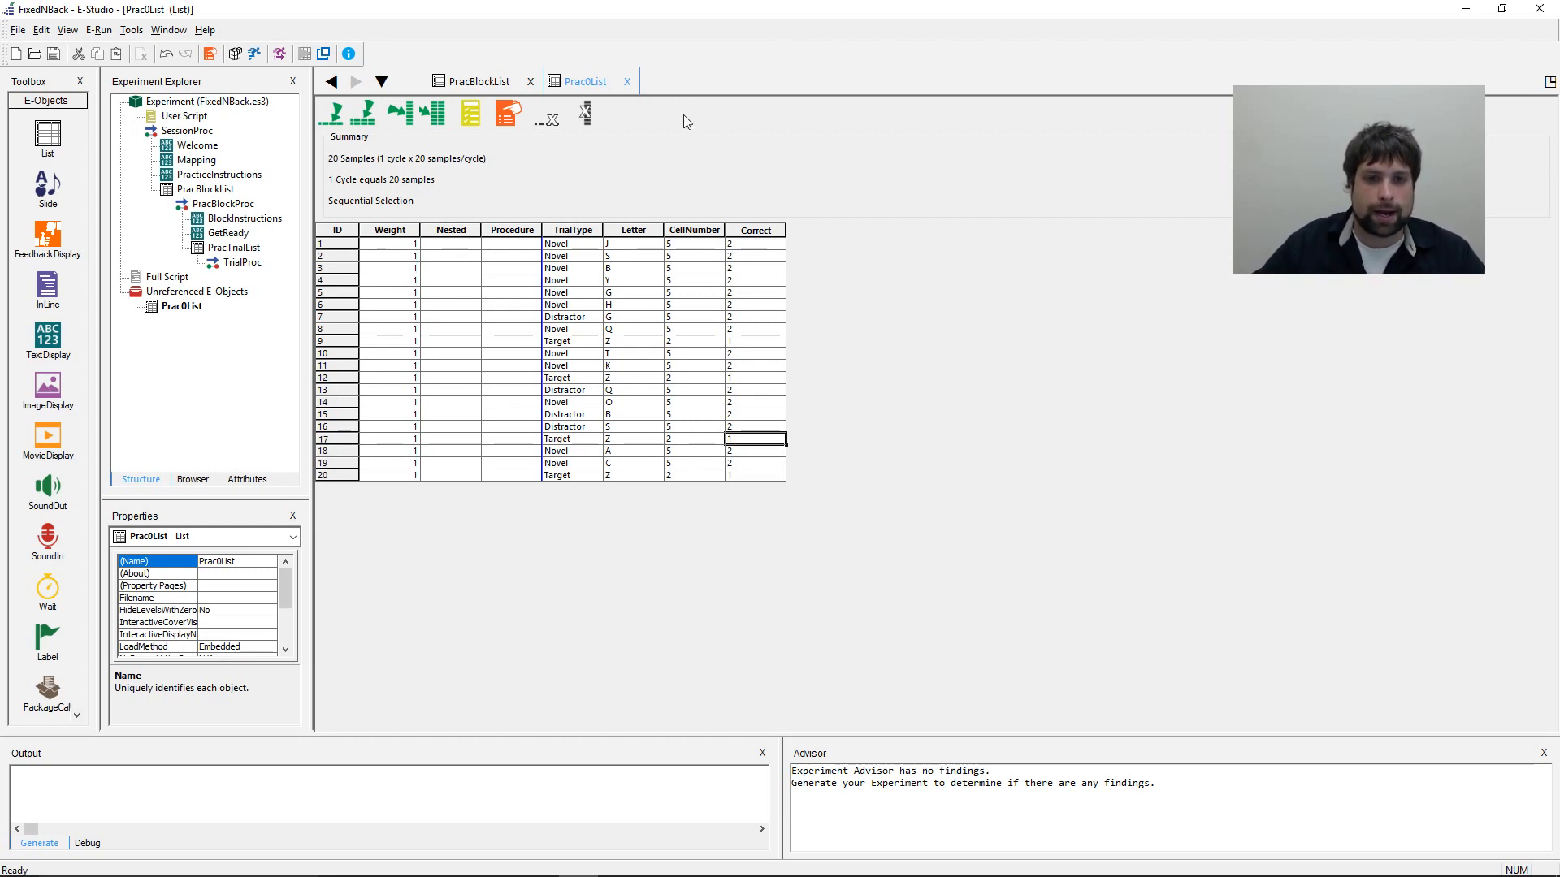
- Review the TrialType, CellNumber and Correct columns of Prac0List against each other
{"action": "left_click_drag", "start_coordinate": [578, 244], "coordinate": [580, 307]}
{"action": "left_click", "coordinate": [585, 329]}
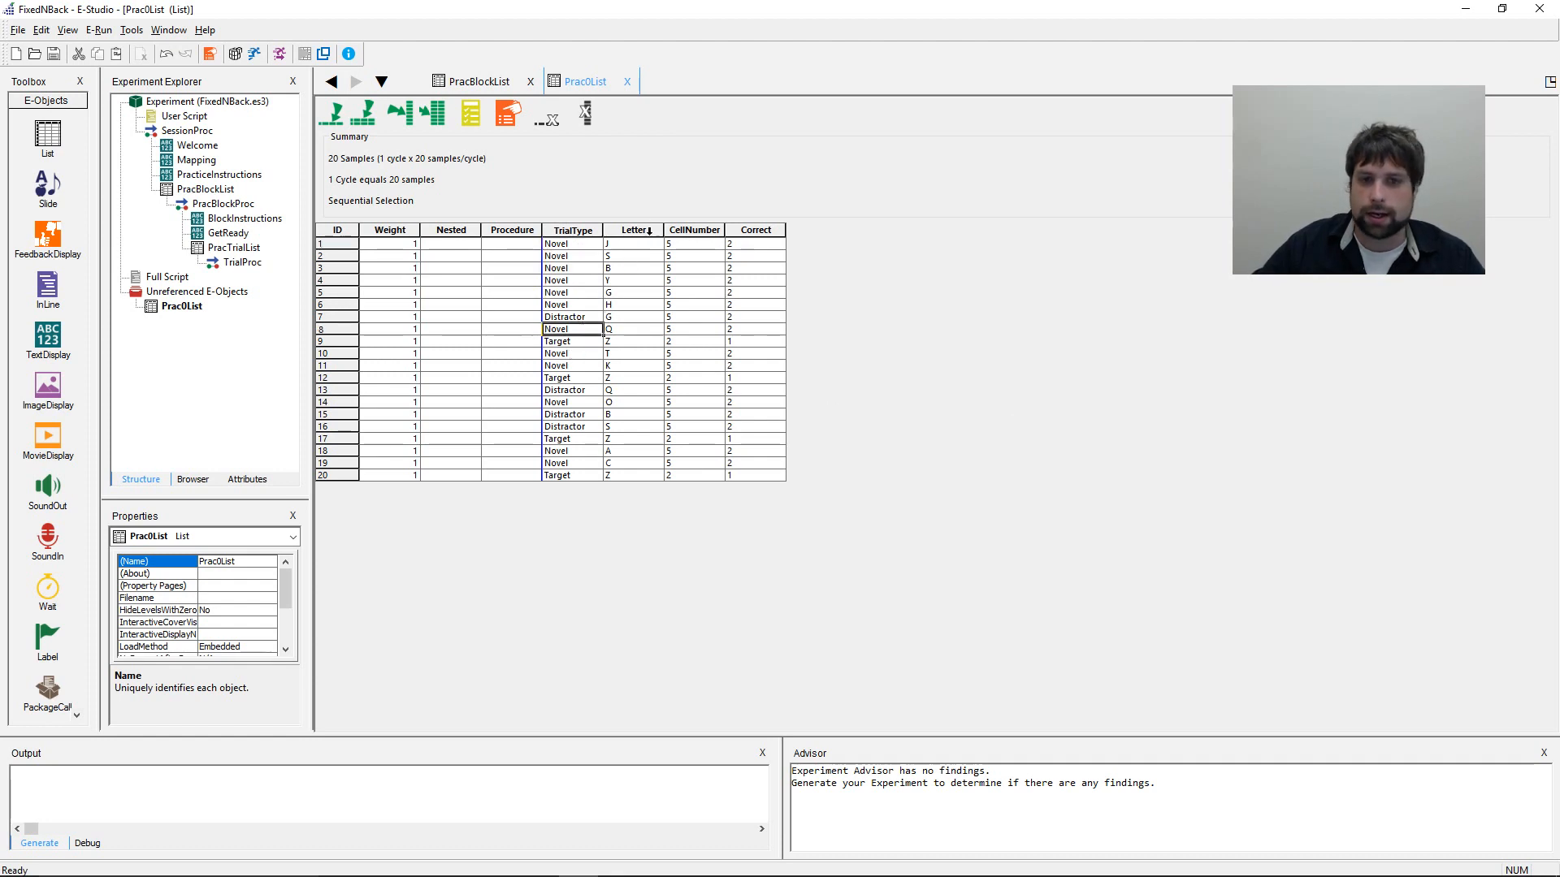
{"action": "left_click_drag", "start_coordinate": [694, 245], "coordinate": [695, 474]}
{"action": "left_click", "coordinate": [709, 379]}
{"action": "left_click_drag", "start_coordinate": [756, 243], "coordinate": [758, 368]}
{"action": "left_click", "coordinate": [765, 428]}
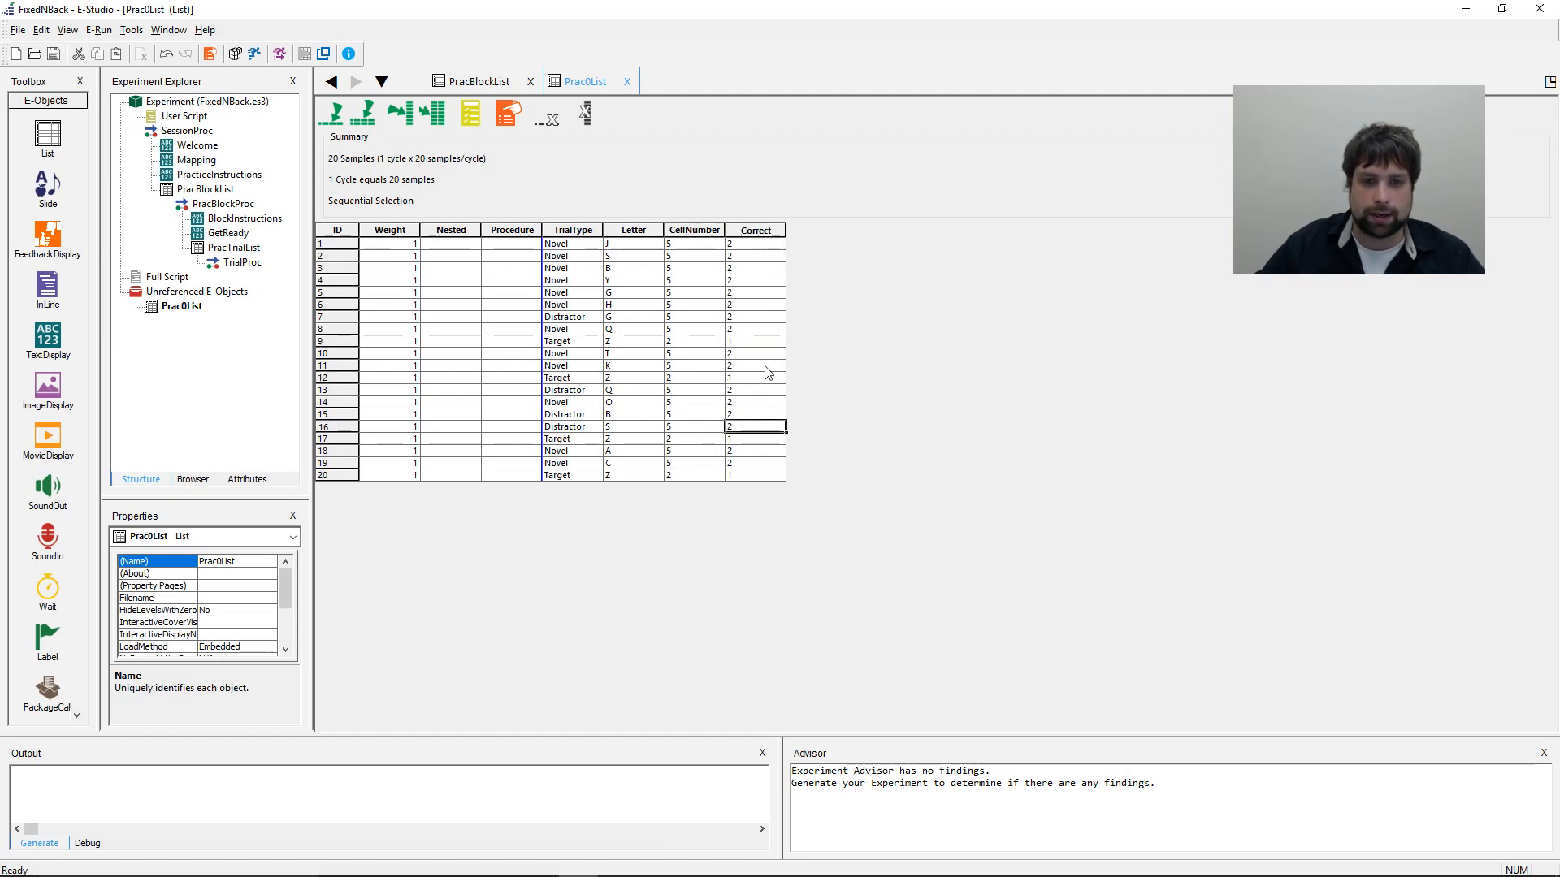
{"action": "left_click", "coordinate": [756, 247]}
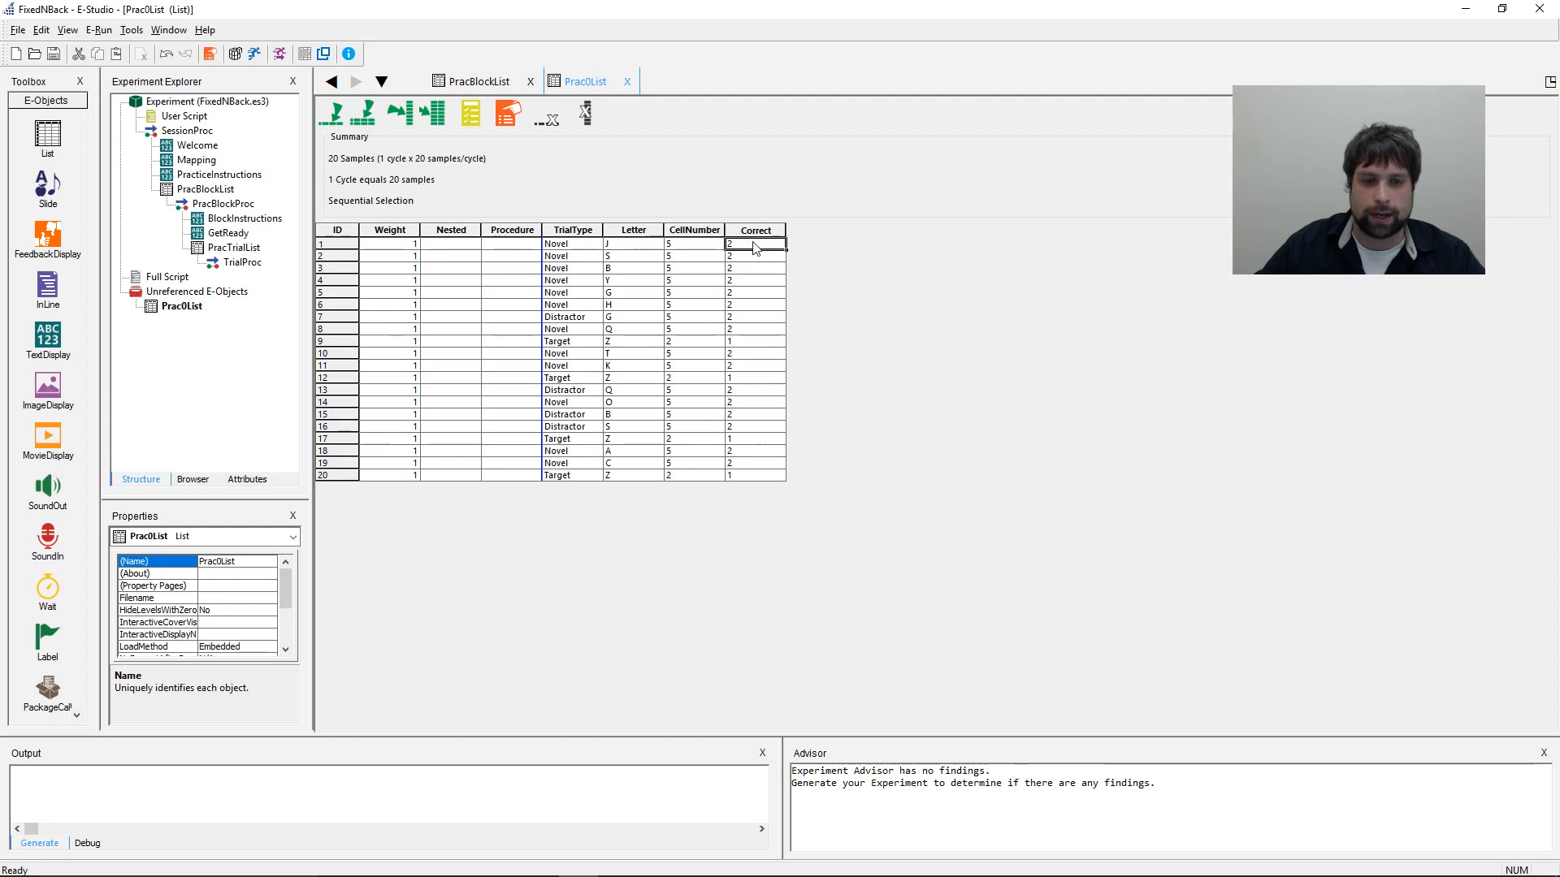
{"action": "left_click_drag", "start_coordinate": [755, 248], "coordinate": [755, 302]}
{"action": "left_click", "coordinate": [761, 340]}
{"action": "left_click", "coordinate": [773, 393]}
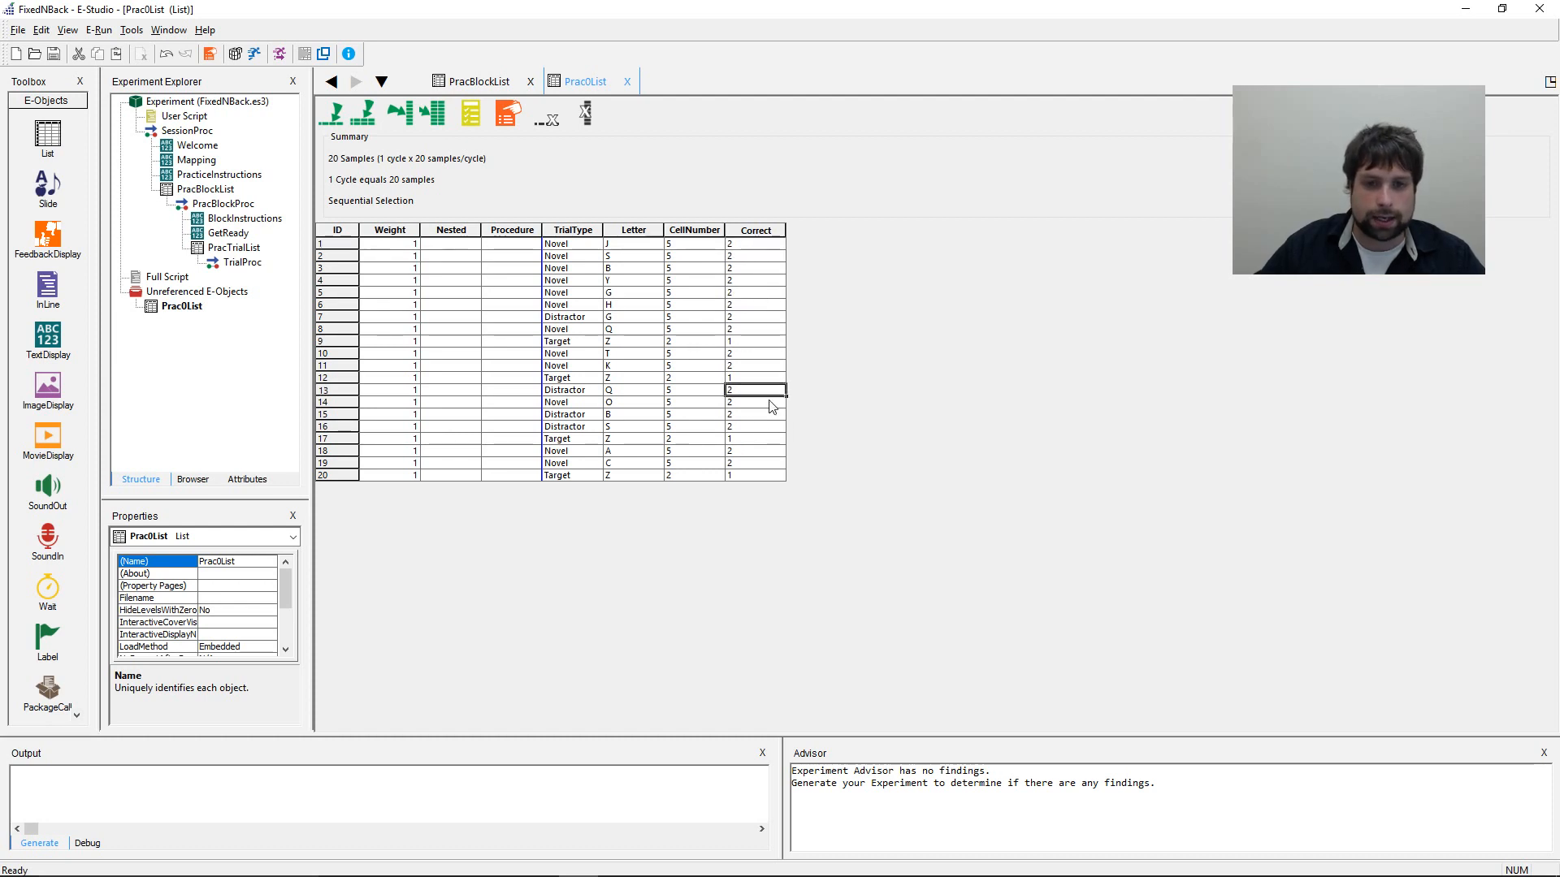
{"action": "left_click", "coordinate": [762, 378]}
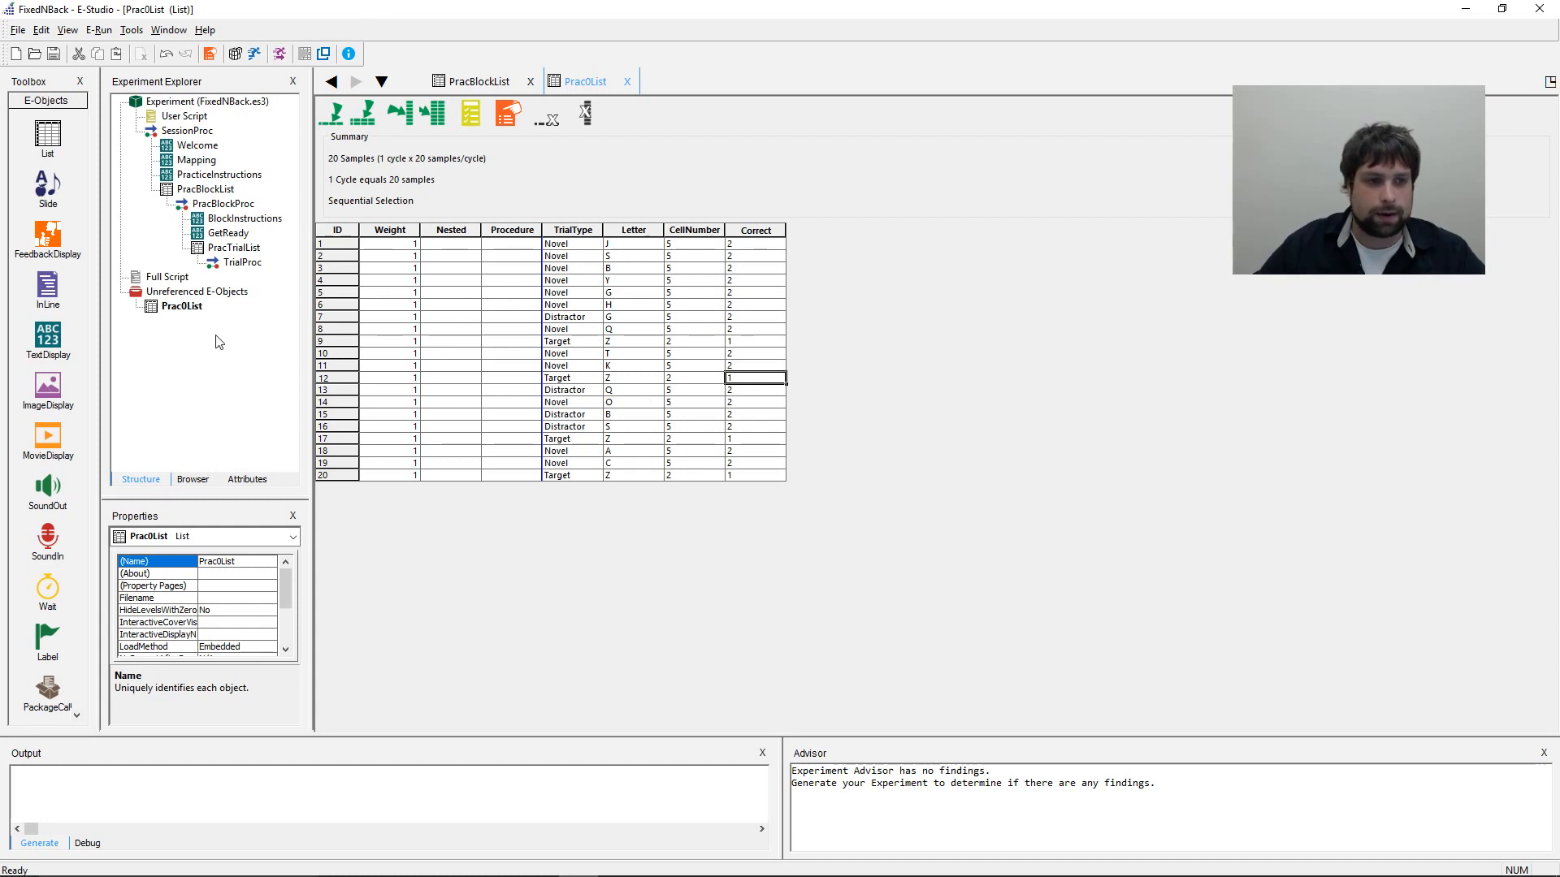
- Compare PracTrialList with Prac0List, view TrialProc, and return to PracTrialList
{"action": "mouse_move", "coordinate": [199, 316]}
{"action": "mouse_move", "coordinate": [227, 195]}
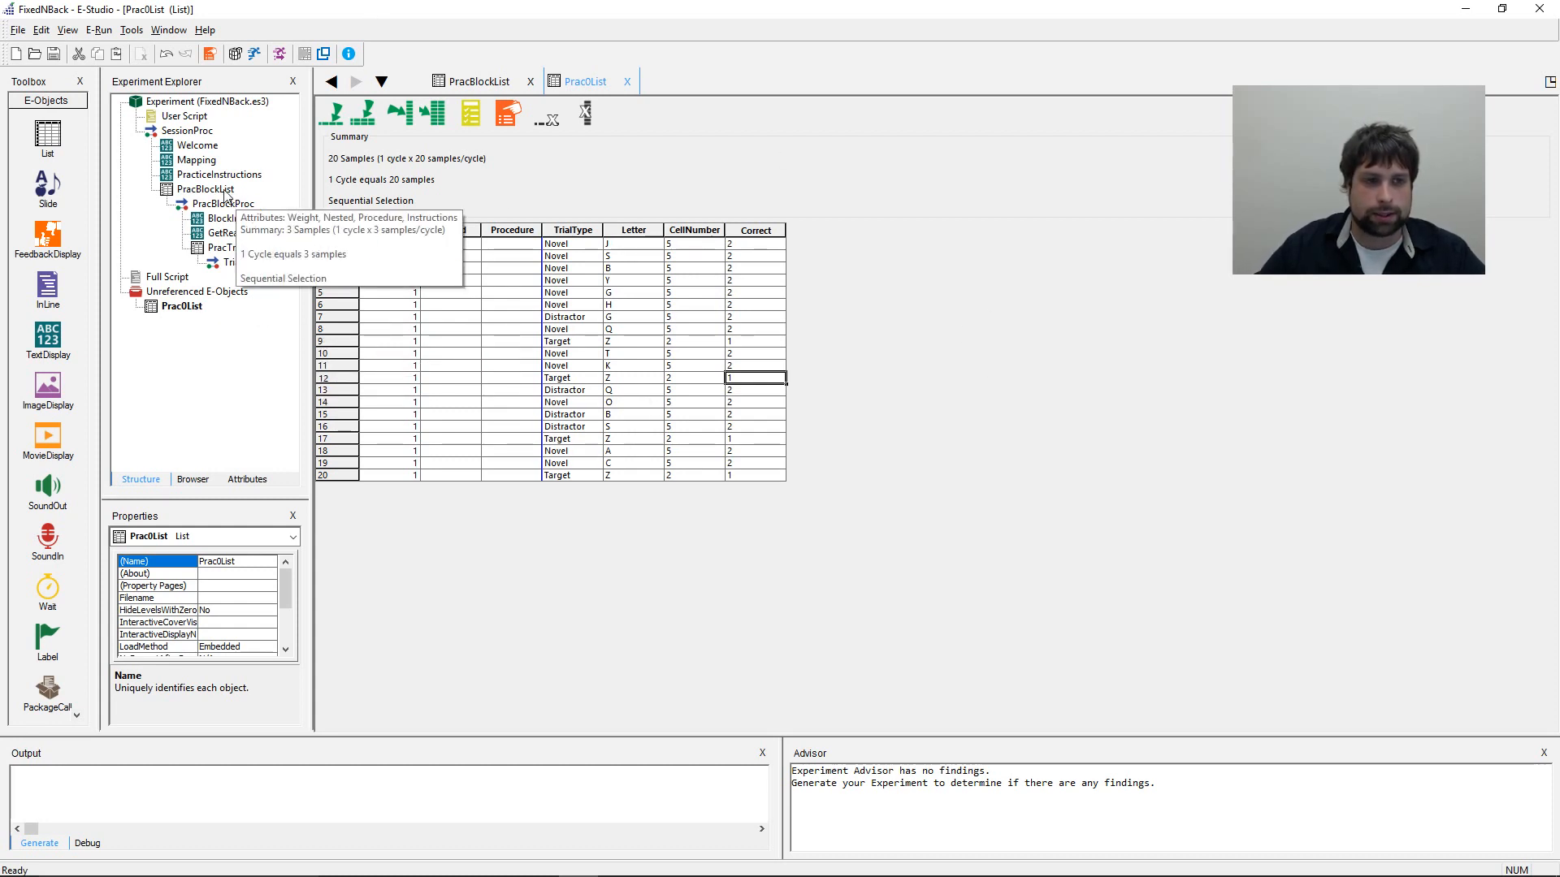
{"action": "double_click", "coordinate": [234, 247]}
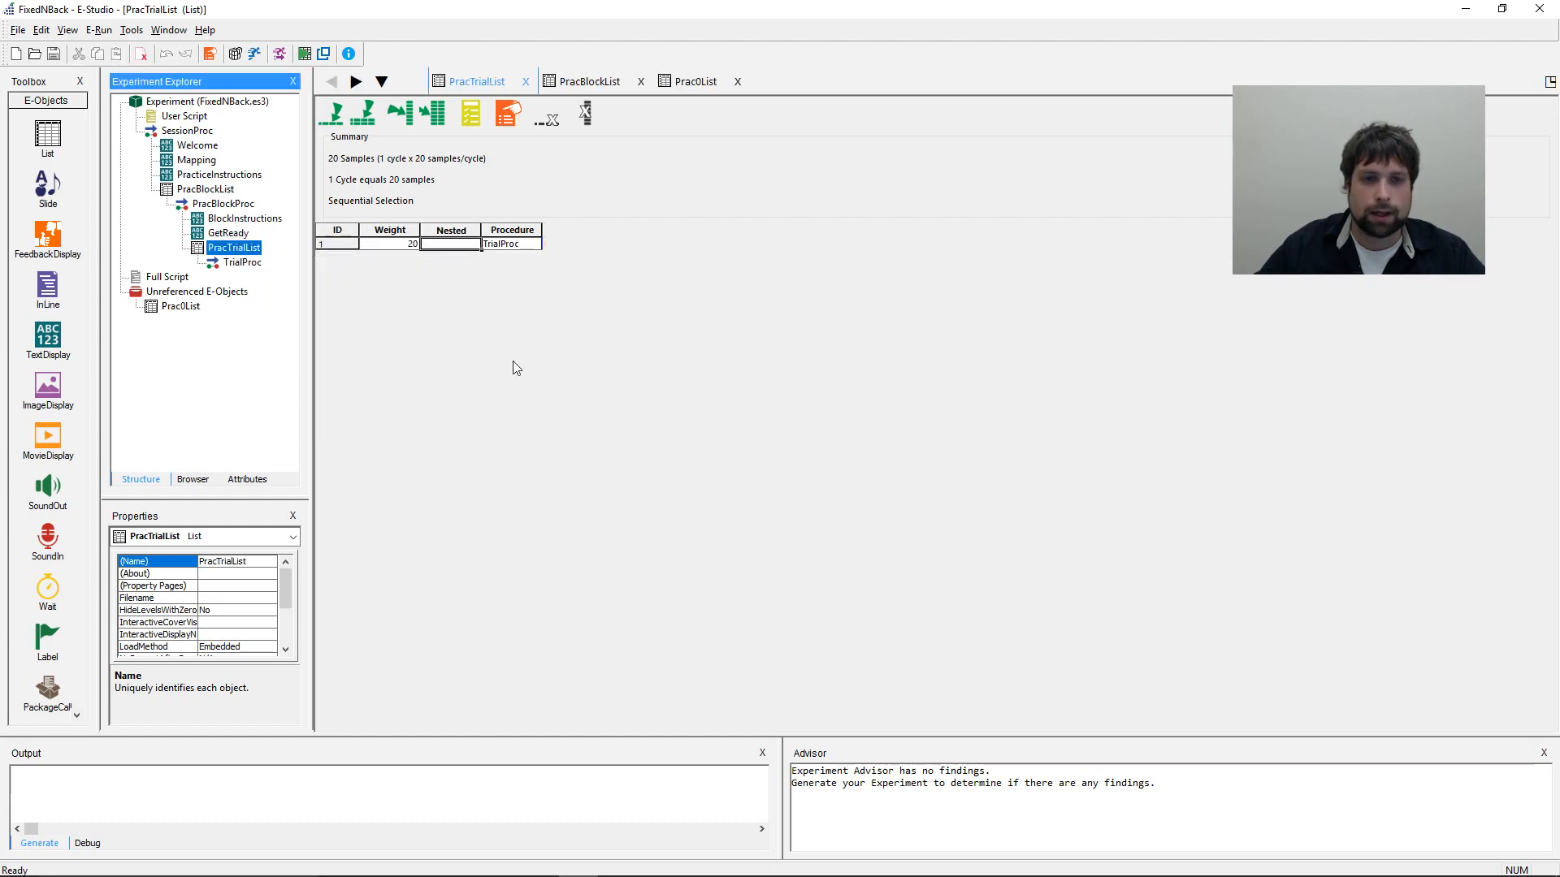
{"action": "key", "text": "F2"}
{"action": "left_click", "coordinate": [434, 330]}
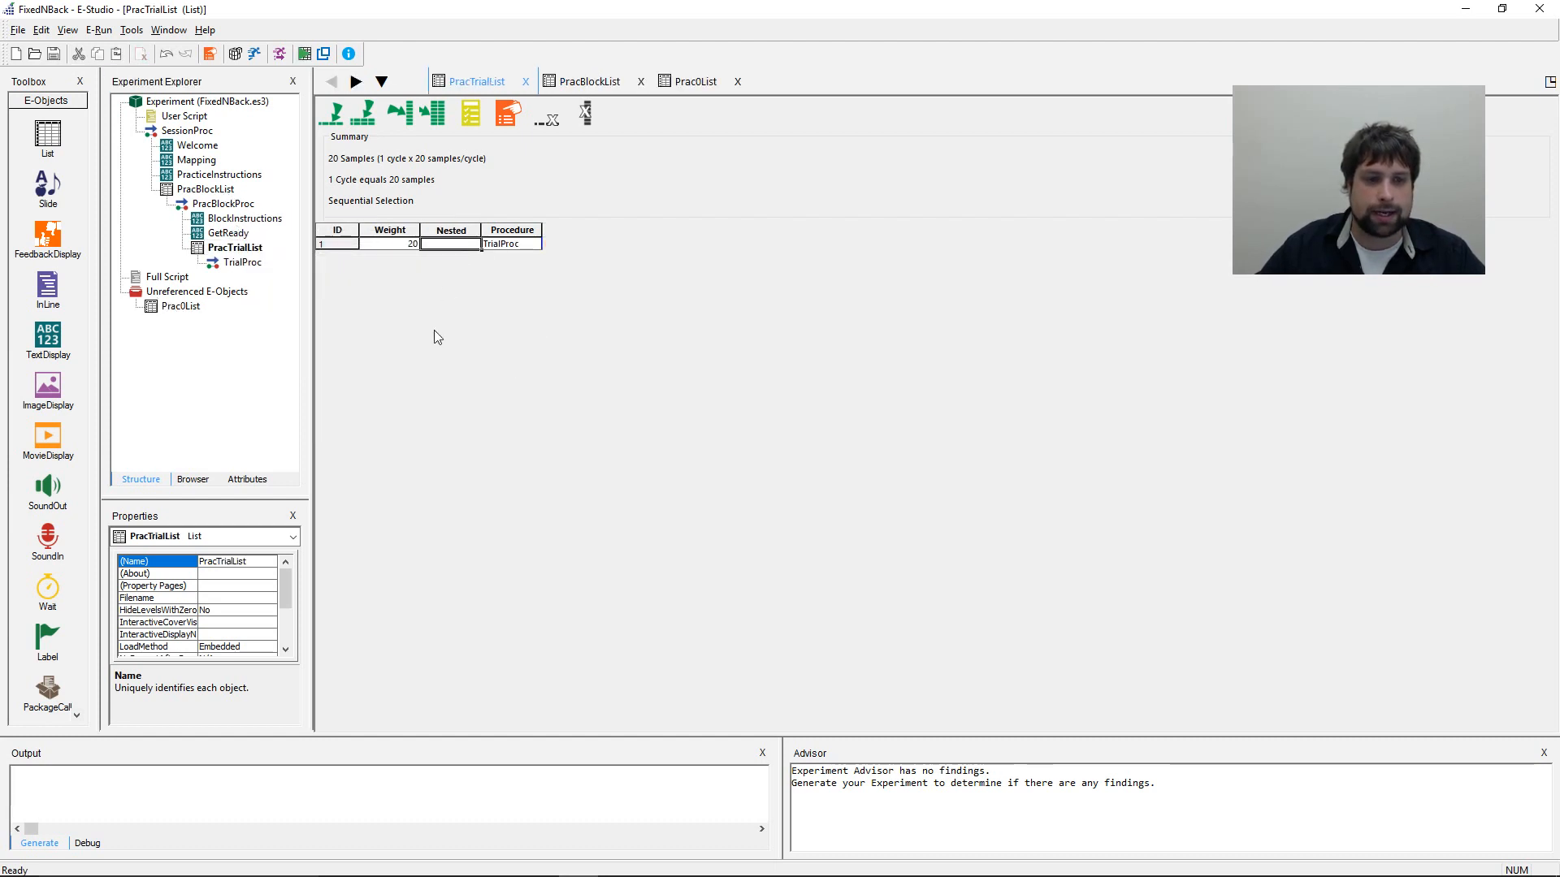
{"action": "left_click", "coordinate": [235, 290]}
{"action": "double_click", "coordinate": [178, 306]}
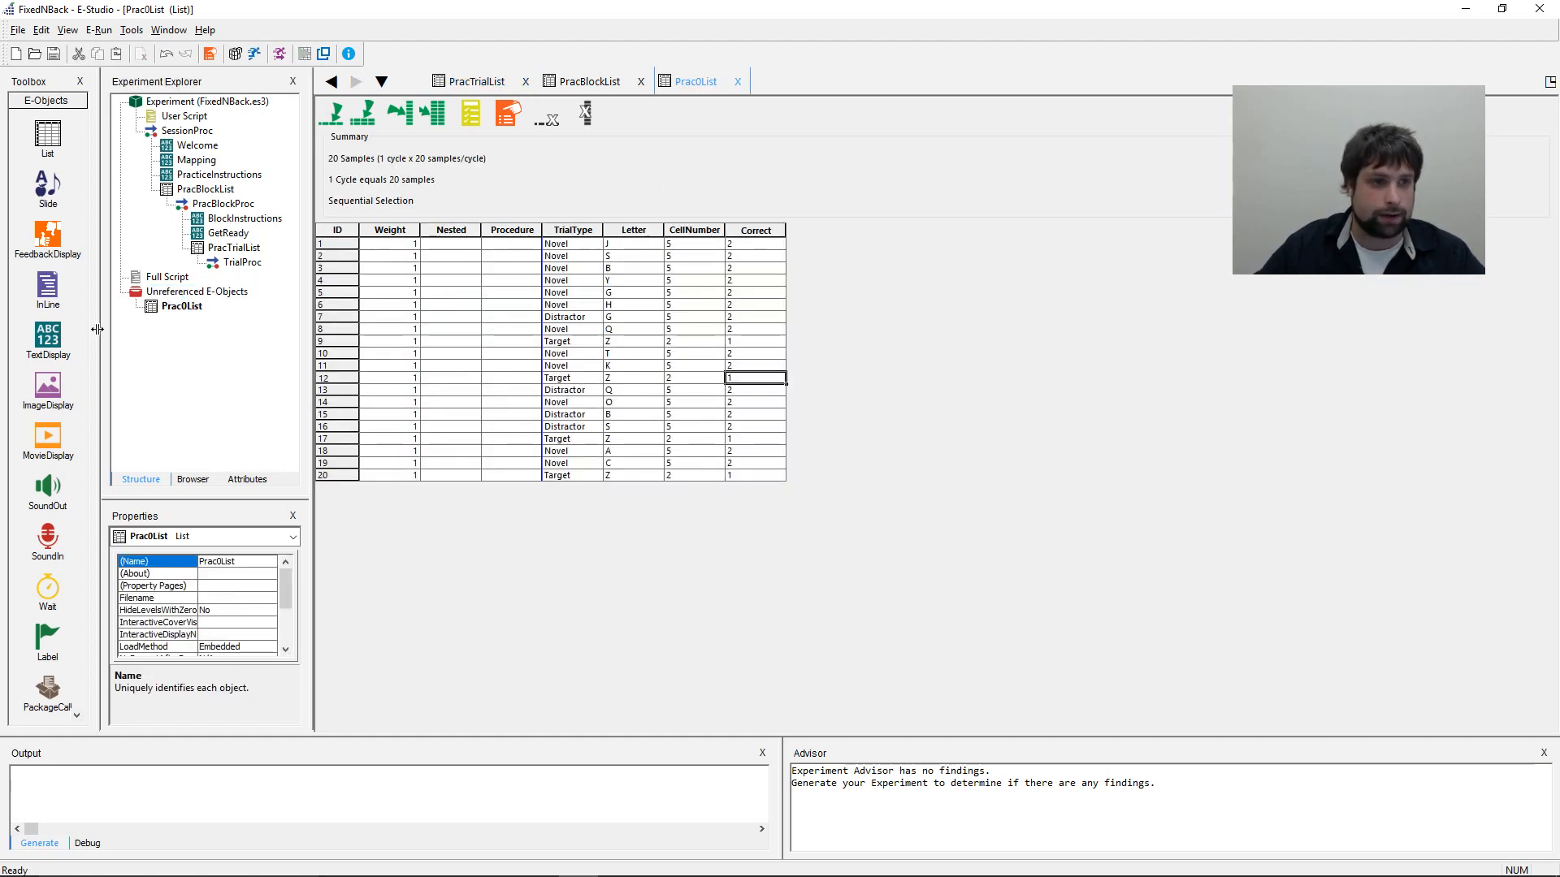
{"action": "double_click", "coordinate": [248, 264]}
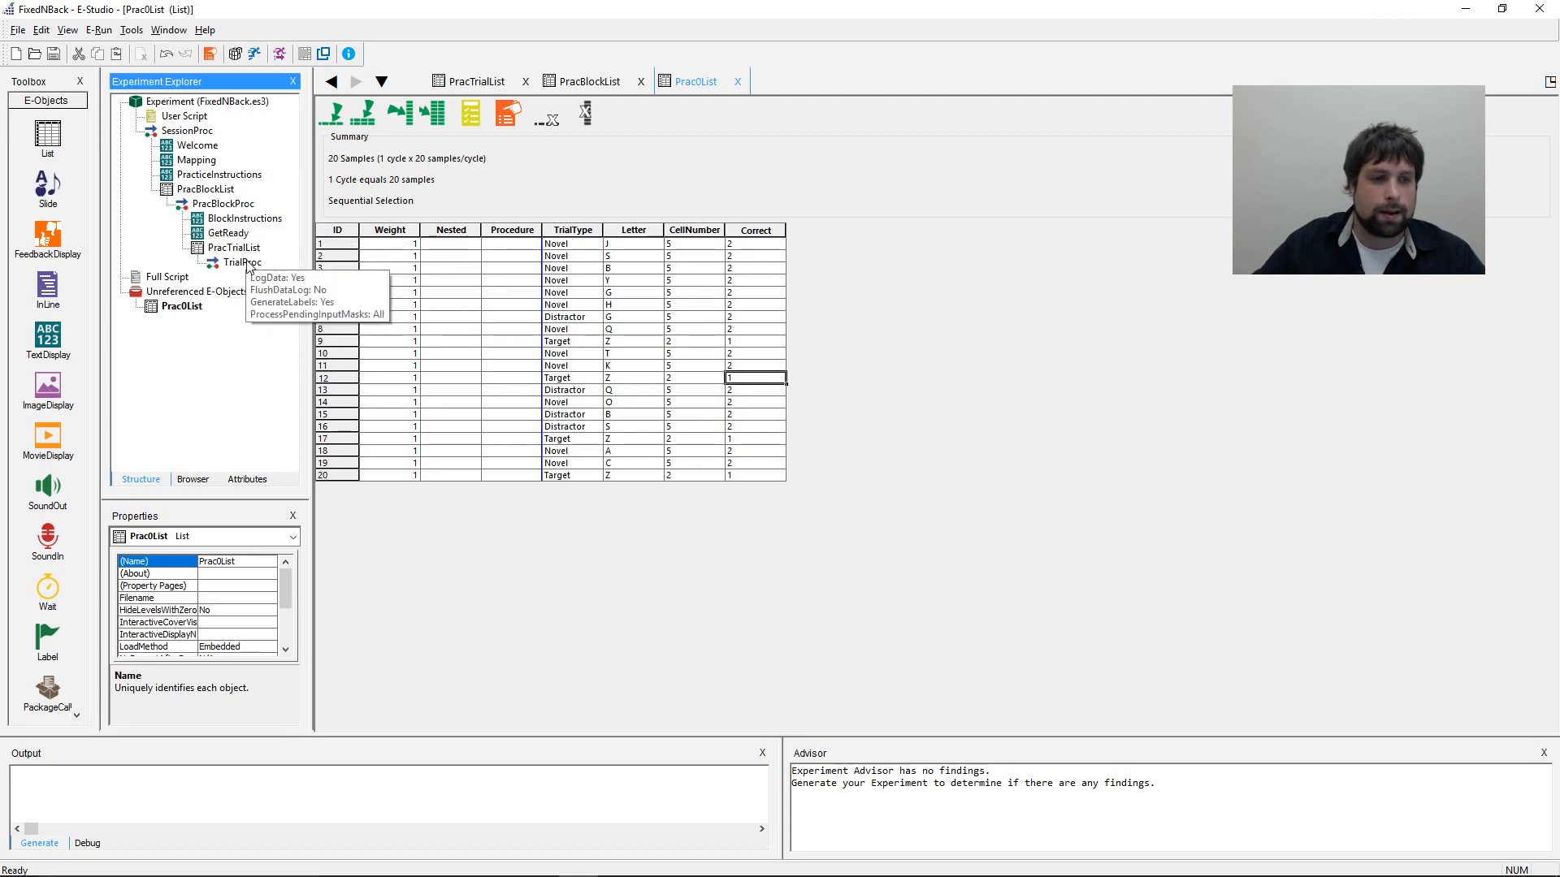
{"action": "double_click", "coordinate": [230, 248]}
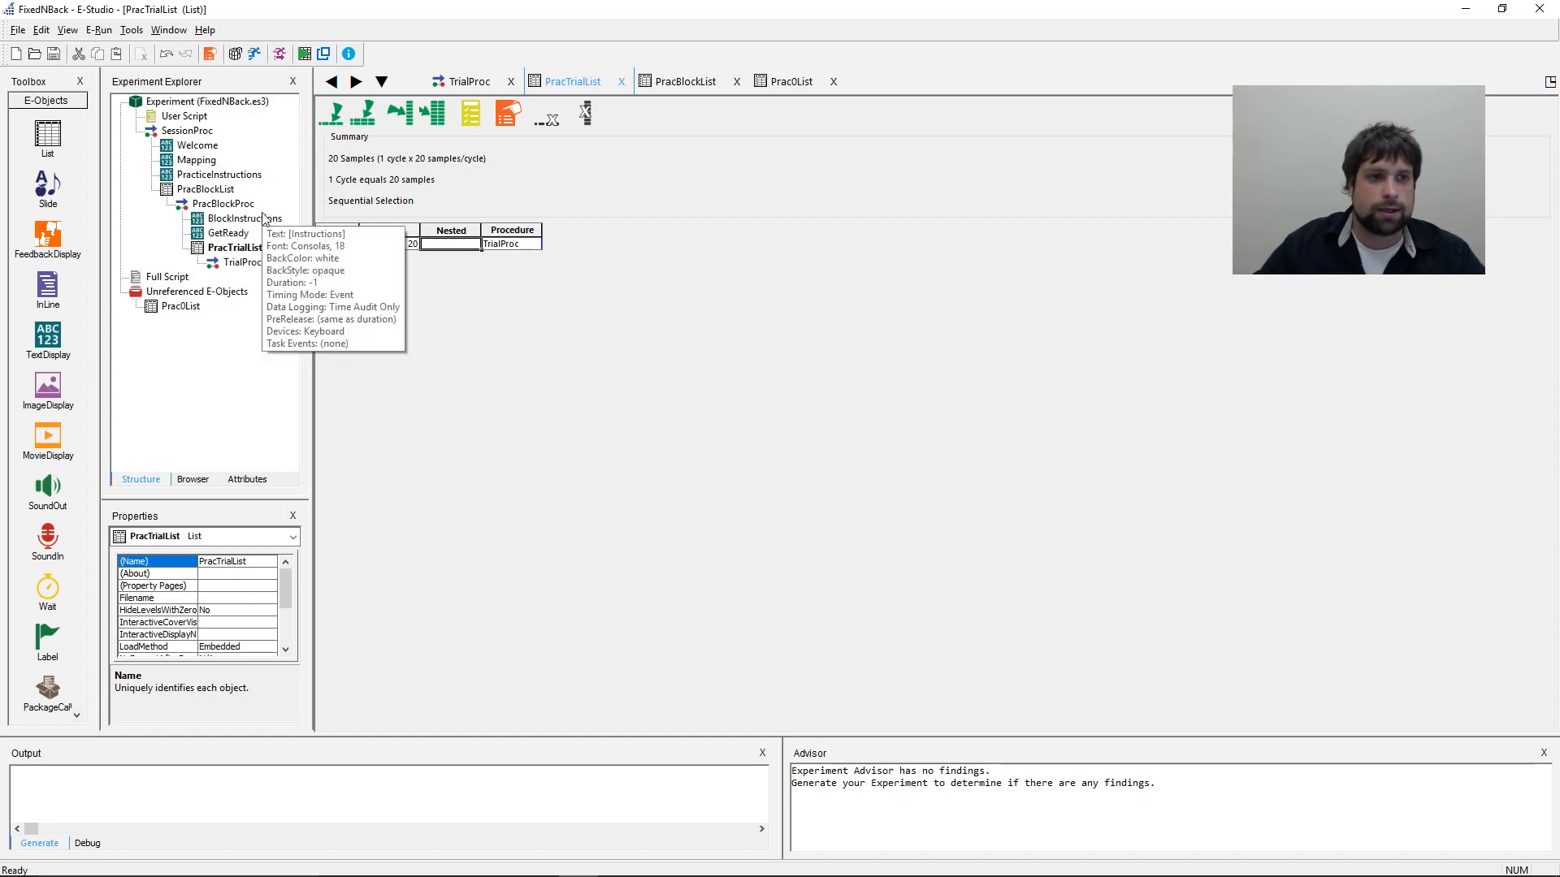
- Add an attribute named ListName to PracBlockList, keeping the default value
{"action": "double_click", "coordinate": [207, 189]}
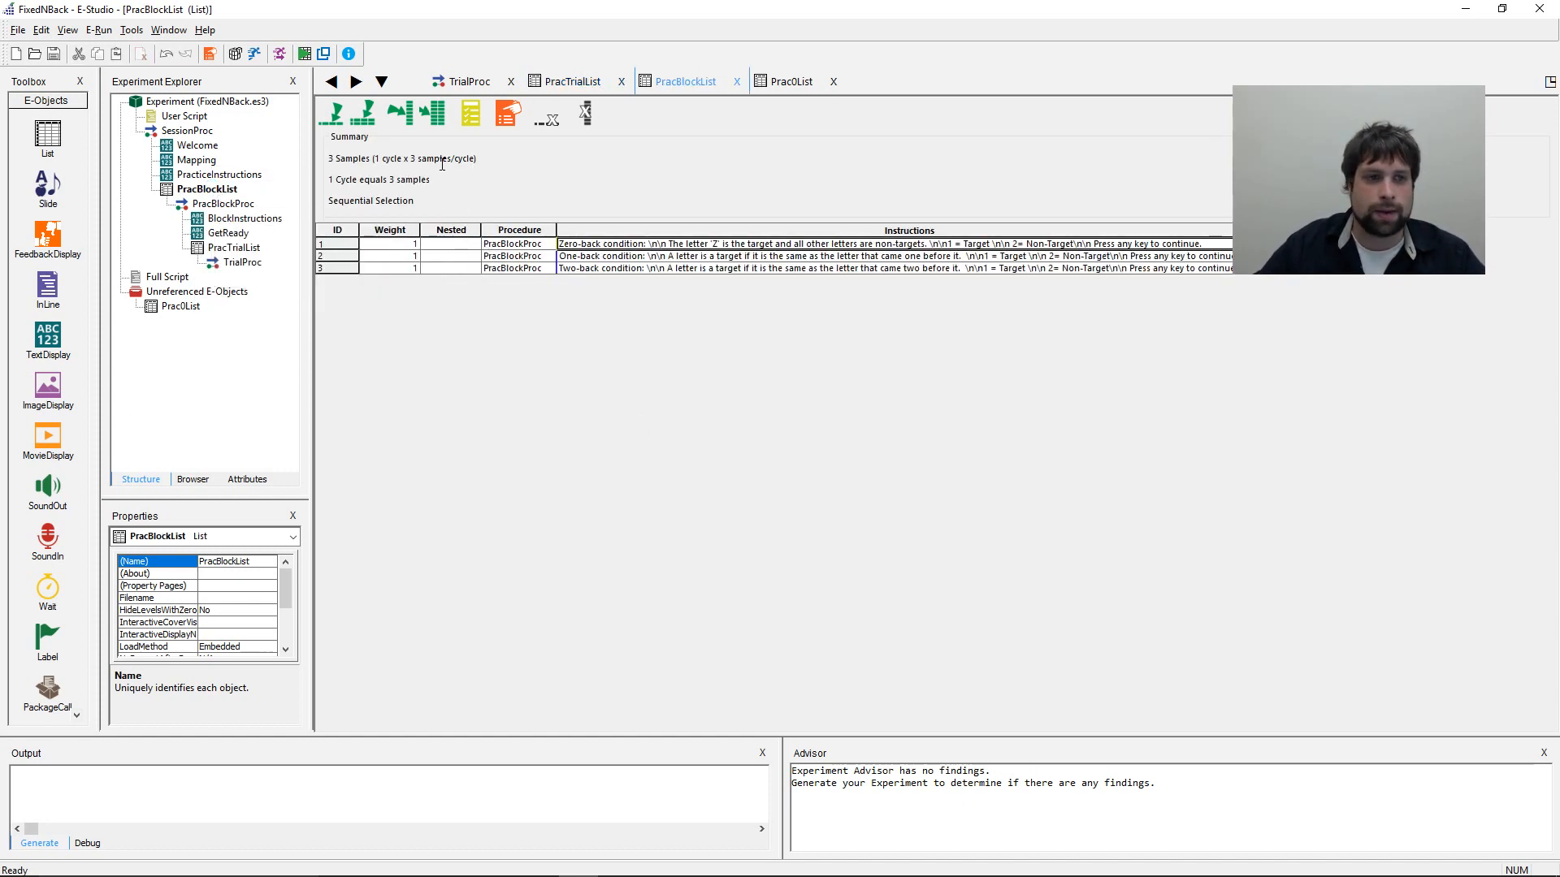
{"action": "left_click", "coordinate": [400, 113]}
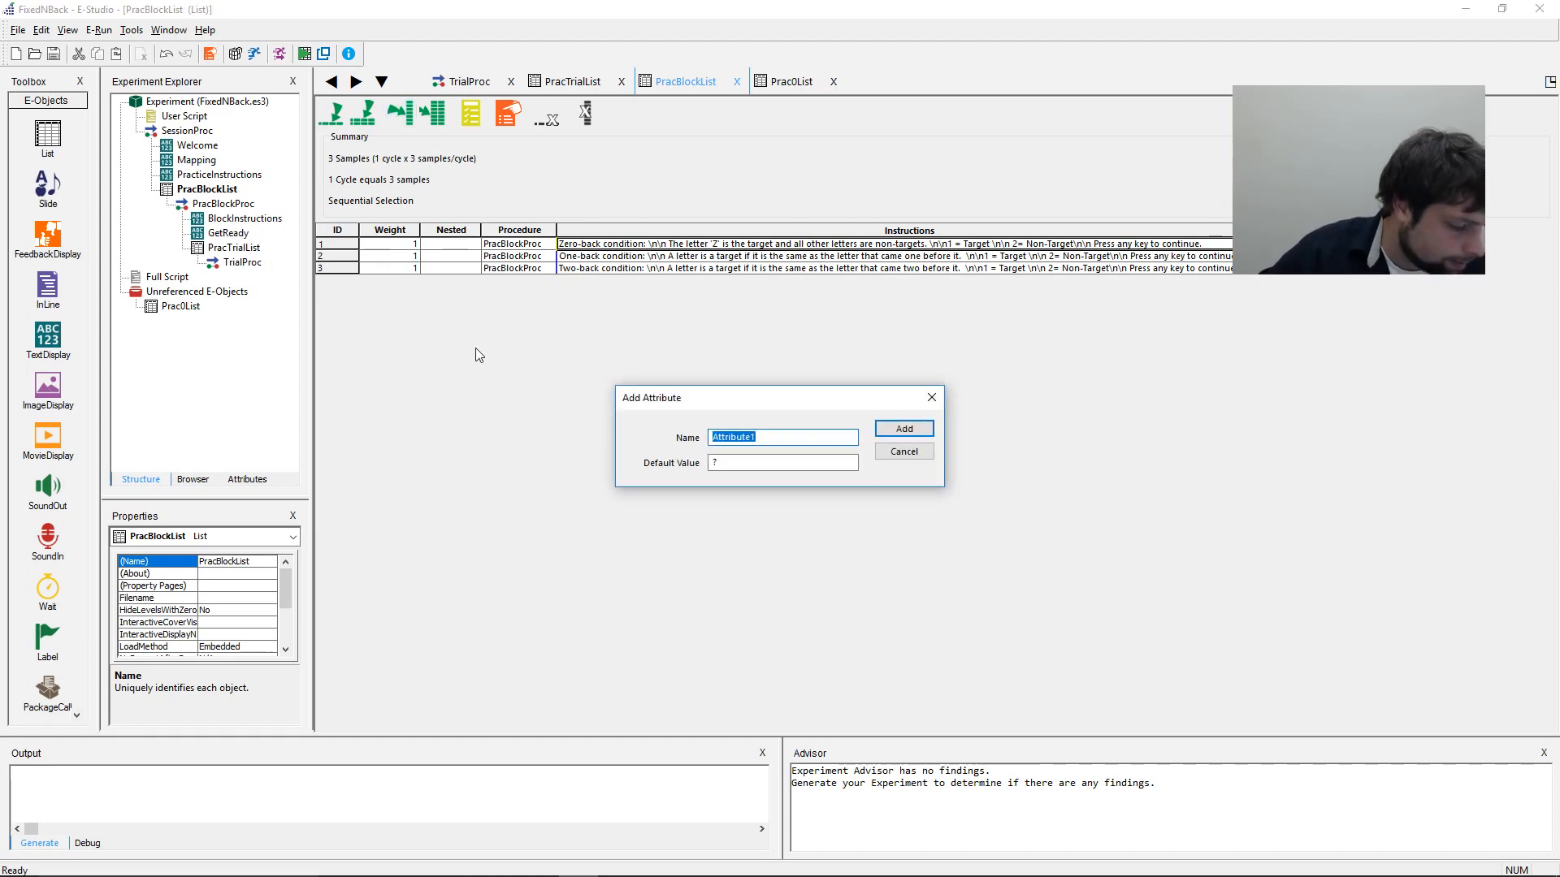
{"action": "type", "text": "List"}
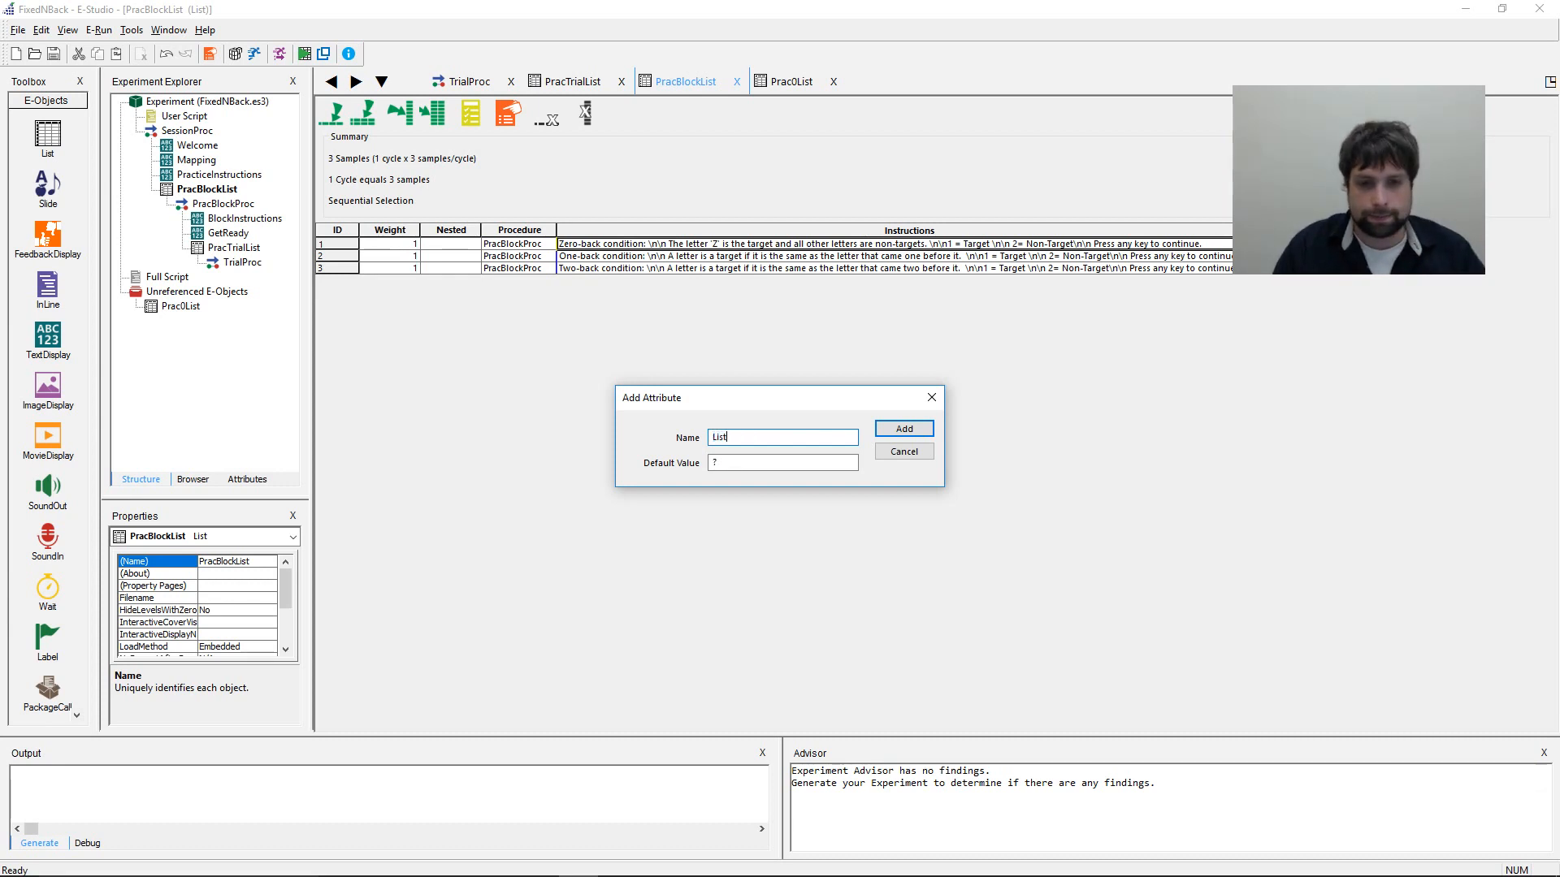
{"action": "type", "text": "na"}
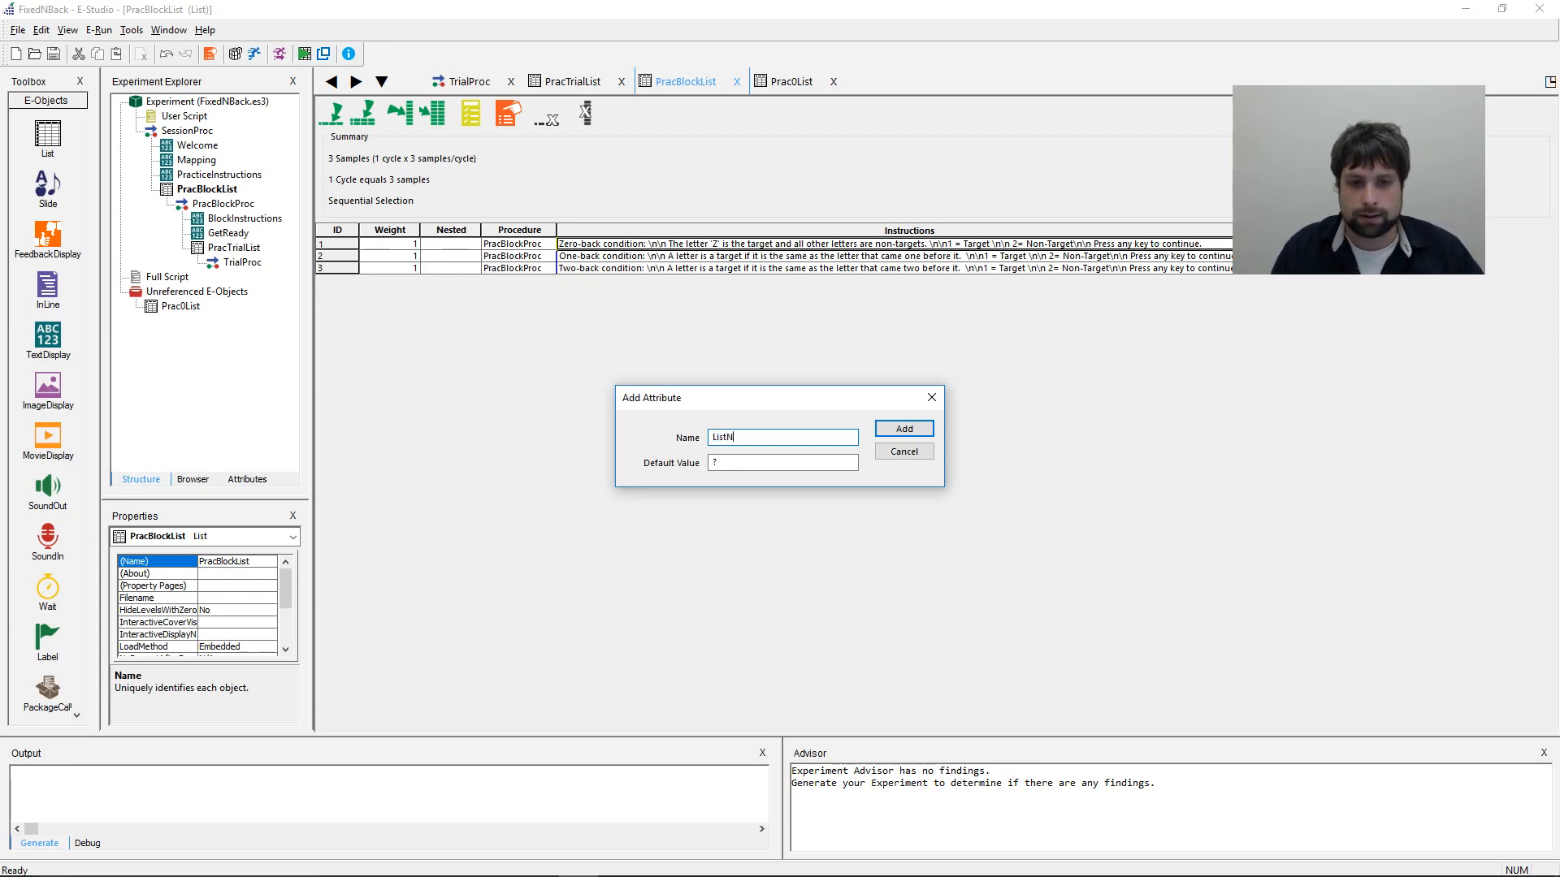
{"action": "type", "text": "me"}
{"action": "key", "text": "Return"}
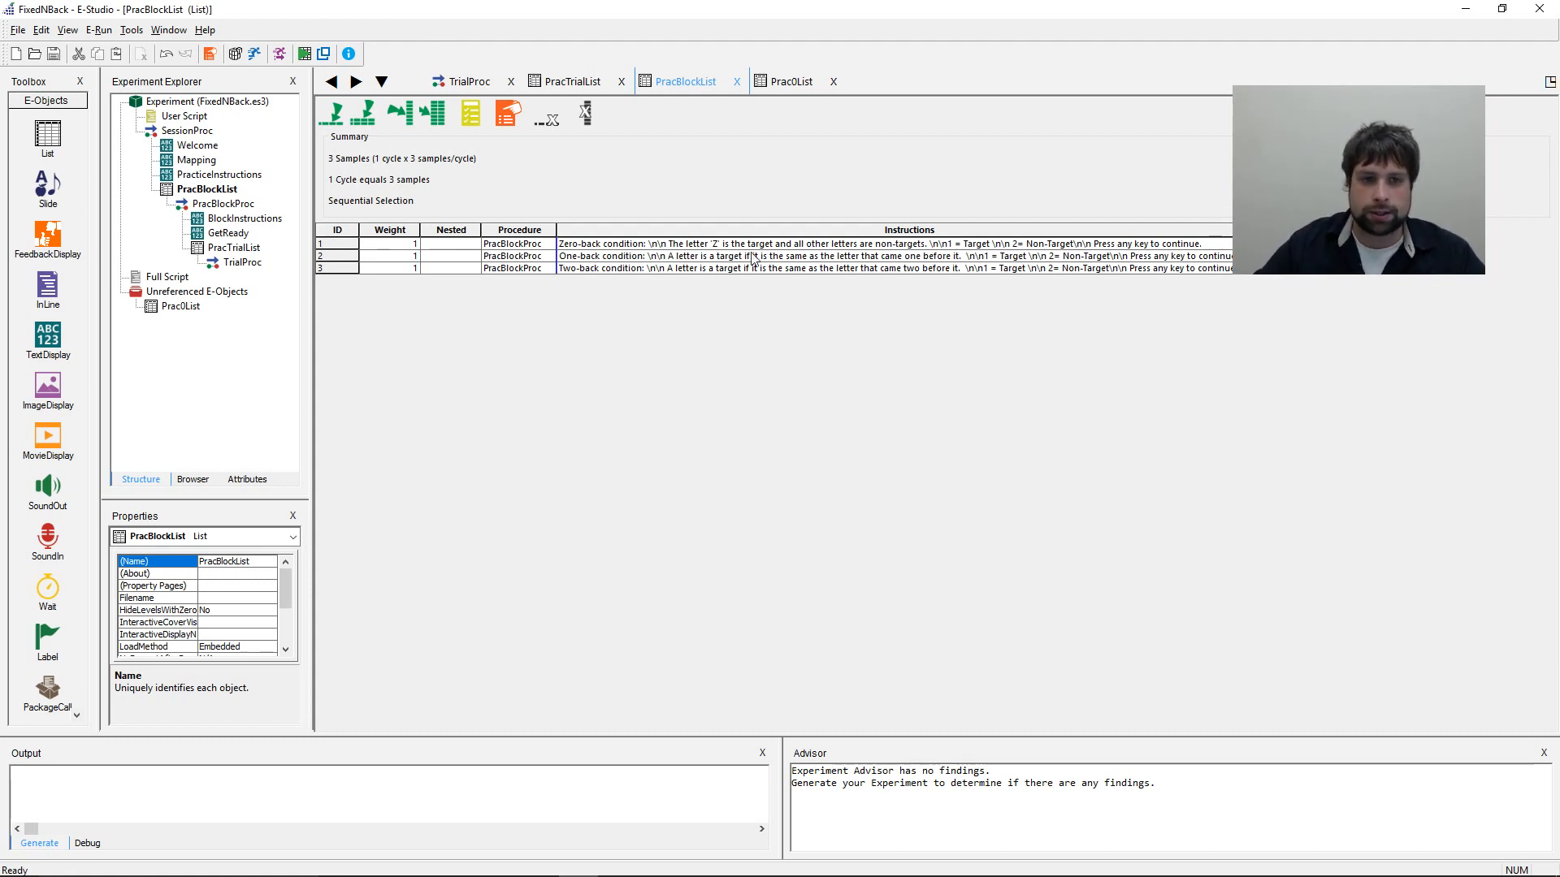
{"action": "left_click", "coordinate": [180, 306]}
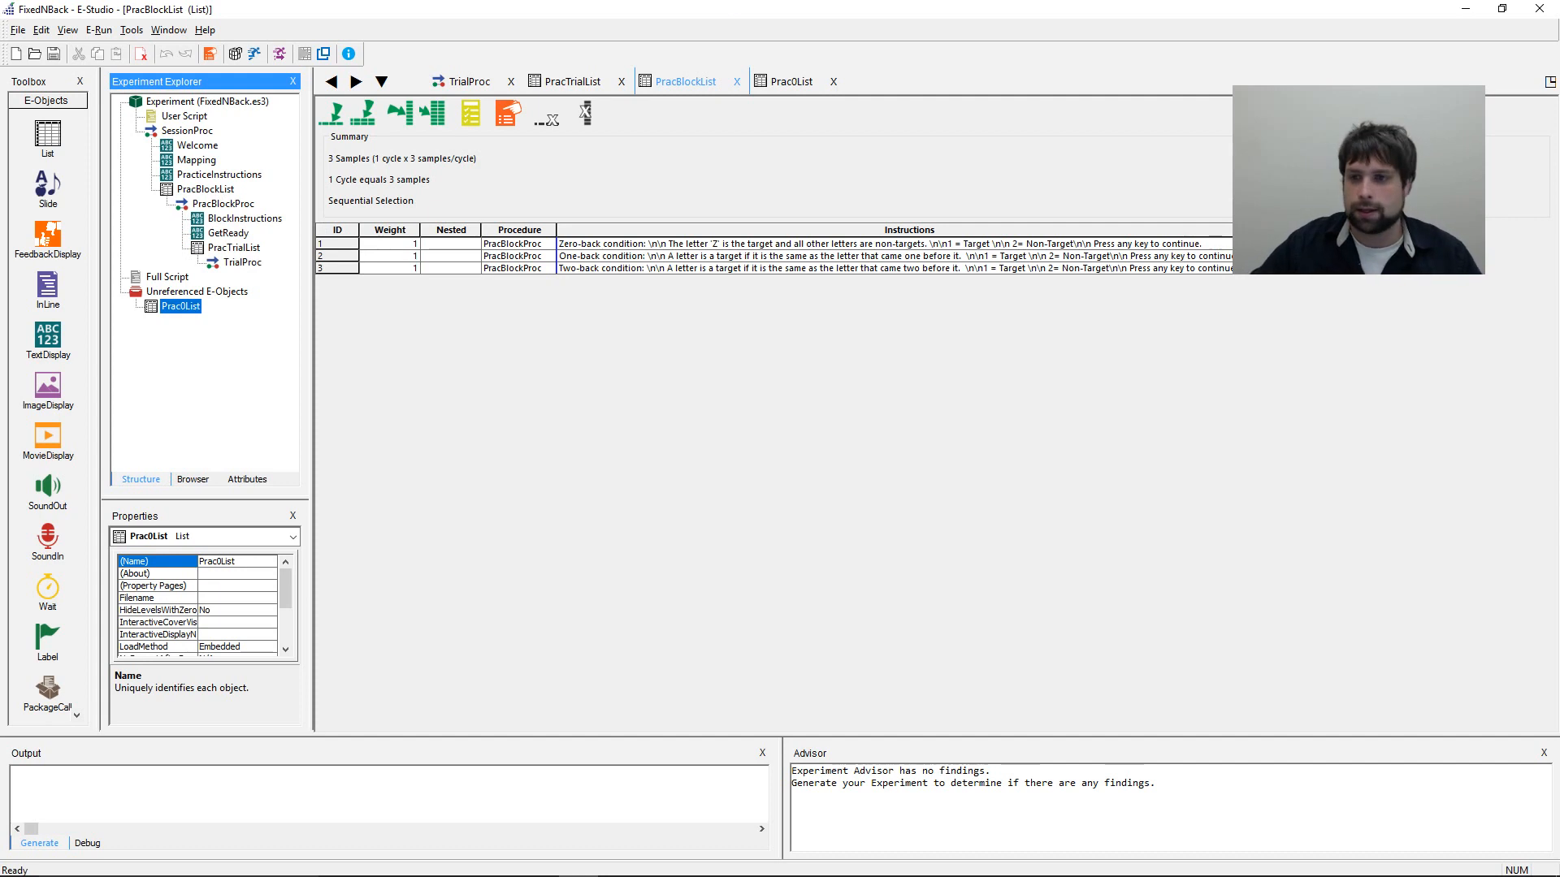
{"action": "left_click", "coordinate": [1229, 236]}
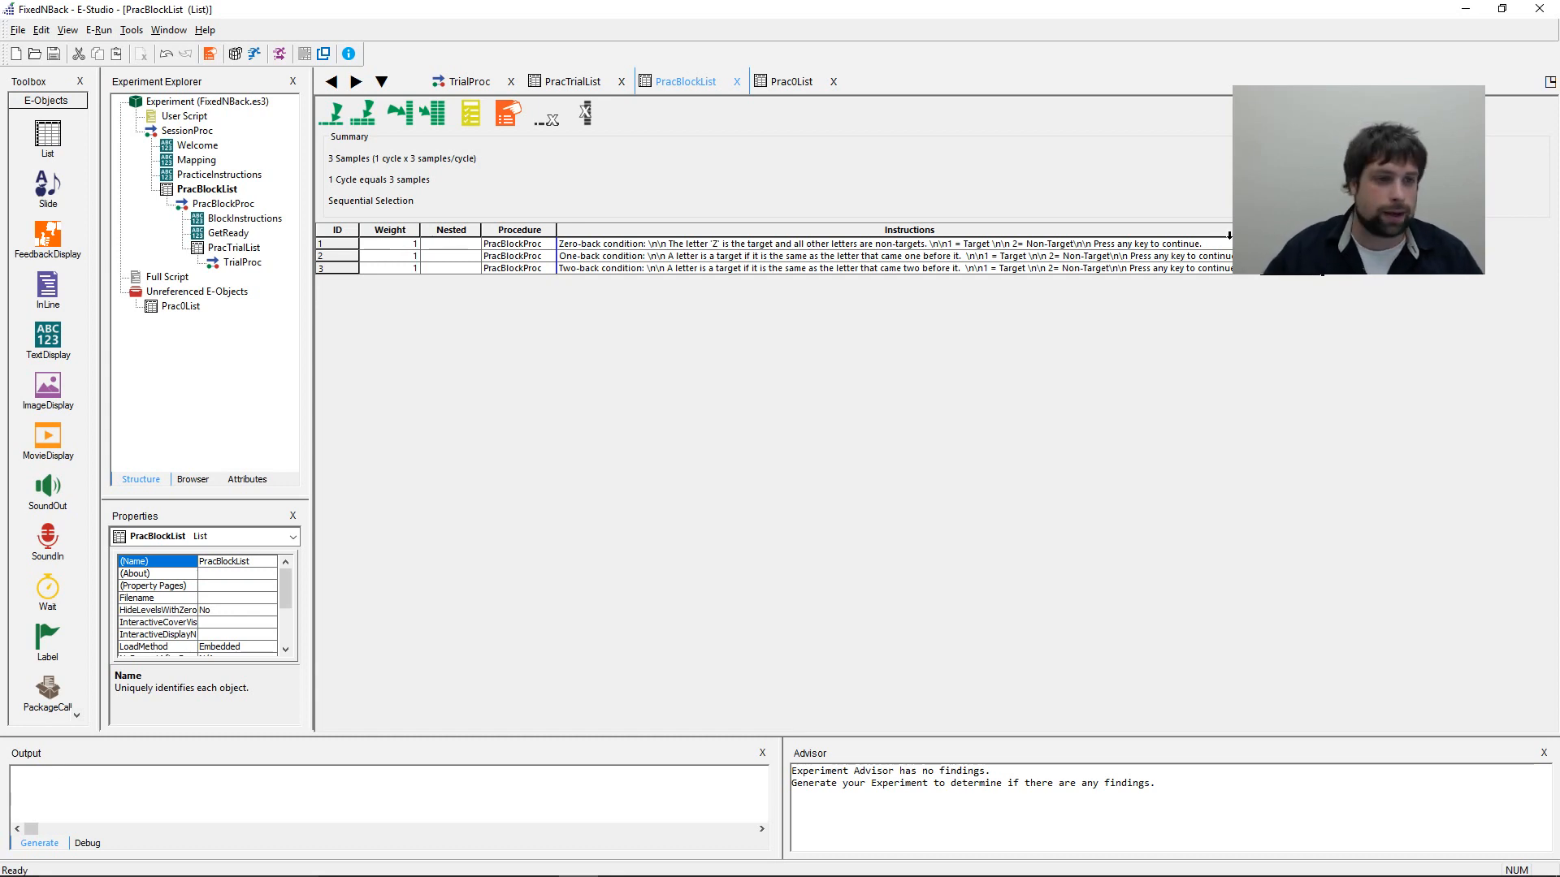
{"action": "left_click", "coordinate": [228, 363]}
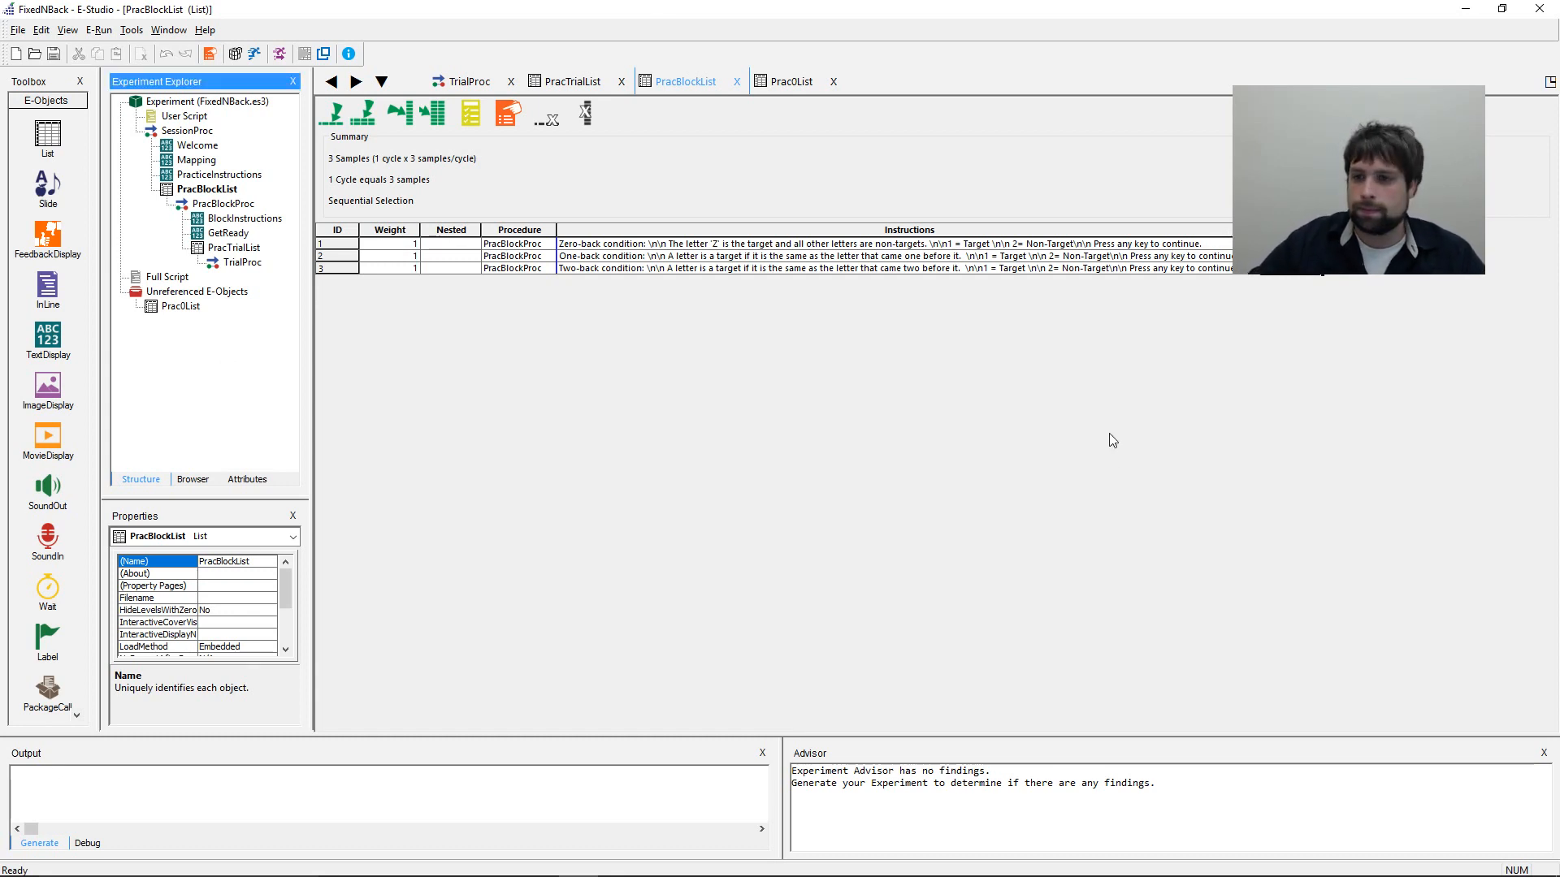
- Set the Nested value of the PracTrialList level to [ListName]
{"action": "double_click", "coordinate": [235, 248]}
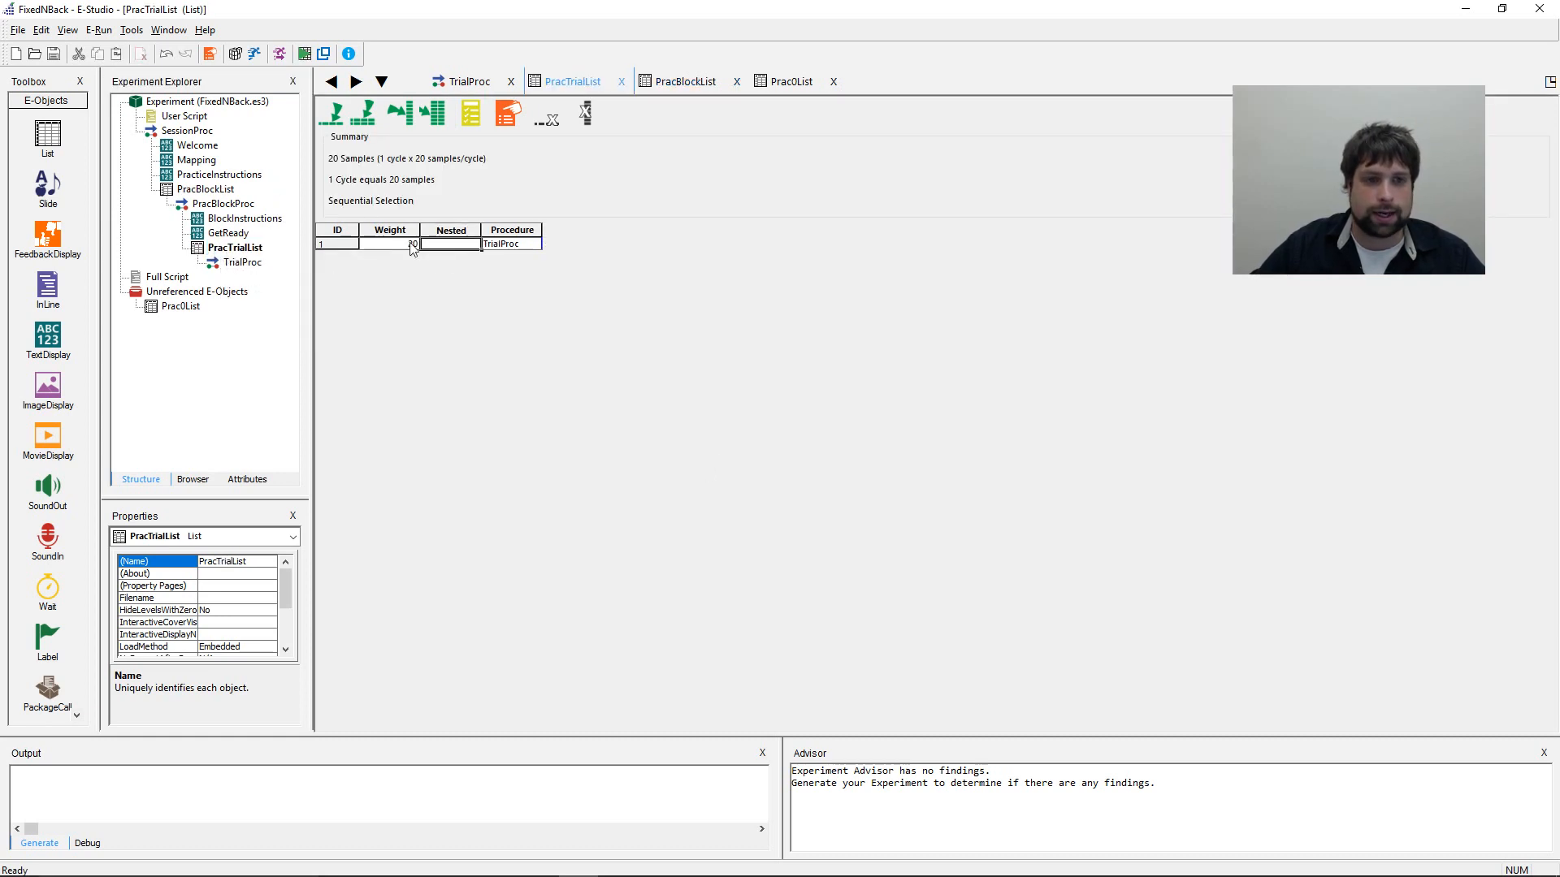
{"action": "type", "text": "["}
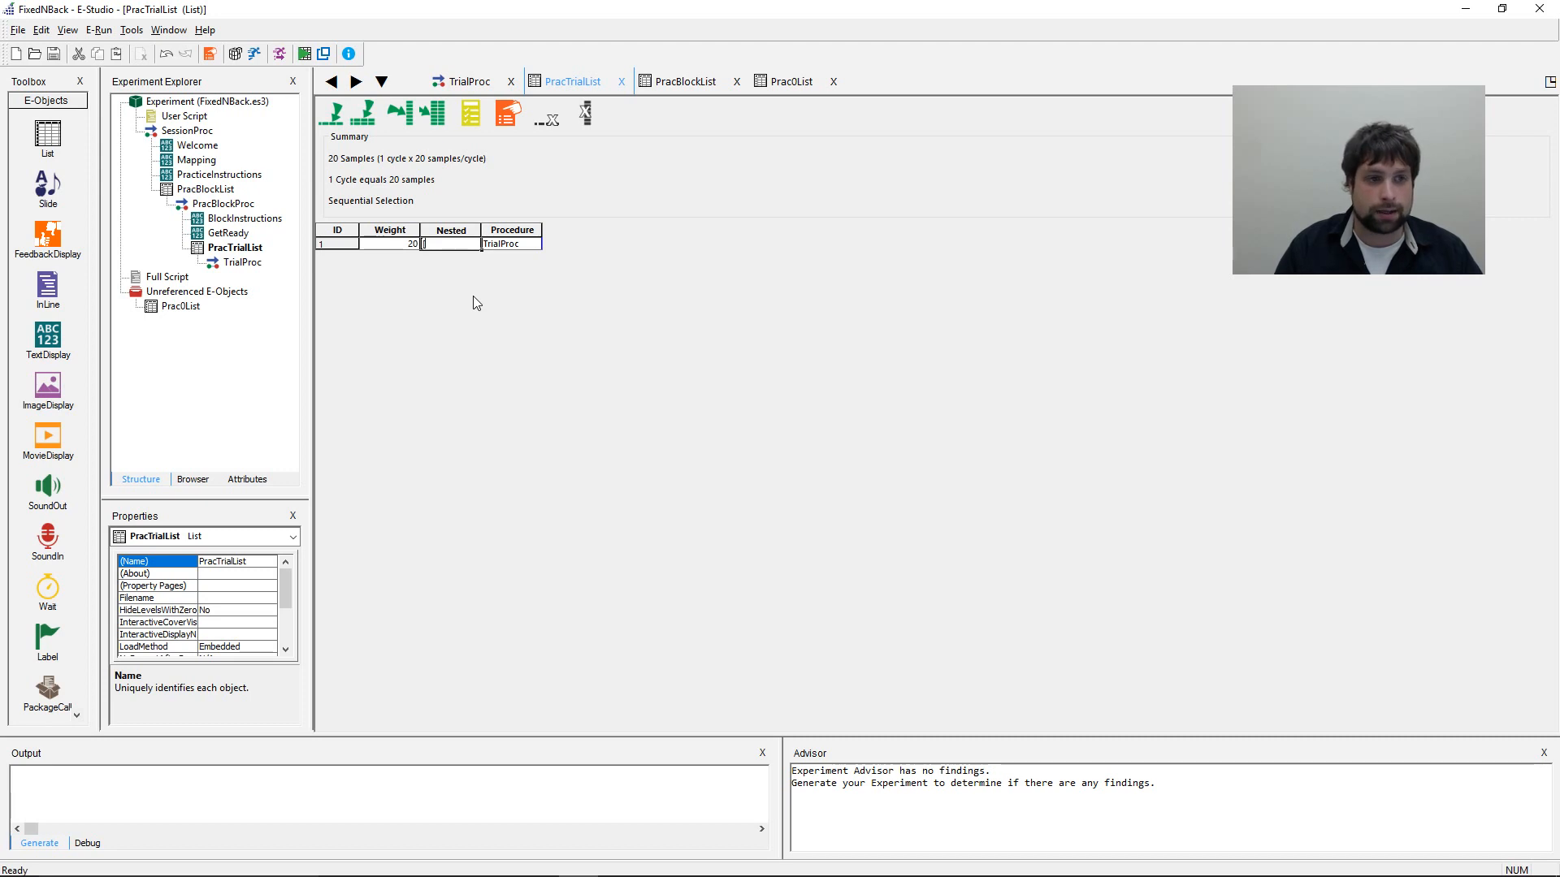
{"action": "type", "text": "ListNa"}
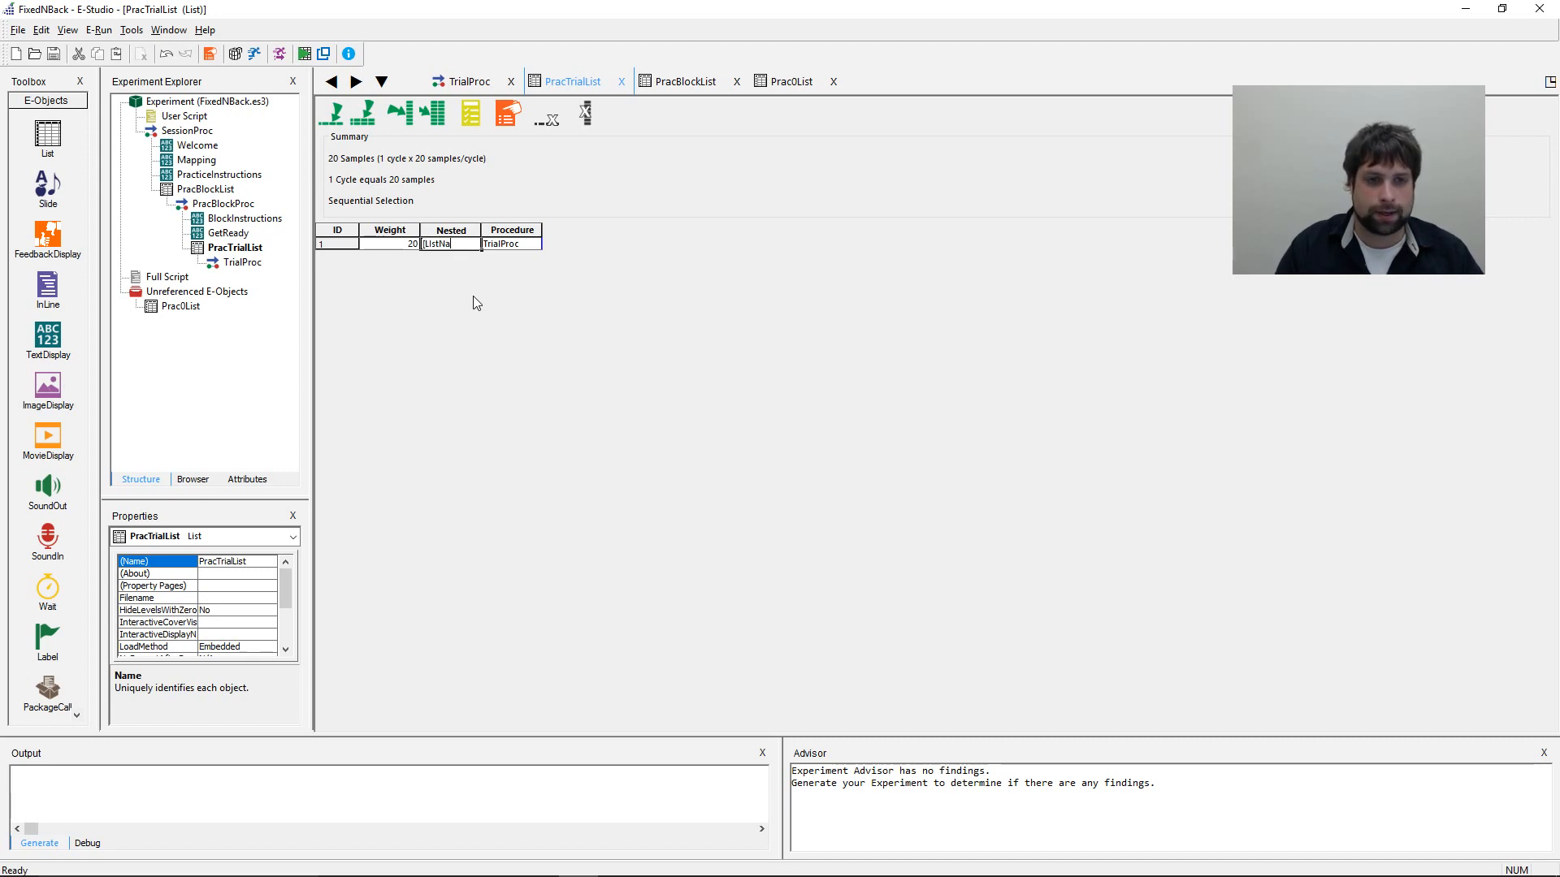
{"action": "type", "text": "me]"}
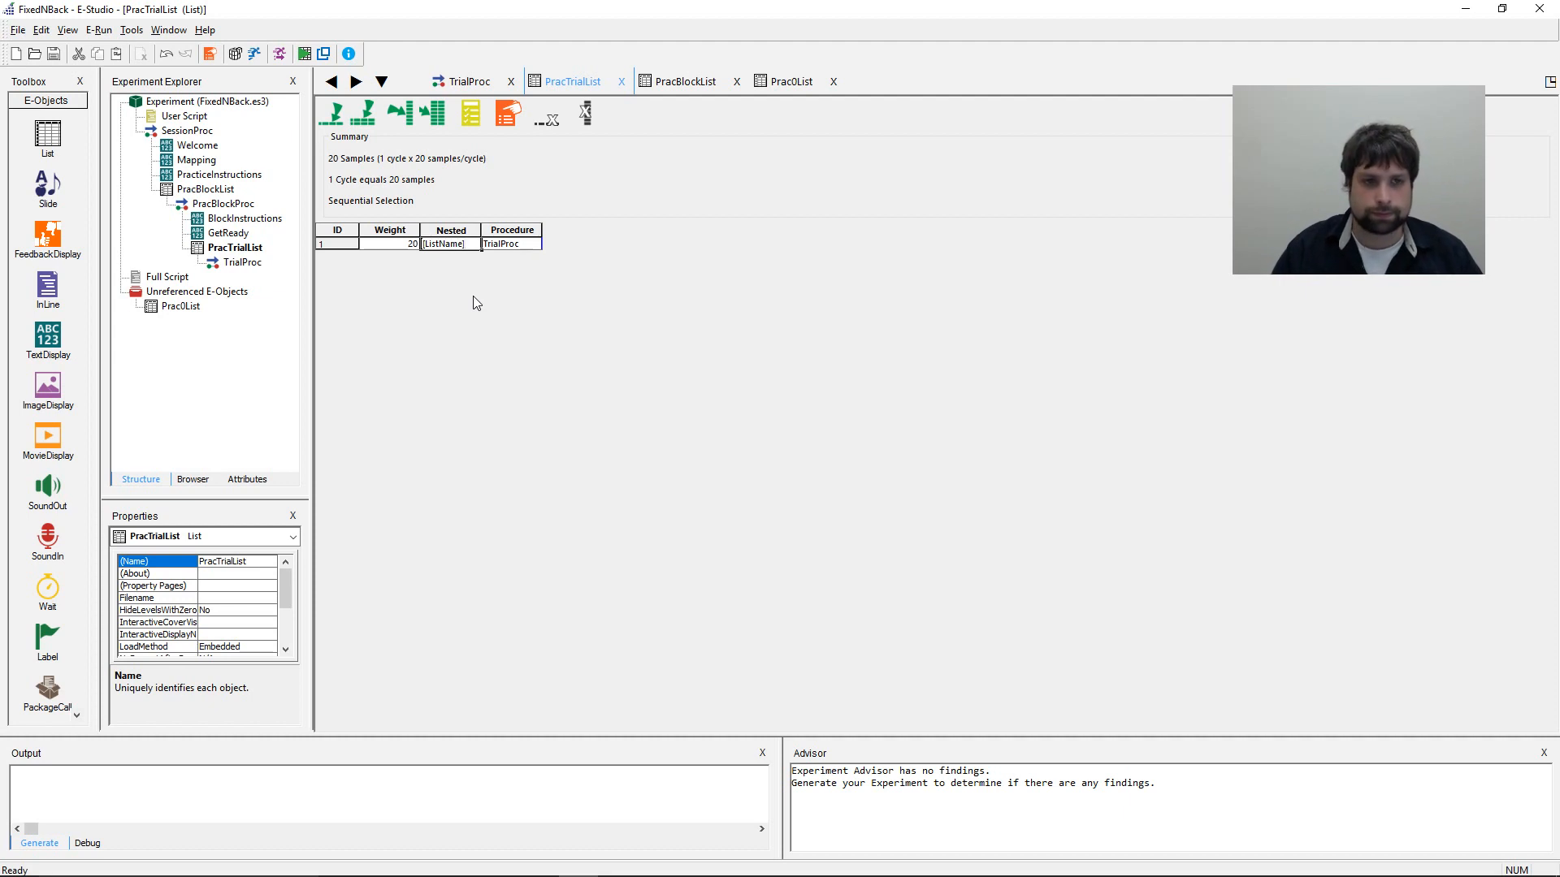
{"action": "key", "text": "Return"}
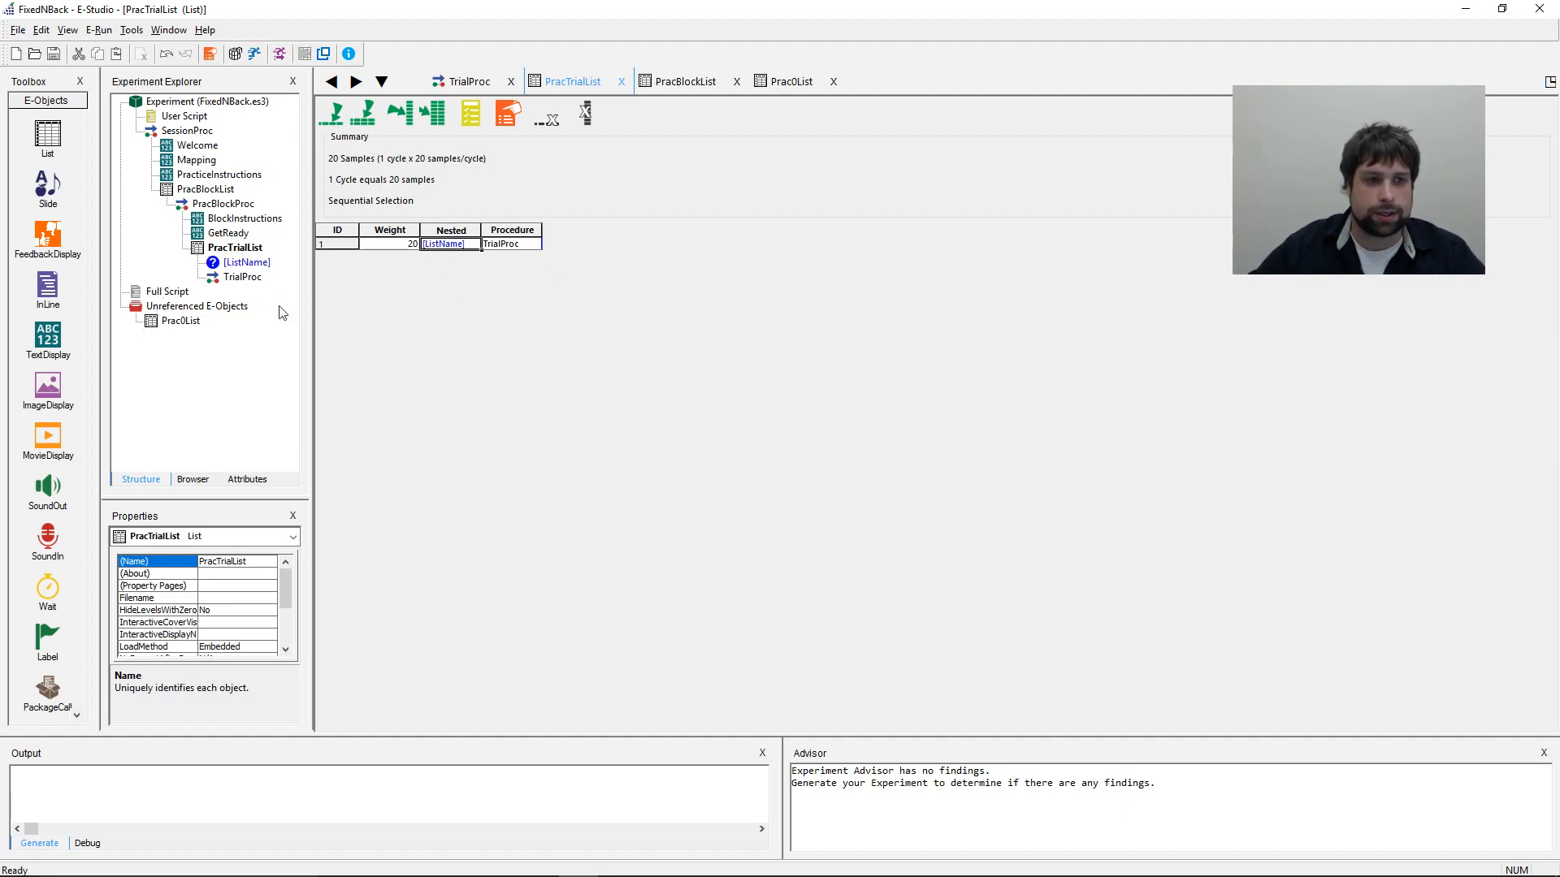
- Review the zero-back, one-back and two-back levels in PracBlockList
{"action": "double_click", "coordinate": [206, 189]}
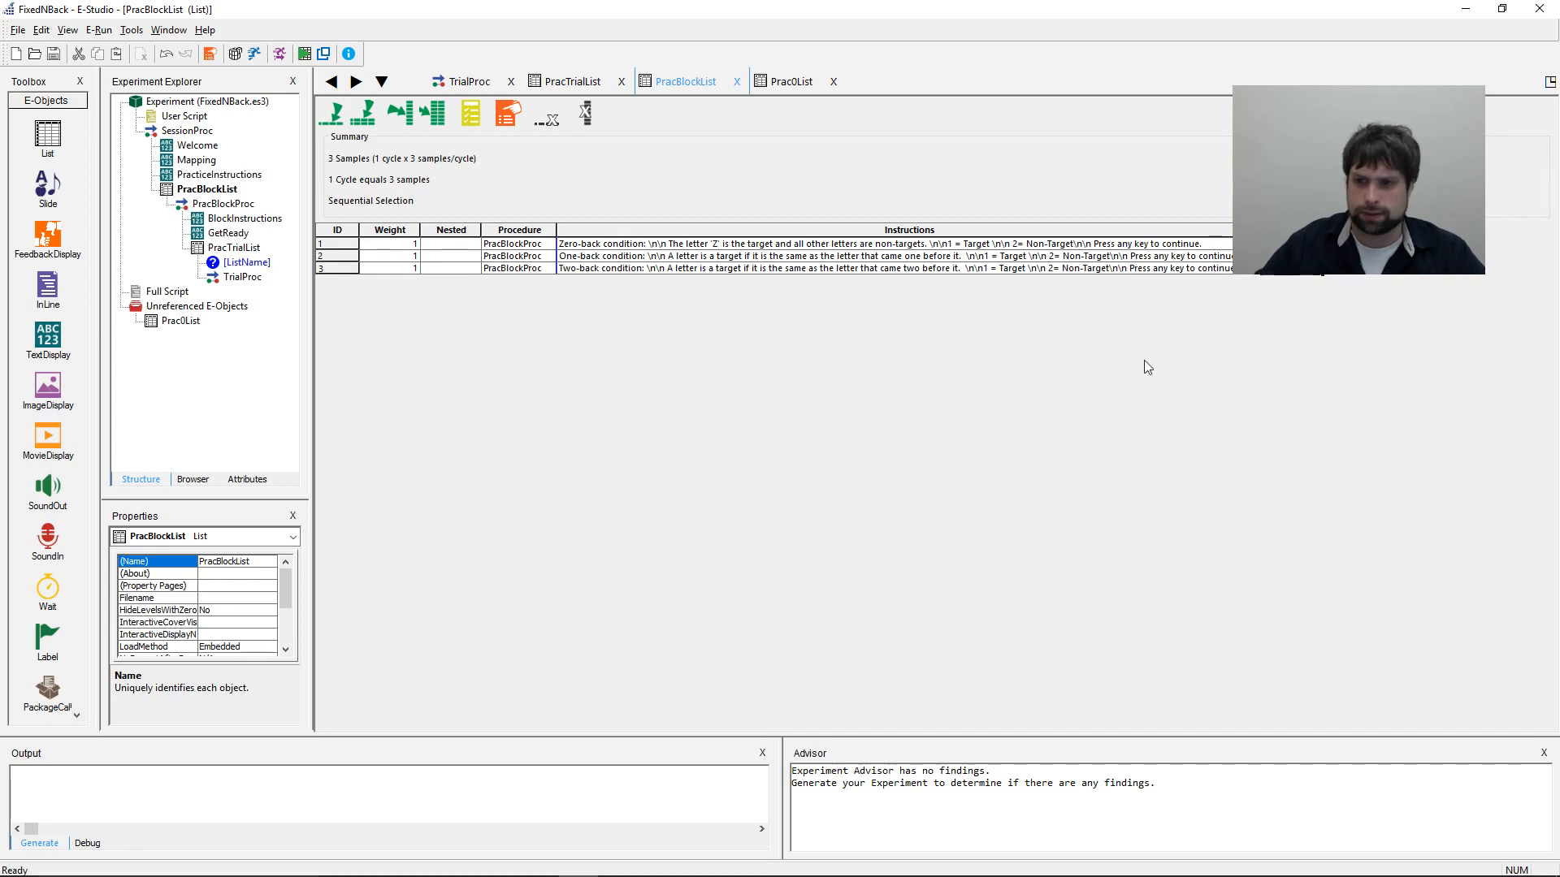
{"action": "mouse_move", "coordinate": [172, 323]}
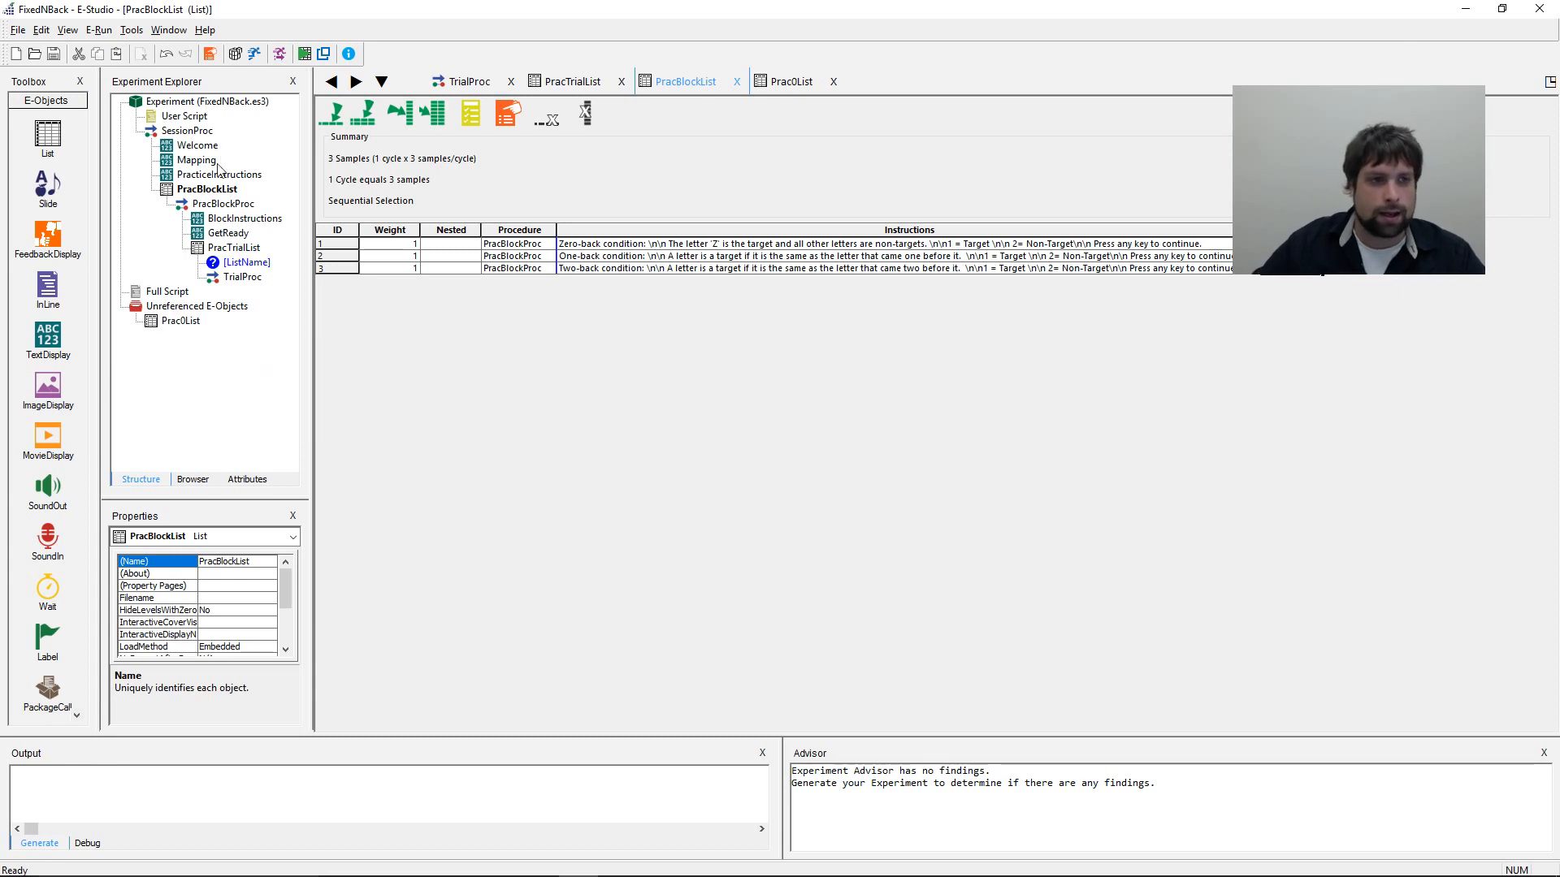
{"action": "left_click", "coordinate": [198, 191]}
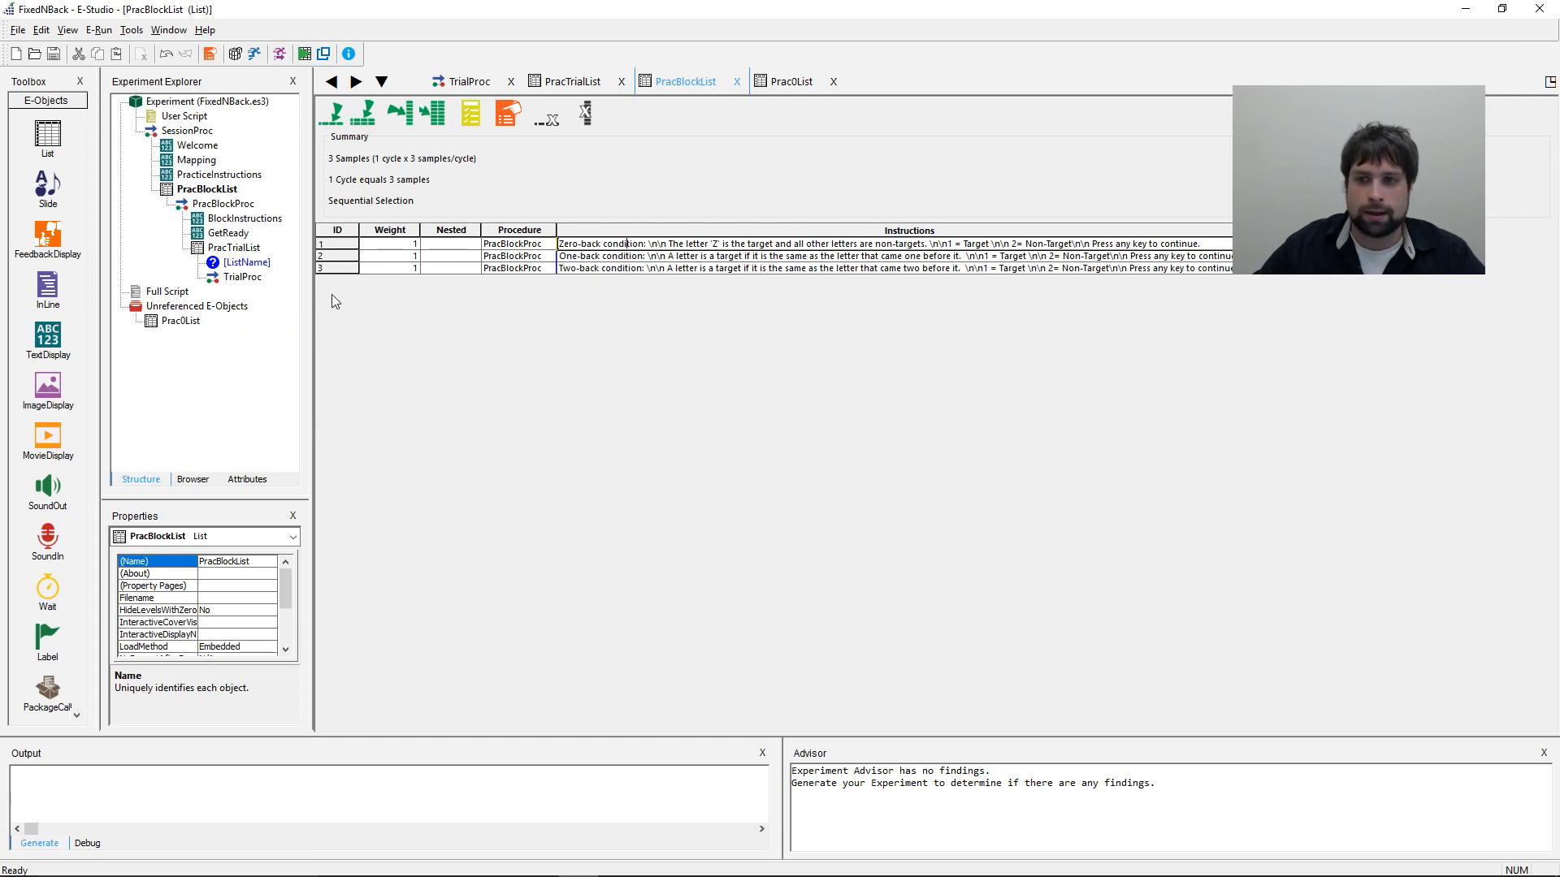
- Close all open object windows and create an unreferenced List object named Prac1List
{"action": "left_click", "coordinate": [169, 30]}
{"action": "left_click", "coordinate": [182, 106]}
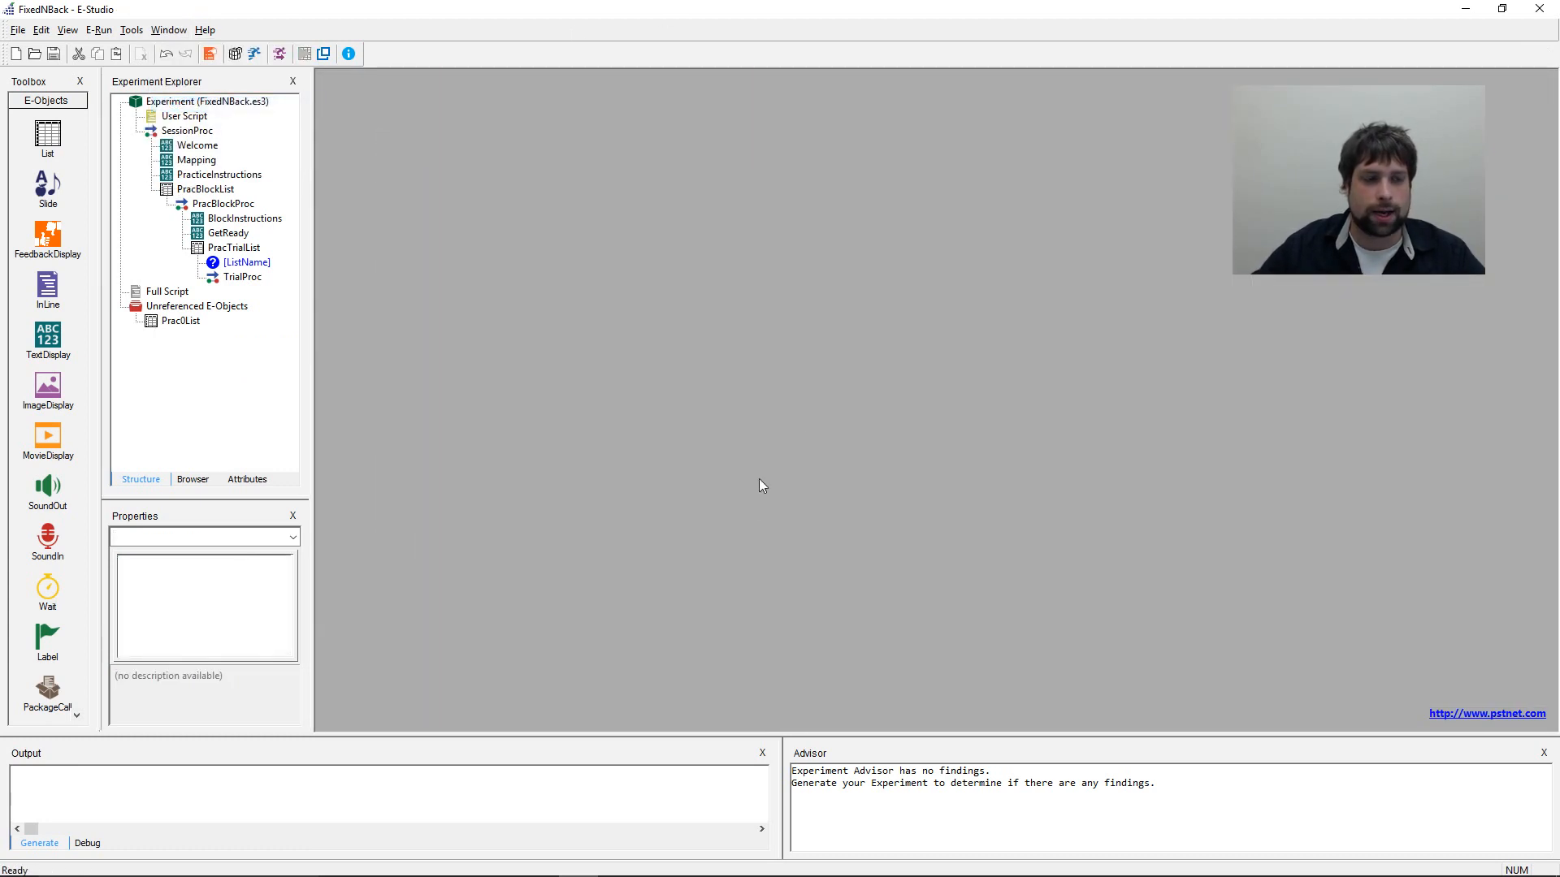
{"action": "double_click", "coordinate": [47, 134]}
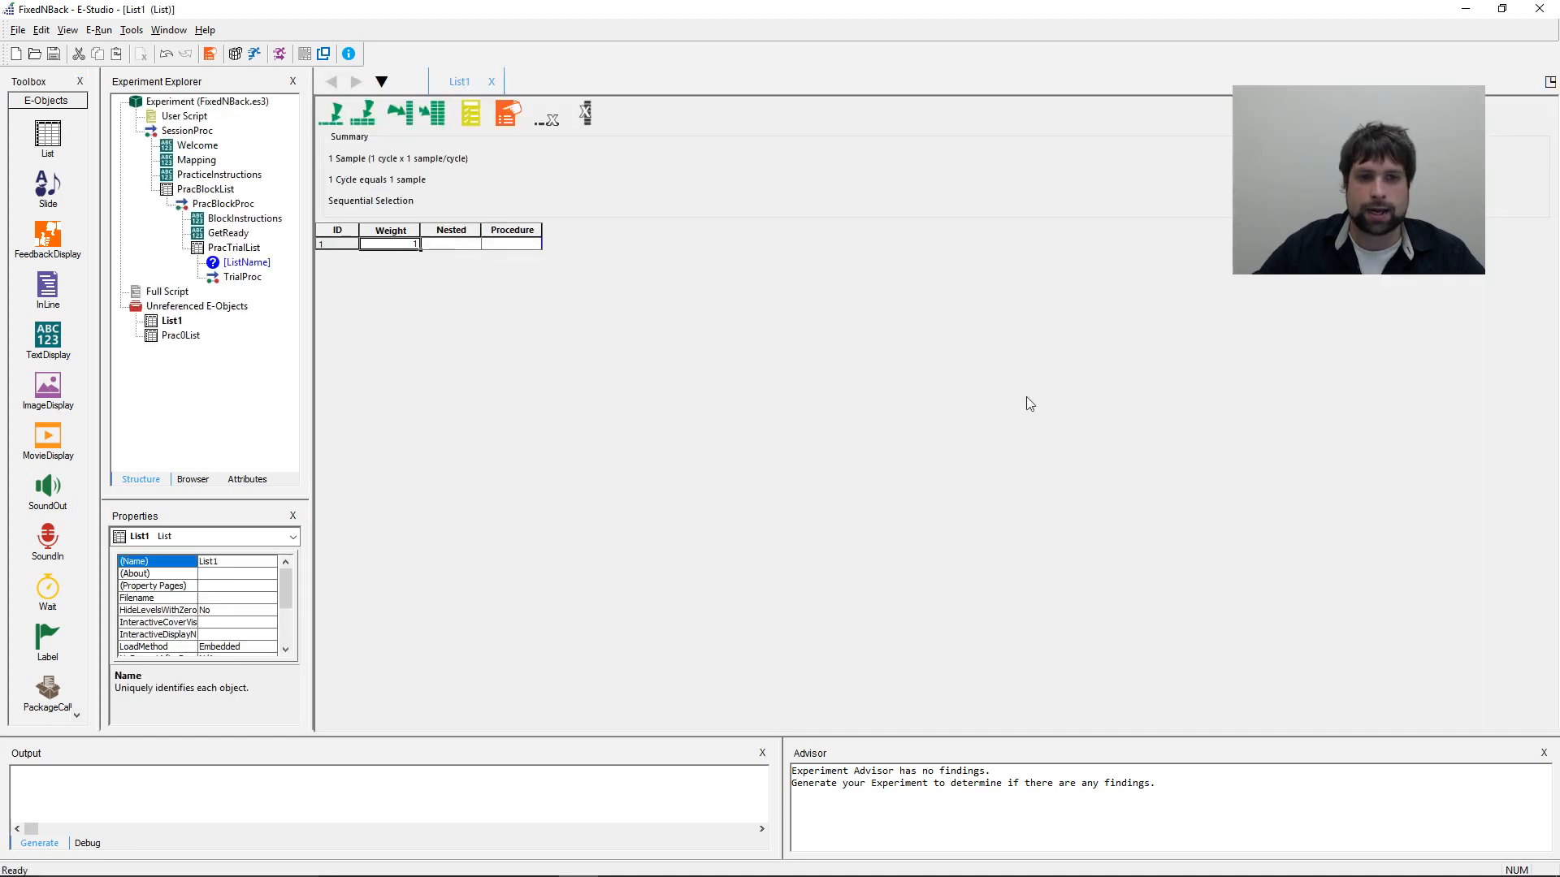
{"action": "right_click", "coordinate": [171, 322]}
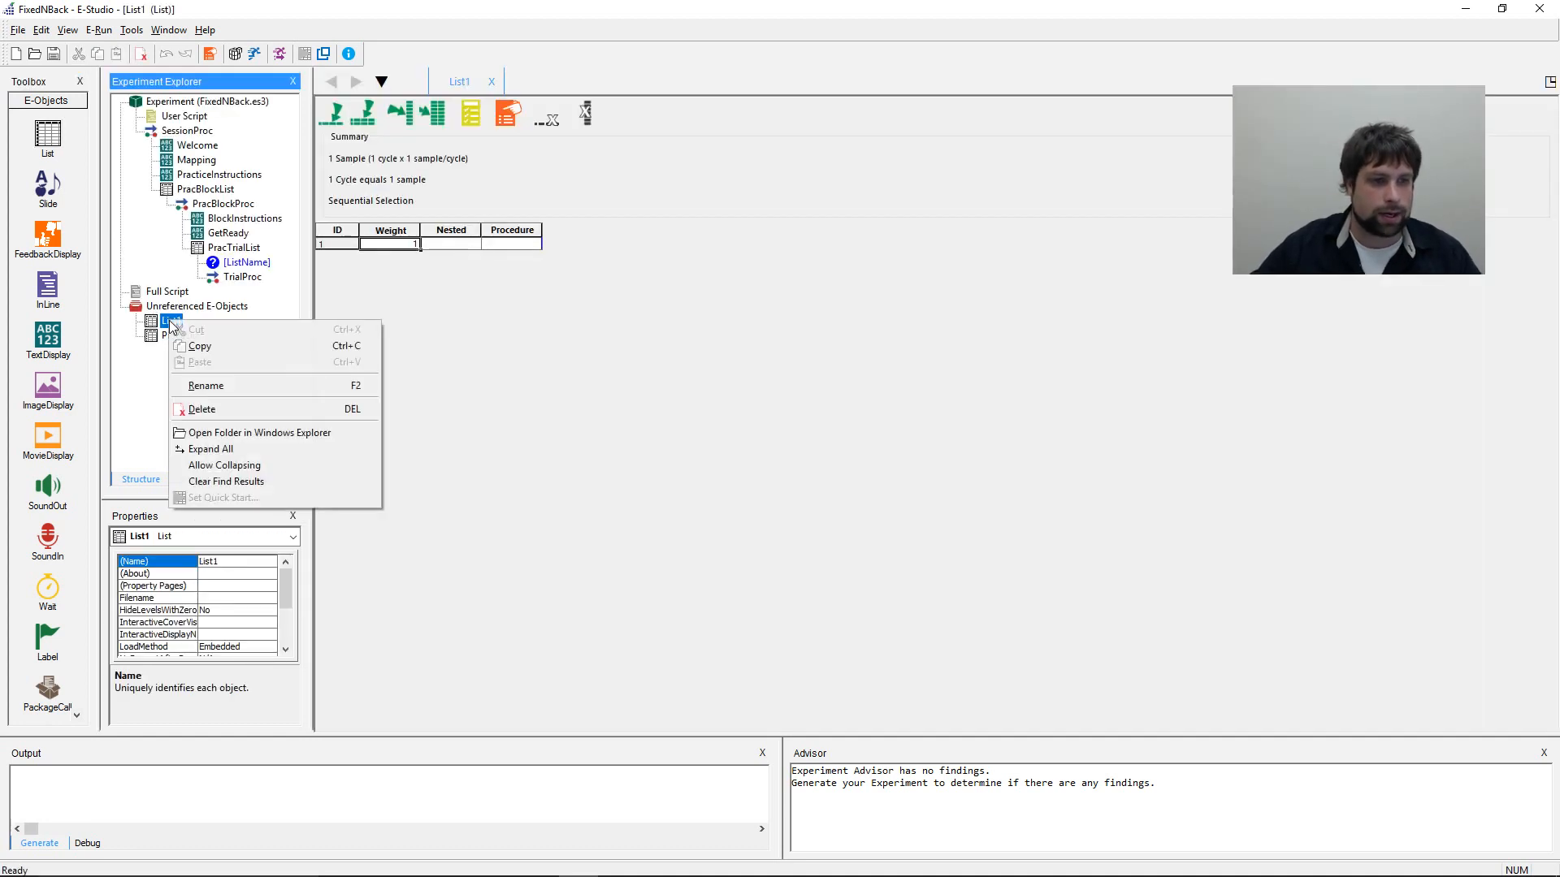
{"action": "key", "text": "Escape"}
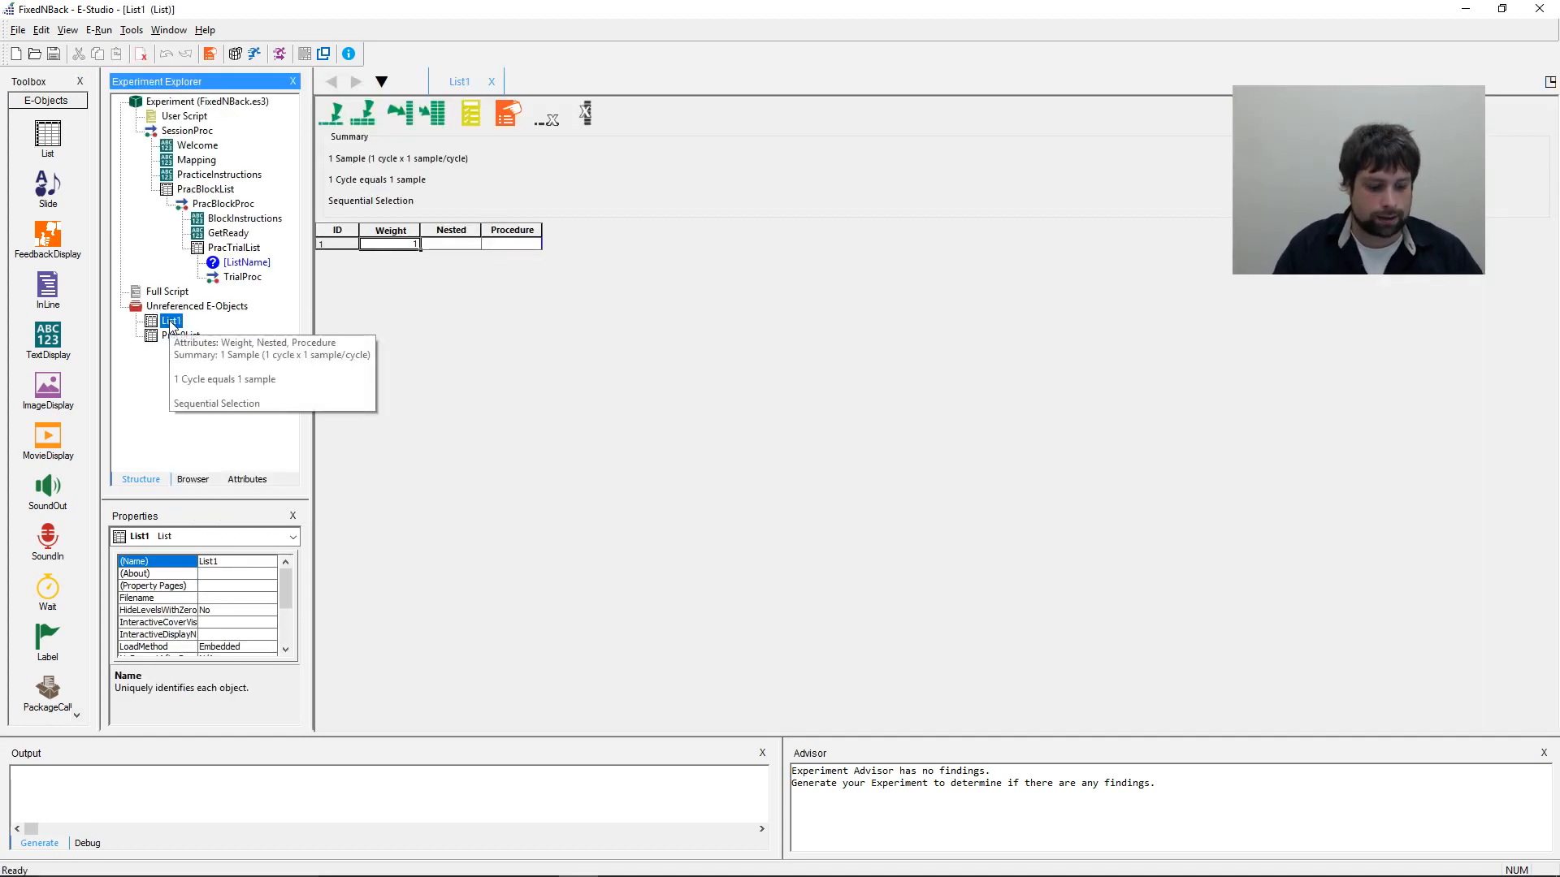
{"action": "left_click", "coordinate": [171, 322]}
{"action": "type", "text": "Prac1List"}
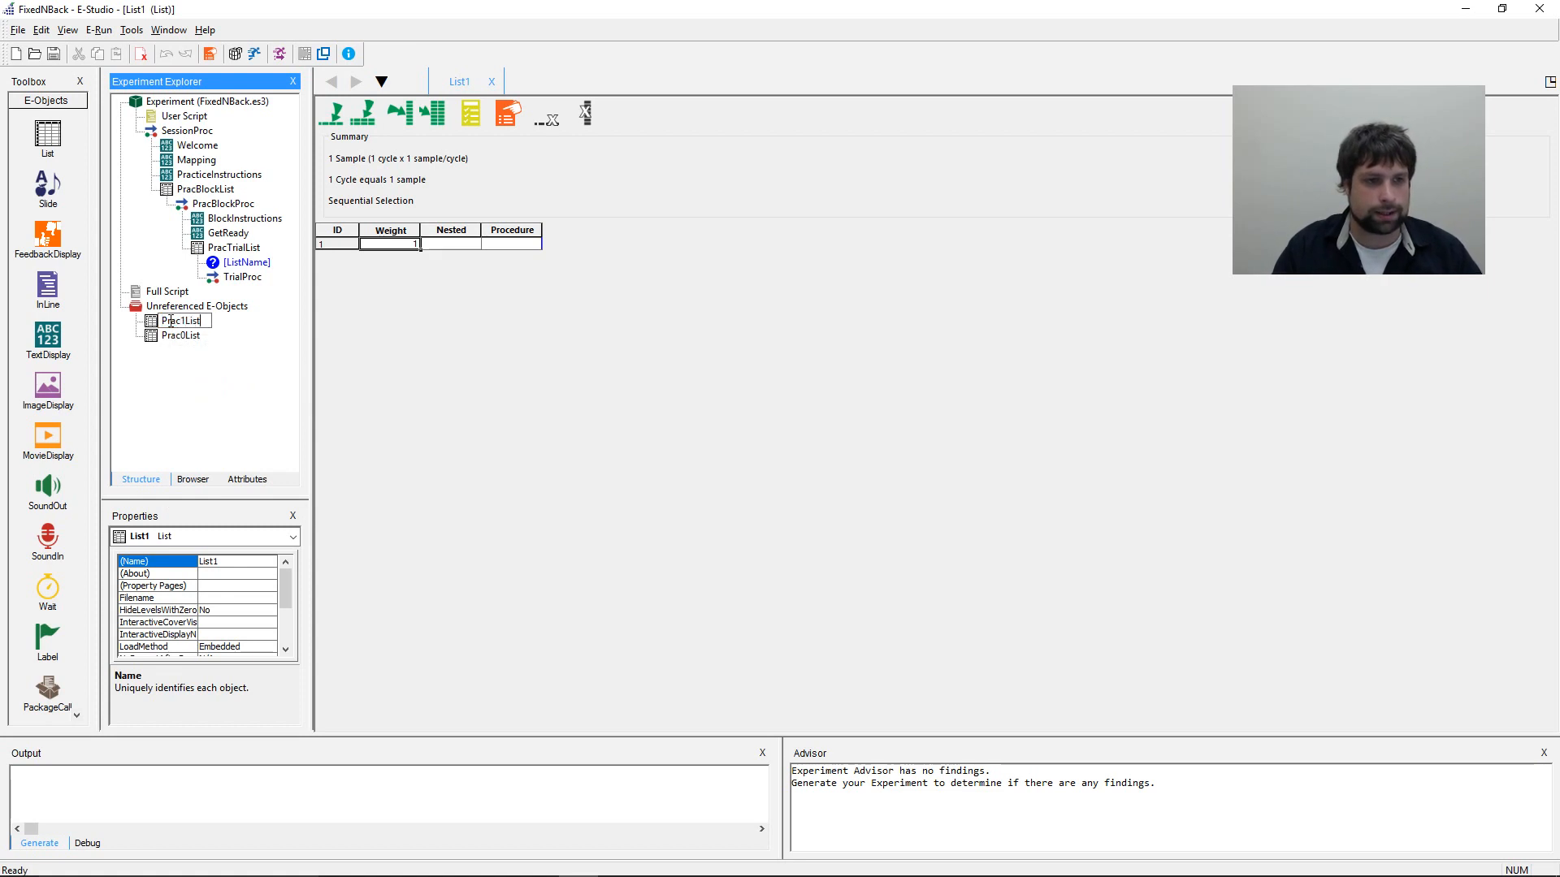
{"action": "key", "text": "Return"}
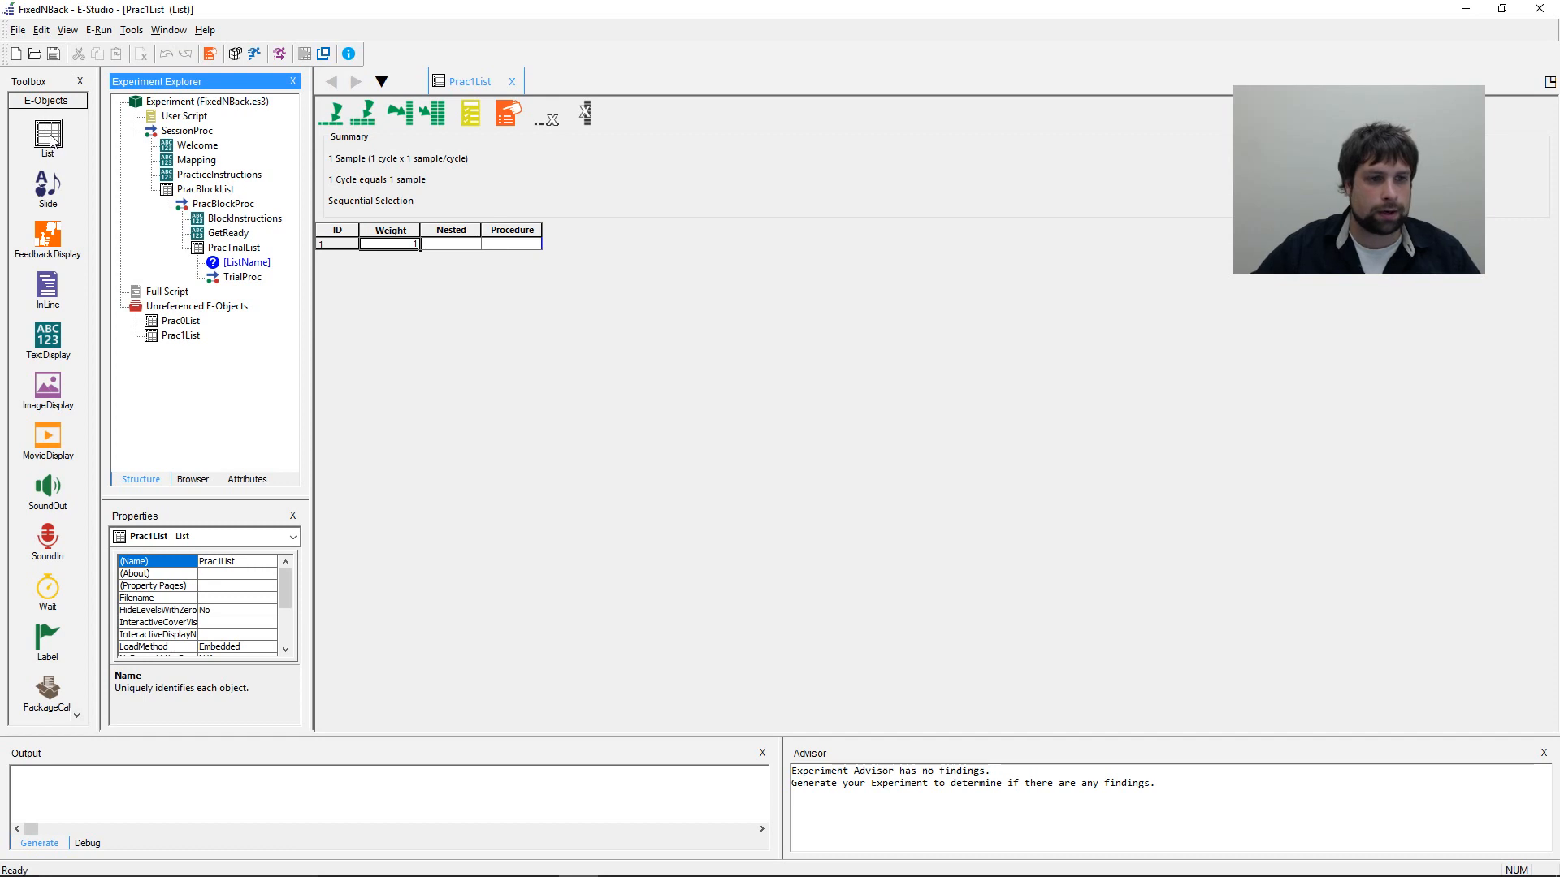
- Close the Prac1List window and create another unreferenced List object named Prac2List
{"action": "left_click", "coordinate": [170, 32]}
{"action": "left_click", "coordinate": [187, 104]}
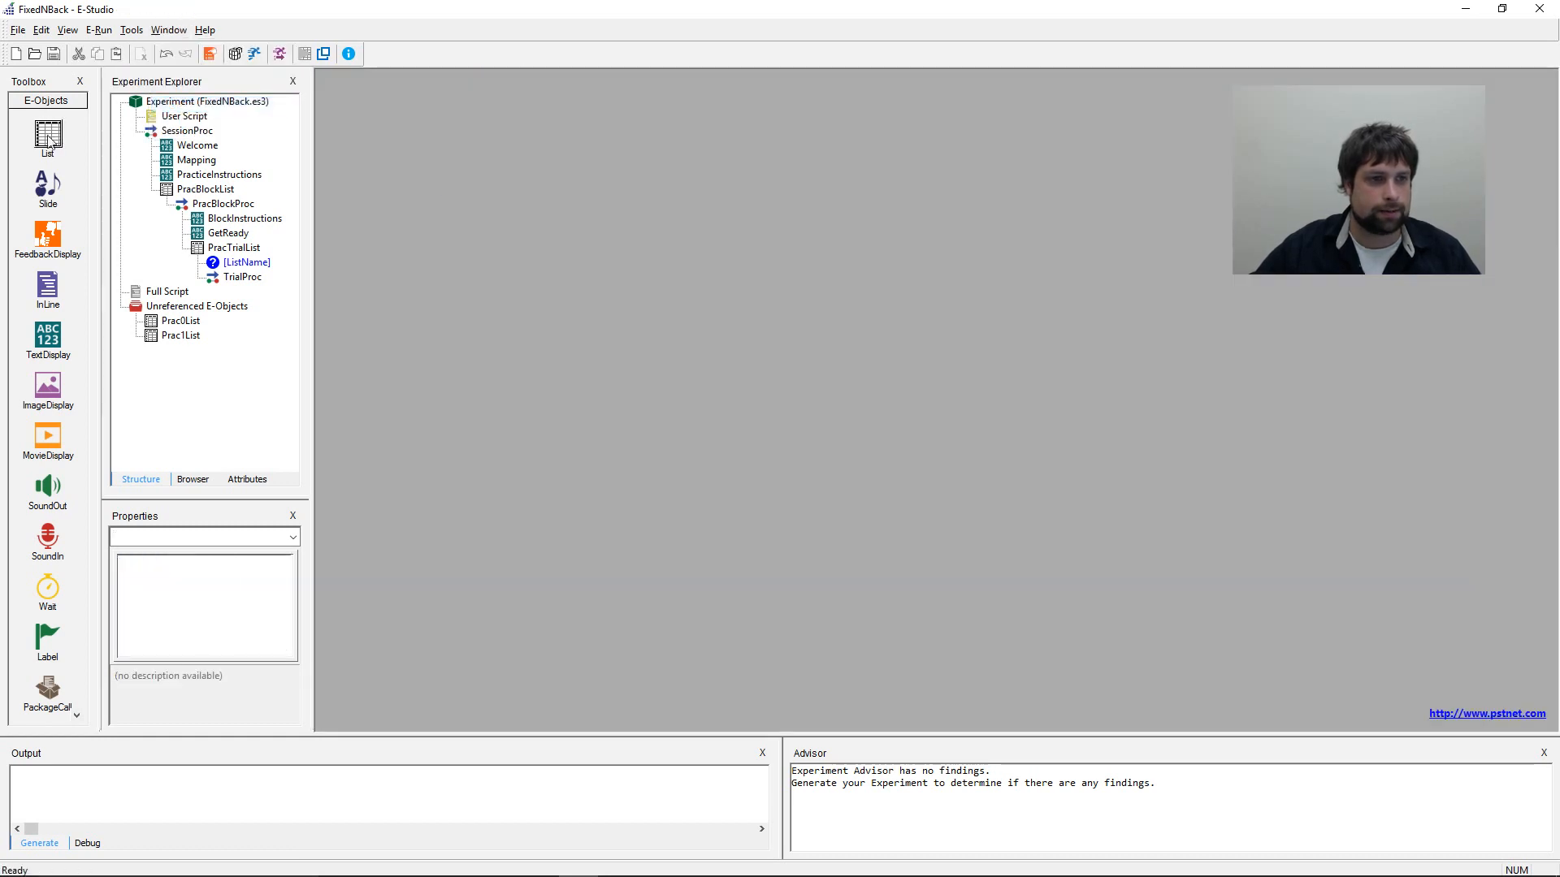
{"action": "double_click", "coordinate": [49, 140]}
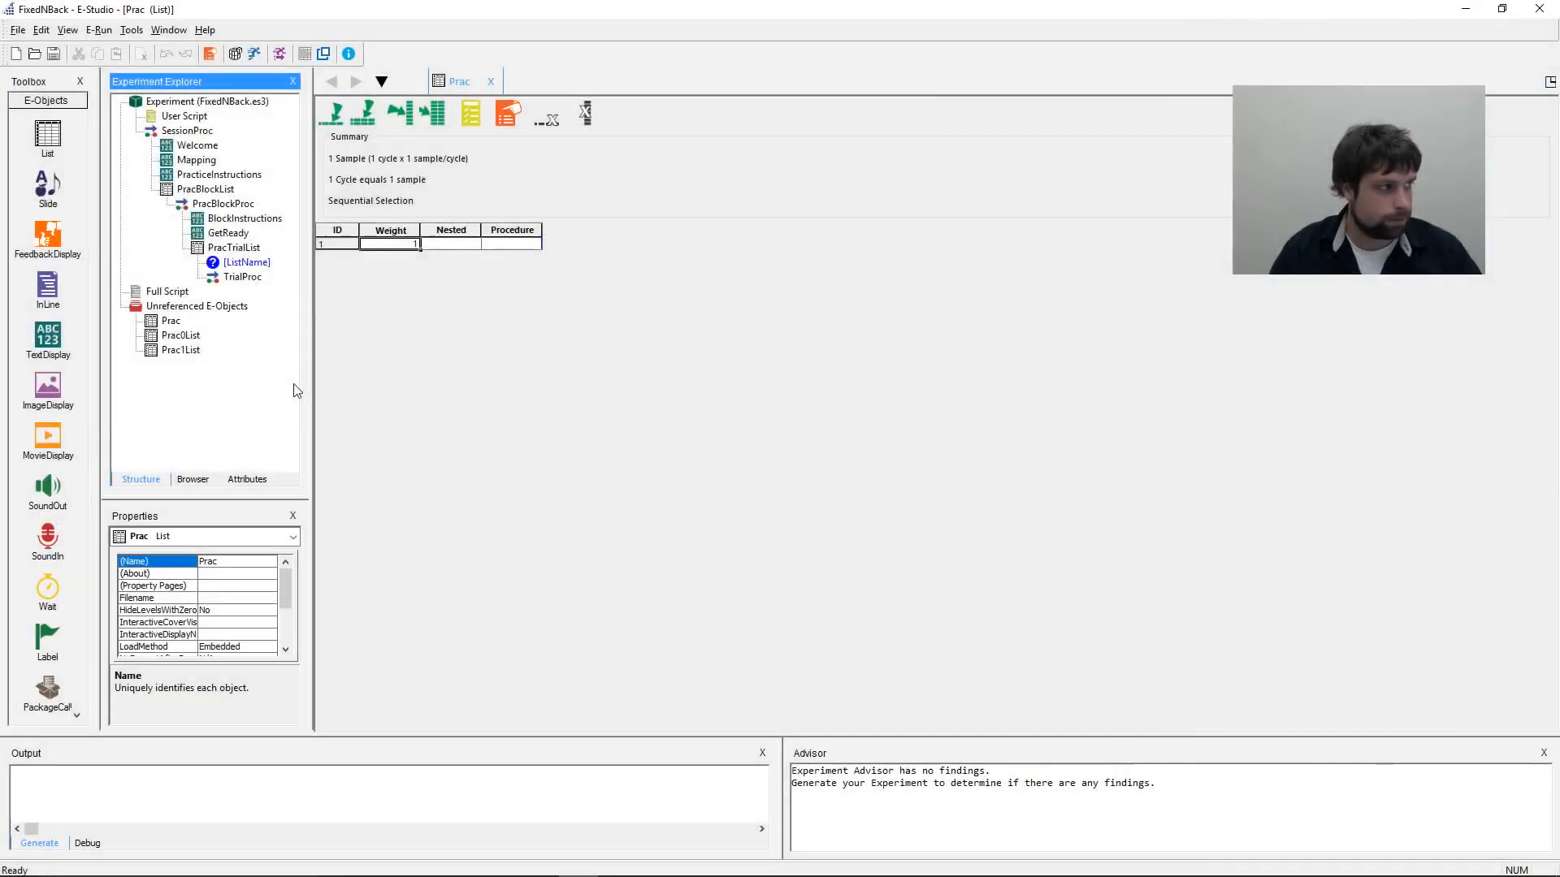
{"action": "left_click", "coordinate": [999, 524]}
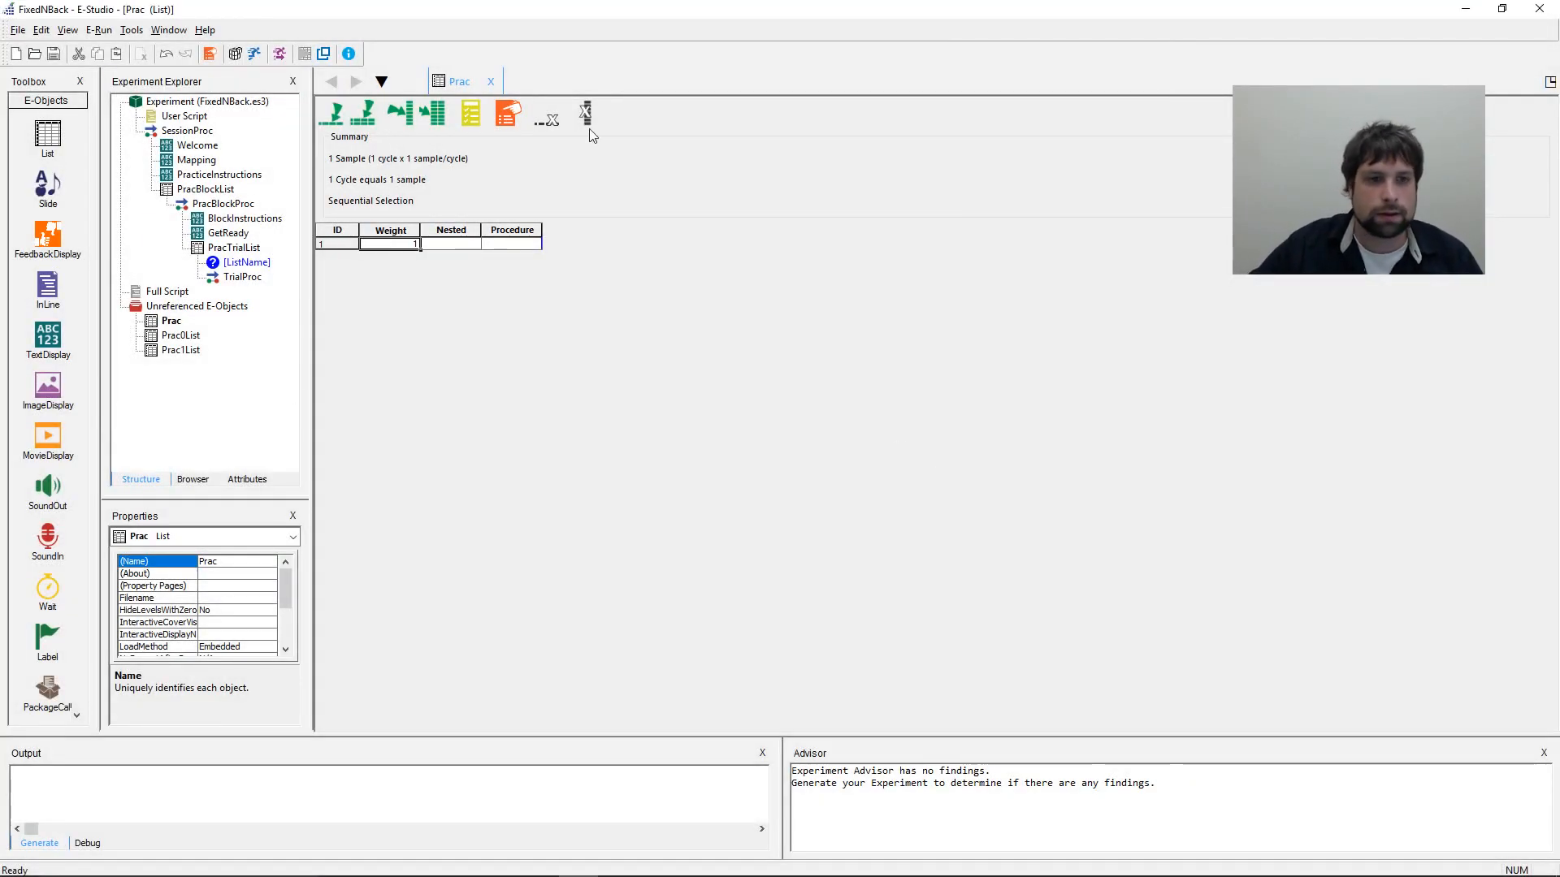
{"action": "left_click", "coordinate": [173, 322]}
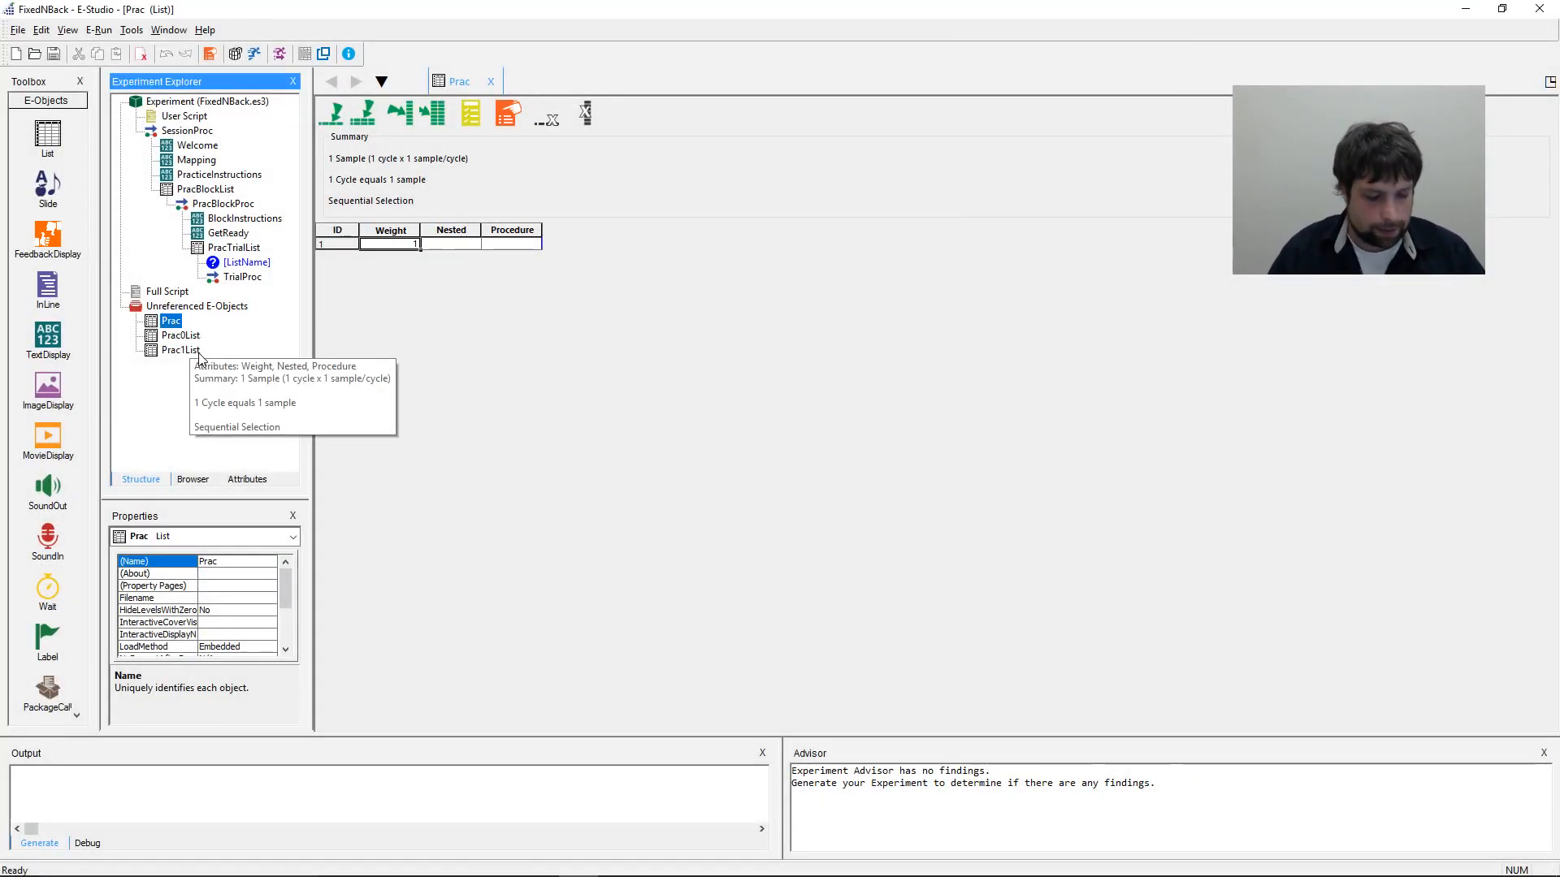
{"action": "key", "text": "F2"}
{"action": "type", "text": "Prac2Li"}
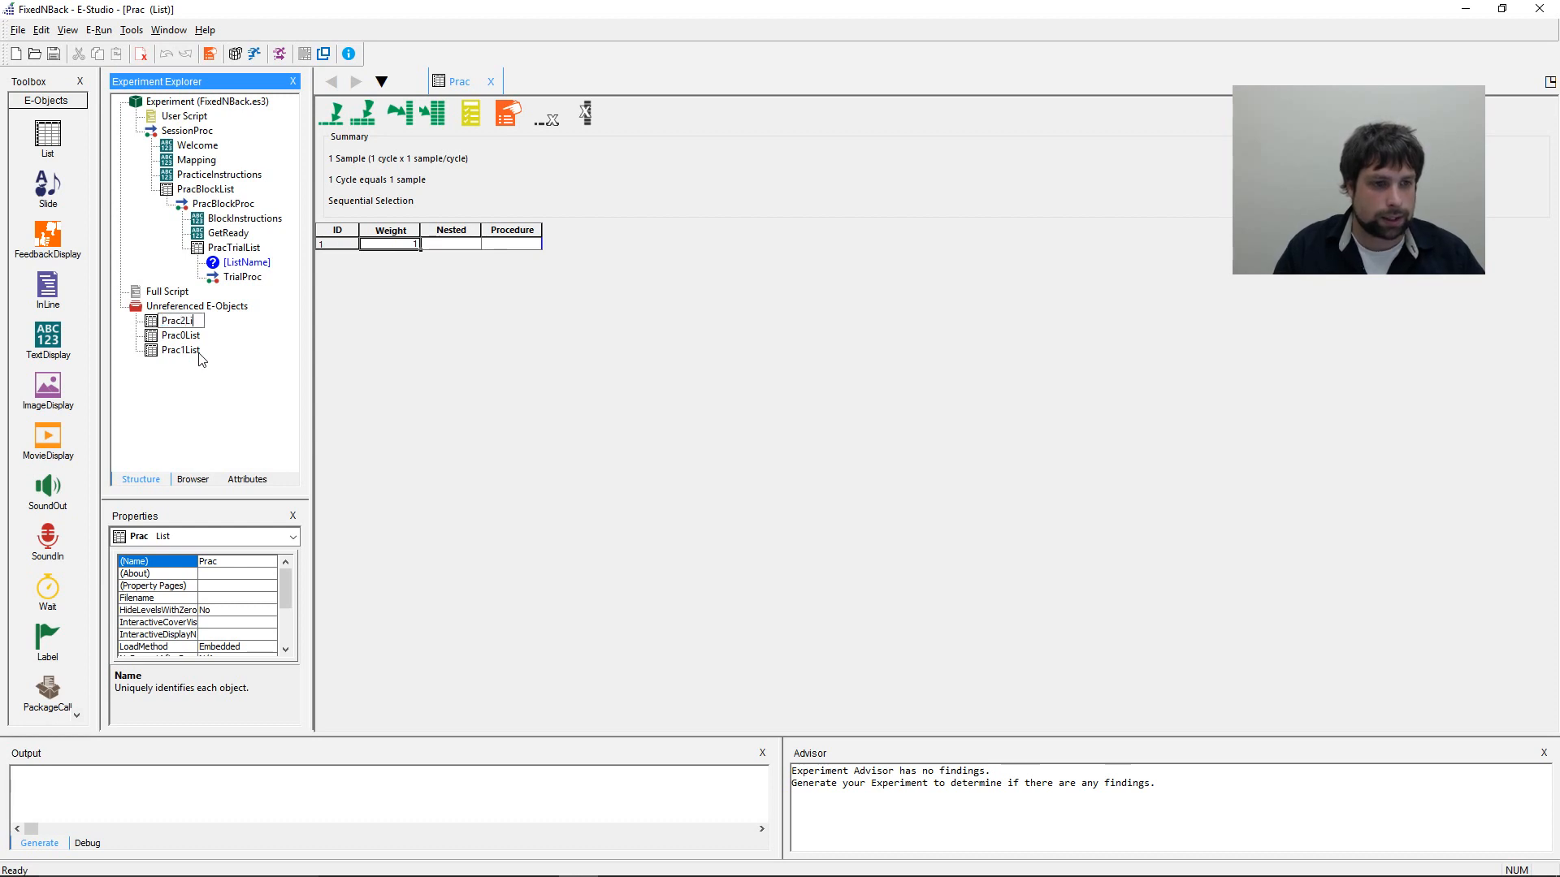
{"action": "type", "text": "st"}
{"action": "key", "text": "Return"}
{"action": "left_click", "coordinate": [896, 414]}
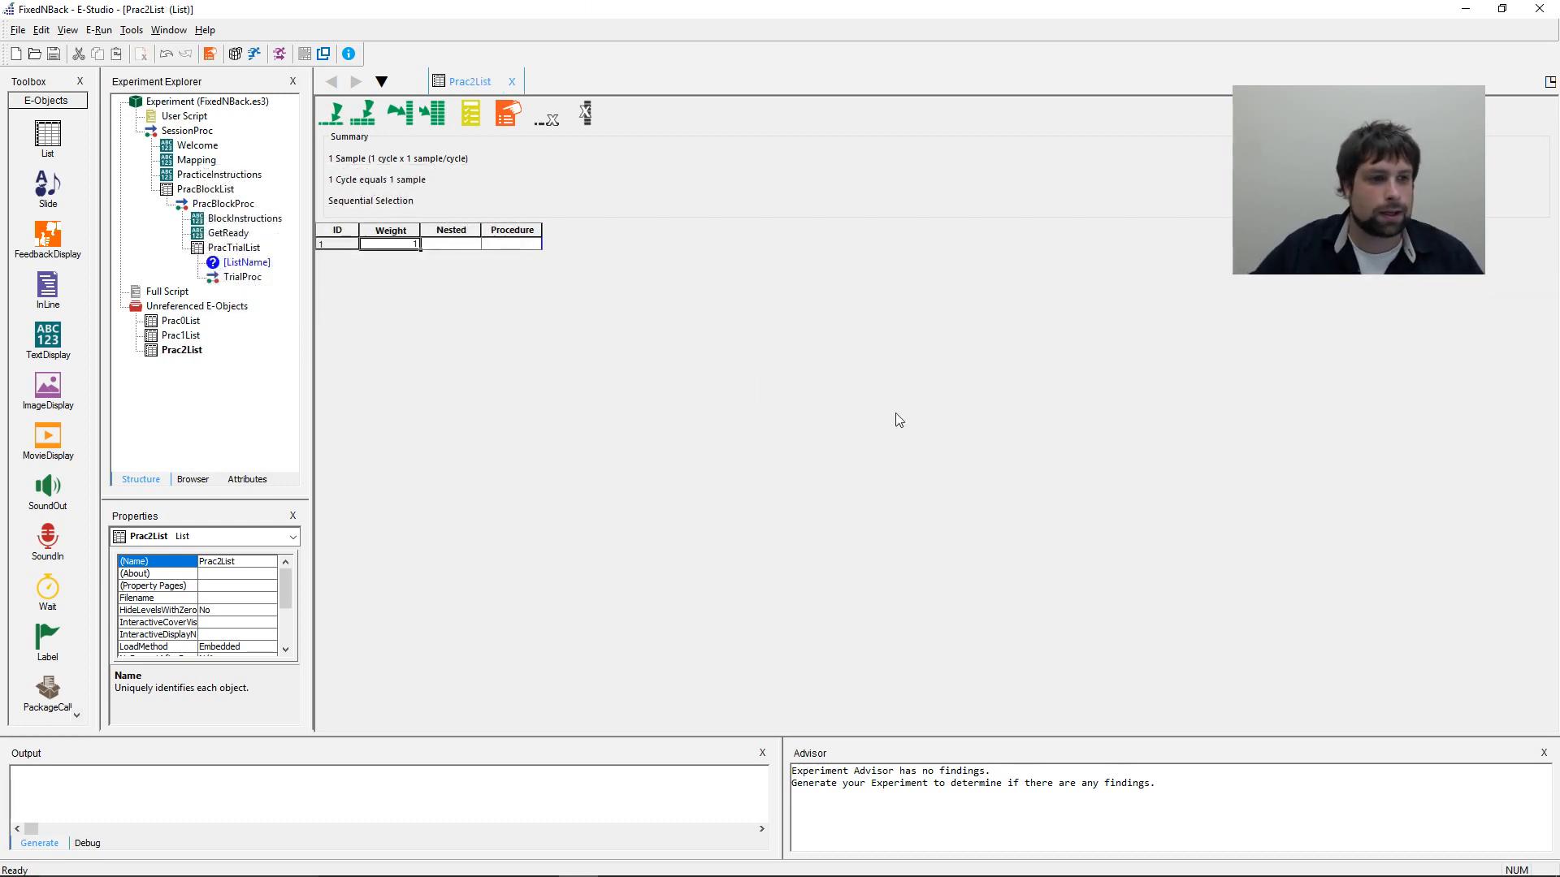
- Copy the TrialType, Letter, CellNumber and Correct columns of Prac0List
{"action": "double_click", "coordinate": [181, 335]}
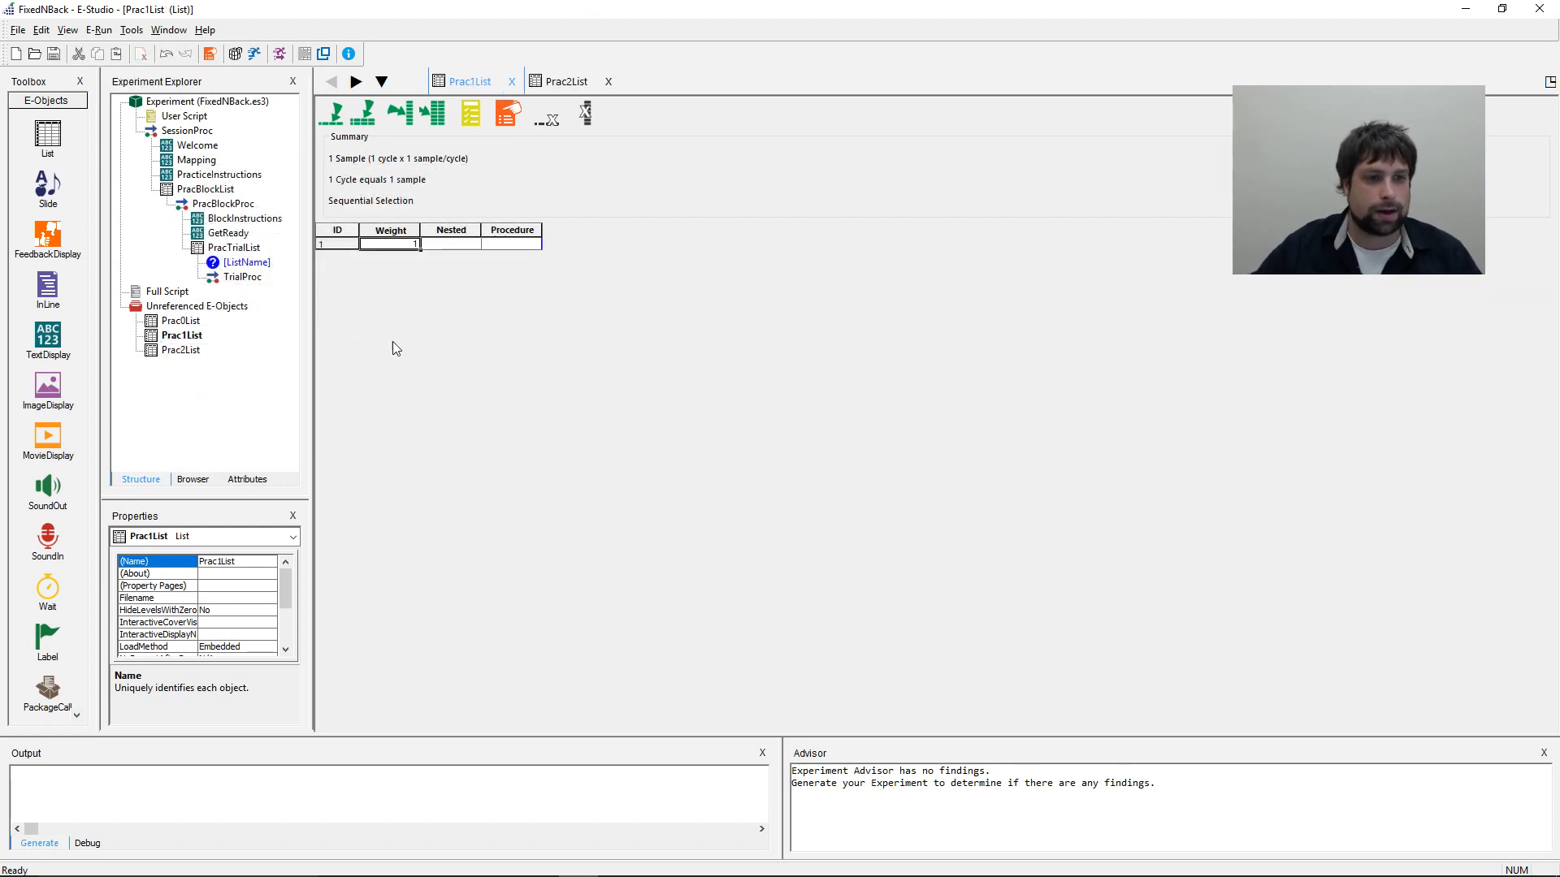
{"action": "double_click", "coordinate": [180, 321]}
{"action": "left_click_drag", "start_coordinate": [573, 229], "coordinate": [913, 225]}
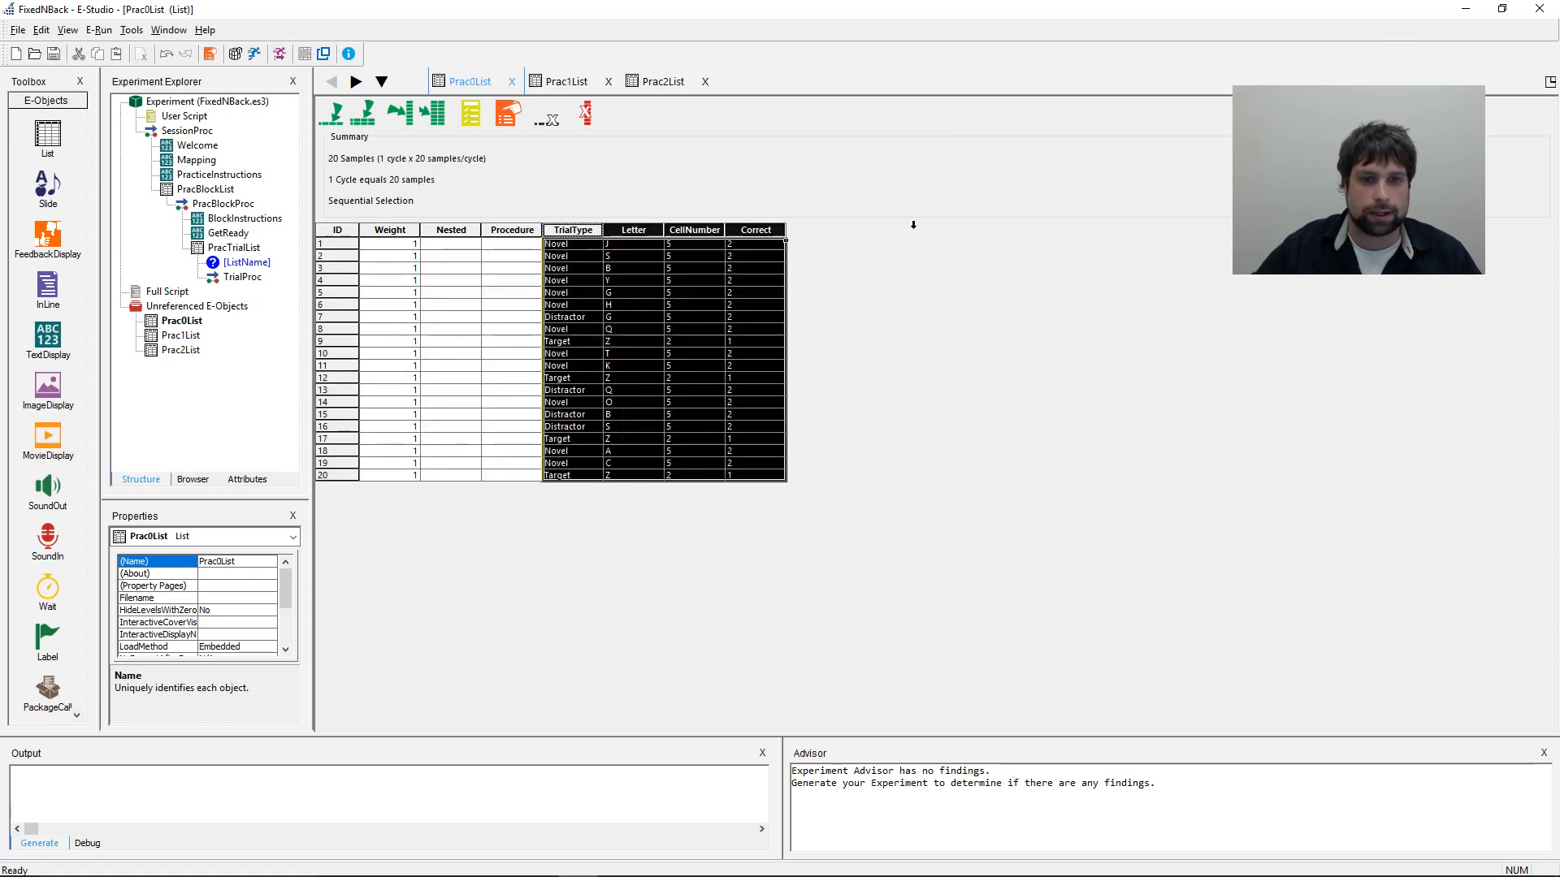
{"action": "left_click", "coordinate": [637, 306]}
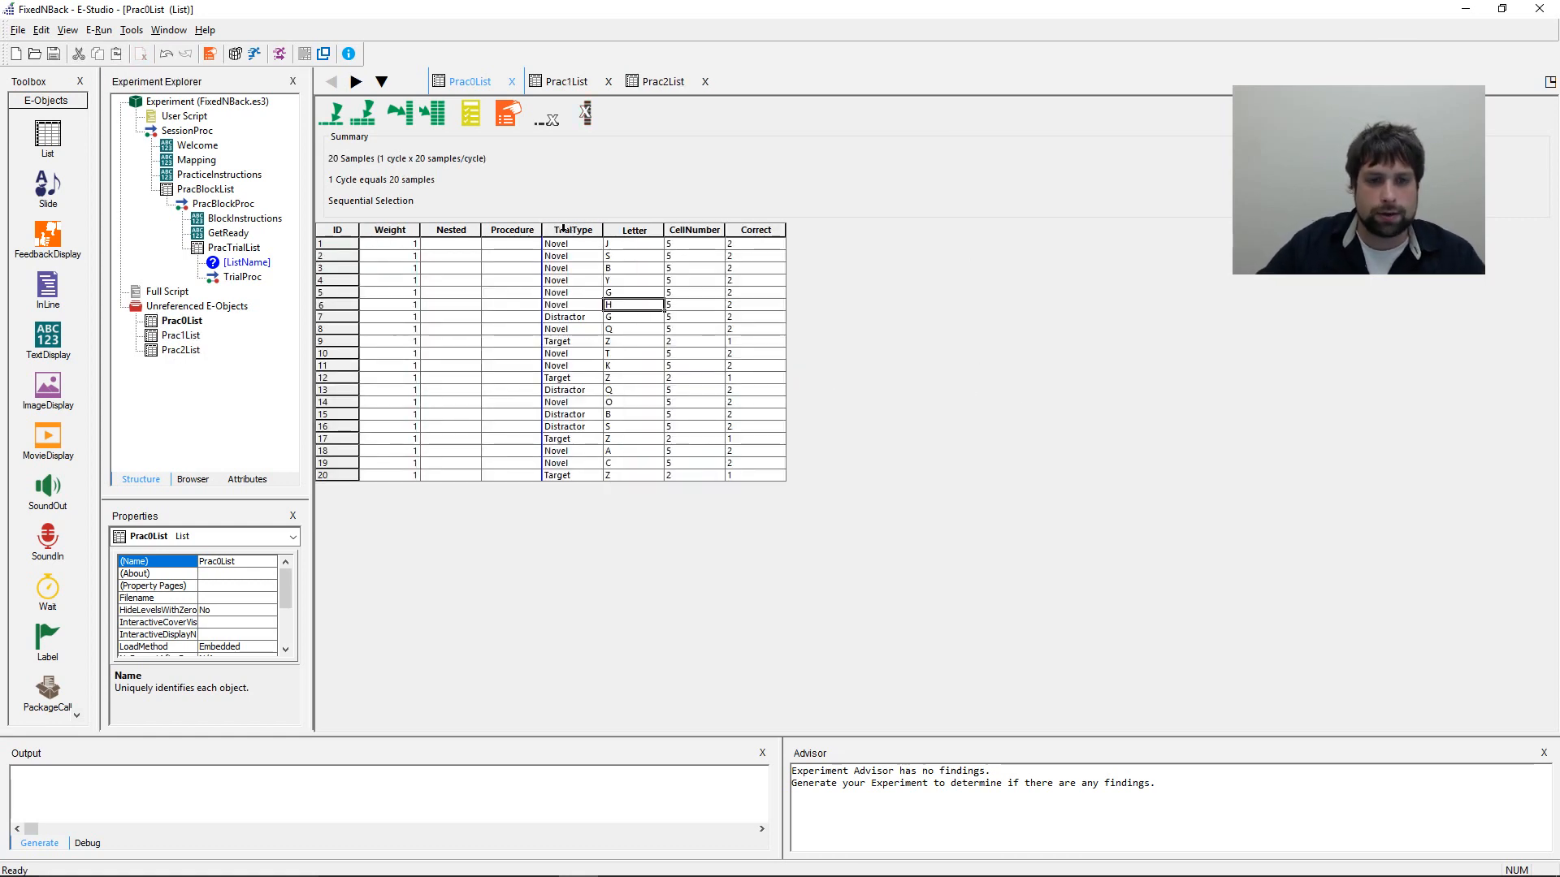
{"action": "left_click_drag", "start_coordinate": [563, 230], "coordinate": [812, 231]}
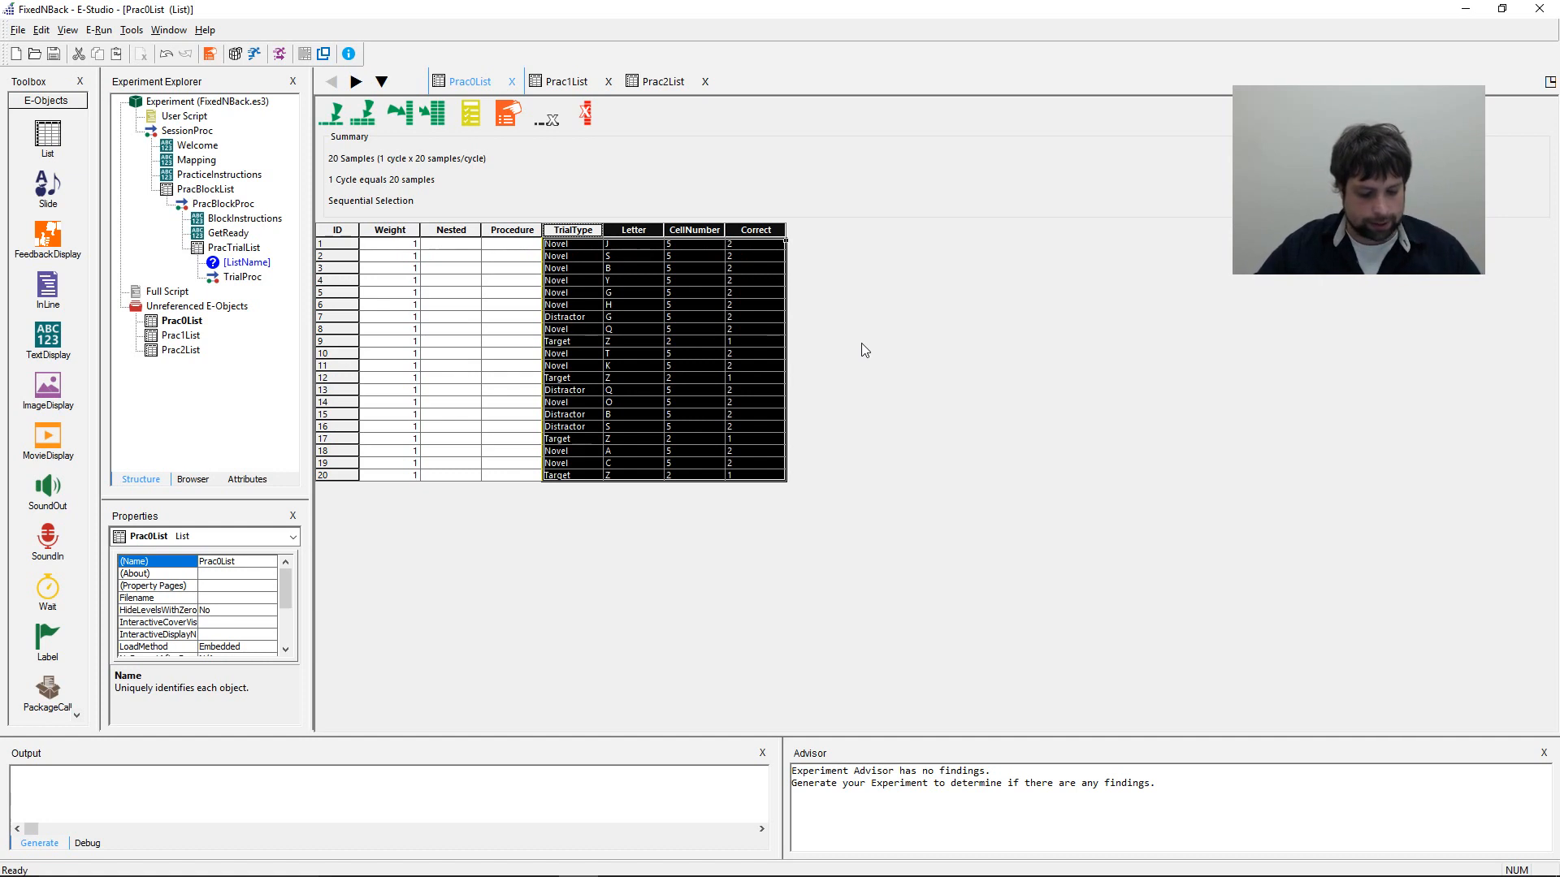
{"action": "left_click", "coordinate": [606, 258]}
{"action": "left_click", "coordinate": [558, 230]}
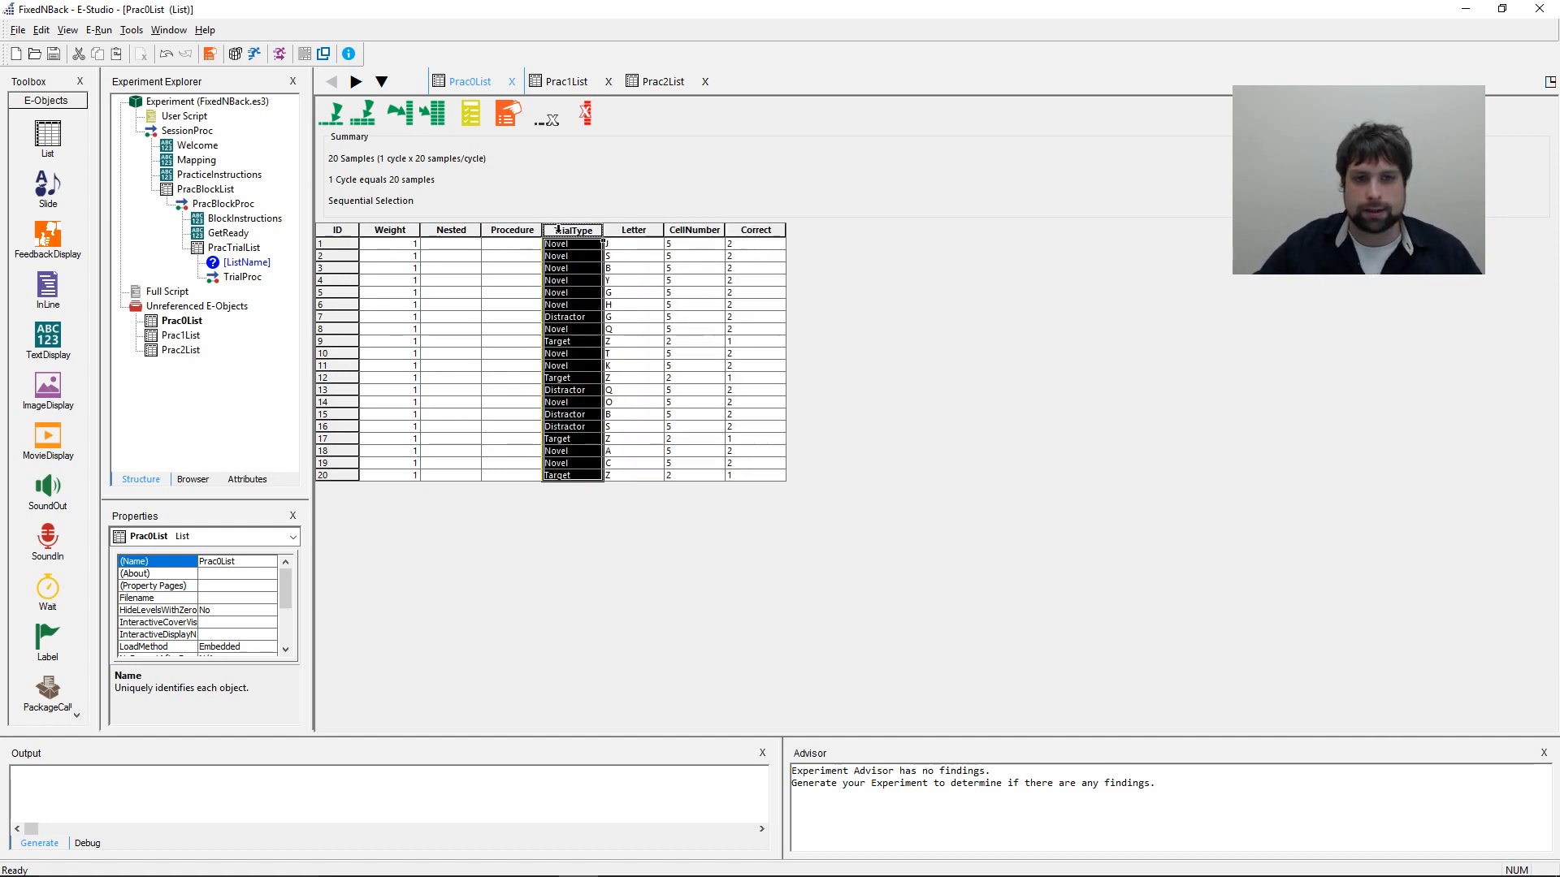
{"action": "left_click_drag", "start_coordinate": [558, 230], "coordinate": [1034, 227]}
{"action": "key", "text": "ctrl+c"}
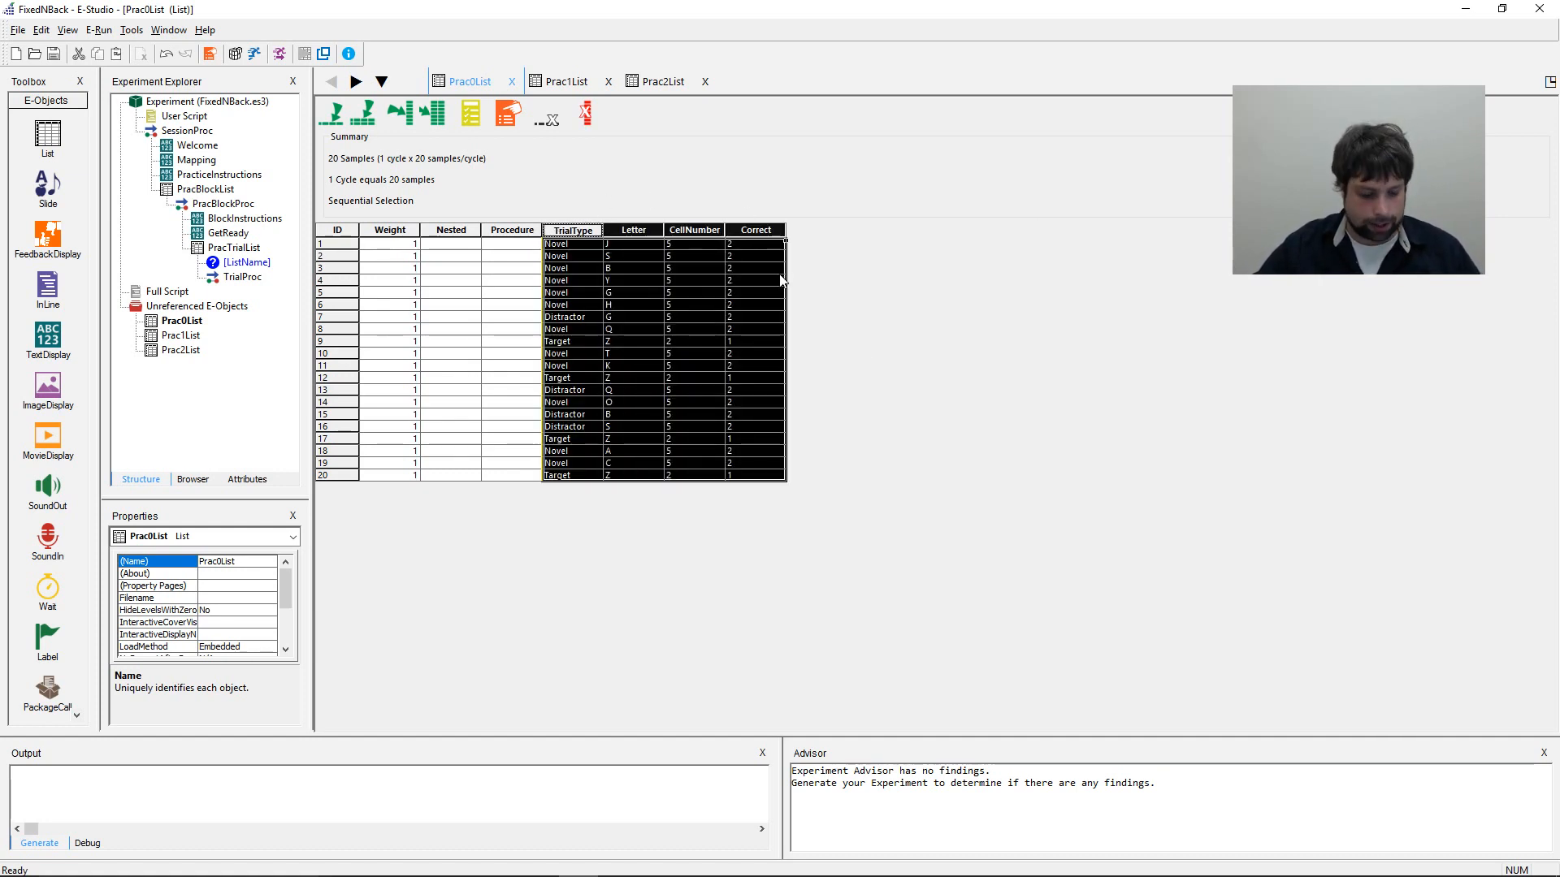
- Add an attribute with the default name and value to Prac1List and paste the copied columns starting at it
{"action": "left_click", "coordinate": [182, 337]}
{"action": "double_click", "coordinate": [183, 340]}
{"action": "left_click", "coordinate": [400, 113]}
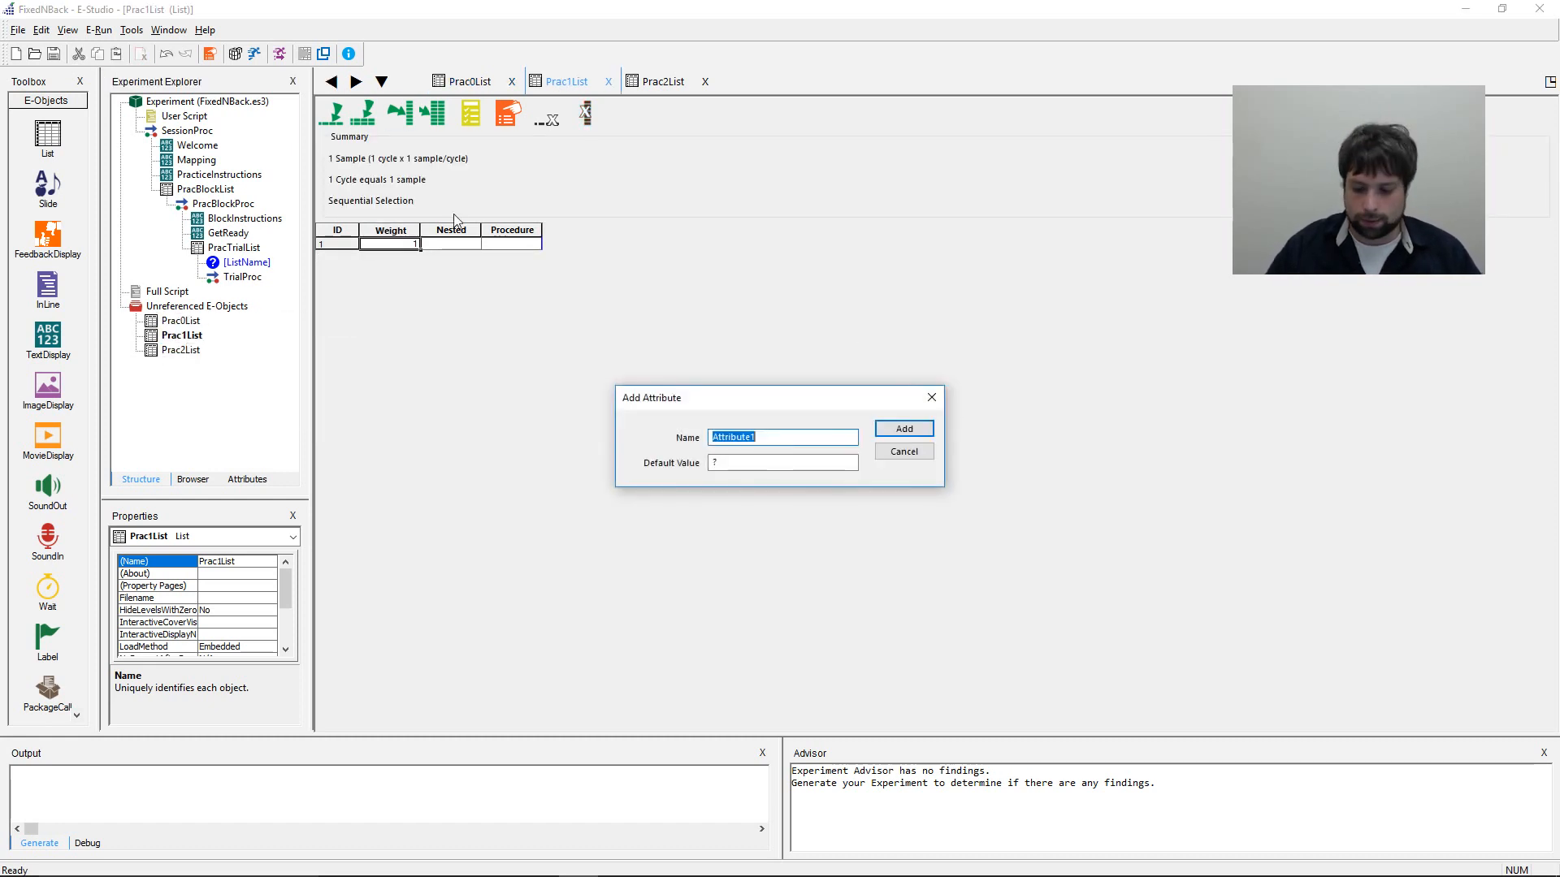
{"action": "key", "text": "Return"}
{"action": "left_click", "coordinate": [583, 223]}
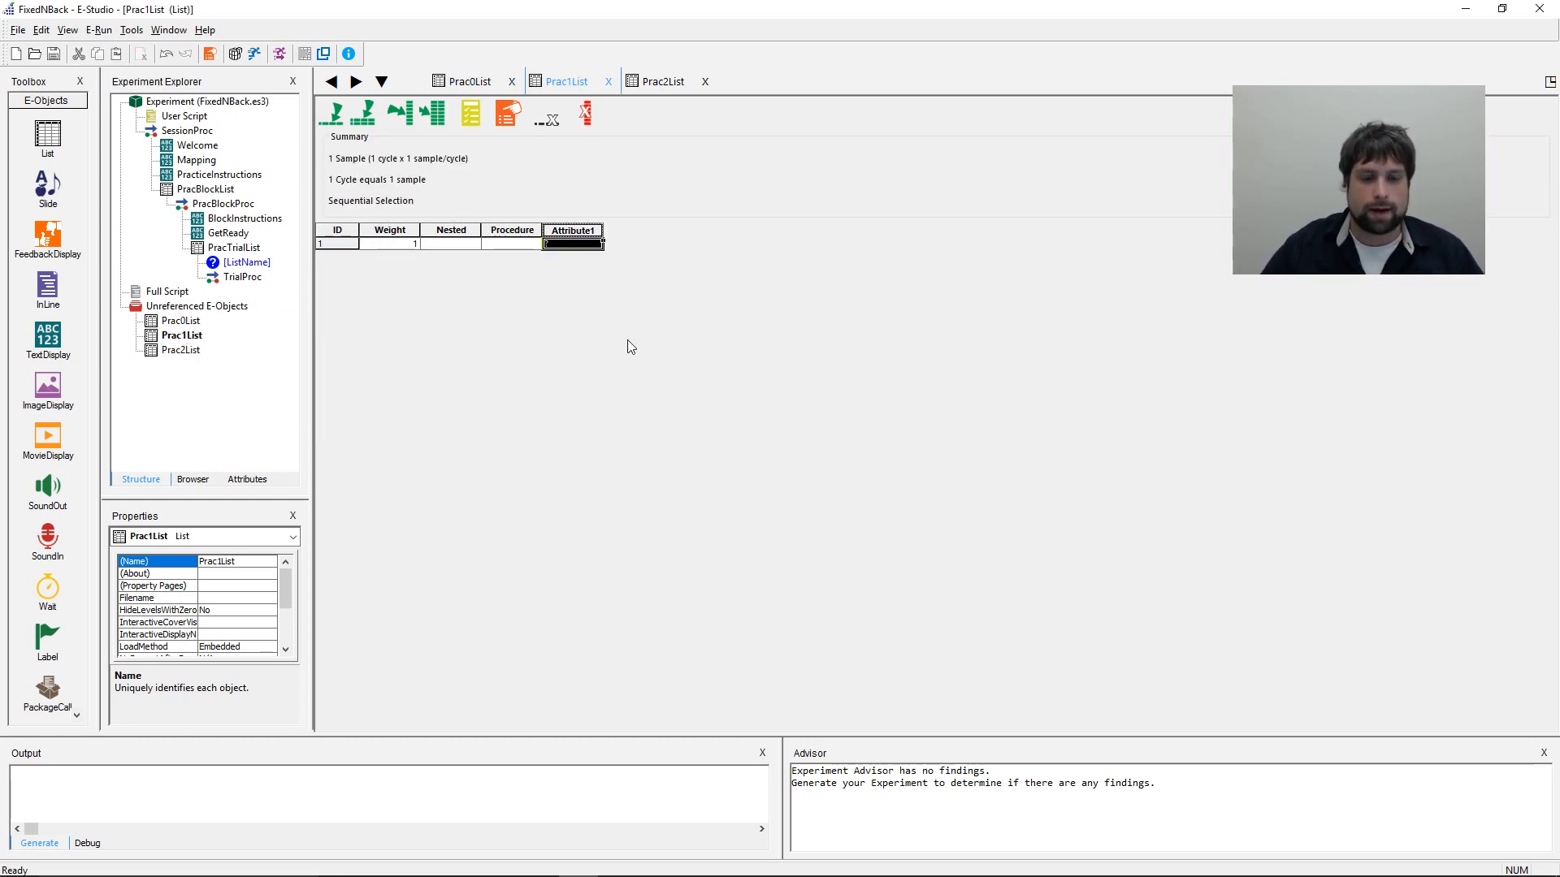
{"action": "key", "text": "ctrl+v"}
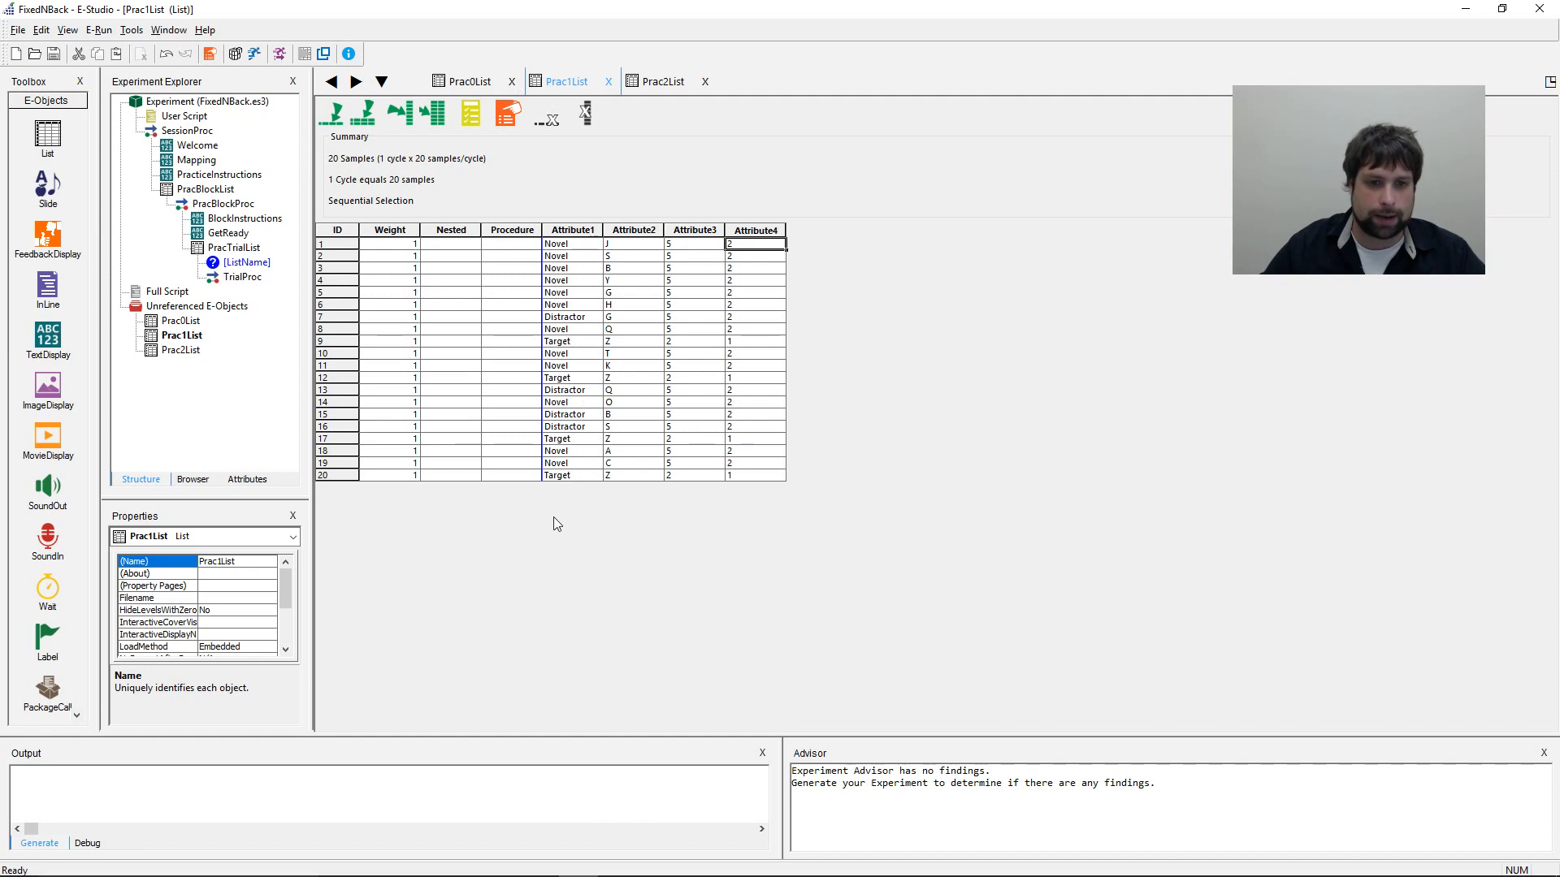
- Rename Attribute1 and Attribute2 of Prac1List as TrialType and Letter
{"action": "double_click", "coordinate": [577, 229]}
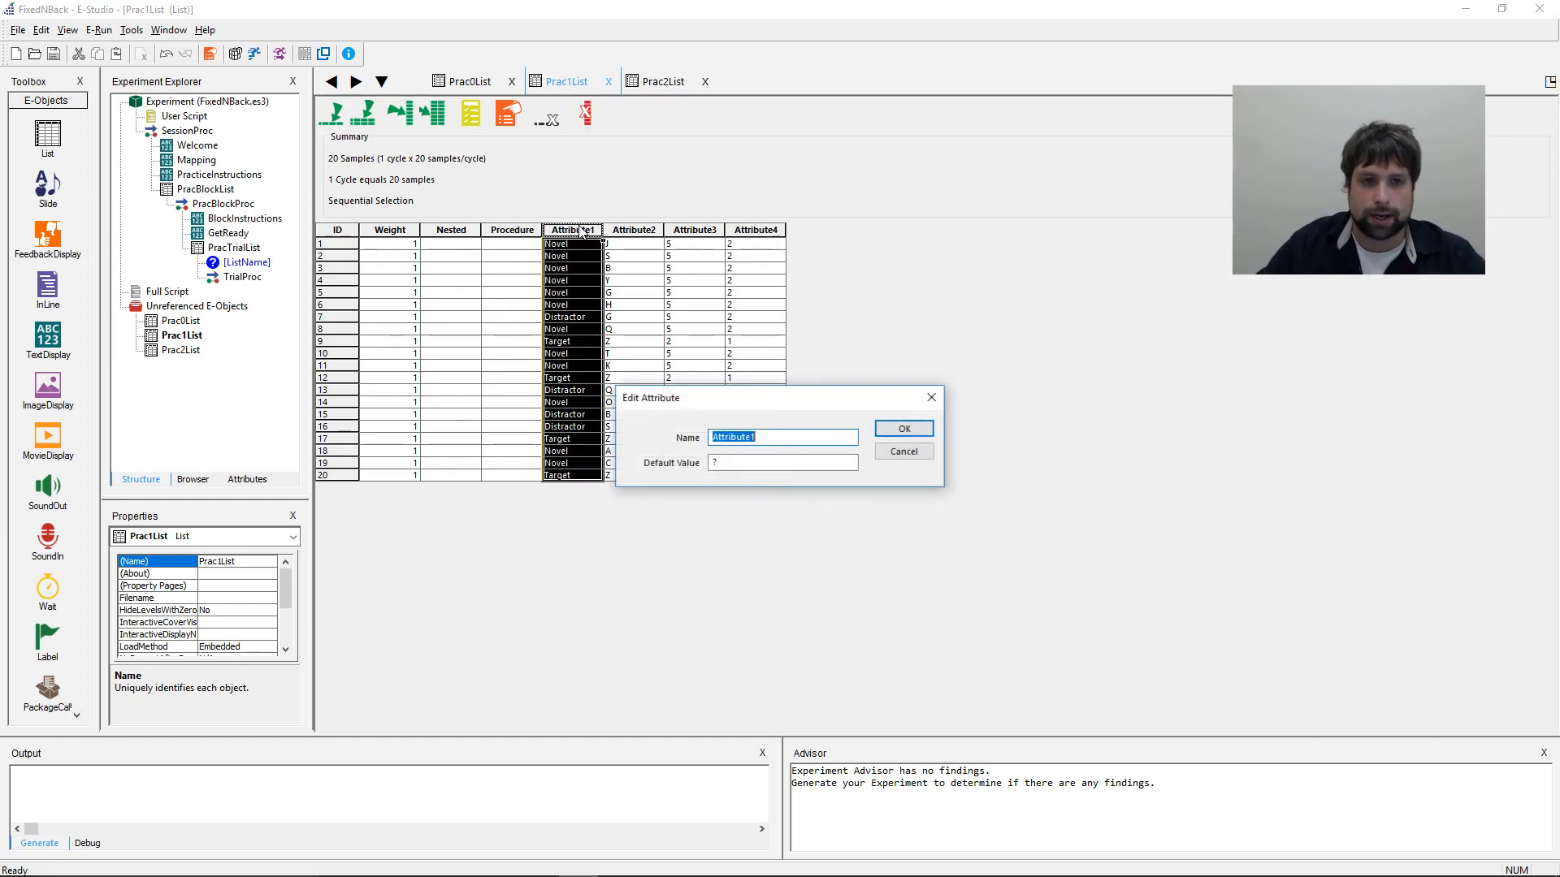
{"action": "type", "text": "TrialType"}
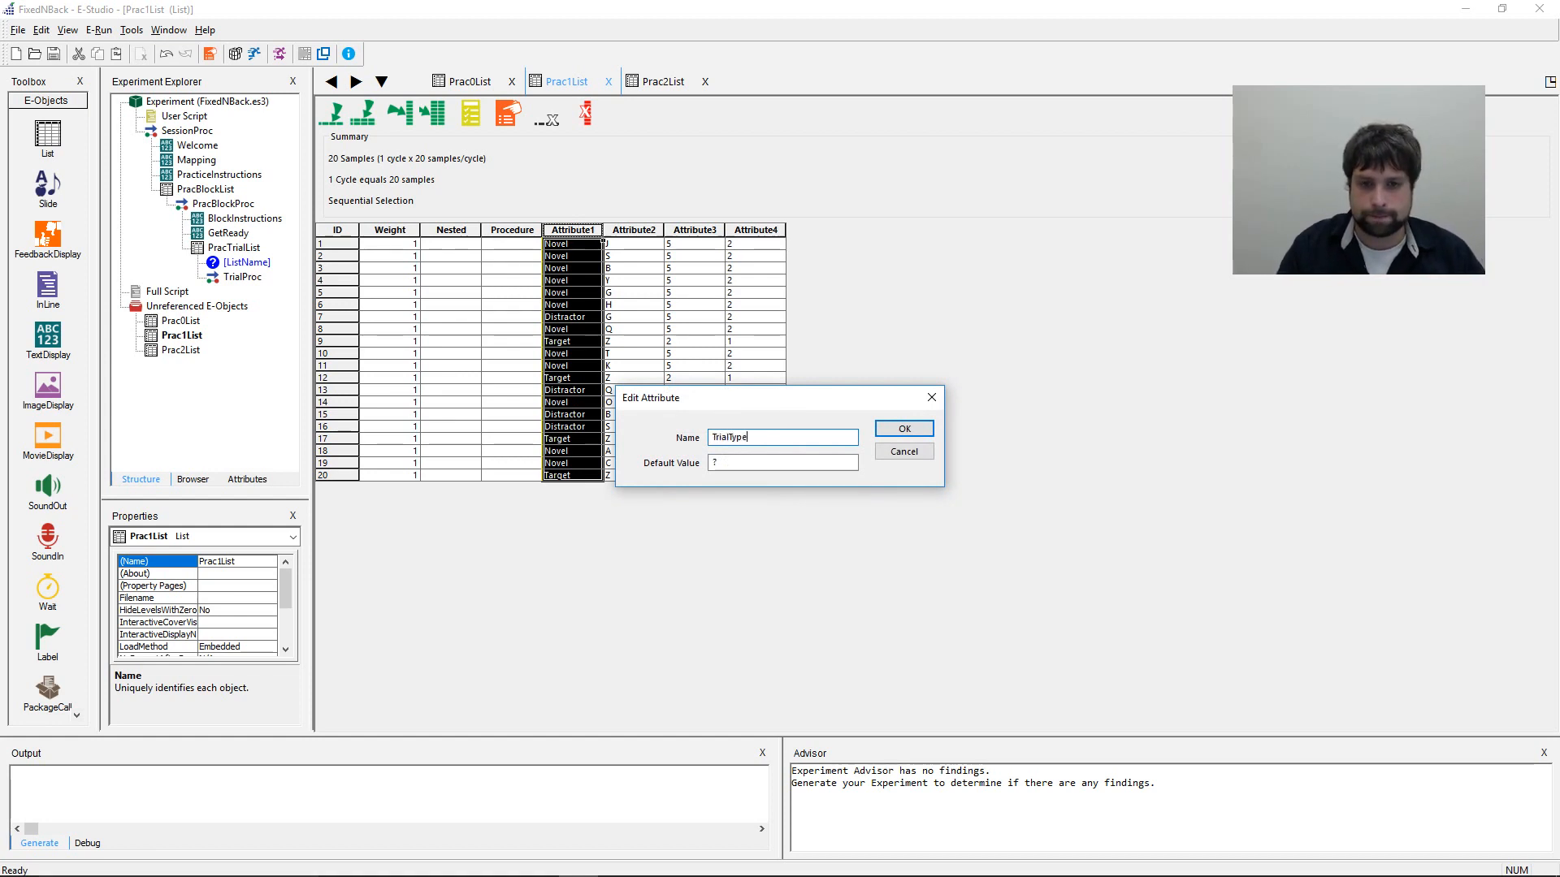
{"action": "key", "text": "Return"}
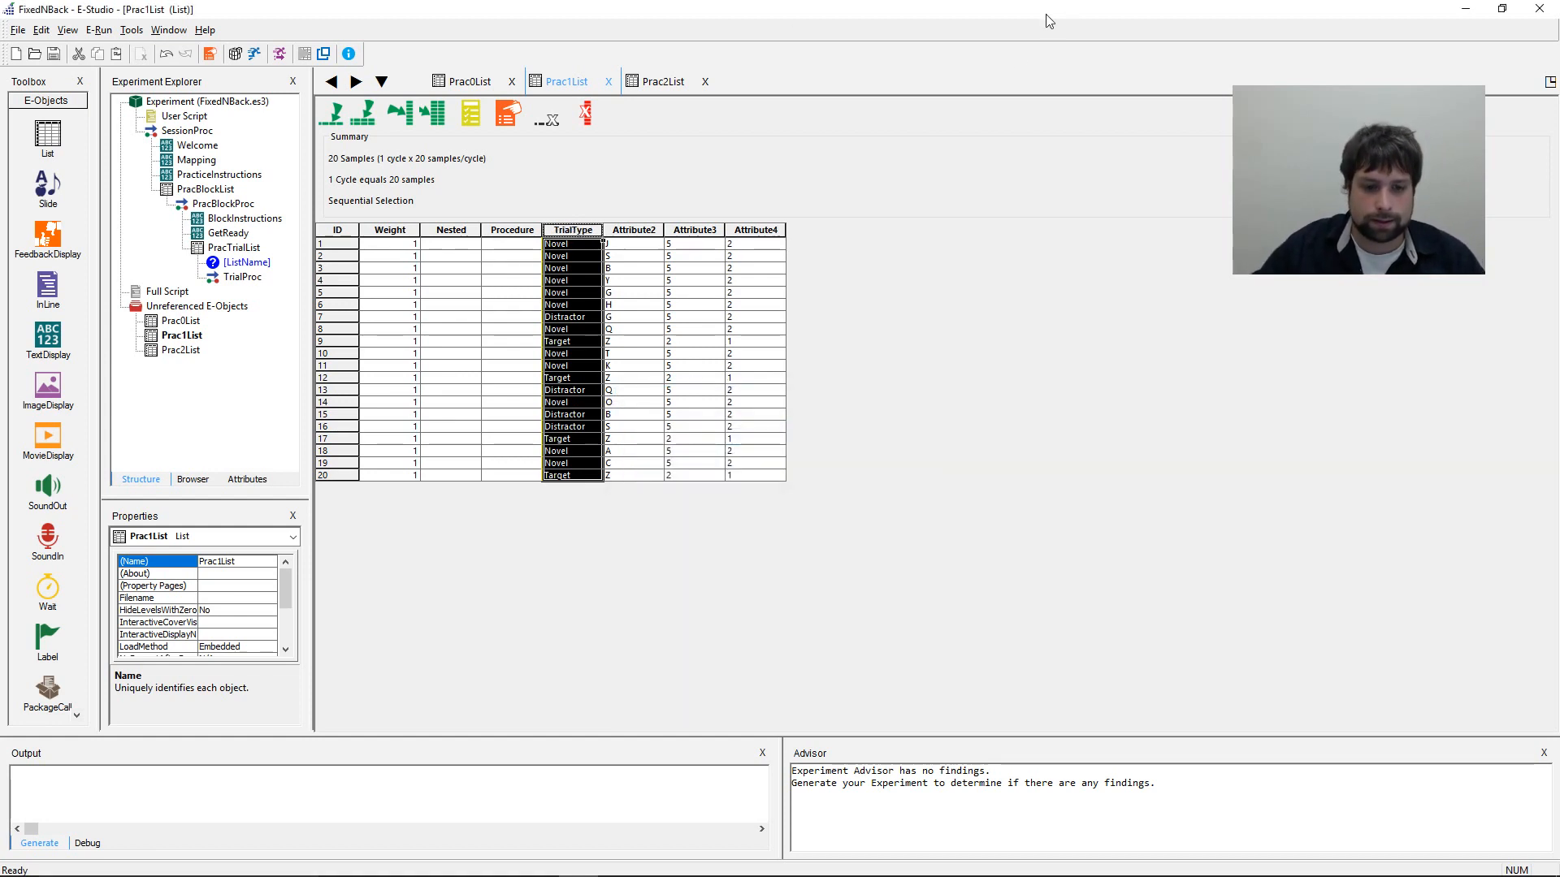
{"action": "double_click", "coordinate": [650, 231]}
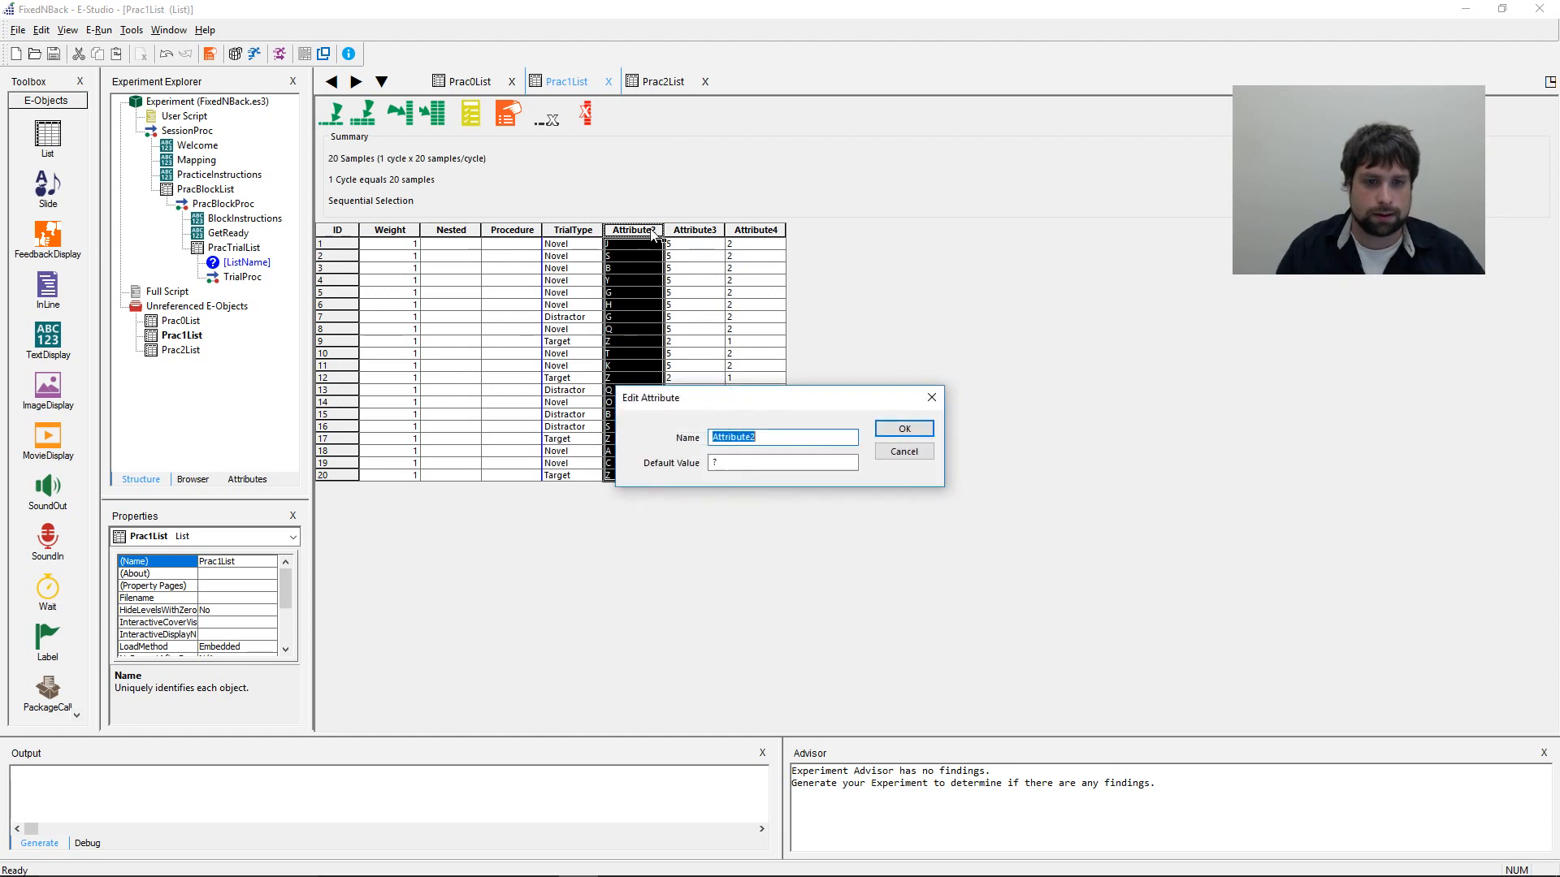
{"action": "type", "text": "Letter"}
{"action": "key", "text": "Return"}
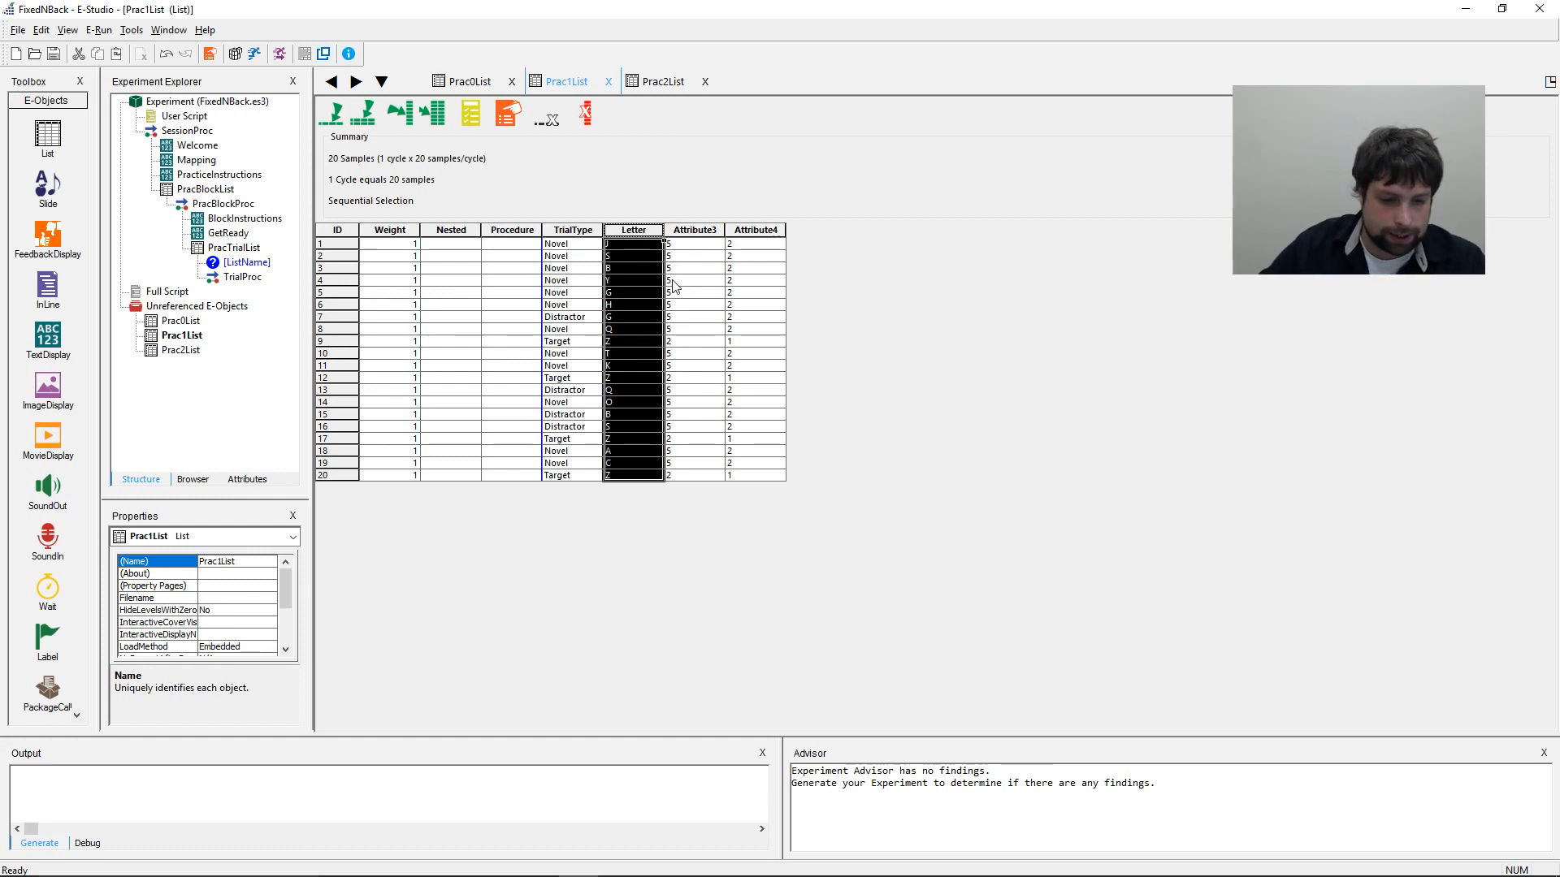
- Rename Attribute3 and Attribute4 of Prac1List as CellNumber and Correct
{"action": "double_click", "coordinate": [698, 230]}
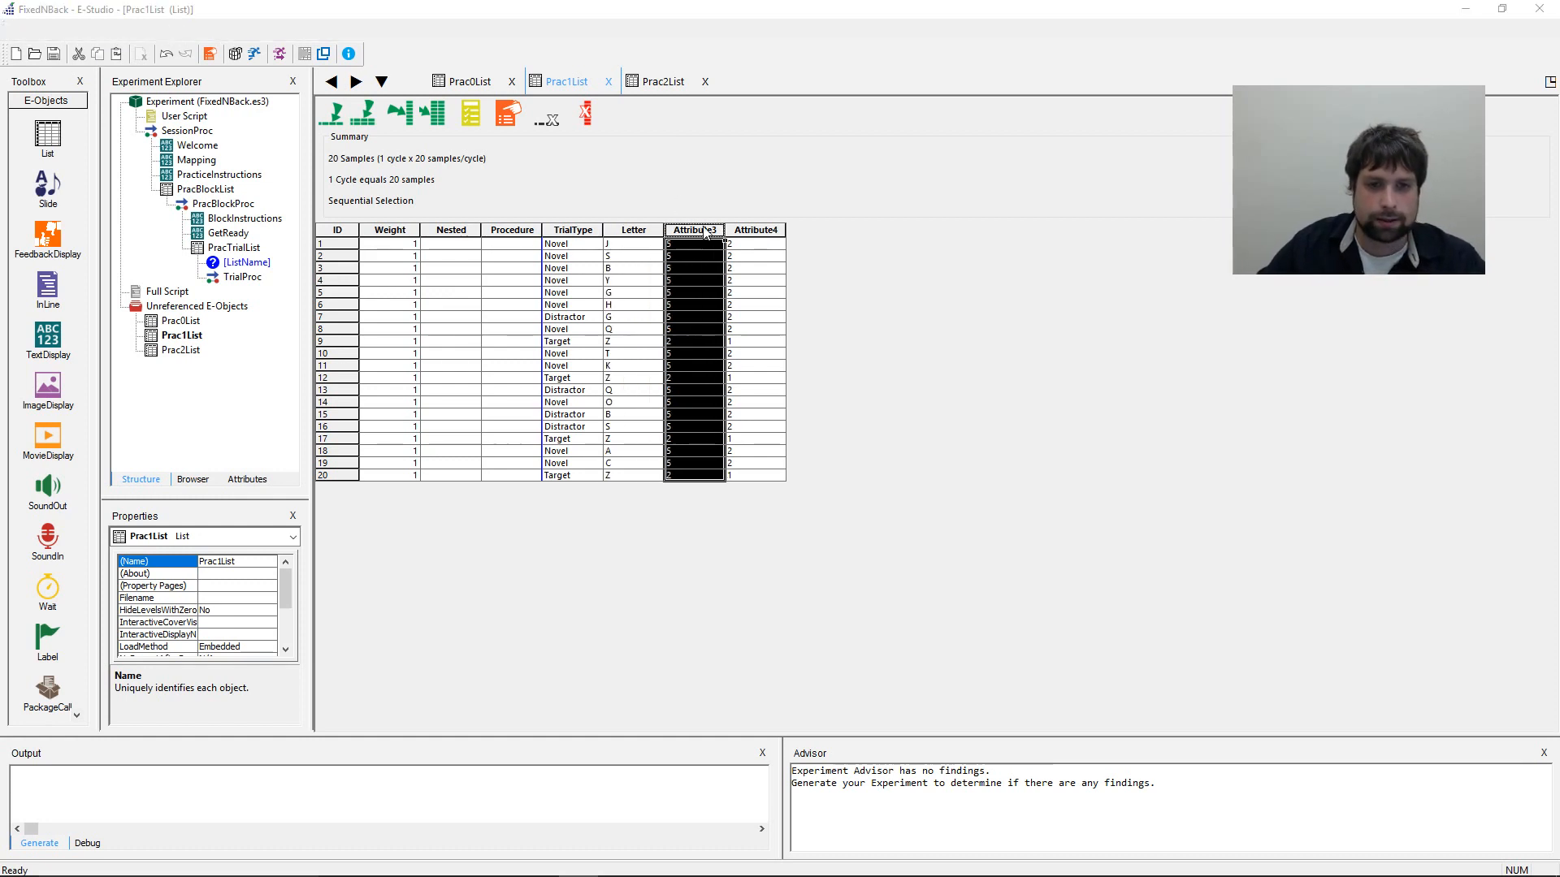
{"action": "type", "text": "CellNumbe"}
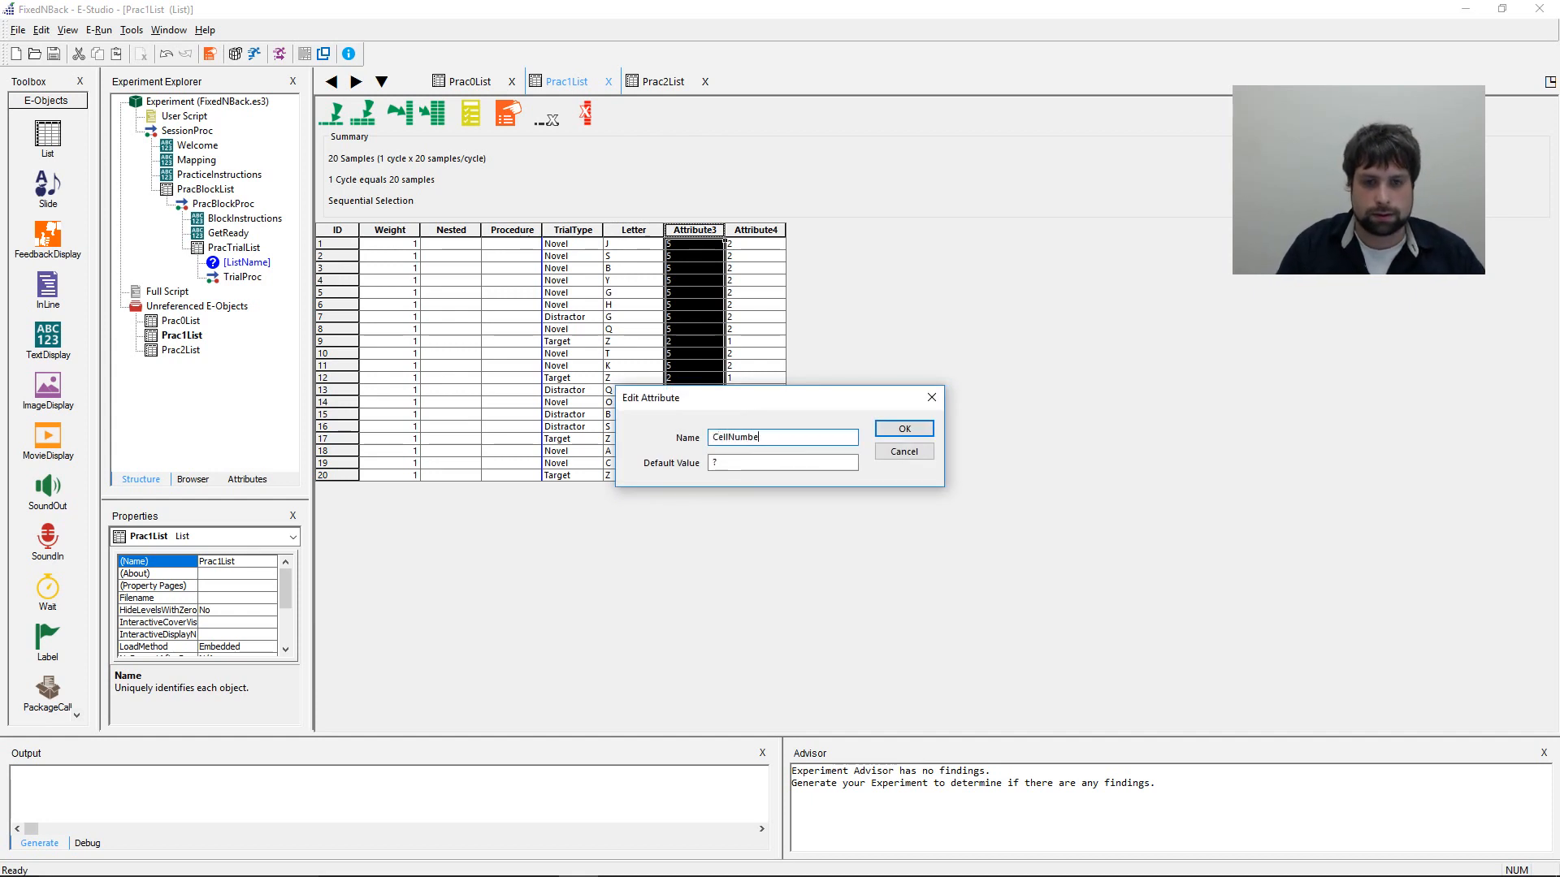
{"action": "type", "text": "r"}
{"action": "key", "text": "Return"}
{"action": "double_click", "coordinate": [755, 230]}
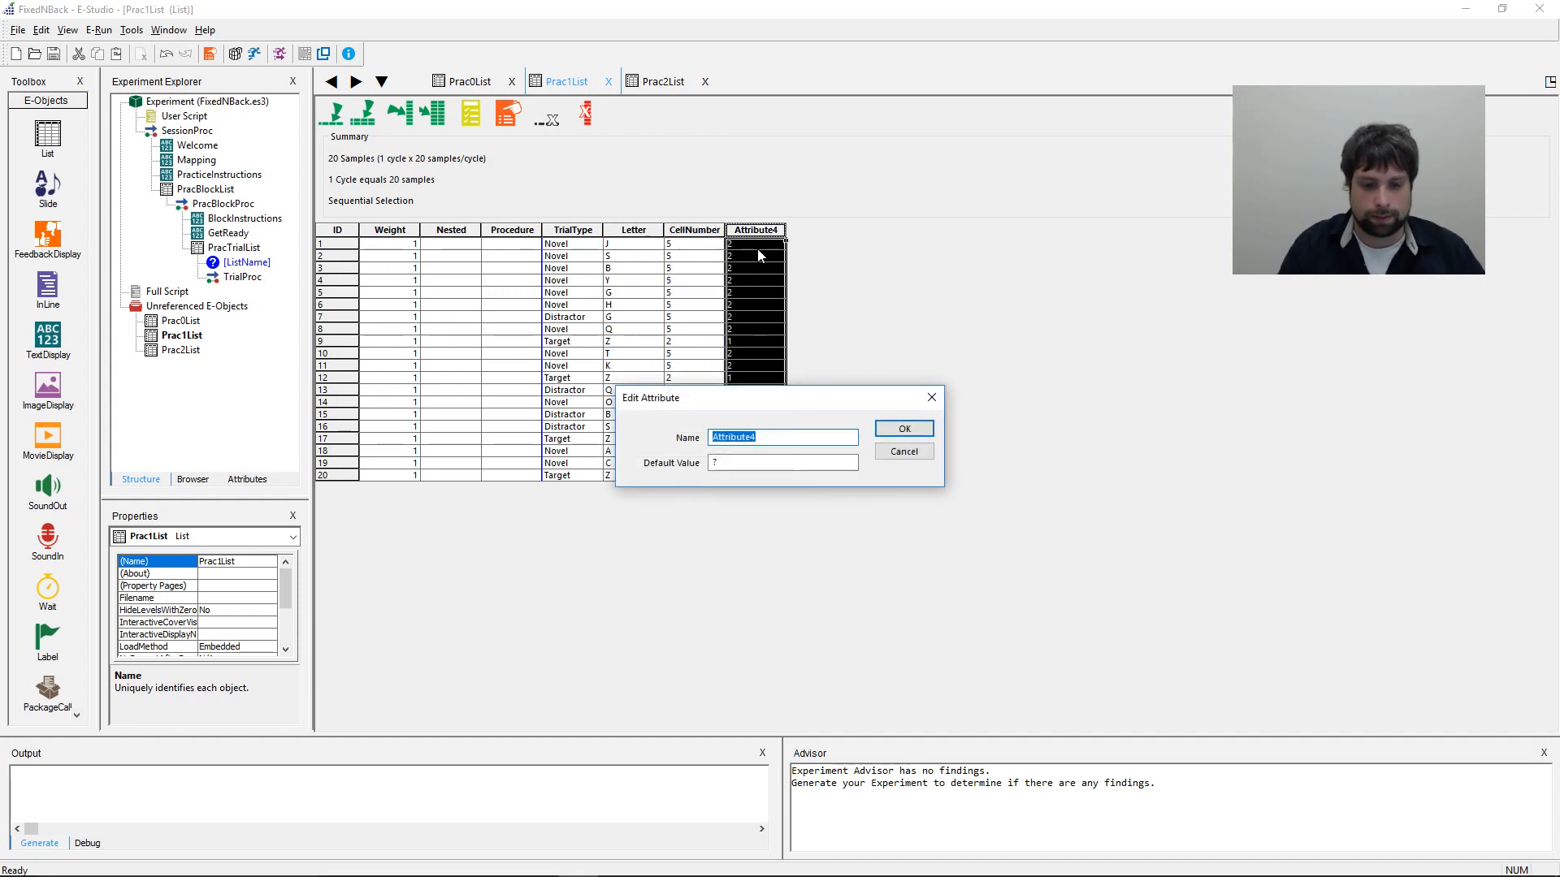
{"action": "type", "text": "Correct"}
{"action": "key", "text": "Return"}
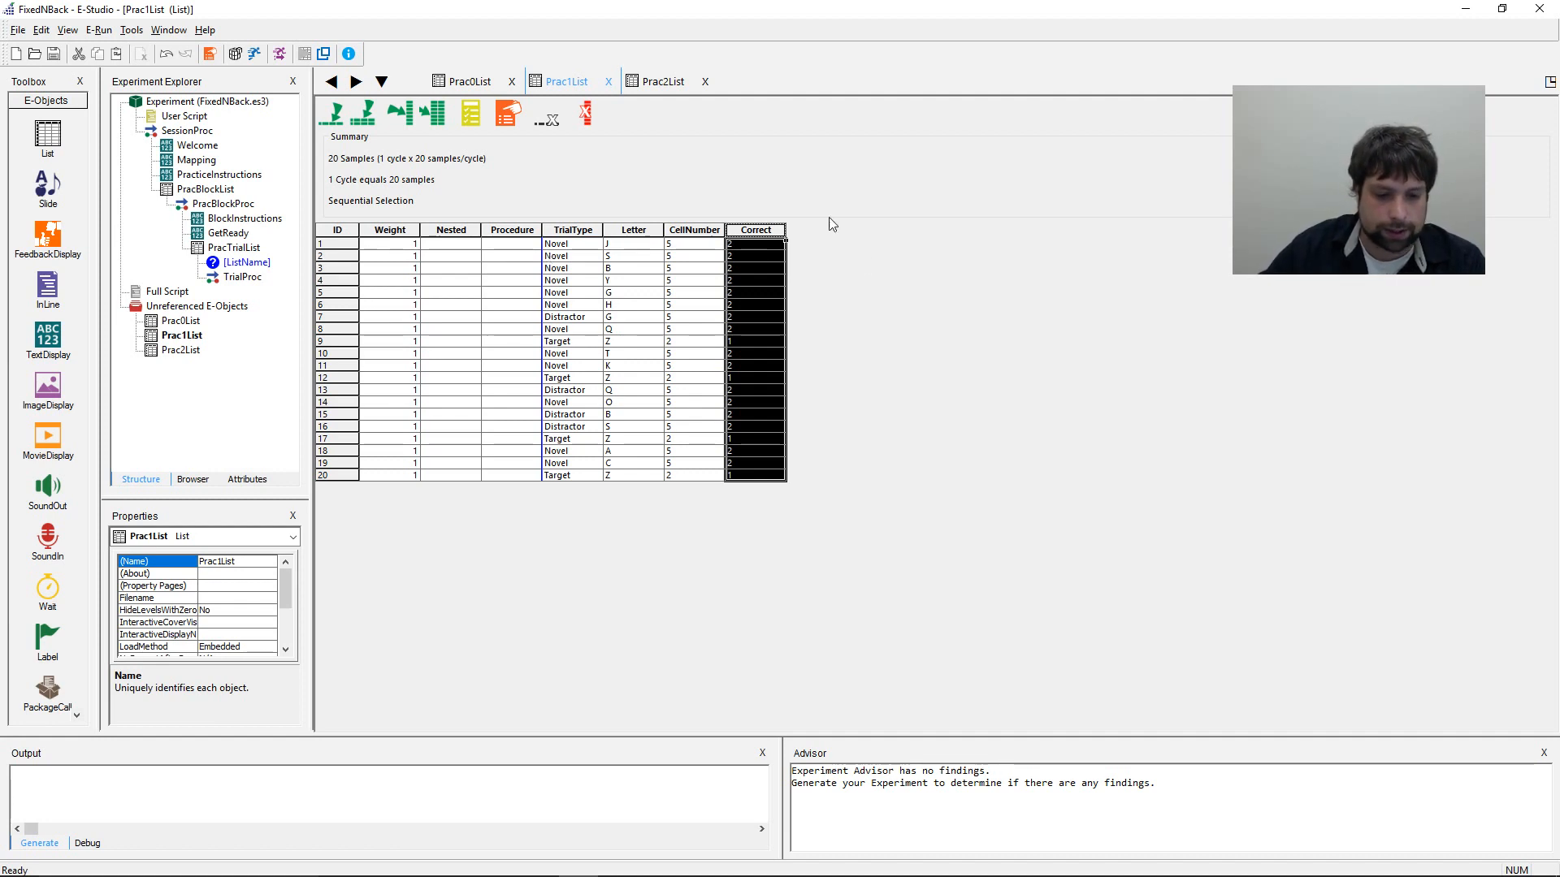
- Clear the TrialType values of all 20 levels in Prac1List
{"action": "left_click_drag", "start_coordinate": [583, 246], "coordinate": [562, 515]}
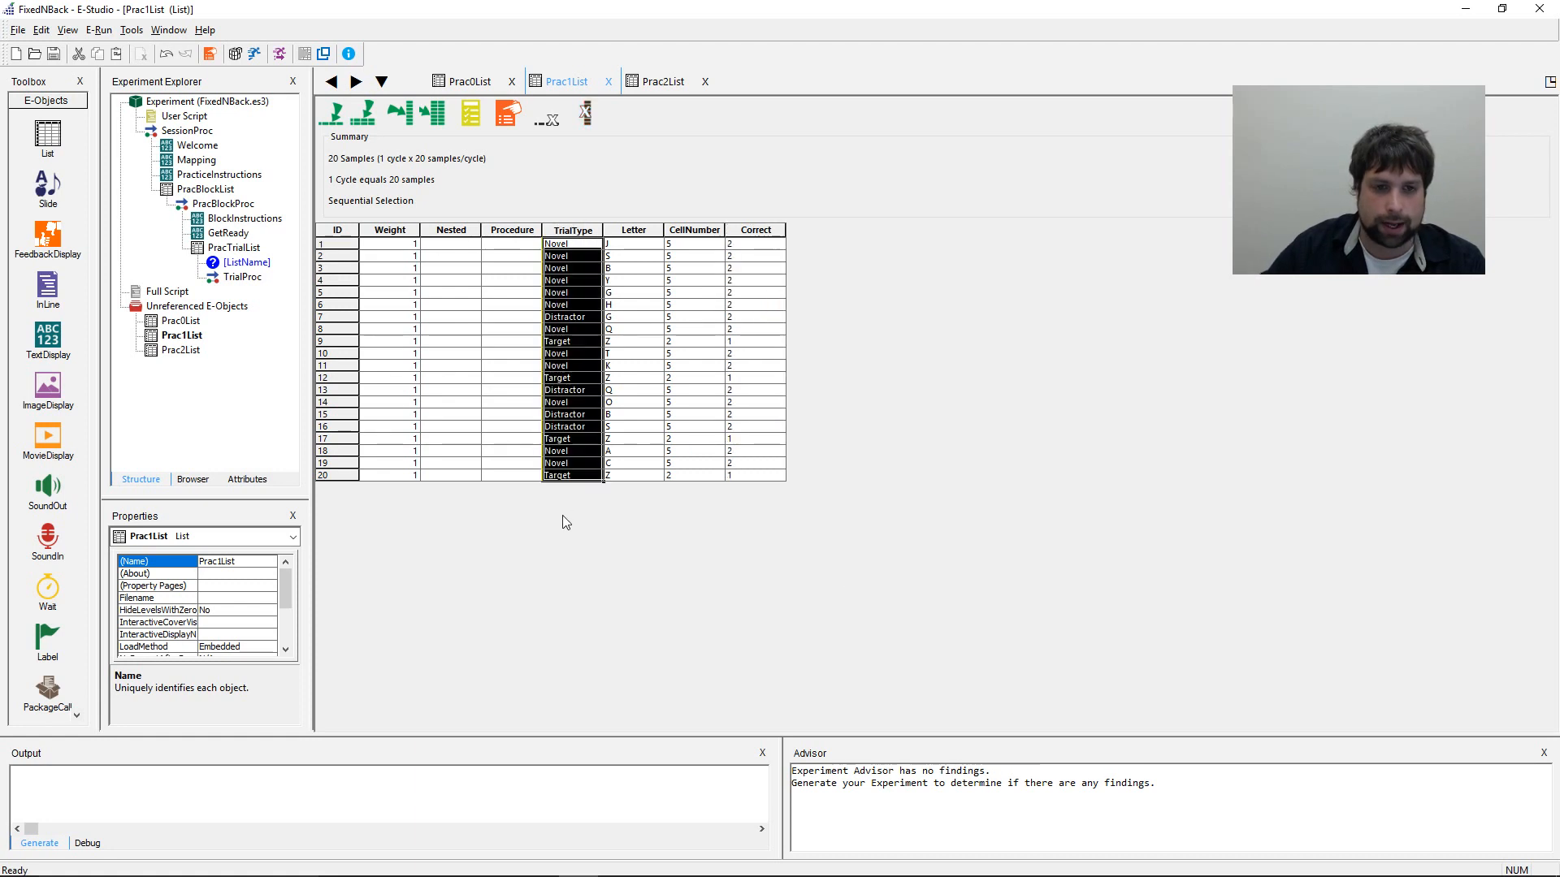
{"action": "key", "text": "Delete"}
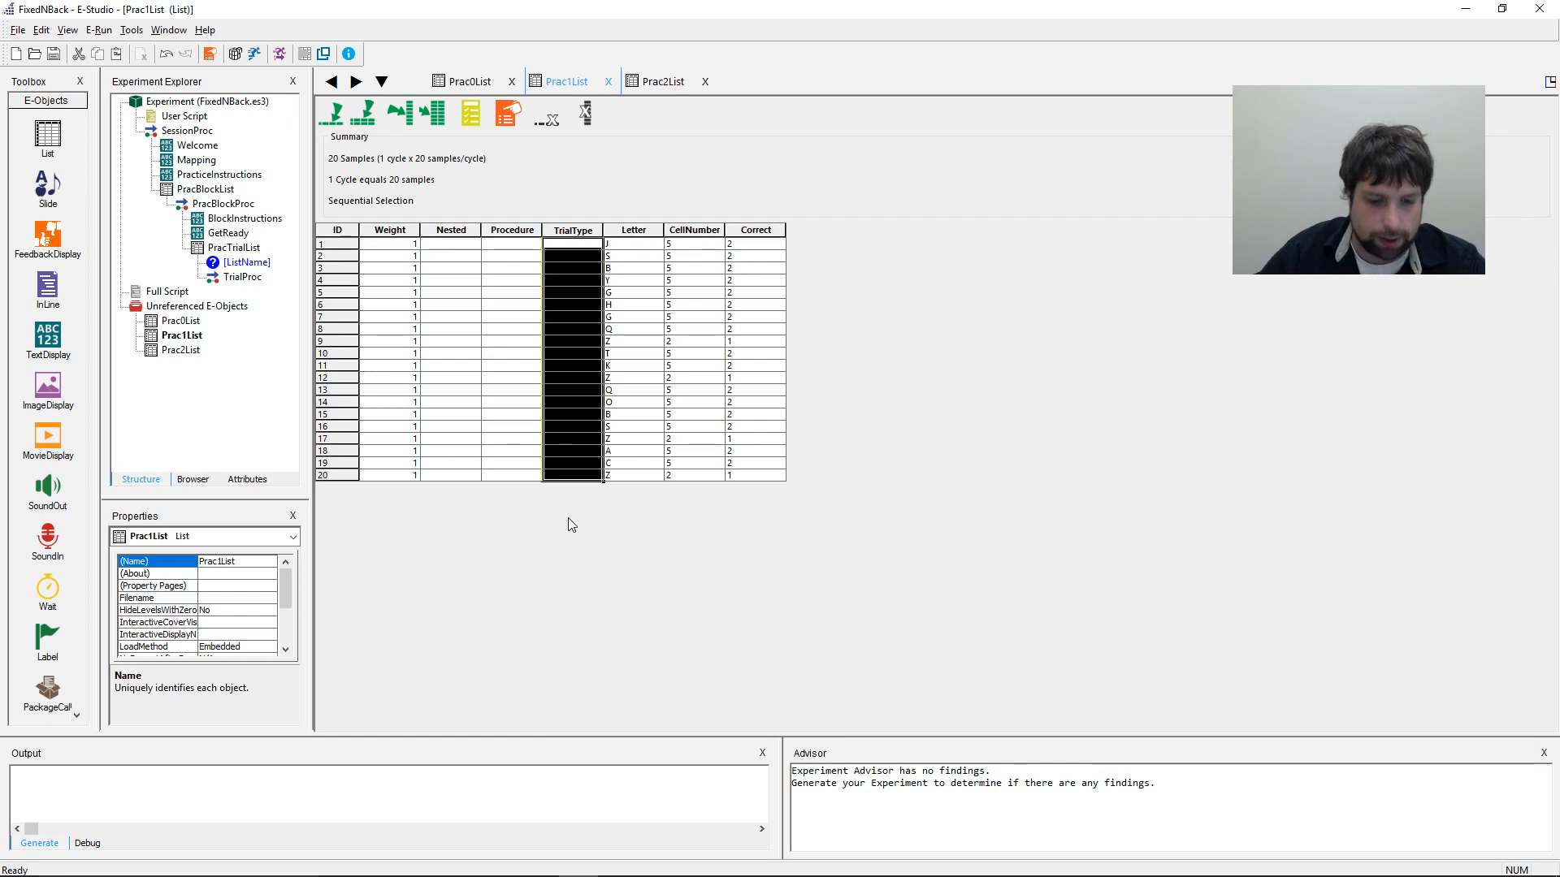
- Set the TrialType of levels 1 to 8 in Prac1List to Novel, copying the first value down
{"action": "left_click", "coordinate": [586, 244]}
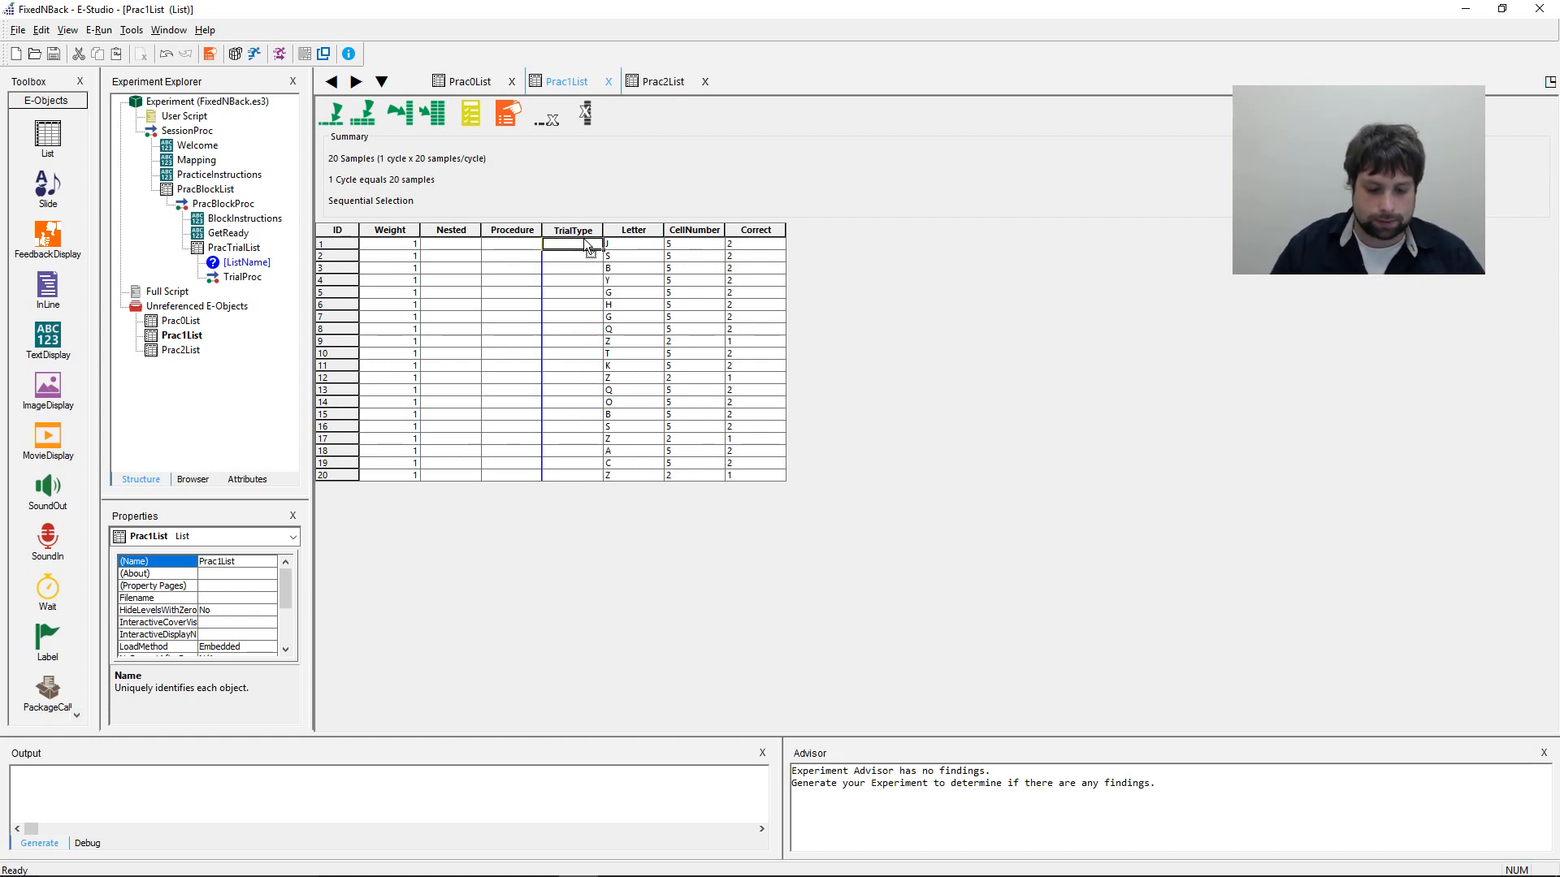
{"action": "type", "text": "Novel"}
{"action": "key", "text": "Return"}
{"action": "key", "text": "Up"}
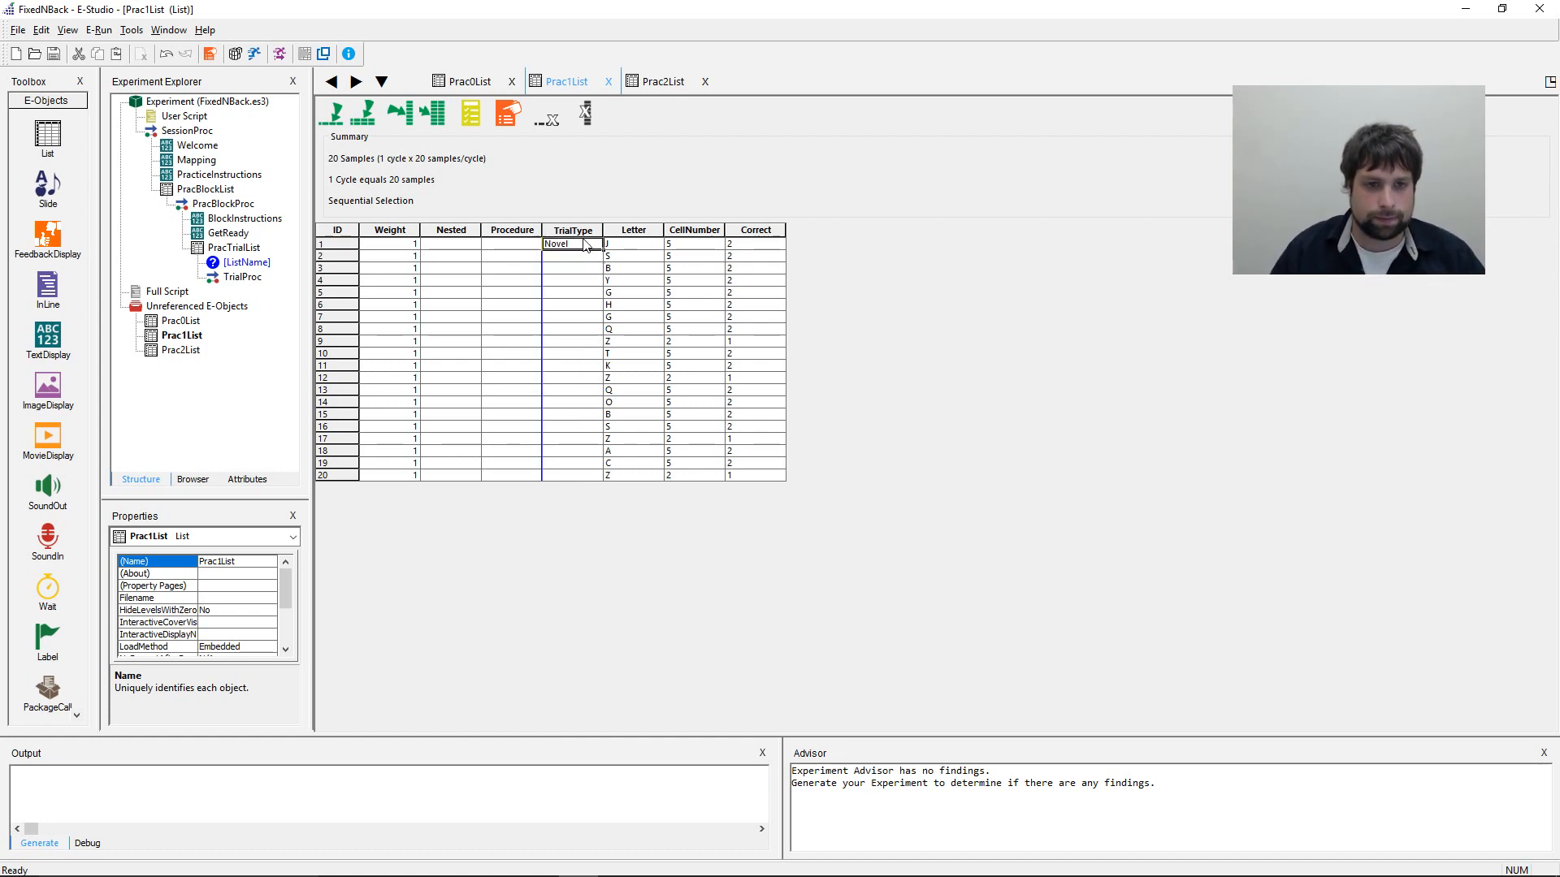
{"action": "key", "text": "ctrl+c"}
{"action": "key", "text": "Down"}
{"action": "key", "text": "ctrl+v"}
{"action": "key", "text": "Down"}
{"action": "key", "text": "ctrl+v"}
{"action": "key", "text": "Down"}
{"action": "key", "text": "ctrl+v"}
{"action": "key", "text": "Down"}
{"action": "key", "text": "ctrl+v"}
{"action": "key", "text": "Down"}
{"action": "key", "text": "ctrl+v"}
{"action": "key", "text": "Down"}
{"action": "key", "text": "ctrl+v"}
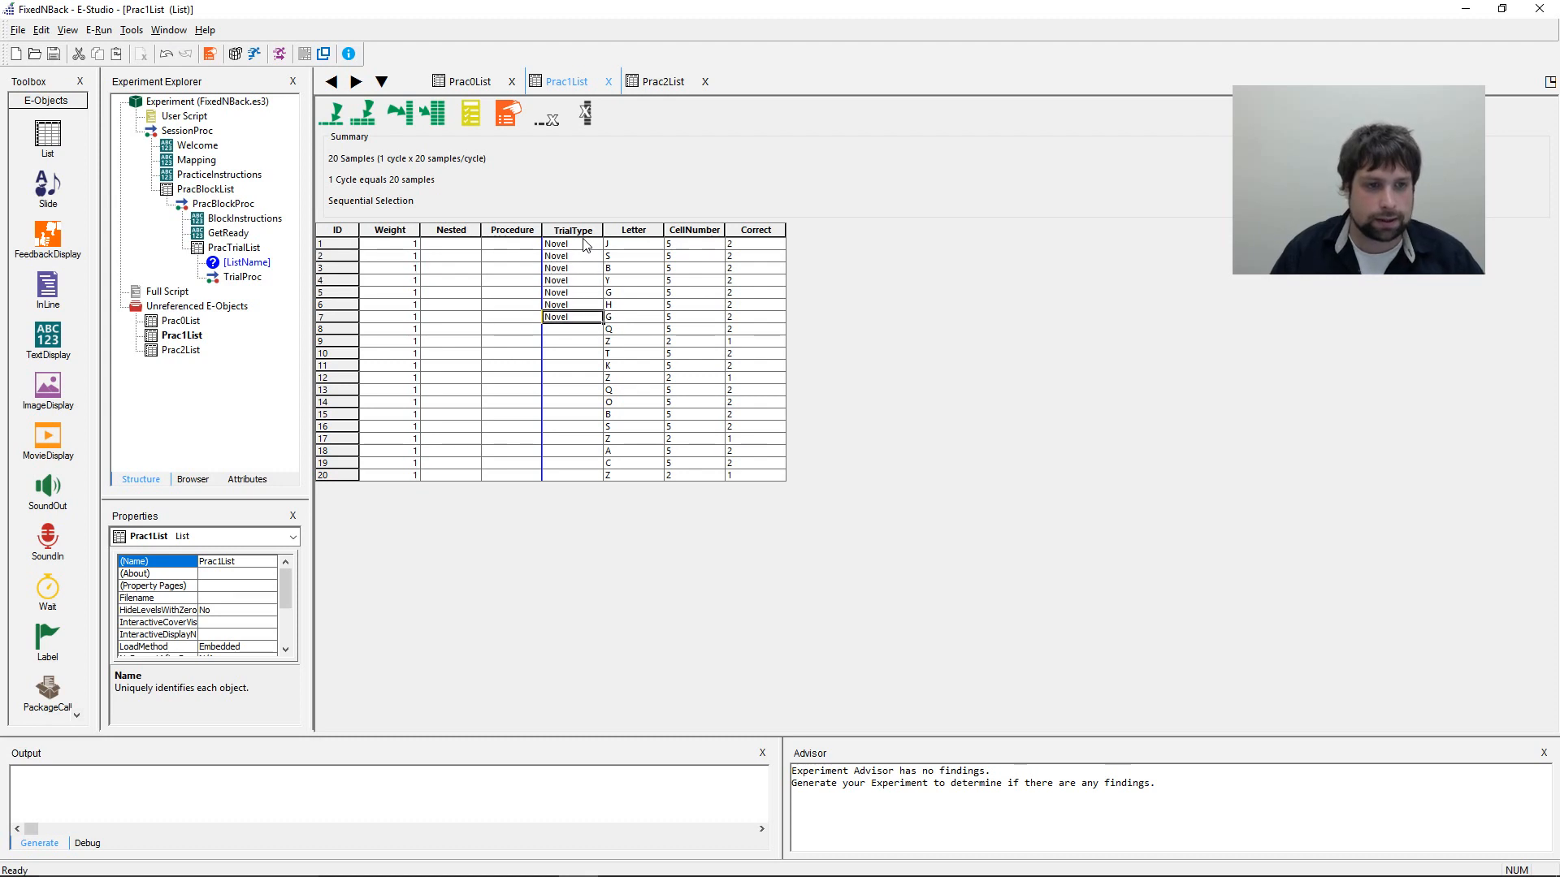
{"action": "key", "text": "Down"}
{"action": "key", "text": "ctrl+v"}
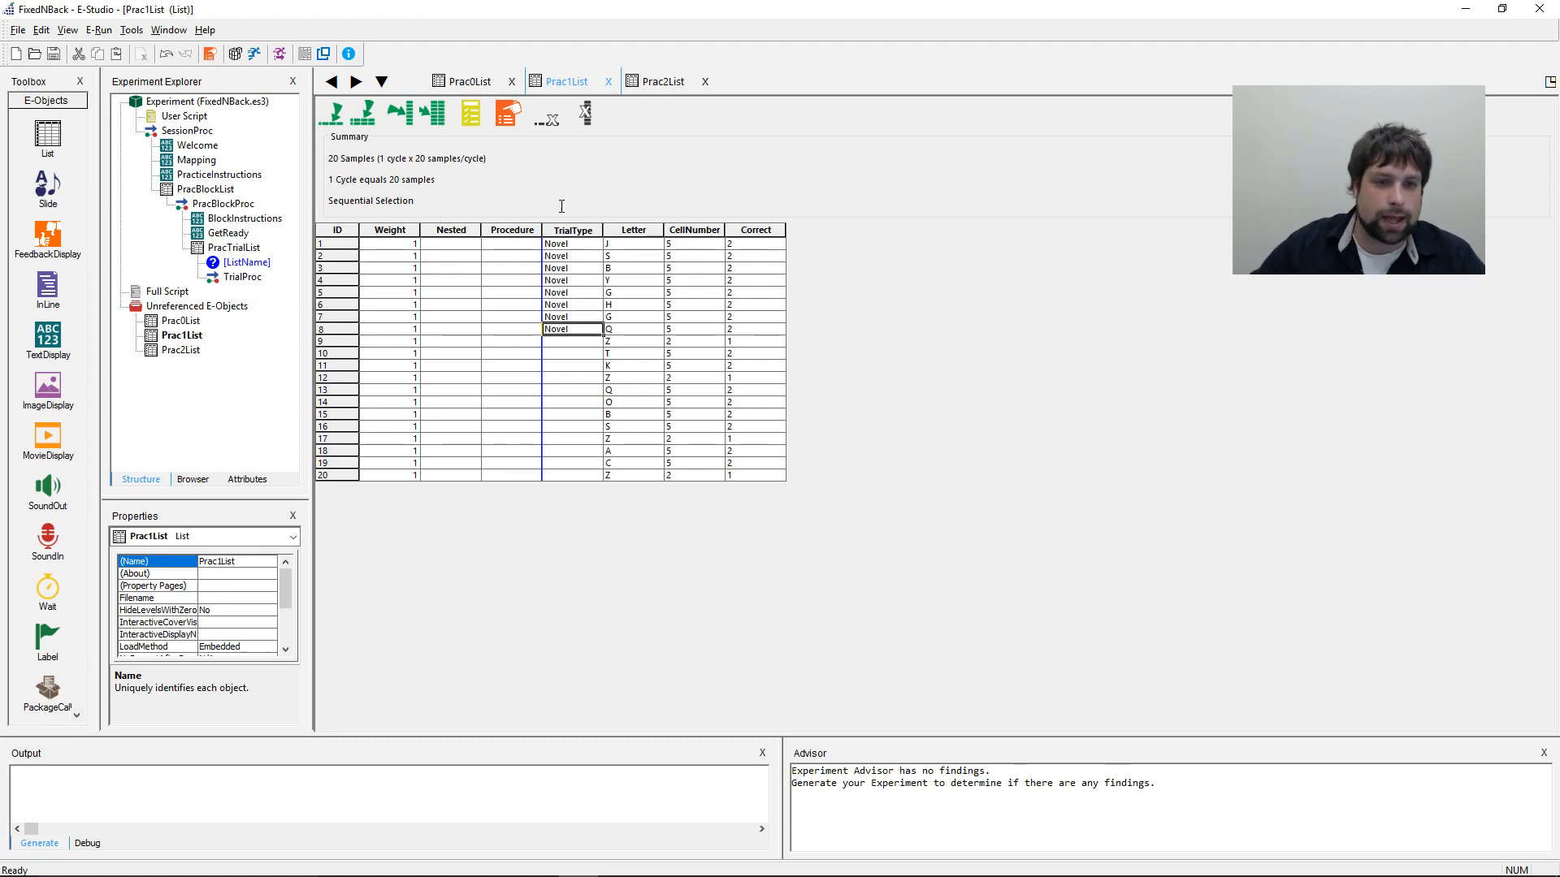
- Clear the Letter values of levels 1 to 8 in Prac1List
{"action": "left_click", "coordinate": [597, 245]}
{"action": "left_click_drag", "start_coordinate": [603, 248], "coordinate": [646, 334]}
{"action": "left_click", "coordinate": [670, 331]}
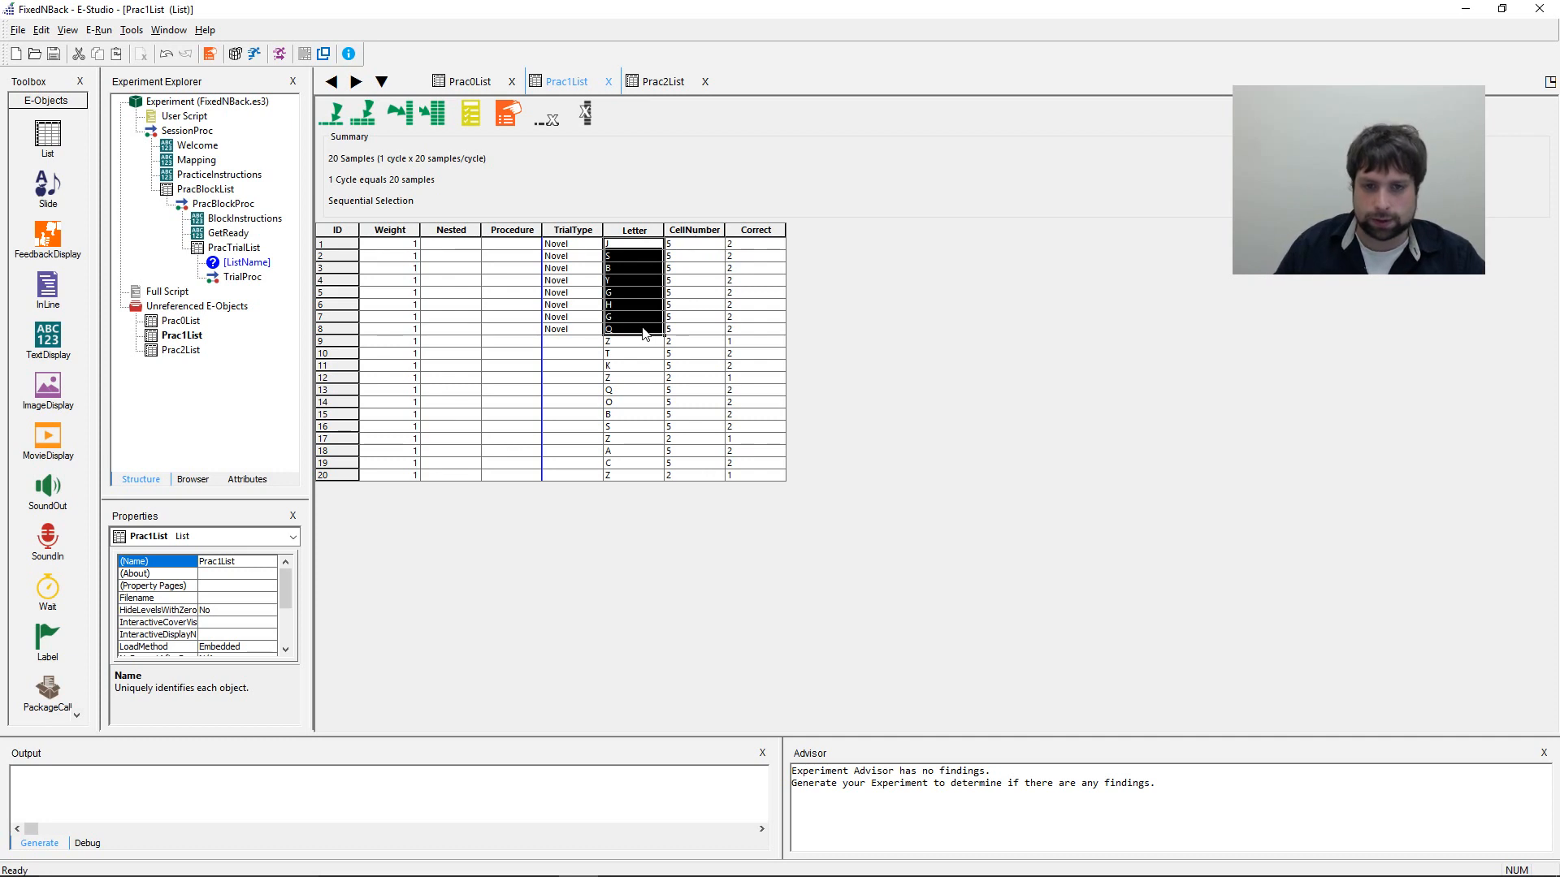
{"action": "key", "text": "Delete"}
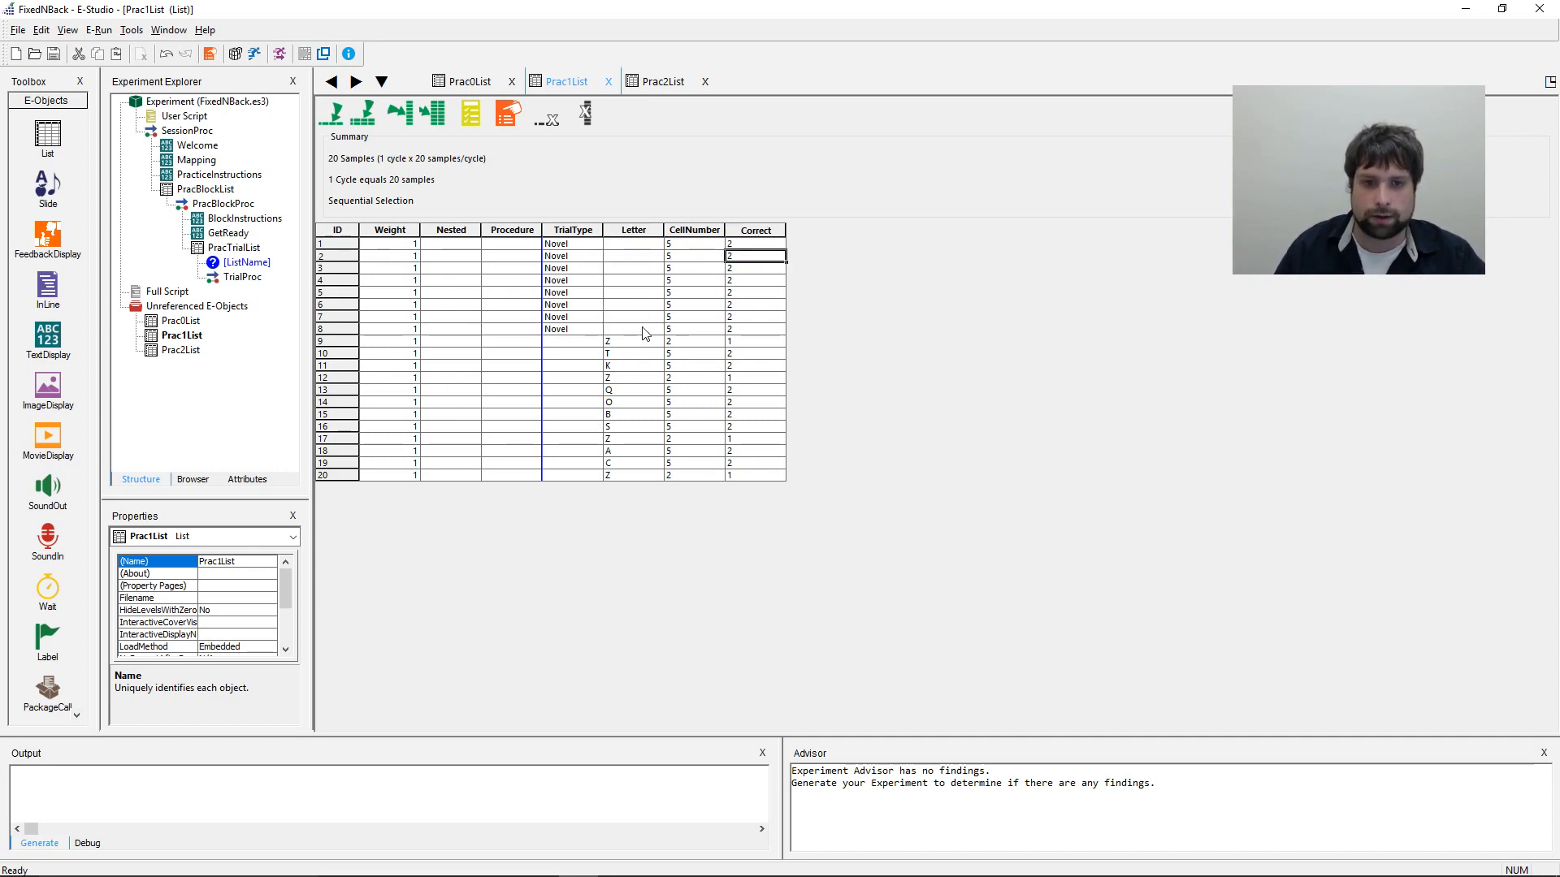
- Enter the letters X, P, K, R and D for levels 1 to 5 in Prac1List
{"action": "key", "text": "Down"}
{"action": "key", "text": "Down"}
{"action": "key", "text": "Down"}
{"action": "key", "text": "Down"}
{"action": "key", "text": "Down"}
{"action": "key", "text": "Left"}
{"action": "key", "text": "Up"}
{"action": "key", "text": "Left"}
{"action": "key", "text": "Left"}
{"action": "key", "text": "Up"}
{"action": "key", "text": "Right"}
{"action": "key", "text": "Up"}
{"action": "key", "text": "Up"}
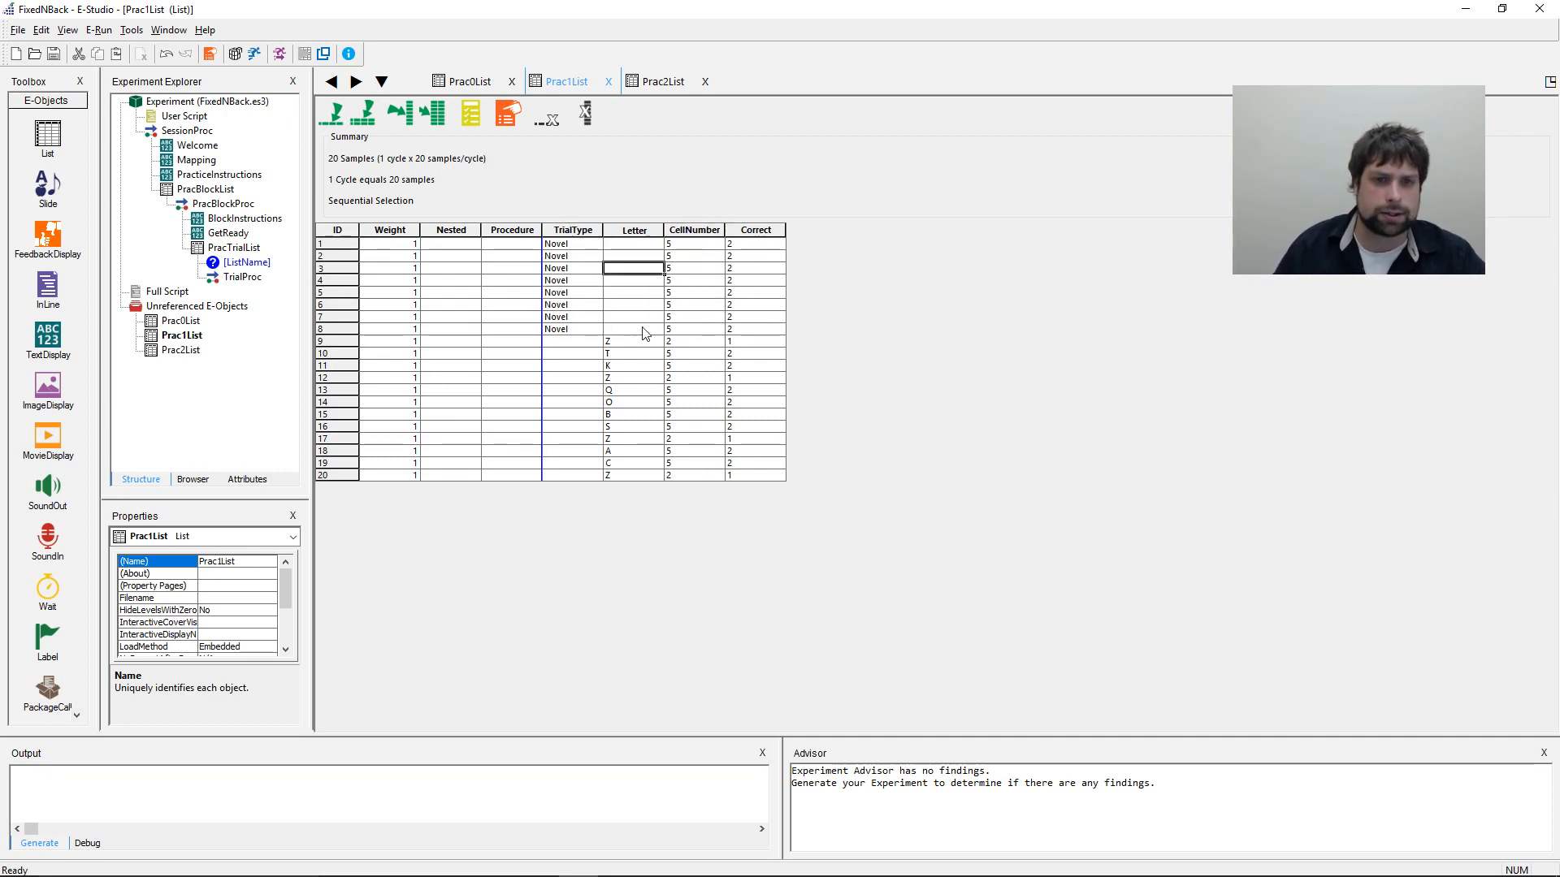
{"action": "key", "text": "Up"}
{"action": "key", "text": "Up"}
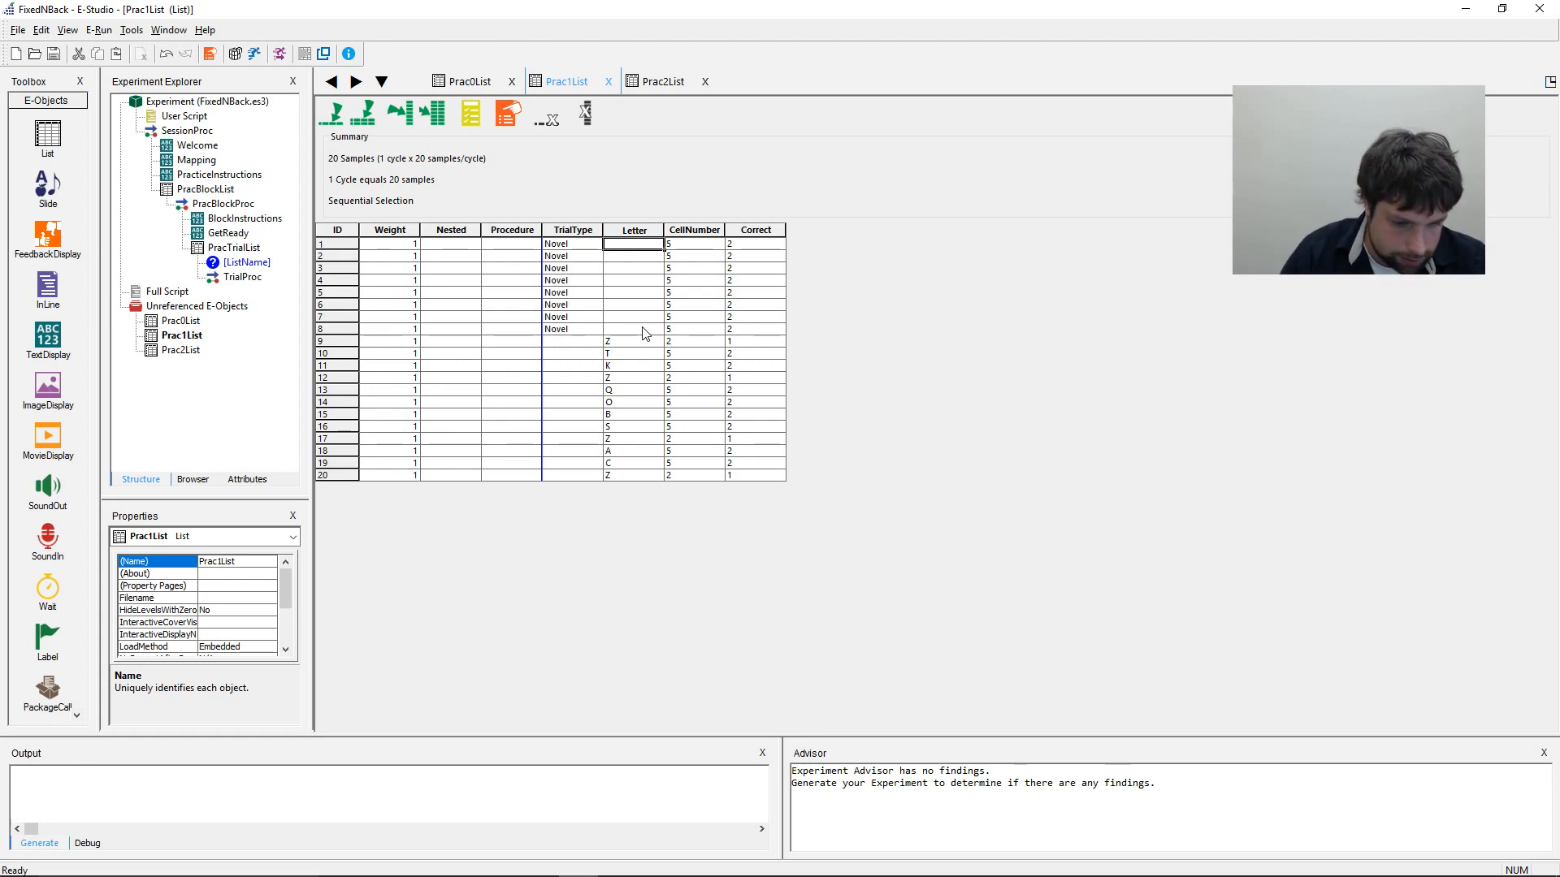
{"action": "type", "text": "X"}
{"action": "key", "text": "Return"}
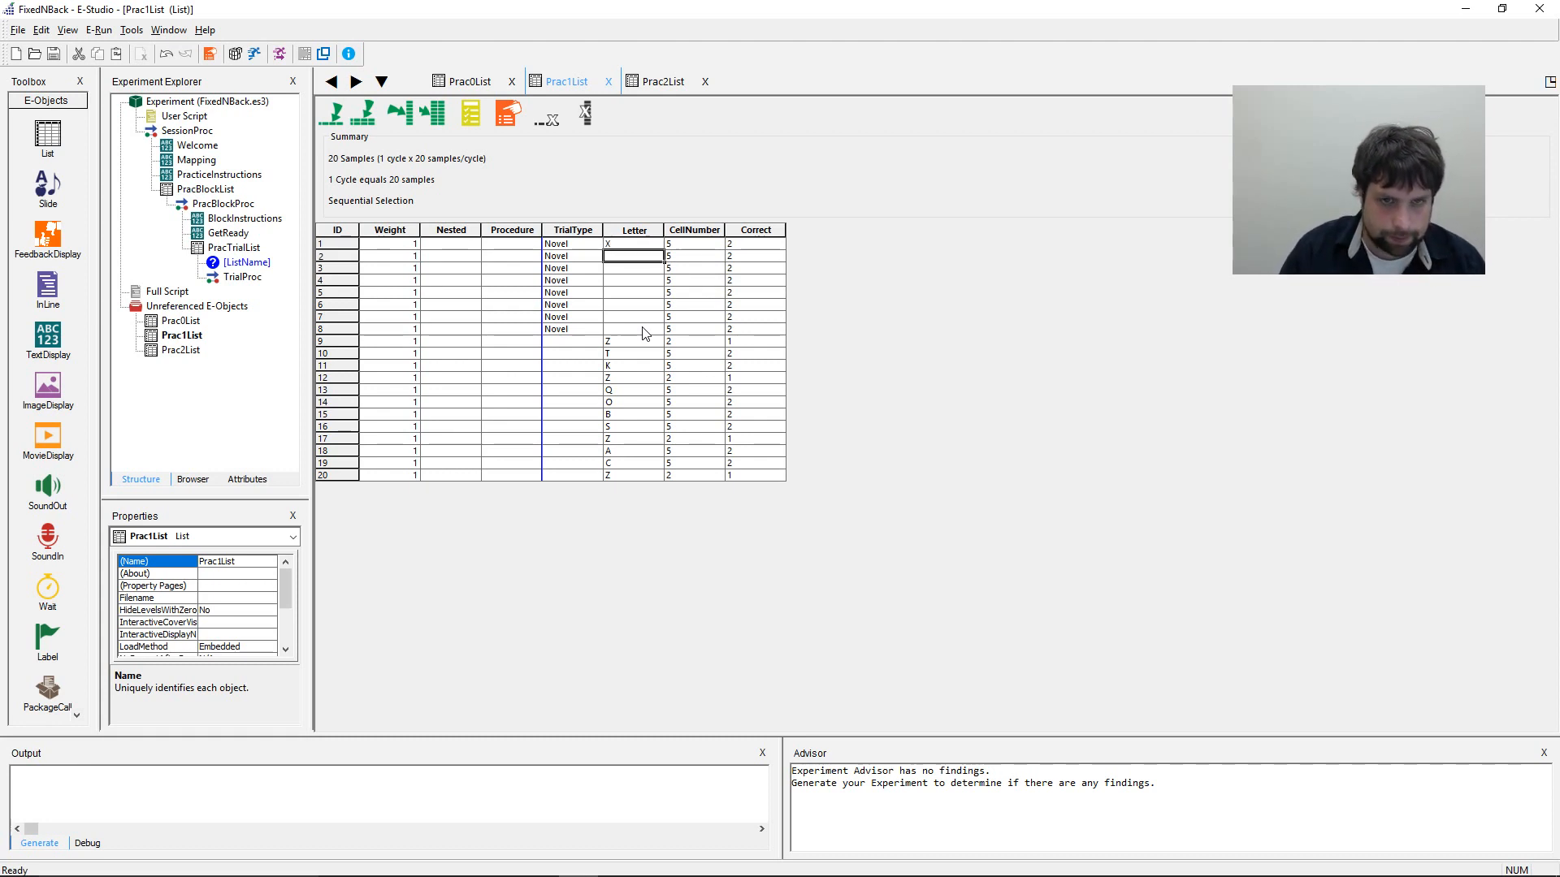
{"action": "type", "text": "P"}
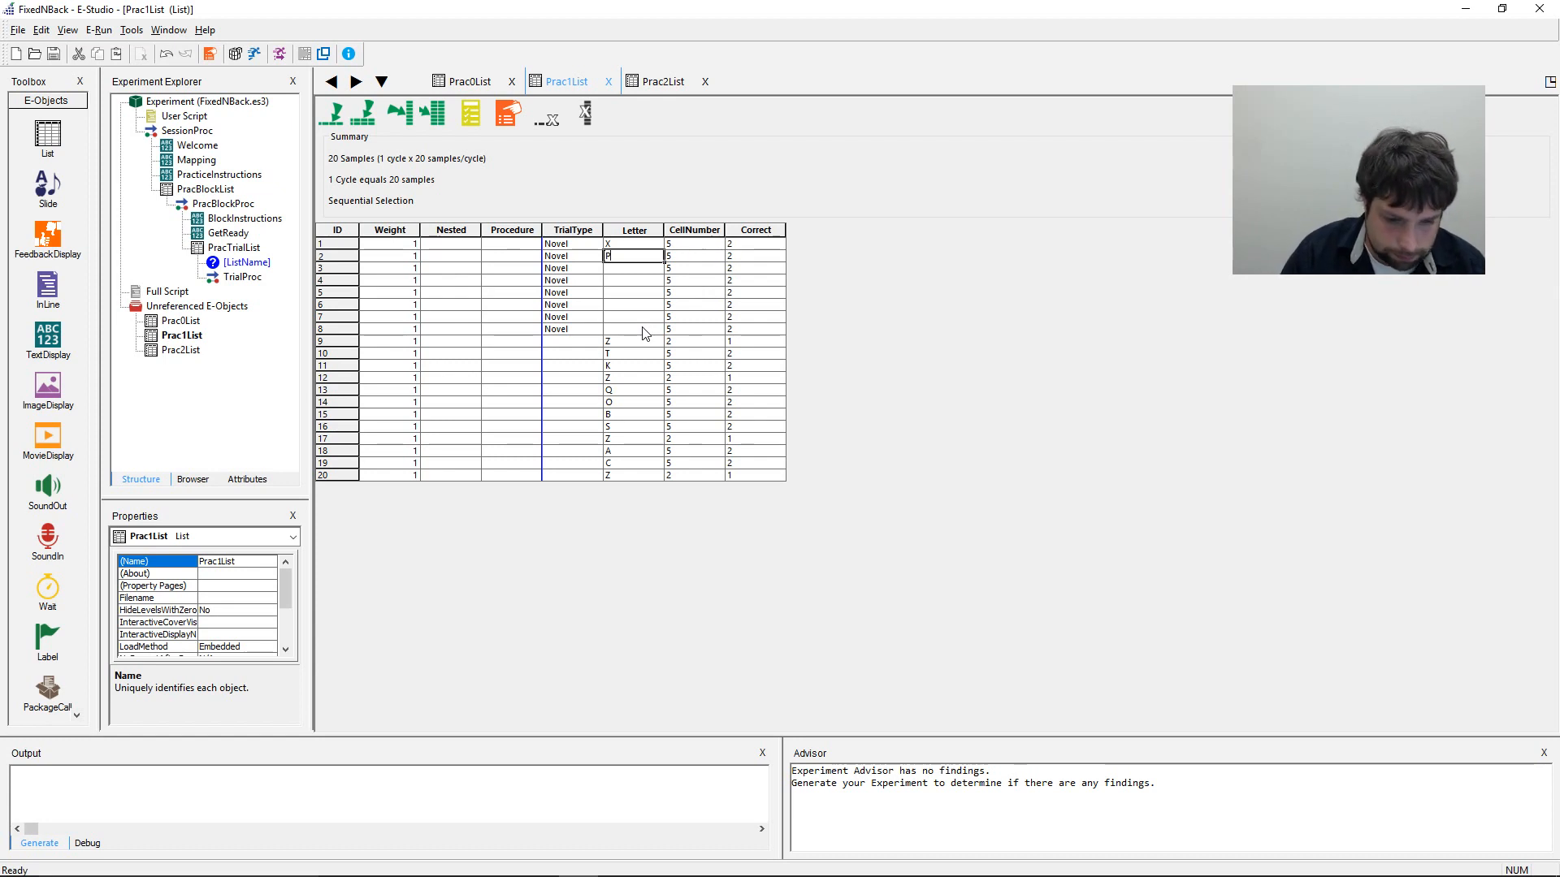
{"action": "key", "text": "Return"}
{"action": "type", "text": "K"}
{"action": "key", "text": "Return"}
{"action": "type", "text": "R"}
{"action": "key", "text": "Return"}
{"action": "type", "text": "D"}
{"action": "key", "text": "Return"}
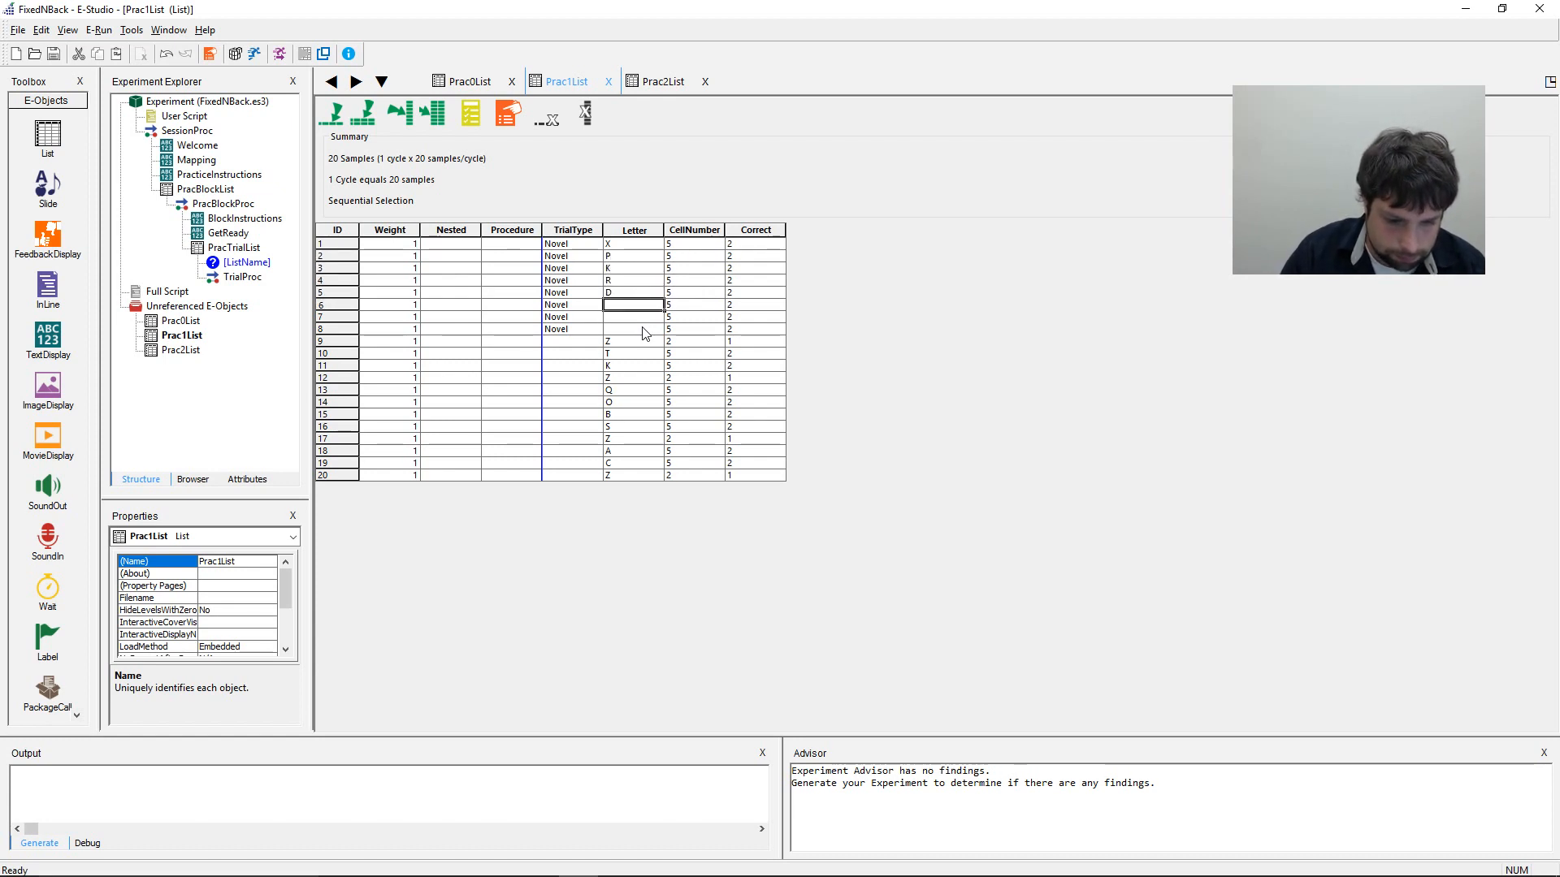
- Enter the letters T, X and V for levels 6 to 8 in Prac1List
{"action": "type", "text": "T"}
{"action": "key", "text": "Return"}
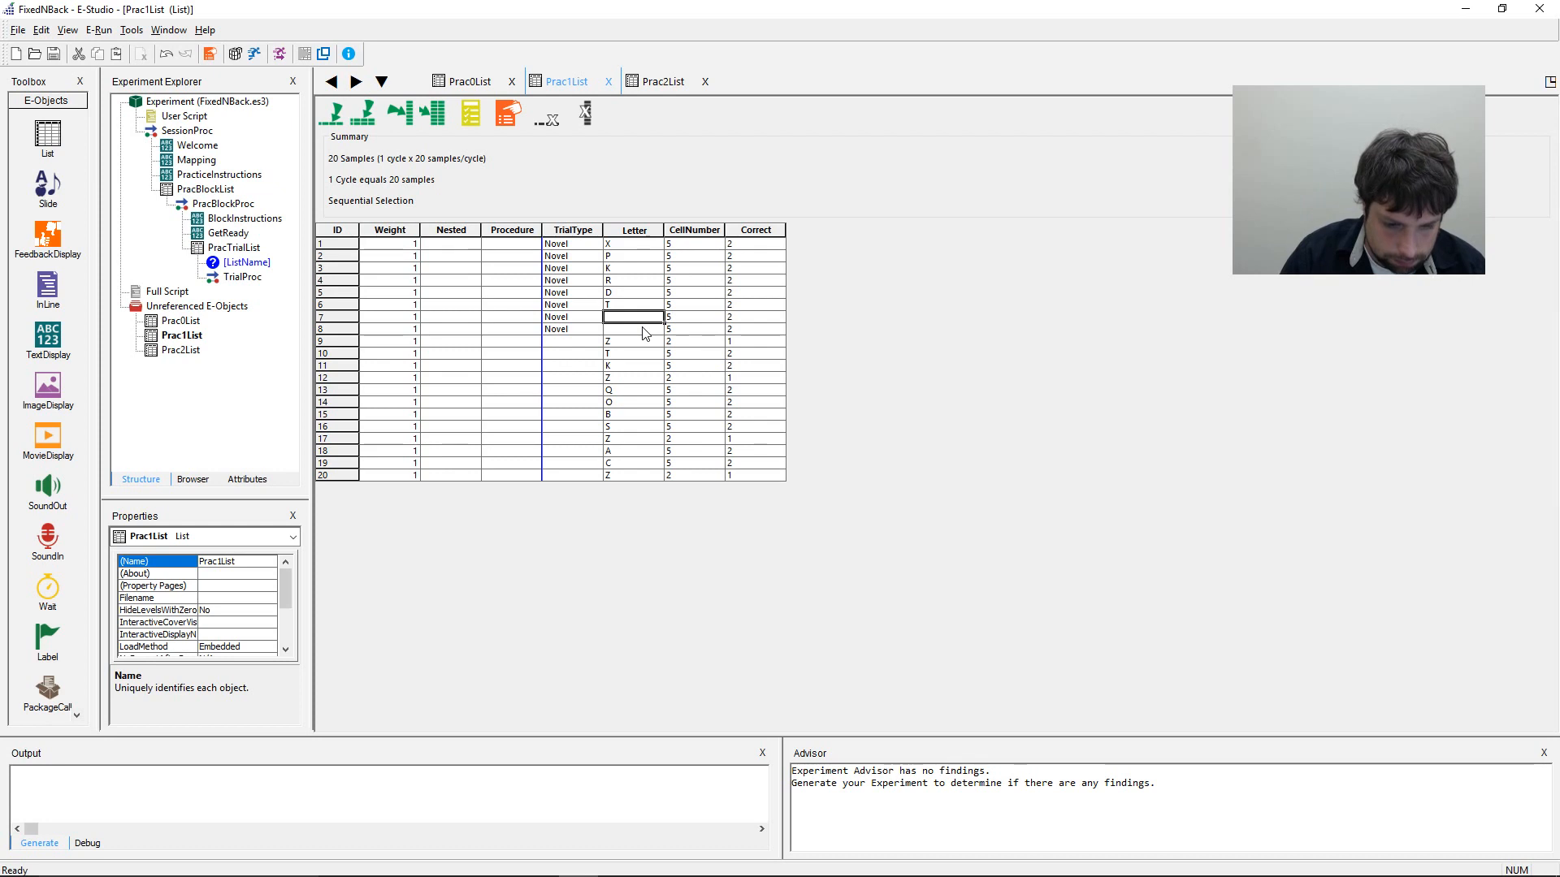
{"action": "type", "text": "X"}
{"action": "key", "text": "Return"}
{"action": "type", "text": "V"}
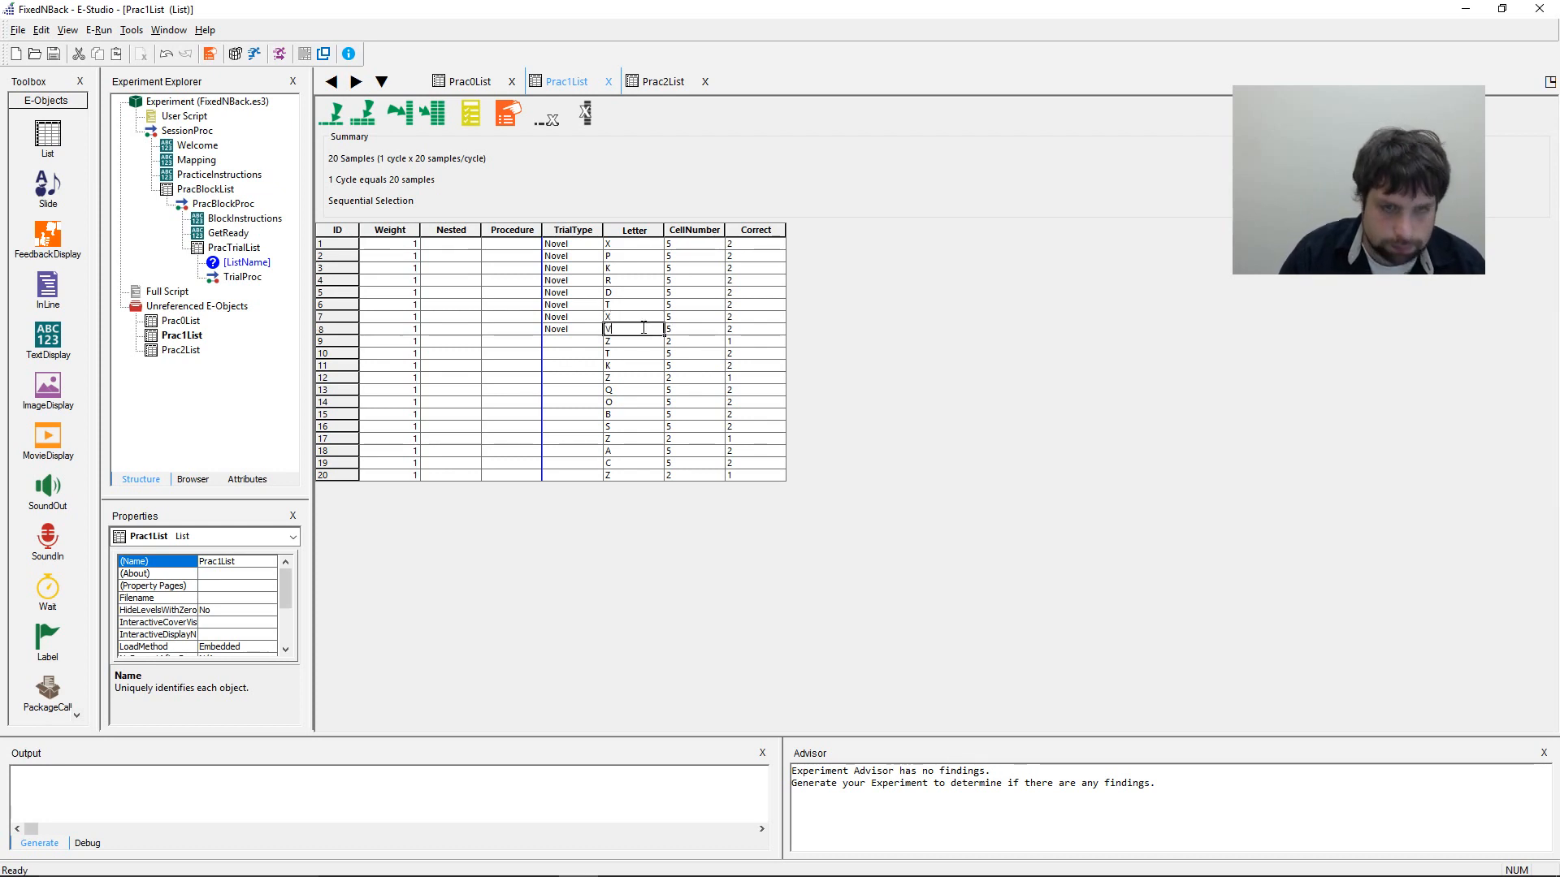
{"action": "key", "text": "Return"}
- Set level 9 of Prac1List to letter V and TrialType Target
{"action": "type", "text": "V"}
{"action": "key", "text": "Left"}
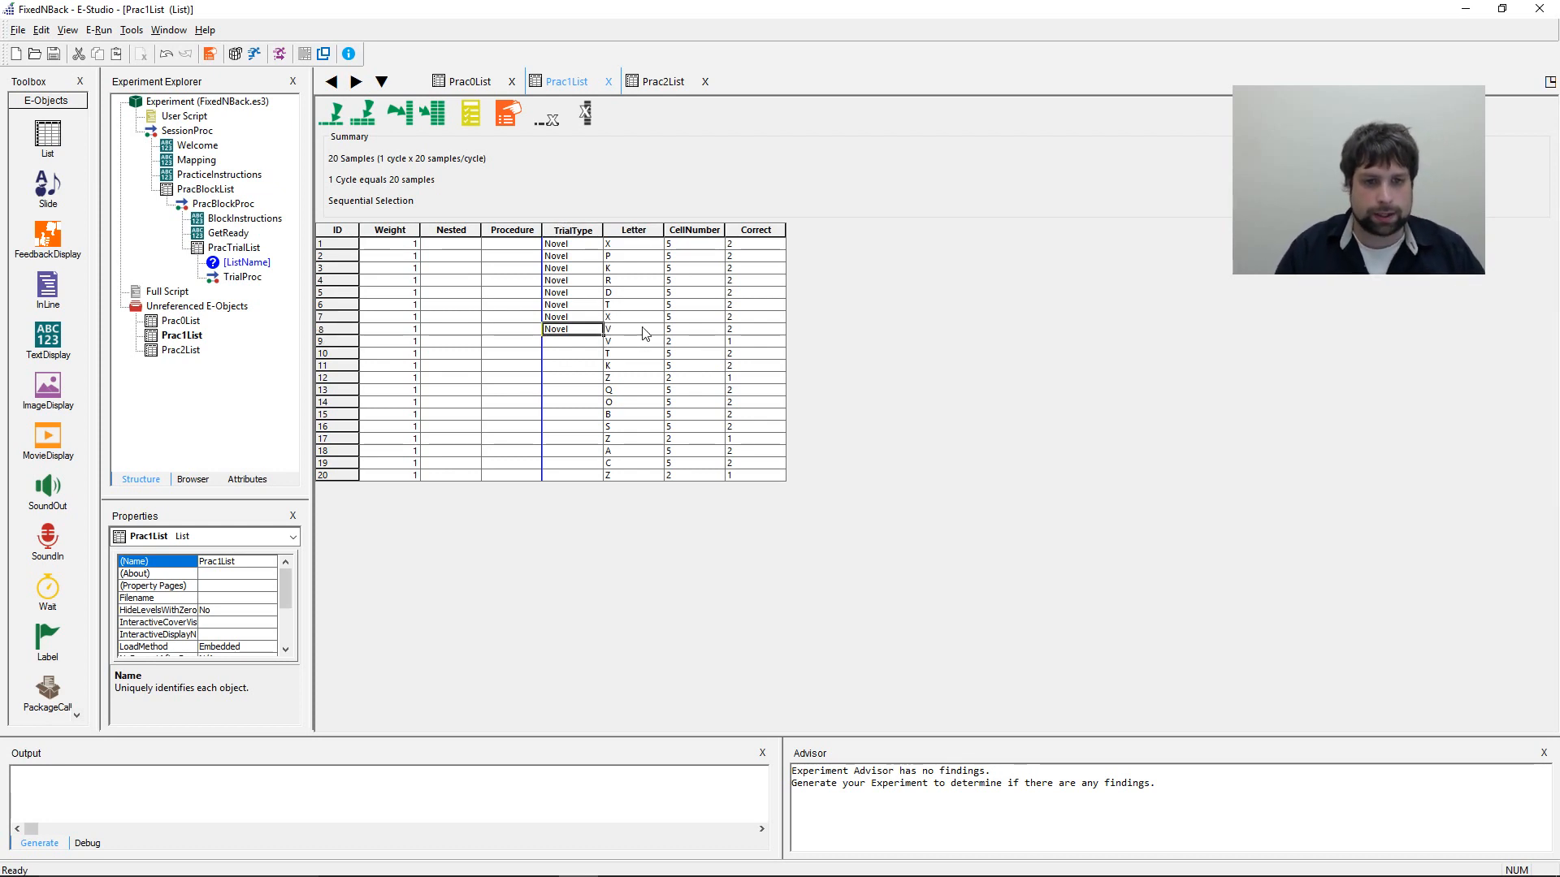
{"action": "type", "text": "Tar"}
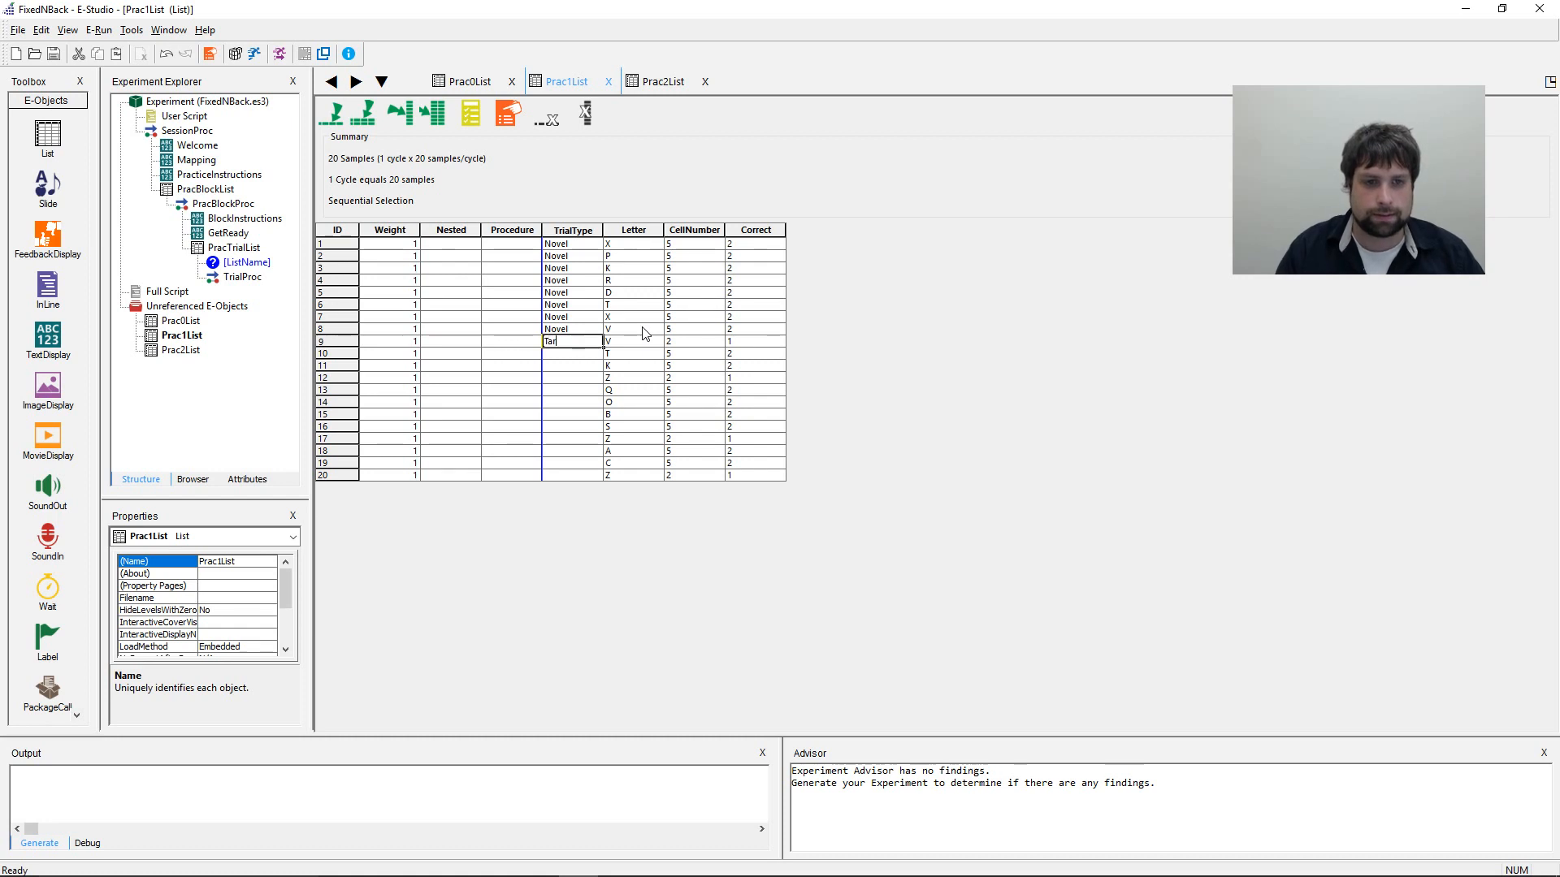
- Set the TrialType of levels 10 and 11 in Prac1List to Novel
{"action": "key", "text": "Right"}
{"action": "key", "text": "Right"}
{"action": "key", "text": "Right"}
{"action": "key", "text": "Down"}
{"action": "key", "text": "Left"}
{"action": "key", "text": "Left"}
{"action": "key", "text": "Left"}
{"action": "key", "text": "Left"}
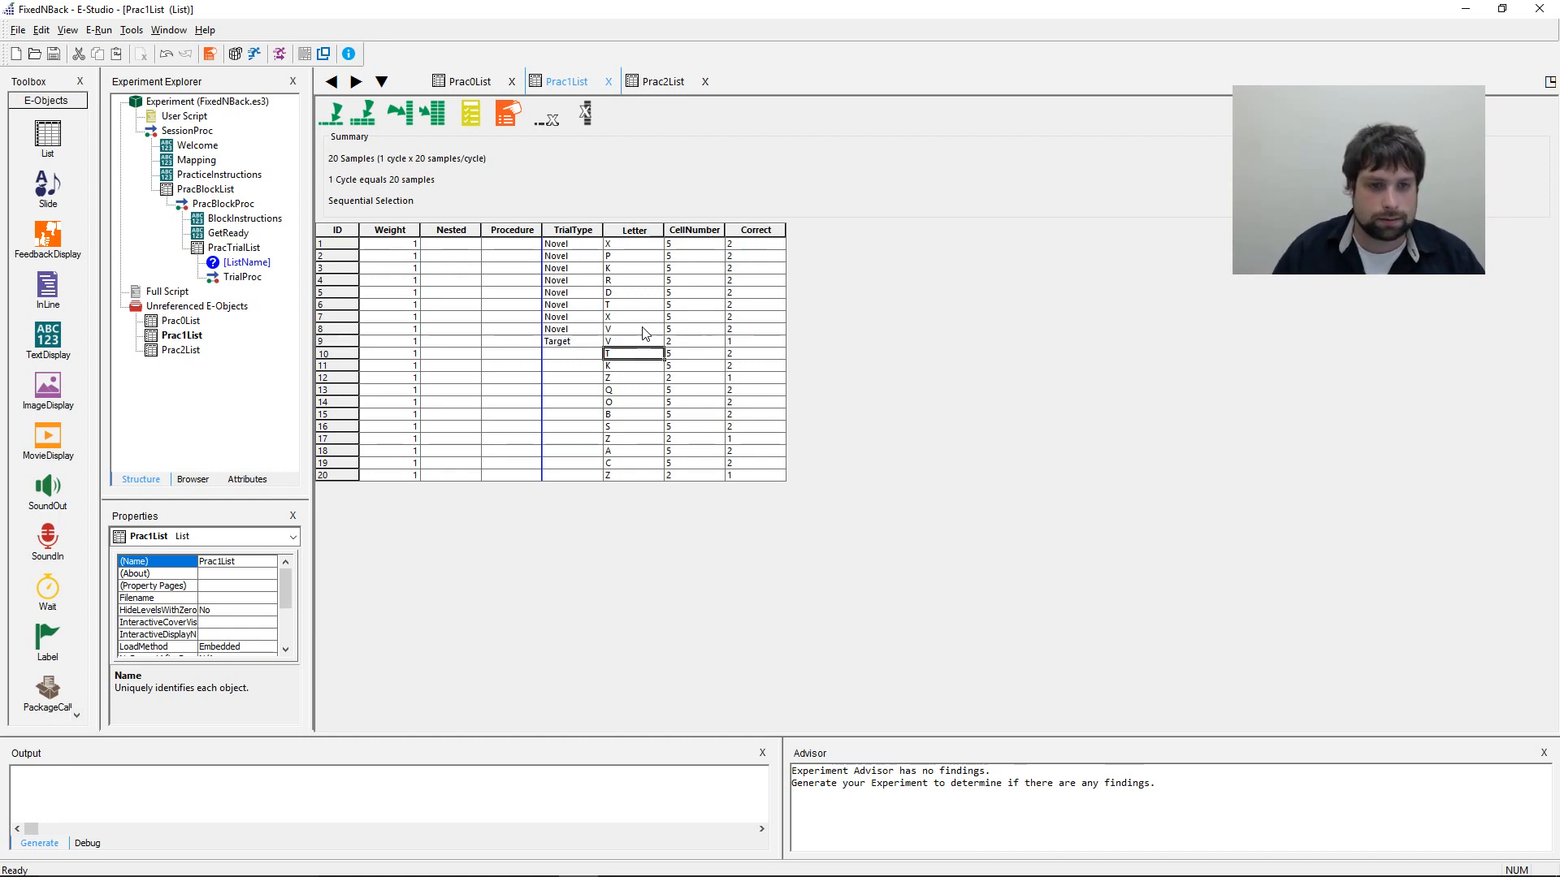
{"action": "key", "text": "Right"}
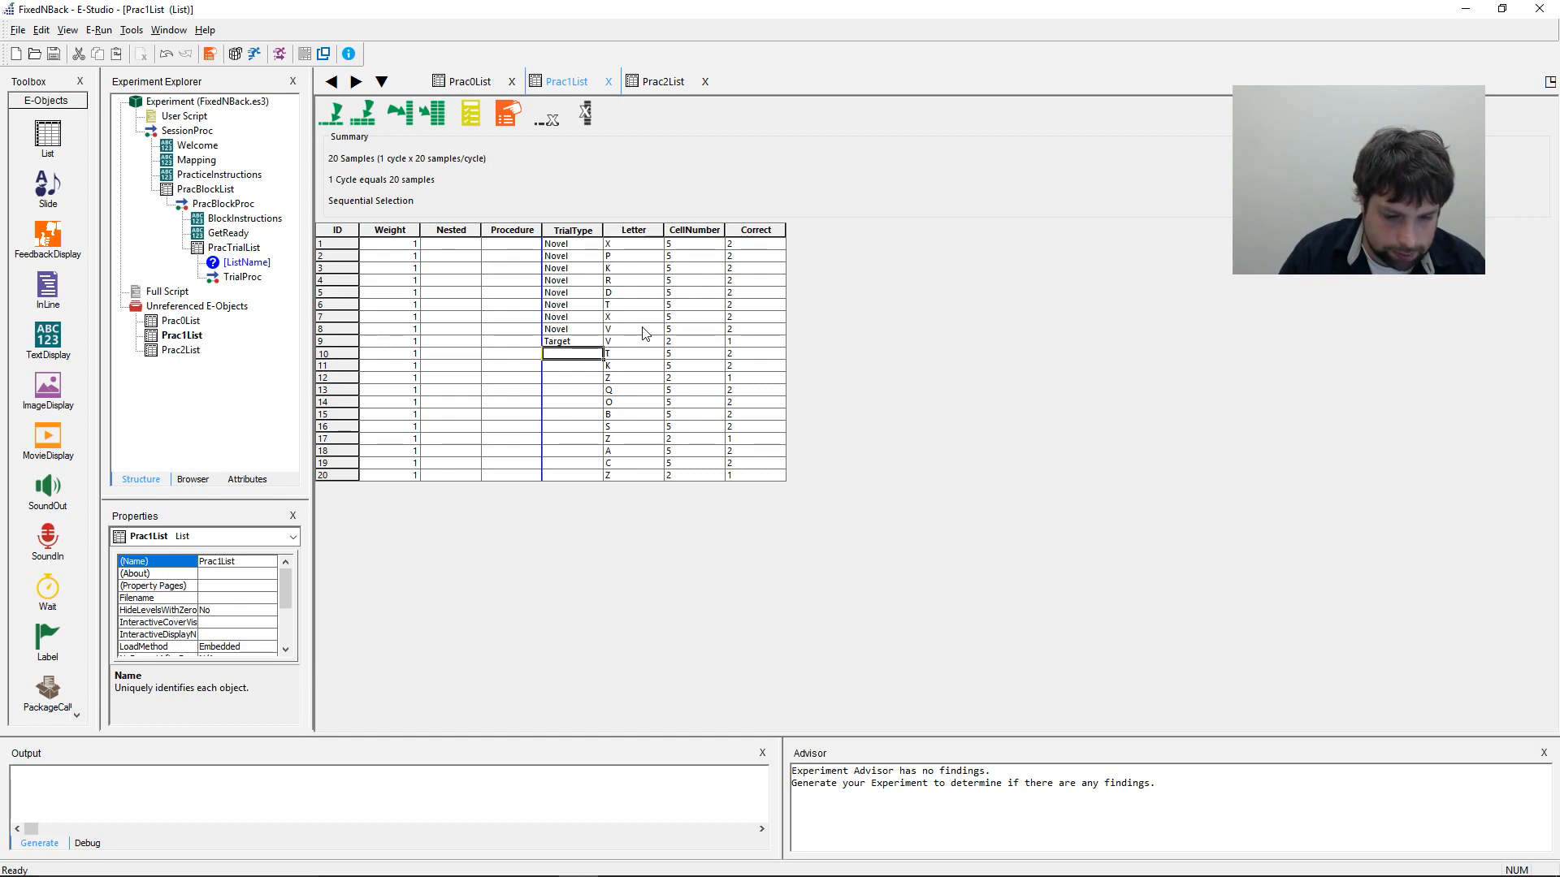
{"action": "type", "text": "Novel"}
{"action": "key", "text": "Return"}
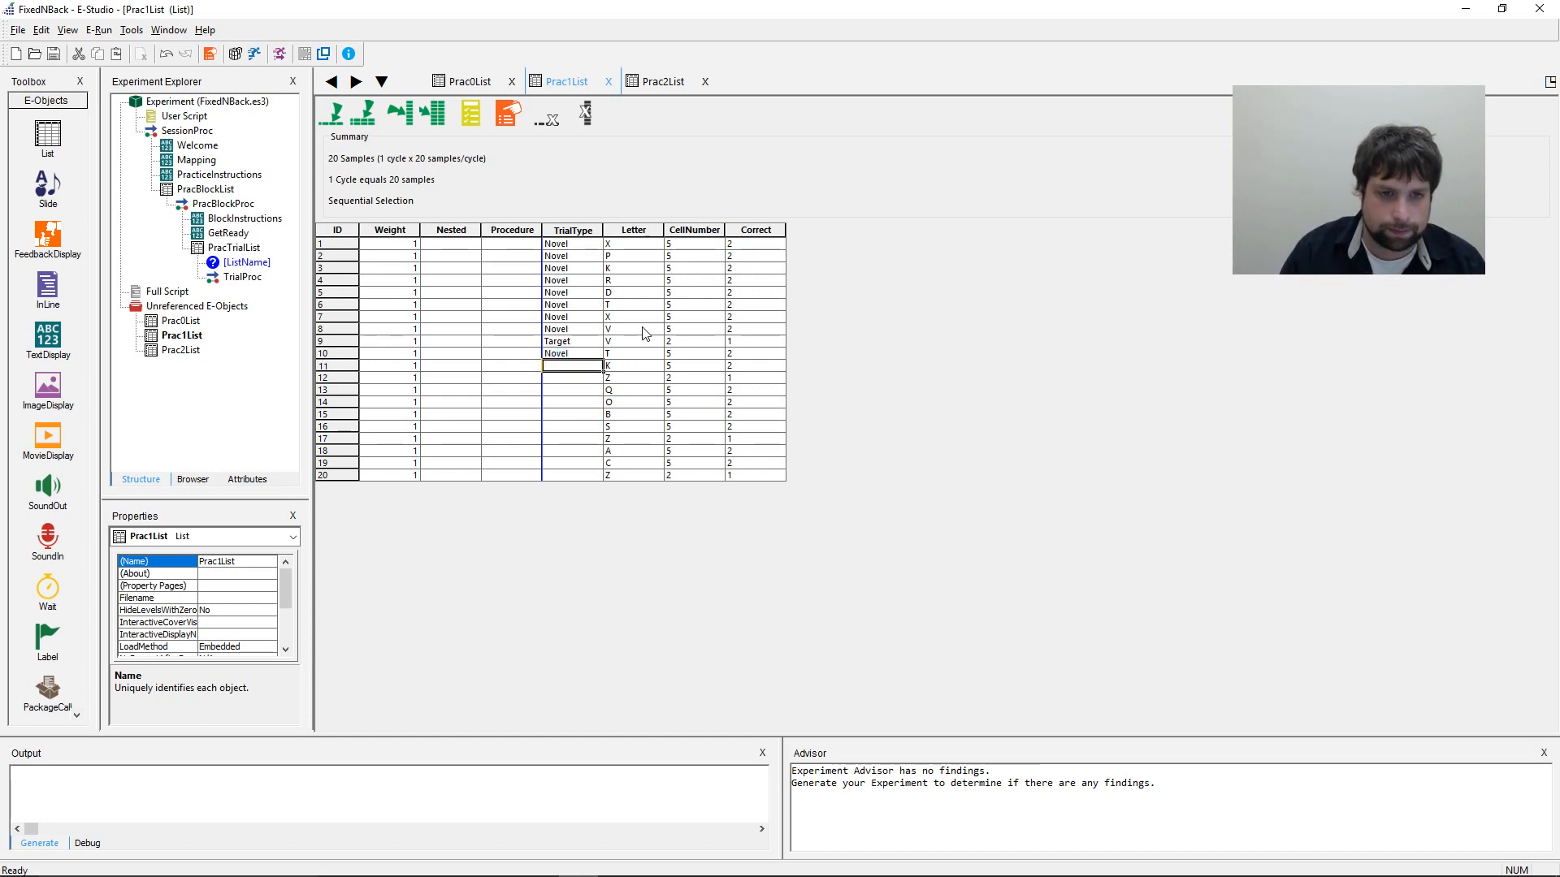
{"action": "type", "text": "Novel"}
- Change the letters of levels 10, 11 and 12 in Prac1List to P, J and J
{"action": "key", "text": "Up"}
{"action": "key", "text": "Right"}
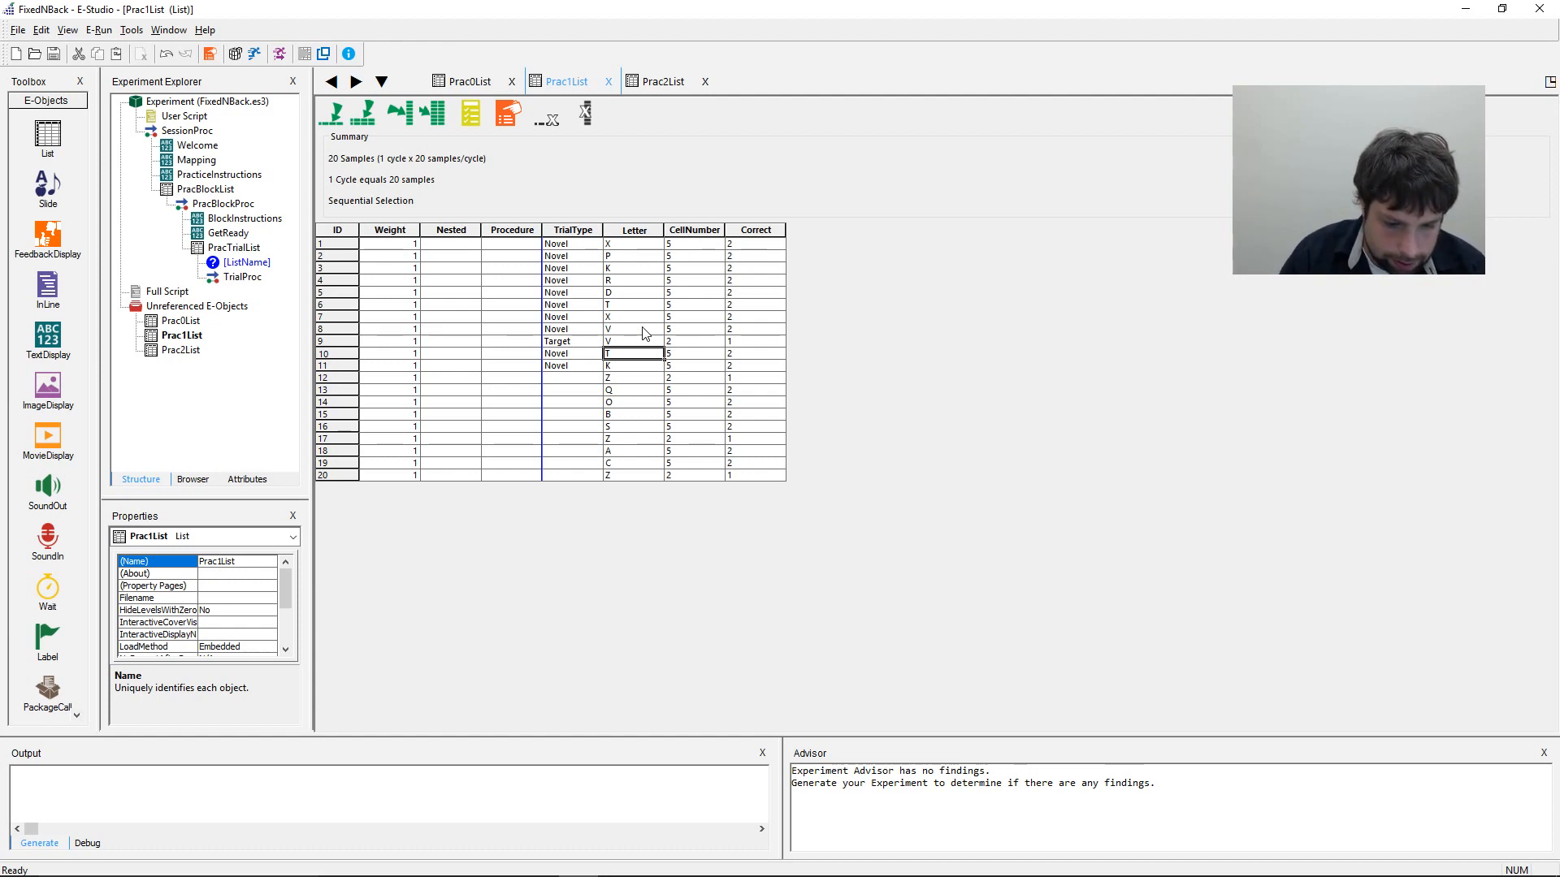
{"action": "type", "text": "P"}
{"action": "key", "text": "Return"}
{"action": "type", "text": "J"}
{"action": "key", "text": "Return"}
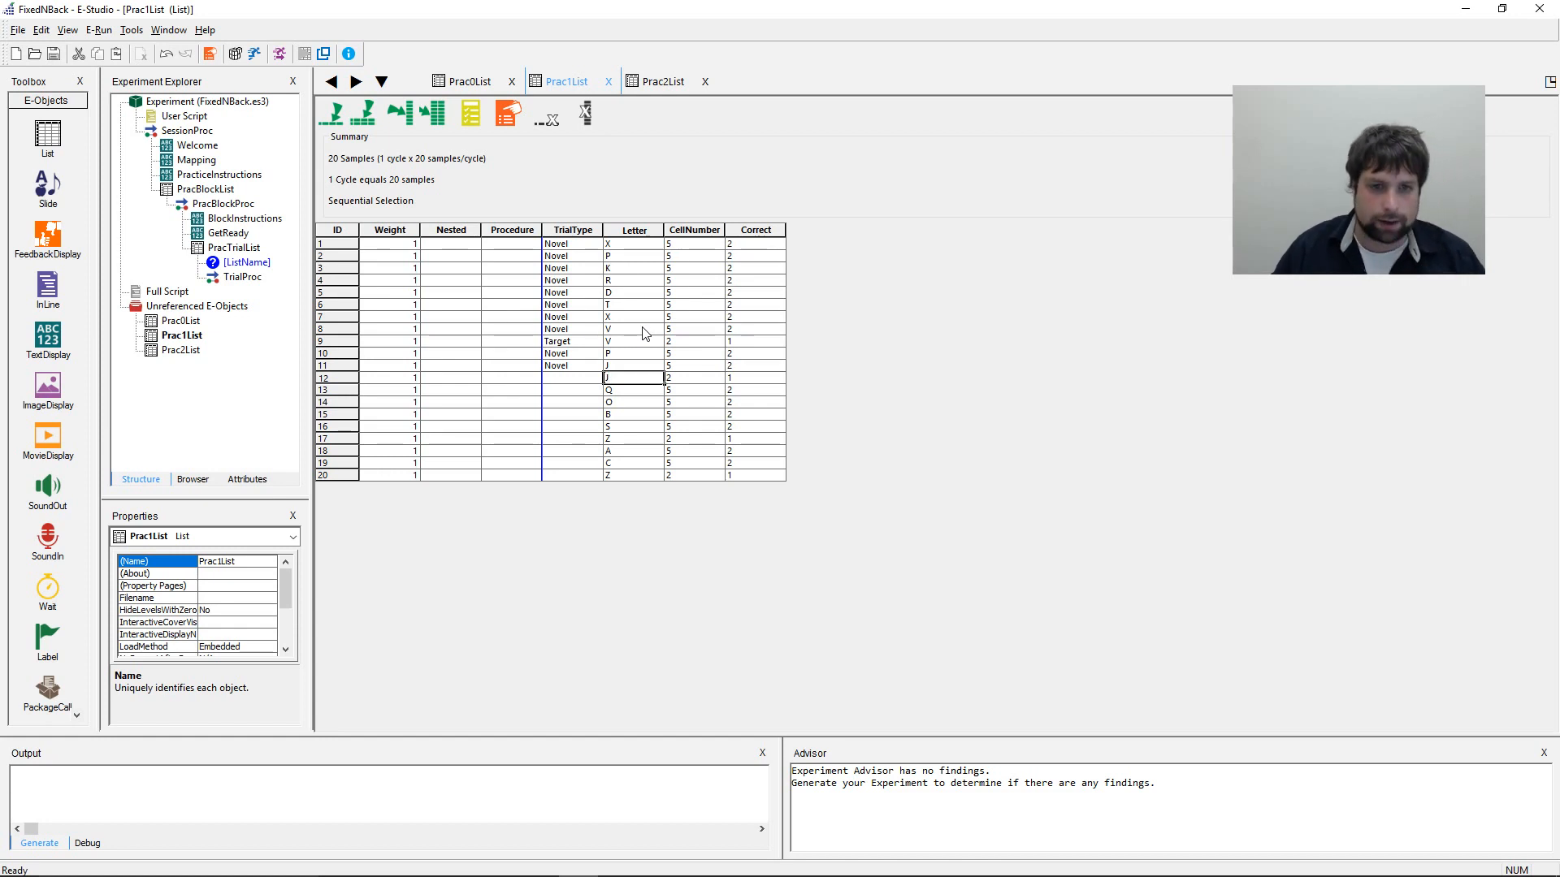
- Set the TrialType of level 12 in Prac1List to Target
{"action": "key", "text": "Left"}
{"action": "type", "text": "Target"}
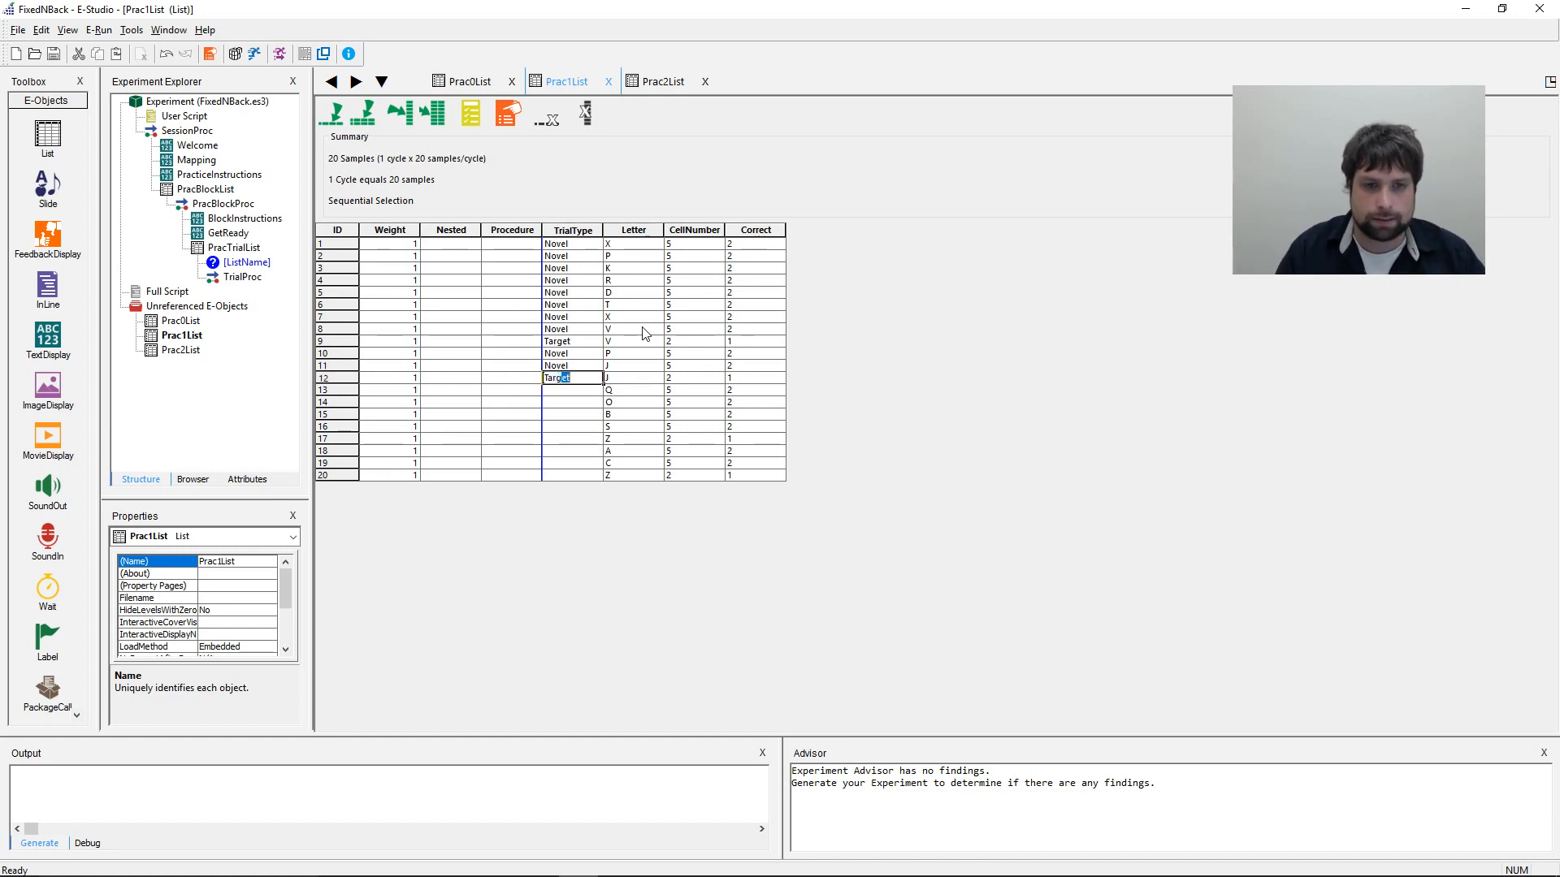
{"action": "key", "text": "Tab"}
{"action": "key", "text": "Tab"}
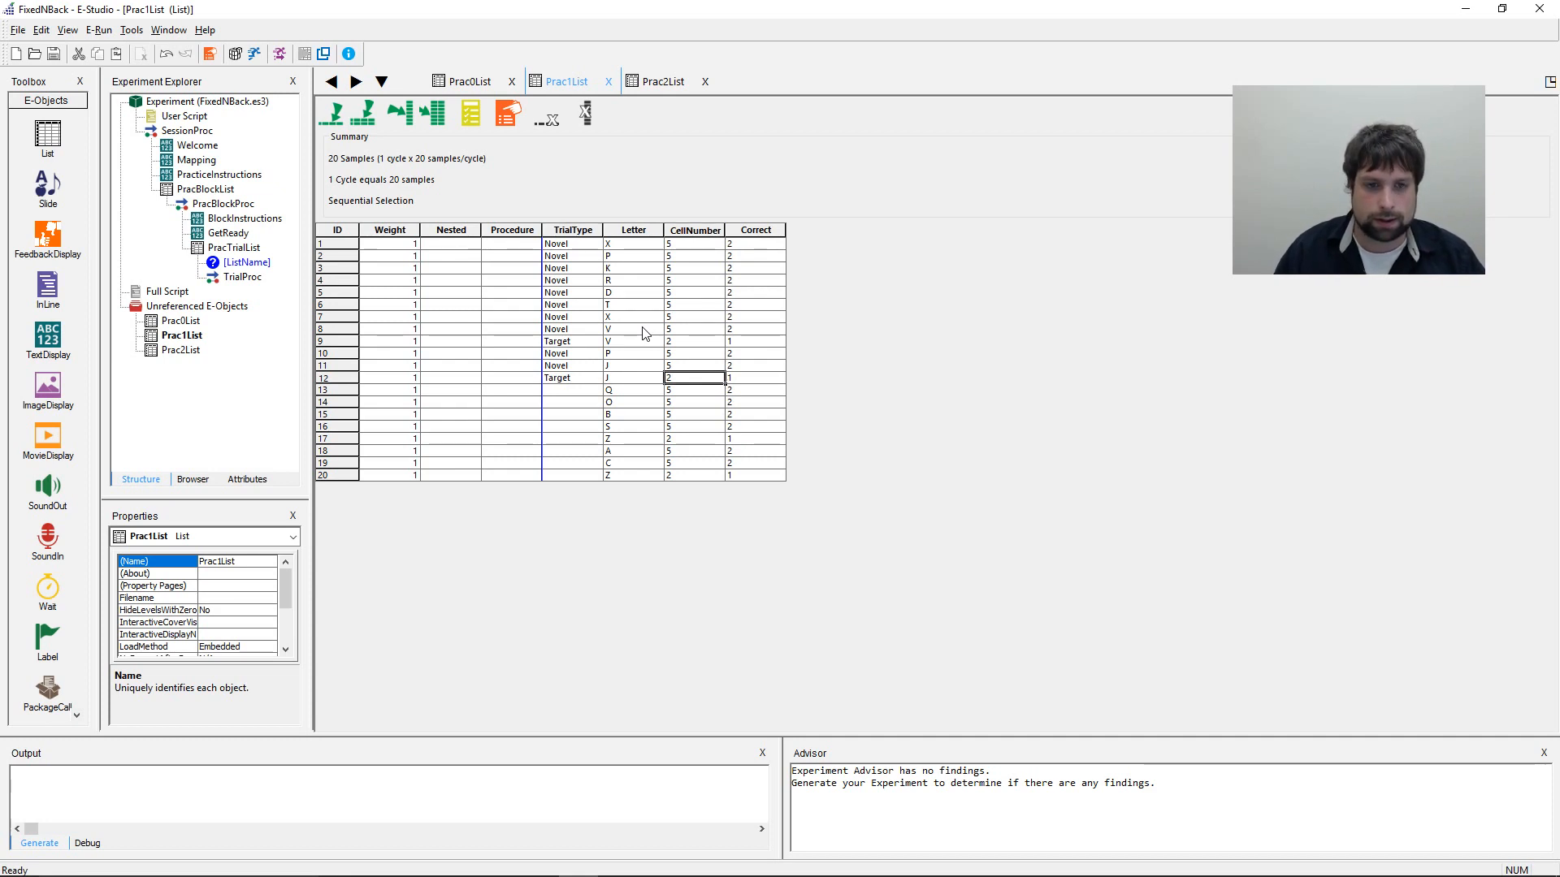
- Set level 13 of Prac1List to TrialType Distractor and letter P
{"action": "key", "text": "Right"}
{"action": "key", "text": "Down"}
{"action": "key", "text": "Left"}
{"action": "key", "text": "Left"}
{"action": "key", "text": "Left"}
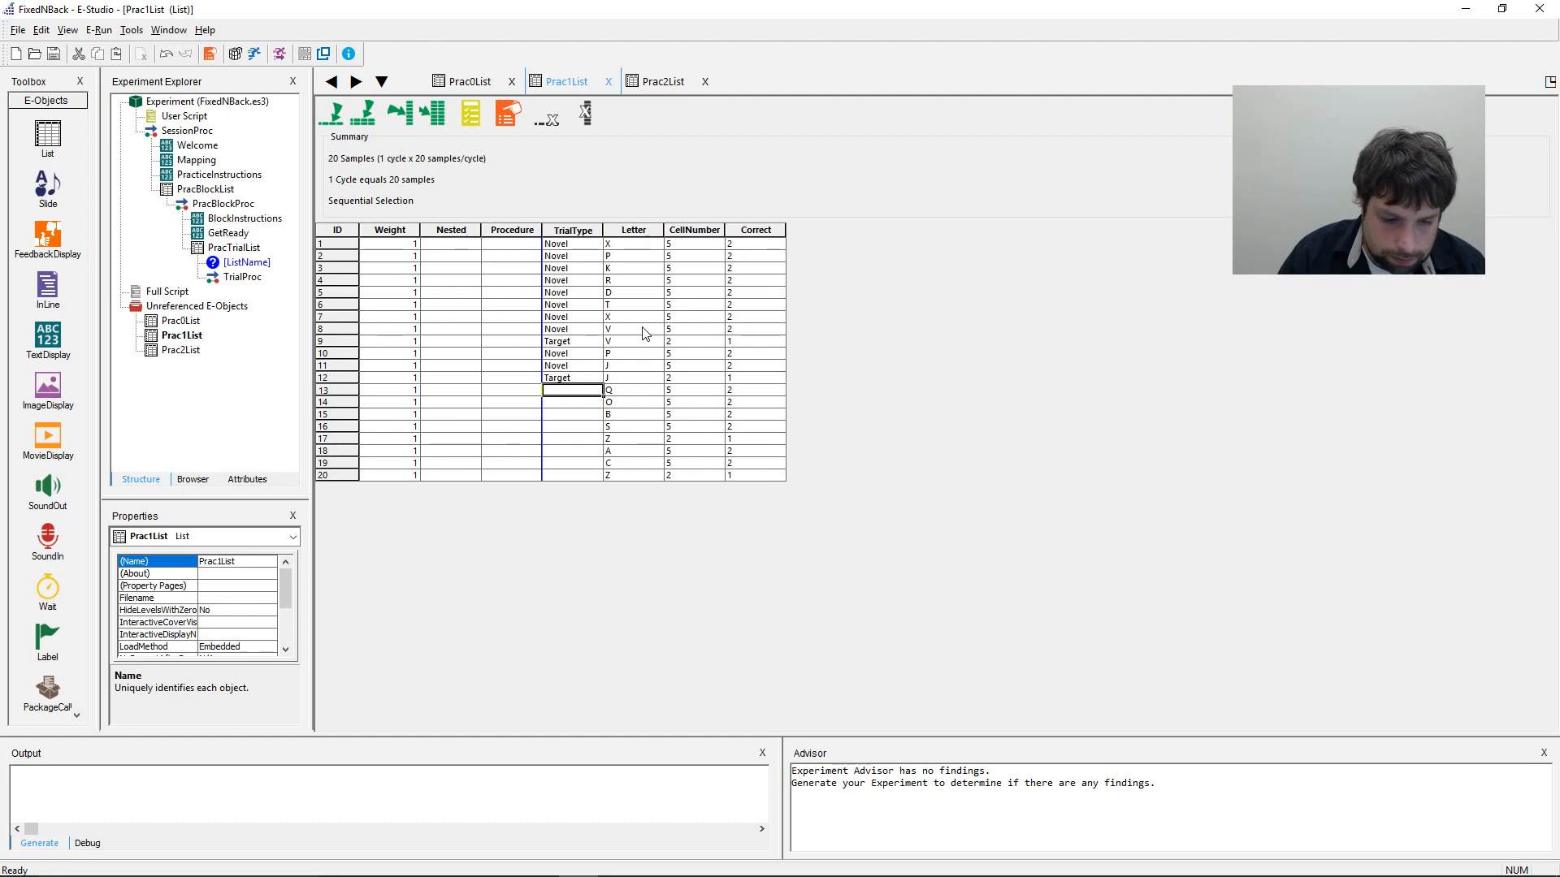
{"action": "type", "text": "Distr"}
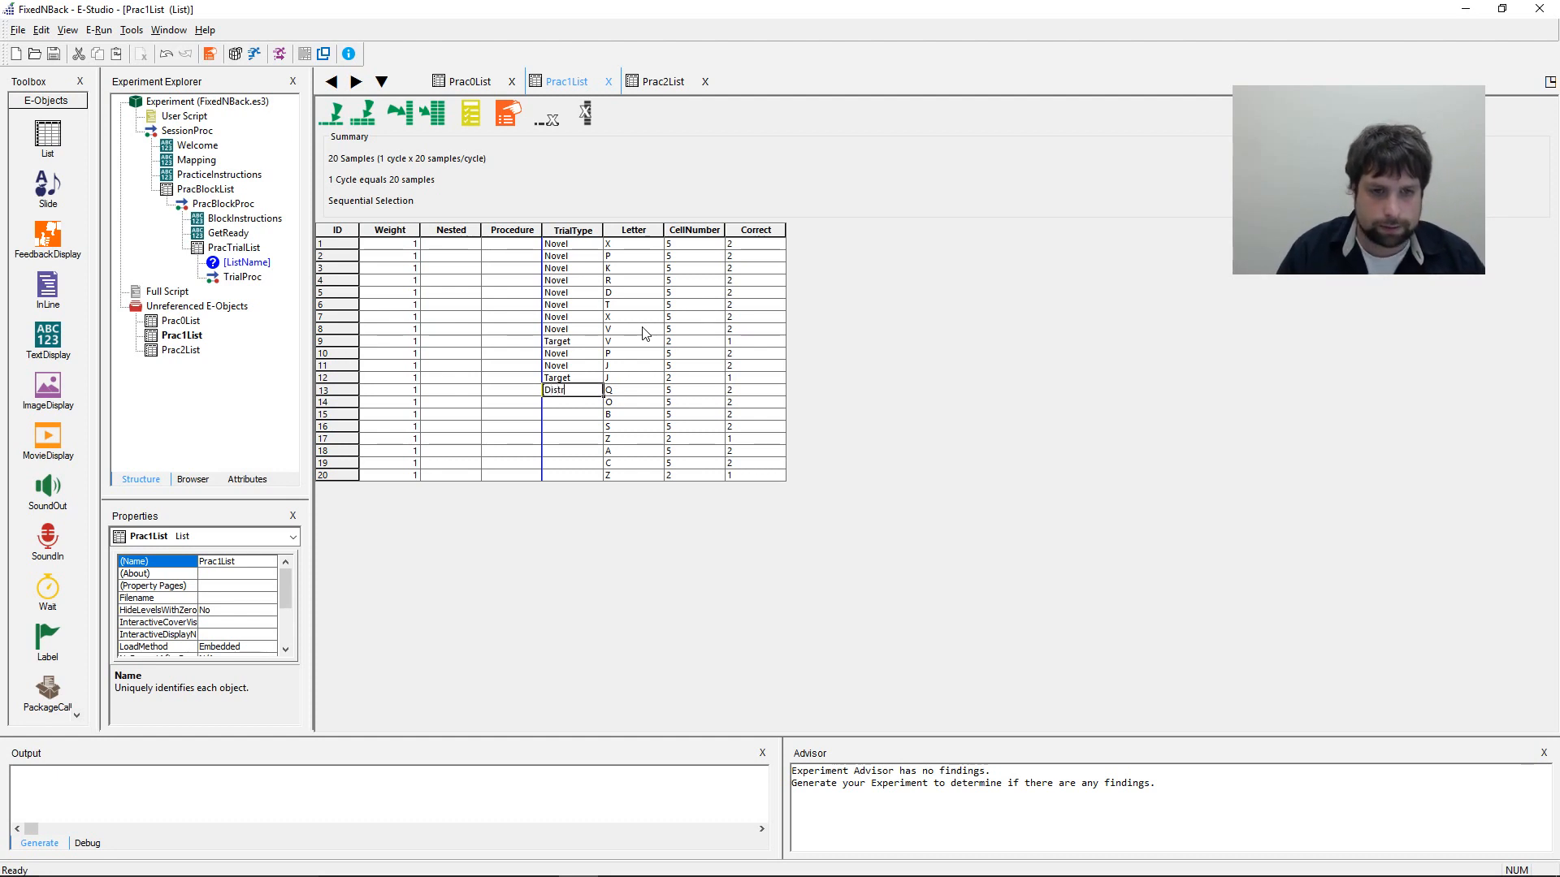
{"action": "type", "text": "actor"}
{"action": "key", "text": "Tab"}
{"action": "type", "text": "P"}
{"action": "key", "text": "Tab"}
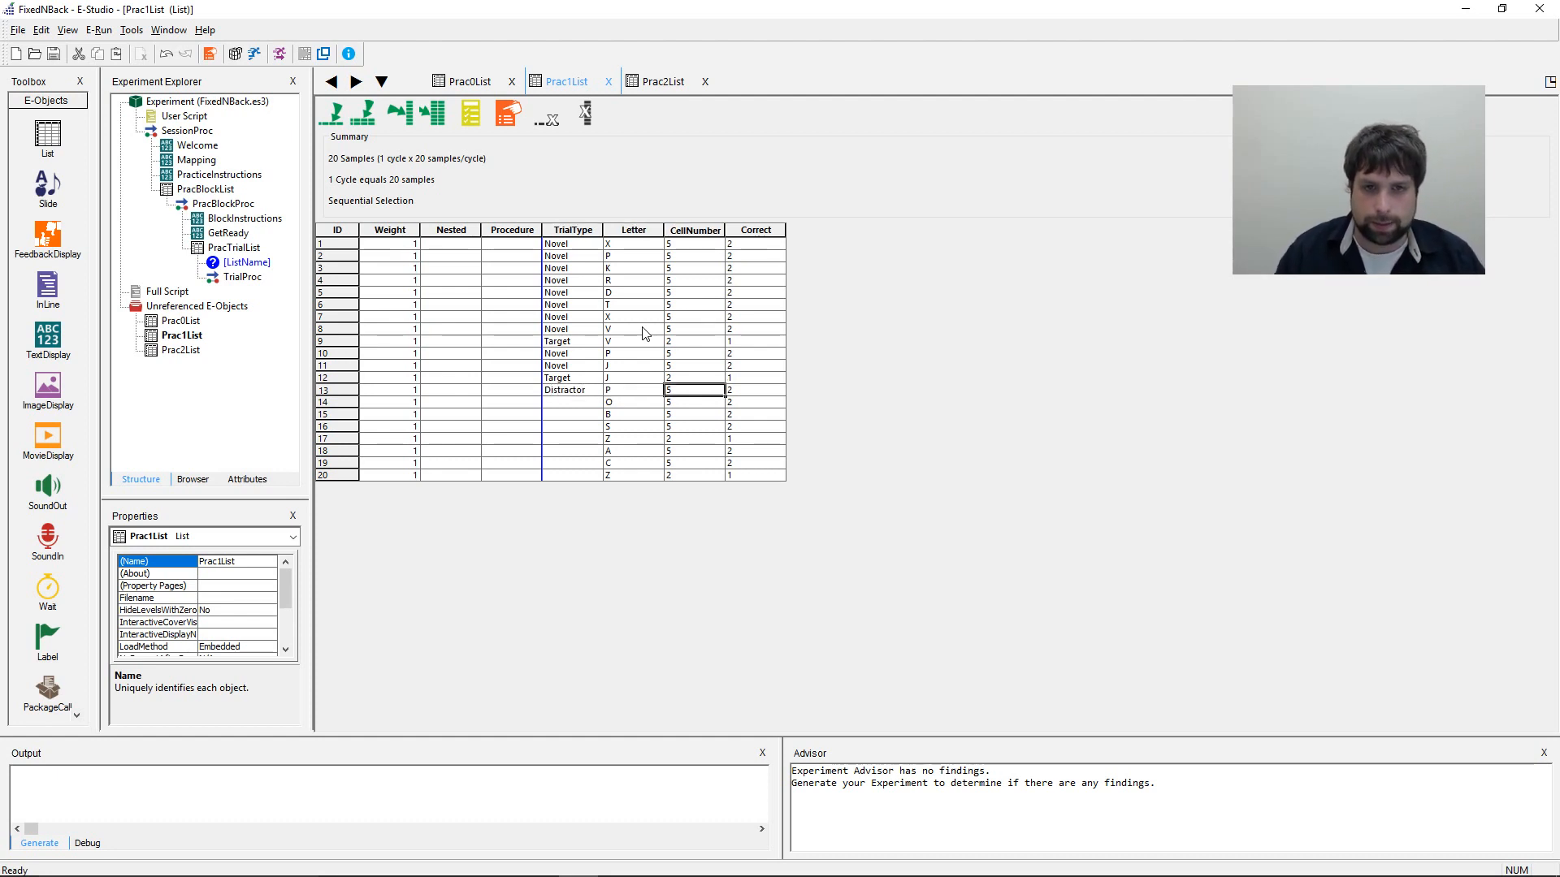
- Set the TrialType of level 14 in Prac1List to Target and of level 15 to Novel
{"action": "key", "text": "Left"}
{"action": "key", "text": "Left"}
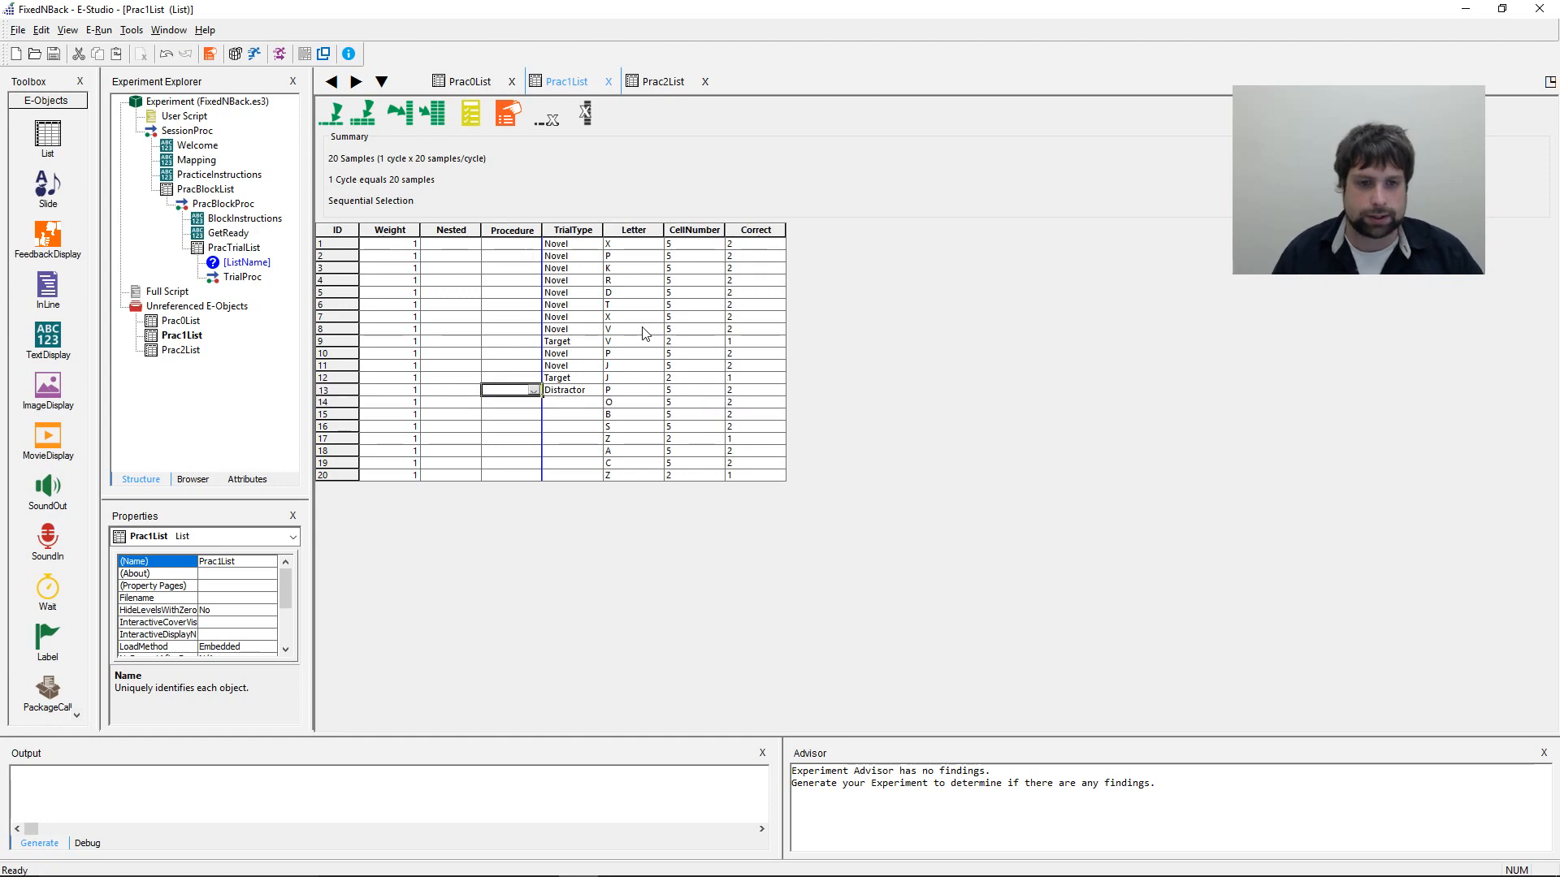
{"action": "key", "text": "Right"}
{"action": "key", "text": "Right"}
{"action": "key", "text": "Right"}
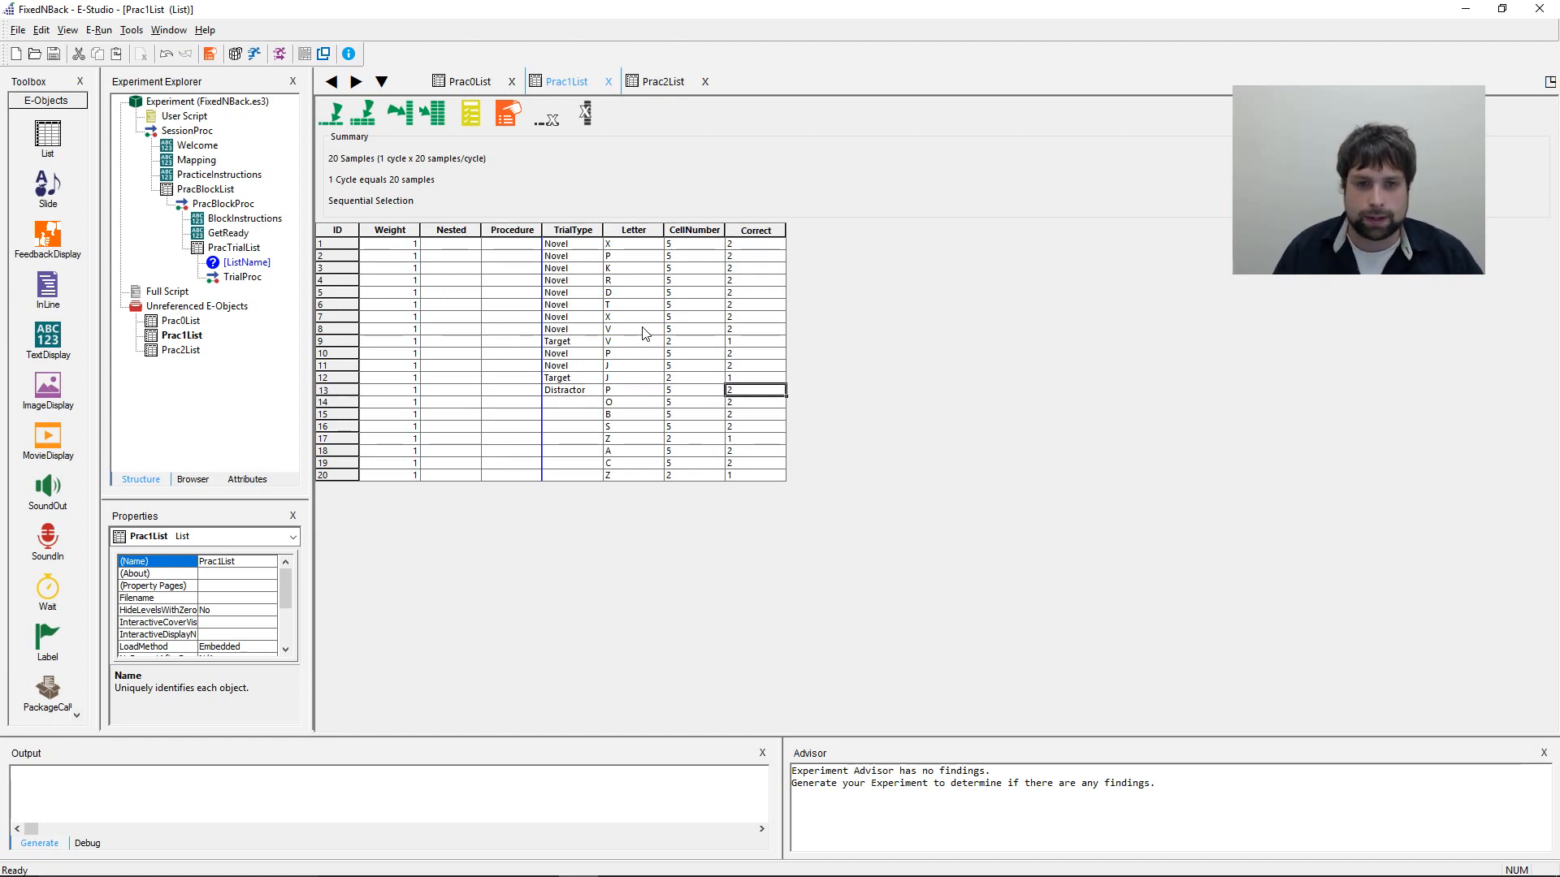
{"action": "key", "text": "Down"}
{"action": "key", "text": "Left"}
{"action": "key", "text": "Left"}
{"action": "key", "text": "Left"}
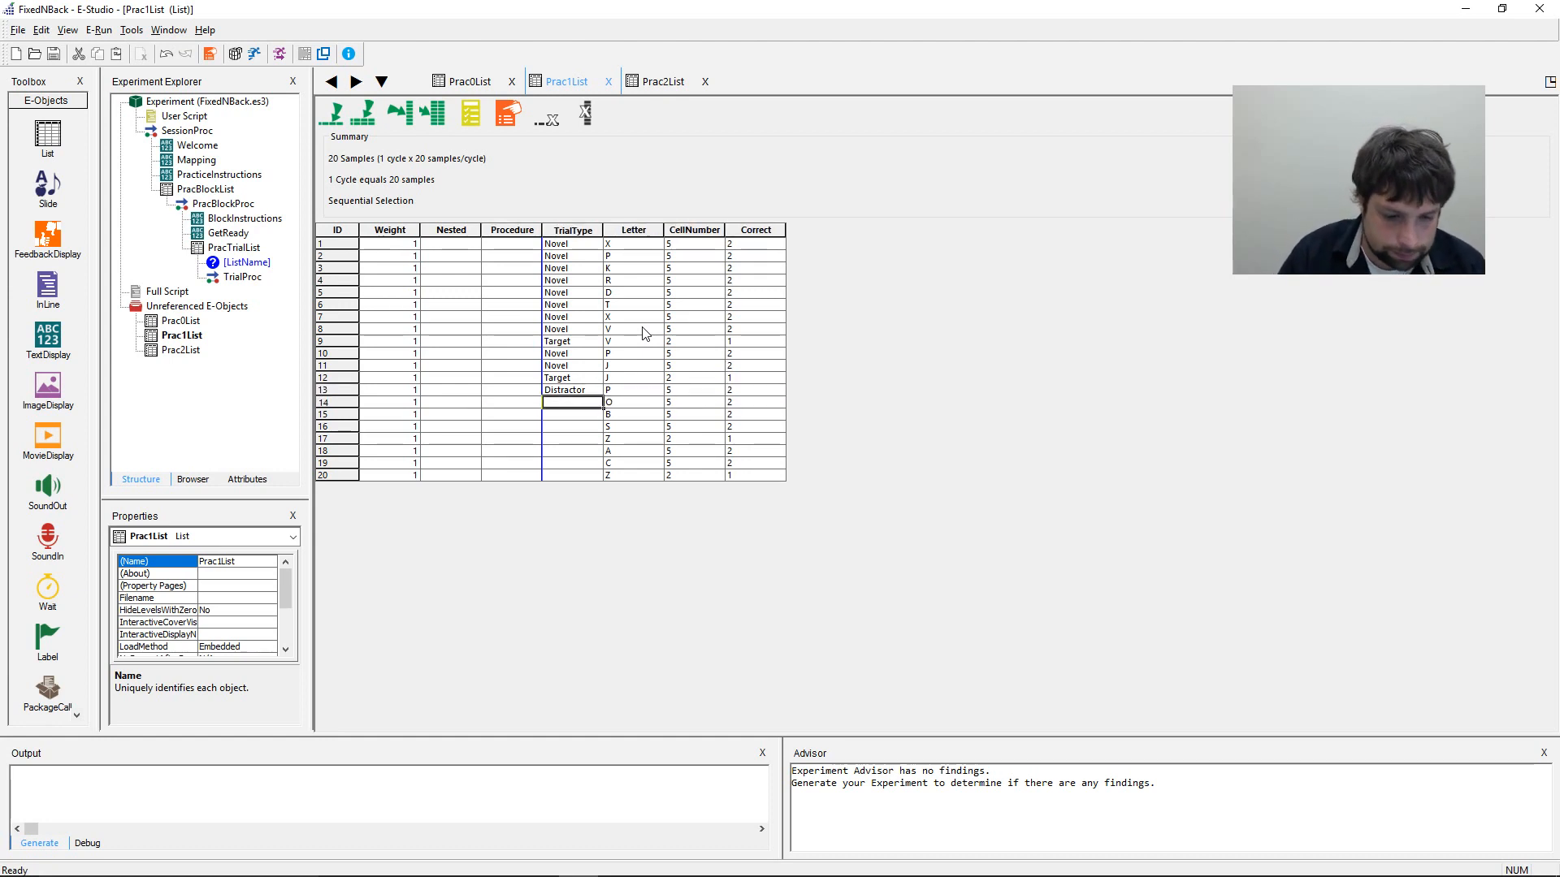
{"action": "type", "text": "Ta"}
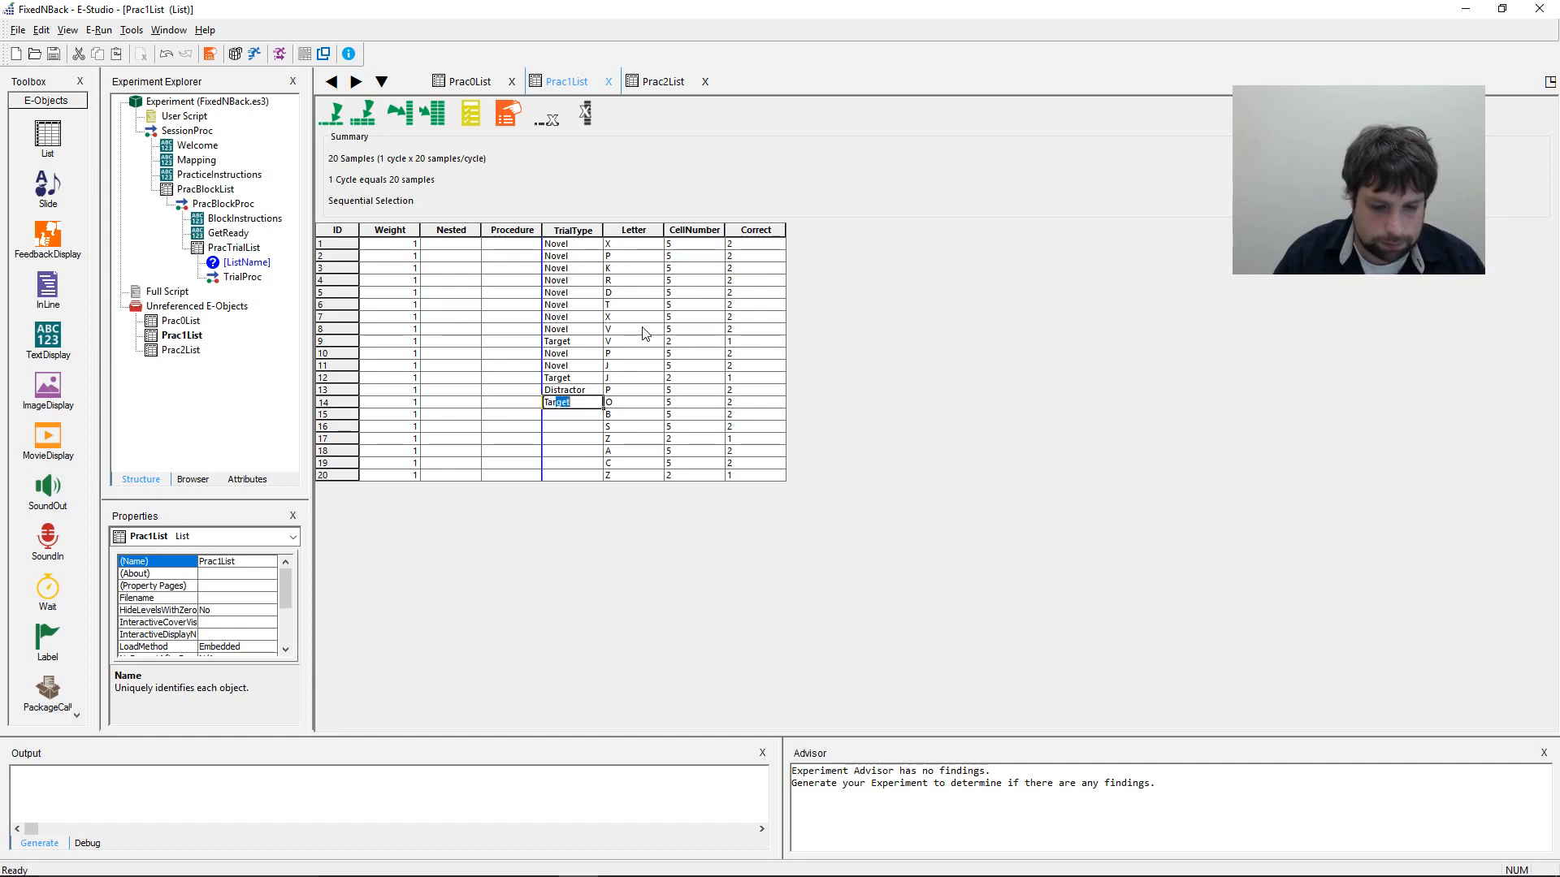
{"action": "type", "text": "rget"}
{"action": "key", "text": "Down"}
{"action": "type", "text": "Novel"}
{"action": "key", "text": "Down"}
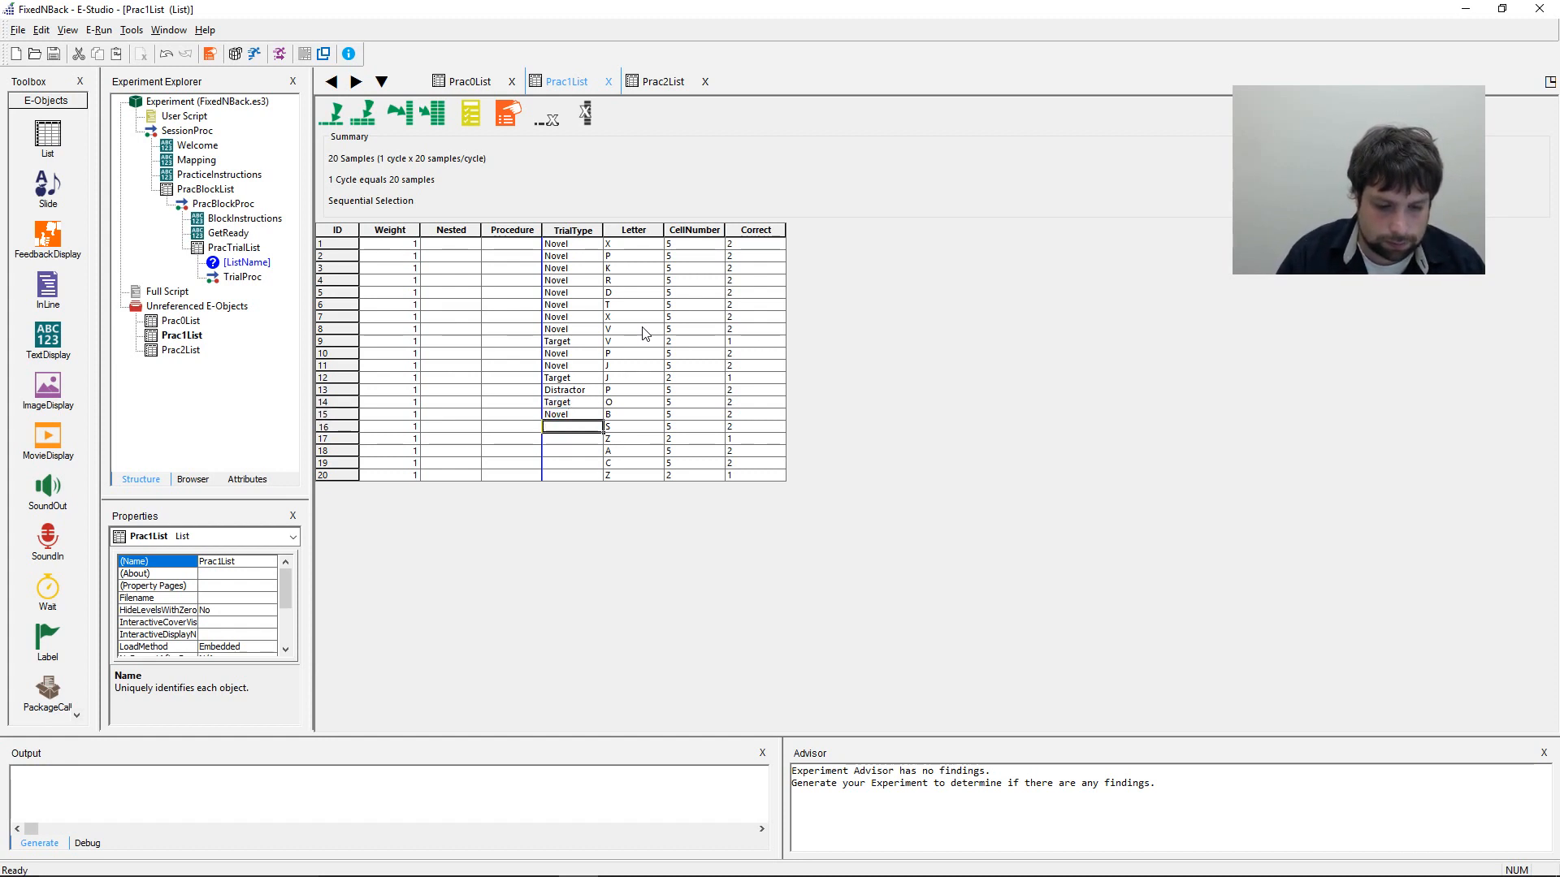
- Enter NOvel as the TrialType of level 16 in Prac1List and Distractor for level 17
{"action": "type", "text": "NOvel"}
{"action": "key", "text": "Down"}
{"action": "type", "text": "Dist"}
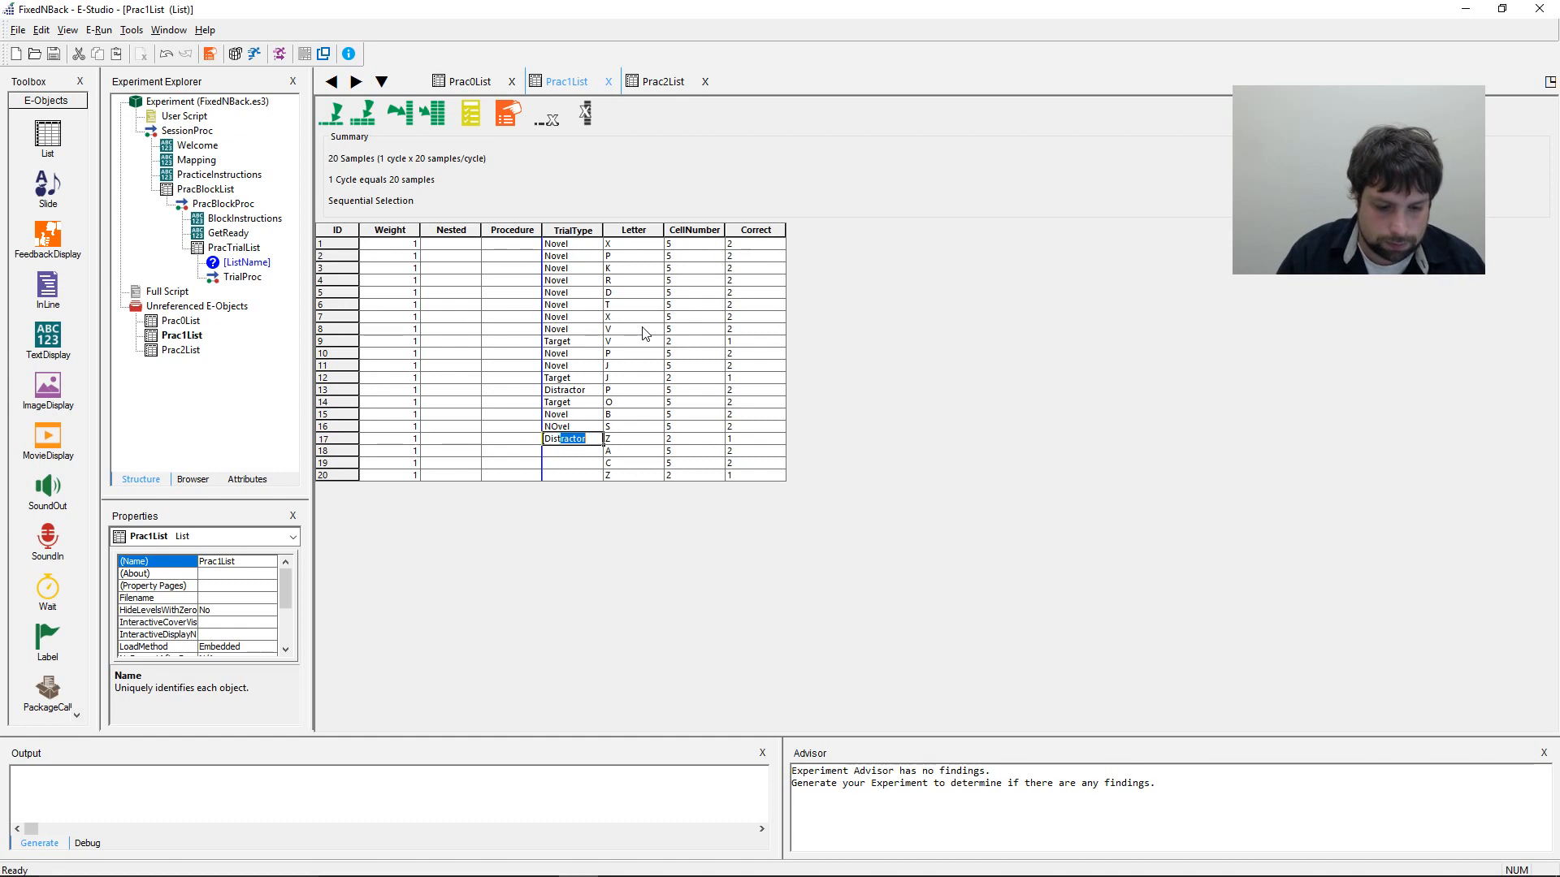
{"action": "type", "text": "ractor"}
{"action": "key", "text": "Down"}
- Set the TrialType of level 18 in Prac1List to Target and of levels 19 and 20 to Distractor
{"action": "type", "text": "Targ"}
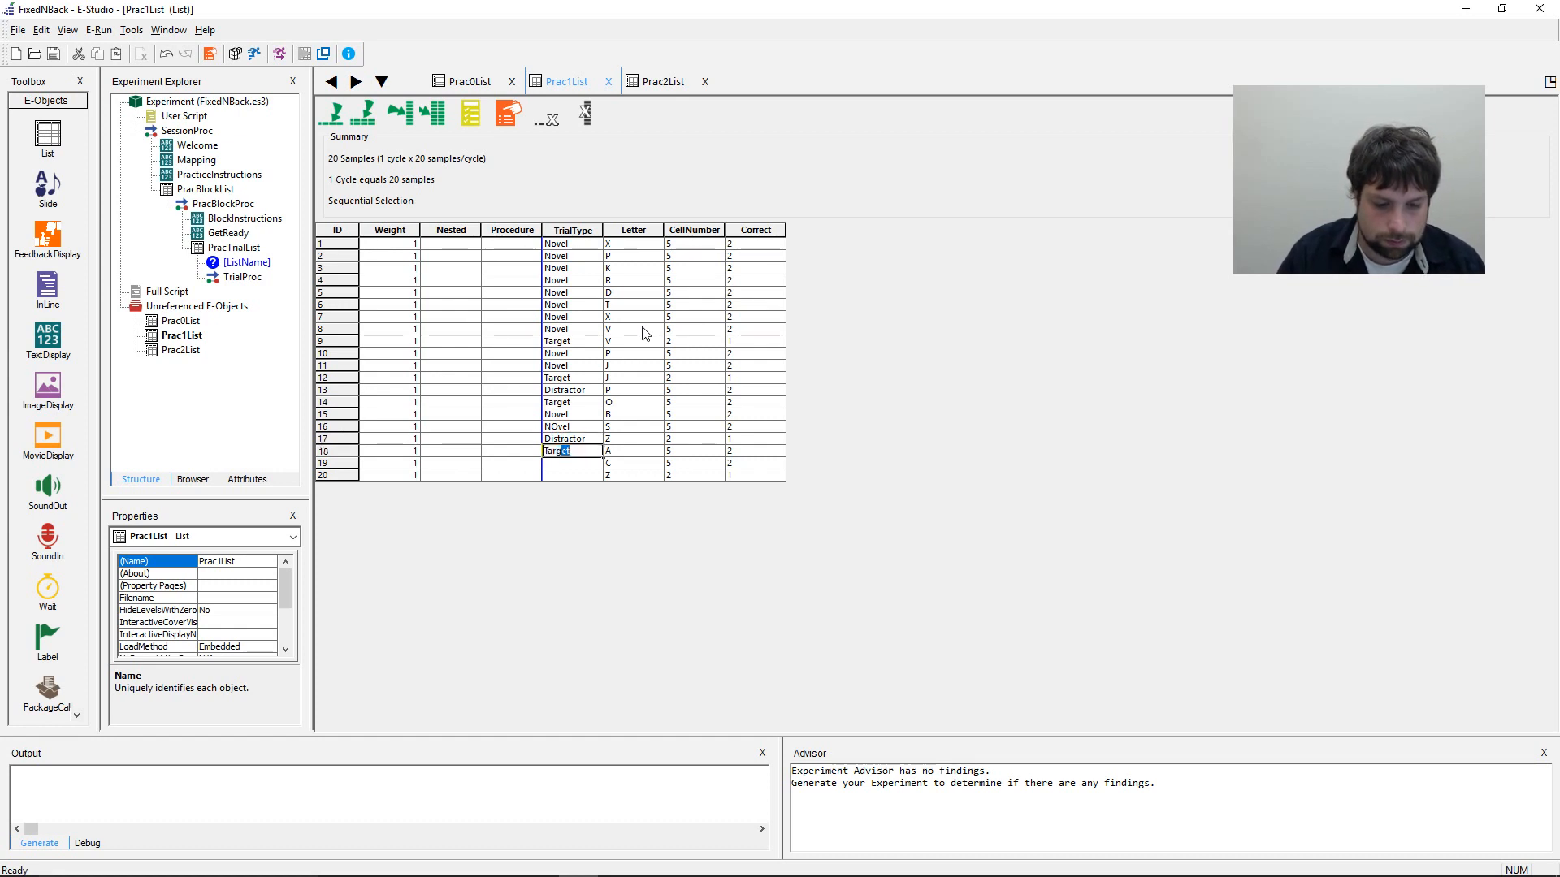
{"action": "type", "text": "et"}
{"action": "key", "text": "Down"}
{"action": "type", "text": "Distrac"}
{"action": "key", "text": "Down"}
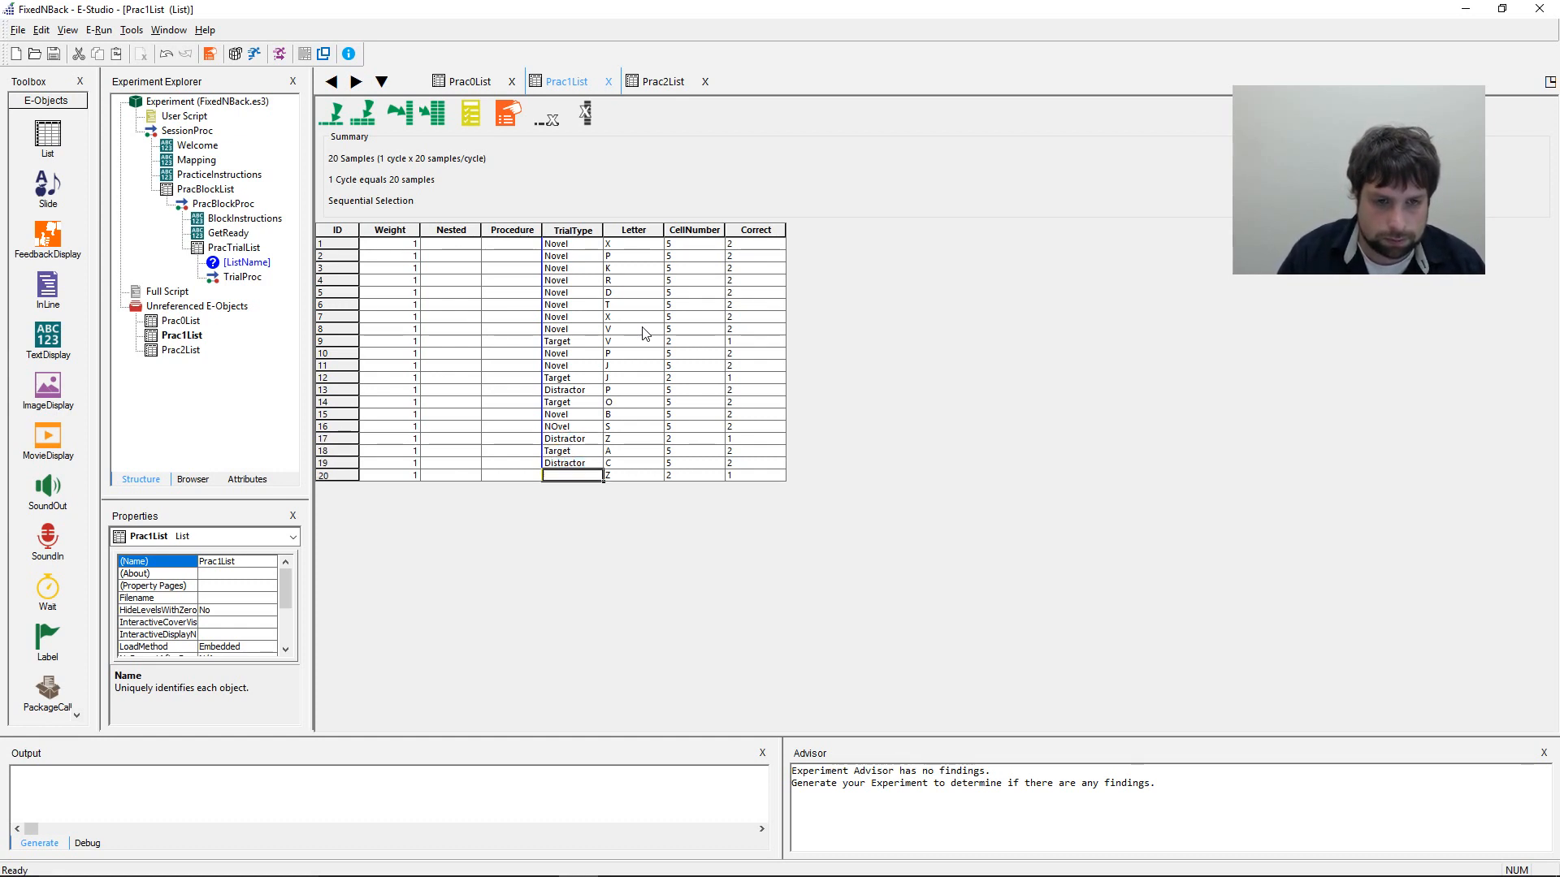
{"action": "type", "text": "Distra"}
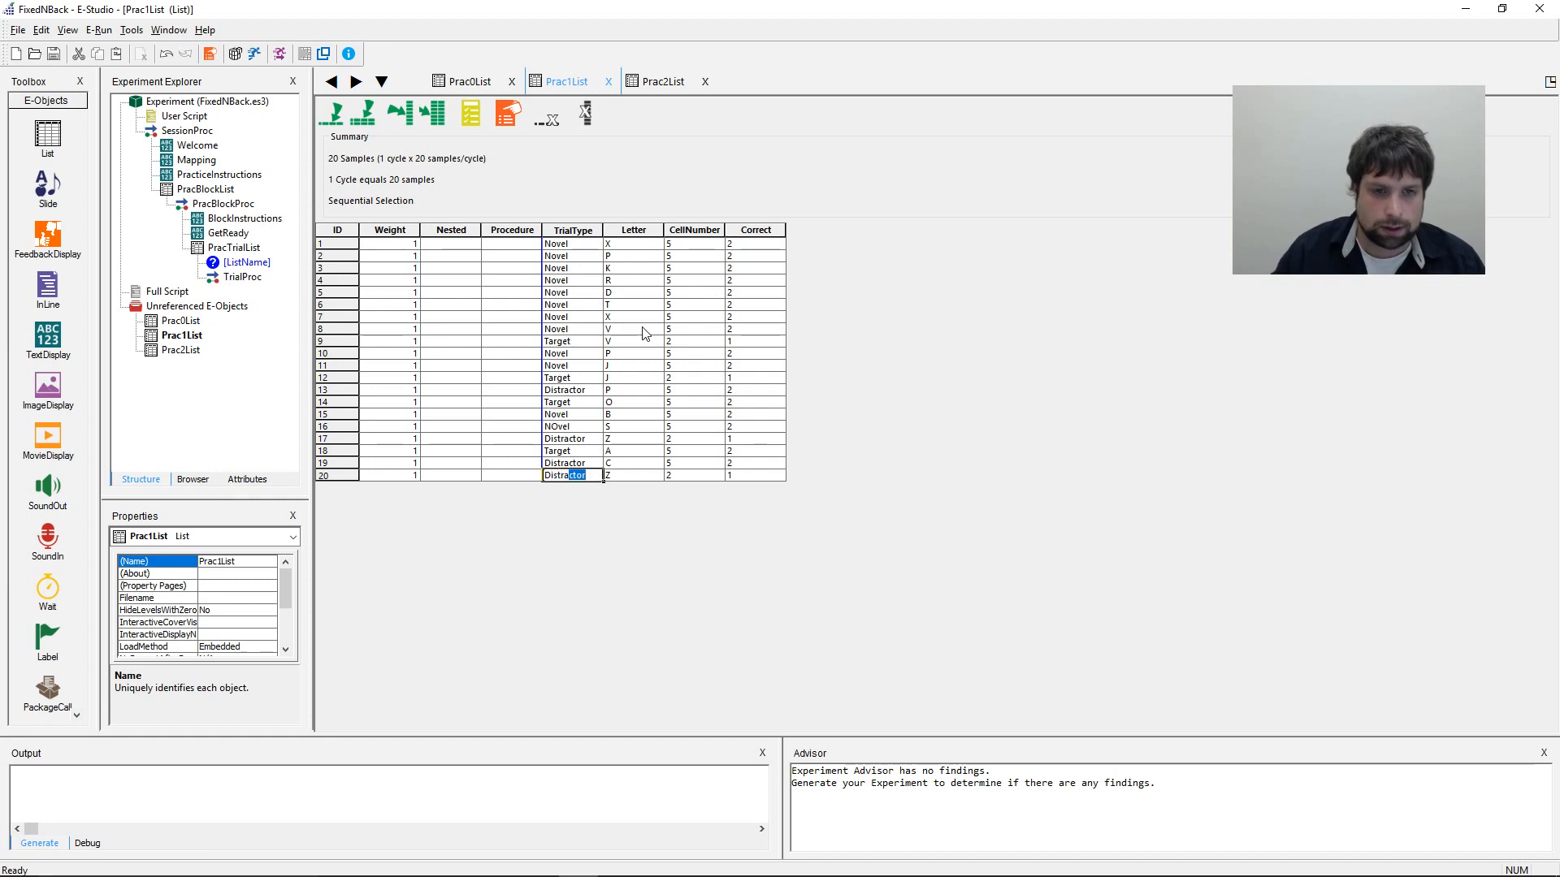
{"action": "key", "text": "Right"}
- Correct the TrialType of level 16 in Prac1List to Novel
{"action": "key", "text": "Up"}
{"action": "key", "text": "Up"}
{"action": "key", "text": "Left"}
{"action": "key", "text": "Left"}
{"action": "key", "text": "Right"}
{"action": "key", "text": "Up"}
{"action": "key", "text": "Up"}
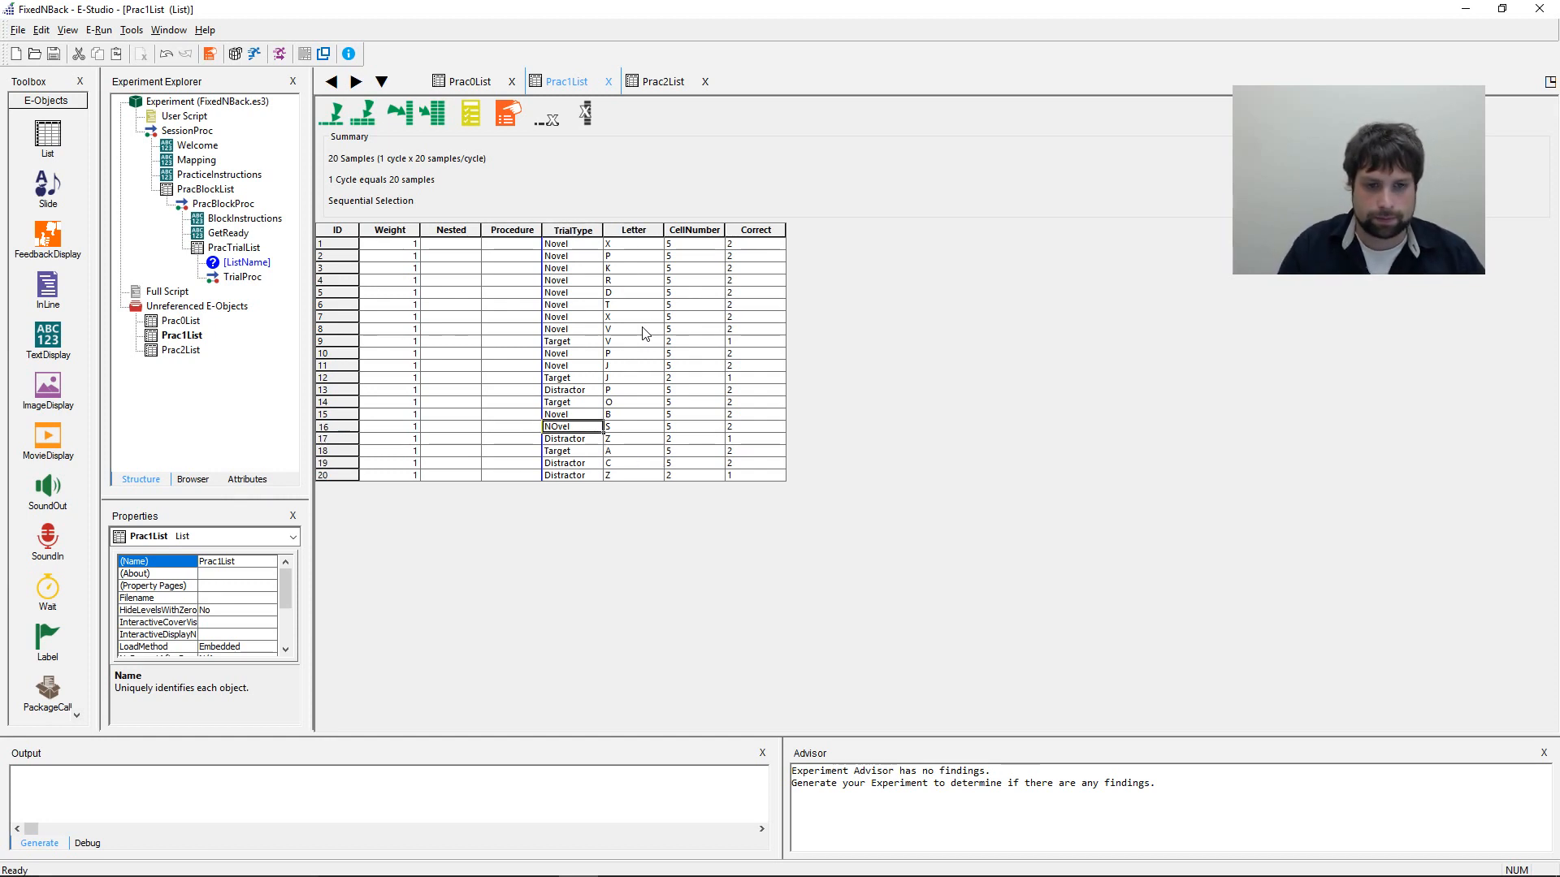
{"action": "type", "text": "Novel"}
- Set the Letter values of levels 14, 15 and 16 in Prac1List to P, H and N
{"action": "key", "text": "Up"}
{"action": "key", "text": "Up"}
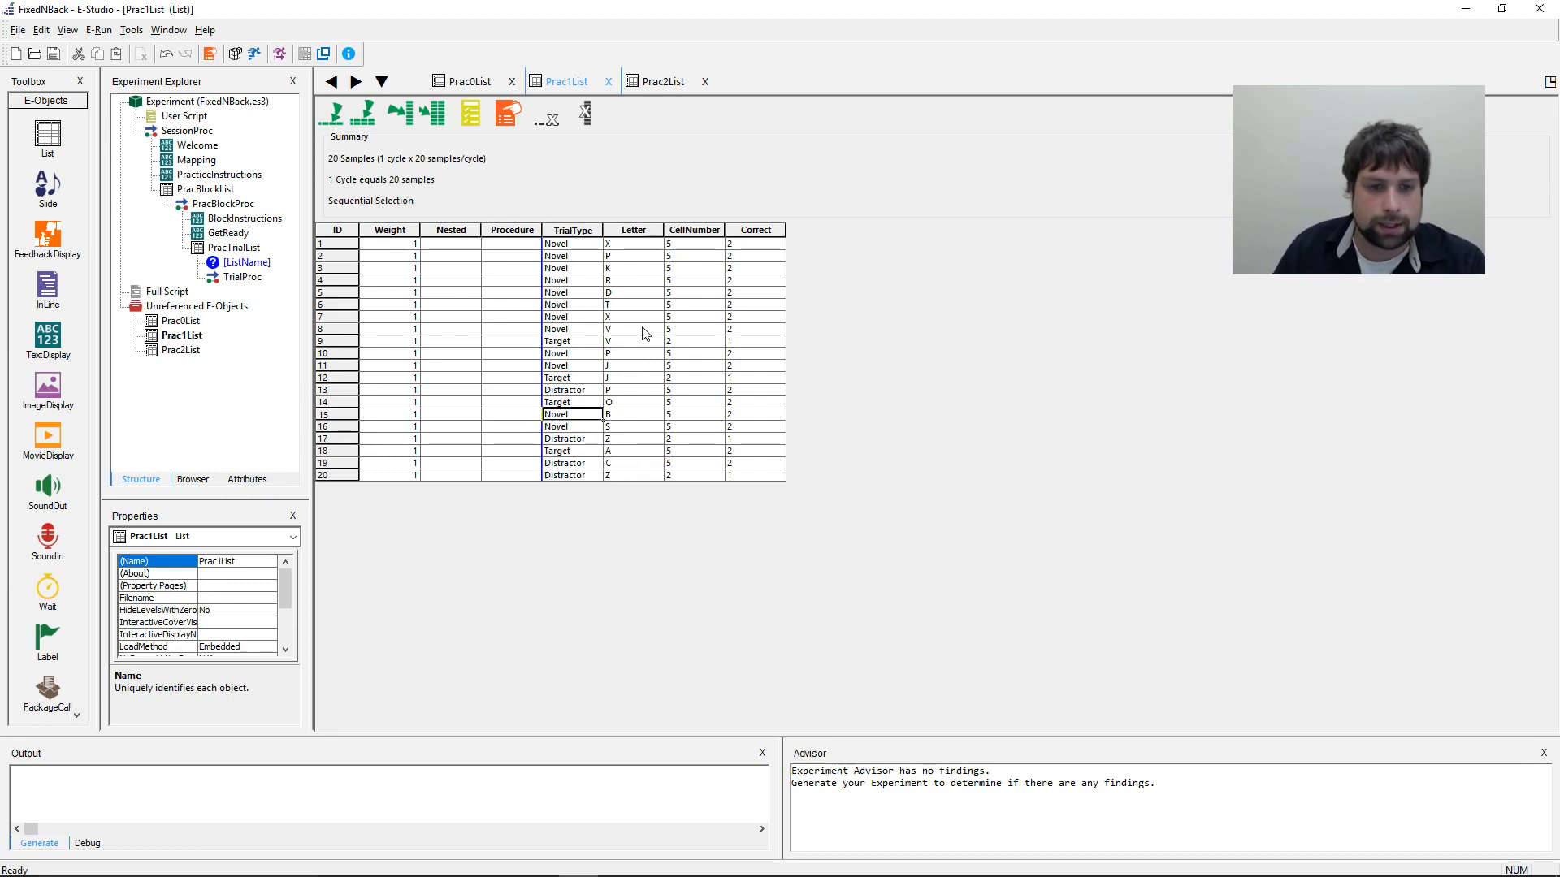
{"action": "key", "text": "Right"}
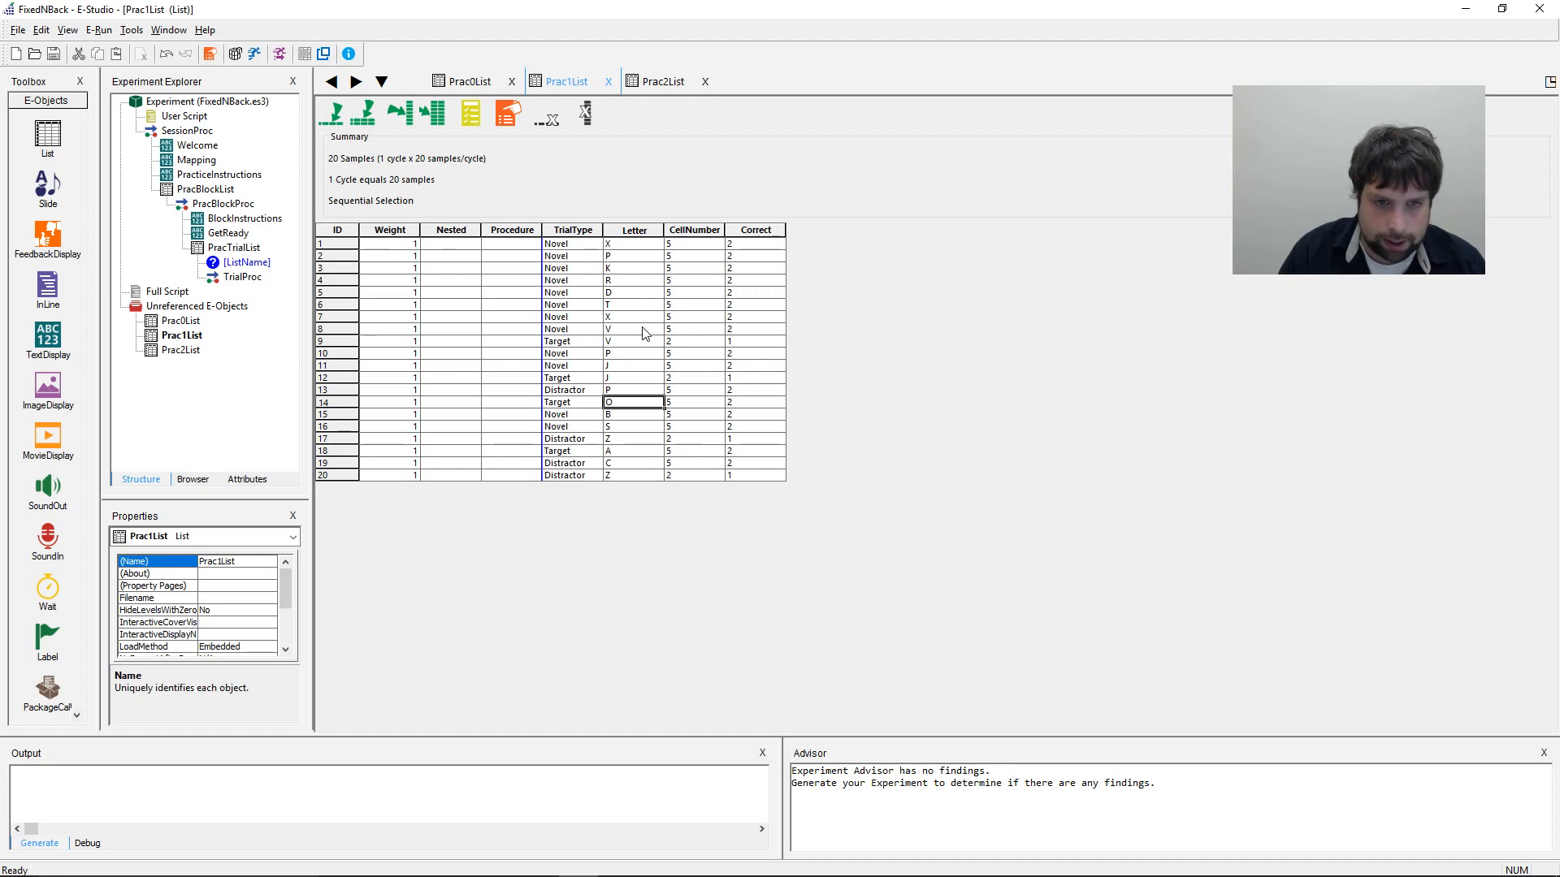
{"action": "type", "text": "P"}
{"action": "key", "text": "Down"}
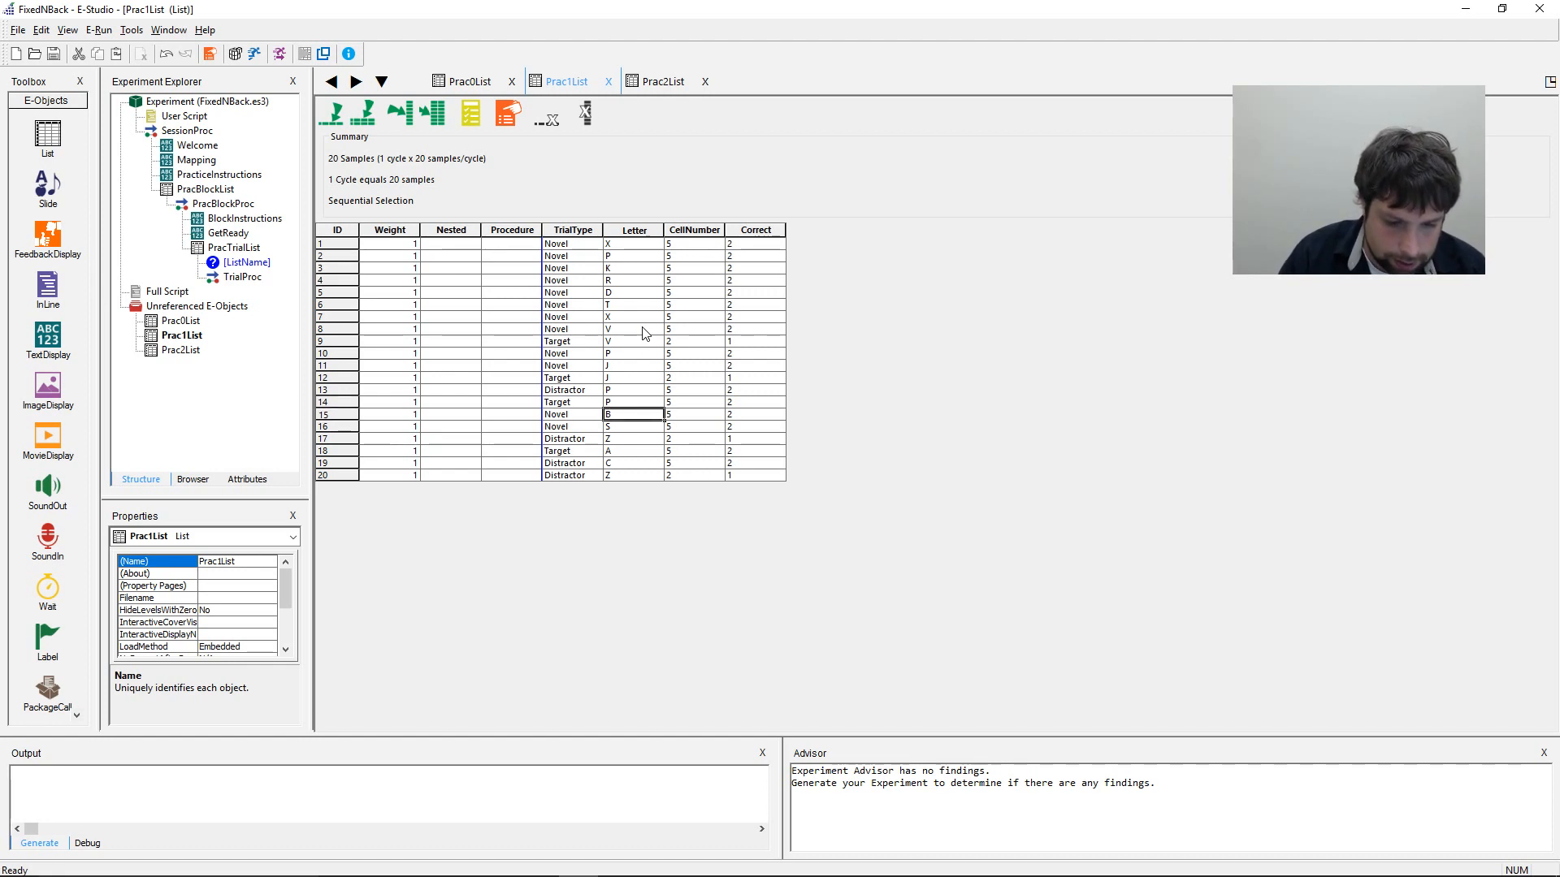
{"action": "type", "text": "H"}
{"action": "key", "text": "Down"}
{"action": "type", "text": "N"}
{"action": "key", "text": "Down"}
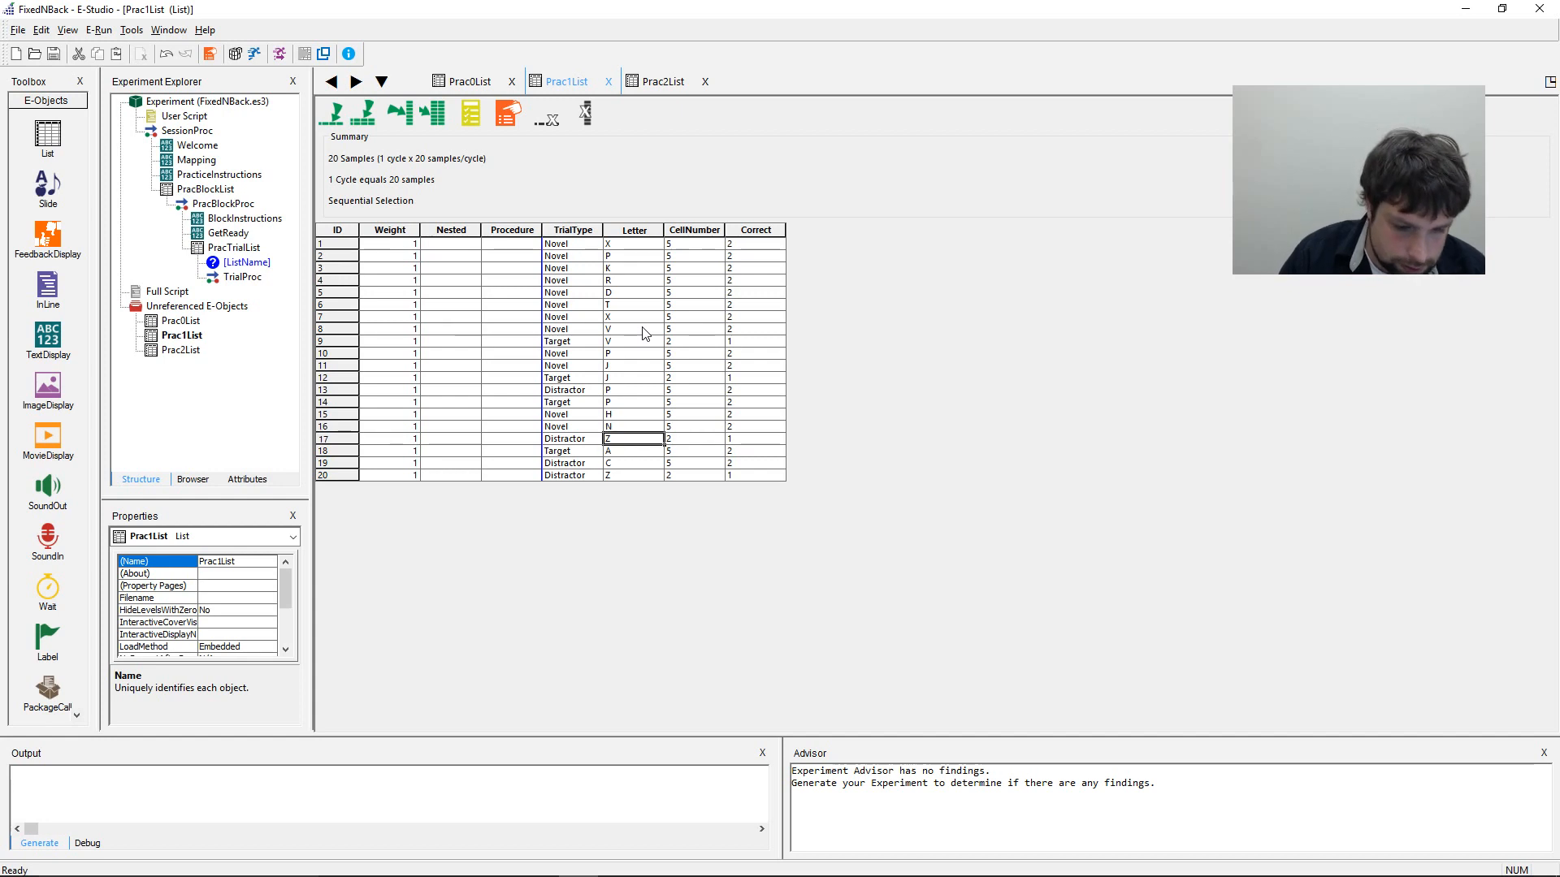
- Set the Letter of levels 17 and 18 in Prac1List to H and of level 19 to N
{"action": "type", "text": "H"}
{"action": "key", "text": "Down"}
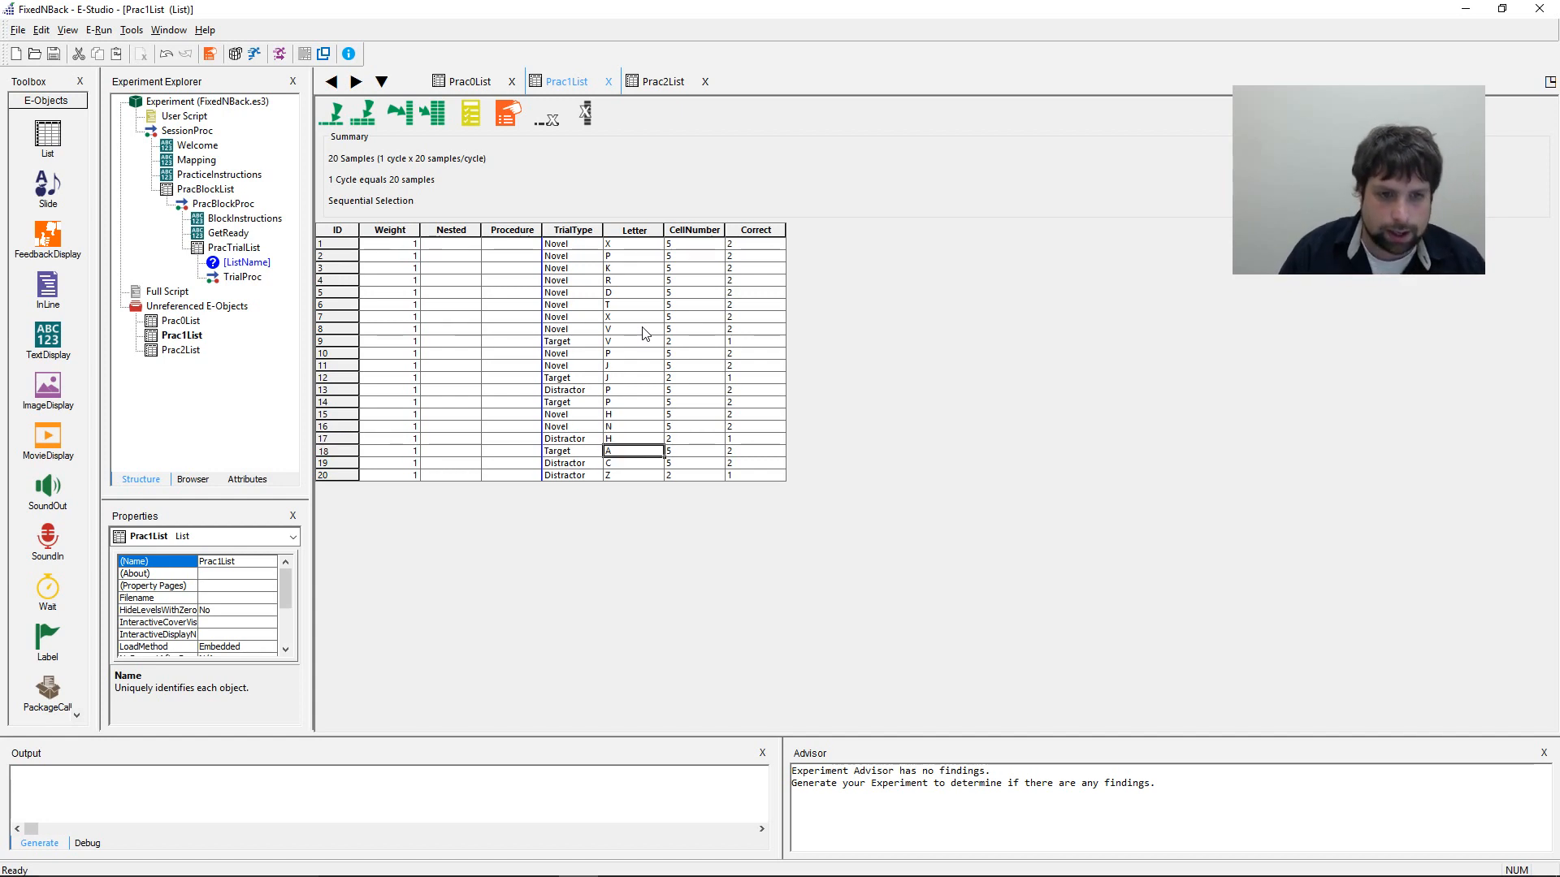
{"action": "type", "text": "H"}
{"action": "key", "text": "Down"}
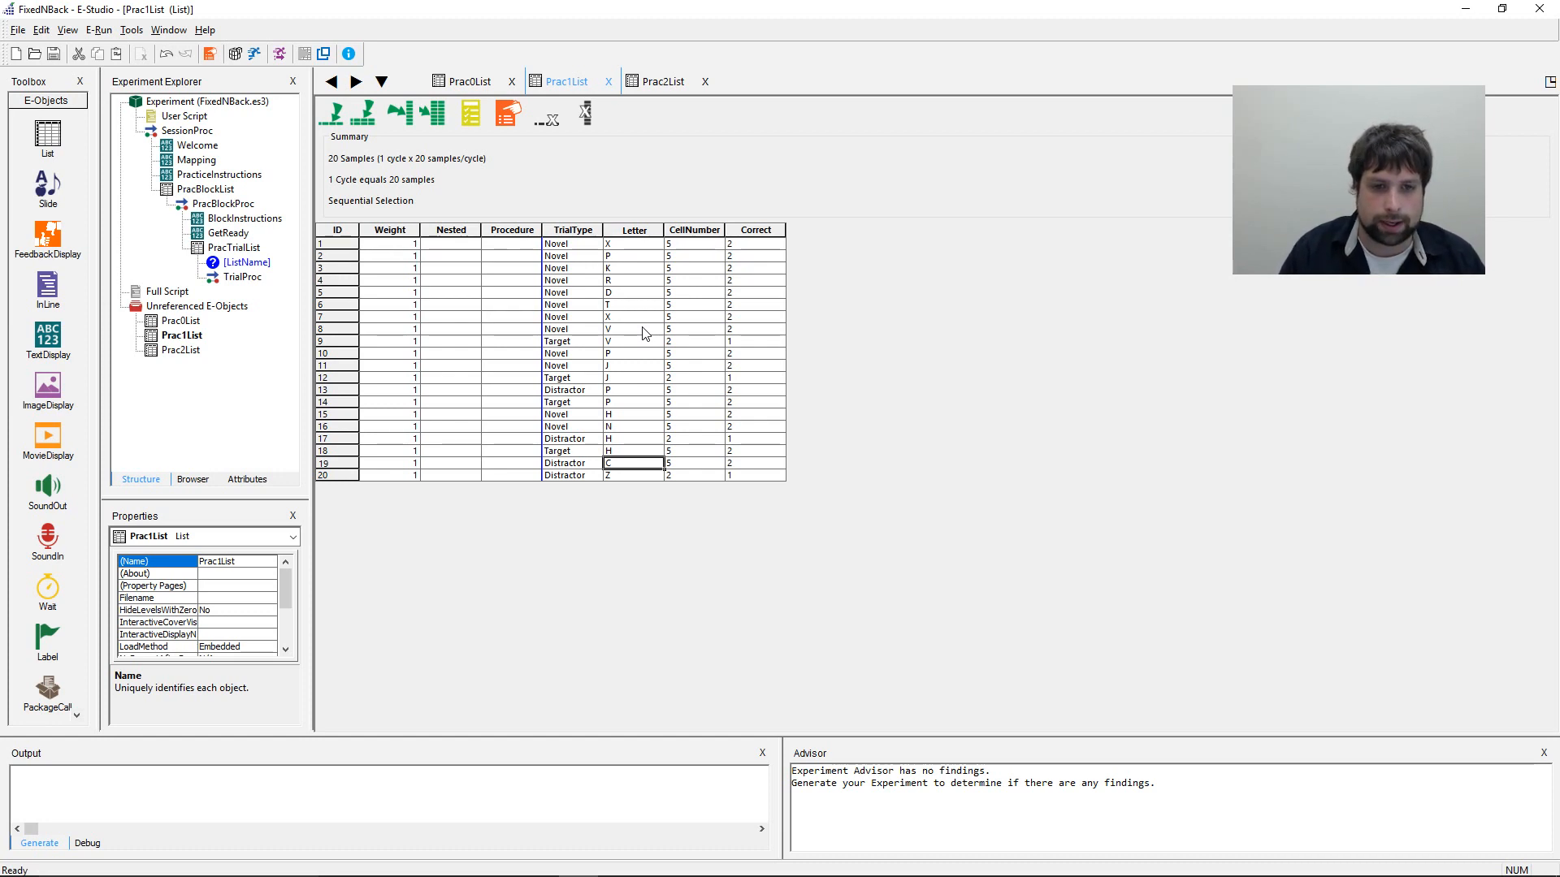
{"action": "type", "text": "N"}
{"action": "key", "text": "Down"}
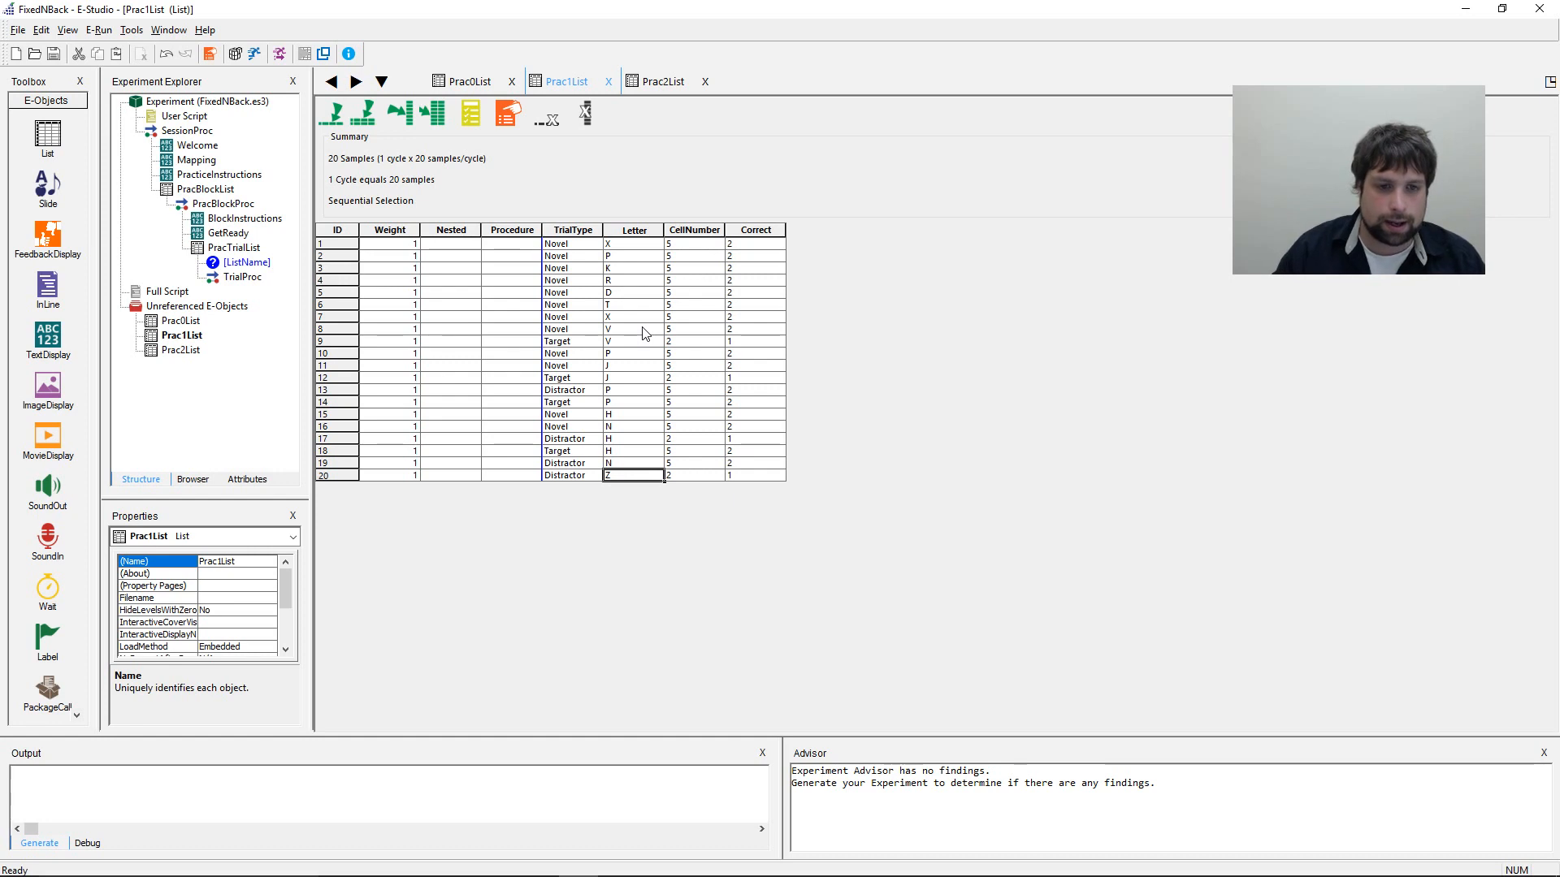
- Change the TrialType of level 20 in Prac1List to Novel
{"action": "key", "text": "Left"}
{"action": "type", "text": "Nov"}
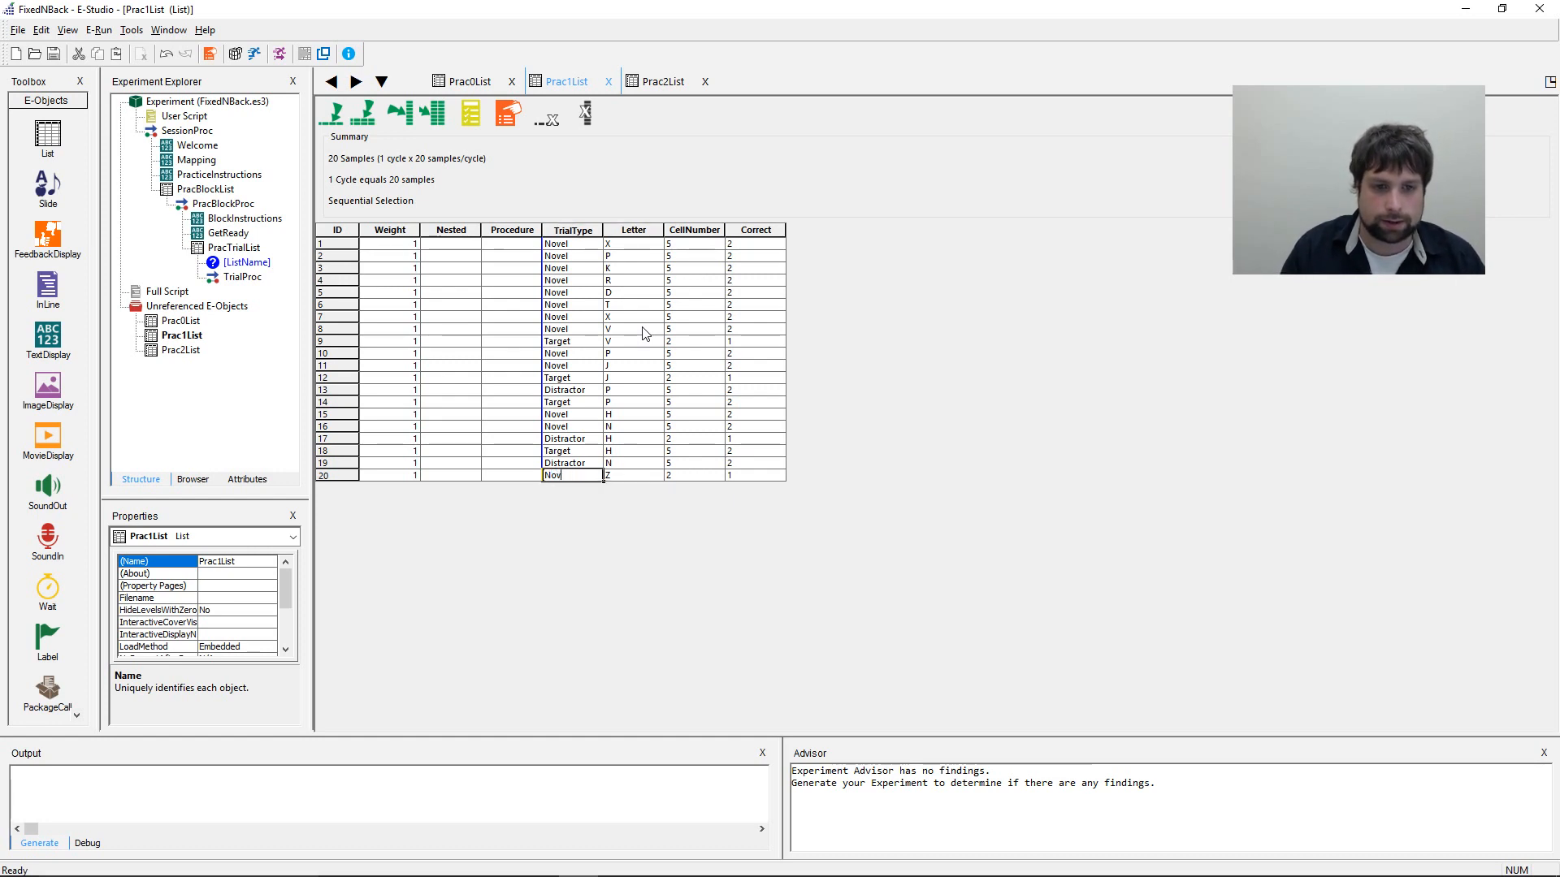
{"action": "key", "text": "Right"}
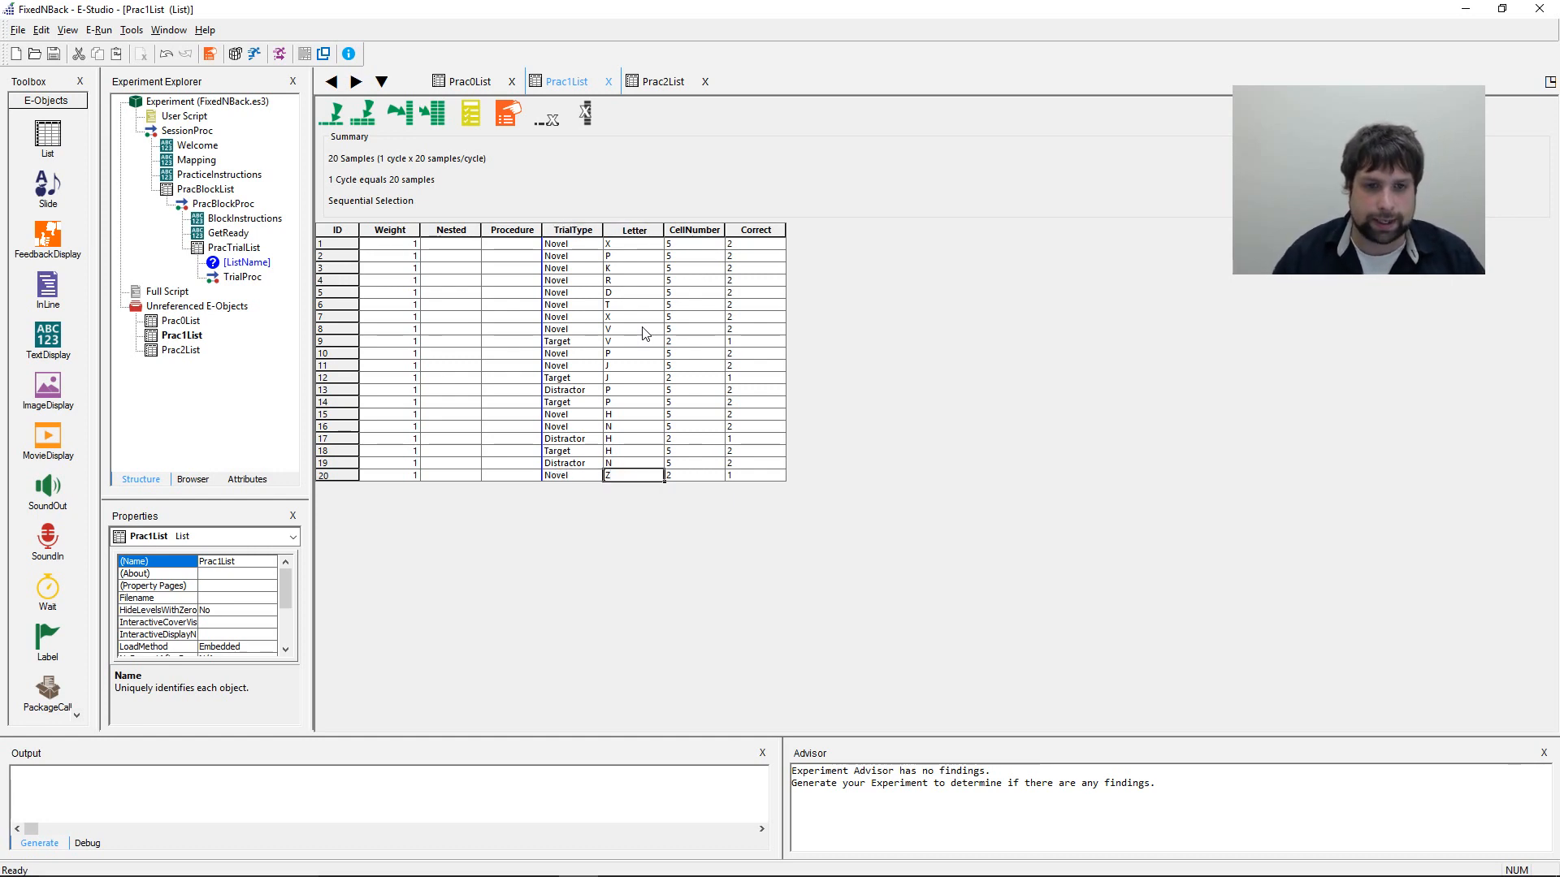
- Set level 14 of Prac1List to Correct 1 and CellNumber 2
{"action": "key", "text": "Up"}
{"action": "key", "text": "Right"}
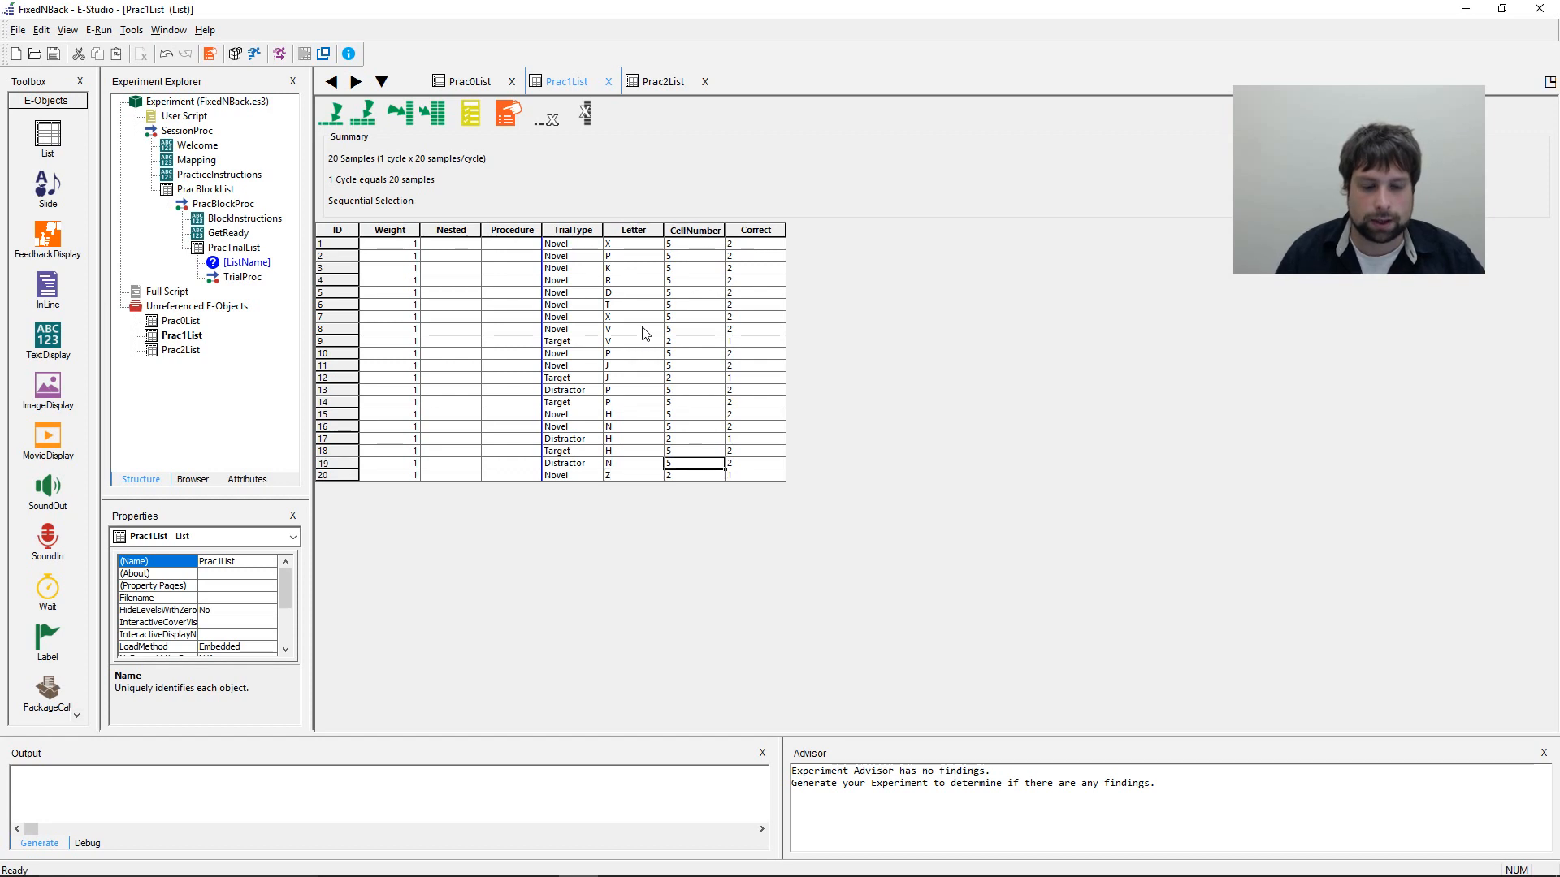
{"action": "key", "text": "Up"}
{"action": "key", "text": "Up"}
{"action": "key", "text": "Up"}
{"action": "key", "text": "Up"}
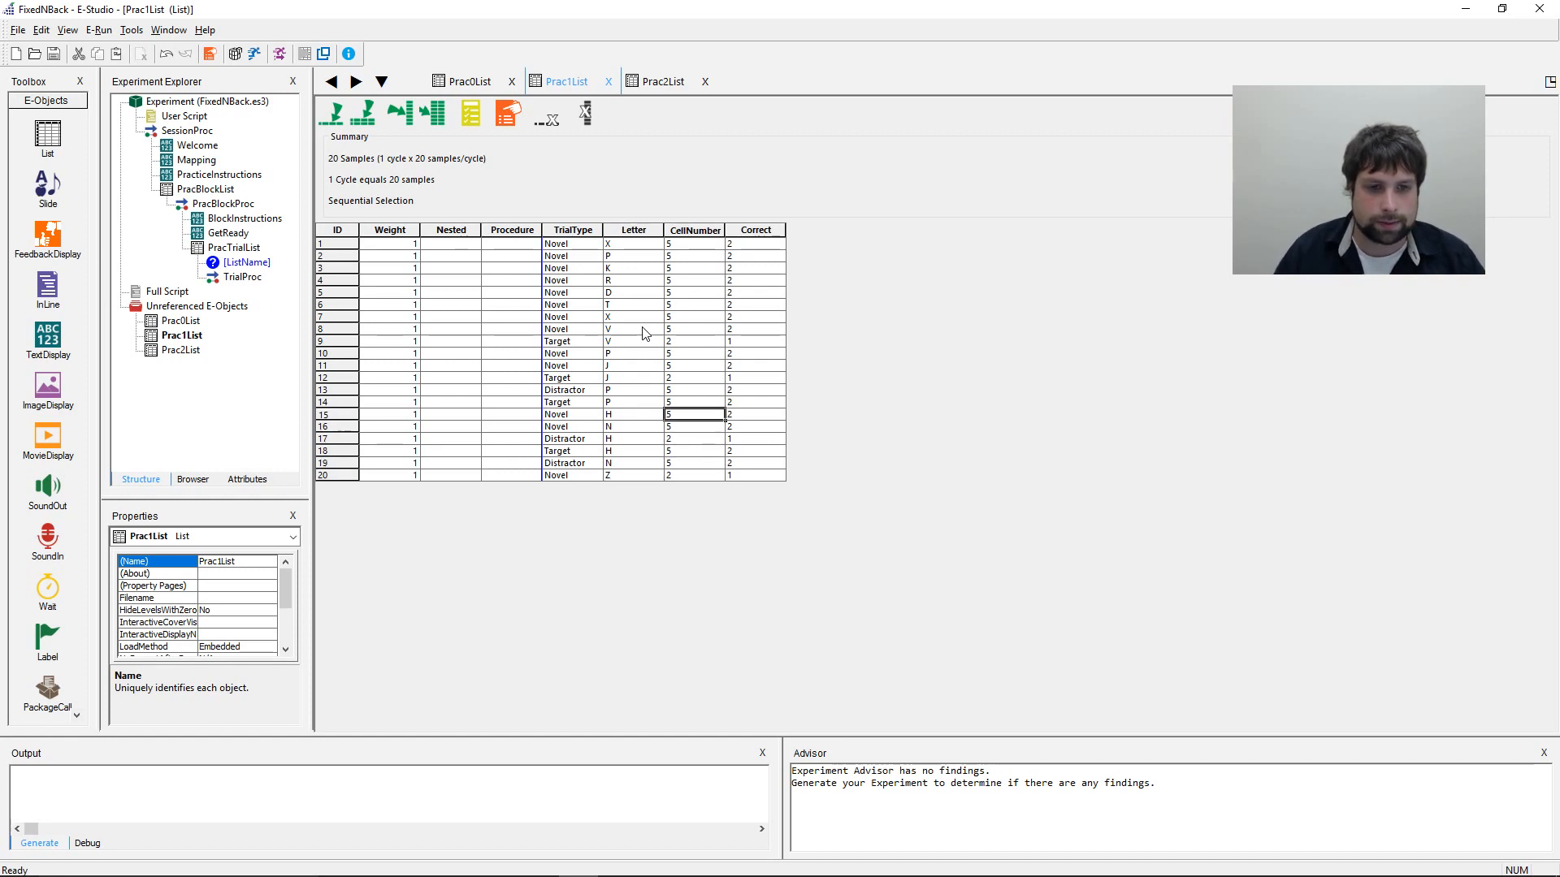
{"action": "key", "text": "Up"}
{"action": "key", "text": "Right"}
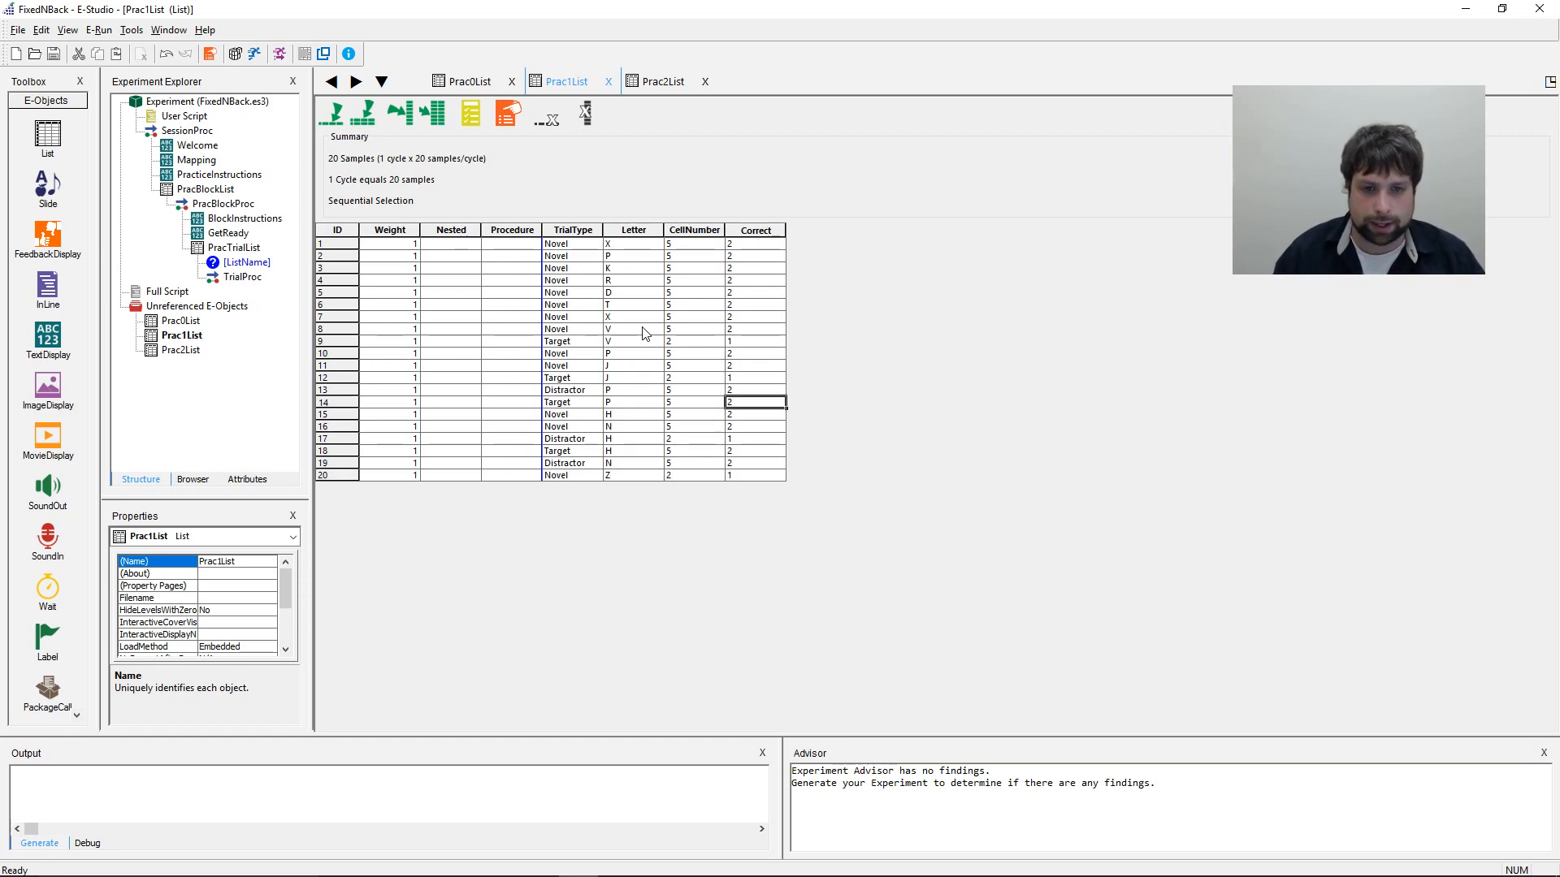
{"action": "type", "text": "1"}
{"action": "key", "text": "Left"}
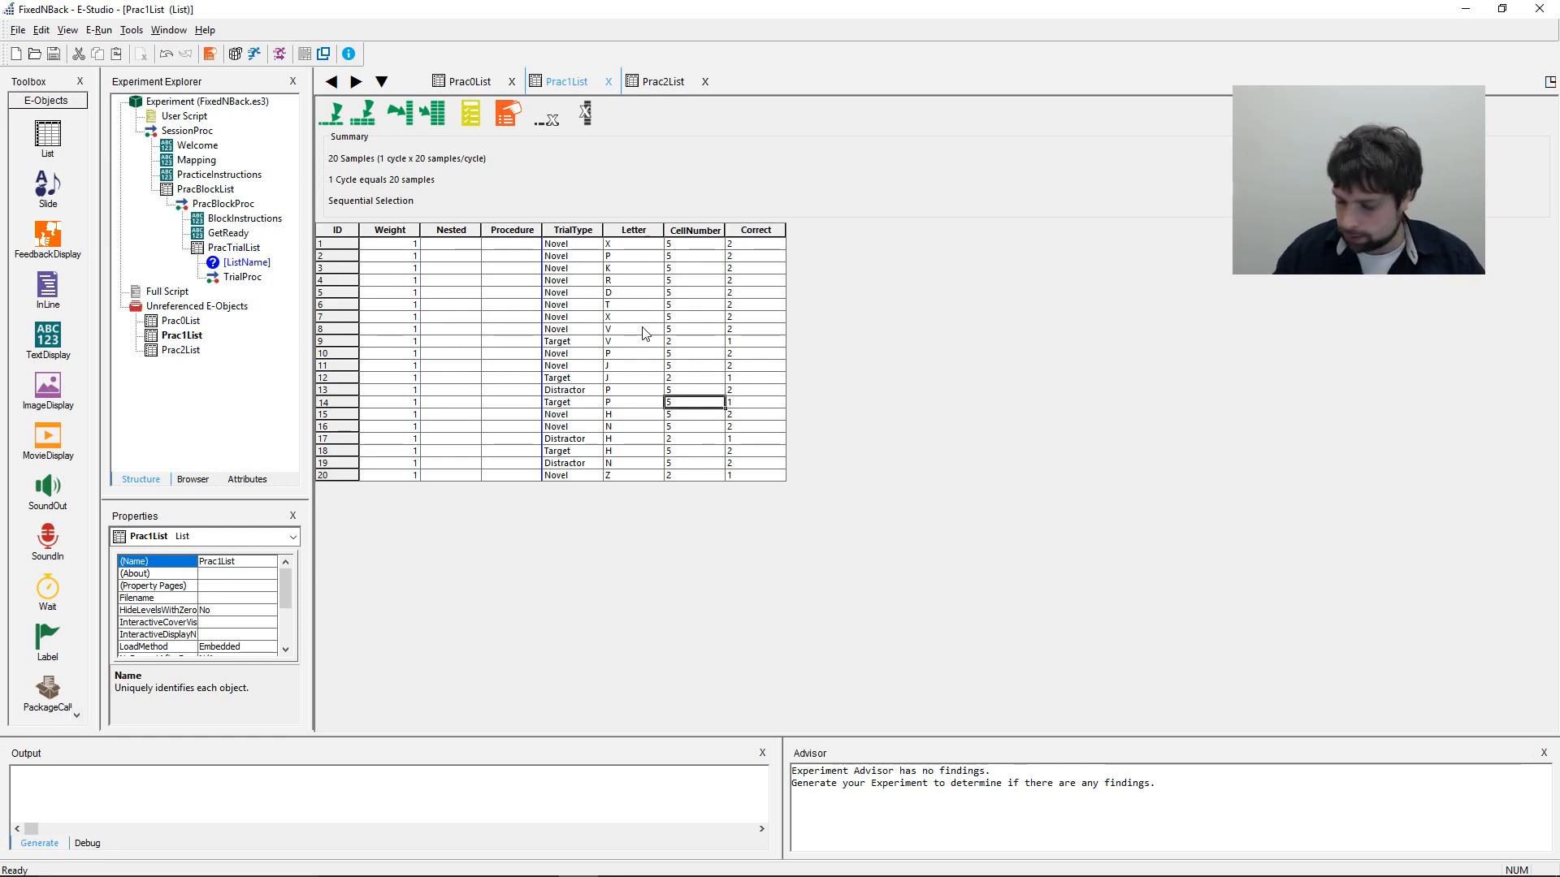
{"action": "type", "text": "2"}
- Set level 18 of Prac1List to CellNumber 2 and Correct 1
{"action": "key", "text": "Down"}
{"action": "key", "text": "Down"}
{"action": "key", "text": "Down"}
{"action": "key", "text": "Down"}
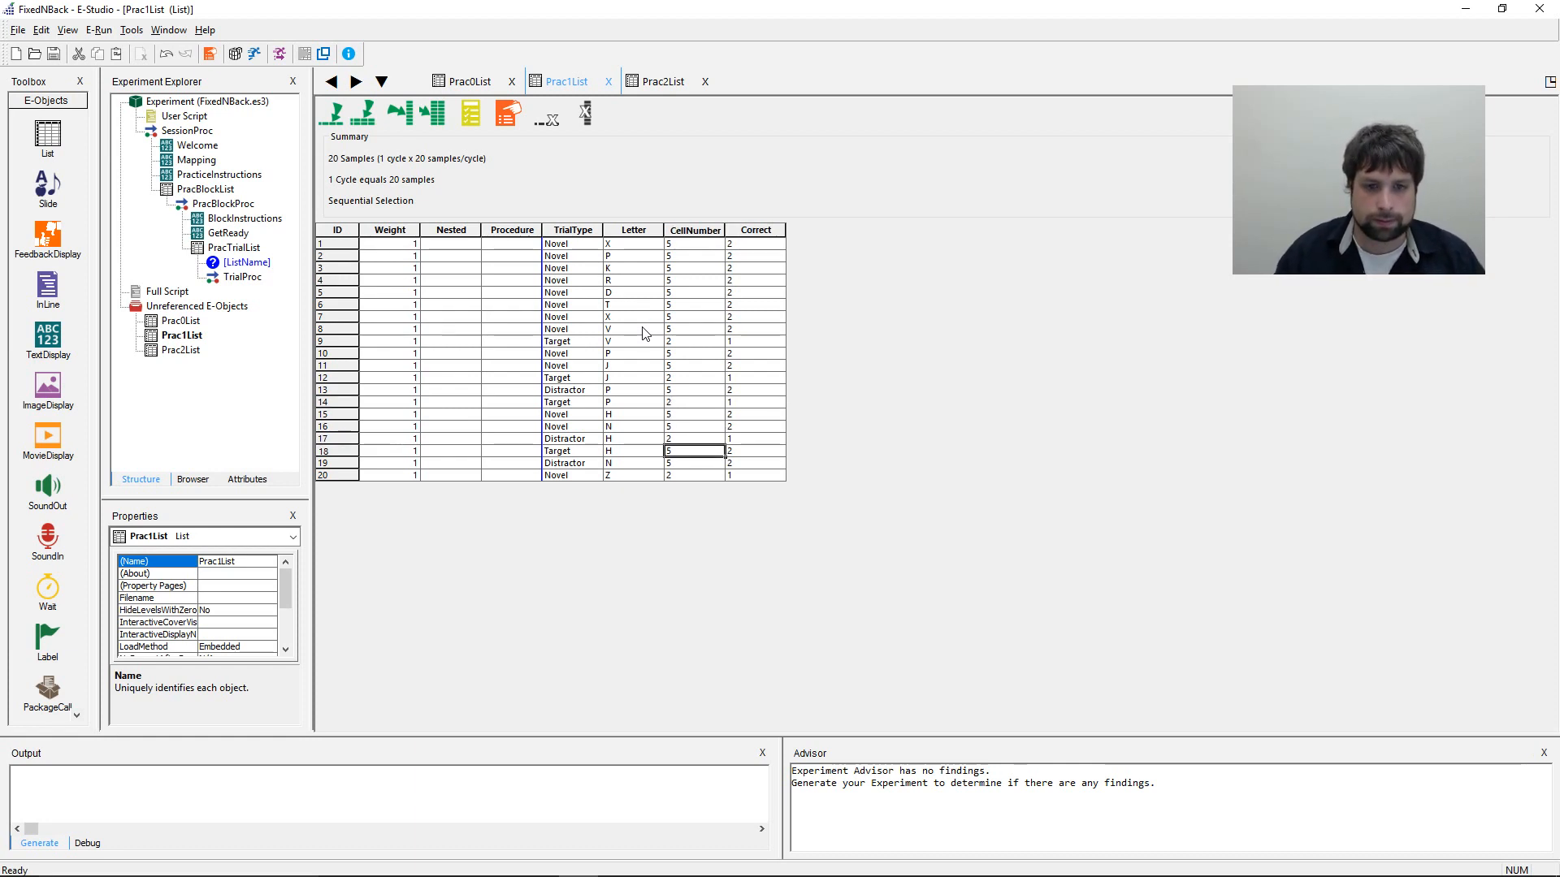
{"action": "type", "text": "2"}
{"action": "key", "text": "Right"}
{"action": "type", "text": "1"}
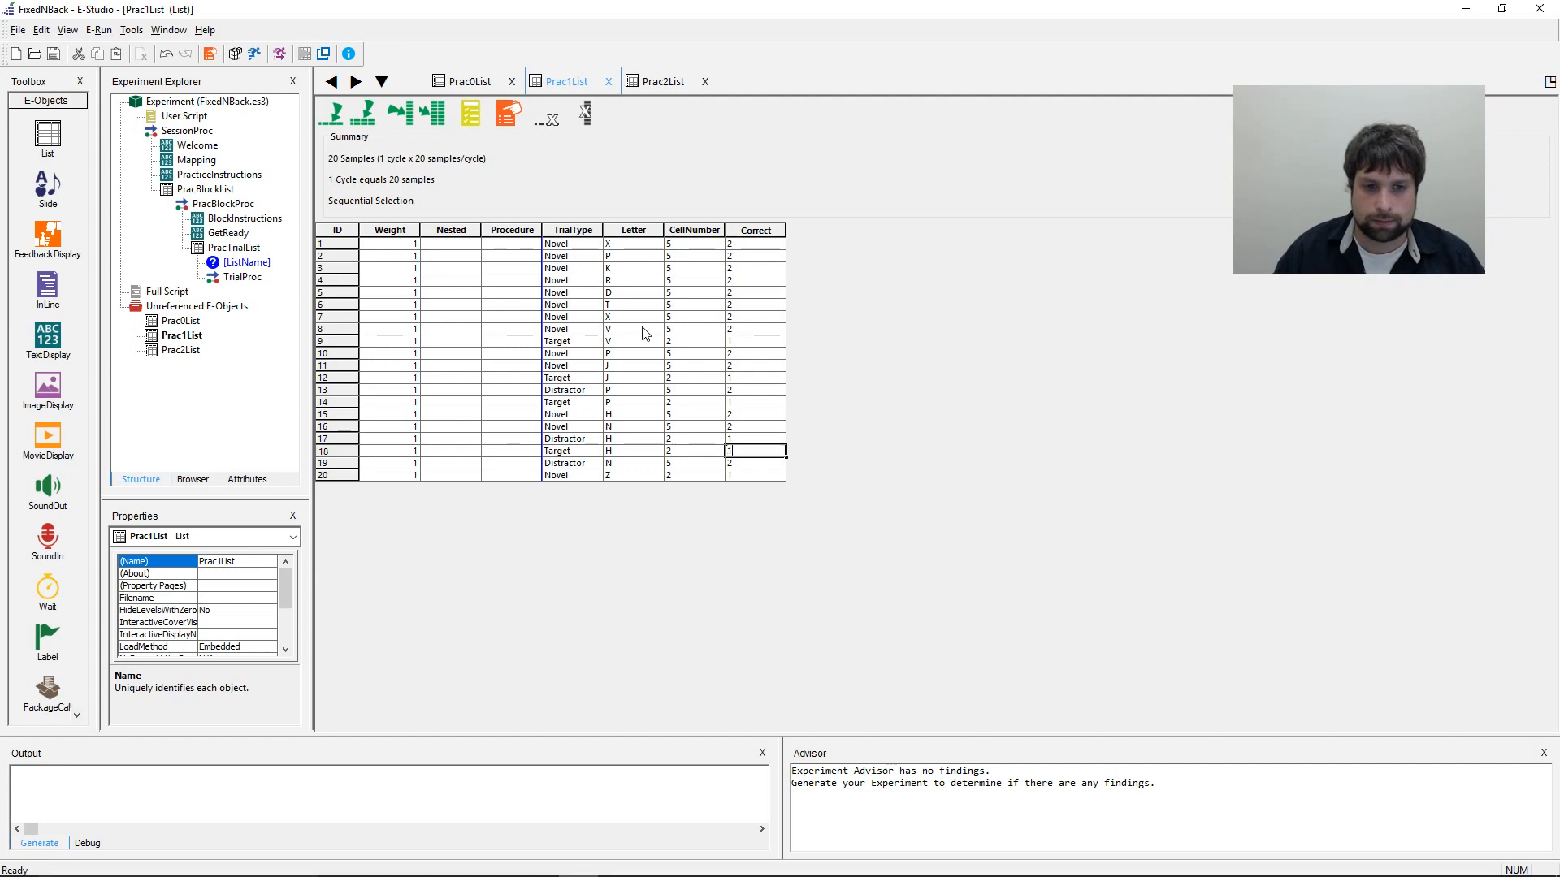
{"action": "key", "text": "Down"}
{"action": "key", "text": "Left"}
{"action": "key", "text": "Left"}
{"action": "key", "text": "Down"}
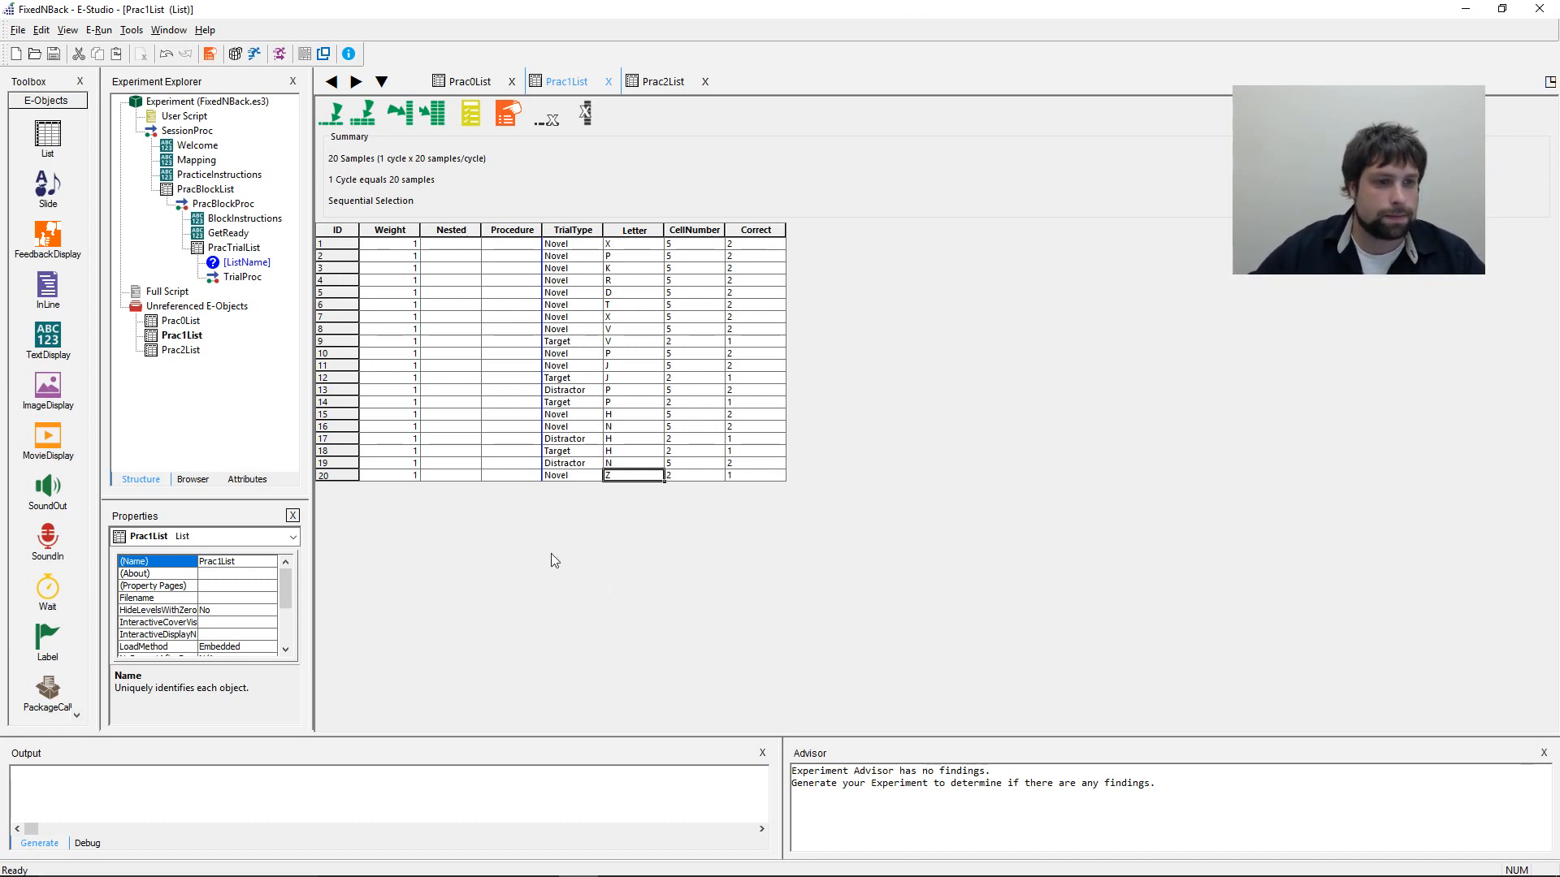
- Copy the complete TrialType, Letter, CellNumber and Correct columns of Prac1List
{"action": "double_click", "coordinate": [181, 349]}
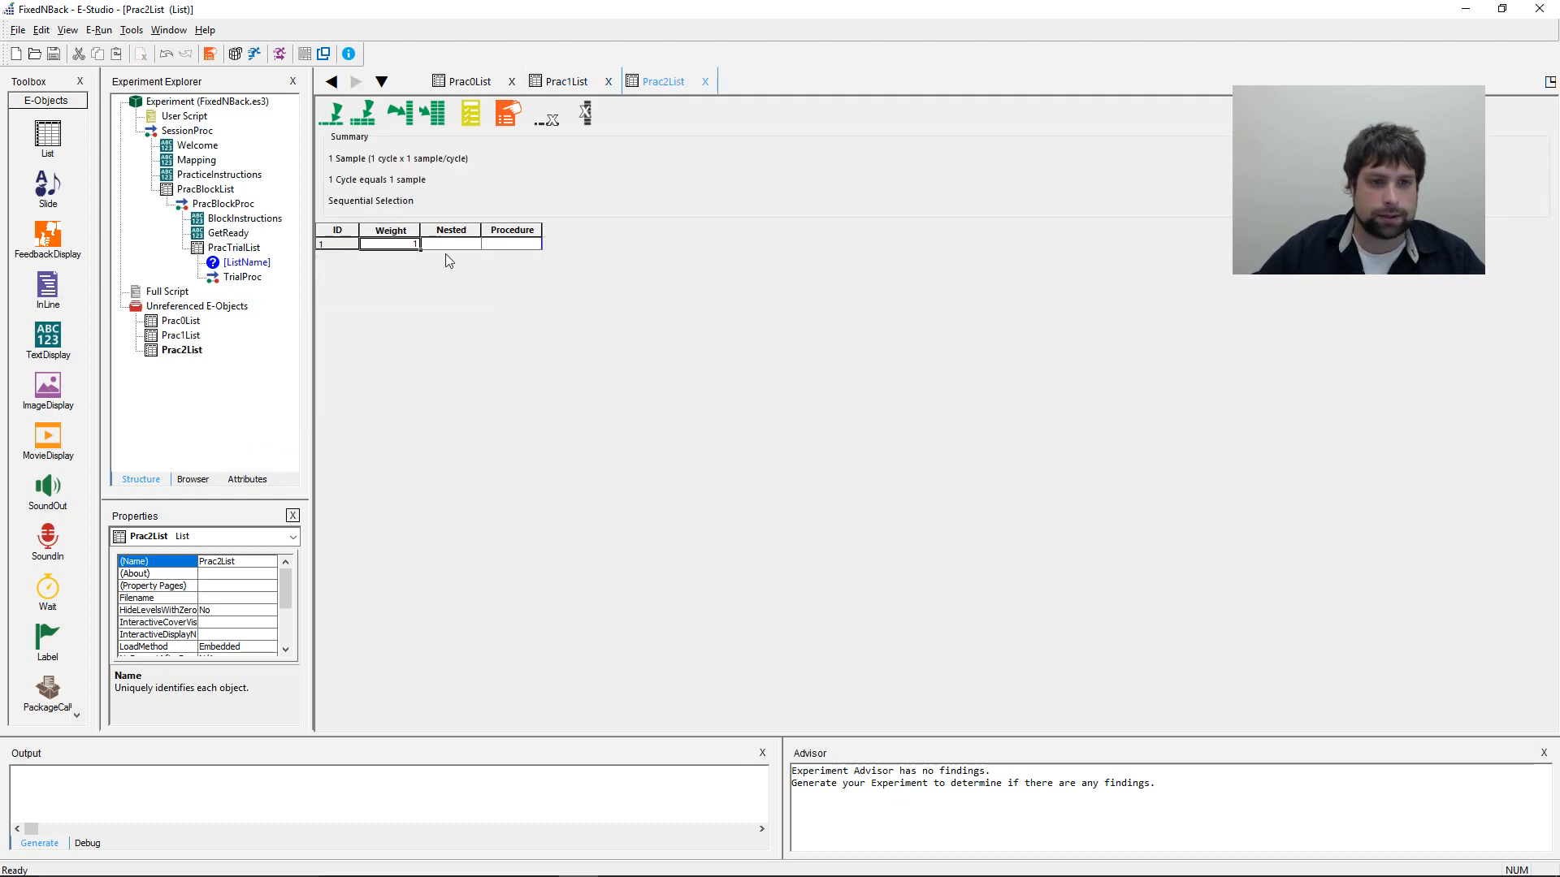
{"action": "double_click", "coordinate": [191, 335]}
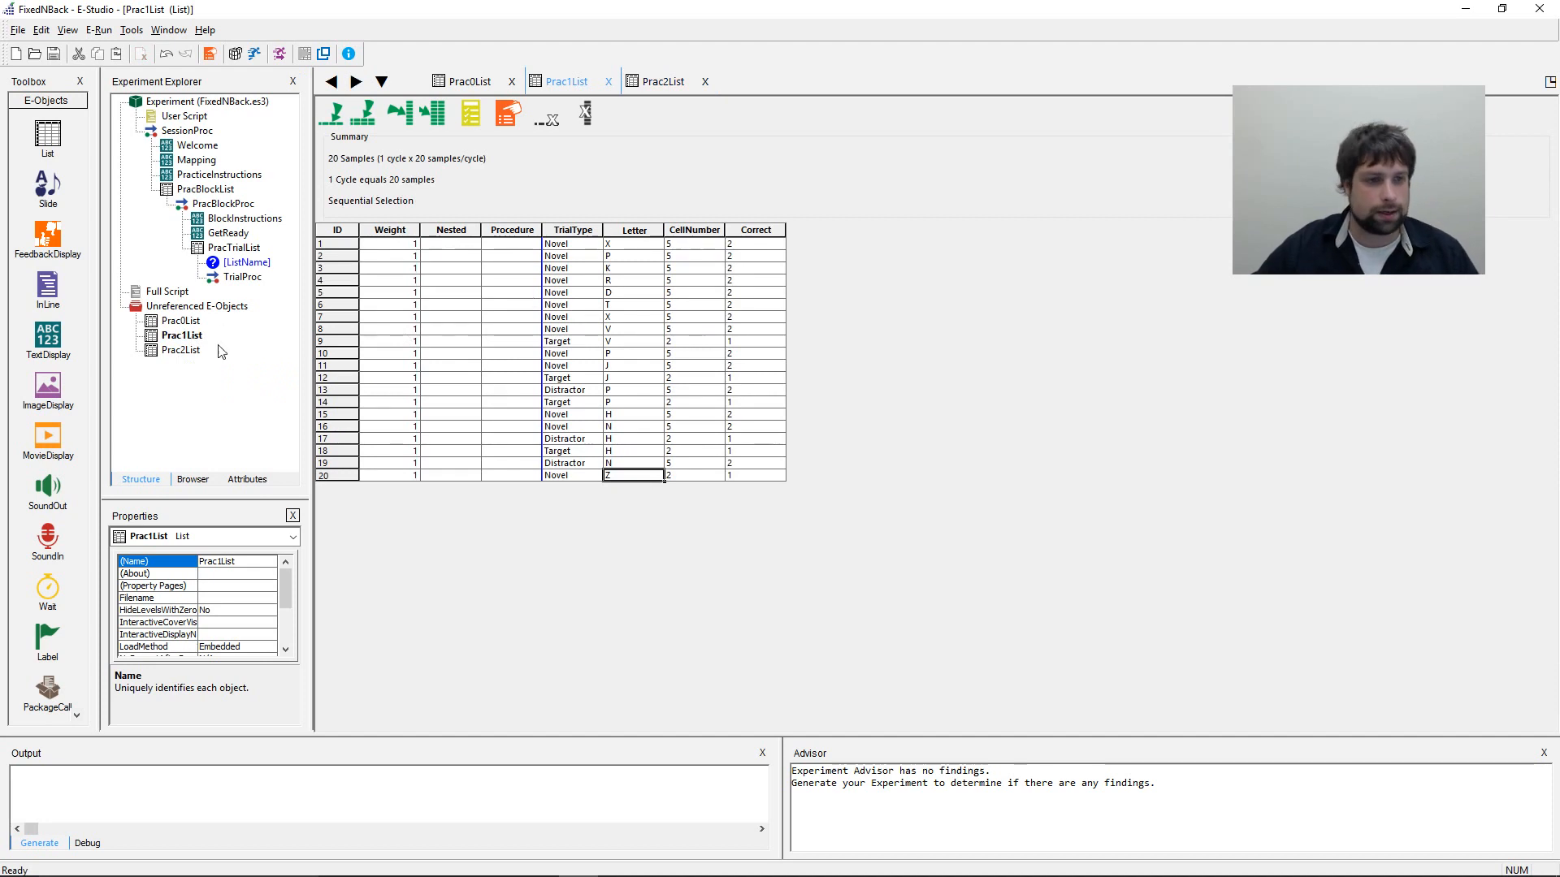
{"action": "left_click_drag", "start_coordinate": [573, 230], "coordinate": [756, 229]}
{"action": "key", "text": "ctrl+c"}
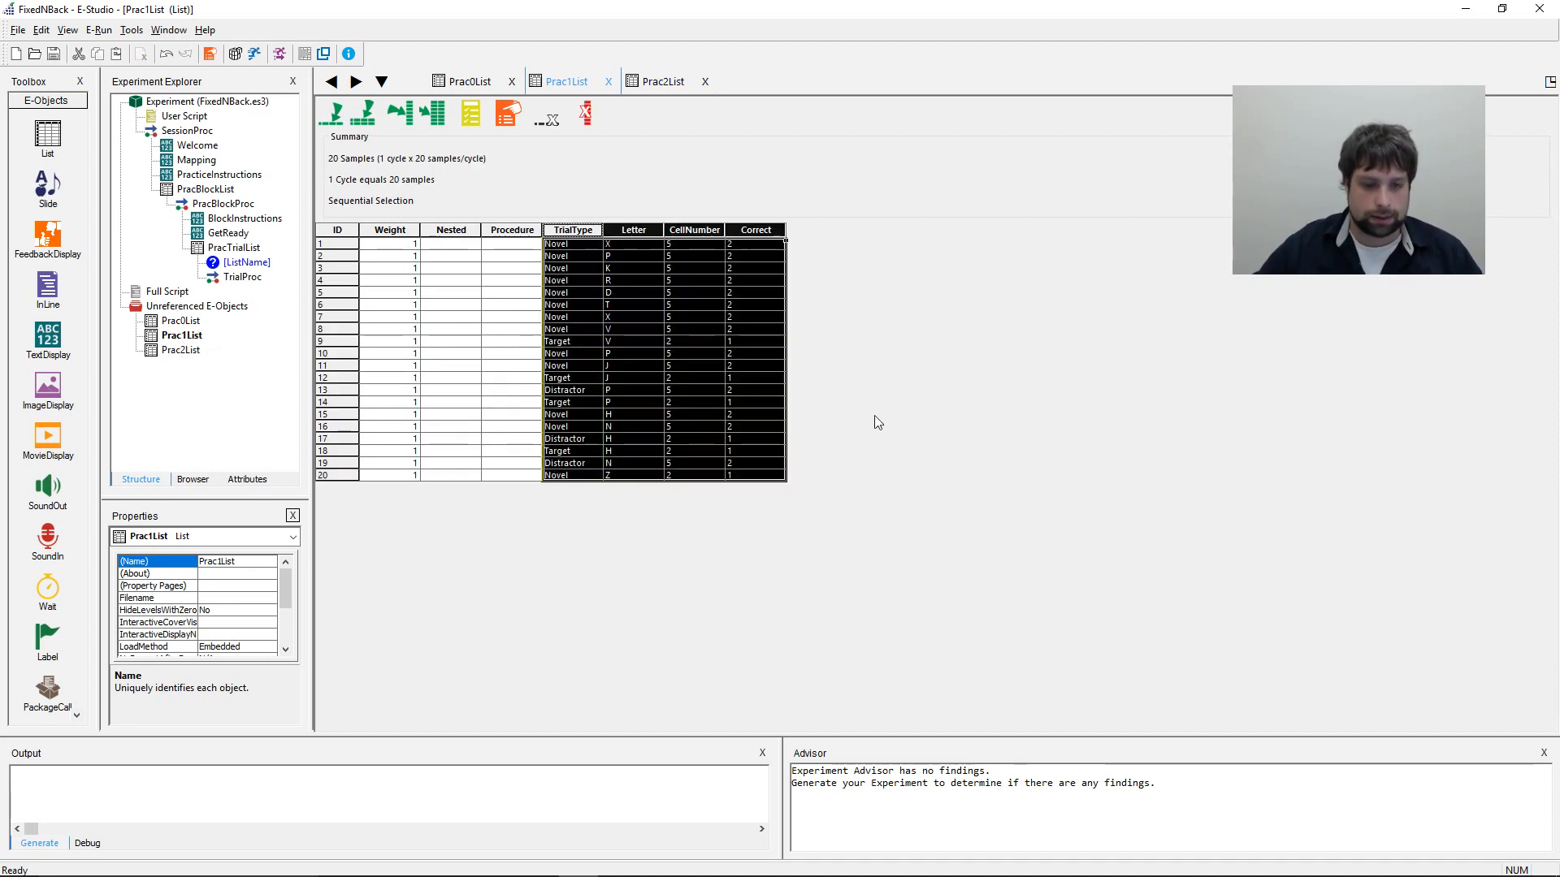
- Add an attribute with the default name to Prac2List and paste the four copied columns starting at it
{"action": "double_click", "coordinate": [181, 350]}
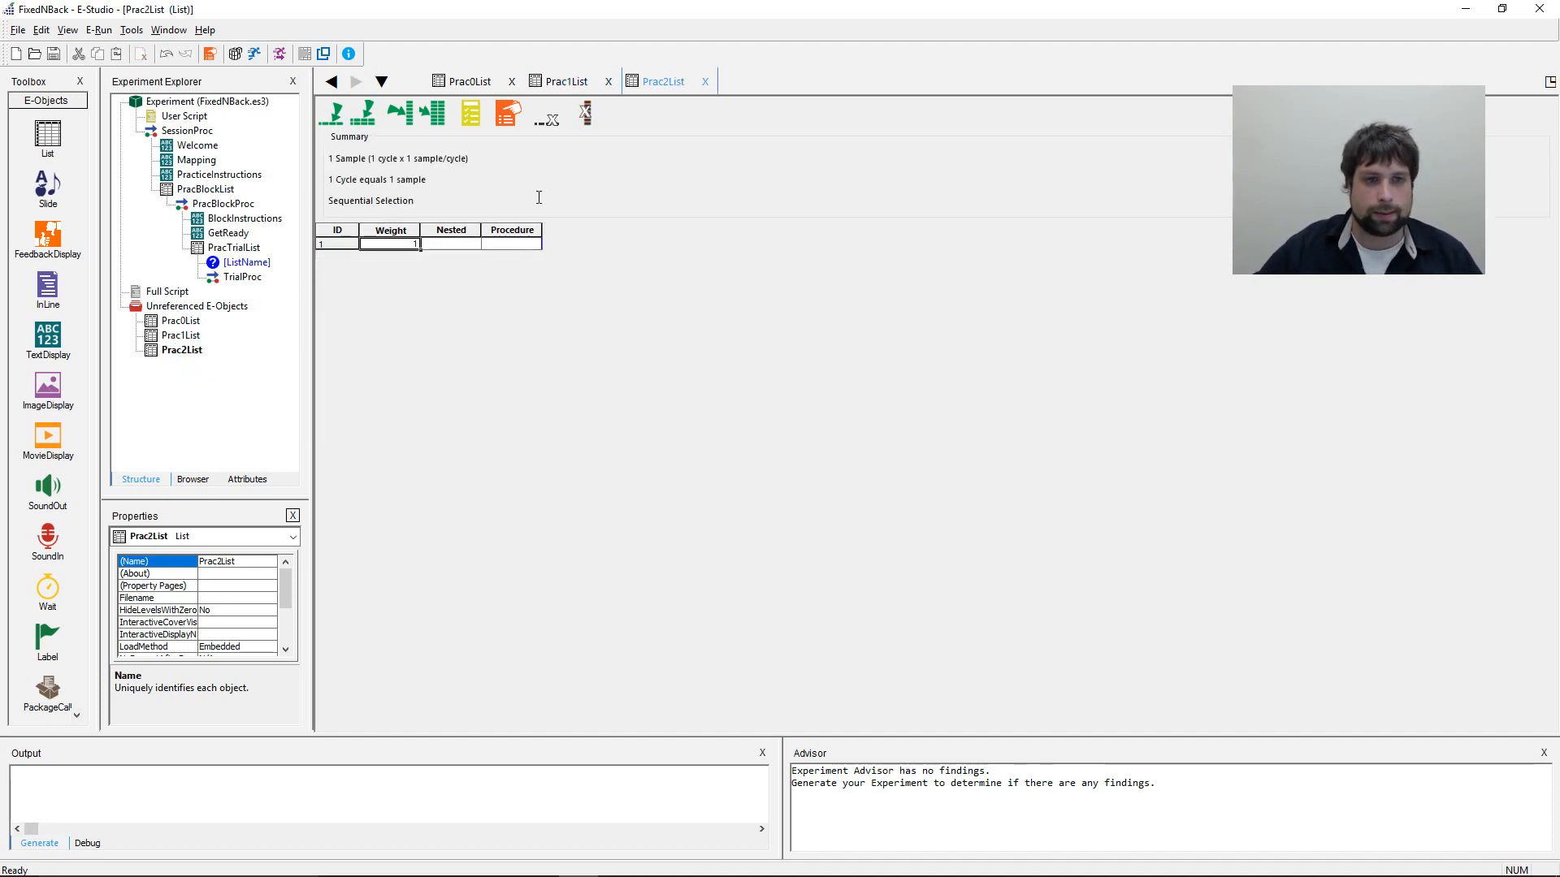
{"action": "left_click", "coordinate": [399, 112]}
{"action": "key", "text": "Return"}
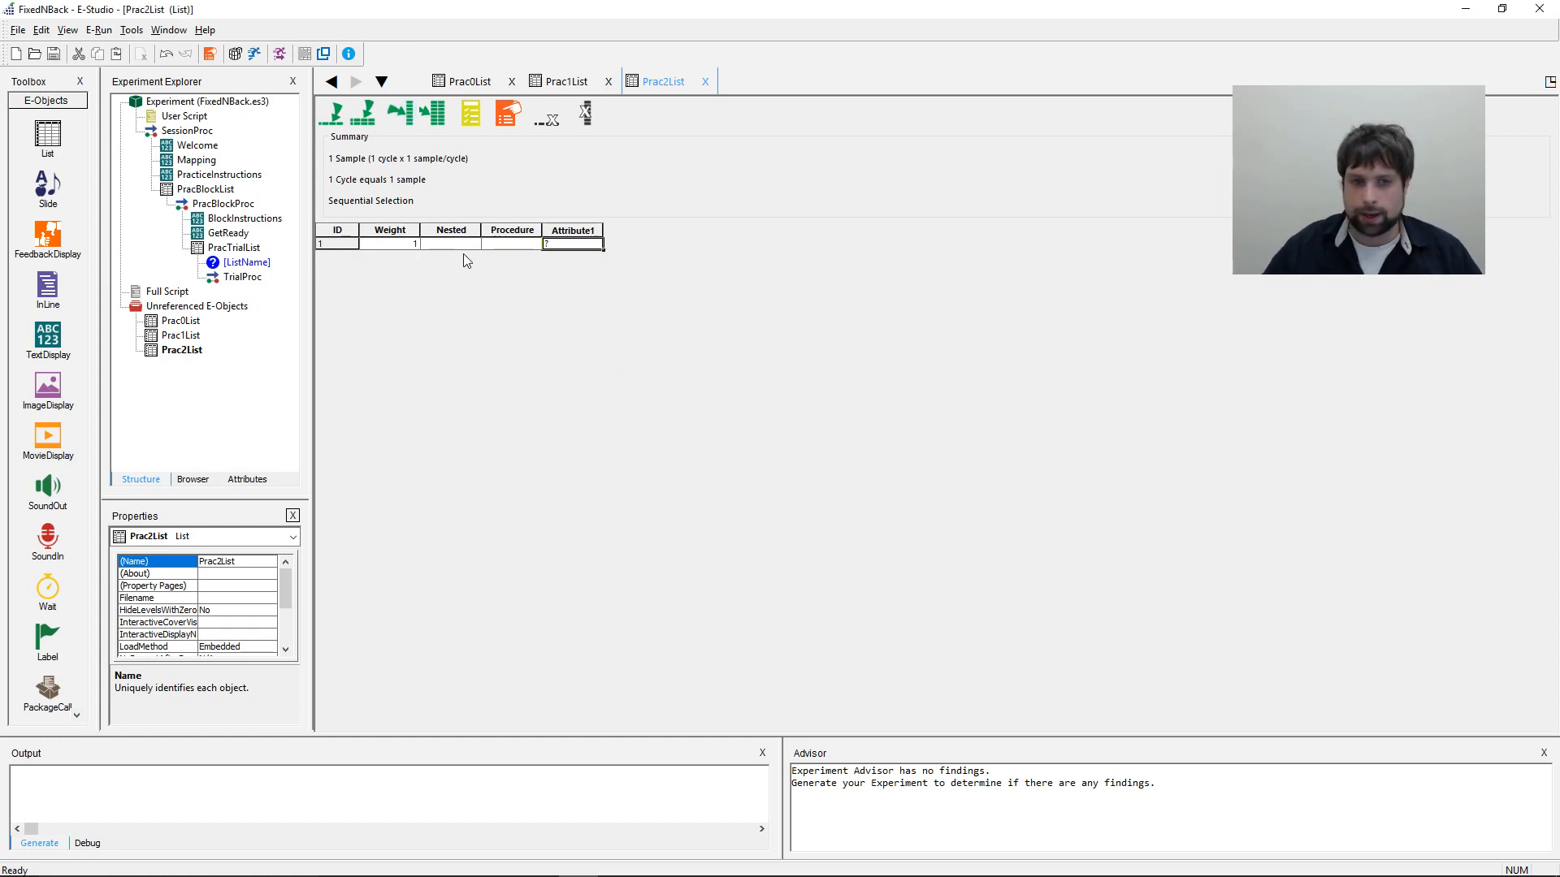
{"action": "left_click", "coordinate": [573, 230]}
{"action": "key", "text": "ctrl+v"}
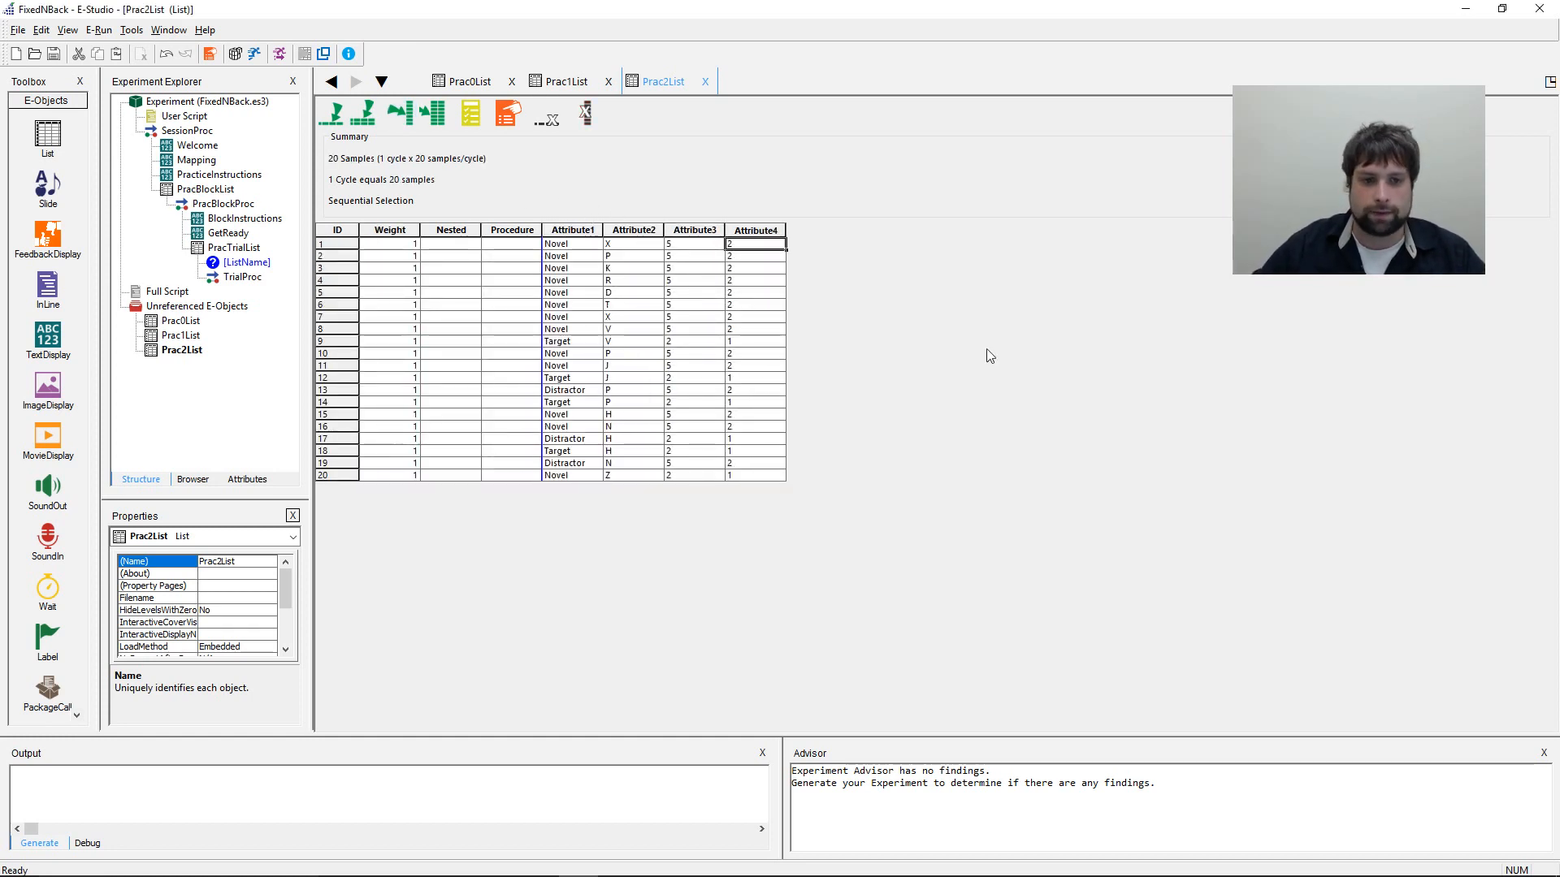
- Rename the first two attributes of Prac2List to TrialType and Letter
{"action": "double_click", "coordinate": [573, 230]}
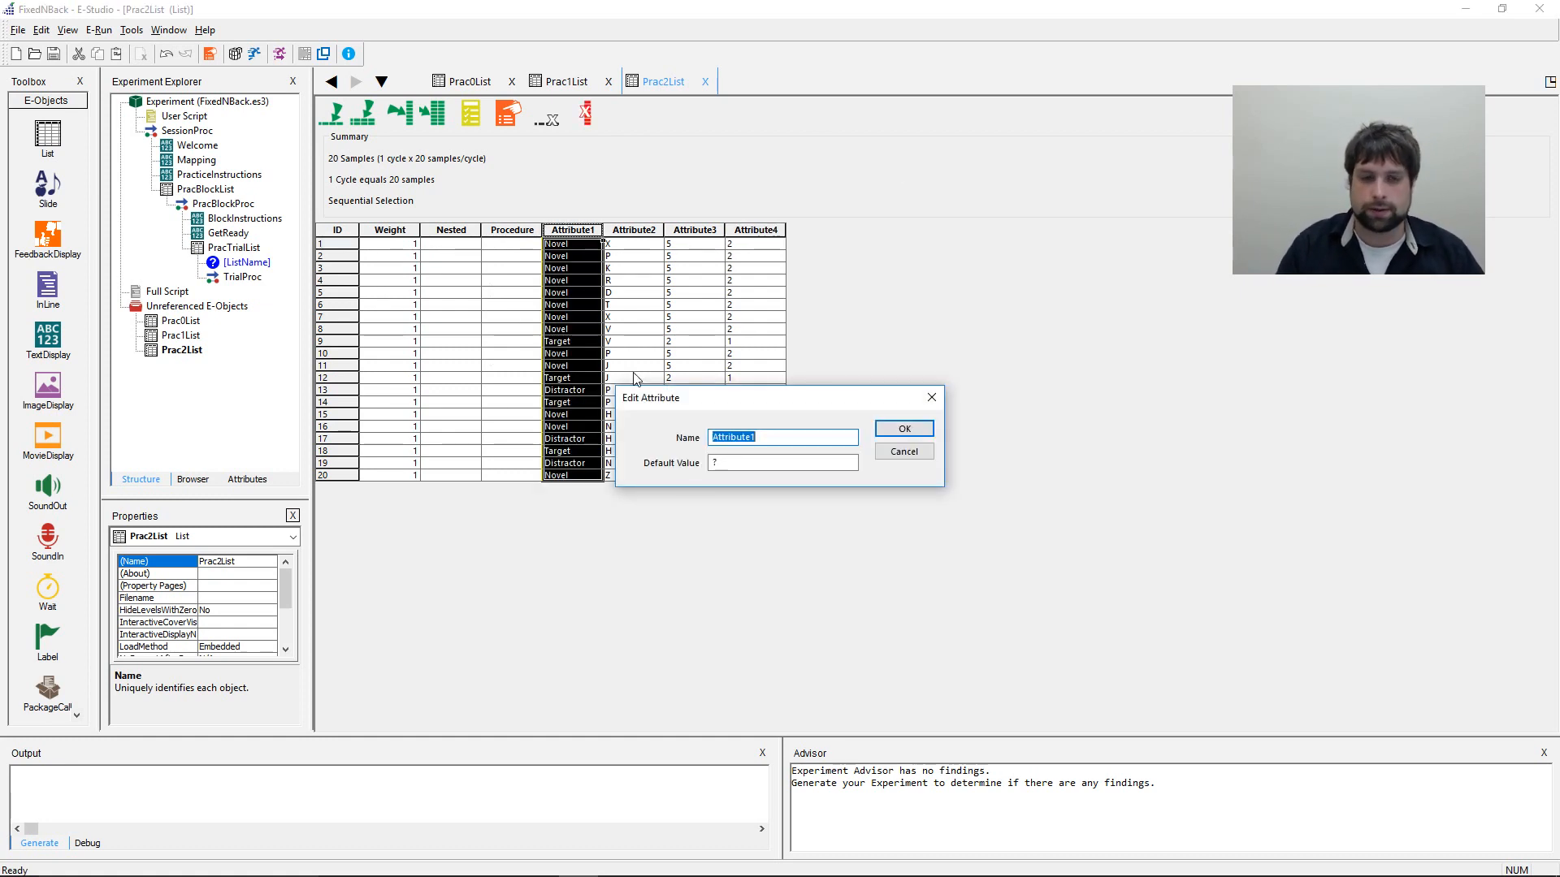
{"action": "type", "text": "TrialT"}
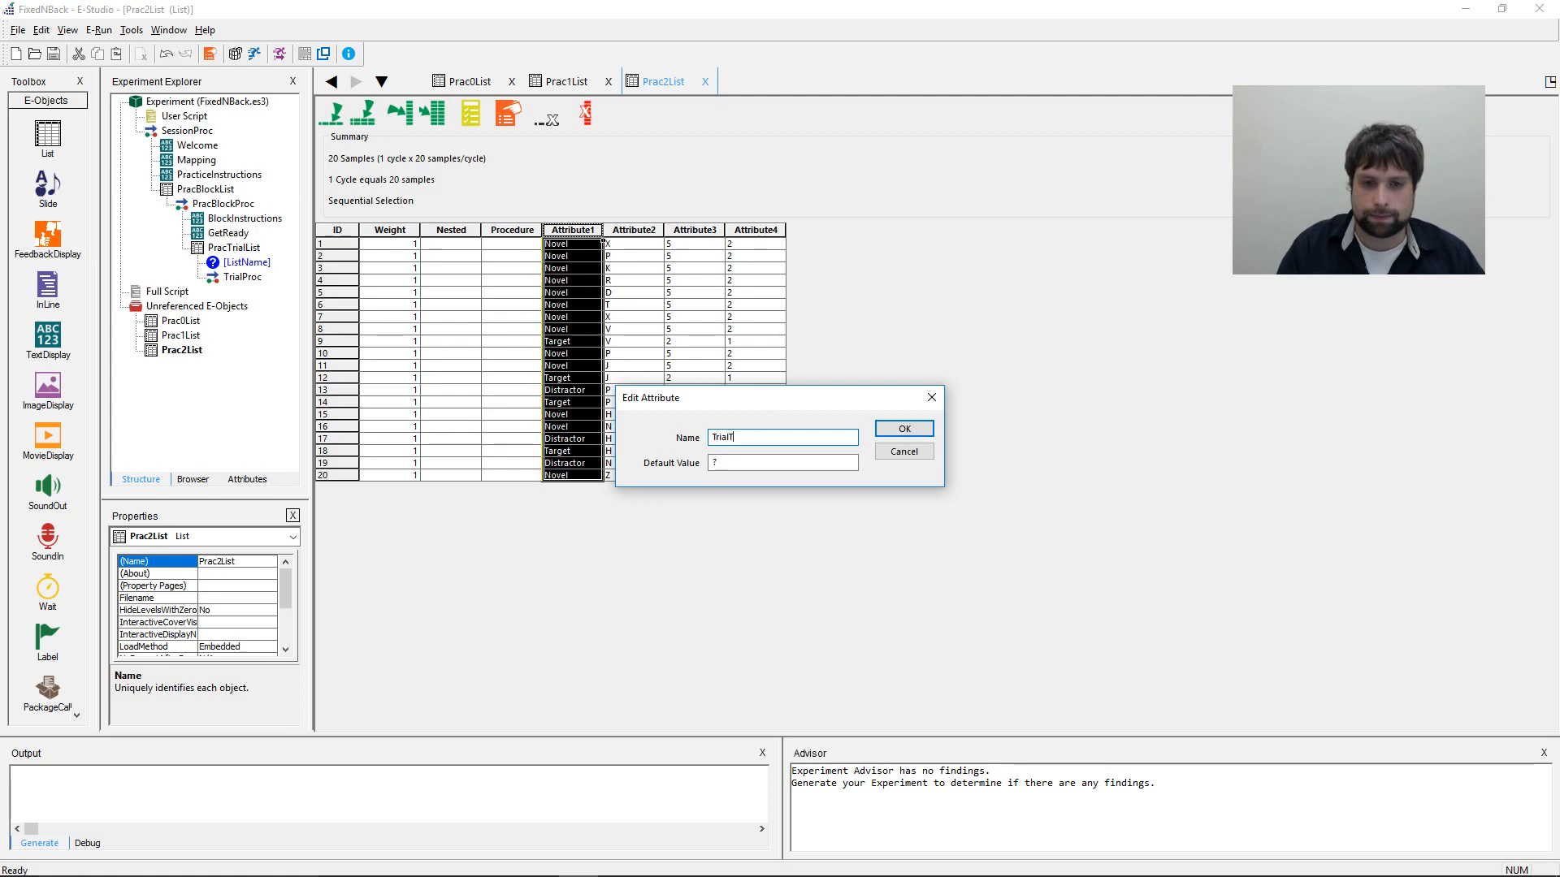
{"action": "type", "text": "ype"}
{"action": "key", "text": "Return"}
{"action": "left_click", "coordinate": [638, 231]}
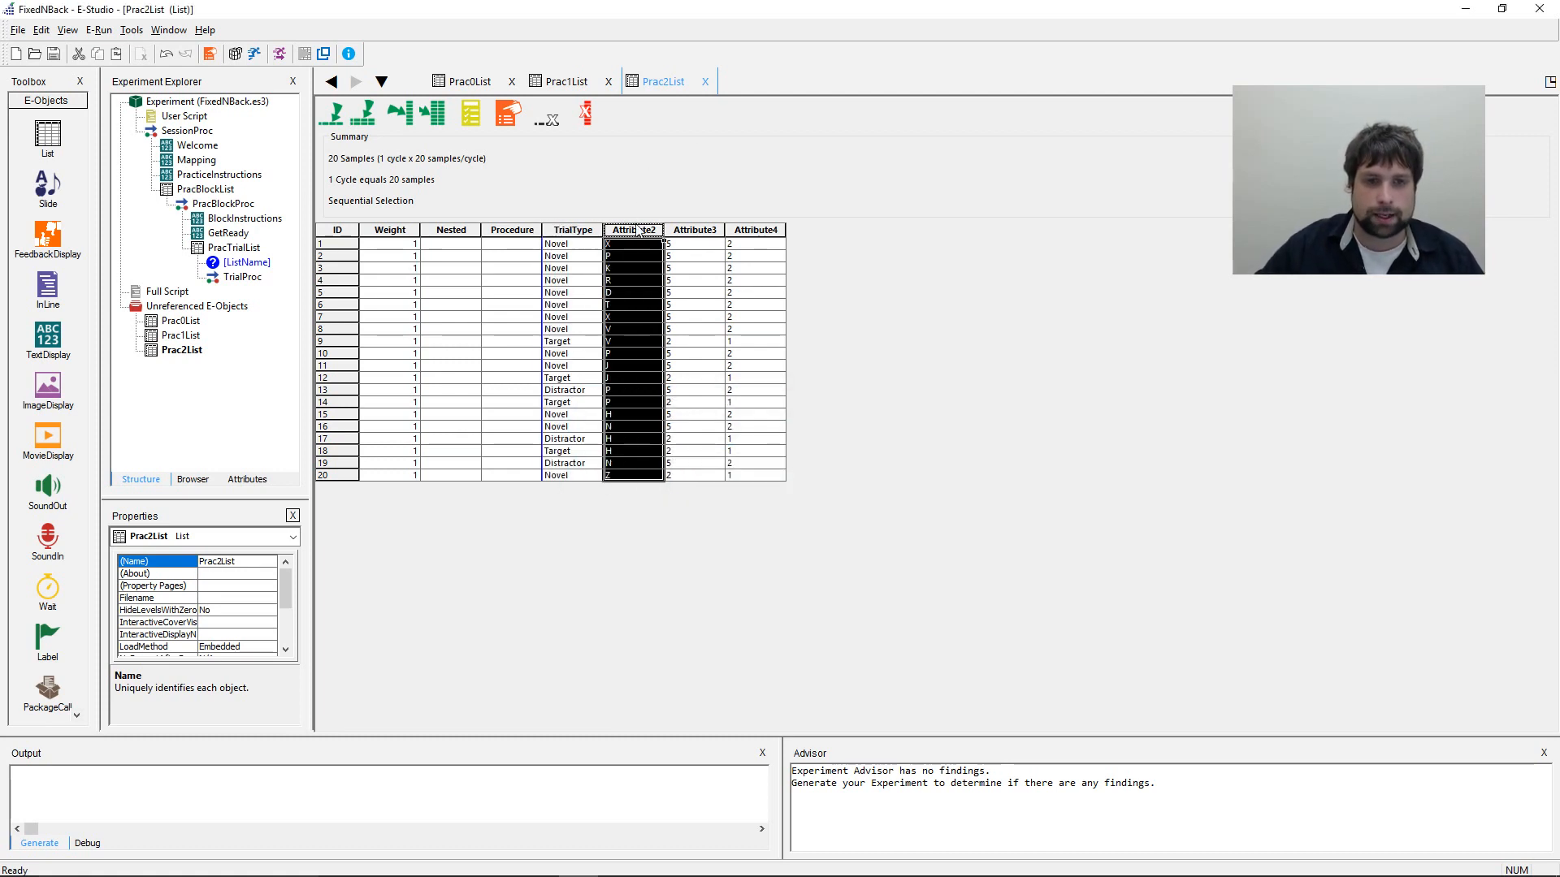
{"action": "double_click", "coordinate": [638, 231]}
{"action": "type", "text": "Letter"}
{"action": "key", "text": "Return"}
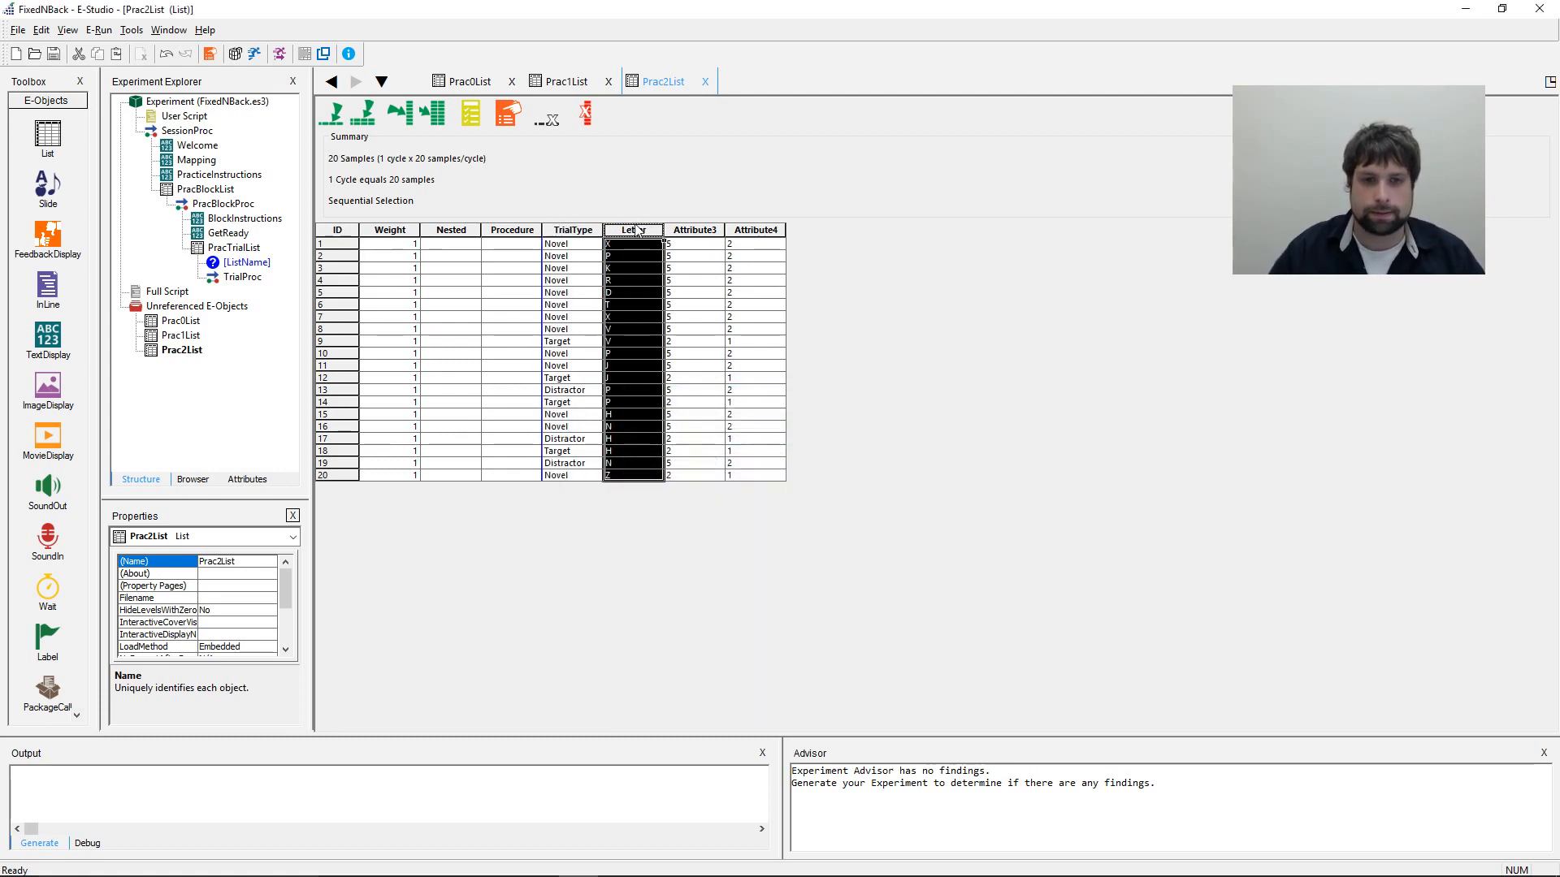
- Rename the third and fourth attributes of Prac2List to CellNumber and Correct
{"action": "left_click", "coordinate": [699, 231]}
{"action": "double_click", "coordinate": [699, 231]}
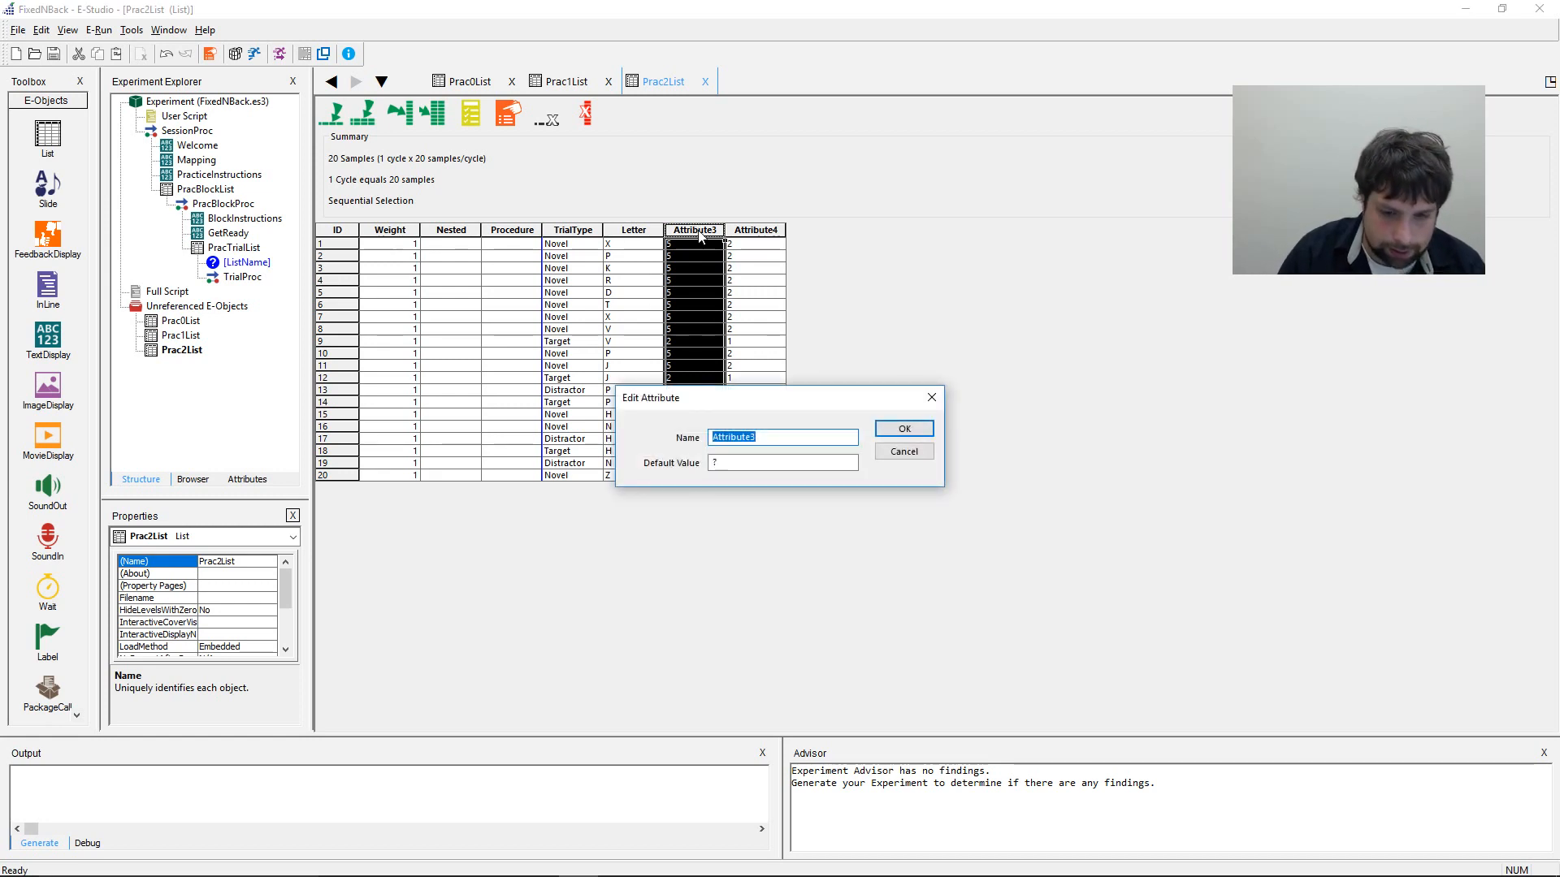
{"action": "type", "text": "CellNumber"}
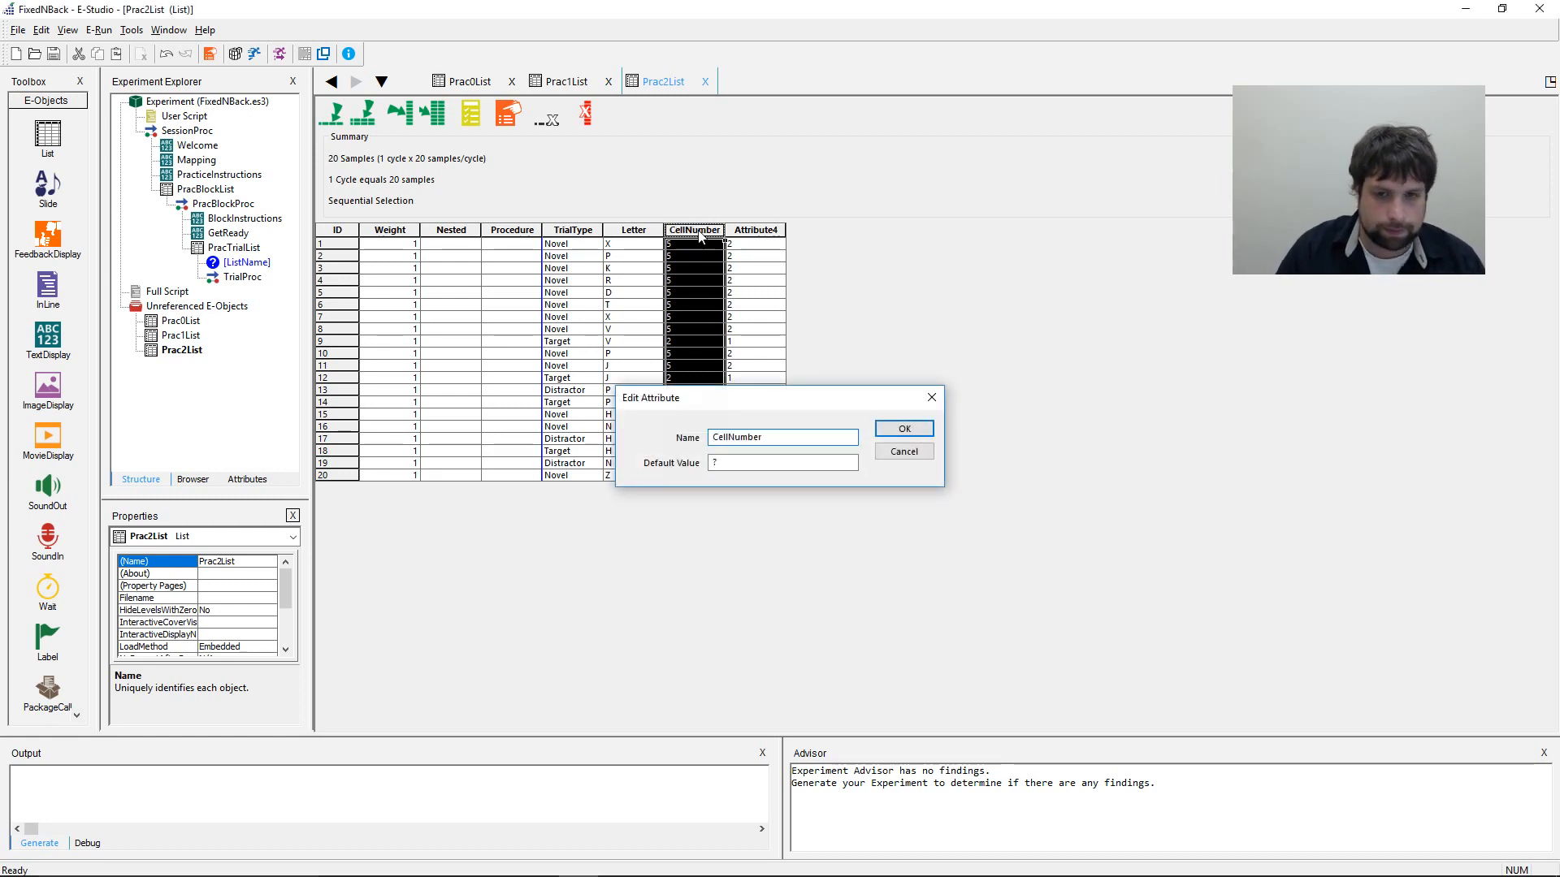
{"action": "key", "text": "Return"}
{"action": "left_click", "coordinate": [755, 231]}
{"action": "double_click", "coordinate": [755, 231]}
{"action": "type", "text": "Co"}
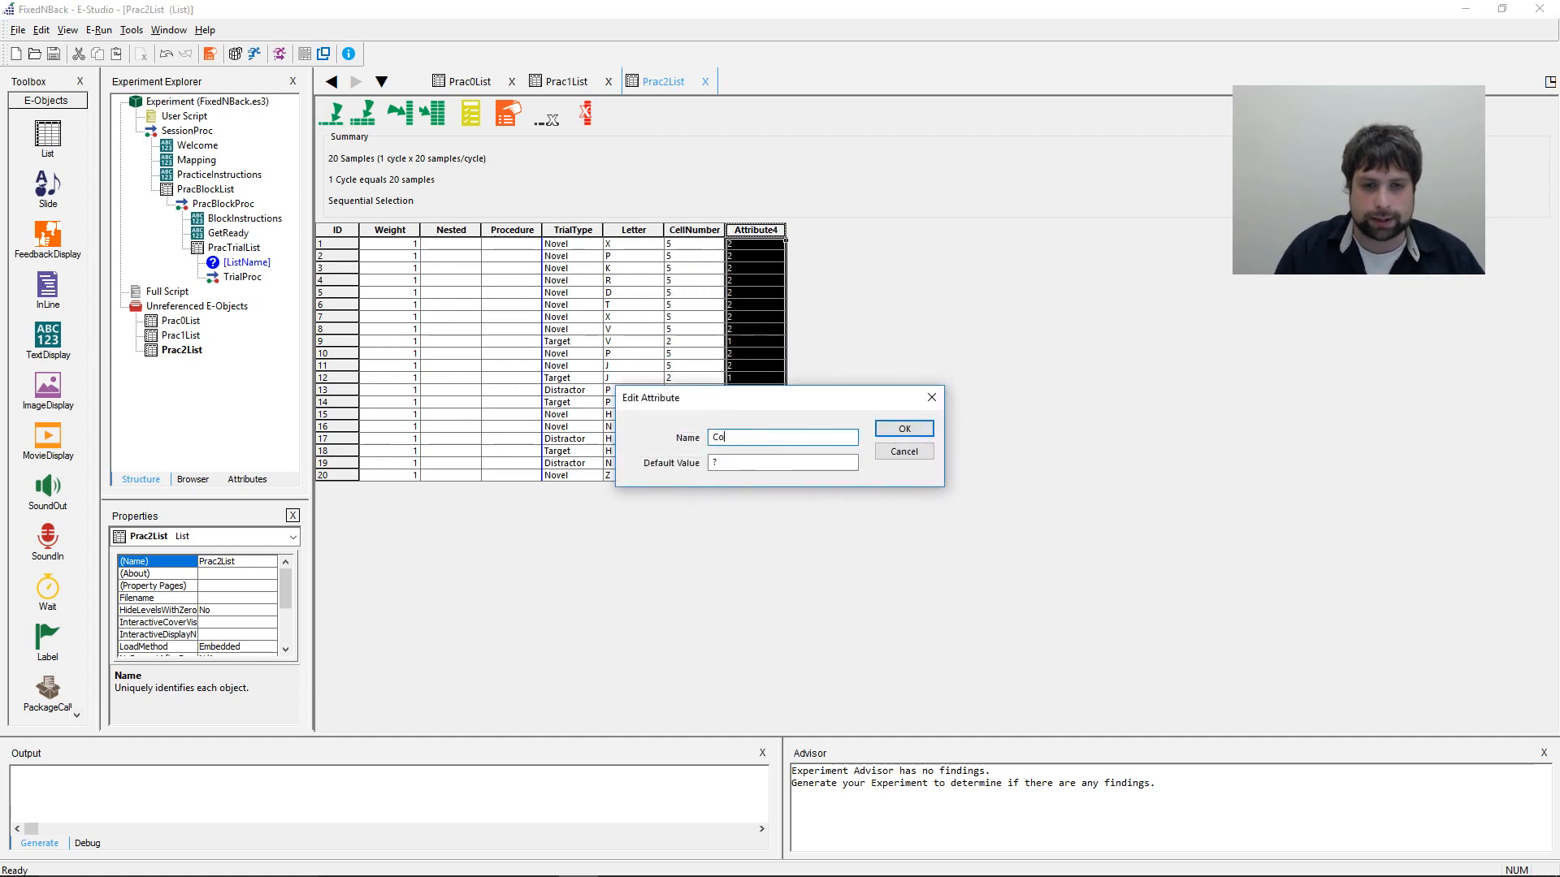
{"action": "type", "text": "rrect"}
{"action": "key", "text": "Return"}
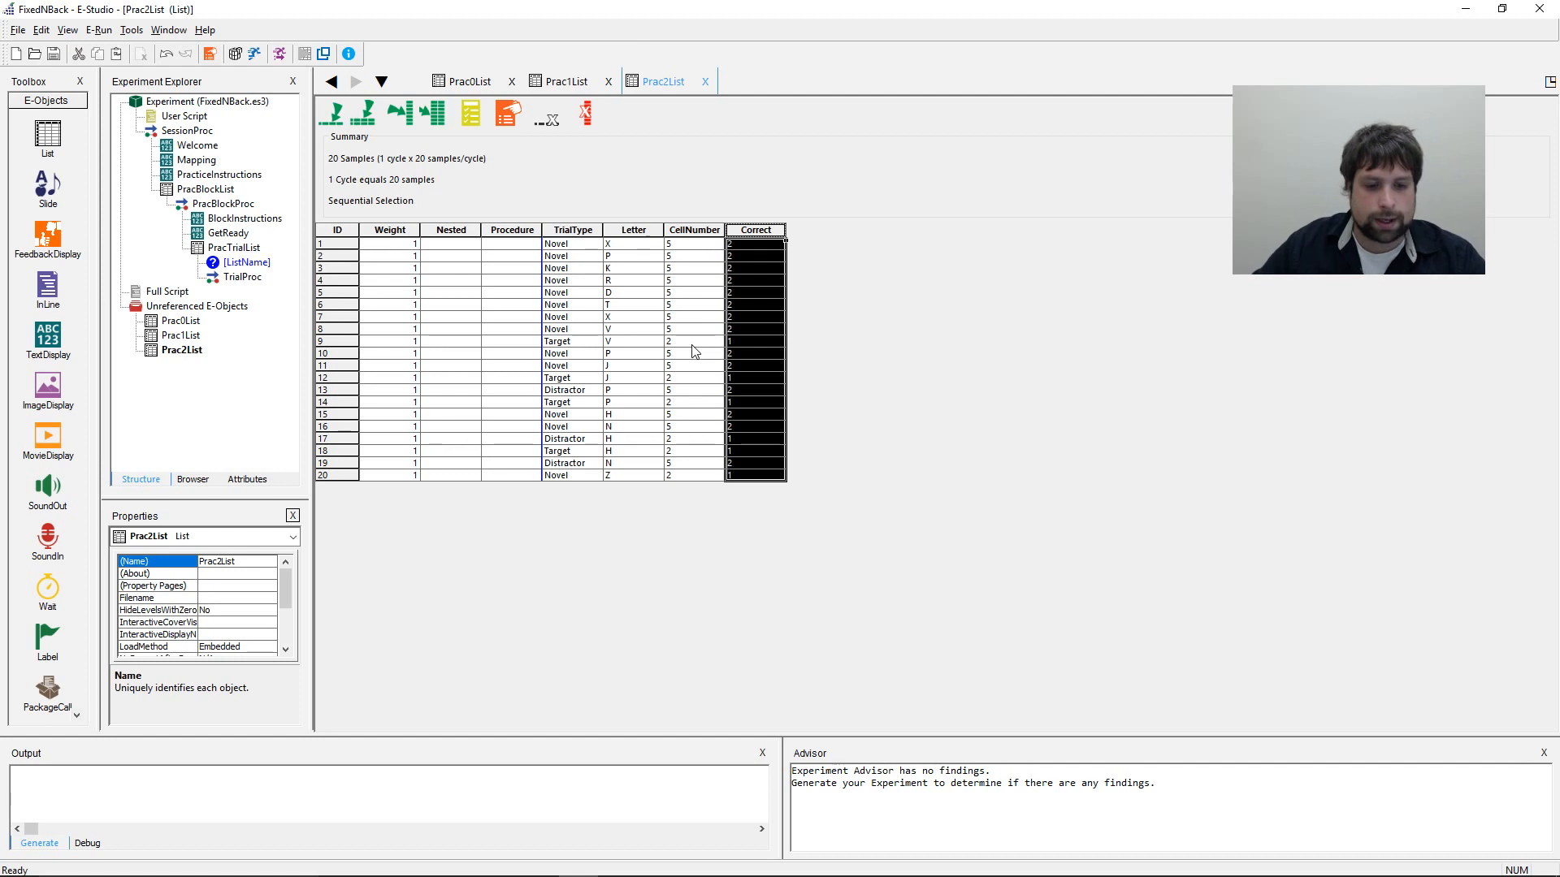
{"action": "left_click_drag", "start_coordinate": [568, 250], "coordinate": [766, 498]}
{"action": "left_click", "coordinate": [638, 357]}
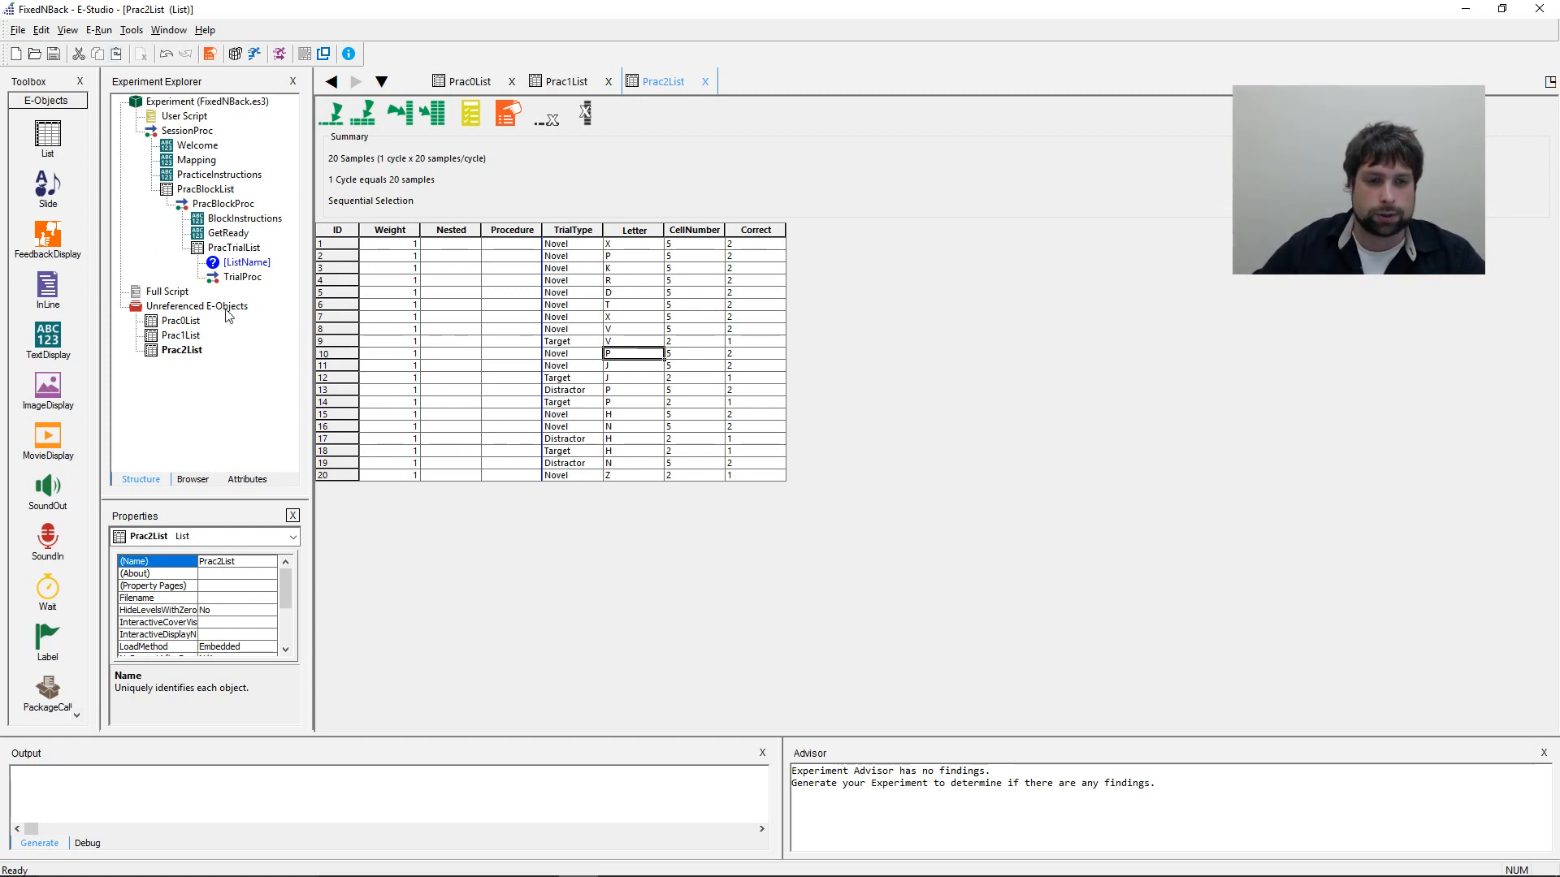
{"action": "left_click", "coordinate": [195, 417]}
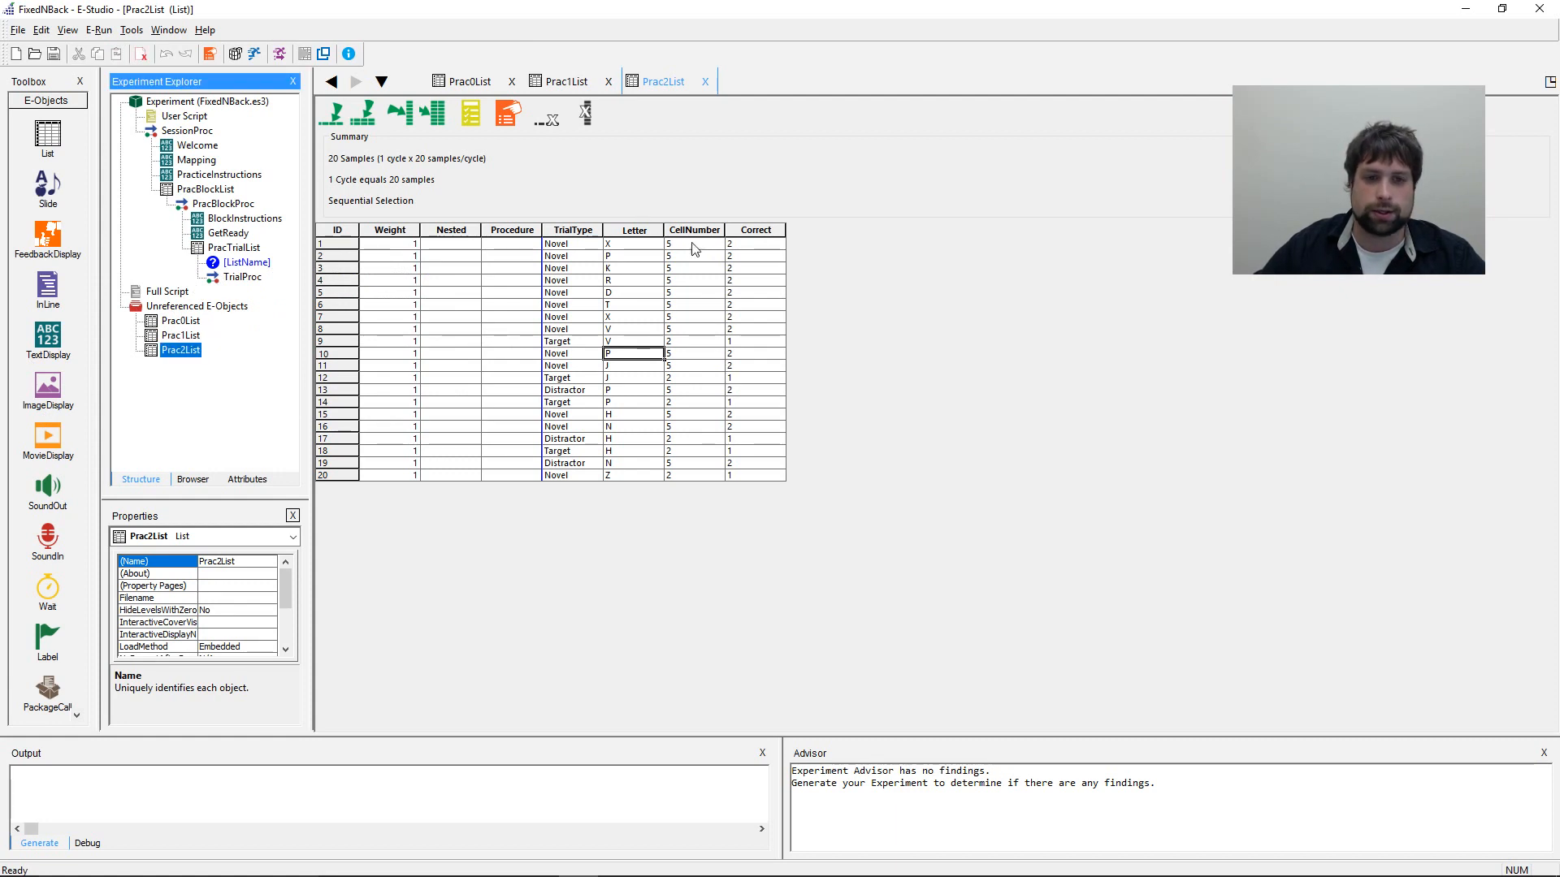
{"action": "left_click_drag", "start_coordinate": [754, 246], "coordinate": [581, 475]}
{"action": "left_click", "coordinate": [642, 477]}
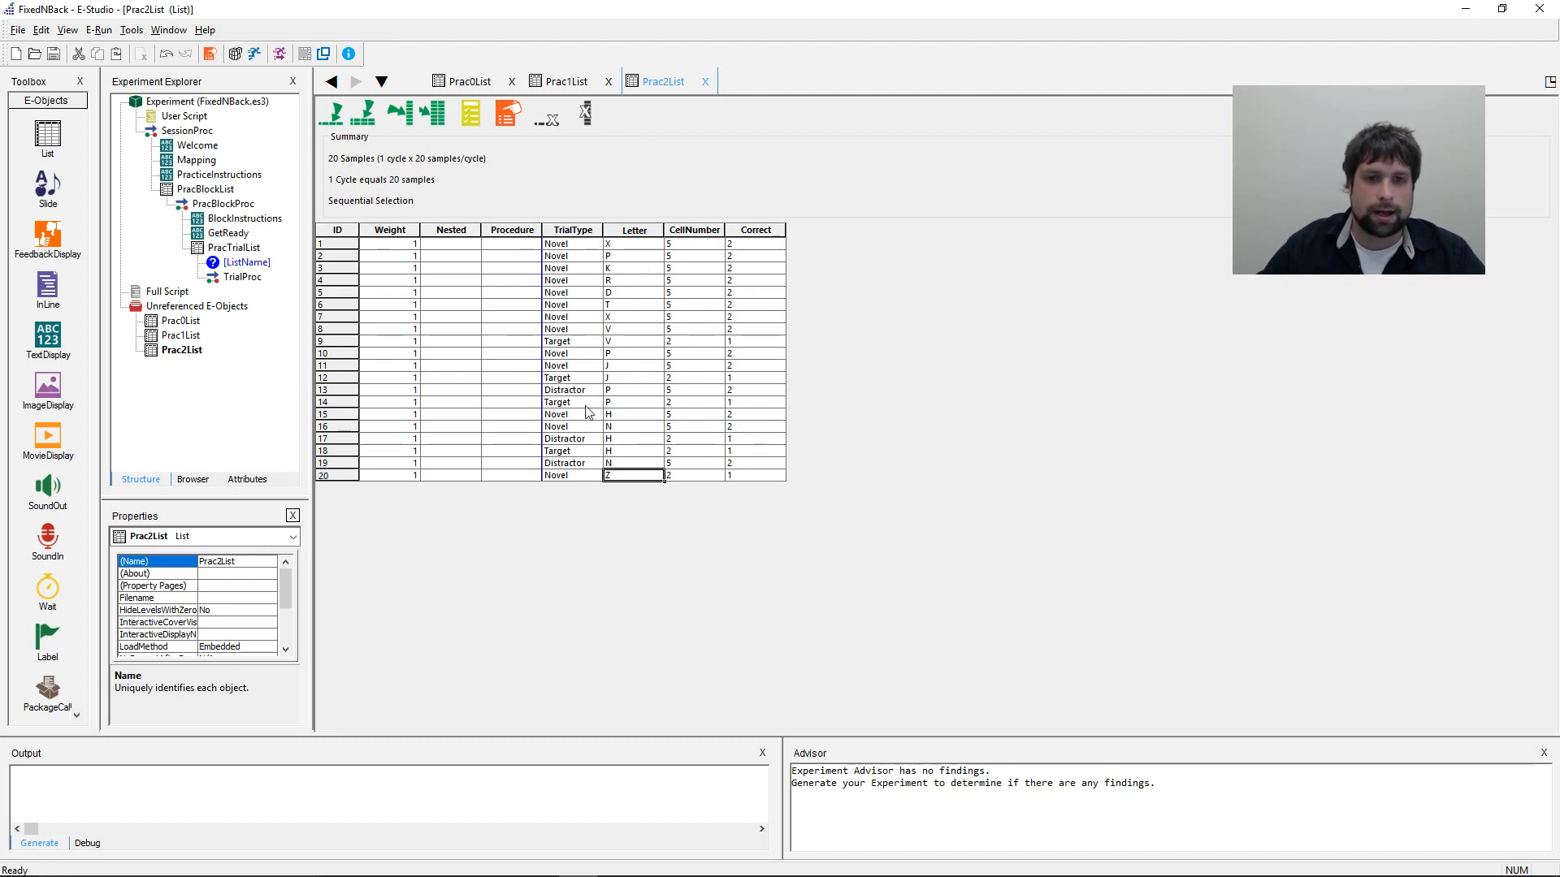
{"action": "left_click_drag", "start_coordinate": [629, 246], "coordinate": [650, 477]}
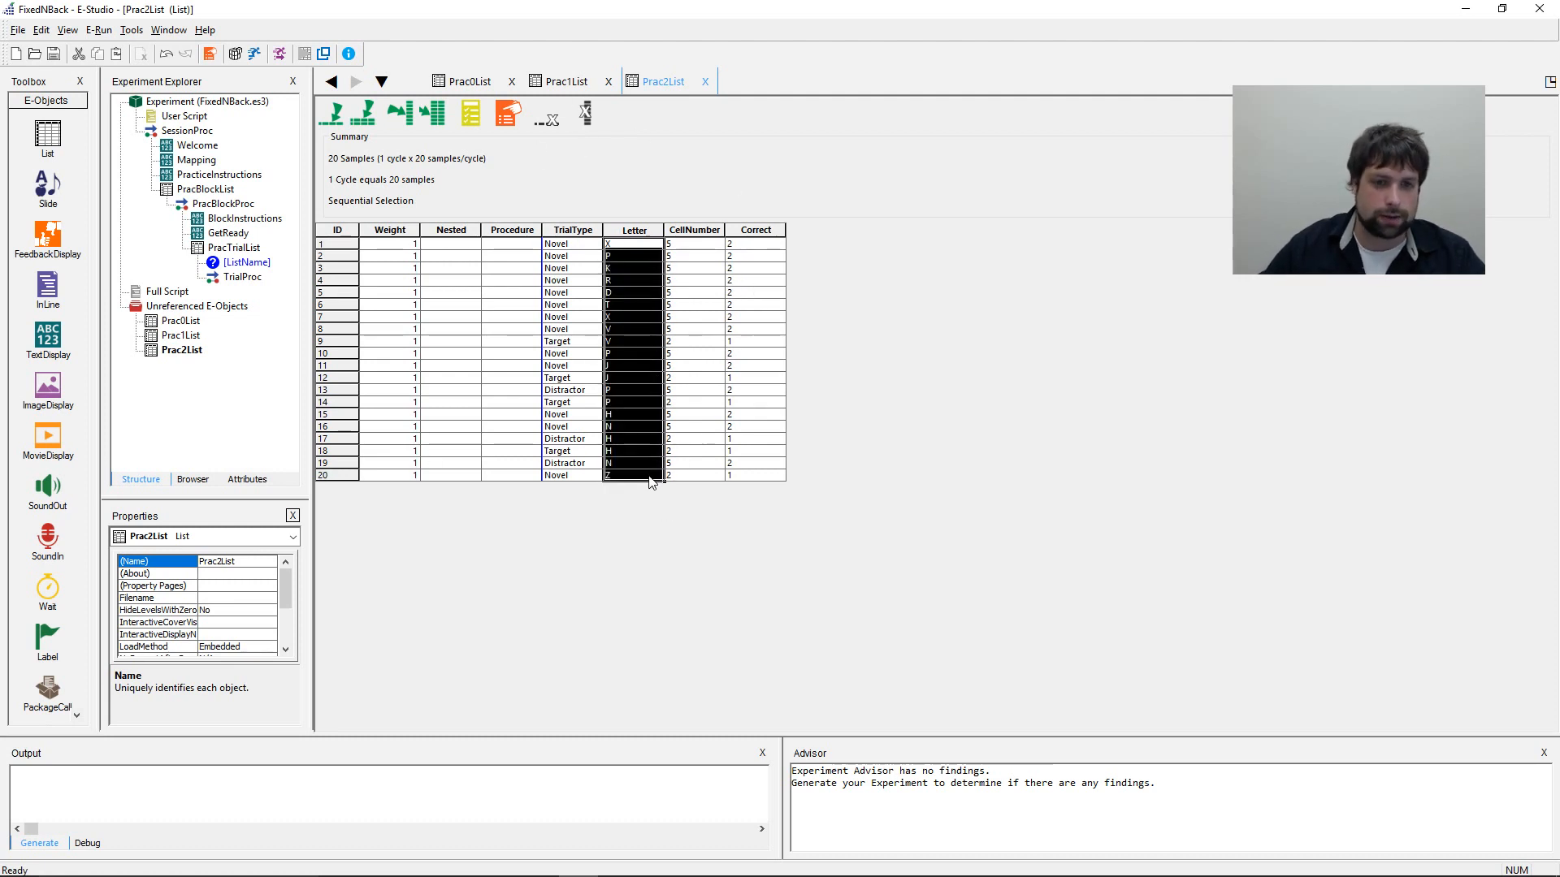
- Set the Letter values of rows 1 to 6 in Prac2List to Q, N, S, V, B and H
{"action": "left_click", "coordinate": [647, 378]}
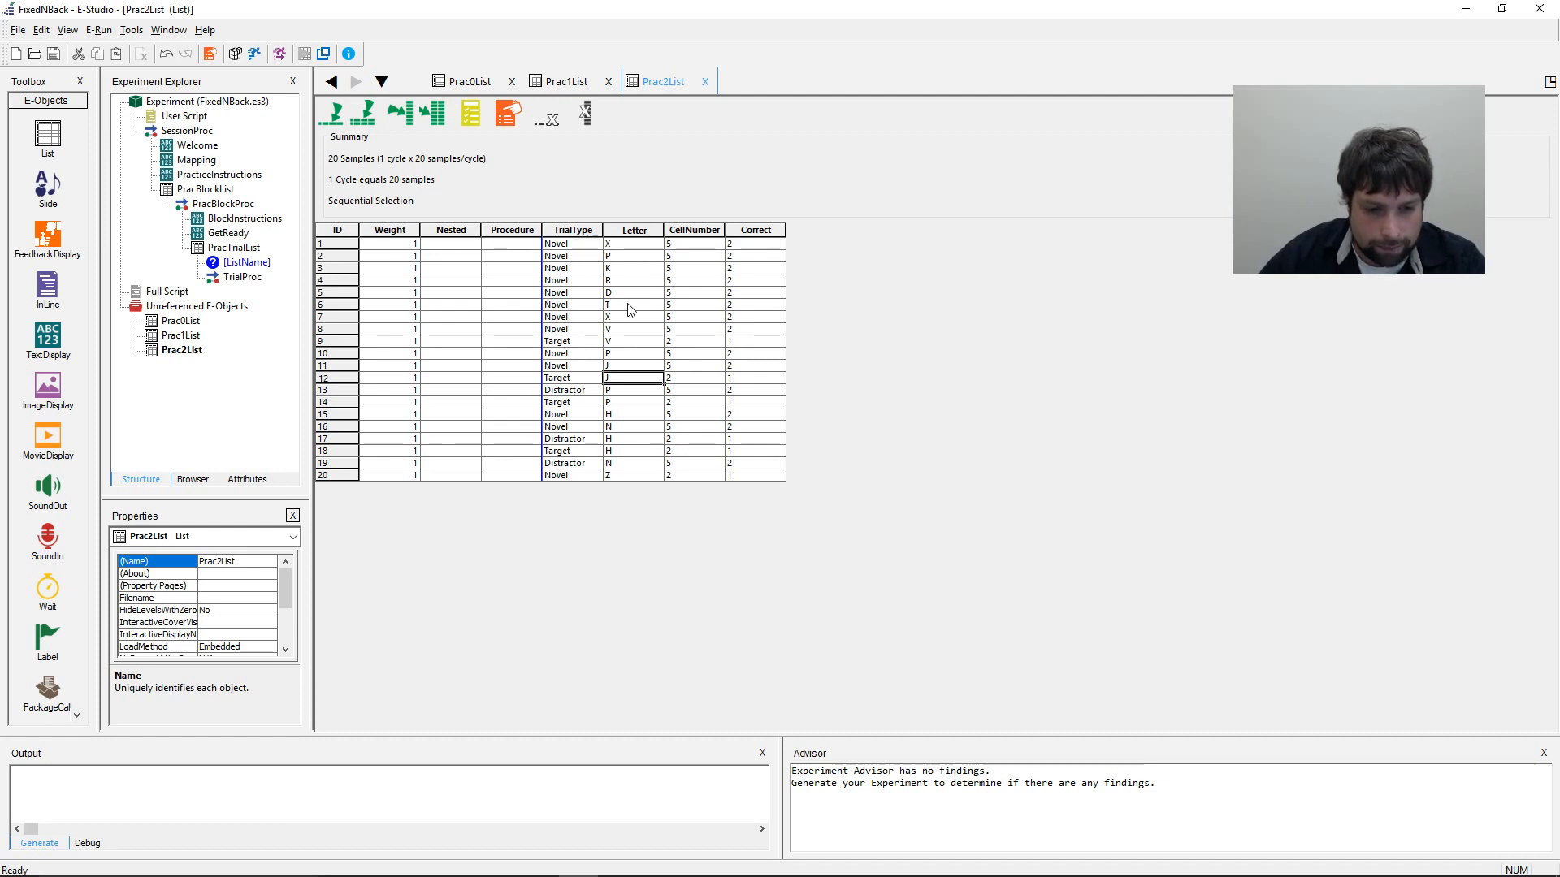
{"action": "left_click", "coordinate": [642, 248]}
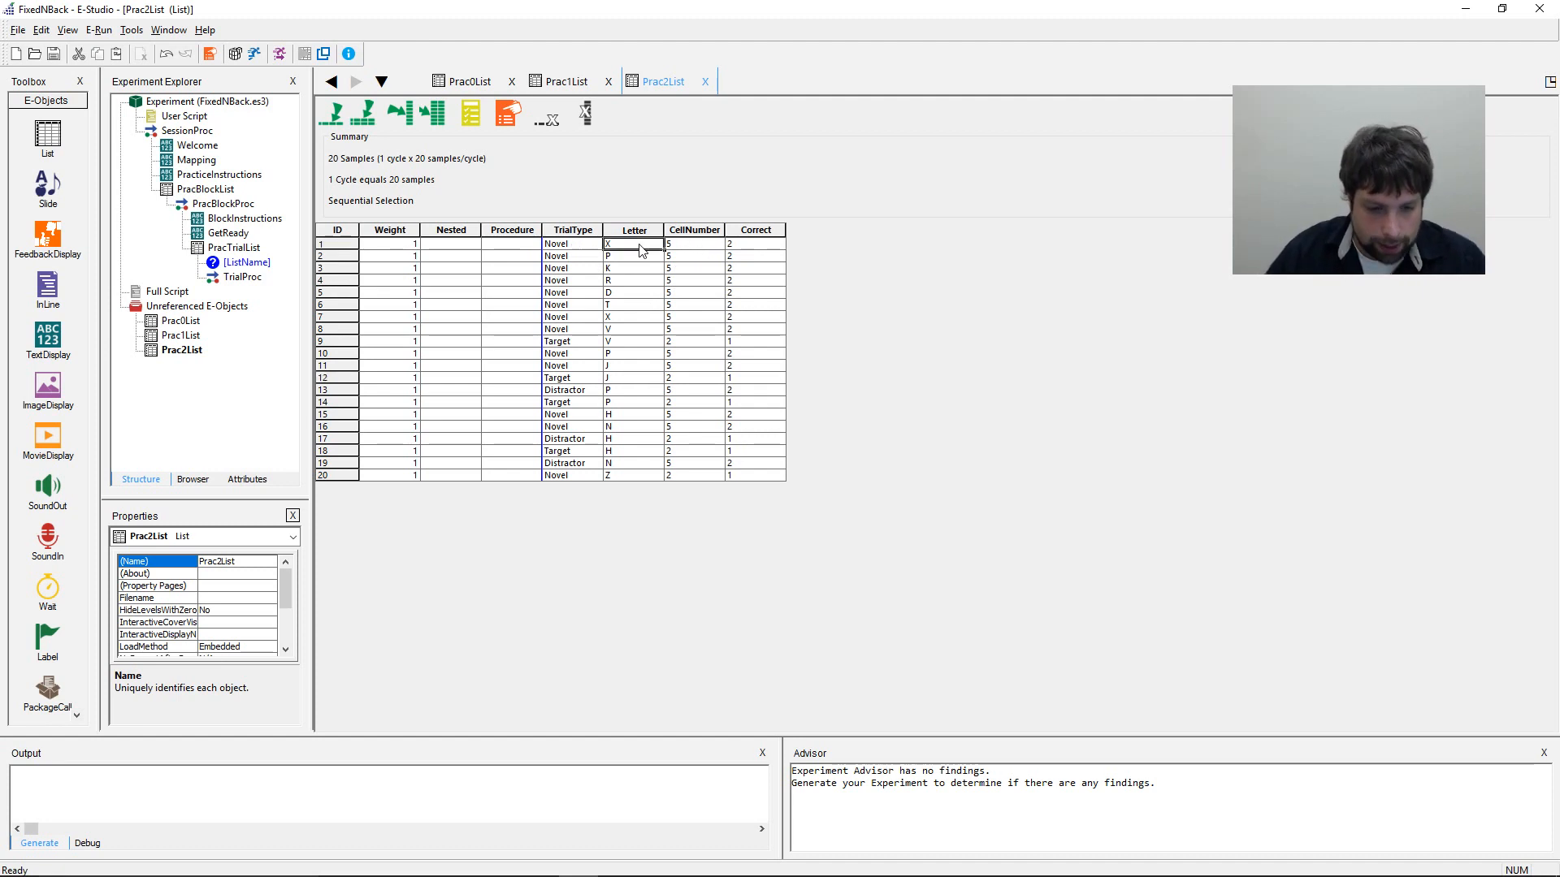
{"action": "type", "text": "Q"}
{"action": "key", "text": "Return"}
{"action": "type", "text": "N"}
{"action": "key", "text": "Return"}
{"action": "type", "text": "S"}
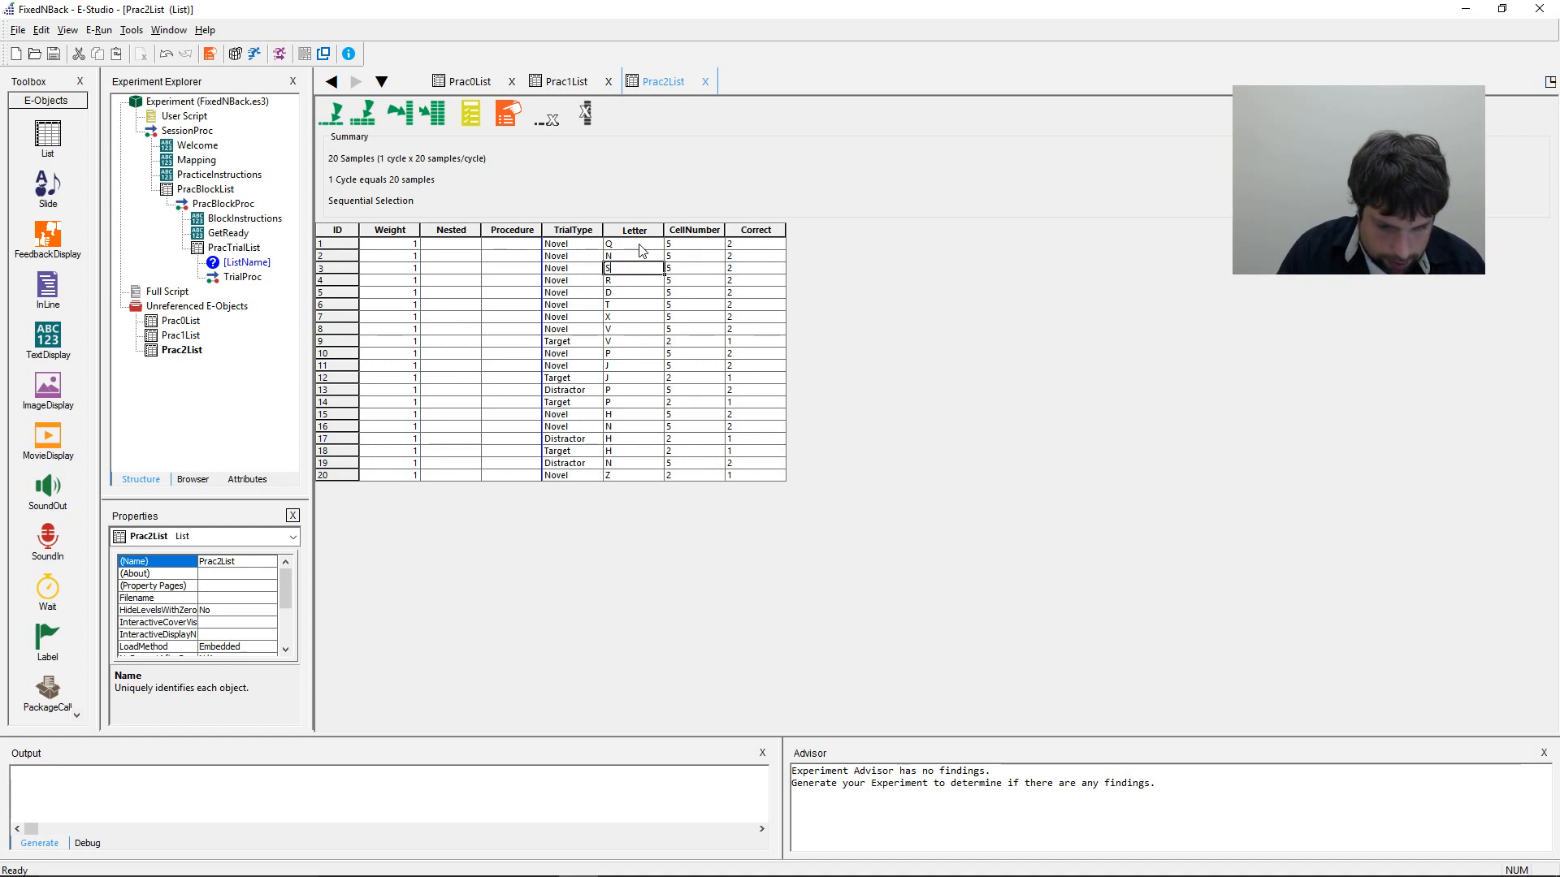
{"action": "key", "text": "Return"}
{"action": "type", "text": "V"}
{"action": "key", "text": "Return"}
{"action": "type", "text": "B"}
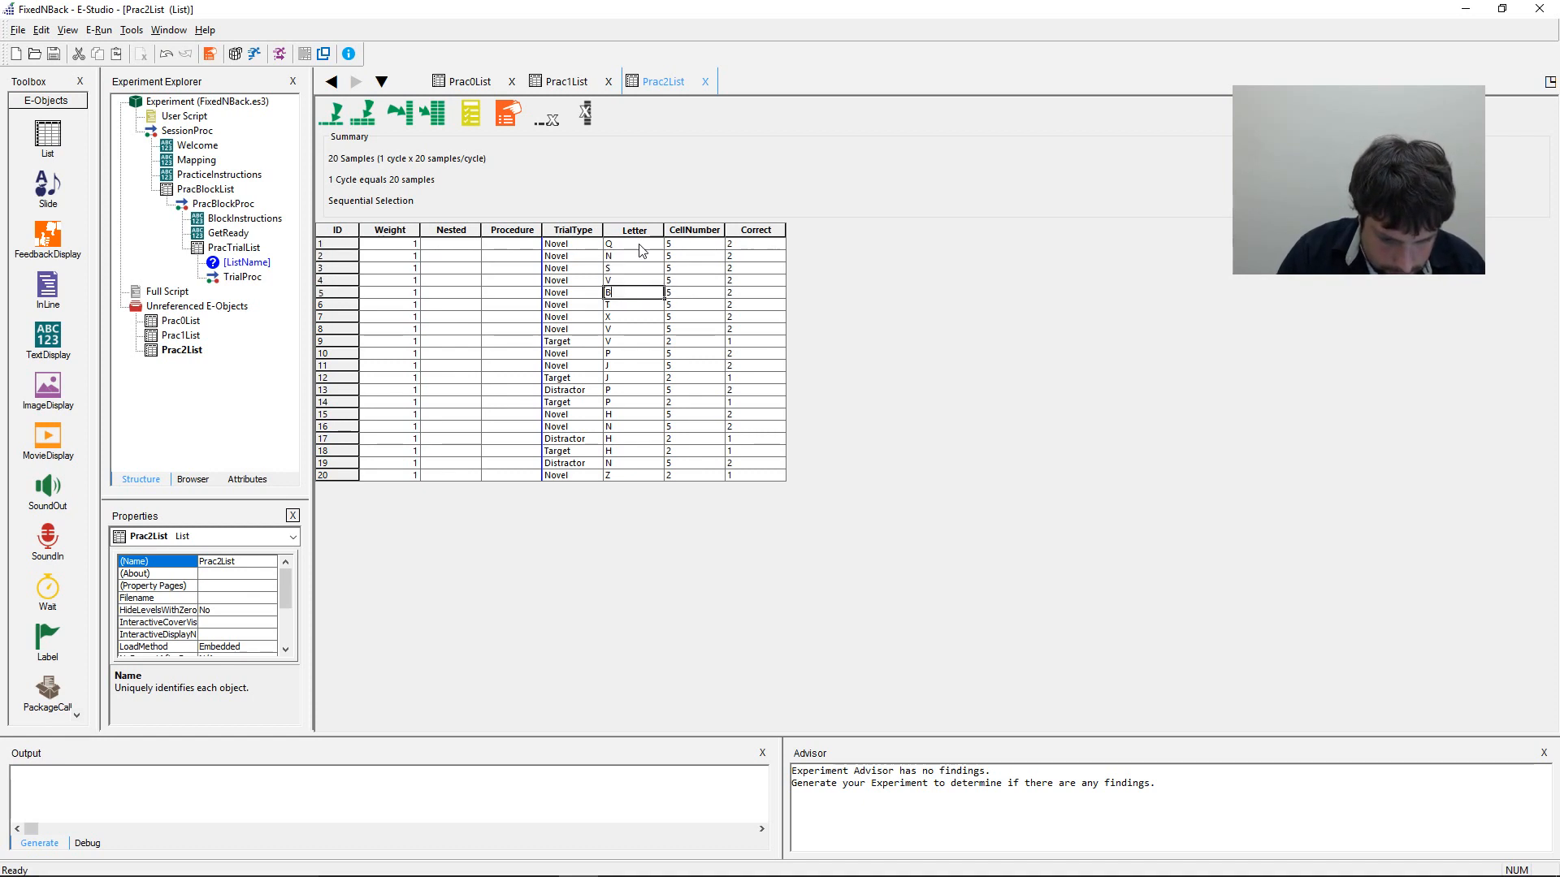
{"action": "key", "text": "Return"}
{"action": "type", "text": "H"}
{"action": "key", "text": "Return"}
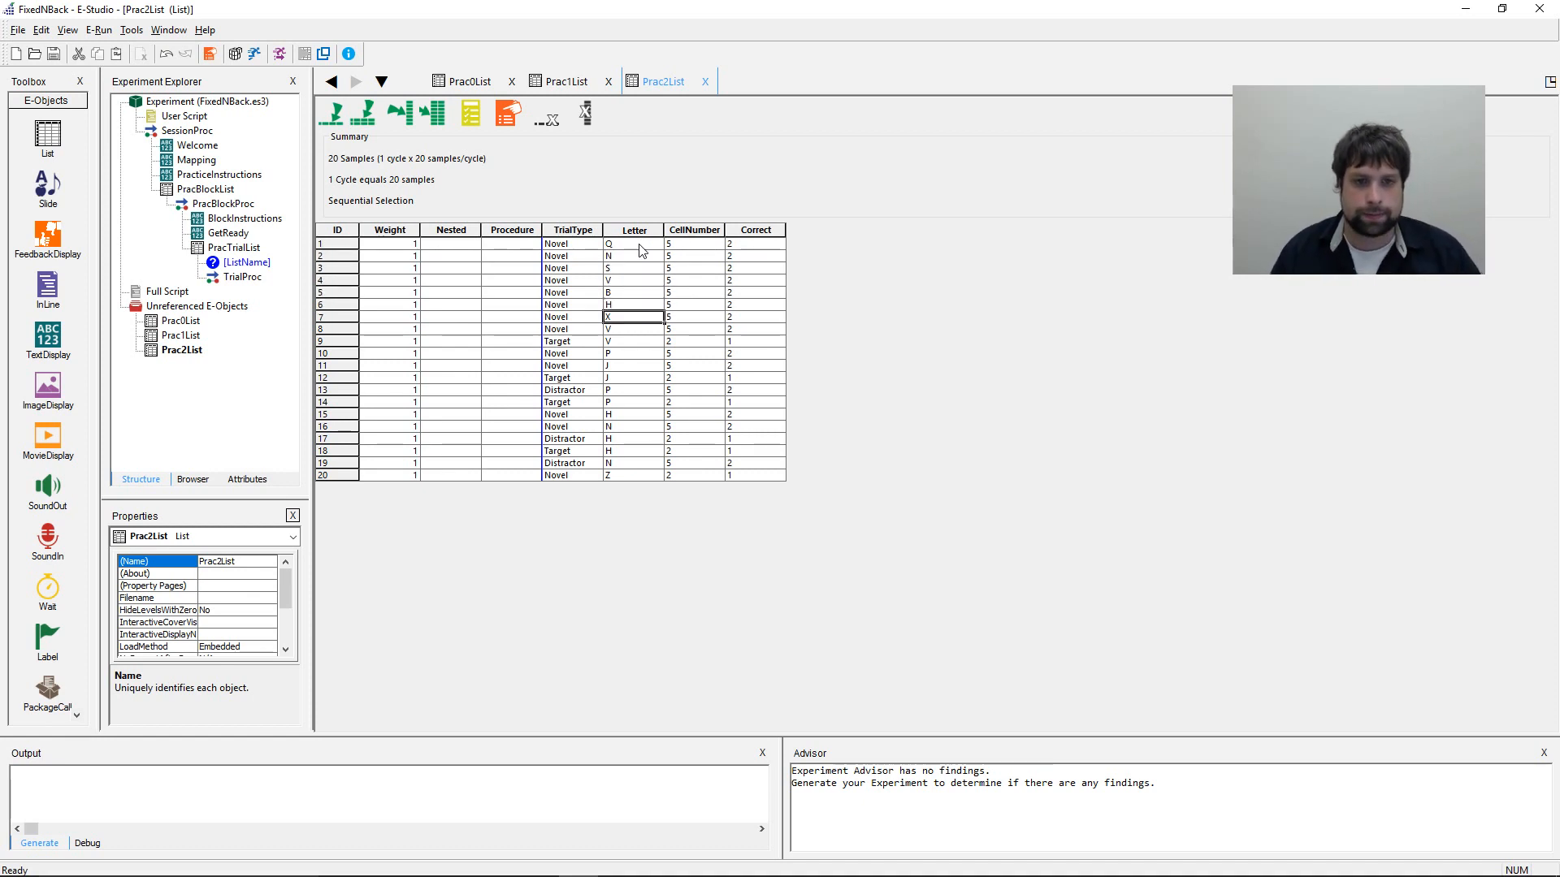
- Set row 7 of Prac2List to TrialType Target with Letter B
{"action": "key", "text": "Left"}
{"action": "type", "text": "Target"}
{"action": "key", "text": "Right"}
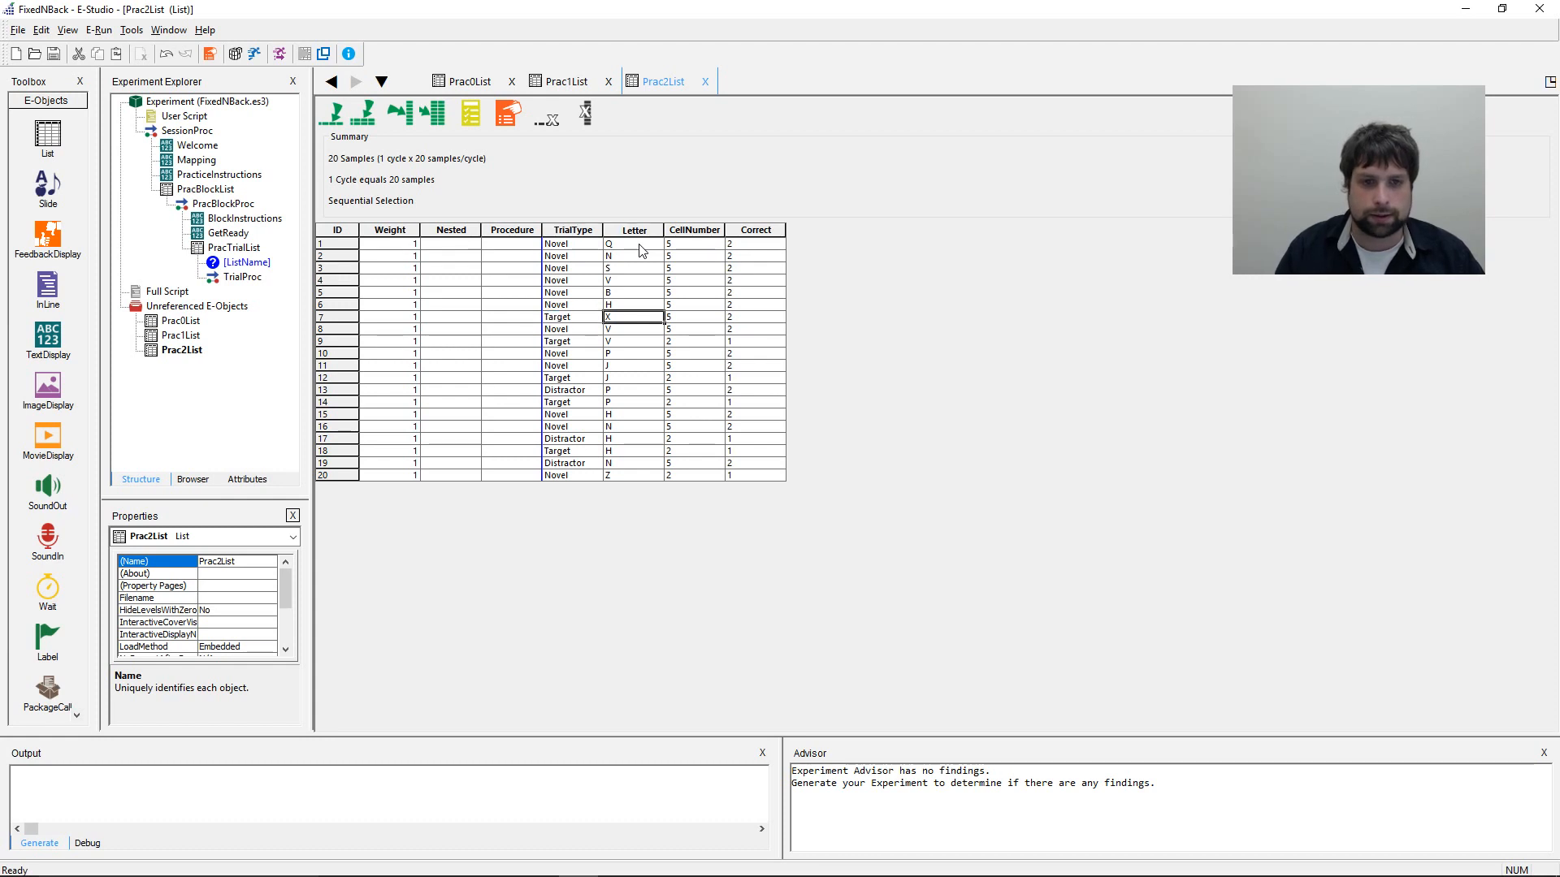
{"action": "type", "text": "B"}
{"action": "key", "text": "Up"}
{"action": "key", "text": "Up"}
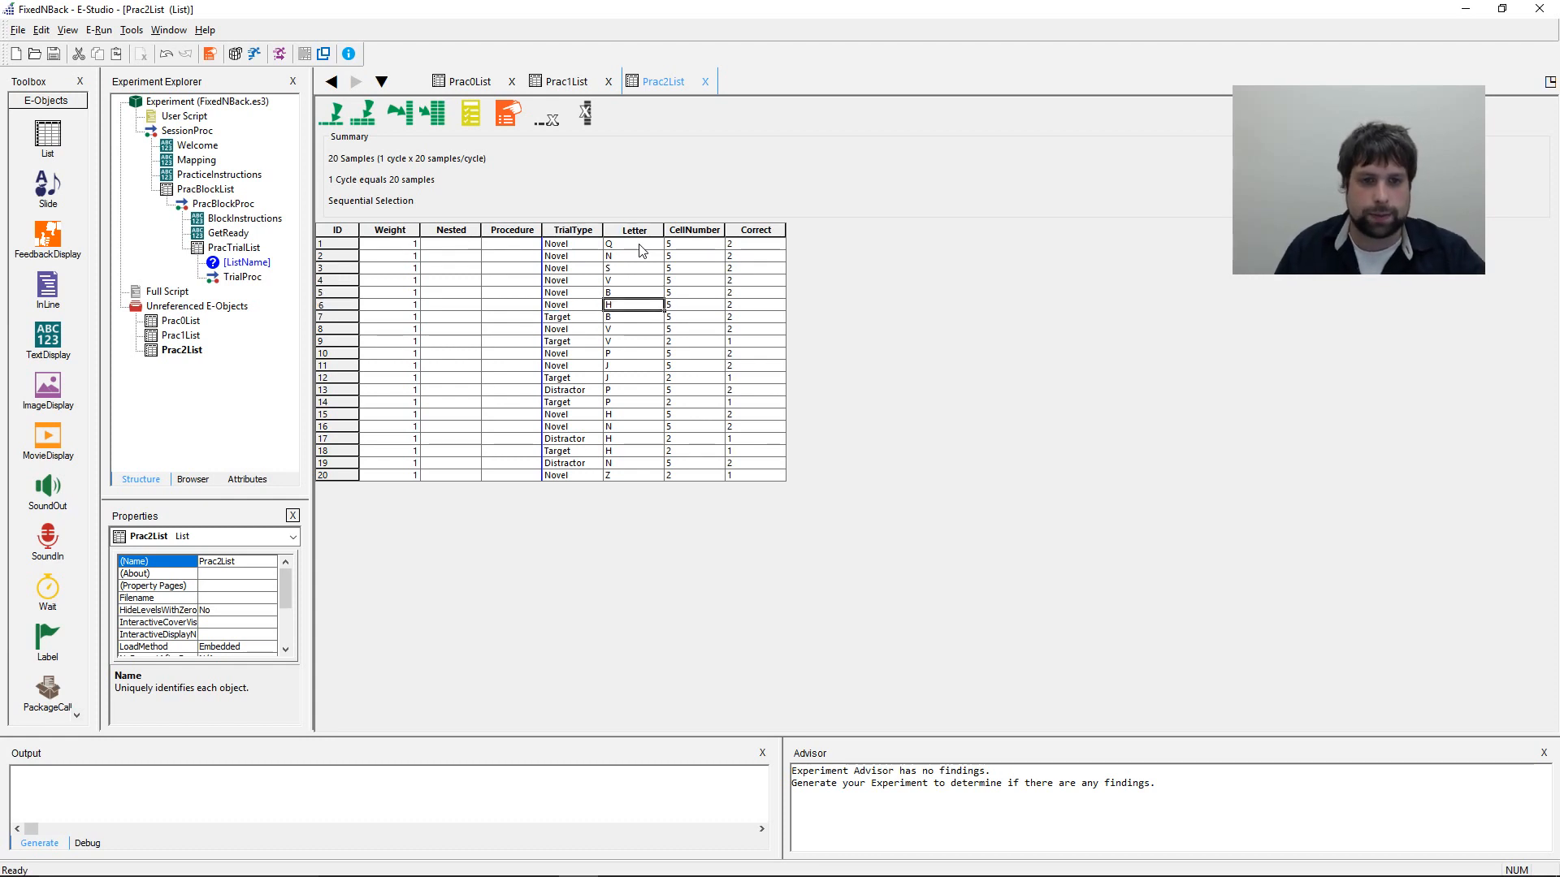
{"action": "key", "text": "Down"}
{"action": "key", "text": "Down"}
{"action": "key", "text": "Up"}
{"action": "key", "text": "Up"}
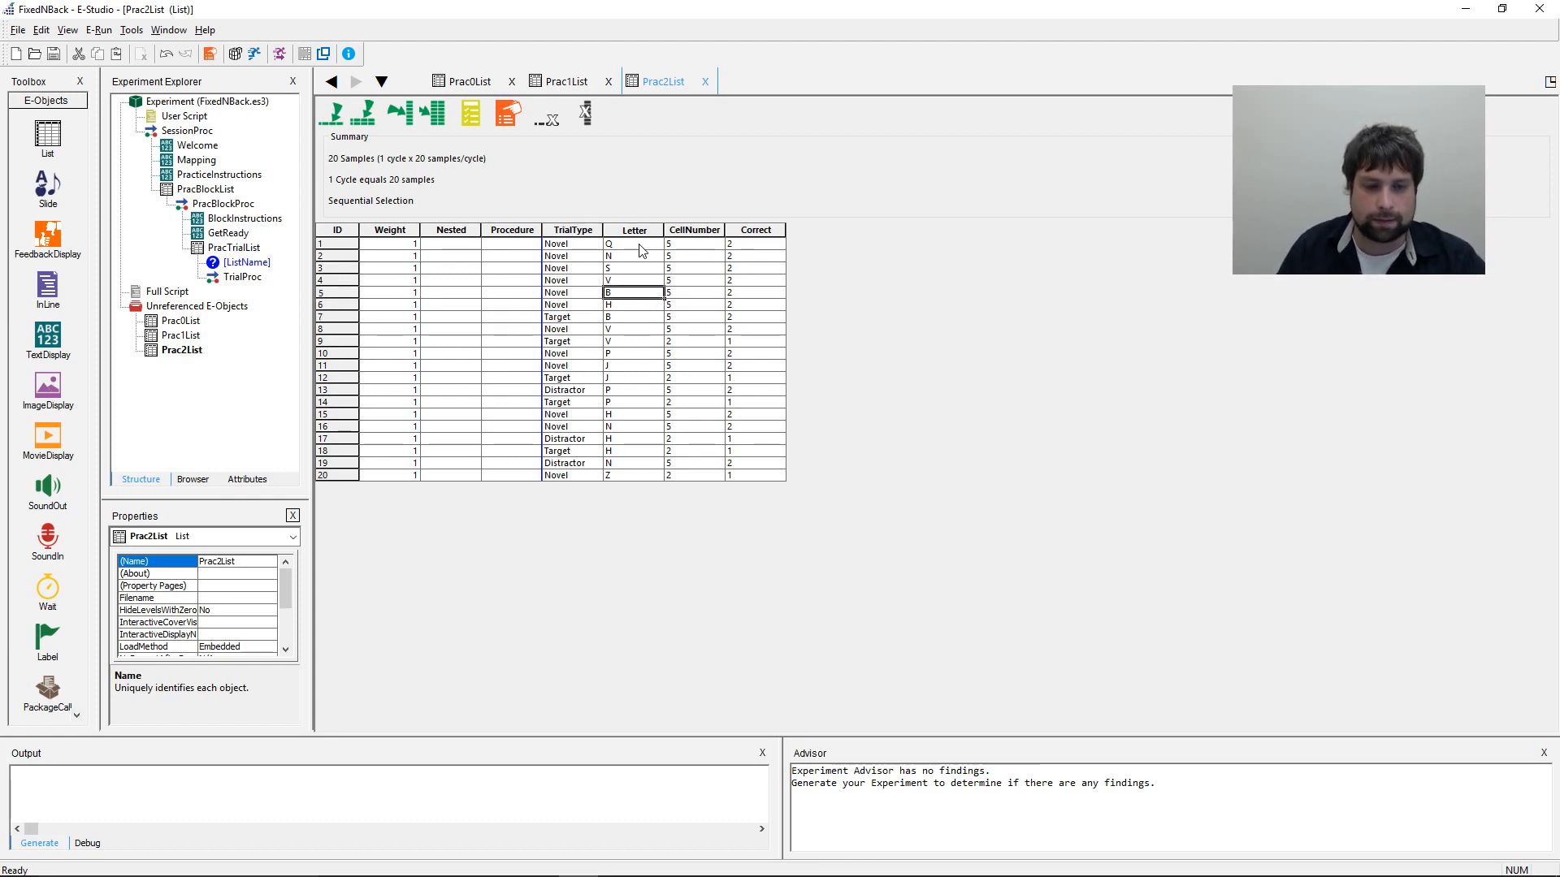
- Set row 8 of Prac2List to TrialType Target with Letter H
{"action": "key", "text": "Down"}
{"action": "key", "text": "Down"}
{"action": "key", "text": "Down"}
{"action": "key", "text": "Left"}
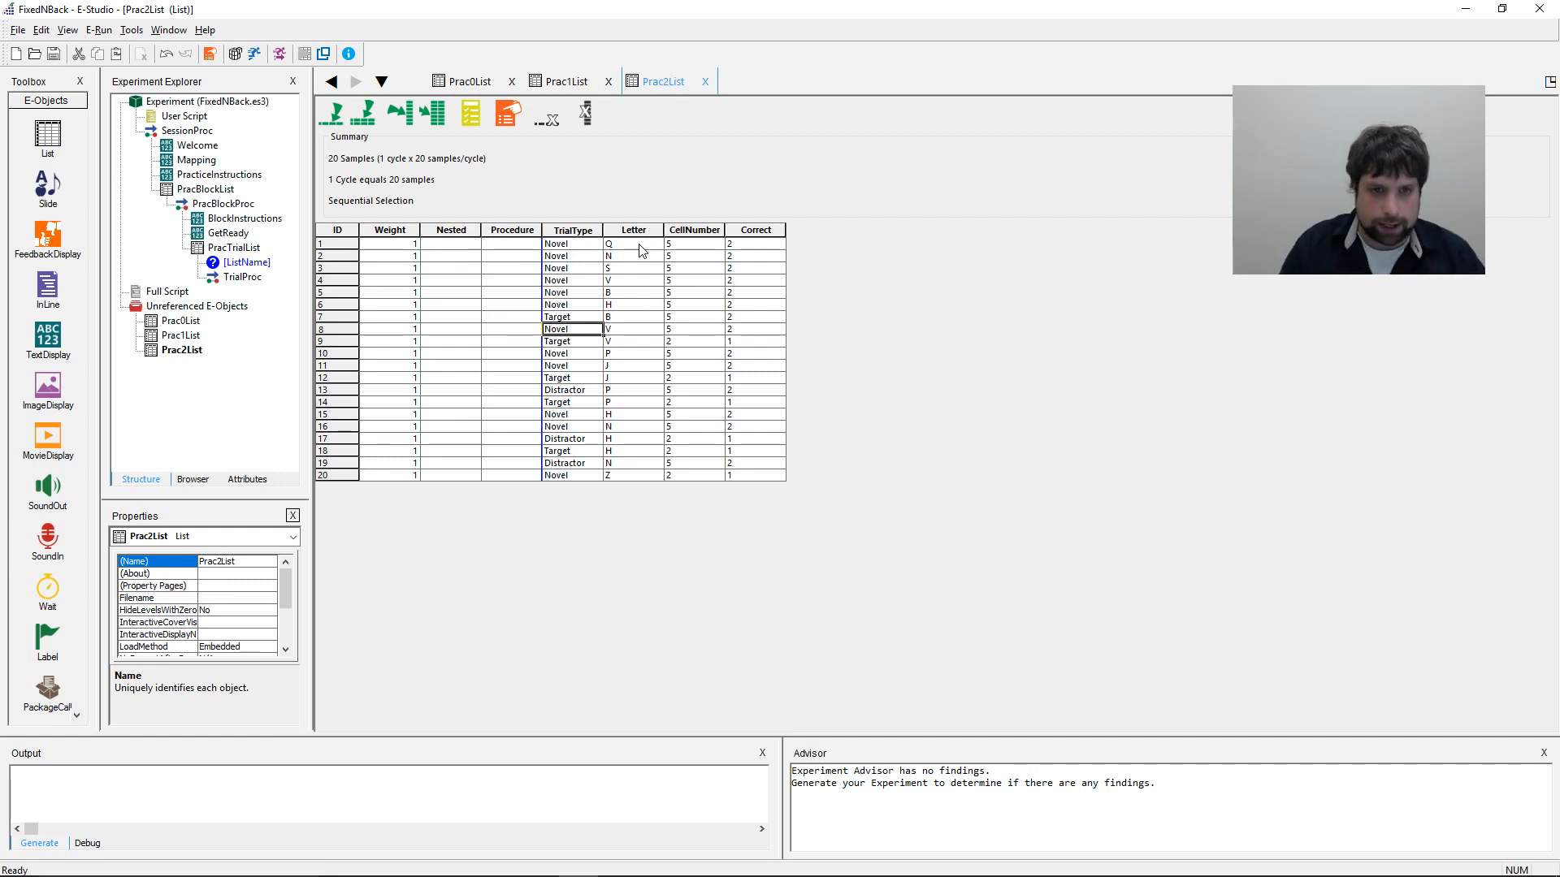
{"action": "type", "text": "Target"}
{"action": "key", "text": "Tab"}
{"action": "type", "text": "N"}
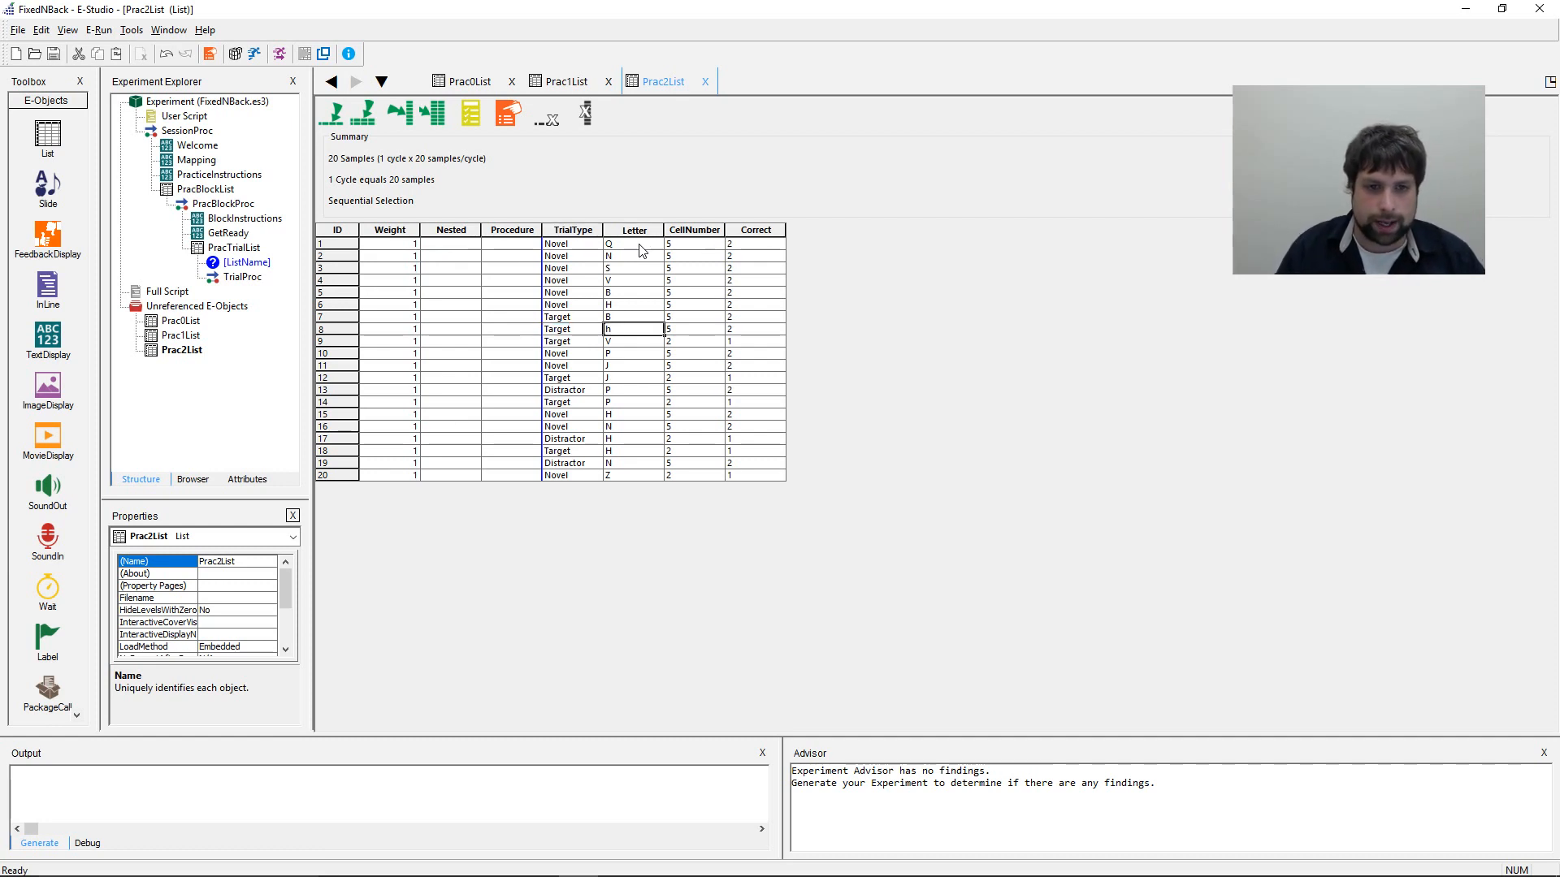
{"action": "type", "text": "H"}
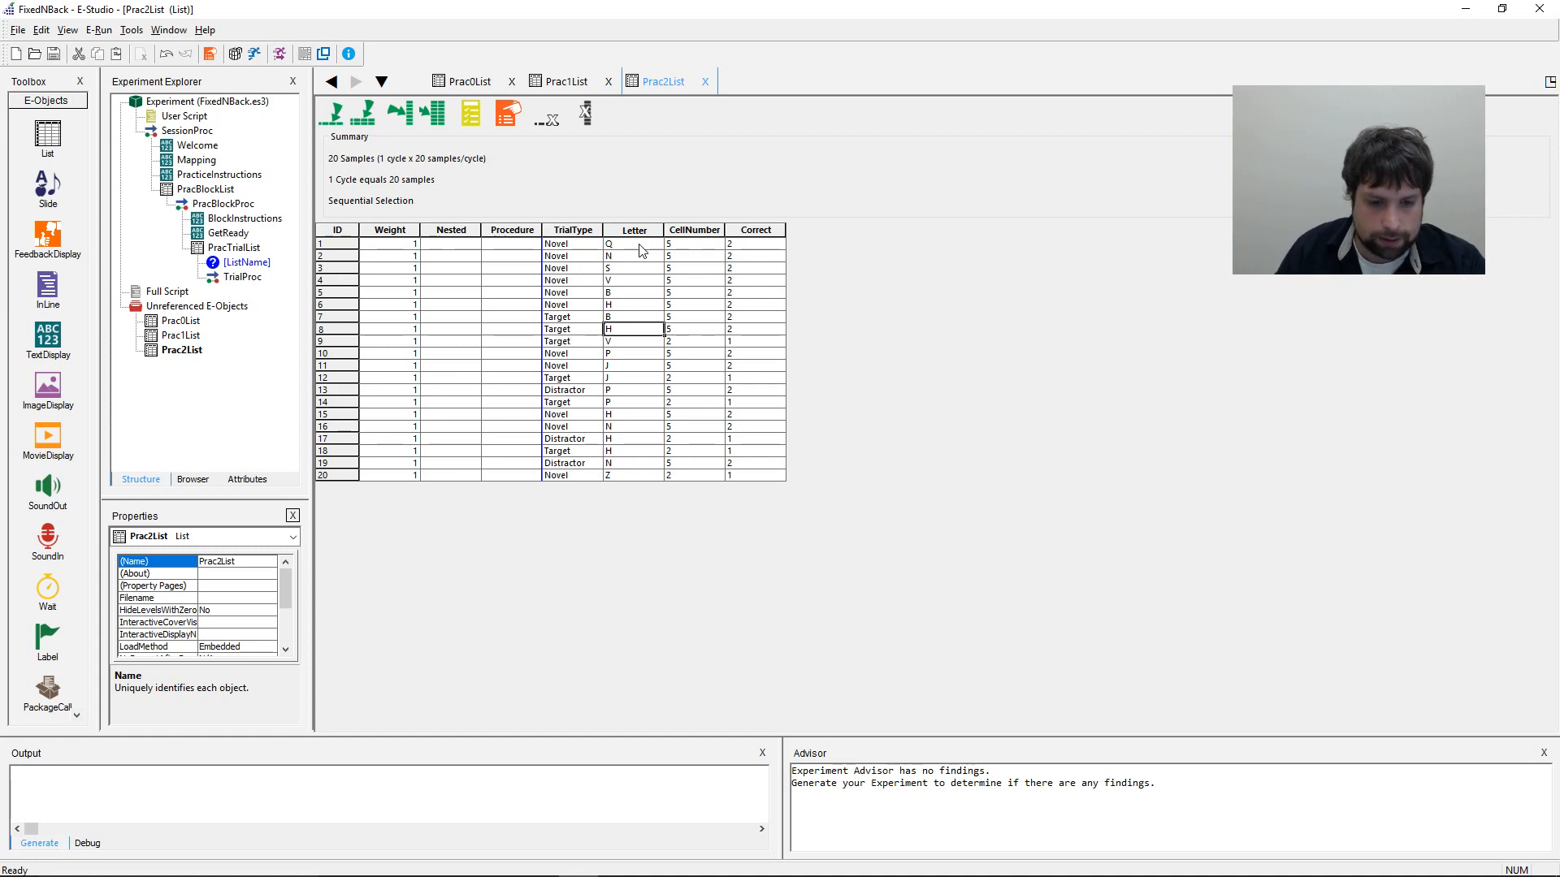
- Set the Letter values of rows 9, 10 and 11 in Prac2List to P, X and P
{"action": "key", "text": "Down"}
{"action": "type", "text": "P"}
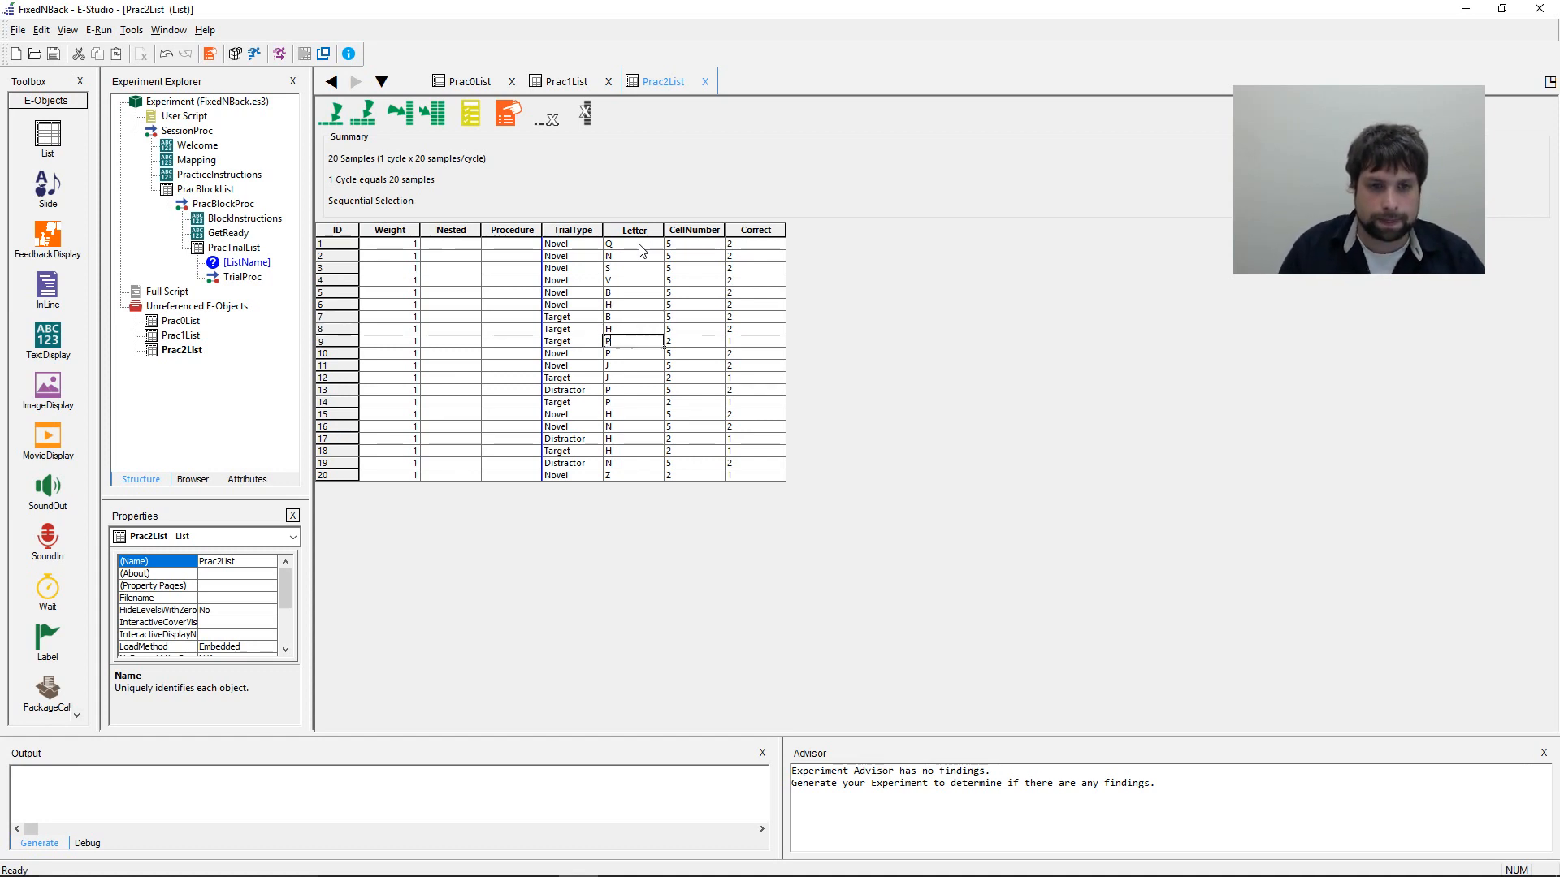
{"action": "key", "text": "Down"}
{"action": "type", "text": "X"}
{"action": "key", "text": "Down"}
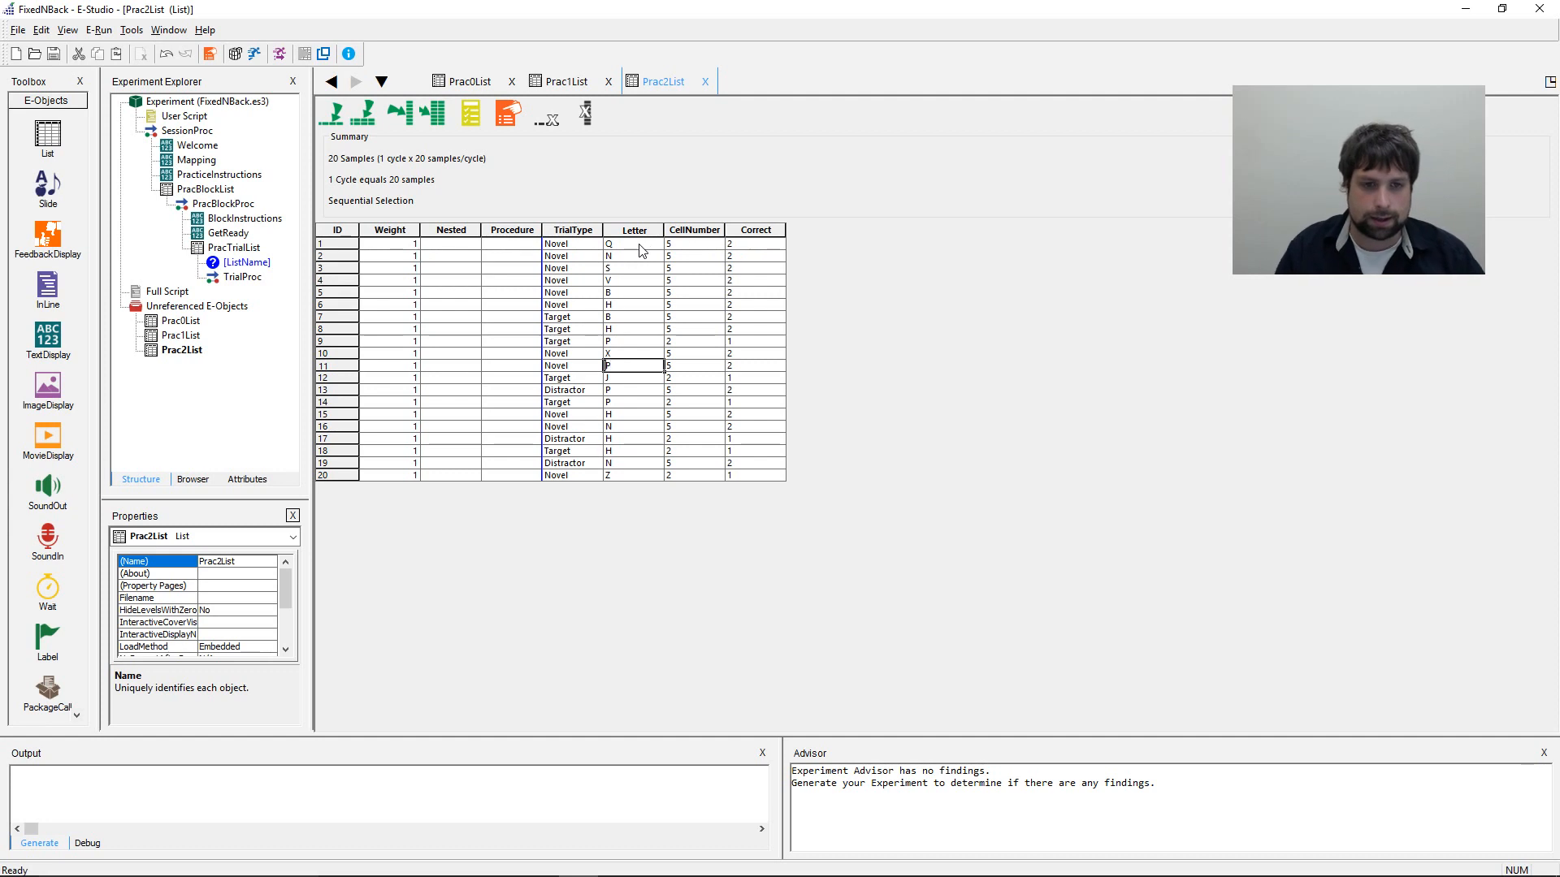
- Set the TrialType of row 11 to Target and of row 9 to Novel in Prac2List
{"action": "key", "text": "Left"}
{"action": "type", "text": "Tar"}
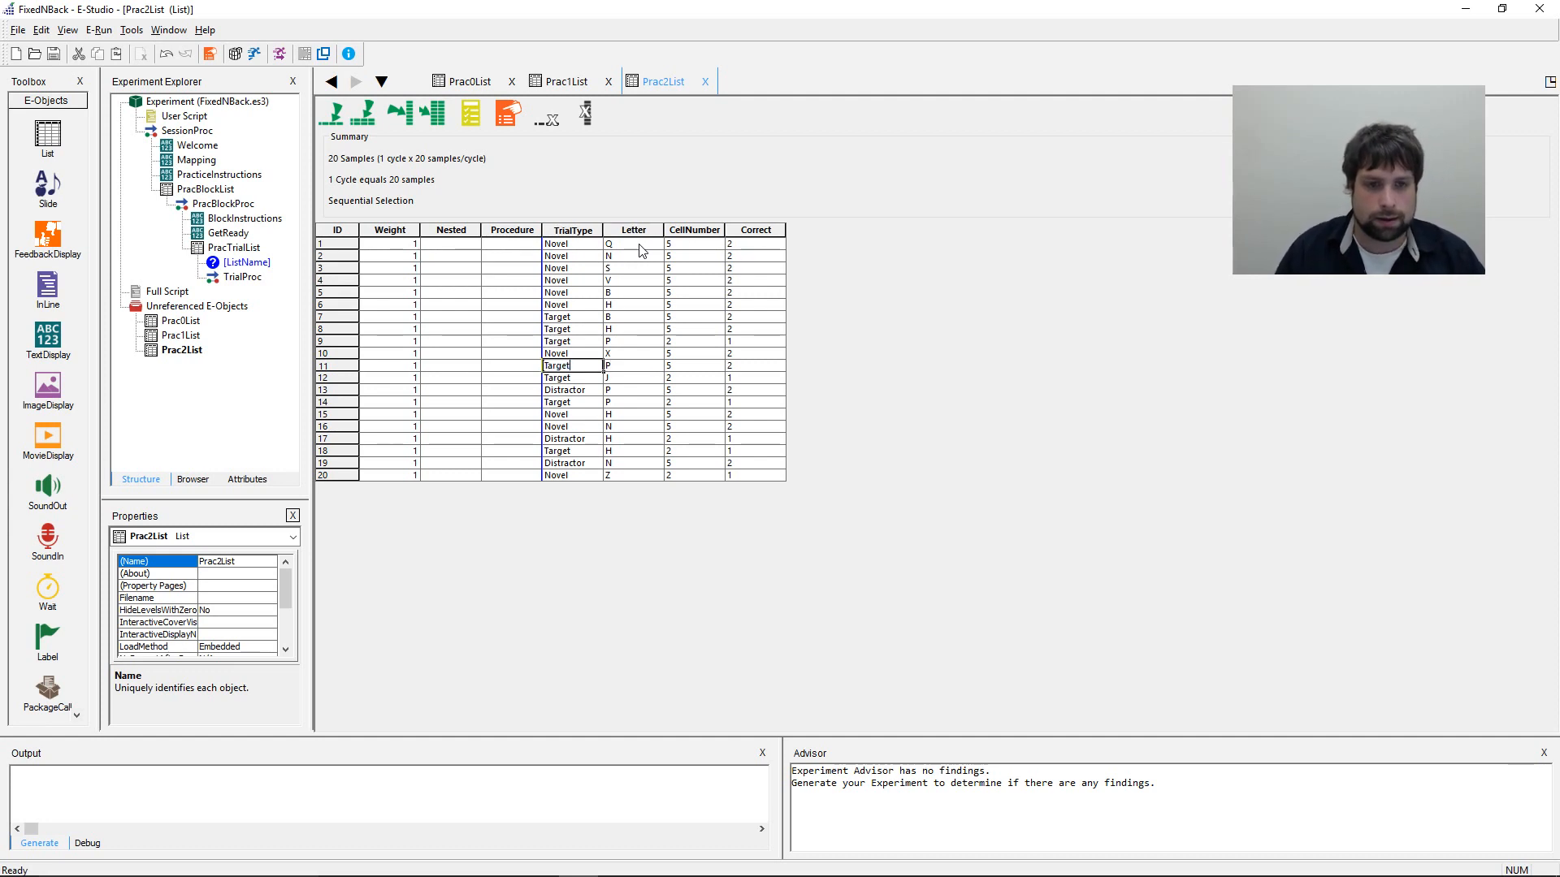
{"action": "key", "text": "Up"}
{"action": "key", "text": "Up"}
{"action": "type", "text": "Novel"}
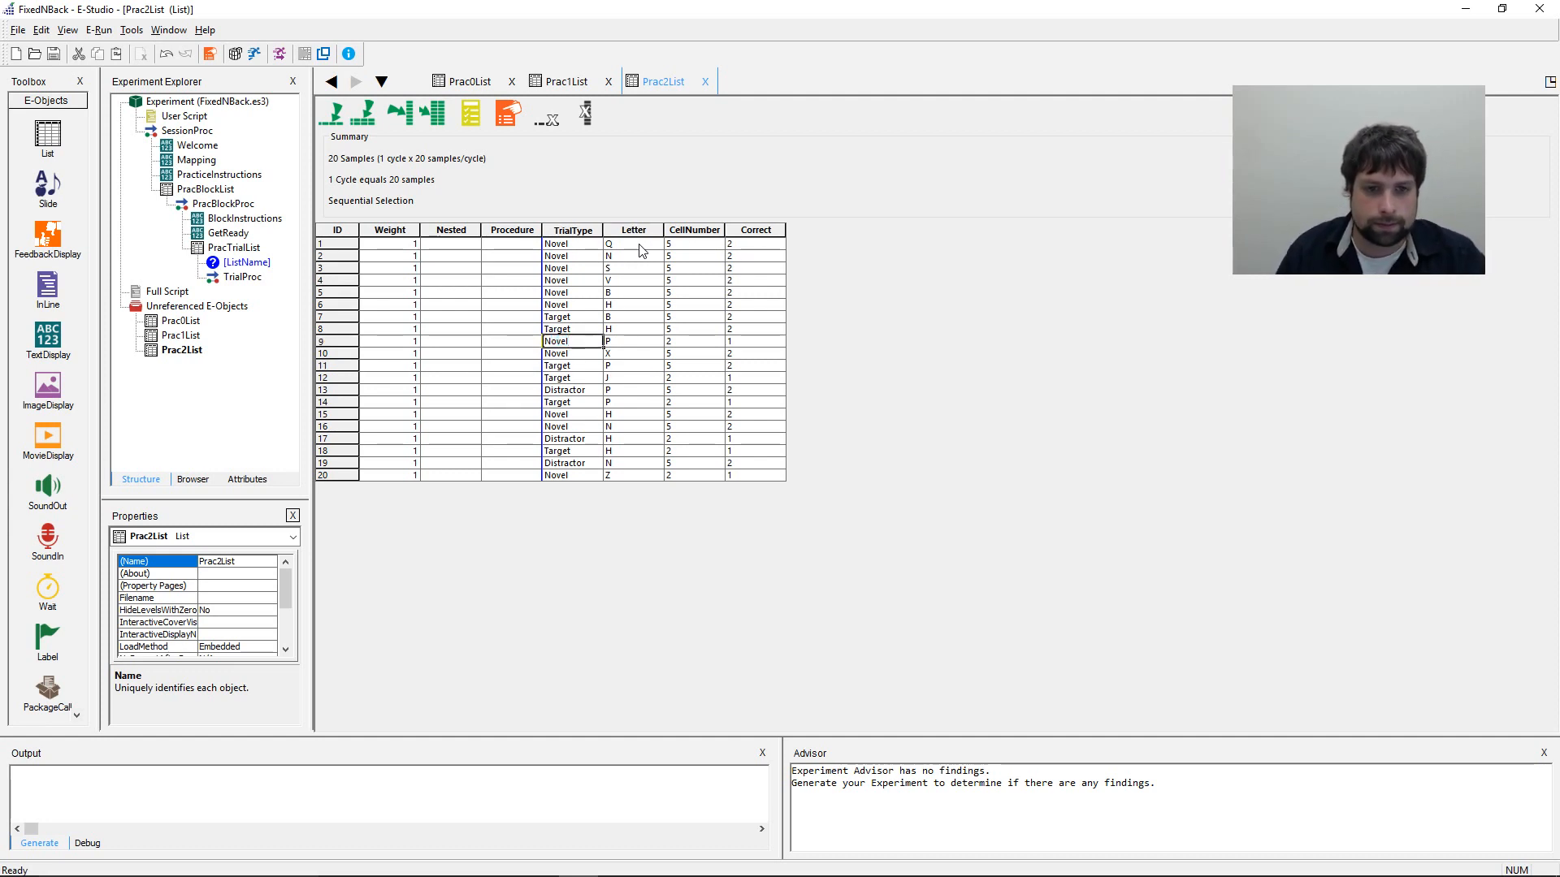
- Set the Letter values of rows 12, 13 and 14 in Prac2List to C, X and C
{"action": "key", "text": "Down"}
{"action": "key", "text": "Down"}
{"action": "key", "text": "Down"}
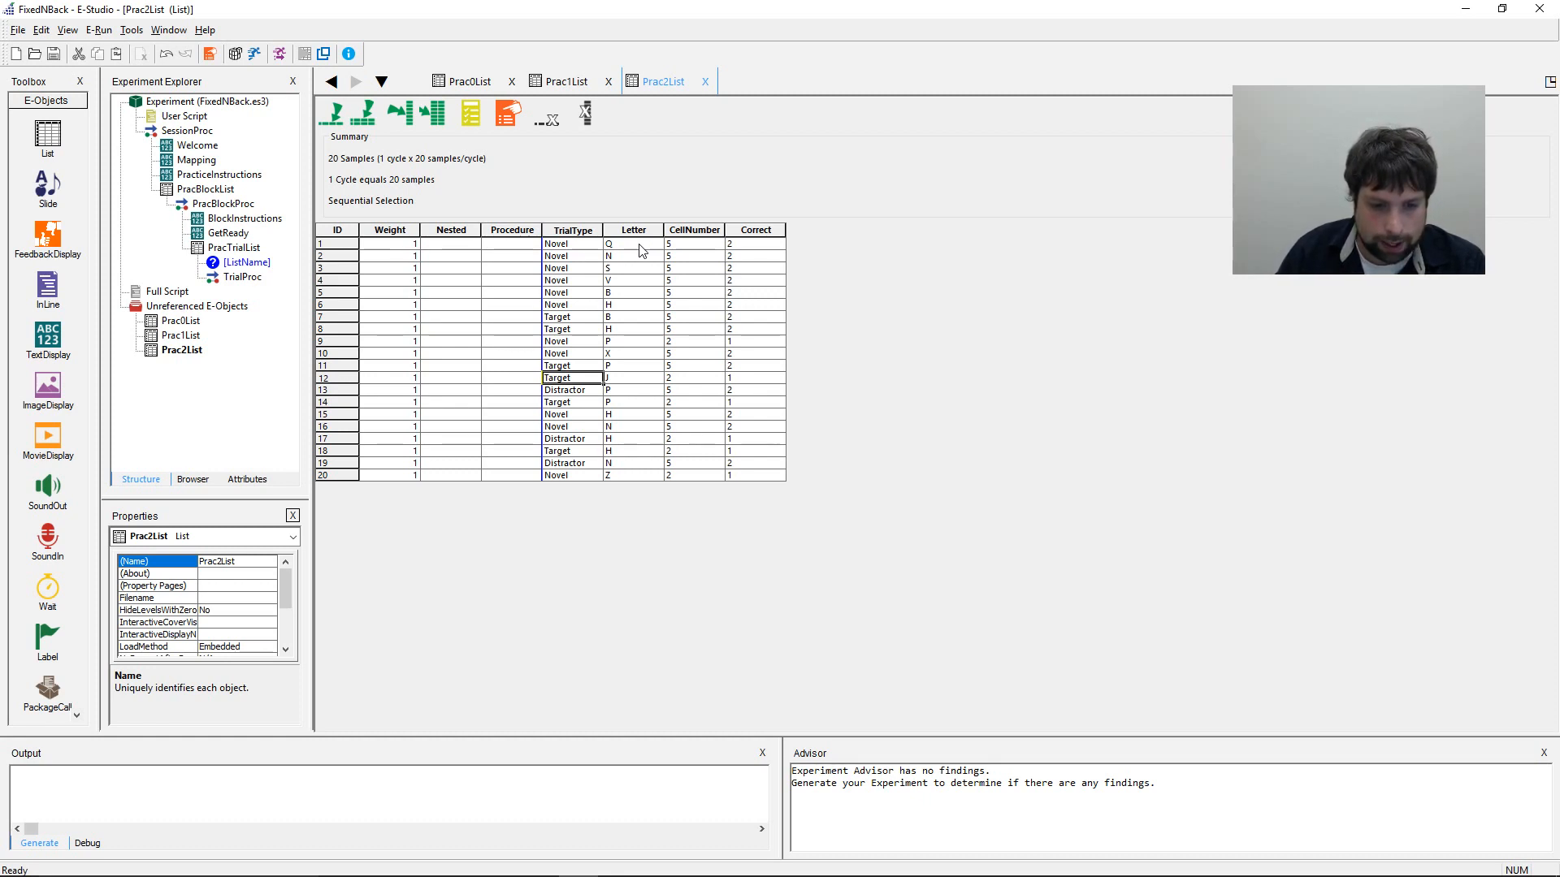
{"action": "key", "text": "Down"}
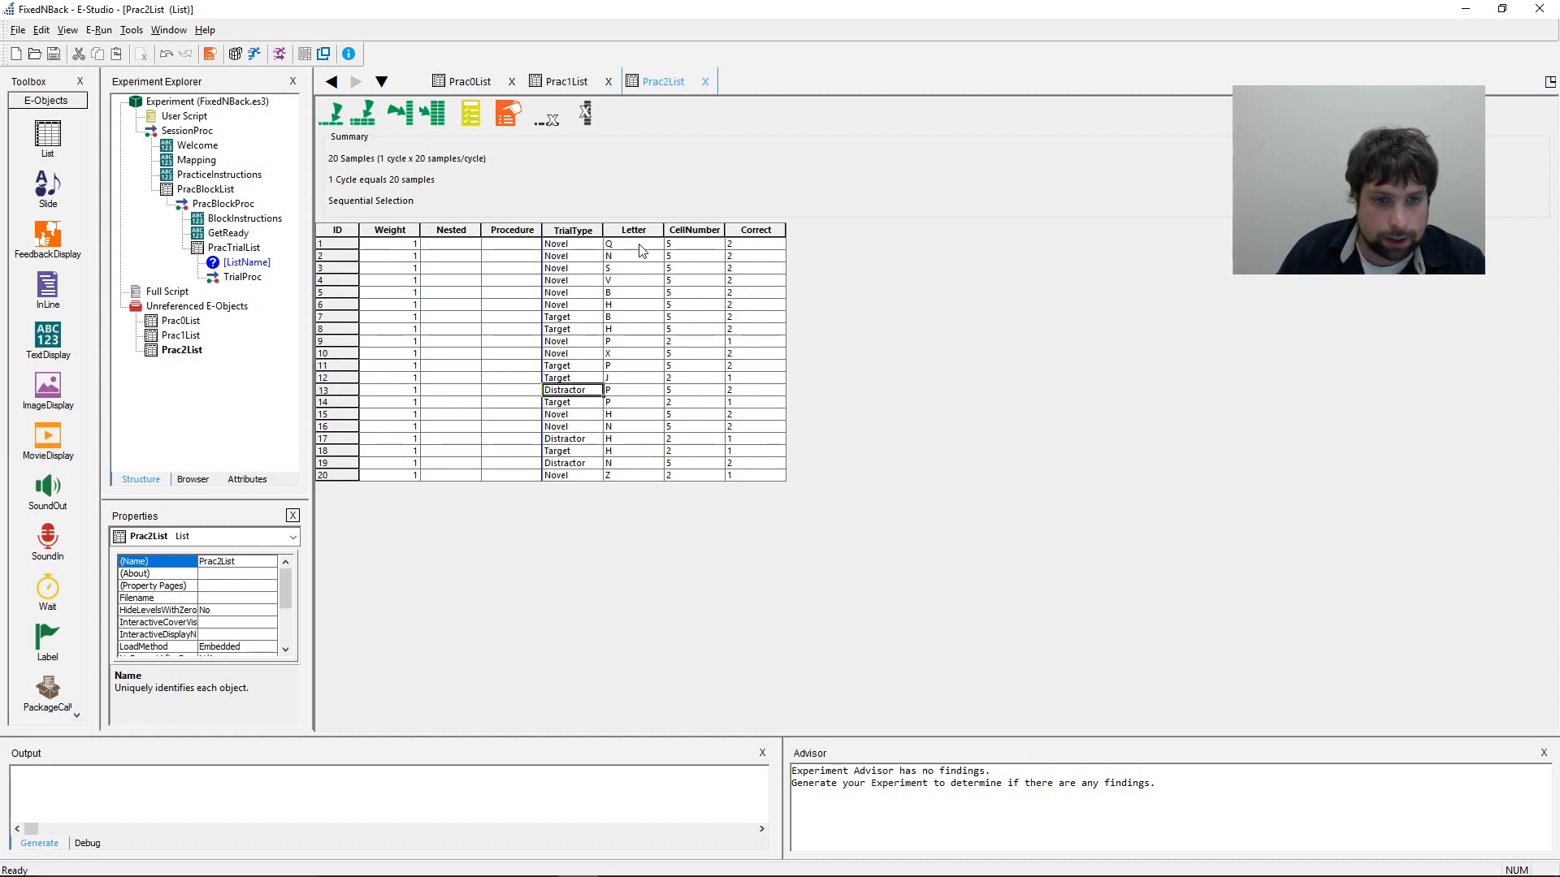
{"action": "key", "text": "Up"}
{"action": "key", "text": "Up"}
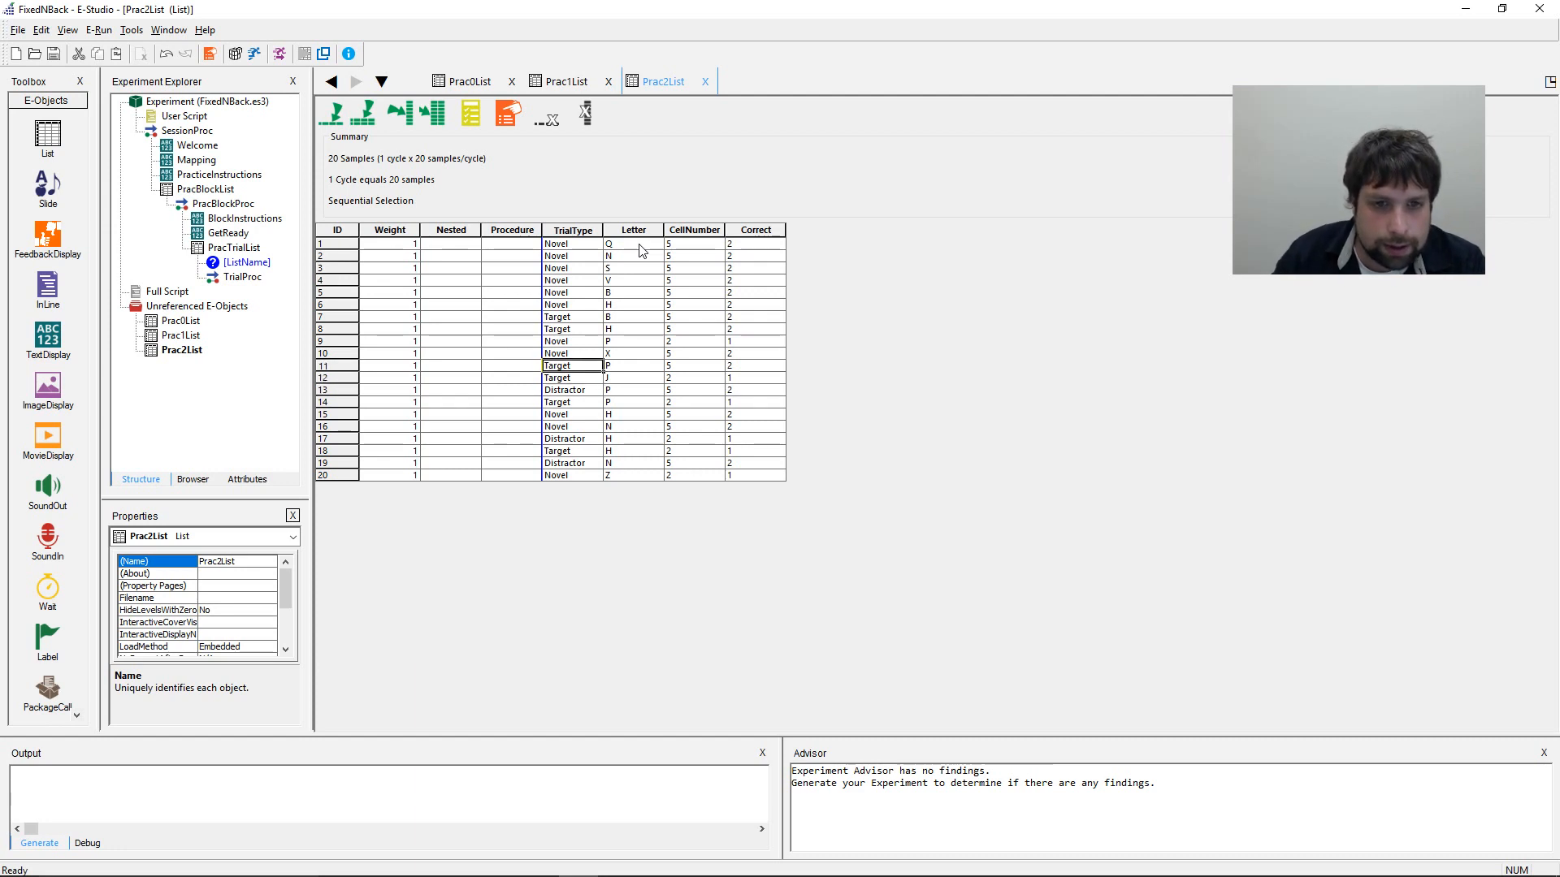
{"action": "key", "text": "Right"}
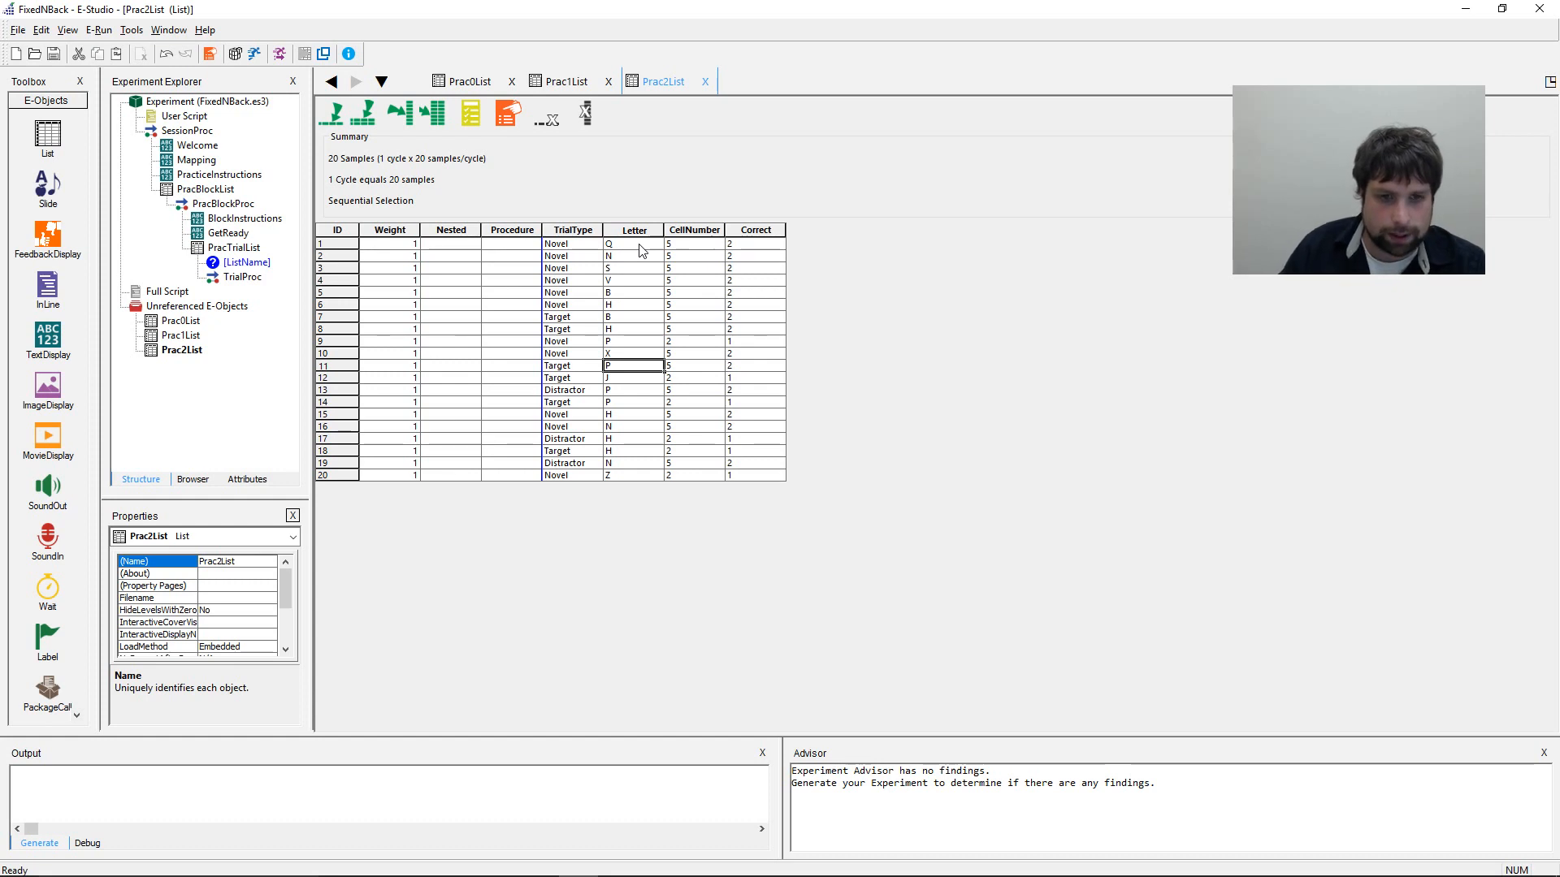
{"action": "key", "text": "Down"}
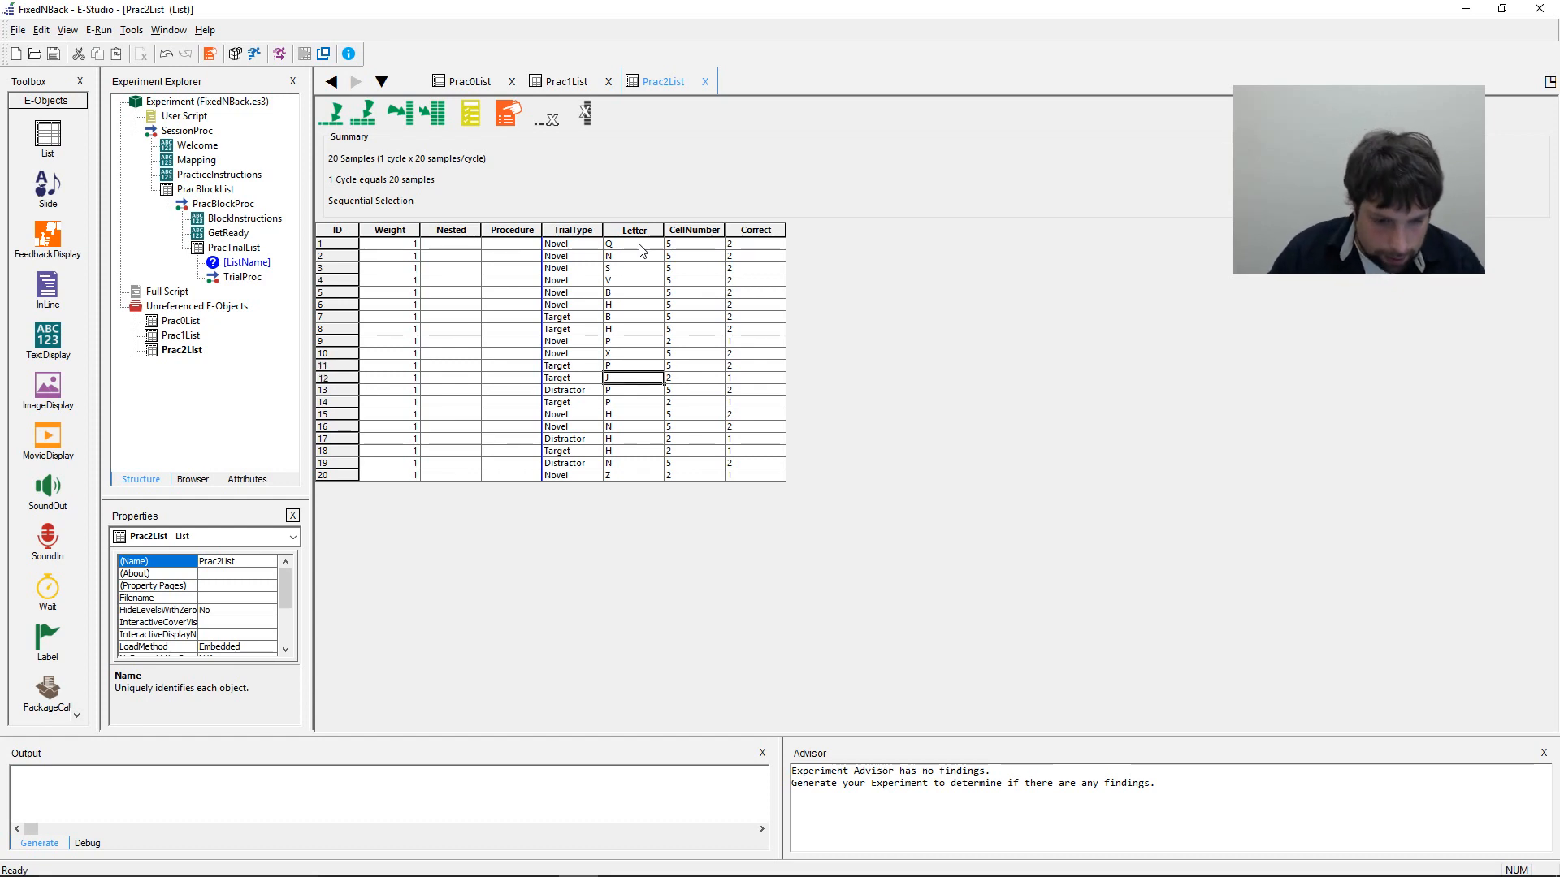
{"action": "type", "text": "C"}
{"action": "key", "text": "Down"}
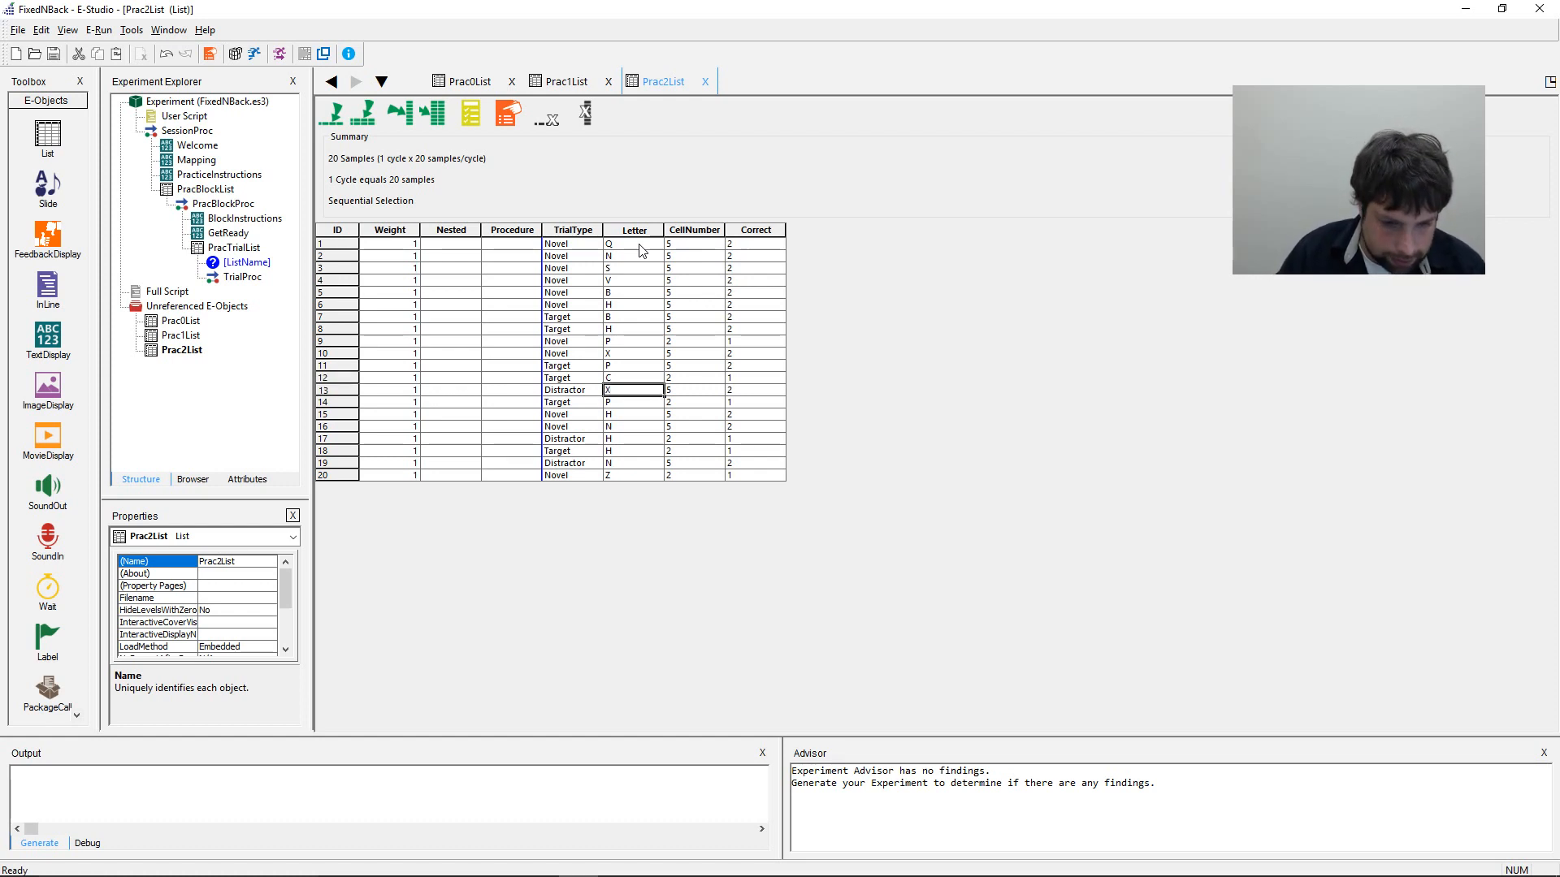
{"action": "key", "text": "Down"}
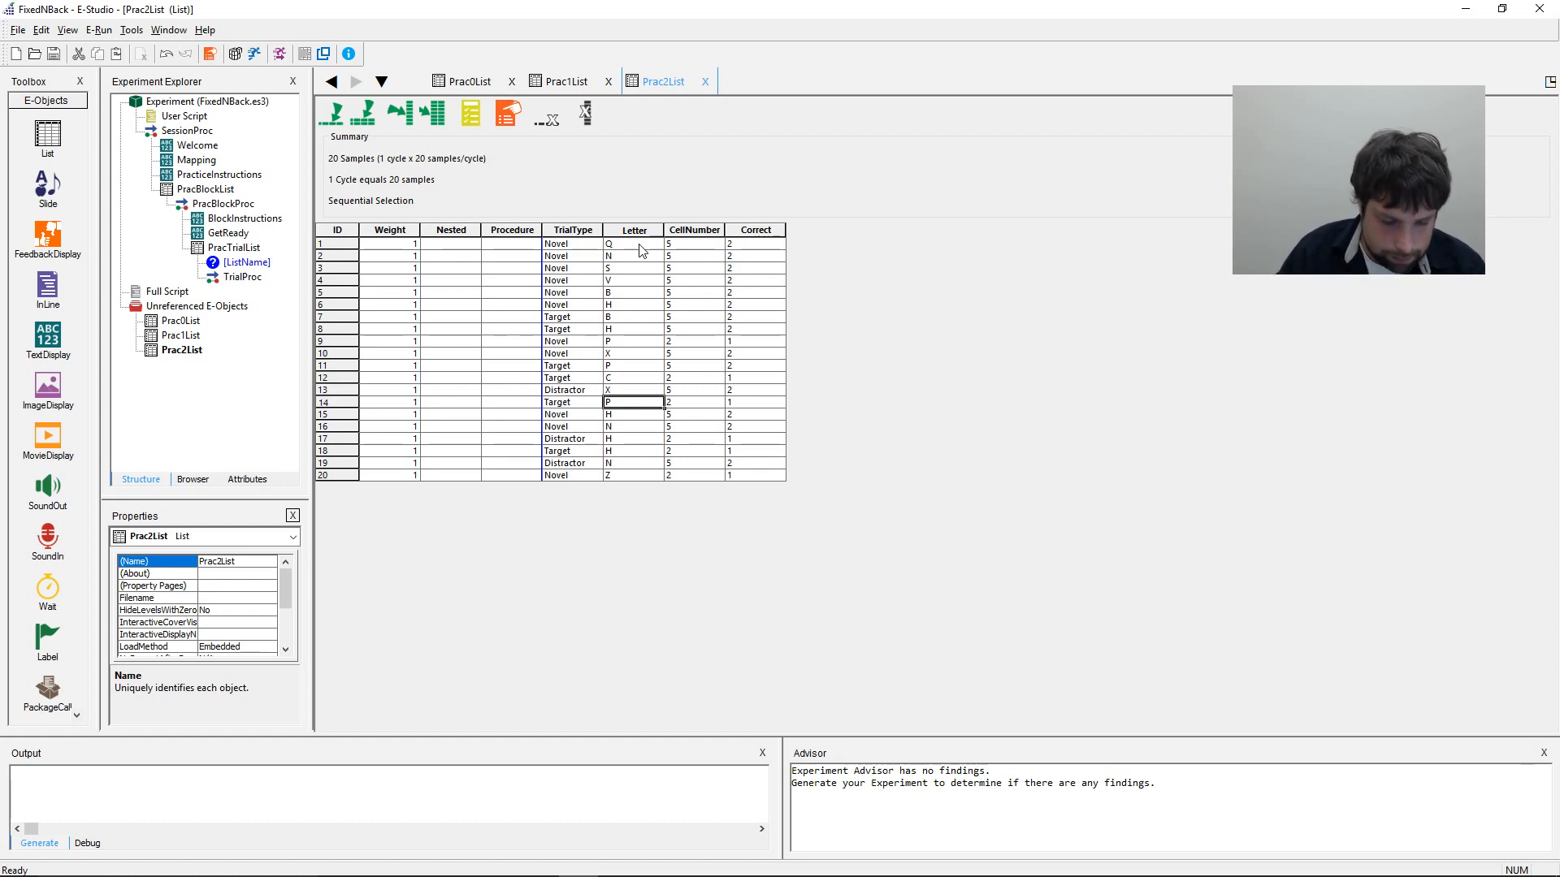
{"action": "type", "text": "C"}
{"action": "key", "text": "Down"}
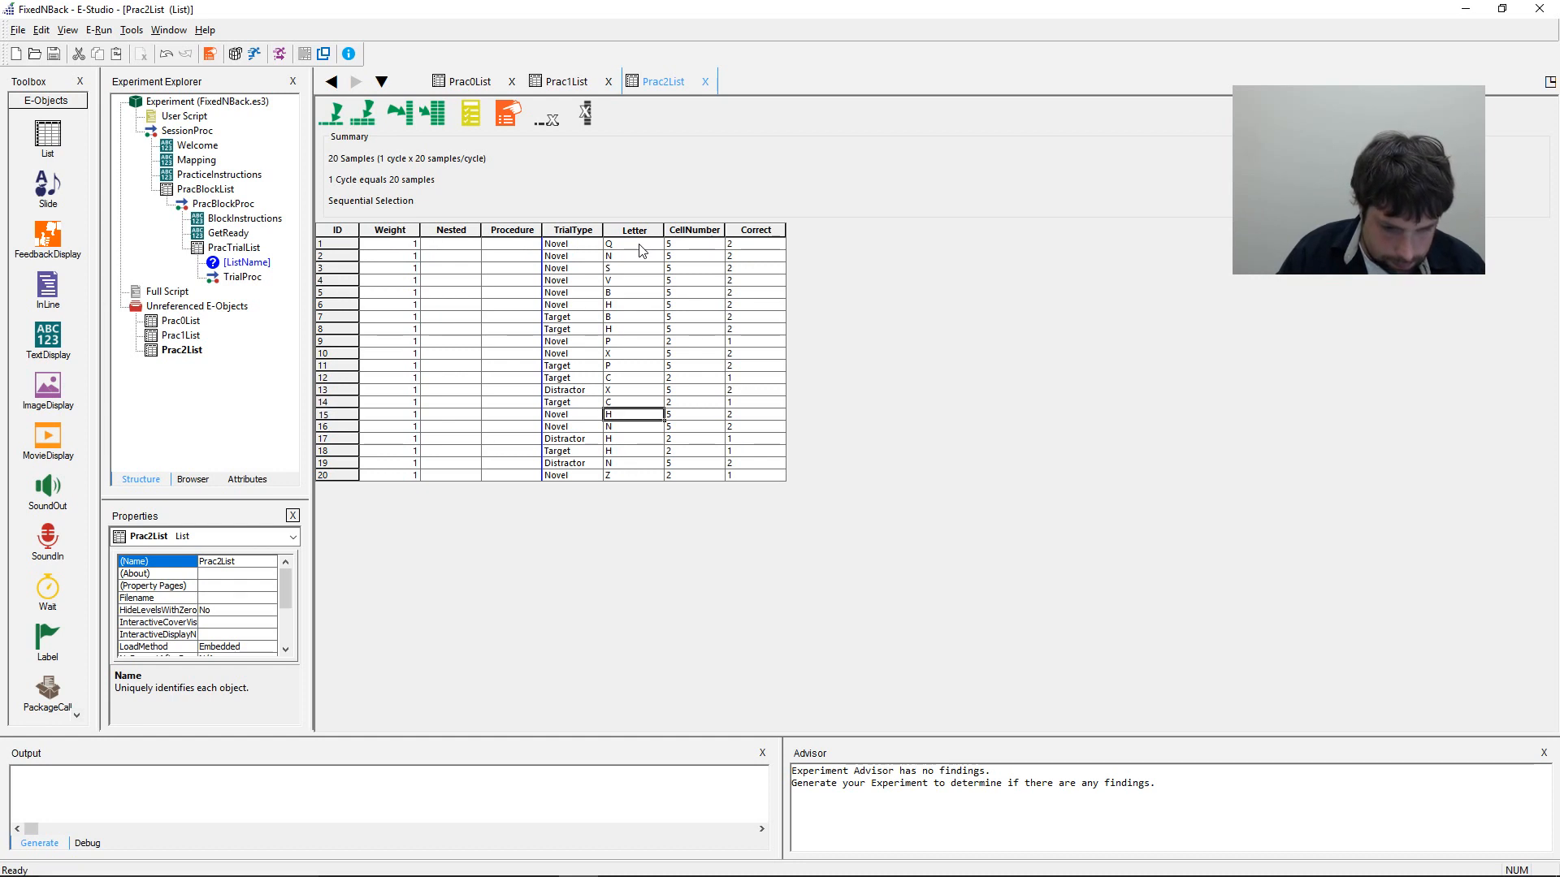
- Fill the Letter values of rows 15 to 20 in Prac2List with alternating M and K, starting with M
{"action": "type", "text": "M"}
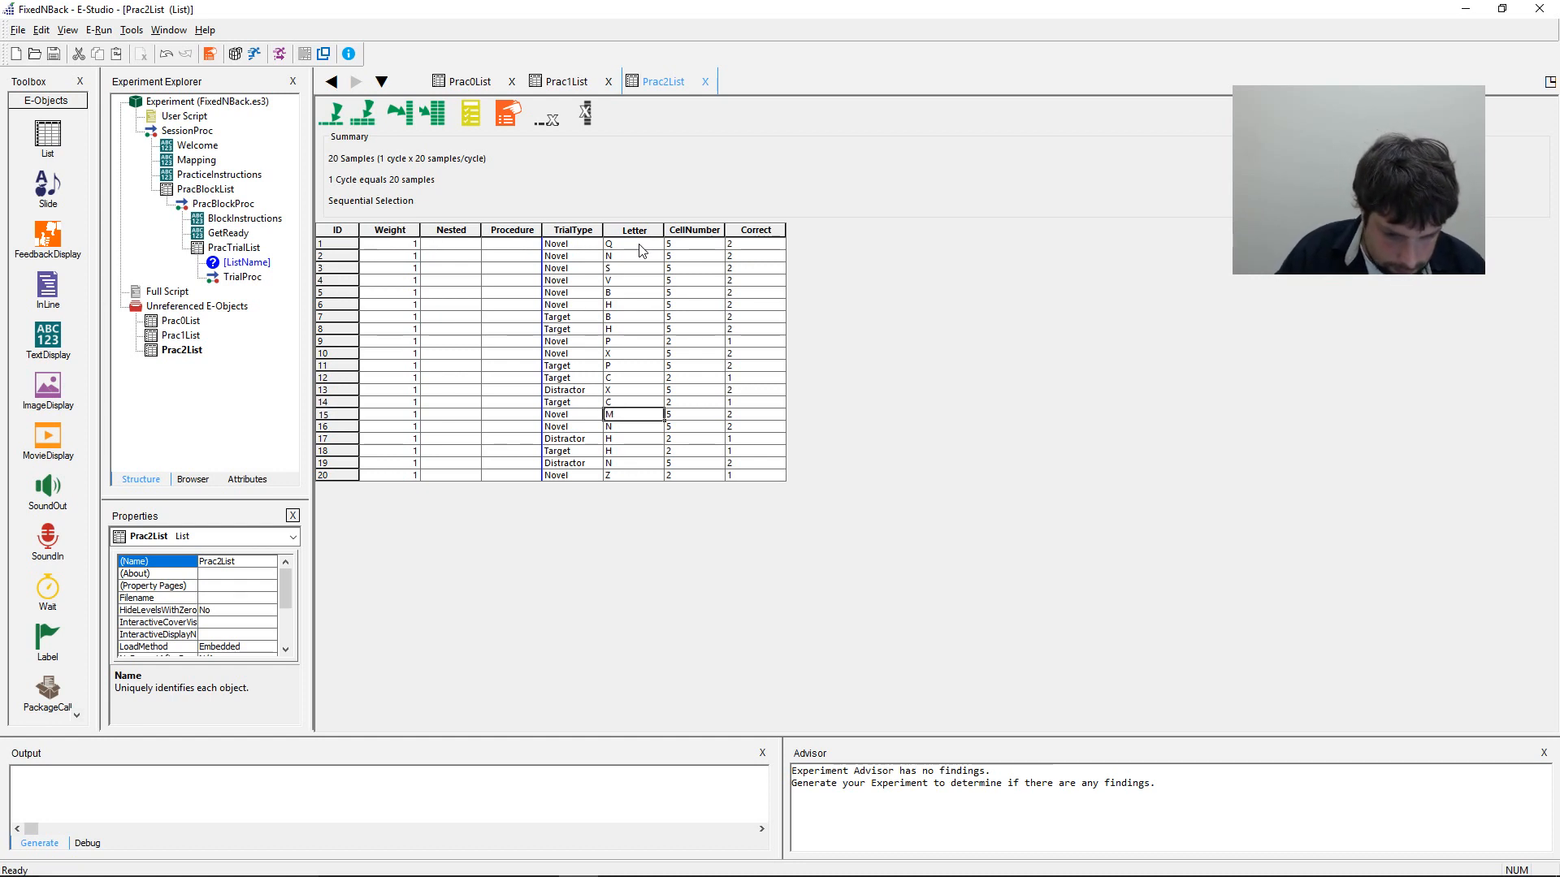
{"action": "key", "text": "Down"}
{"action": "type", "text": "K"}
{"action": "key", "text": "Down"}
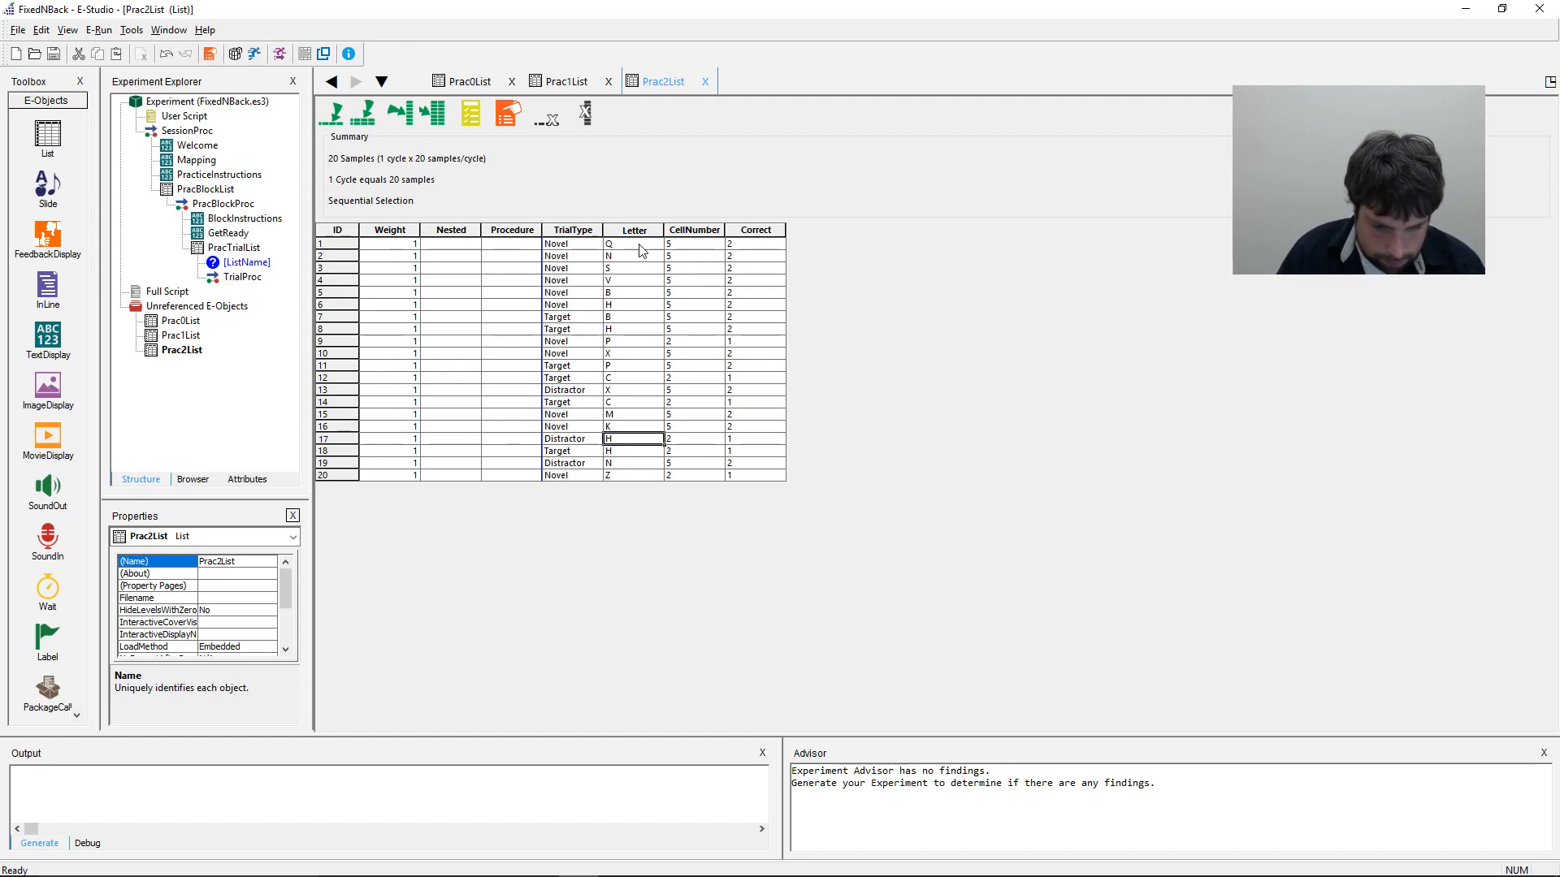
{"action": "type", "text": "M"}
{"action": "key", "text": "Down"}
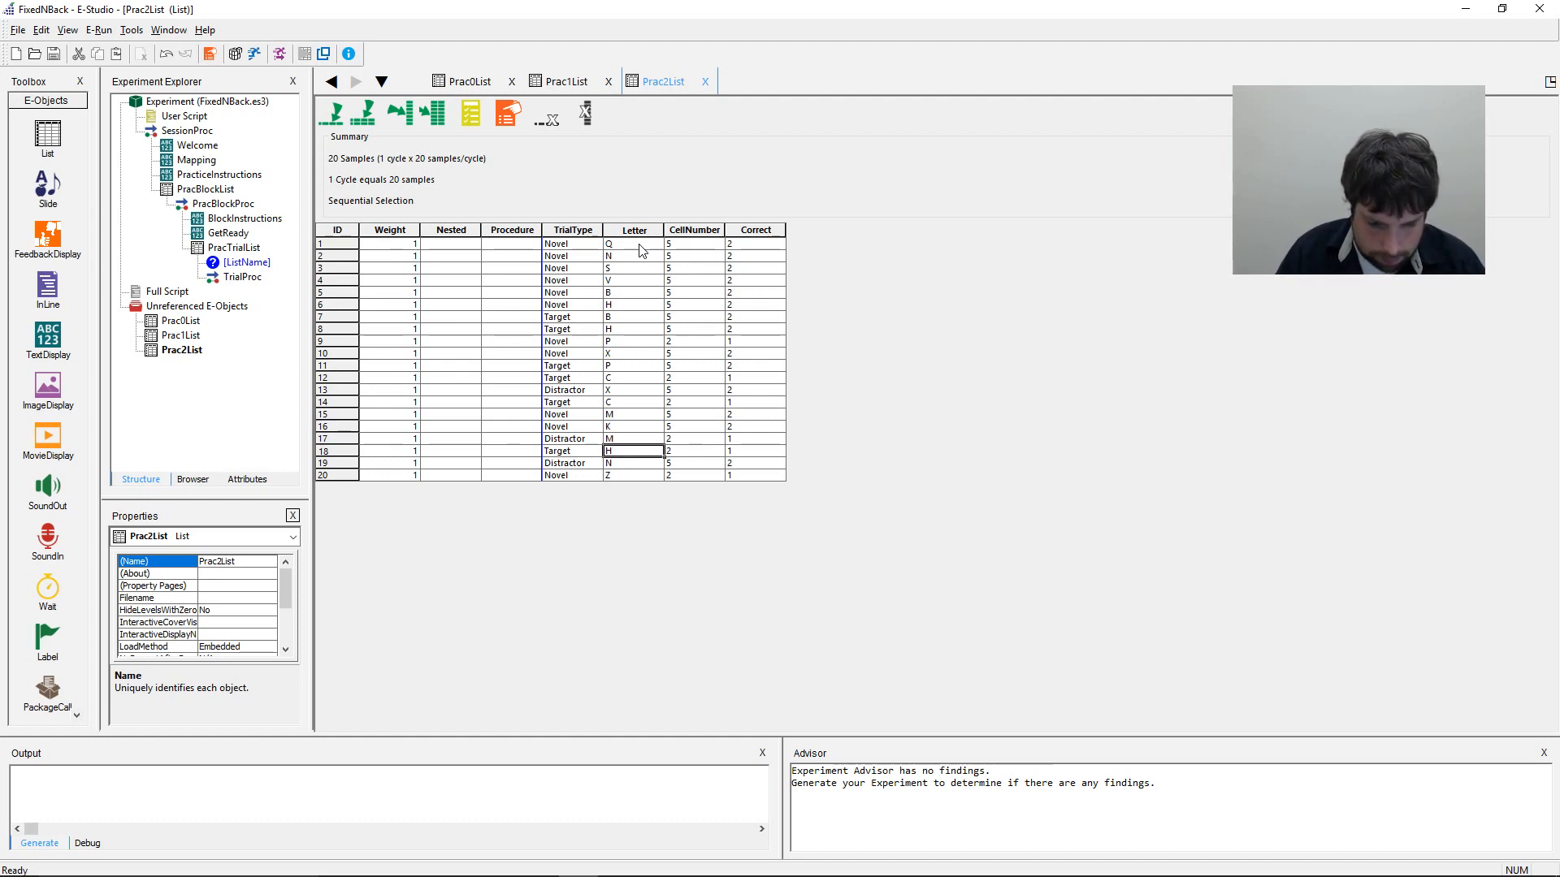
{"action": "type", "text": "K"}
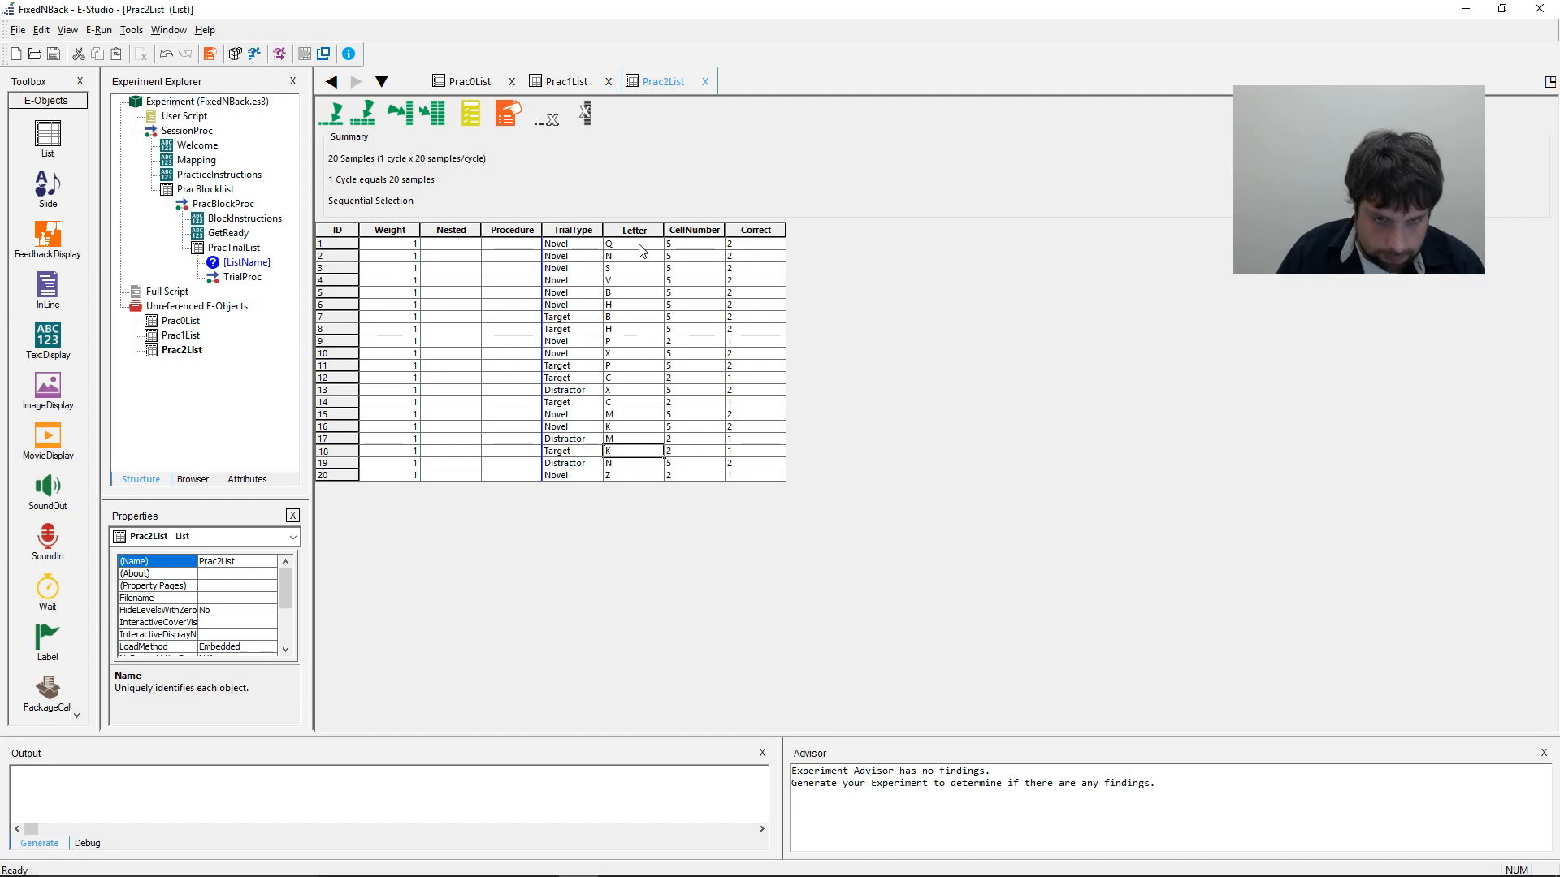
{"action": "key", "text": "Down"}
{"action": "type", "text": "M"}
{"action": "key", "text": "Down"}
{"action": "type", "text": "K"}
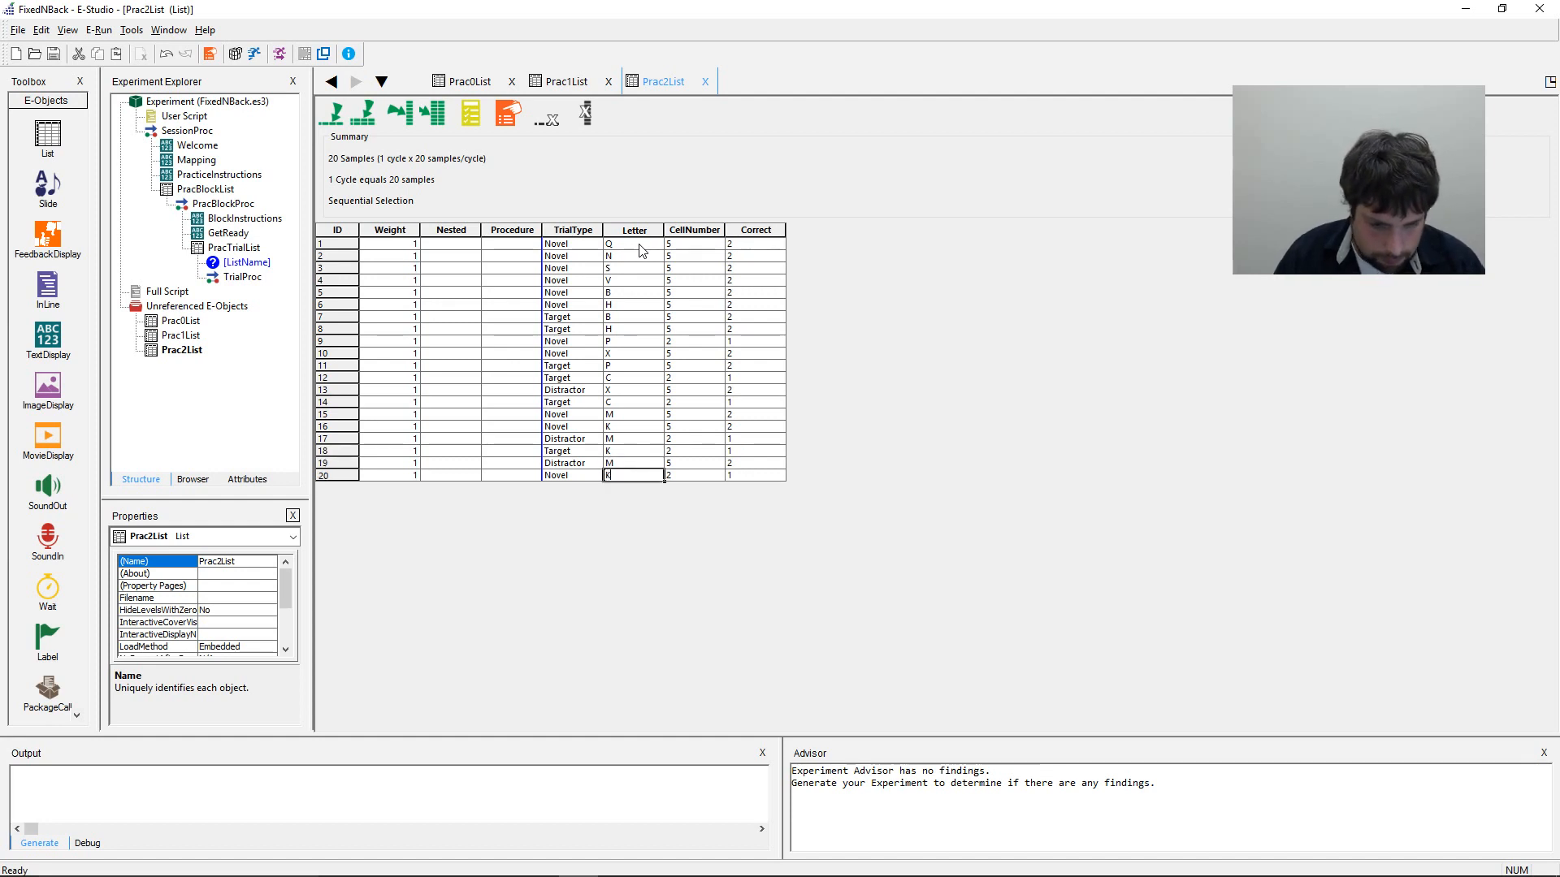
- Check the TrialType values of Prac2List against their letters, focusing on rows 7 to 11
{"action": "key", "text": "Left"}
{"action": "key", "text": "Up"}
{"action": "key", "text": "Up"}
{"action": "key", "text": "Up"}
{"action": "key", "text": "Up"}
{"action": "key", "text": "Up"}
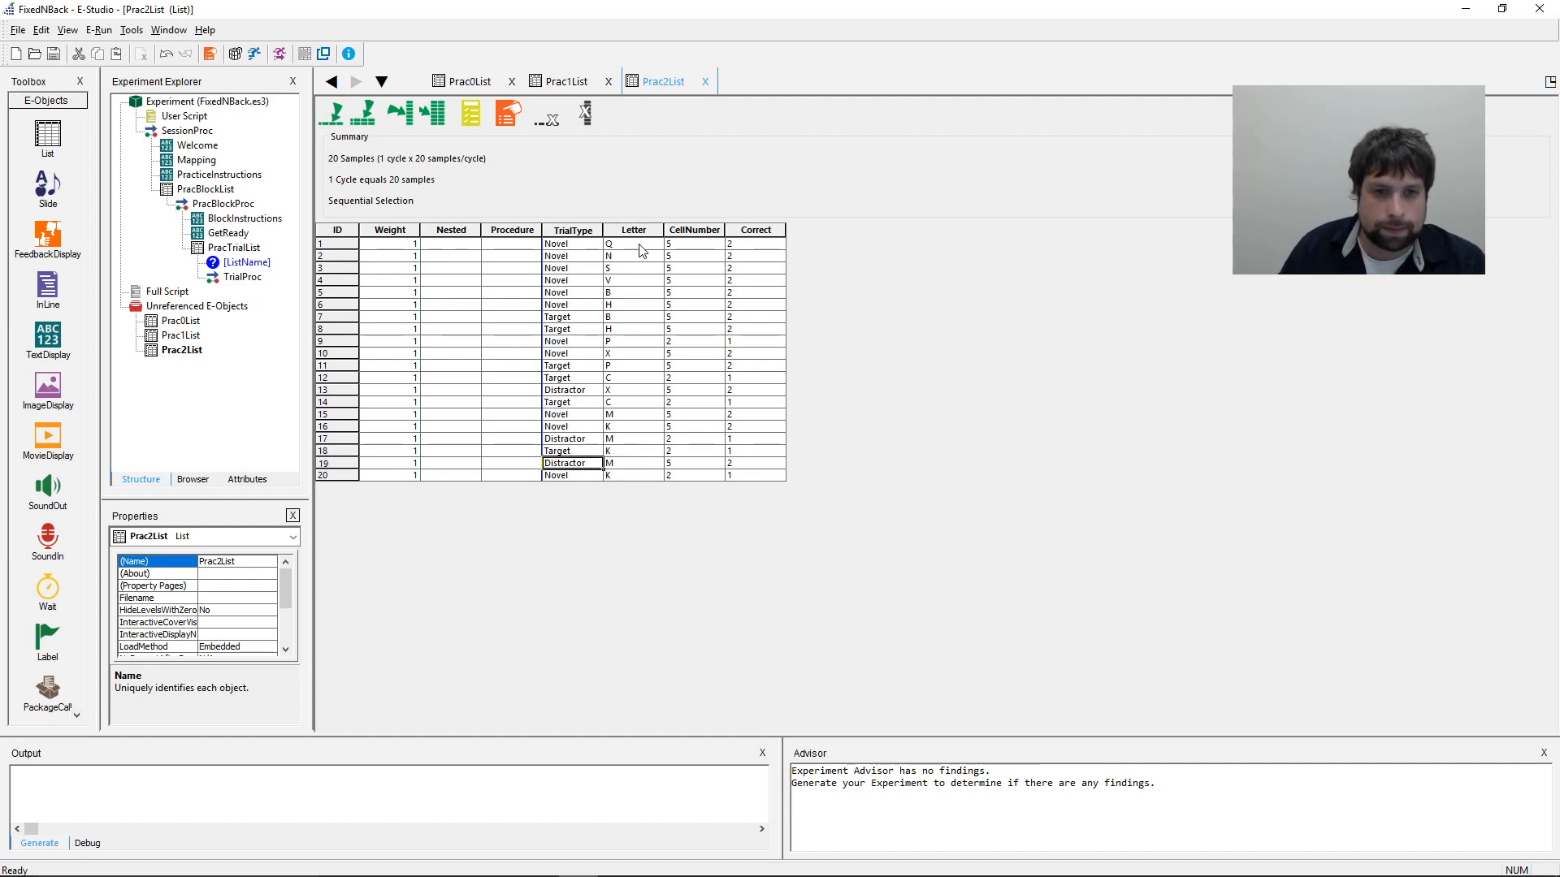
{"action": "key", "text": "Up"}
{"action": "key", "text": "Up"}
{"action": "key", "text": "Up"}
{"action": "key", "text": "Up"}
{"action": "key", "text": "Up"}
{"action": "key", "text": "Up"}
{"action": "key", "text": "Up"}
{"action": "key", "text": "Up"}
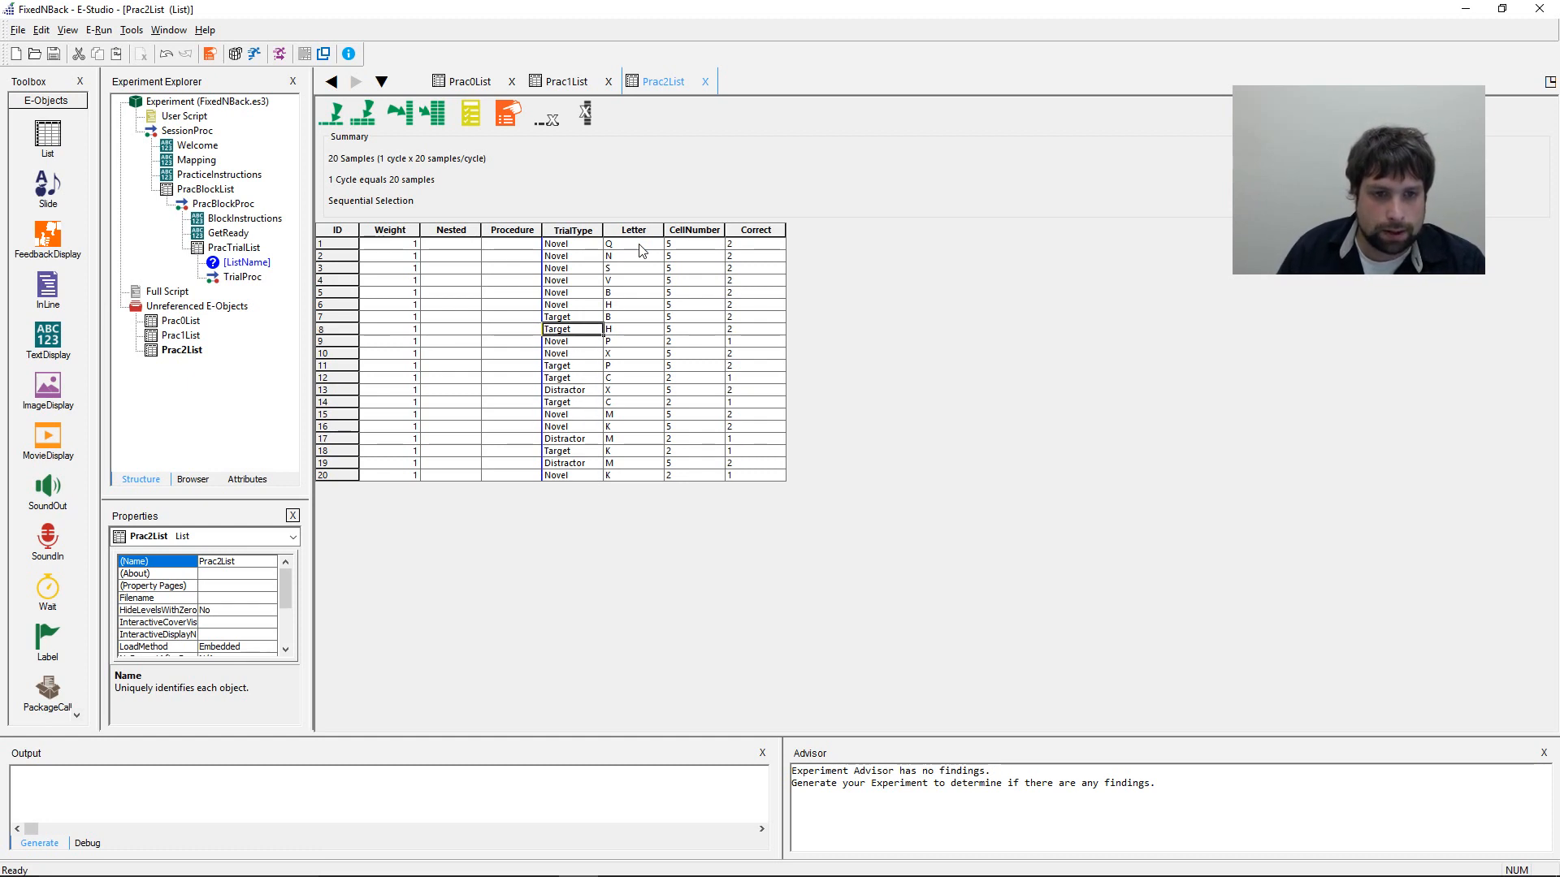
{"action": "key", "text": "Down"}
{"action": "key", "text": "Down"}
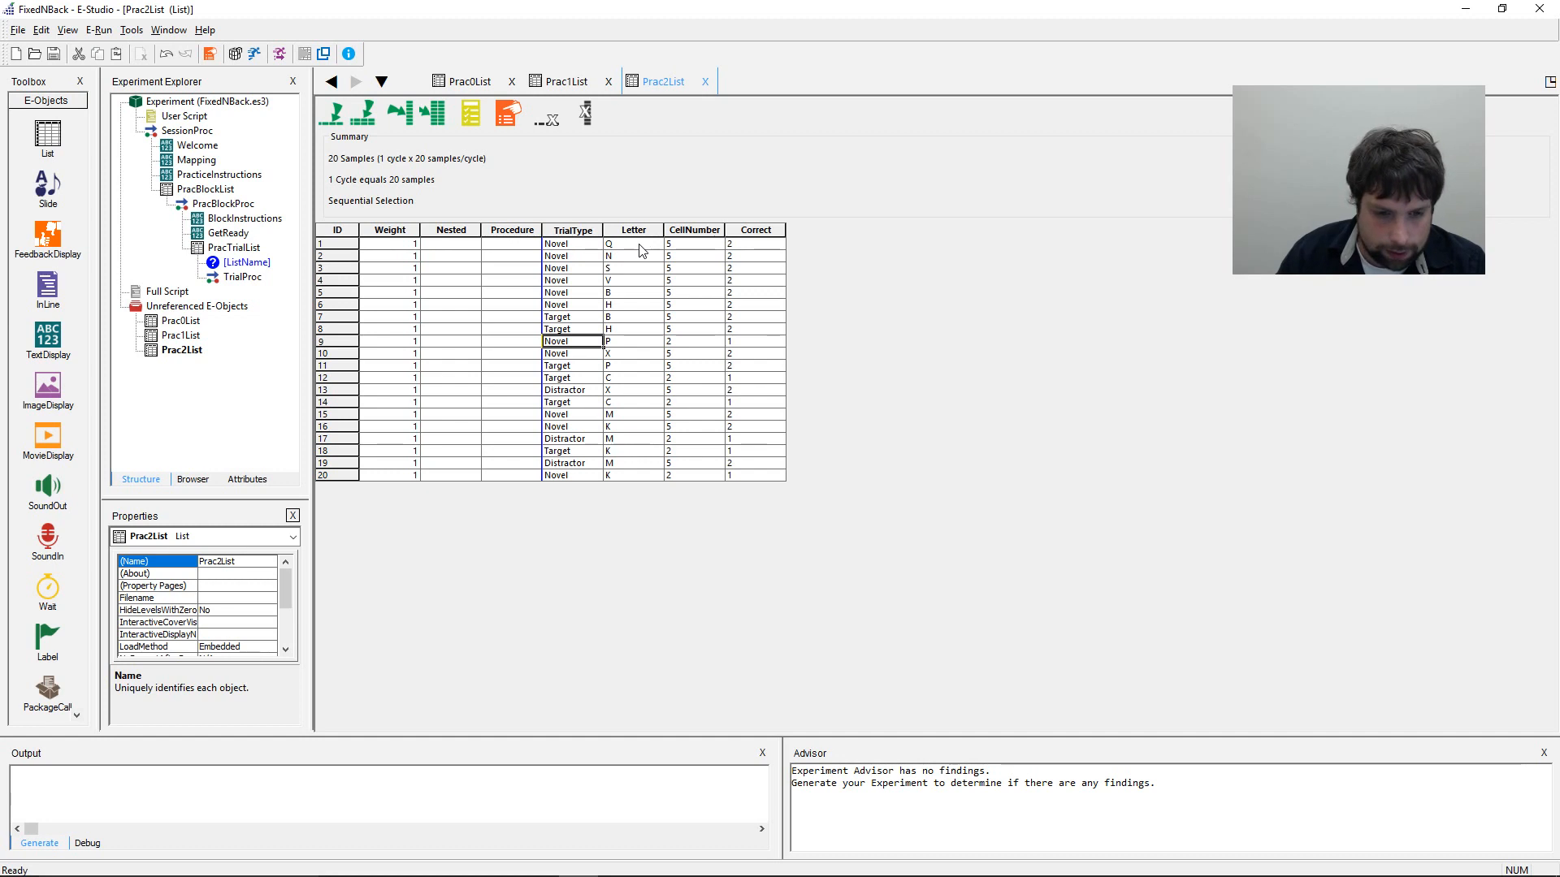
{"action": "key", "text": "Down"}
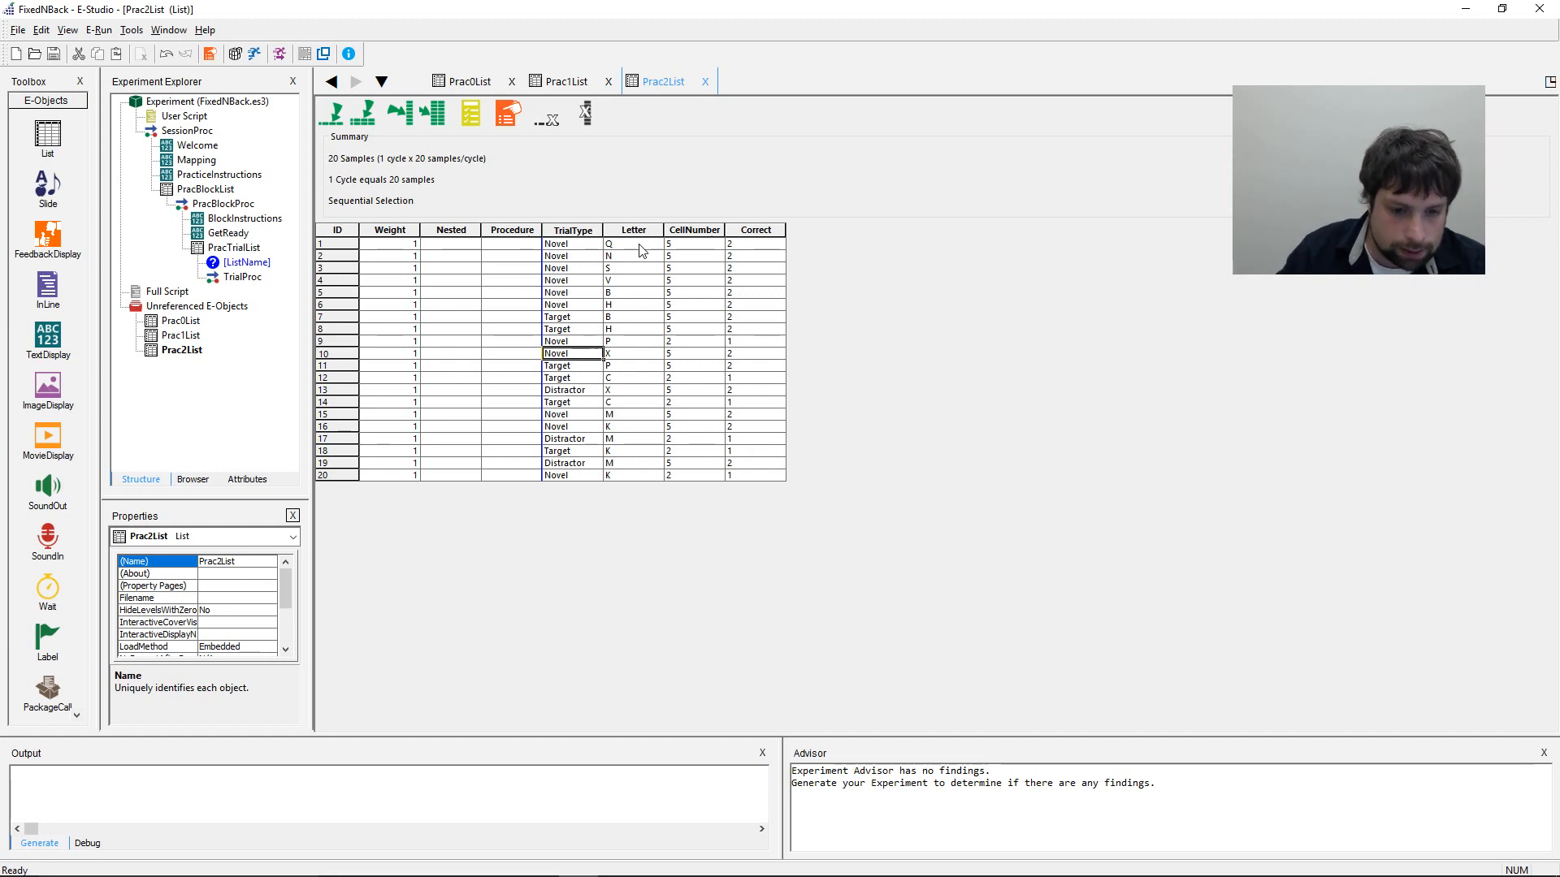
{"action": "key", "text": "Up"}
{"action": "key", "text": "Up"}
{"action": "key", "text": "Up"}
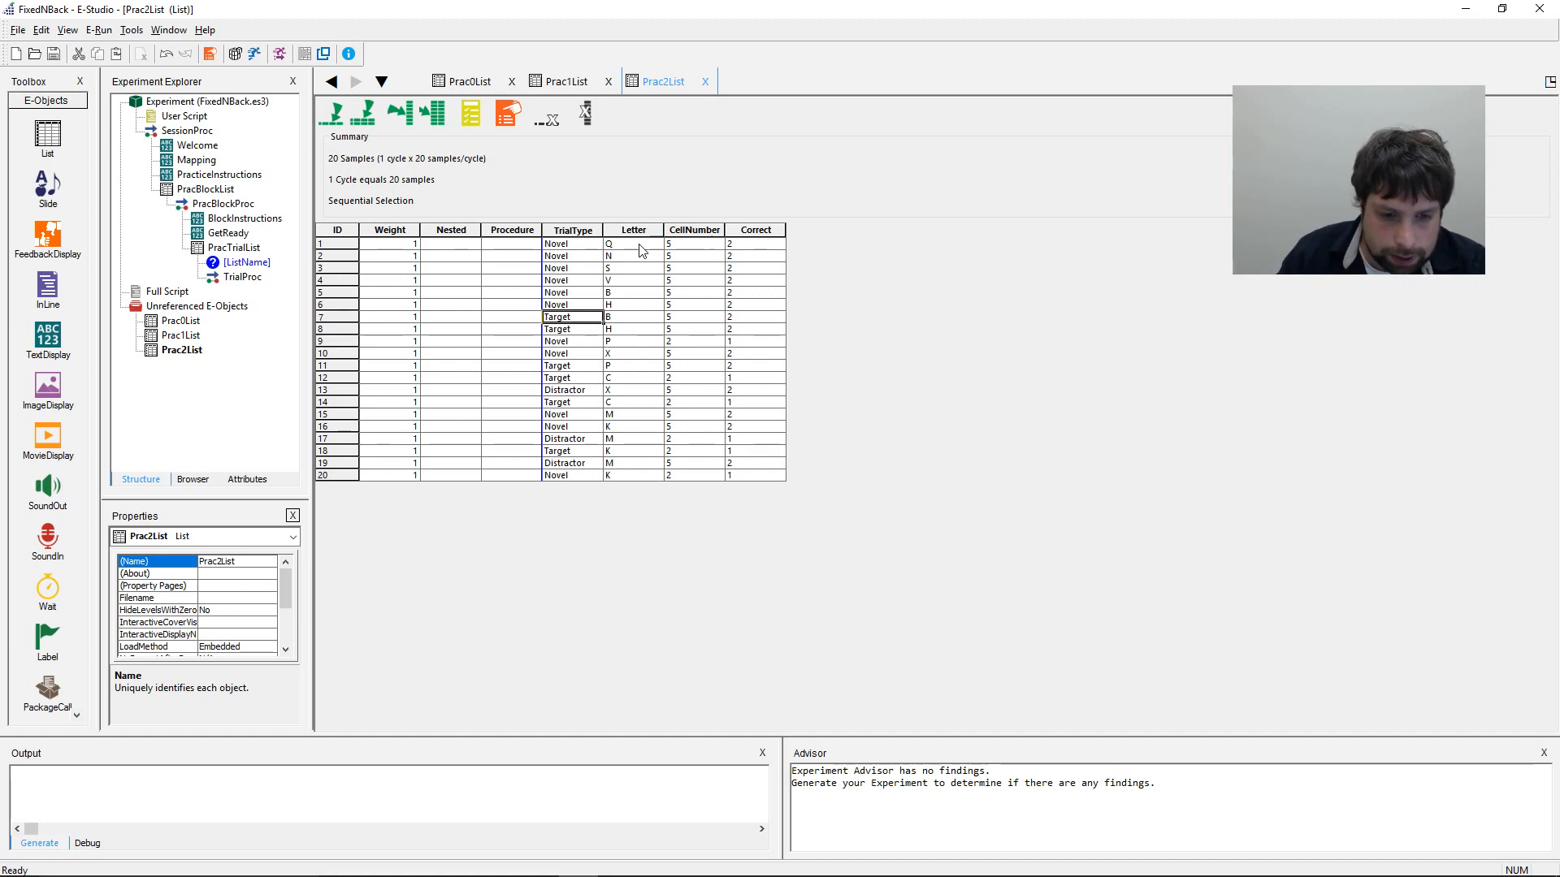
{"action": "key", "text": "Down"}
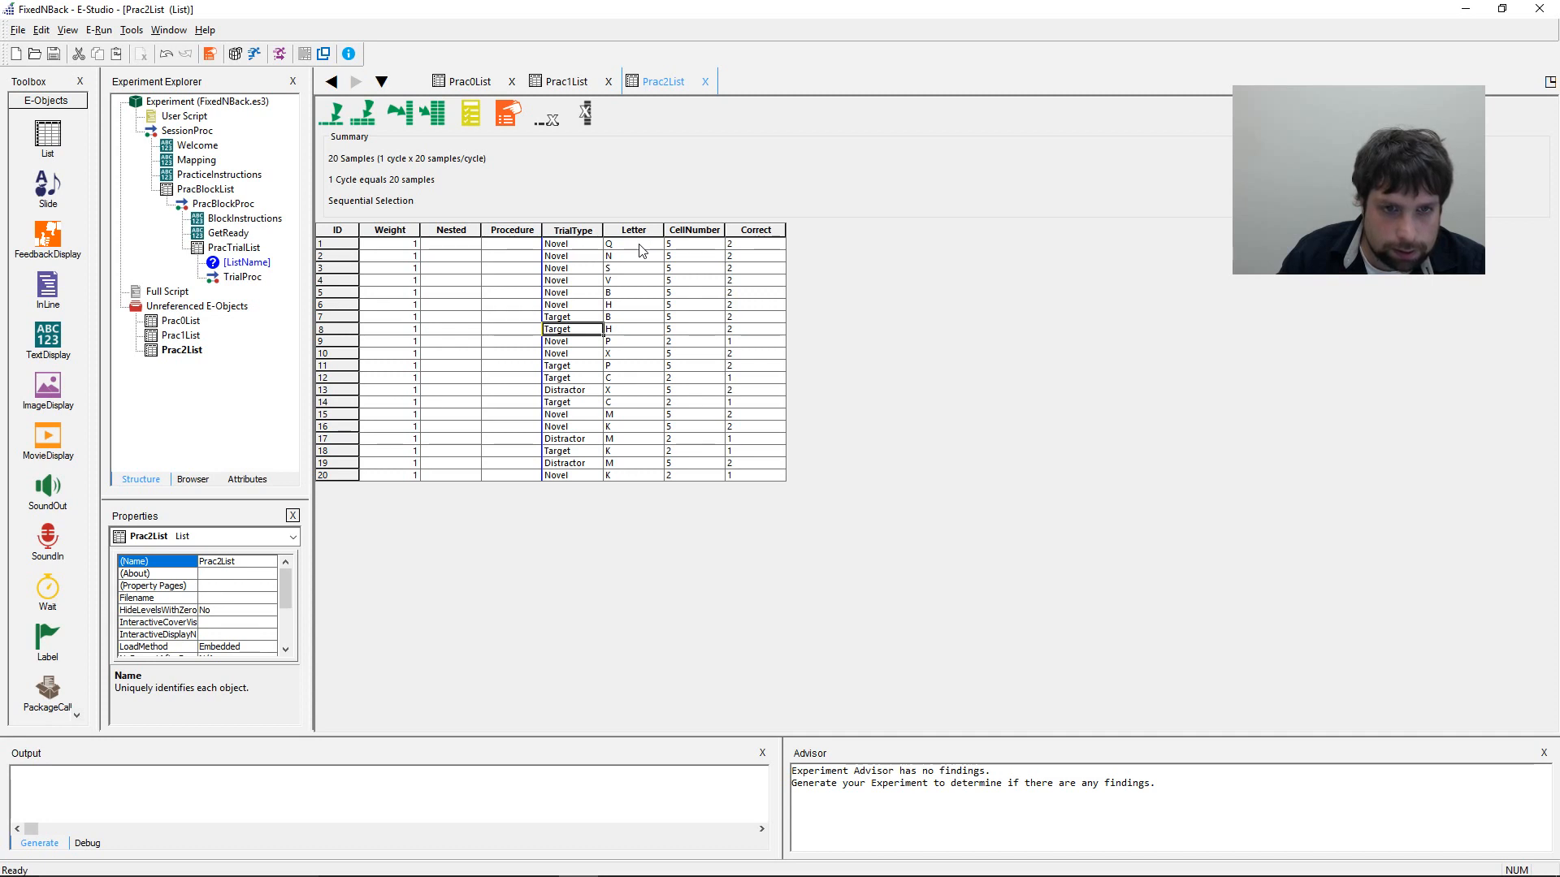
{"action": "key", "text": "Up"}
{"action": "key", "text": "Down"}
{"action": "key", "text": "Down"}
{"action": "key", "text": "Down"}
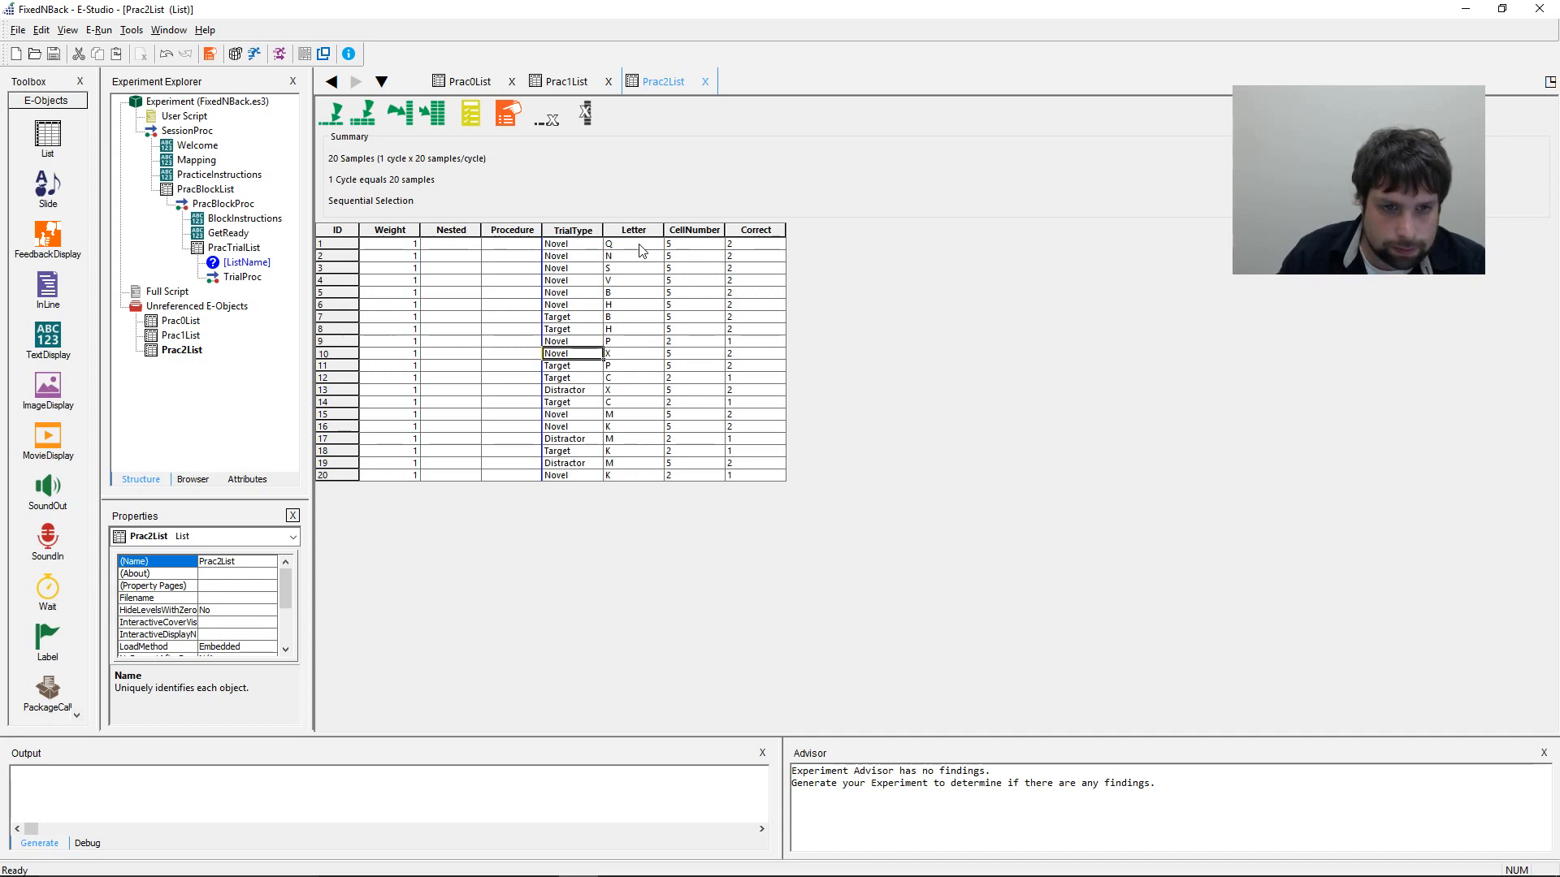
{"action": "key", "text": "Down"}
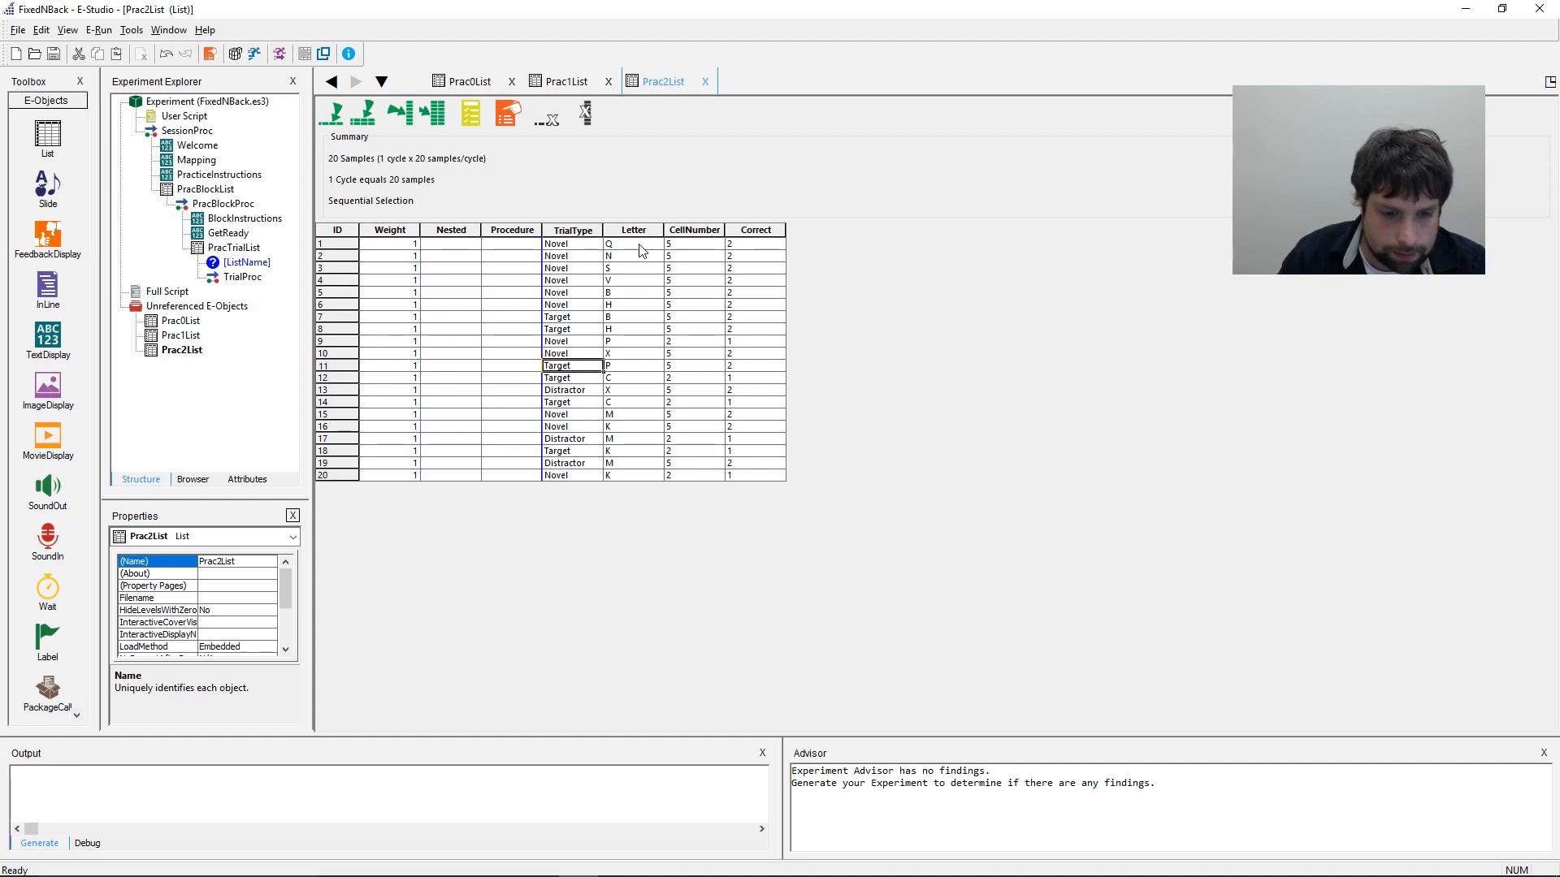
- Set the TrialType values of rows 12 to 16 in Prac2List to Novel, Distractor, Target, Novel and Novel
{"action": "key", "text": "Down"}
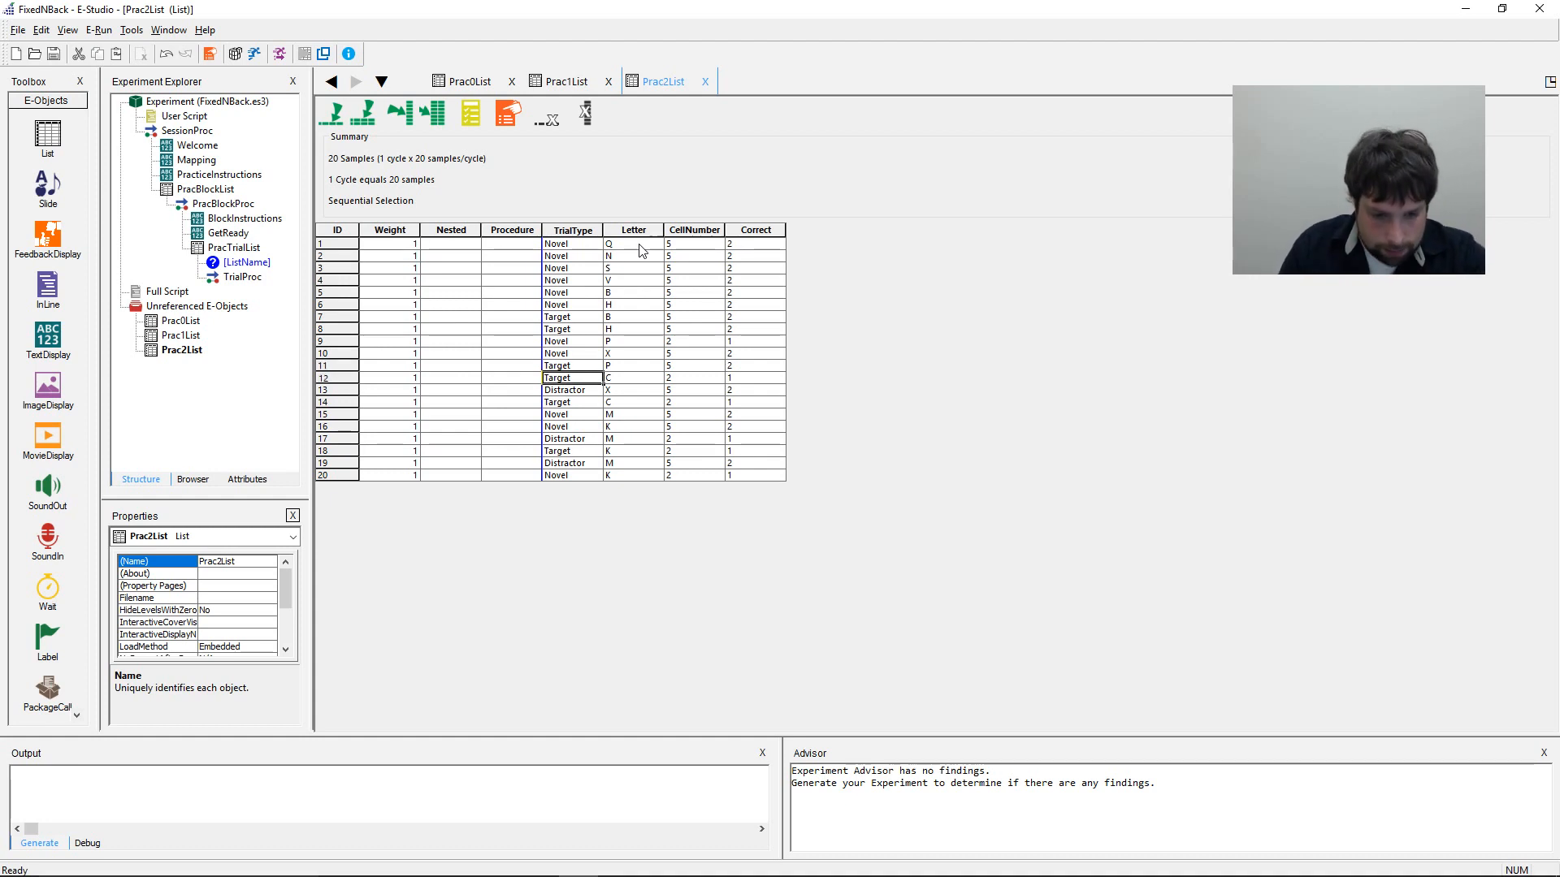
{"action": "type", "text": "Novel"}
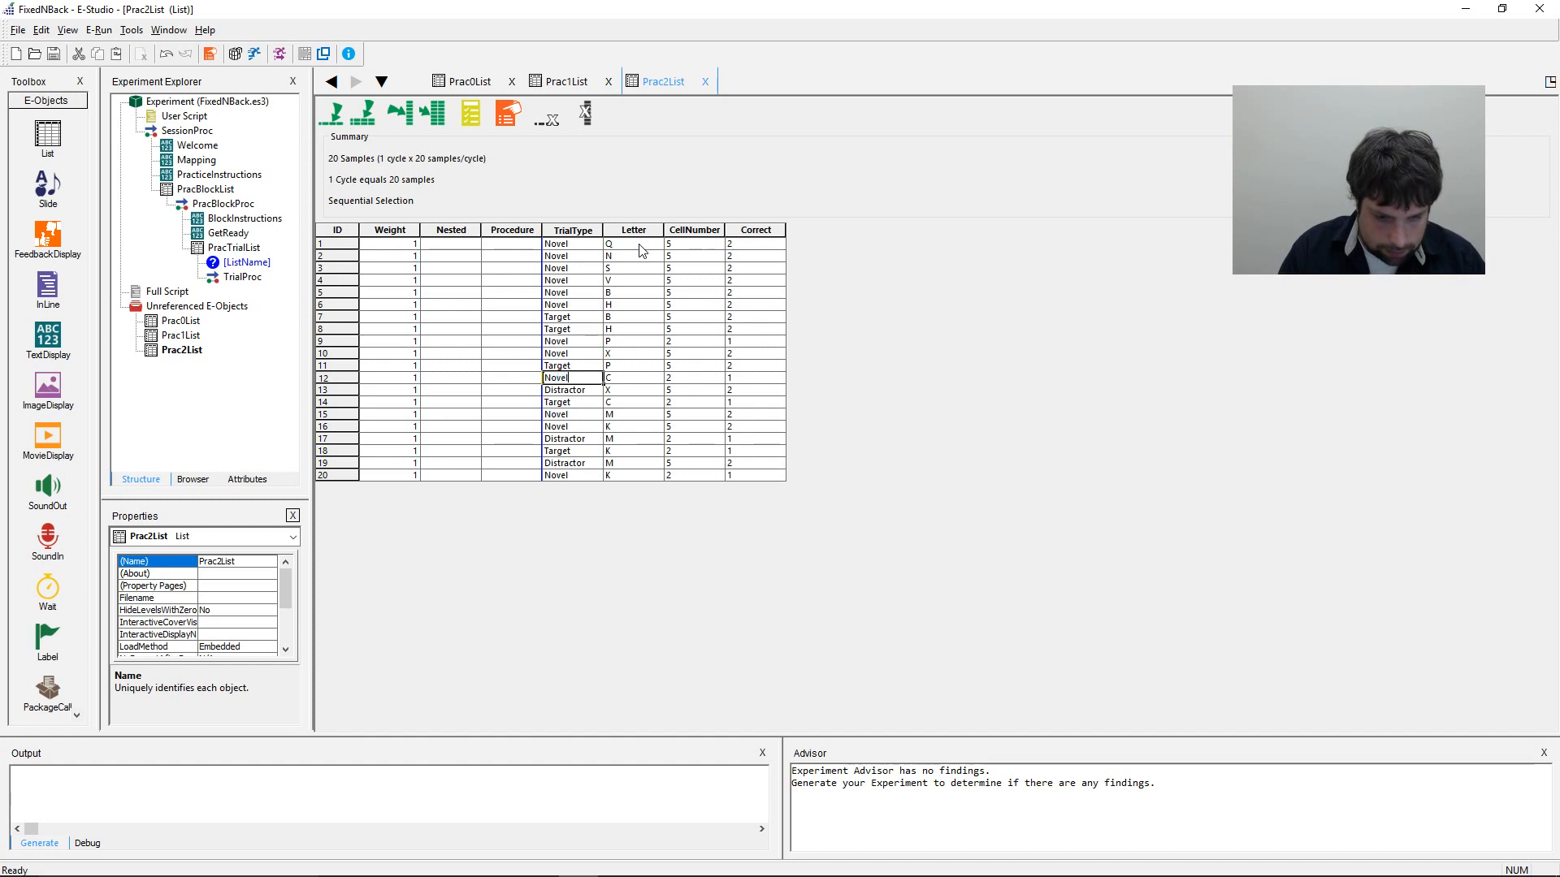
{"action": "key", "text": "Down"}
{"action": "type", "text": "Dis"}
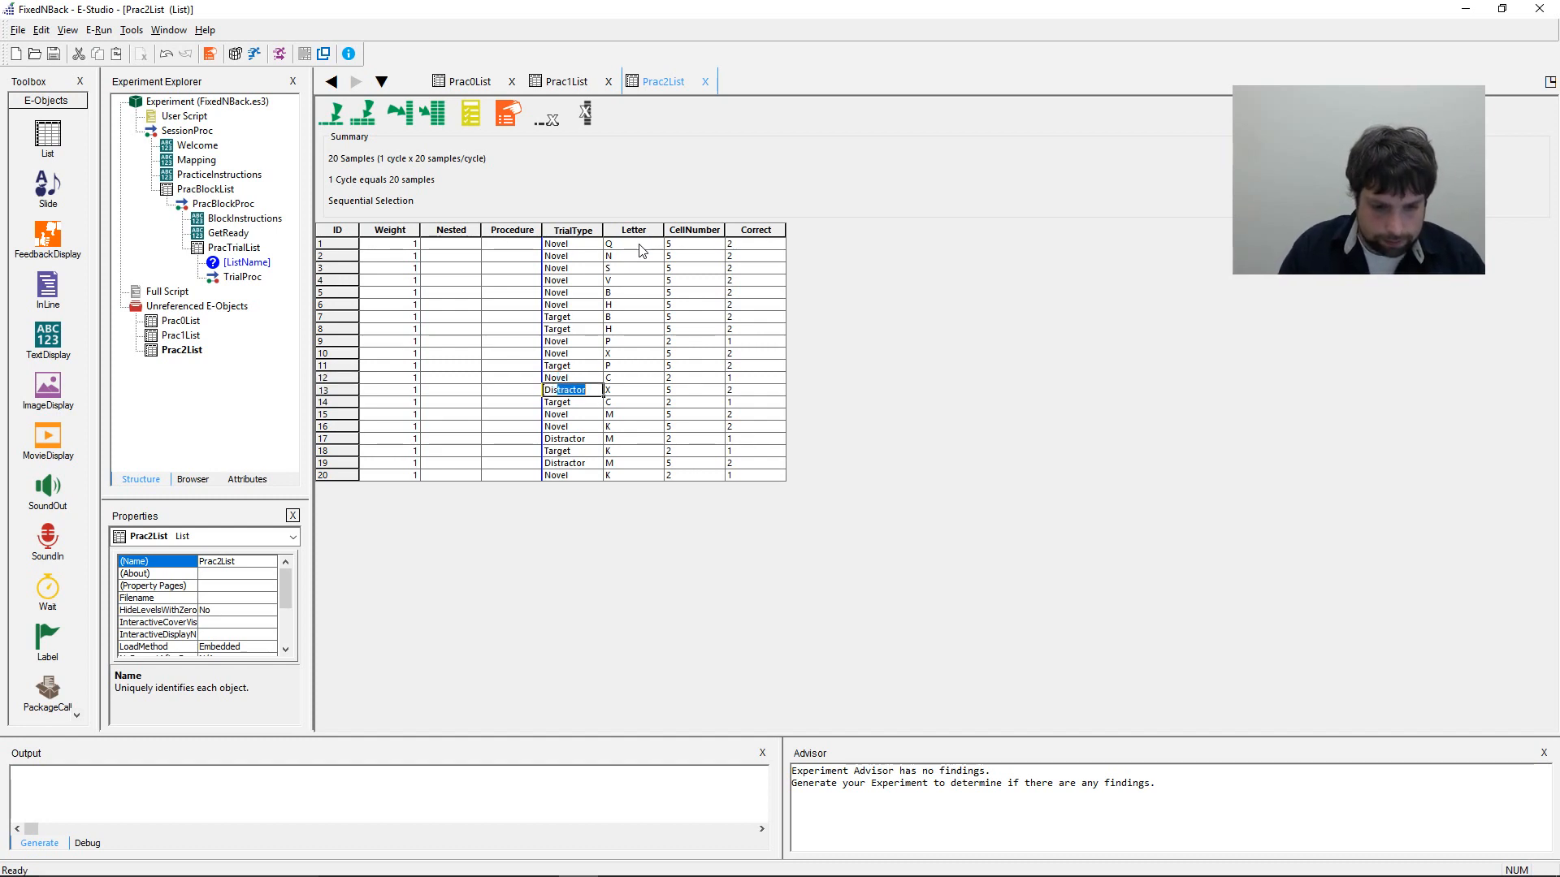
{"action": "key", "text": "Down"}
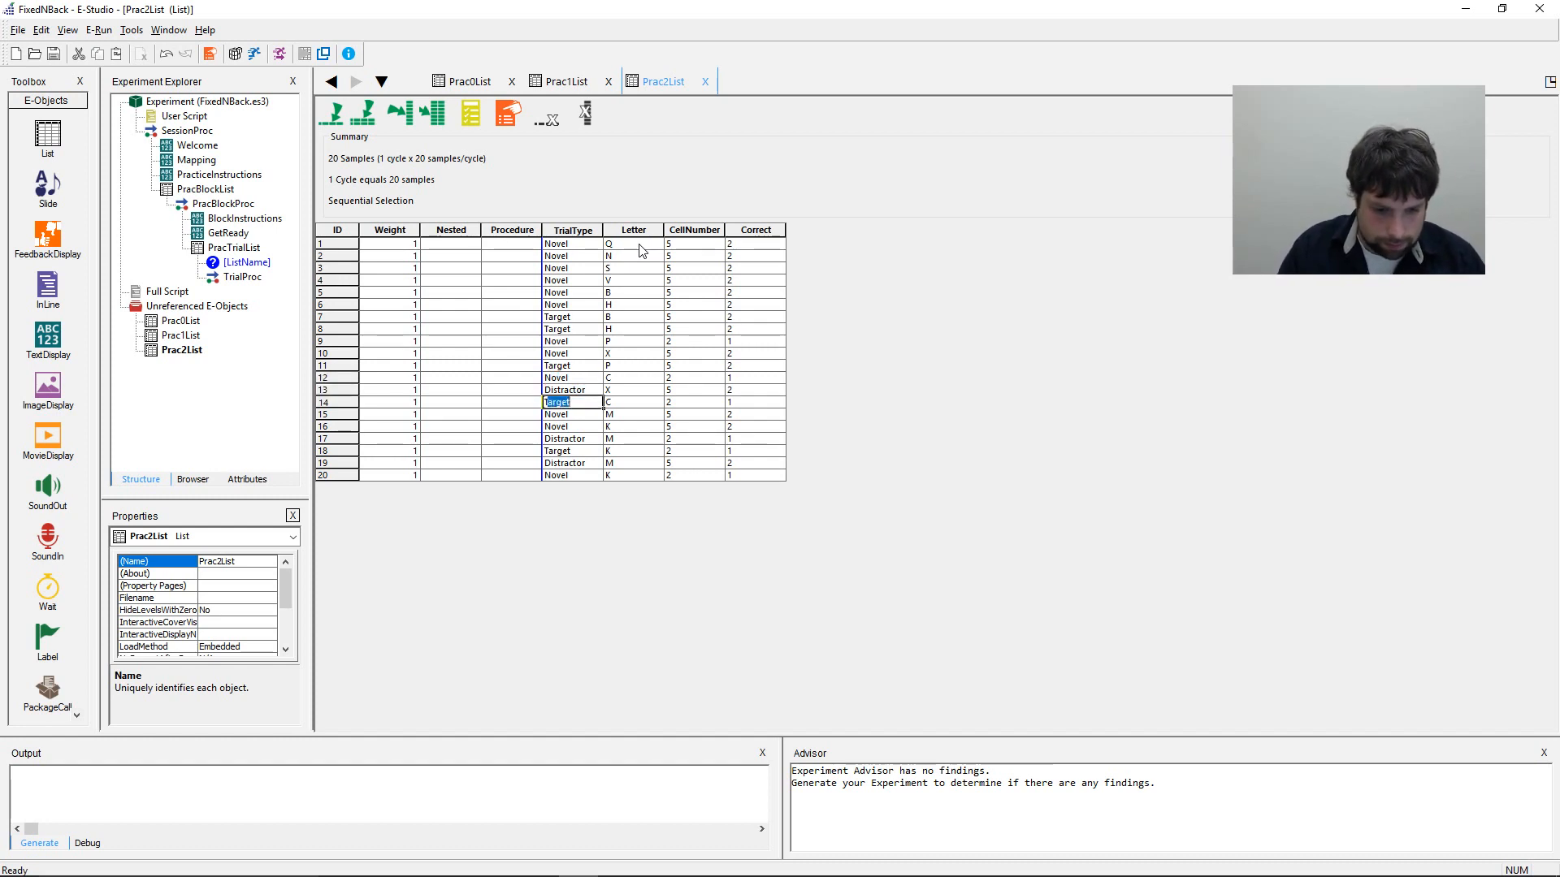
{"action": "type", "text": "Target"}
{"action": "key", "text": "Down"}
{"action": "type", "text": "Nove"}
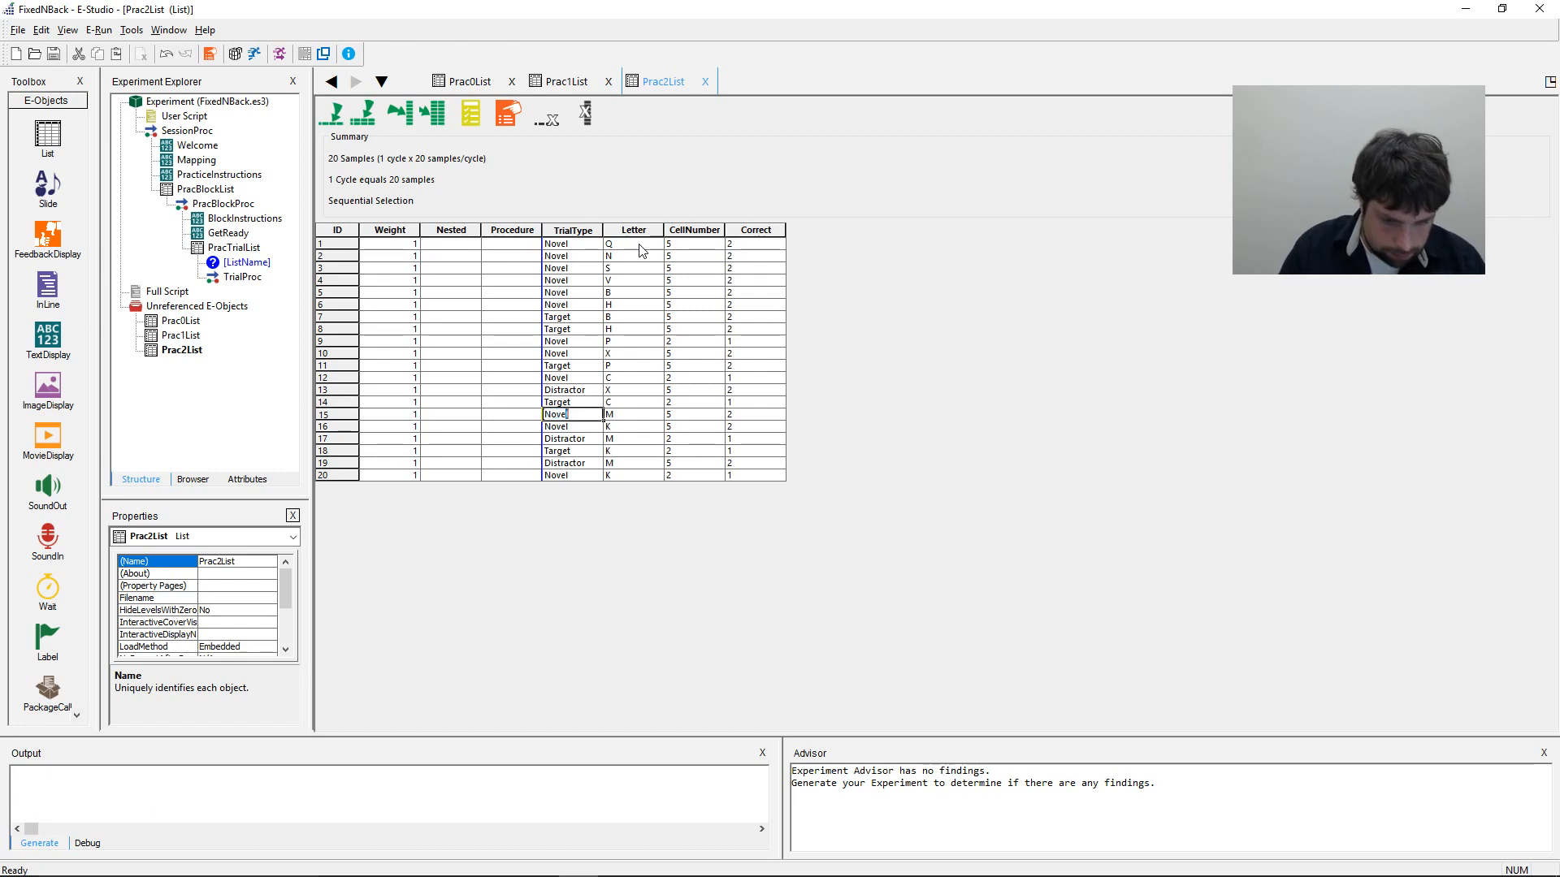
{"action": "key", "text": "Down"}
{"action": "type", "text": "Nove"}
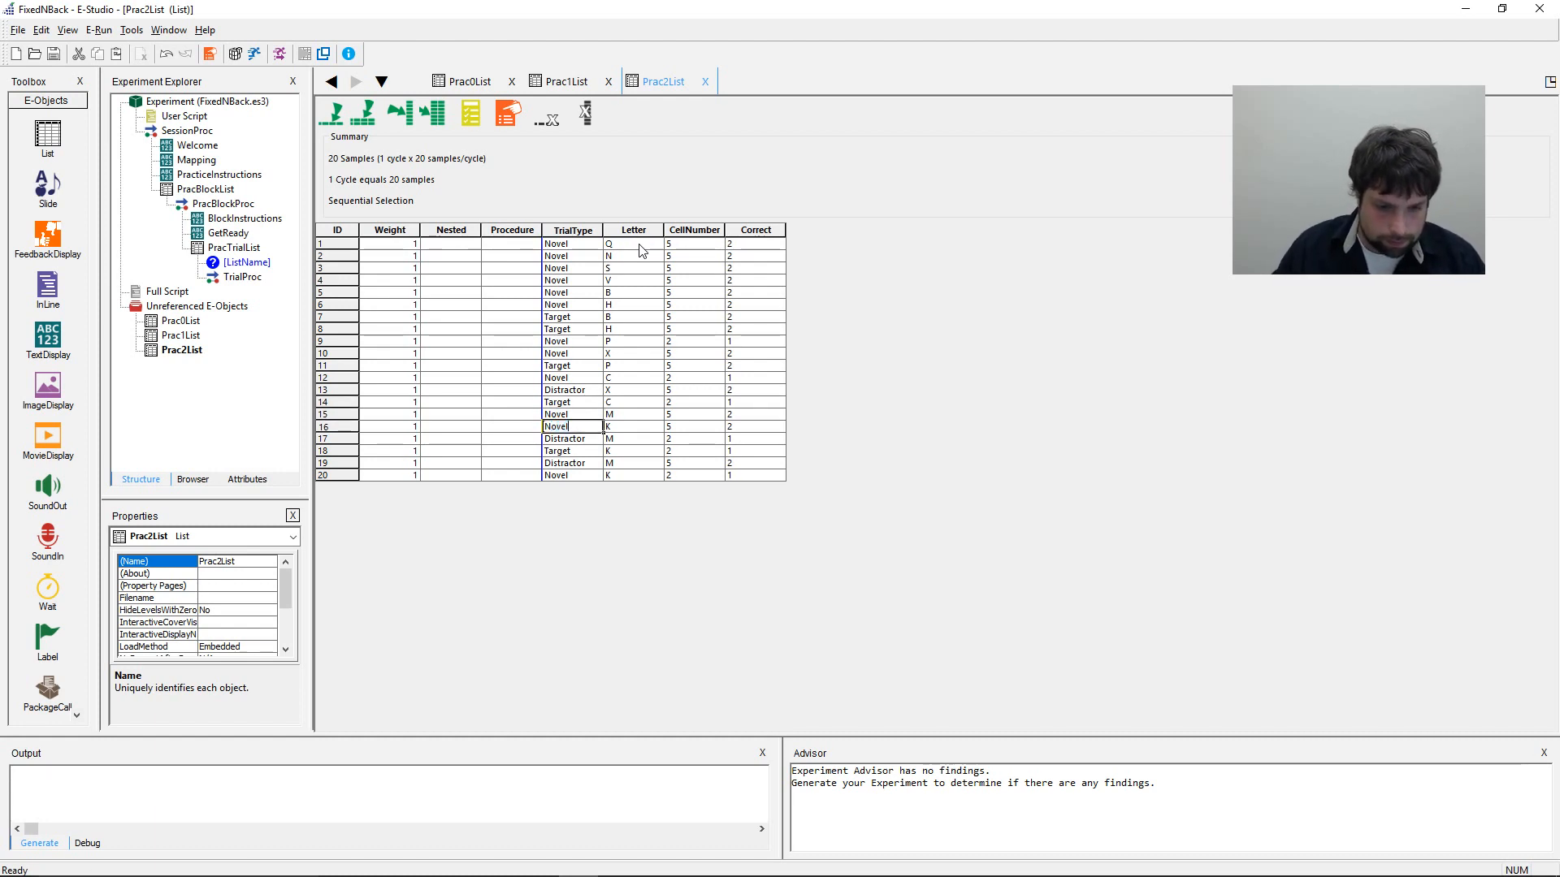
- Set the TrialType of rows 17, 19 and 20 in Prac2List to Target
{"action": "key", "text": "Down"}
{"action": "type", "text": "Target"}
{"action": "key", "text": "Down"}
{"action": "key", "text": "Down"}
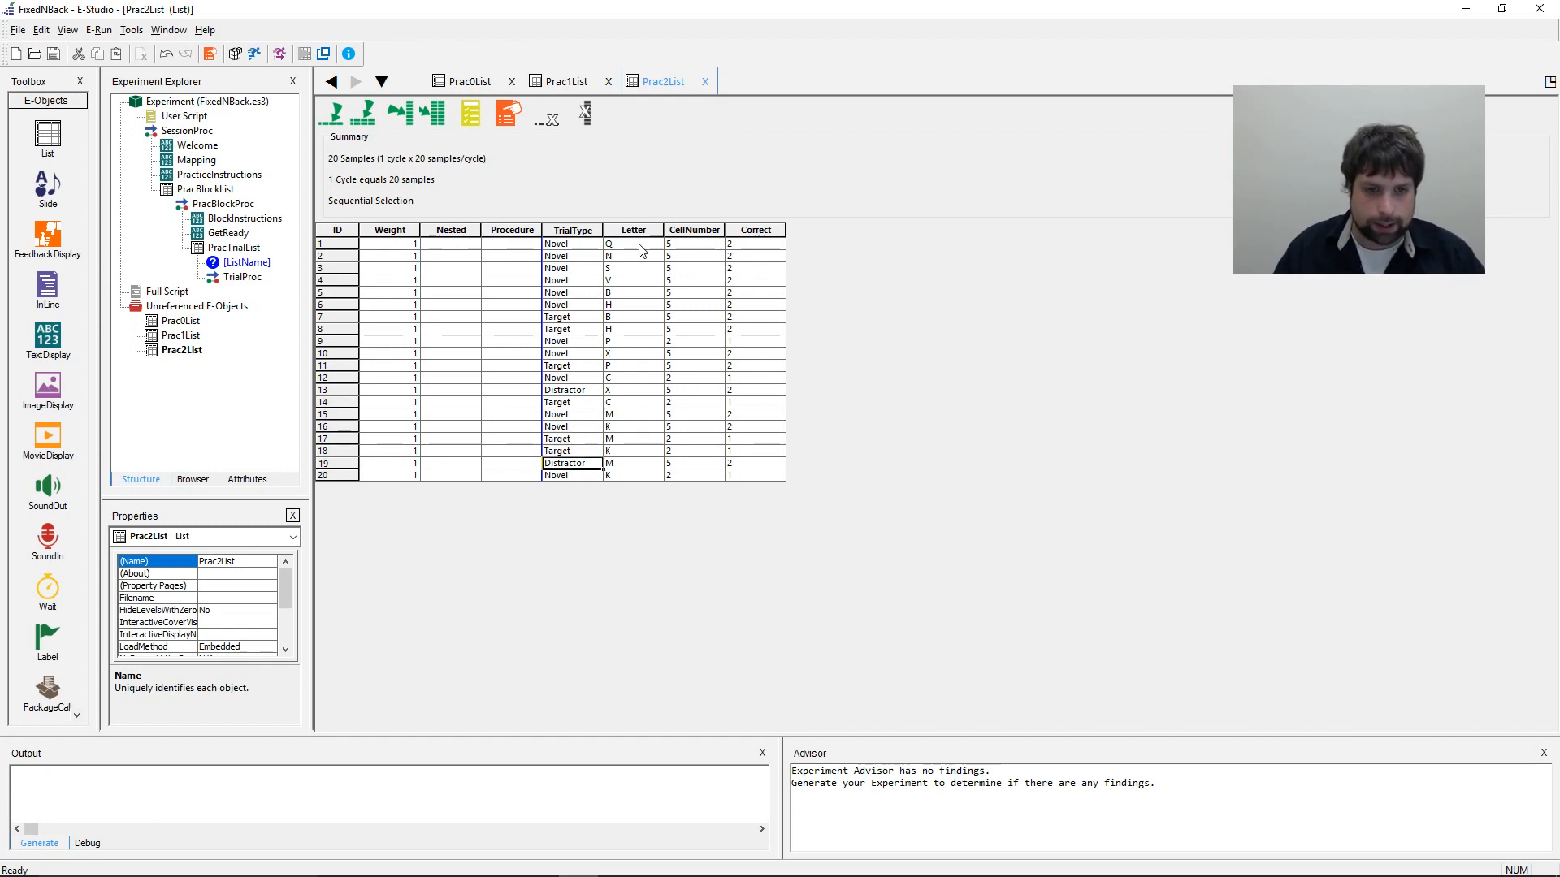
{"action": "type", "text": "Target"}
{"action": "key", "text": "Down"}
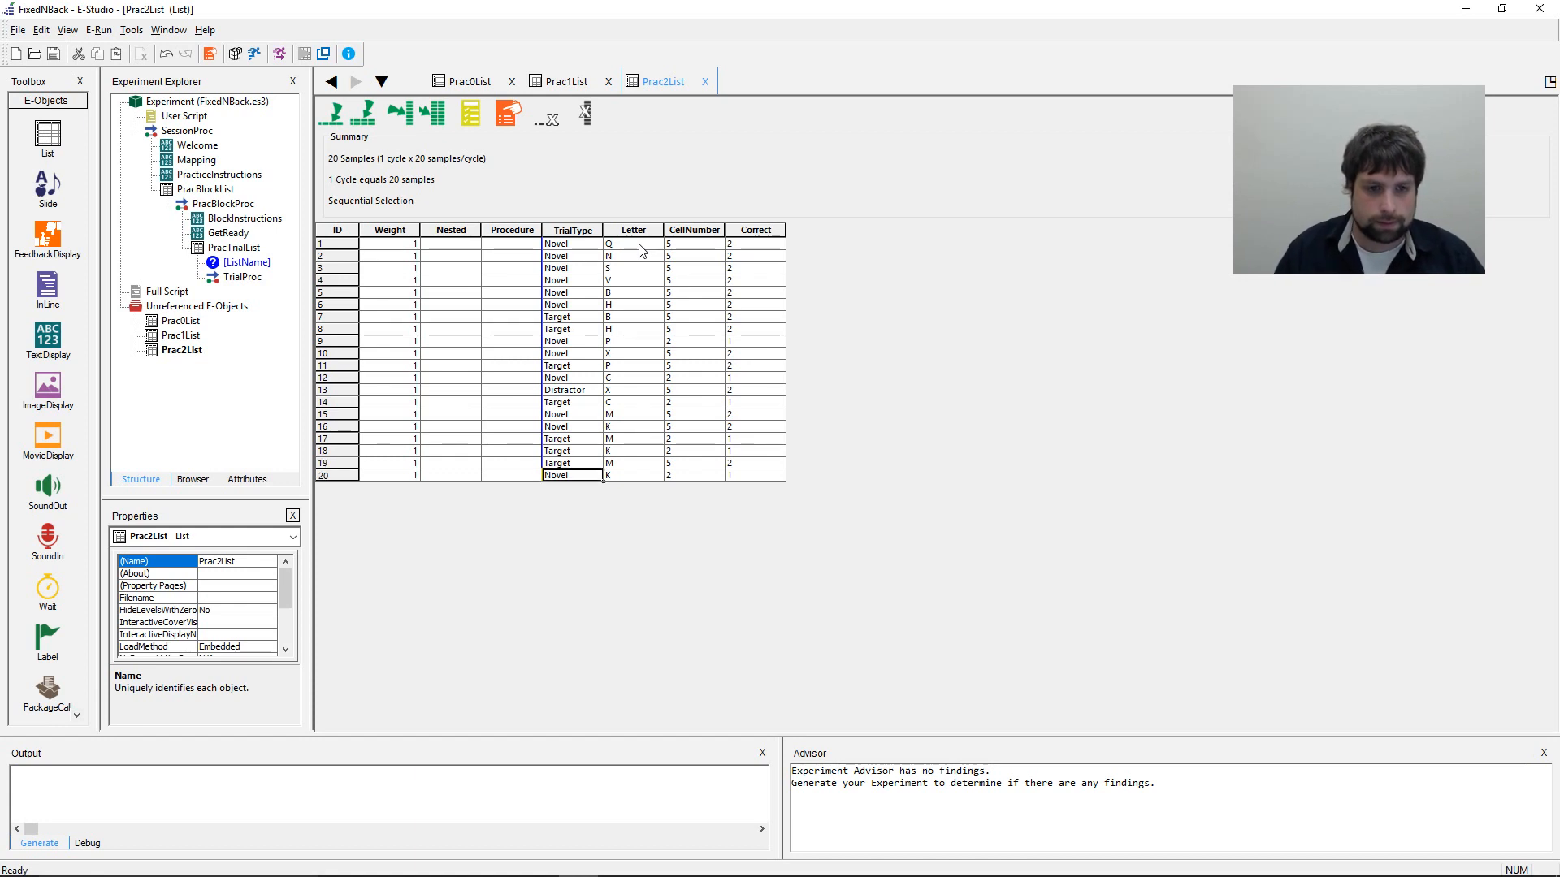
{"action": "type", "text": "Tar"}
- Set the Correct value of the Target rows 7 and 8 in Prac2List to 1
{"action": "key", "text": "Up"}
{"action": "key", "text": "Up"}
{"action": "key", "text": "Up"}
{"action": "key", "text": "Up"}
{"action": "key", "text": "Up"}
{"action": "key", "text": "Up"}
{"action": "key", "text": "Up"}
{"action": "key", "text": "Up"}
{"action": "key", "text": "Up"}
{"action": "key", "text": "Up"}
{"action": "key", "text": "Up"}
{"action": "key", "text": "Up"}
{"action": "key", "text": "Up"}
{"action": "key", "text": "Up"}
{"action": "key", "text": "Up"}
{"action": "key", "text": "Up"}
{"action": "key", "text": "Up"}
{"action": "key", "text": "Up"}
{"action": "key", "text": "Up"}
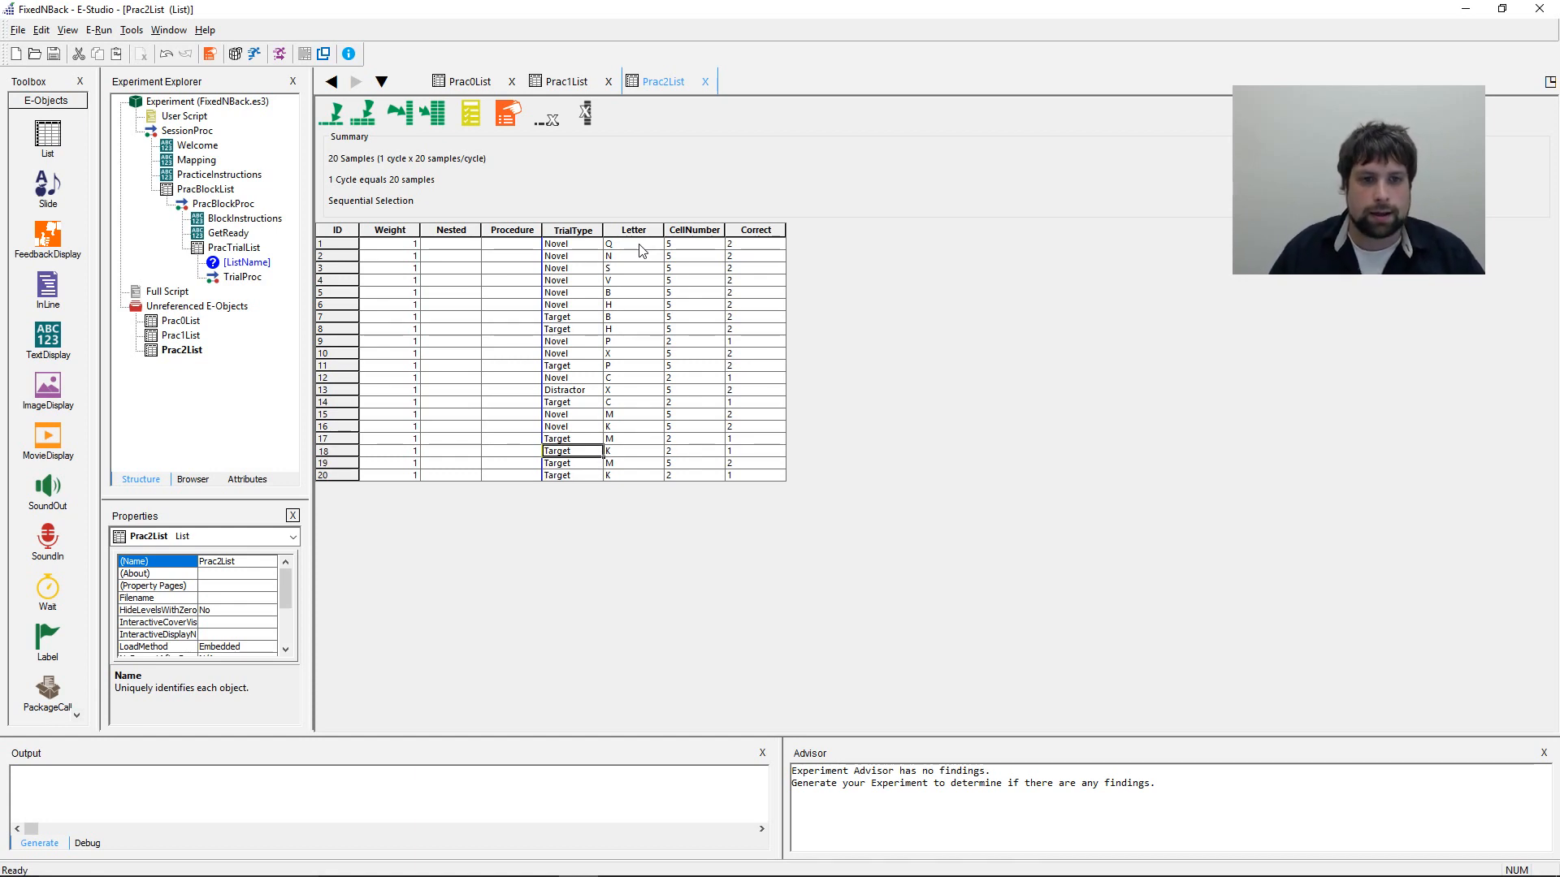
{"action": "key", "text": "Right"}
{"action": "key", "text": "Right"}
{"action": "key", "text": "Right"}
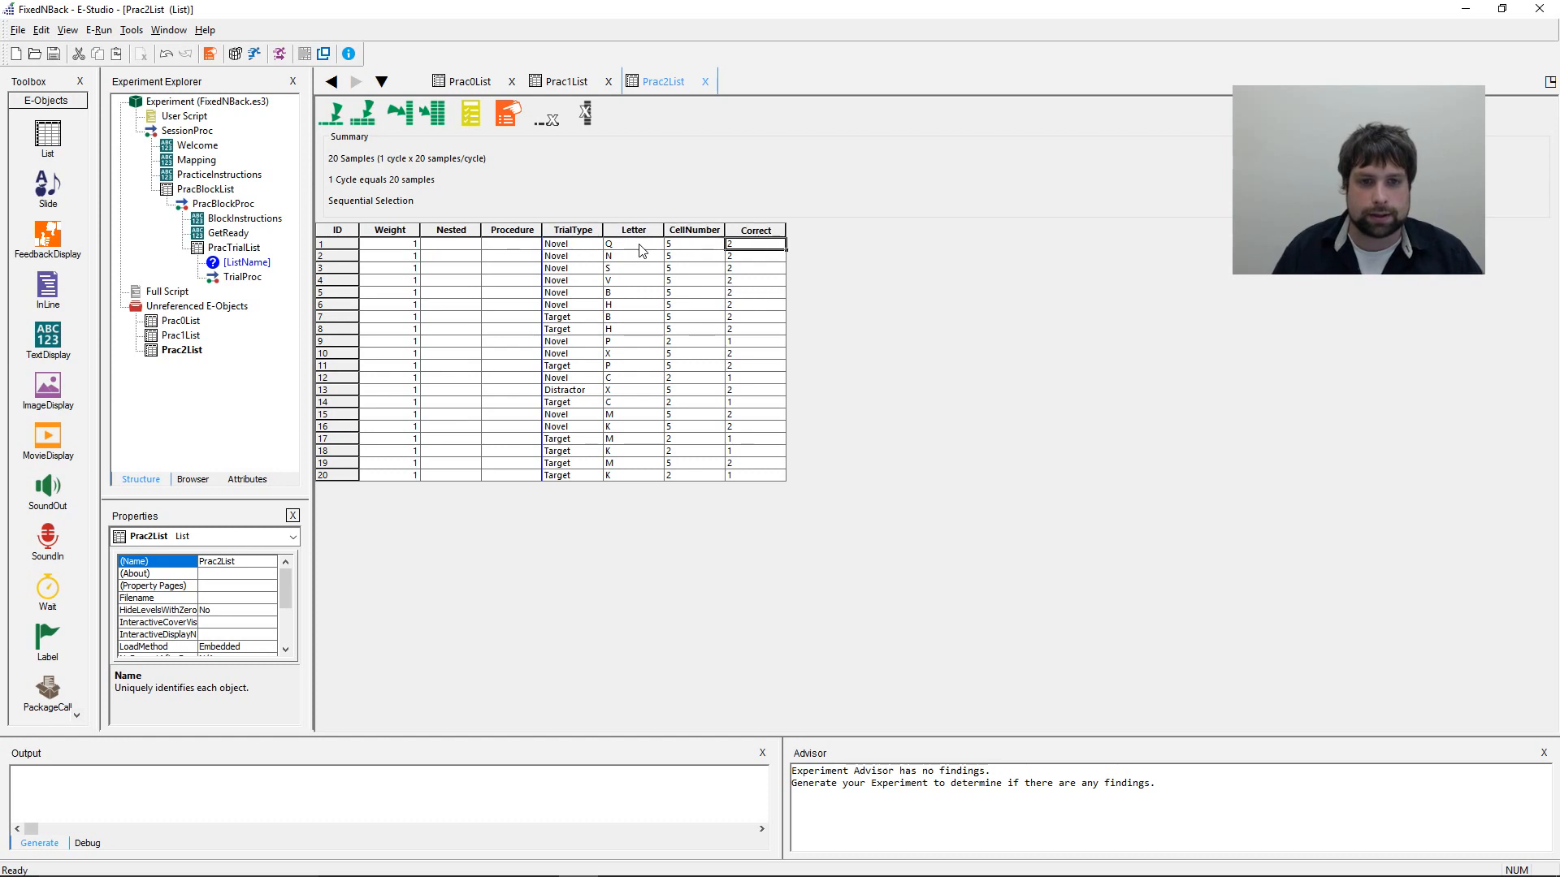
{"action": "key", "text": "Down"}
{"action": "key", "text": "Down"}
{"action": "key", "text": "Down"}
{"action": "key", "text": "Down"}
{"action": "key", "text": "Down"}
{"action": "key", "text": "Down"}
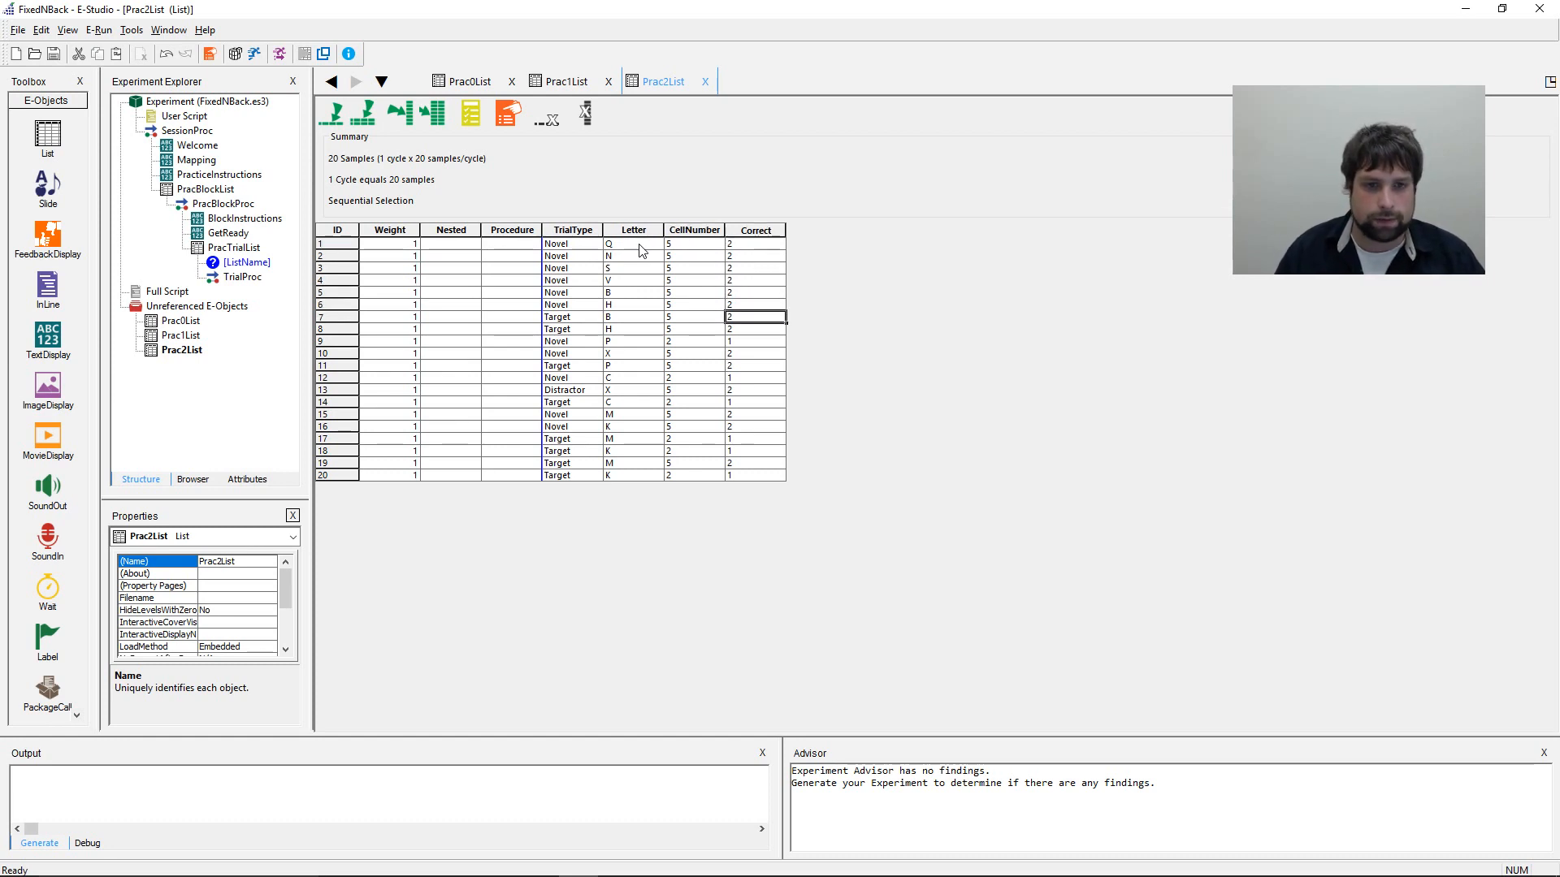
{"action": "type", "text": "1"}
{"action": "key", "text": "Down"}
{"action": "type", "text": "1"}
{"action": "key", "text": "Down"}
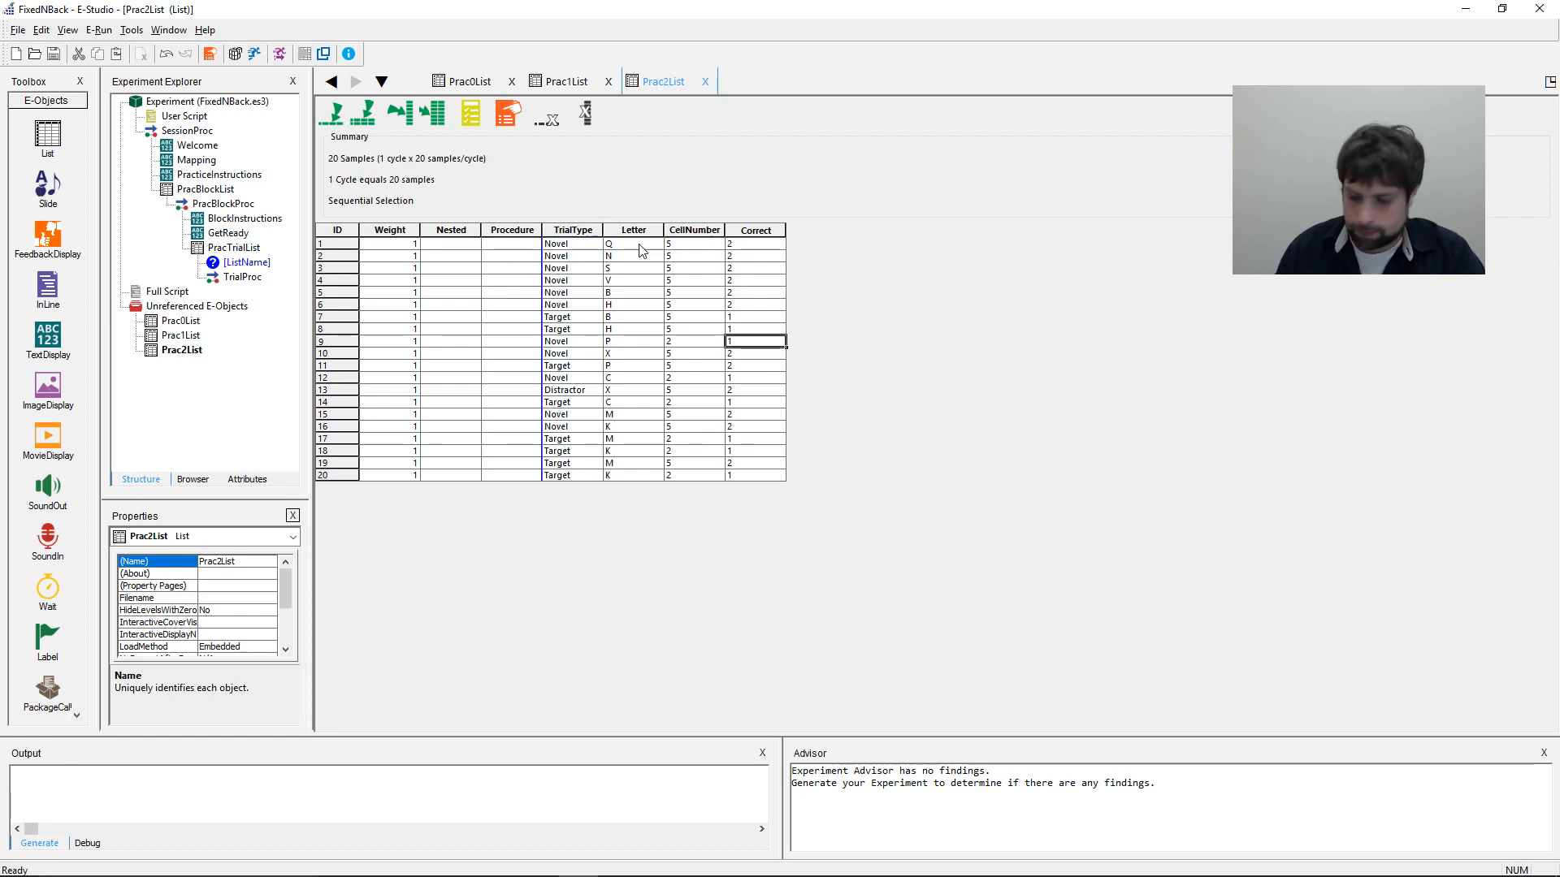
- Set the Correct values in Prac2List to 2 for rows 9 and 12 and to 1 for row 11
{"action": "type", "text": "2"}
{"action": "key", "text": "Down"}
{"action": "key", "text": "Down"}
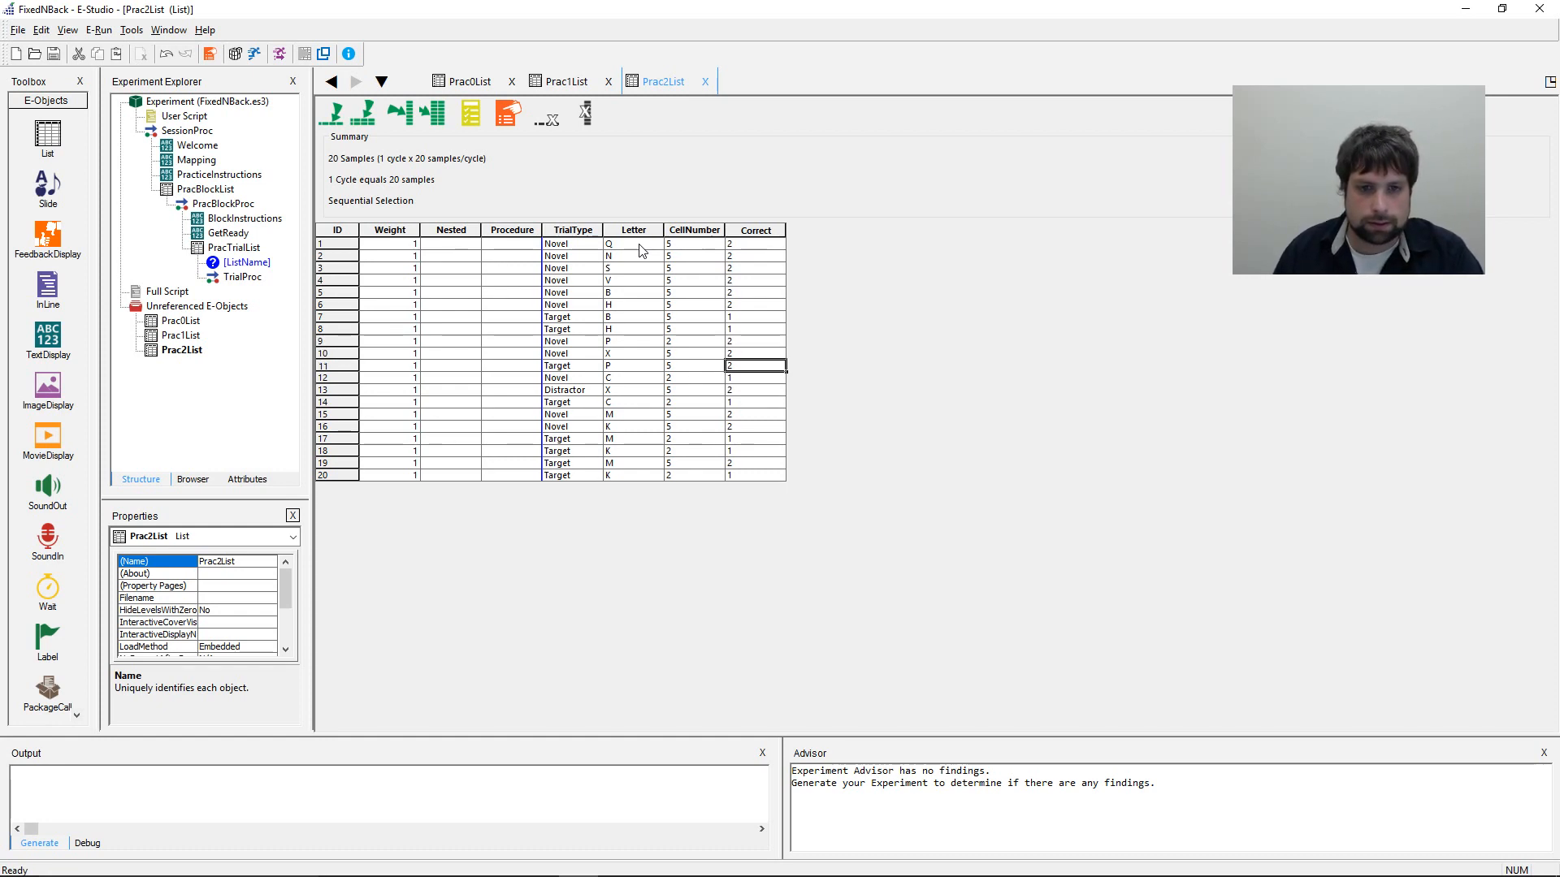
{"action": "type", "text": "1"}
{"action": "key", "text": "Down"}
{"action": "type", "text": "2"}
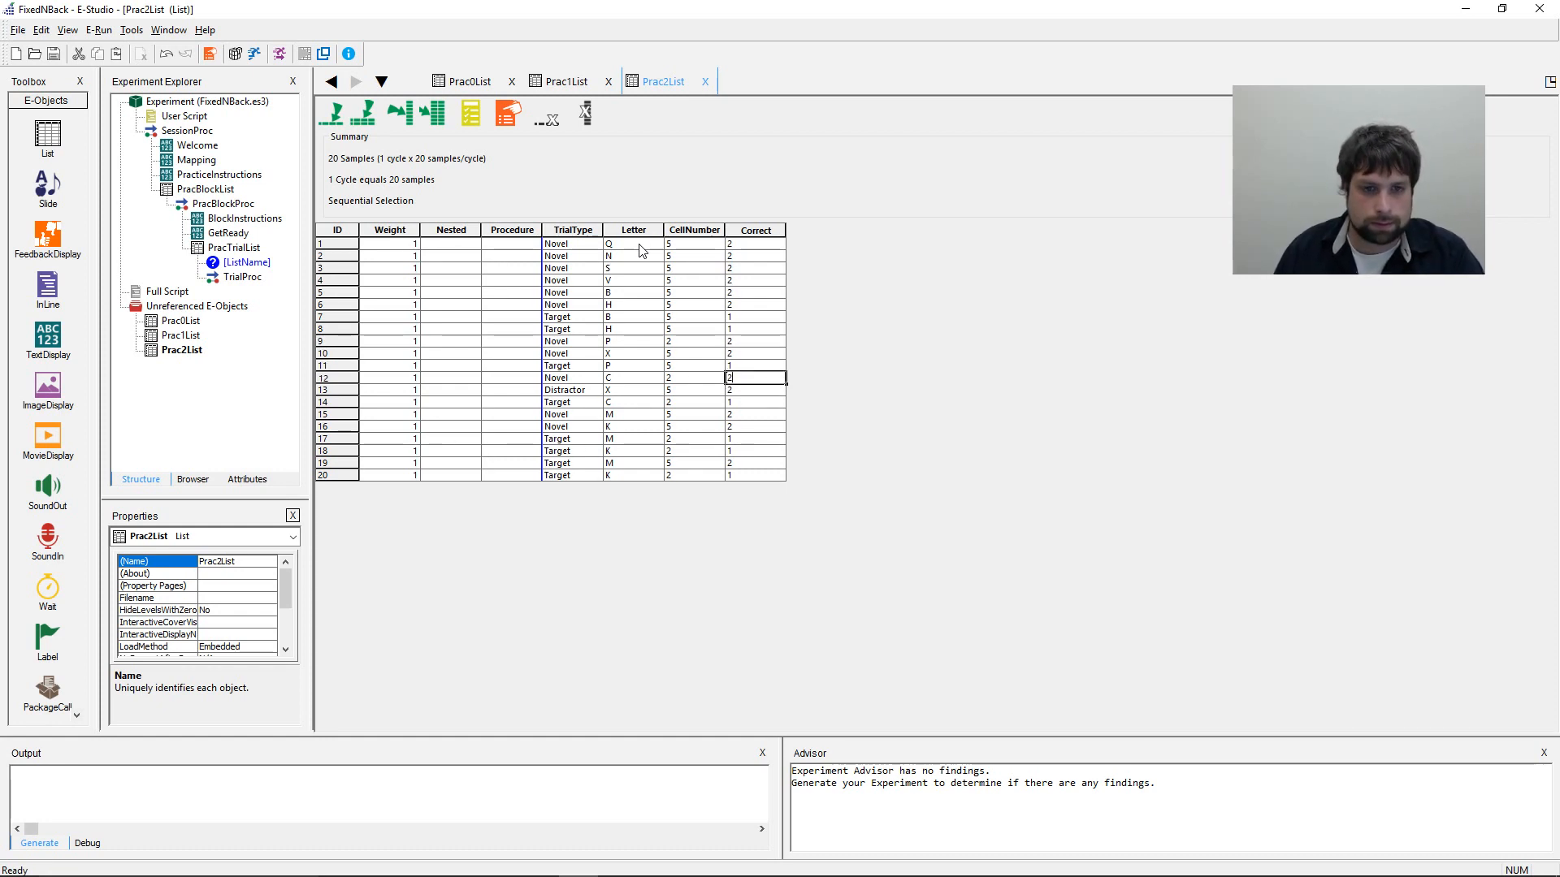
- Set the Correct value of the Target row 19 in Prac2List to 1
{"action": "key", "text": "Down"}
{"action": "key", "text": "Down"}
{"action": "key", "text": "Down"}
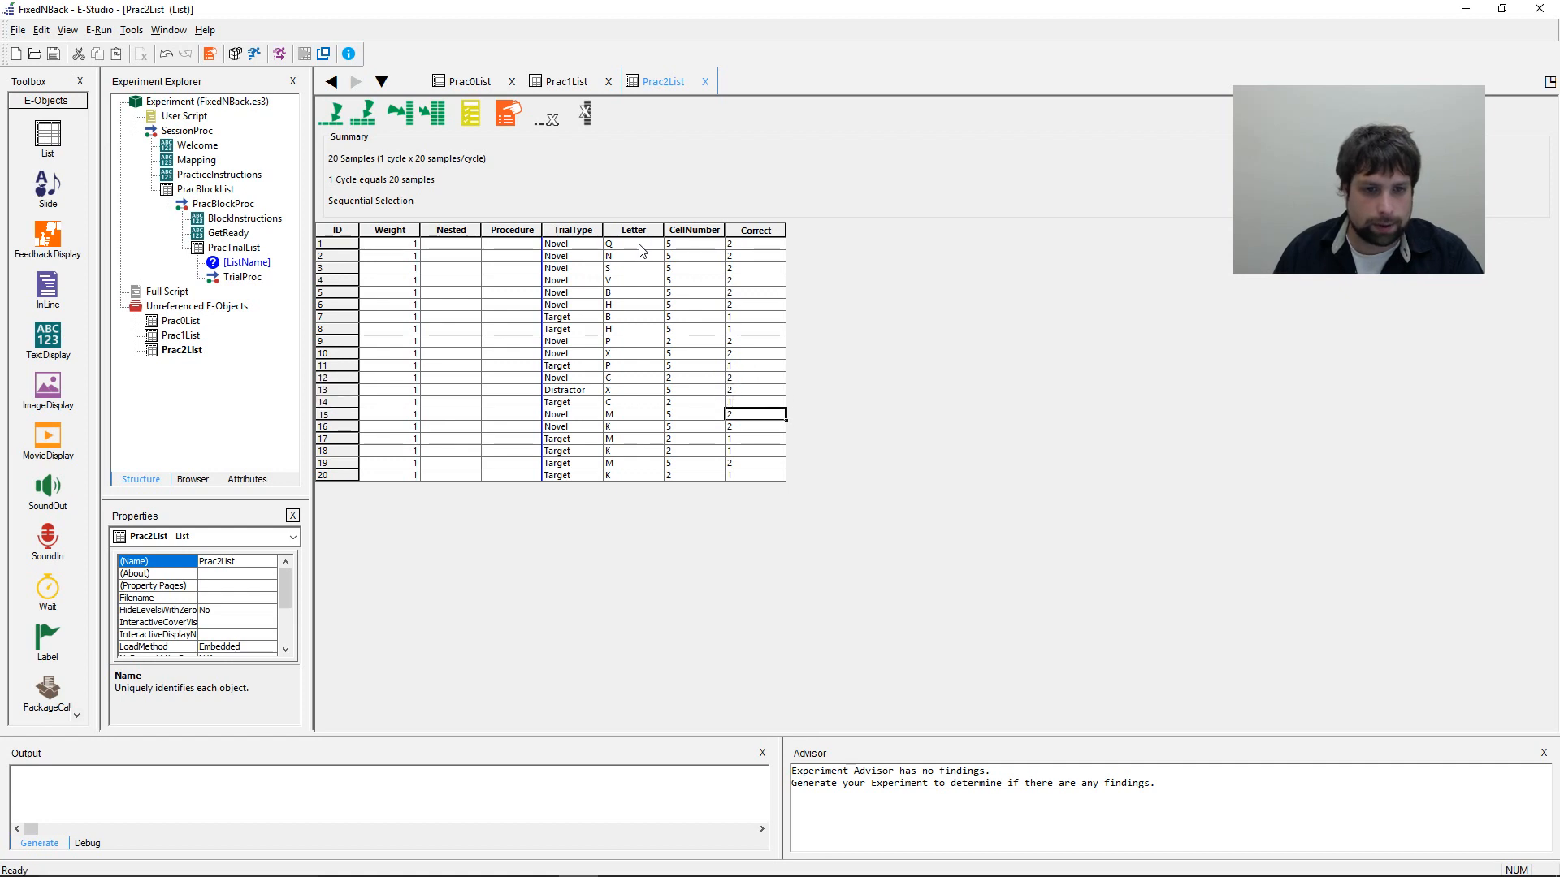
{"action": "key", "text": "Down"}
{"action": "key", "text": "Down"}
{"action": "key", "text": "Down"}
{"action": "key", "text": "Down"}
{"action": "type", "text": "1"}
{"action": "key", "text": "Down"}
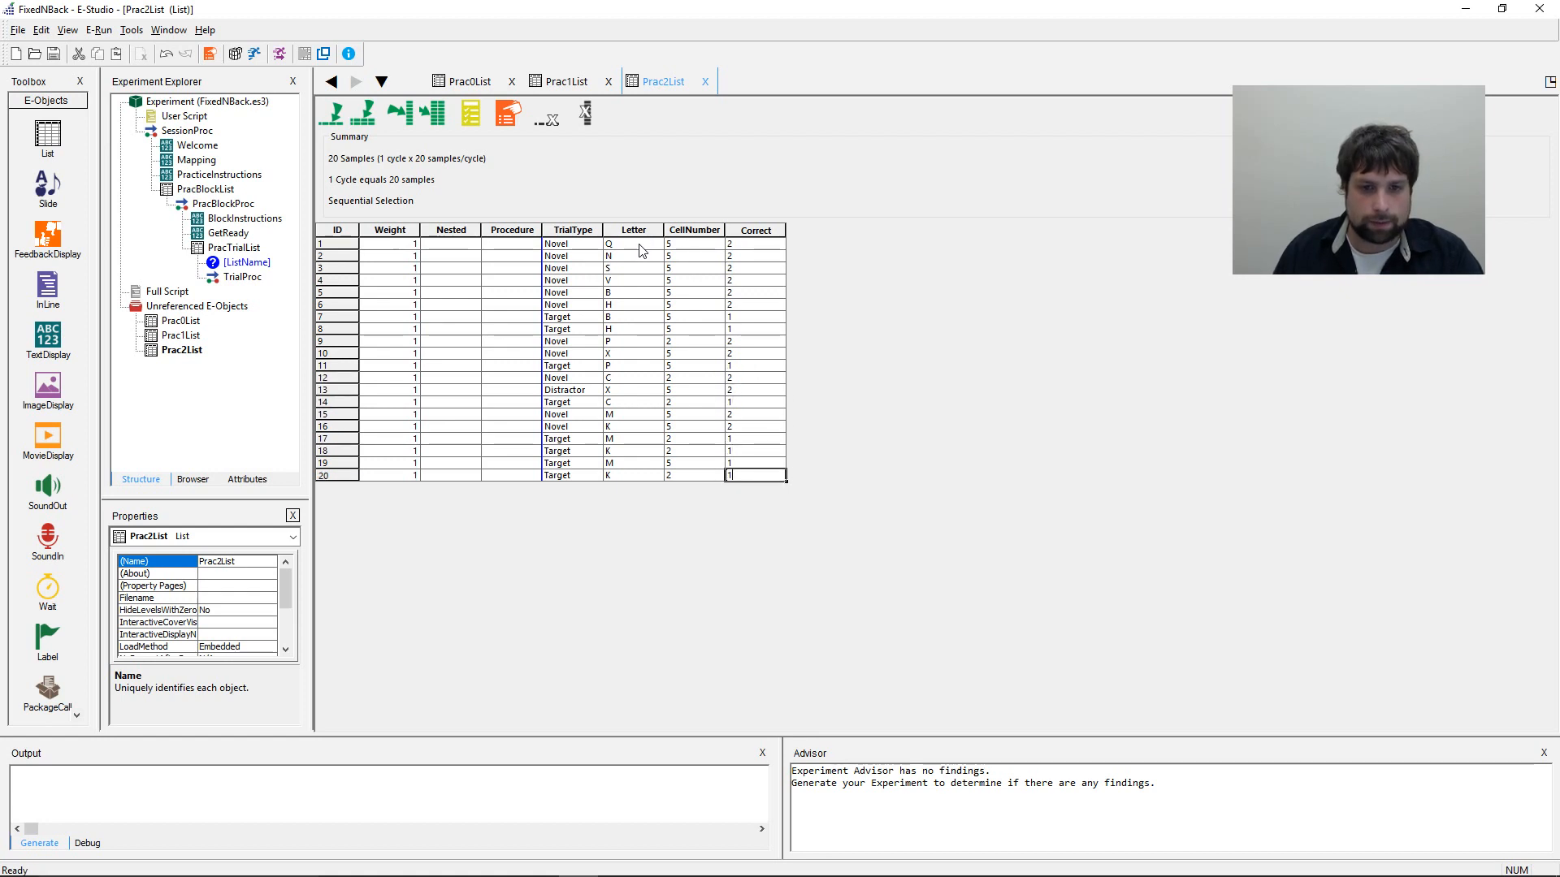
- Set the CellNumber of row 8 to 2 and of row 9 to 5 in Prac2List
{"action": "key", "text": "Up"}
{"action": "key", "text": "Up"}
{"action": "key", "text": "Up"}
{"action": "key", "text": "Up"}
{"action": "key", "text": "Up"}
{"action": "key", "text": "Up"}
{"action": "key", "text": "Up"}
{"action": "key", "text": "Up"}
{"action": "key", "text": "Up"}
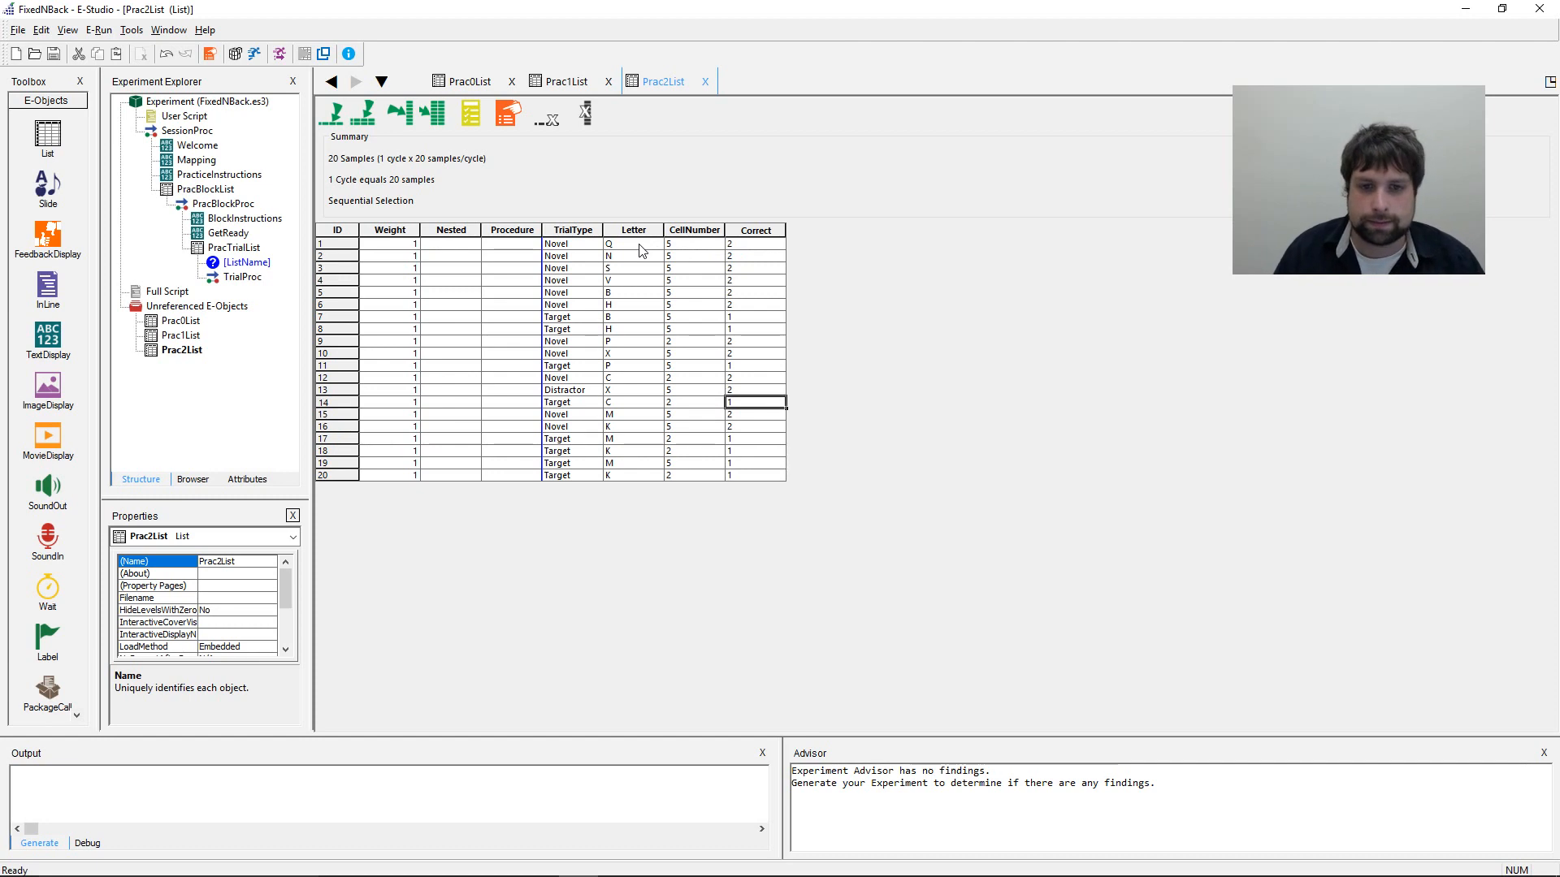
{"action": "key", "text": "Up"}
{"action": "key", "text": "Up"}
{"action": "key", "text": "Left"}
{"action": "key", "text": "Up"}
{"action": "key", "text": "Up"}
{"action": "key", "text": "Left"}
{"action": "key", "text": "Up"}
{"action": "key", "text": "Up"}
{"action": "key", "text": "Up"}
{"action": "key", "text": "Up"}
{"action": "key", "text": "Right"}
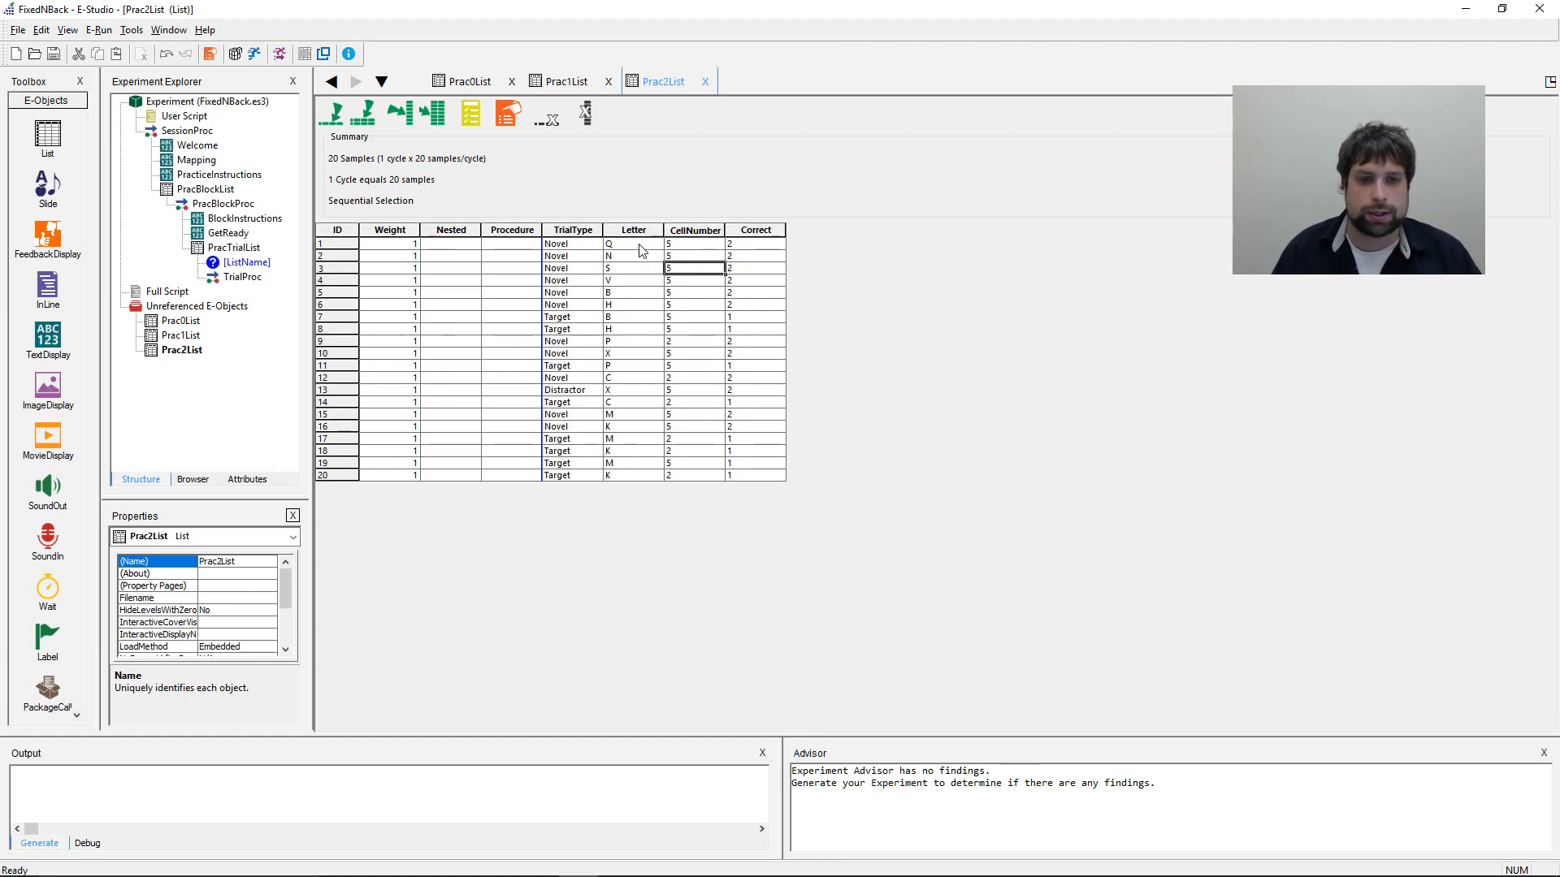
{"action": "key", "text": "Up"}
{"action": "key", "text": "Down"}
{"action": "key", "text": "Down"}
{"action": "key", "text": "Down"}
{"action": "key", "text": "Down"}
{"action": "key", "text": "Down"}
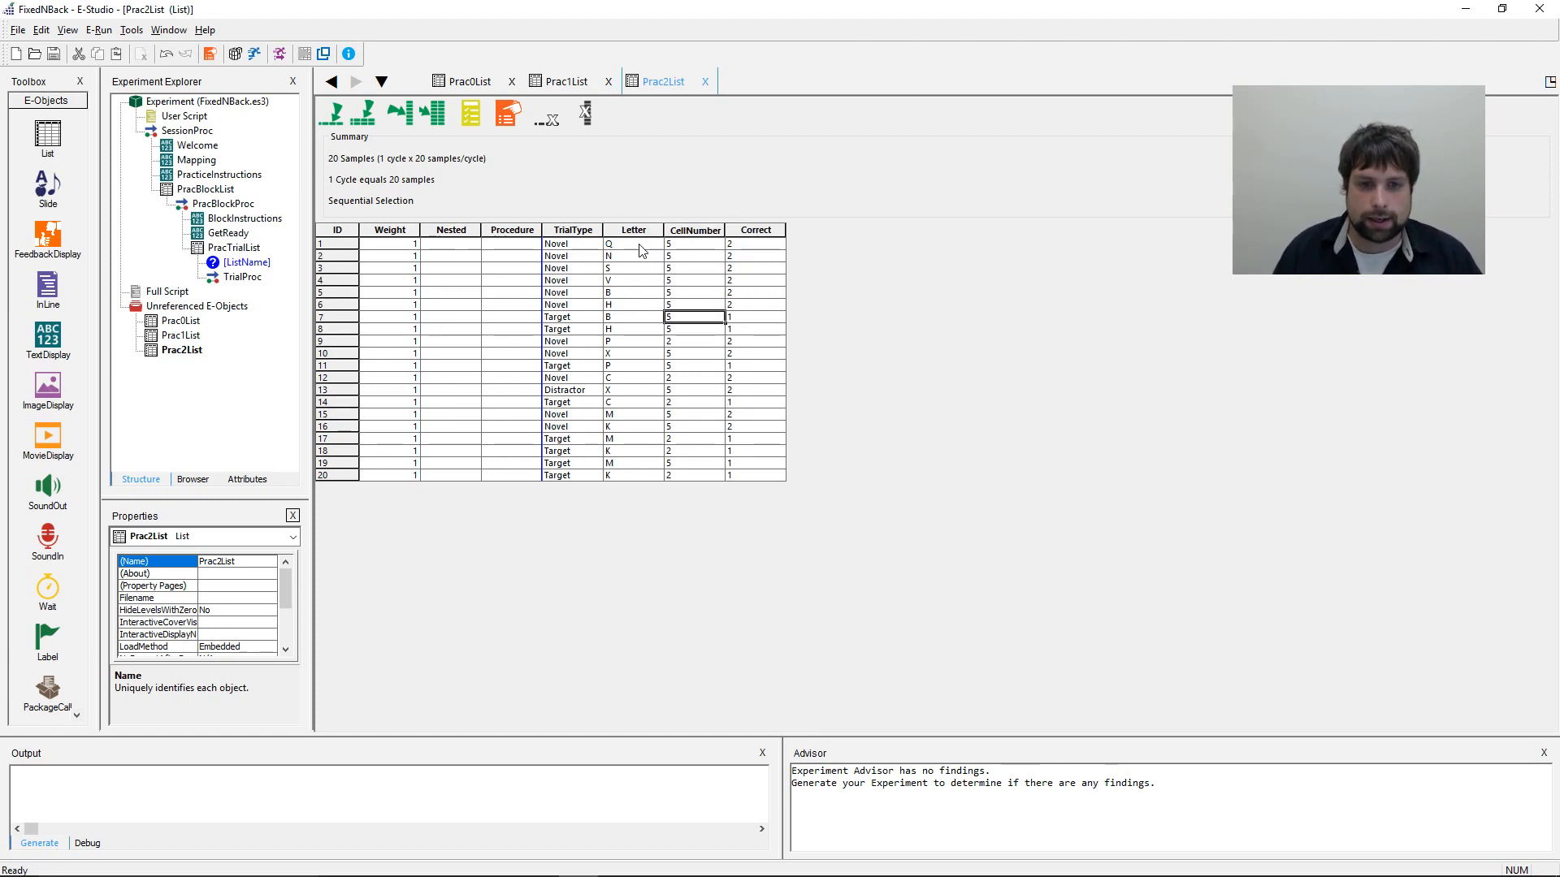
{"action": "key", "text": "Down"}
{"action": "type", "text": "2"}
{"action": "key", "text": "Down"}
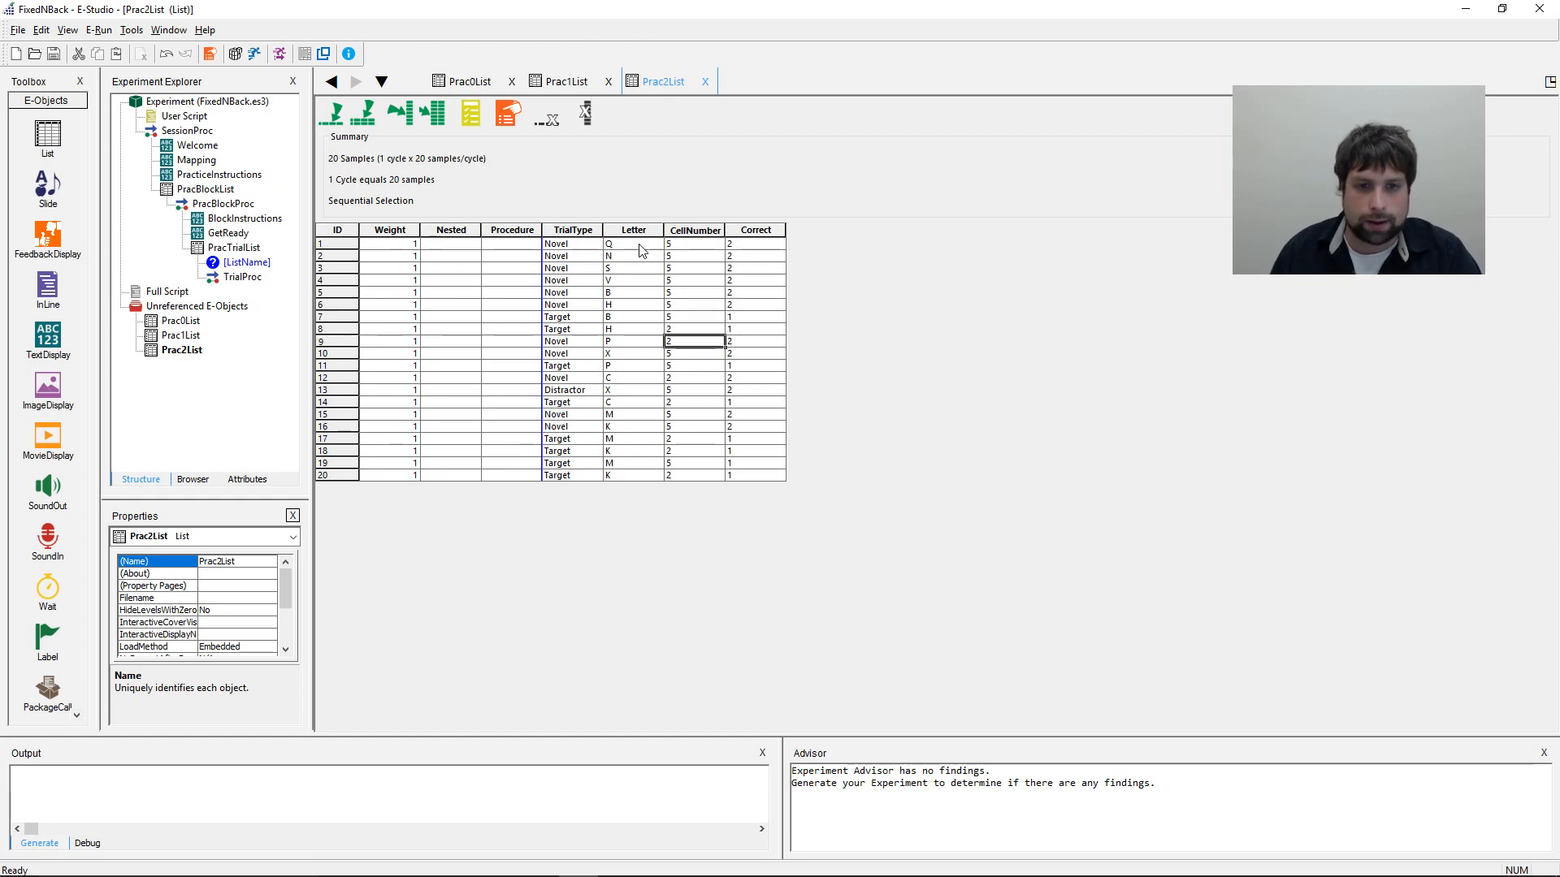
{"action": "key", "text": "Down"}
{"action": "key", "text": "Up"}
{"action": "type", "text": "5"}
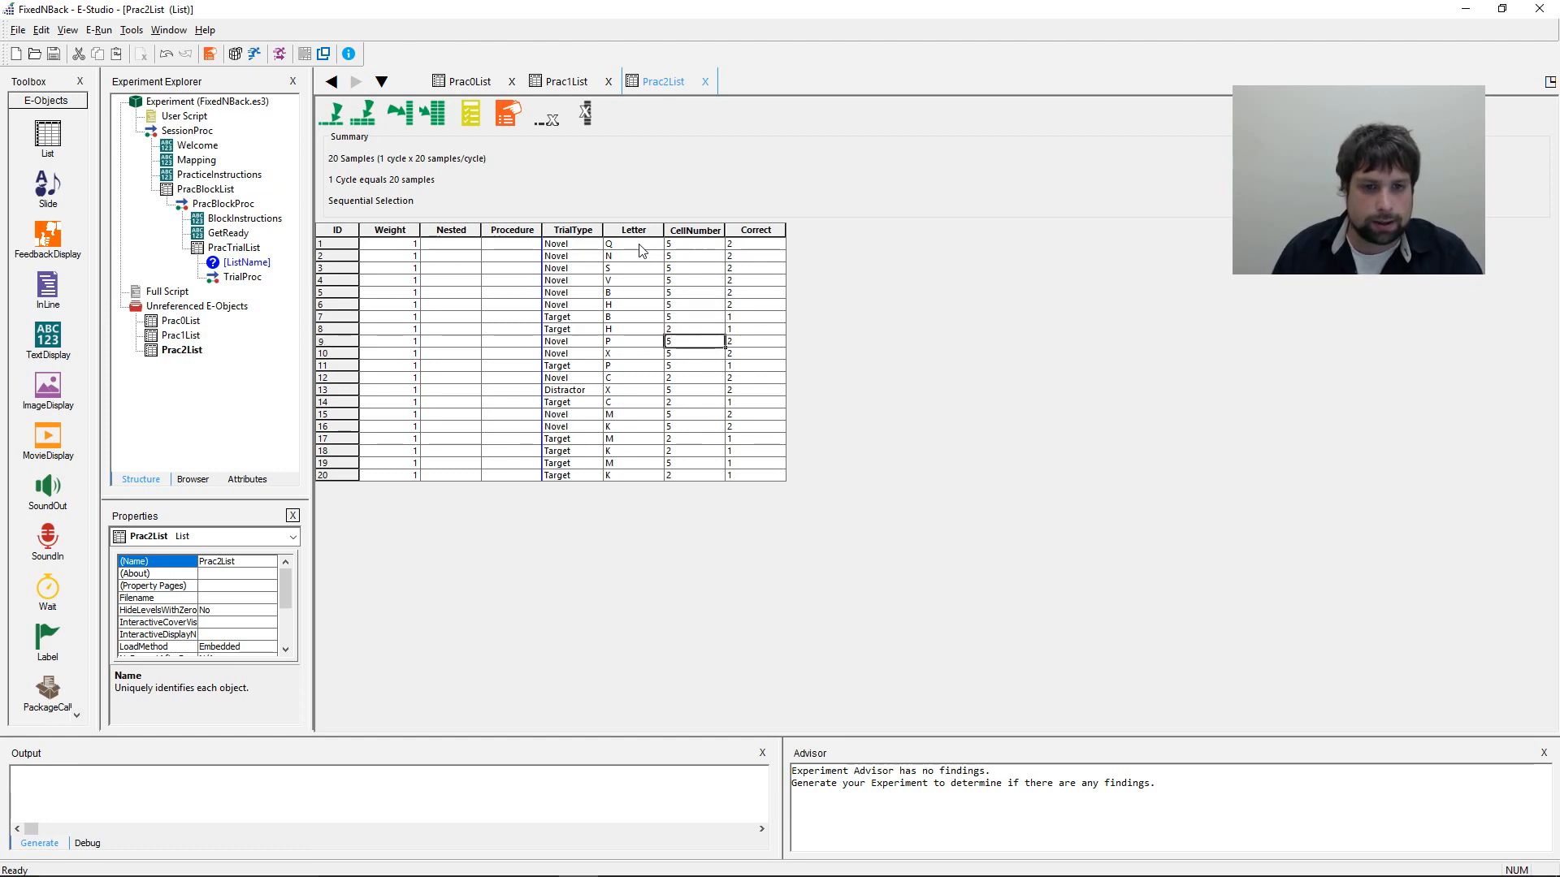
{"action": "key", "text": "Up"}
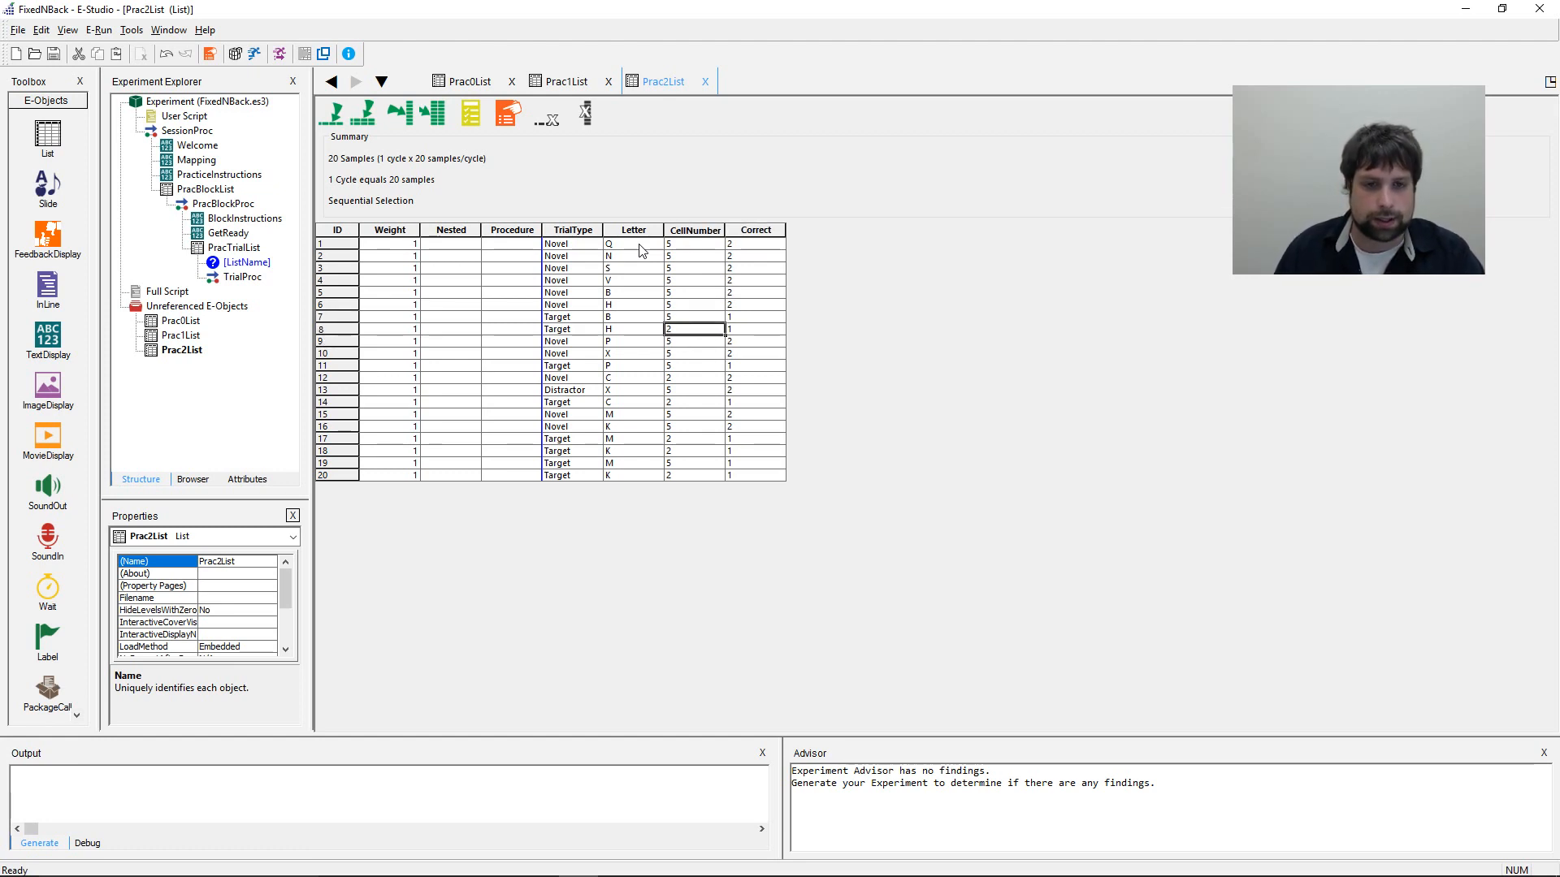
- Set the CellNumber values in Prac2List to 2 for rows 11 and 14 and to 5 for row 12
{"action": "key", "text": "Down"}
{"action": "key", "text": "Down"}
{"action": "key", "text": "Down"}
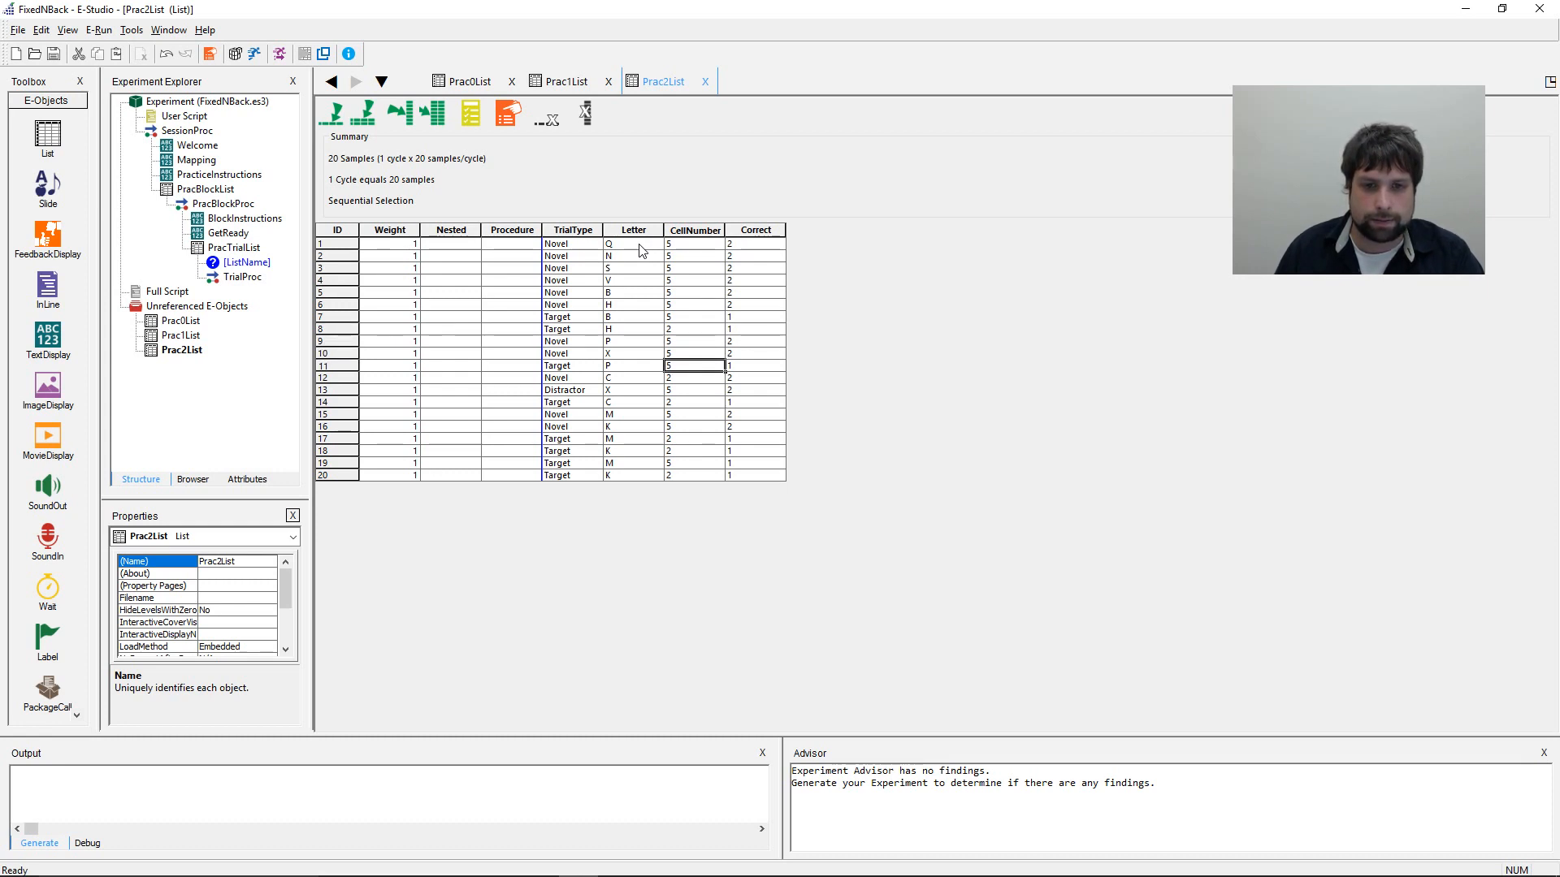
{"action": "type", "text": "2"}
{"action": "key", "text": "Down"}
{"action": "type", "text": "5"}
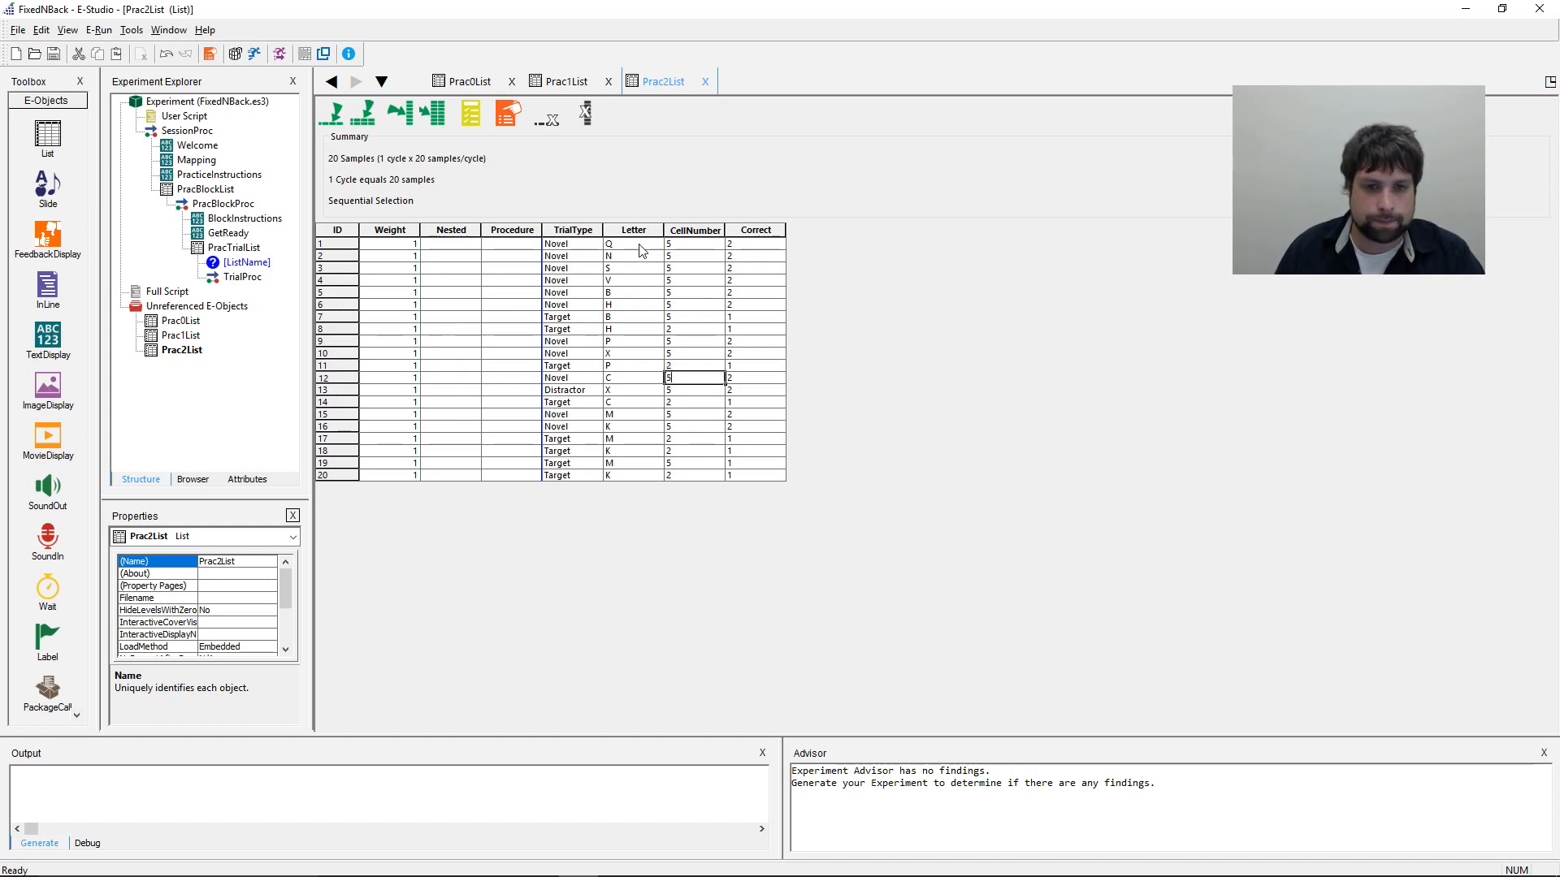
{"action": "key", "text": "Down"}
{"action": "key", "text": "Down"}
{"action": "type", "text": "2"}
{"action": "key", "text": "Down"}
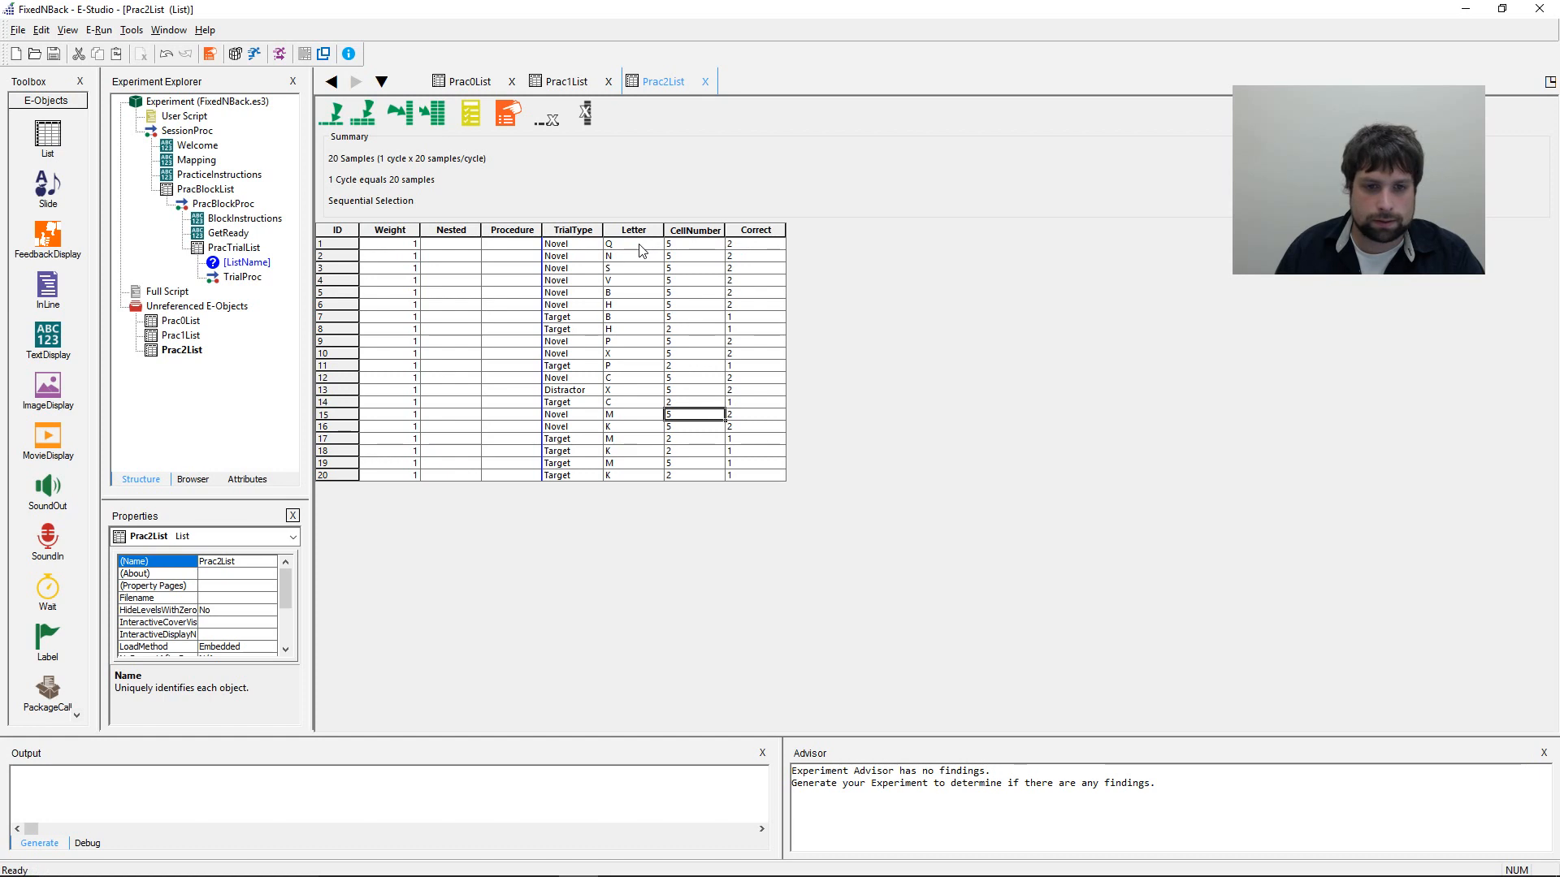
- Set the CellNumber of row 19 in Prac2List to 2
{"action": "key", "text": "Down"}
{"action": "key", "text": "Down"}
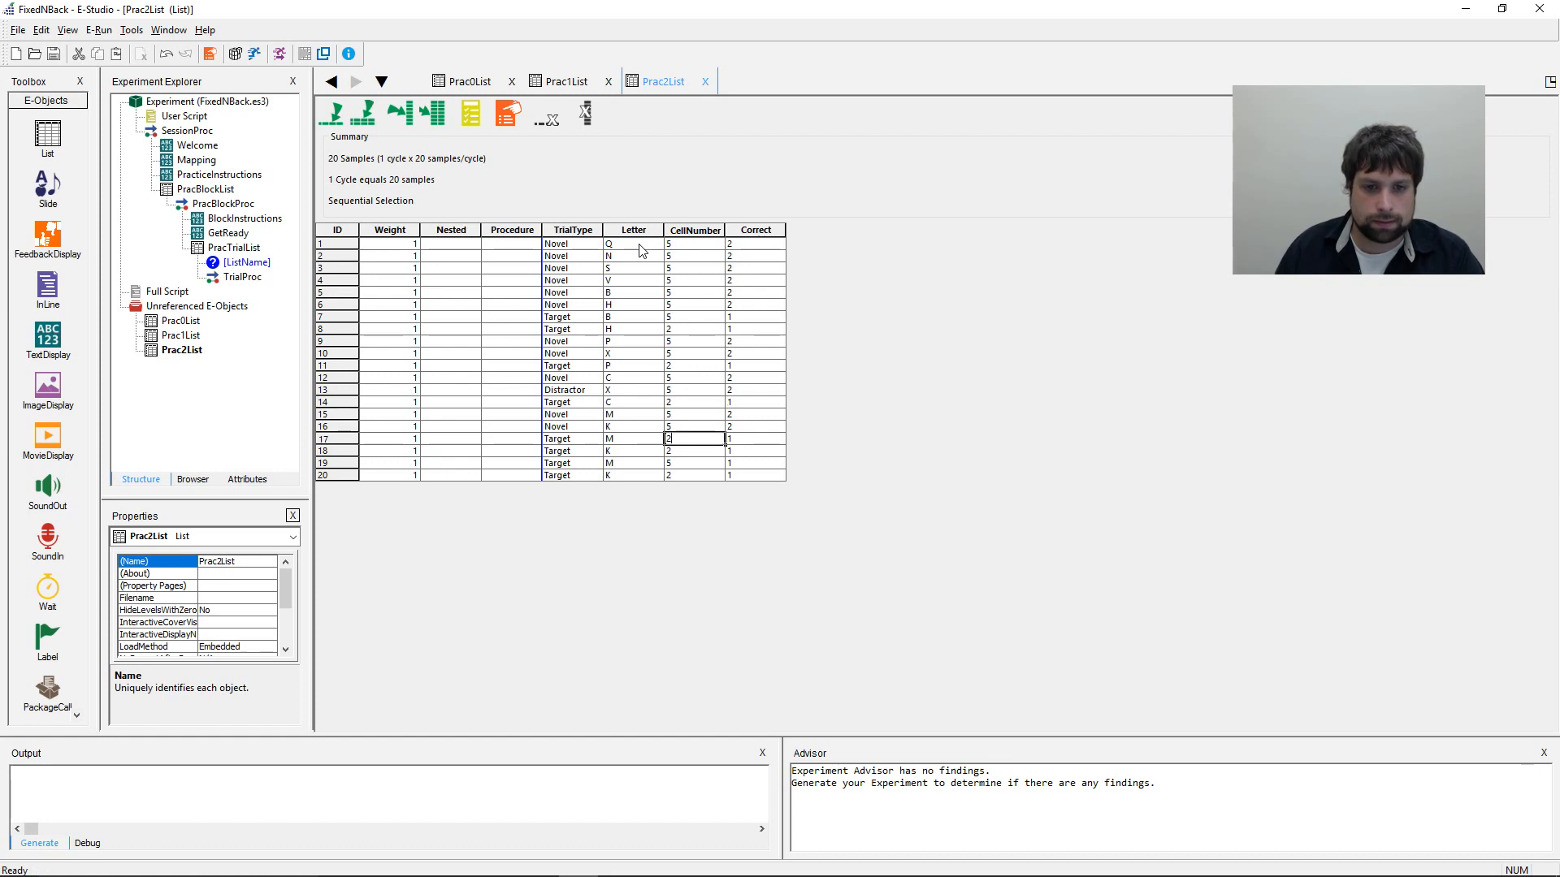
{"action": "key", "text": "Down"}
{"action": "key", "text": "Down"}
{"action": "type", "text": "2"}
{"action": "key", "text": "Down"}
{"action": "key", "text": "Up"}
{"action": "key", "text": "Up"}
{"action": "key", "text": "Up"}
{"action": "key", "text": "Up"}
{"action": "key", "text": "Up"}
{"action": "key", "text": "Up"}
{"action": "key", "text": "Up"}
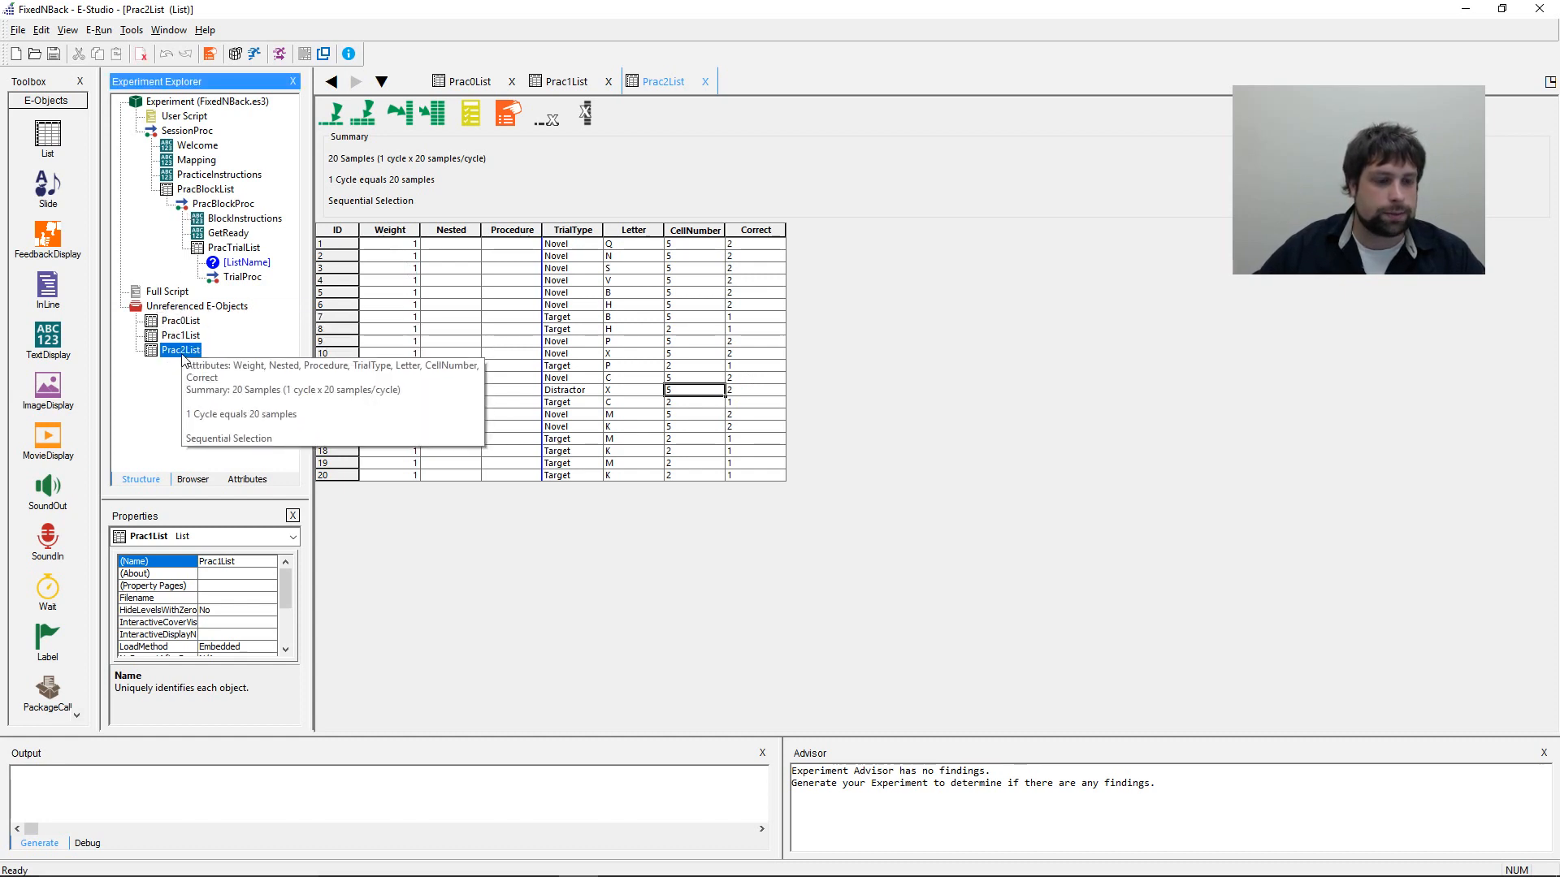
- Review the PracBlockList and PracTrialList tables
{"action": "double_click", "coordinate": [209, 192]}
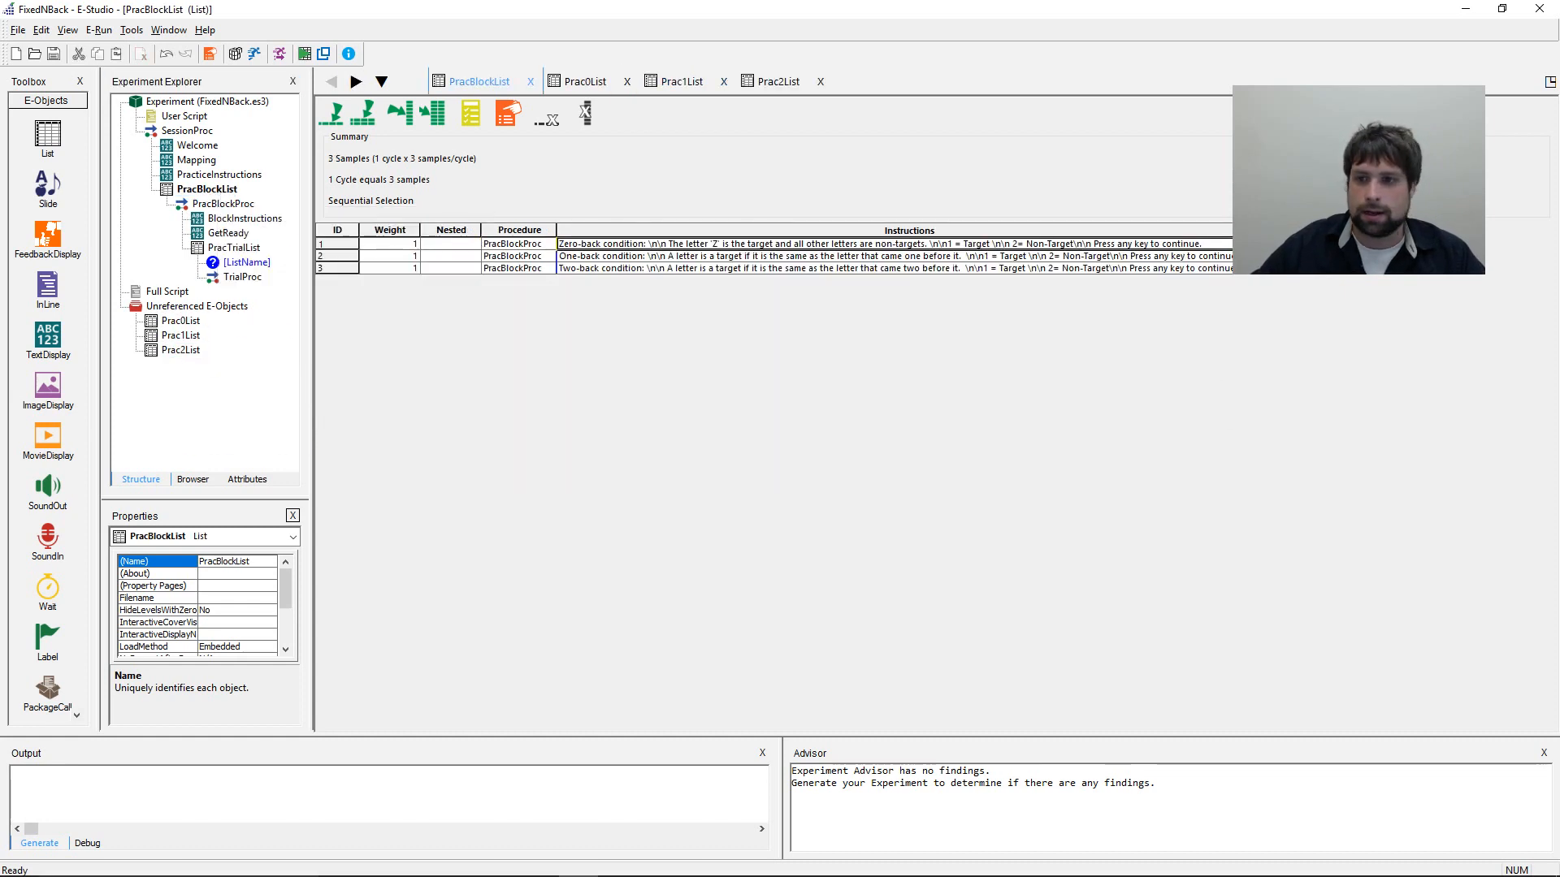
{"action": "double_click", "coordinate": [234, 248]}
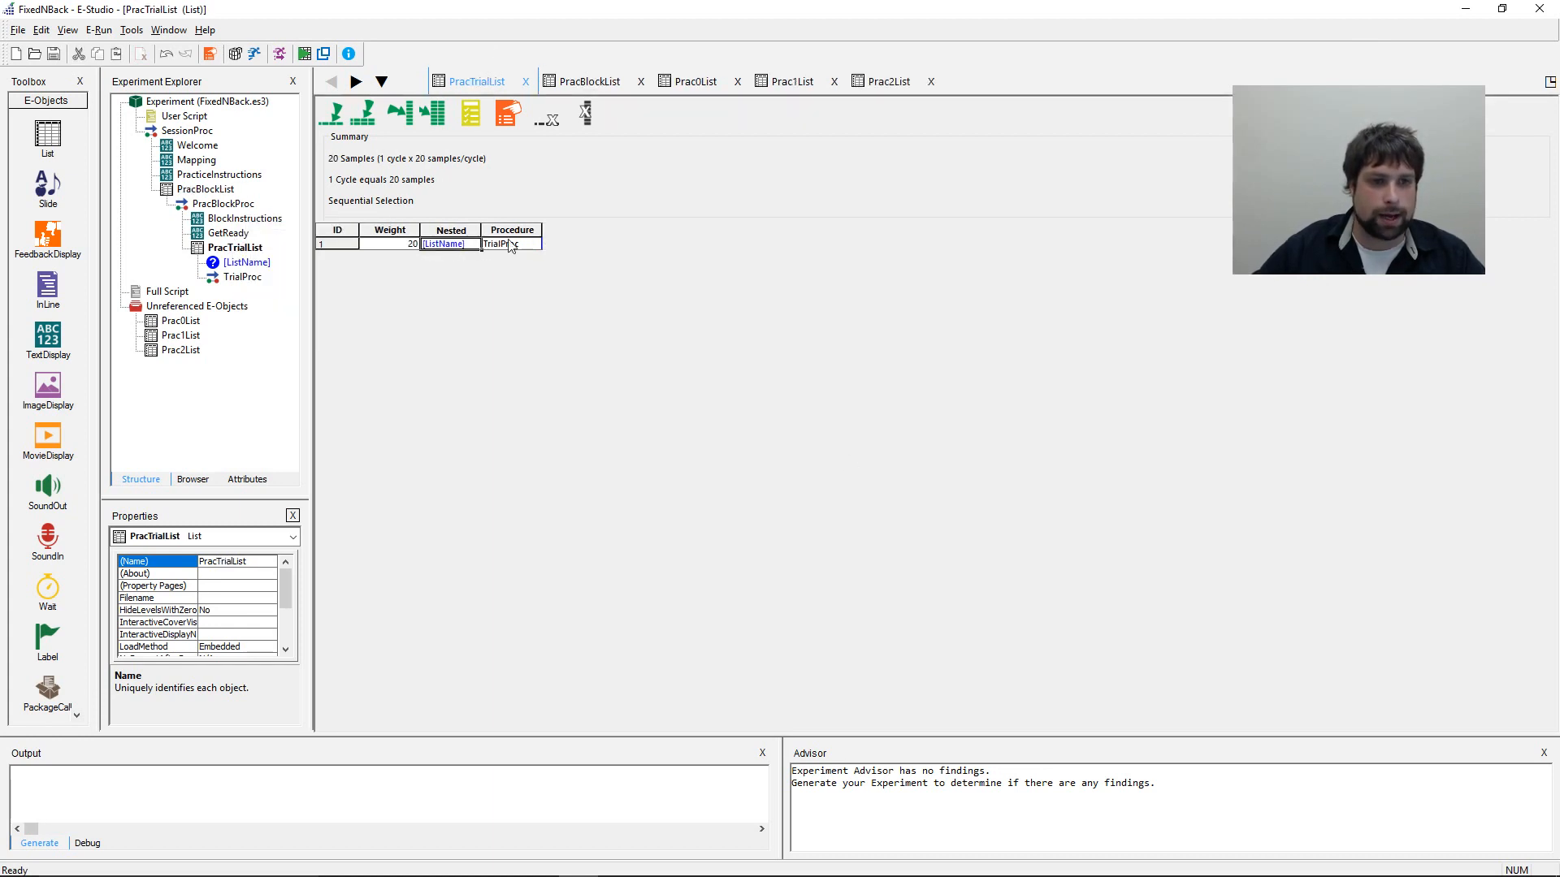
{"action": "double_click", "coordinate": [205, 189]}
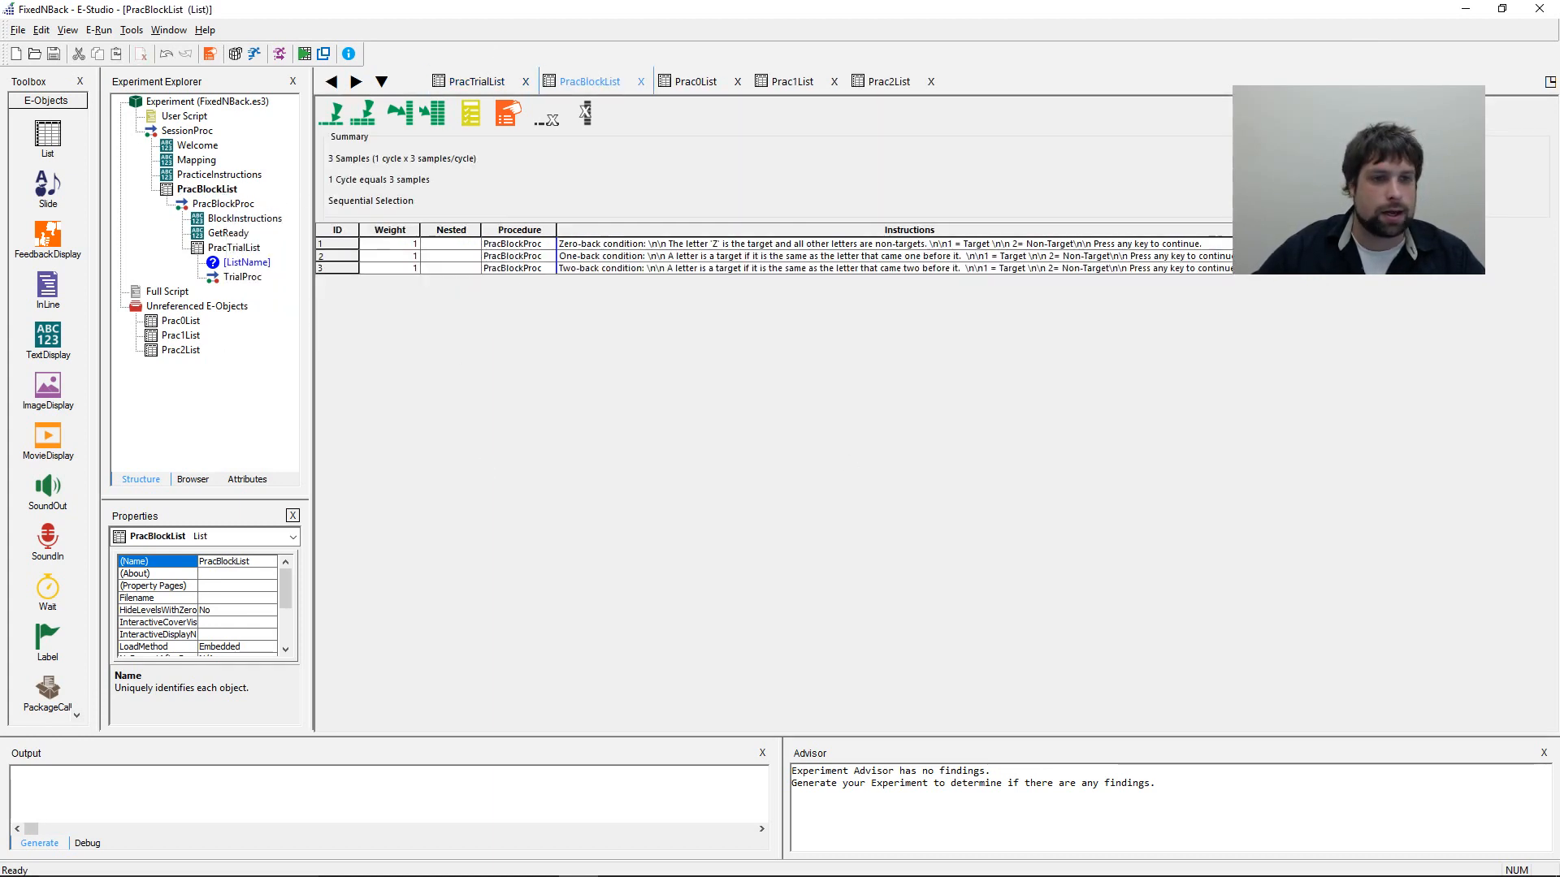
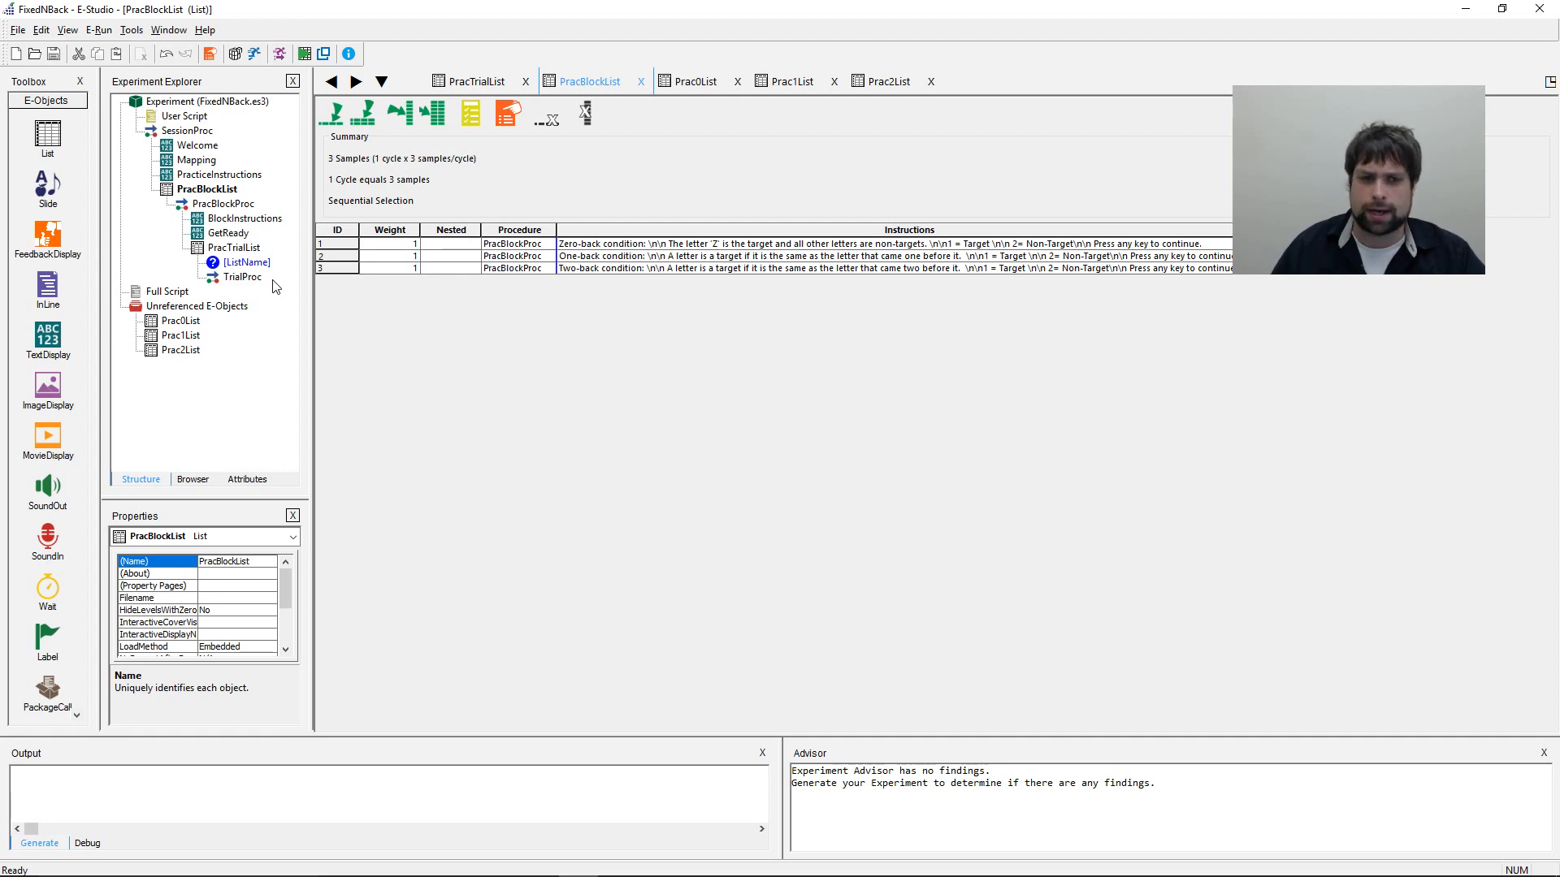
- Add a TextDisplay object to the TrialProc procedure and name it Stimulus
{"action": "double_click", "coordinate": [227, 274]}
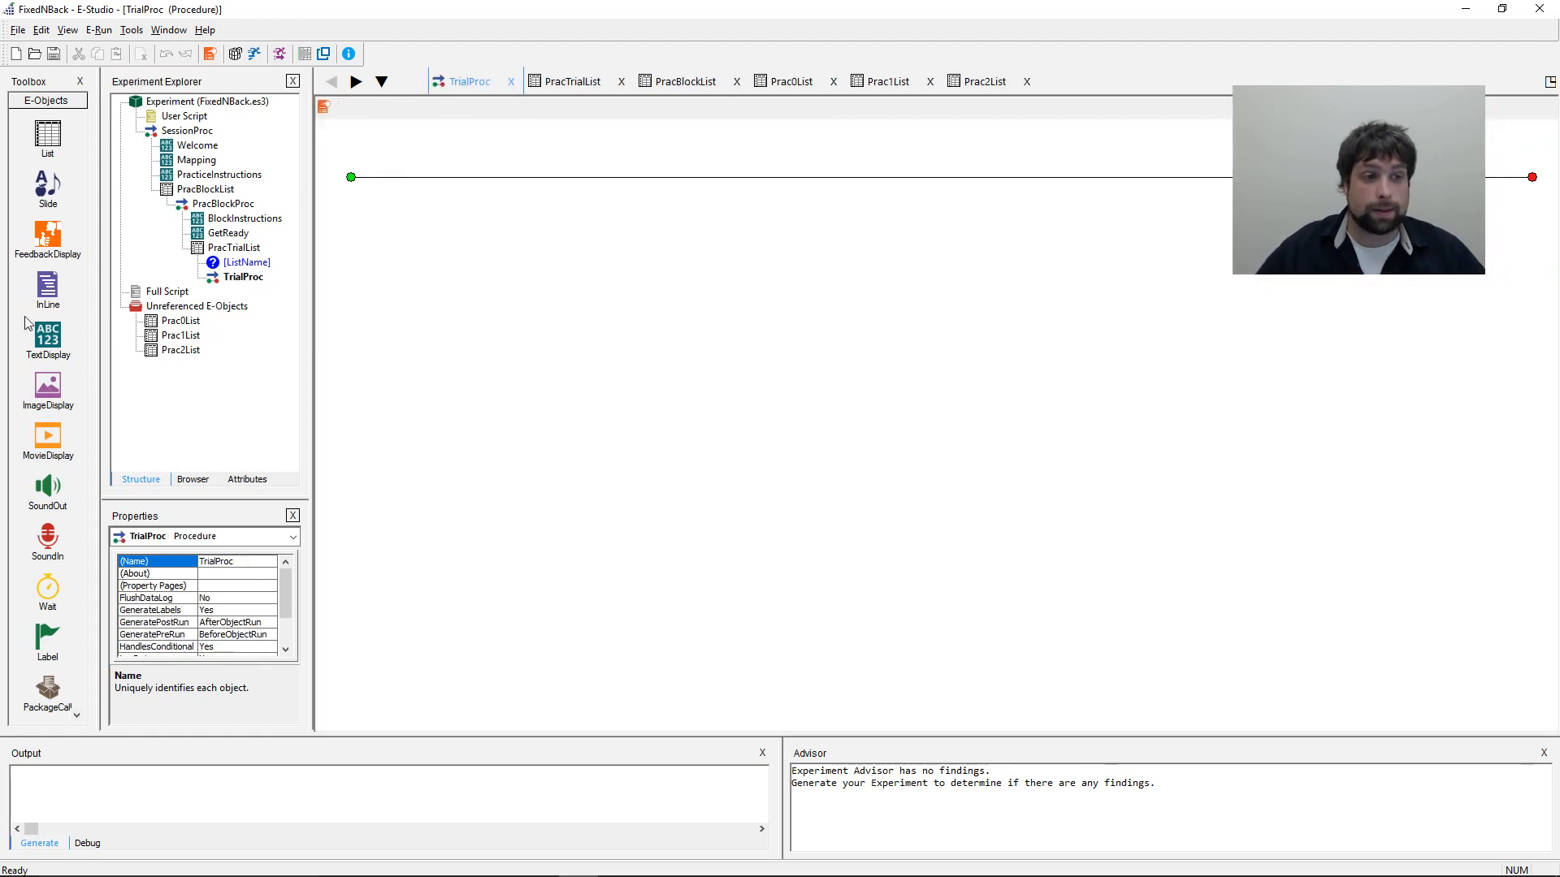
{"action": "left_click_drag", "start_coordinate": [39, 333], "coordinate": [569, 309]}
{"action": "left_click", "coordinate": [428, 195]}
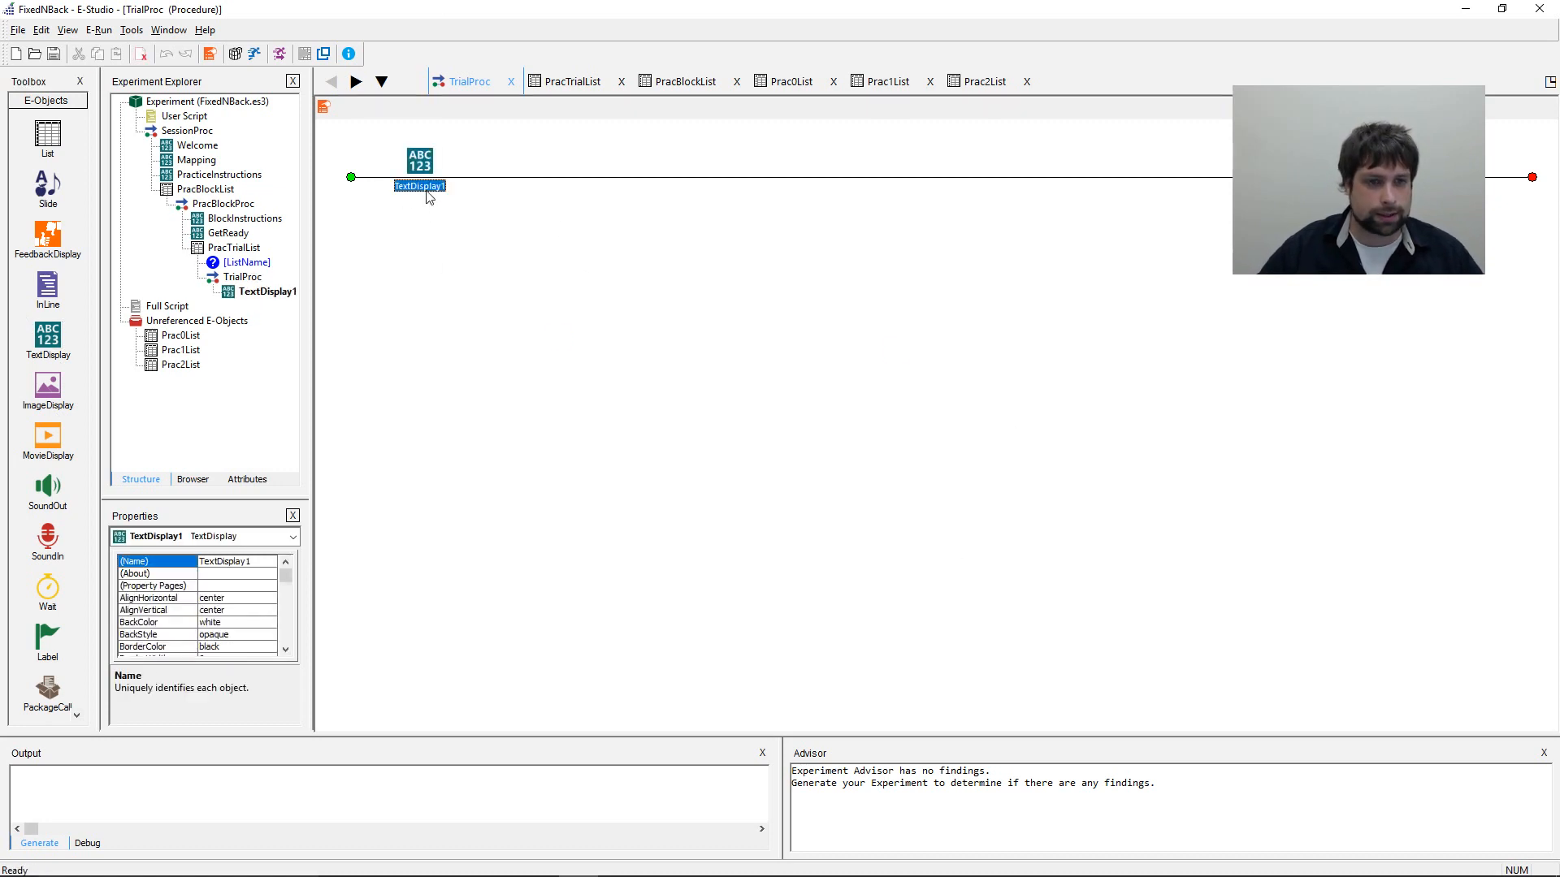
{"action": "right_click", "coordinate": [428, 195]}
{"action": "right_click", "coordinate": [425, 148]}
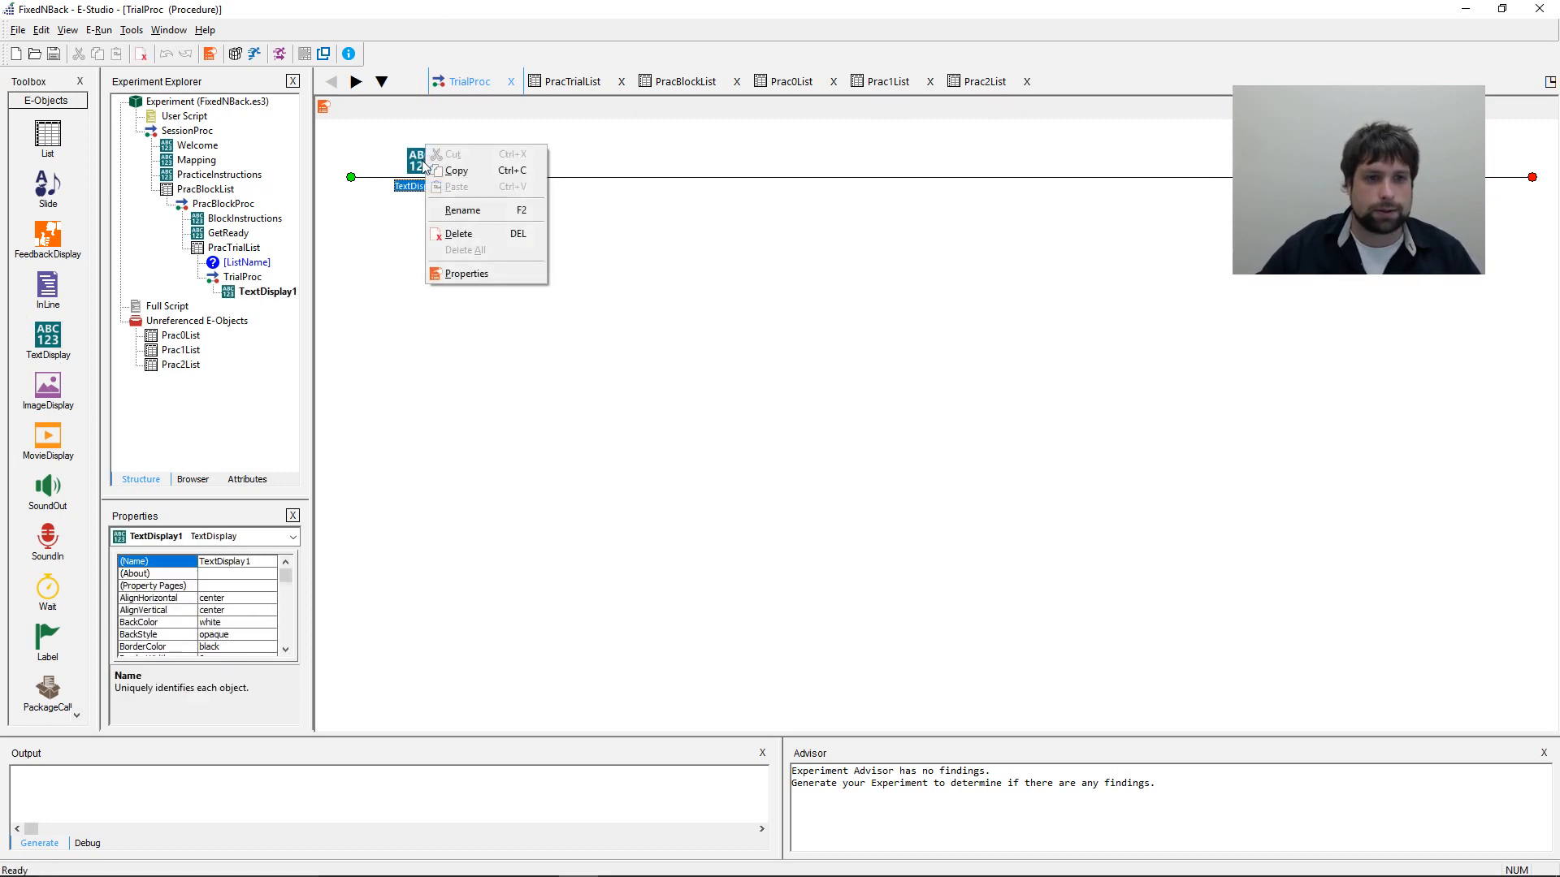
{"action": "left_click", "coordinate": [462, 211]}
{"action": "type", "text": "Stim"}
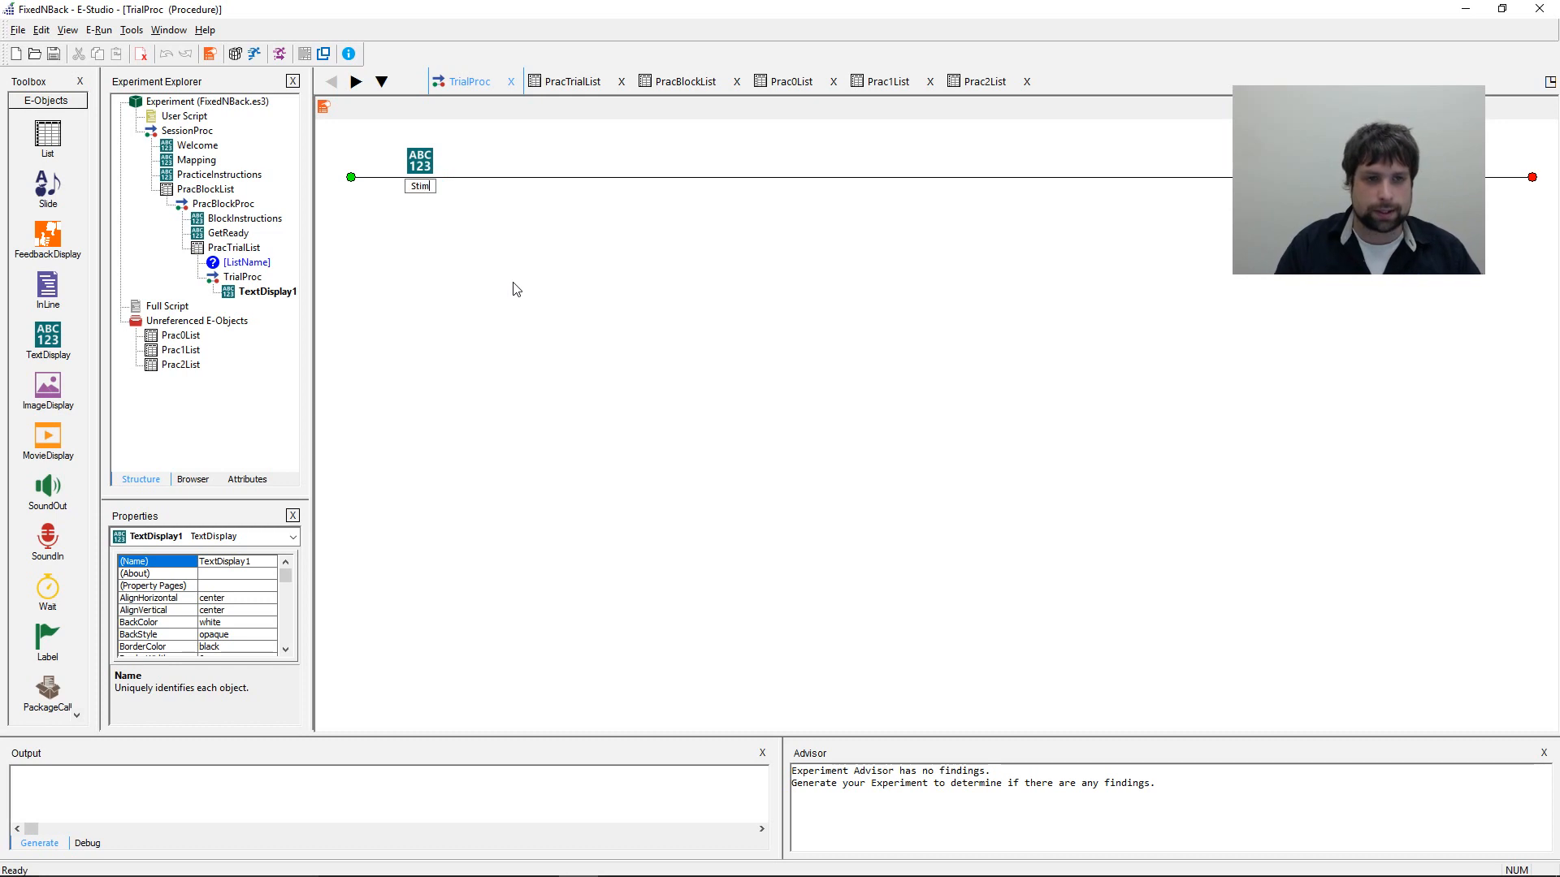
{"action": "type", "text": "ulus"}
{"action": "key", "text": "Return"}
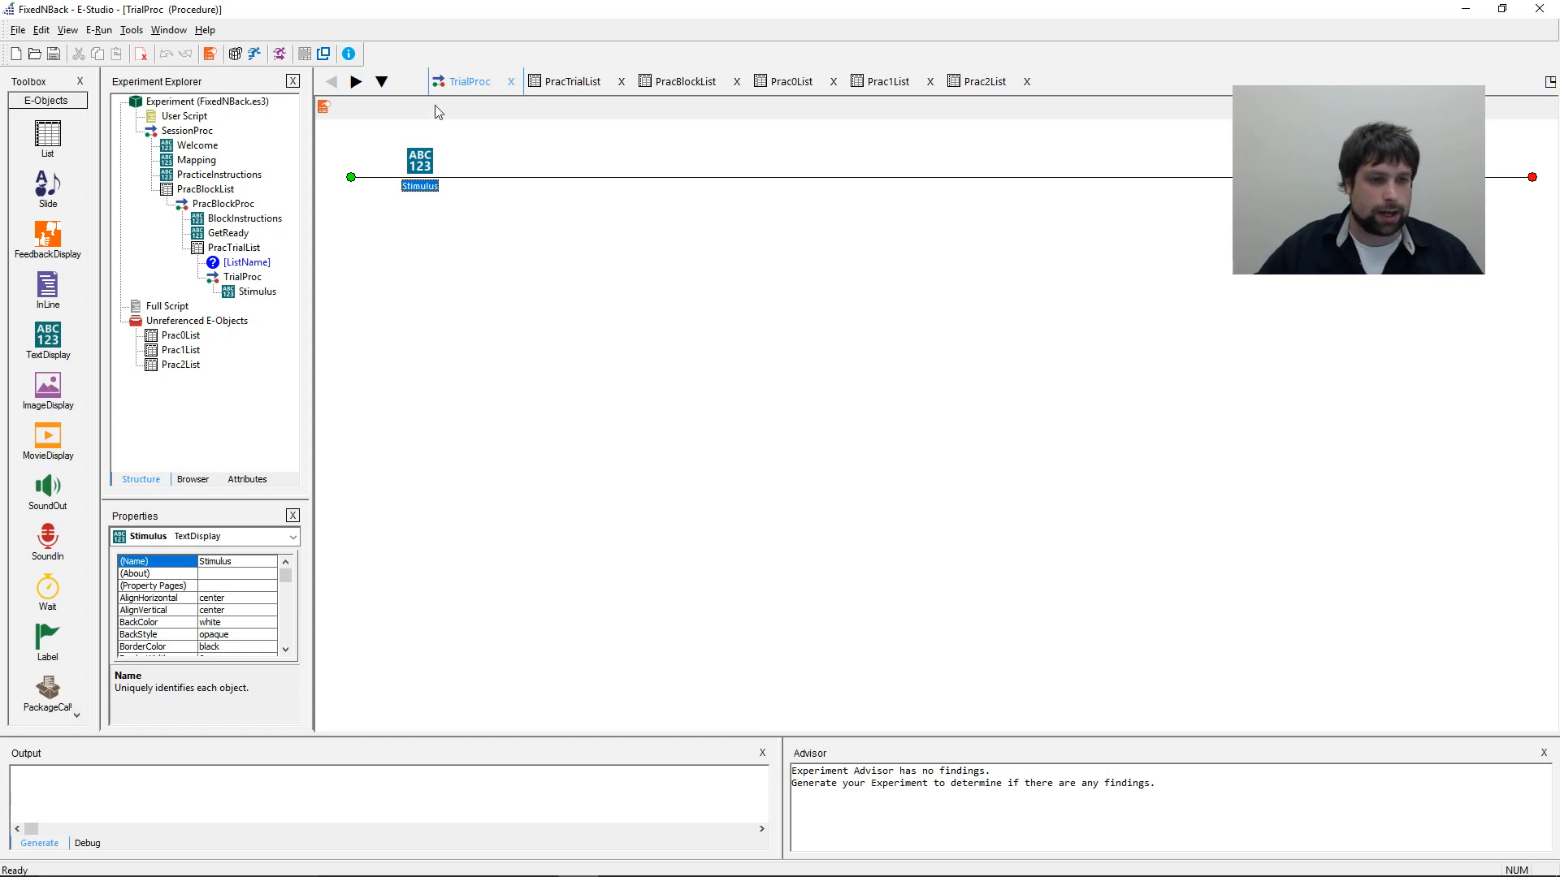
- Enter [Letter] as the display text of the Stimulus object
{"action": "double_click", "coordinate": [427, 165]}
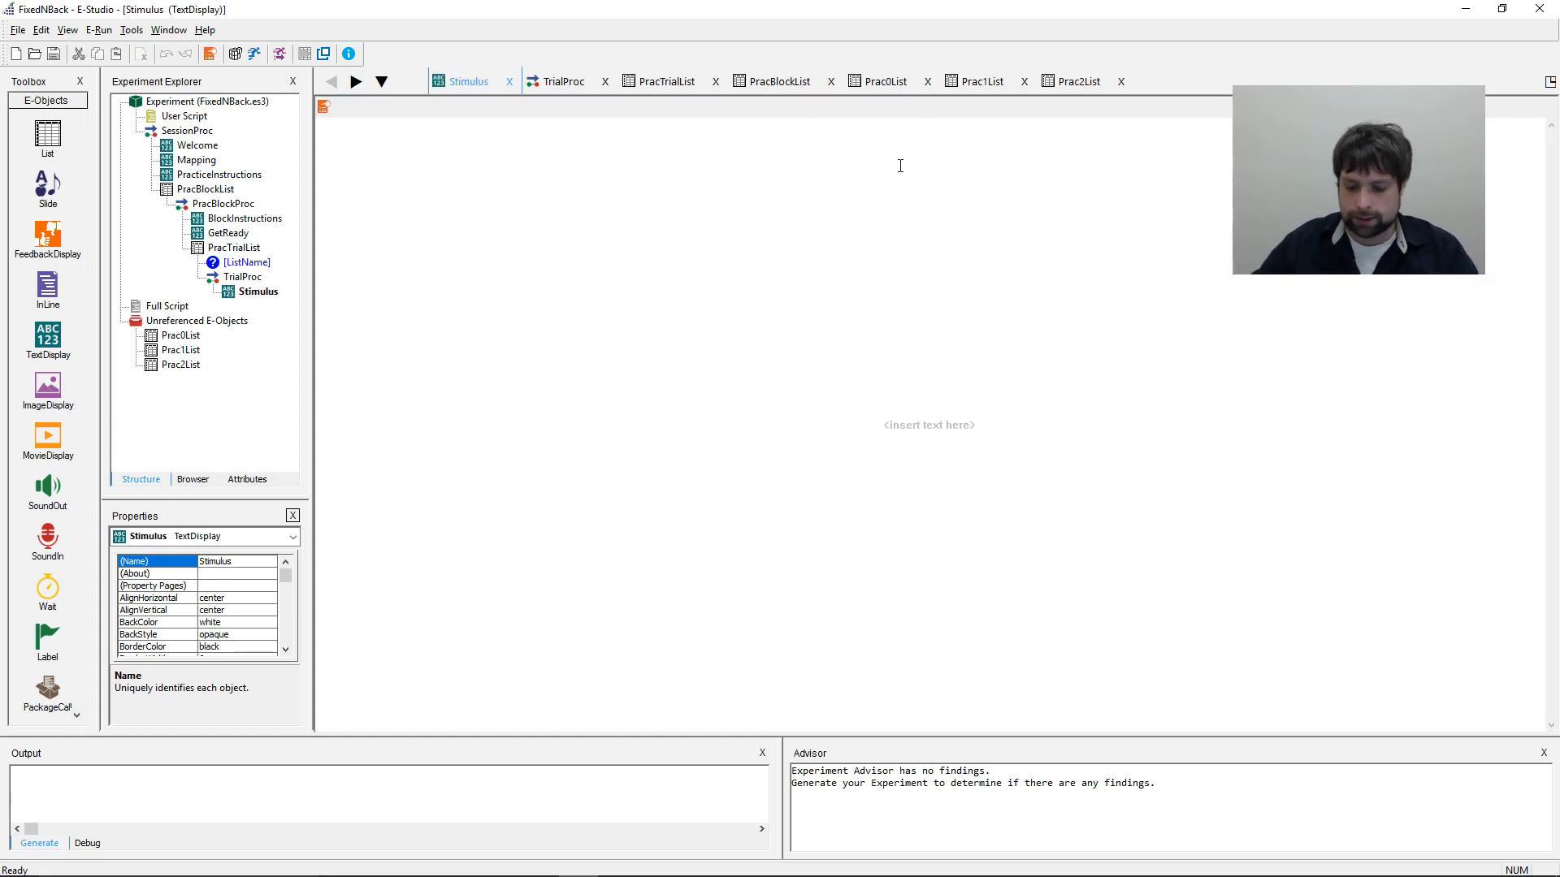
{"action": "type", "text": "["}
{"action": "left_click", "coordinate": [999, 160]}
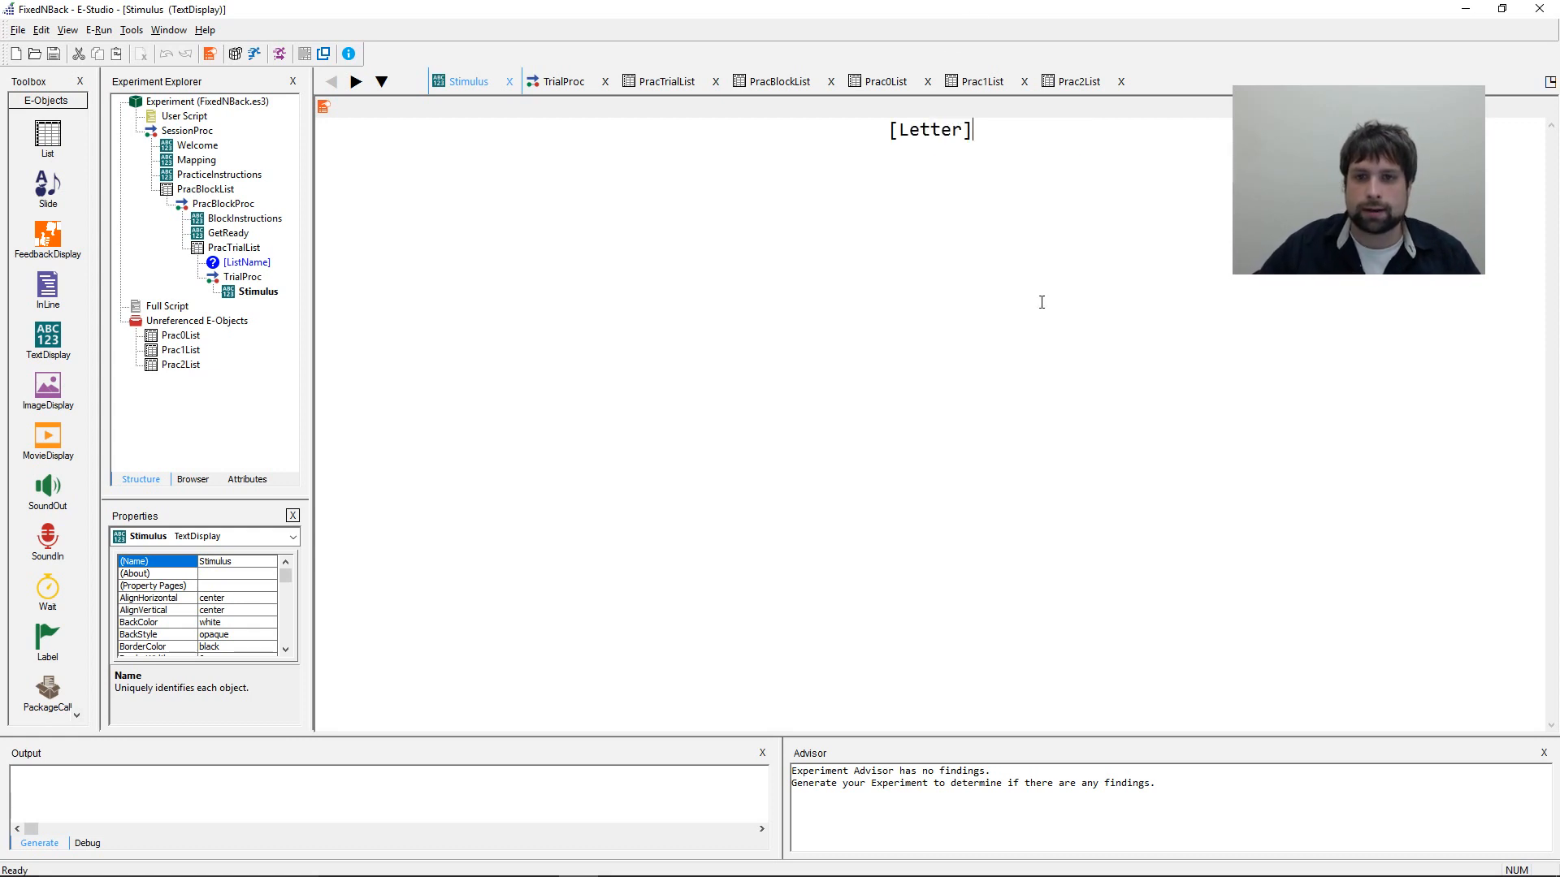
- Set the duration of the Stimulus display to 3000
{"action": "left_click", "coordinate": [324, 107]}
{"action": "left_click", "coordinate": [860, 290]}
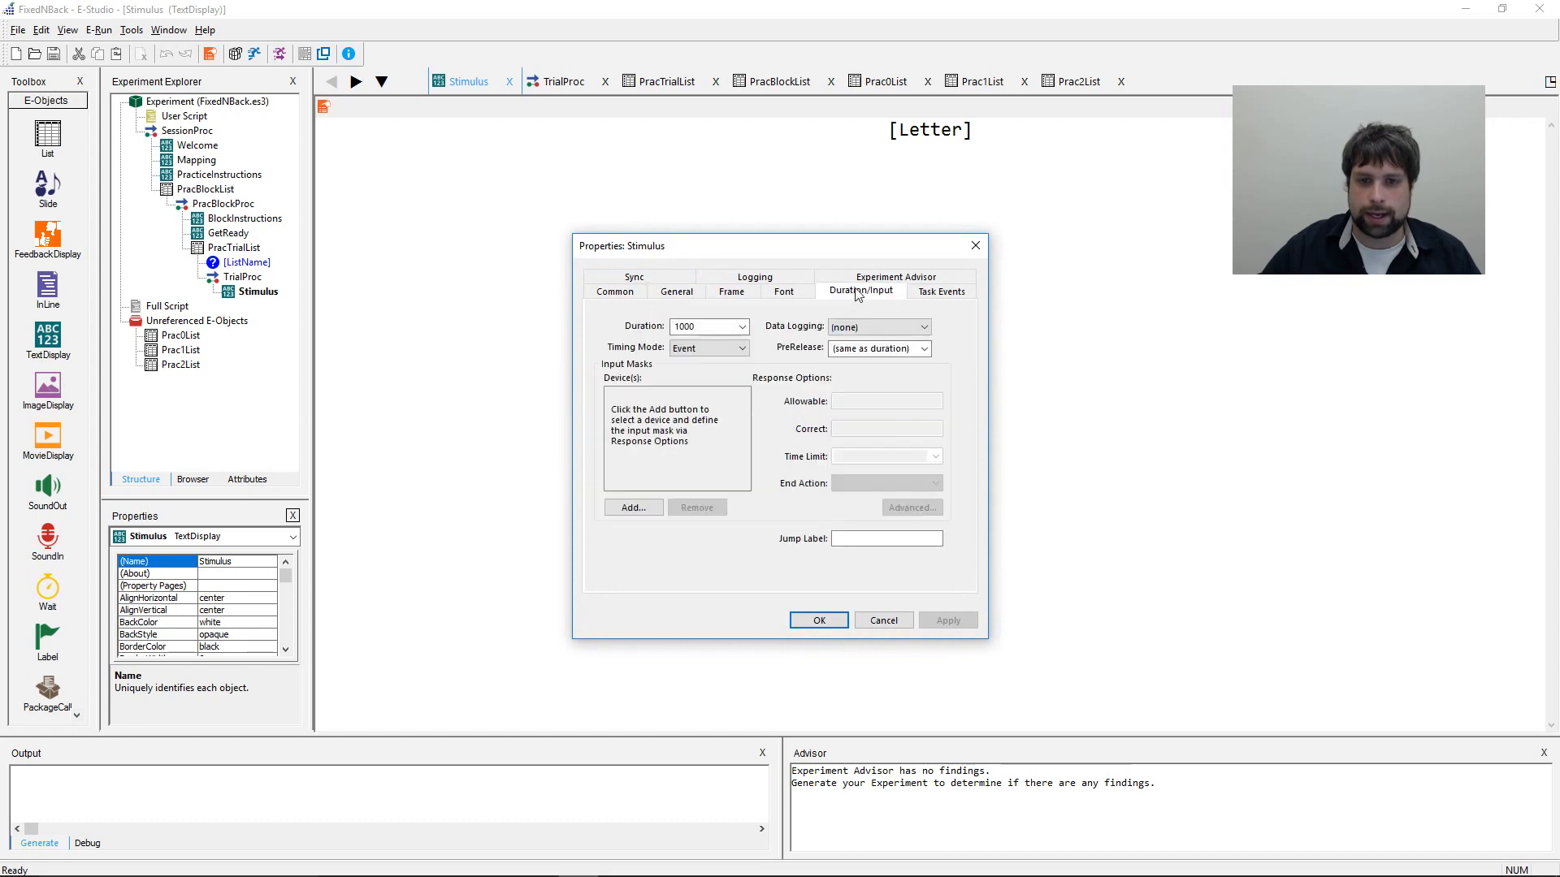
{"action": "left_click", "coordinate": [742, 327]}
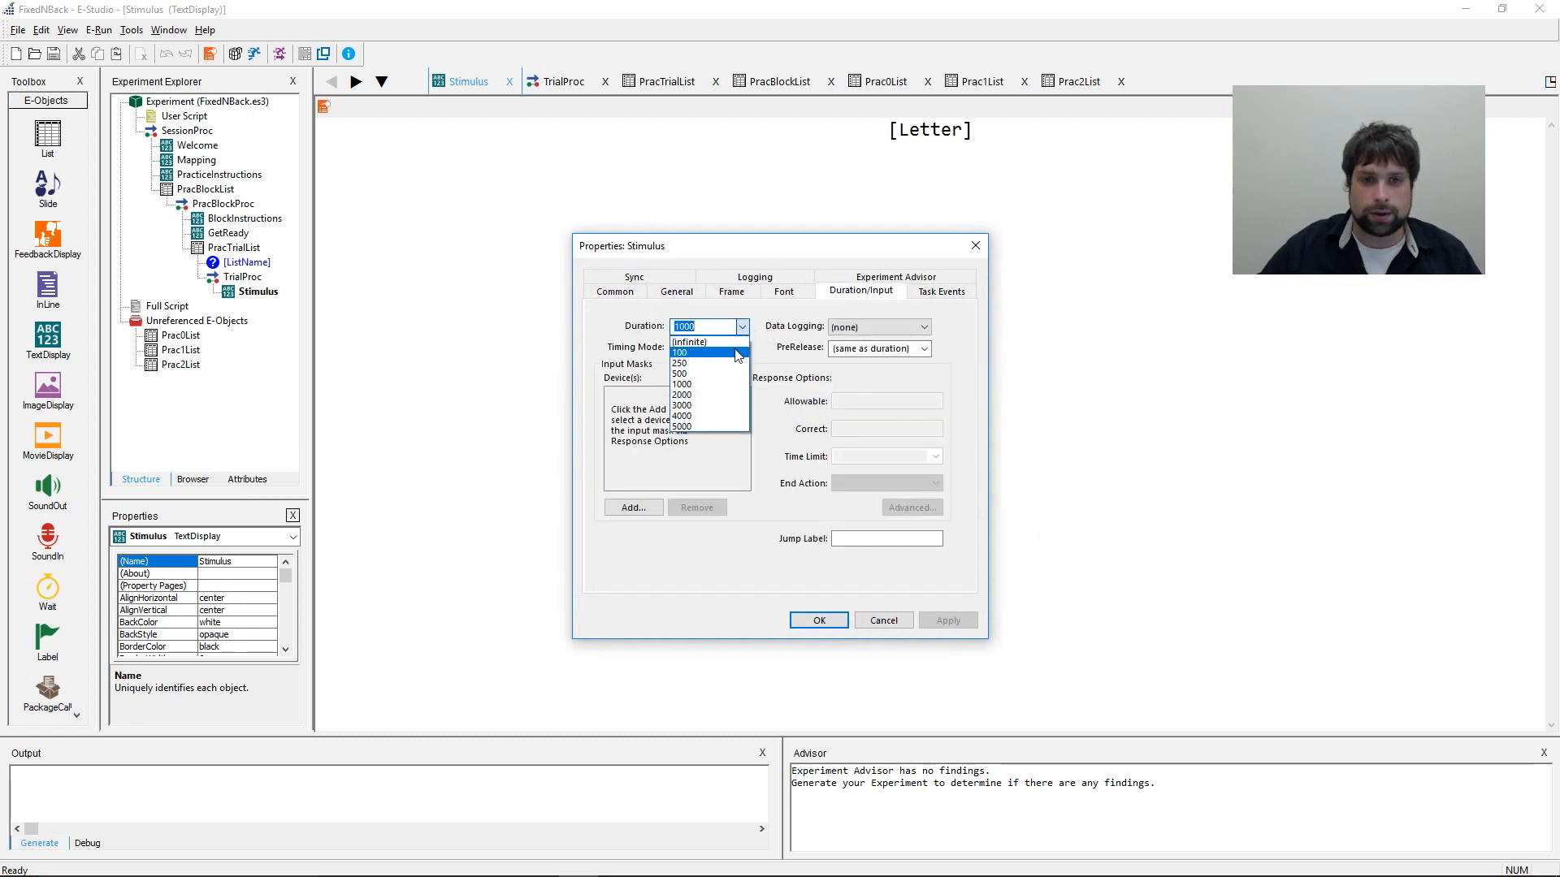
{"action": "left_click", "coordinate": [719, 405]}
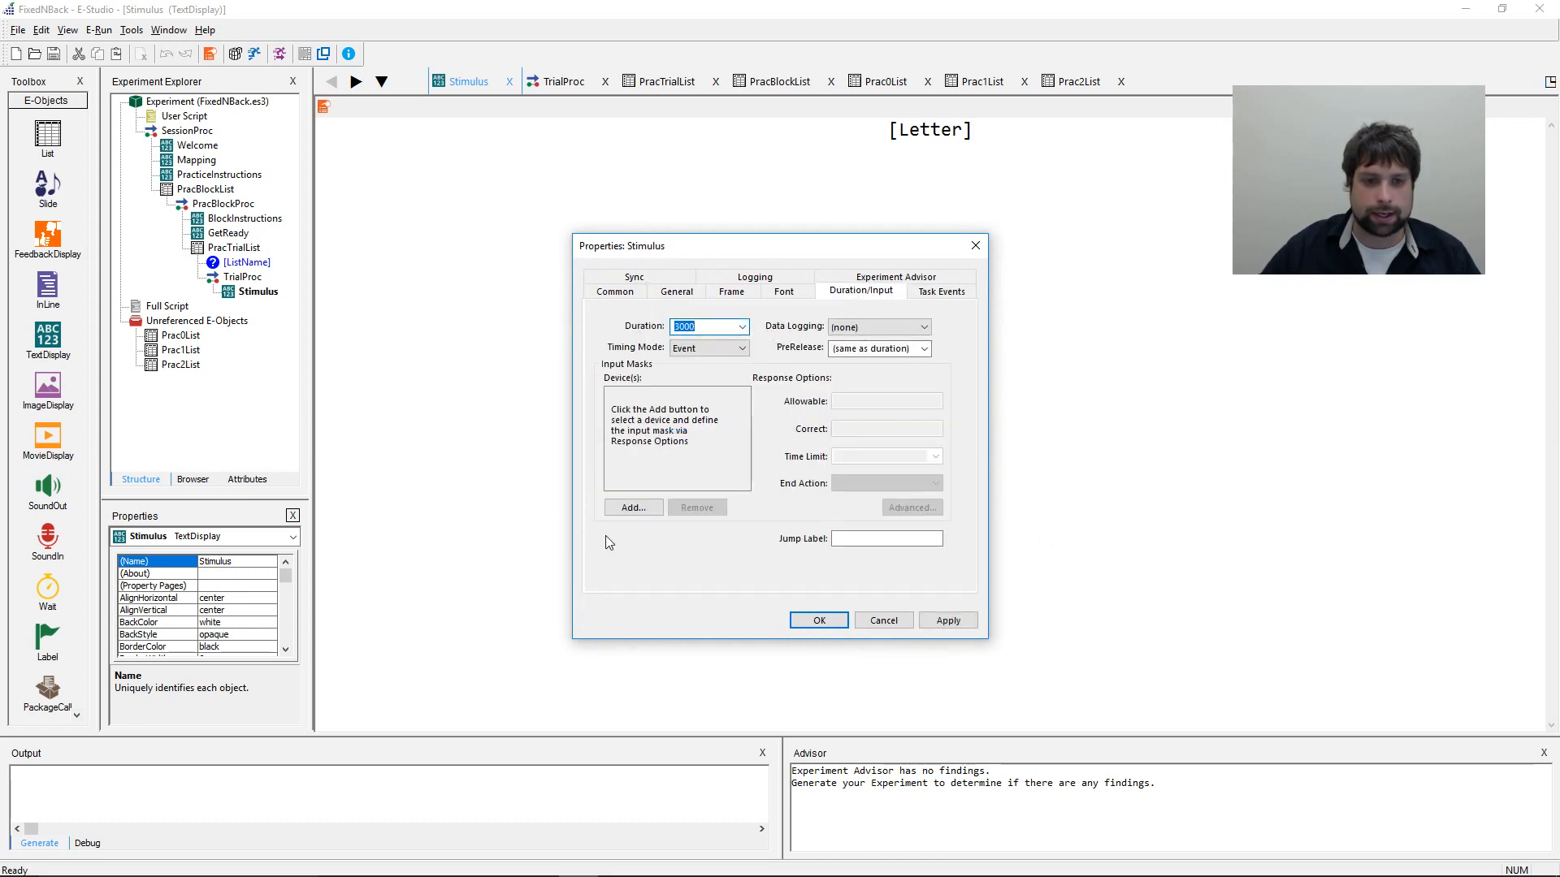
- Add a keyboard input device to Stimulus with allowable responses 12 and [Correct] as the correct response
{"action": "left_click", "coordinate": [645, 507]}
{"action": "double_click", "coordinate": [680, 381]}
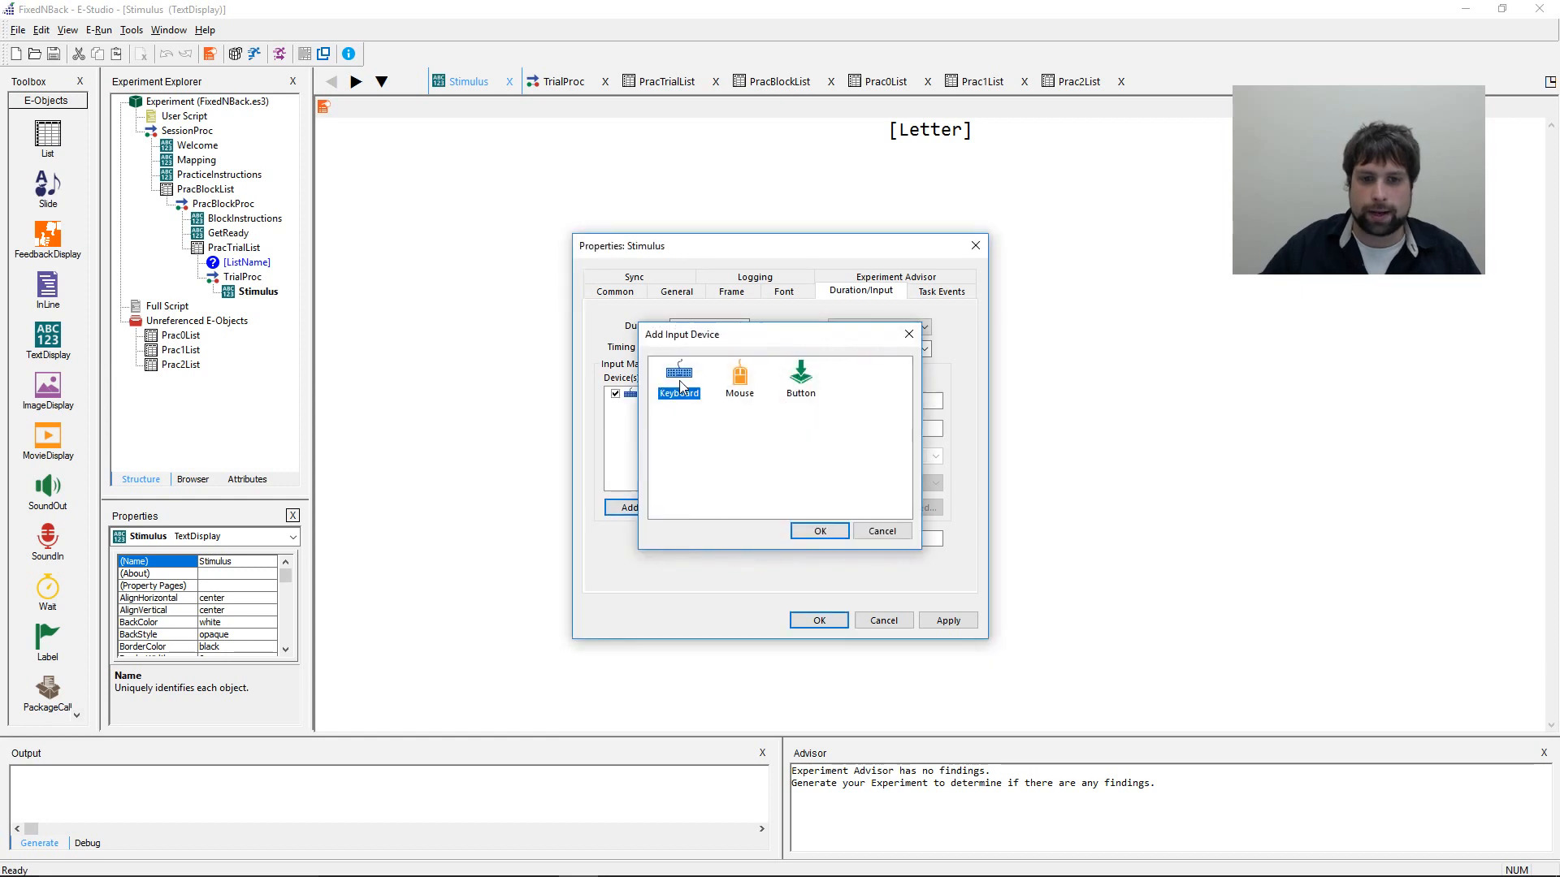
{"action": "double_click", "coordinate": [884, 401]}
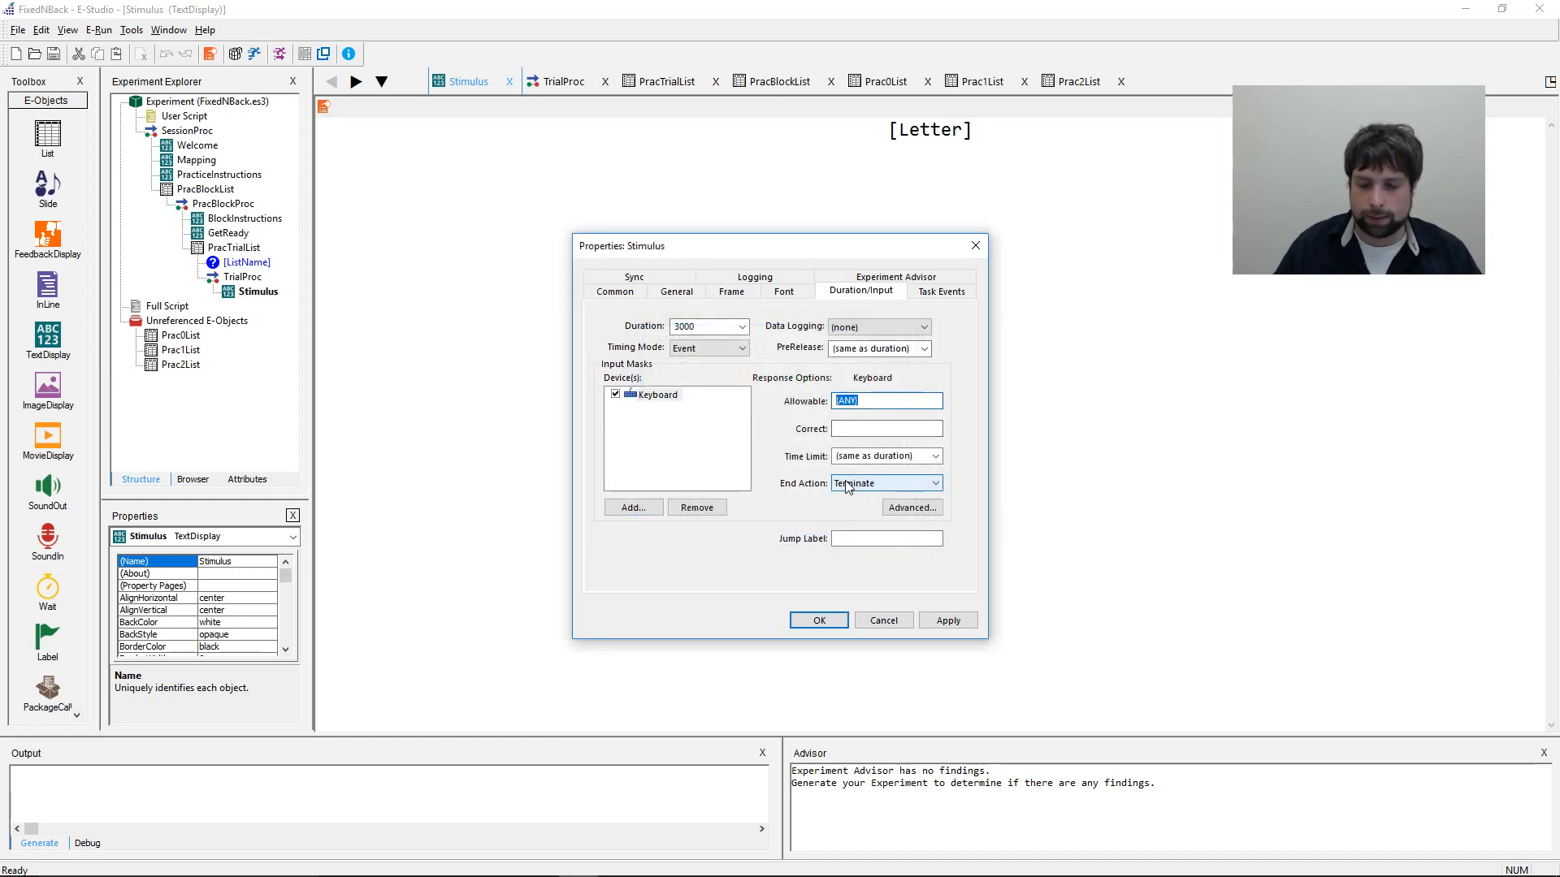
{"action": "type", "text": "12"}
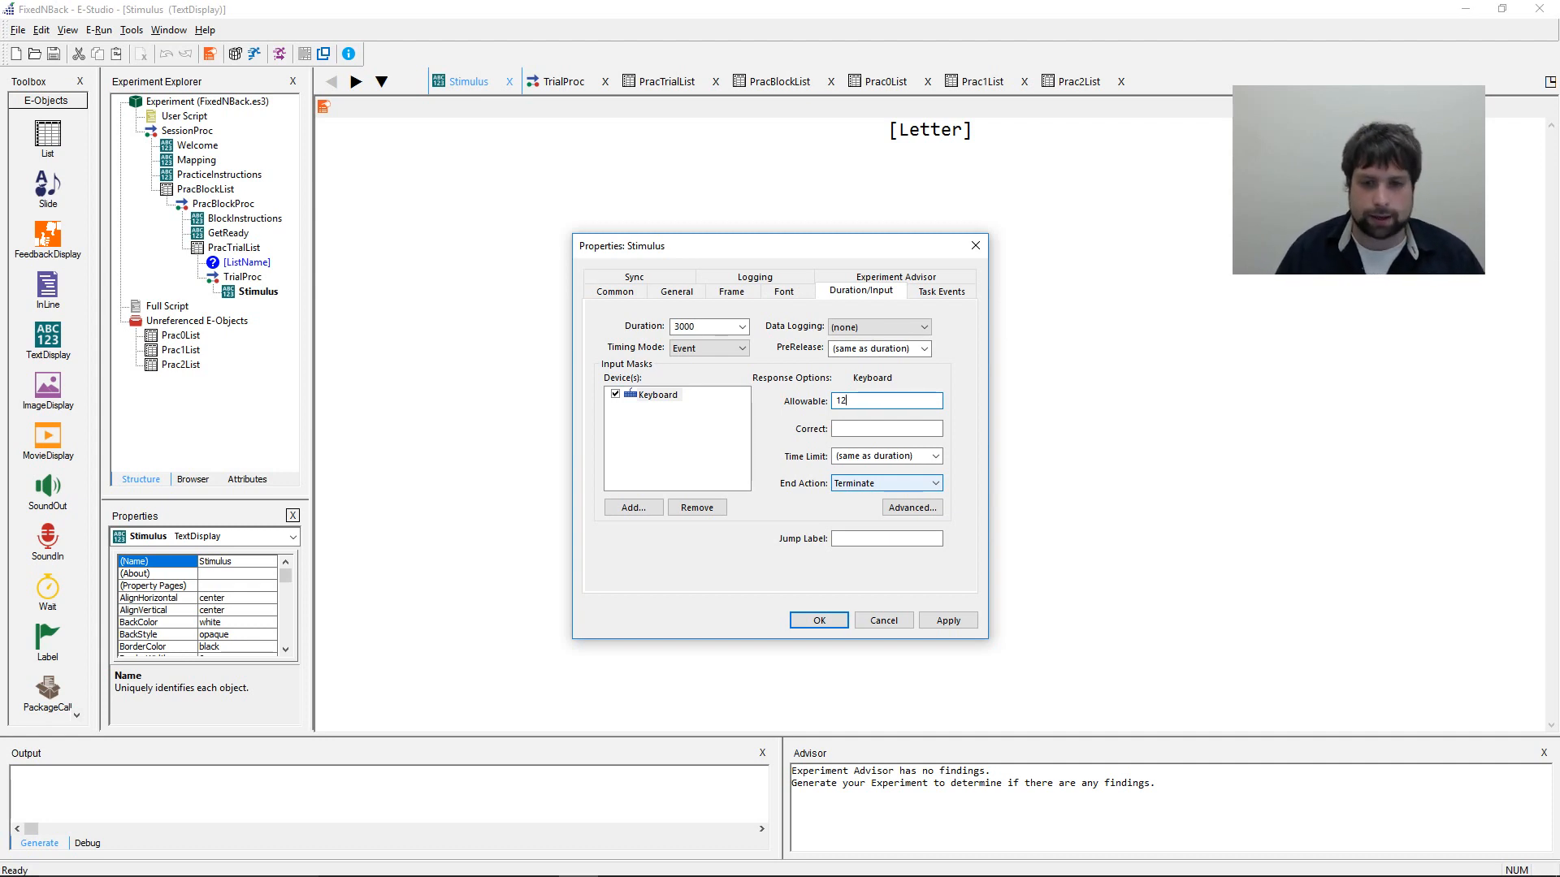
{"action": "left_click", "coordinate": [925, 510]}
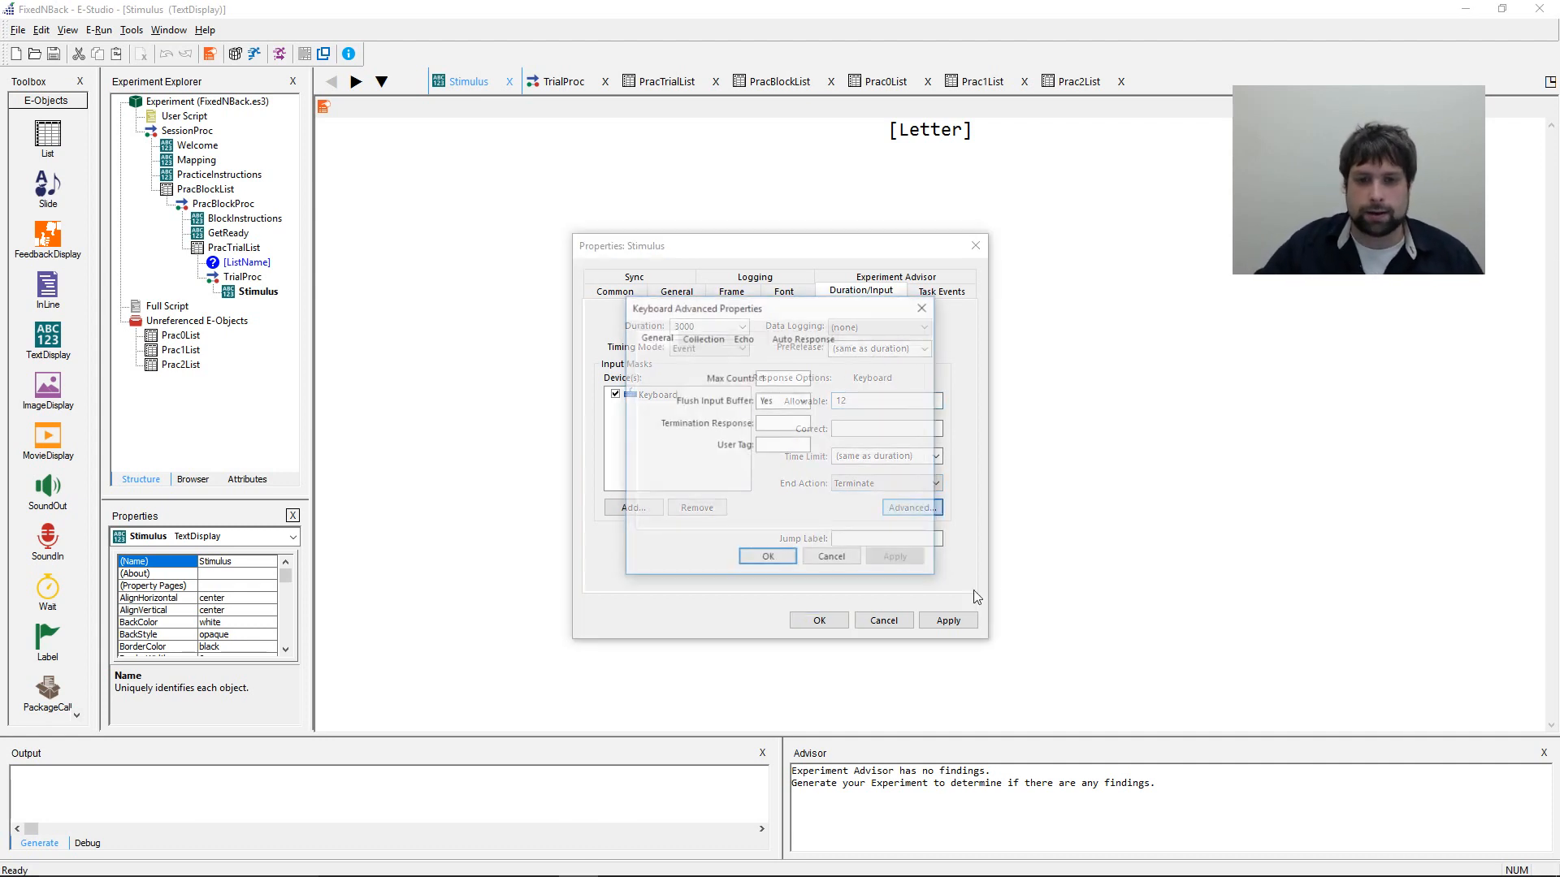
{"action": "left_click", "coordinate": [768, 560]}
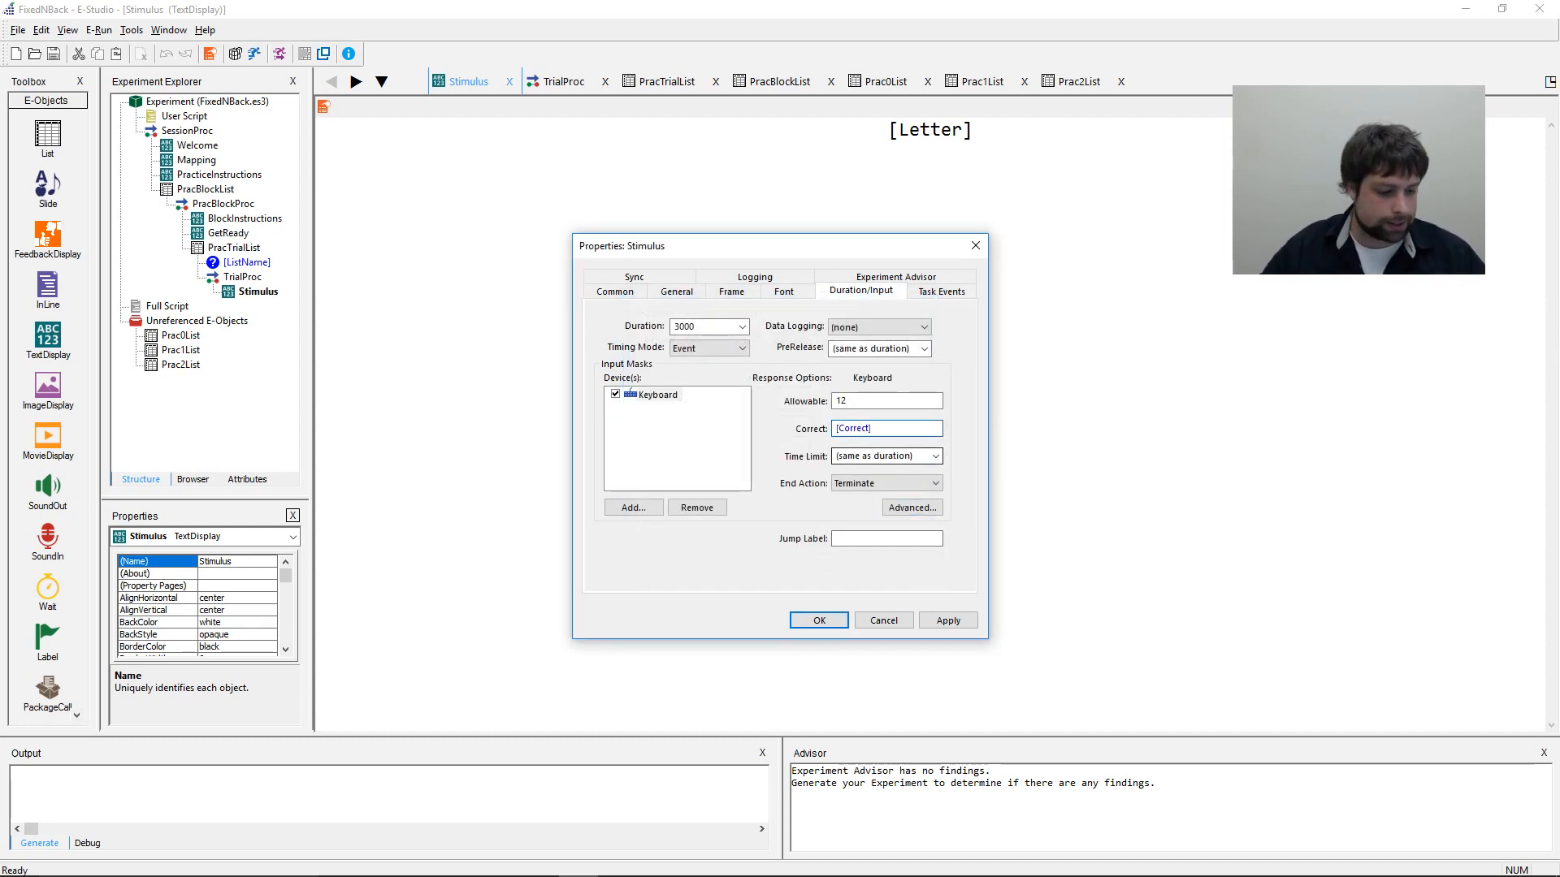
- Set data logging for Stimulus to Standard and apply its properties
{"action": "left_click", "coordinate": [862, 334]}
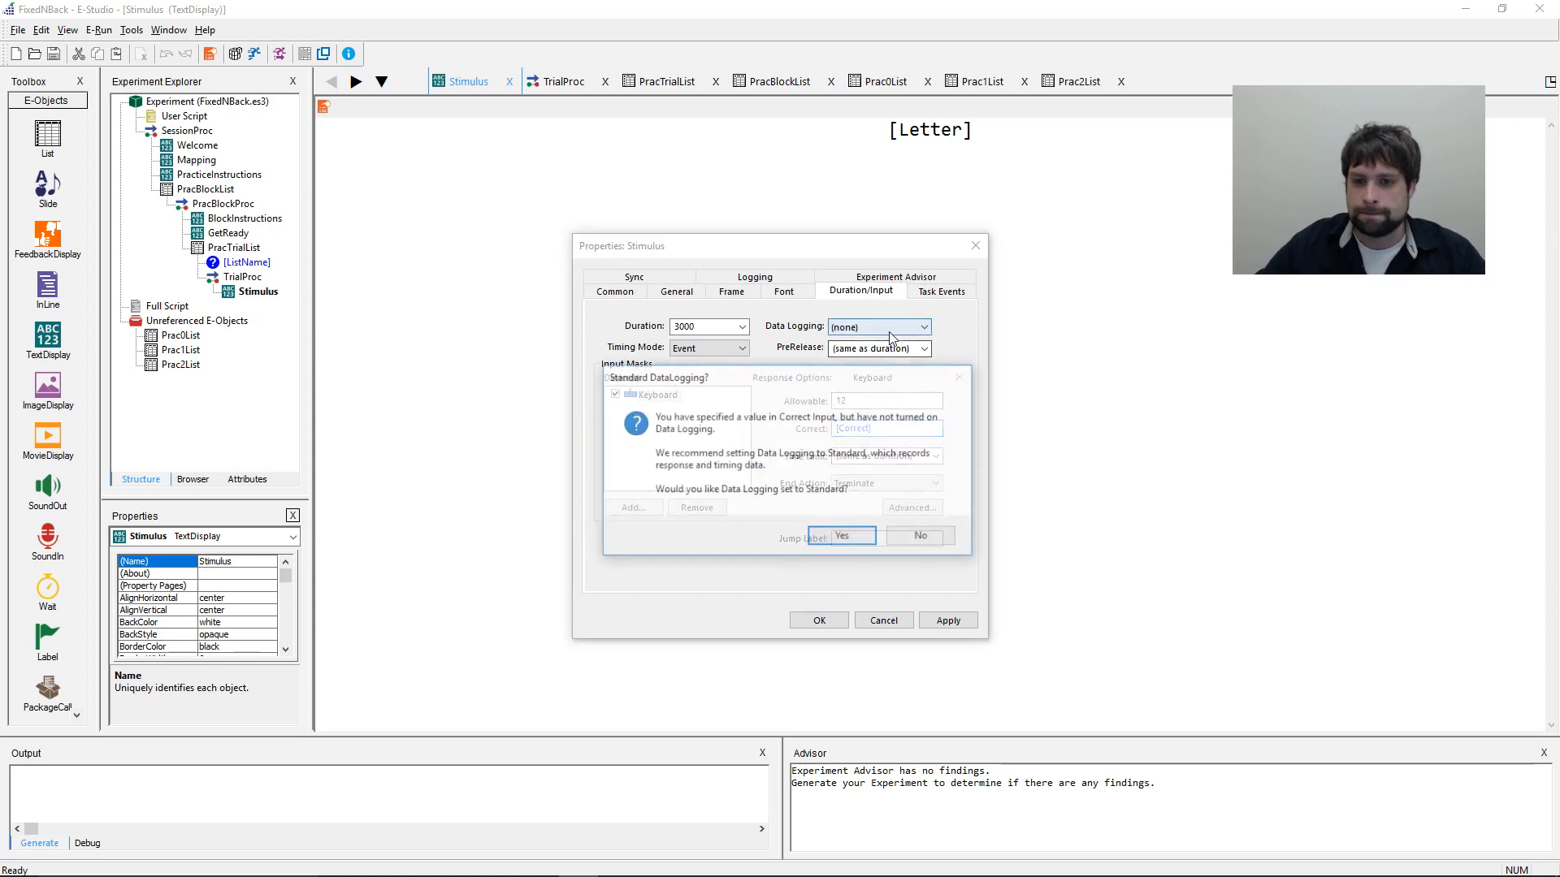
{"action": "left_click", "coordinate": [827, 538]}
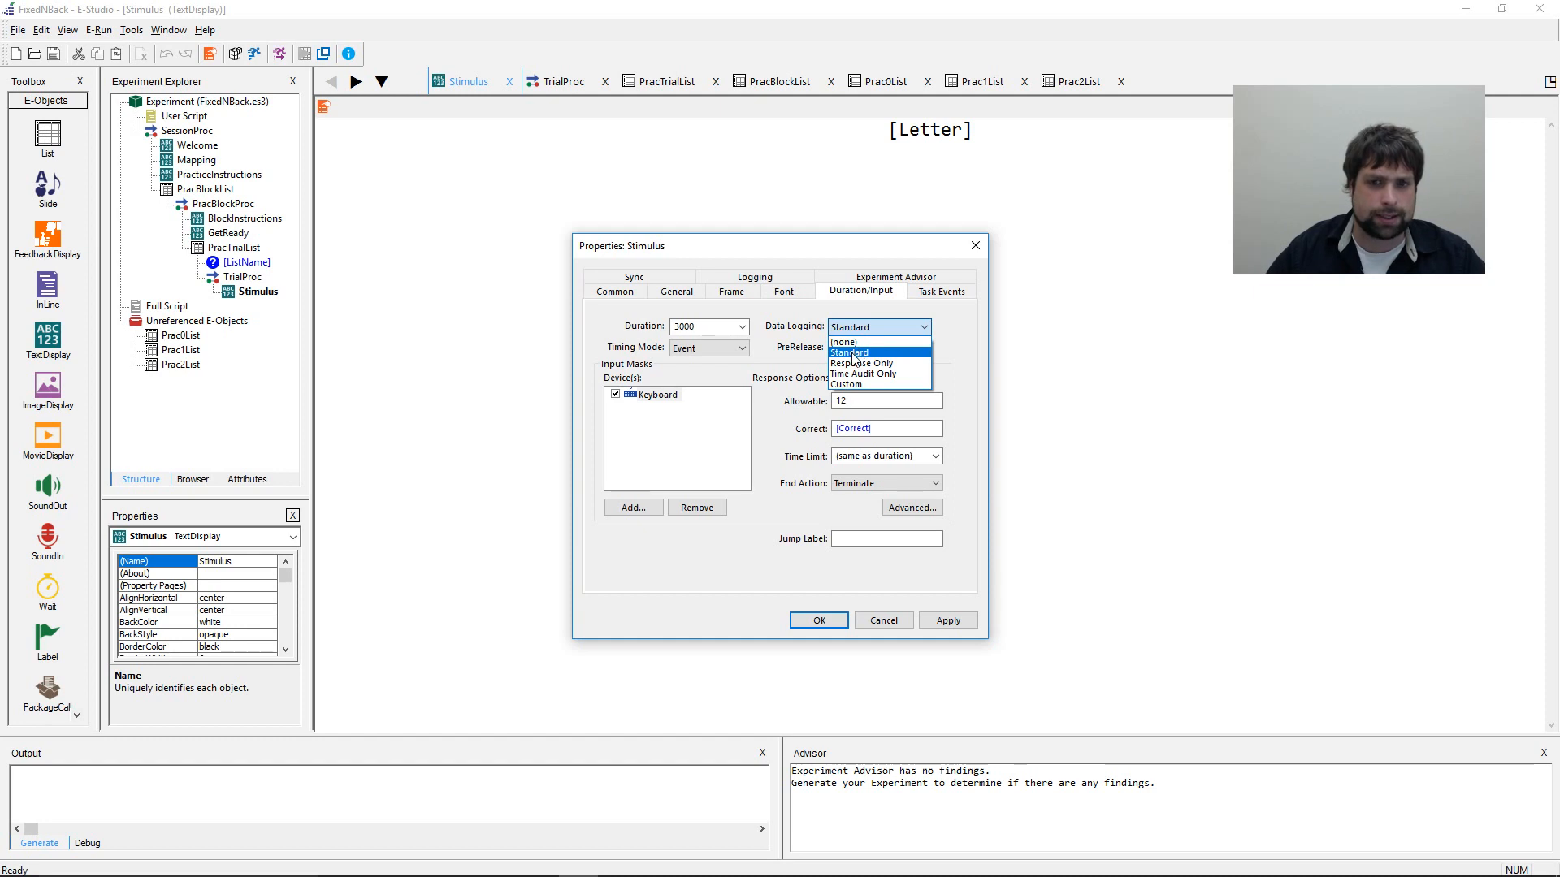
{"action": "left_click", "coordinate": [943, 332]}
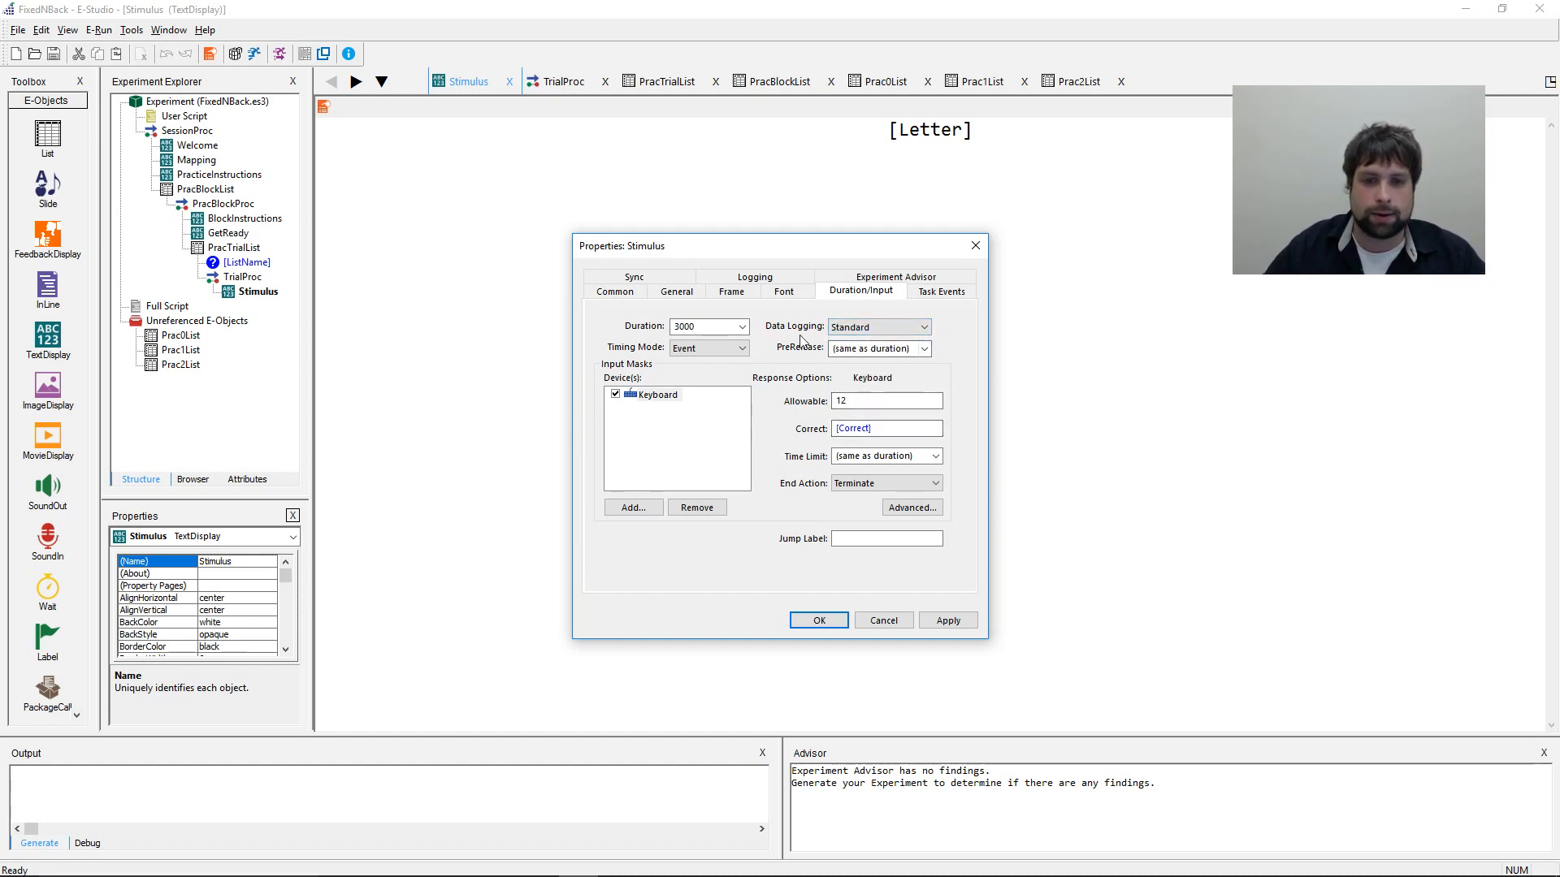
{"action": "left_click", "coordinate": [948, 621]}
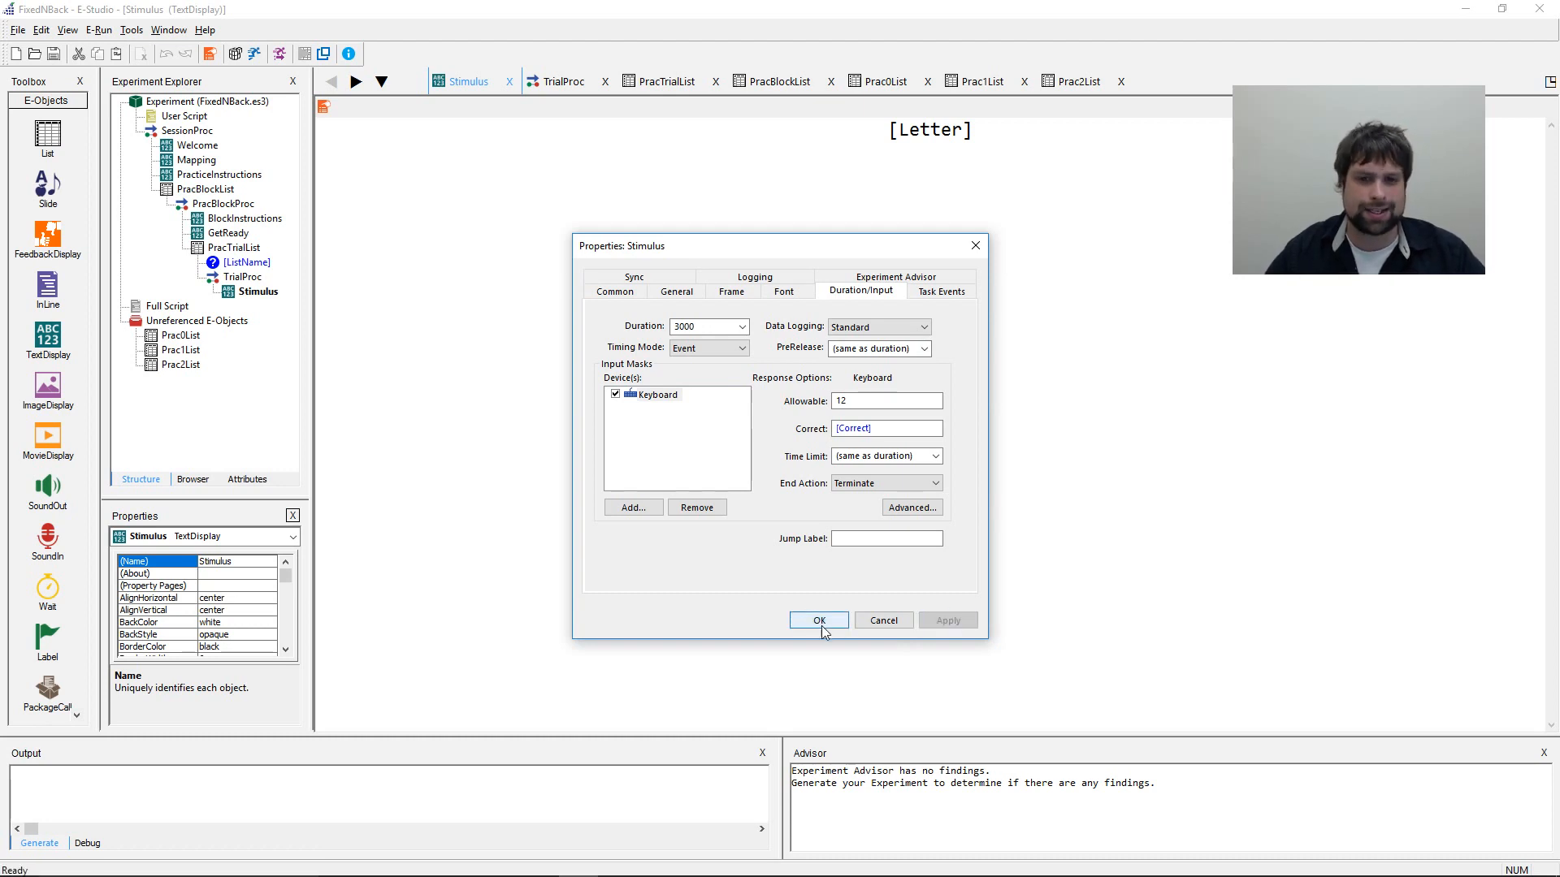
{"action": "left_click", "coordinate": [820, 621]}
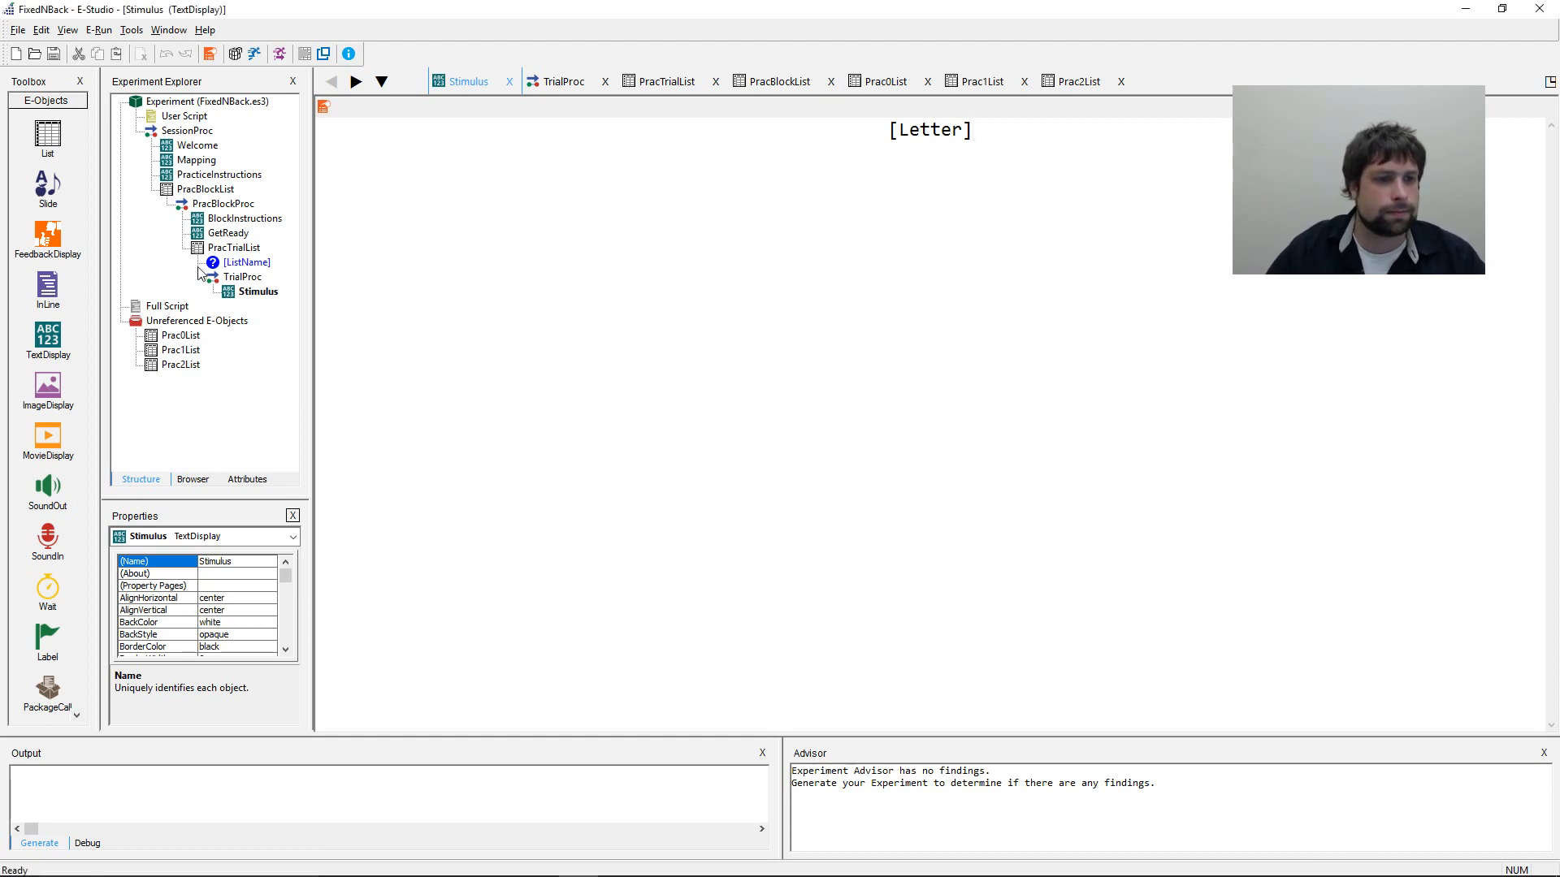
- Add a second TextDisplay after Stimulus in TrialProc and name it Fixation
{"action": "double_click", "coordinate": [248, 278]}
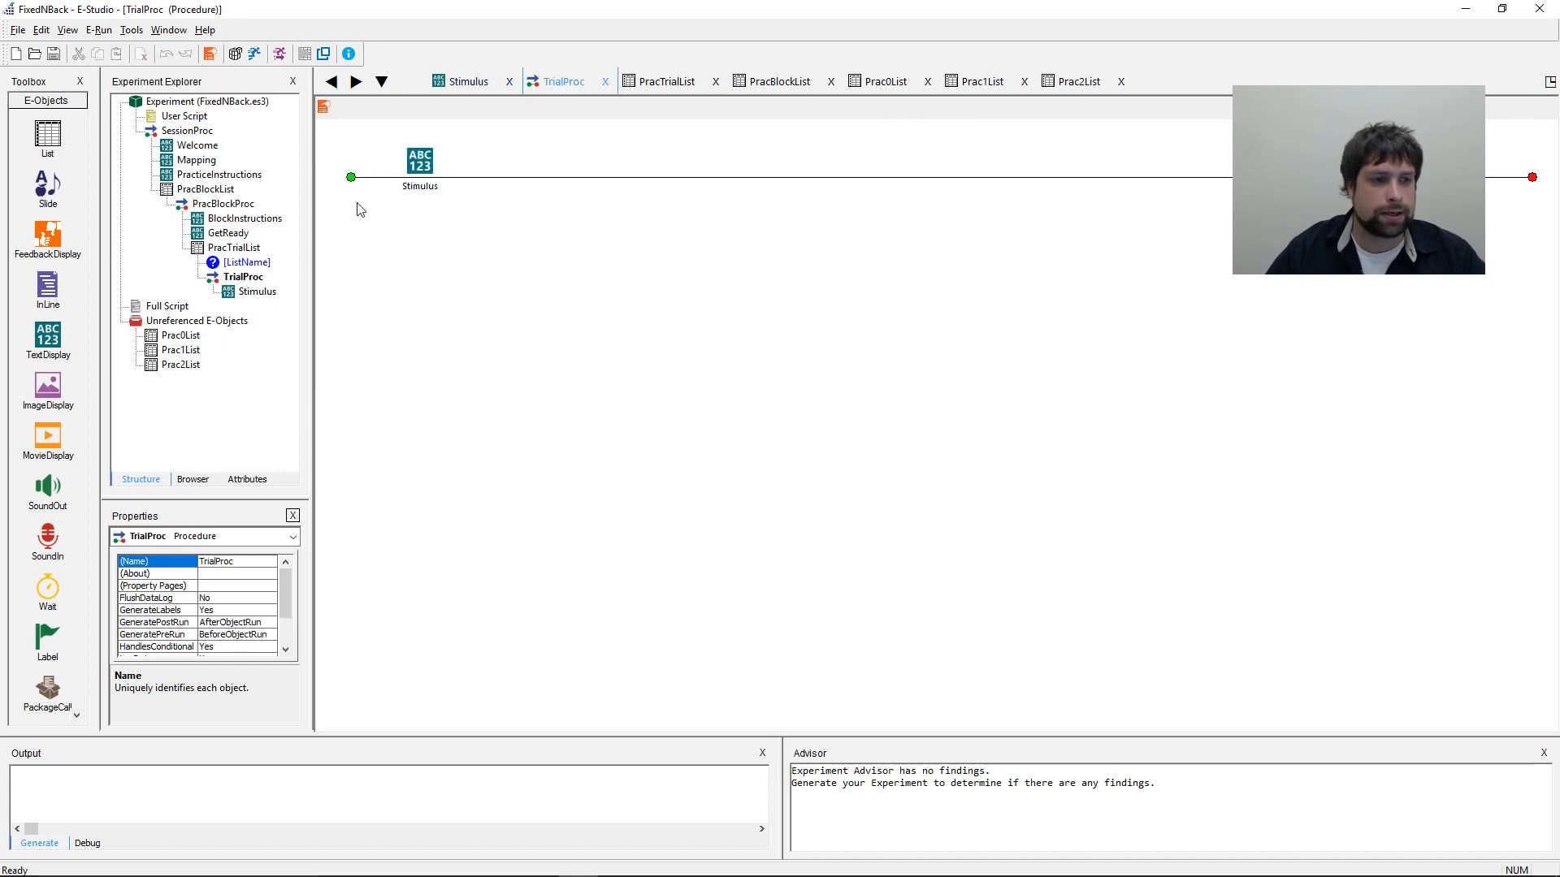
{"action": "left_click_drag", "start_coordinate": [48, 335], "coordinate": [737, 318]}
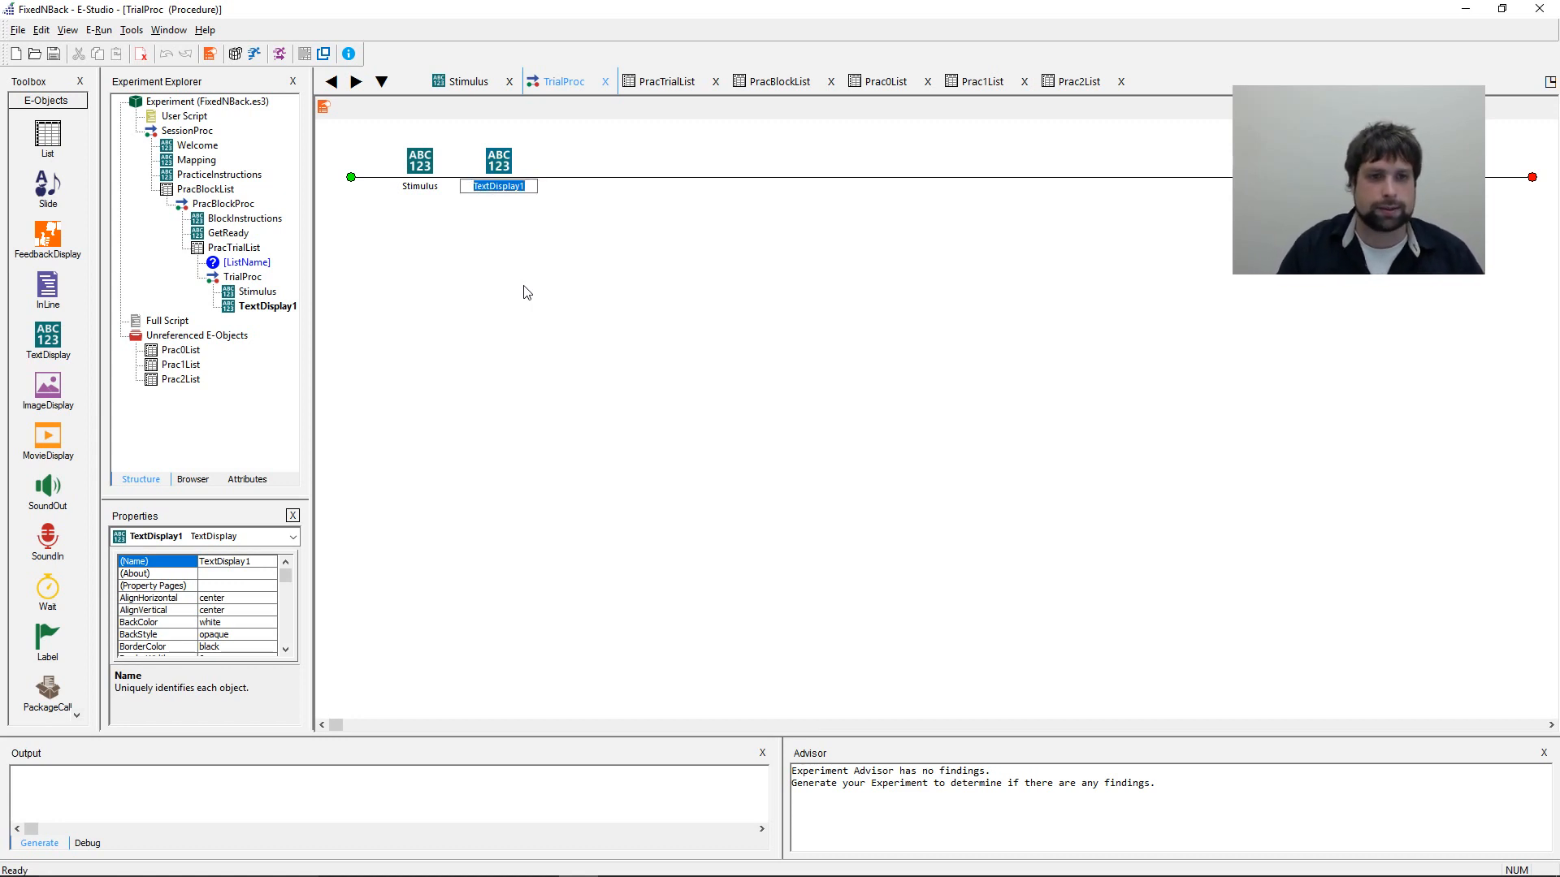
{"action": "type", "text": "Fixation"}
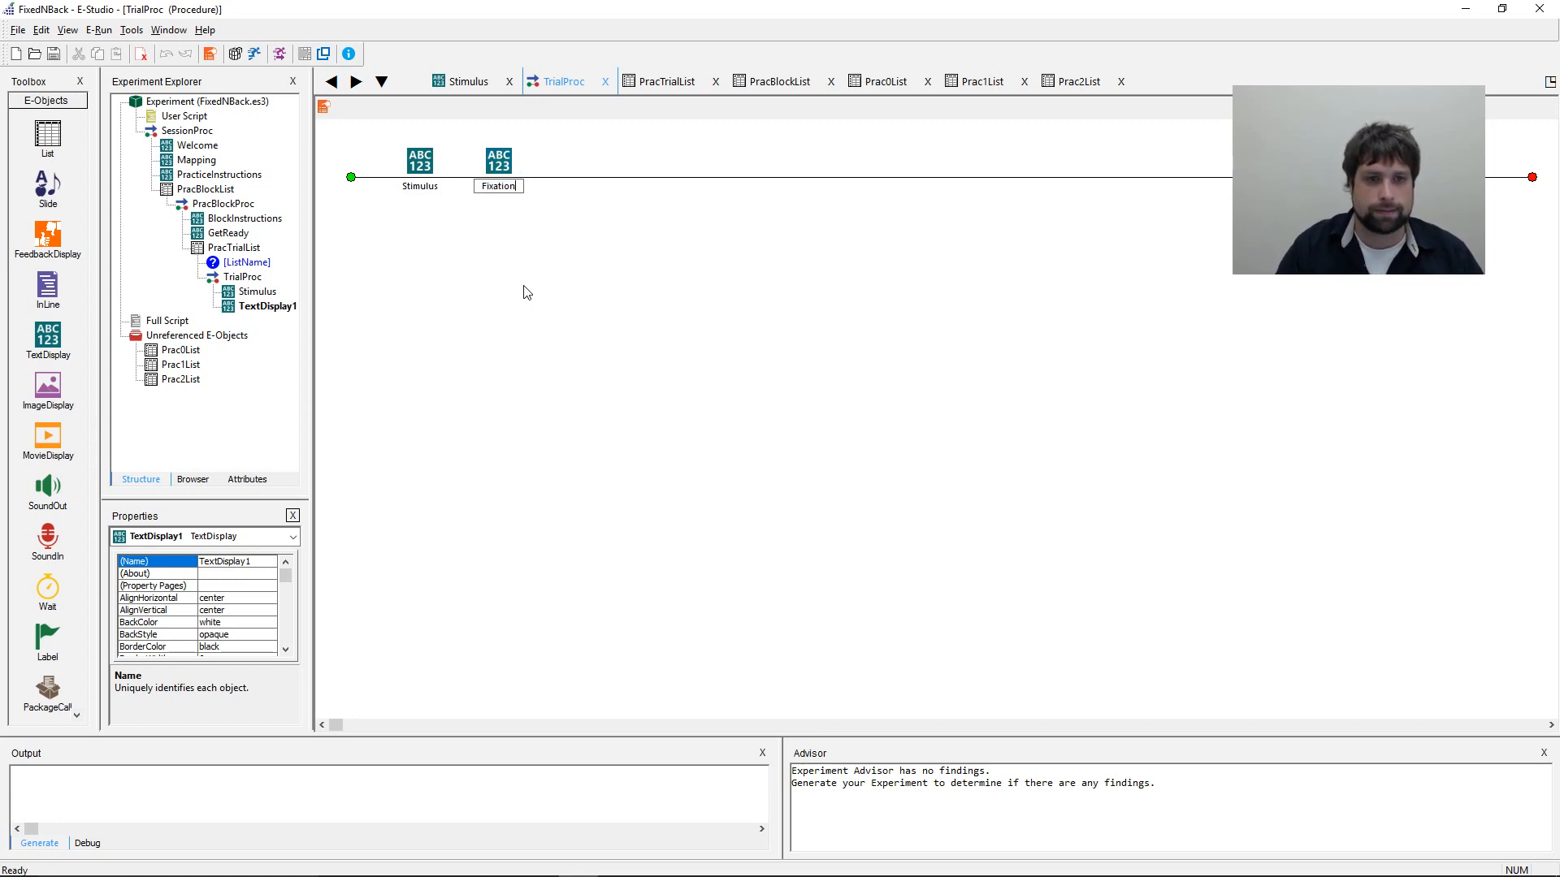
{"action": "key", "text": "Return"}
- Enter + as the display text of the Fixation object
{"action": "double_click", "coordinate": [509, 190]}
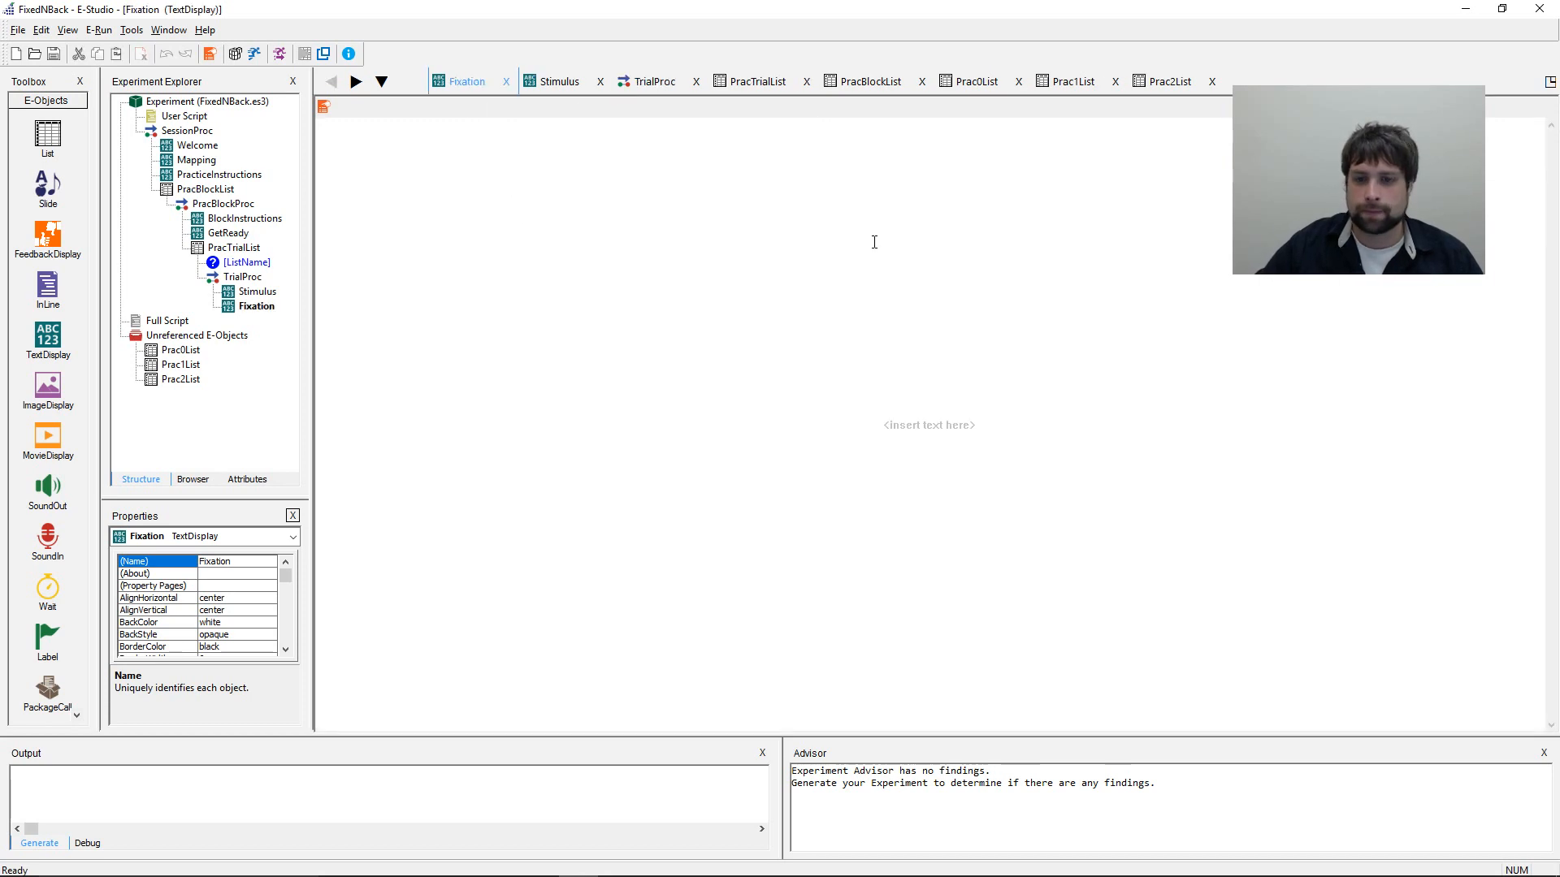
{"action": "type", "text": "+"}
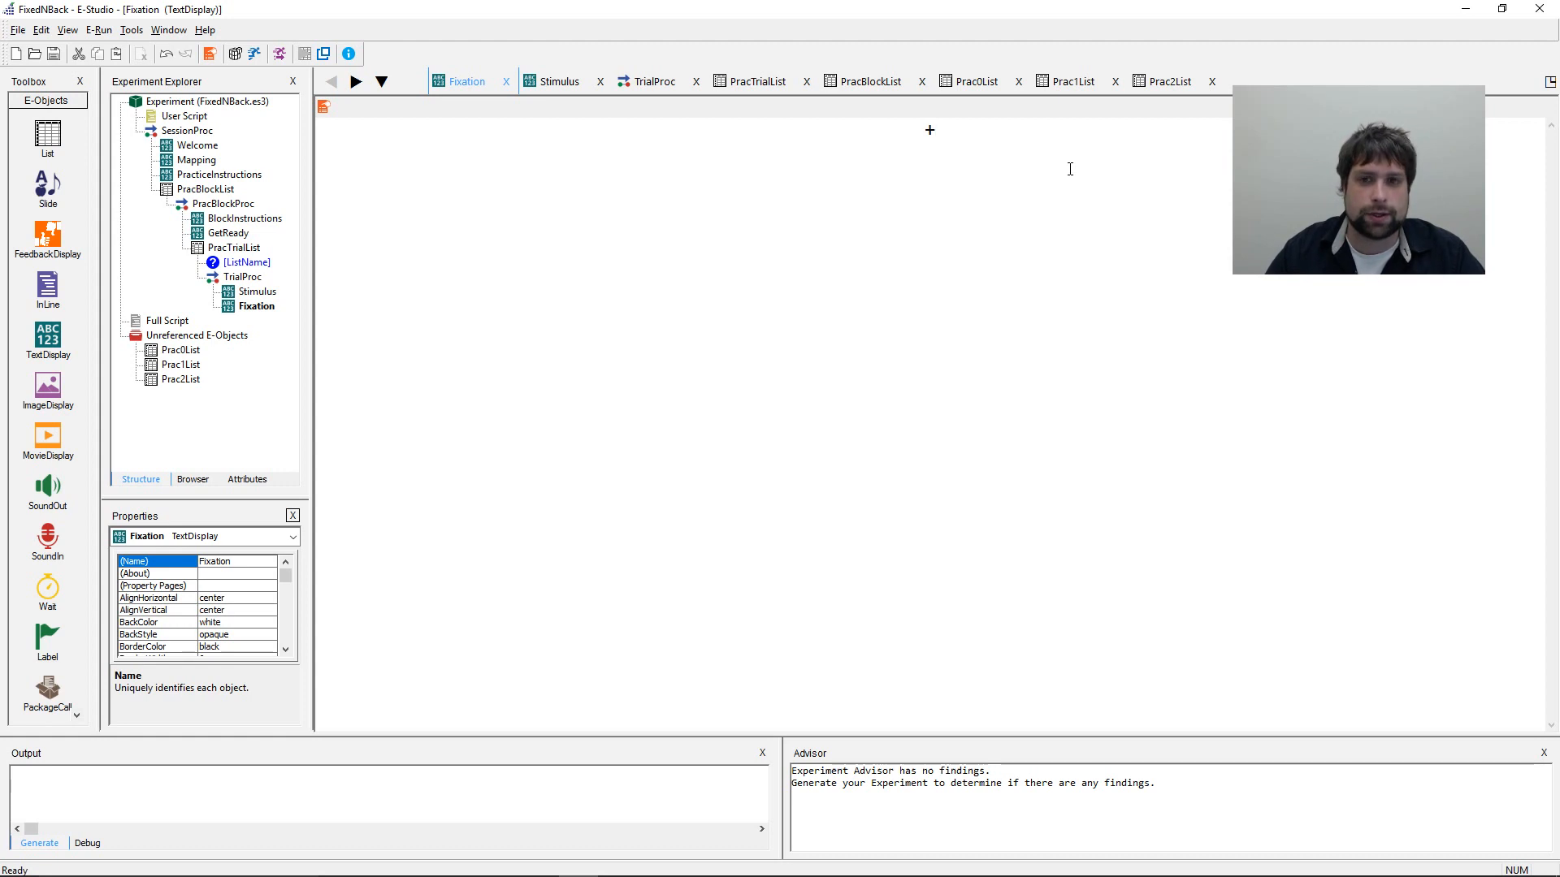
{"action": "left_click_drag", "start_coordinate": [999, 173], "coordinate": [857, 251]}
{"action": "left_click", "coordinate": [857, 251]}
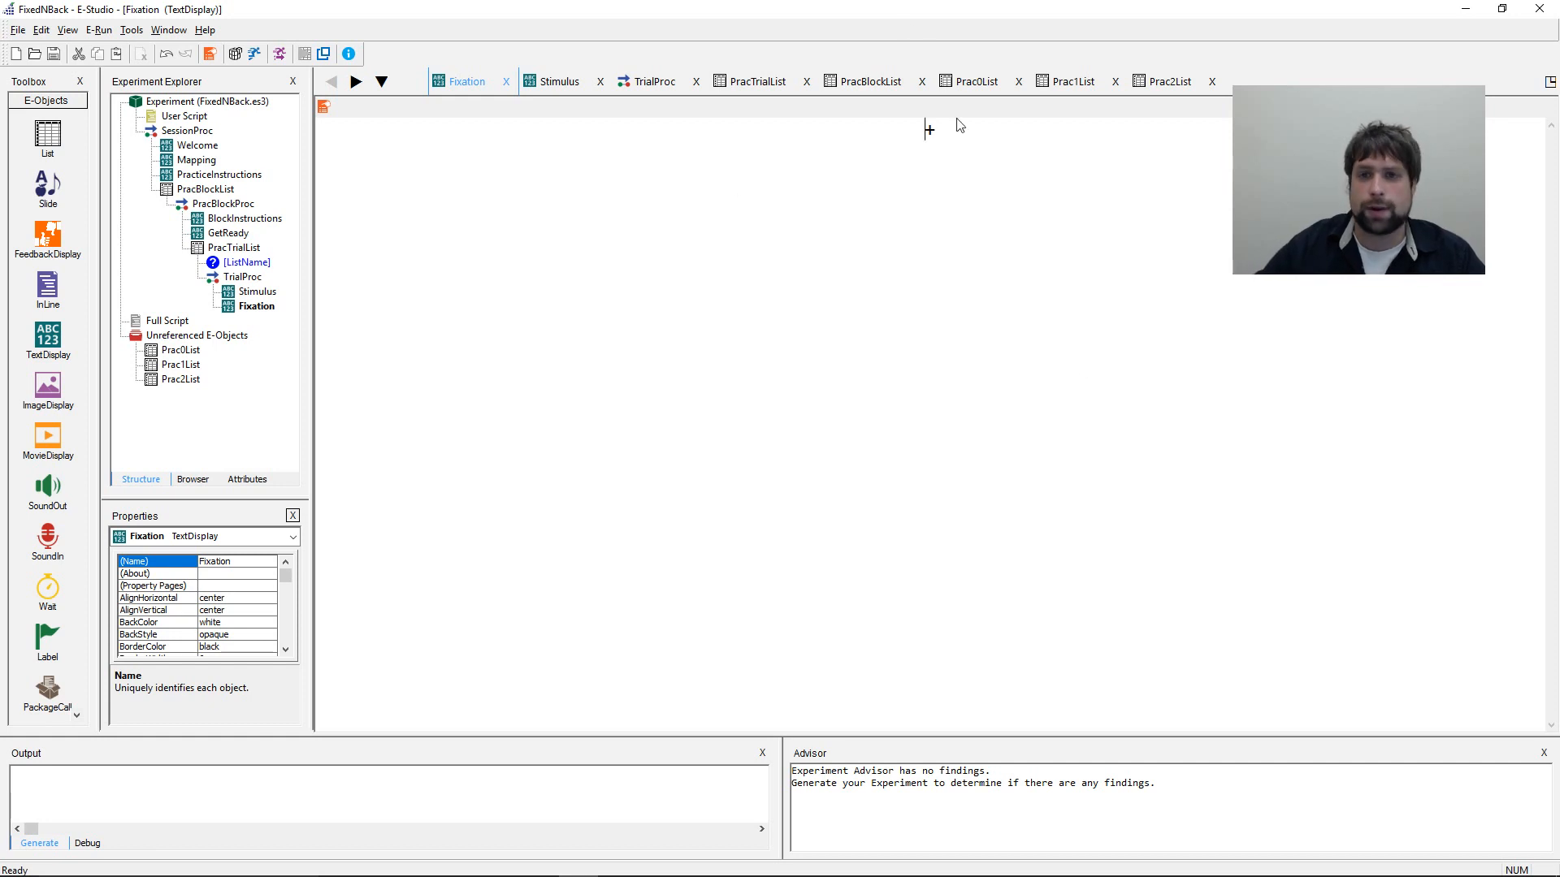
{"action": "left_click", "coordinate": [1015, 365]}
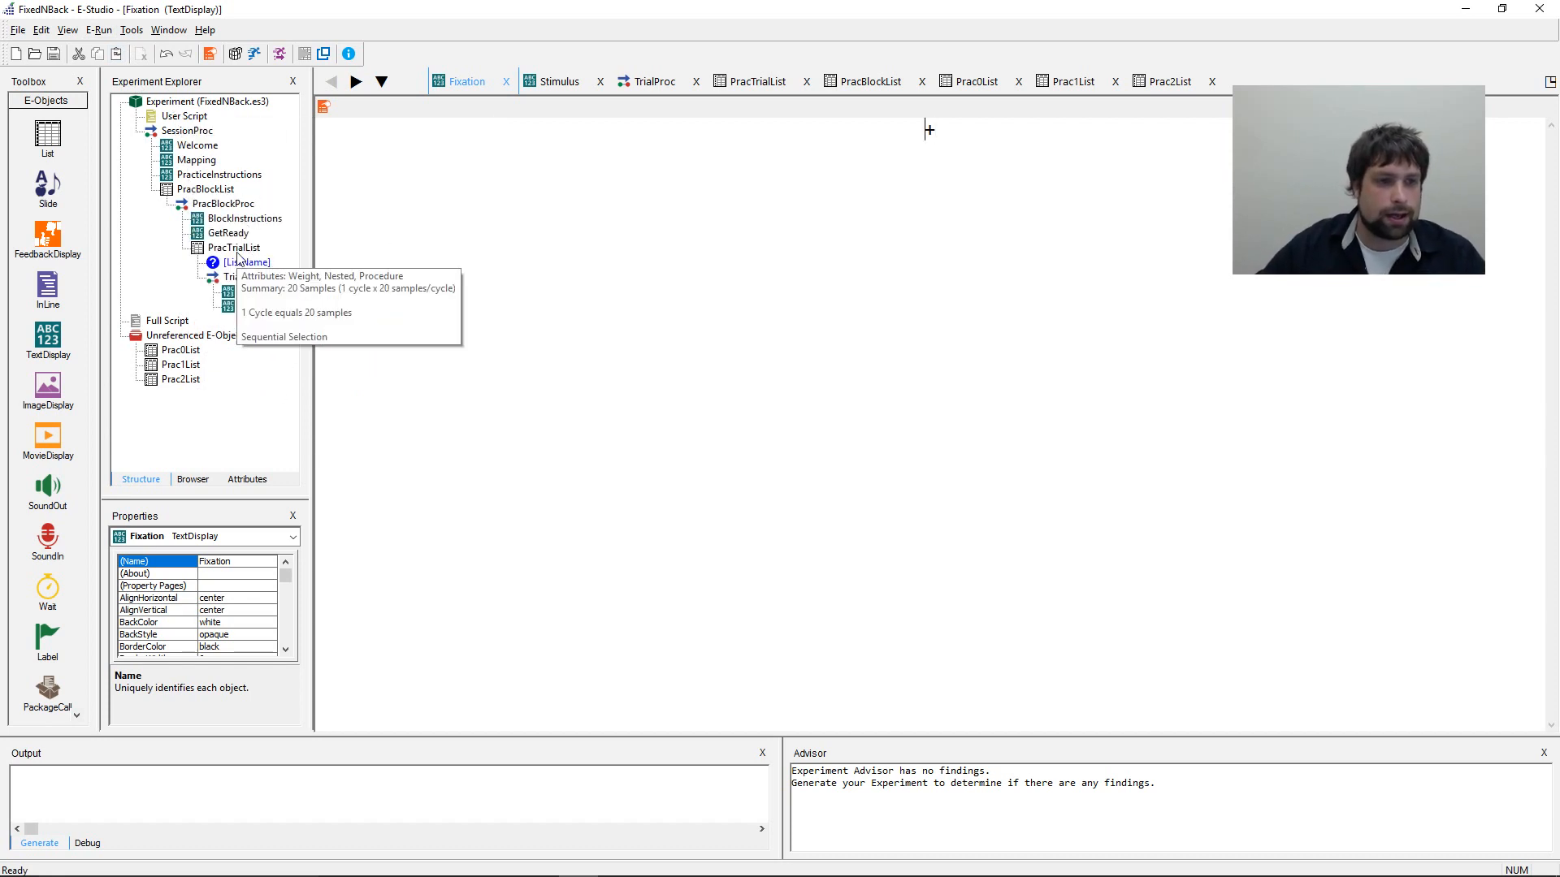
- Close all open object windows after checking PracBlockList
{"action": "double_click", "coordinate": [258, 265]}
{"action": "double_click", "coordinate": [206, 189]}
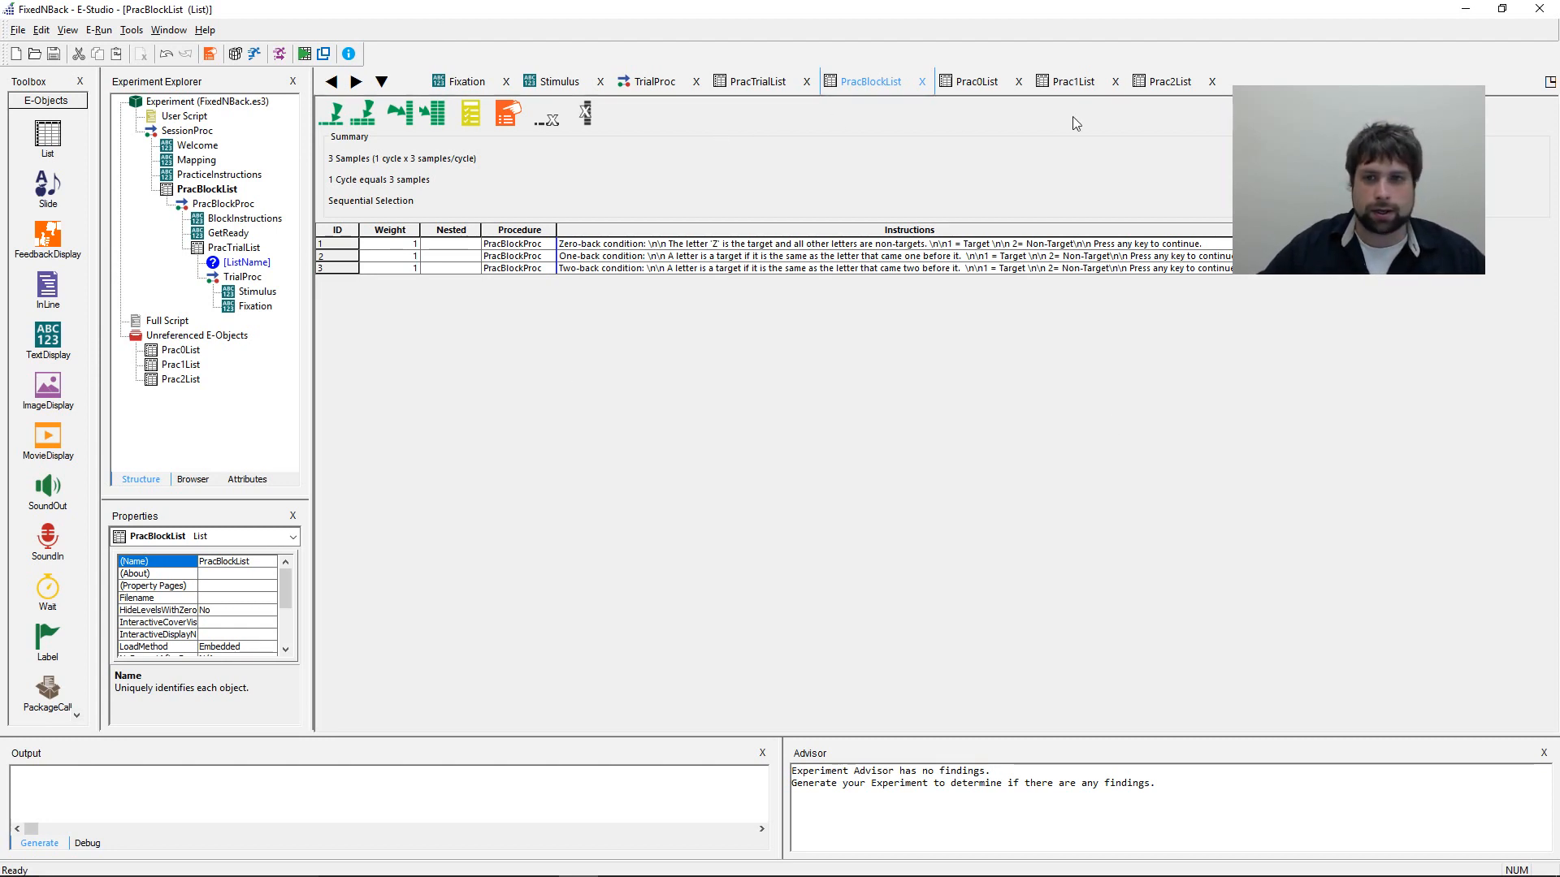
{"action": "left_click", "coordinate": [182, 33]}
{"action": "left_click", "coordinate": [203, 122]}
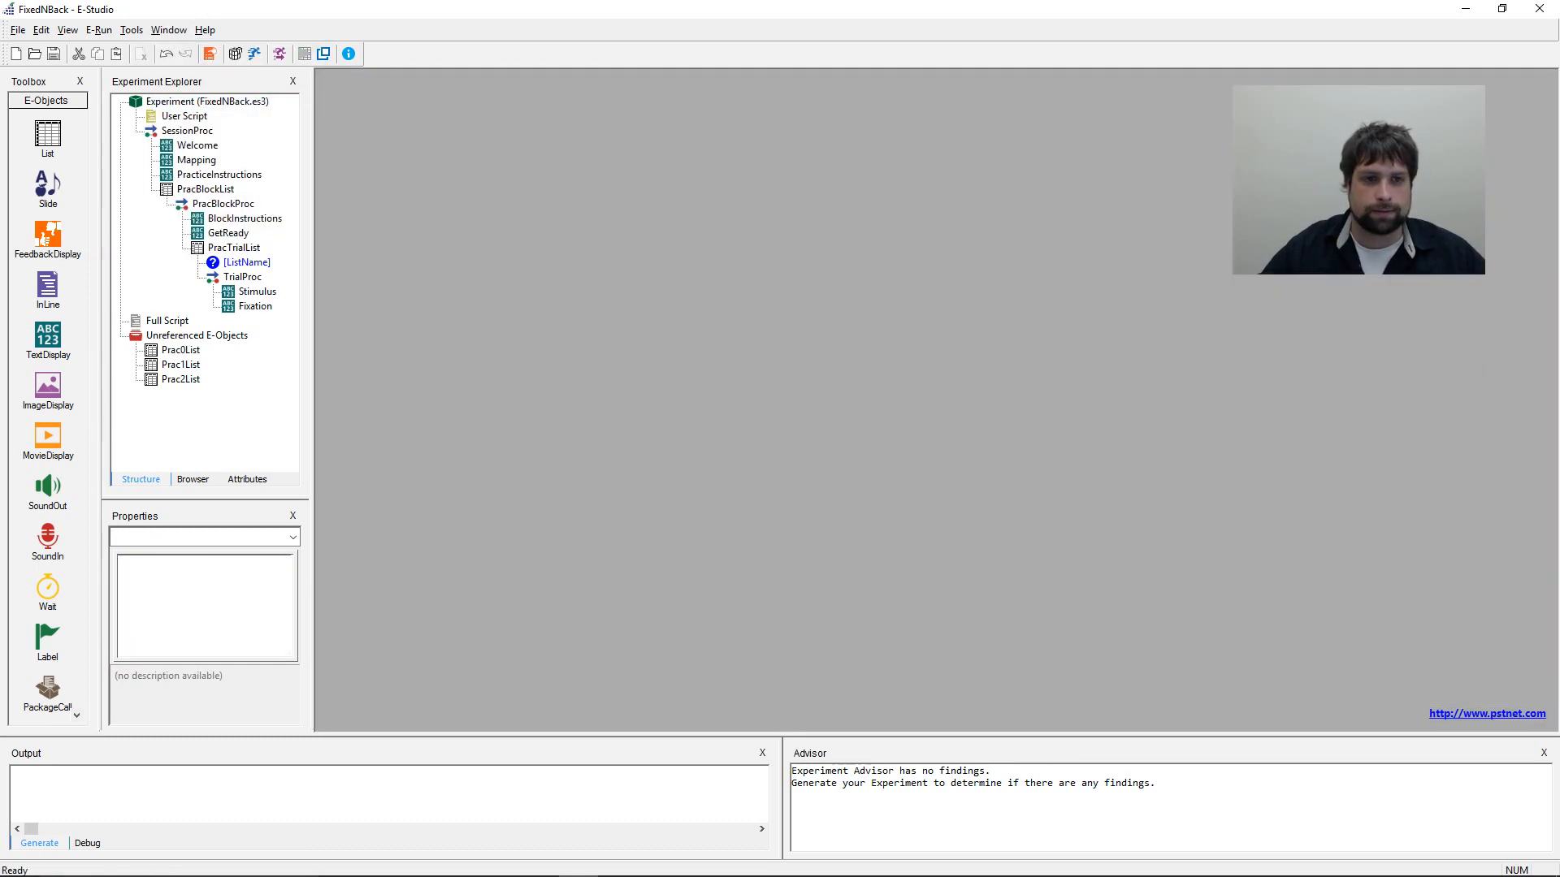
- Add a TextDisplay after PracBlockList in SessionProc and name it RealInstructions
{"action": "double_click", "coordinate": [187, 130]}
{"action": "left_click", "coordinate": [534, 282]}
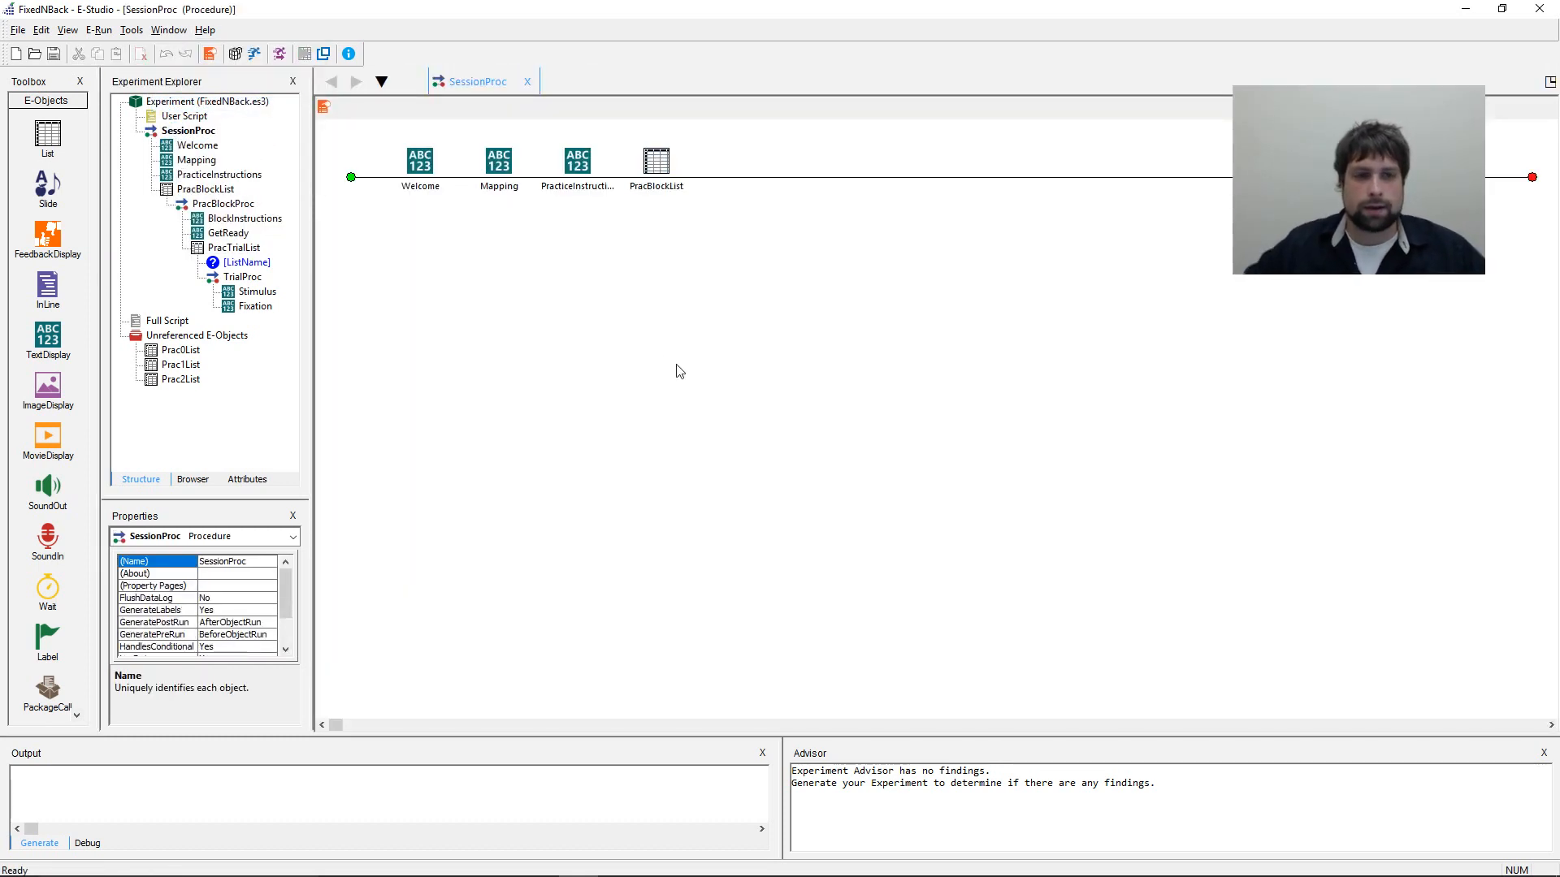
{"action": "left_click", "coordinate": [586, 156]}
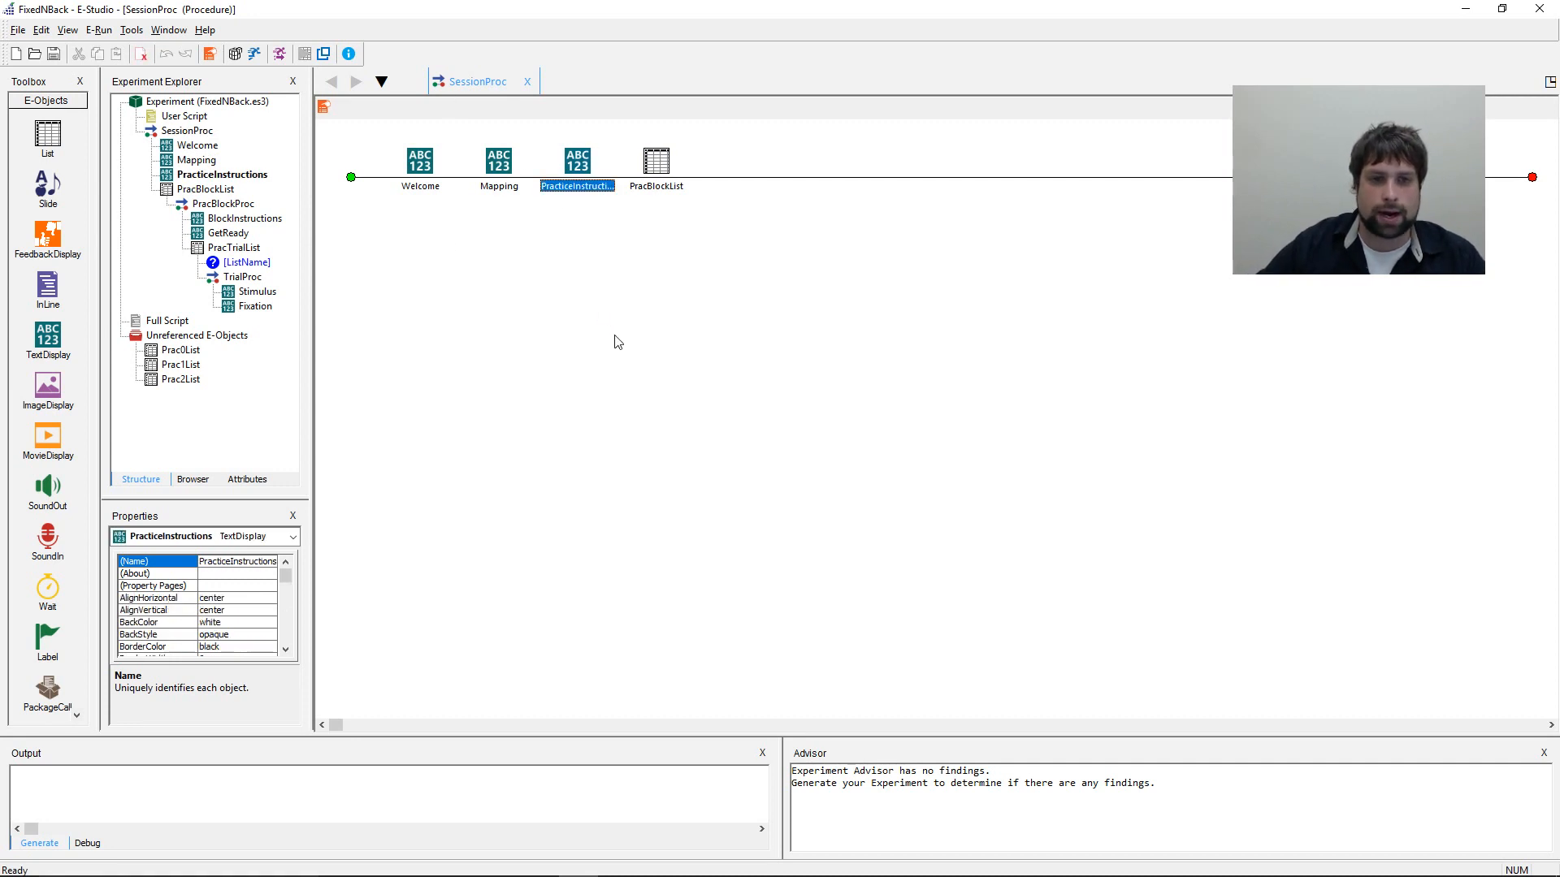
{"action": "left_click", "coordinate": [657, 178]}
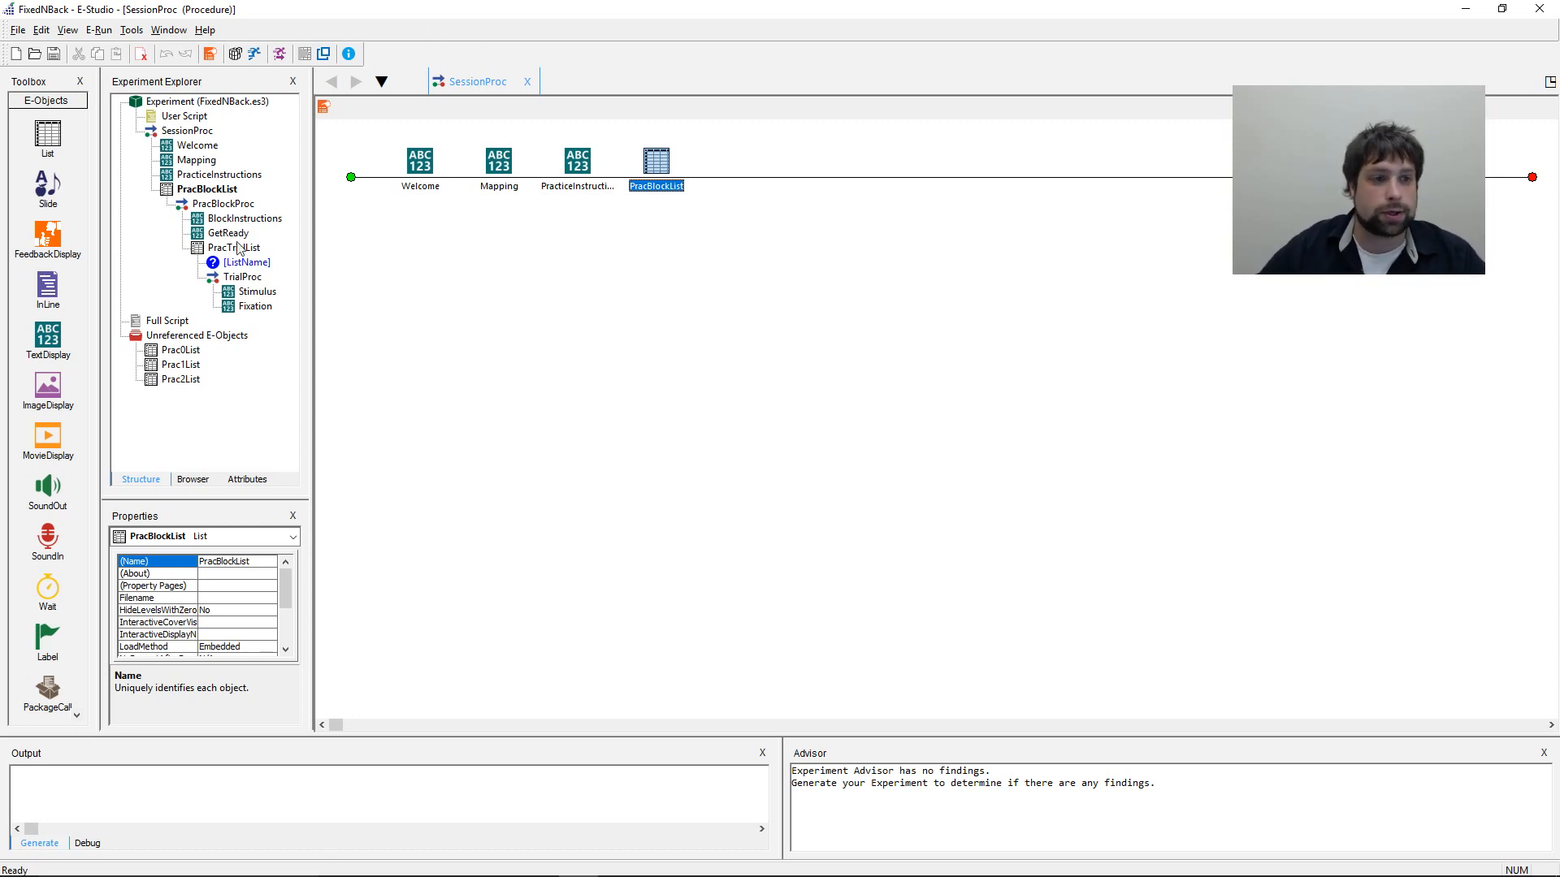
{"action": "left_click_drag", "start_coordinate": [47, 337], "coordinate": [695, 376]}
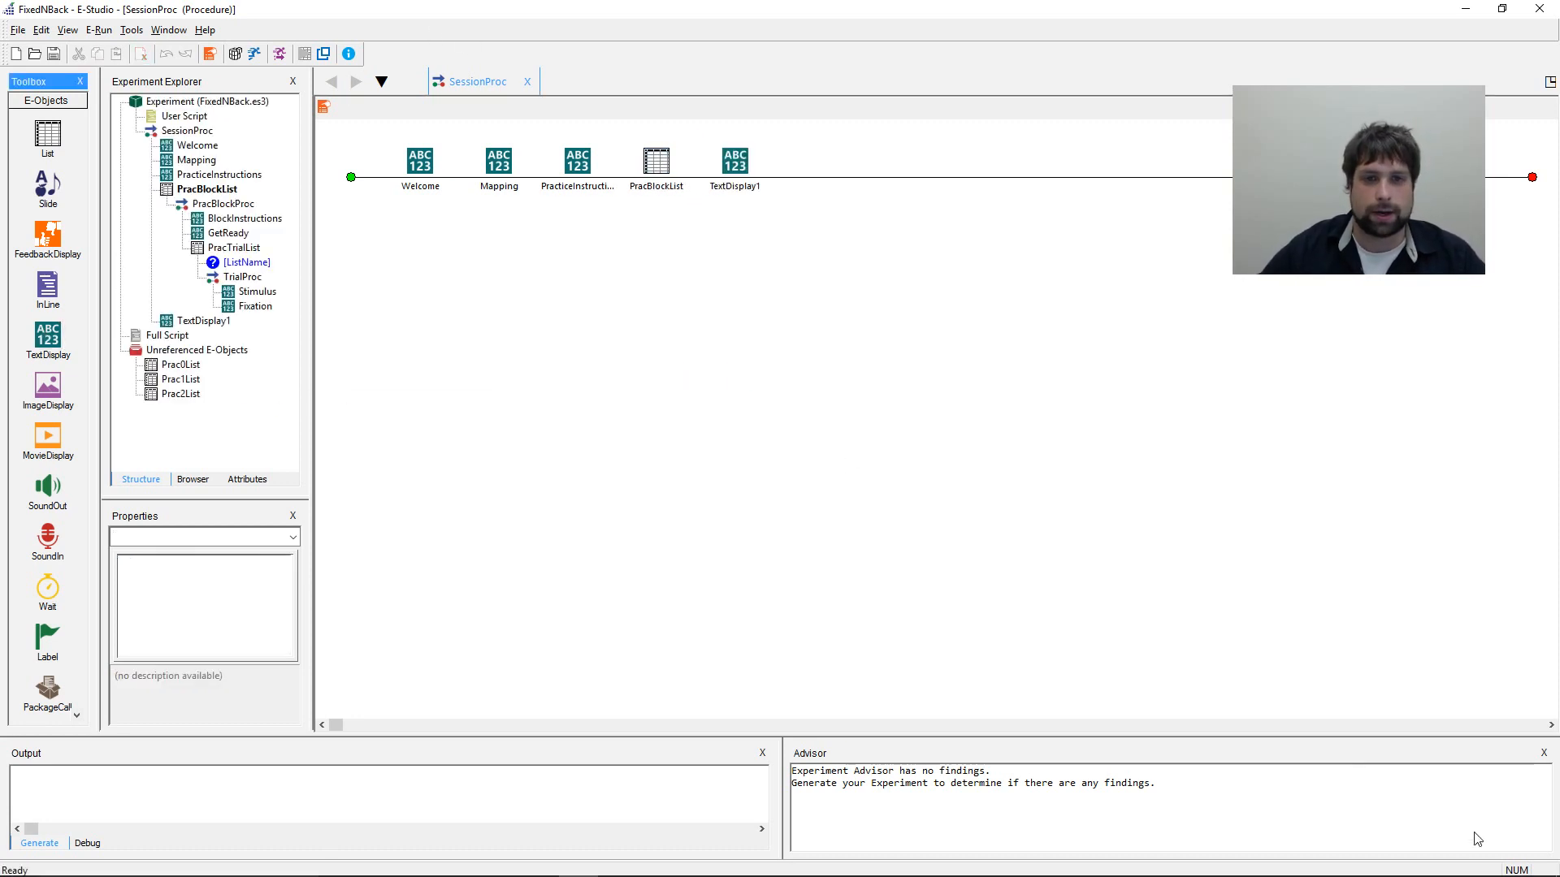
{"action": "left_click", "coordinate": [733, 180]}
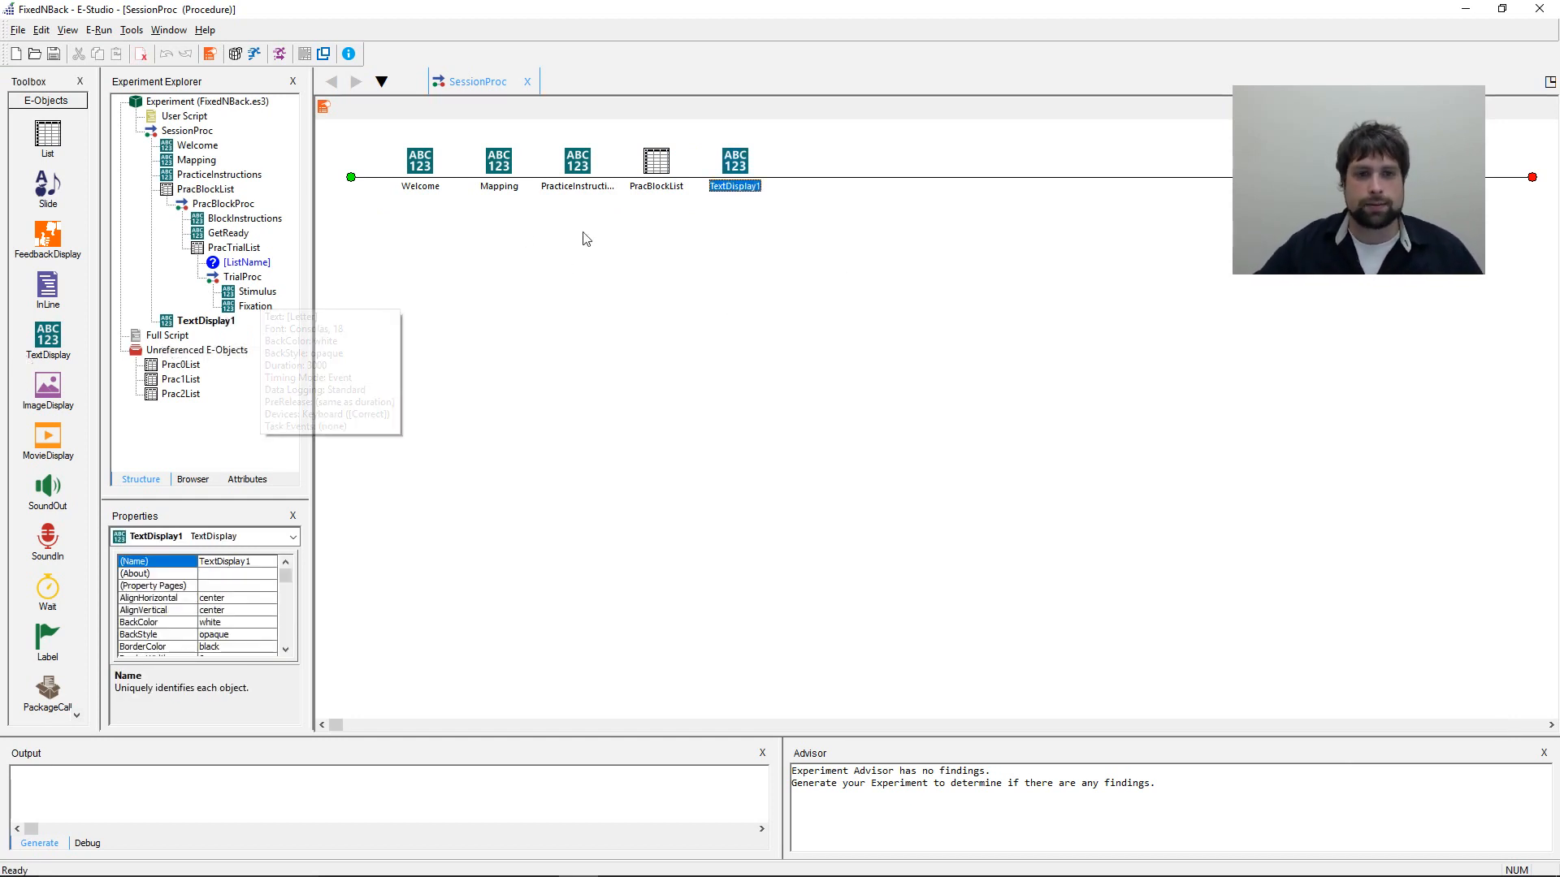
{"action": "right_click", "coordinate": [738, 168]}
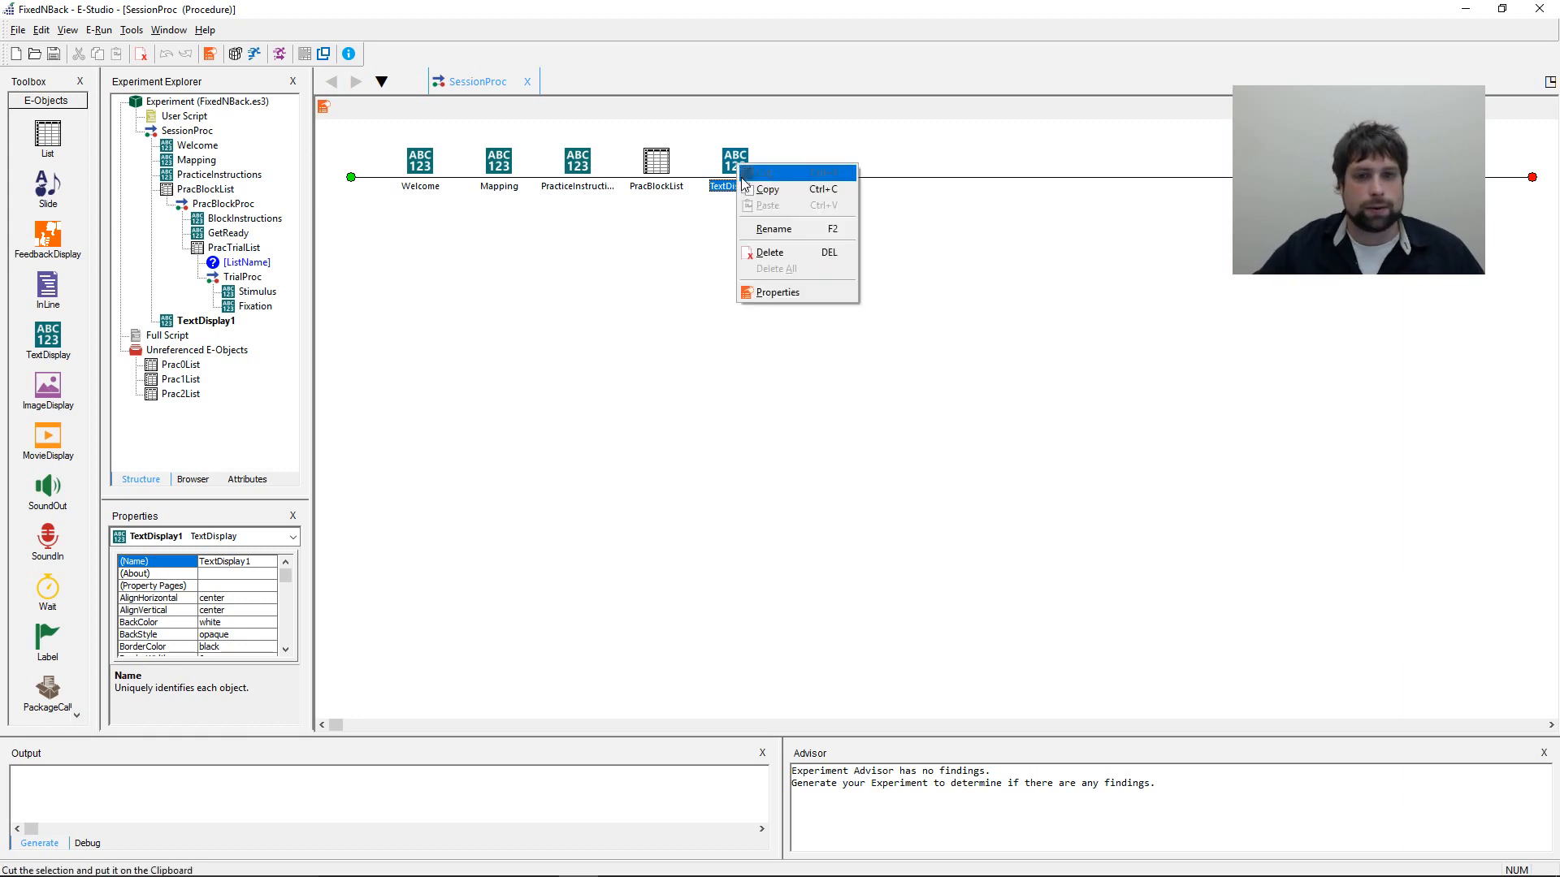
{"action": "left_click", "coordinate": [824, 237]}
{"action": "type", "text": "R"}
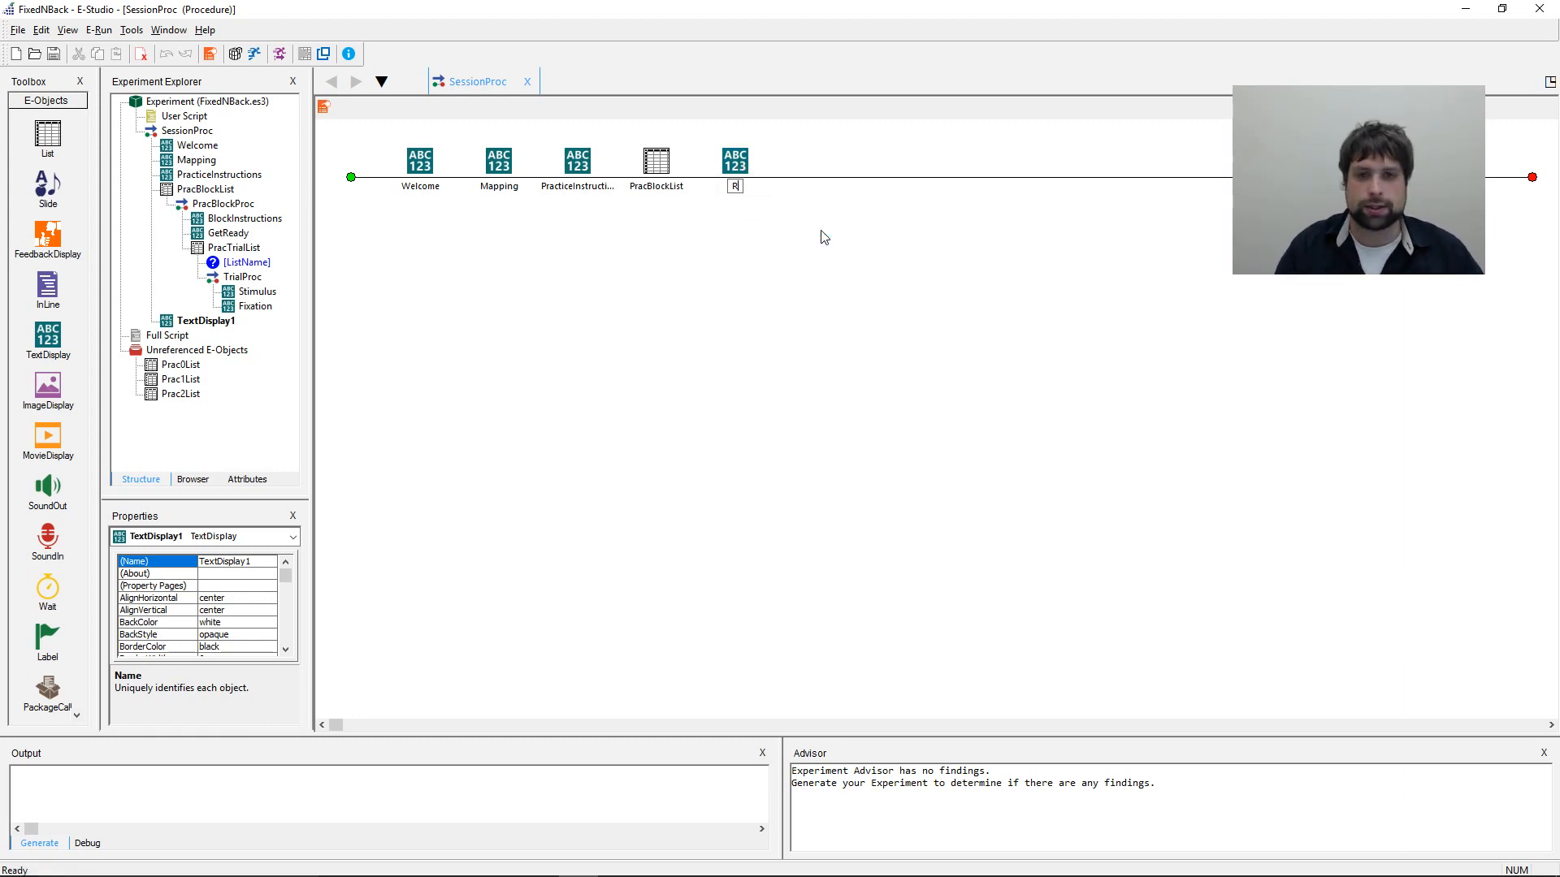
{"action": "type", "text": "ealInstructions"}
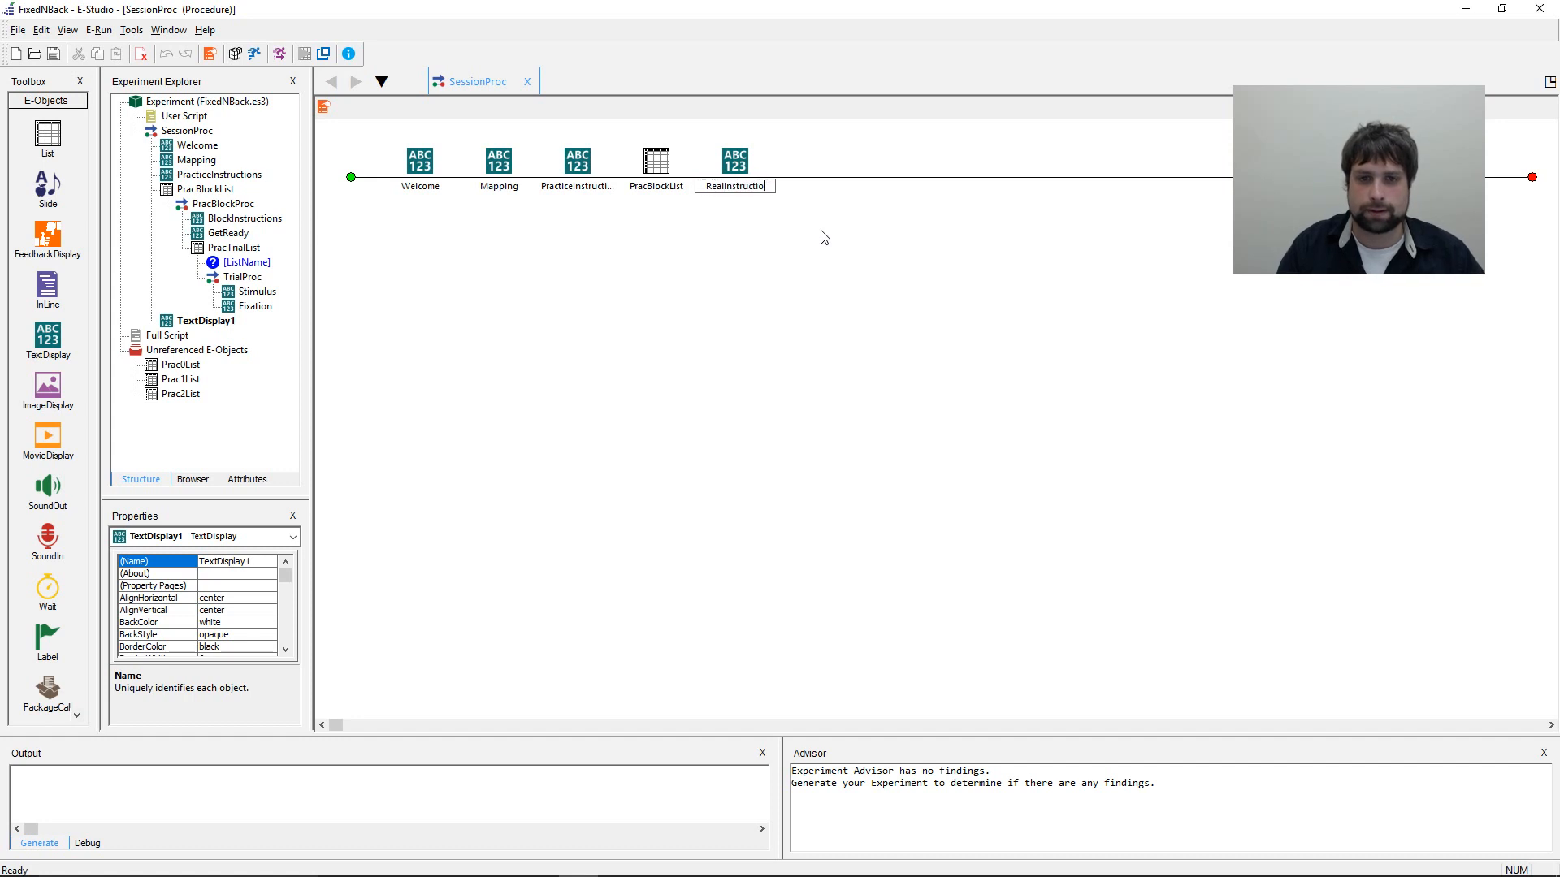
{"action": "key", "text": "Return"}
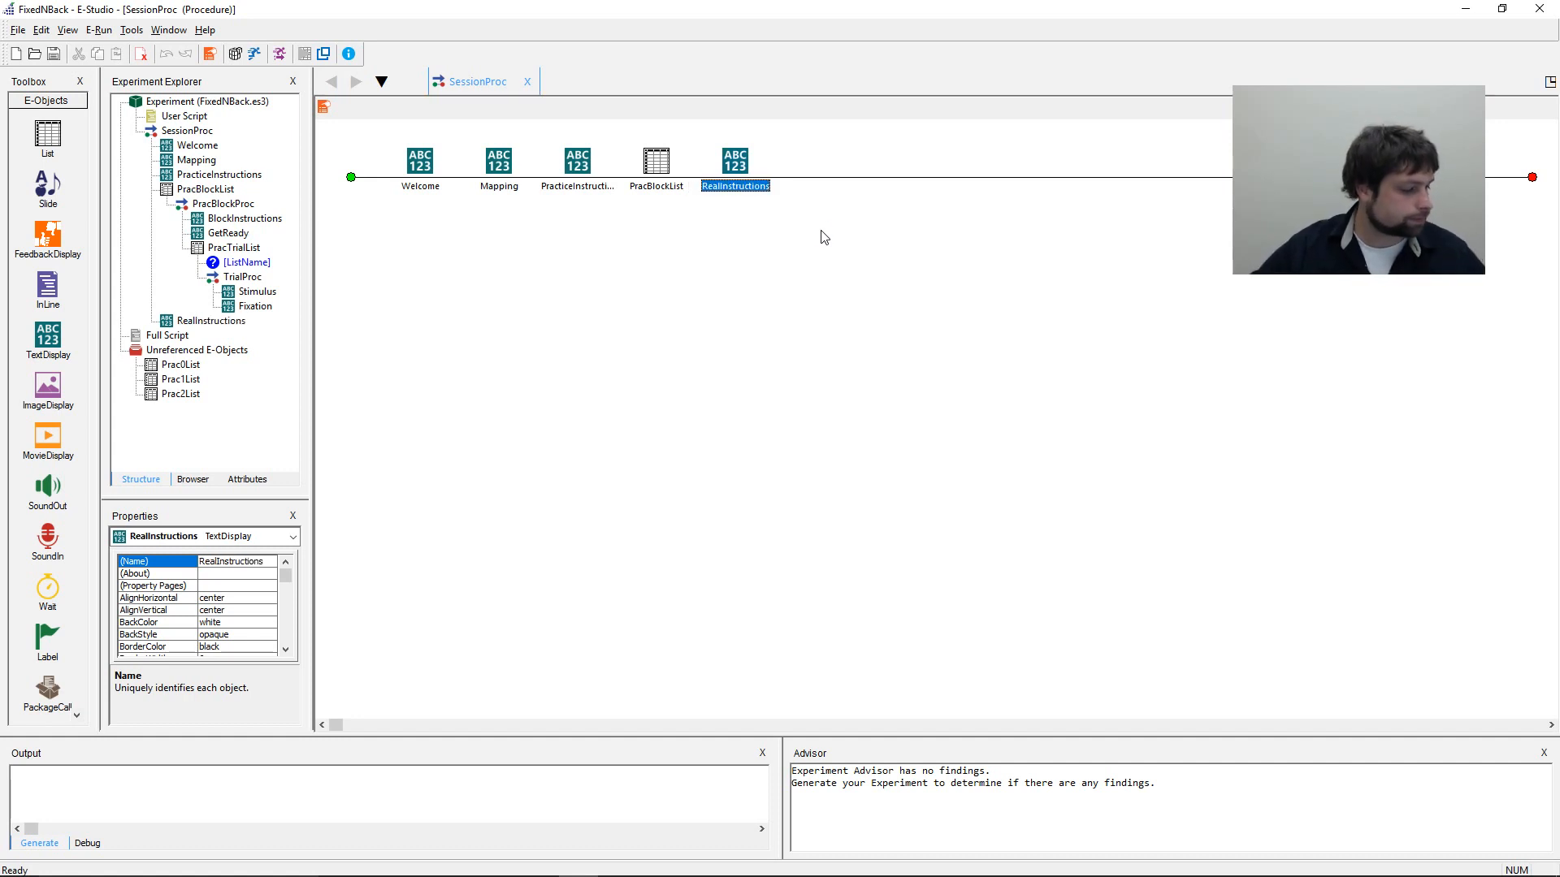
- Open the RealInstructions object and enter "Now, let's move on to the real trials." as its first line
{"action": "double_click", "coordinate": [727, 180]}
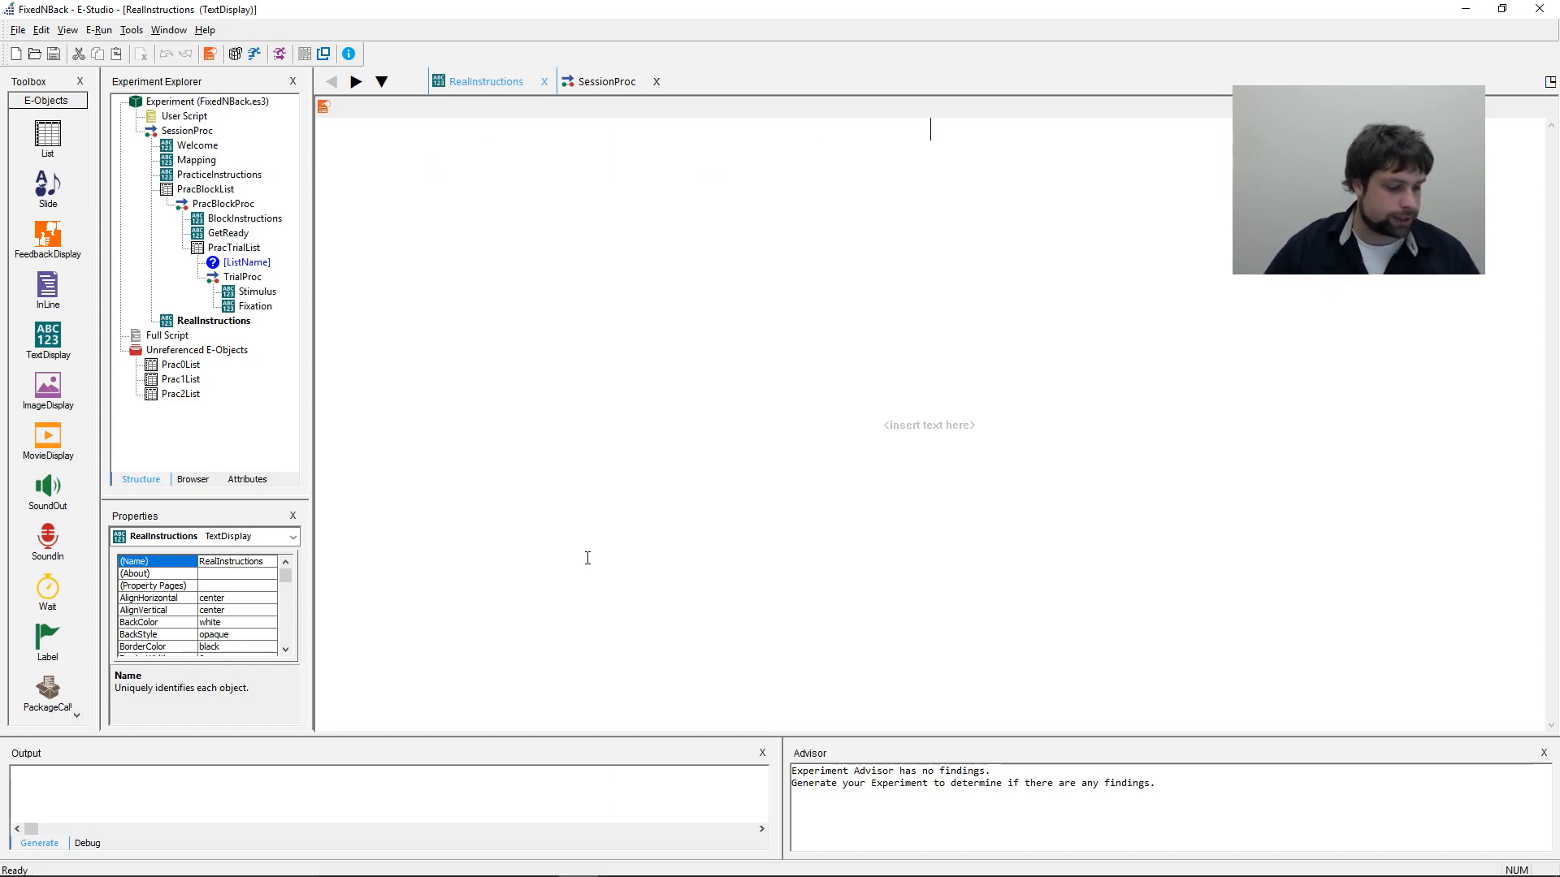
{"action": "type", "text": "Now, lets"}
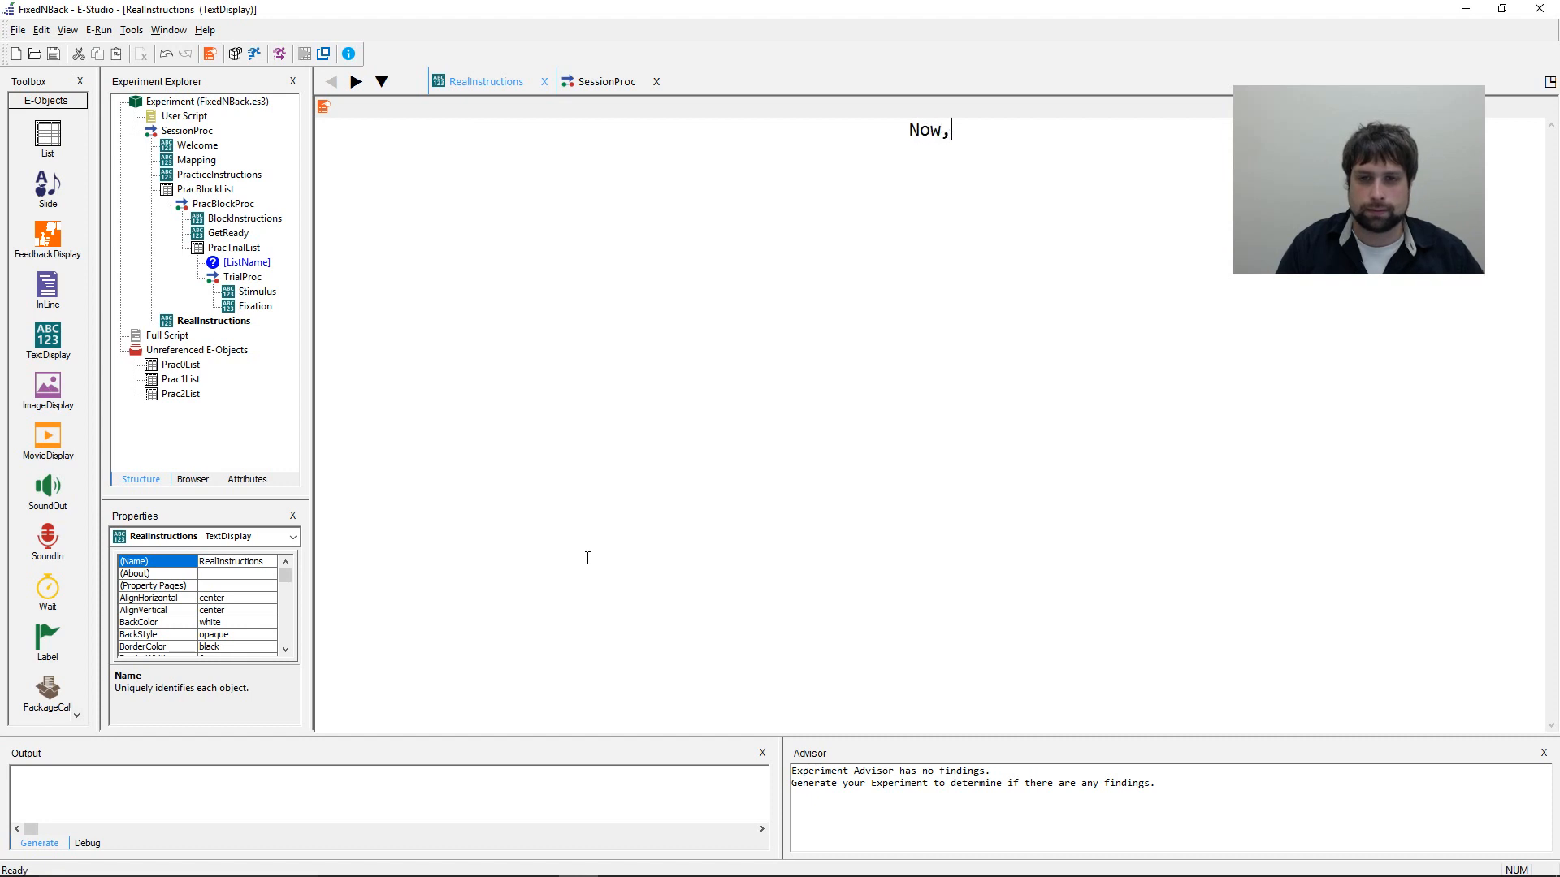
{"action": "key", "text": "BackSpace"}
{"action": "key", "text": "BackSpace"}
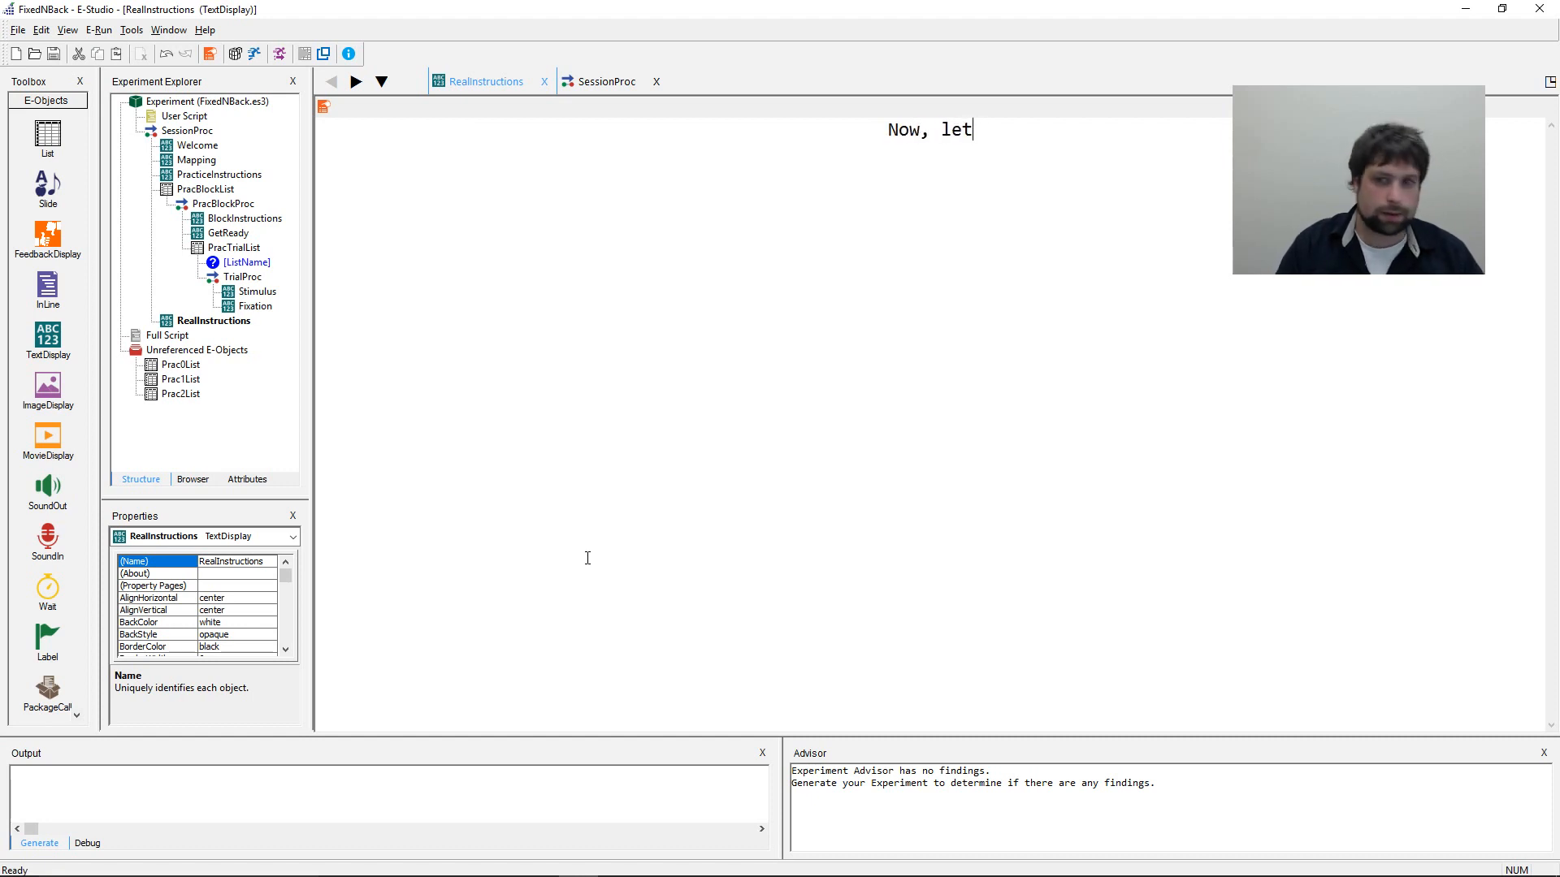
{"action": "type", "text": "'s move on to the re"}
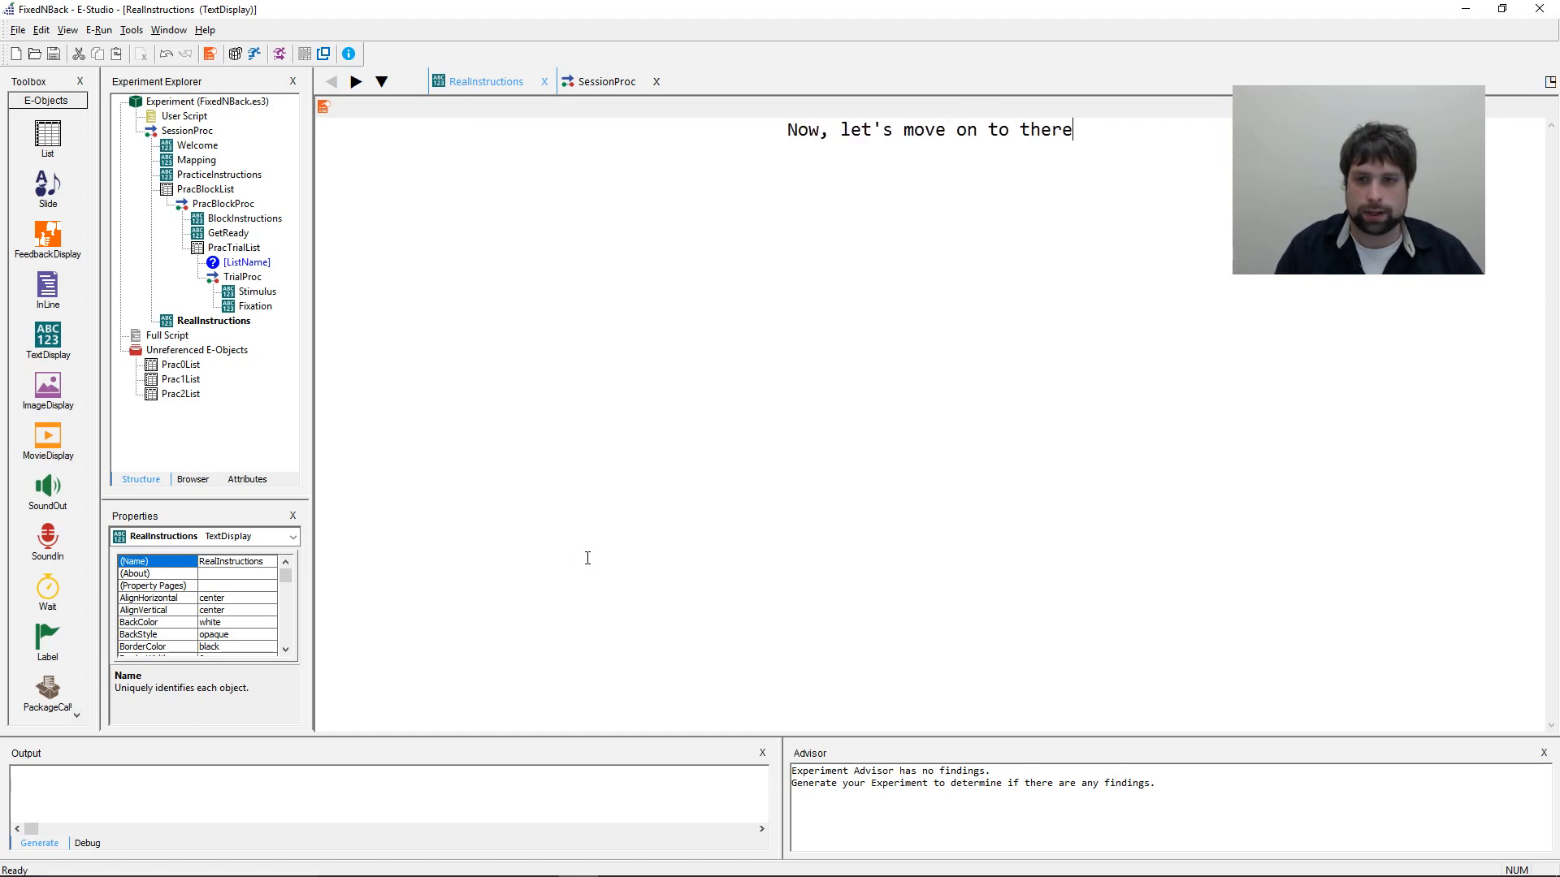
{"action": "key", "text": "BackSpace"}
{"action": "key", "text": "BackSpace"}
{"action": "type", "text": "real trials"}
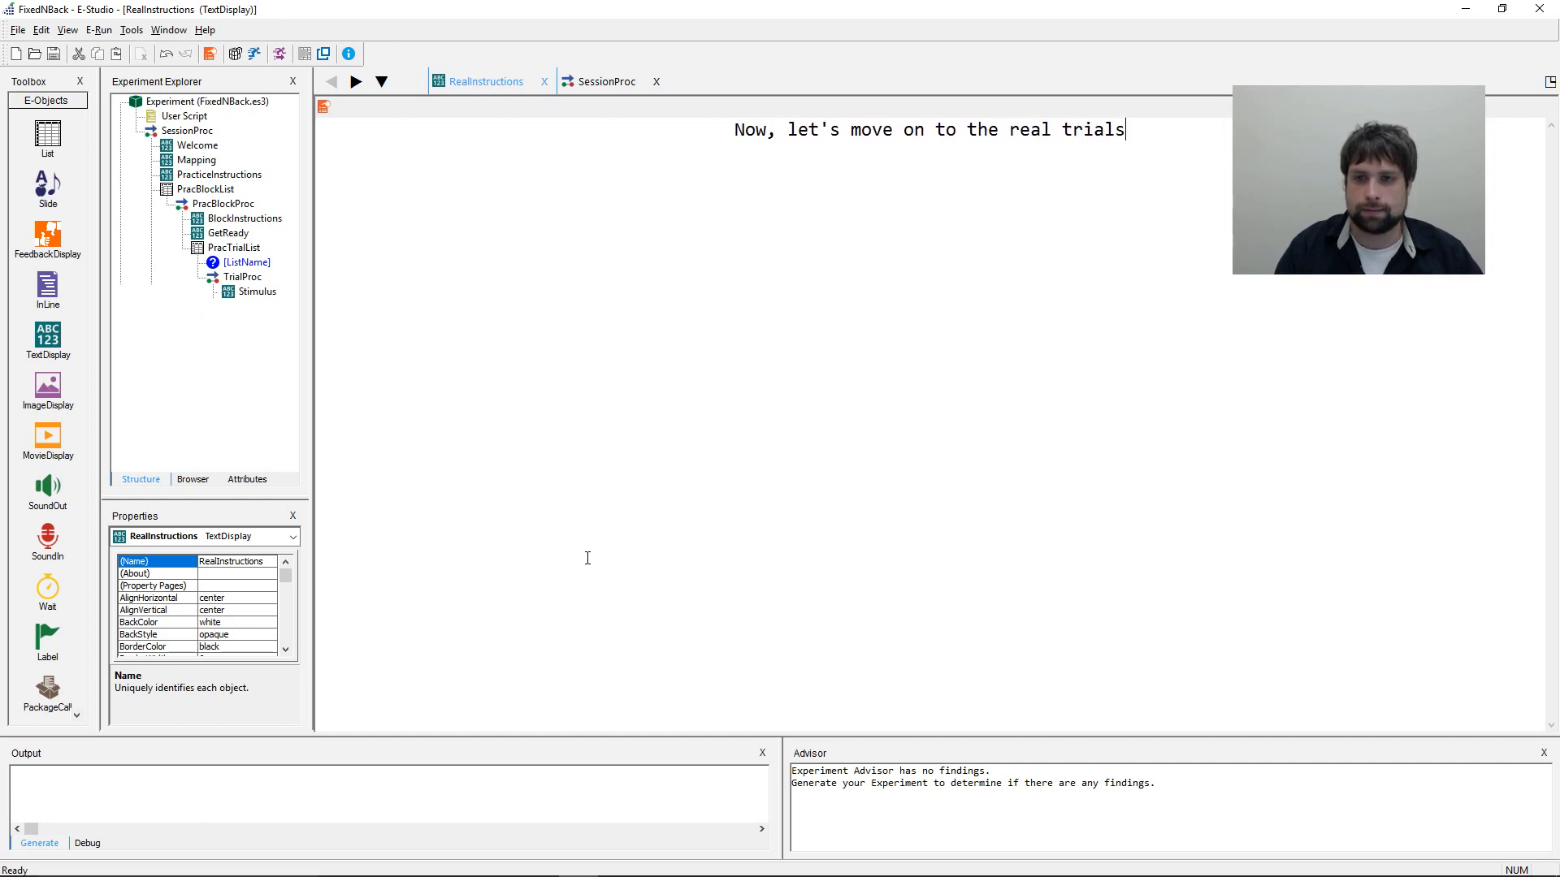
{"action": "type", "text": "."}
- Below a blank line in RealInstructions, write "This test will take about 10 minutes to complete."
{"action": "key", "text": "Return"}
{"action": "key", "text": "Return"}
{"action": "type", "text": "This "}
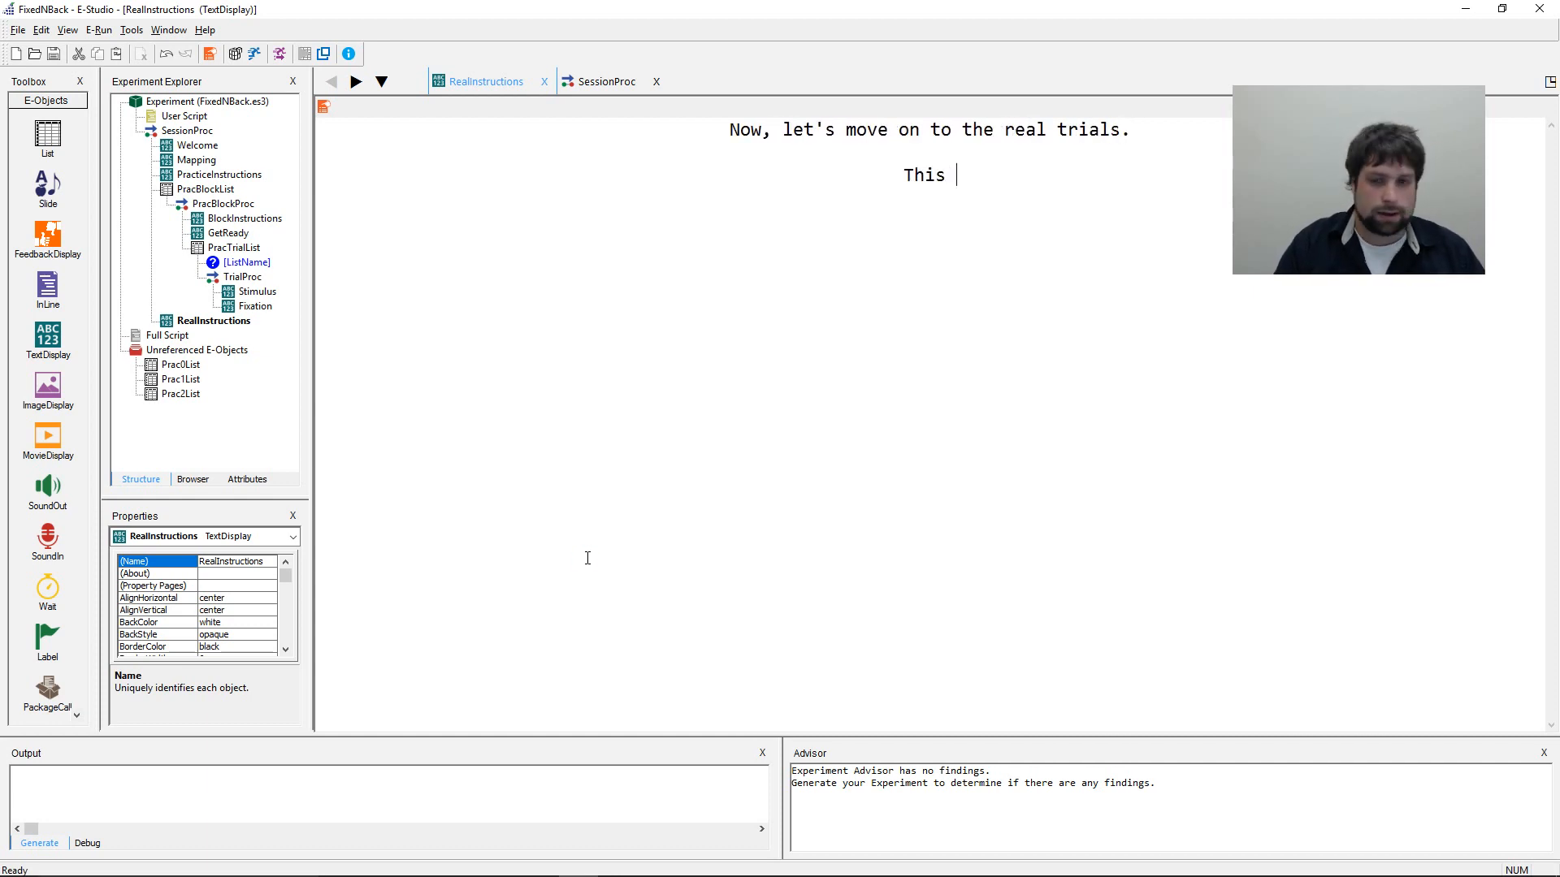
{"action": "type", "text": "test wioll"}
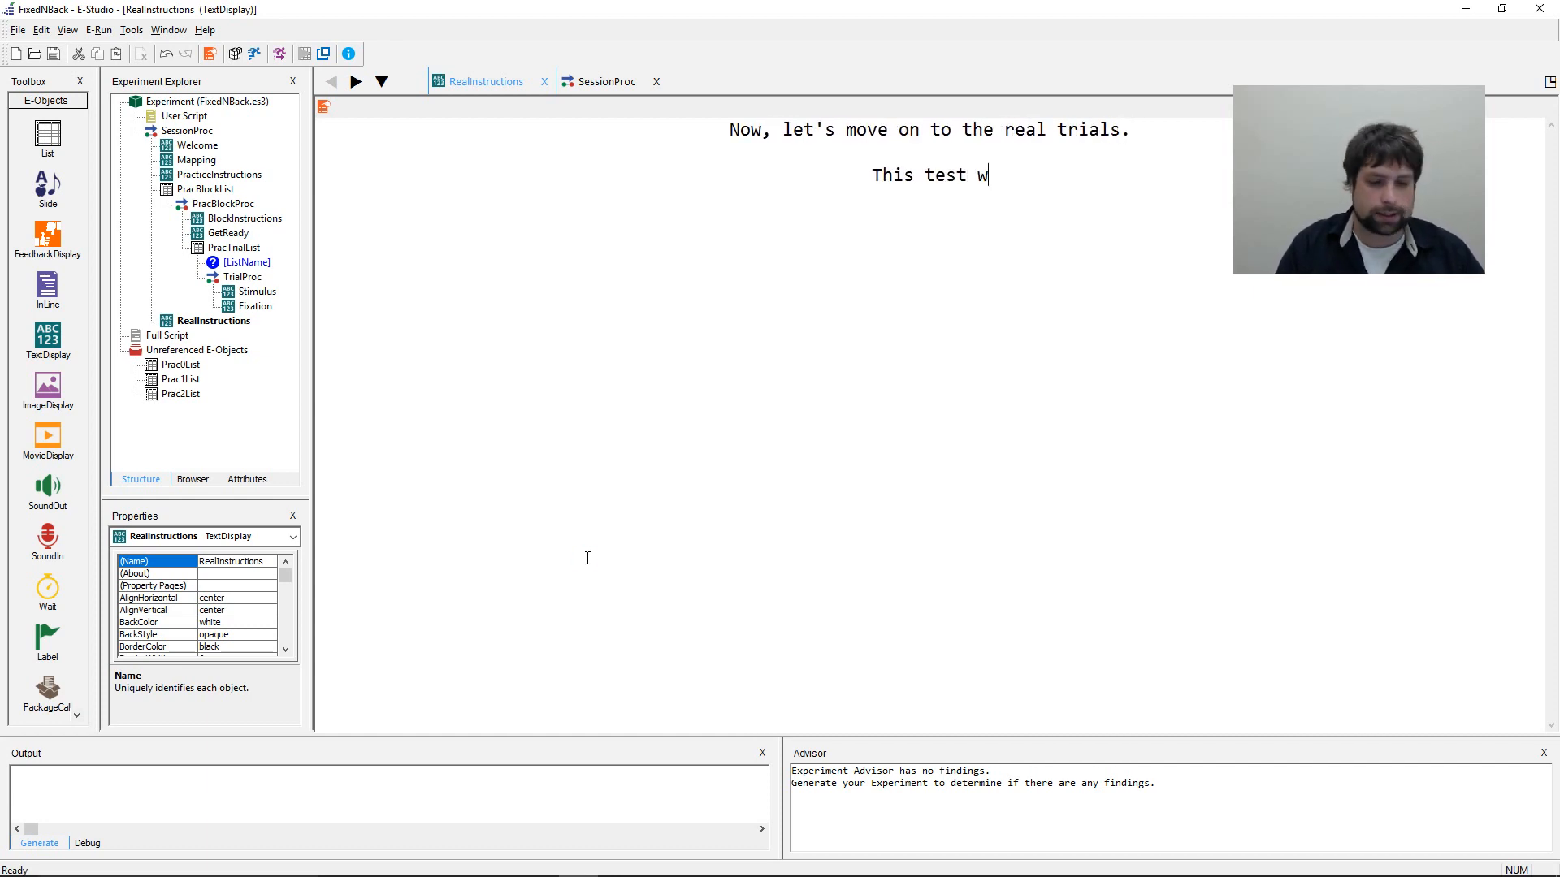
{"action": "key", "text": "BackSpace"}
{"action": "key", "text": "BackSpace"}
{"action": "key", "text": "BackSpace"}
{"action": "type", "text": "ll take "}
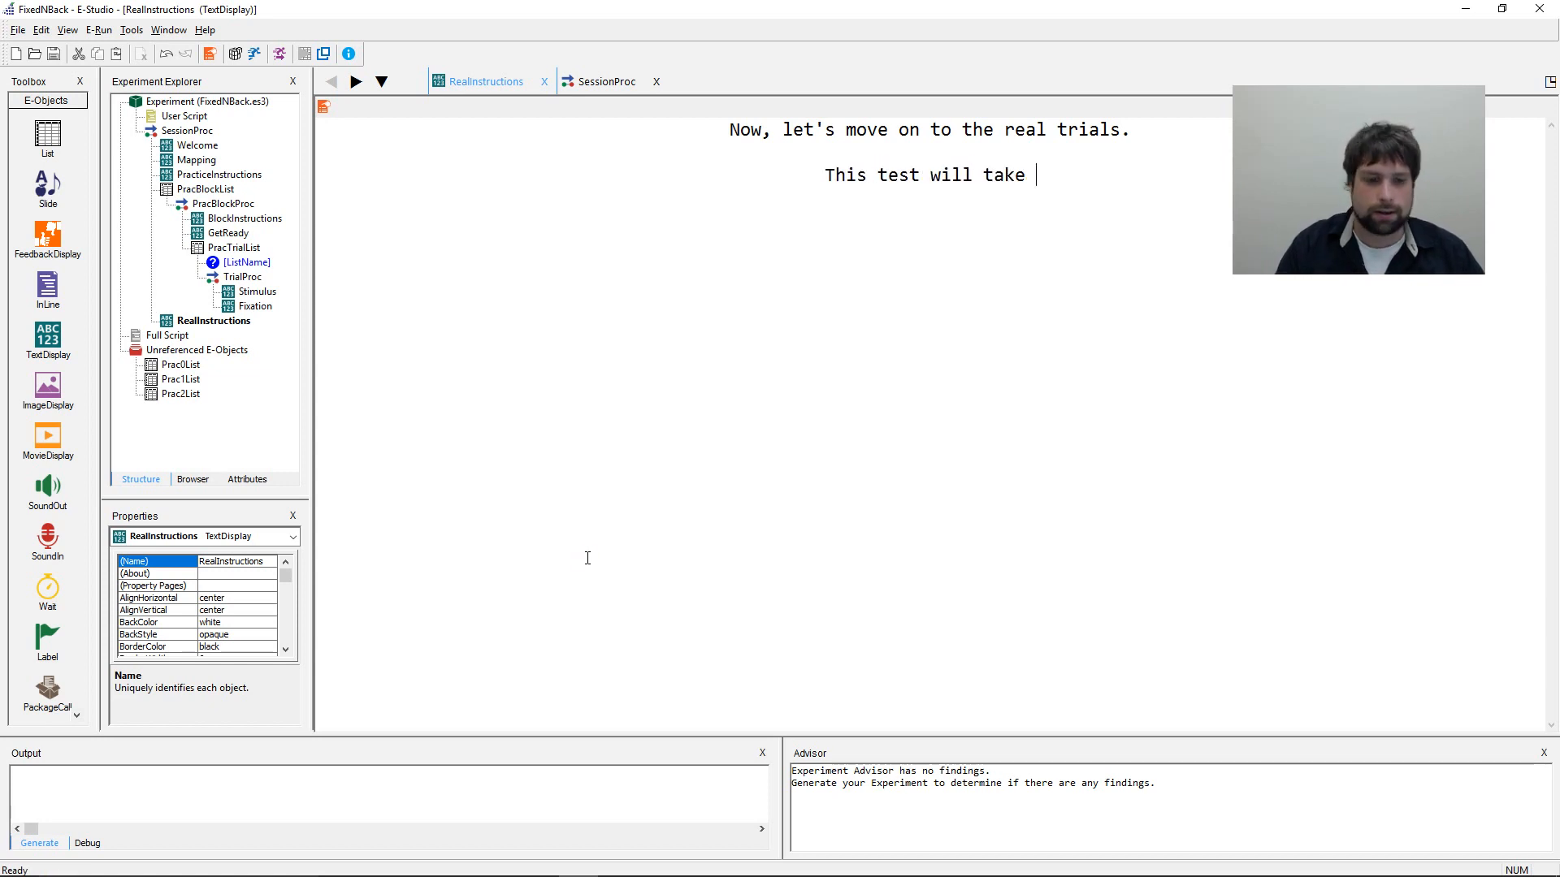
{"action": "type", "text": "about 10"}
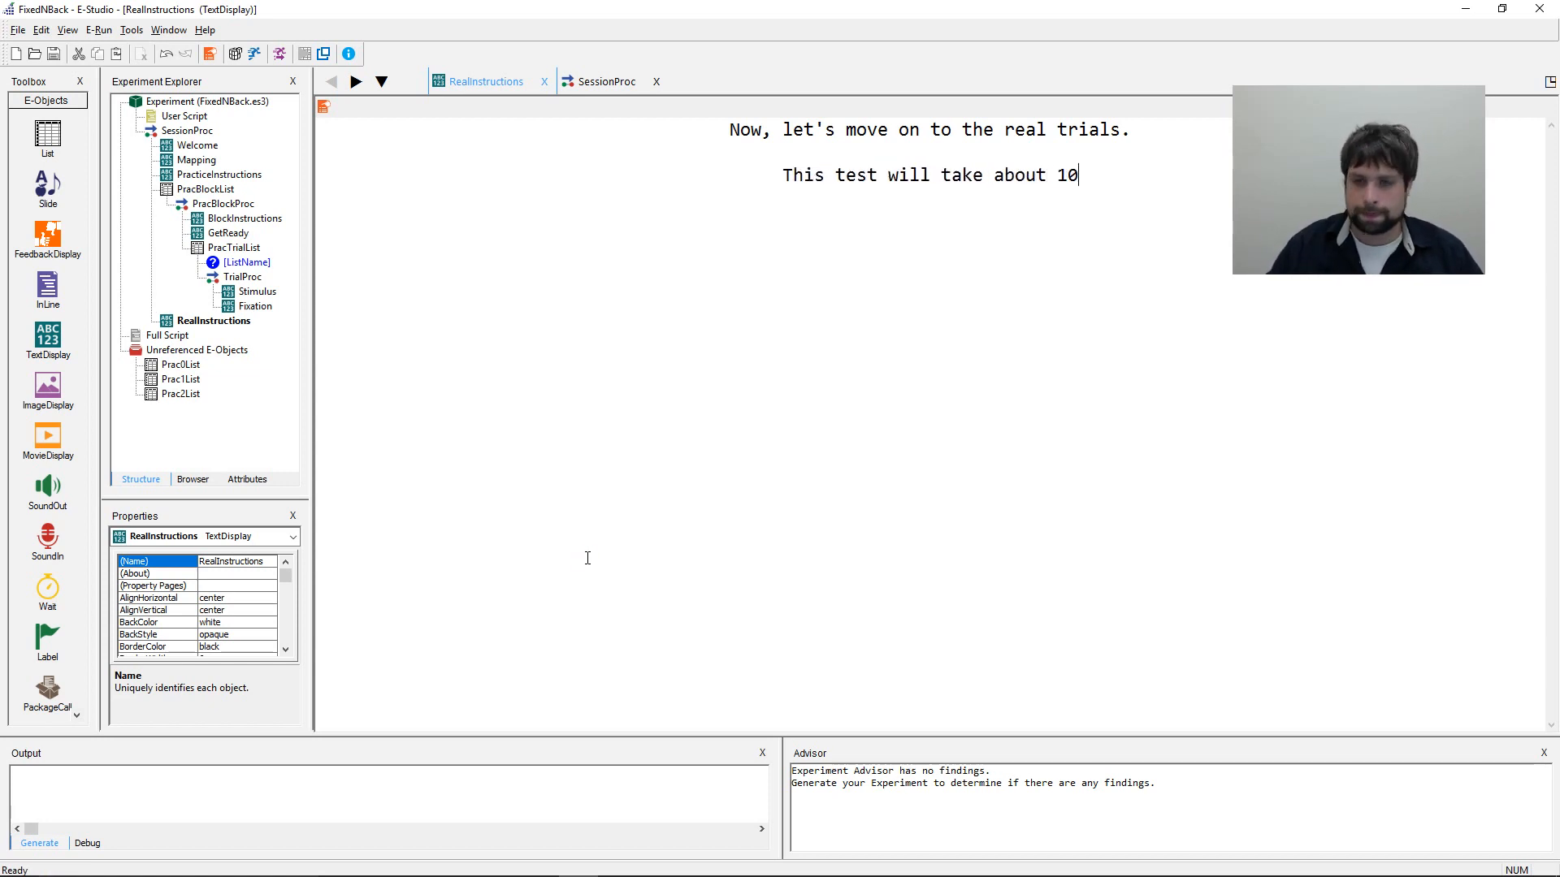
{"action": "type", "text": " minutes to complete."}
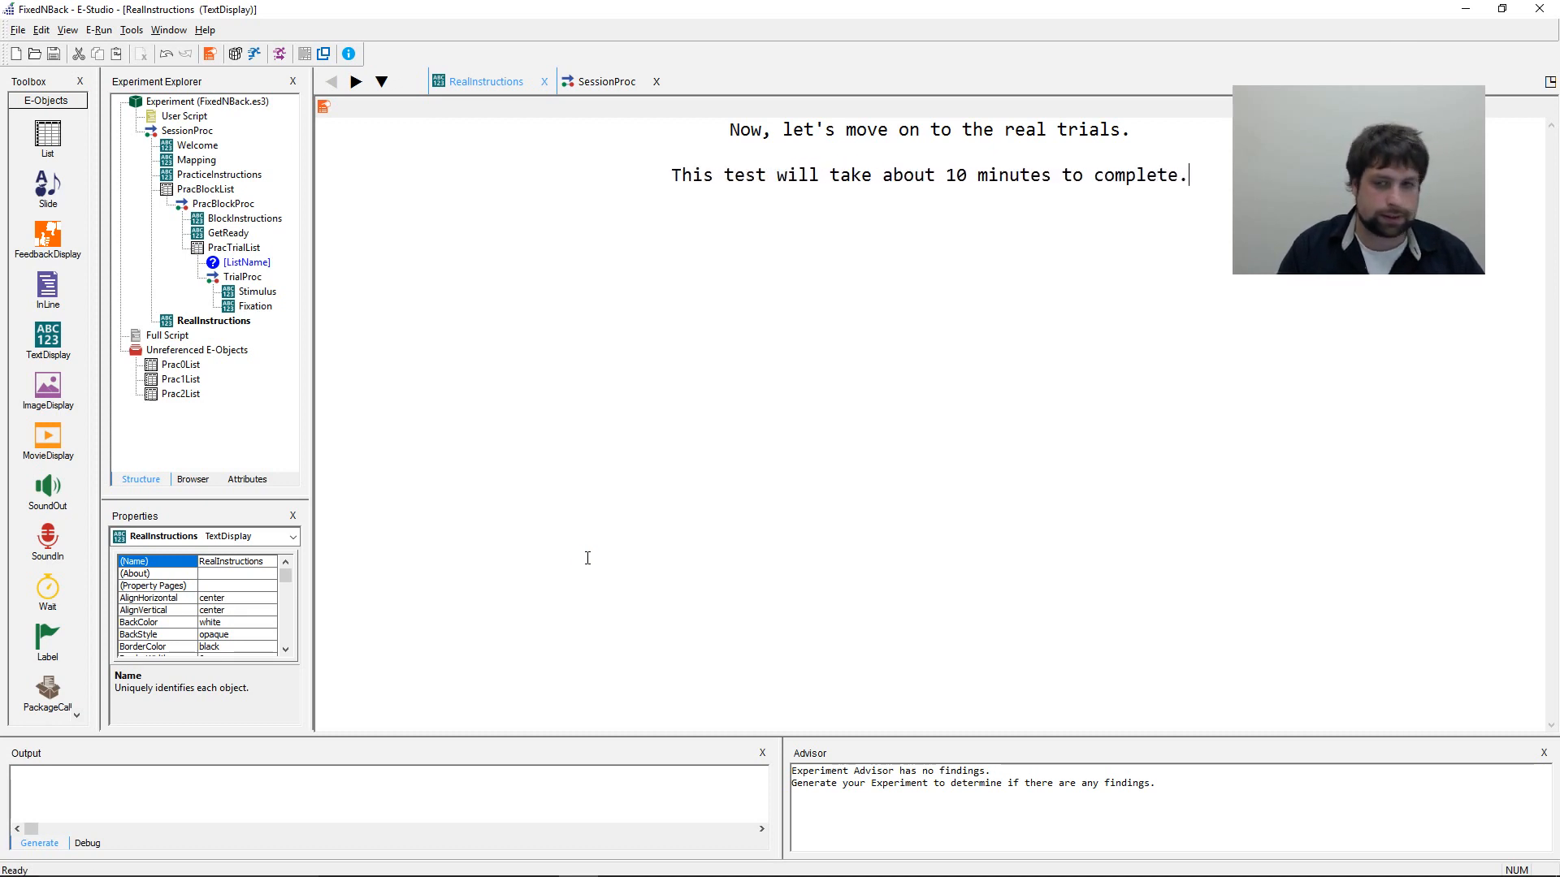
- Add a paragraph starting "If you have any questions, please take the opportunity to ask", directing participants to the experimenter
{"action": "key", "text": "Return"}
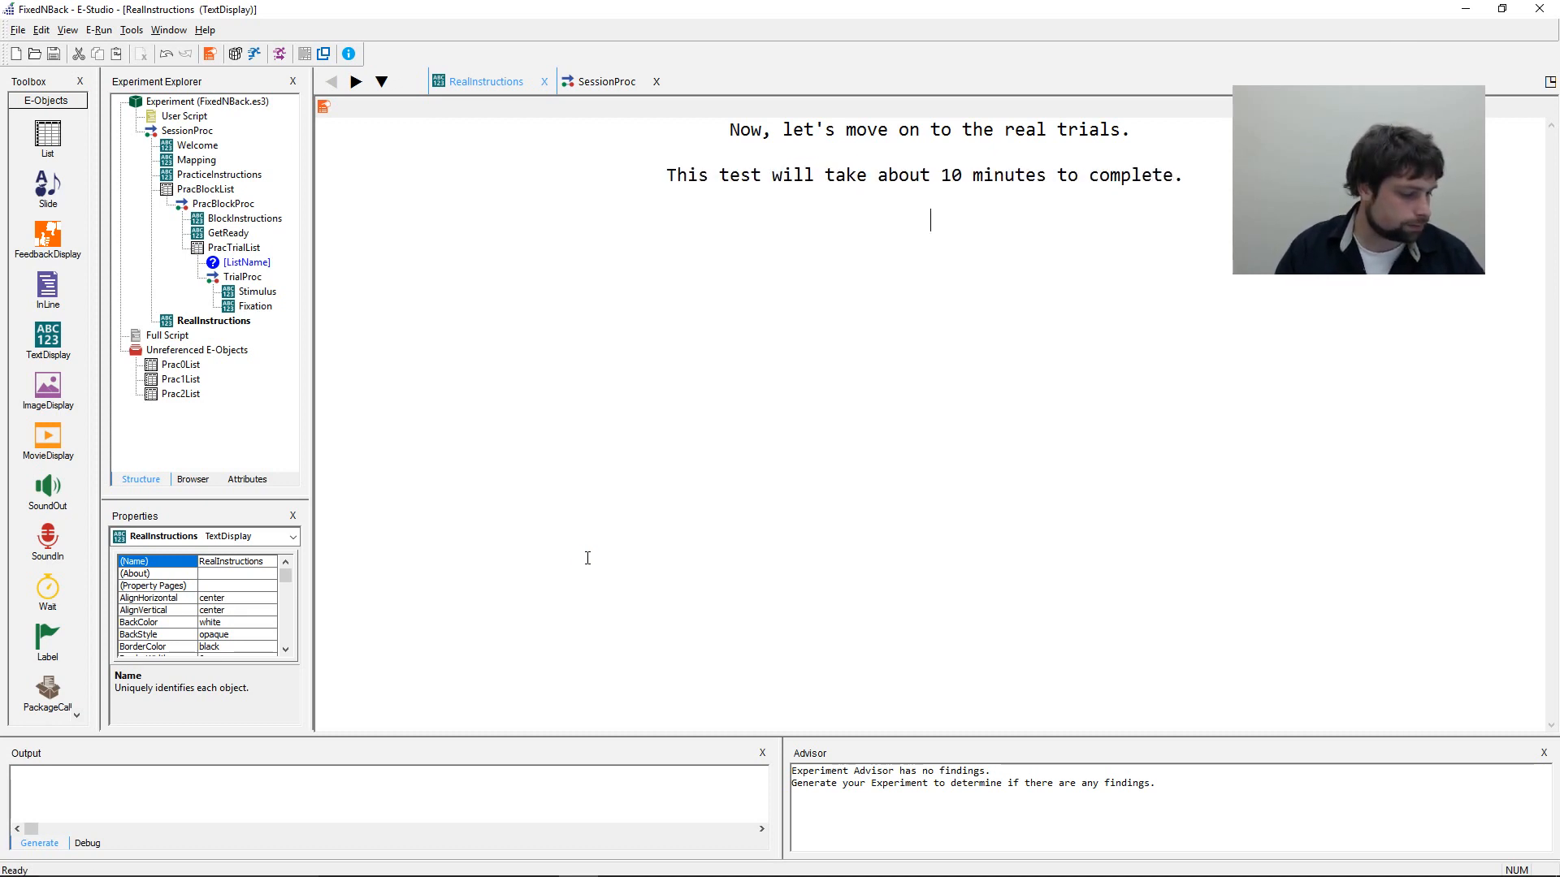
{"action": "type", "text": "If you h"}
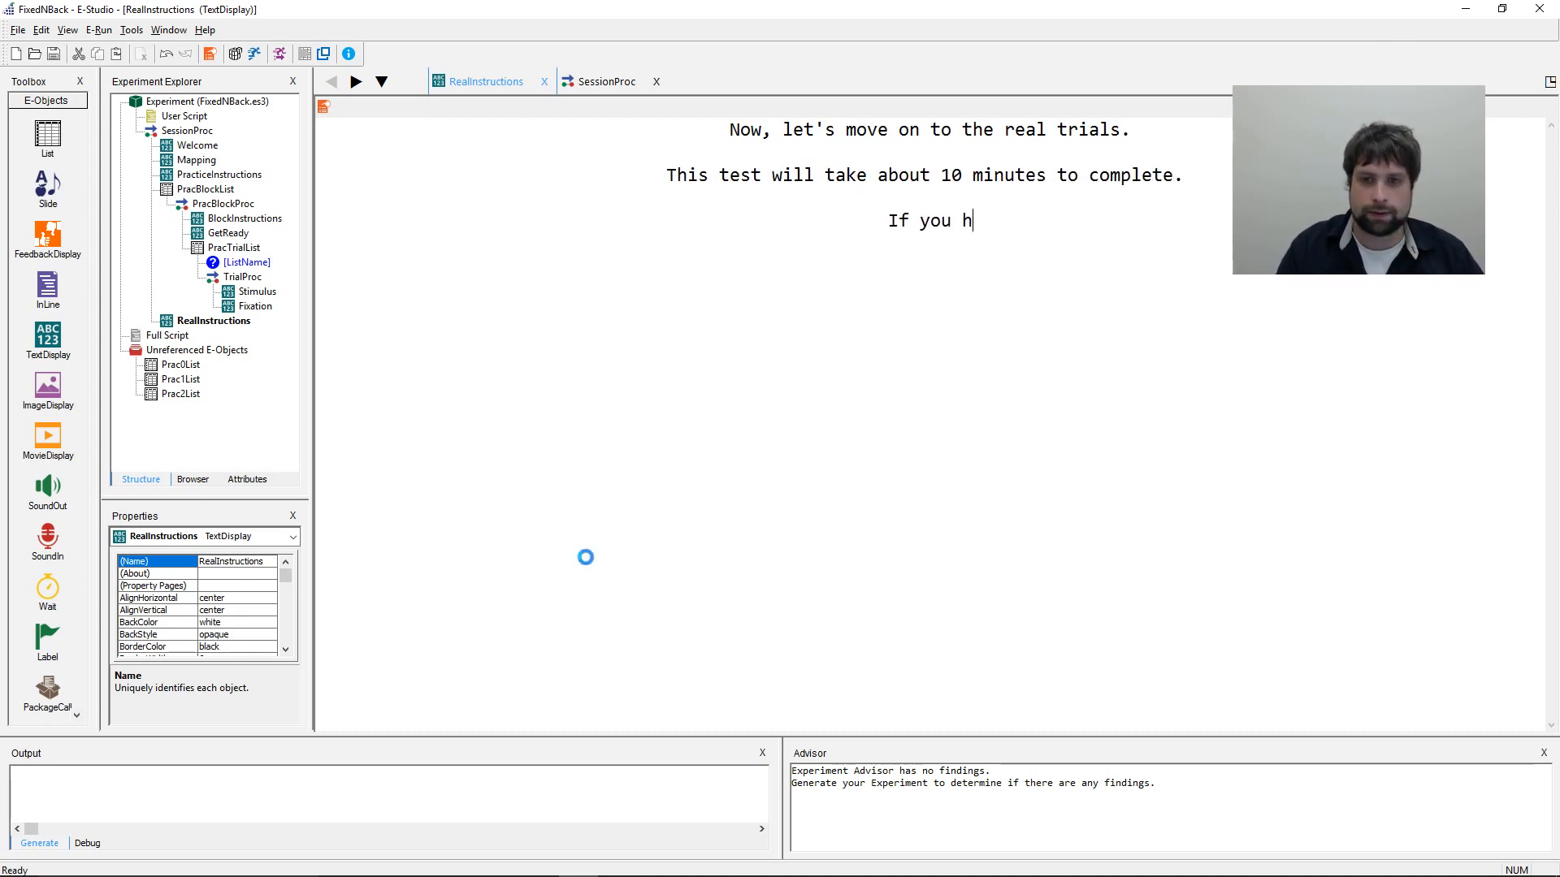
{"action": "type", "text": "ave any questions, "}
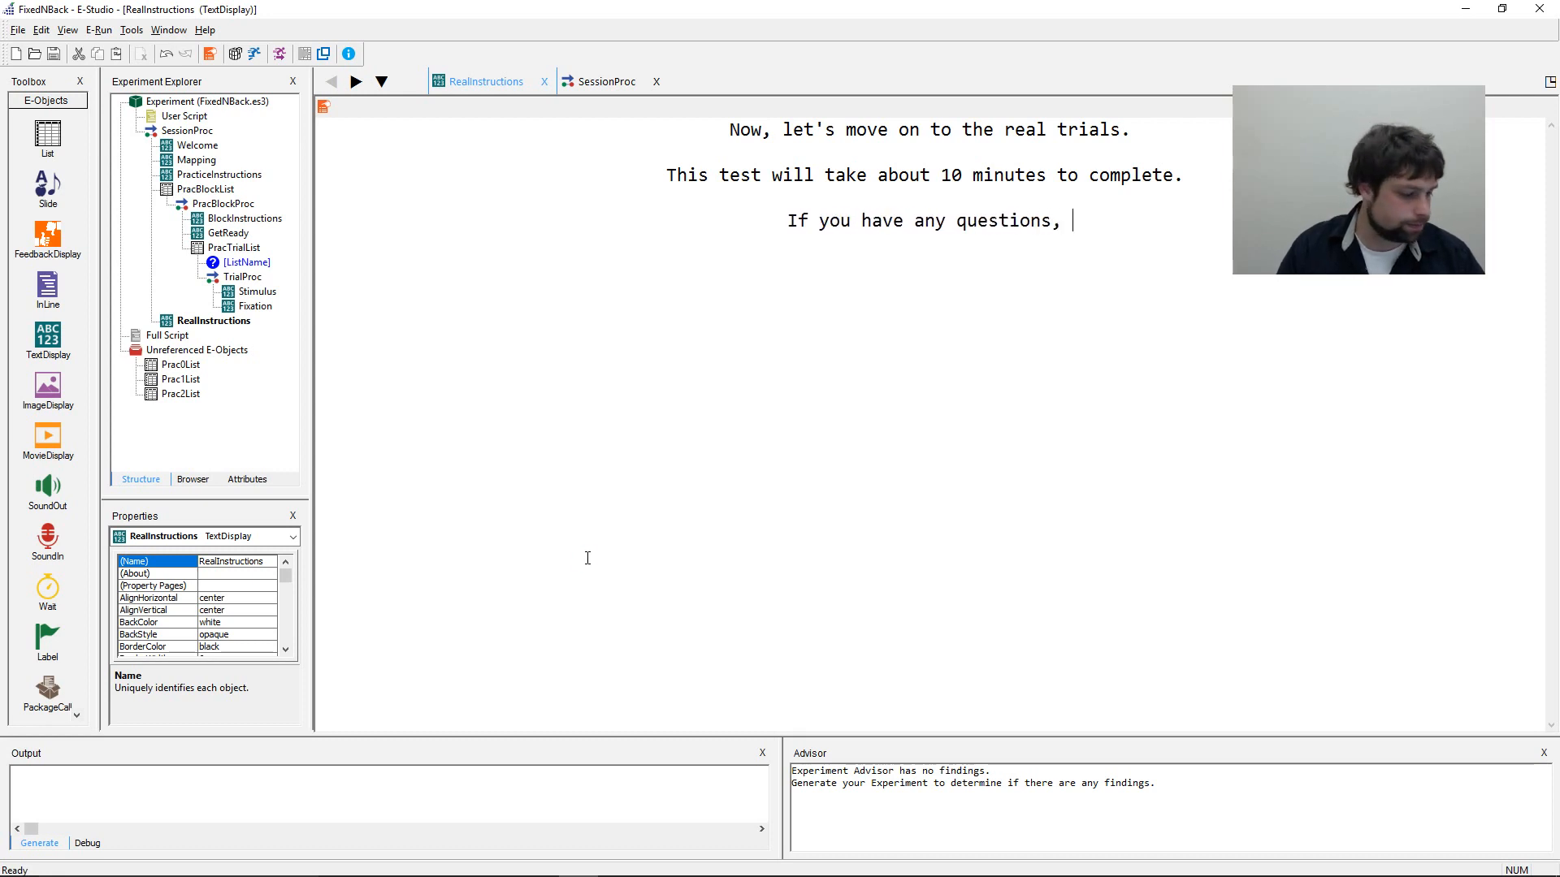
{"action": "type", "text": "please take th"}
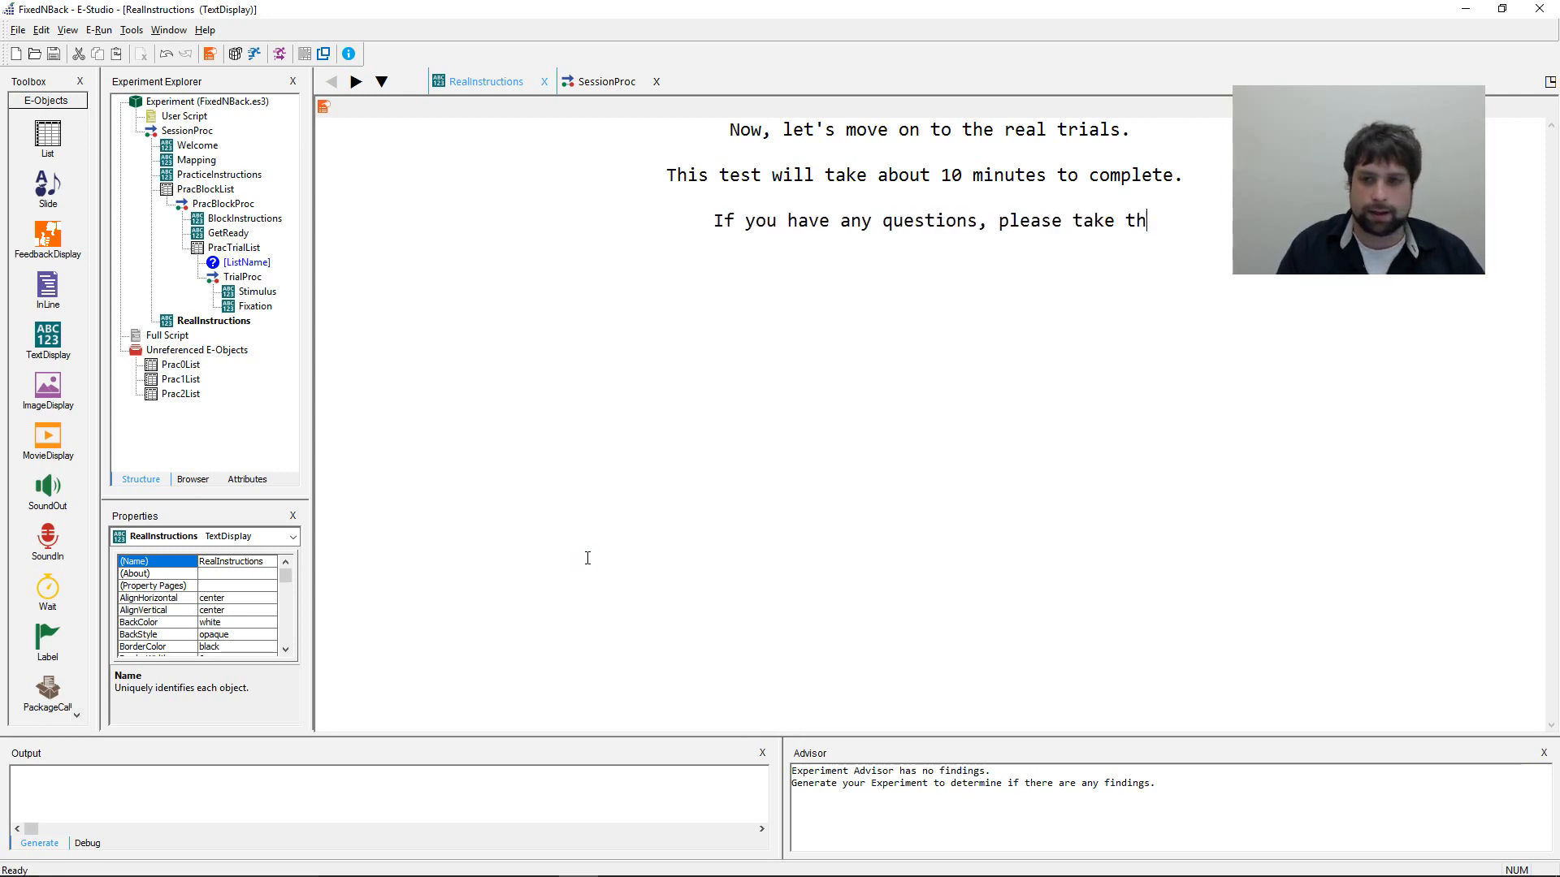
{"action": "type", "text": "e opportunity "}
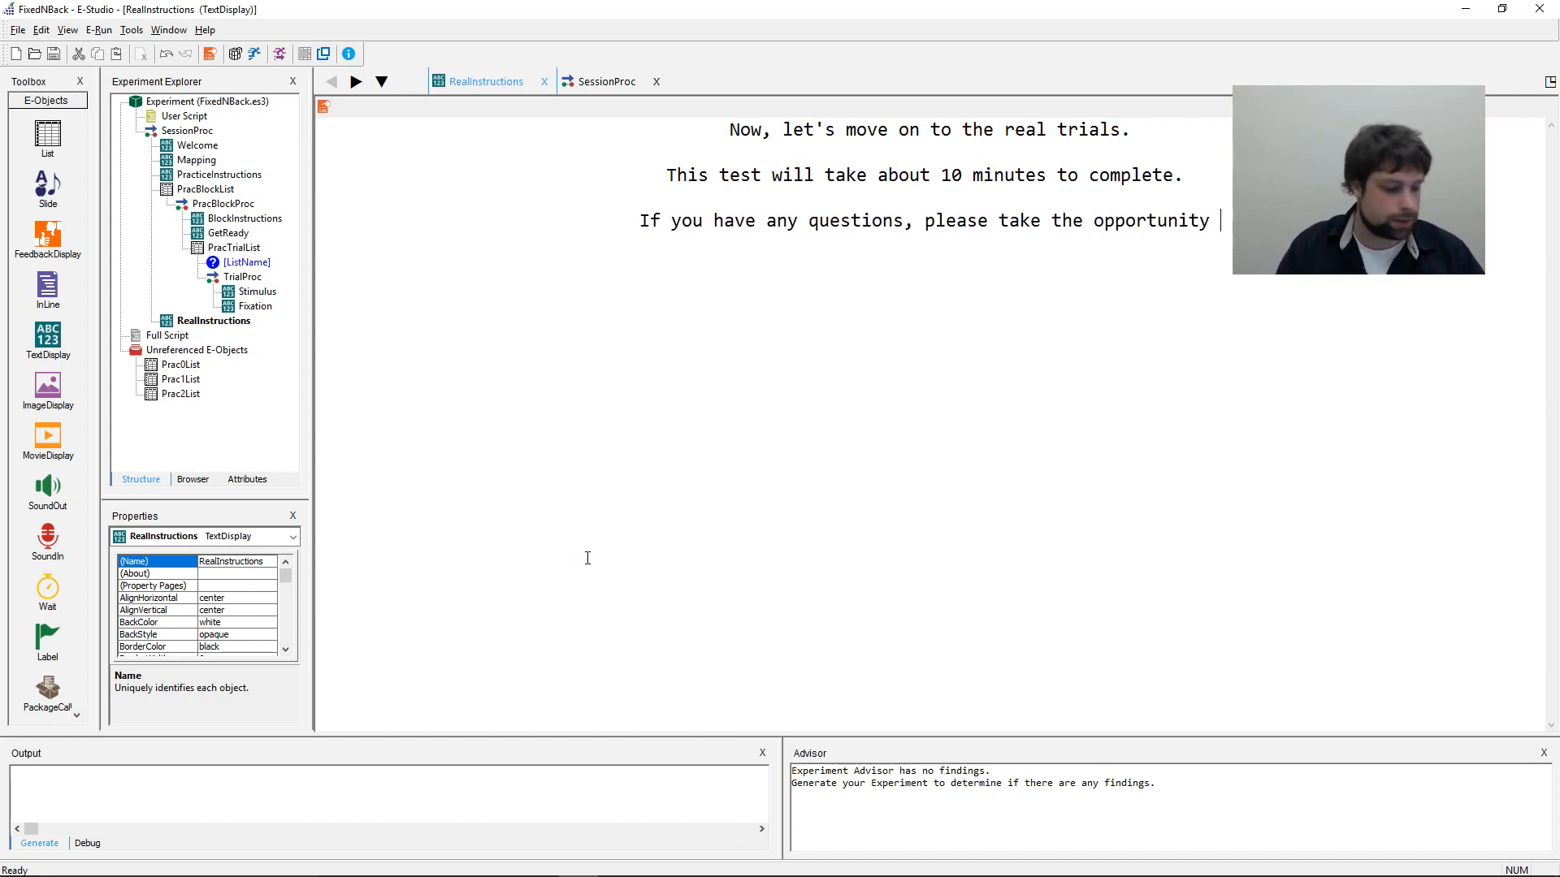
{"action": "type", "text": "to ask"}
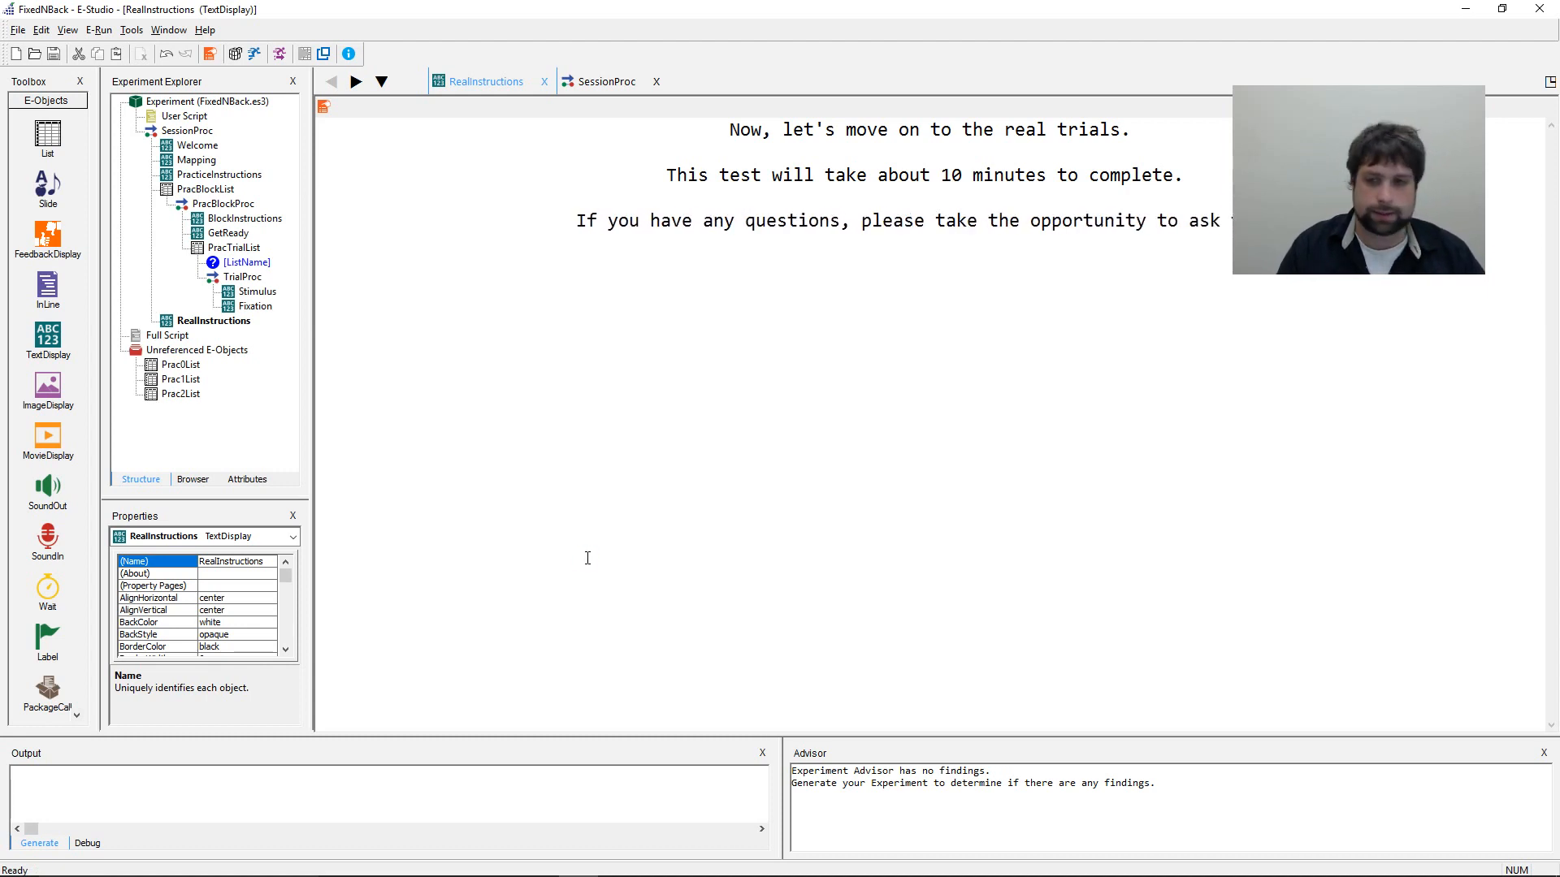
{"action": "type", "text": " the exp"}
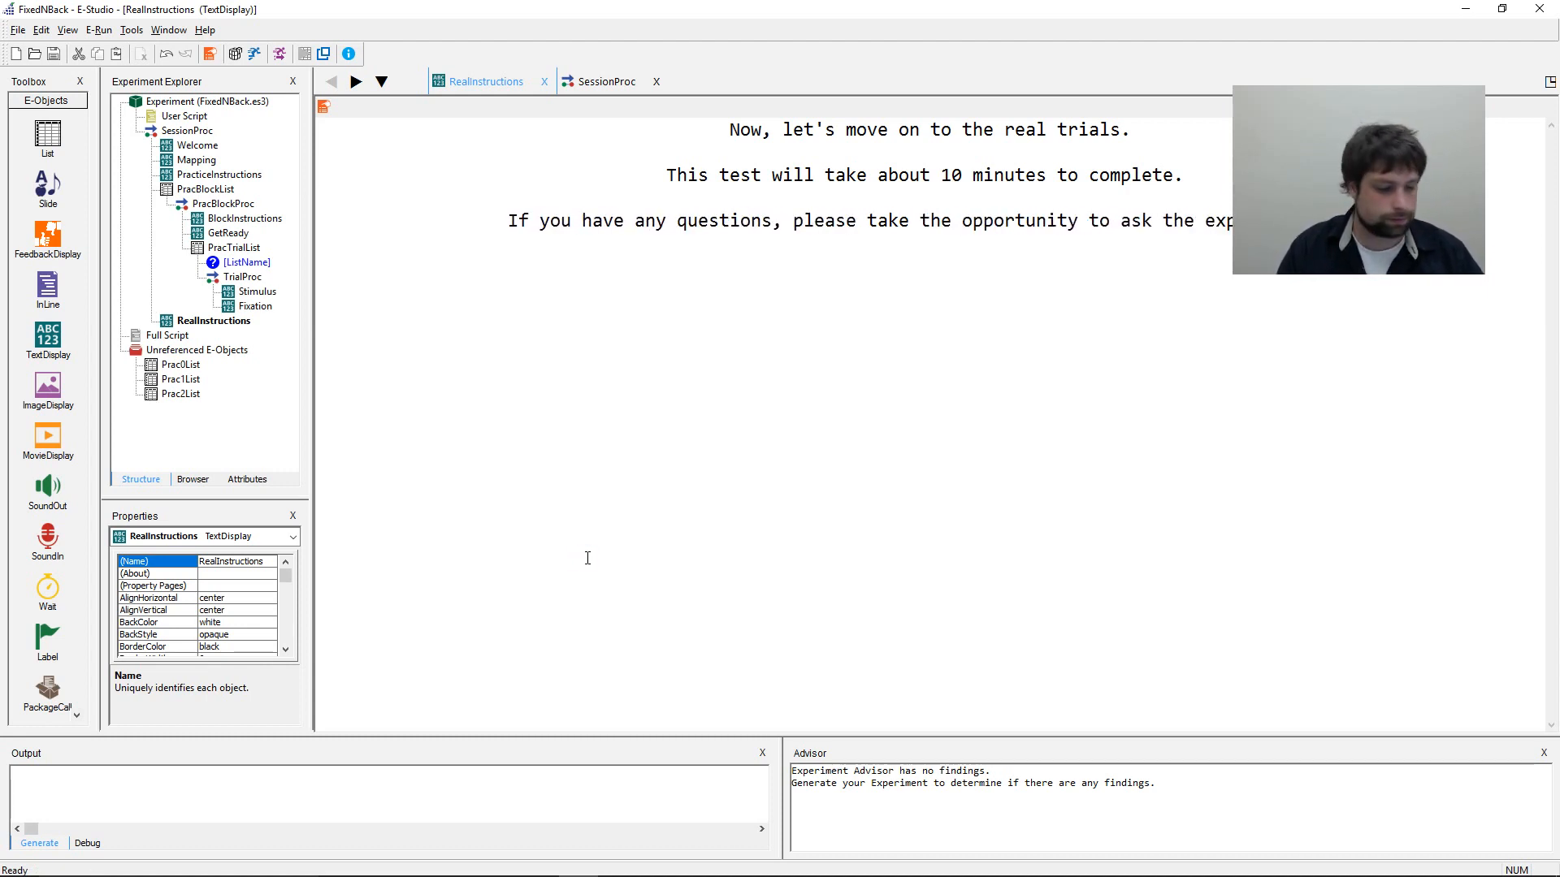
- End the RealInstructions text with the separate line "Press any key to continue", without a period
{"action": "type", "text": "Press an"}
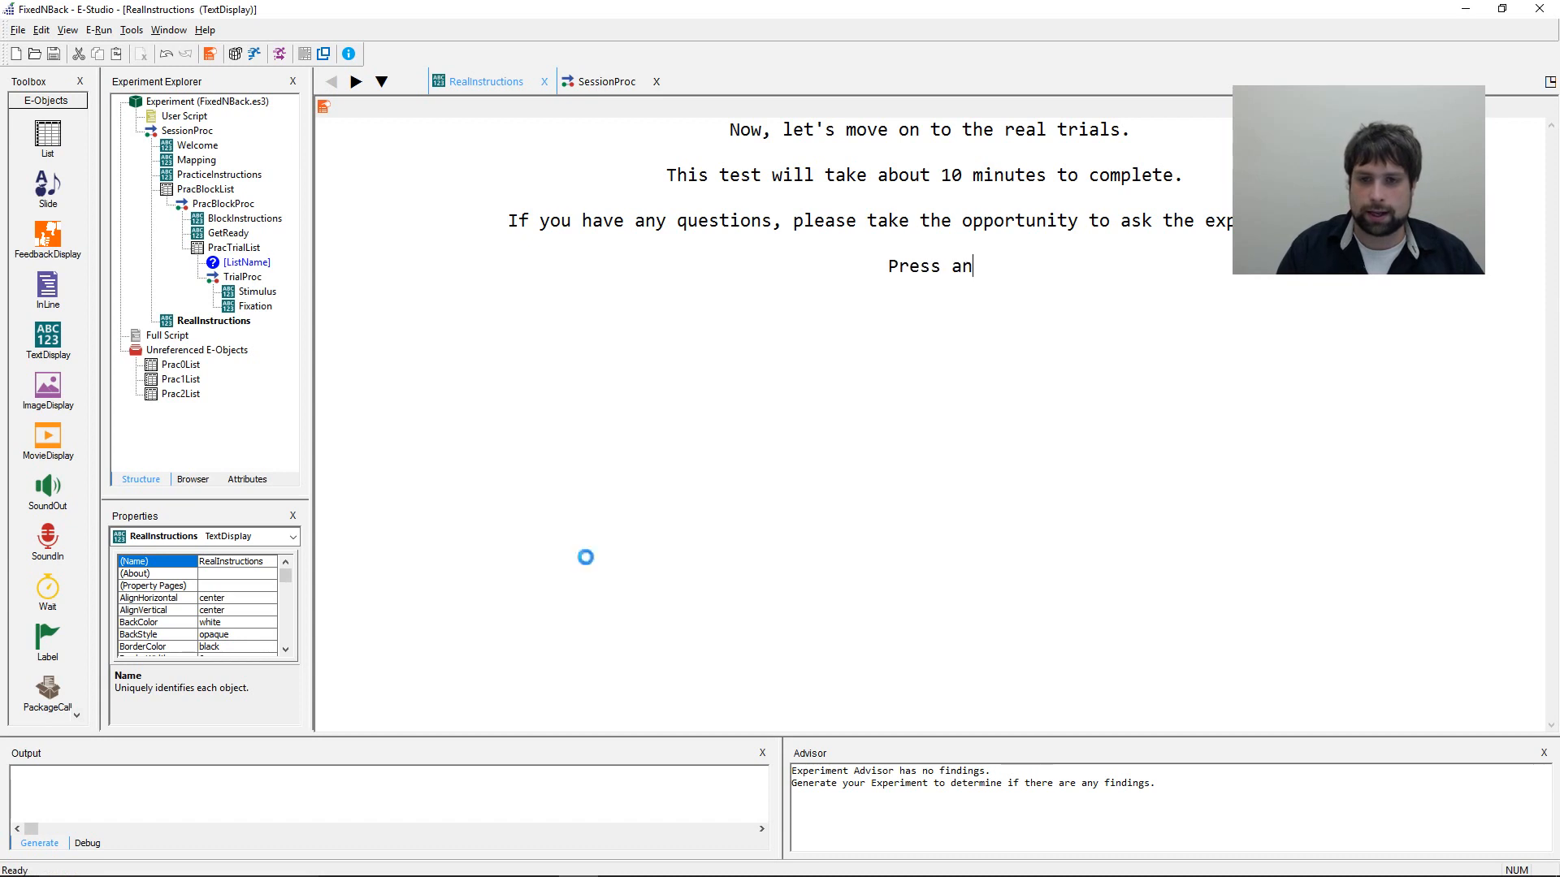
{"action": "type", "text": "y key to continue"}
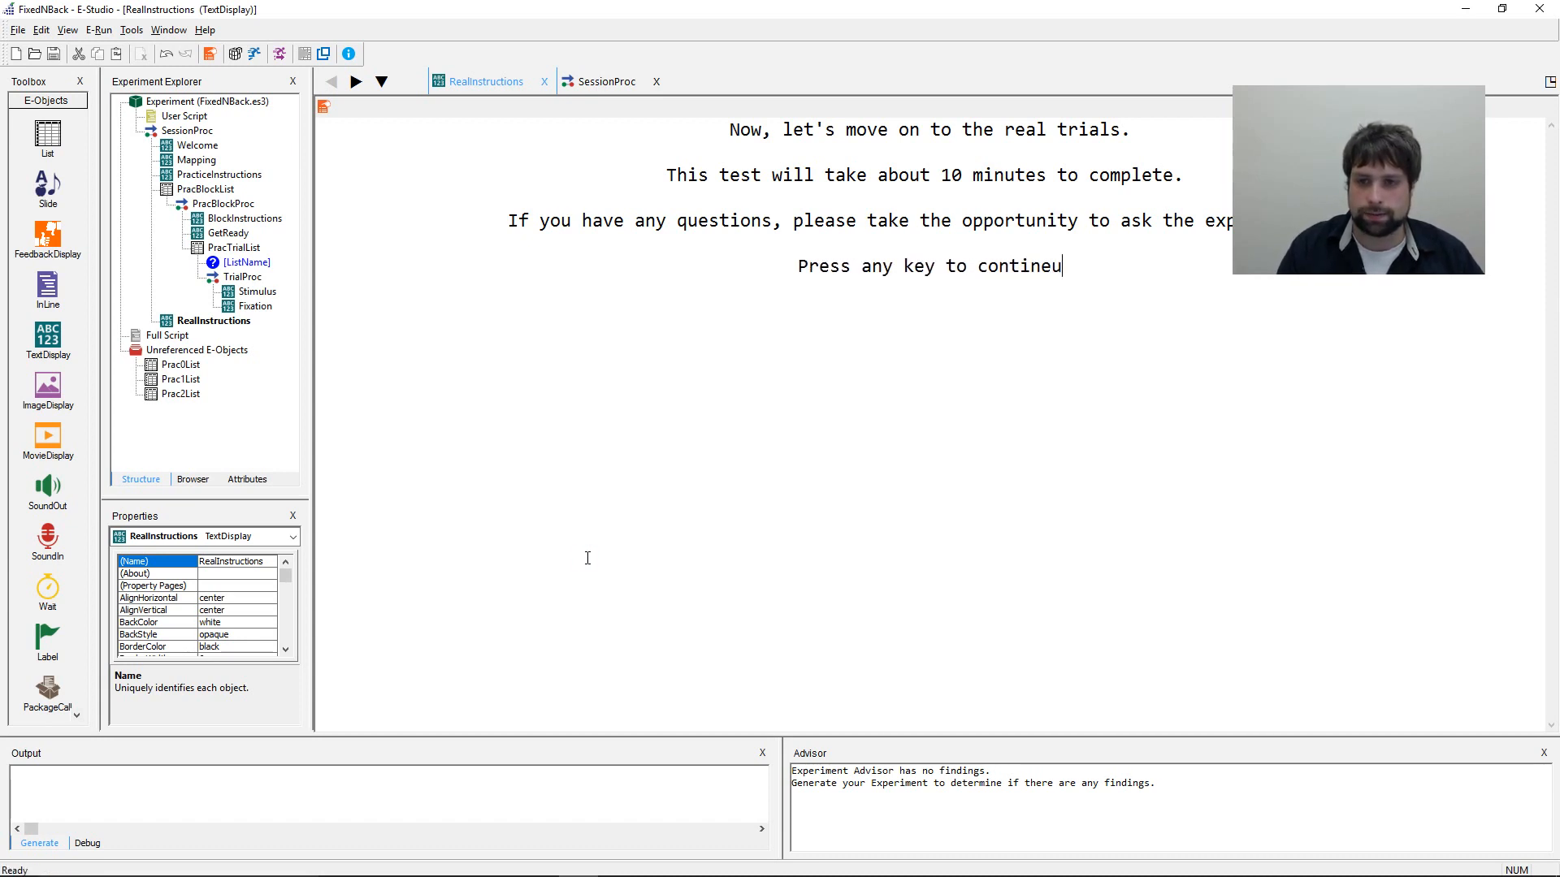
{"action": "key", "text": "BackSpace"}
{"action": "type", "text": "."}
{"action": "key", "text": "BackSpace"}
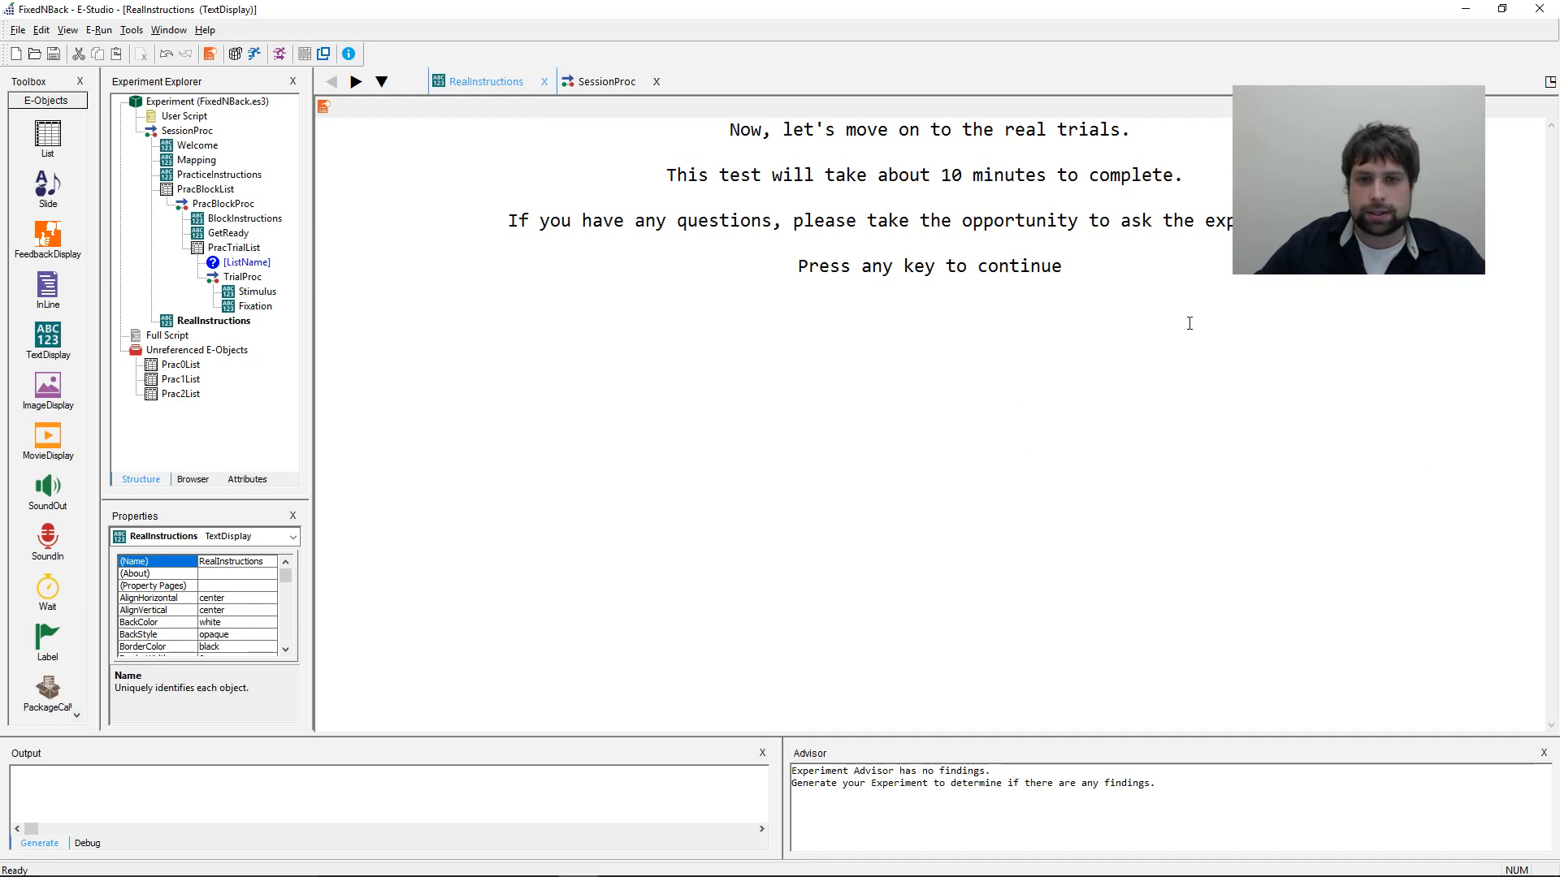
{"action": "left_click", "coordinate": [214, 160]}
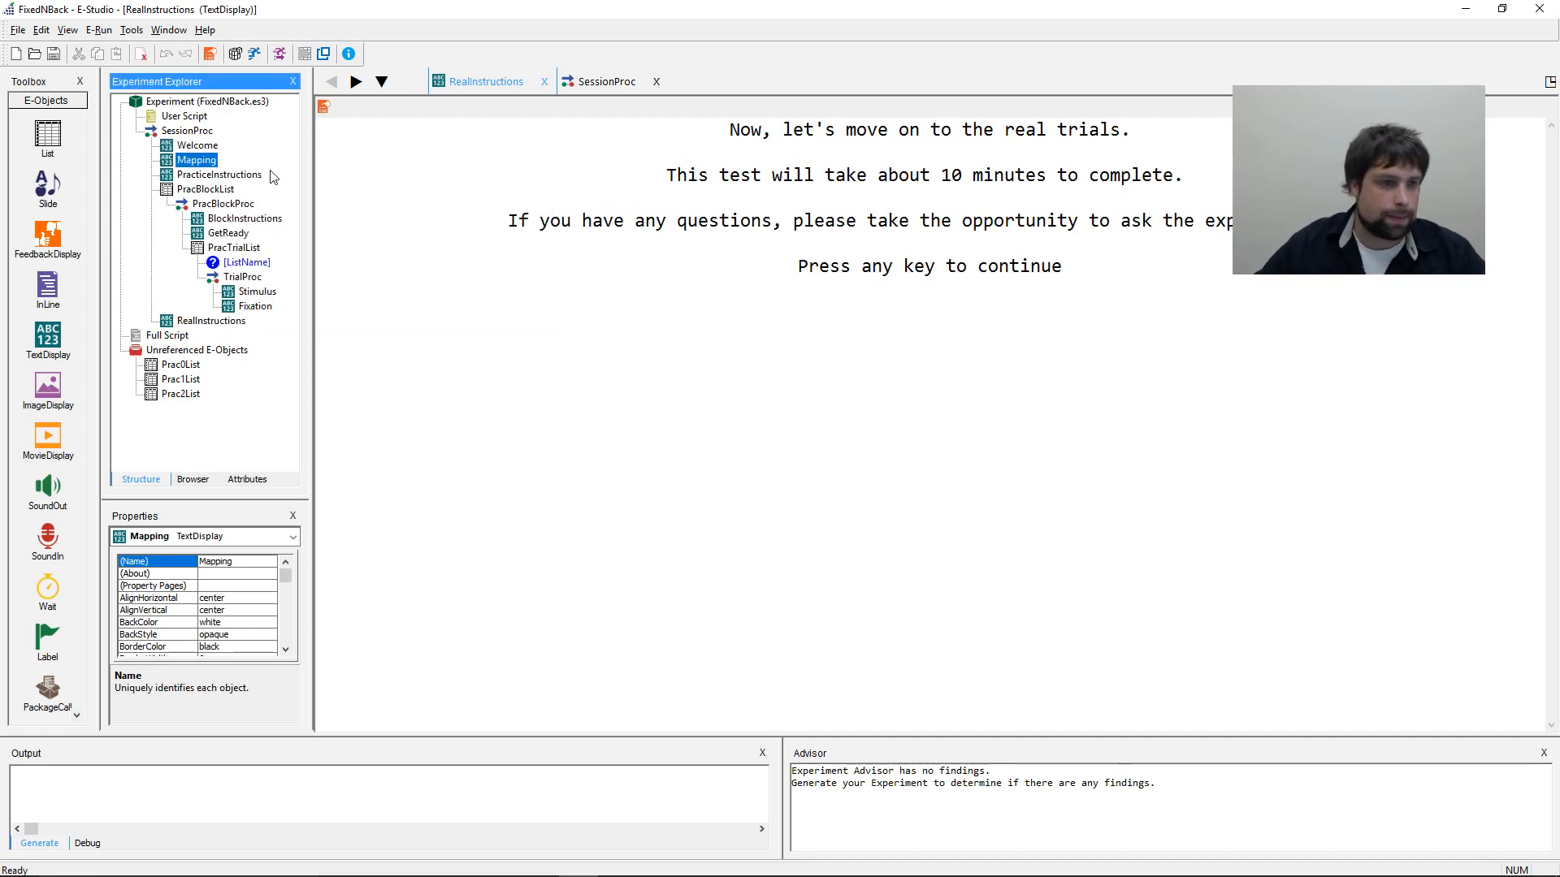
{"action": "left_click", "coordinate": [252, 175]}
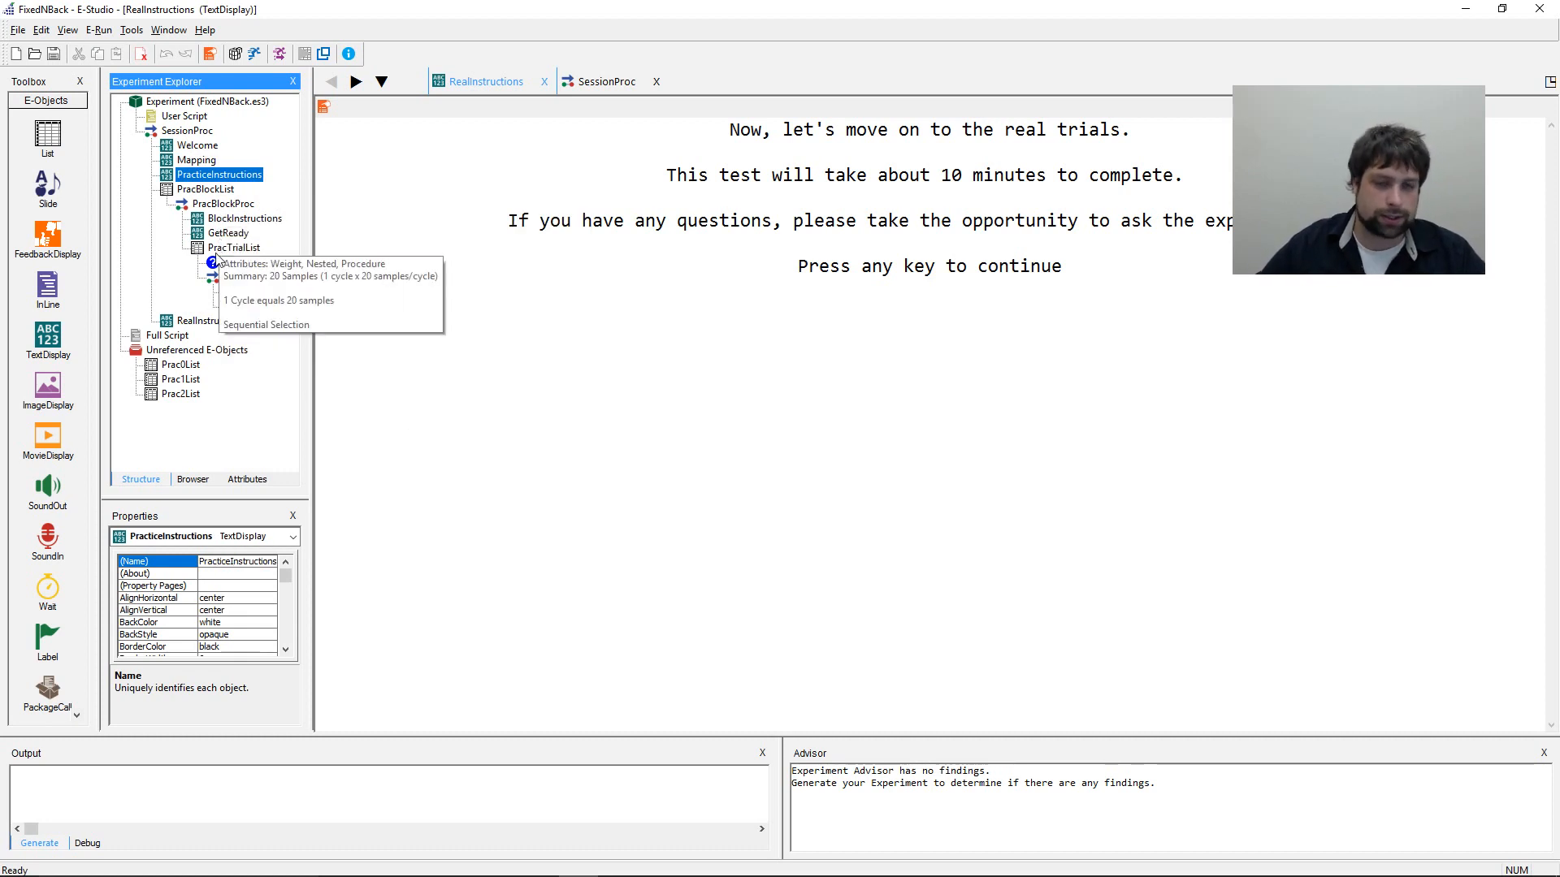
{"action": "left_click", "coordinate": [402, 162]}
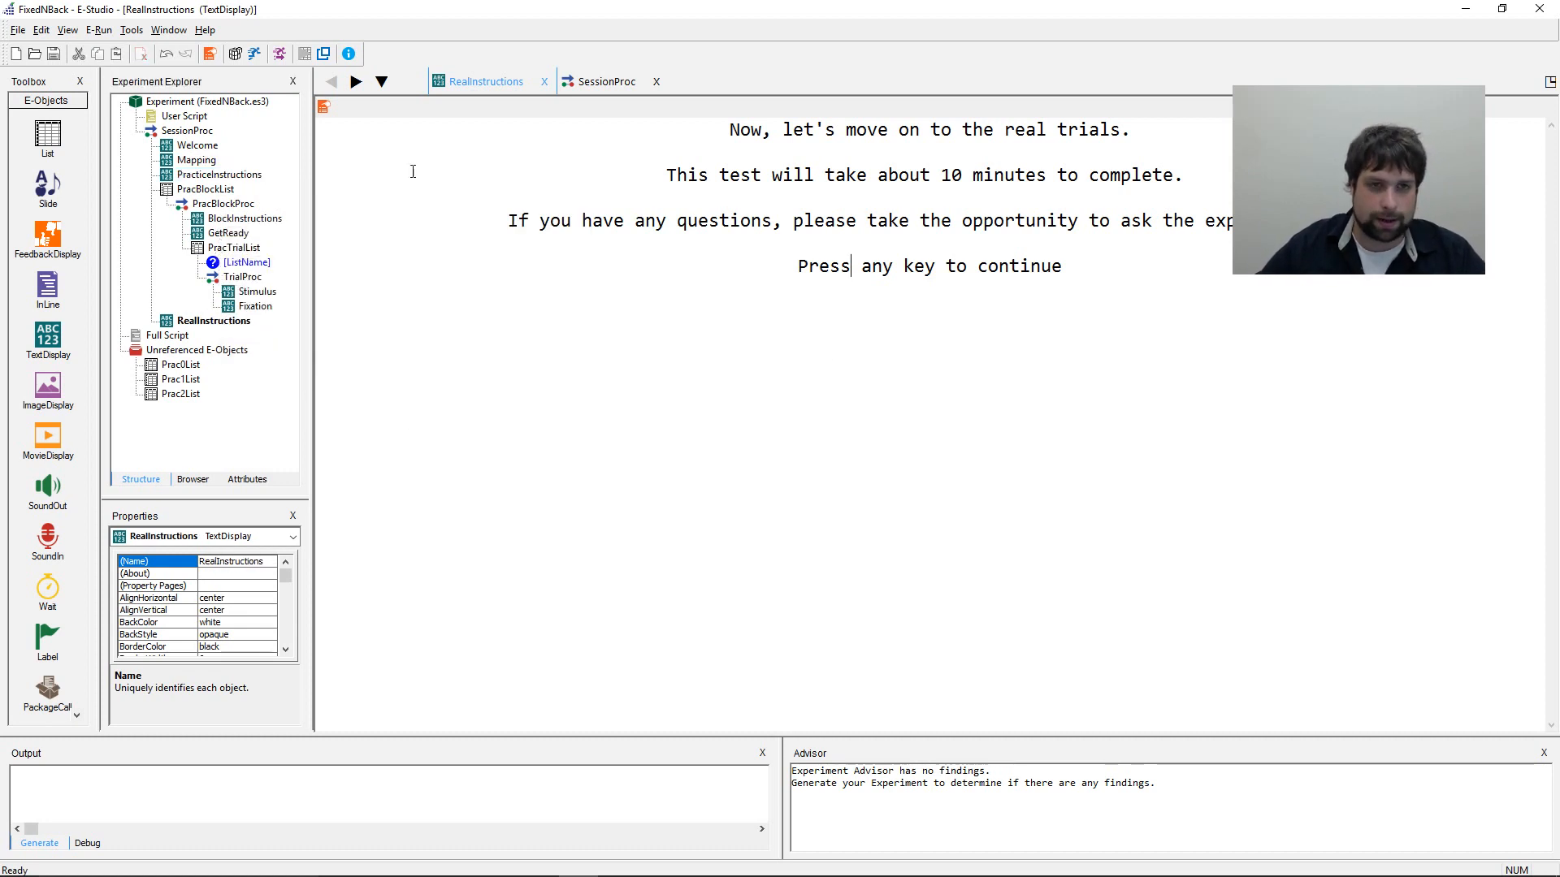
- In the RealInstructions properties, set the duration to (infinite) and add the keyboard as an input device accepting any key
{"action": "left_click", "coordinate": [325, 106]}
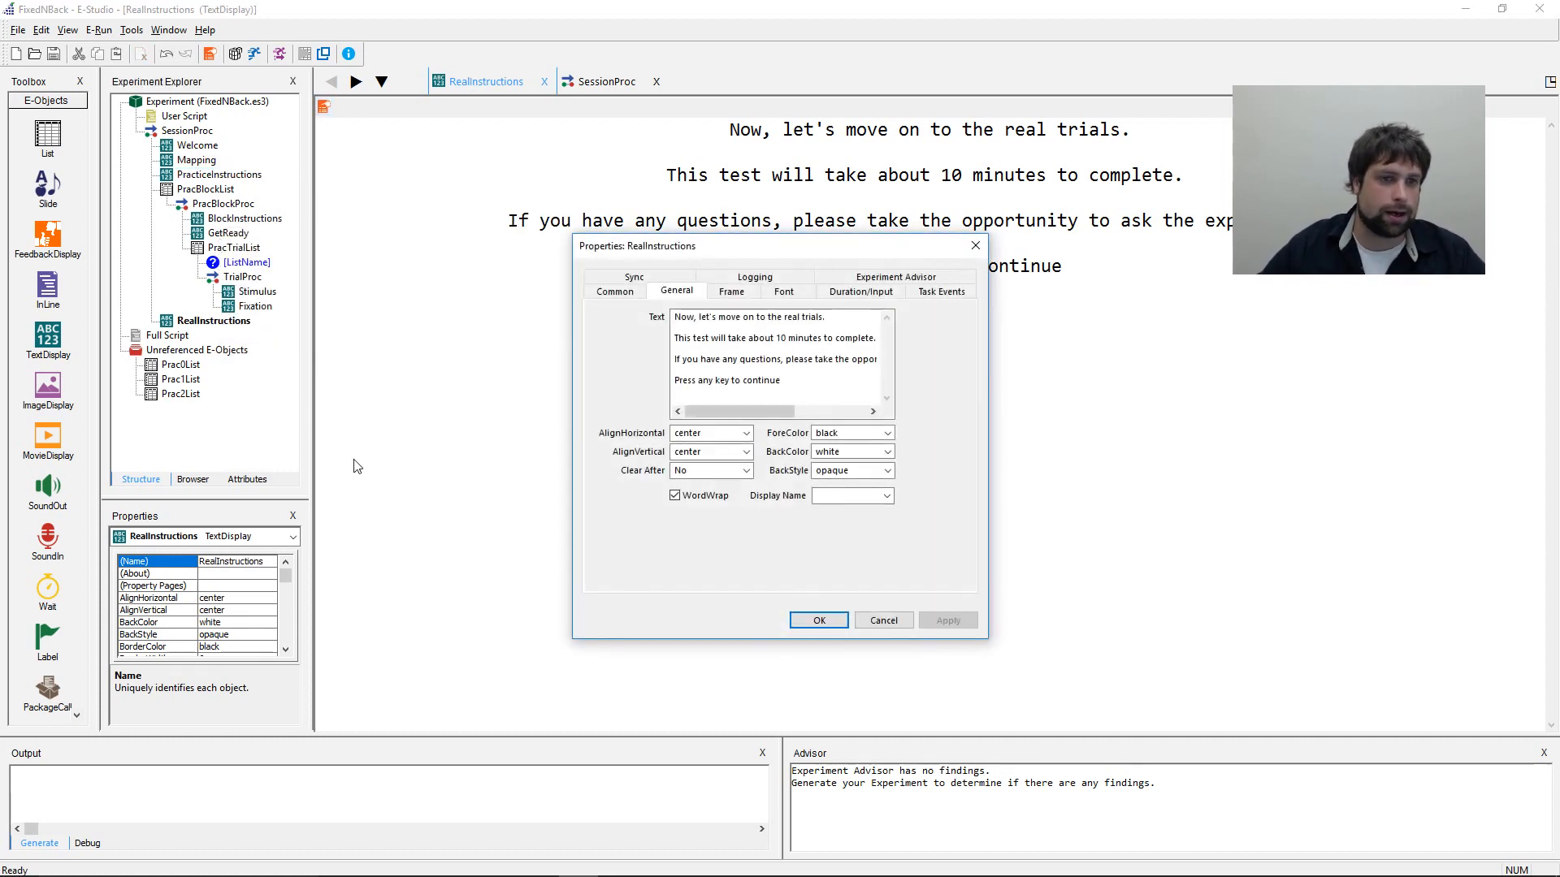
{"action": "left_click", "coordinate": [860, 290]}
{"action": "left_click", "coordinate": [742, 326]}
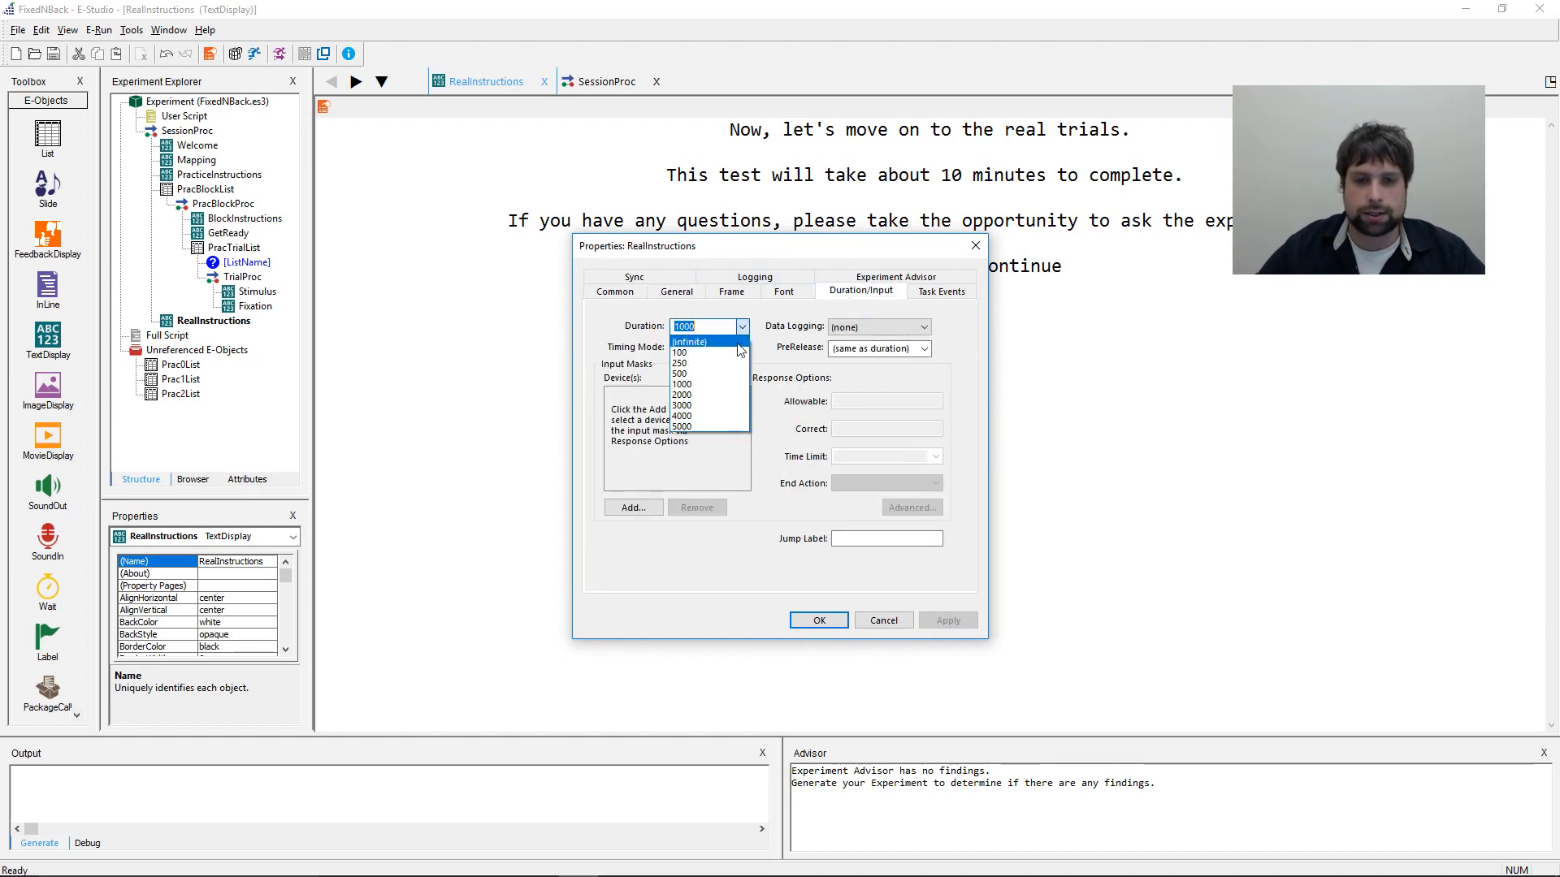
{"action": "left_click", "coordinate": [698, 338]}
{"action": "left_click", "coordinate": [633, 507]}
{"action": "double_click", "coordinate": [683, 390]}
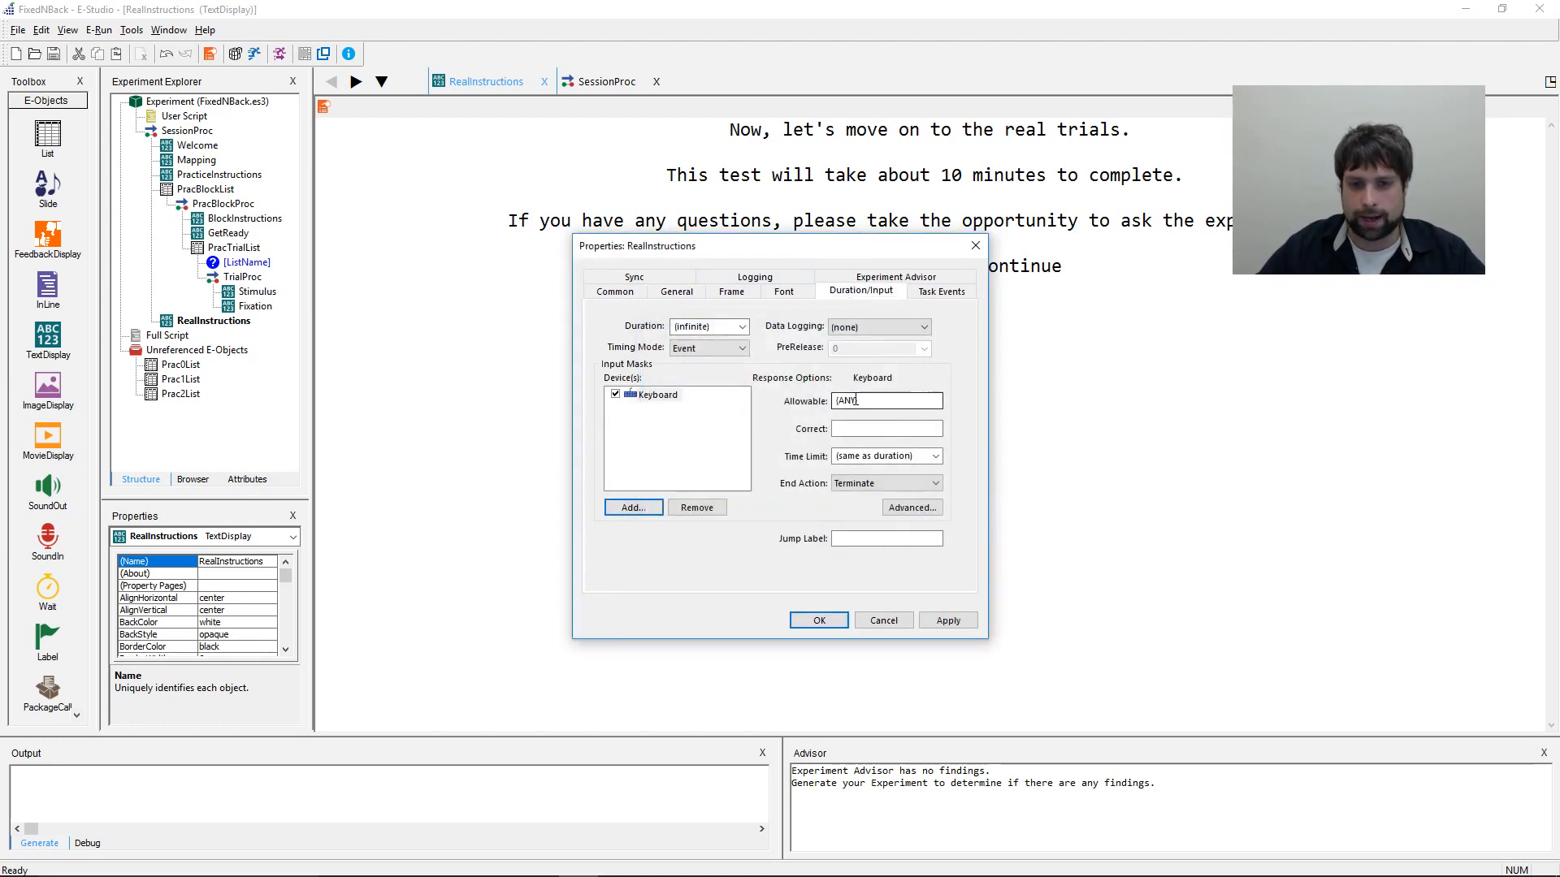
- Set the data logging of RealInstructions to Time Audit Only and accept the property changes
{"action": "left_click", "coordinate": [888, 327]}
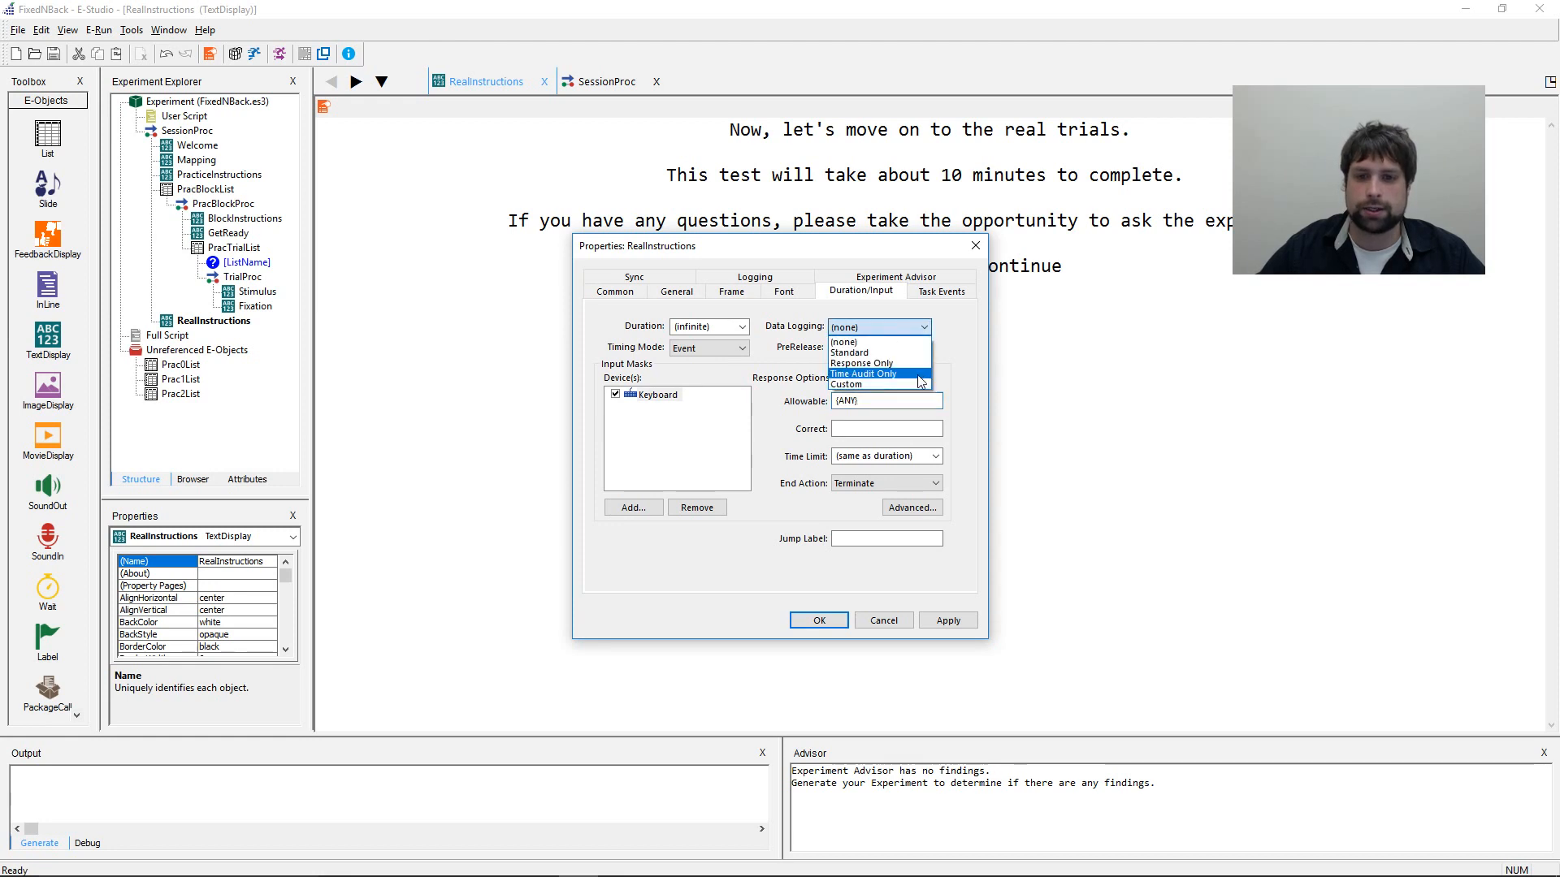
{"action": "left_click", "coordinate": [918, 375]}
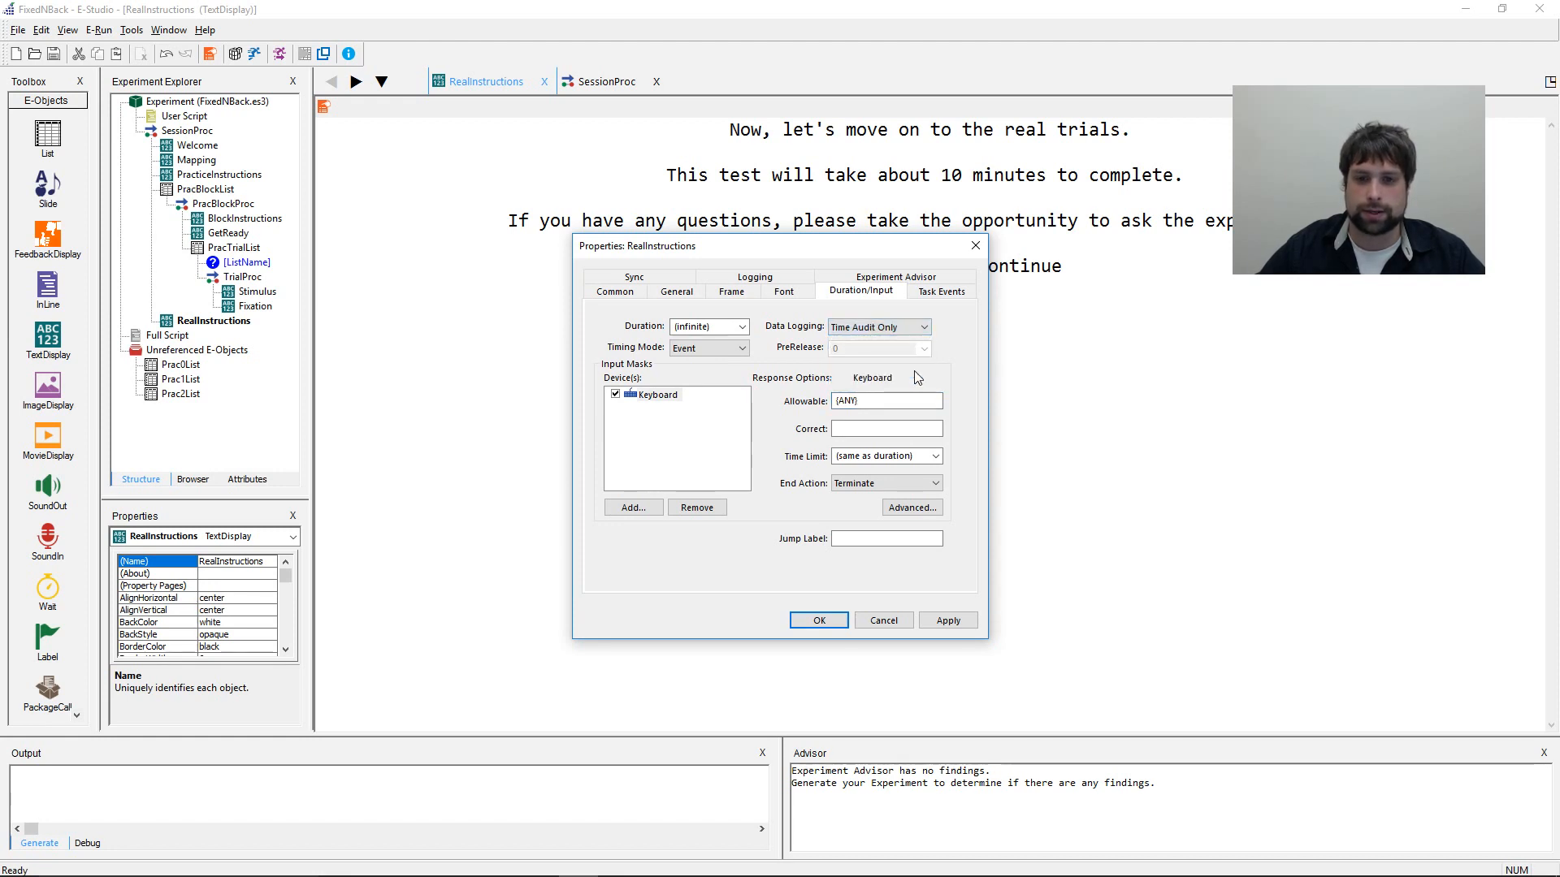
{"action": "left_click", "coordinate": [947, 621]}
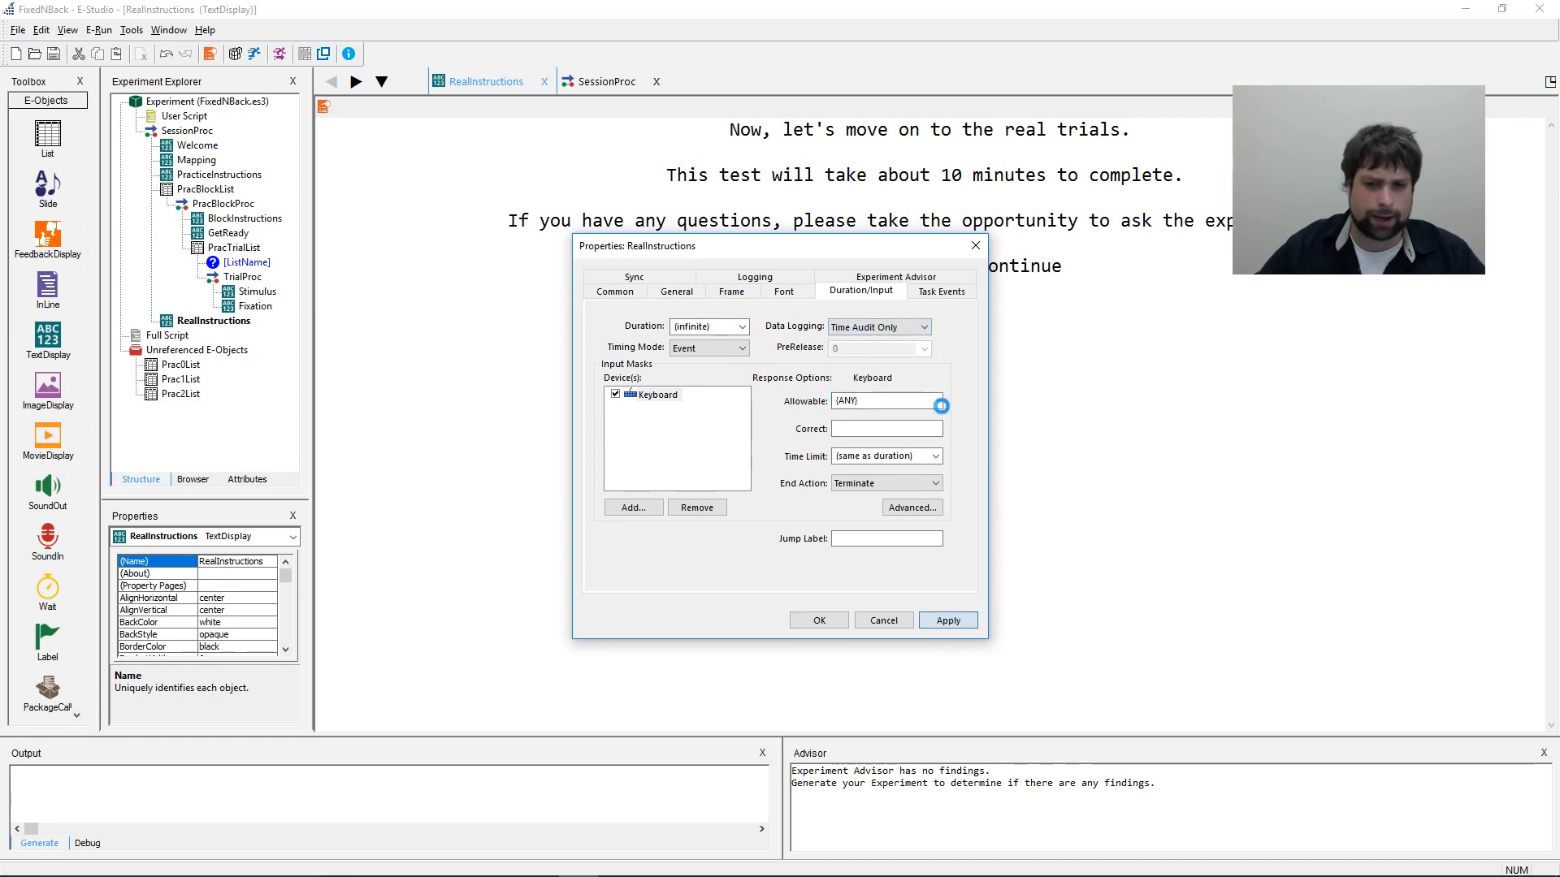
{"action": "left_click", "coordinate": [817, 621]}
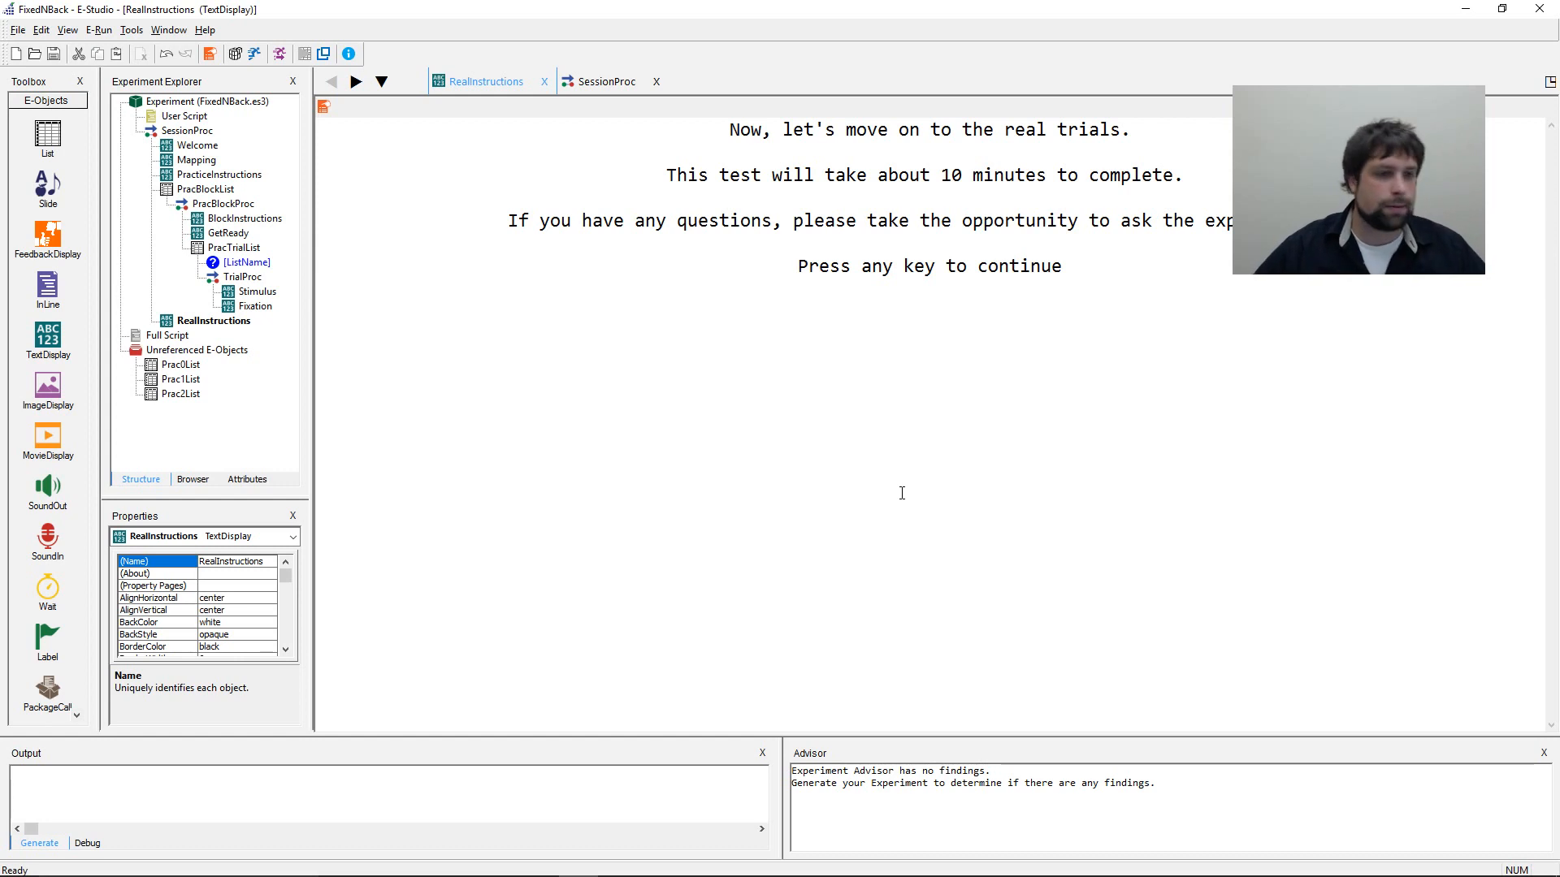
- Add a List object after RealInstructions in SessionProc and name it BlockList
{"action": "left_click", "coordinate": [242, 192]}
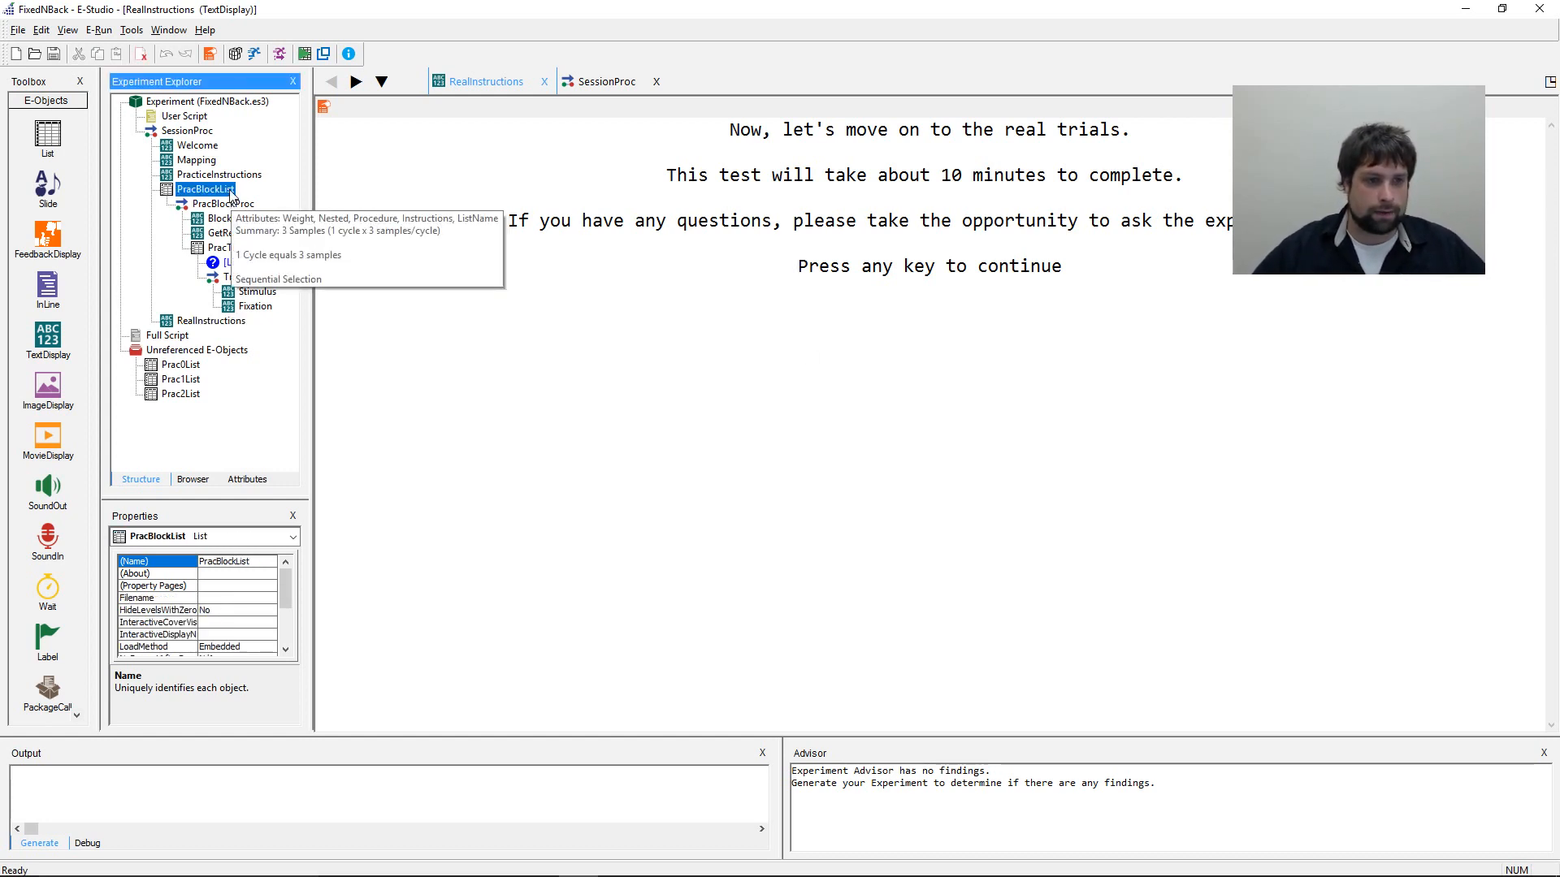
{"action": "mouse_move", "coordinate": [192, 191]}
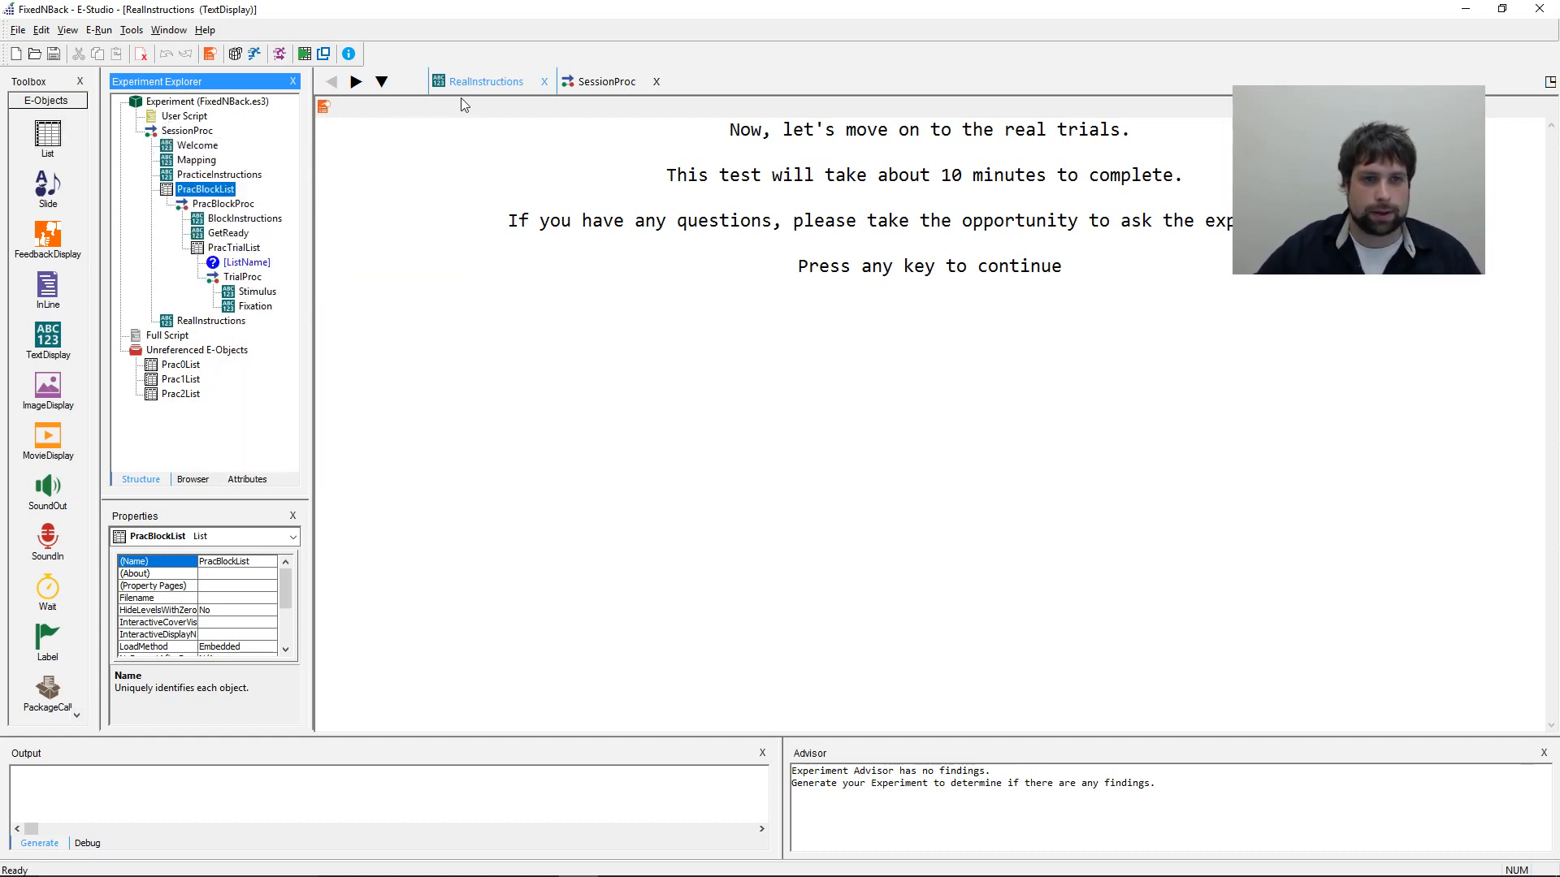
{"action": "left_click", "coordinate": [608, 83]}
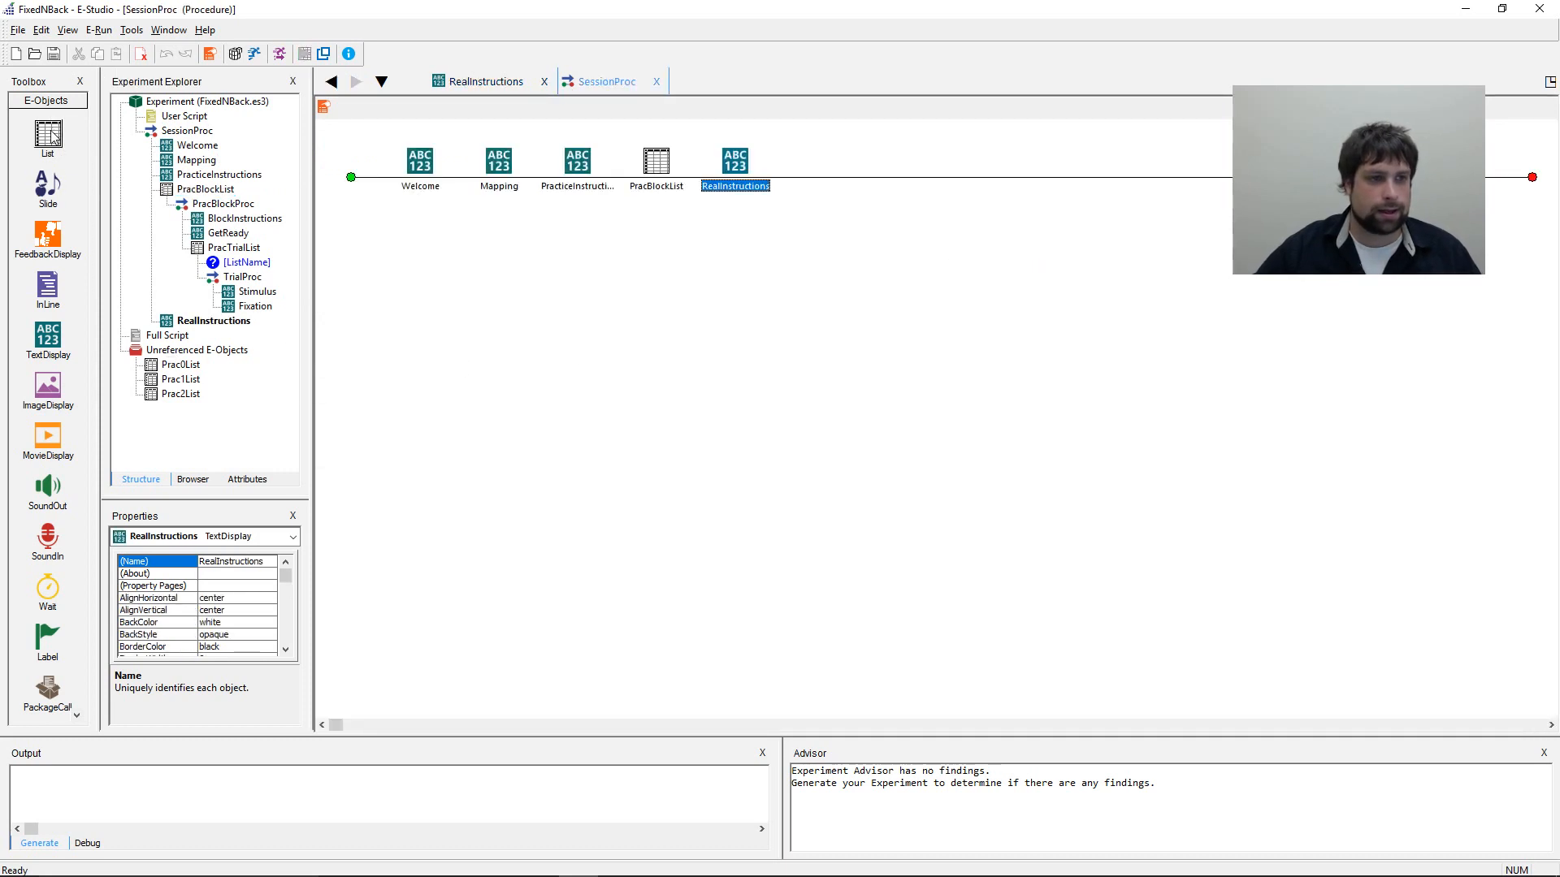
{"action": "left_click_drag", "start_coordinate": [47, 134], "coordinate": [850, 296]}
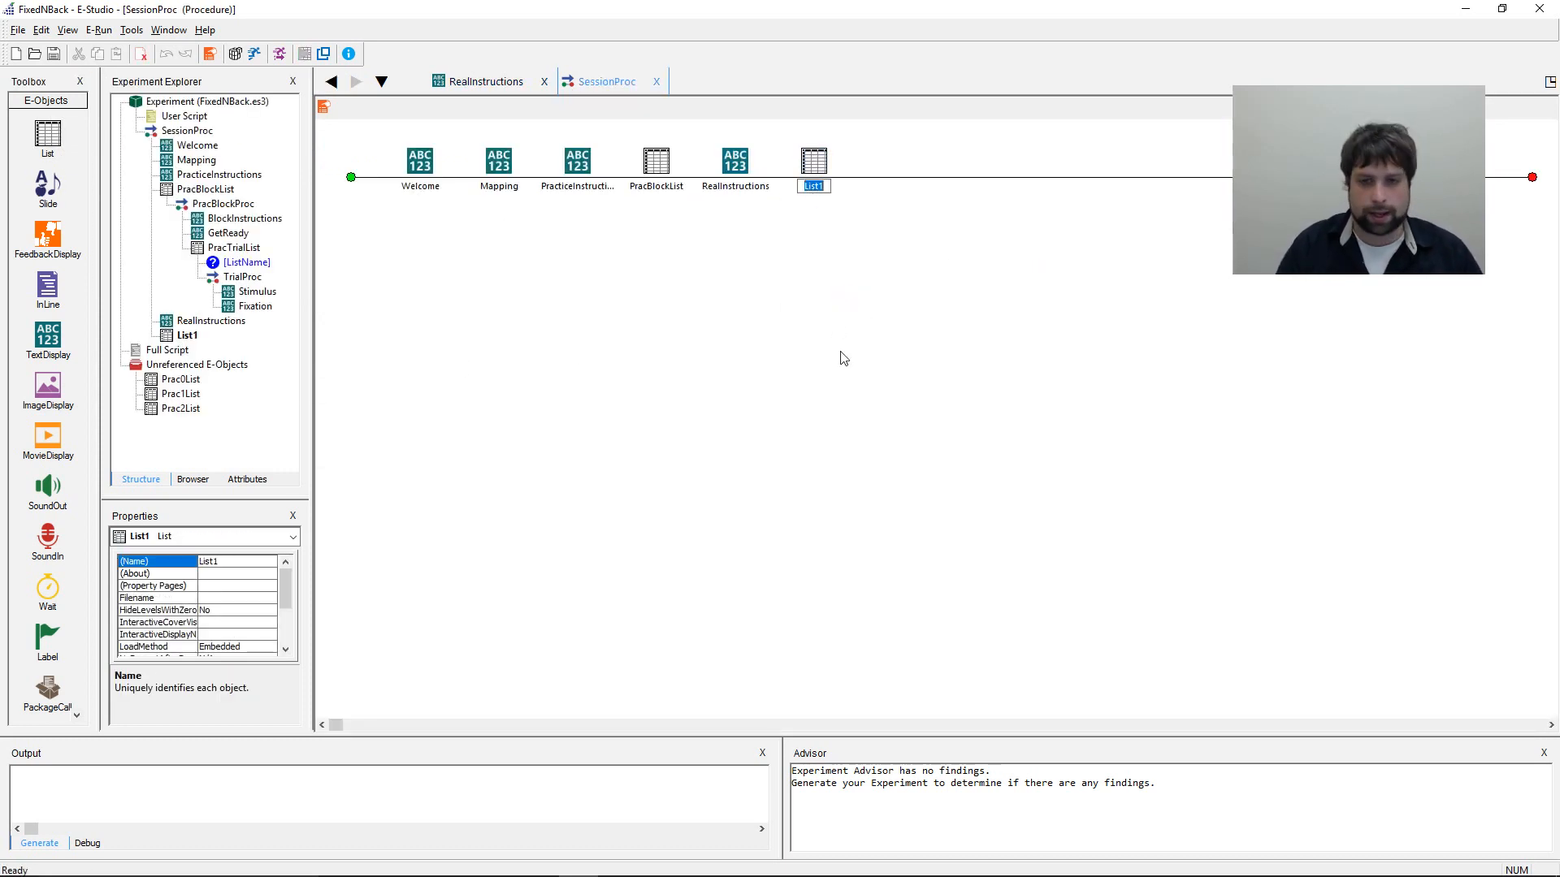
{"action": "type", "text": "Blo"}
{"action": "type", "text": "st"}
{"action": "key", "text": "Return"}
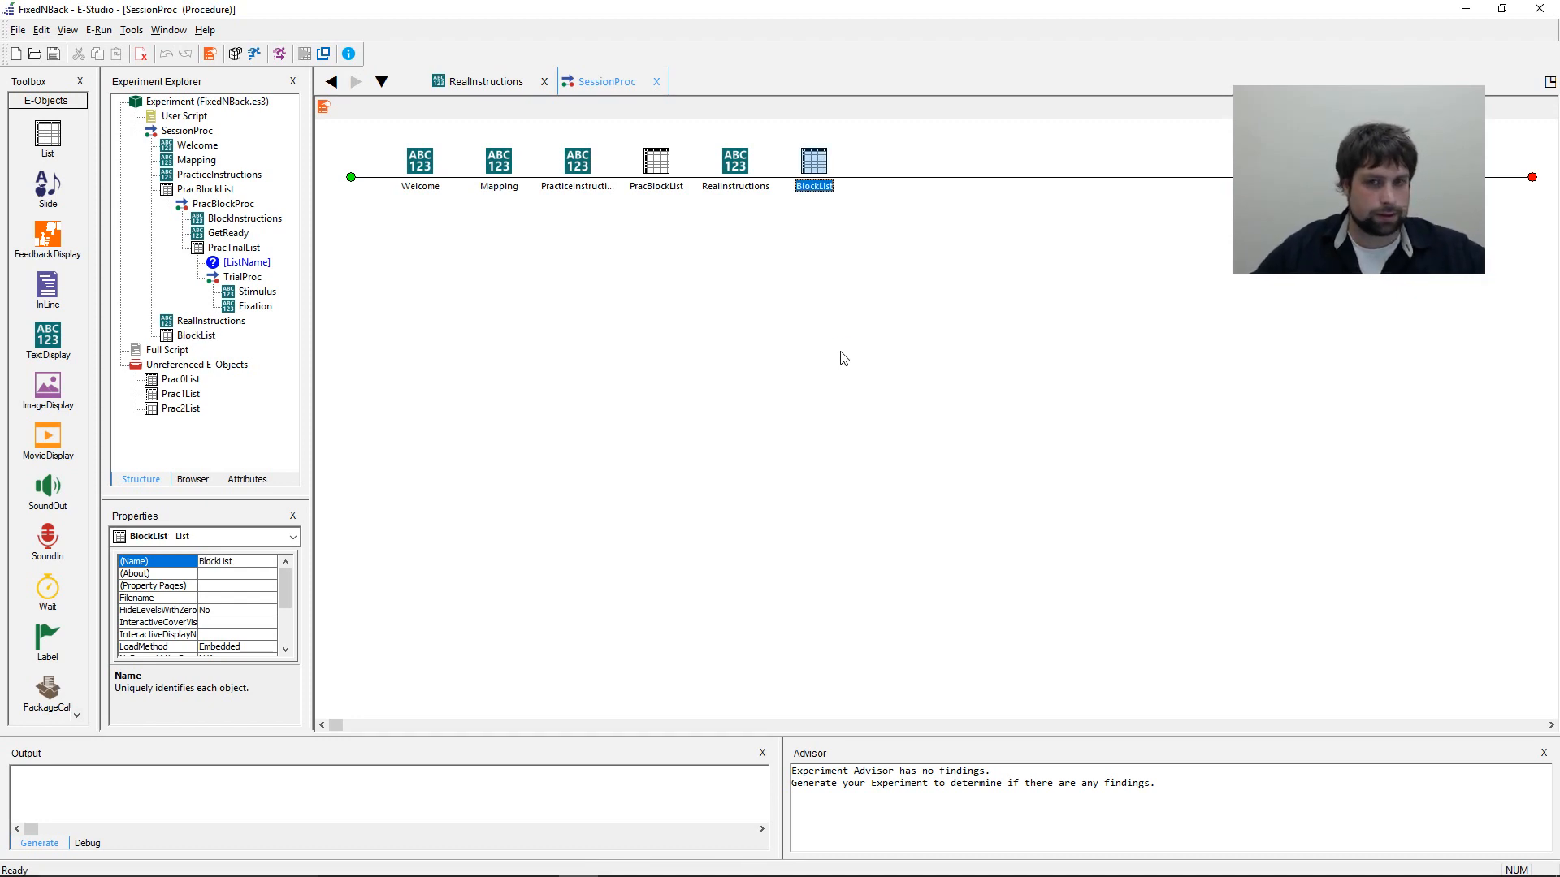
- Copy the instruction texts and list names from PracBlockList into BlockList as two new attributes, Attribute1 and Attribute2, over three rows
{"action": "double_click", "coordinate": [814, 160]}
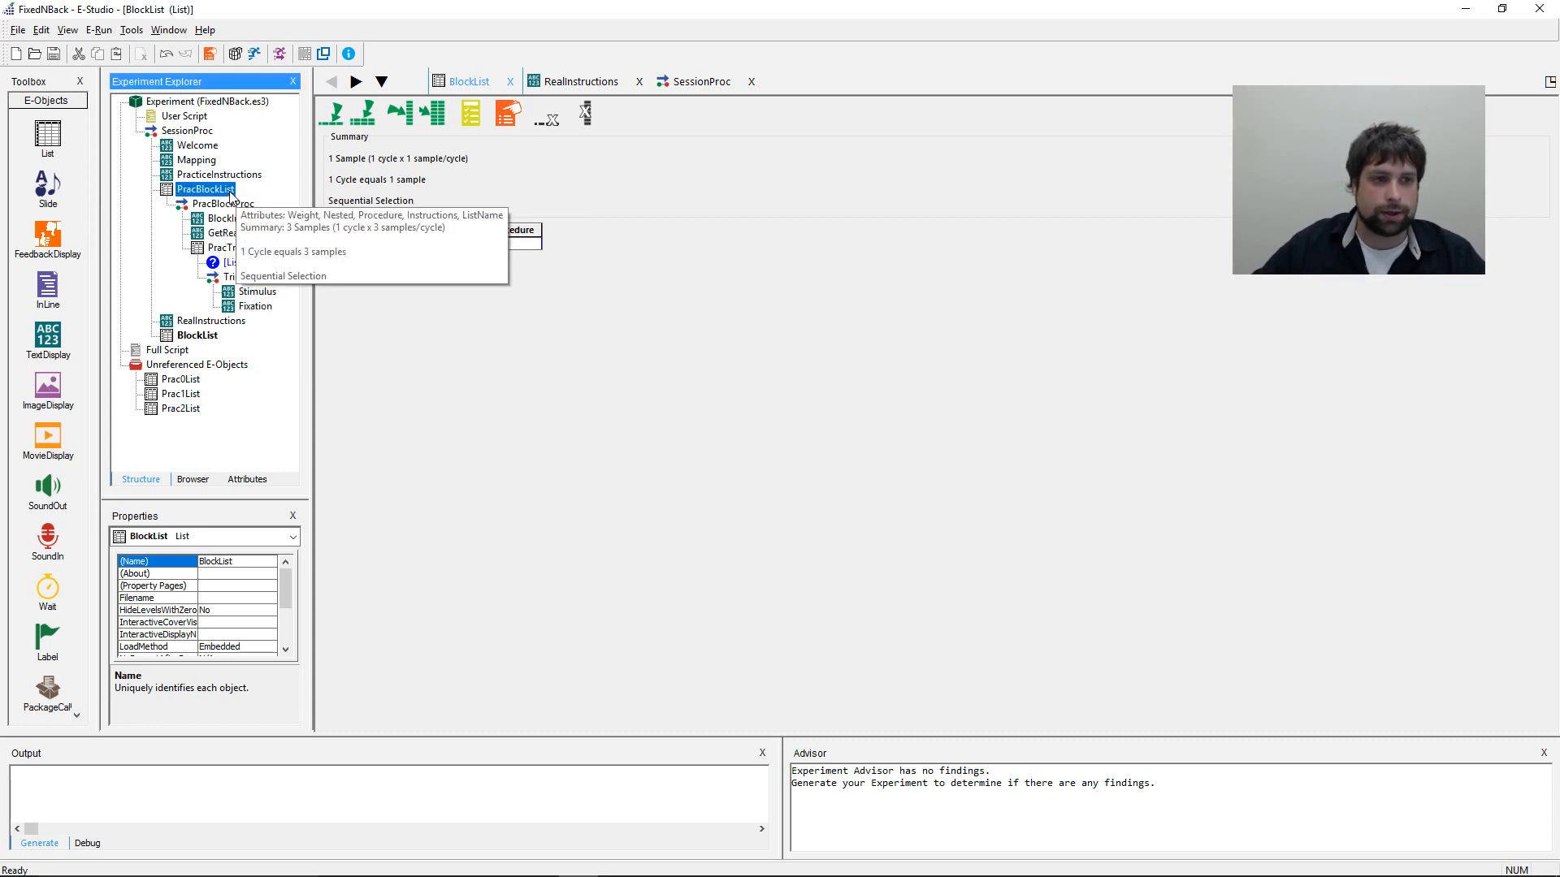
{"action": "double_click", "coordinate": [205, 188]}
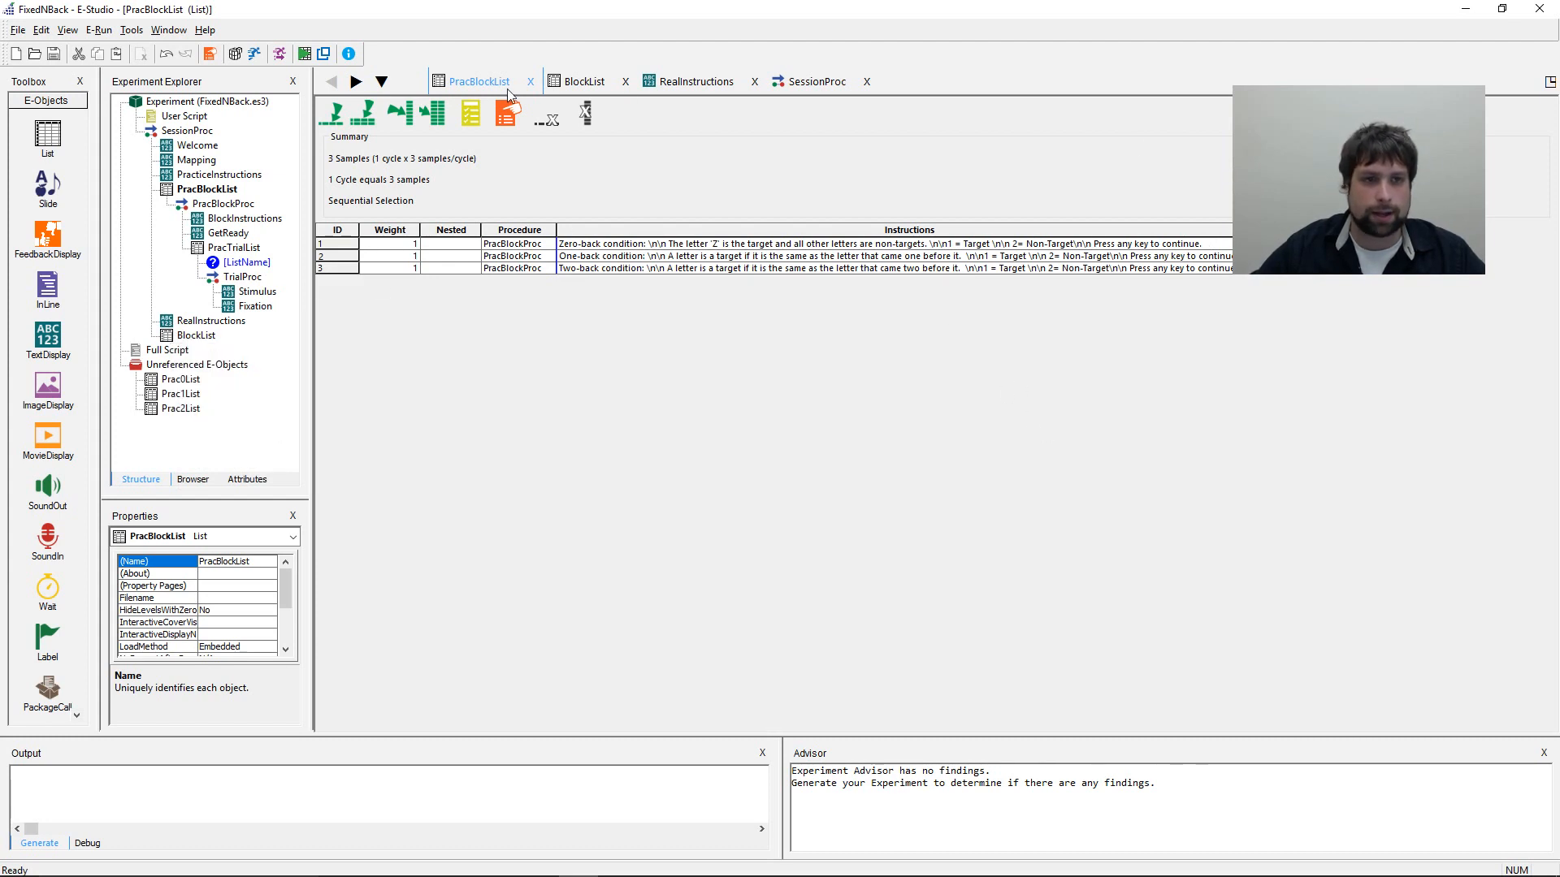
{"action": "left_click", "coordinate": [576, 229]}
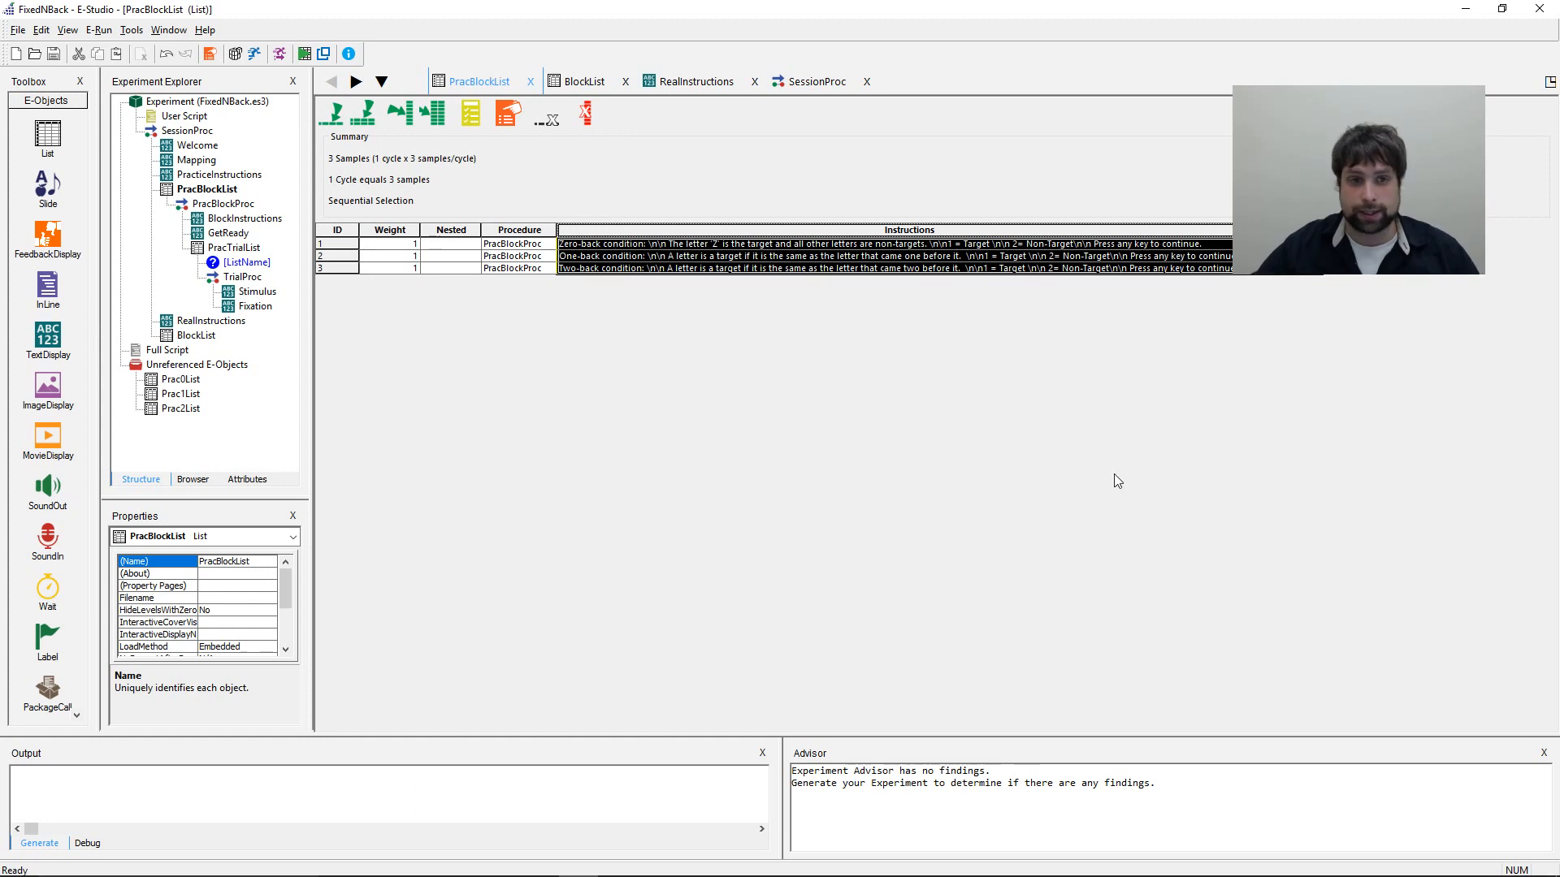
{"action": "double_click", "coordinate": [196, 337]}
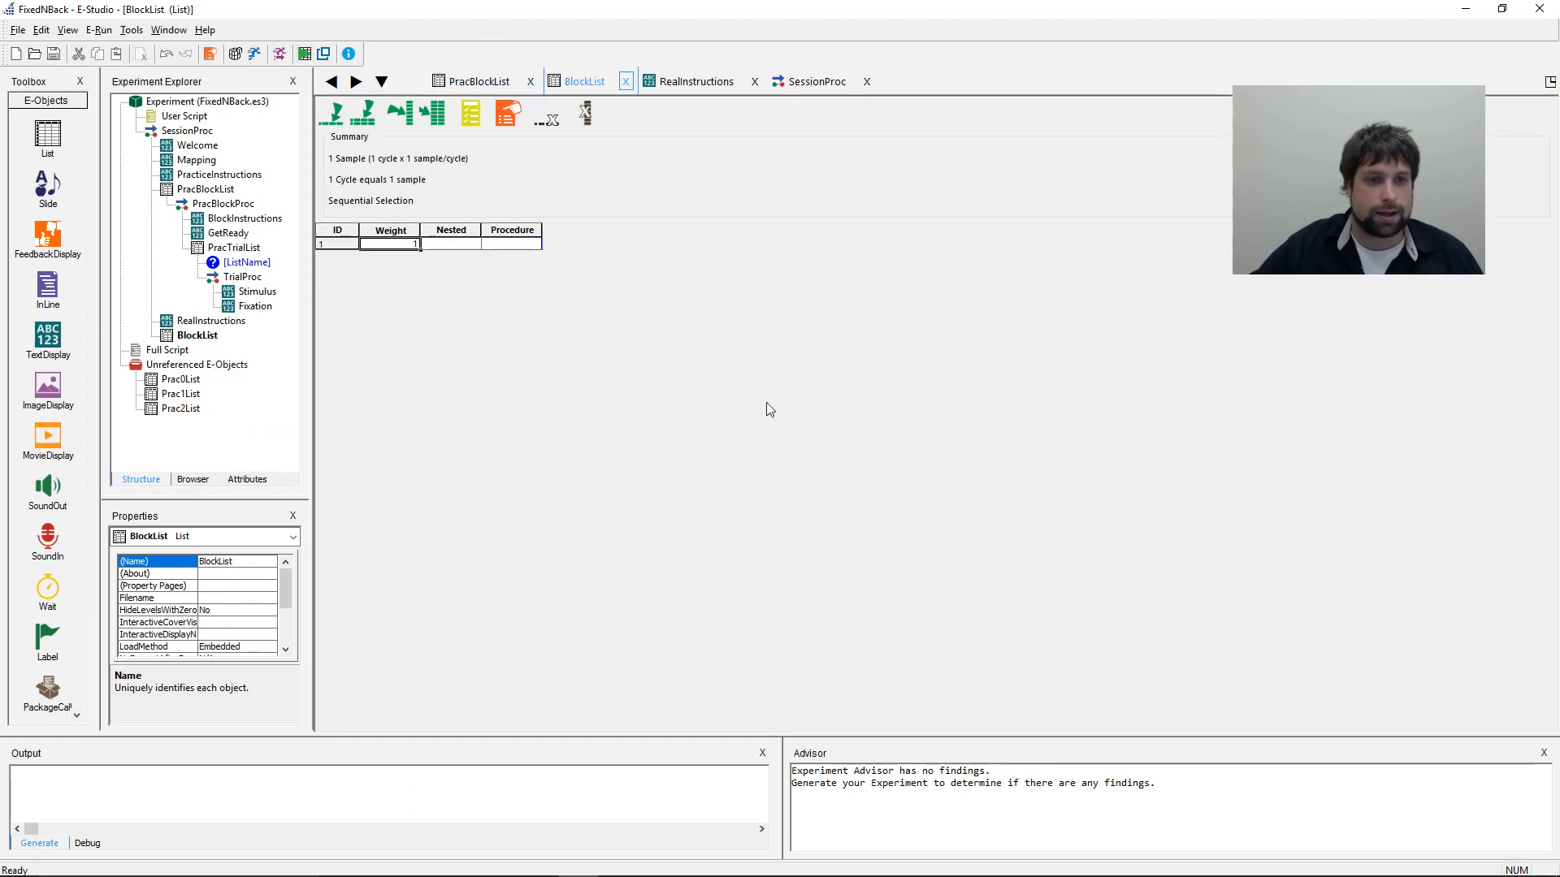
{"action": "left_click", "coordinate": [412, 121]}
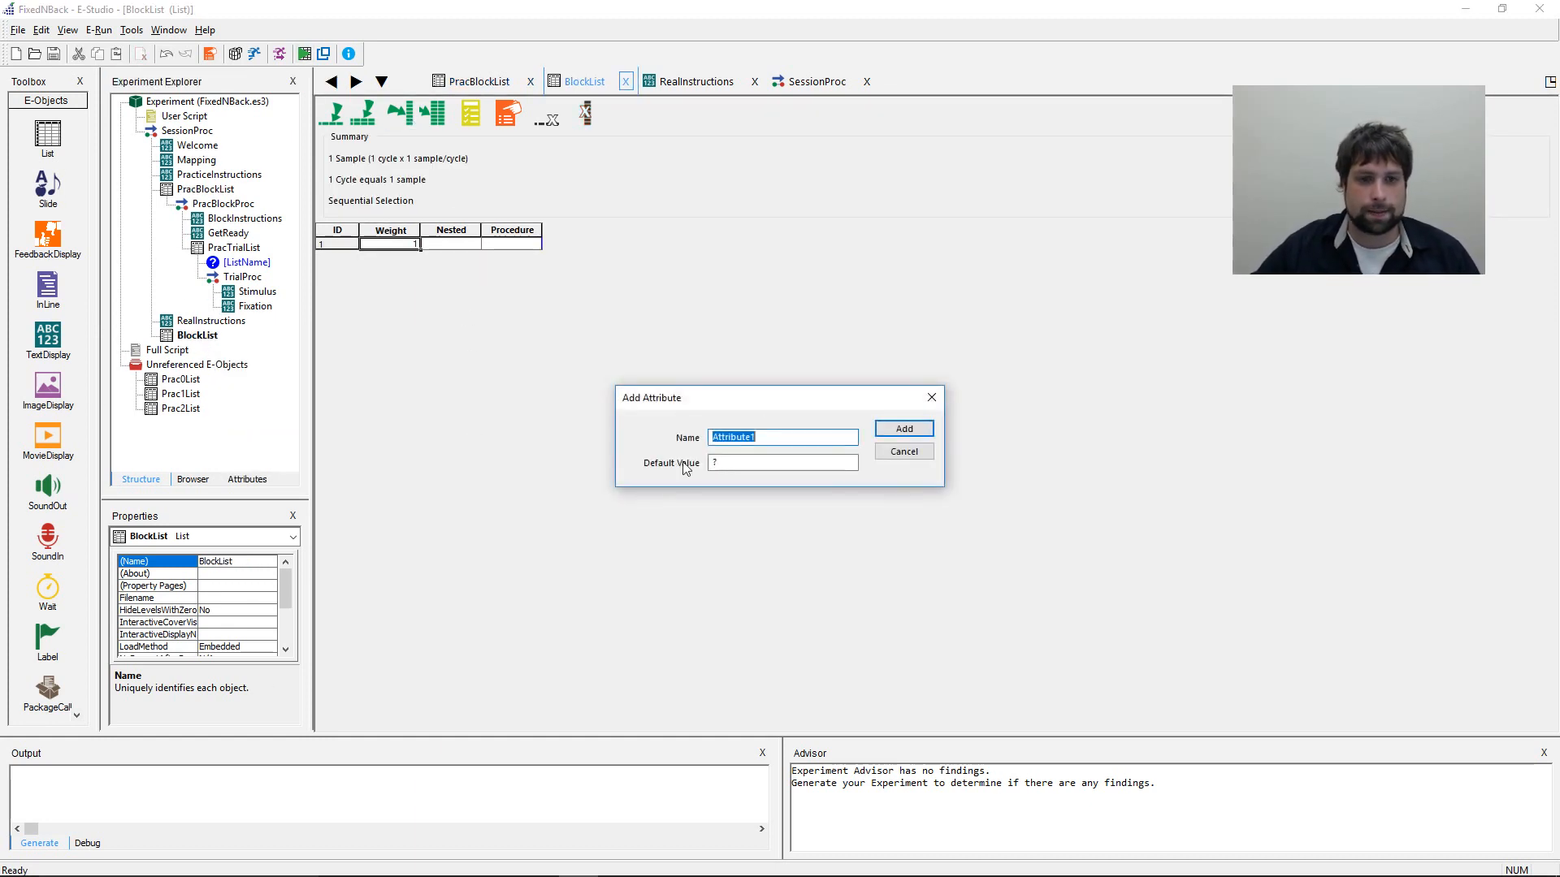
{"action": "left_click", "coordinate": [901, 428]}
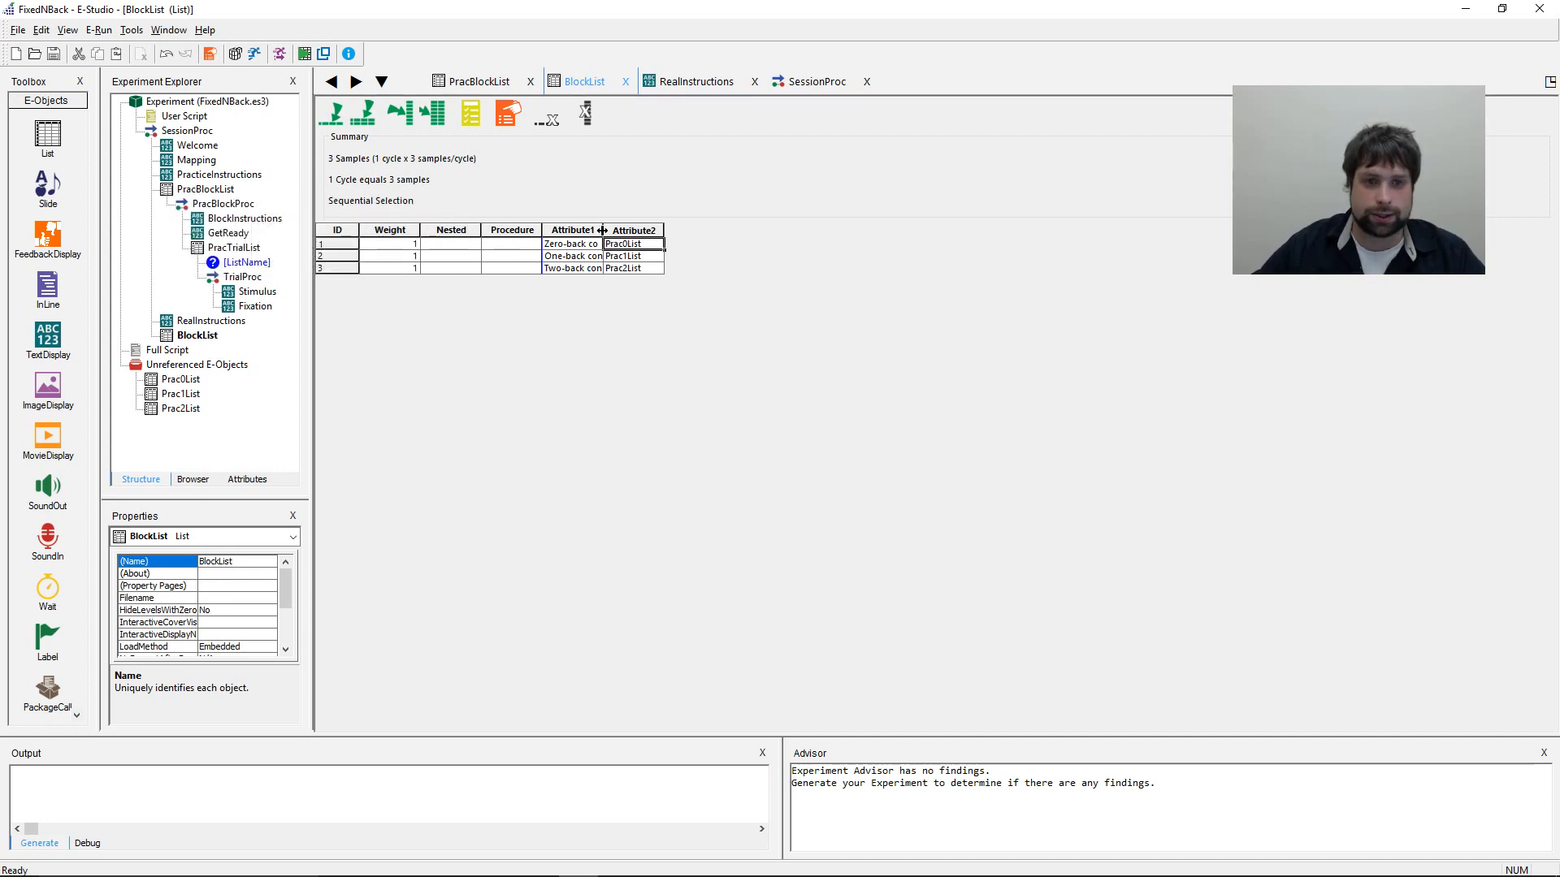
- Widen the Attribute1 column of BlockList to fit the full instruction texts and check the entries
{"action": "left_click_drag", "start_coordinate": [602, 230], "coordinate": [757, 228]}
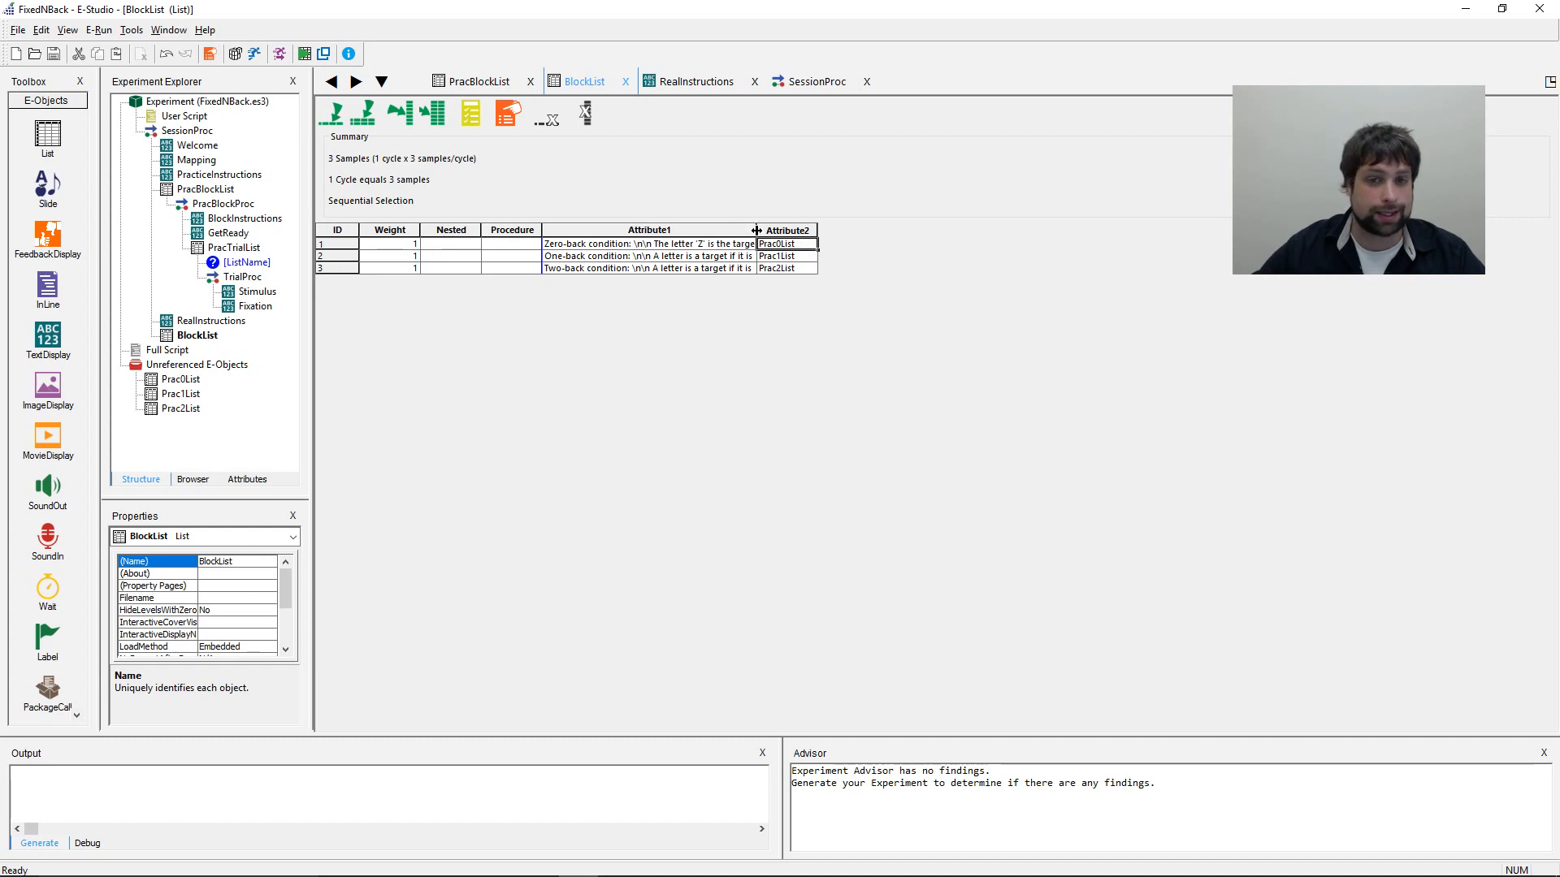
{"action": "double_click", "coordinate": [757, 230]}
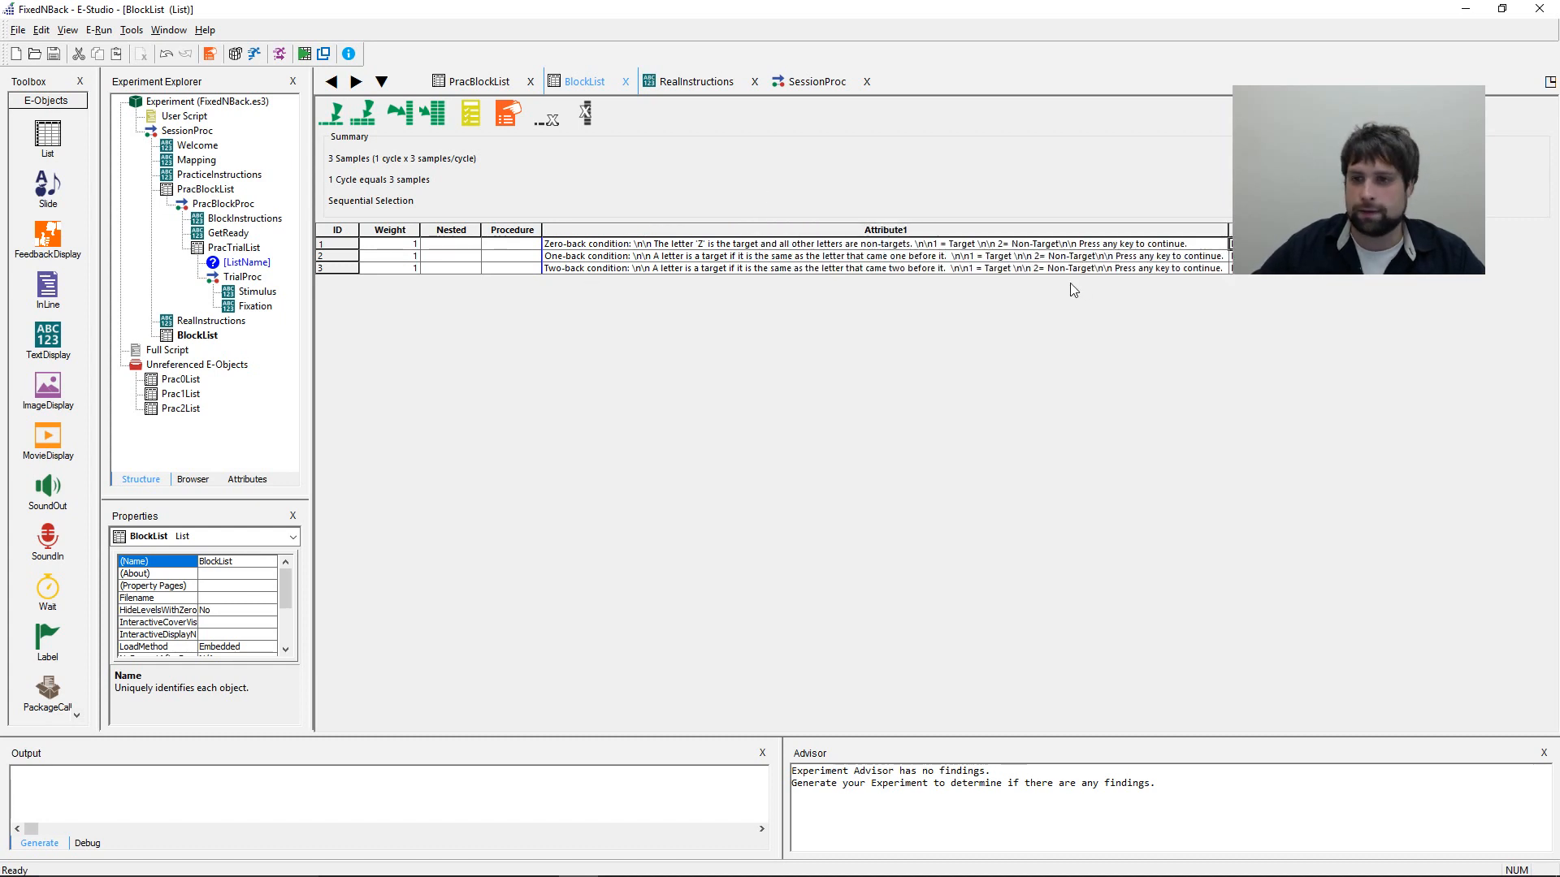
{"action": "left_click", "coordinate": [1226, 257]}
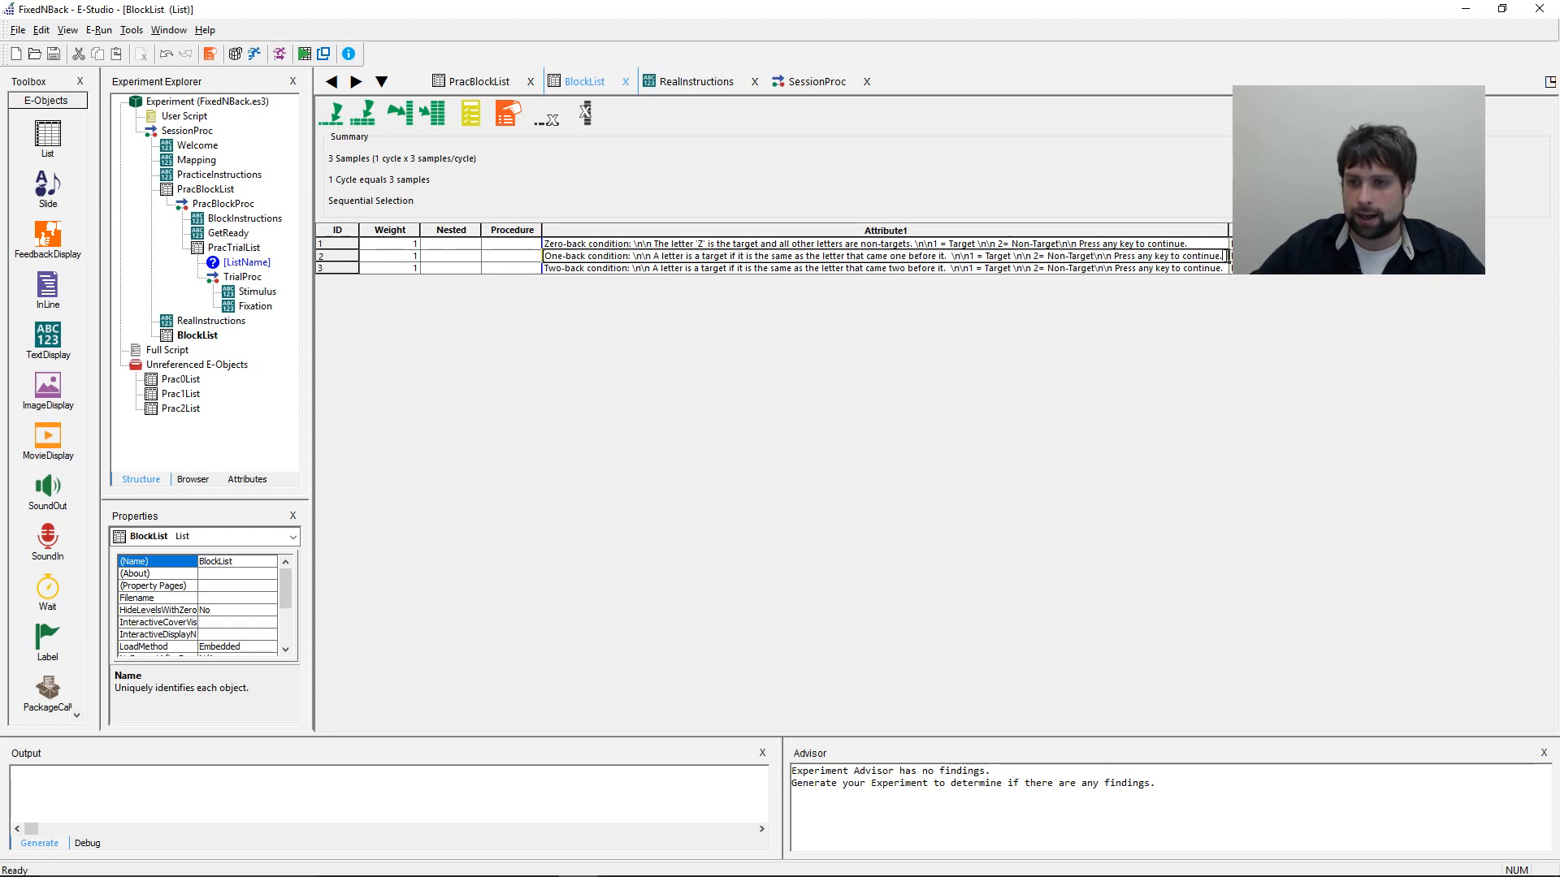
{"action": "left_click", "coordinate": [1198, 243]}
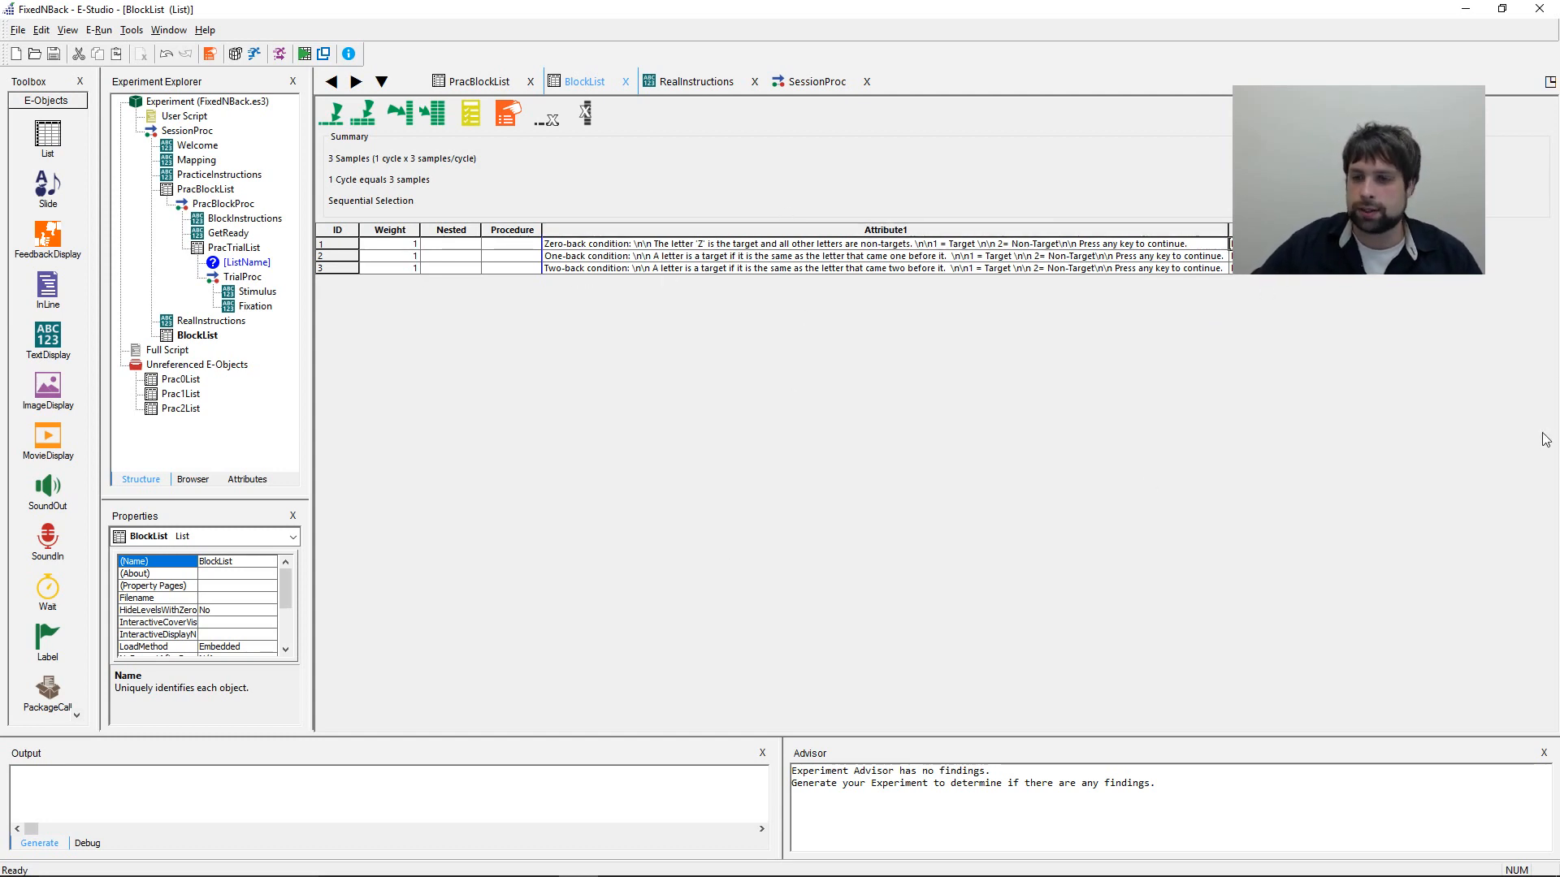
- Rename the Attribute1 column of BlockList as Instructions
{"action": "double_click", "coordinate": [882, 231]}
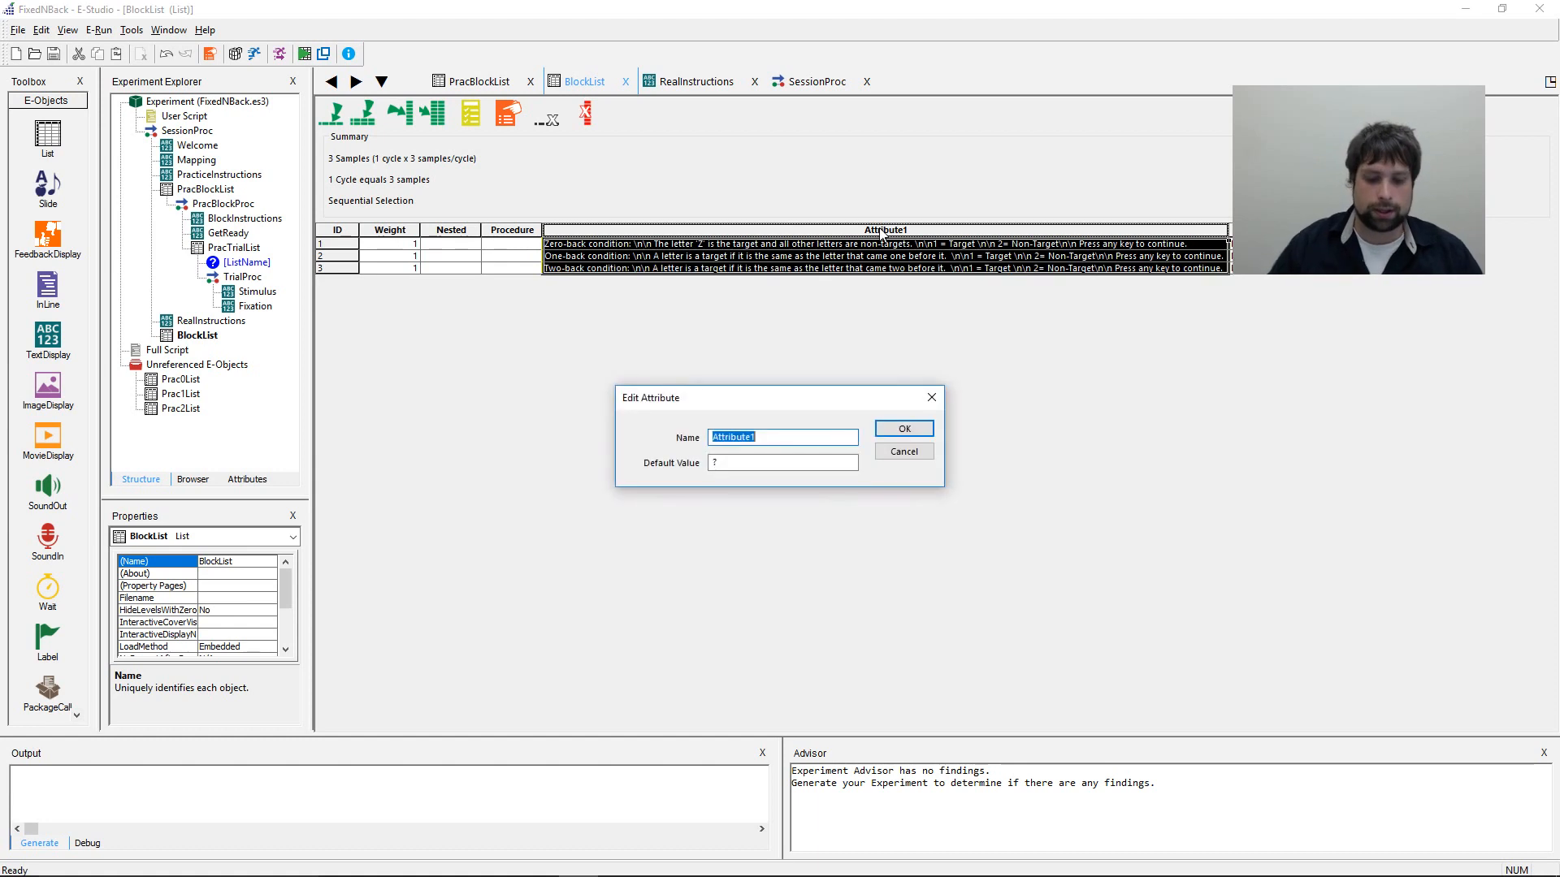
{"action": "type", "text": "Ins"}
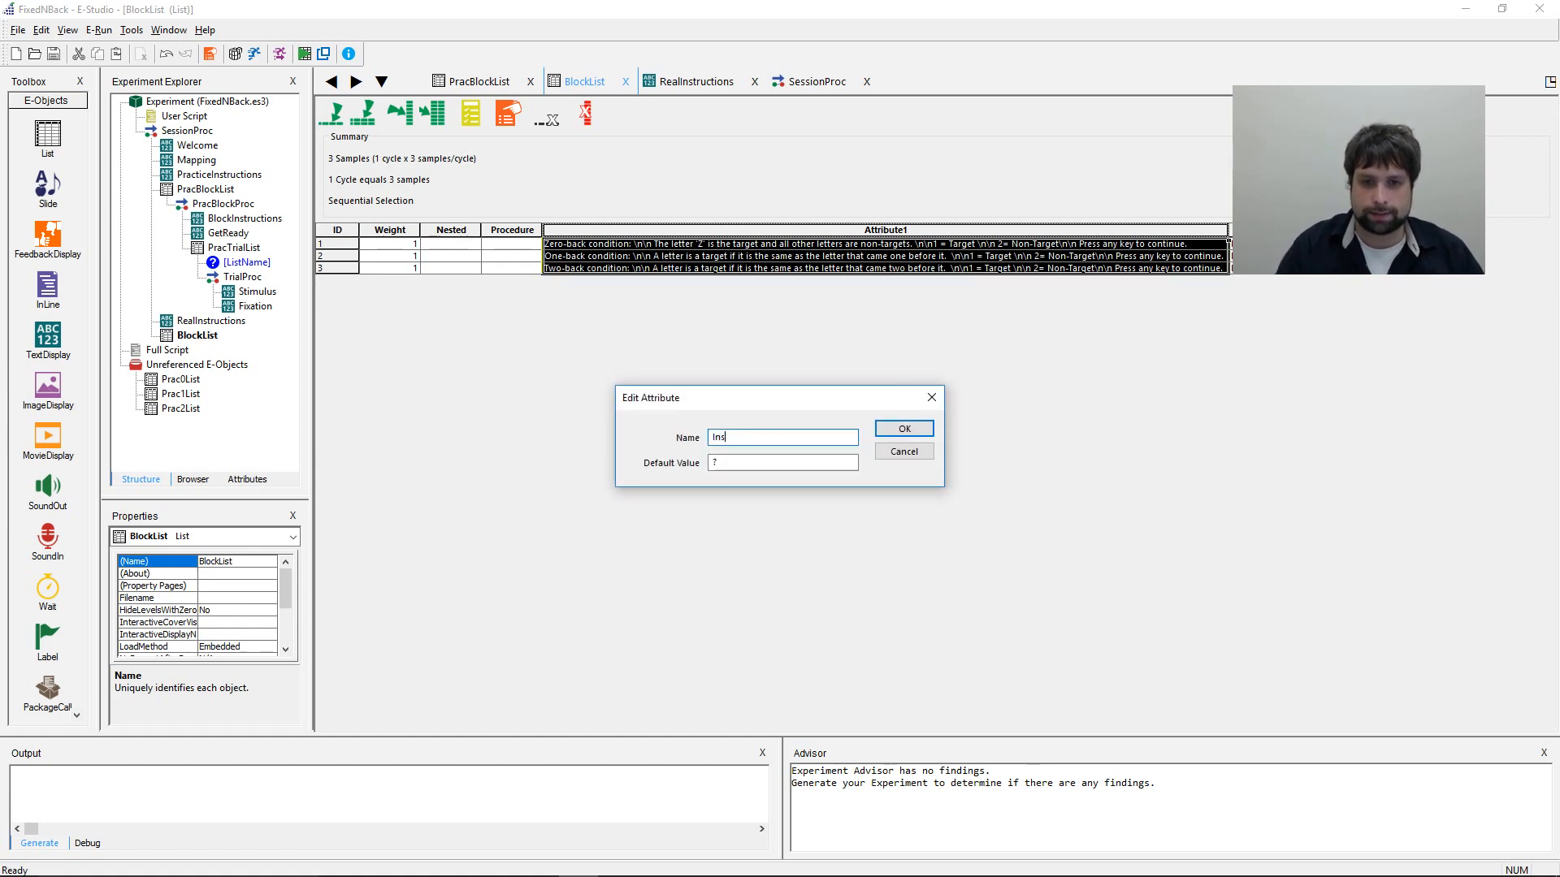
{"action": "type", "text": "tructions"}
{"action": "key", "text": "Return"}
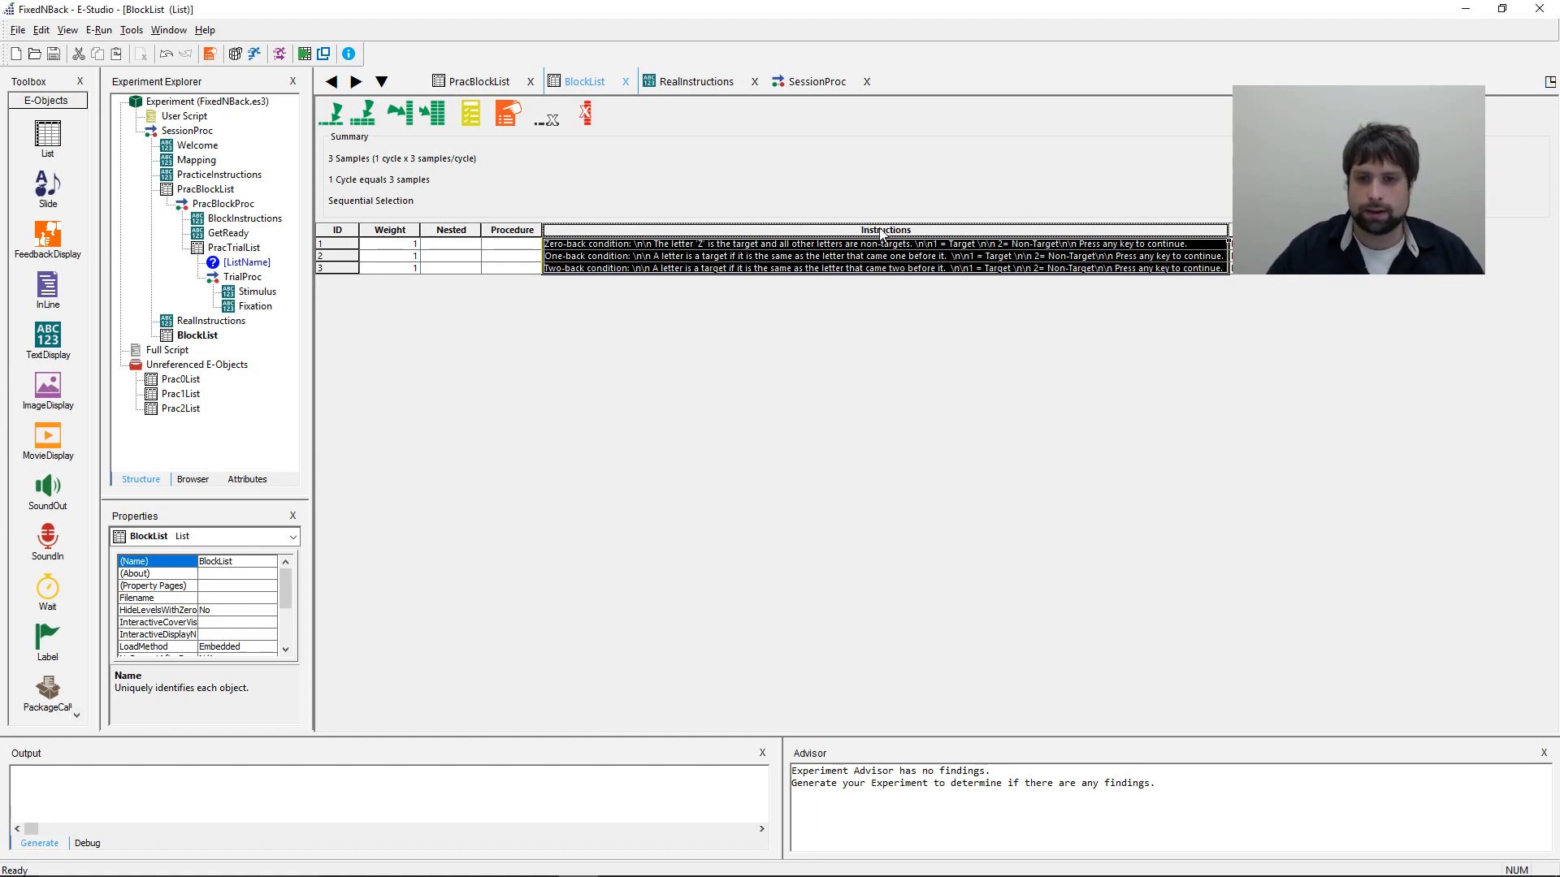
- Rename the Attribute2 column of BlockList as ListName and save the experiment
{"action": "double_click", "coordinate": [1260, 231]}
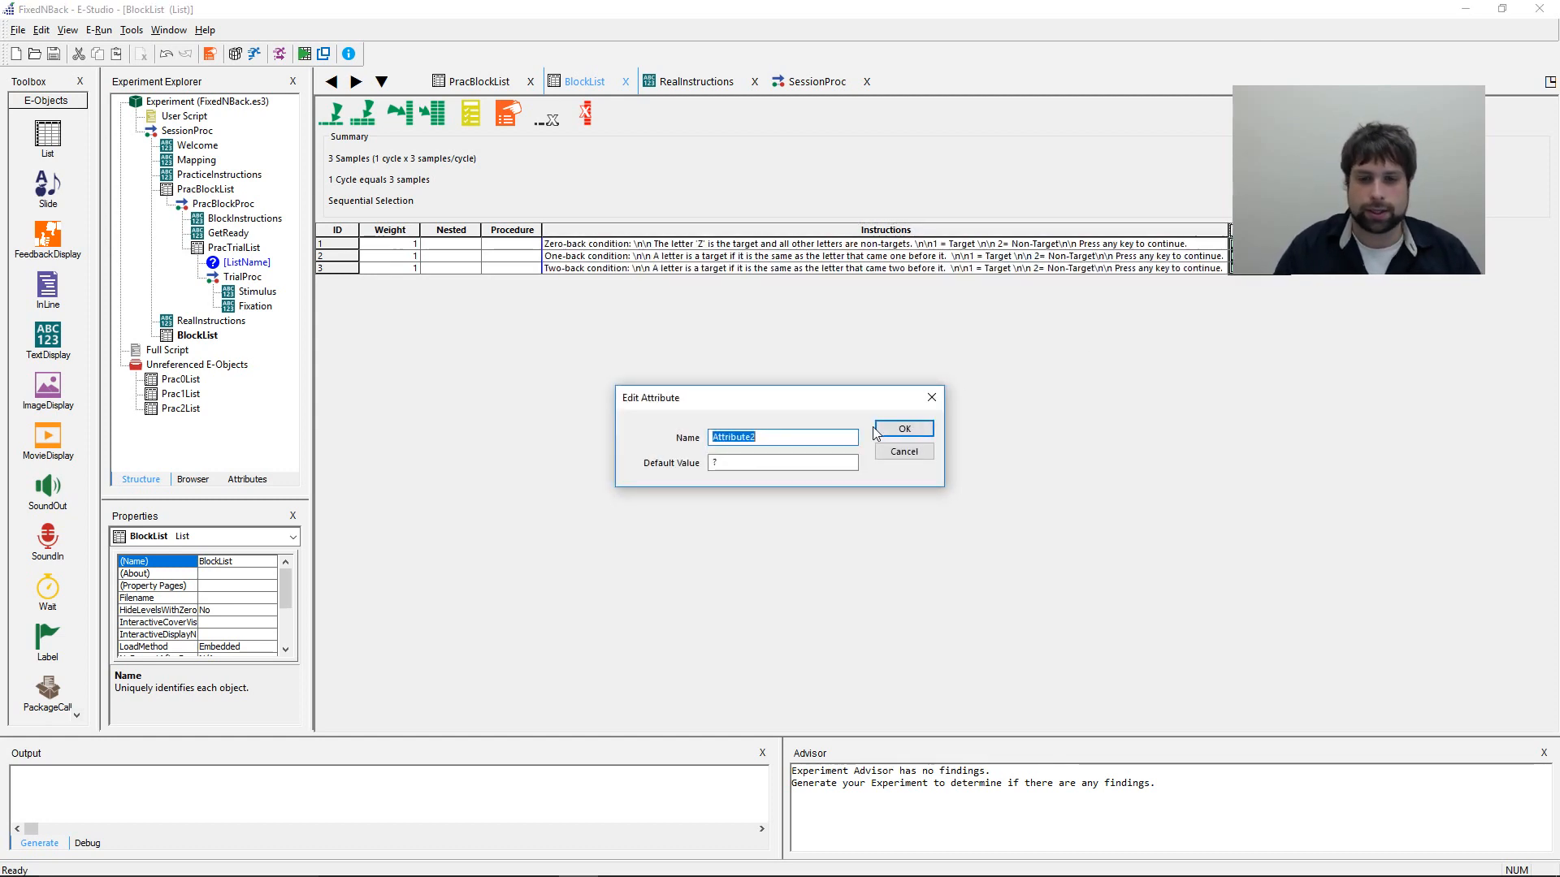
{"action": "type", "text": "ListName"}
{"action": "key", "text": "Return"}
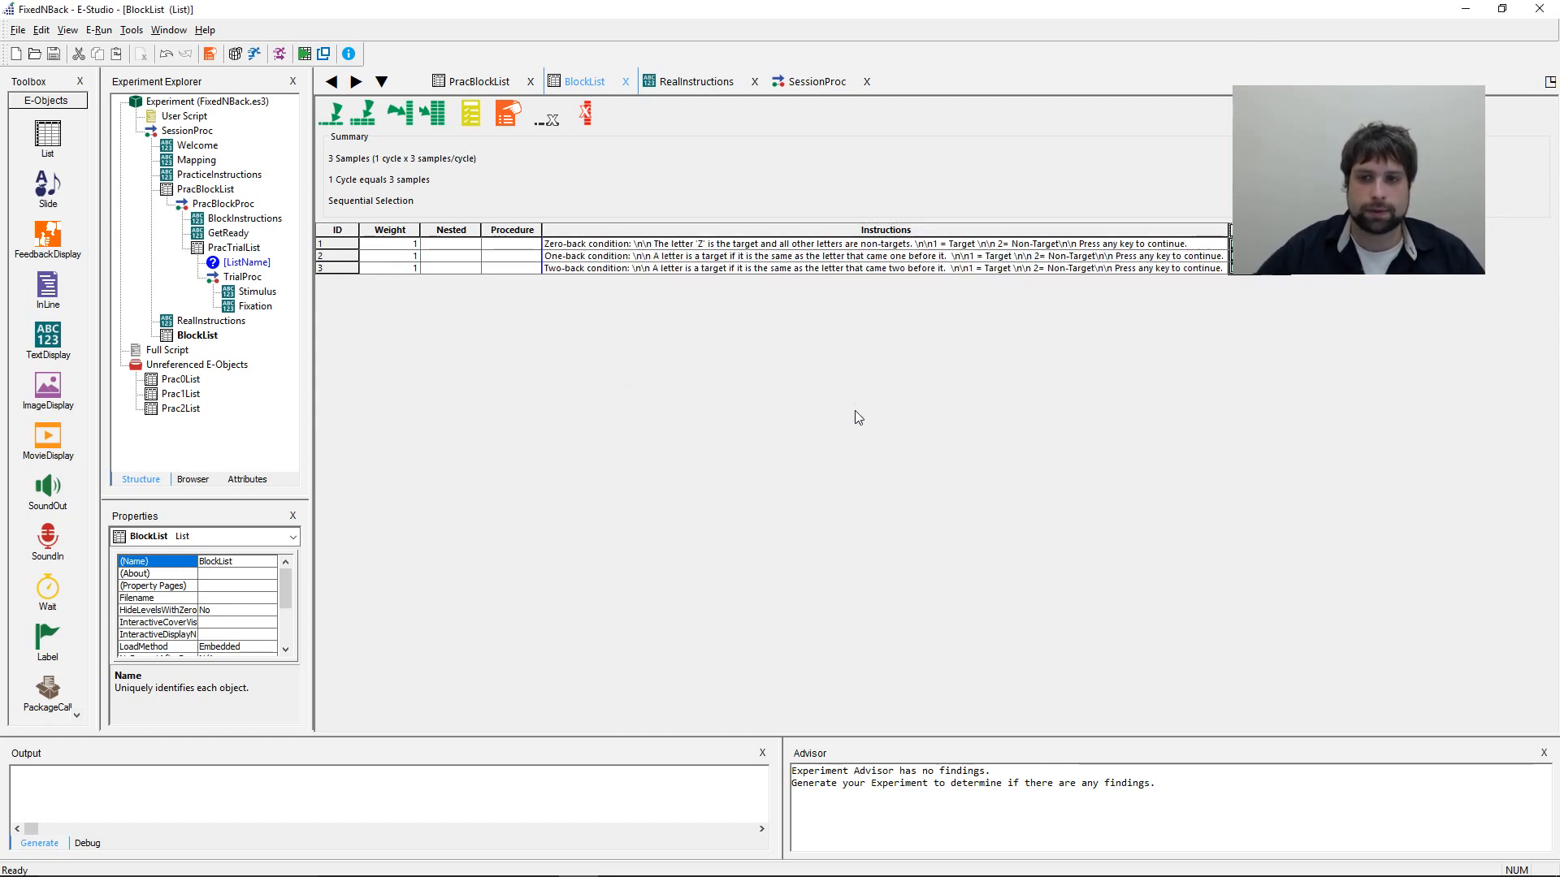
{"action": "left_click", "coordinate": [53, 54]}
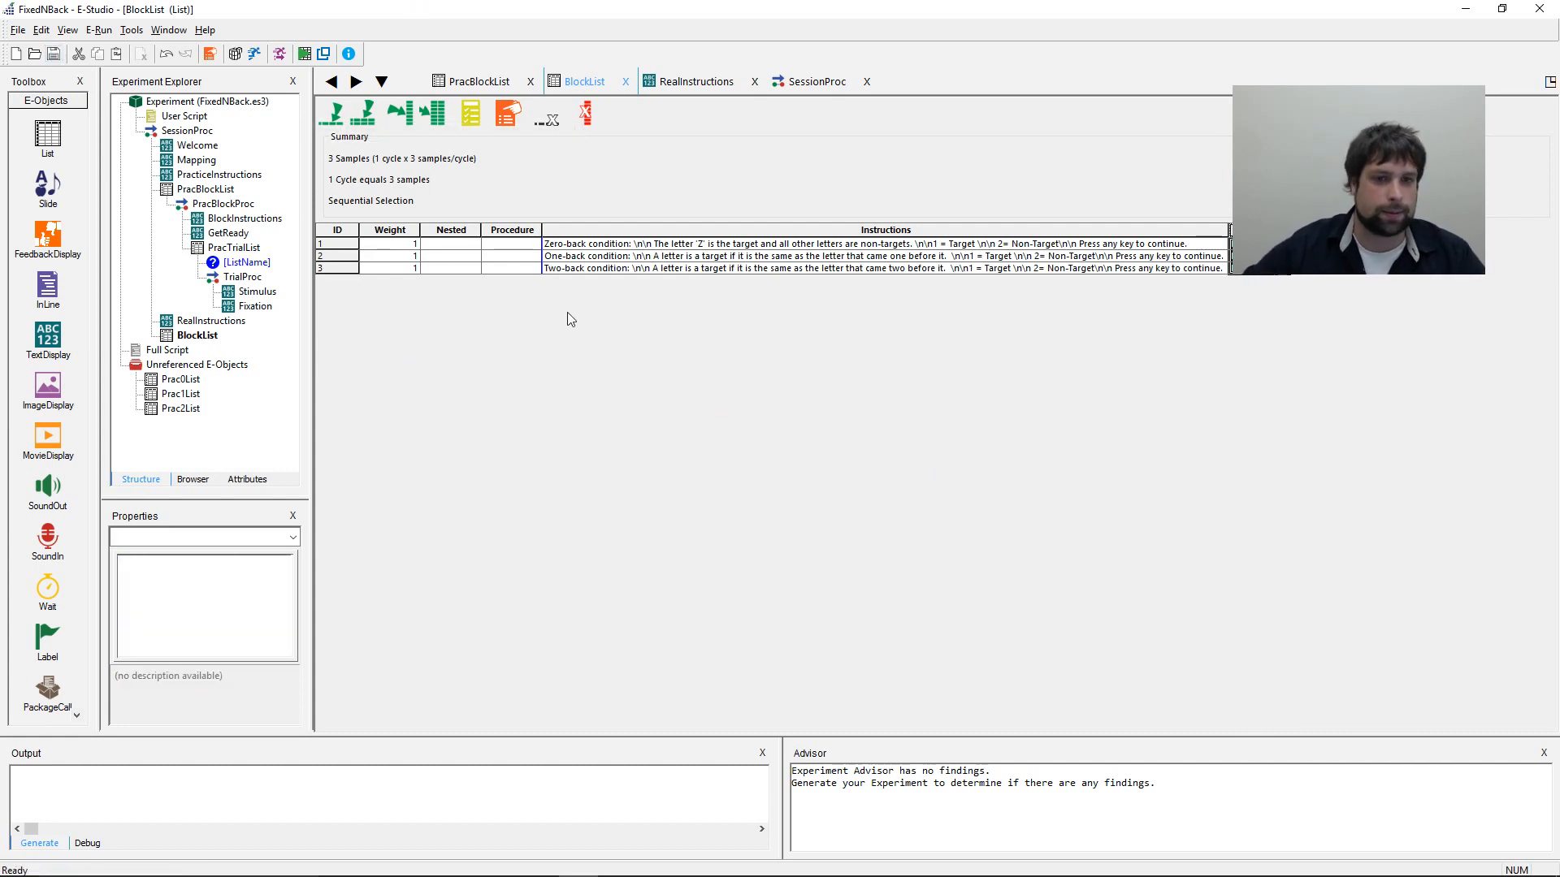
- Enter BlockProc as the procedure of the zero-back row in BlockList and create that new procedure
{"action": "left_click", "coordinate": [1264, 256]}
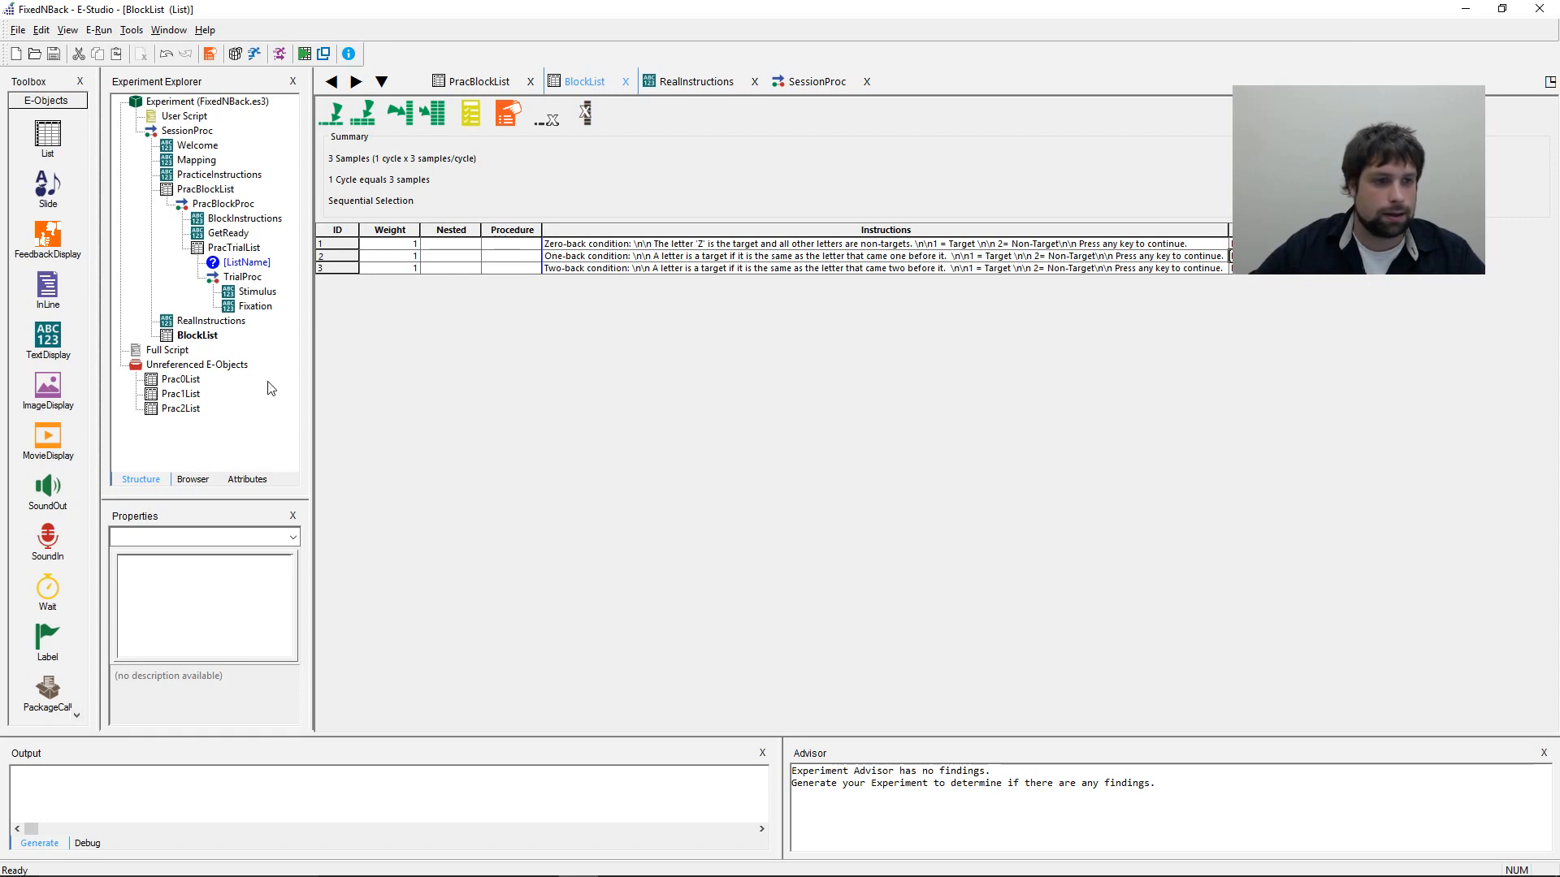
{"action": "left_click", "coordinate": [494, 244]}
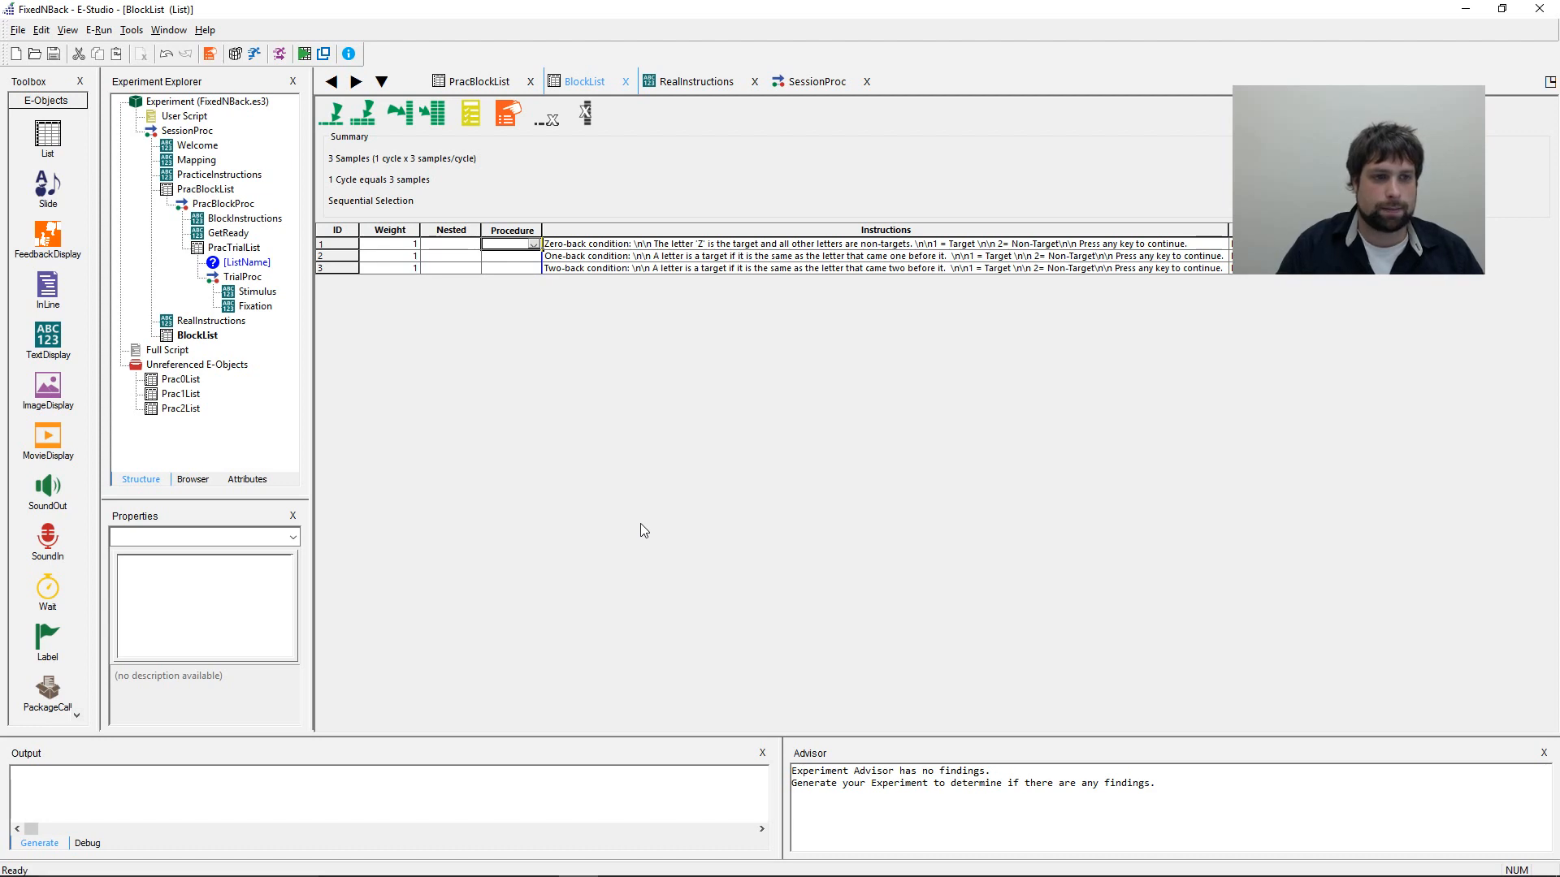
{"action": "type", "text": "BlockProc"}
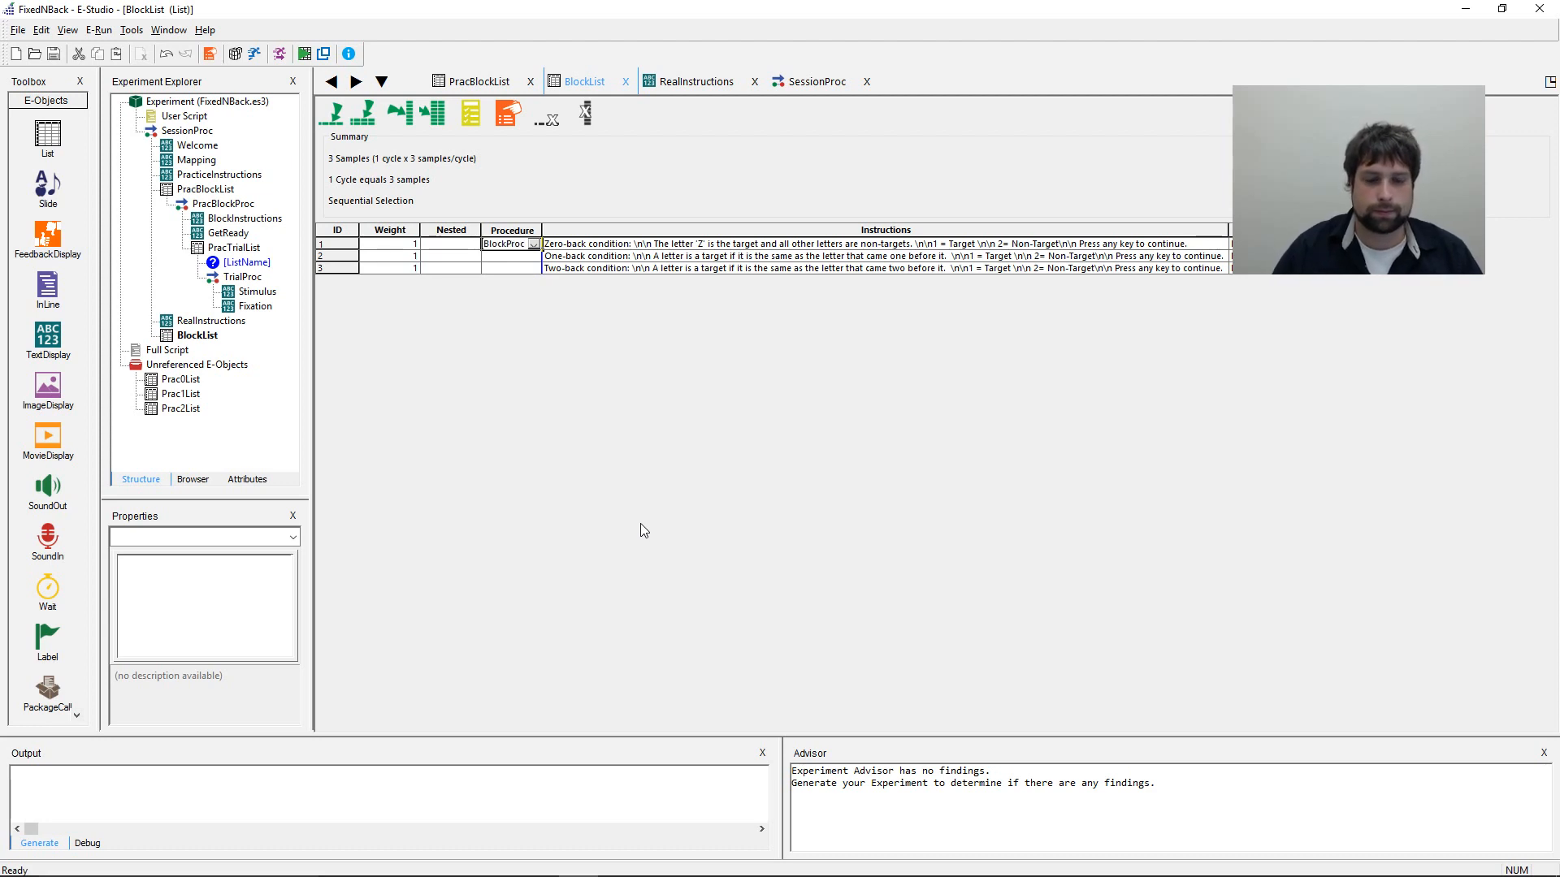
{"action": "key", "text": "Return"}
{"action": "key", "text": "Return"}
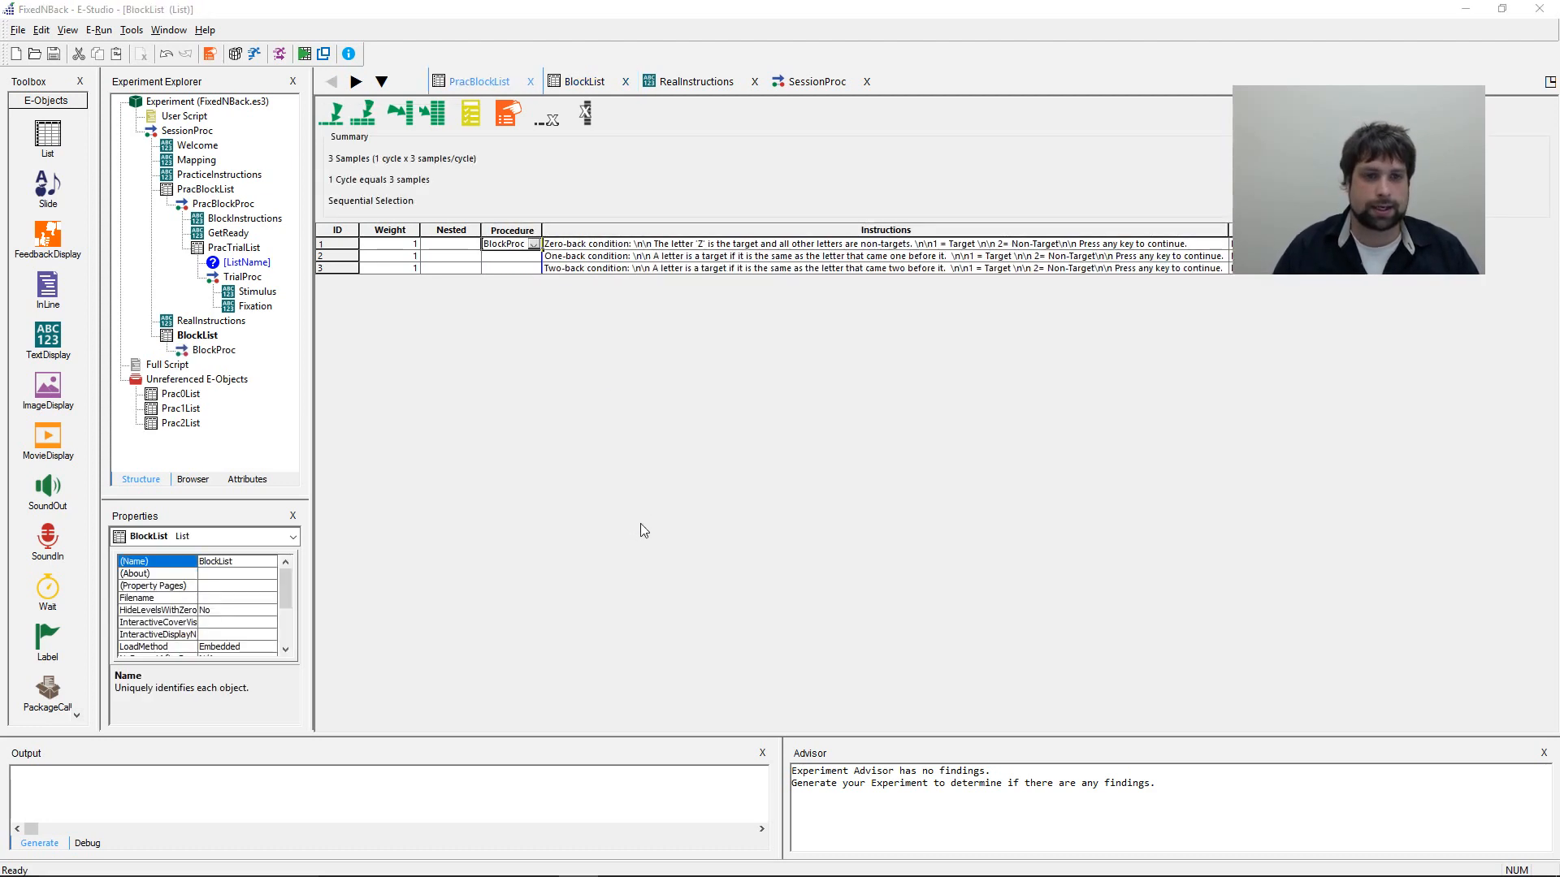
{"action": "key", "text": "Return"}
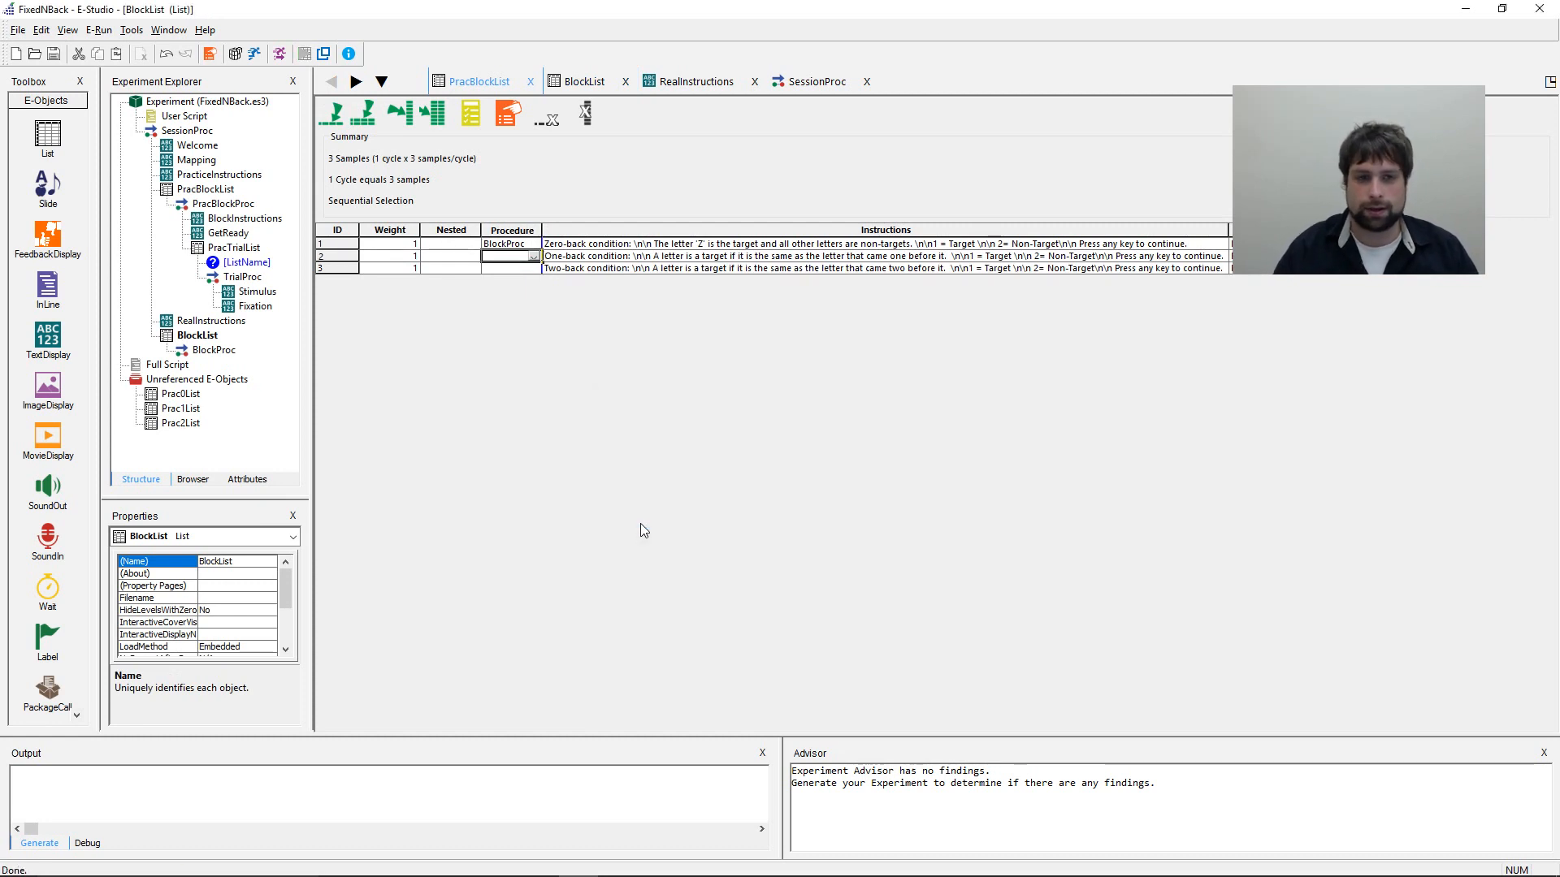
- Set BlockProc as the procedure of the one-back and two-back rows in BlockList
{"action": "key", "text": "Up"}
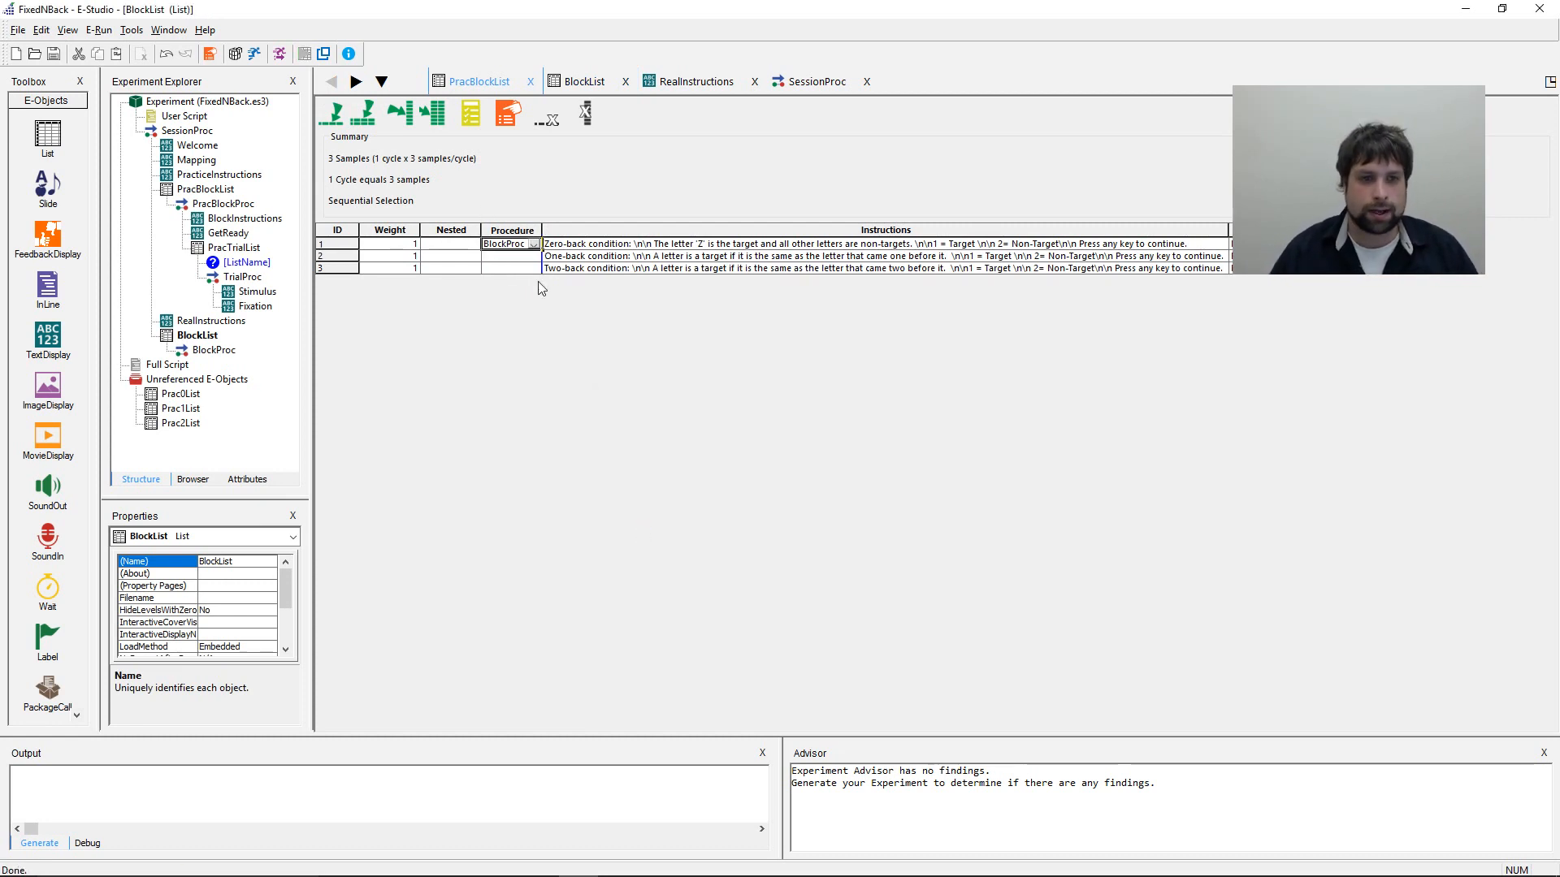
{"action": "left_click", "coordinate": [534, 258]}
{"action": "left_click", "coordinate": [536, 257]}
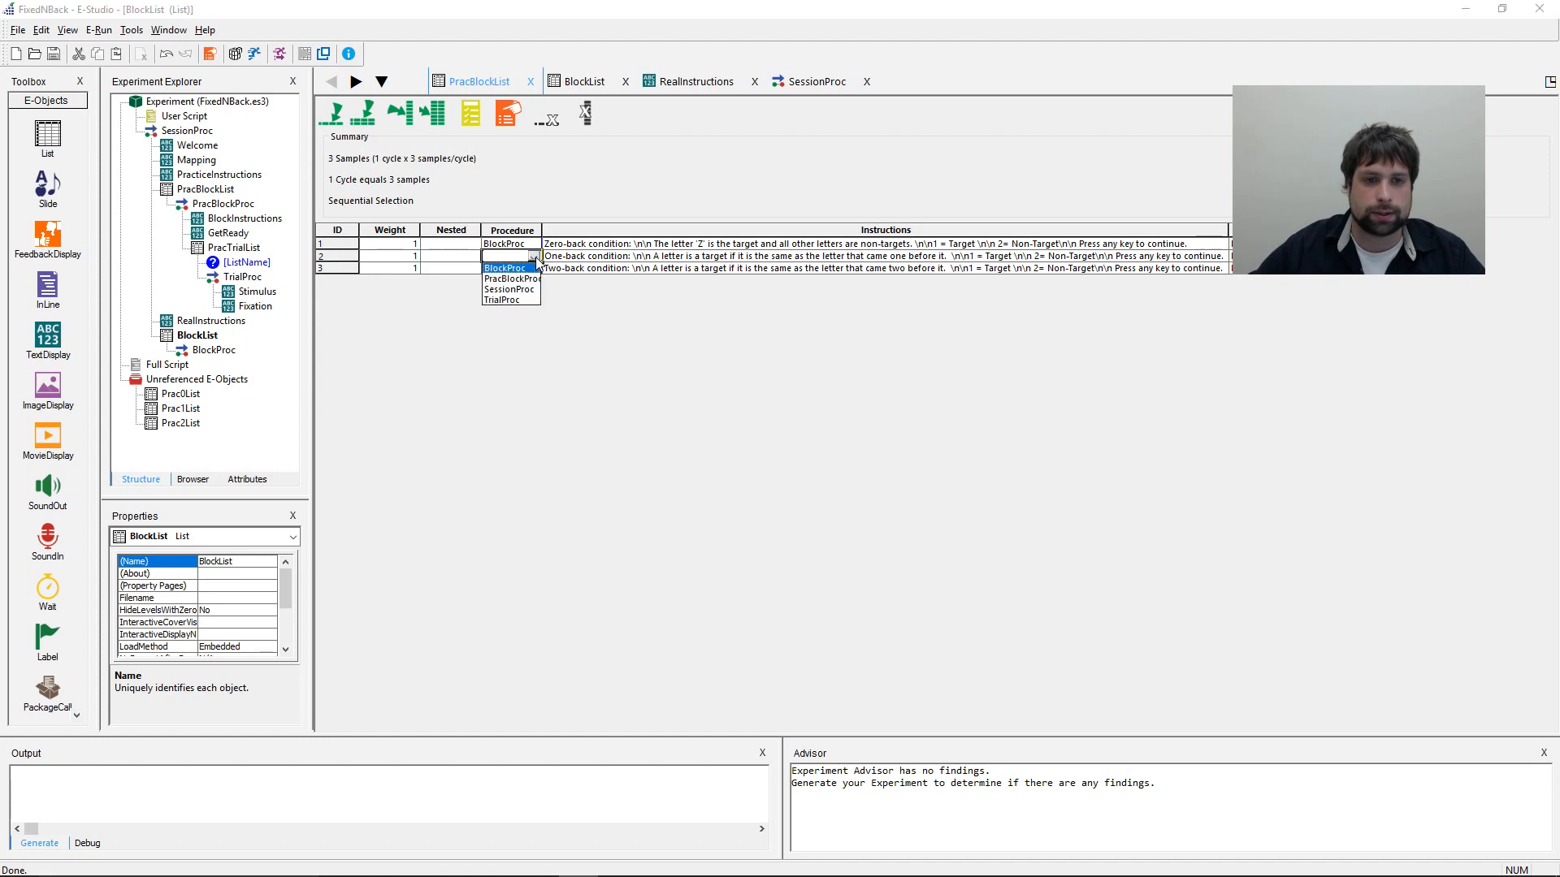
{"action": "left_click", "coordinate": [532, 269]}
{"action": "left_click", "coordinate": [534, 269]}
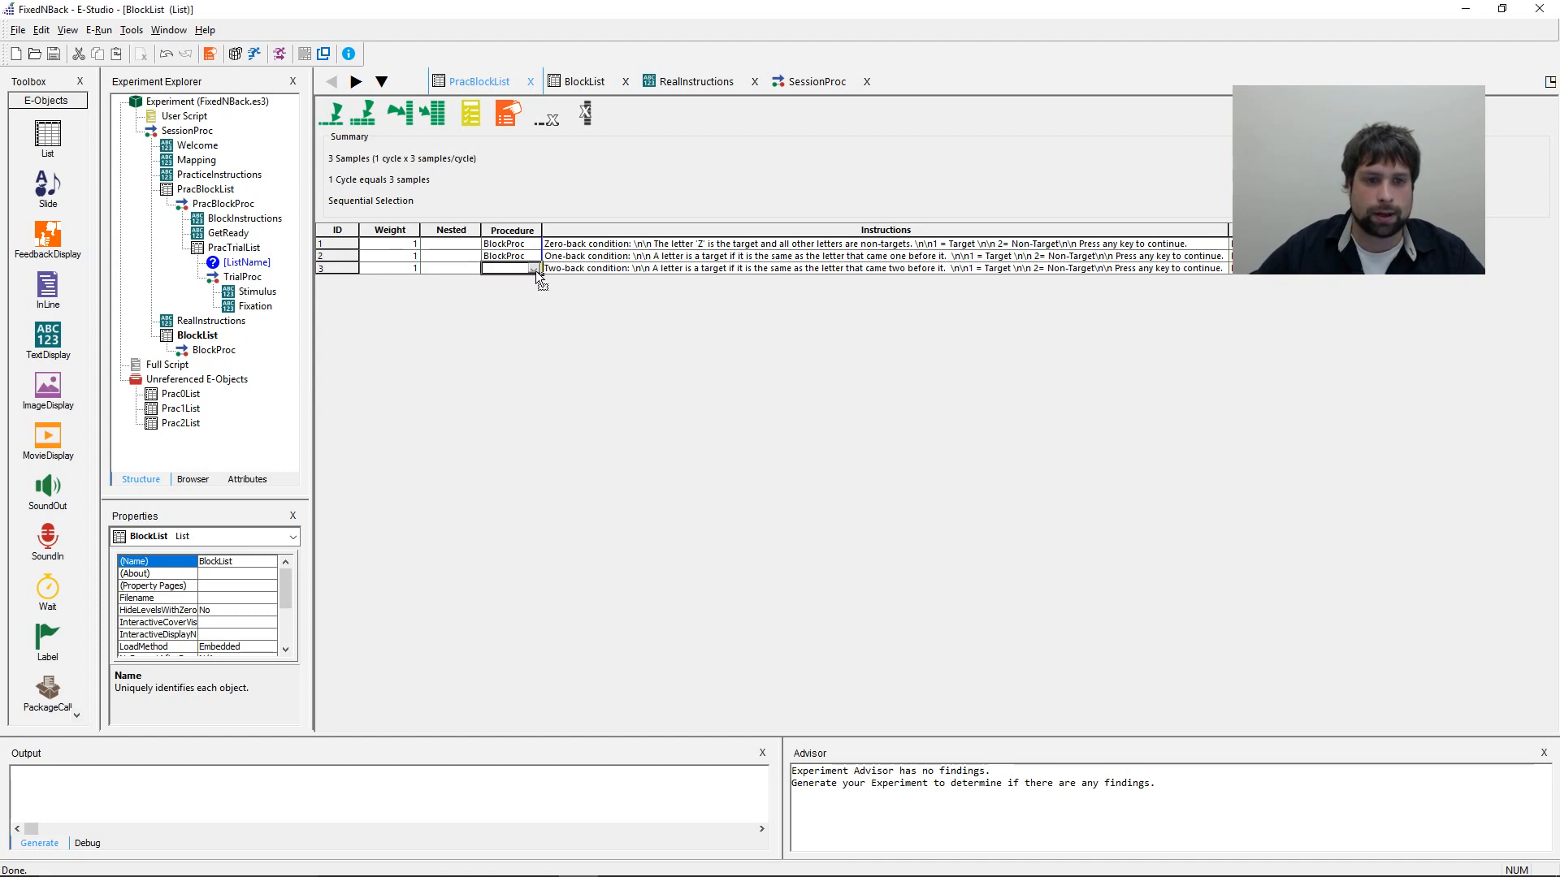
{"action": "left_click", "coordinate": [534, 269]}
{"action": "left_click", "coordinate": [506, 281]}
{"action": "left_click", "coordinate": [514, 246]}
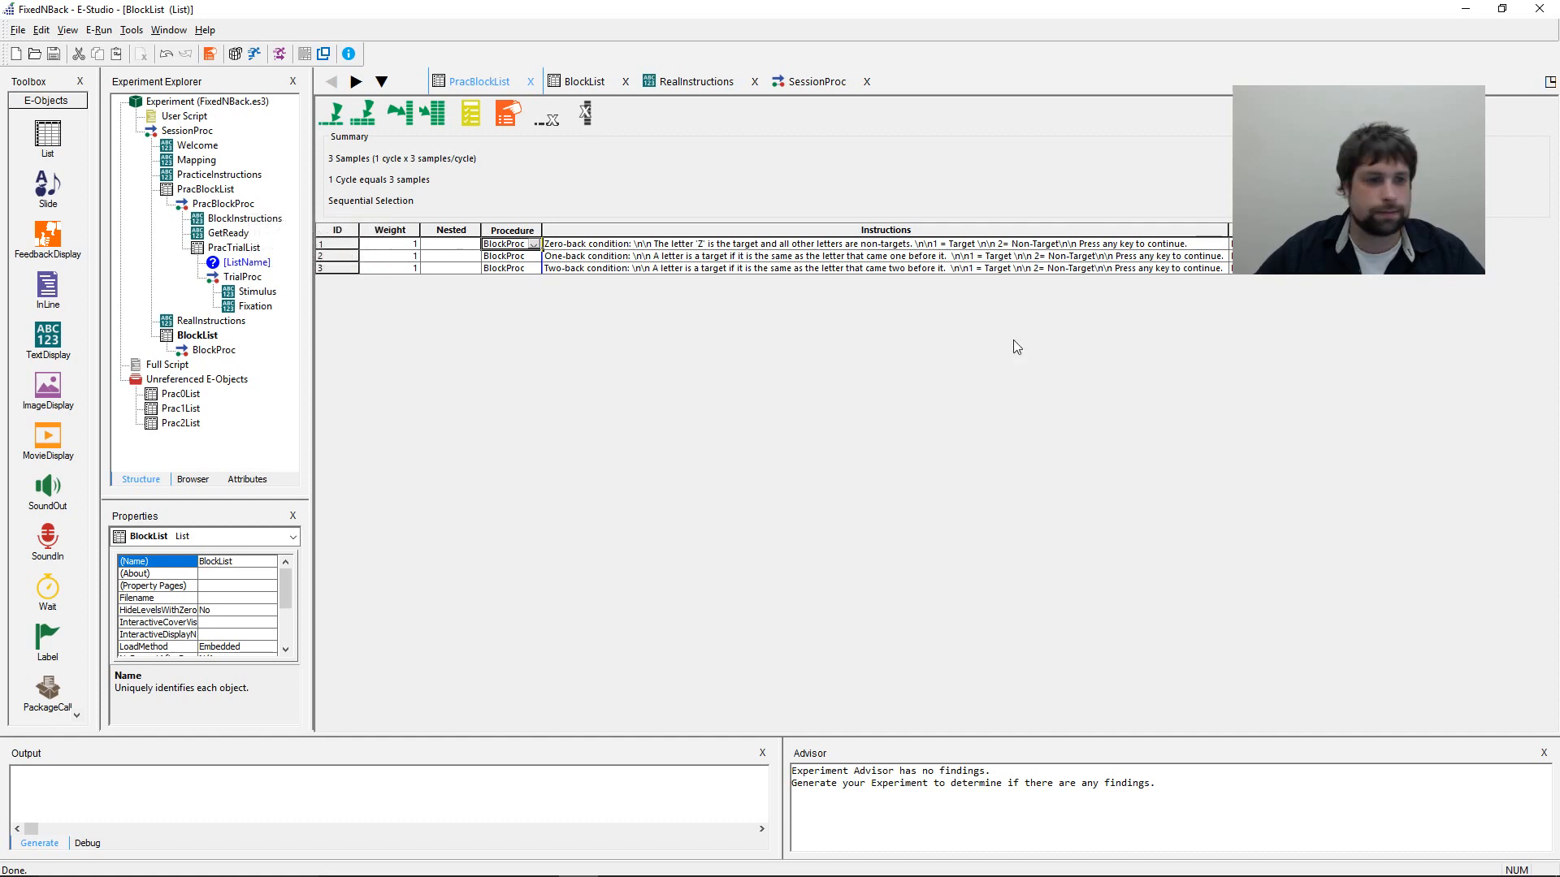
- Reuse the practice block's BlockInstructions and GetReady displays in BlockProc, placed in that order
{"action": "double_click", "coordinate": [214, 350]}
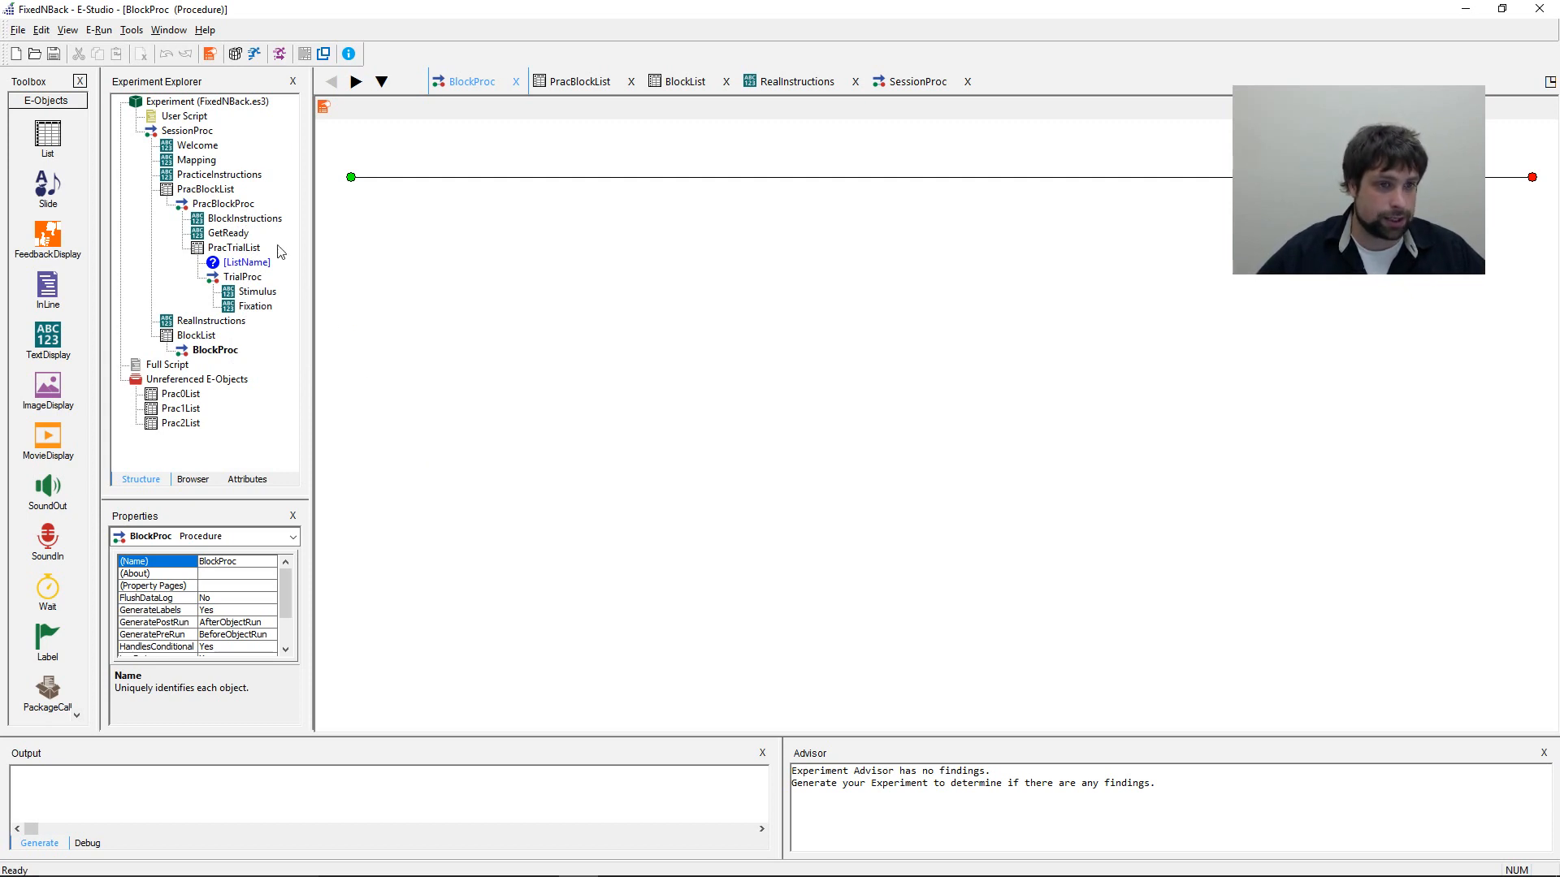
{"action": "double_click", "coordinate": [248, 219]}
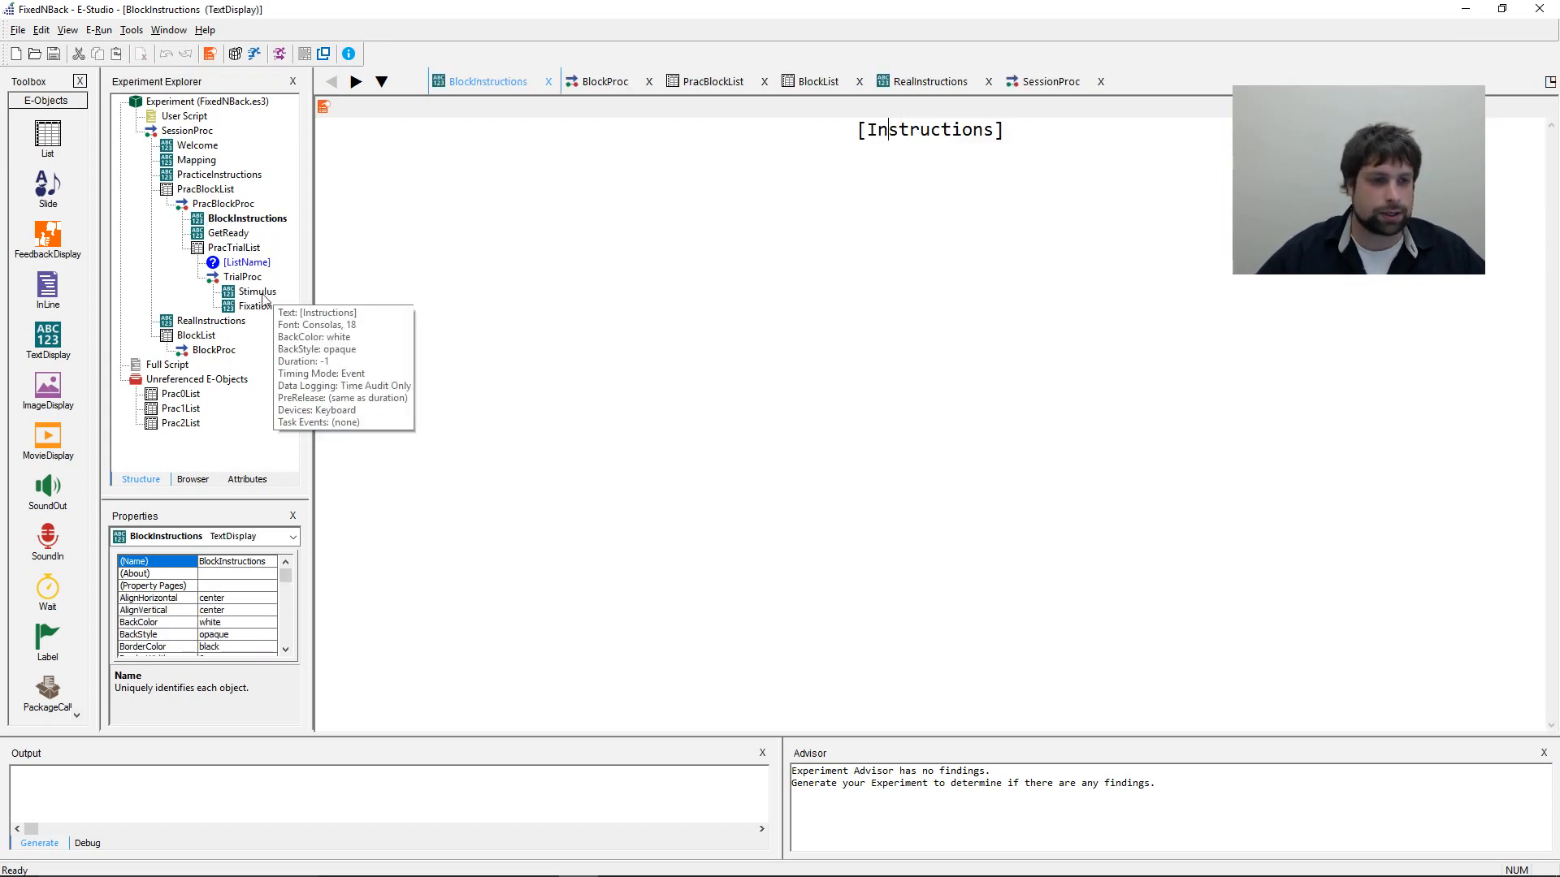
{"action": "double_click", "coordinate": [213, 336]}
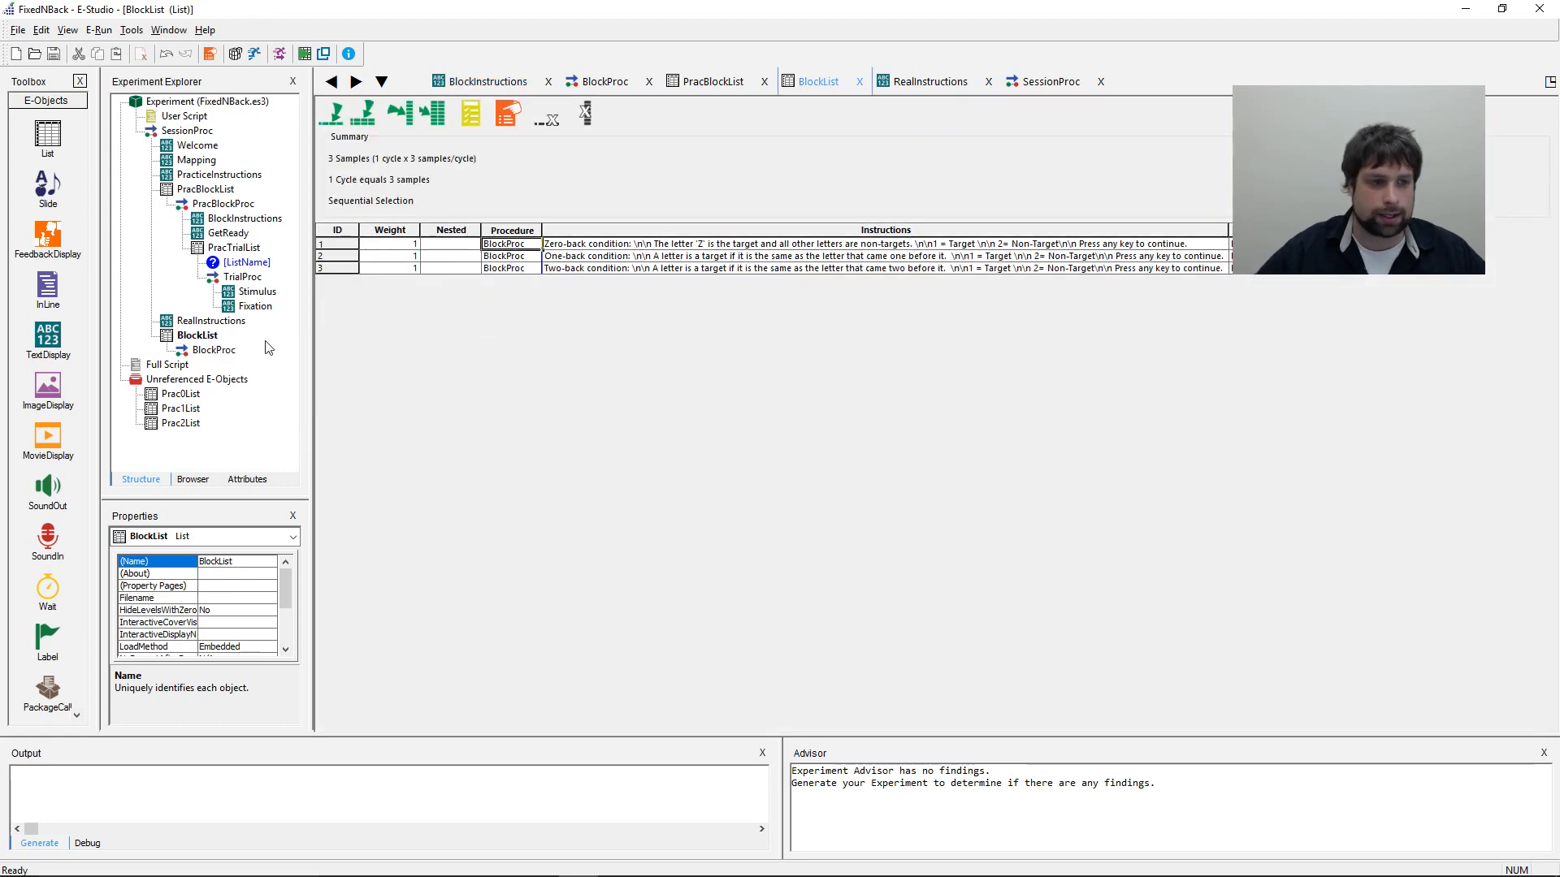
{"action": "left_click", "coordinate": [207, 350]}
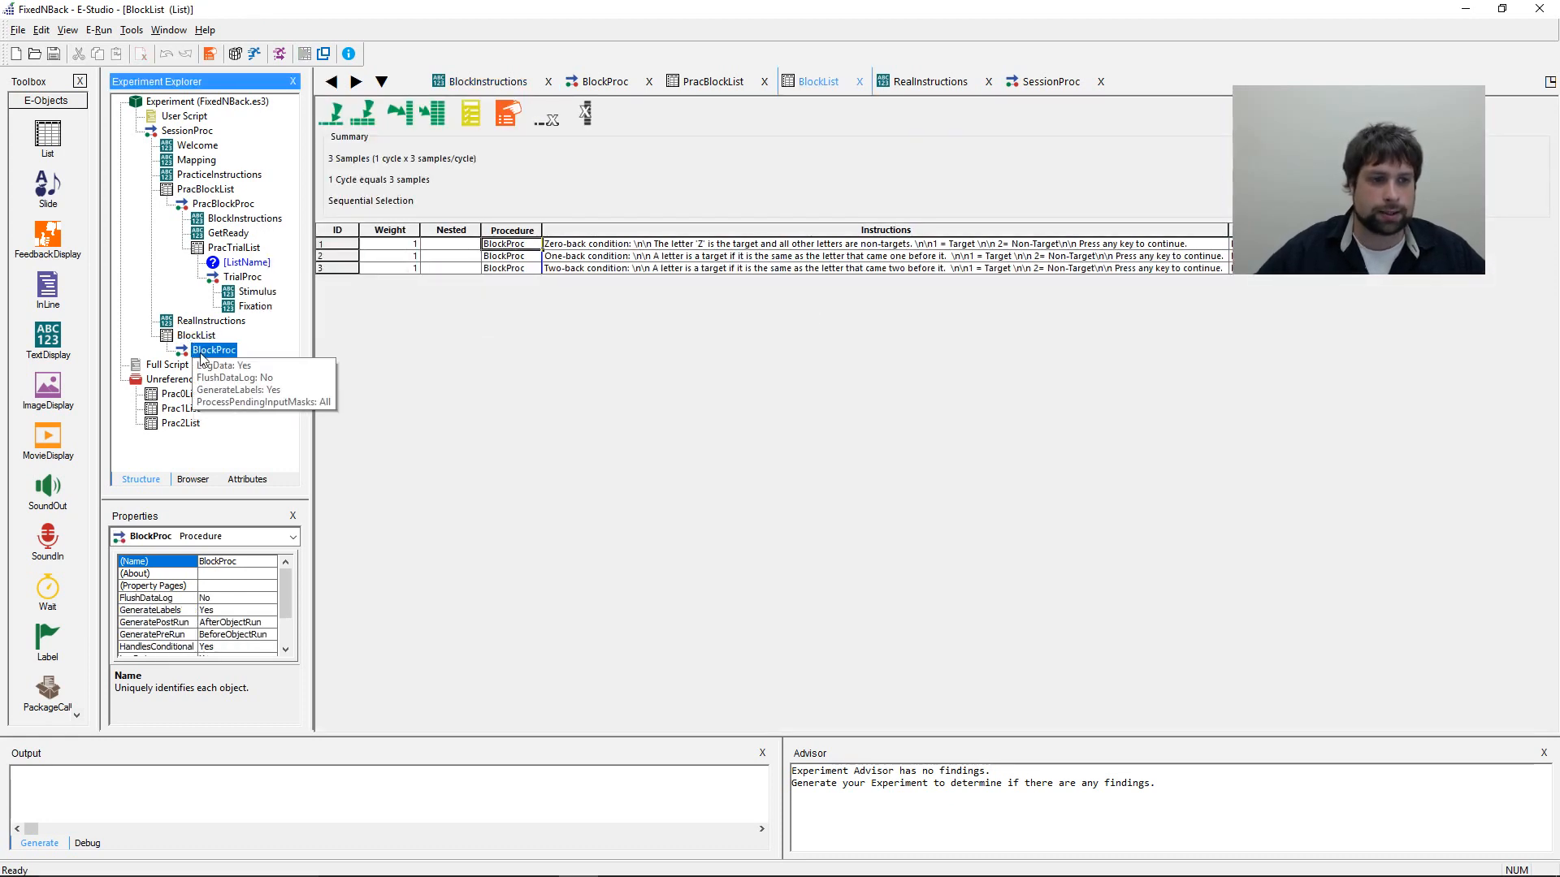
{"action": "double_click", "coordinate": [207, 352]}
{"action": "left_click", "coordinate": [230, 220]}
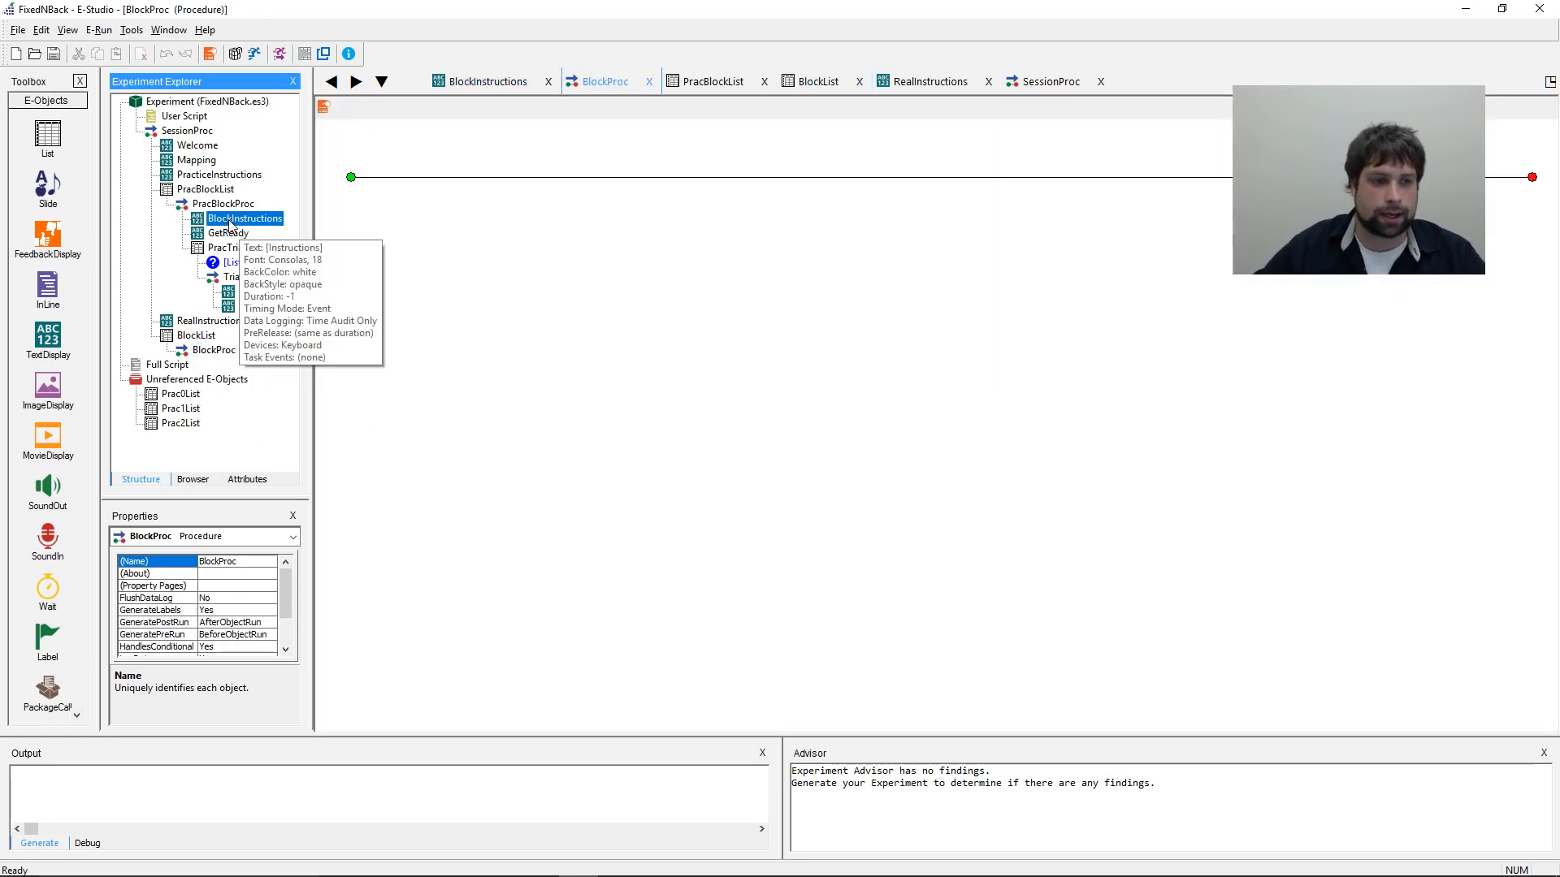
{"action": "left_click_drag", "start_coordinate": [230, 224], "coordinate": [595, 233]}
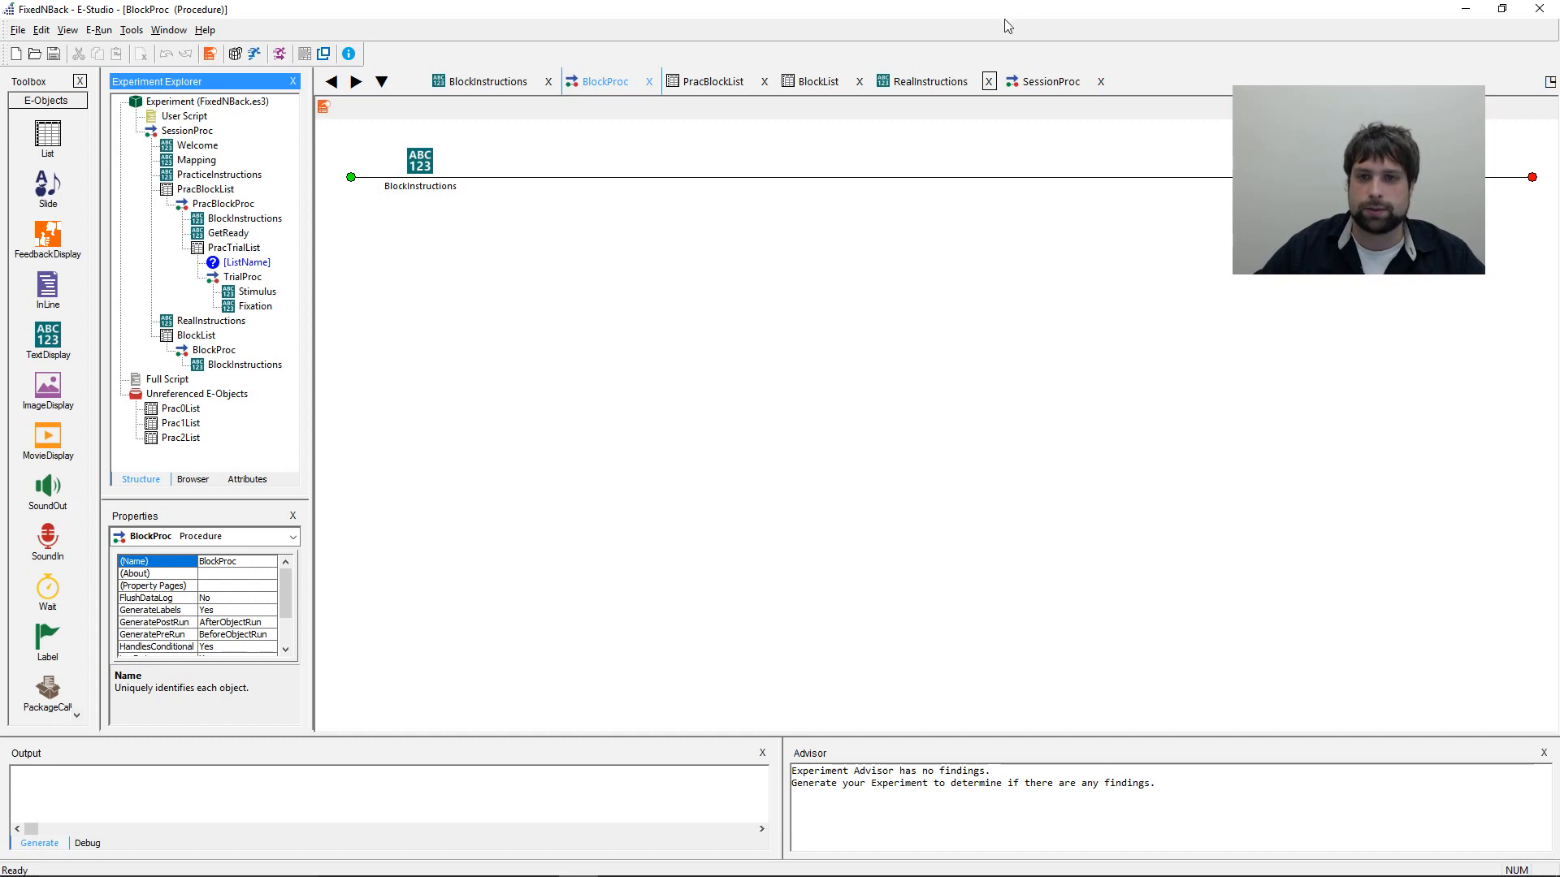
{"action": "left_click", "coordinate": [230, 234]}
{"action": "left_click_drag", "start_coordinate": [230, 235], "coordinate": [994, 246]}
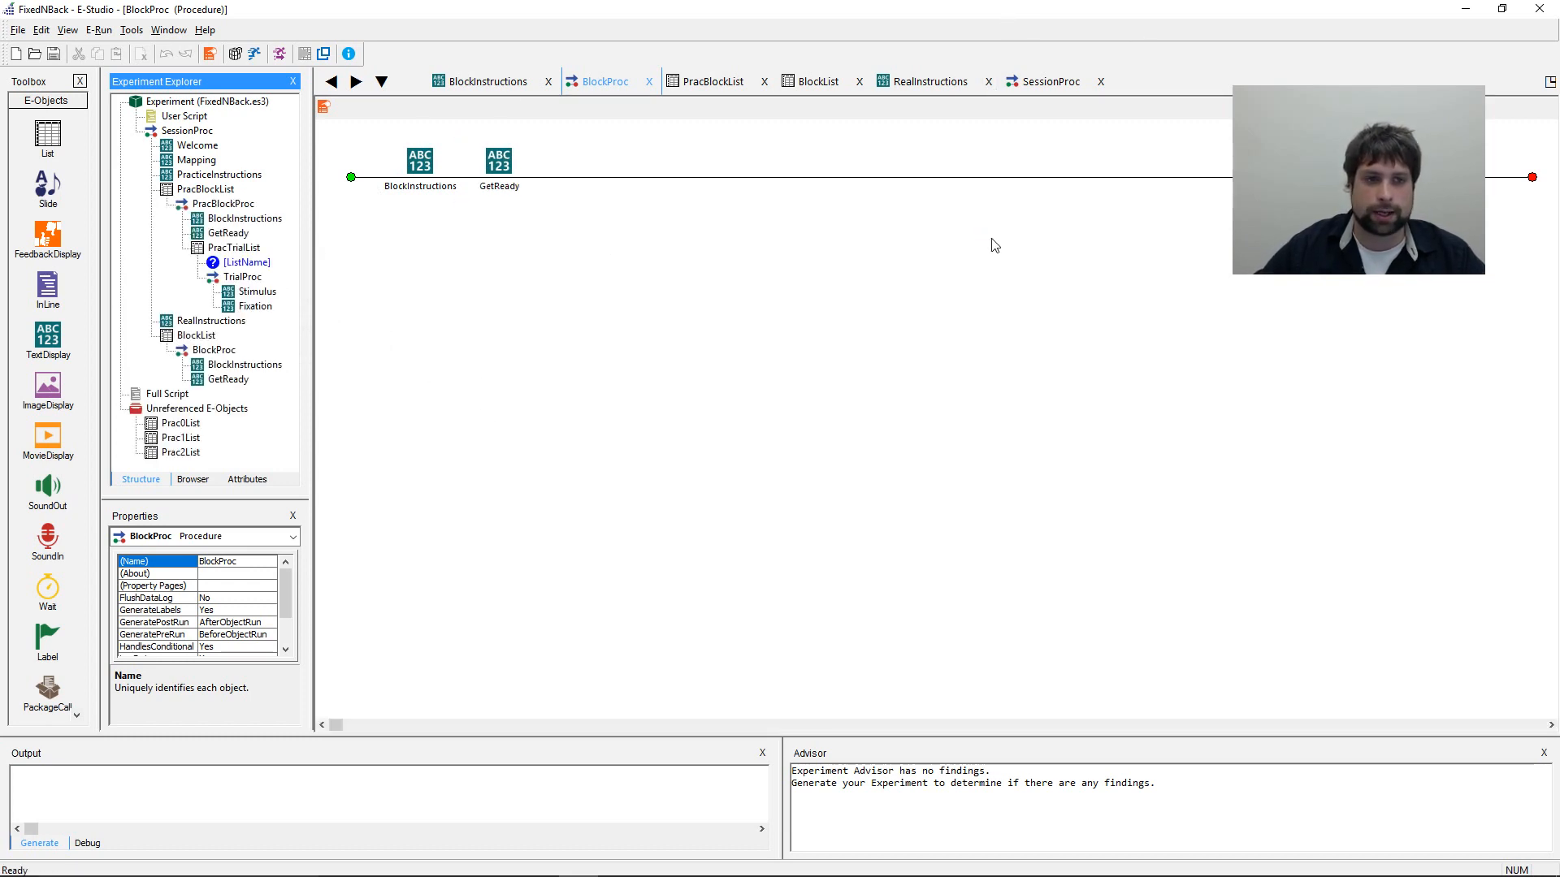
{"action": "left_click", "coordinate": [987, 347]}
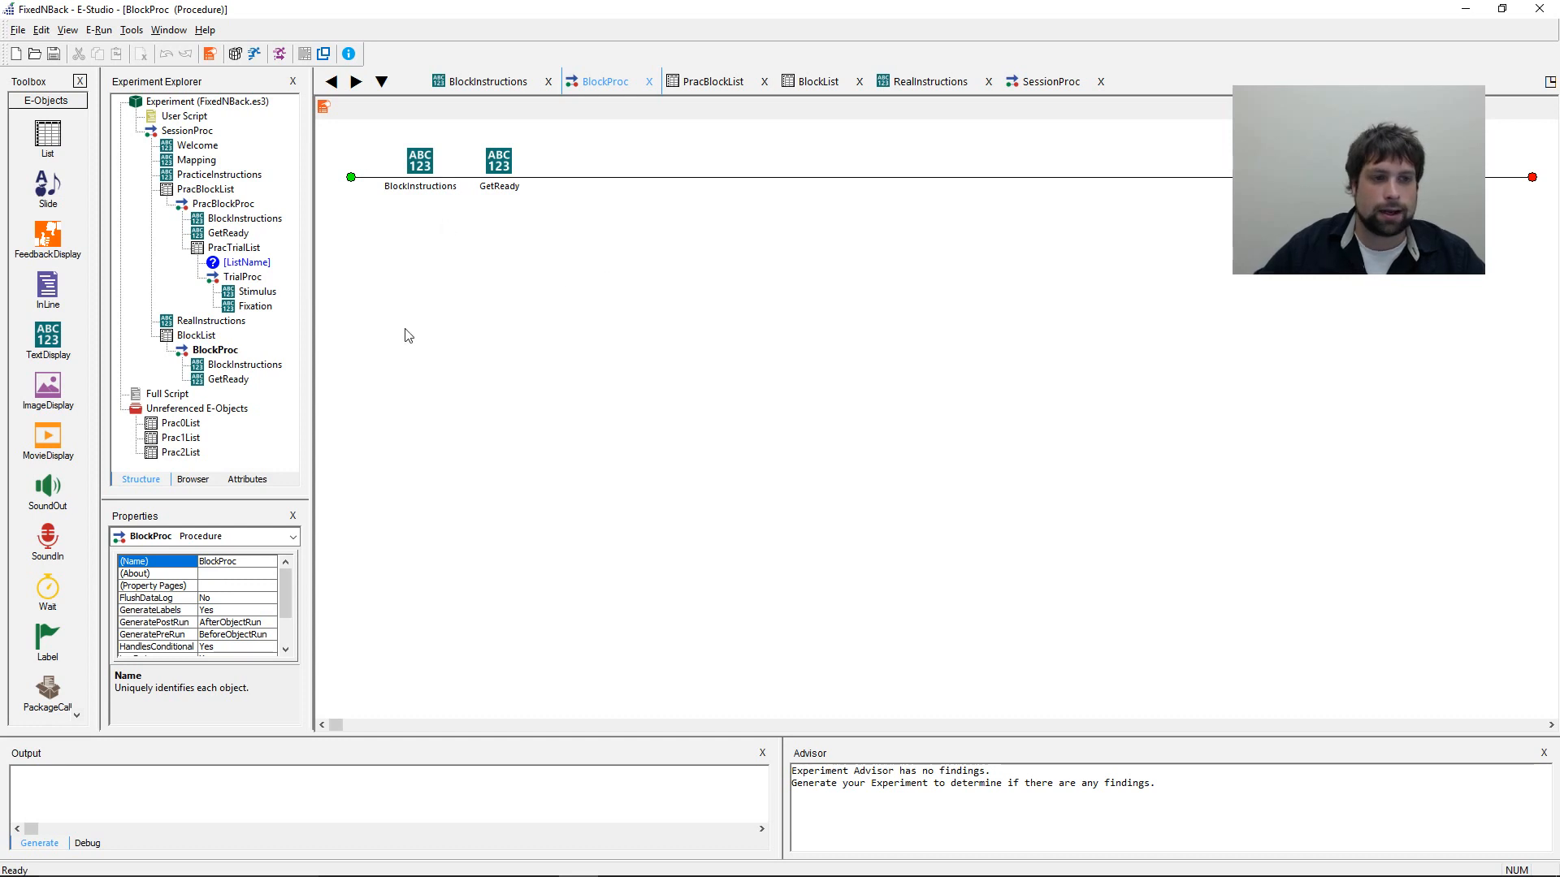
- Copy PracTrialList from the practice block and paste it into BlockProc together with all its child objects
{"action": "left_click", "coordinate": [240, 248]}
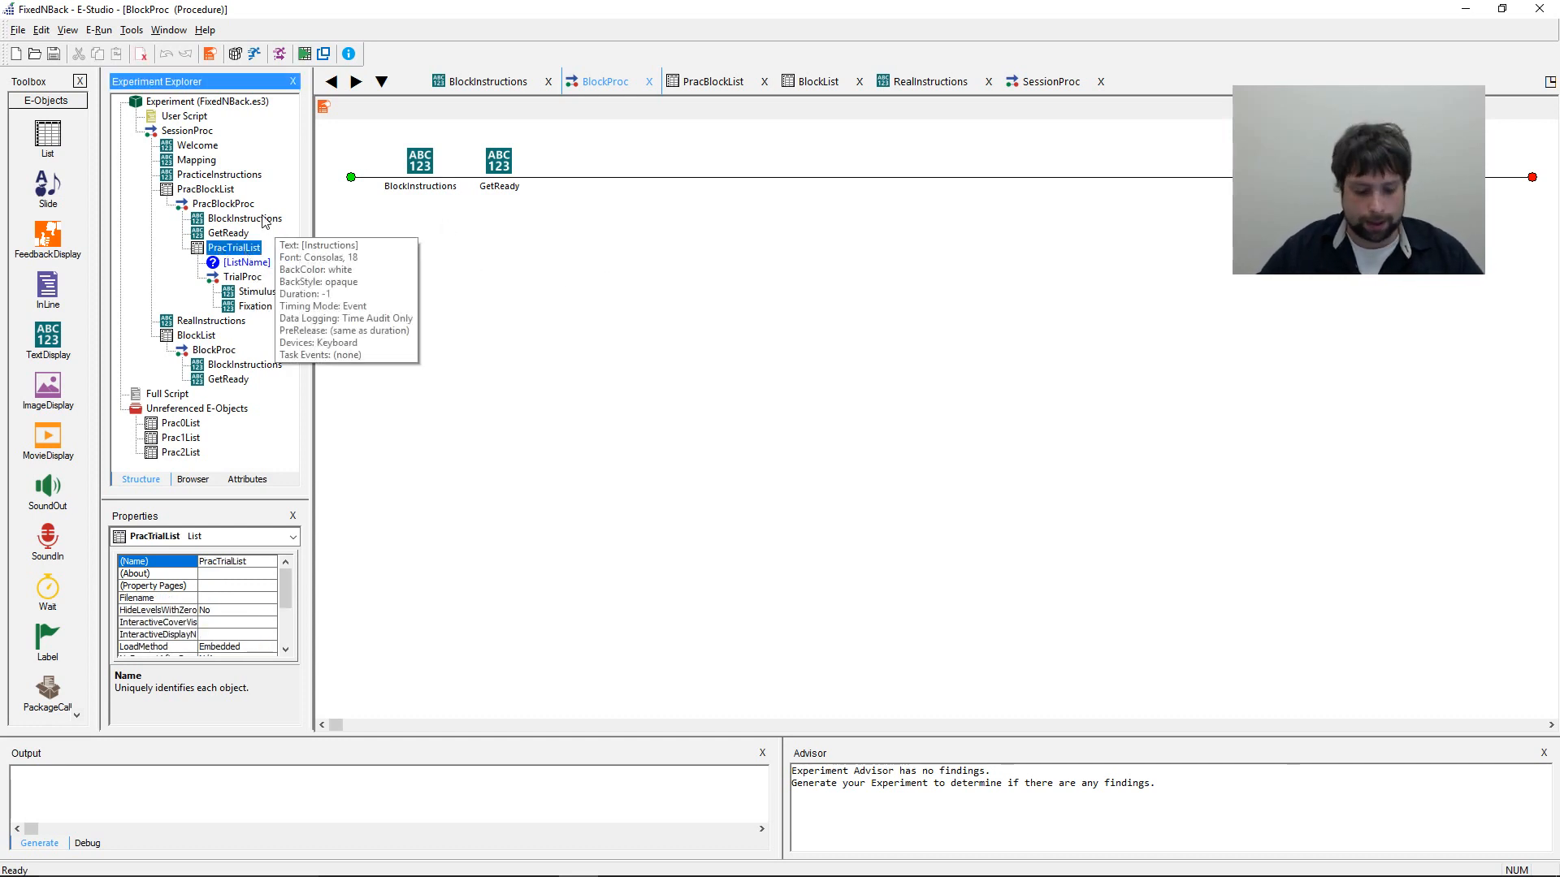
{"action": "left_click", "coordinate": [764, 240]}
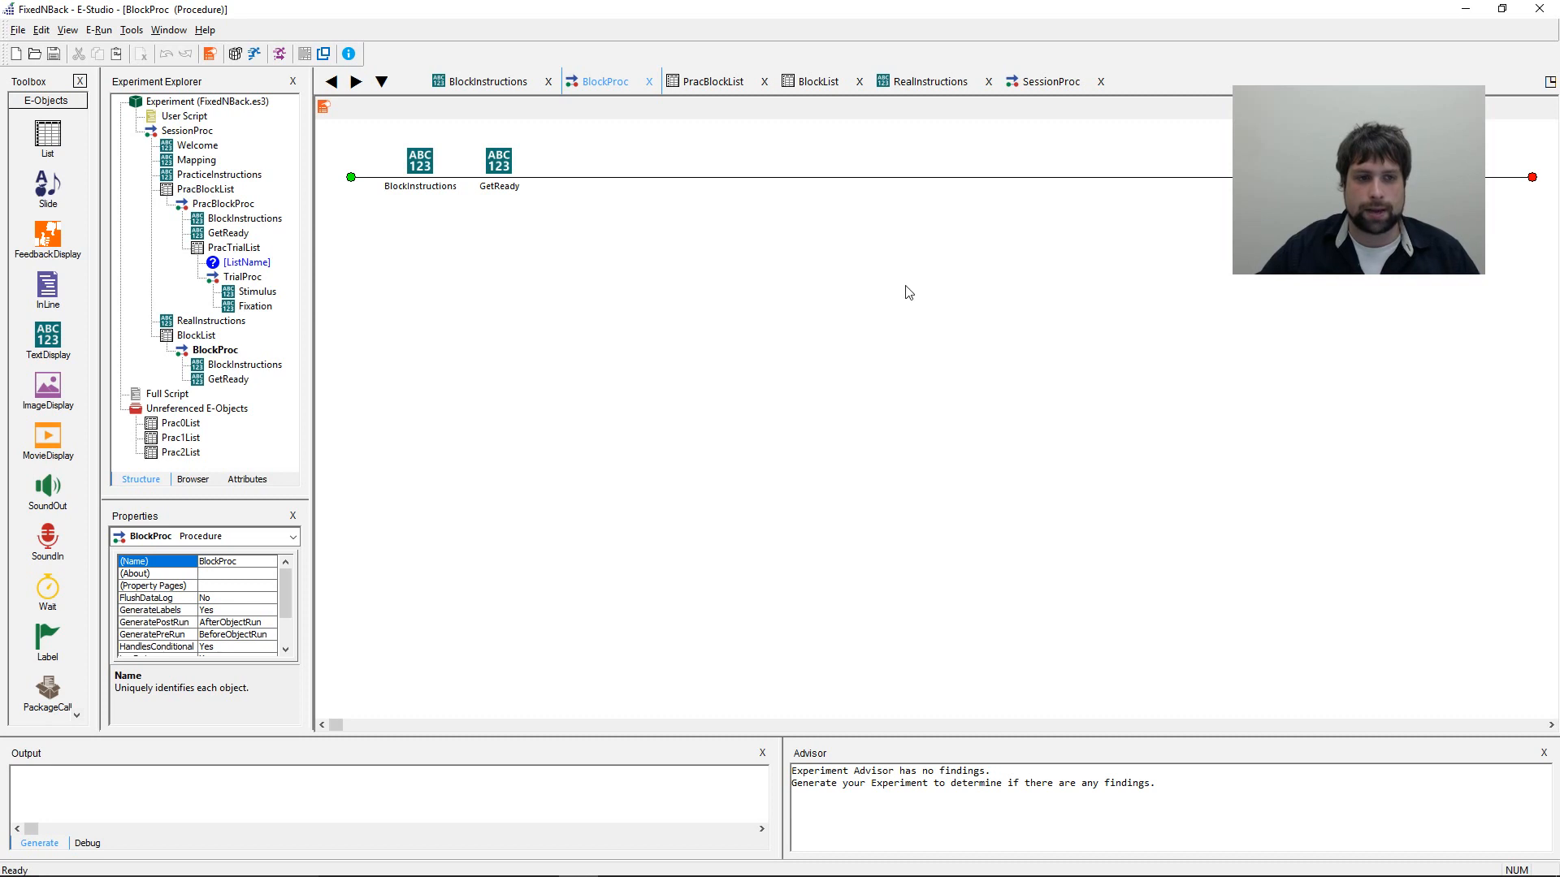
{"action": "key", "text": "ctrl+v"}
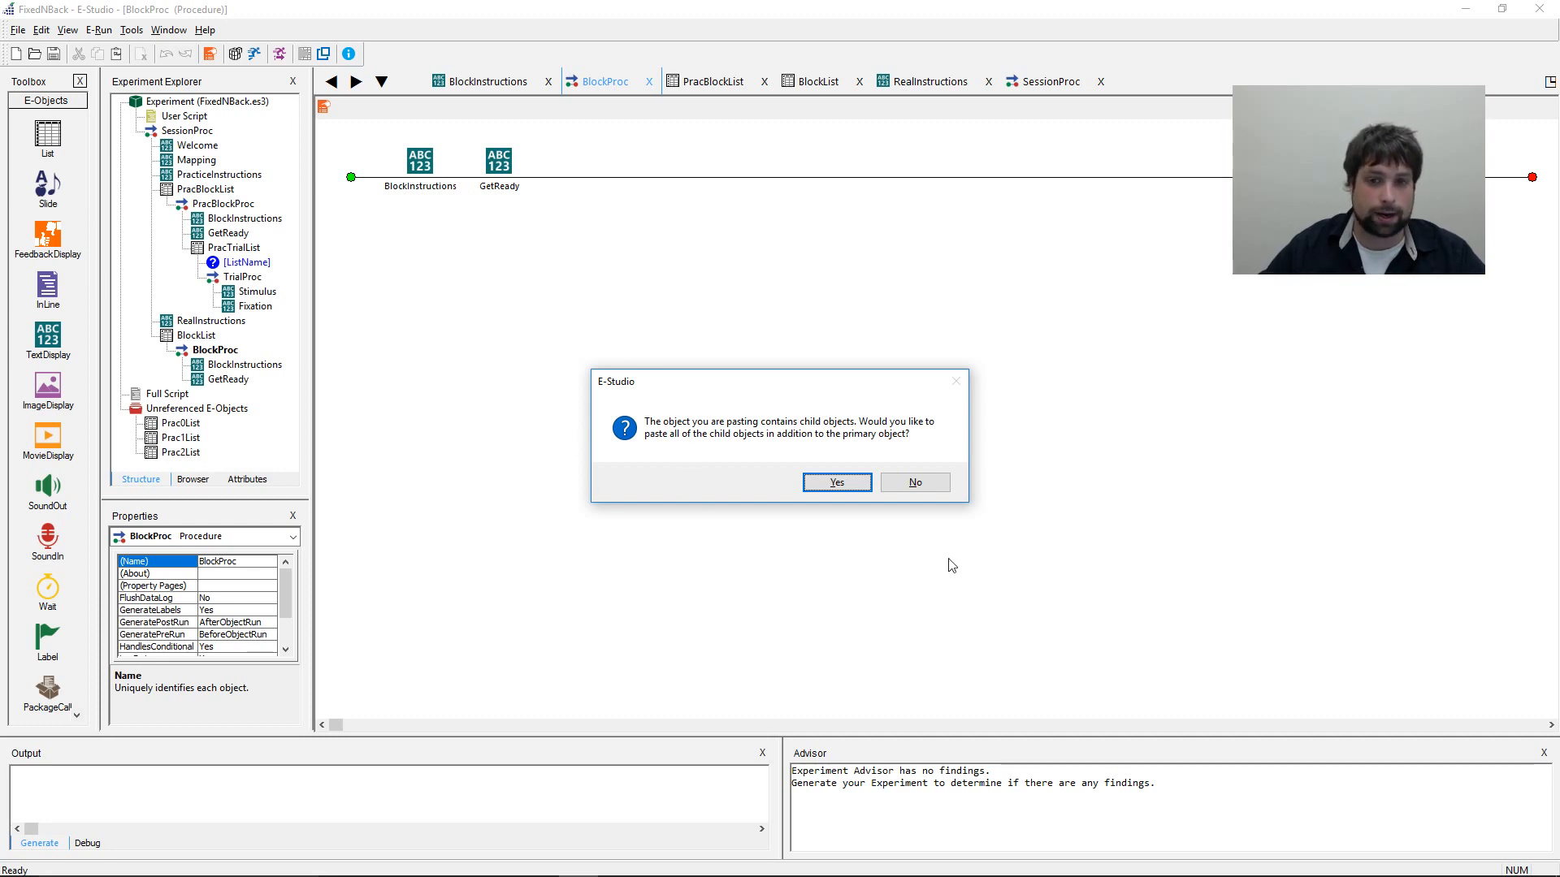
{"action": "key", "text": "Return"}
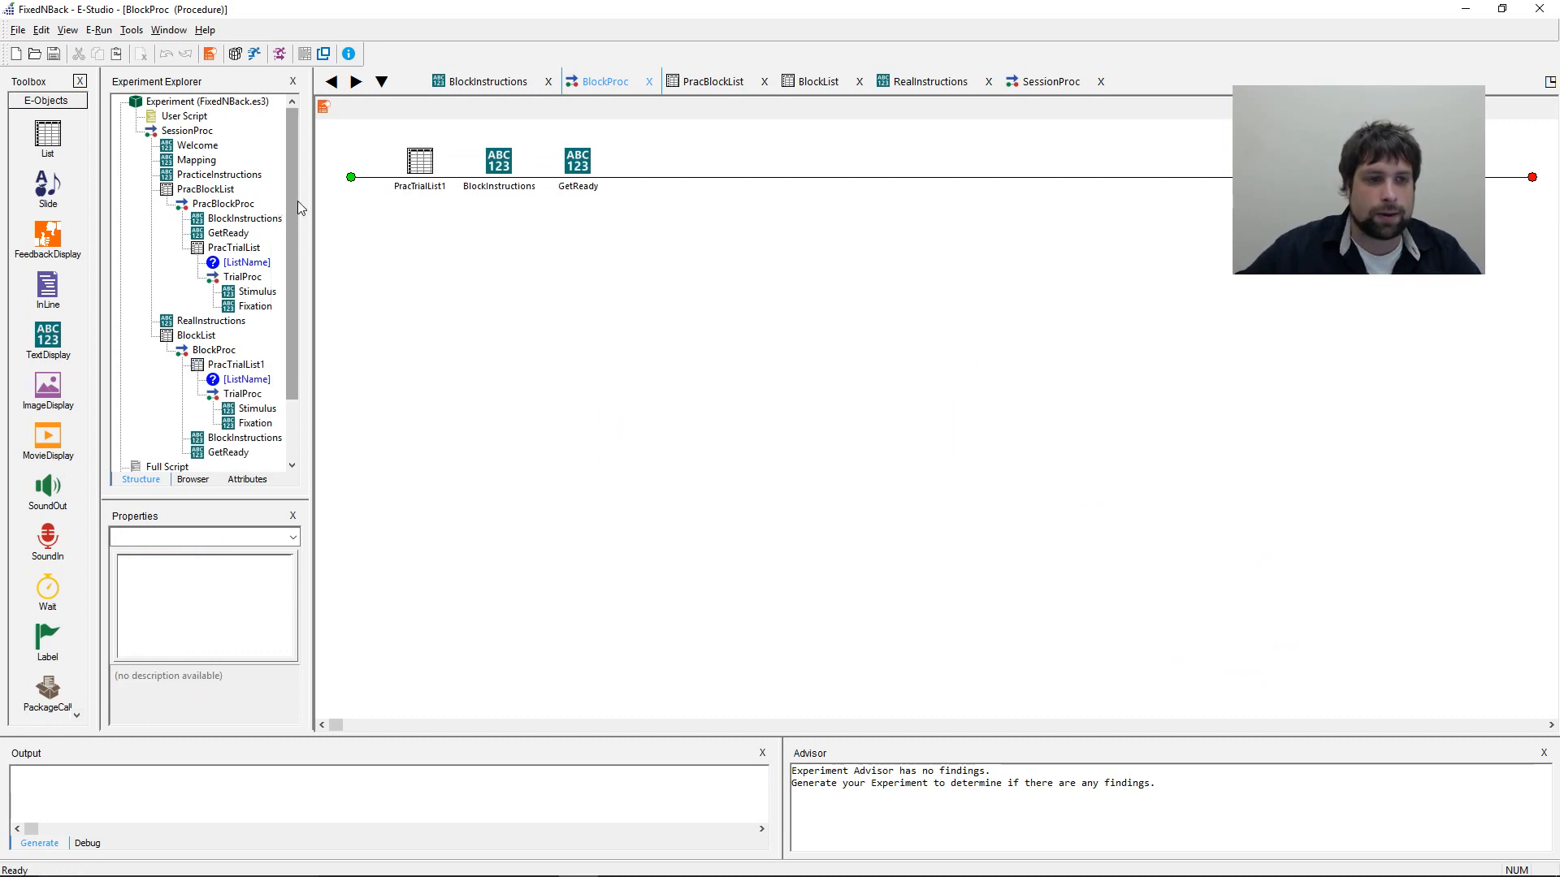
- Look over the Stimulus and Fixation objects shared by both blocks and move the pasted trial list after GetReady in BlockProc
{"action": "left_click_drag", "start_coordinate": [295, 203], "coordinate": [295, 240]}
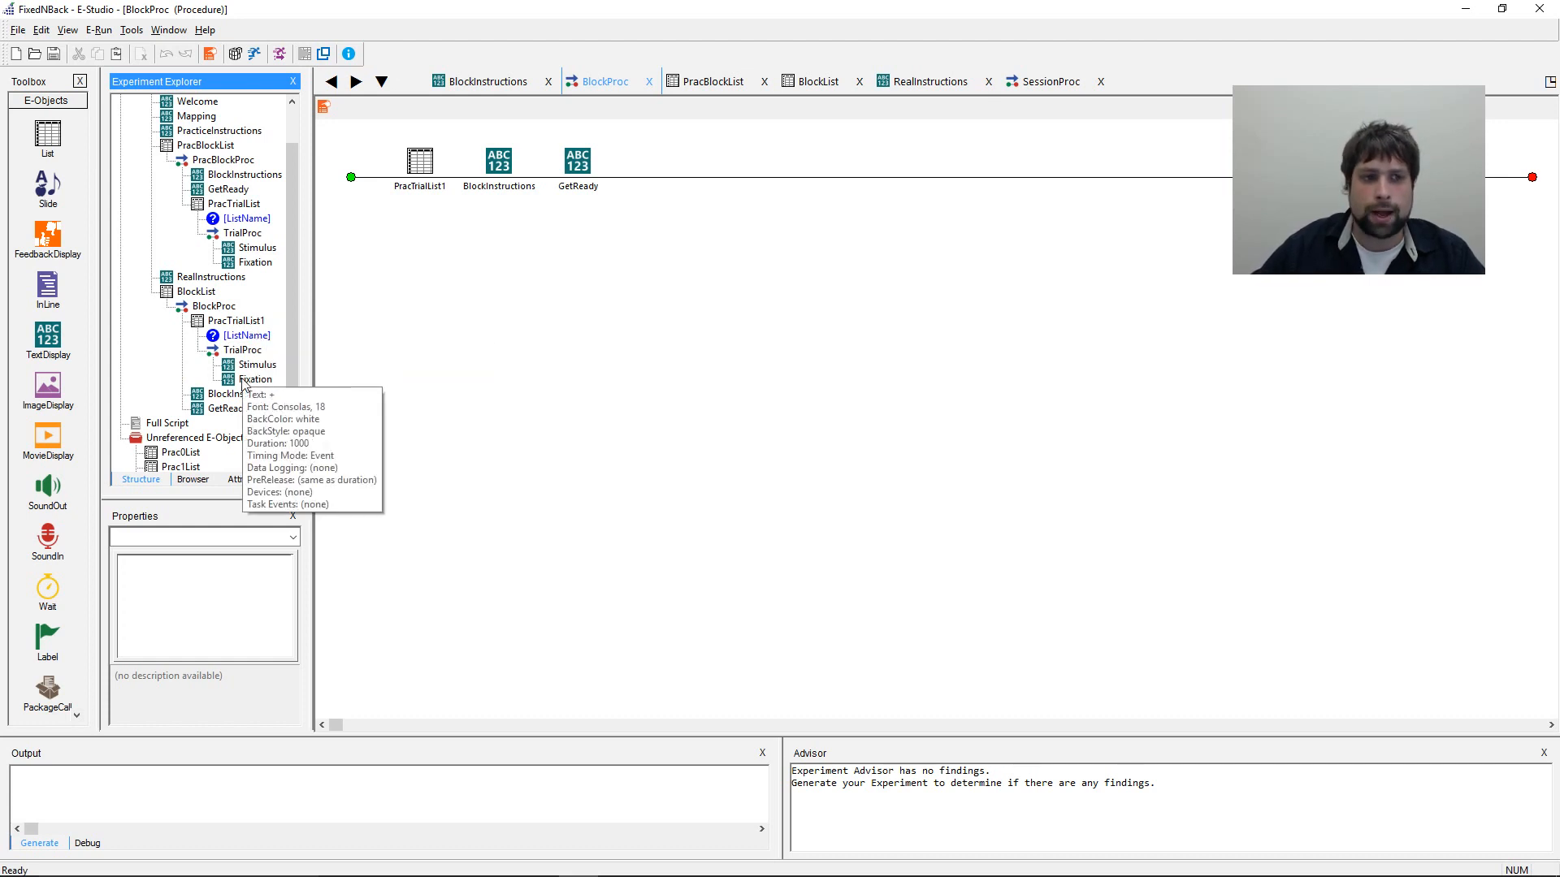
{"action": "left_click", "coordinate": [252, 247]}
{"action": "left_click", "coordinate": [261, 264]}
{"action": "left_click", "coordinate": [265, 248]}
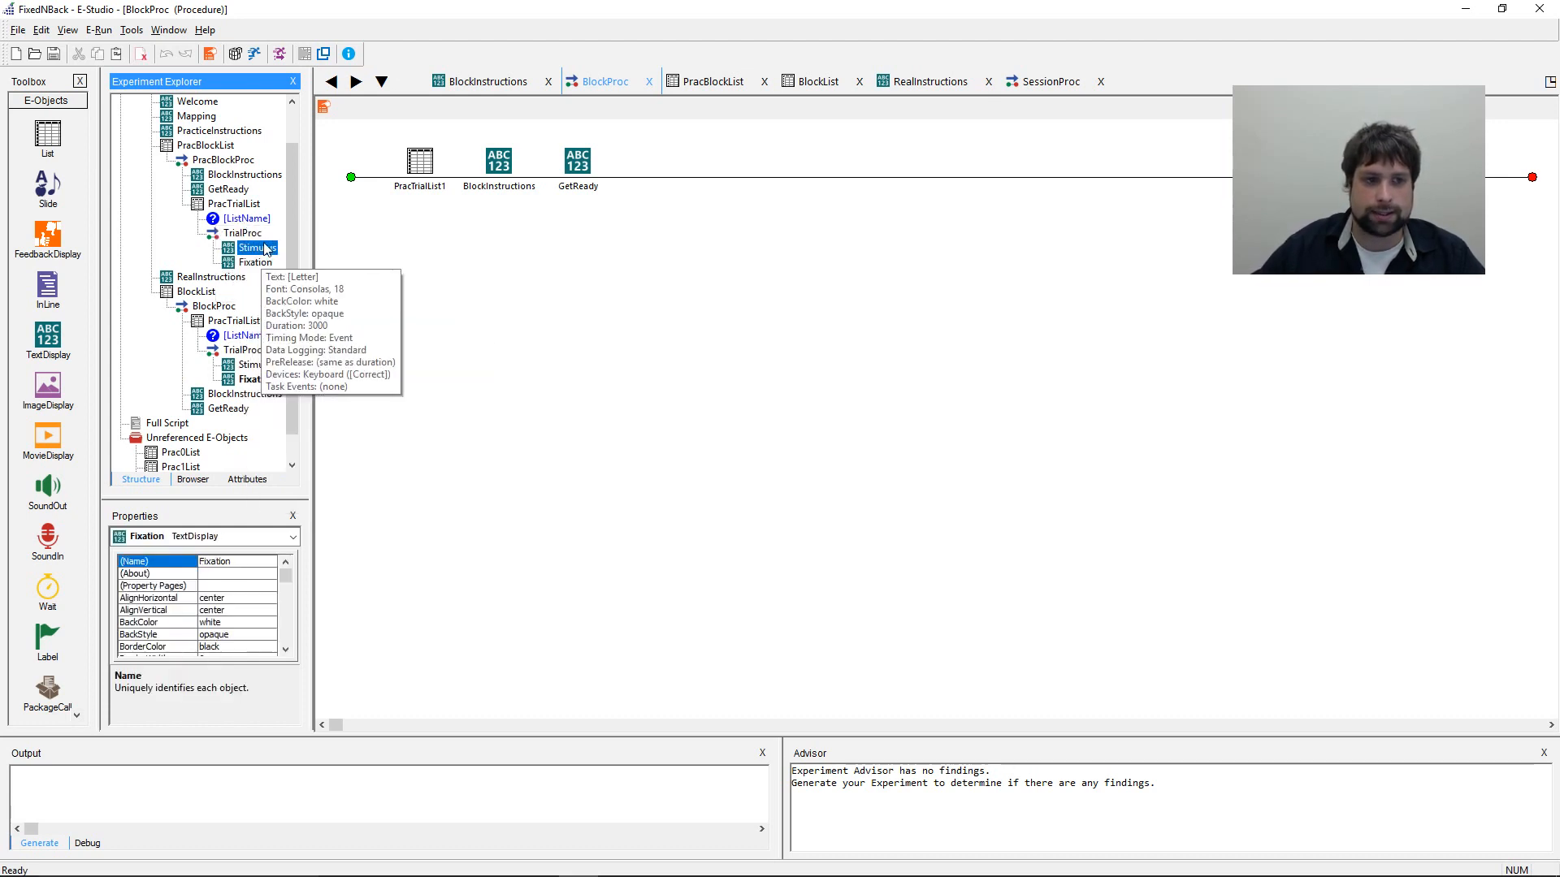
{"action": "left_click", "coordinate": [825, 435]}
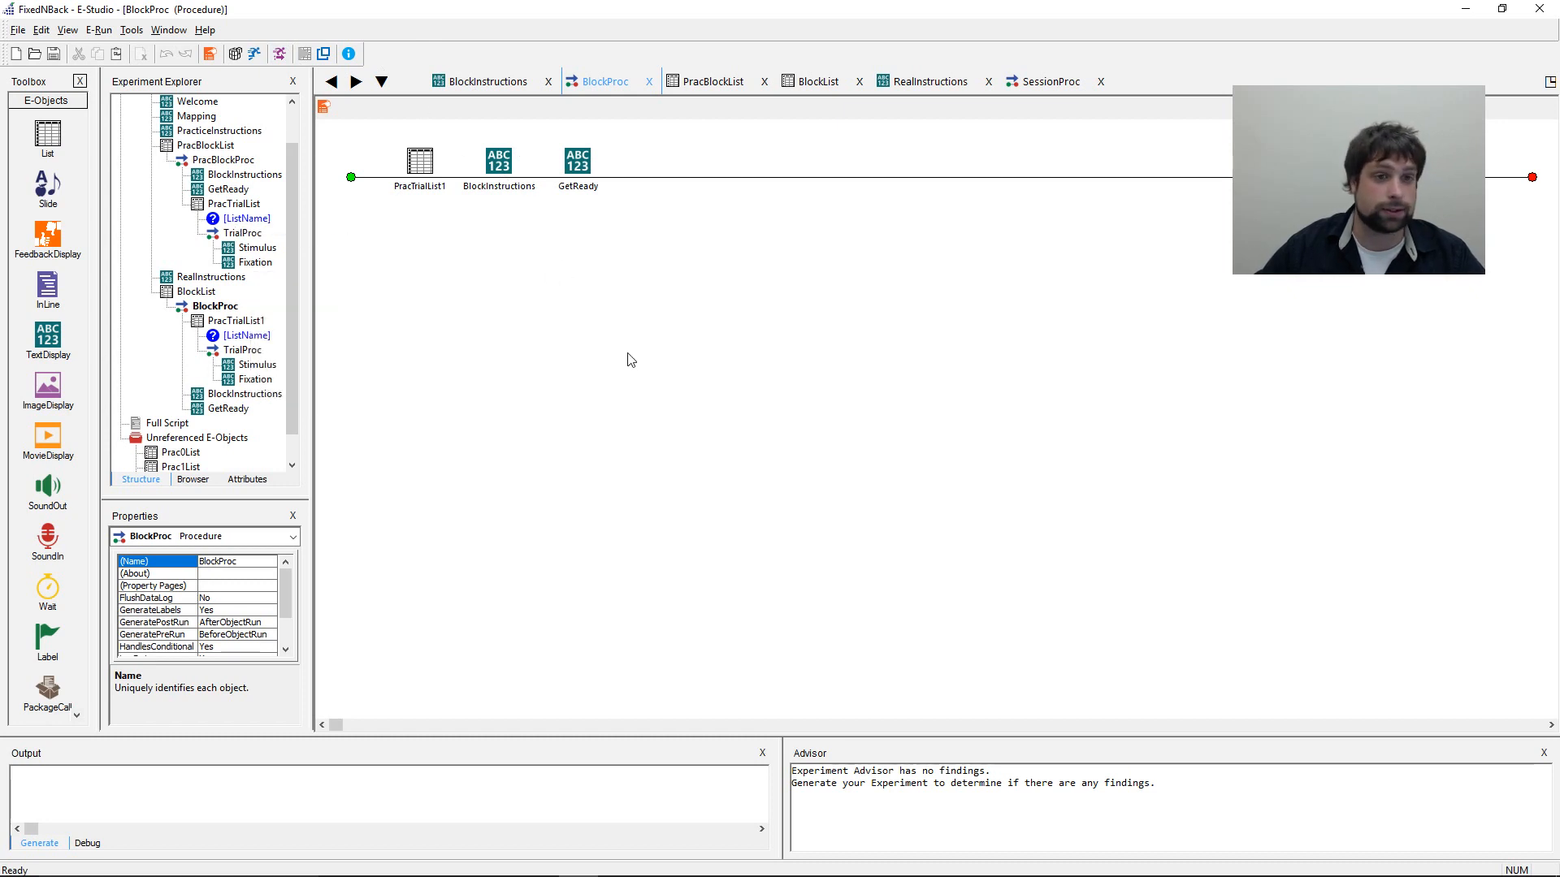
{"action": "left_click_drag", "start_coordinate": [419, 166], "coordinate": [745, 179]}
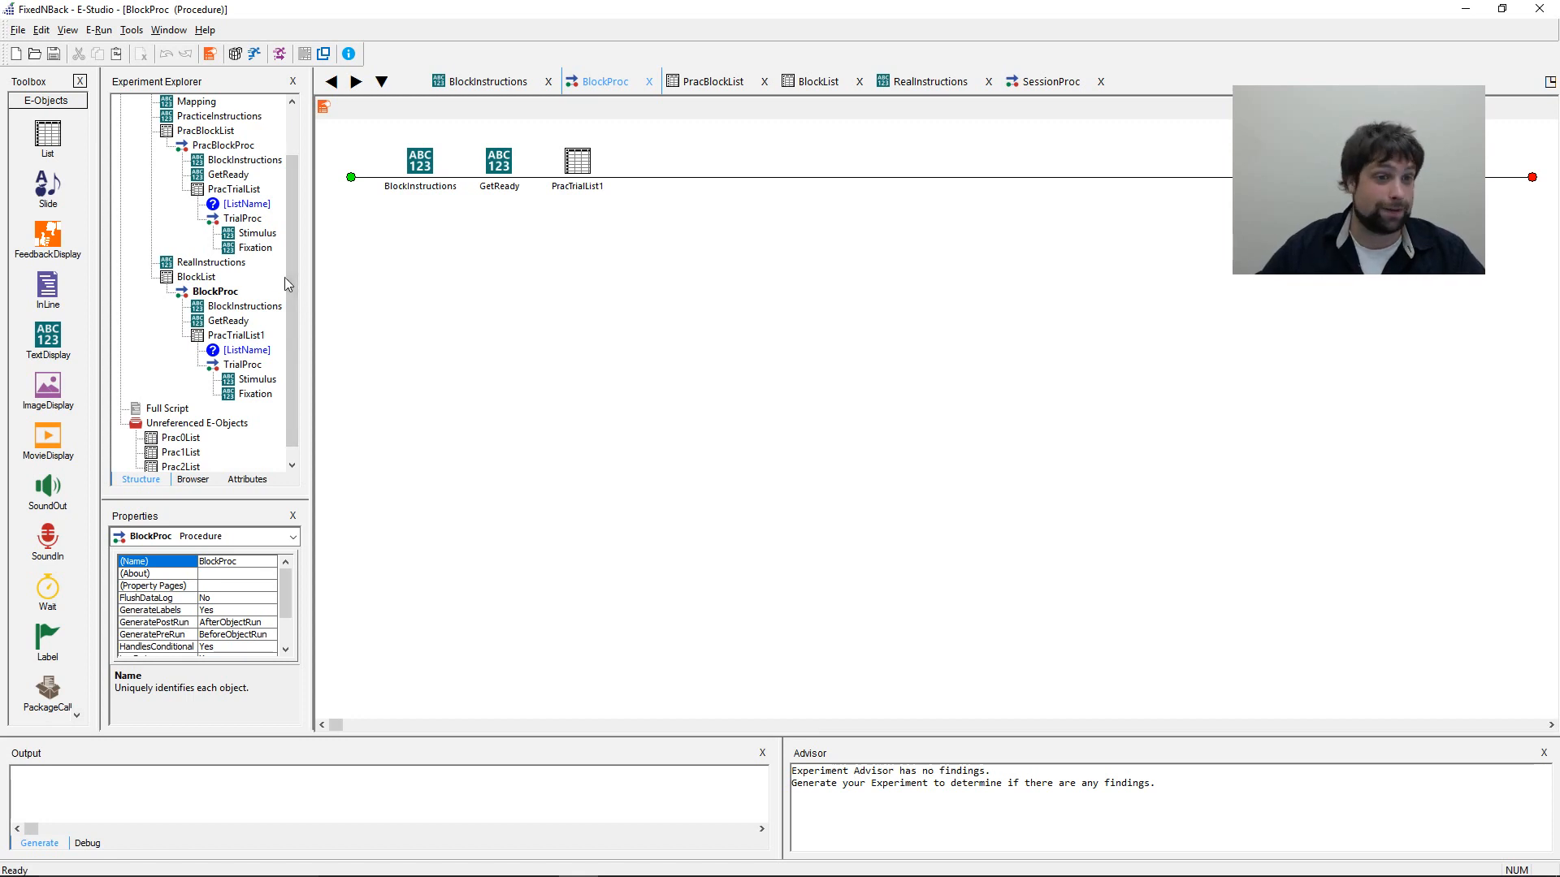
- Rename the pasted practice trial list in BlockProc as TrialList
{"action": "left_click_drag", "start_coordinate": [294, 250], "coordinate": [294, 263]}
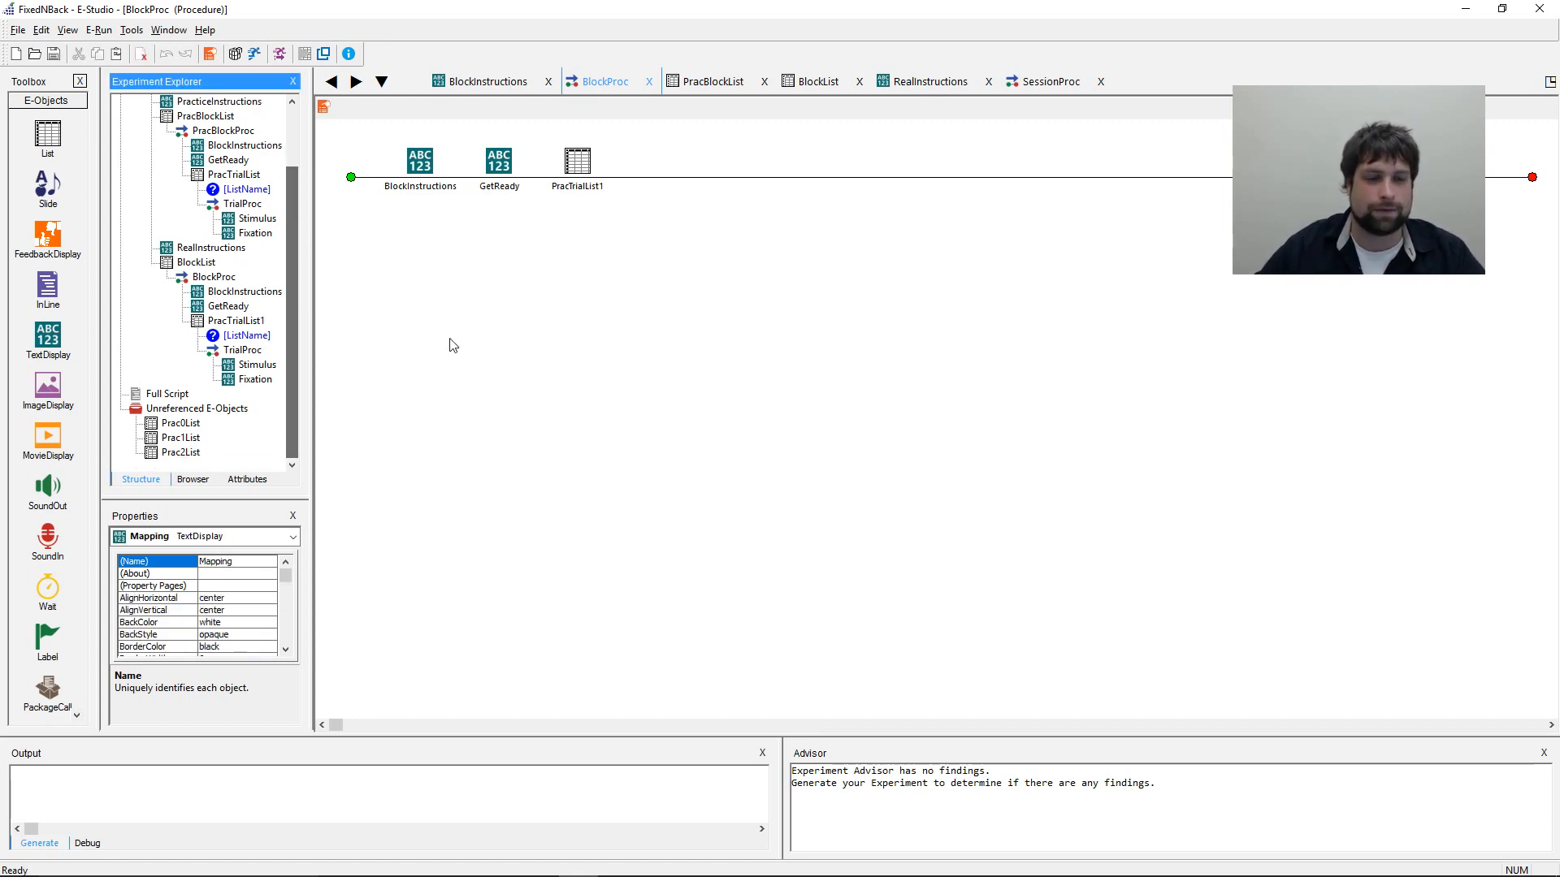
{"action": "left_click", "coordinate": [589, 182]}
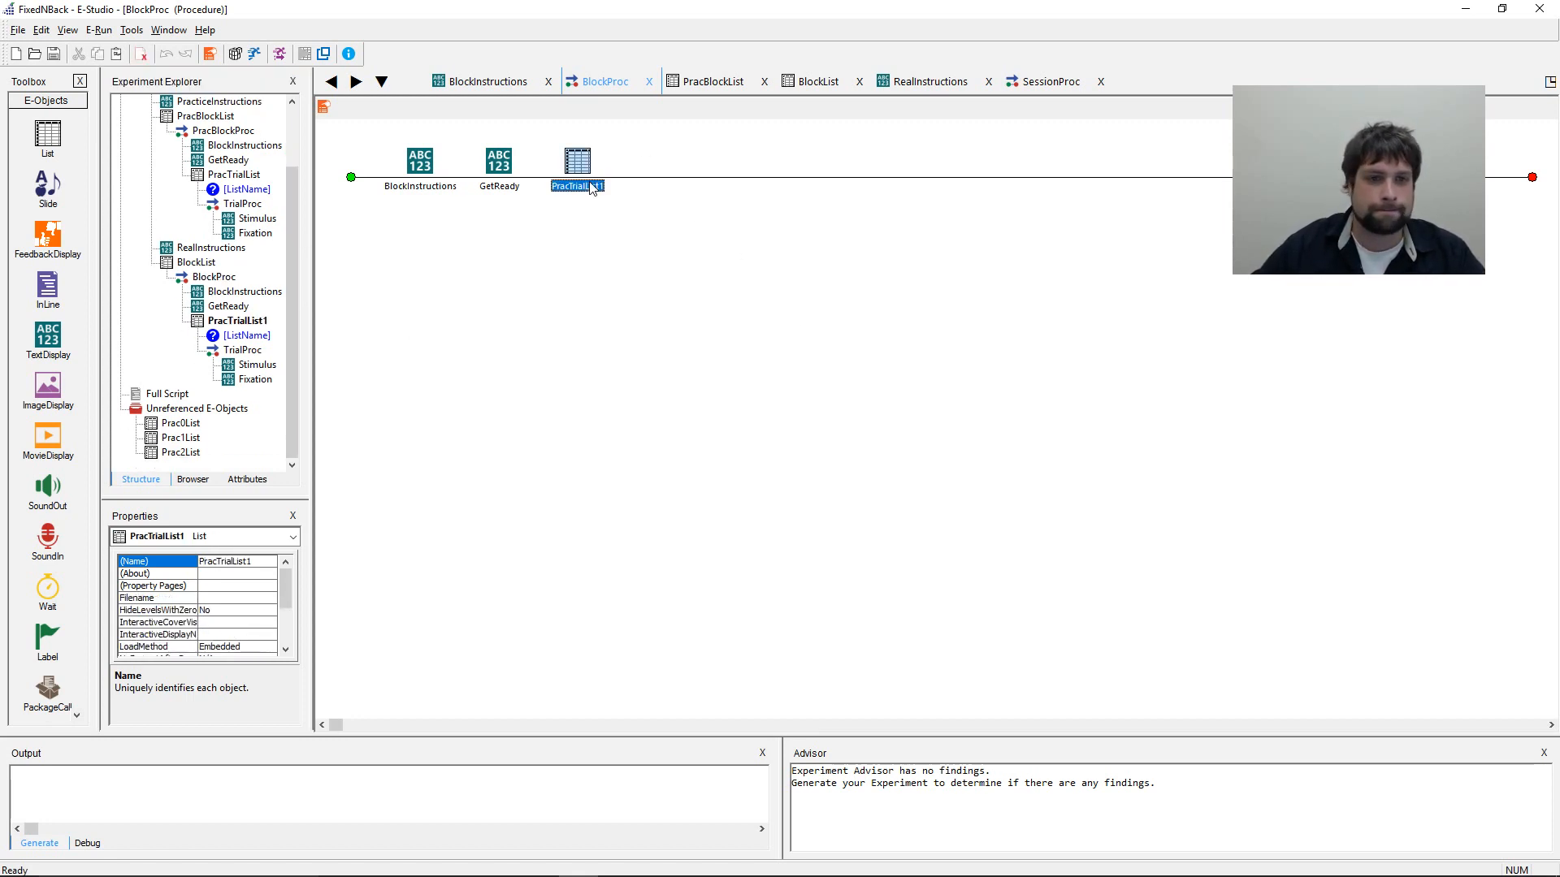
{"action": "right_click", "coordinate": [589, 182]}
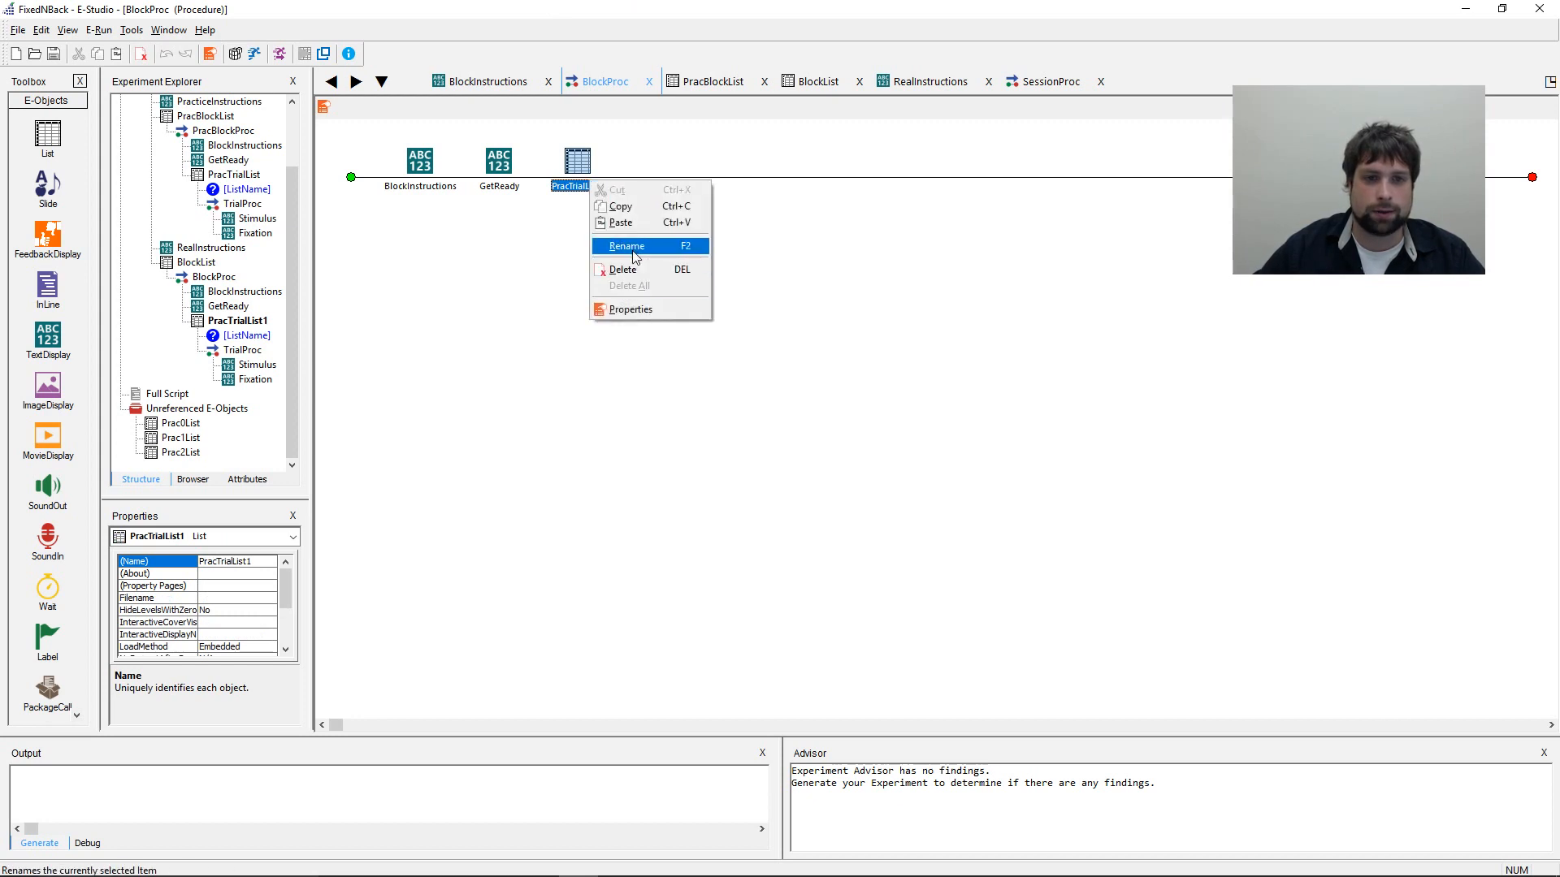
{"action": "left_click", "coordinate": [633, 247]}
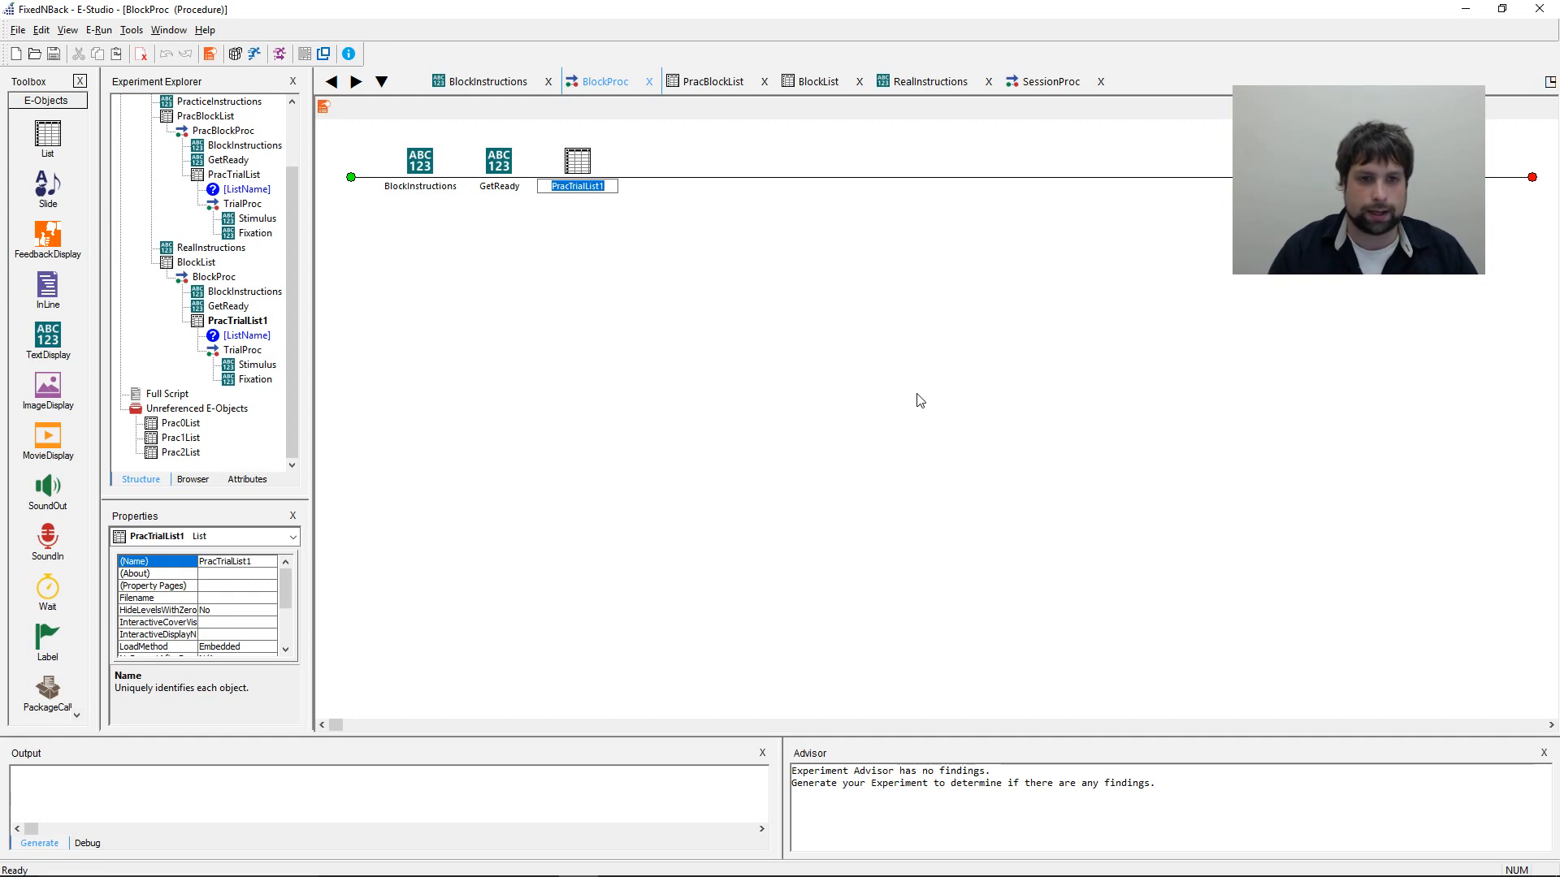
{"action": "type", "text": "TrialList"}
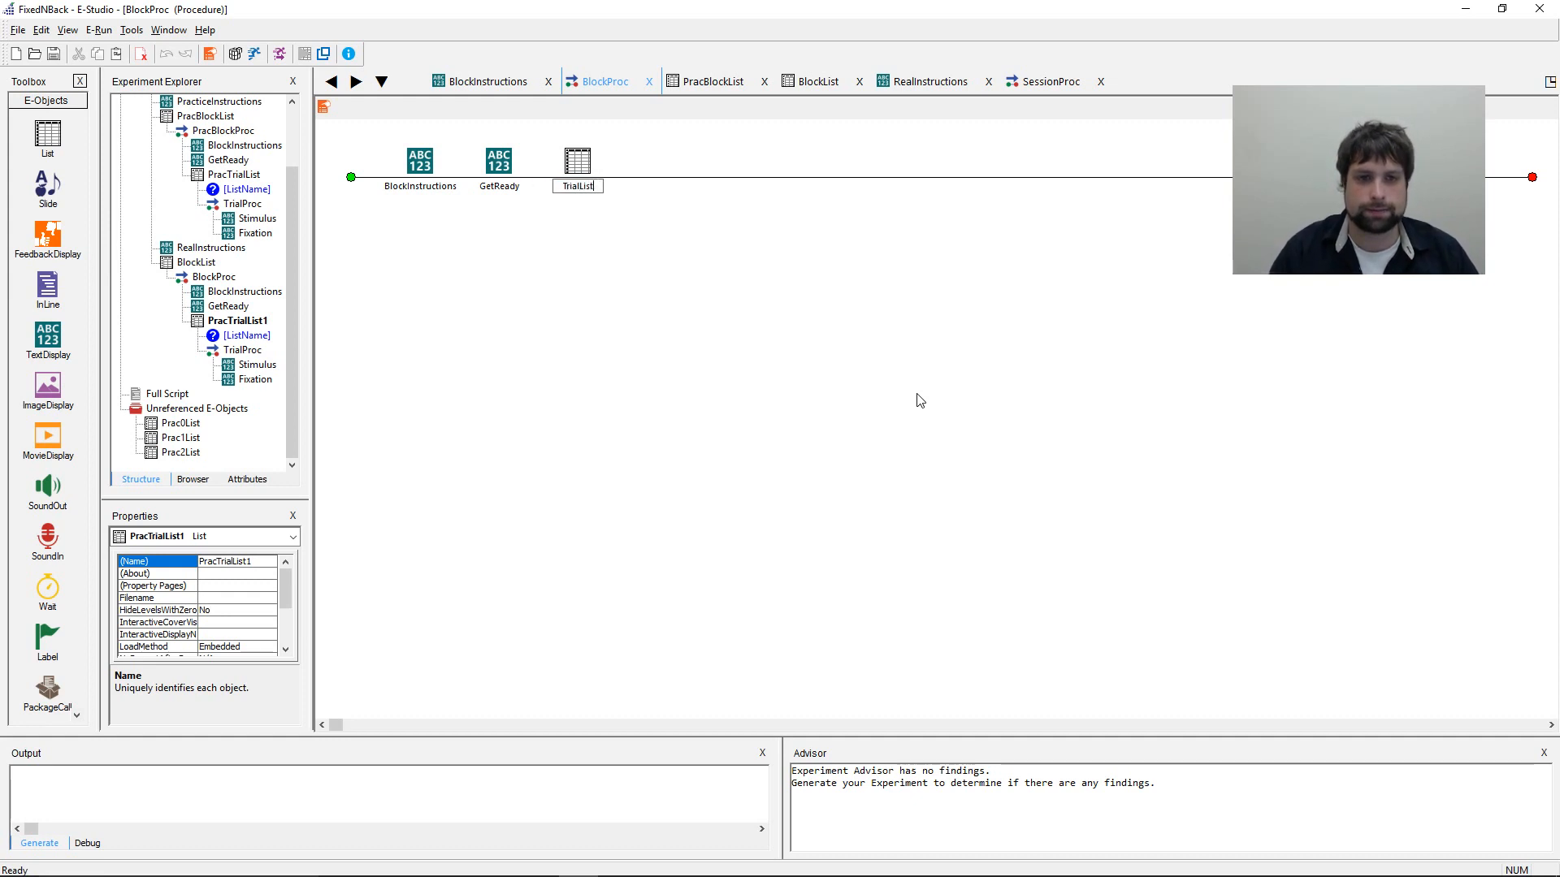
{"action": "key", "text": "Return"}
{"action": "left_click", "coordinate": [930, 411]}
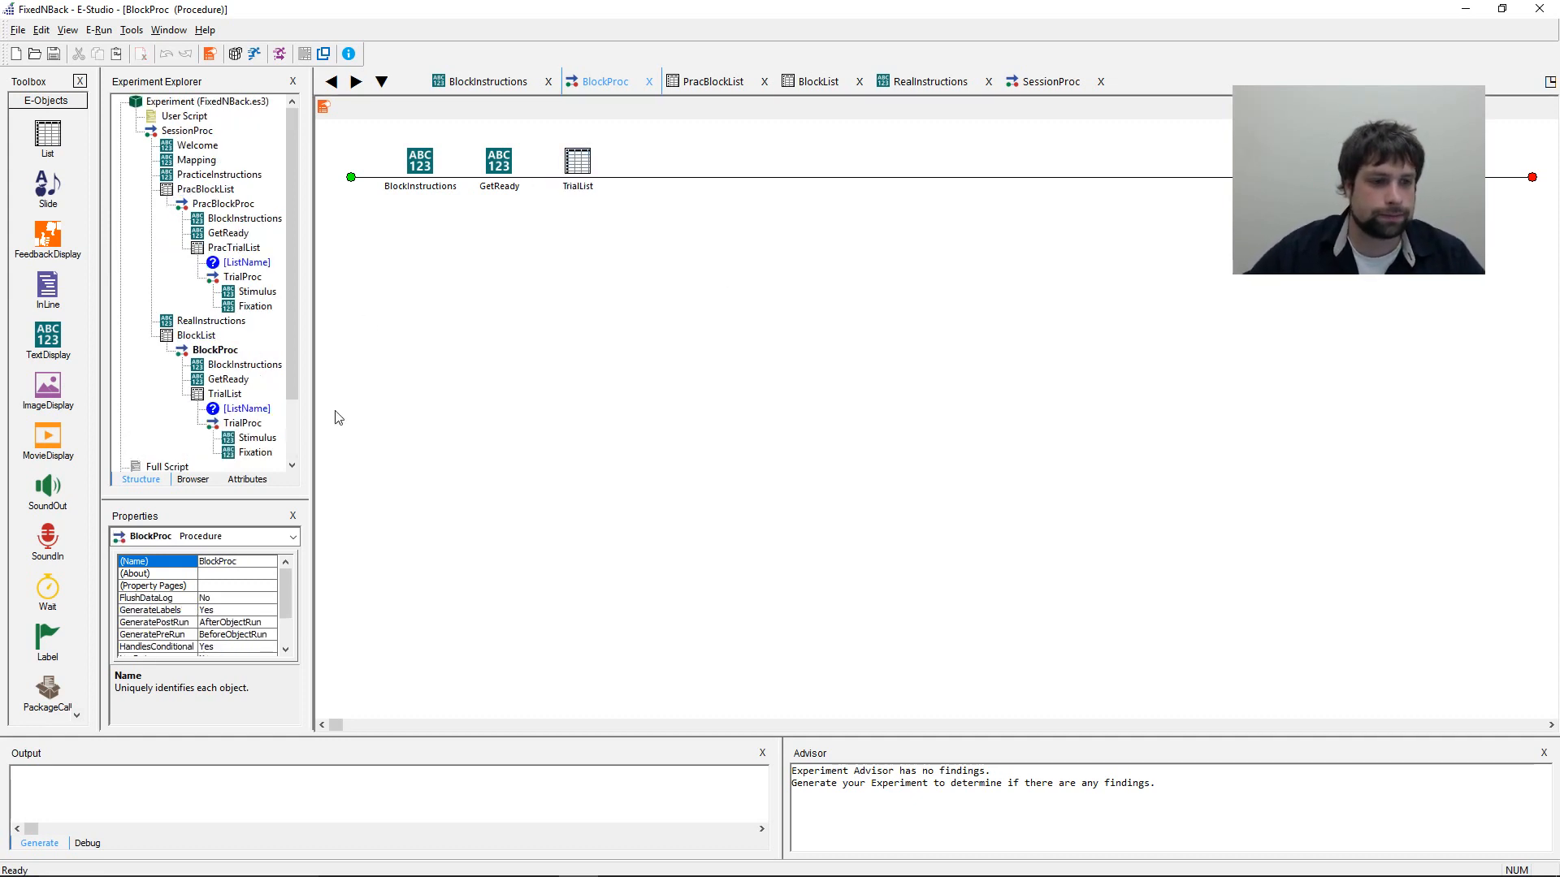
- Review the unreferenced practice lists, BlockList's list name entries, and the weight and nested list settings in TrialList
{"action": "scroll", "coordinate": [292, 198], "scroll_direction": "down", "scroll_amount": 2}
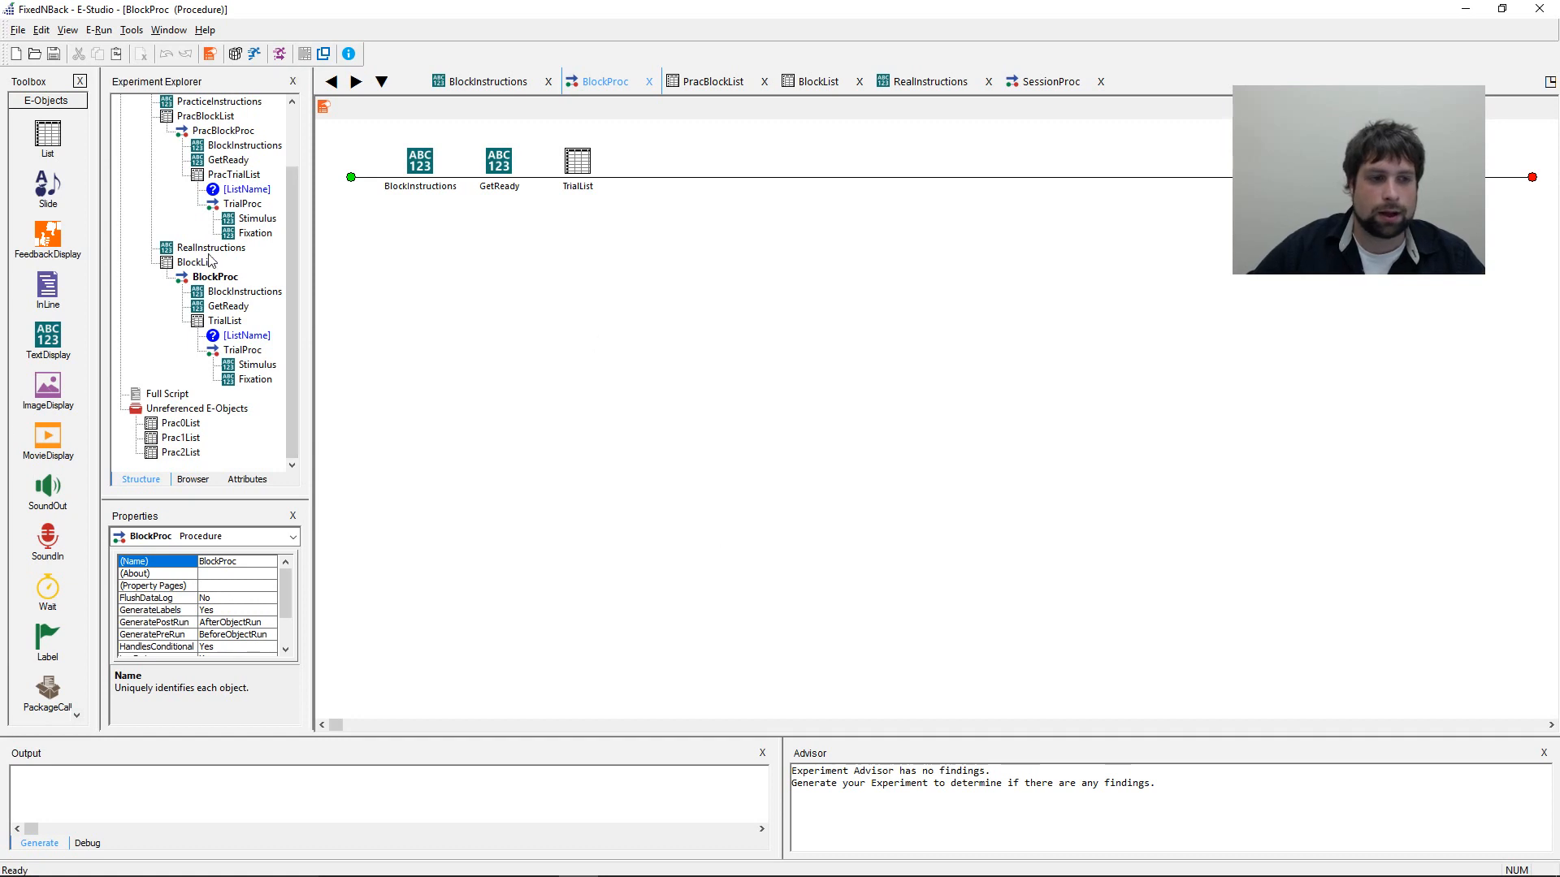
{"action": "left_click", "coordinate": [213, 455]}
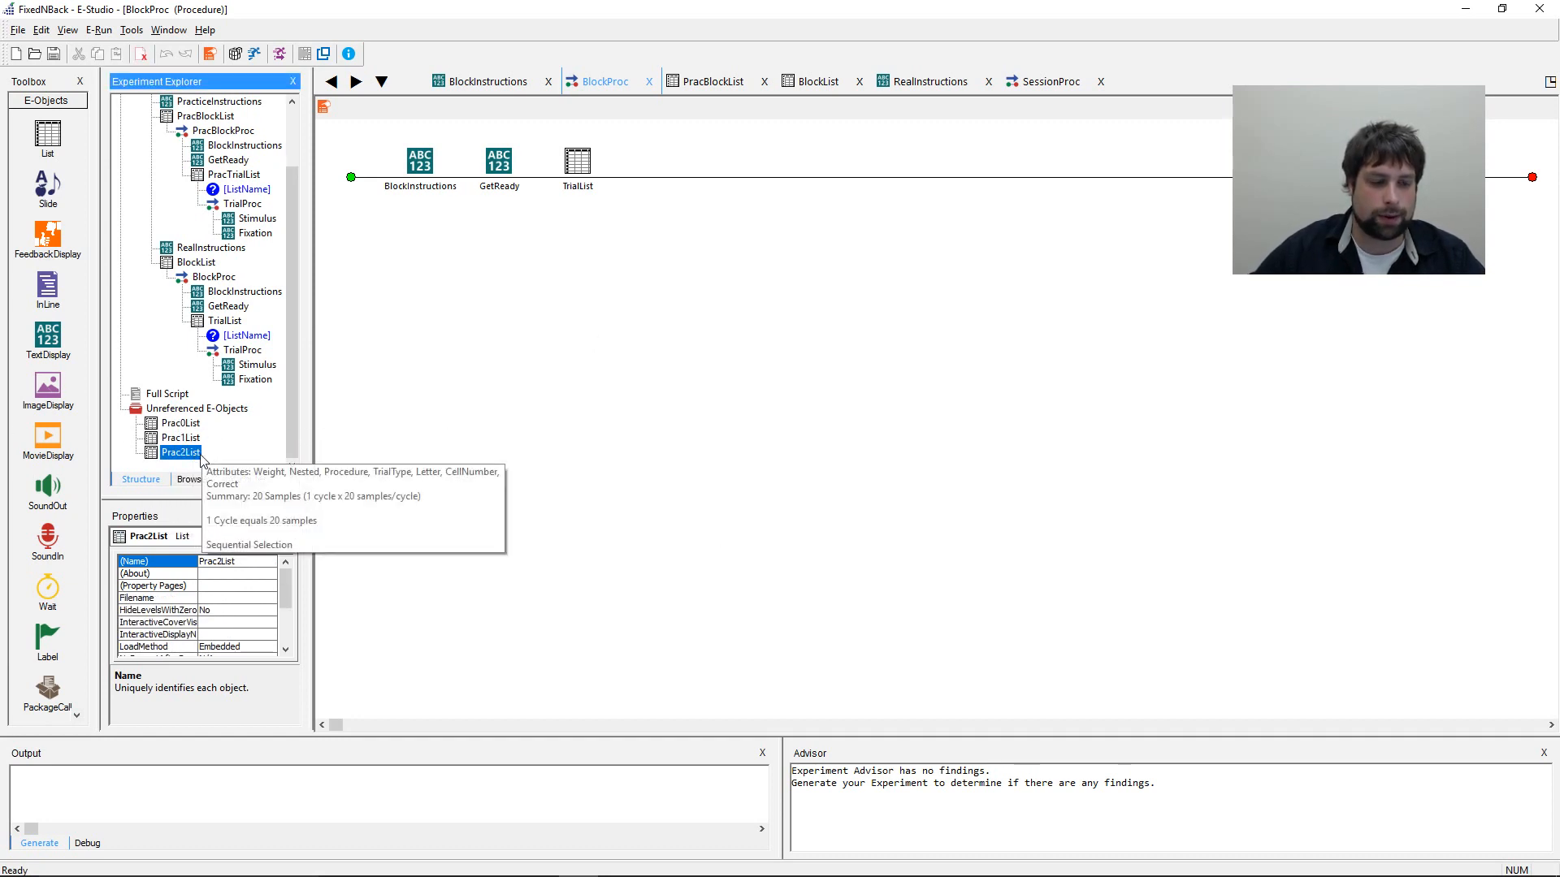
{"action": "double_click", "coordinate": [197, 261]}
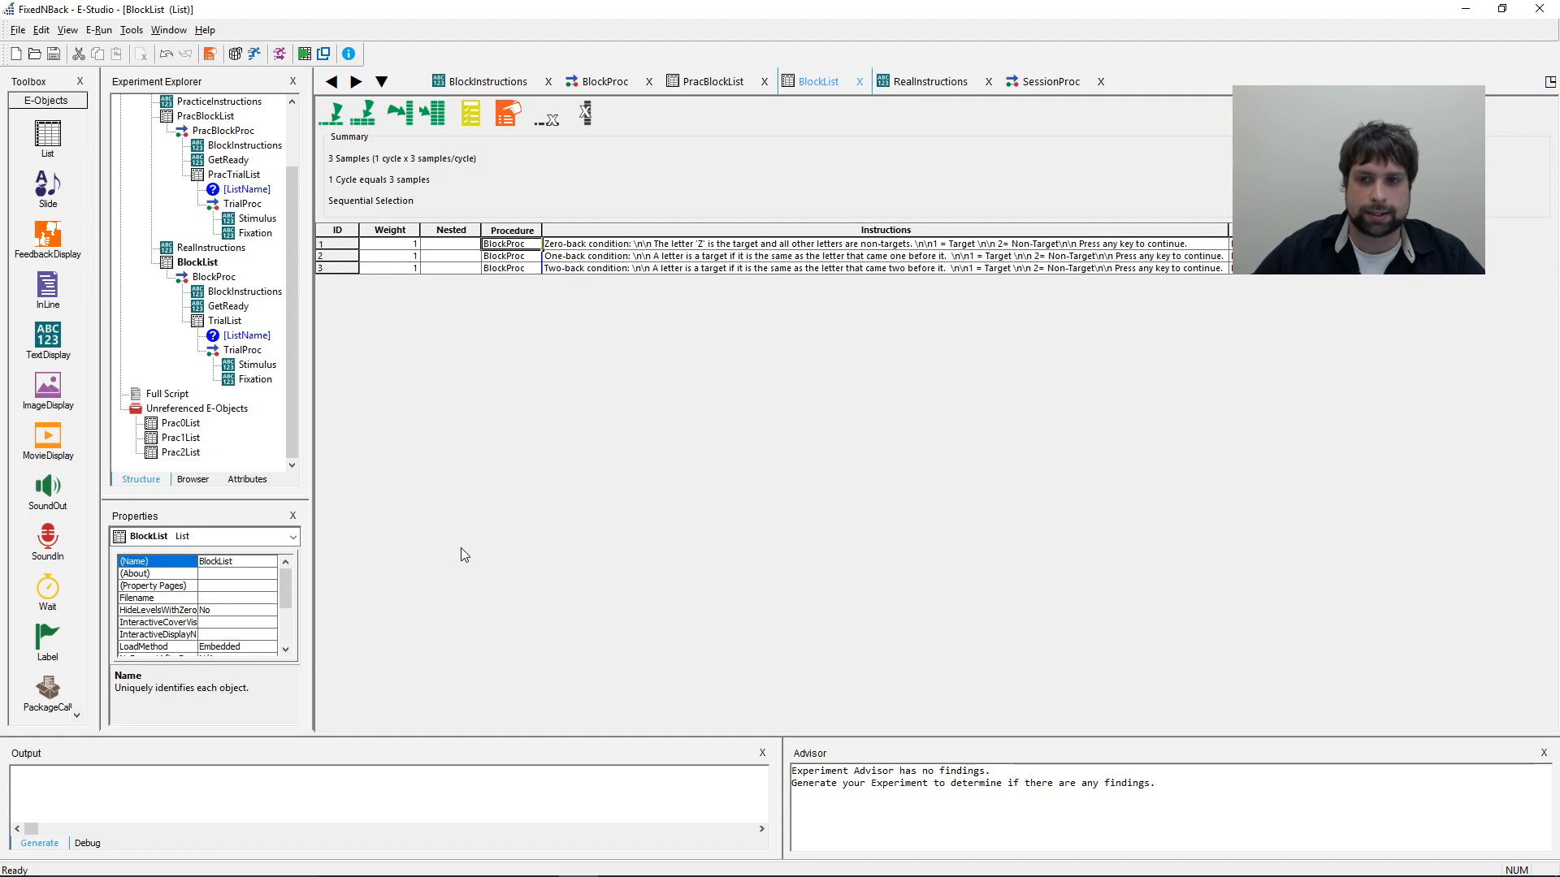
{"action": "left_click", "coordinate": [1276, 243]}
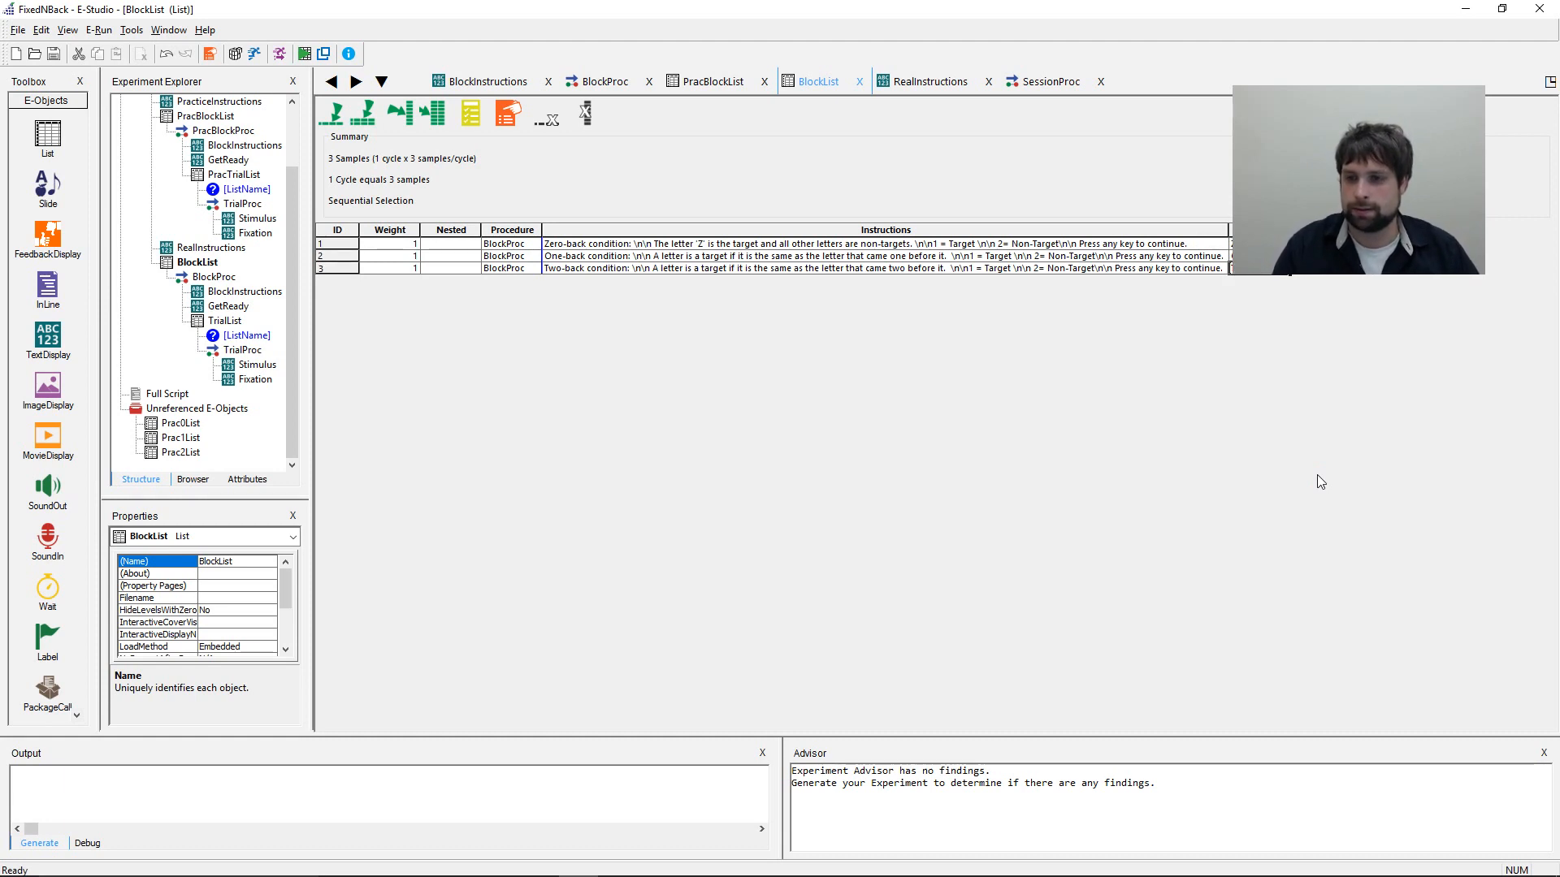
{"action": "double_click", "coordinate": [227, 320]}
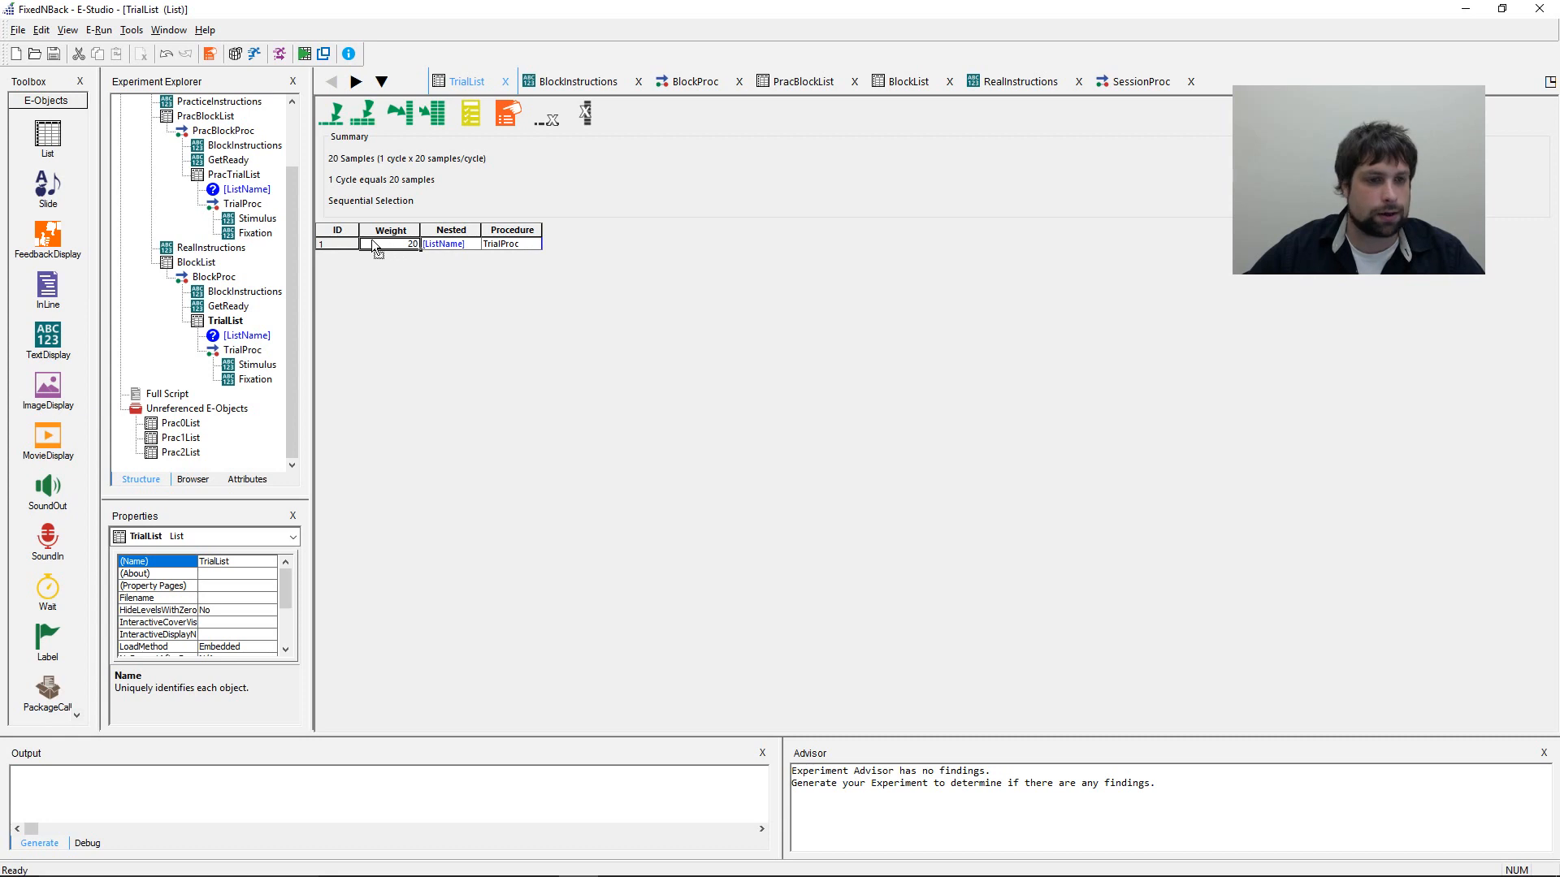
{"action": "left_click", "coordinate": [471, 245]}
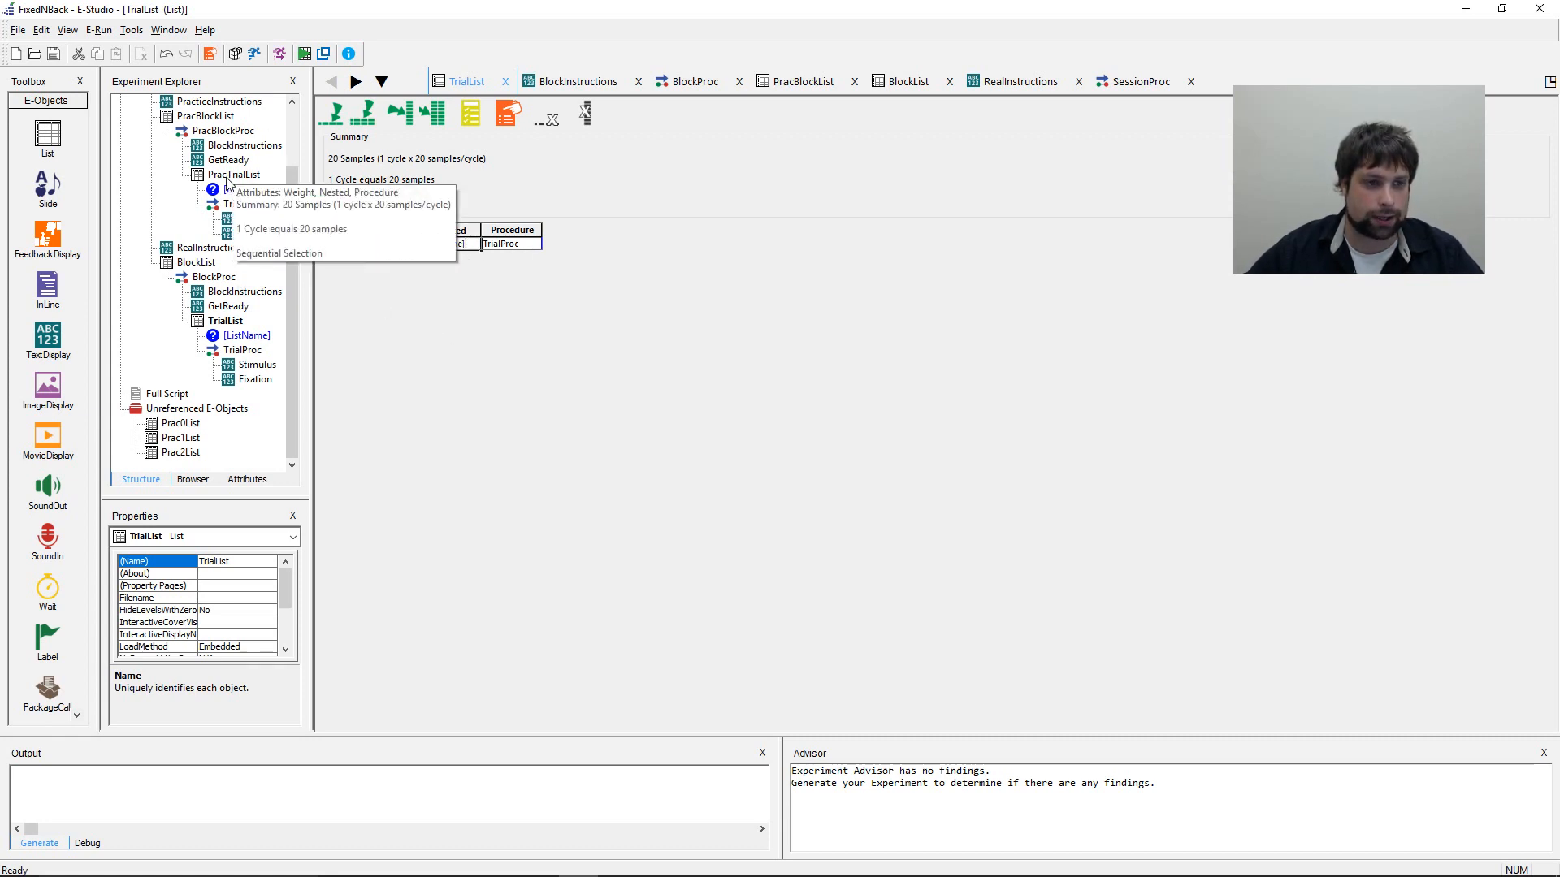
{"action": "double_click", "coordinate": [196, 262]}
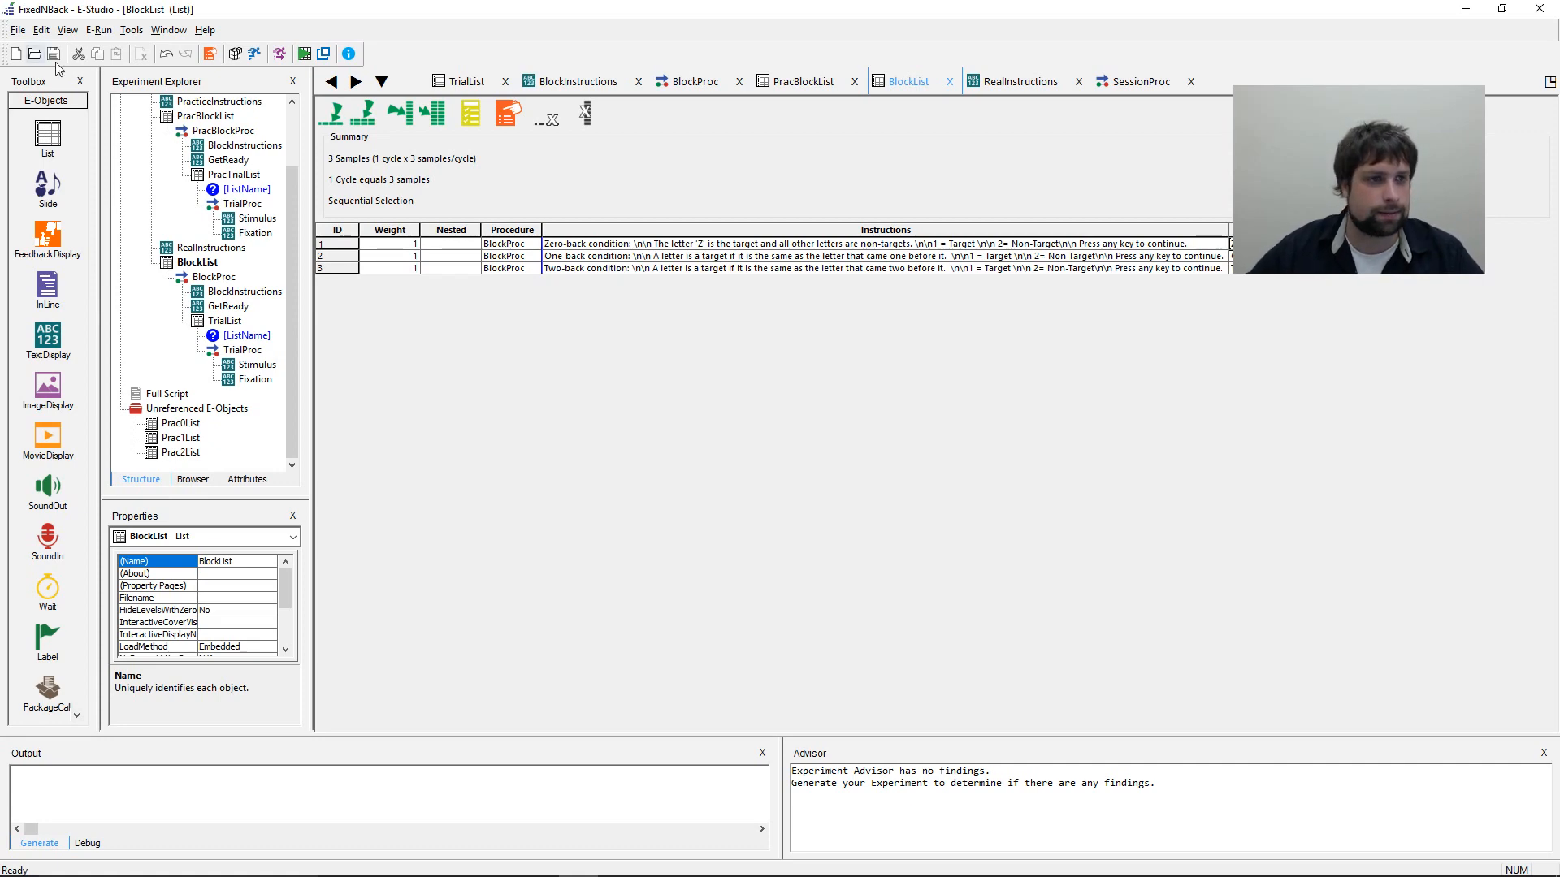
- Close all open object windows and bring the unreferenced practice lists into view
{"action": "left_click", "coordinate": [169, 30]}
{"action": "left_click", "coordinate": [225, 104]}
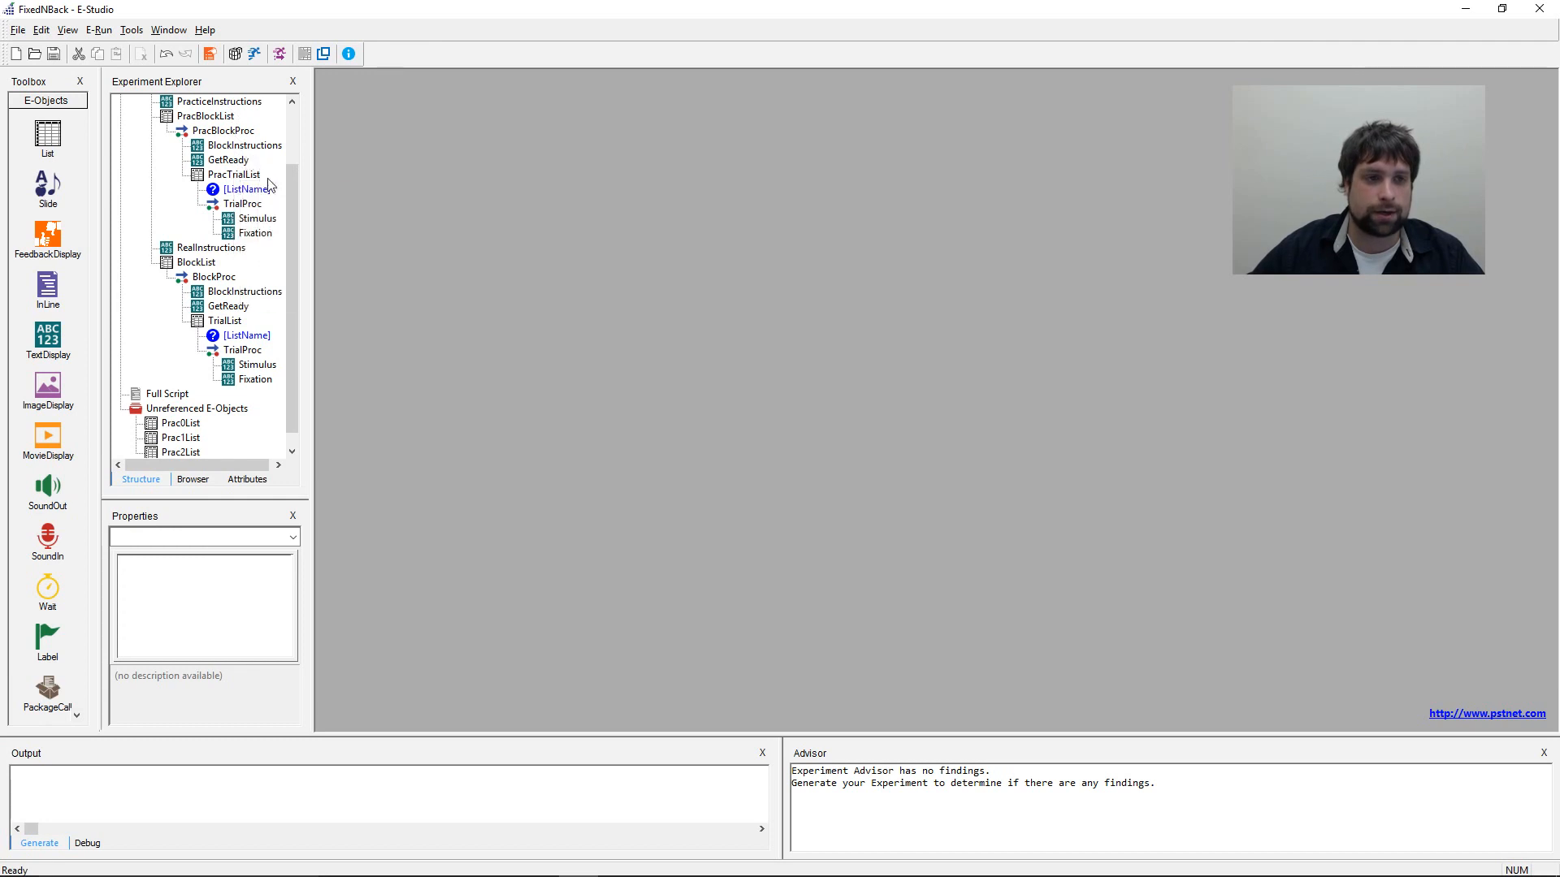
{"action": "left_click_drag", "start_coordinate": [290, 183], "coordinate": [290, 203]}
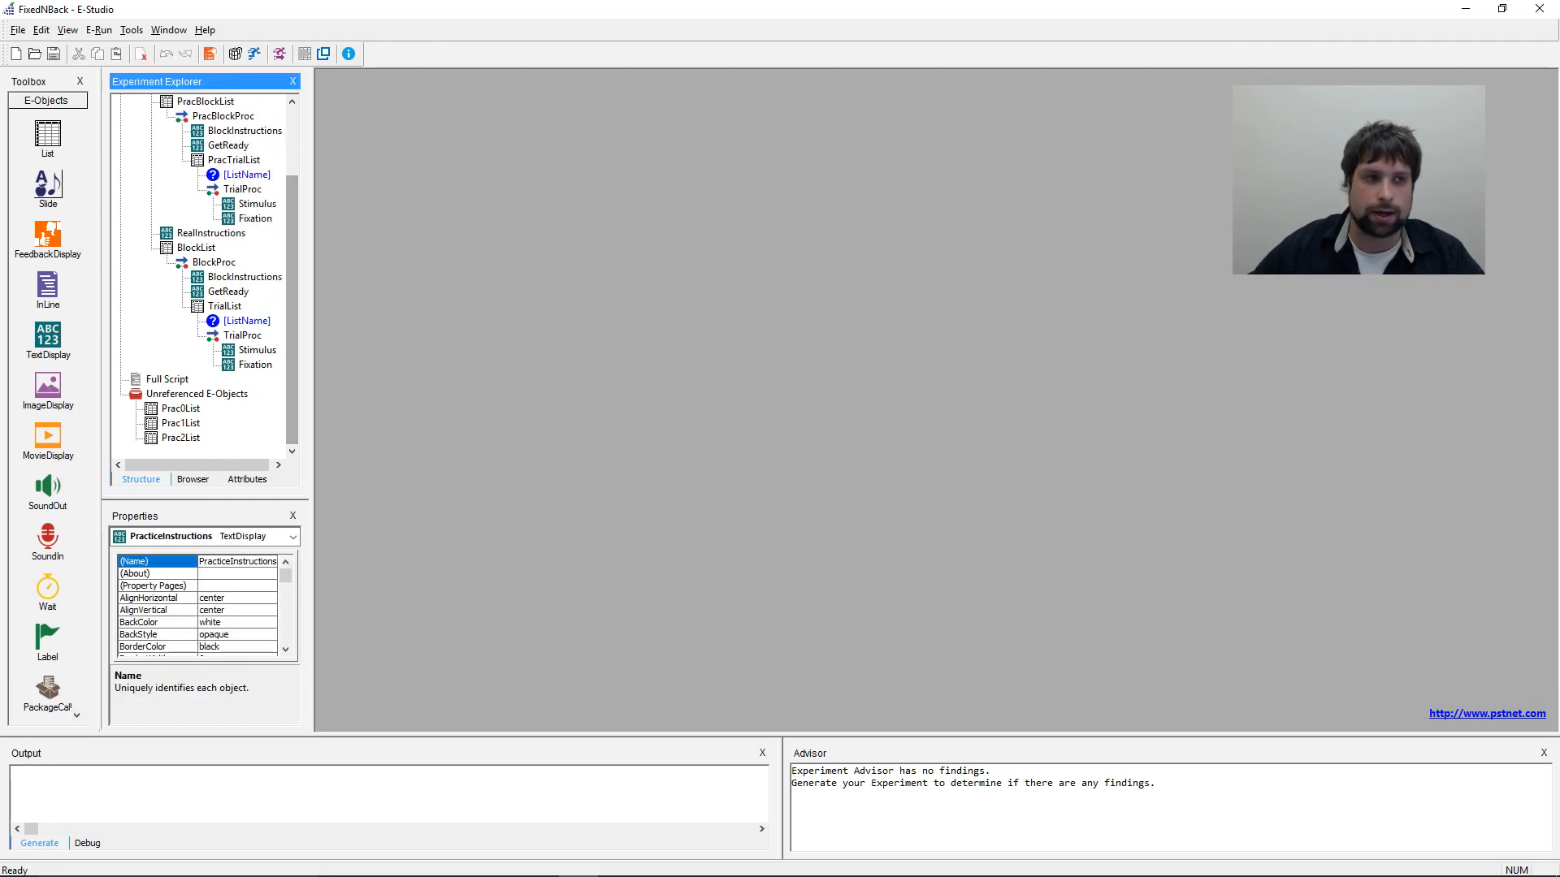
- Add an unreferenced List object to the experiment, rename it ZeroList, and close all open object windows
{"action": "left_click_drag", "start_coordinate": [48, 130], "coordinate": [946, 392]}
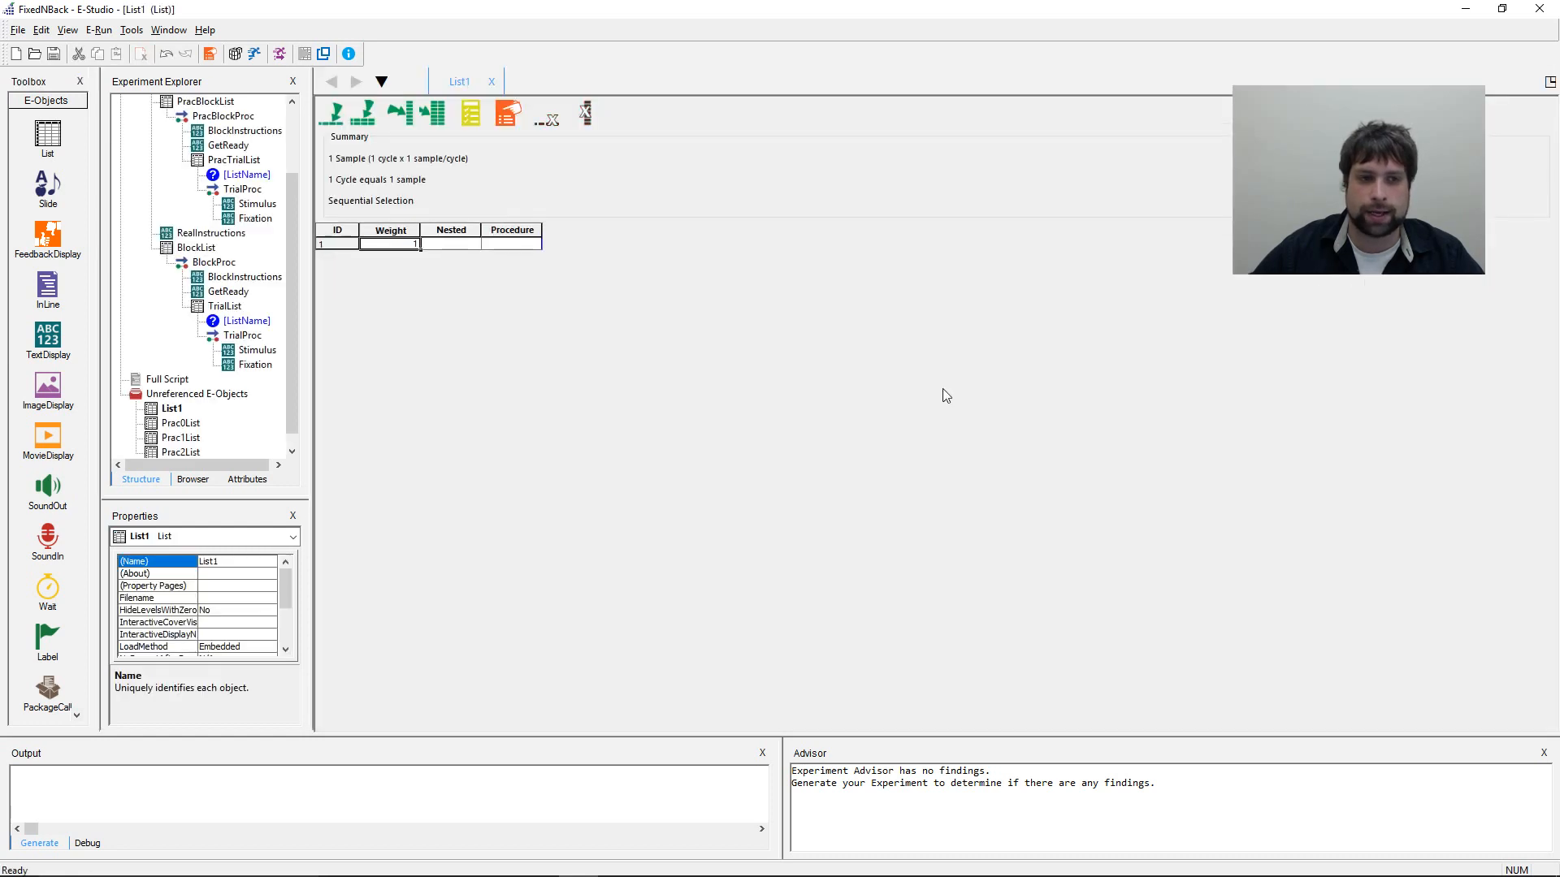
{"action": "right_click", "coordinate": [176, 409]}
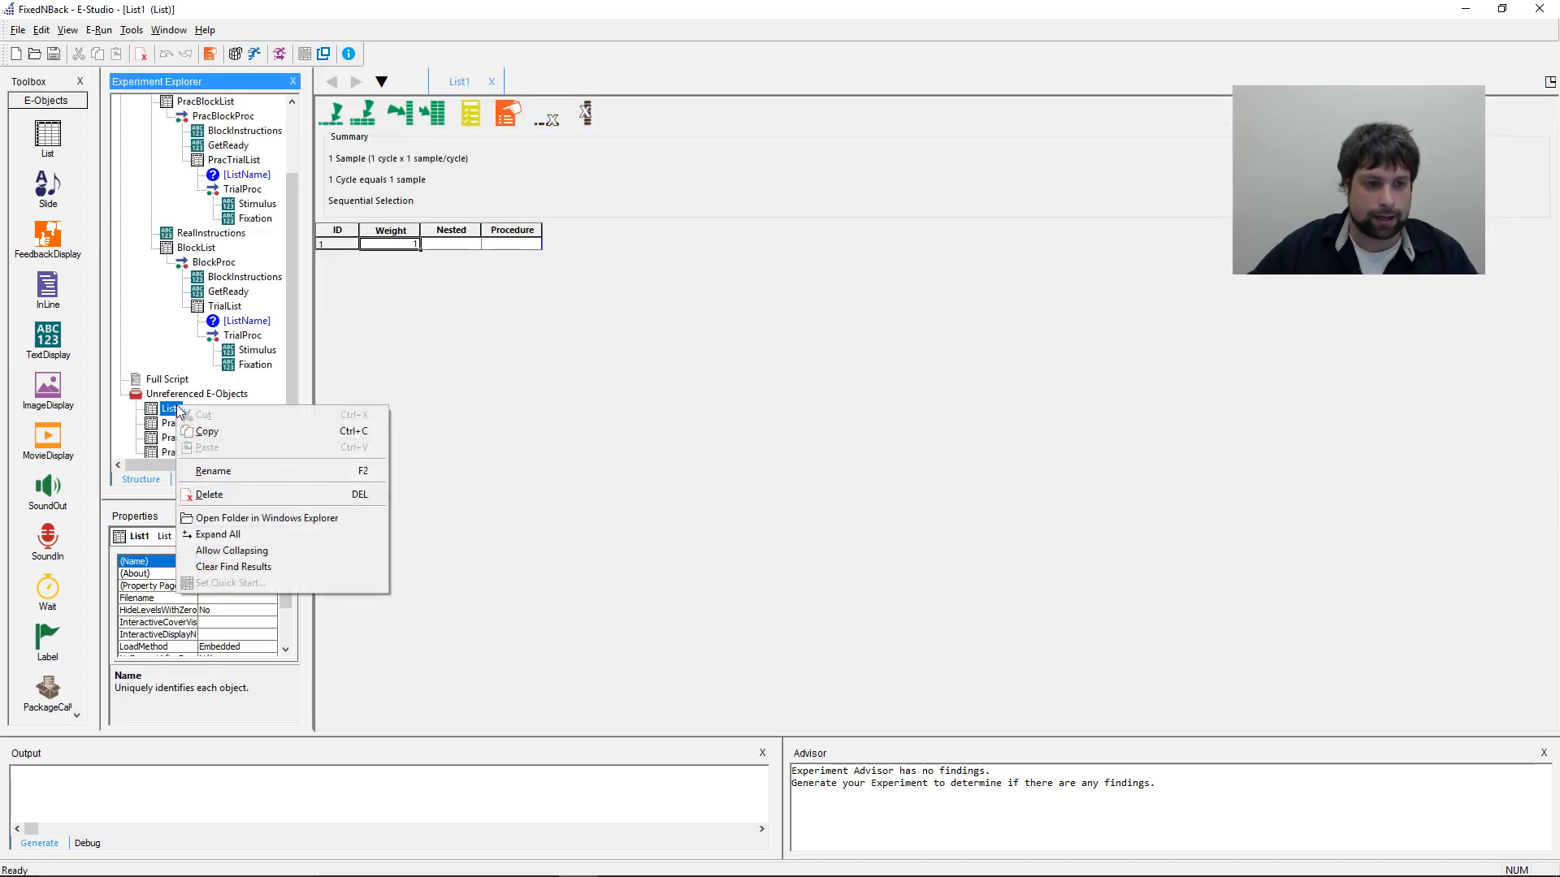
{"action": "left_click", "coordinate": [210, 471]}
{"action": "type", "text": "Ze"}
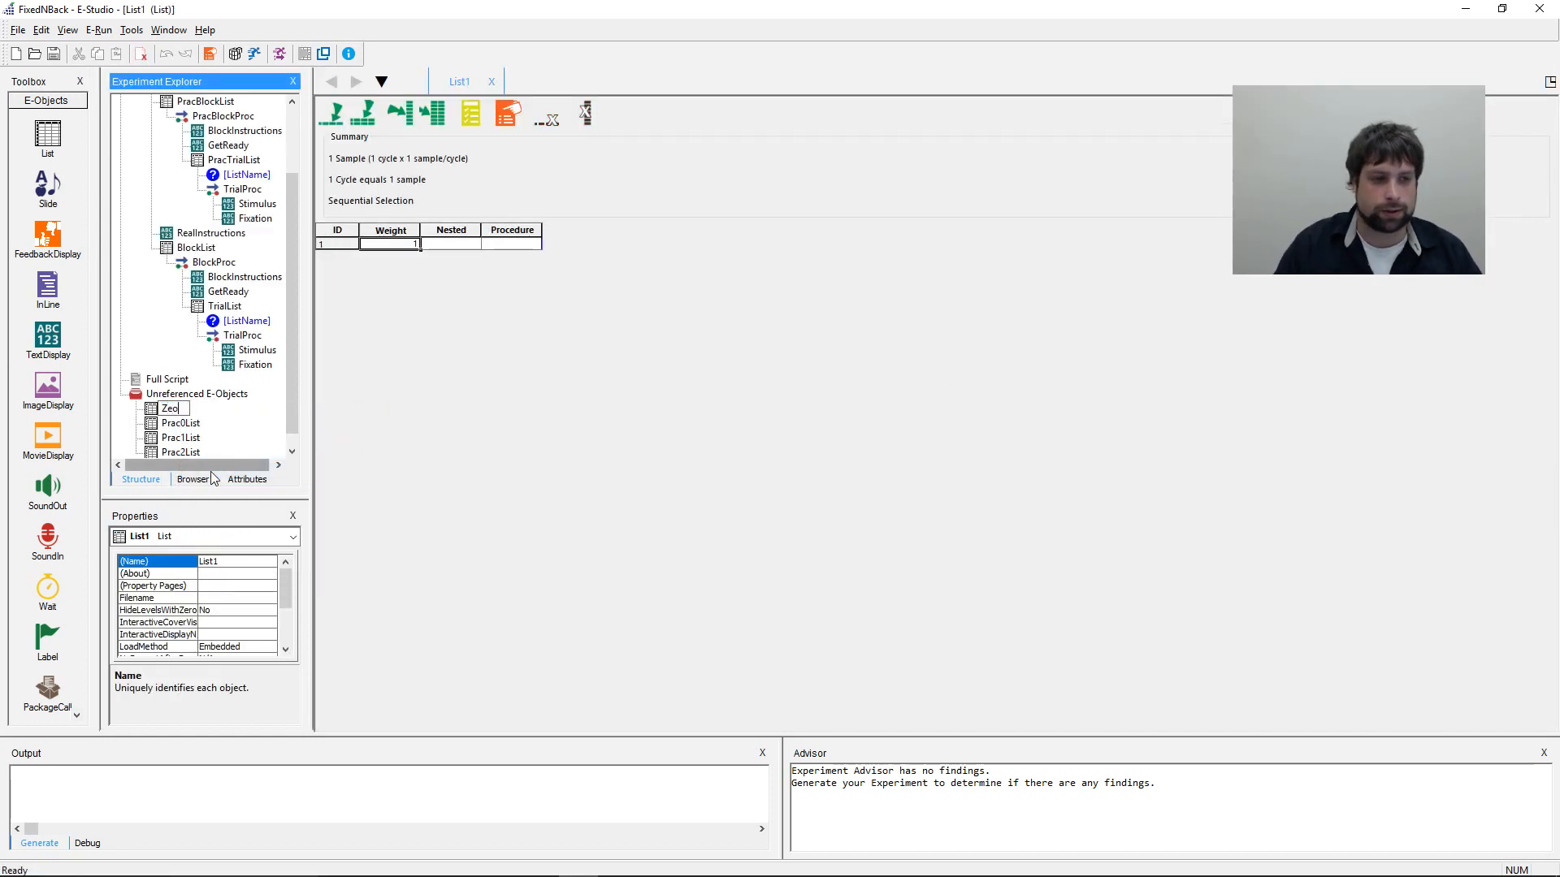
{"action": "type", "text": "roList"}
{"action": "key", "text": "Return"}
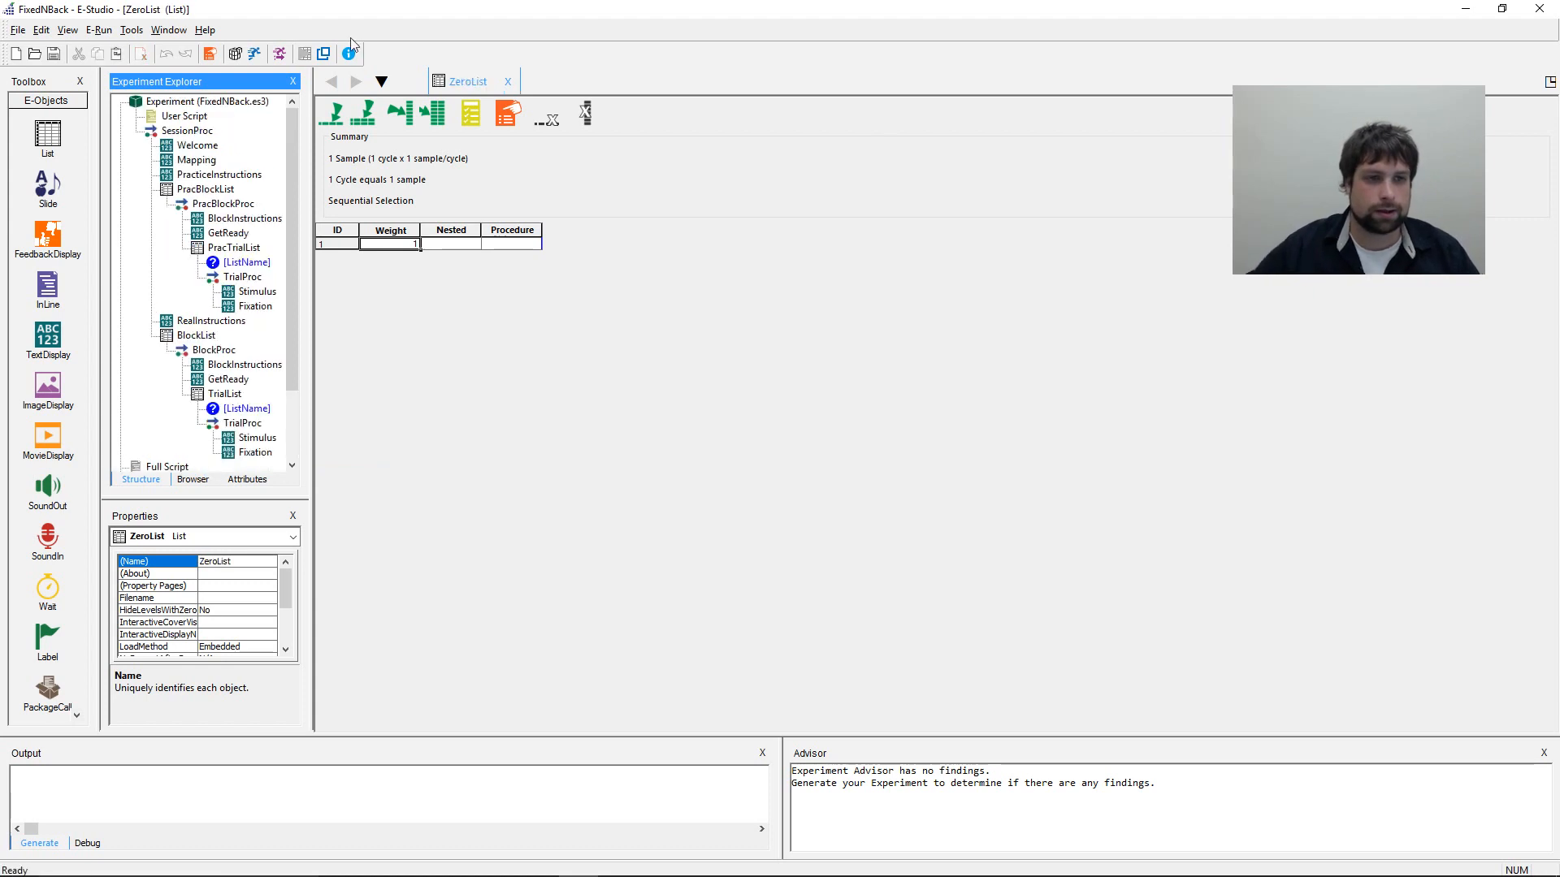
{"action": "left_click", "coordinate": [168, 30]}
{"action": "left_click", "coordinate": [195, 105]}
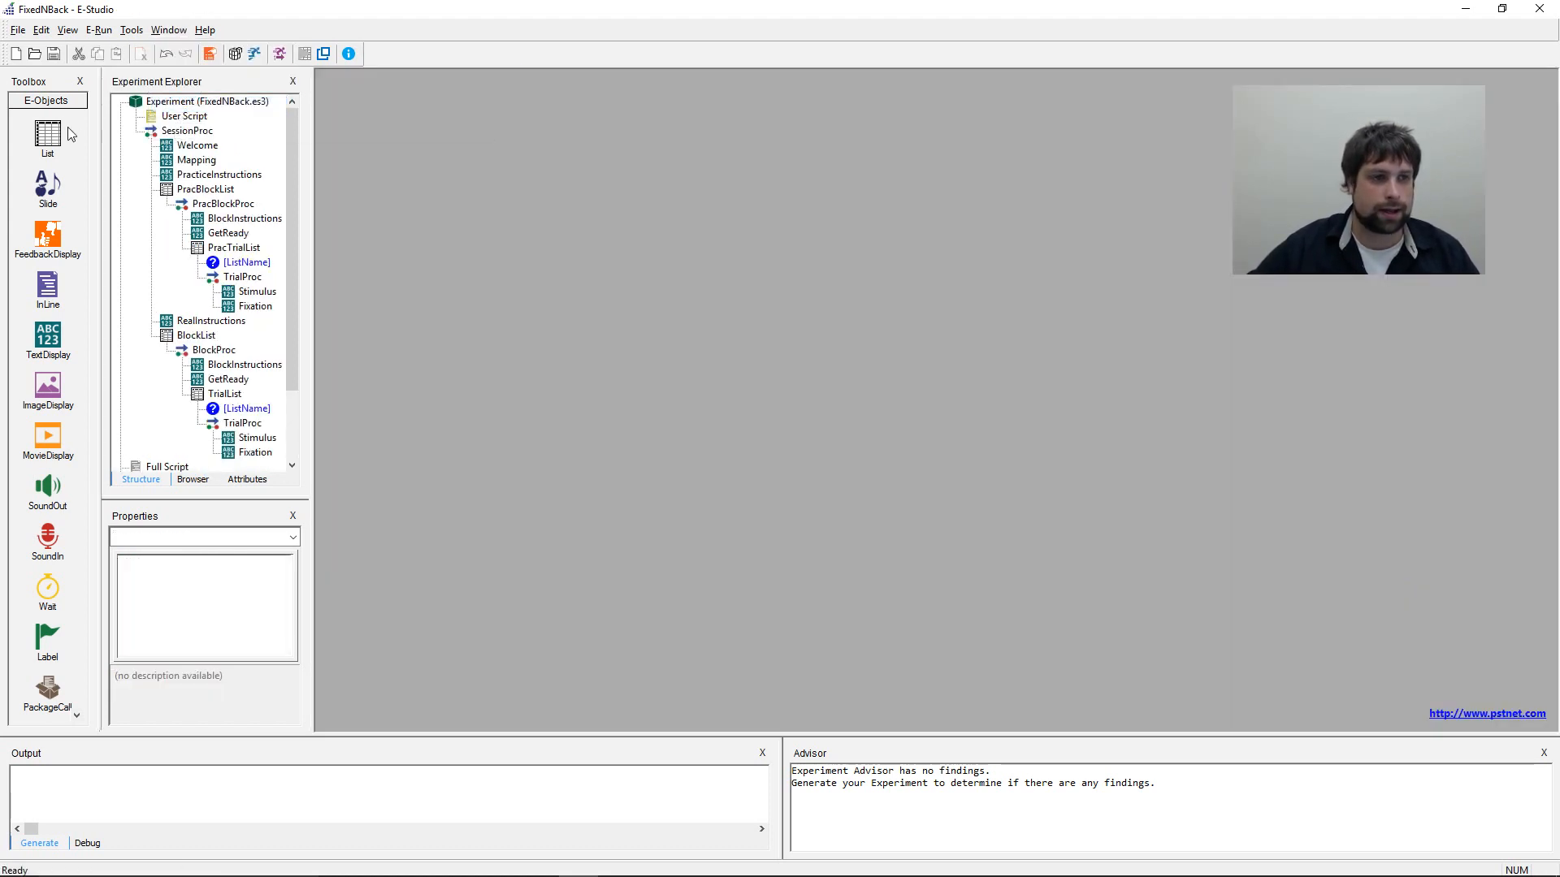
- Add another unreferenced List object, rename it OneList, and close all open object windows
{"action": "left_click_drag", "start_coordinate": [71, 134], "coordinate": [491, 278]}
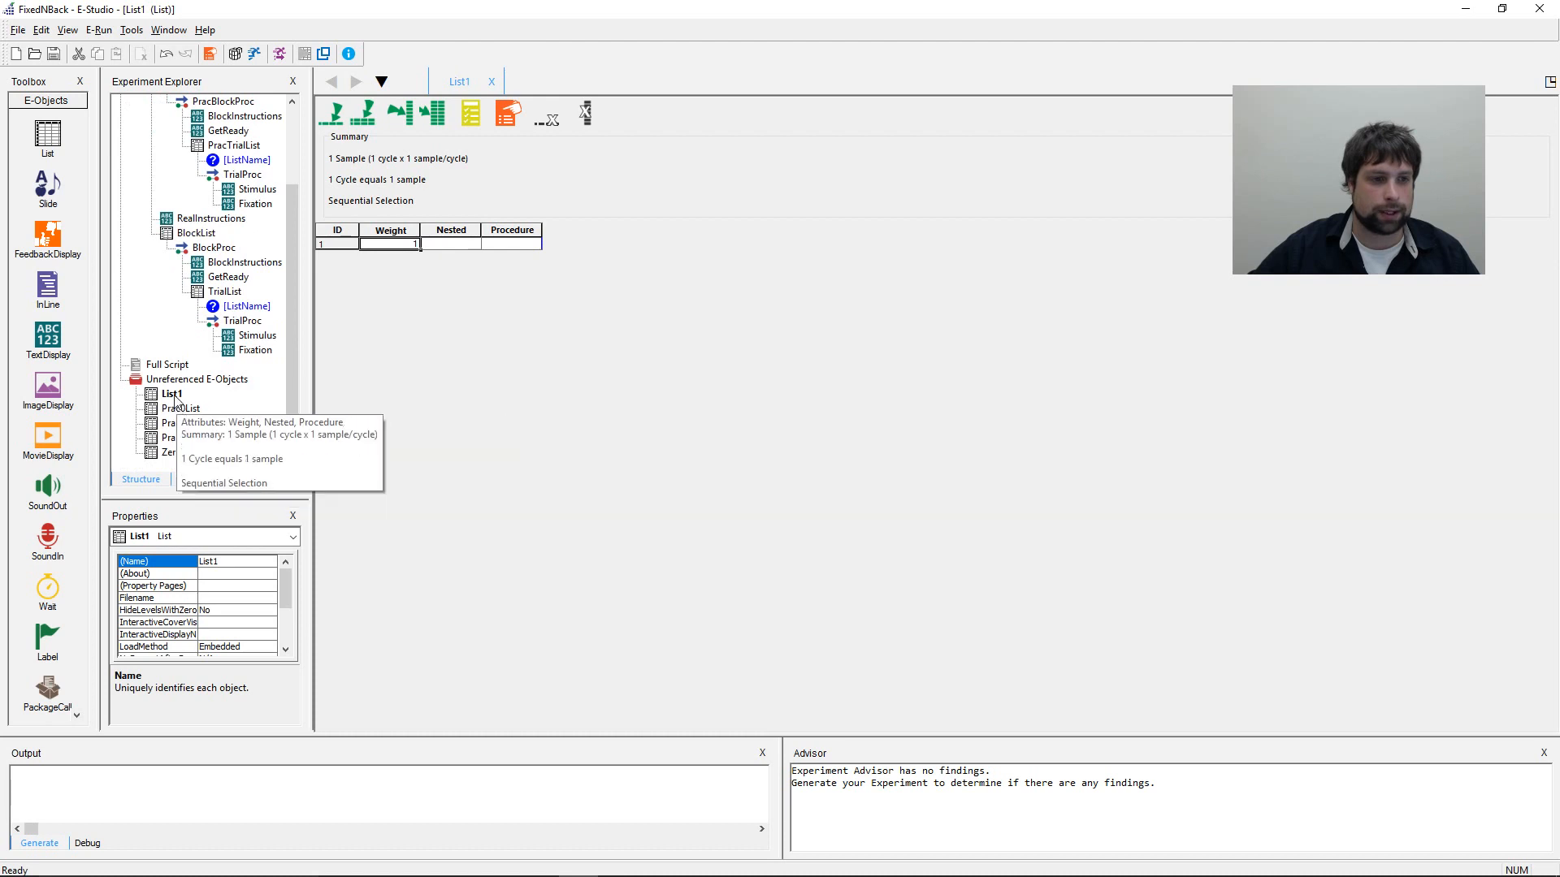
{"action": "left_click", "coordinate": [172, 394]}
{"action": "type", "text": "One"}
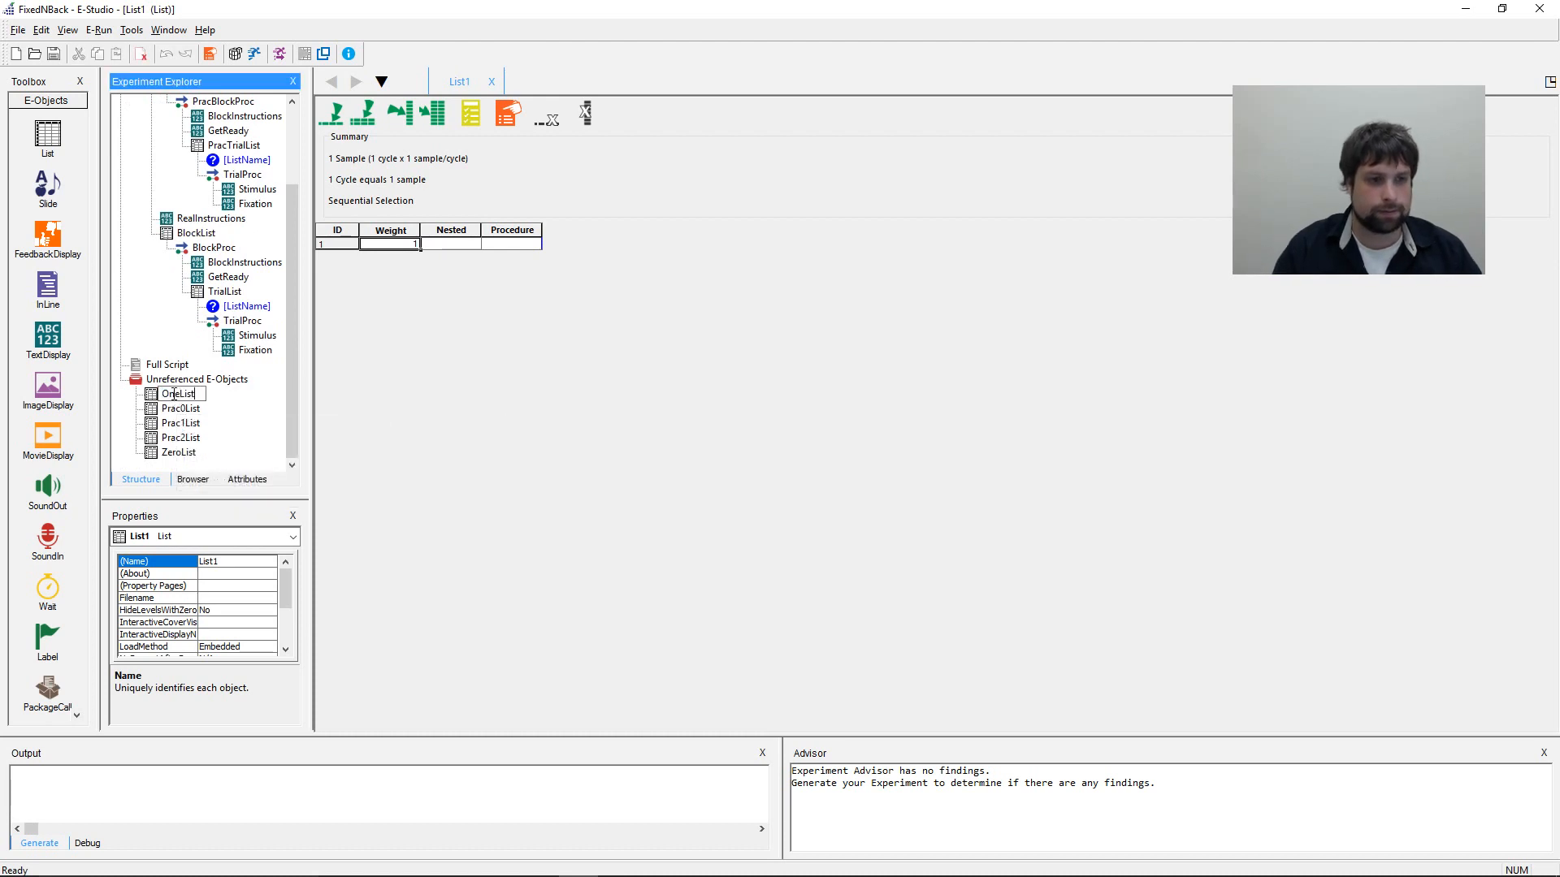
{"action": "key", "text": "Return"}
{"action": "left_click", "coordinate": [168, 30]}
{"action": "left_click", "coordinate": [183, 105]}
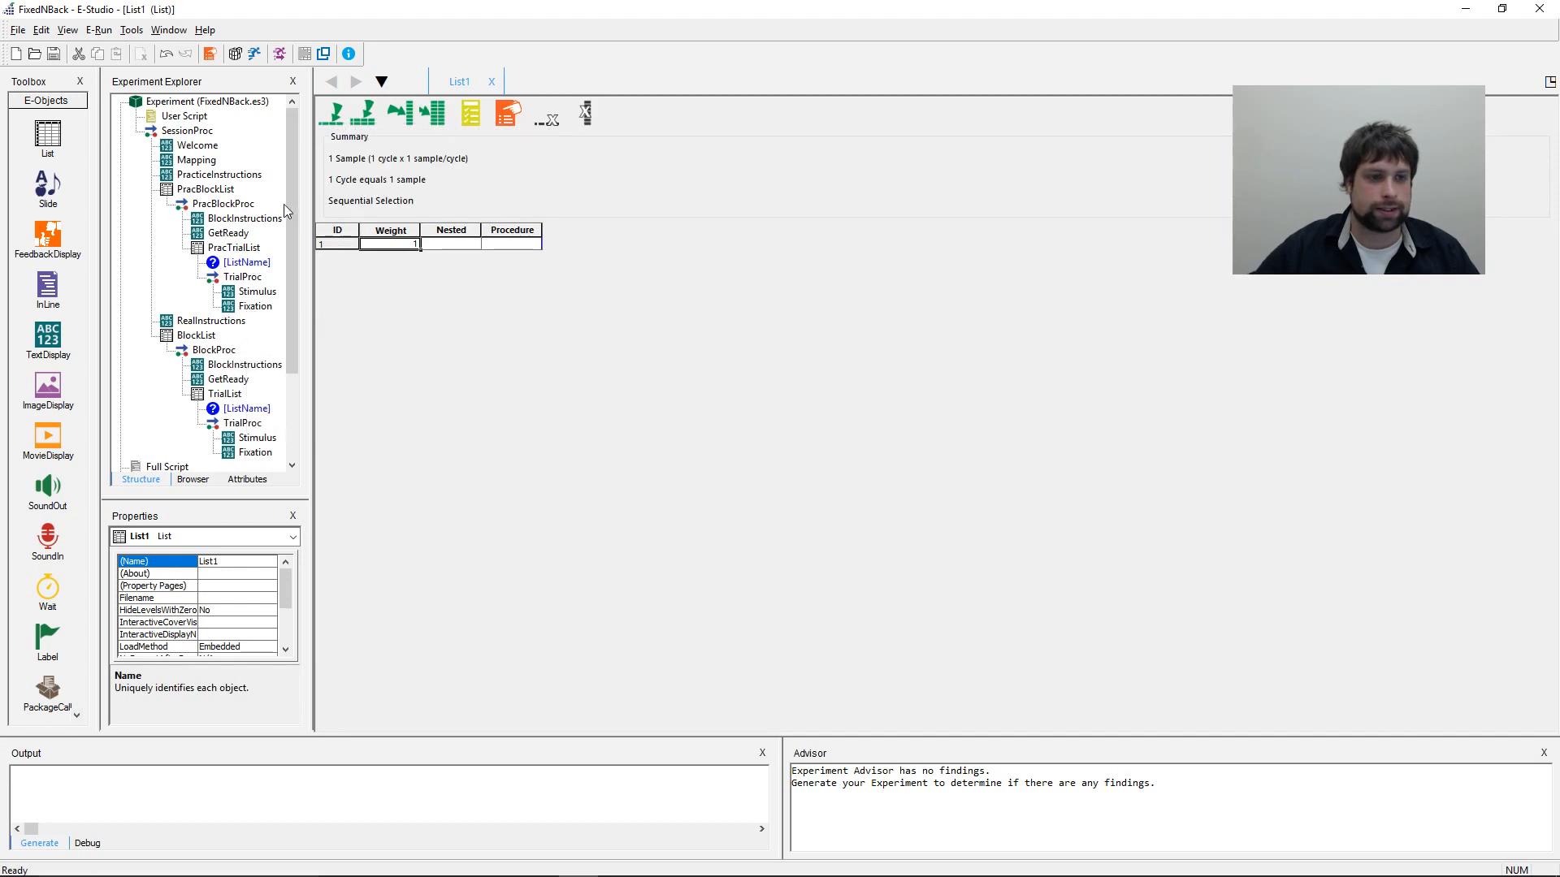
- Rename the newest unreferenced list, List1, as TwoList and close all open object windows
{"action": "left_click", "coordinate": [290, 317]}
{"action": "left_click_drag", "start_coordinate": [295, 348], "coordinate": [294, 419]}
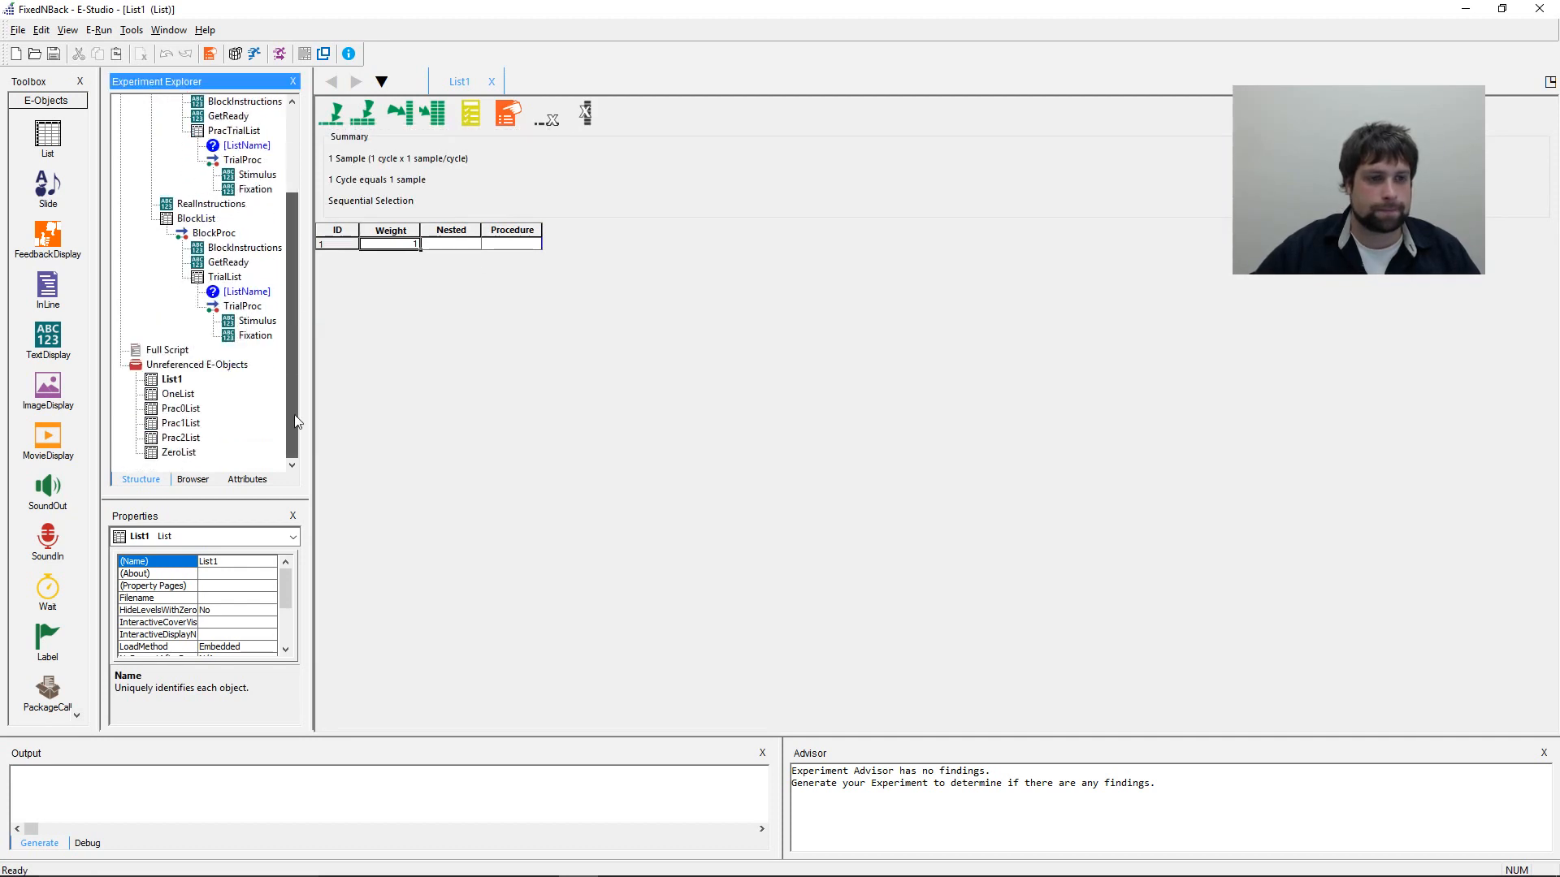
{"action": "left_click", "coordinate": [166, 379]}
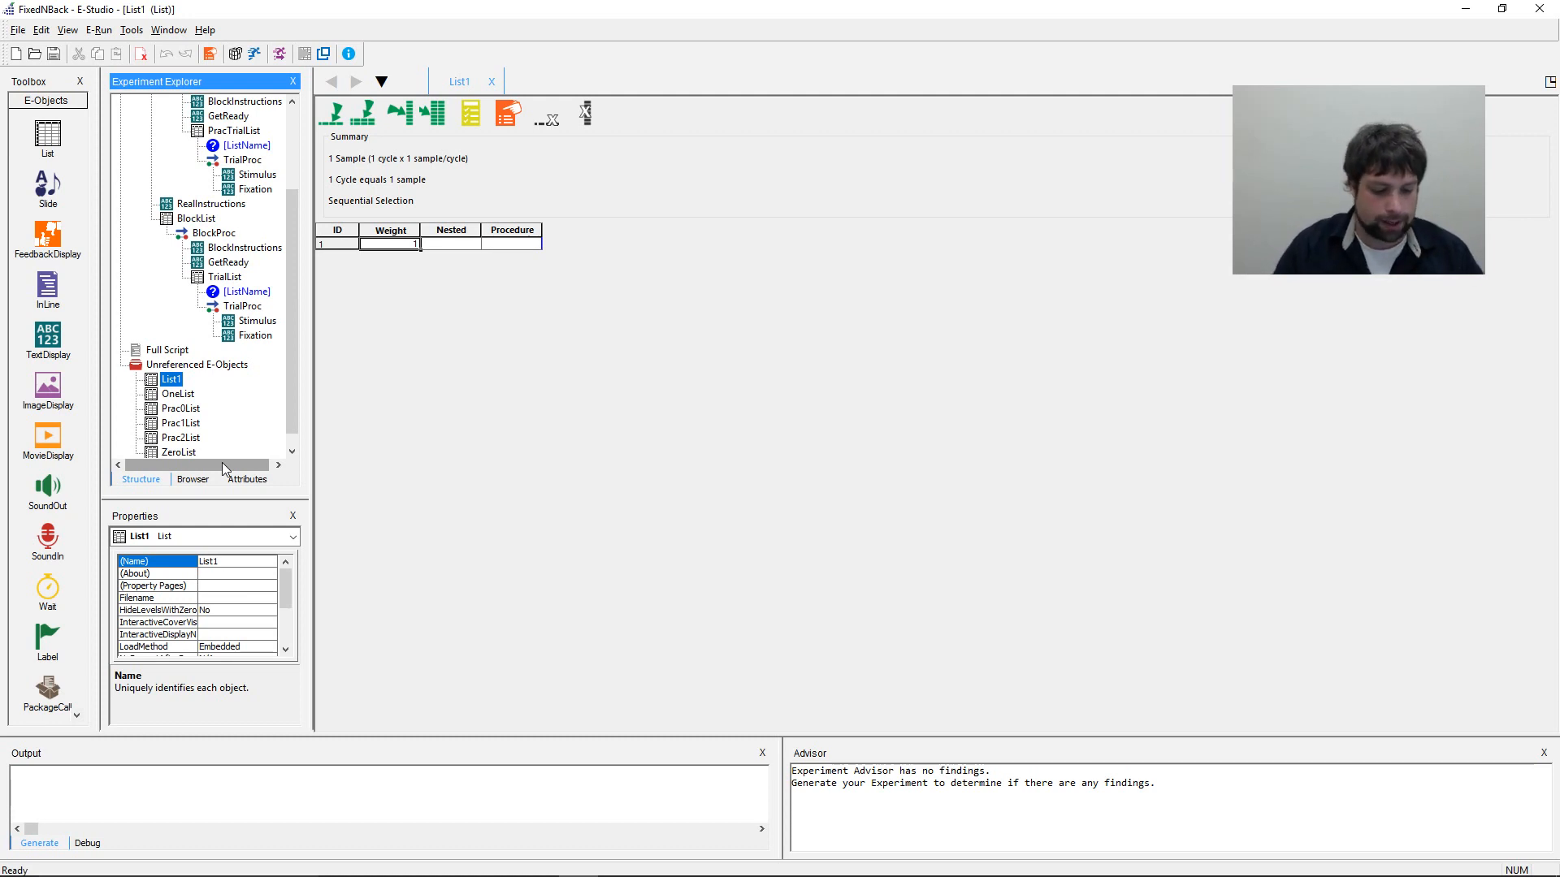
{"action": "key", "text": "F2"}
{"action": "type", "text": "TwoList"}
{"action": "key", "text": "Return"}
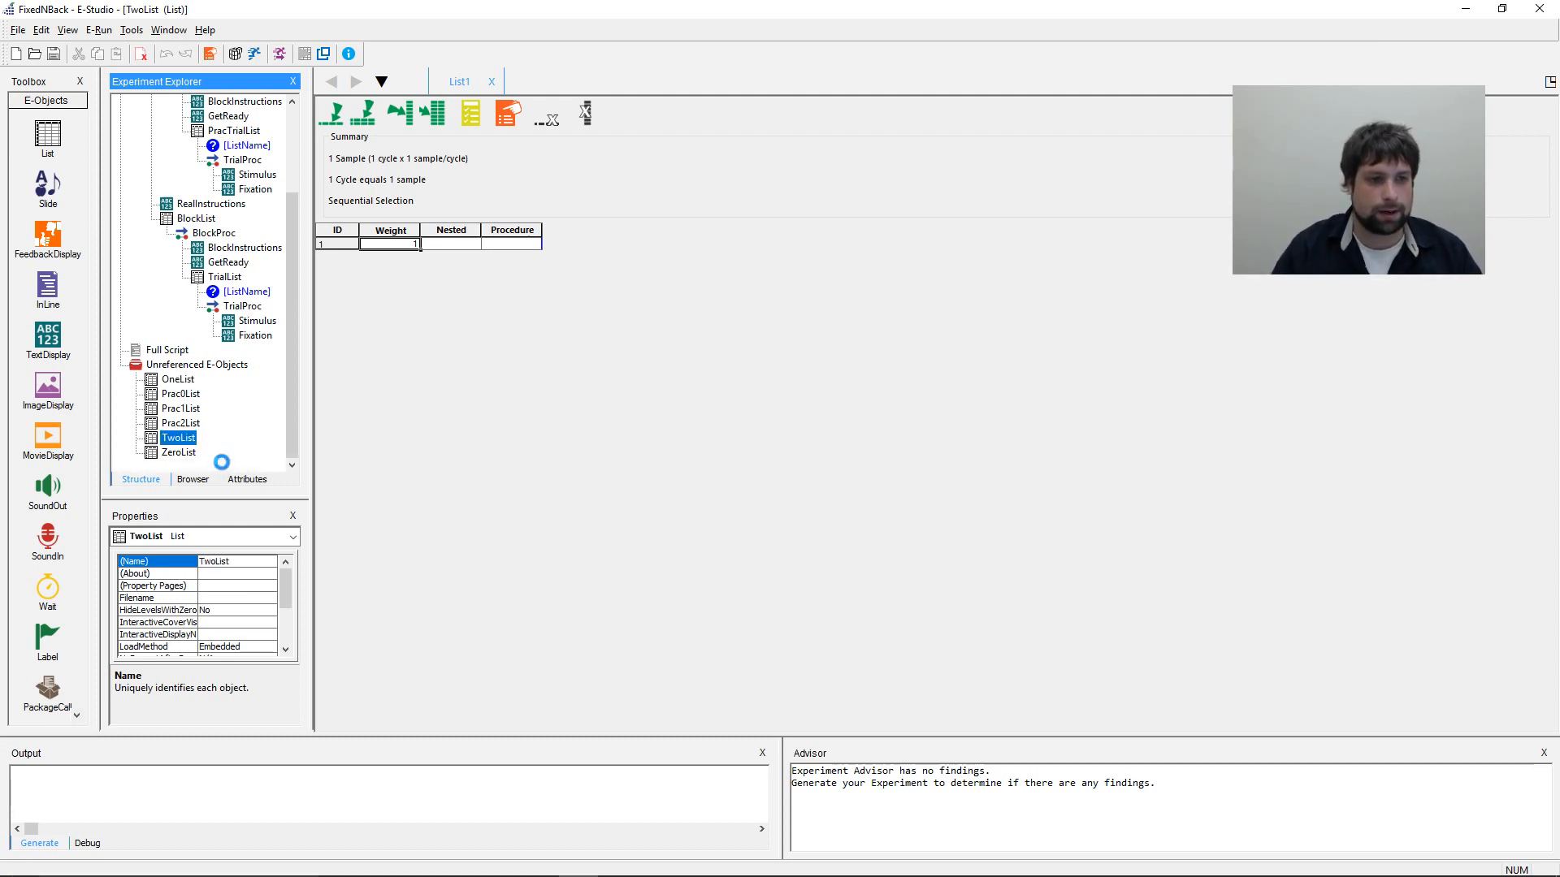
{"action": "left_click", "coordinate": [704, 329]}
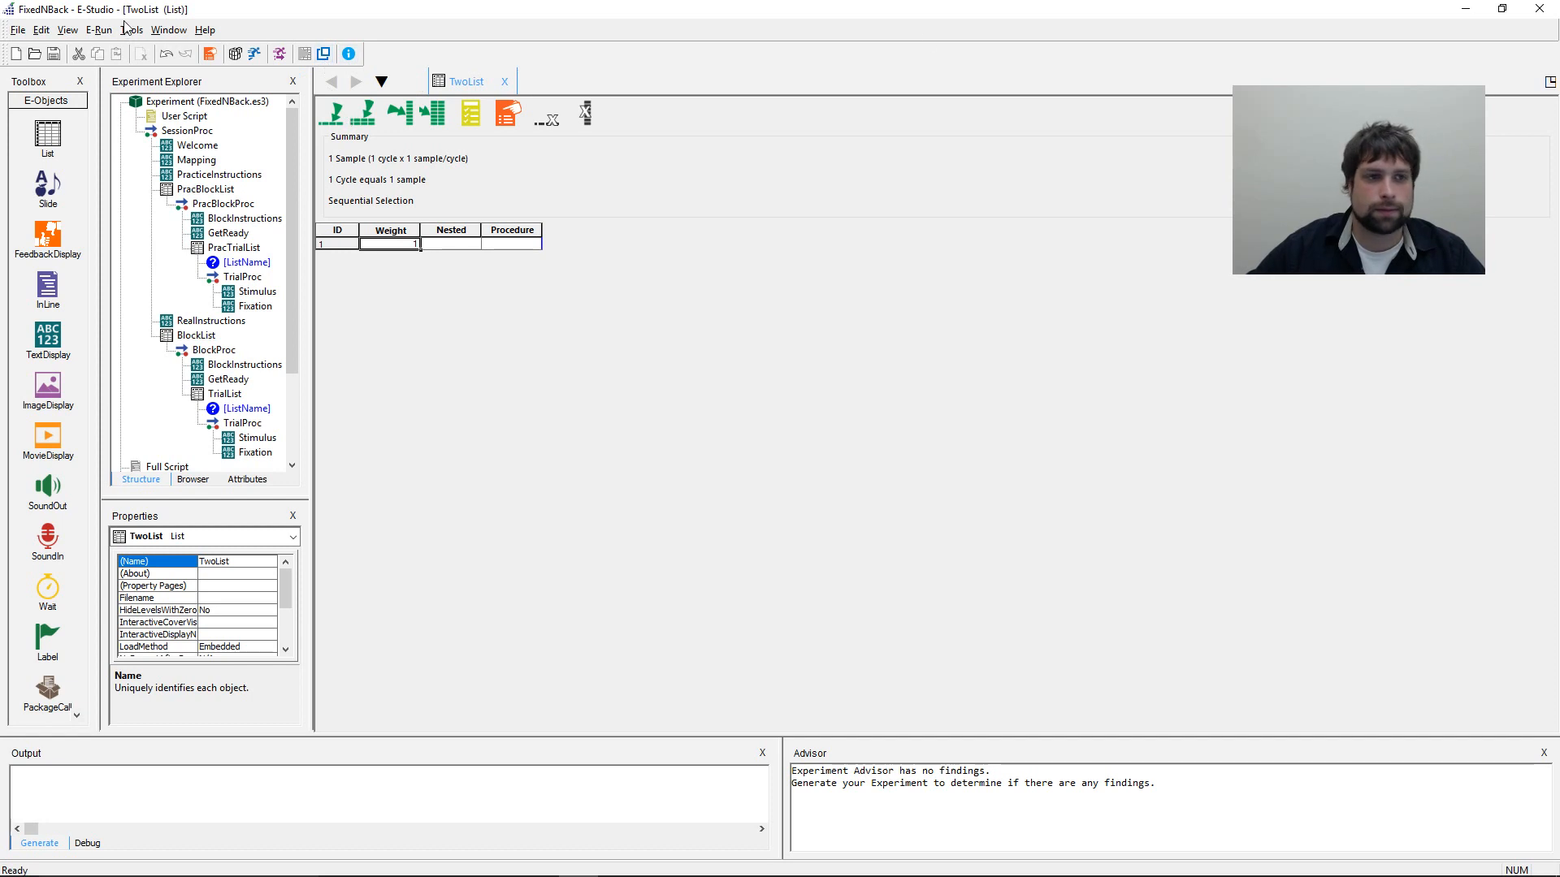
{"action": "left_click", "coordinate": [169, 29]}
{"action": "left_click", "coordinate": [191, 103]}
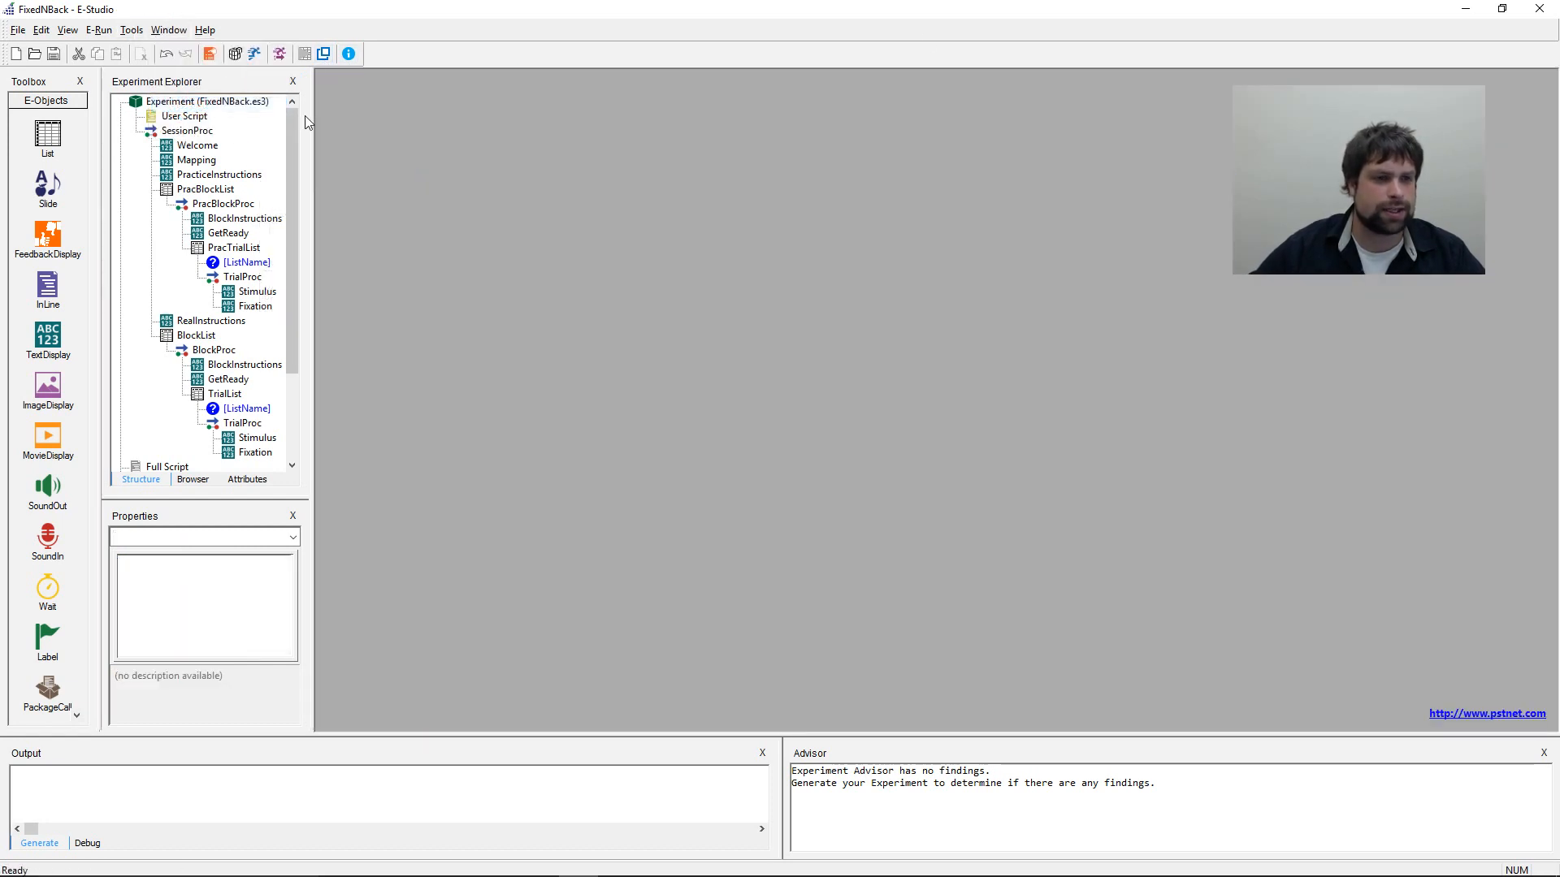
- Open Prac0List and copy its TrialType, Letter, CellNumber and Correct columns
{"action": "scroll", "coordinate": [307, 122], "scroll_direction": "down", "scroll_amount": 3}
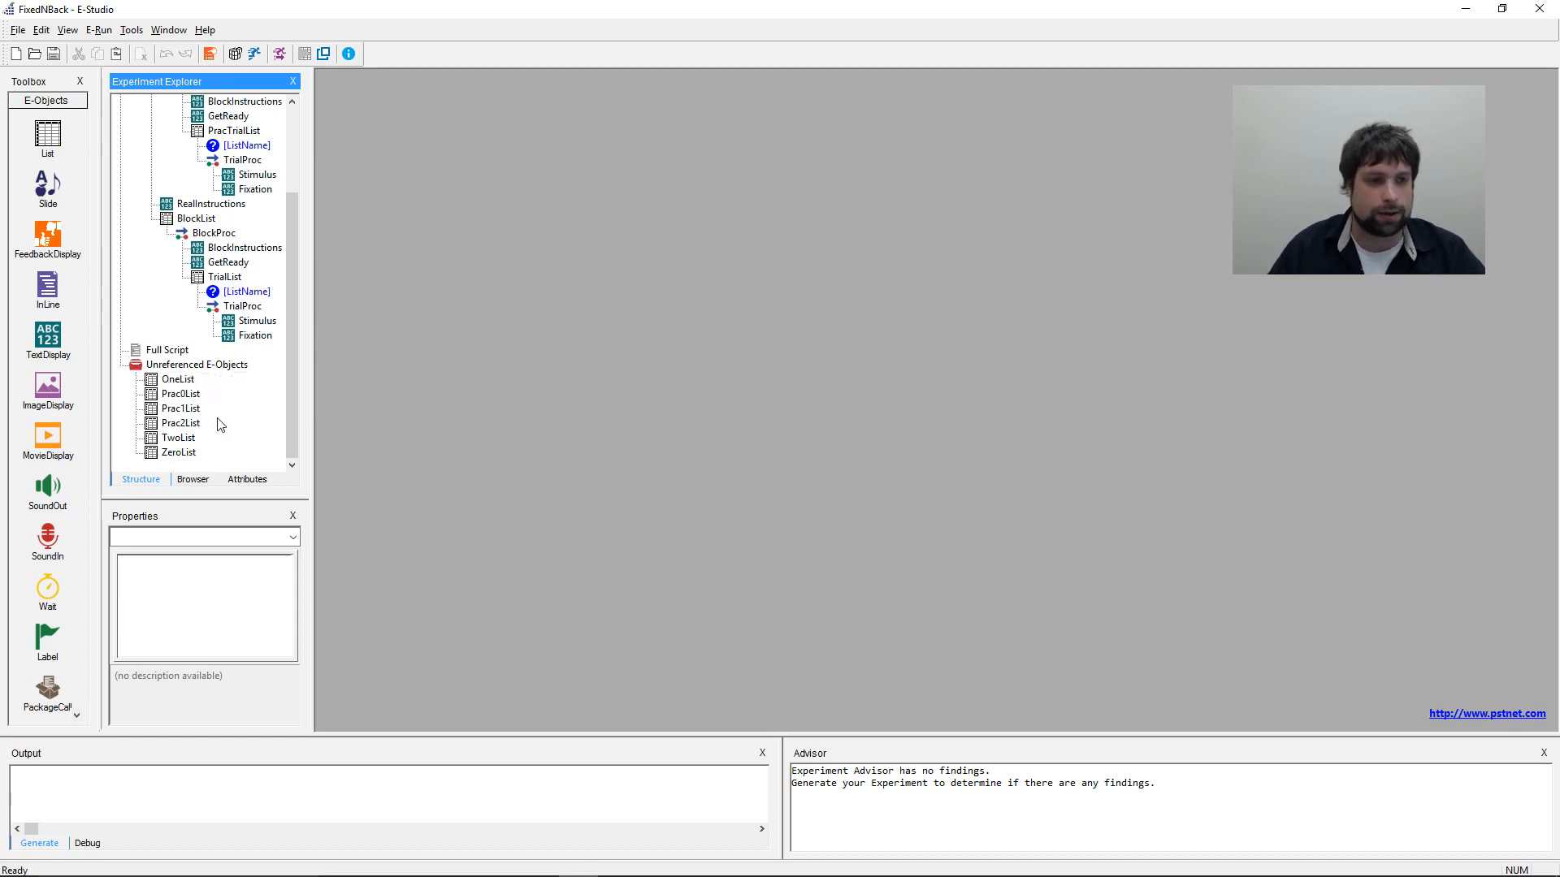
{"action": "mouse_move", "coordinate": [197, 426]}
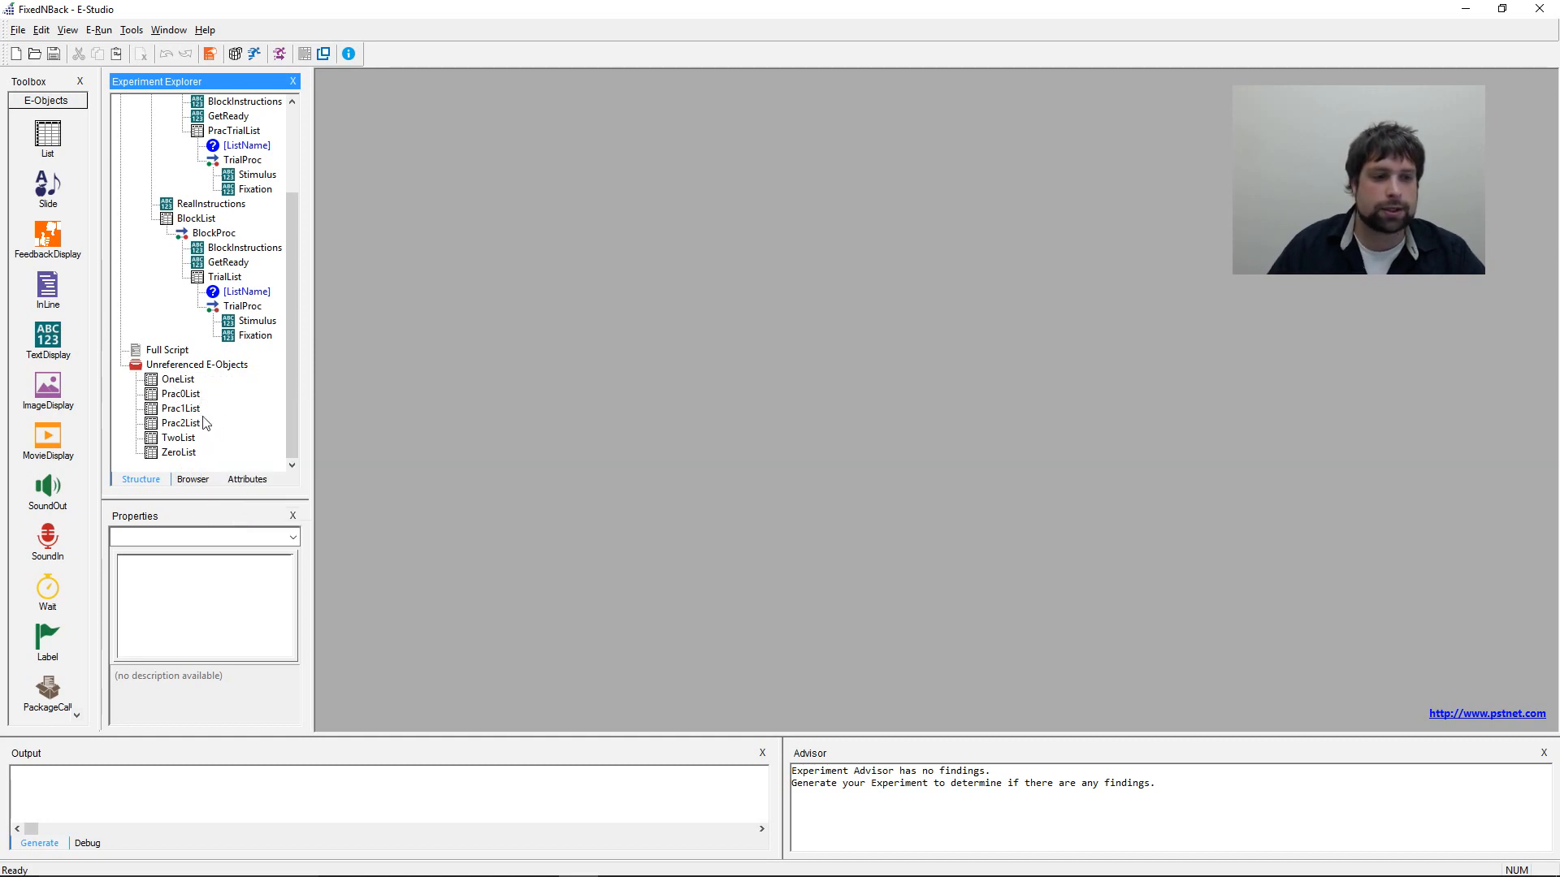
{"action": "left_click", "coordinate": [185, 396]}
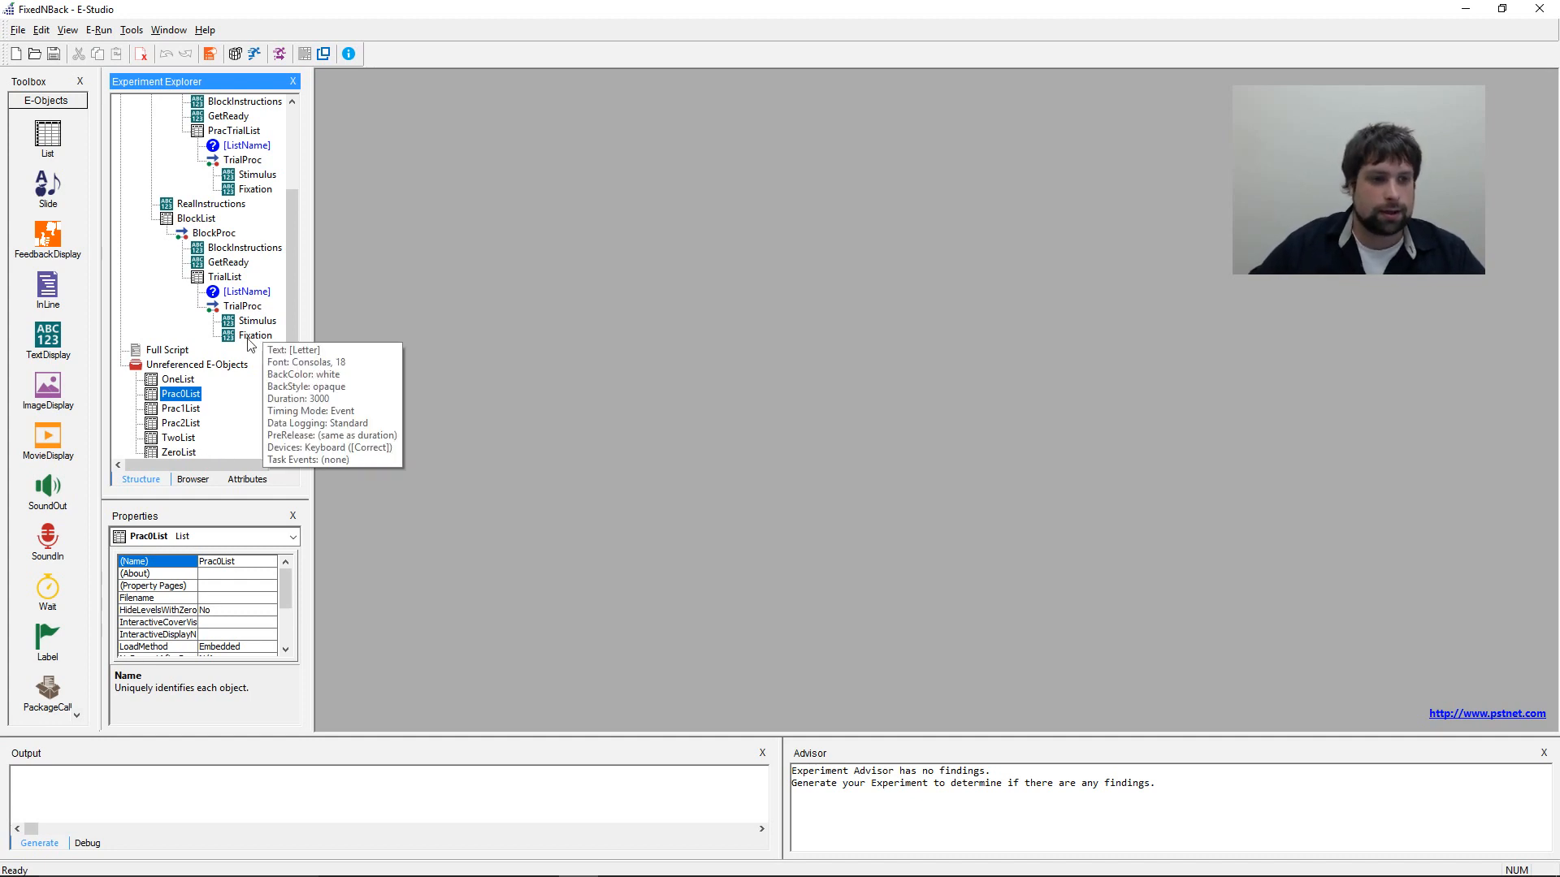
{"action": "mouse_move", "coordinate": [161, 401]}
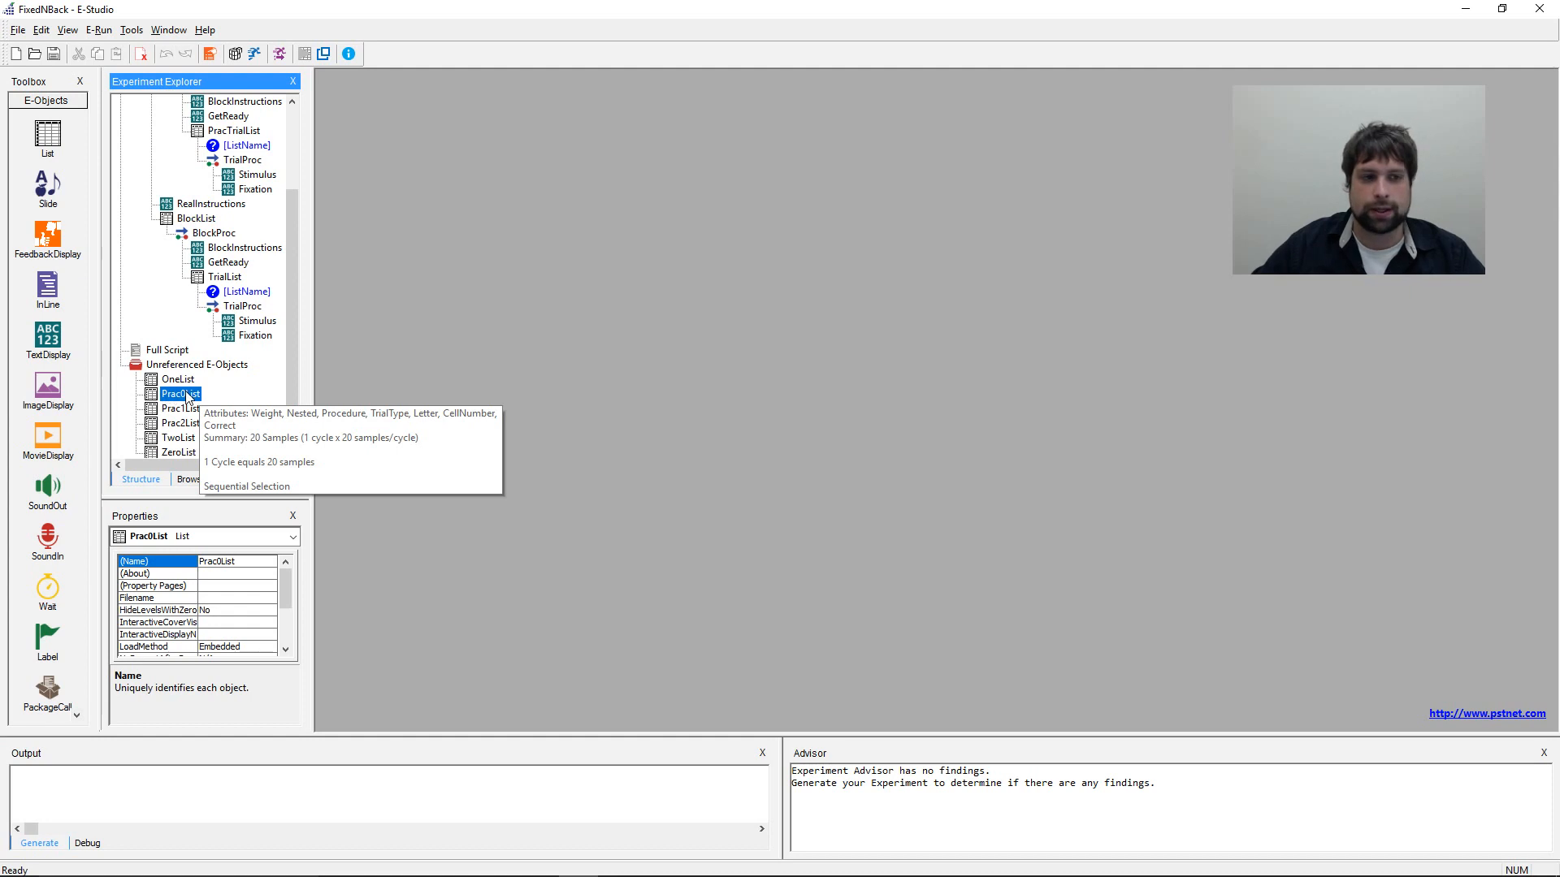
{"action": "double_click", "coordinate": [198, 395]}
{"action": "left_click", "coordinate": [765, 406]}
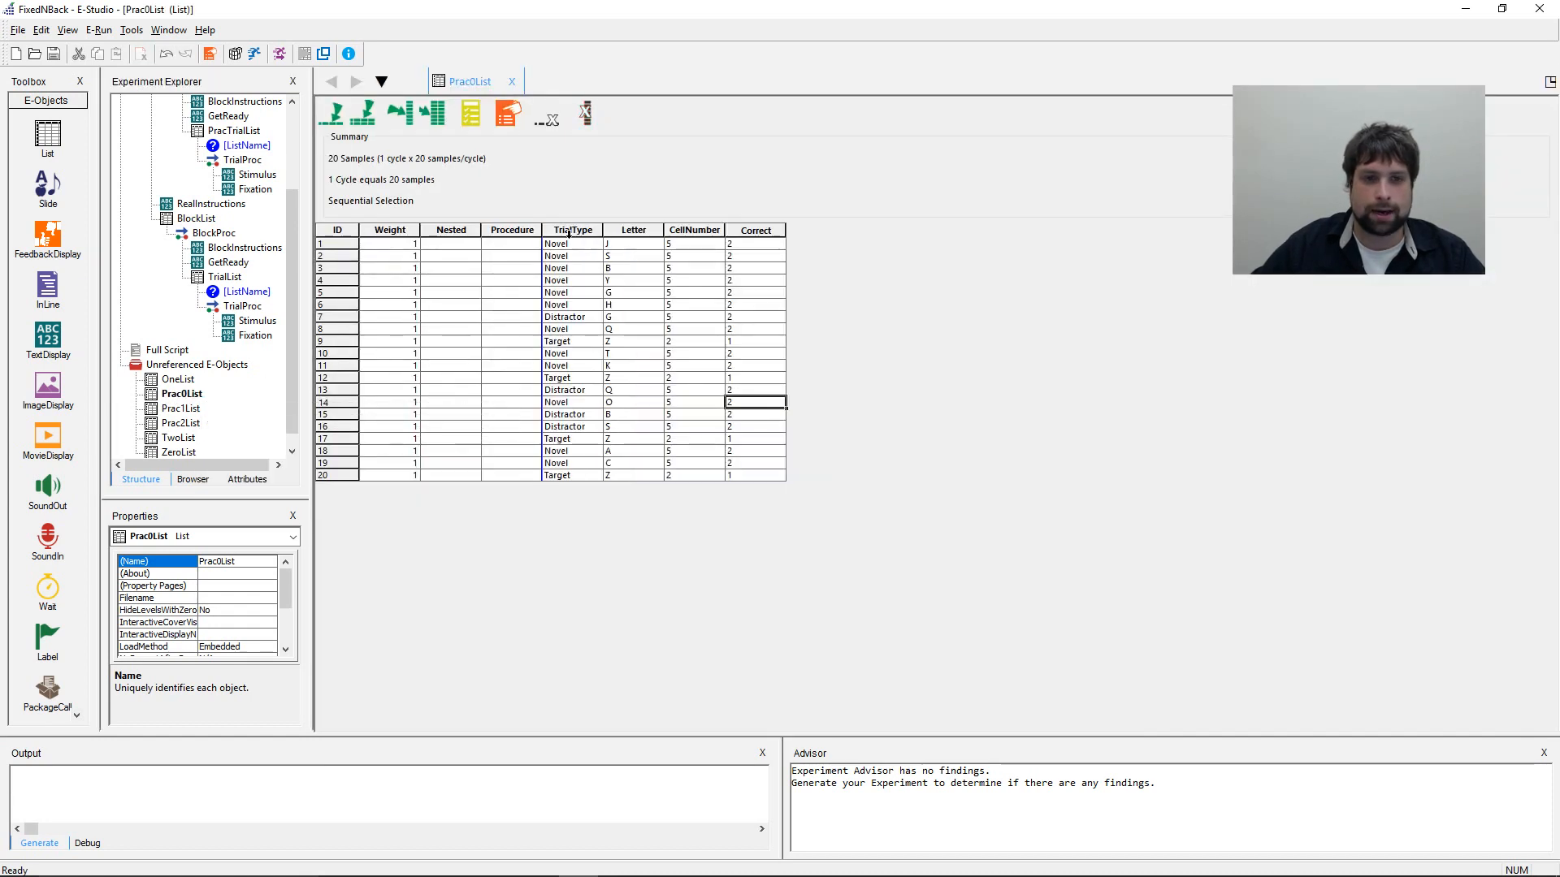
{"action": "left_click_drag", "start_coordinate": [566, 230], "coordinate": [760, 234]}
{"action": "key", "text": "ctrl+c"}
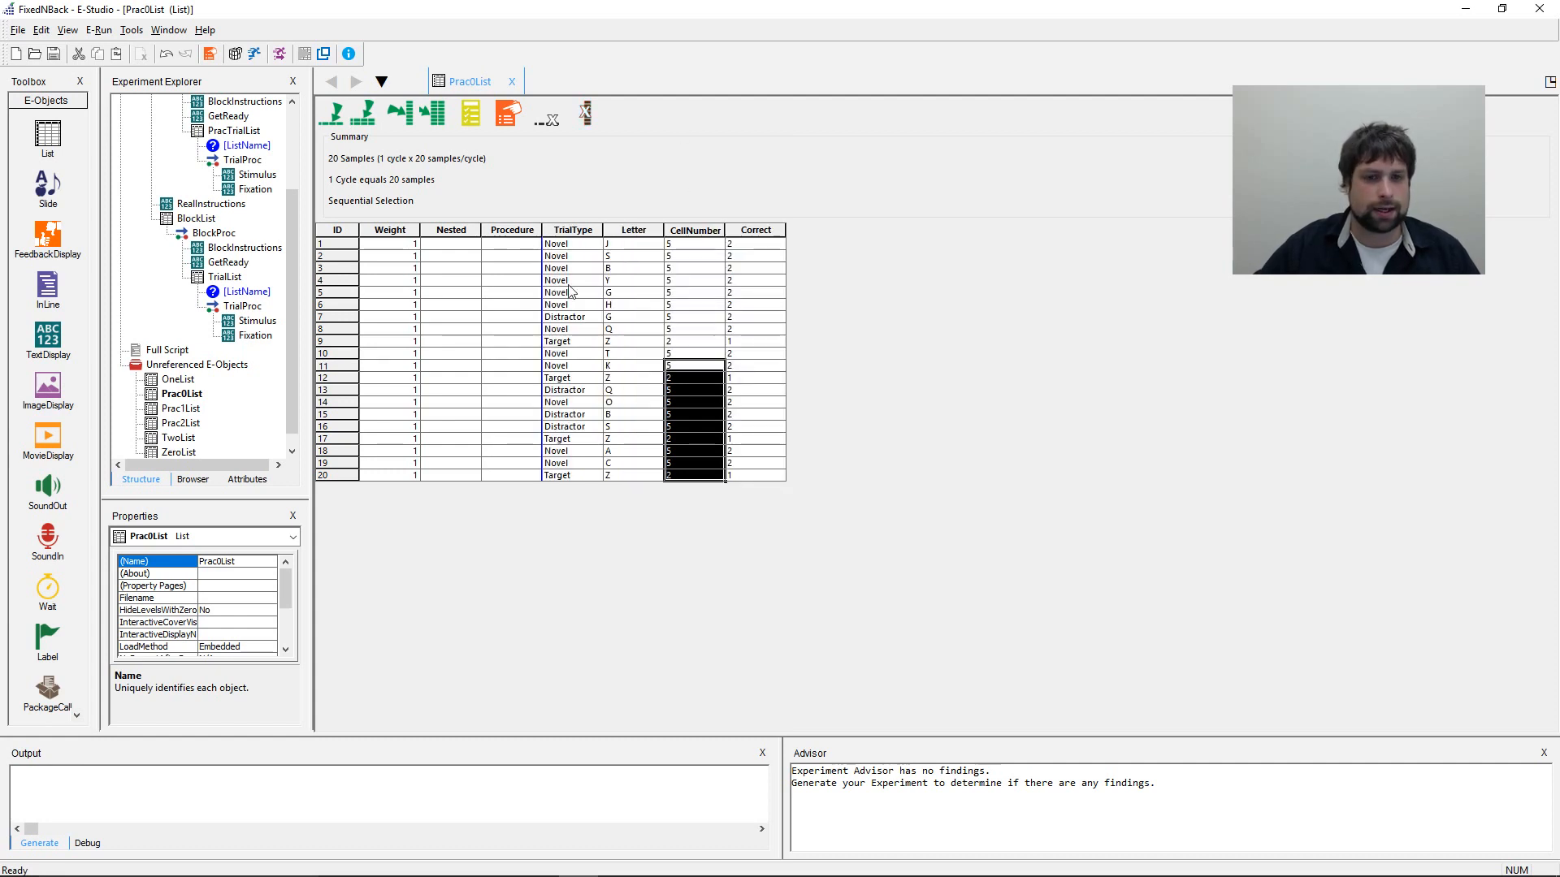
{"action": "left_click", "coordinate": [649, 278]}
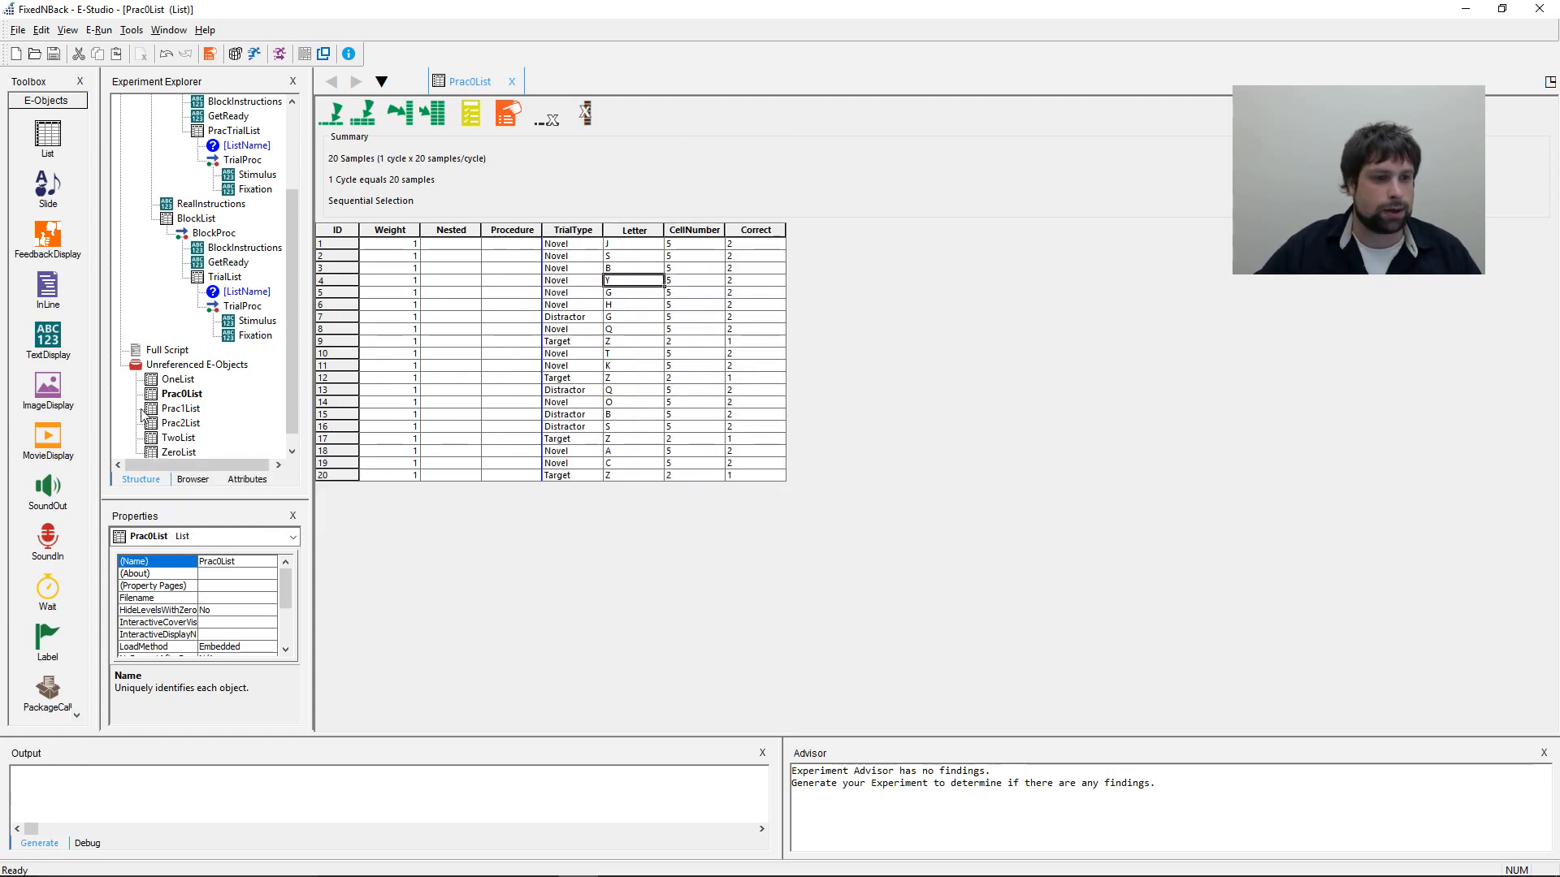
- Open OneList, add one attribute column with the default name, and paste the copied practice trial data into it
{"action": "double_click", "coordinate": [178, 378]}
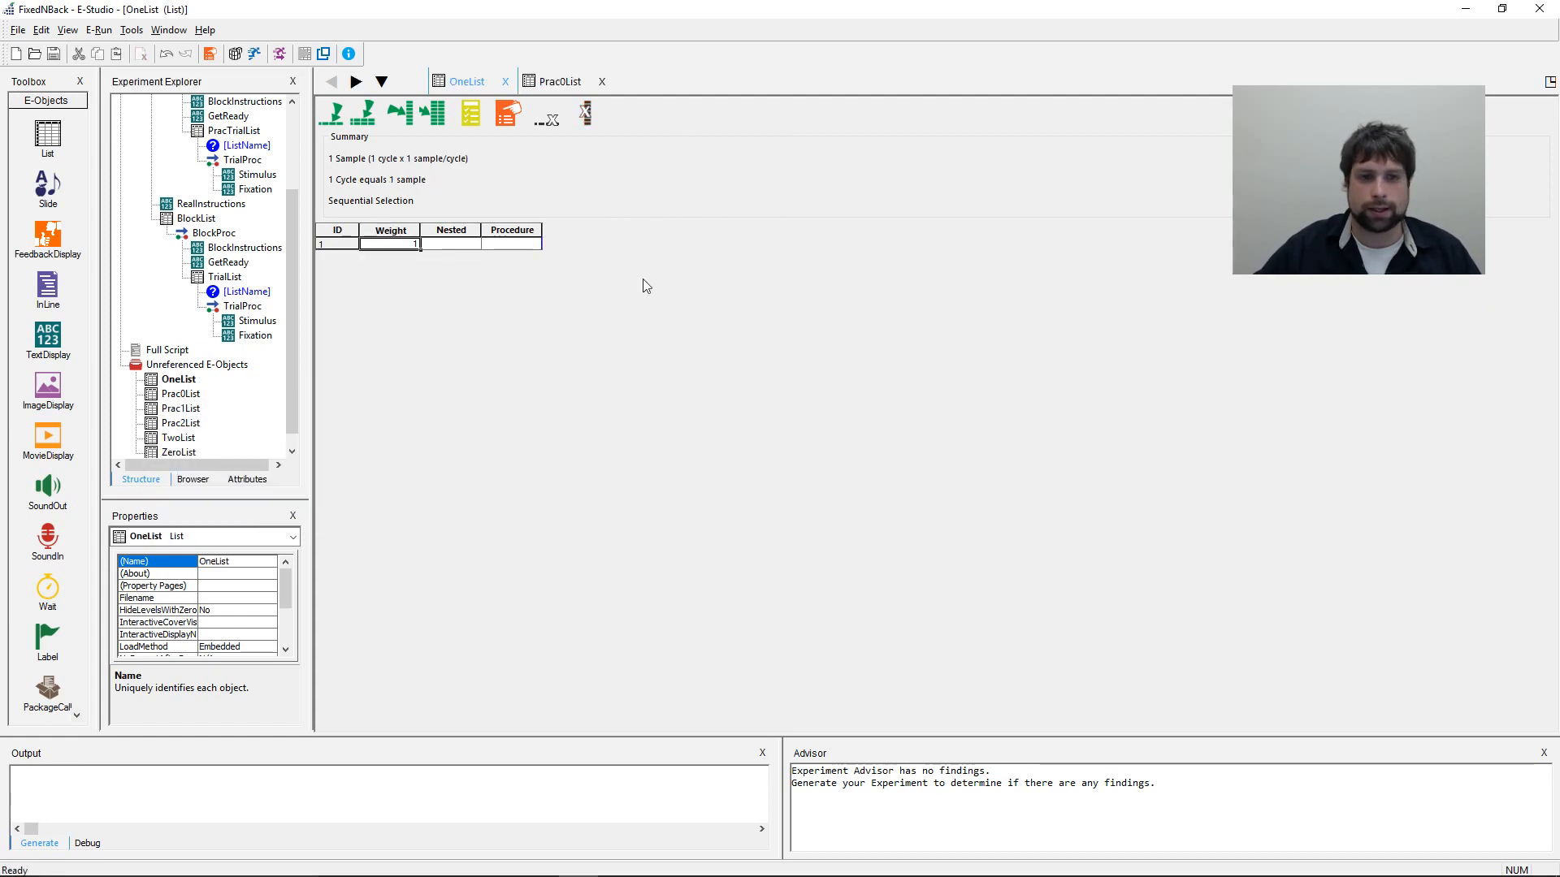
{"action": "left_click", "coordinate": [399, 113]}
{"action": "key", "text": "Return"}
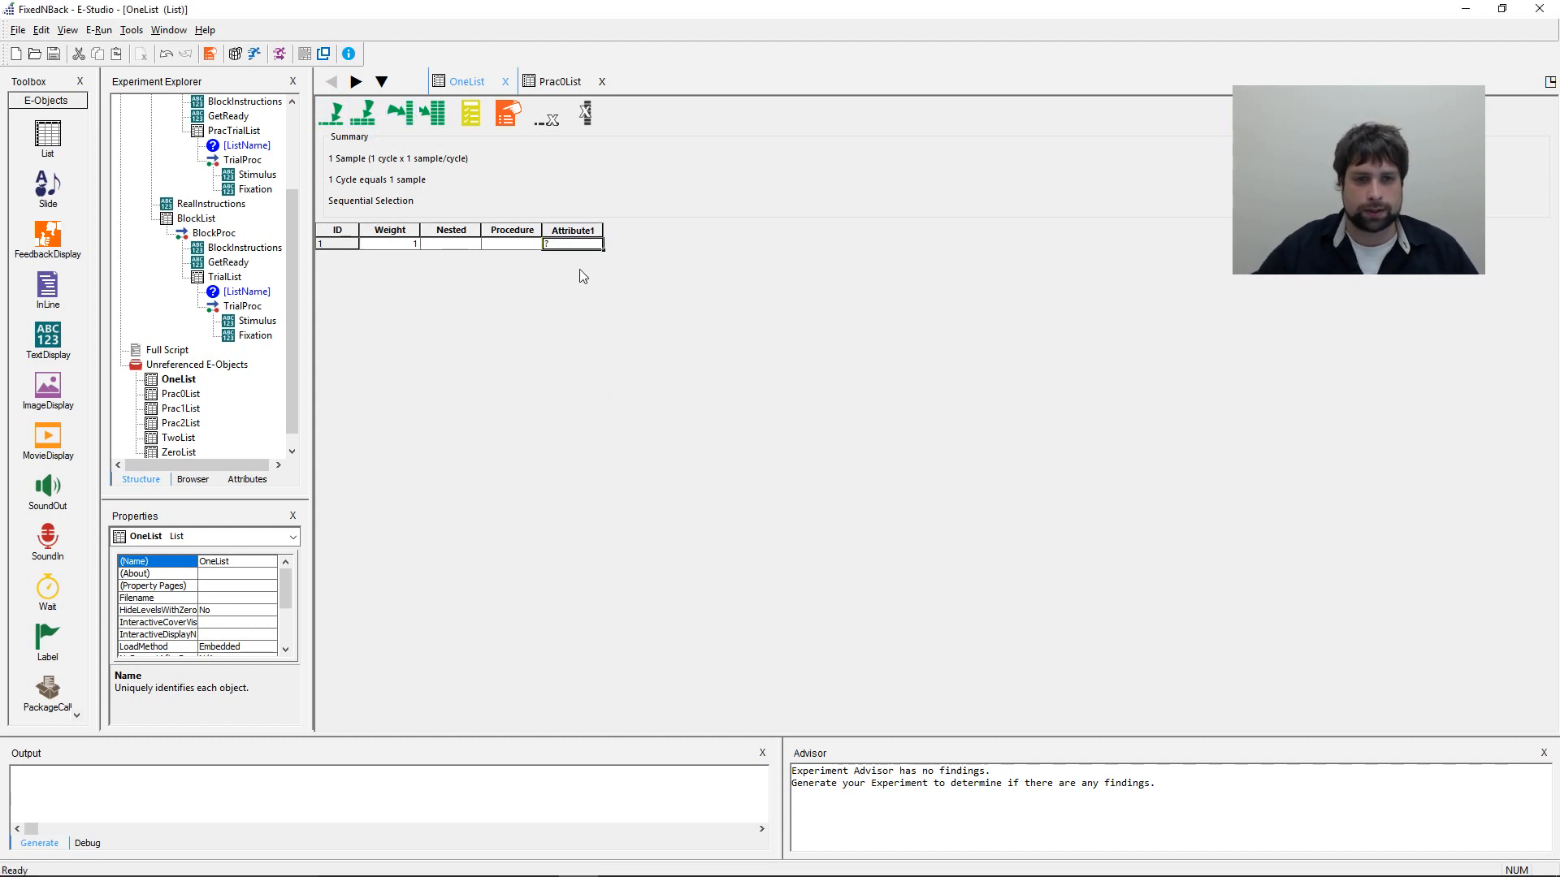
{"action": "key", "text": "ctrl+v"}
- Delete the Attribute3 column holding the pasted cell numbers from OneList
{"action": "left_click", "coordinate": [693, 231]}
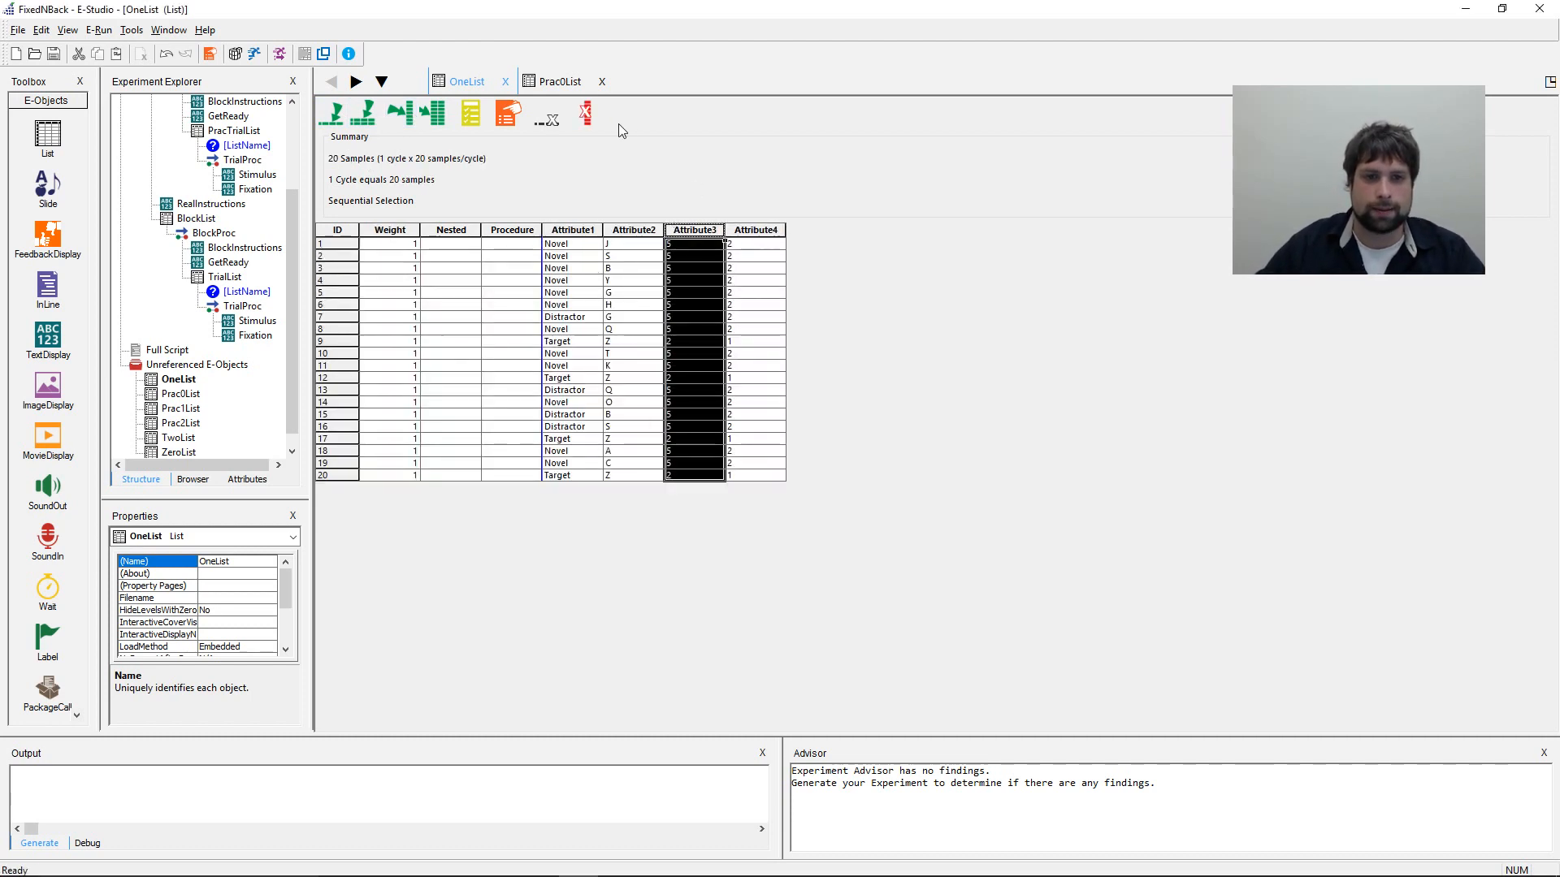
{"action": "left_click", "coordinate": [586, 113]}
{"action": "left_click", "coordinate": [817, 509]}
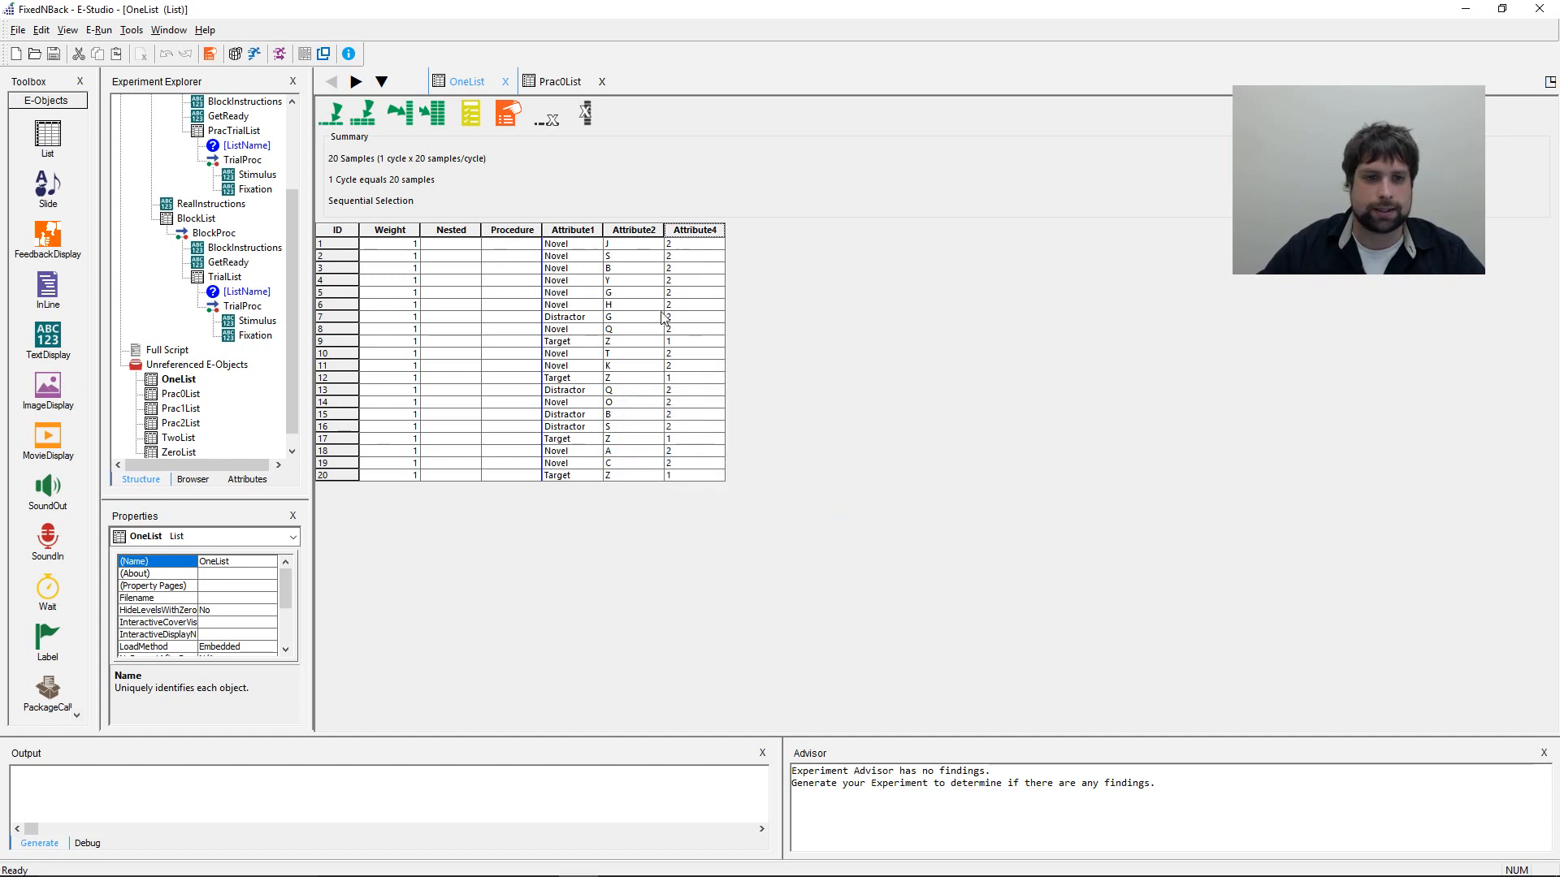
- Rename OneList's Attribute1 column as TrialType
{"action": "double_click", "coordinate": [560, 230]}
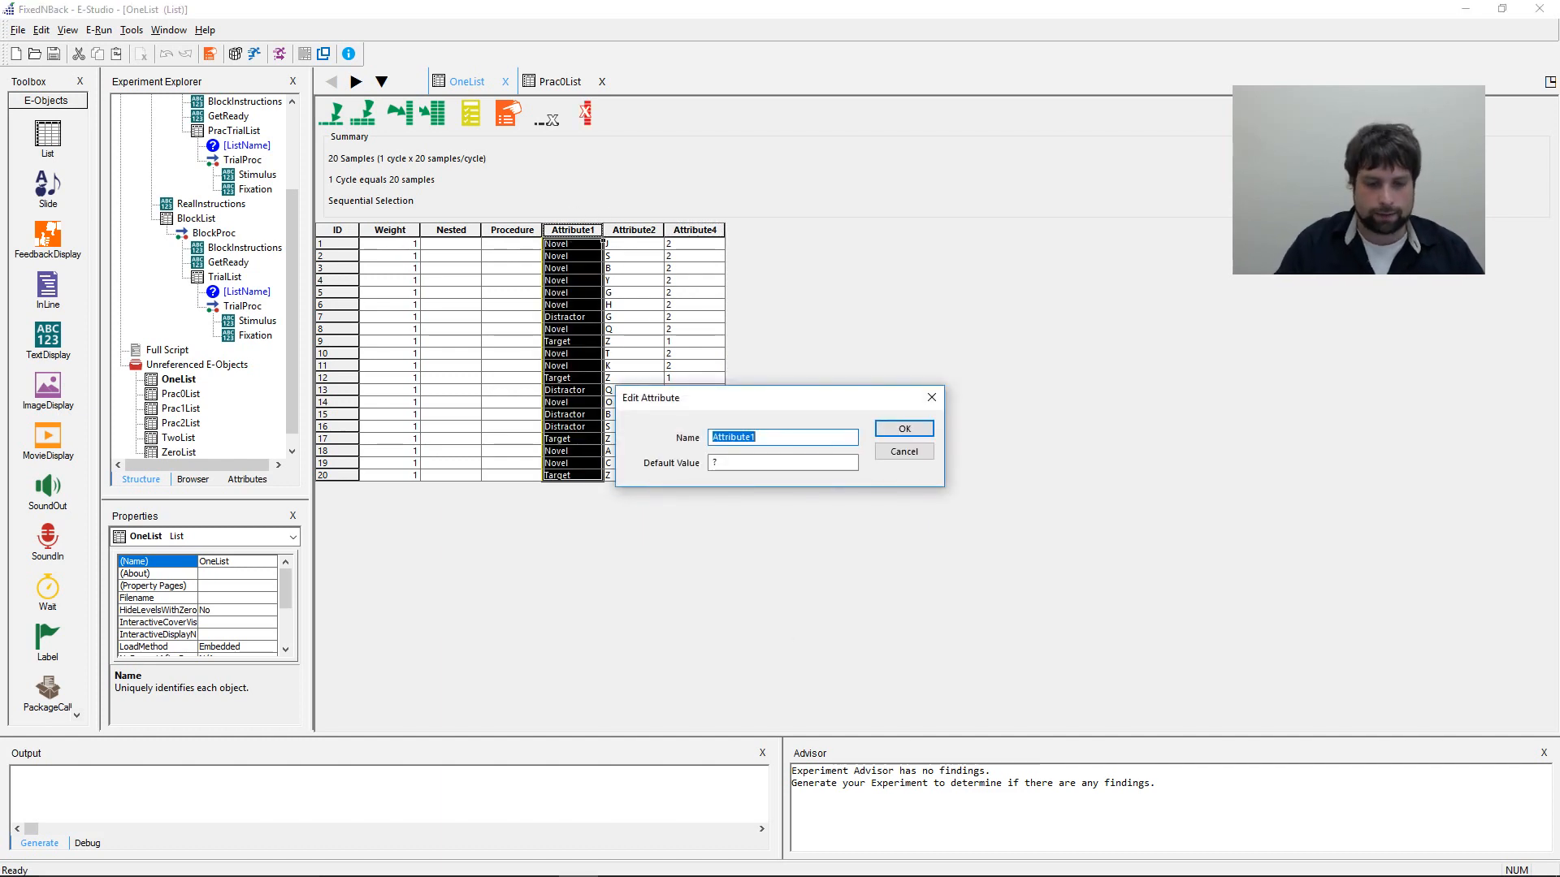
{"action": "type", "text": "Trialtype"}
{"action": "key", "text": "Return"}
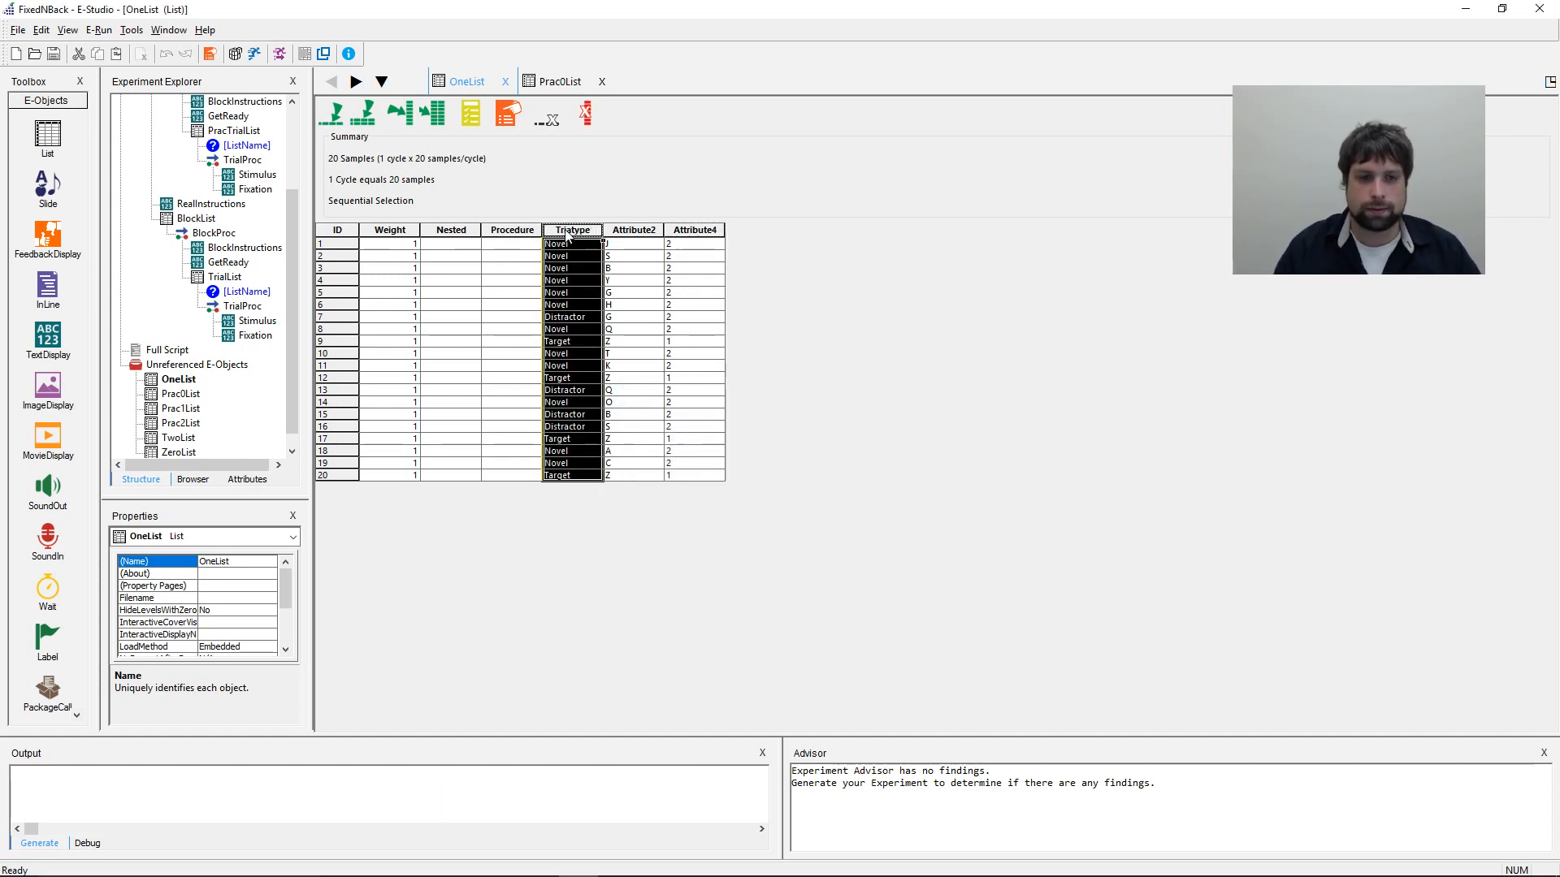
{"action": "double_click", "coordinate": [569, 233]}
{"action": "type", "text": "TrialType"}
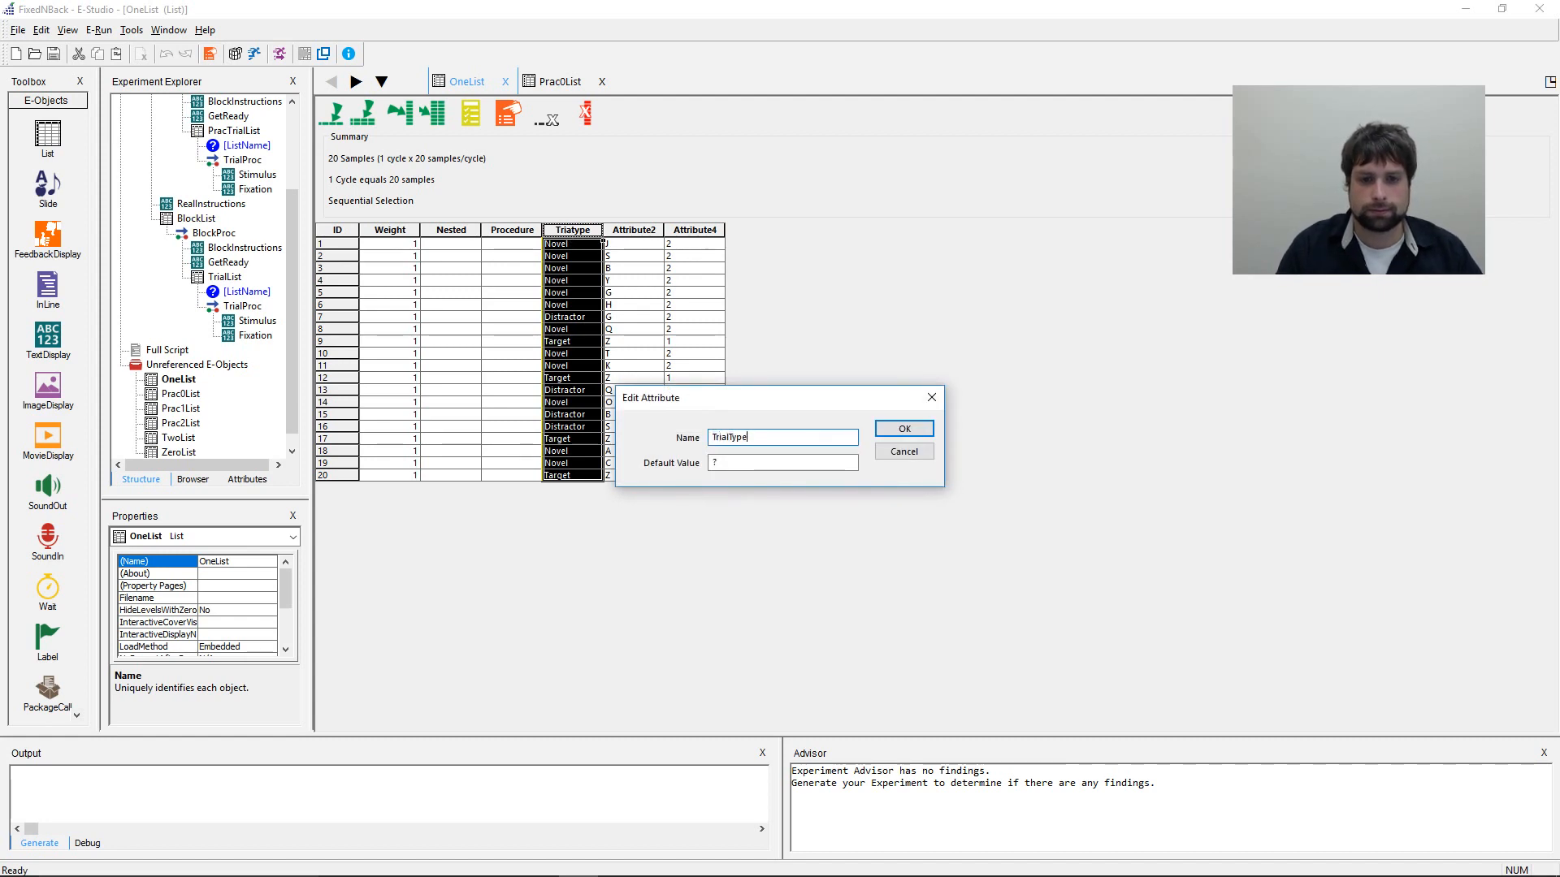
{"action": "key", "text": "Return"}
- Rename OneList's Attribute2 column as Letter and its Attribute4 column as Correct
{"action": "double_click", "coordinate": [622, 230]}
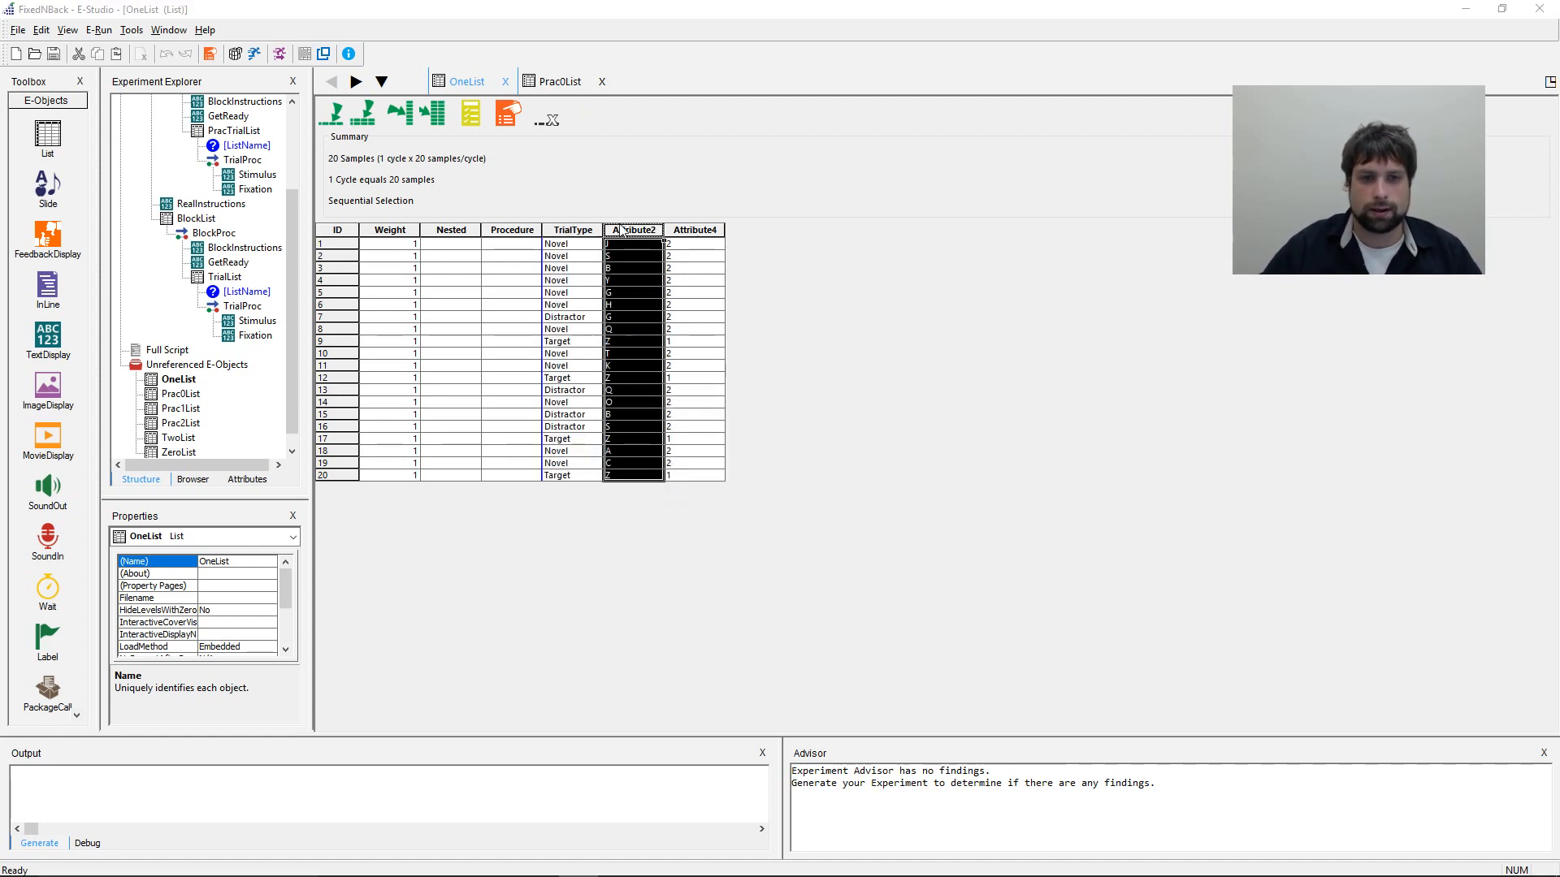
{"action": "type", "text": "Letter"}
{"action": "key", "text": "Return"}
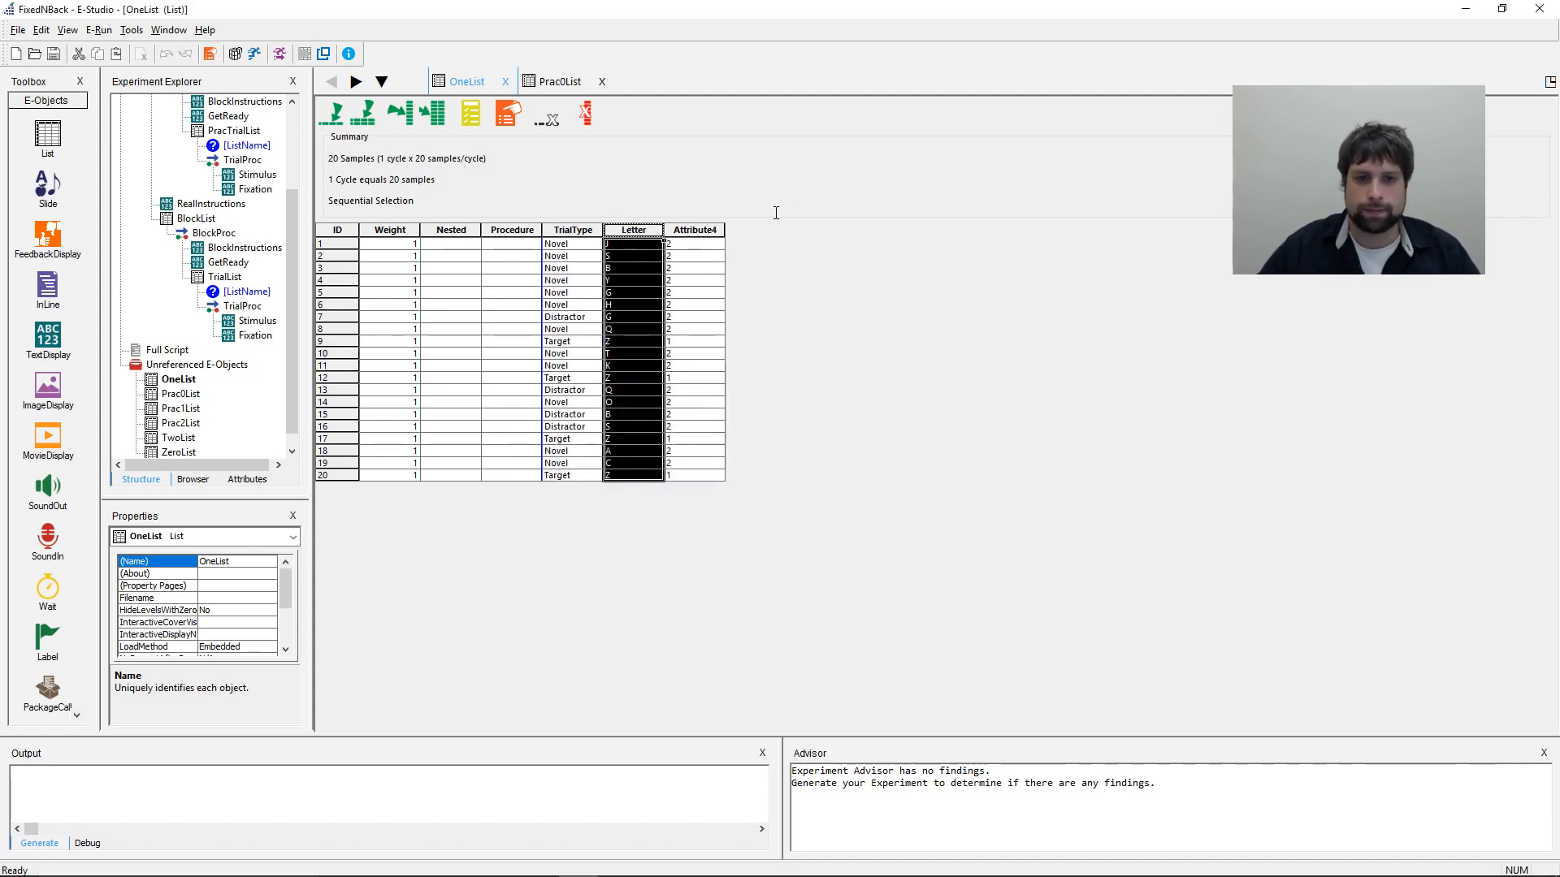
{"action": "double_click", "coordinate": [712, 230]}
{"action": "type", "text": "Correct"}
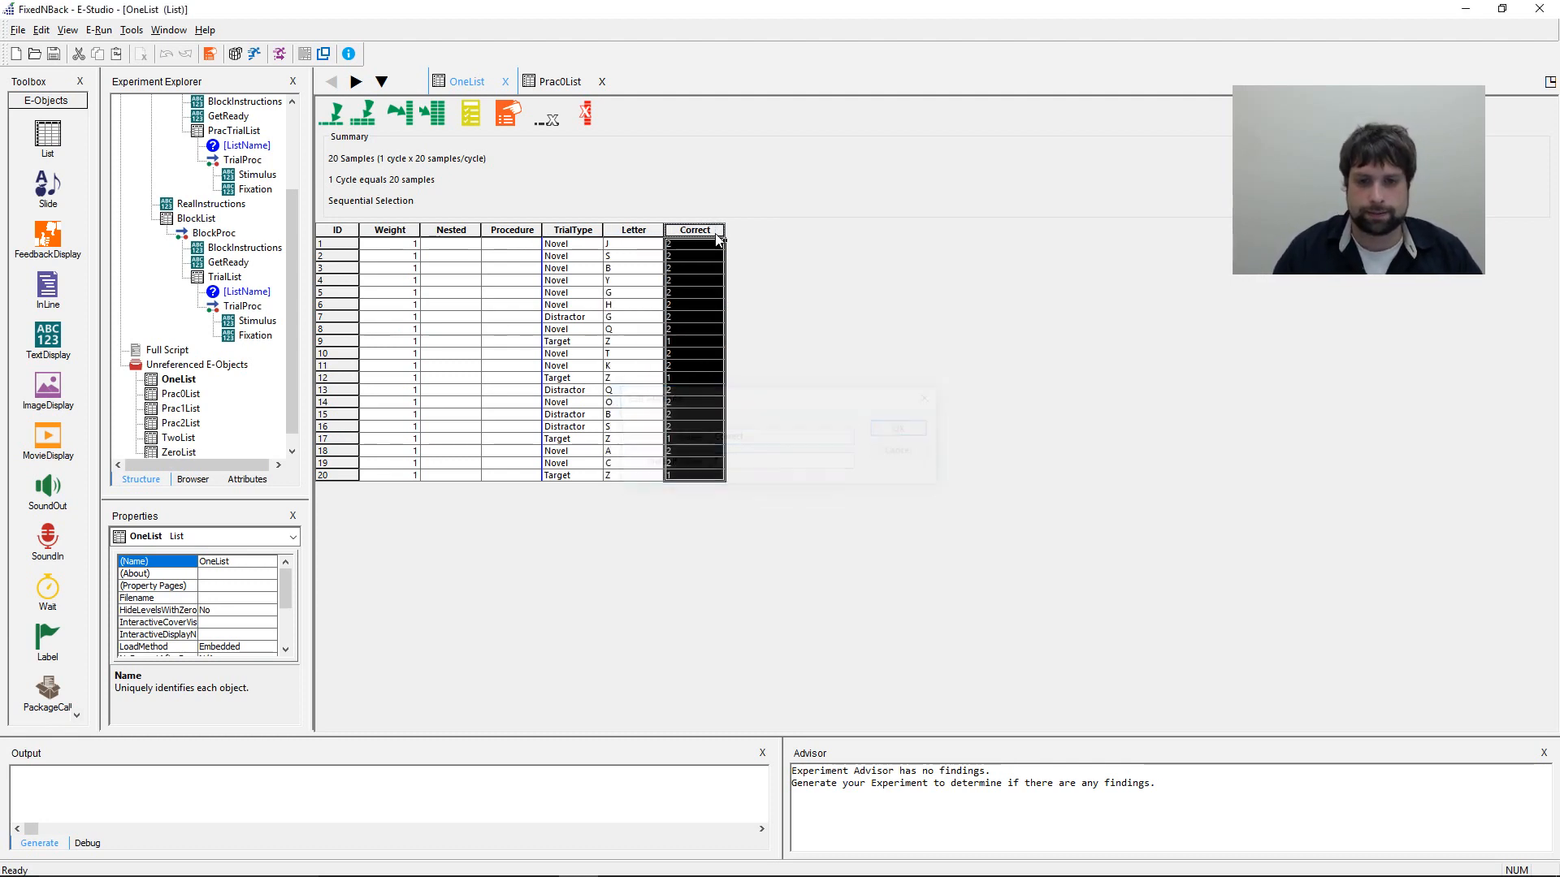
{"action": "key", "text": "Return"}
{"action": "left_click", "coordinate": [703, 294]}
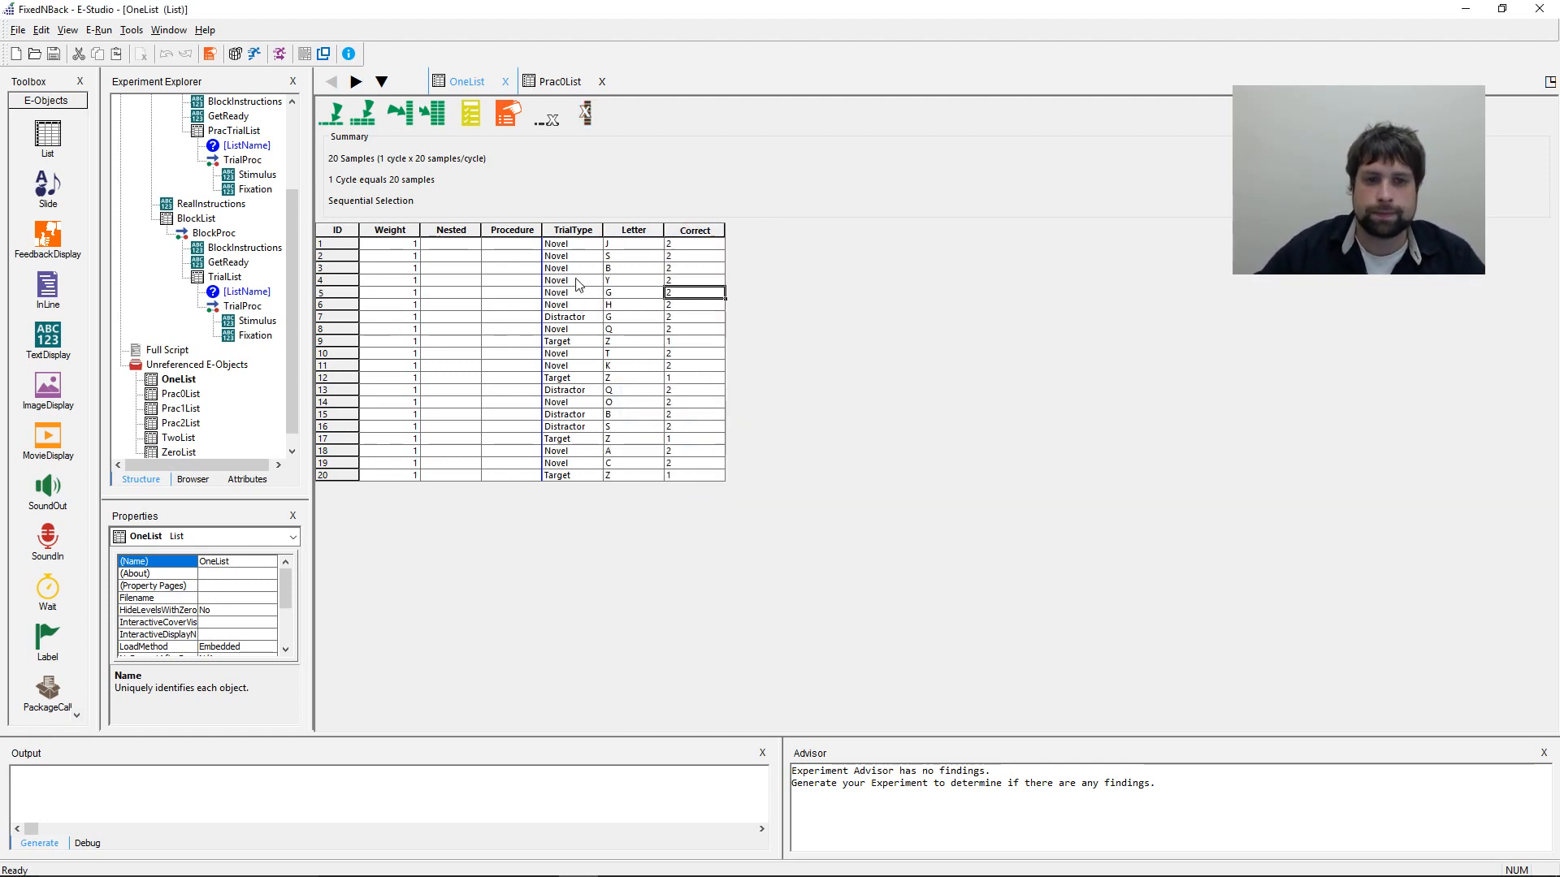
- Look over the trial types and the first eight letters pasted into OneList from the practice list
{"action": "left_click_drag", "start_coordinate": [578, 249], "coordinate": [583, 477]}
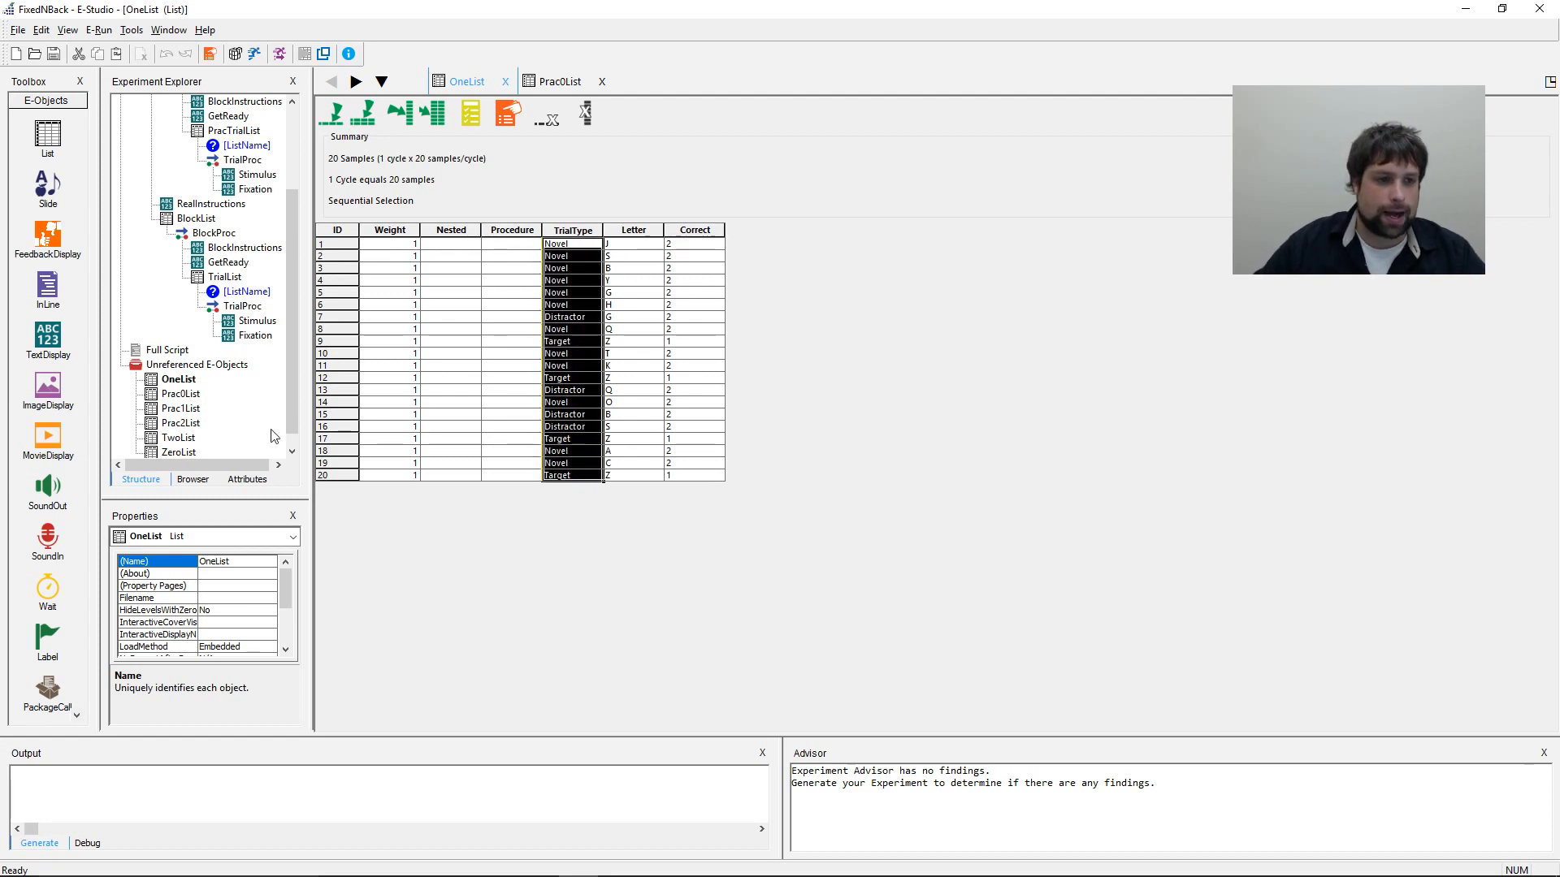
{"action": "left_click", "coordinate": [511, 280]}
{"action": "left_click", "coordinate": [585, 244]}
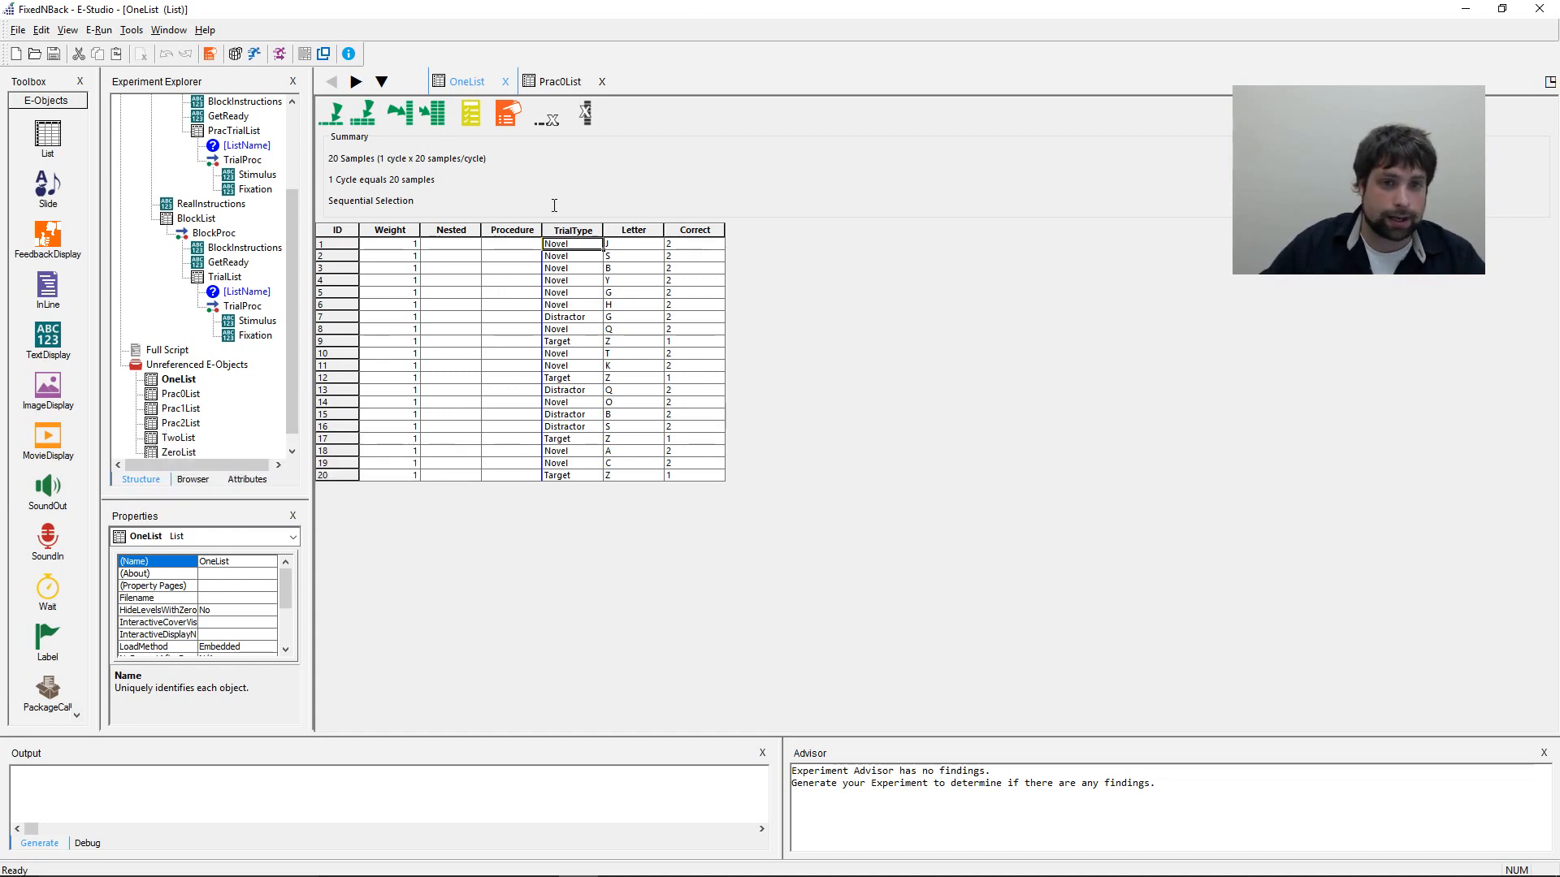
{"action": "left_click", "coordinate": [629, 246]}
{"action": "left_click_drag", "start_coordinate": [631, 251], "coordinate": [641, 329]}
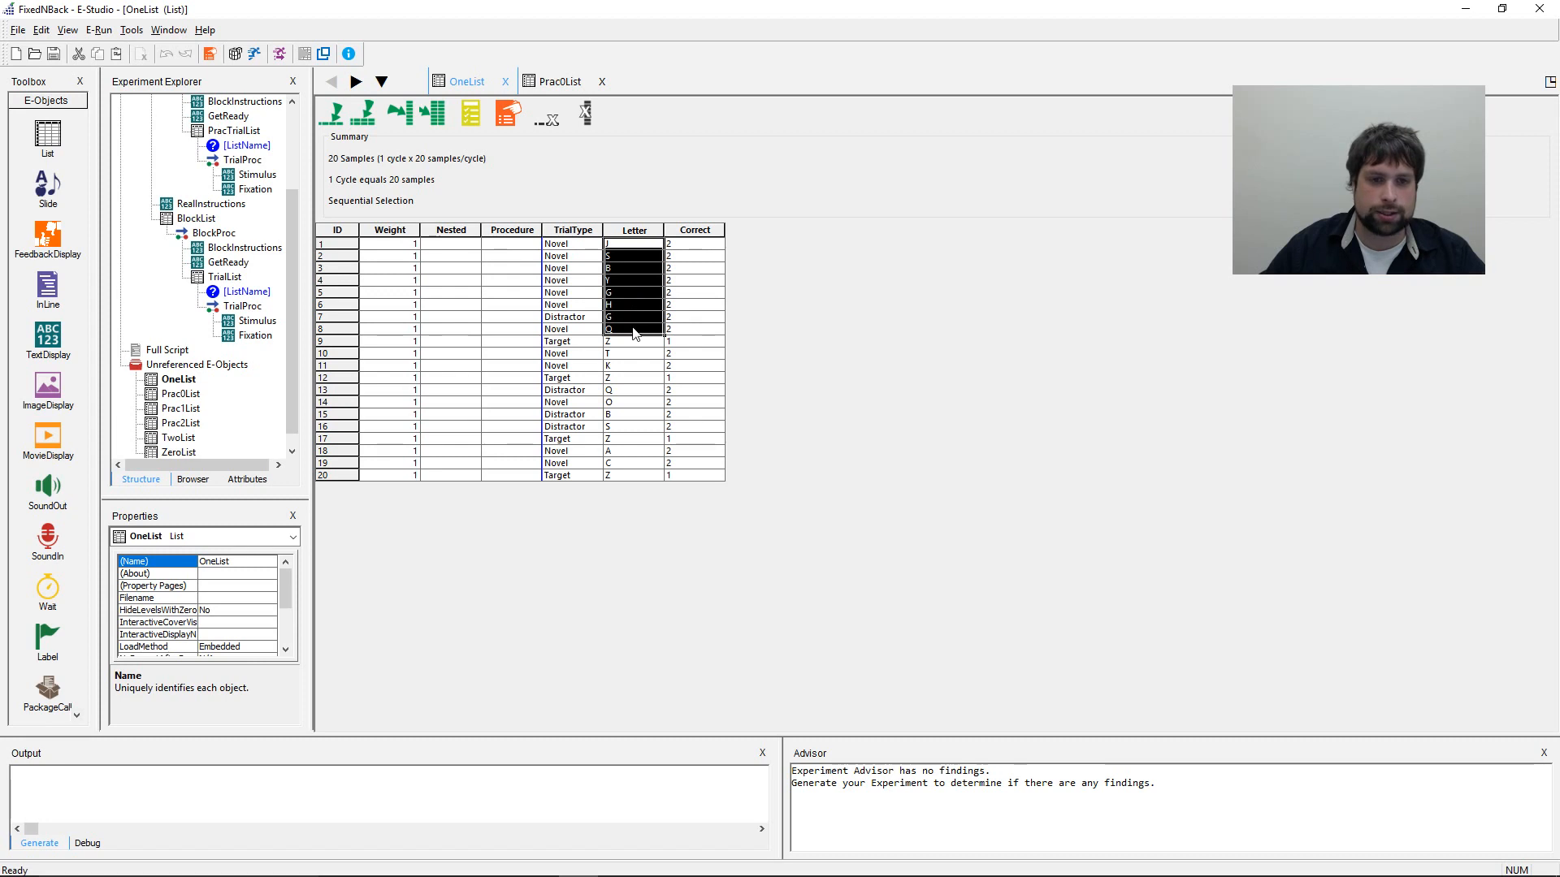
{"action": "left_click", "coordinate": [624, 244]}
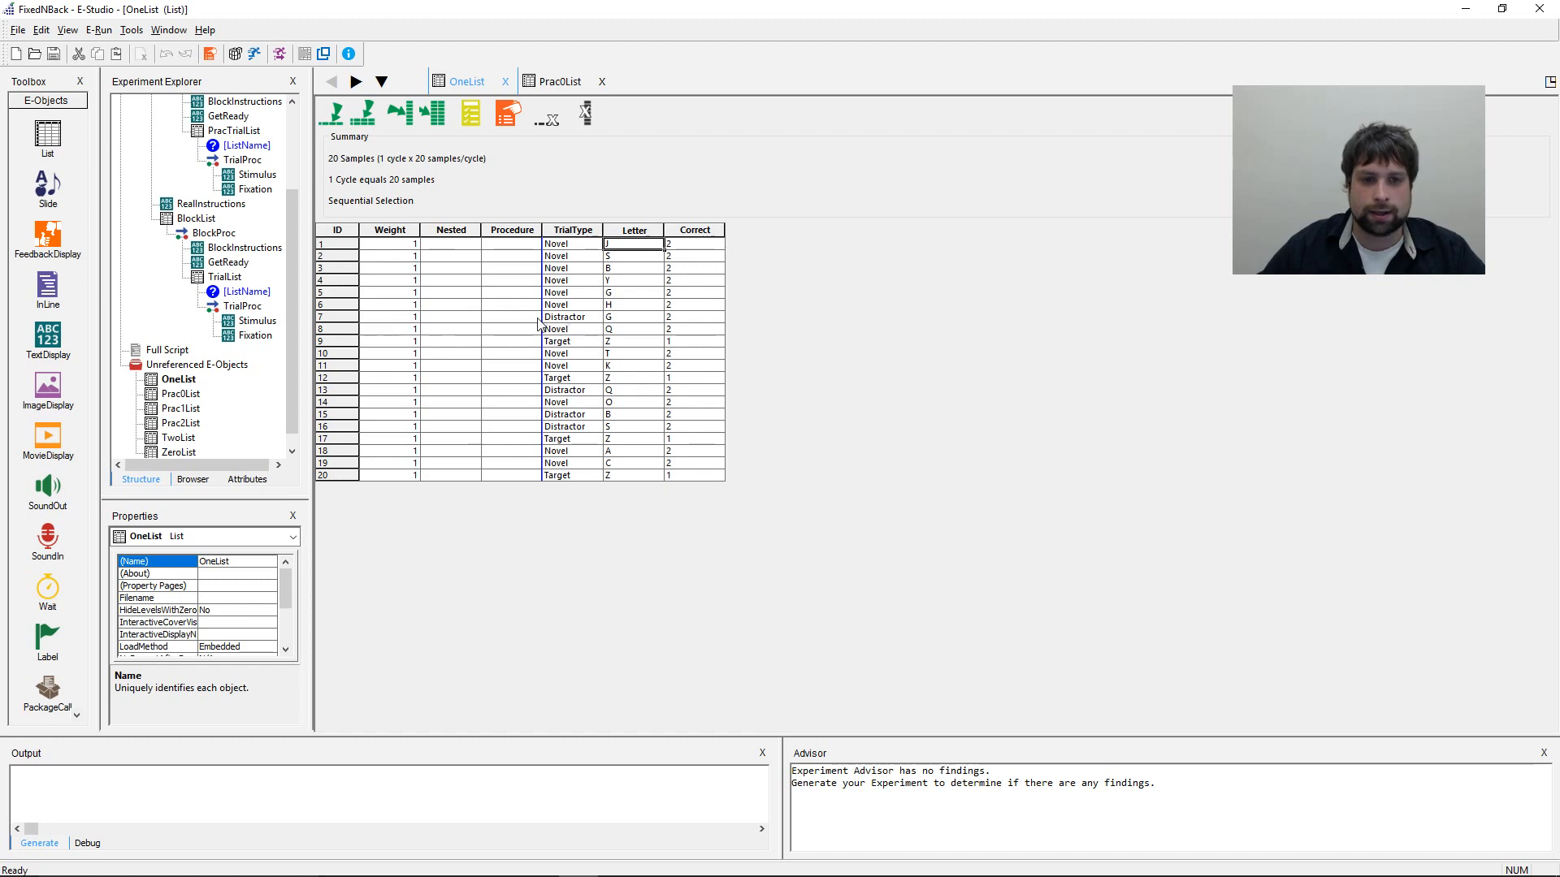
- Copy the Distractor trial with letter G from row 7 over row 6 of OneList
{"action": "left_click_drag", "start_coordinate": [538, 318], "coordinate": [590, 323]}
{"action": "left_click", "coordinate": [681, 326]}
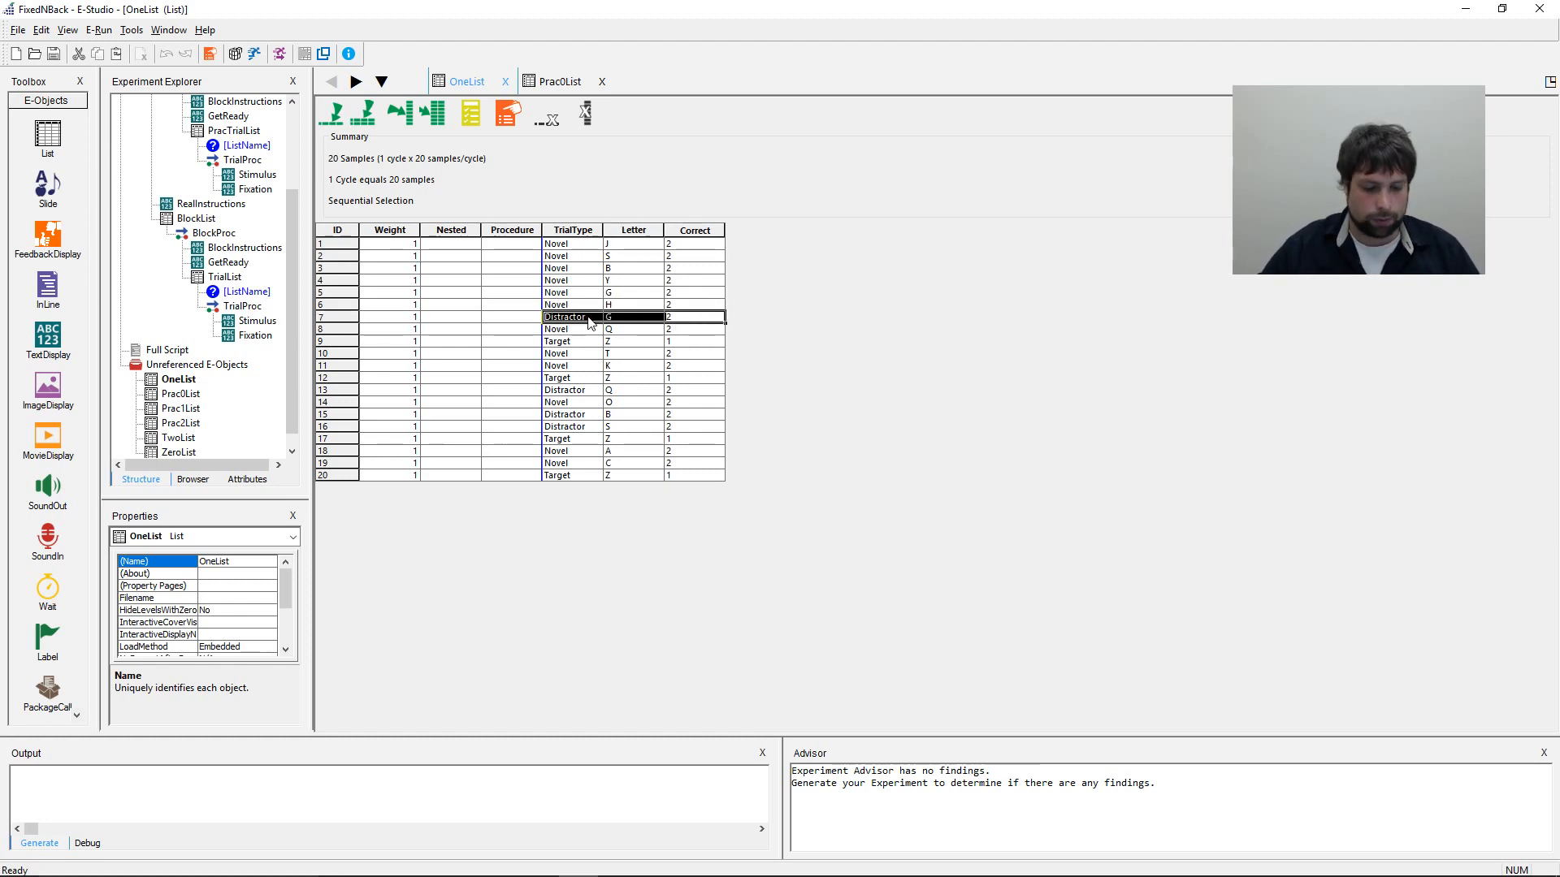
{"action": "key", "text": "ctrl+c"}
{"action": "left_click", "coordinate": [591, 305]}
{"action": "key", "text": "ctrl+v"}
{"action": "key", "text": "Down"}
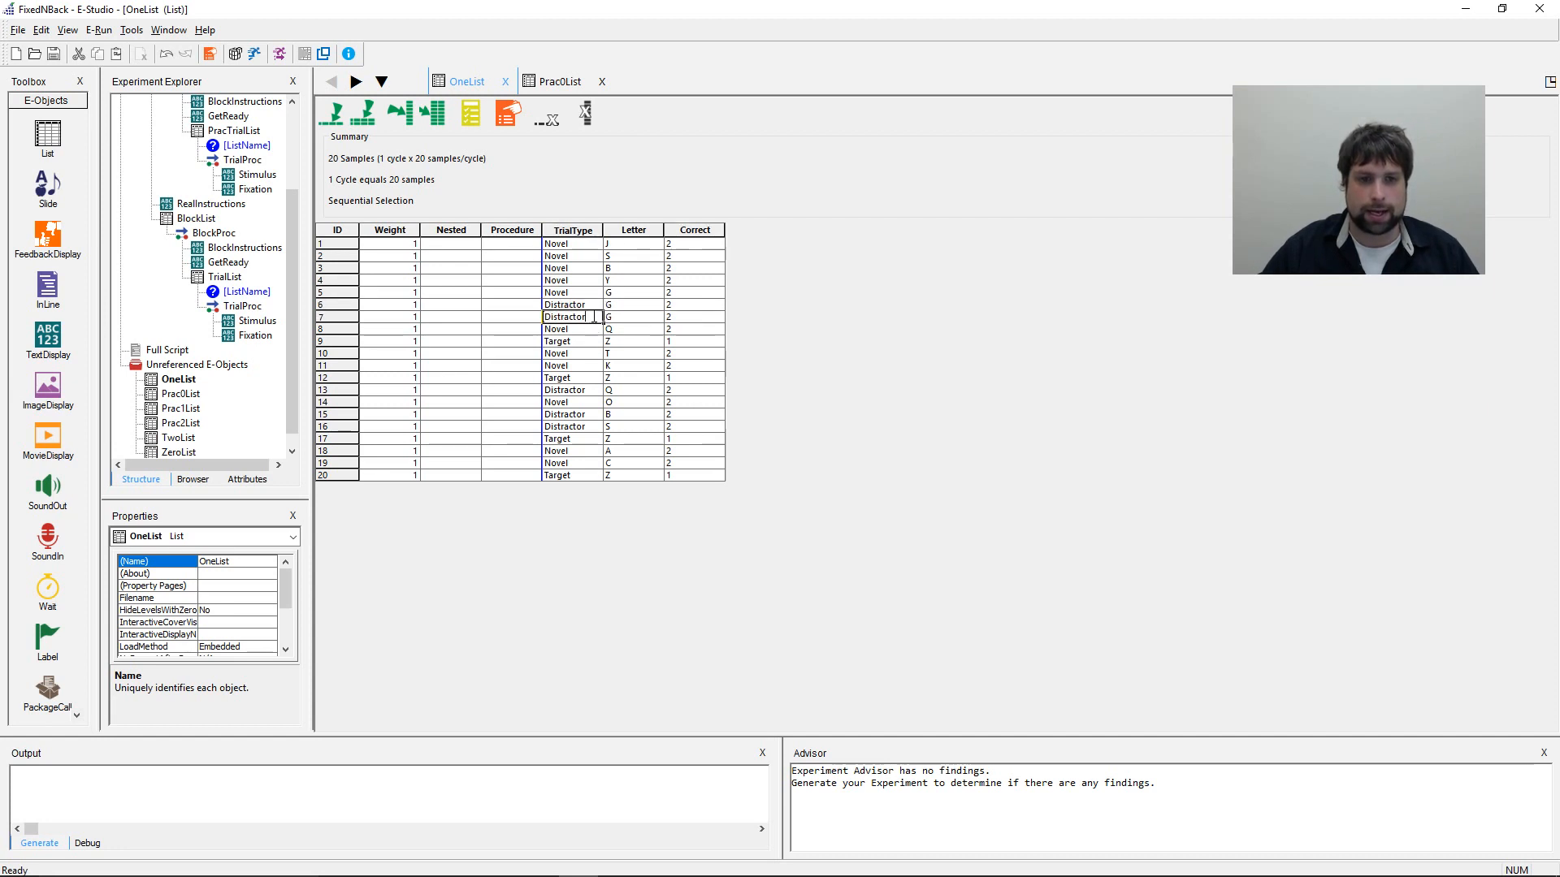
- Change row 7 of OneList to a Novel trial with letter H
{"action": "key", "text": "Right"}
{"action": "type", "text": "H"}
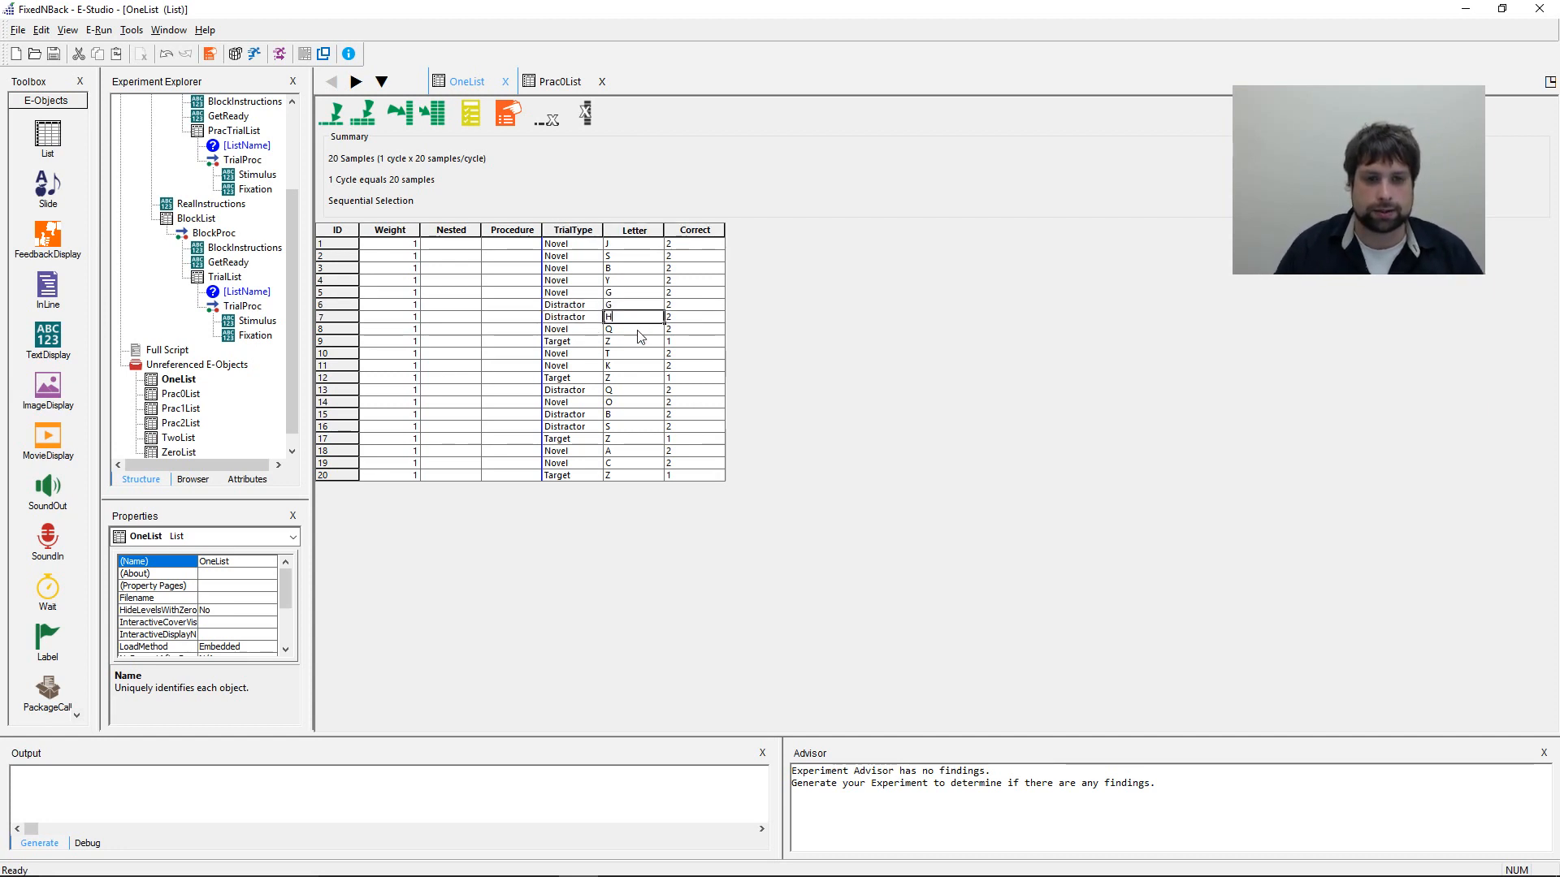
{"action": "key", "text": "BackSpace"}
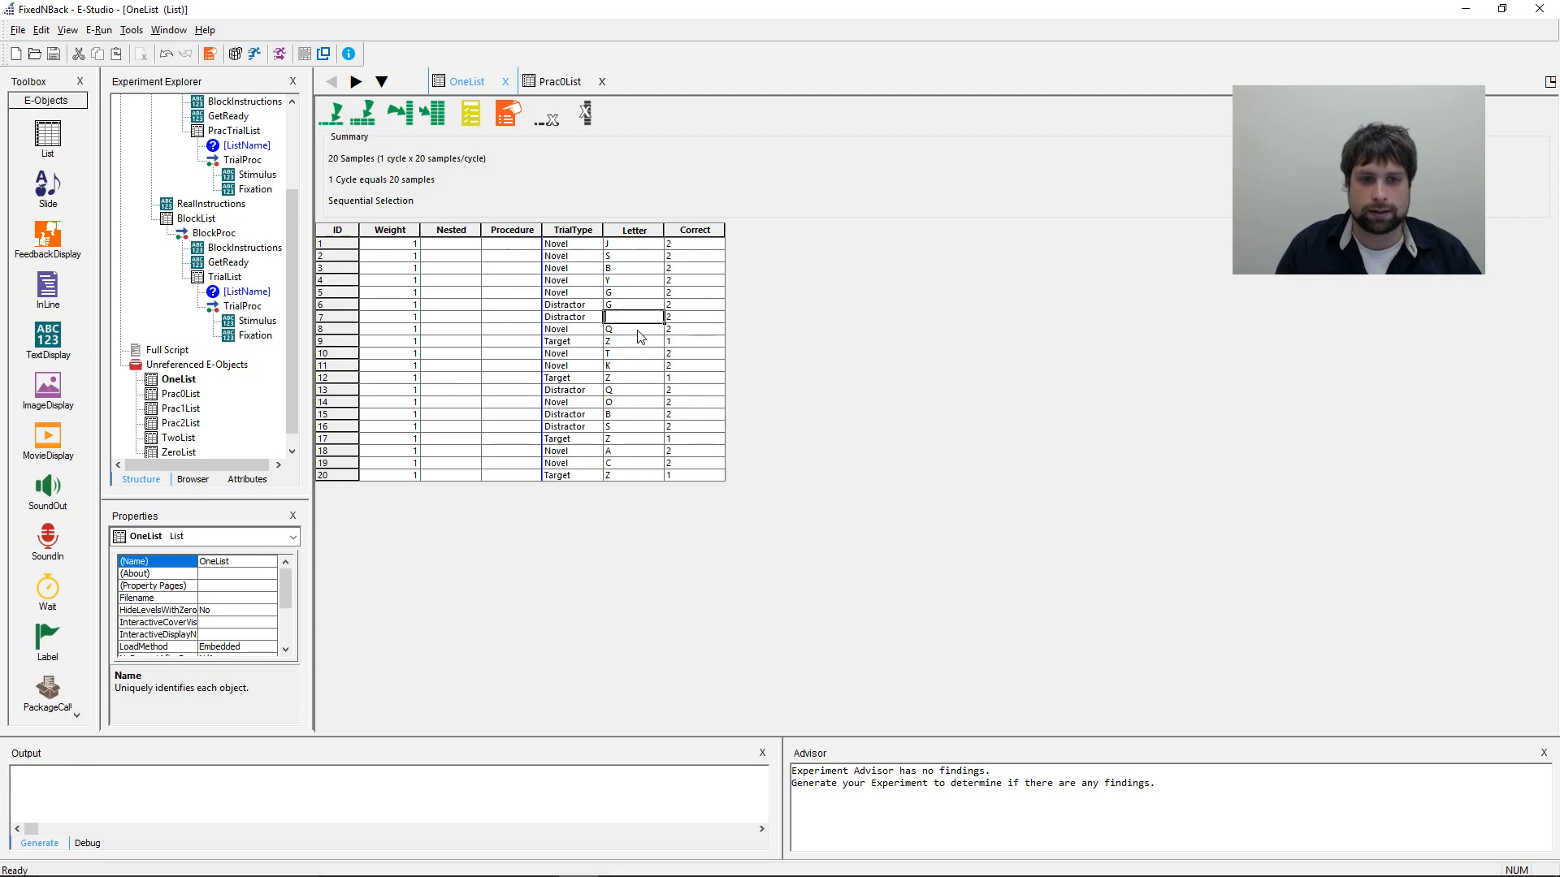
{"action": "type", "text": "H"}
{"action": "key", "text": "Left"}
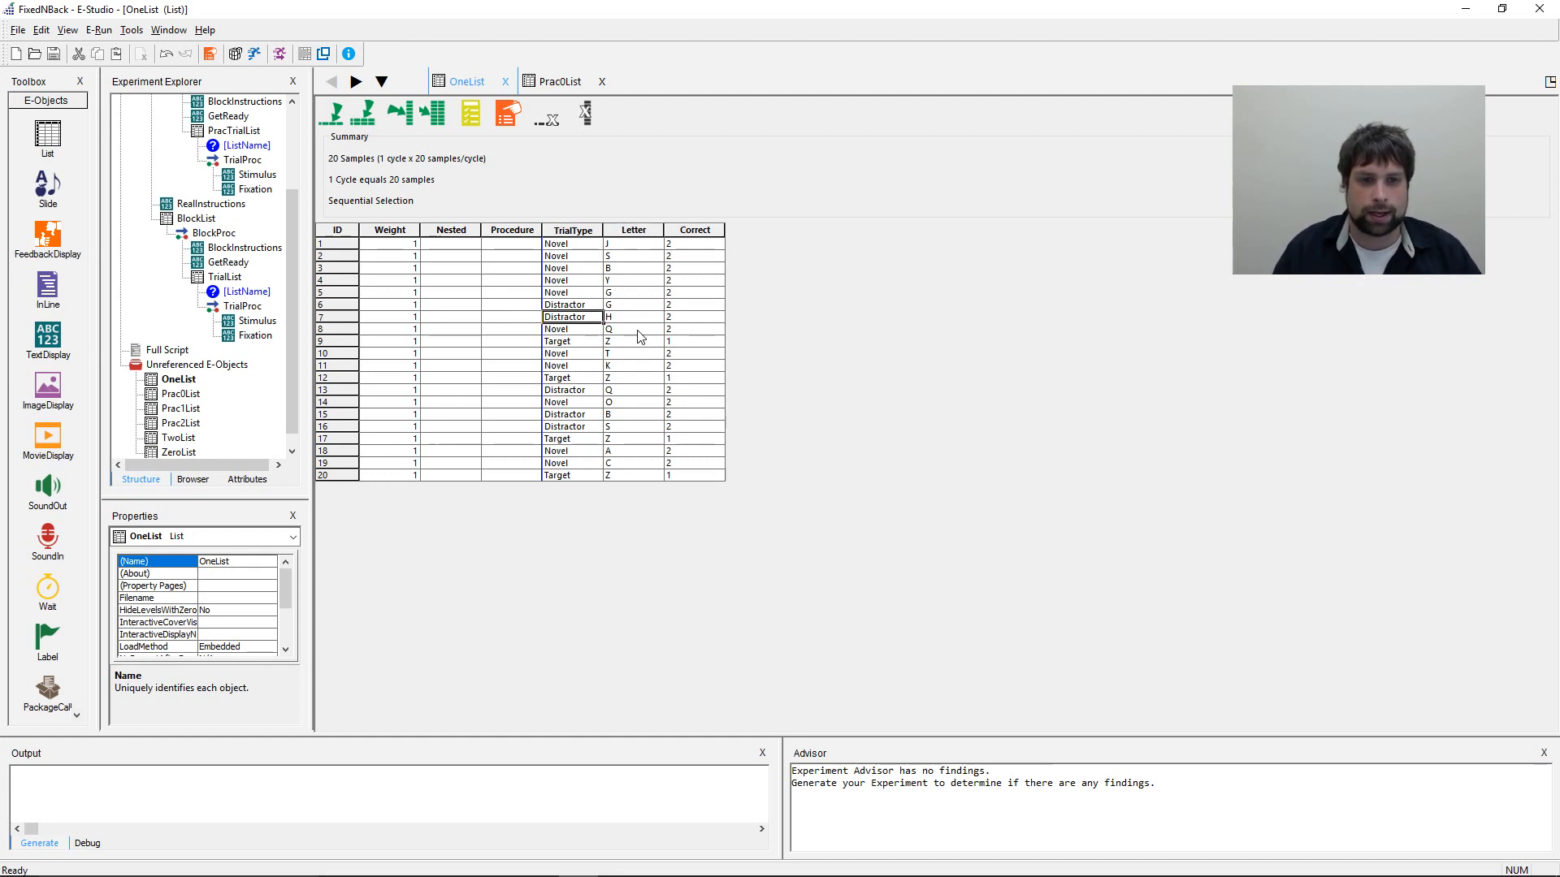
{"action": "type", "text": "Novel"}
{"action": "key", "text": "Down"}
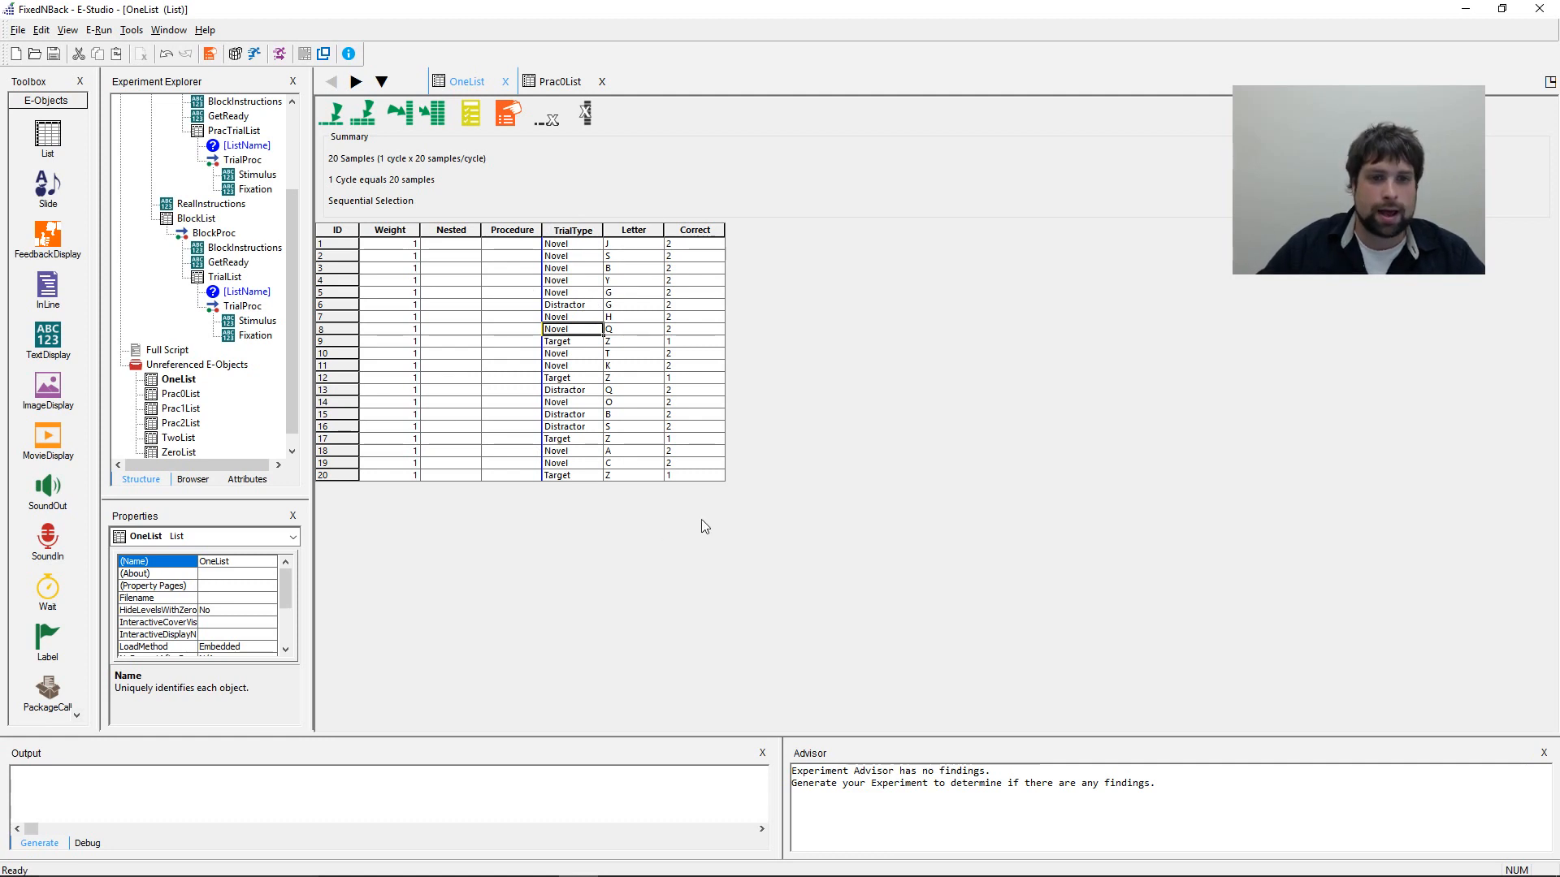
- Copy the Target trial with letter Z from row 12 over row 4 of OneList
{"action": "left_click_drag", "start_coordinate": [579, 246], "coordinate": [681, 252]}
{"action": "left_click", "coordinate": [673, 280]}
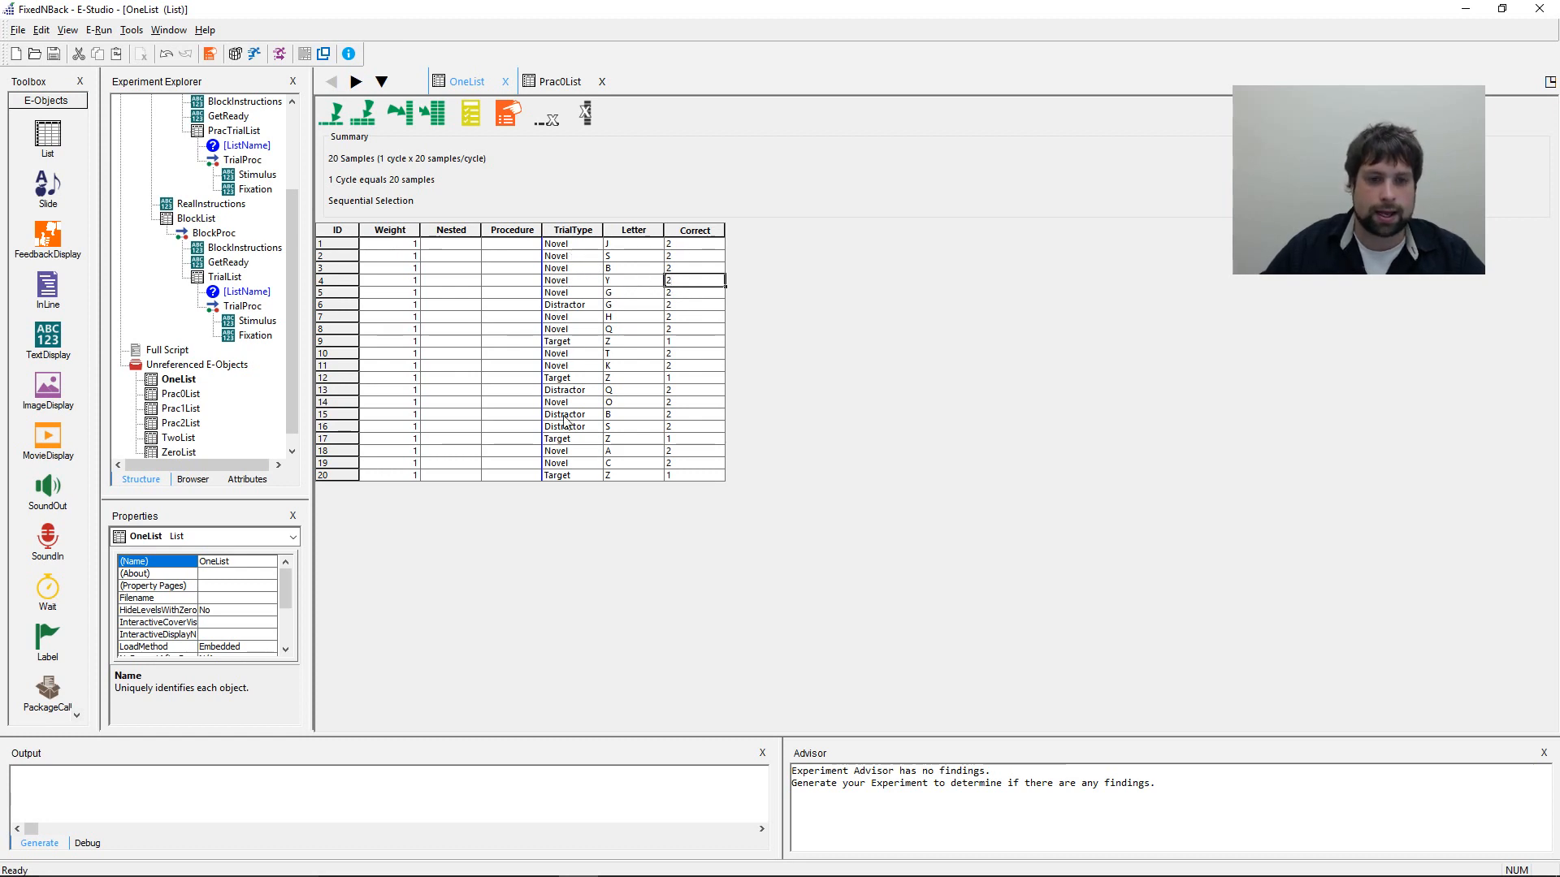
{"action": "left_click_drag", "start_coordinate": [564, 393], "coordinate": [674, 393]}
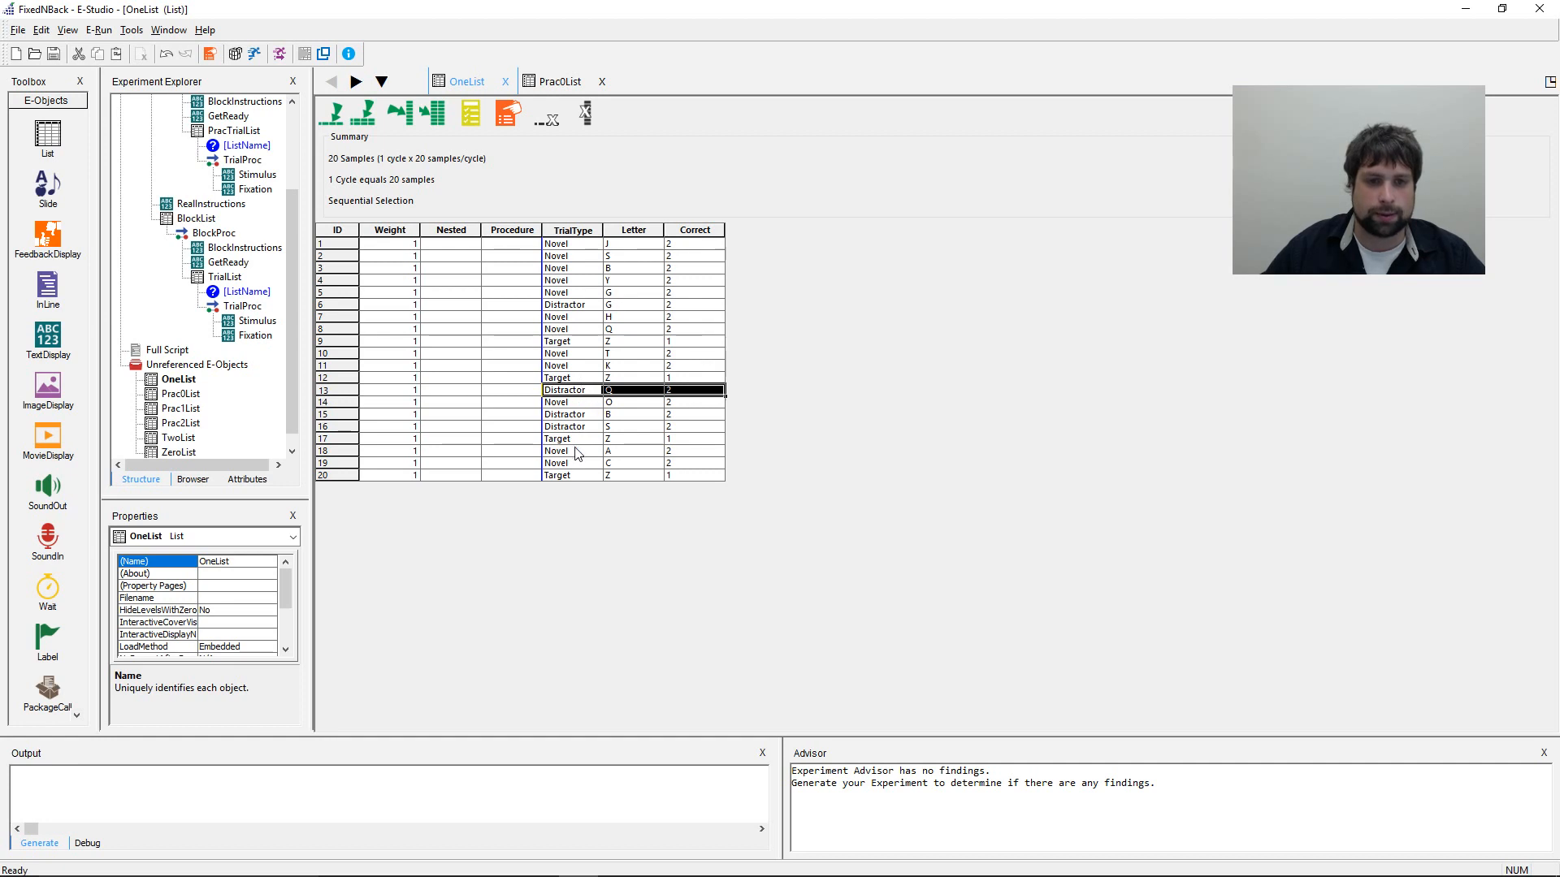
{"action": "left_click_drag", "start_coordinate": [575, 342], "coordinate": [679, 342]}
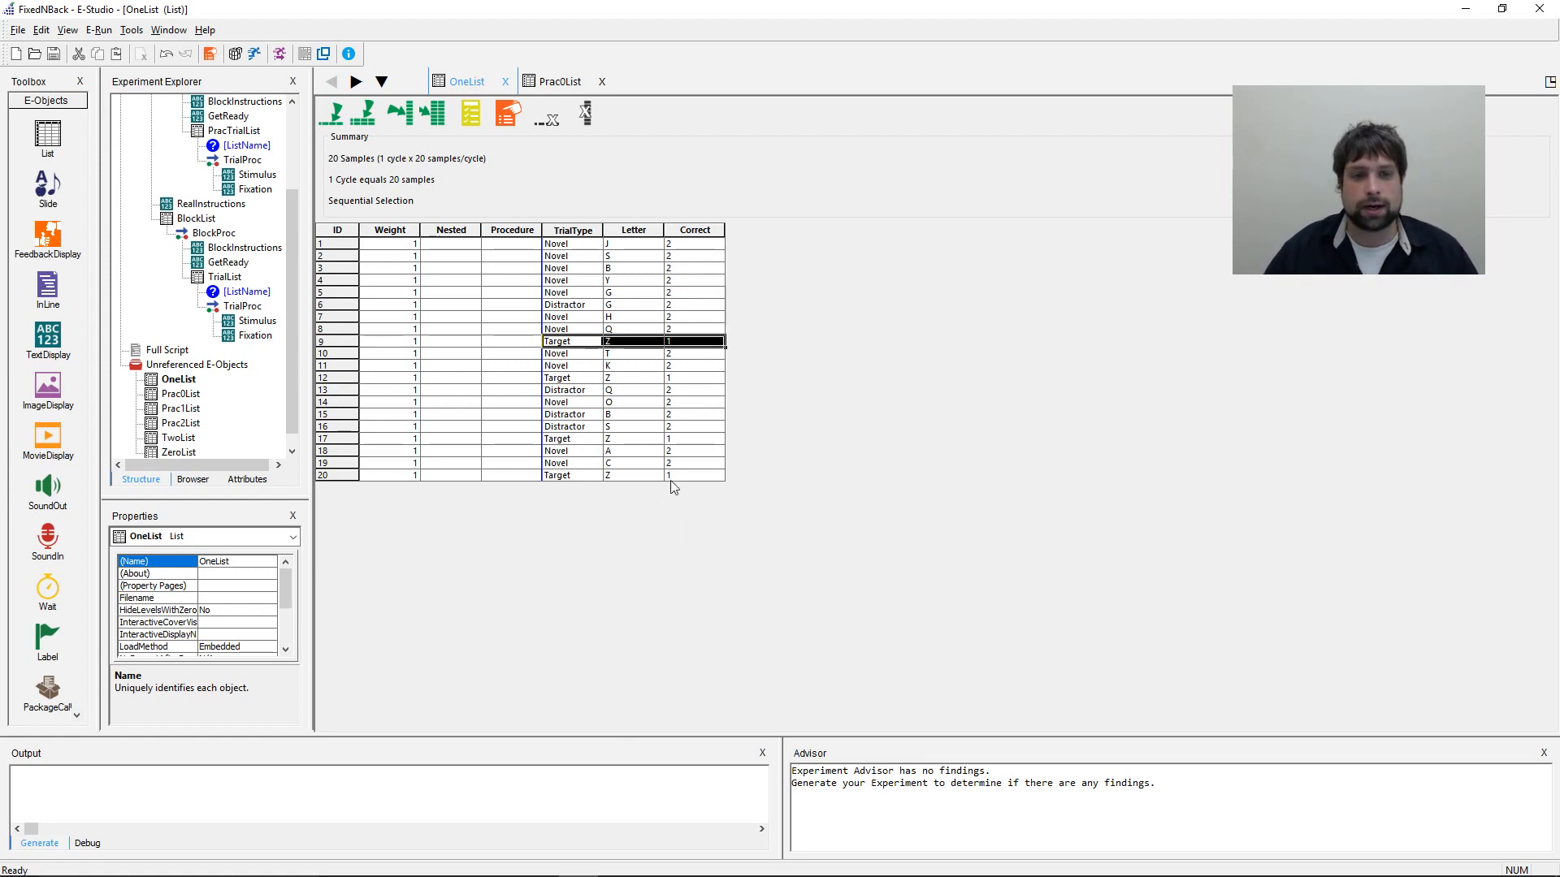
{"action": "left_click", "coordinate": [585, 401]}
{"action": "left_click_drag", "start_coordinate": [563, 376], "coordinate": [687, 379]}
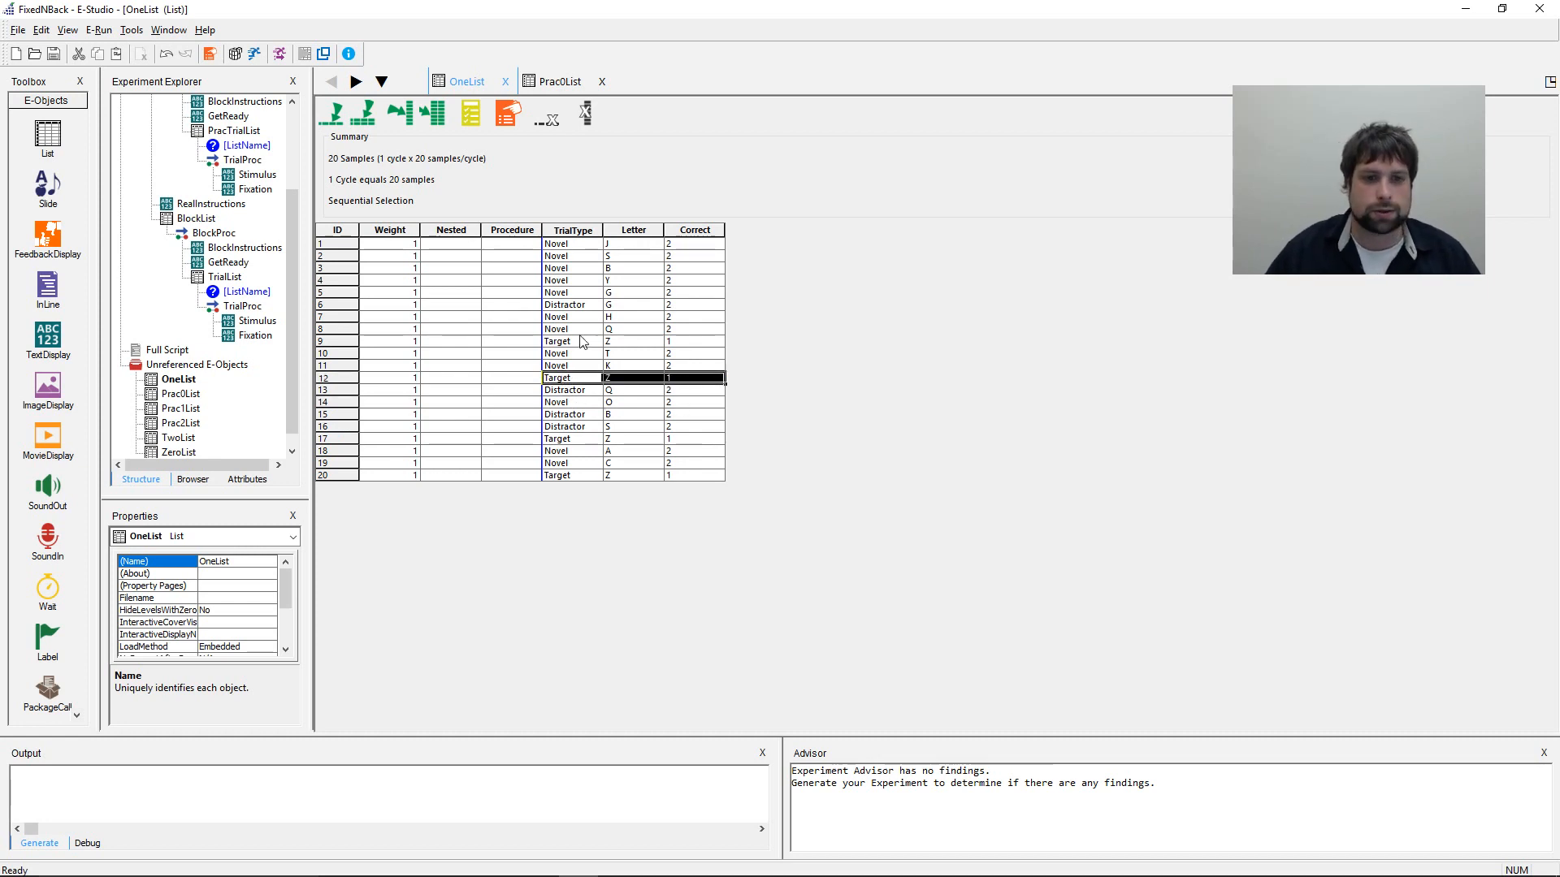
{"action": "left_click", "coordinate": [572, 293]}
{"action": "left_click", "coordinate": [580, 280]}
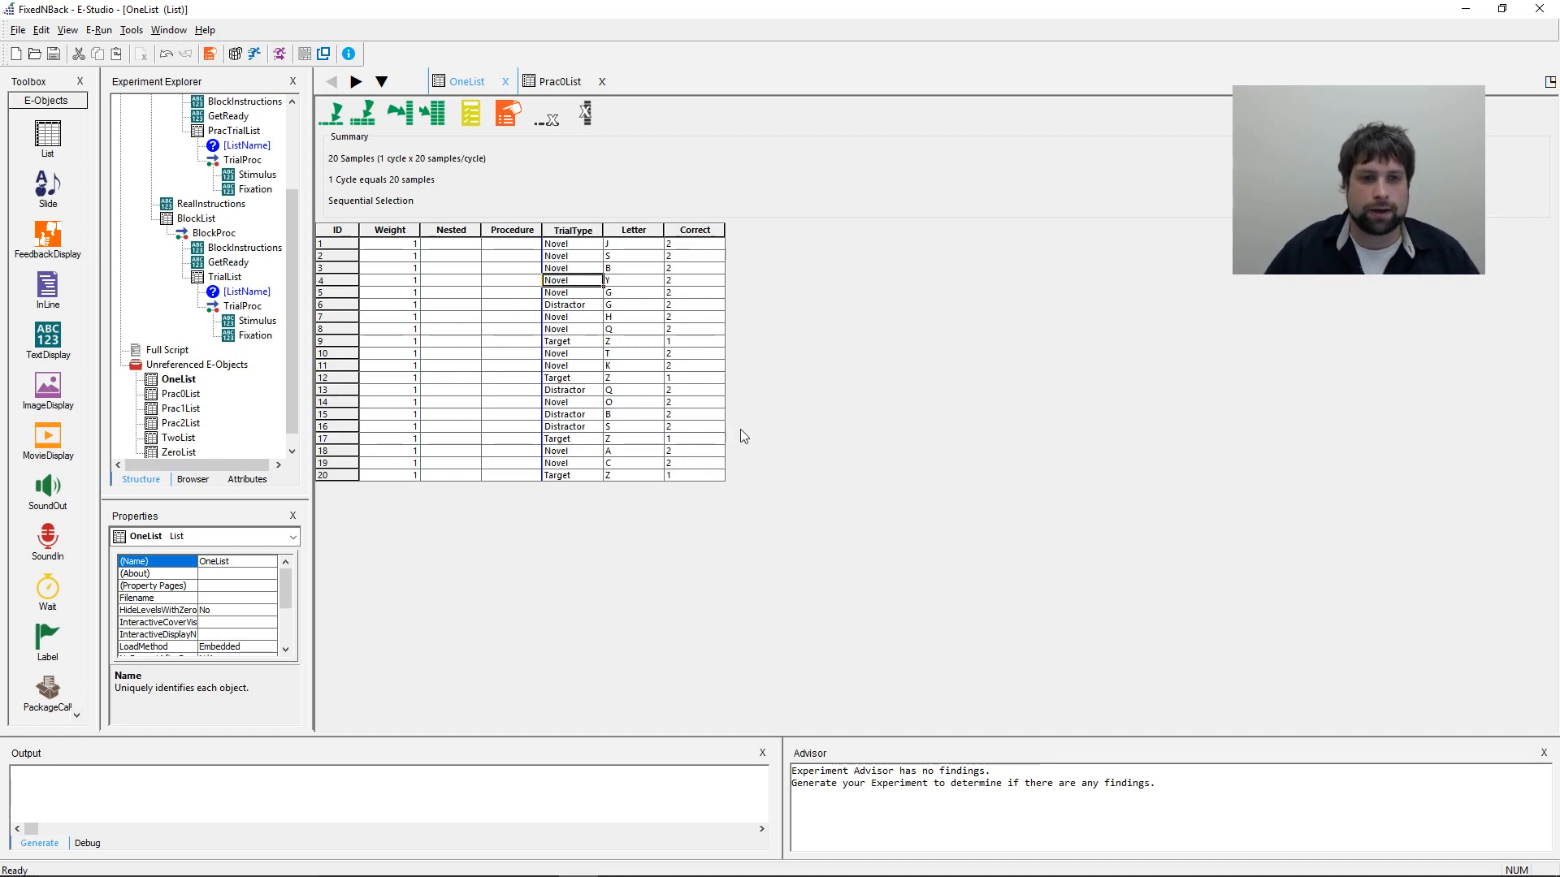
{"action": "key", "text": "ctrl+v"}
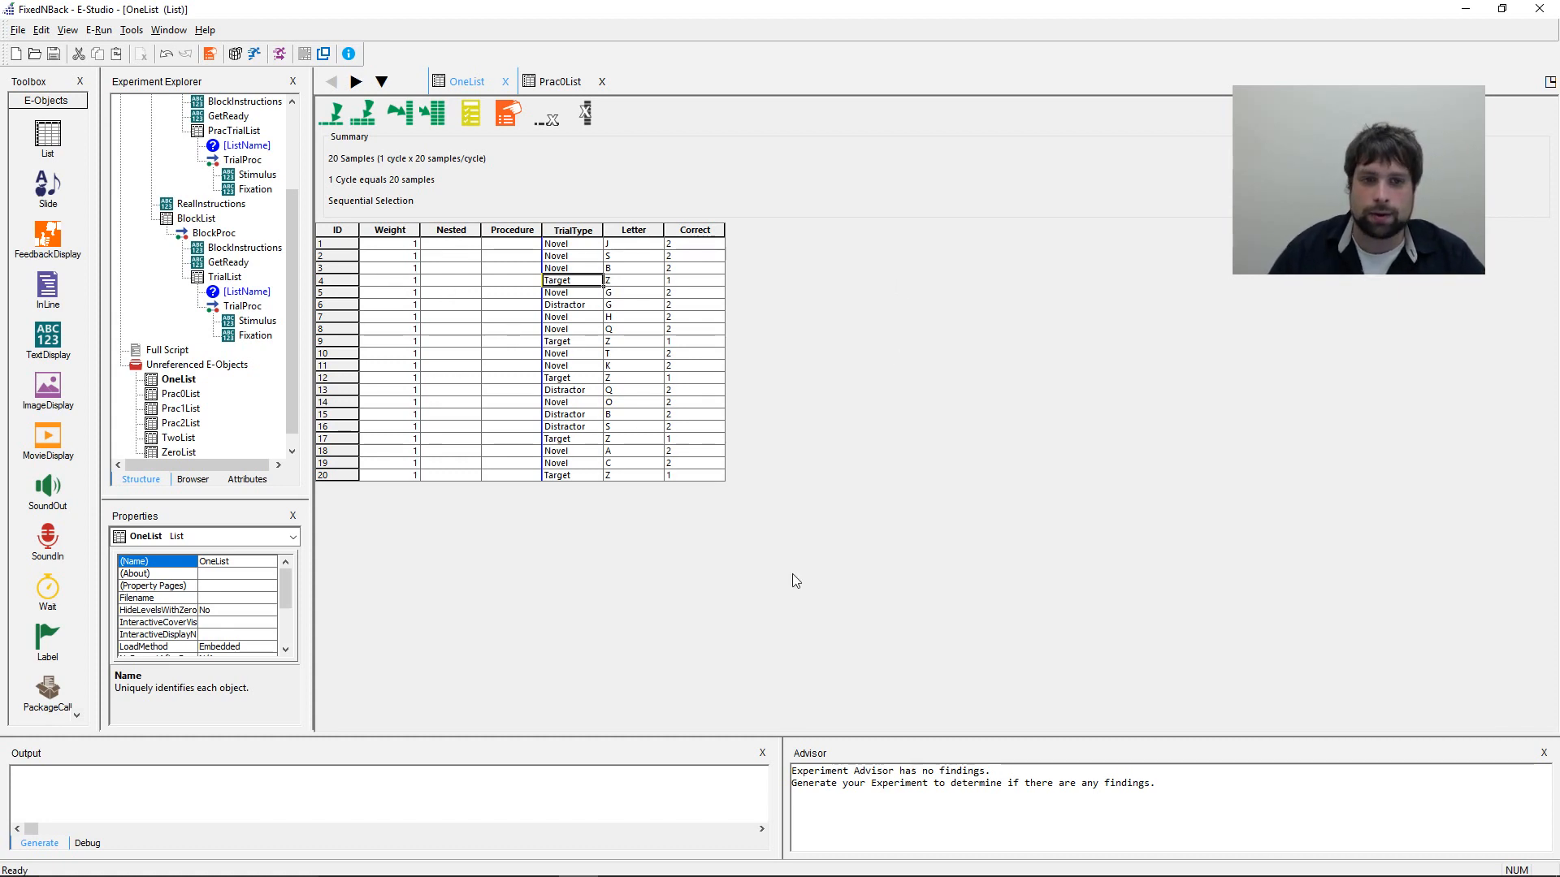
{"action": "left_click", "coordinate": [673, 428]}
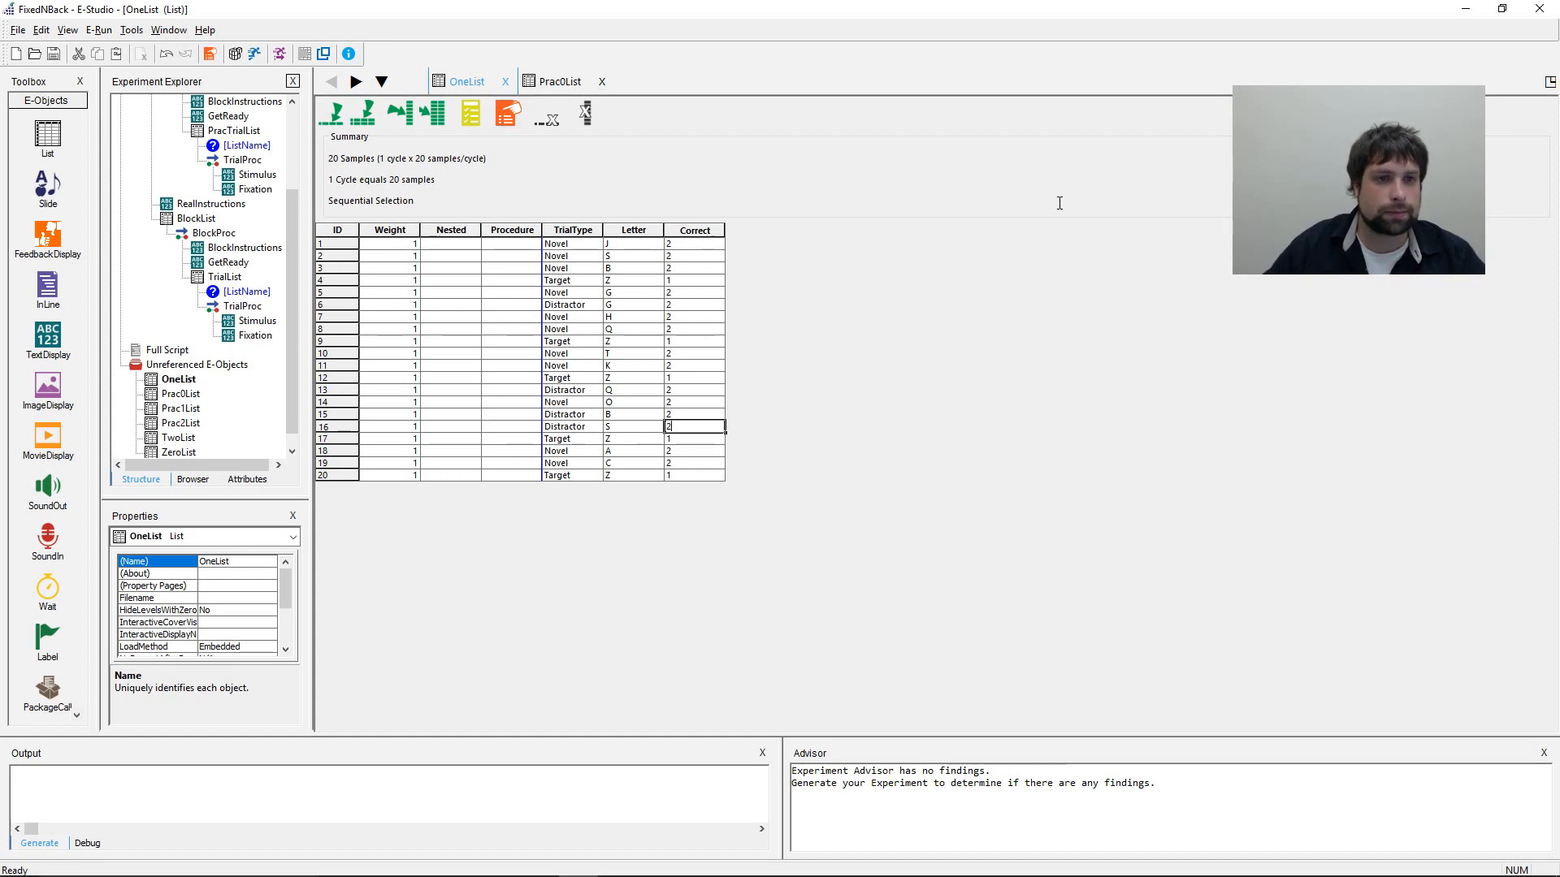
- Copy the TrialType through Correct columns of Prac0List and paste them into a new attribute column in ZeroList
{"action": "left_click", "coordinate": [553, 88]}
{"action": "left_click", "coordinate": [481, 82]}
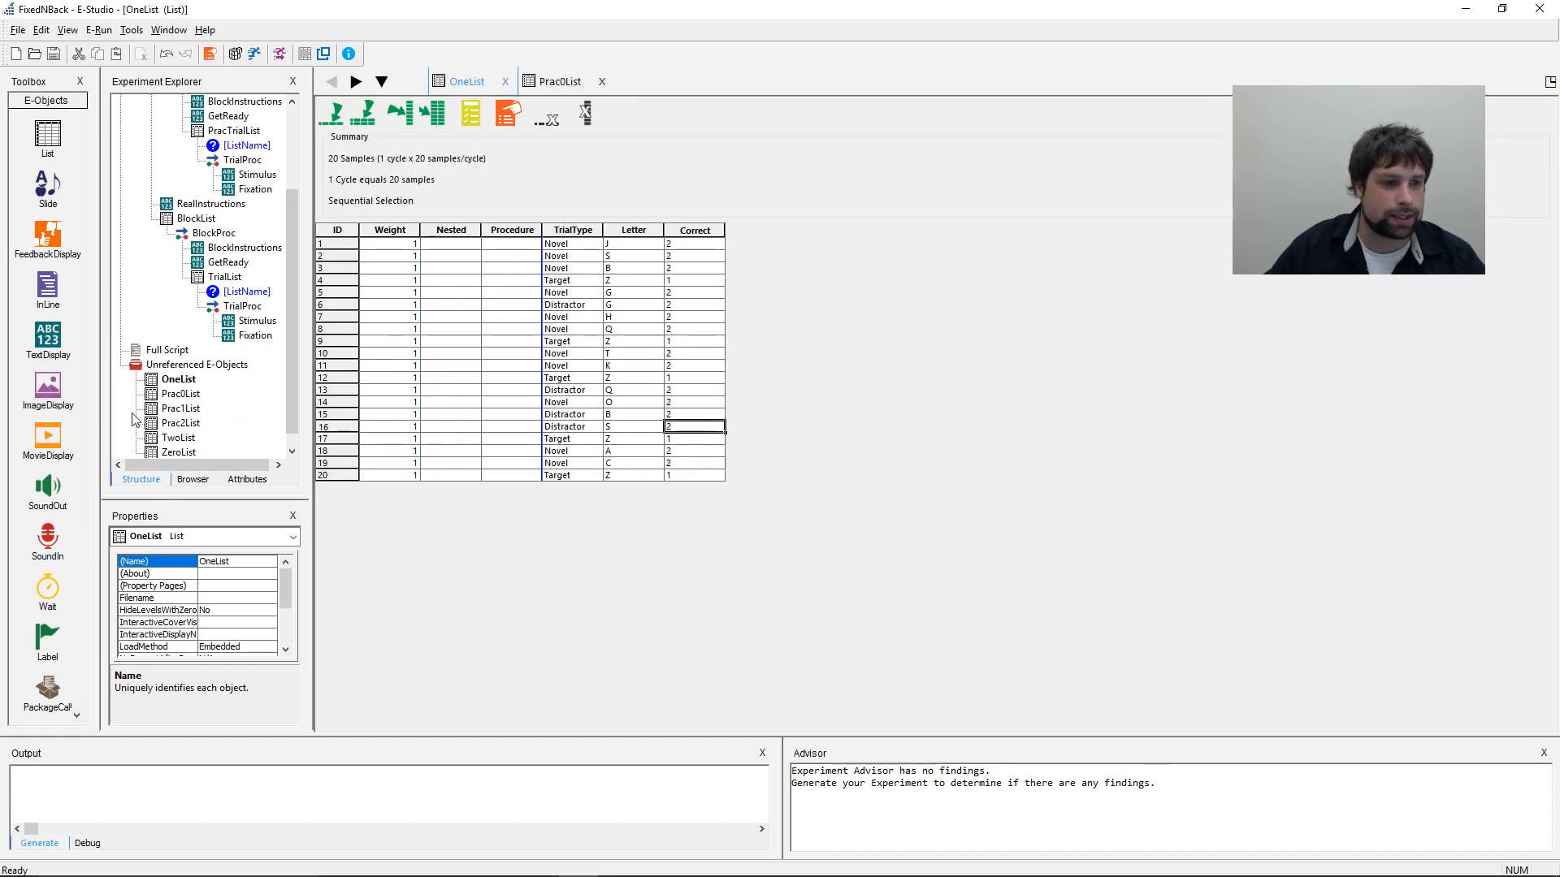
{"action": "left_click", "coordinate": [544, 84]}
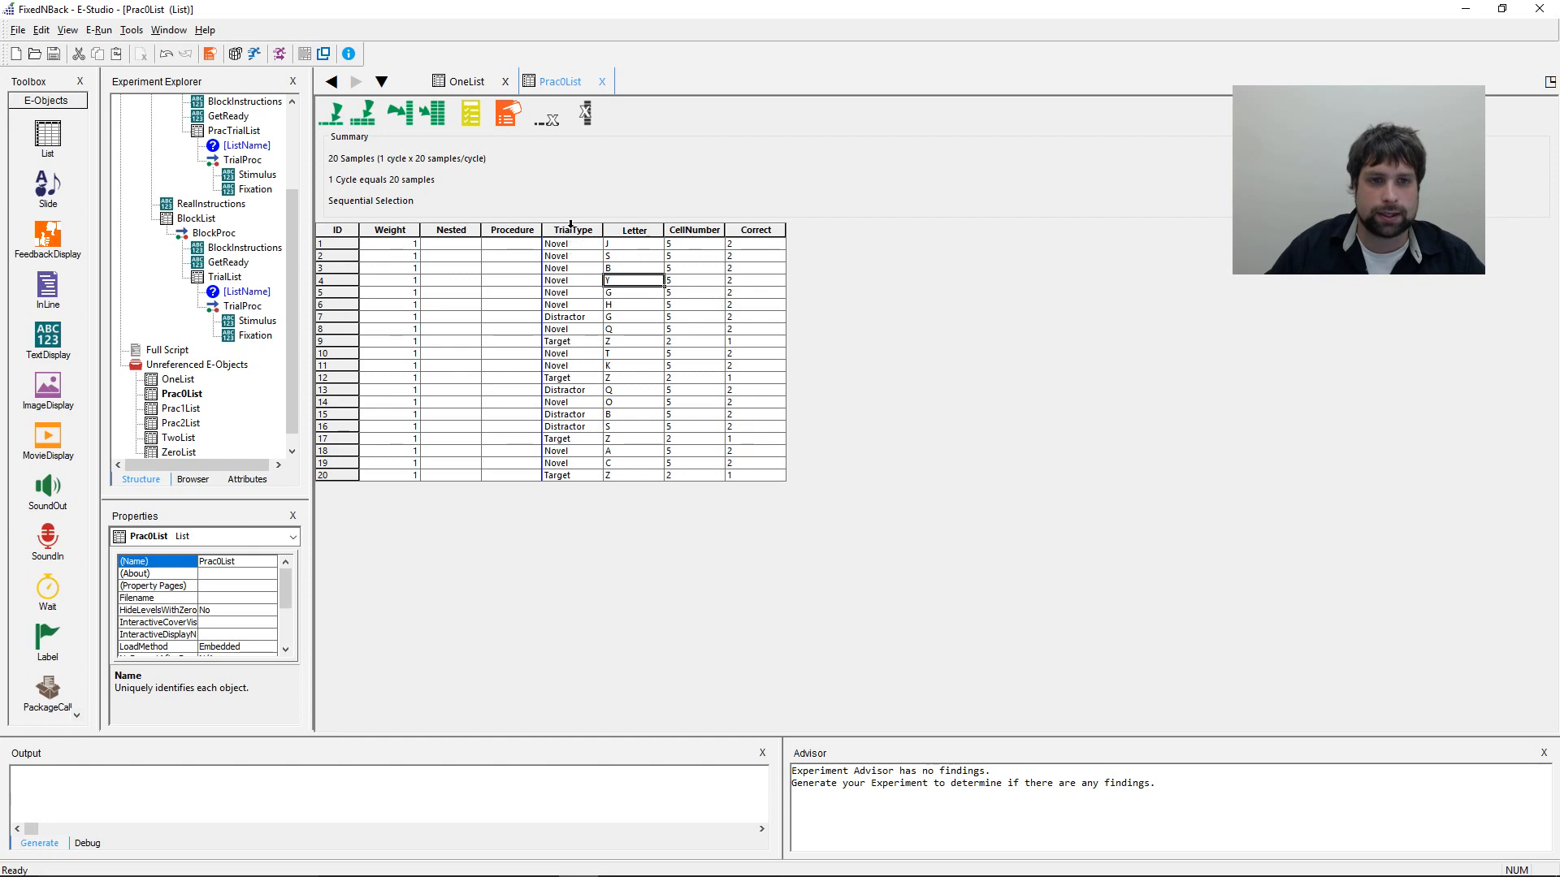
{"action": "left_click_drag", "start_coordinate": [570, 224], "coordinate": [837, 372]}
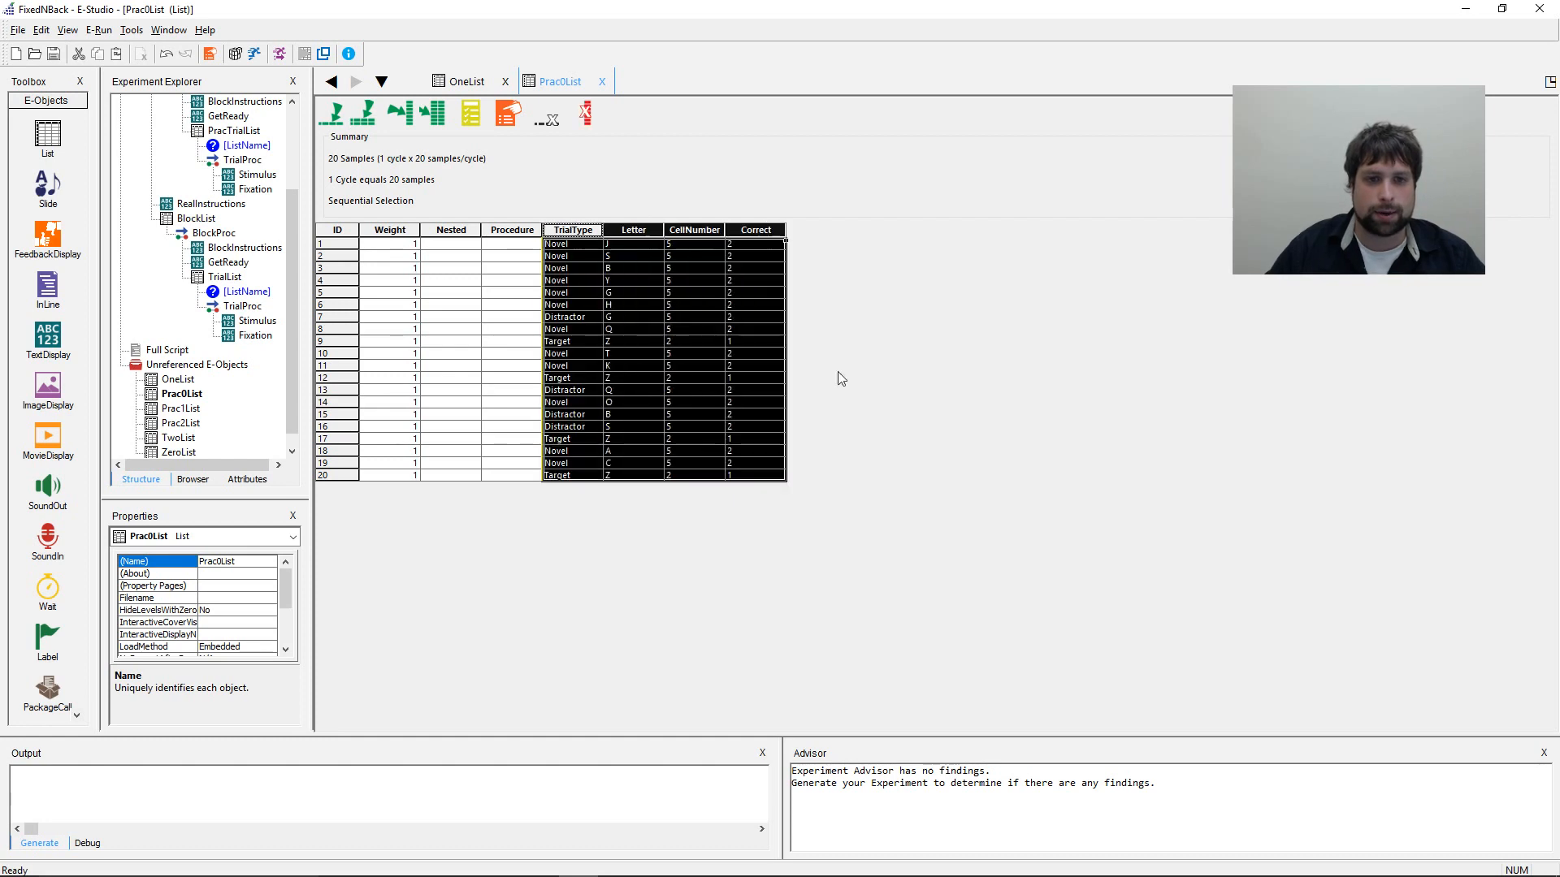
{"action": "double_click", "coordinate": [162, 454]}
{"action": "left_click", "coordinate": [416, 119]}
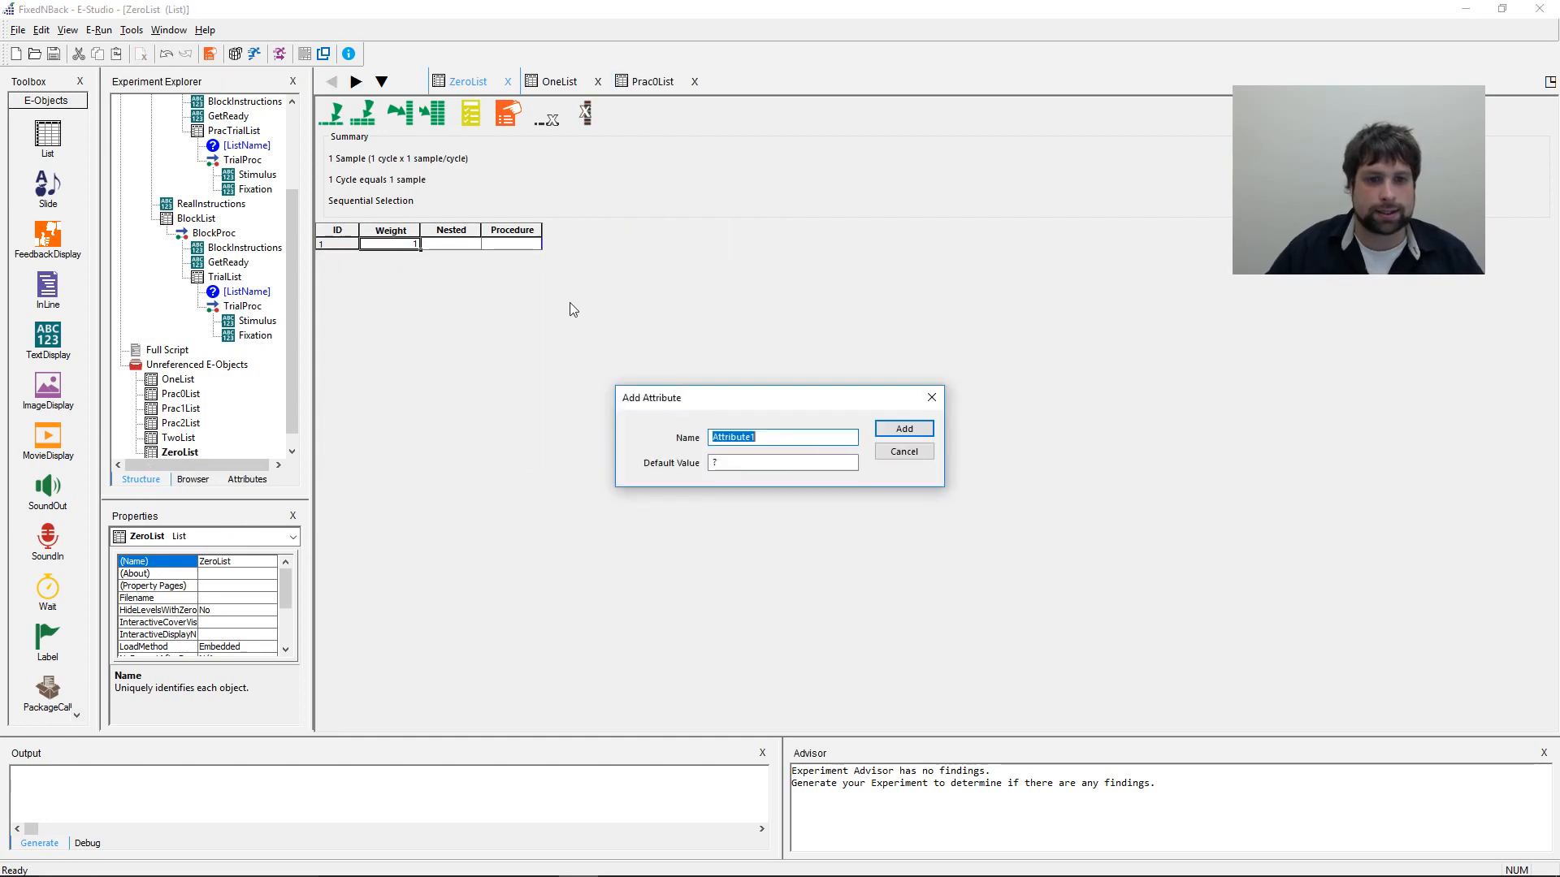
{"action": "left_click", "coordinate": [902, 429]}
{"action": "key", "text": "ctrl+v"}
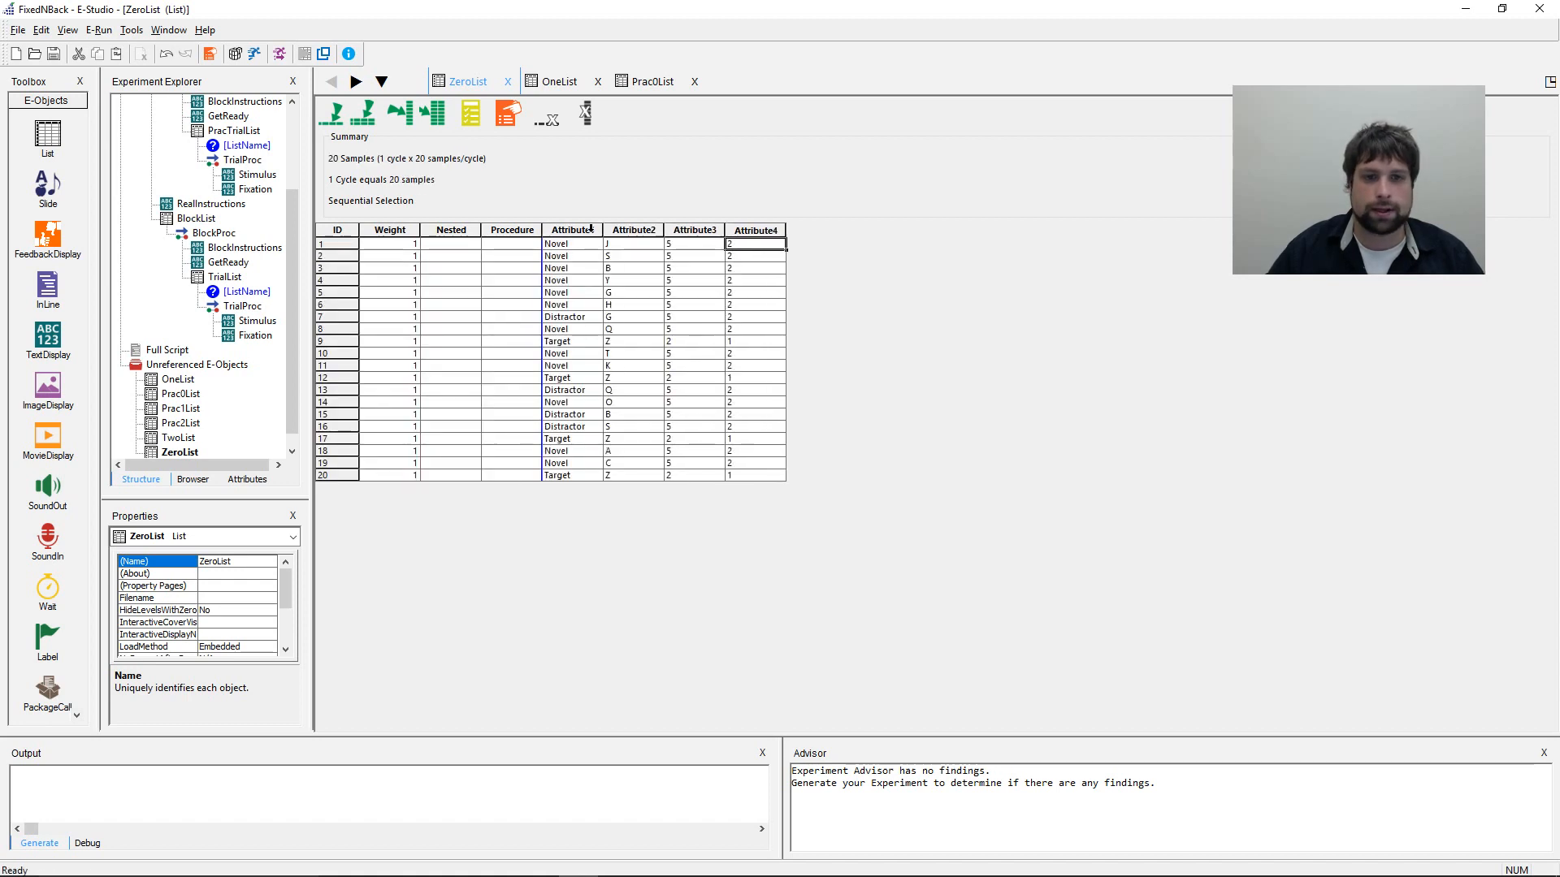
- Rename ZeroList's Attribute1 column as TrialType and its Attribute2 column as Letter
{"action": "double_click", "coordinate": [591, 229]}
{"action": "type", "text": "Trial"}
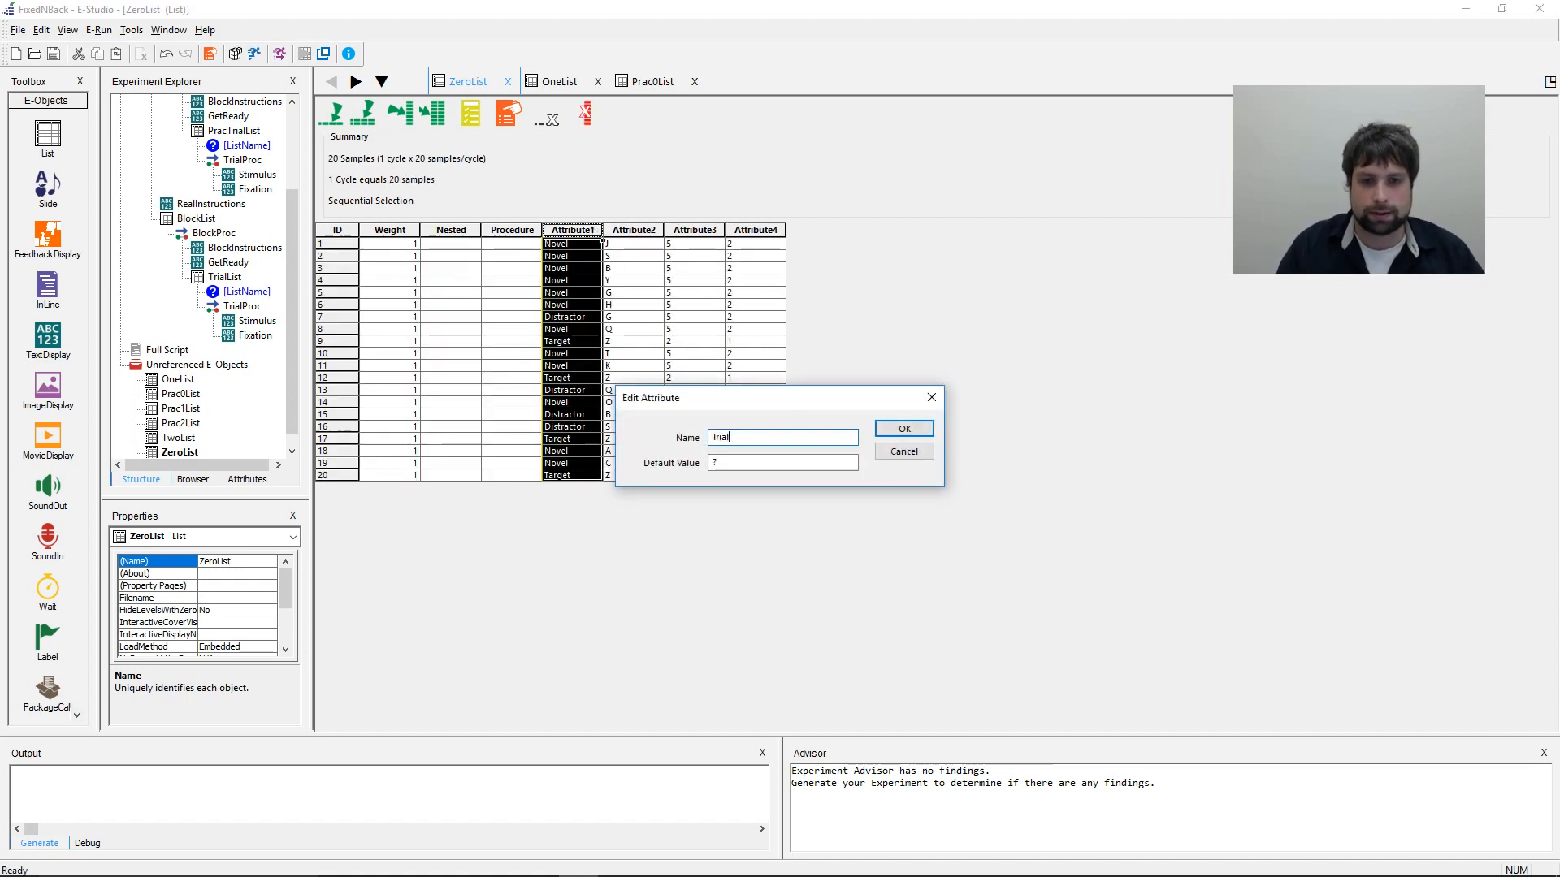
{"action": "type", "text": "Type"}
{"action": "key", "text": "Return"}
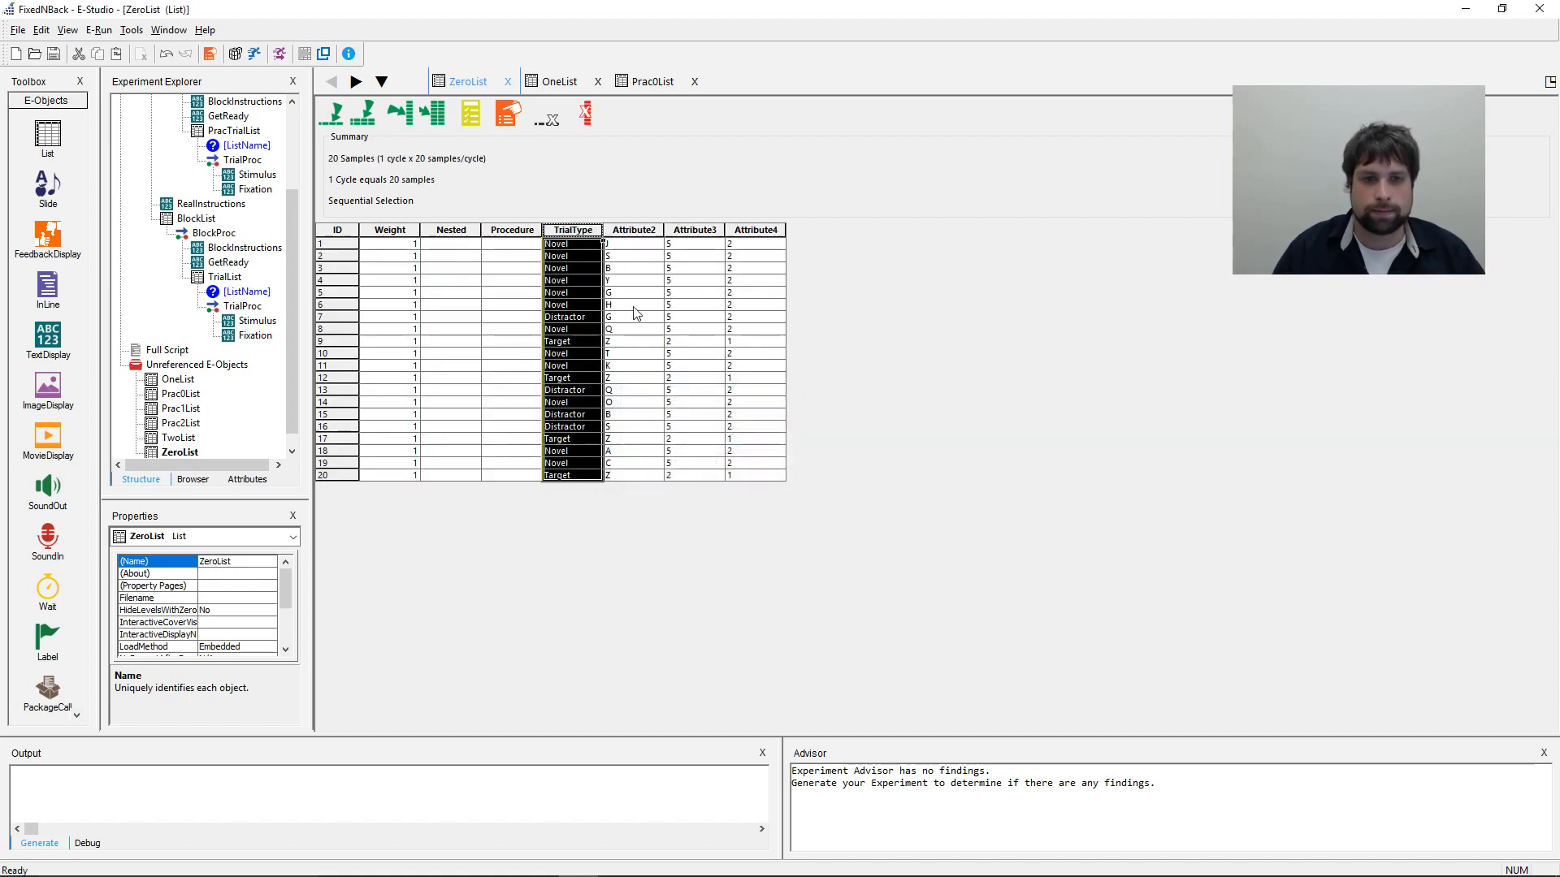
{"action": "double_click", "coordinate": [648, 228]}
{"action": "type", "text": "Letter"}
{"action": "key", "text": "Return"}
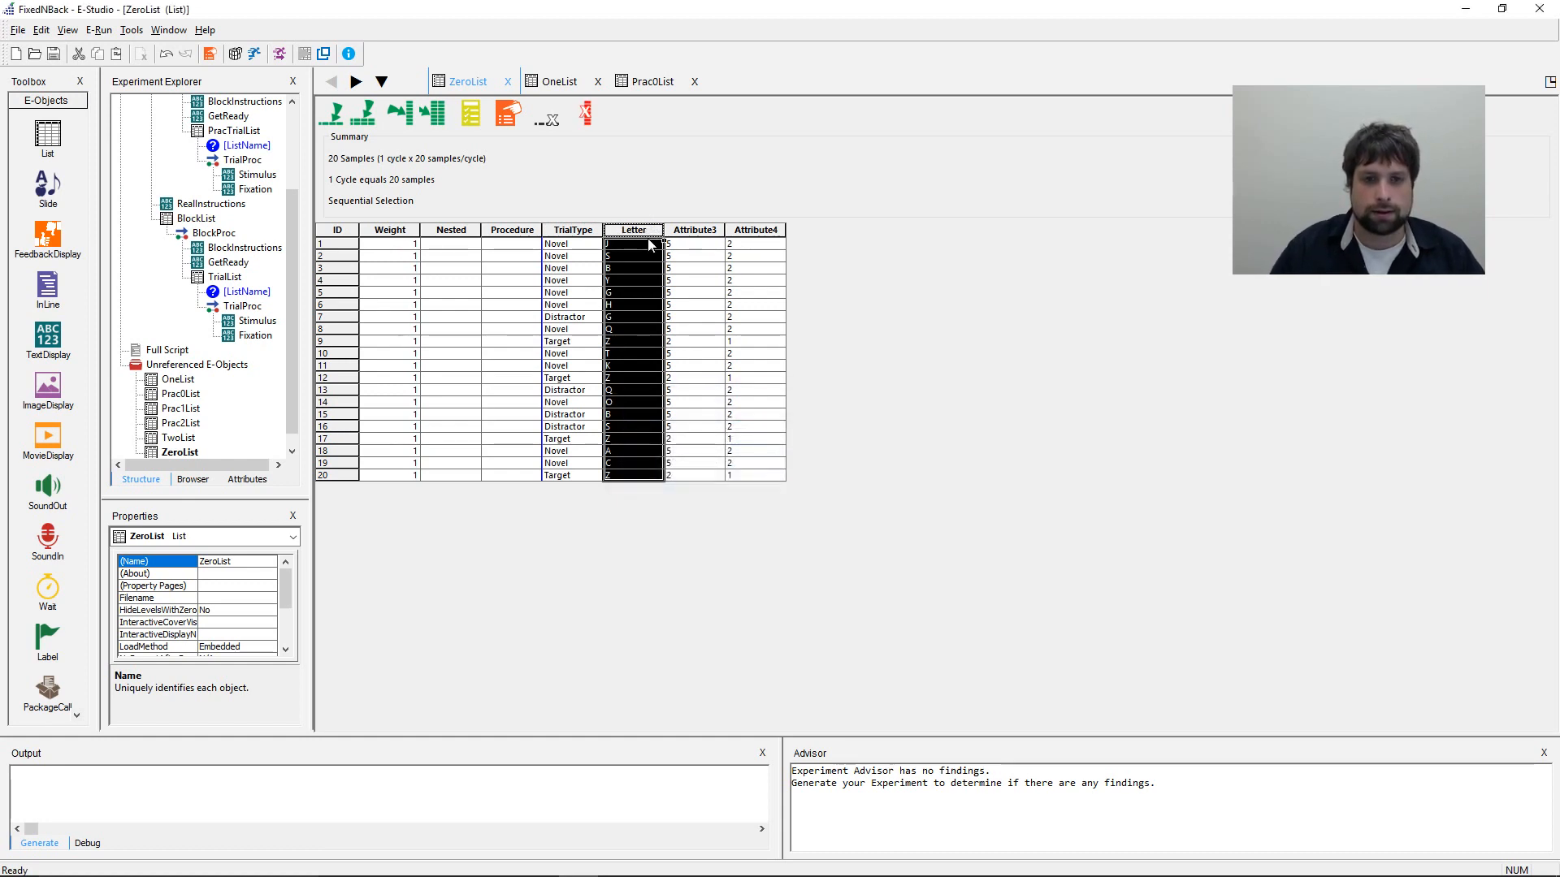
- Delete ZeroList's Attribute3 column holding the cell numbers and rename its Attribute4 column as Correct
{"action": "left_click", "coordinate": [709, 229]}
{"action": "left_click", "coordinate": [585, 114]}
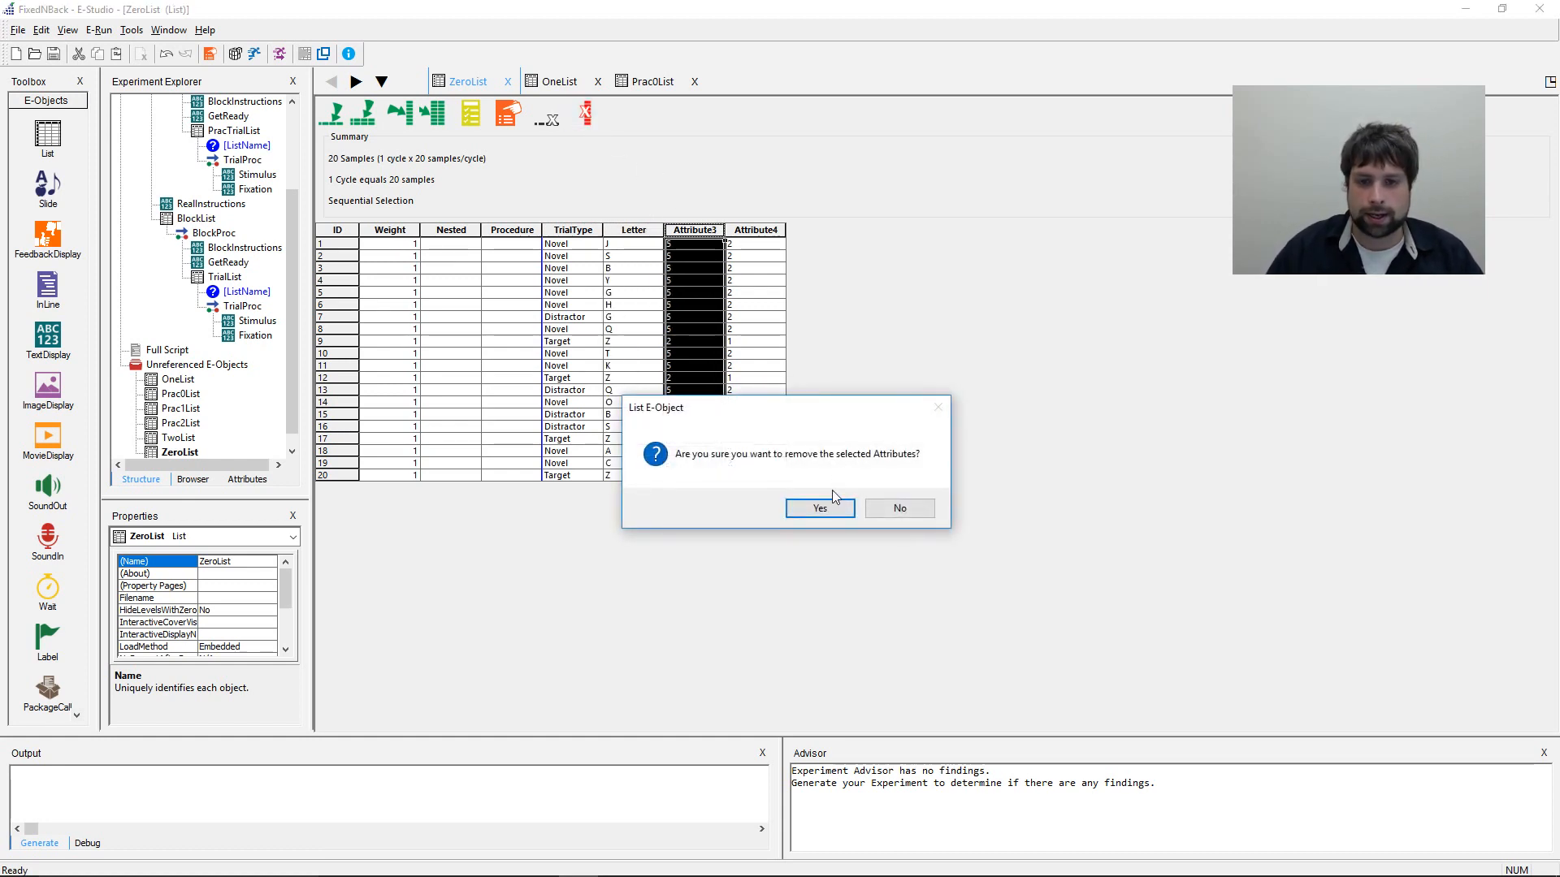
{"action": "left_click", "coordinate": [818, 508]}
{"action": "double_click", "coordinate": [694, 229]}
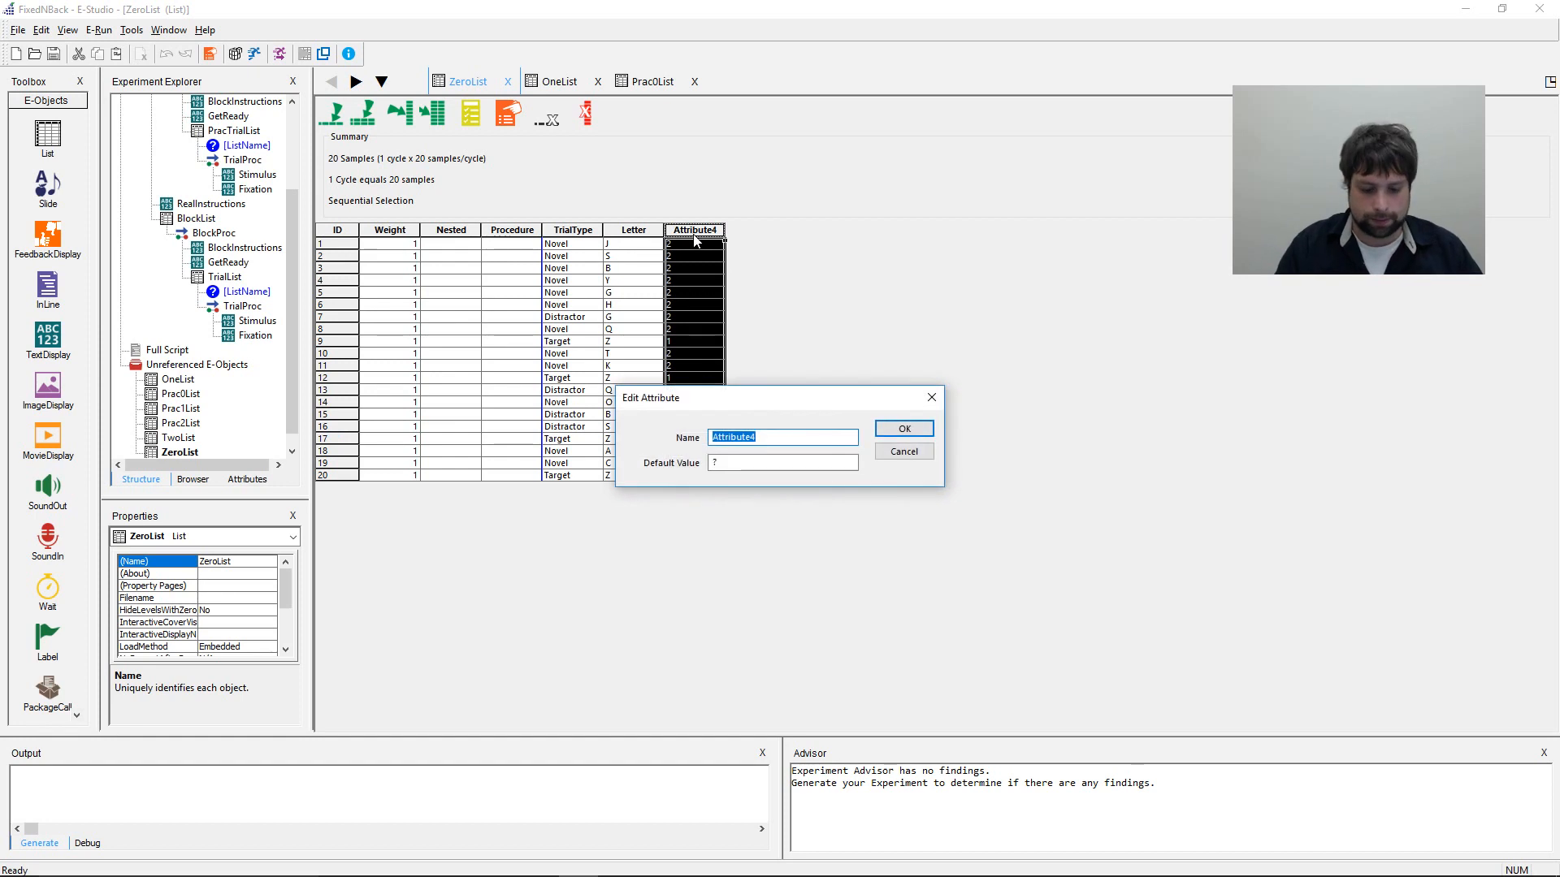
{"action": "type", "text": "Correct"}
{"action": "key", "text": "Return"}
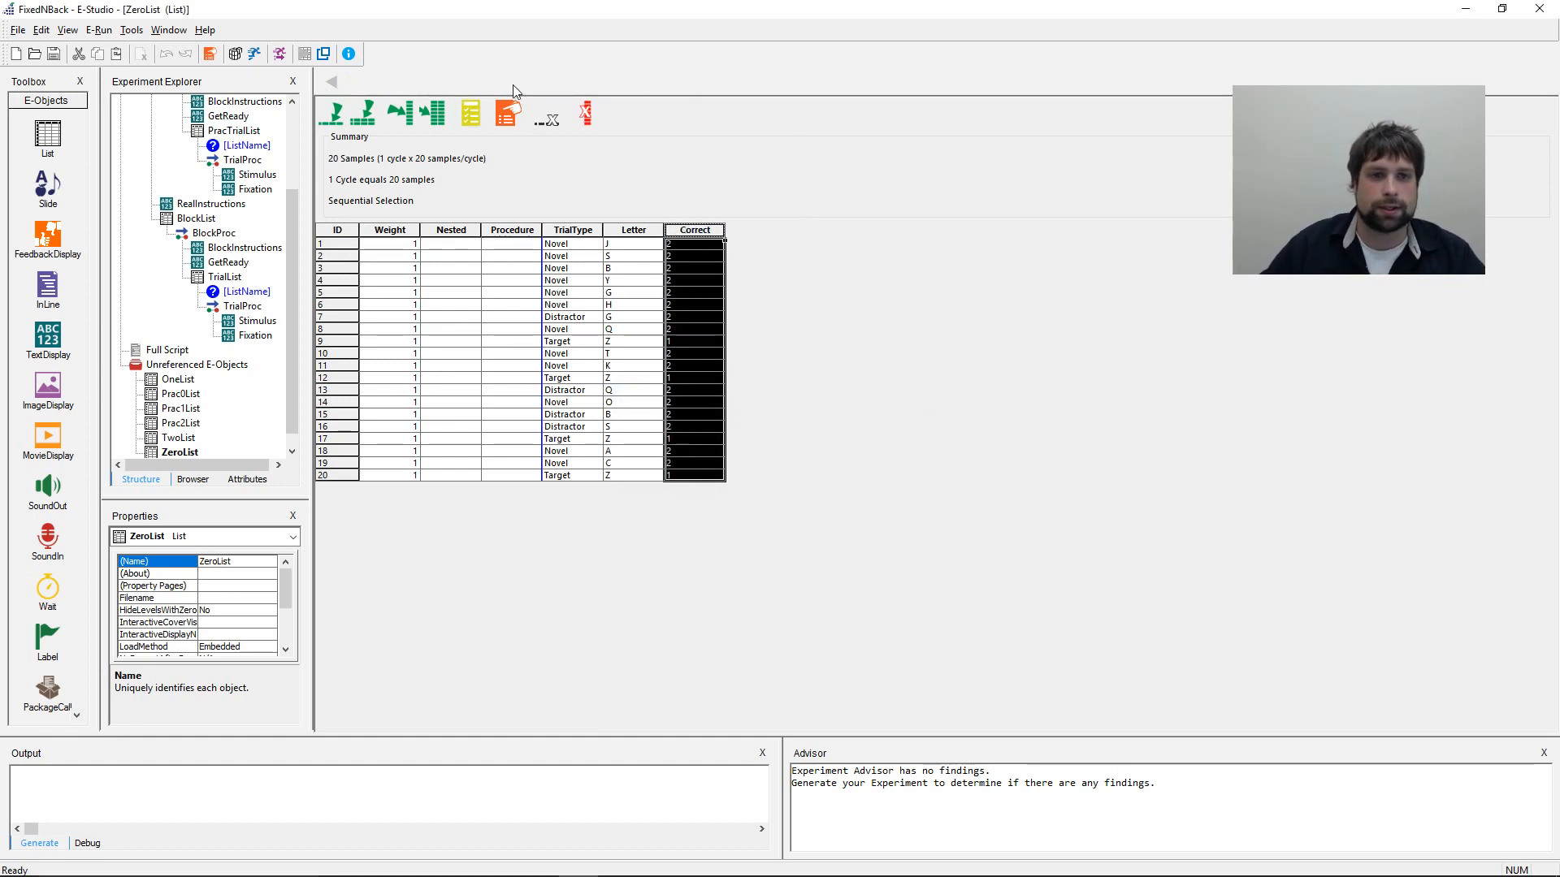
- Close ZeroList and Prac0List, leaving OneList open
{"action": "left_click", "coordinate": [508, 82]}
{"action": "left_click", "coordinate": [602, 81]}
{"action": "left_click", "coordinate": [711, 305]}
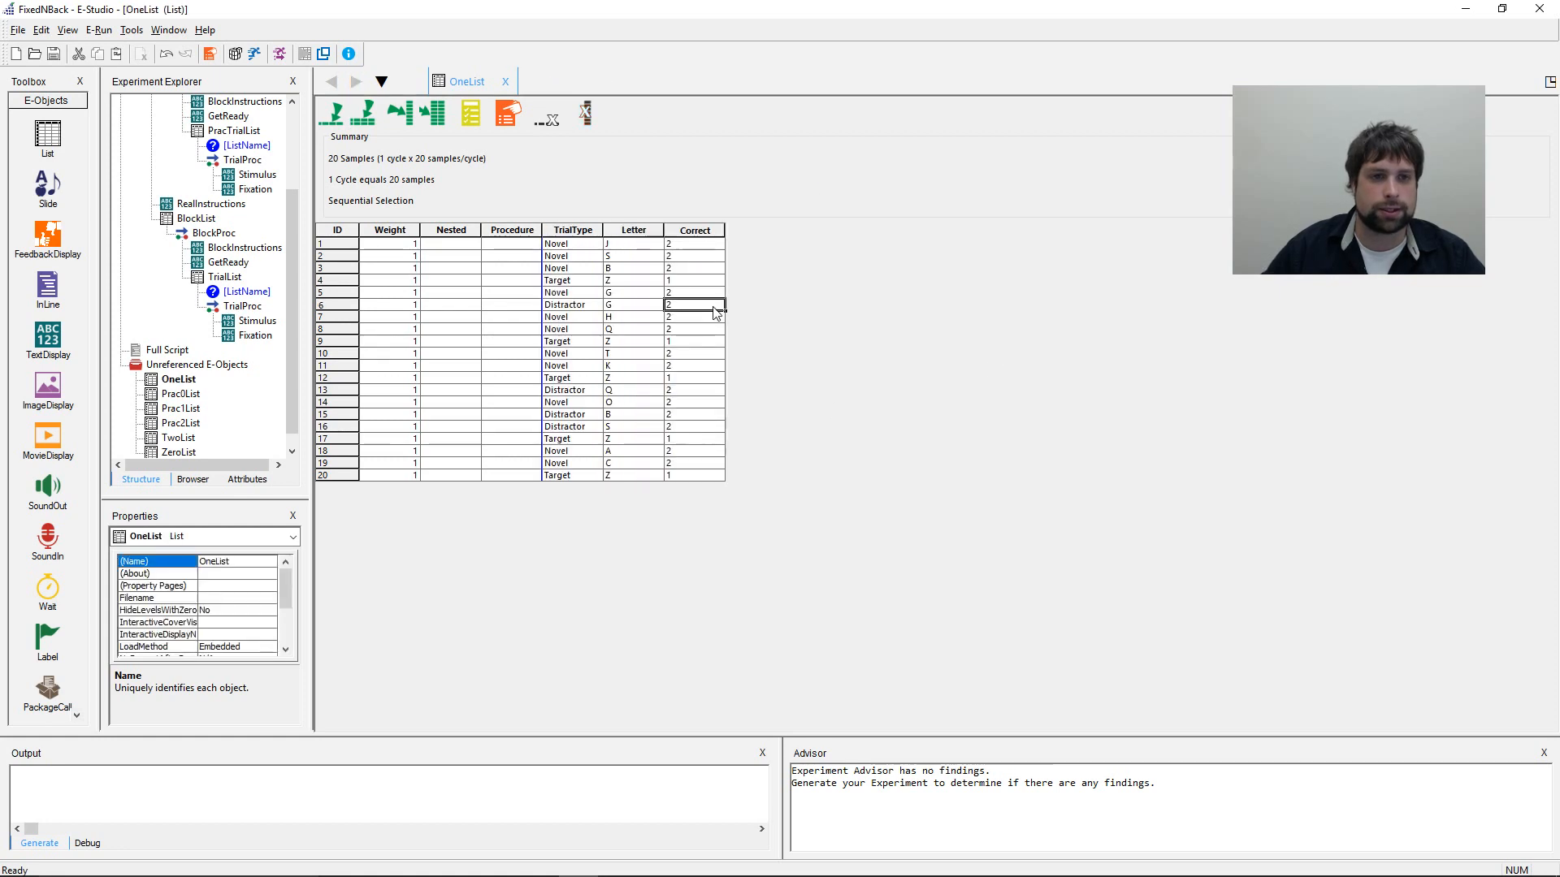
- Copy the TrialType through Correct columns of Prac1List and paste them over OneList's data, starting at its TrialType column
{"action": "double_click", "coordinate": [182, 408]}
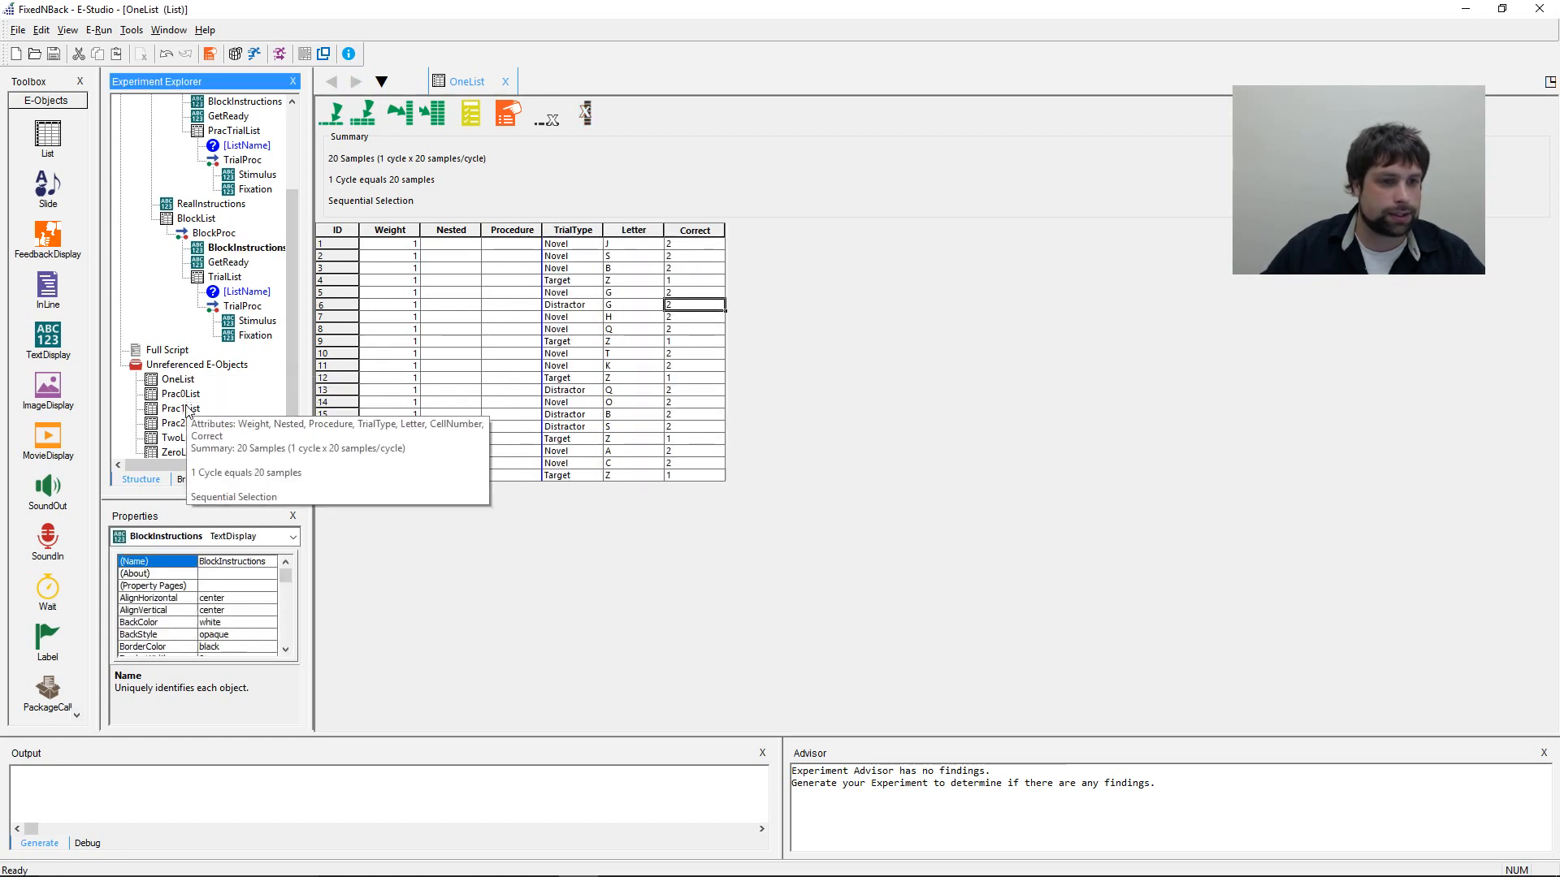
{"action": "left_click", "coordinate": [623, 294]}
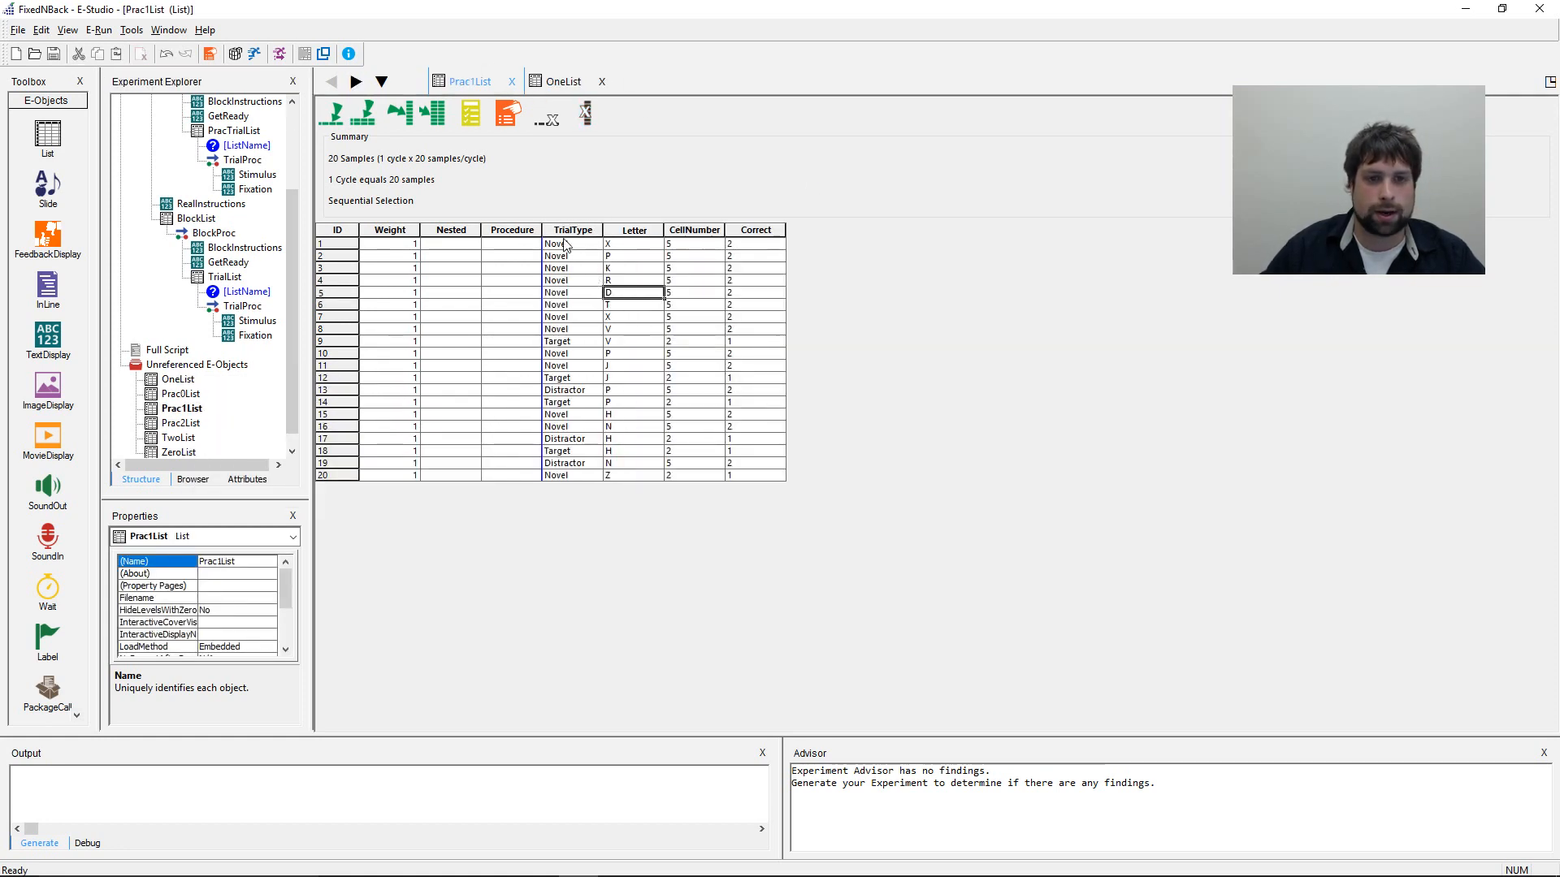
{"action": "left_click_drag", "start_coordinate": [573, 230], "coordinate": [756, 230]}
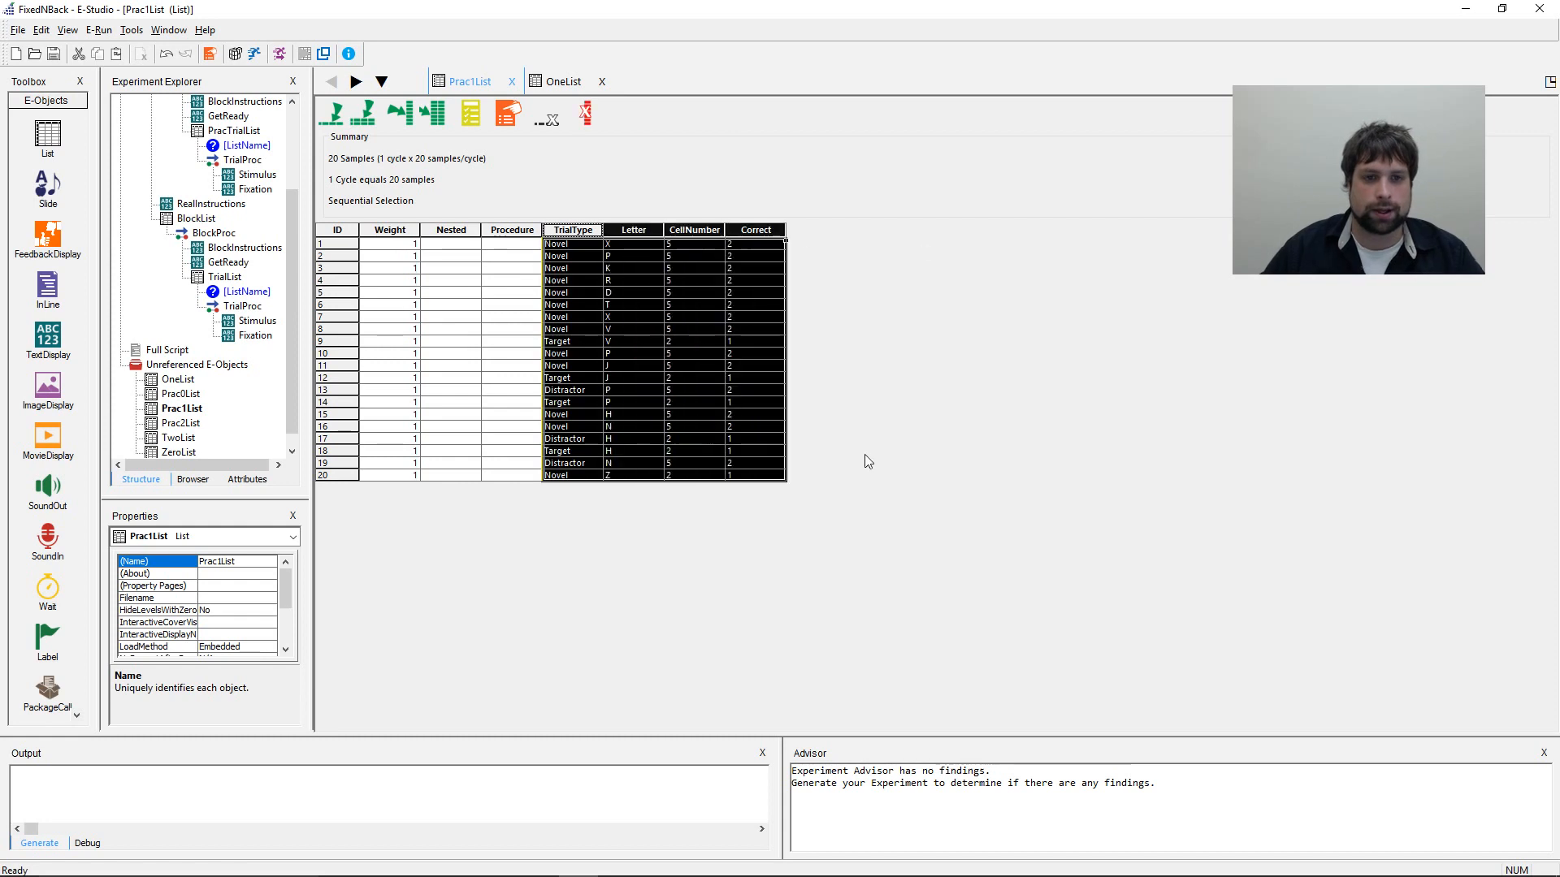
{"action": "left_click", "coordinate": [554, 280]}
{"action": "left_click", "coordinate": [554, 231]}
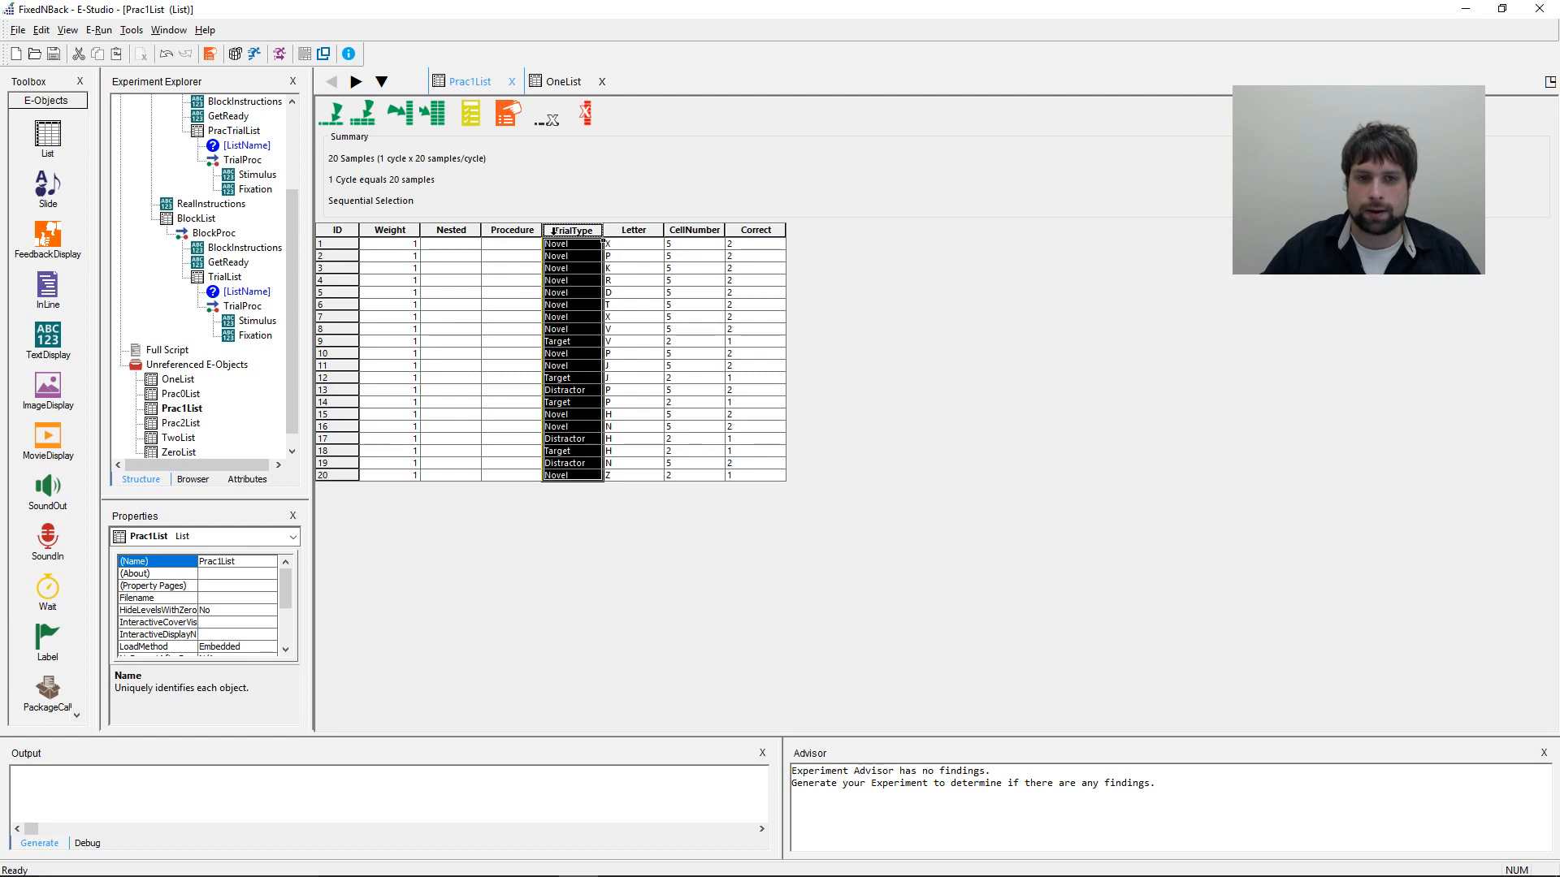
{"action": "left_click", "coordinate": [729, 230], "text": "shift"}
{"action": "key", "text": "ctrl+c"}
{"action": "left_click_drag", "start_coordinate": [729, 229], "coordinate": [563, 258]}
{"action": "left_click", "coordinate": [627, 281]}
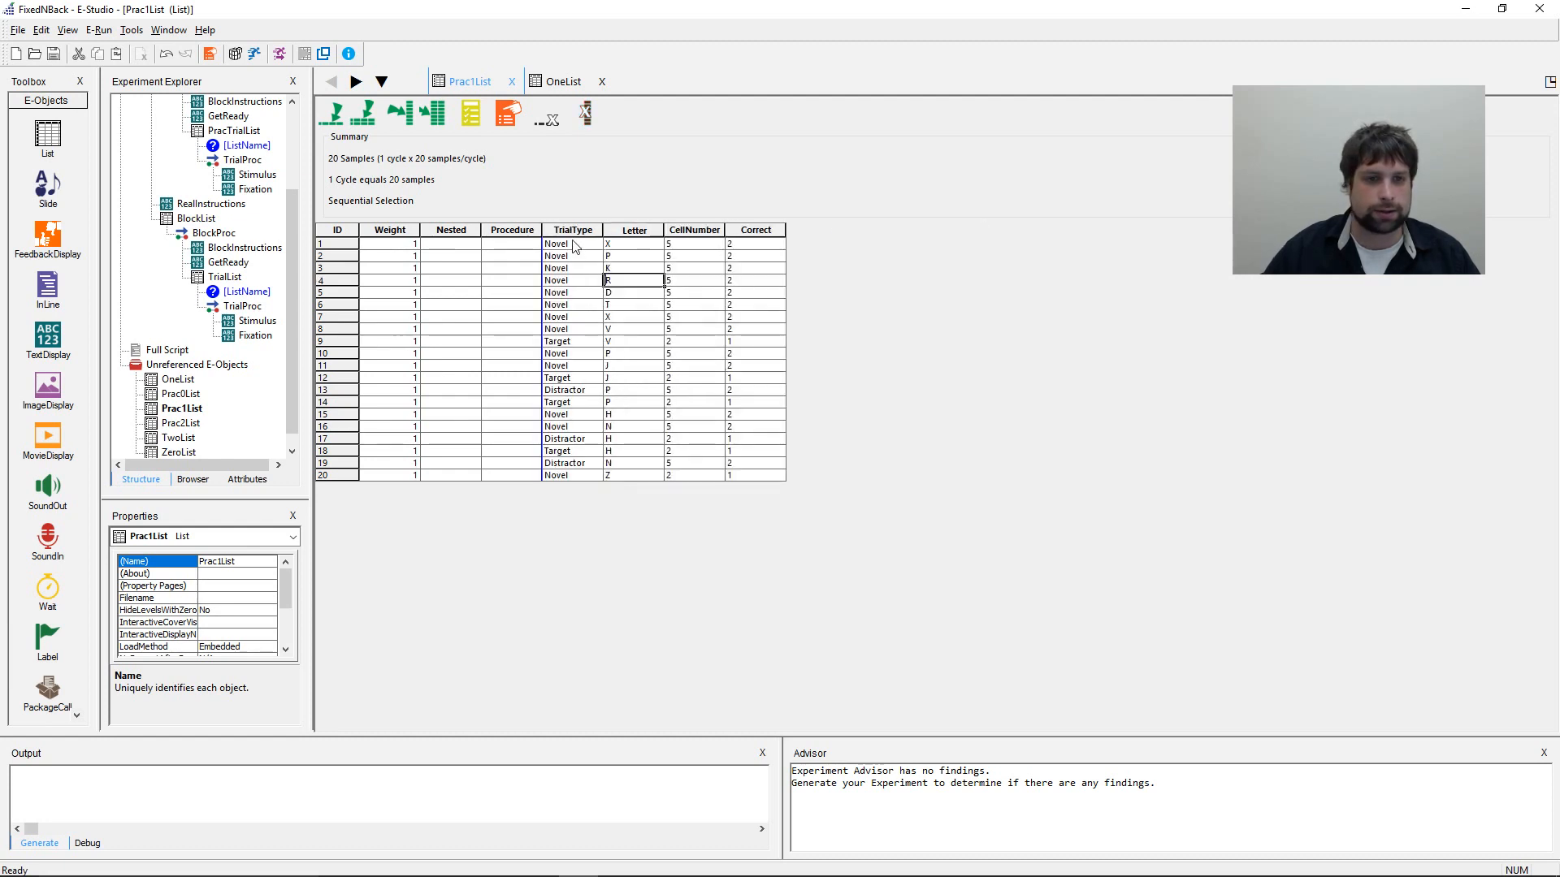
{"action": "left_click", "coordinate": [572, 89]}
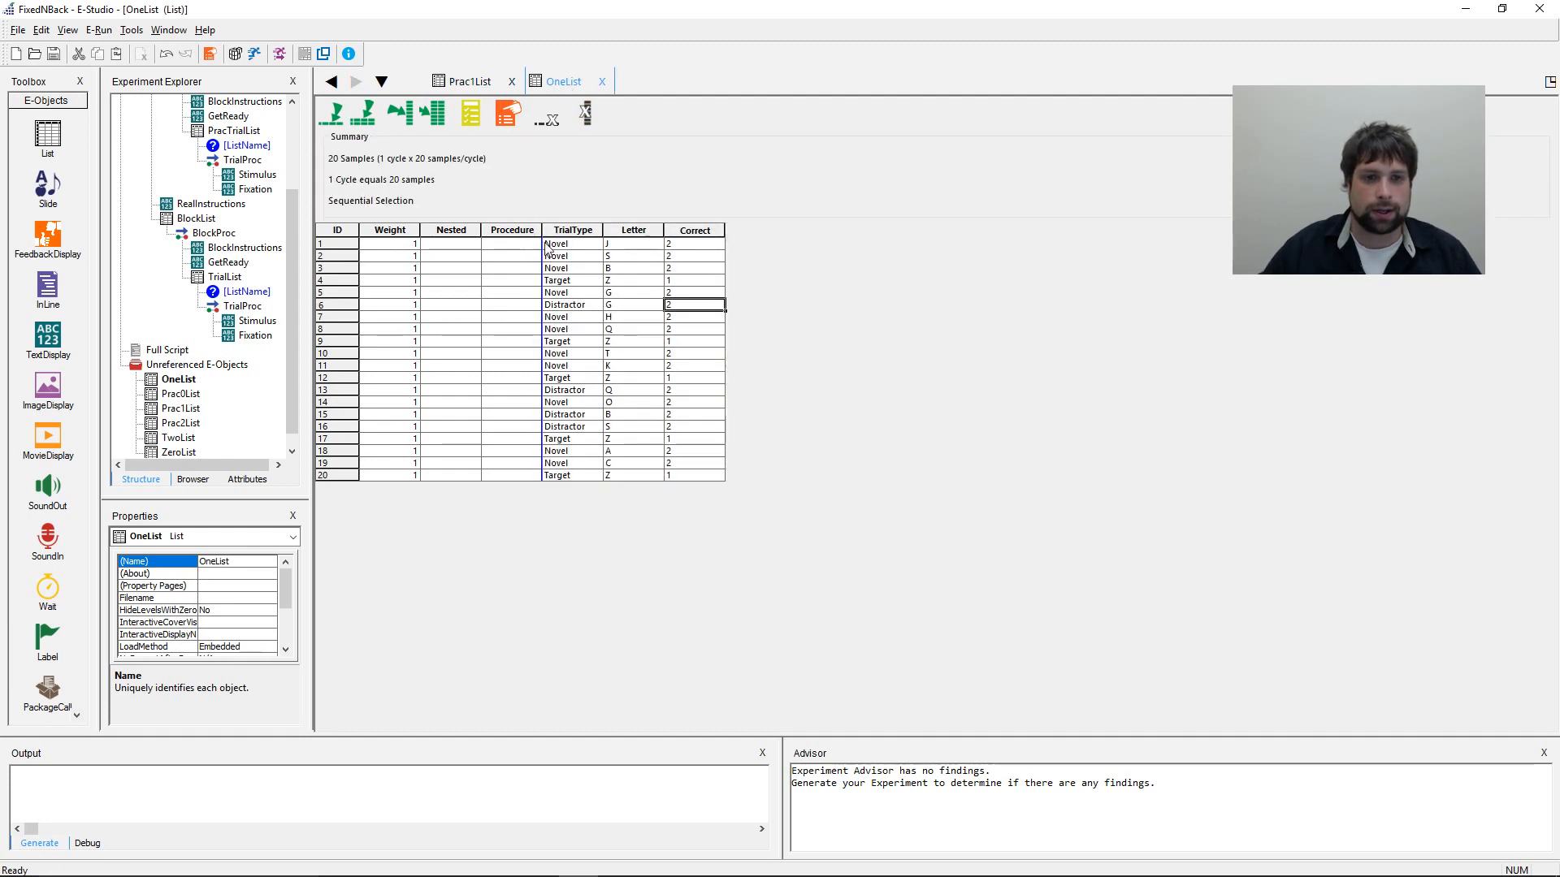
{"action": "left_click", "coordinate": [573, 230]}
{"action": "key", "text": "ctrl+v"}
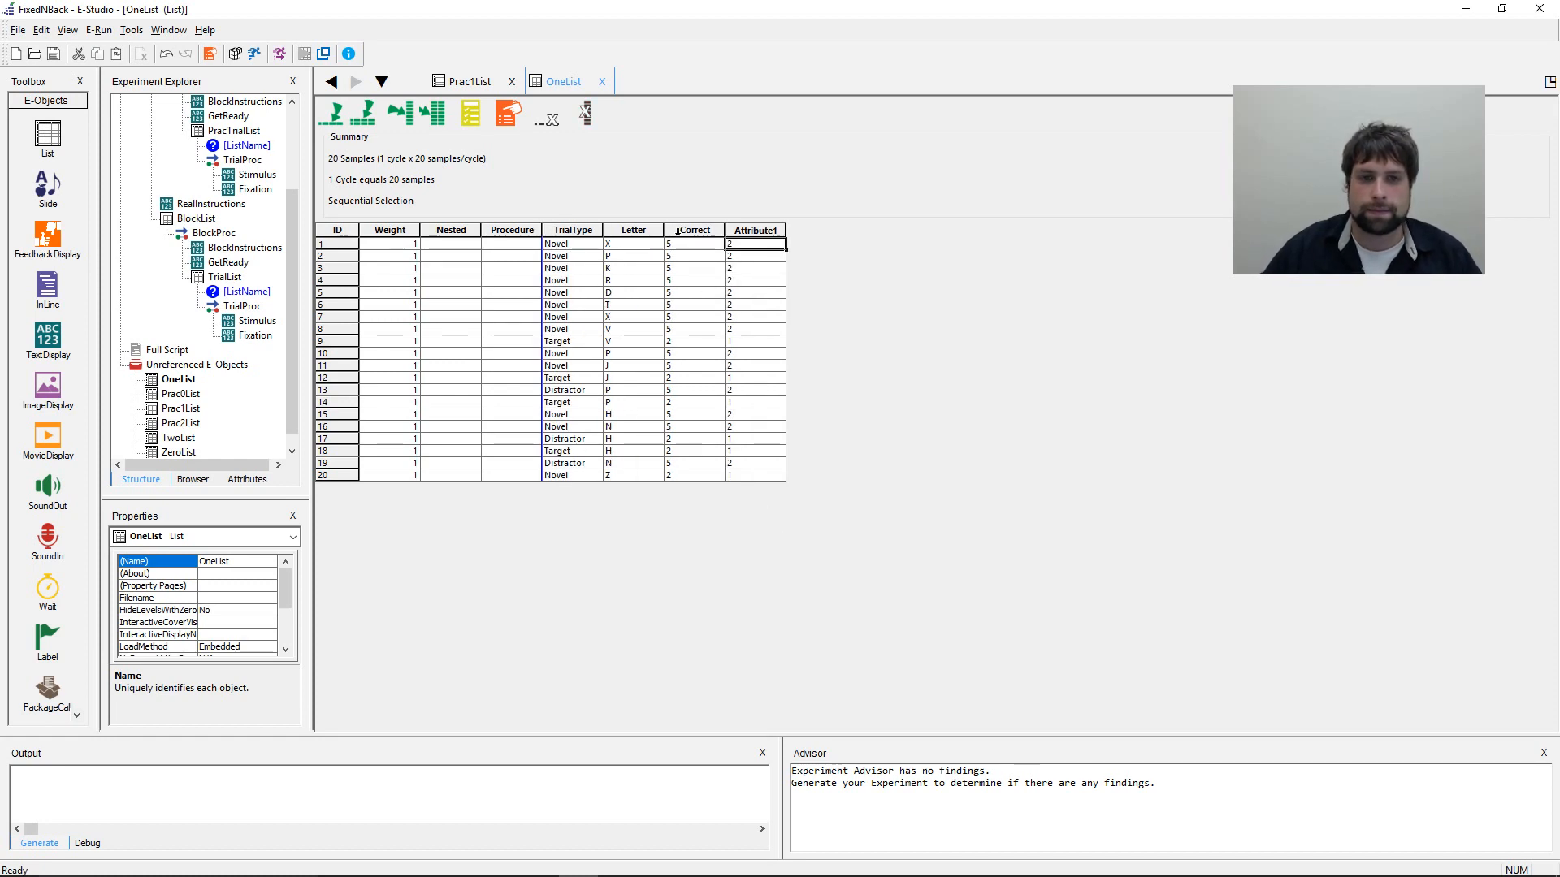
- Delete the Correct column, which holds the pasted cell numbers, from OneList
{"action": "left_click", "coordinate": [695, 230]}
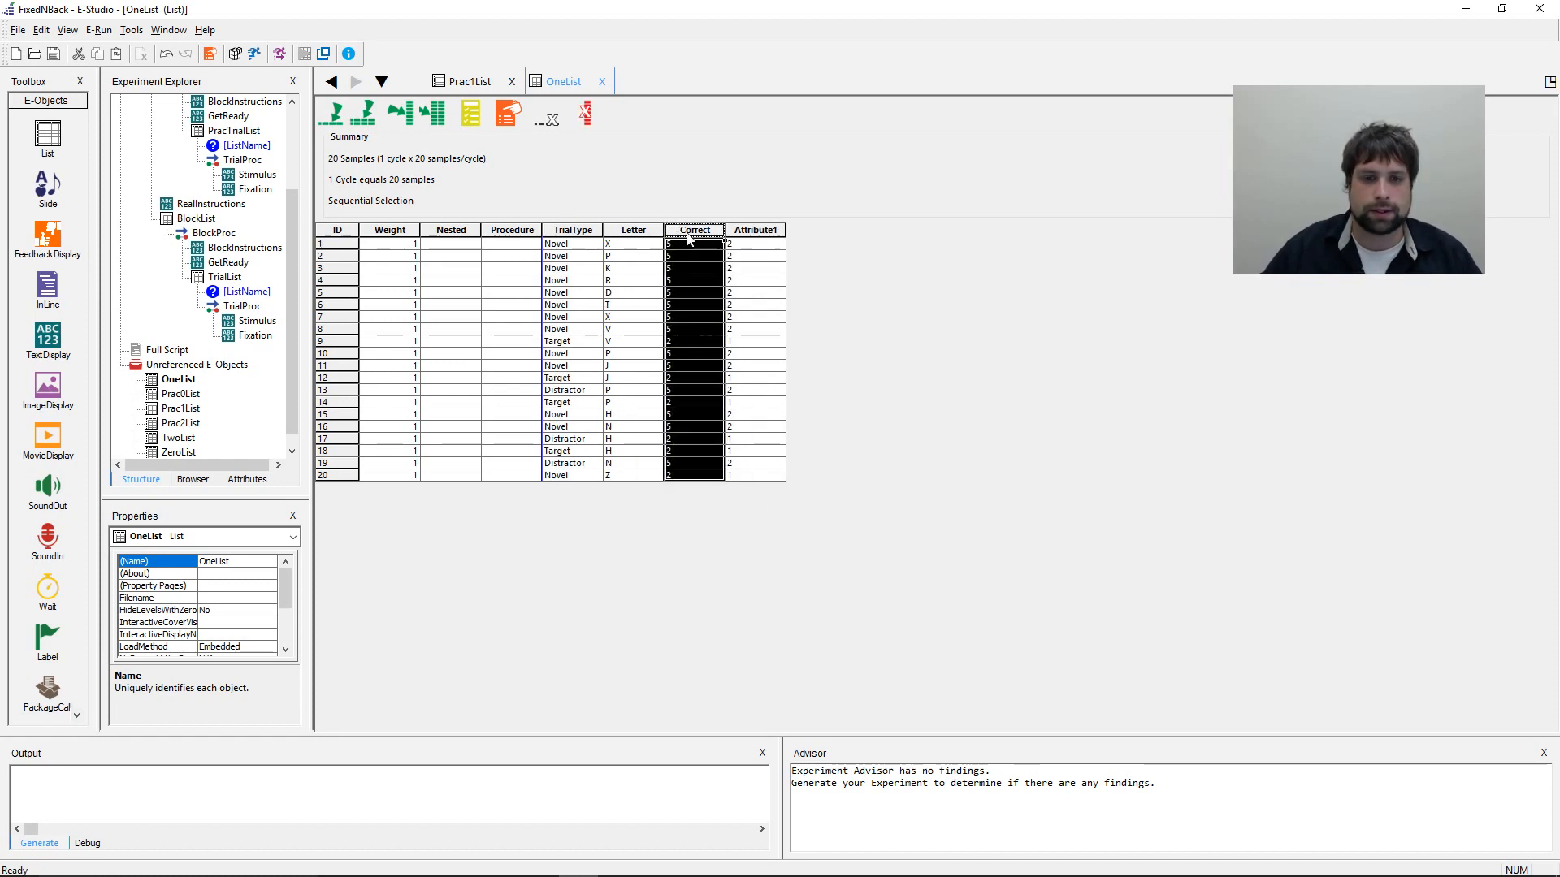
{"action": "left_click", "coordinate": [585, 114]}
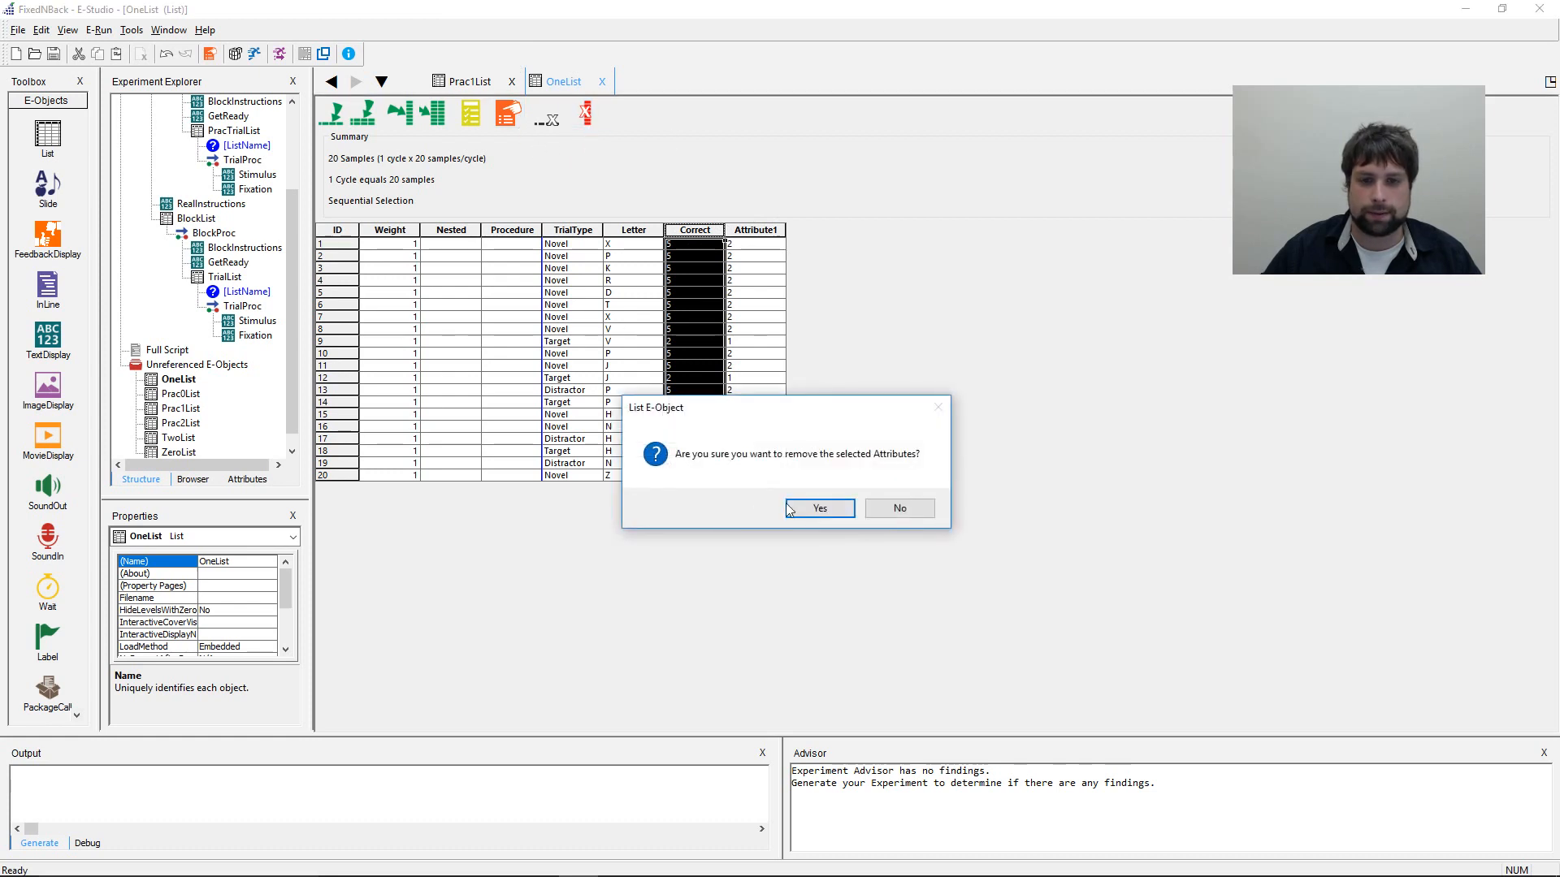
{"action": "left_click", "coordinate": [820, 509]}
- Rename OneList's remaining Attribute1 column as Correct
{"action": "left_click", "coordinate": [694, 231]}
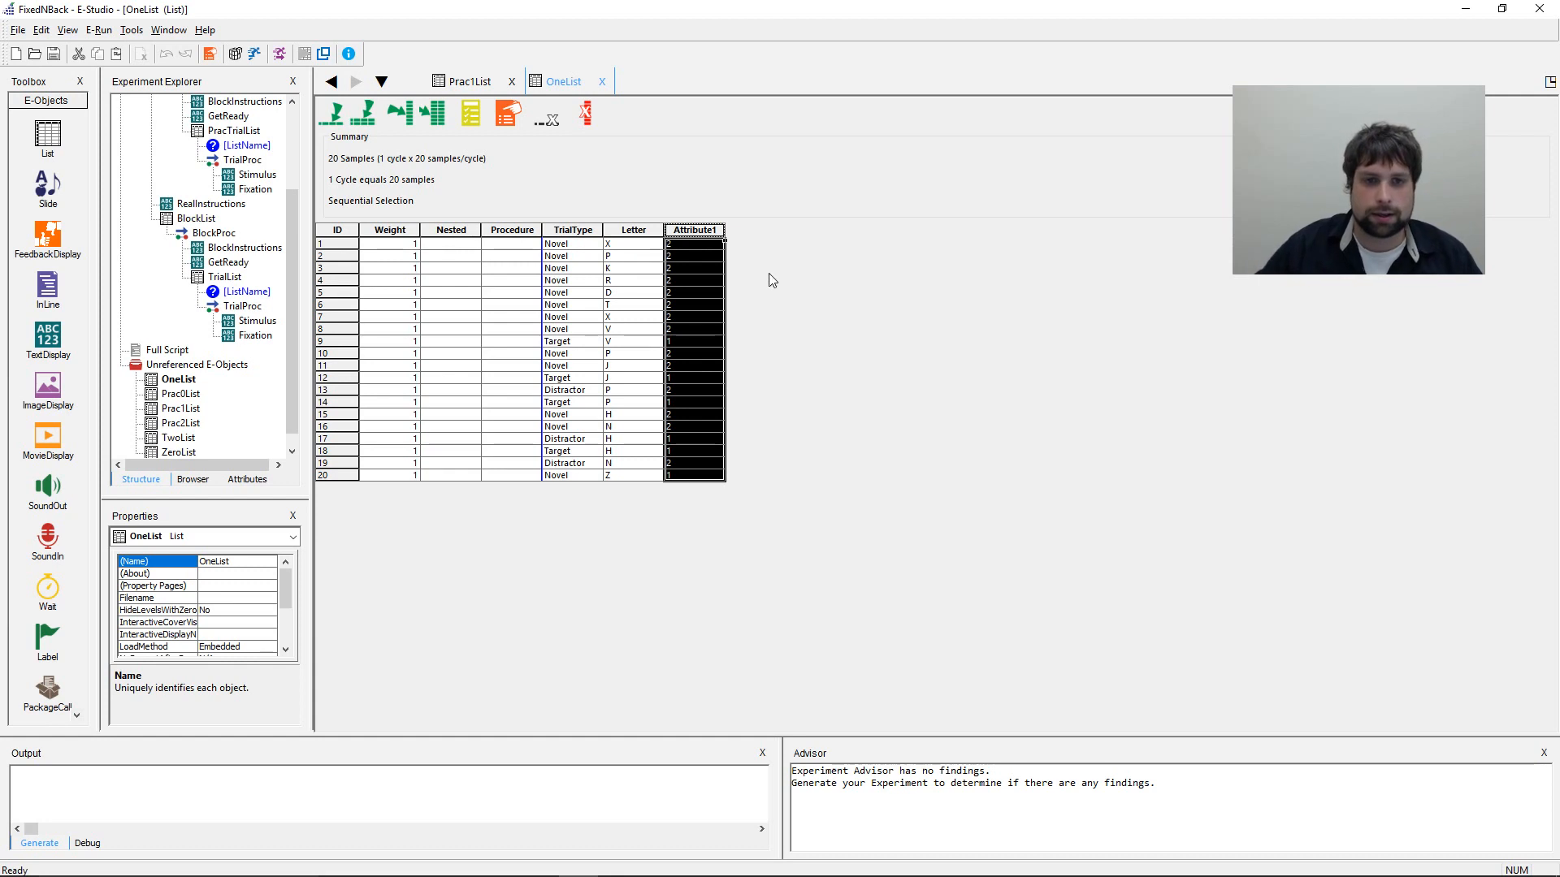
{"action": "double_click", "coordinate": [699, 231]}
{"action": "type", "text": "C"}
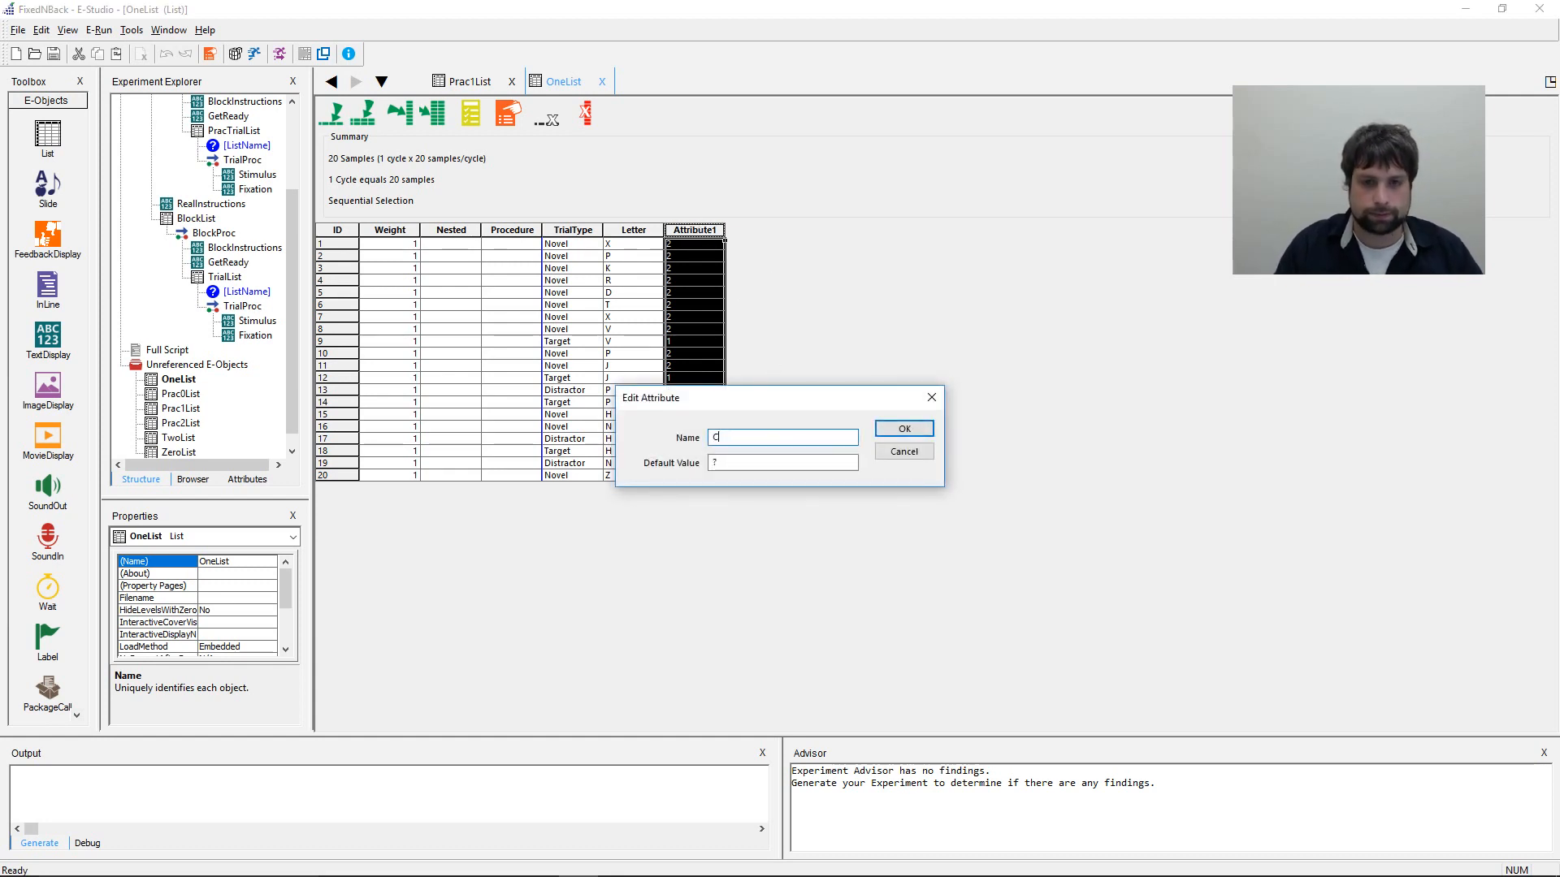
{"action": "type", "text": "orrect"}
{"action": "key", "text": "Return"}
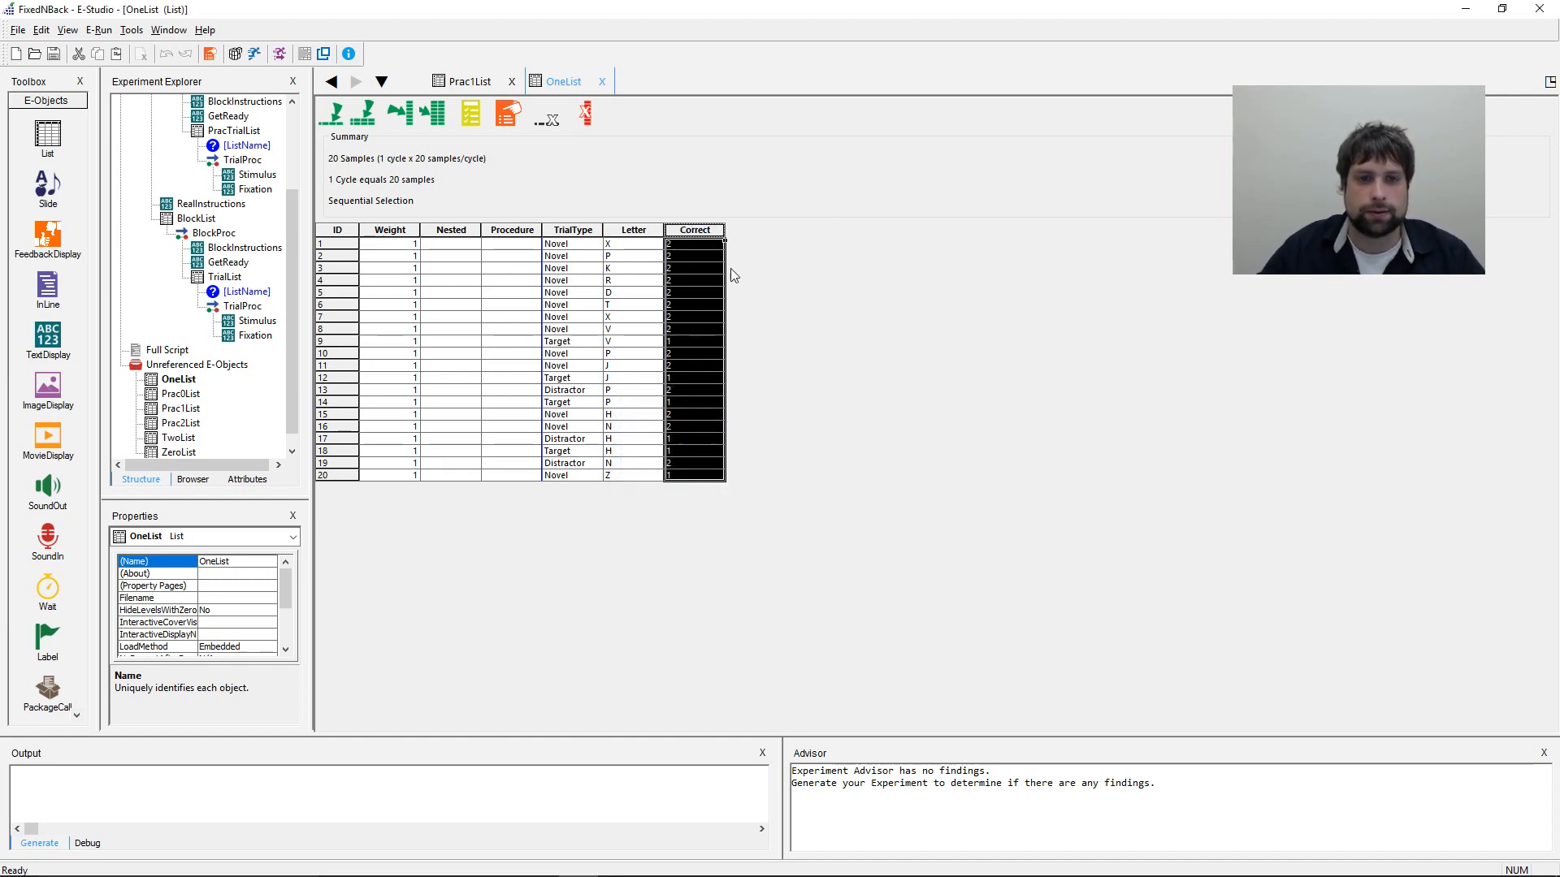
{"action": "left_click", "coordinate": [697, 269]}
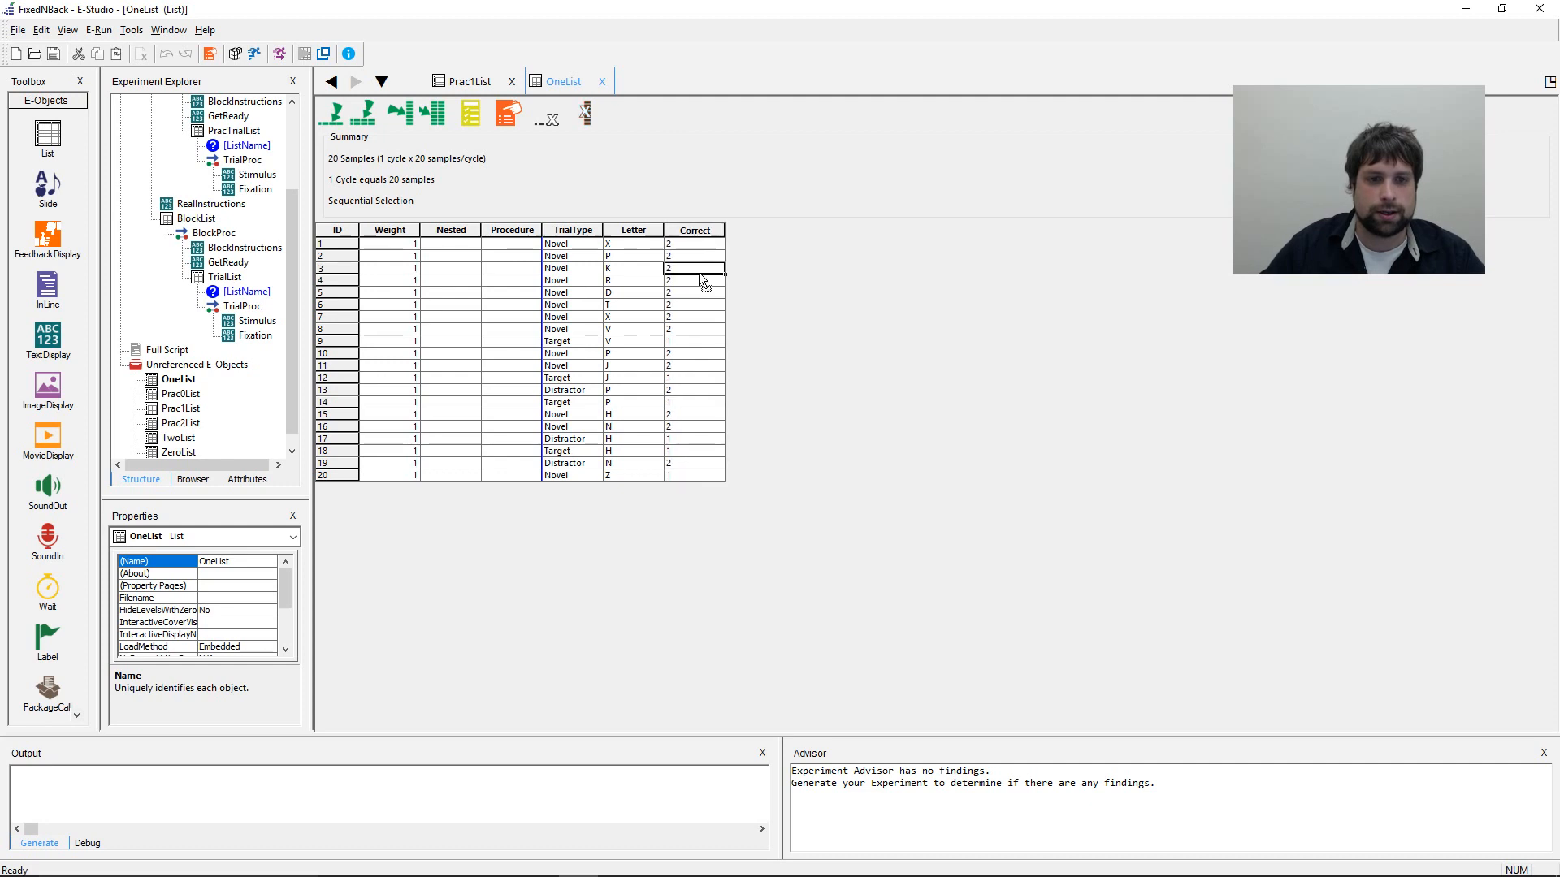
{"action": "left_click", "coordinate": [609, 343]}
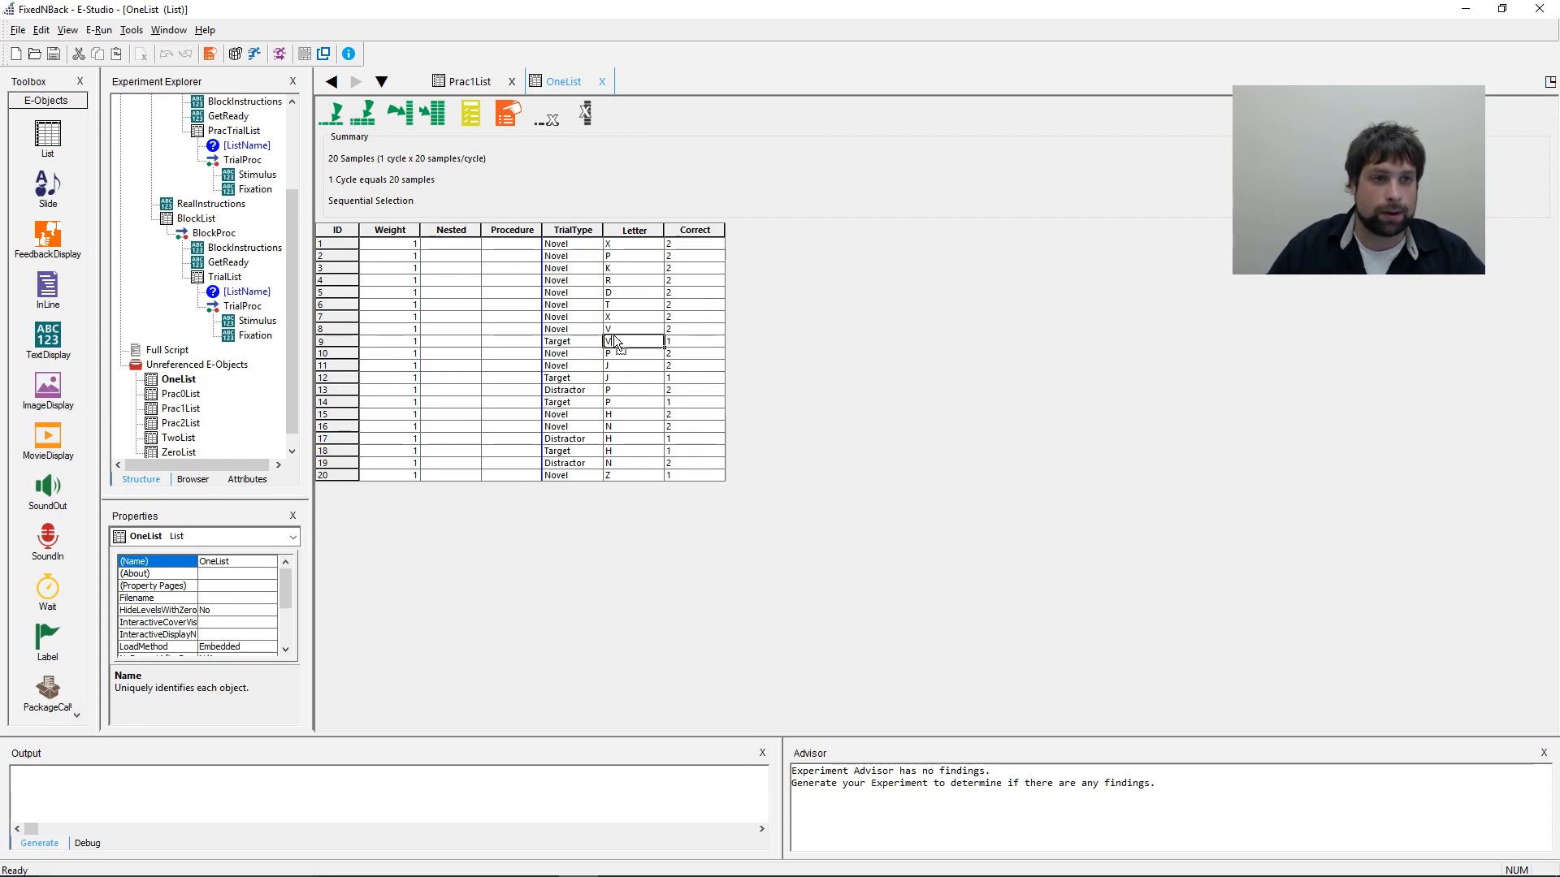
{"action": "left_click", "coordinate": [575, 330]}
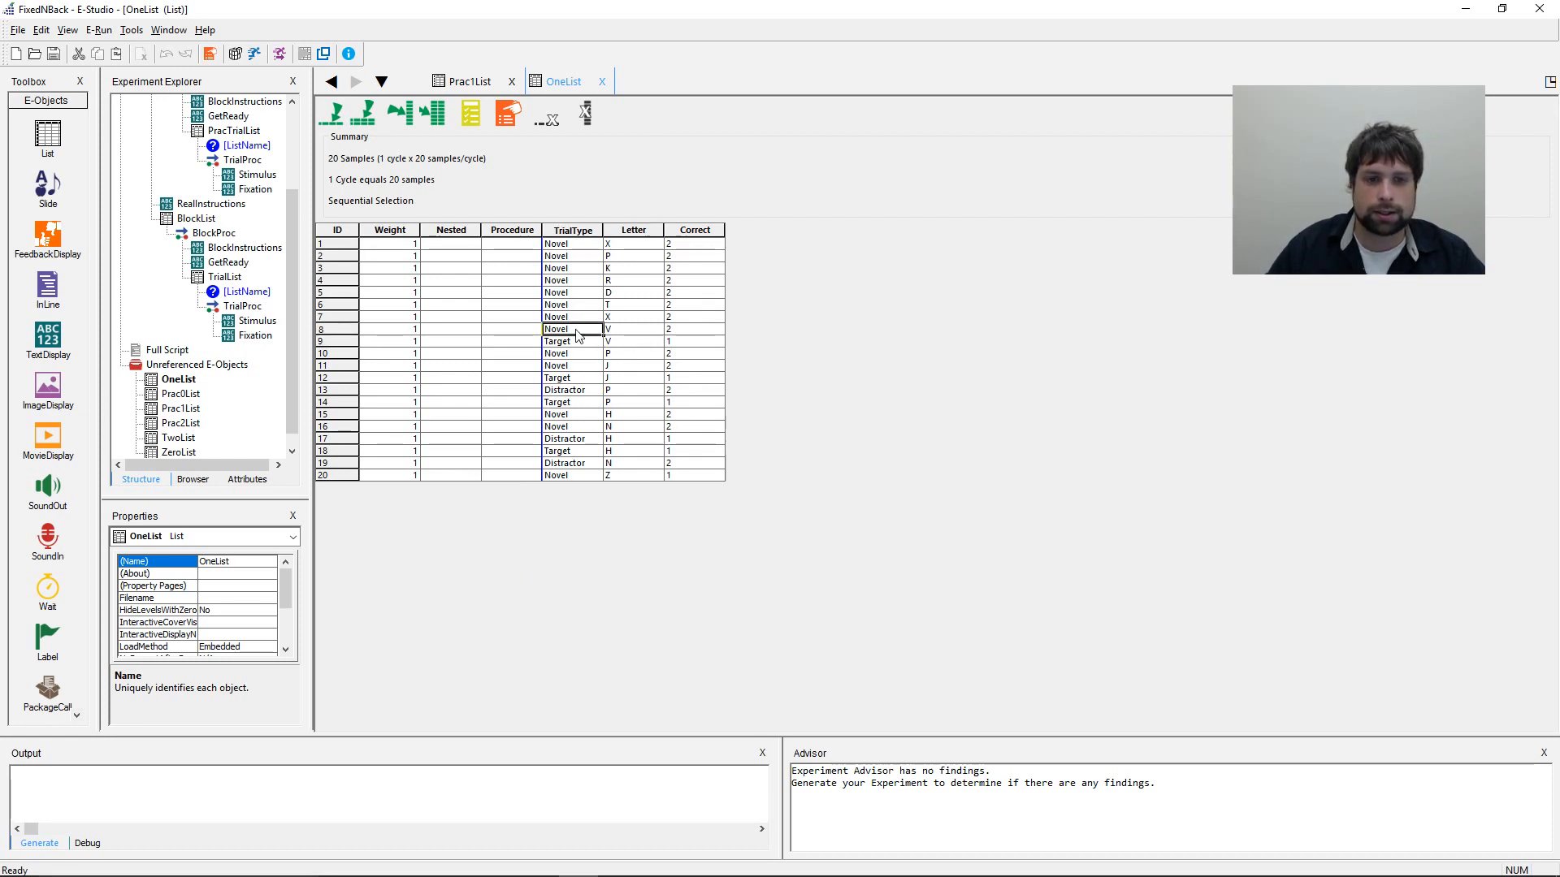
{"action": "left_click_drag", "start_coordinate": [578, 334], "coordinate": [707, 345]}
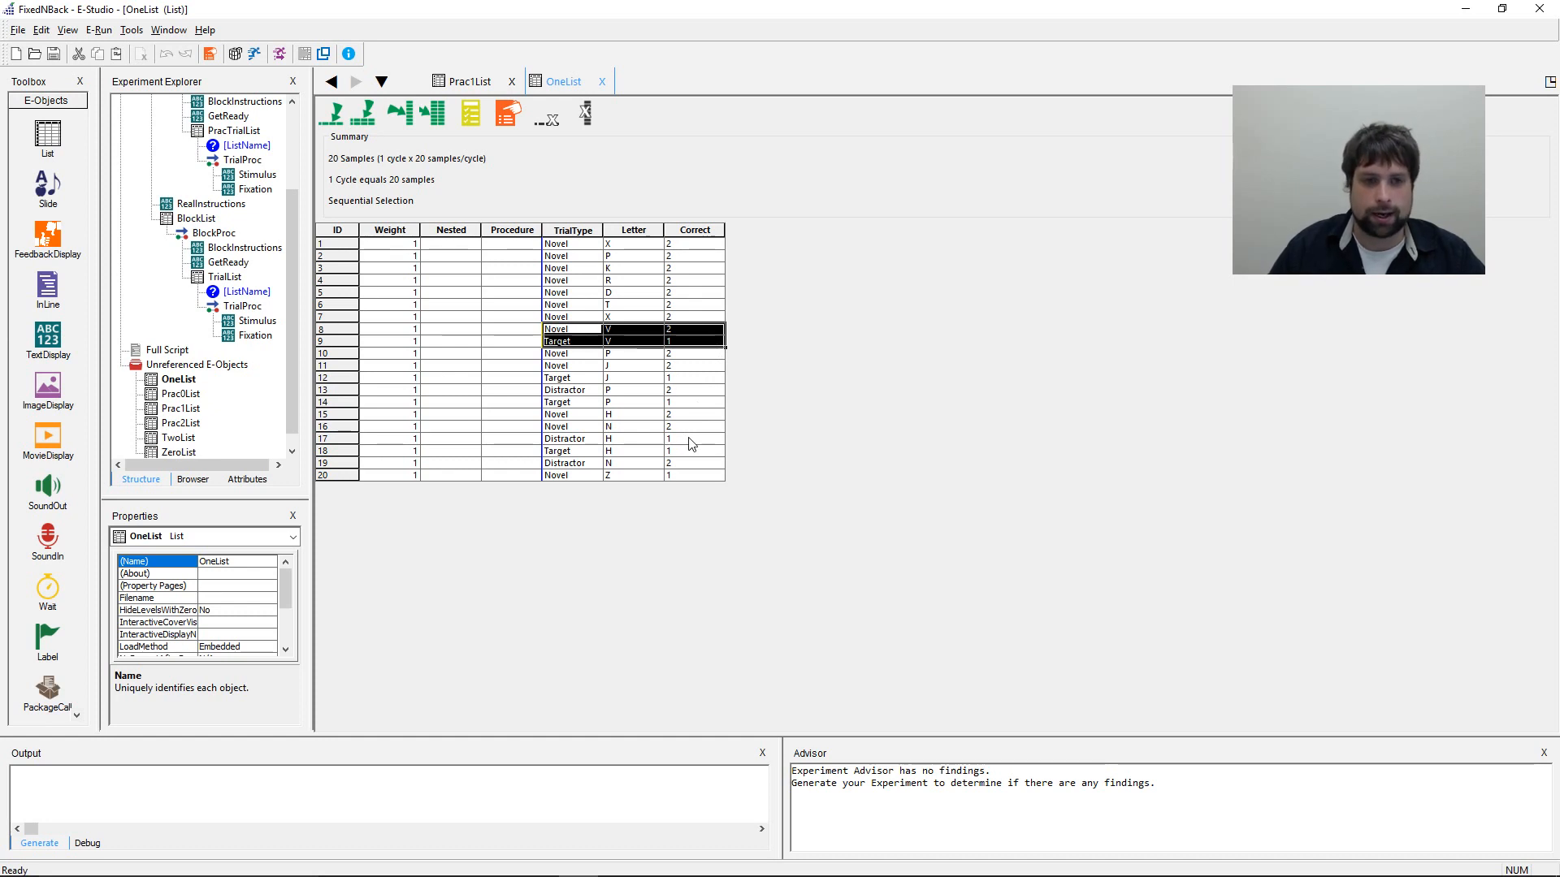
{"action": "left_click", "coordinate": [569, 268]}
{"action": "left_click", "coordinate": [531, 269]}
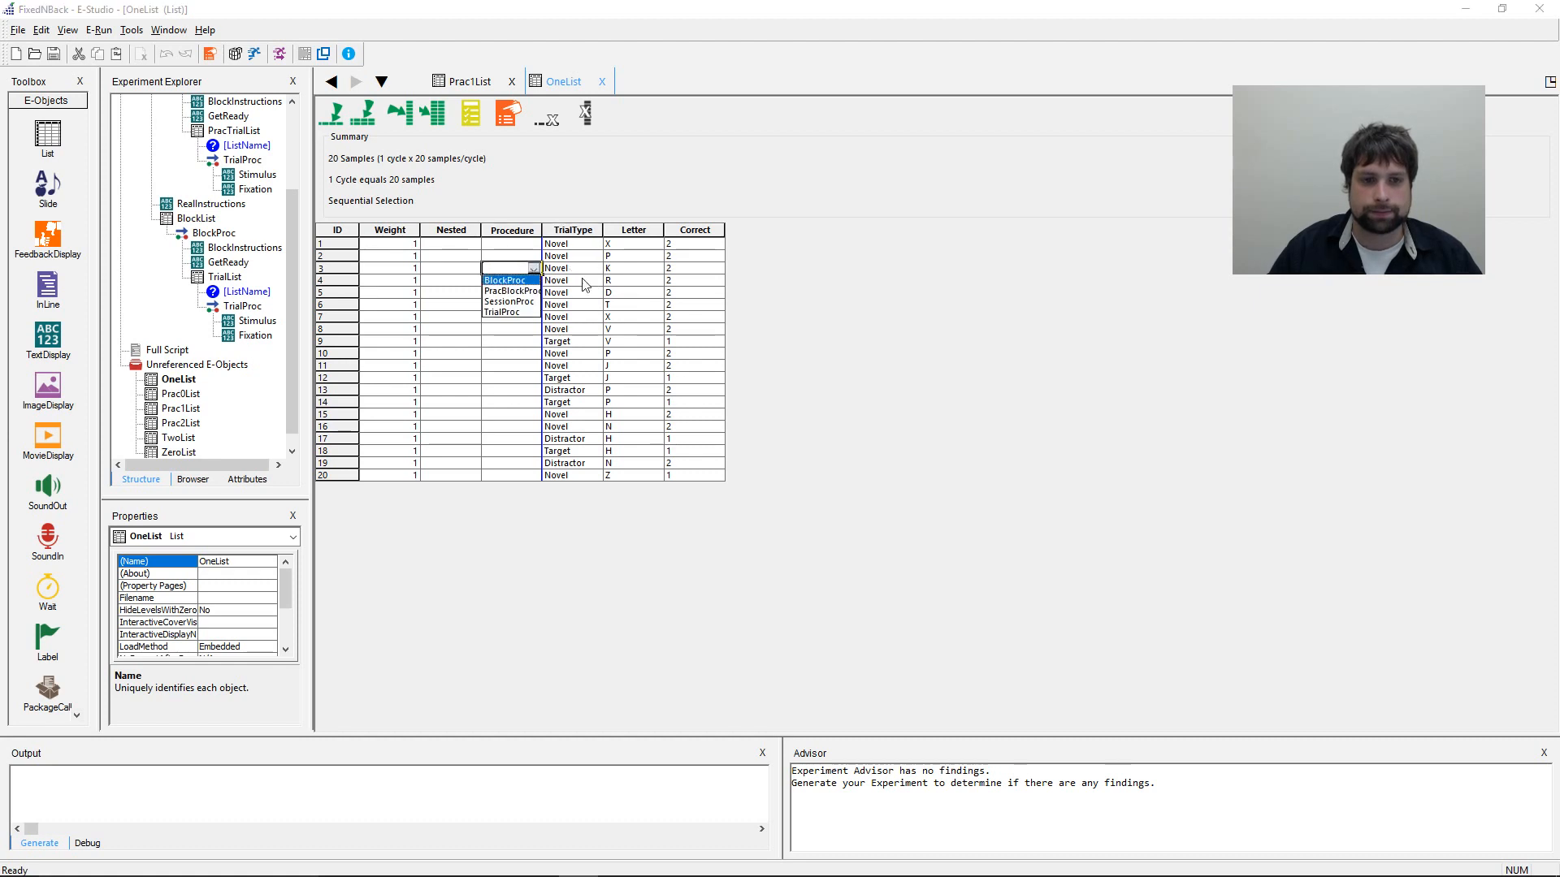
{"action": "key", "text": "Down"}
{"action": "key", "text": "Up"}
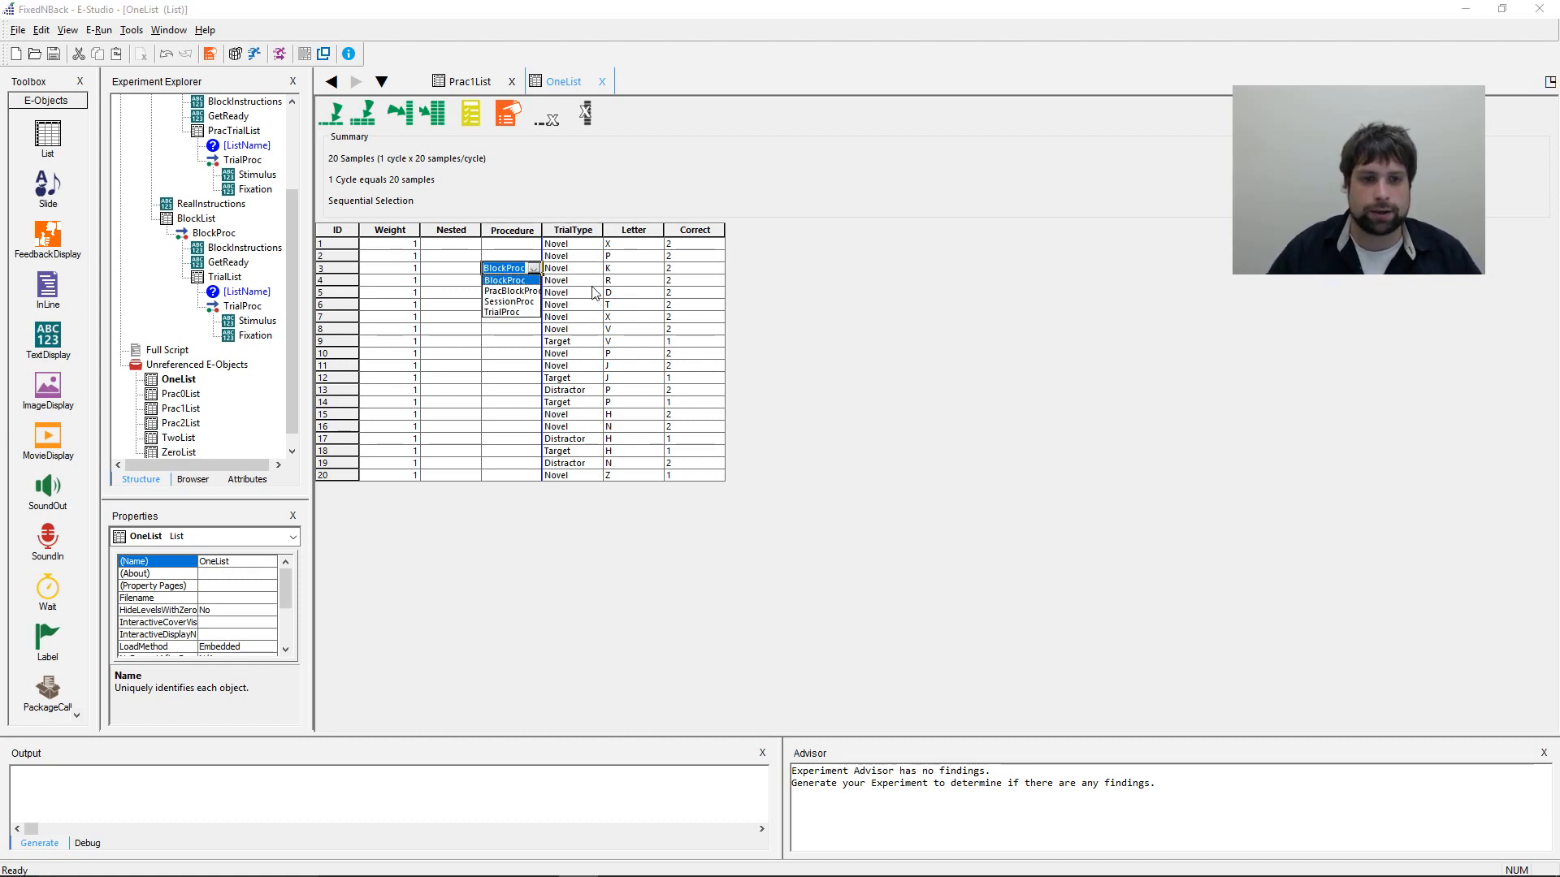
{"action": "left_click", "coordinate": [524, 249]}
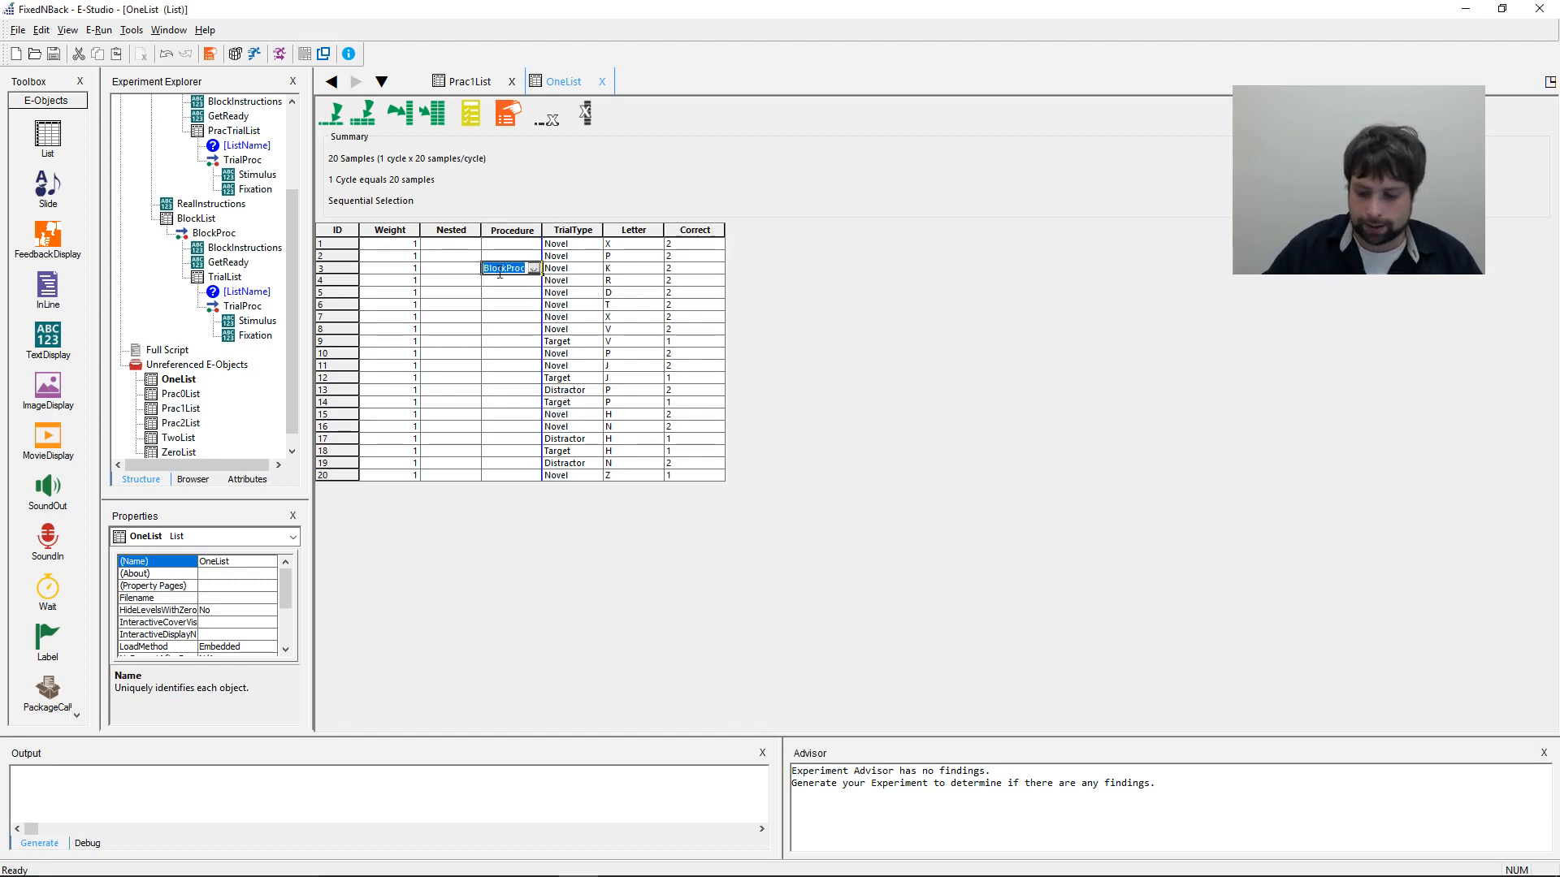
{"action": "key", "text": "Delete"}
- Copy the TrialType, Letter and Correct cells of OneList's rows 8 and 9 and paste them over rows 2 and 3
{"action": "left_click", "coordinate": [558, 256]}
{"action": "left_click_drag", "start_coordinate": [561, 329], "coordinate": [710, 344]}
{"action": "key", "text": "ctrl+c"}
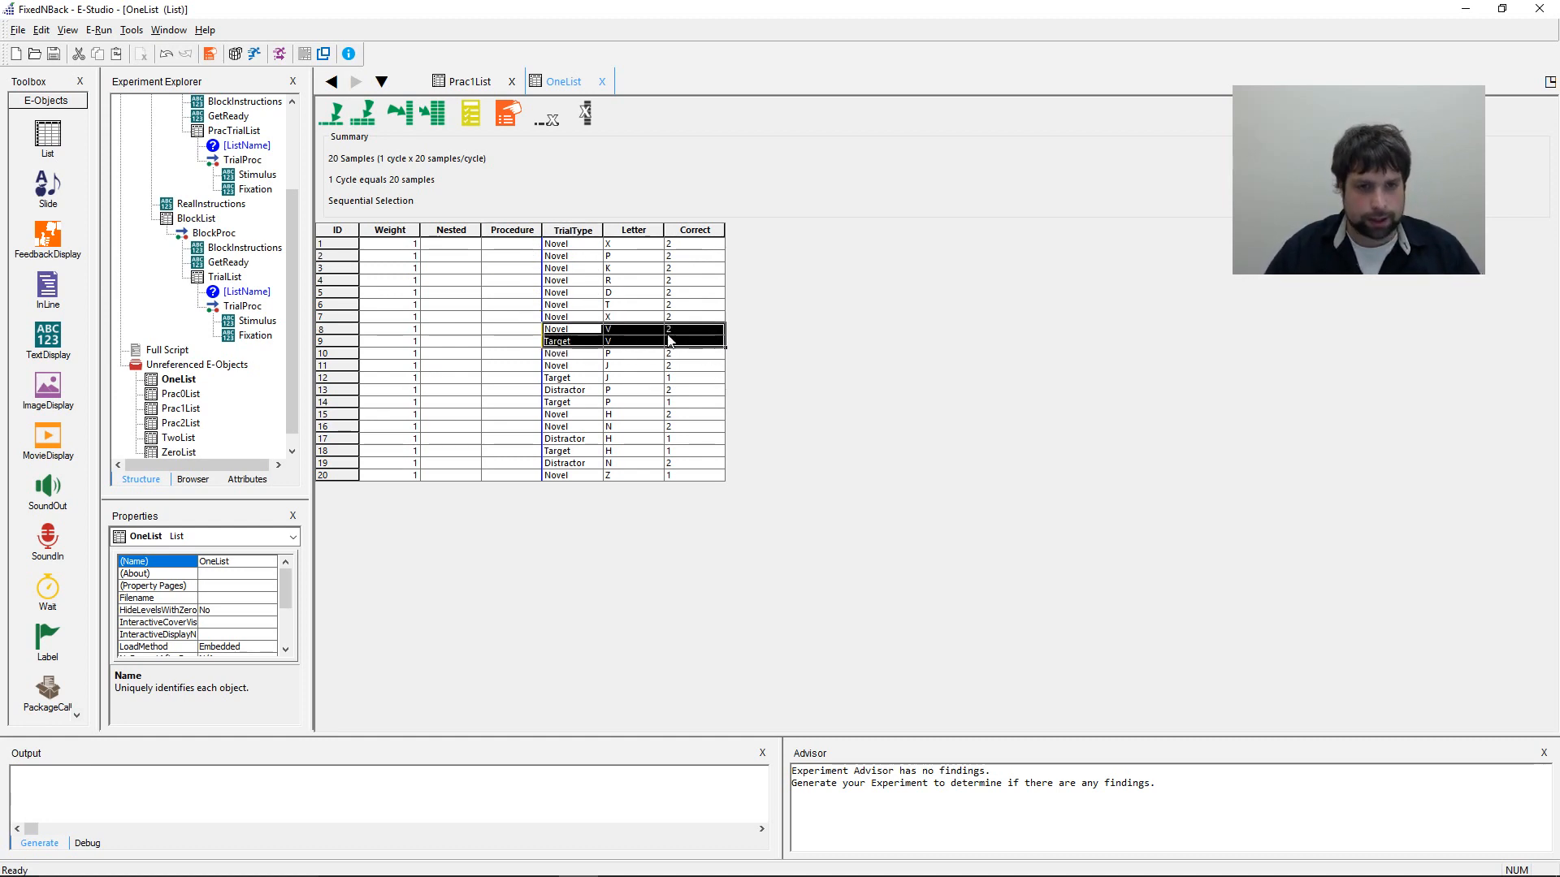
{"action": "left_click_drag", "start_coordinate": [586, 254], "coordinate": [705, 276]}
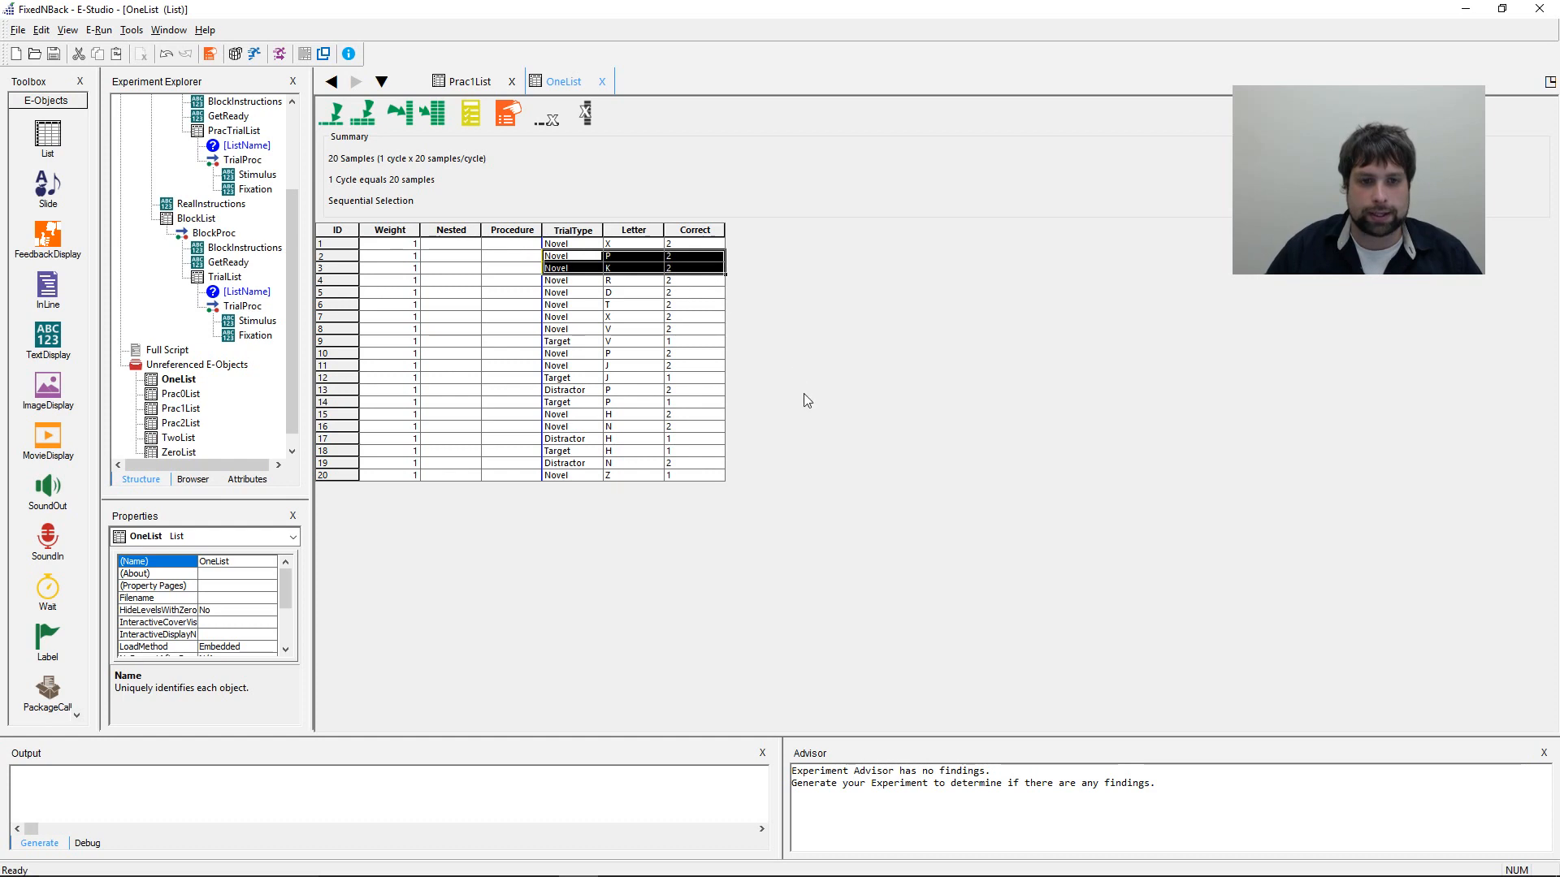
{"action": "key", "text": "ctrl+v"}
- Set the Letter of OneList's rows 2 and 3 to D
{"action": "left_click", "coordinate": [611, 258]}
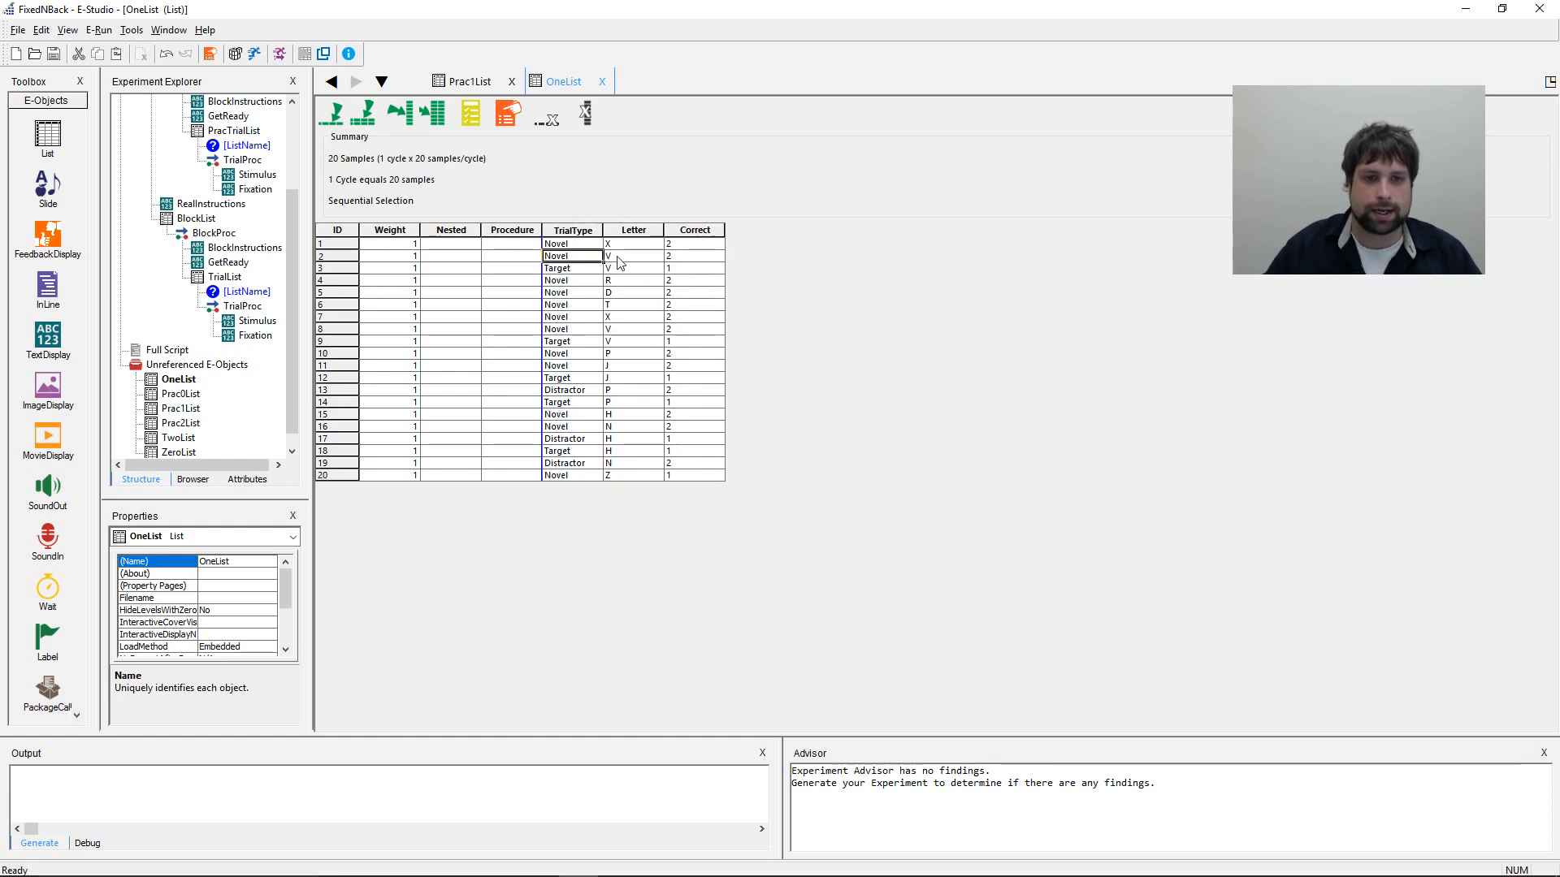
{"action": "left_click", "coordinate": [628, 266]}
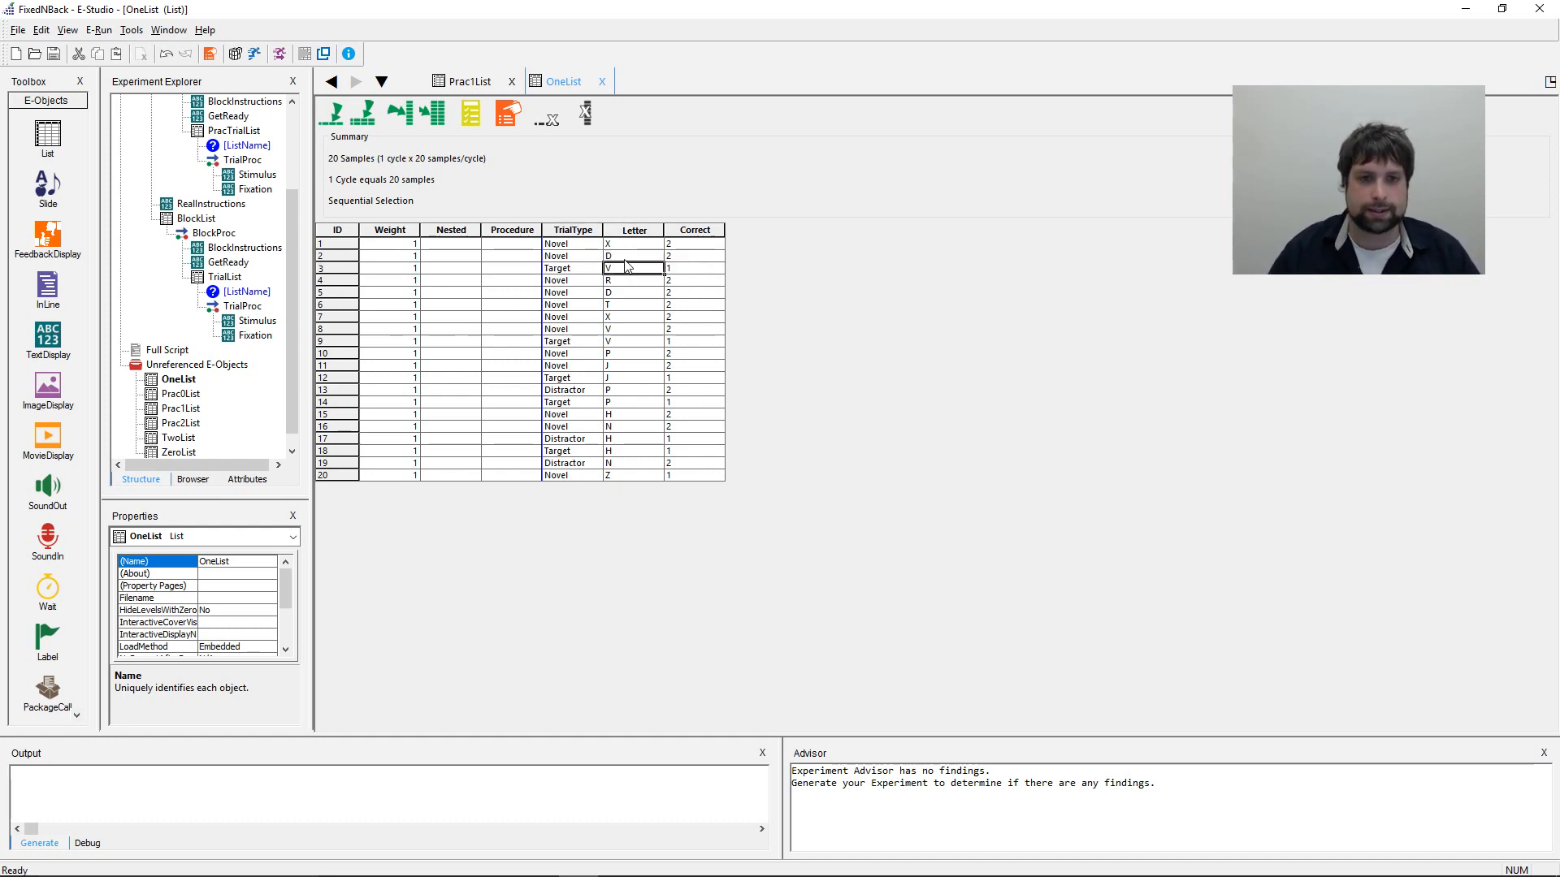
{"action": "type", "text": "D"}
{"action": "key", "text": "Down"}
{"action": "key", "text": "Down"}
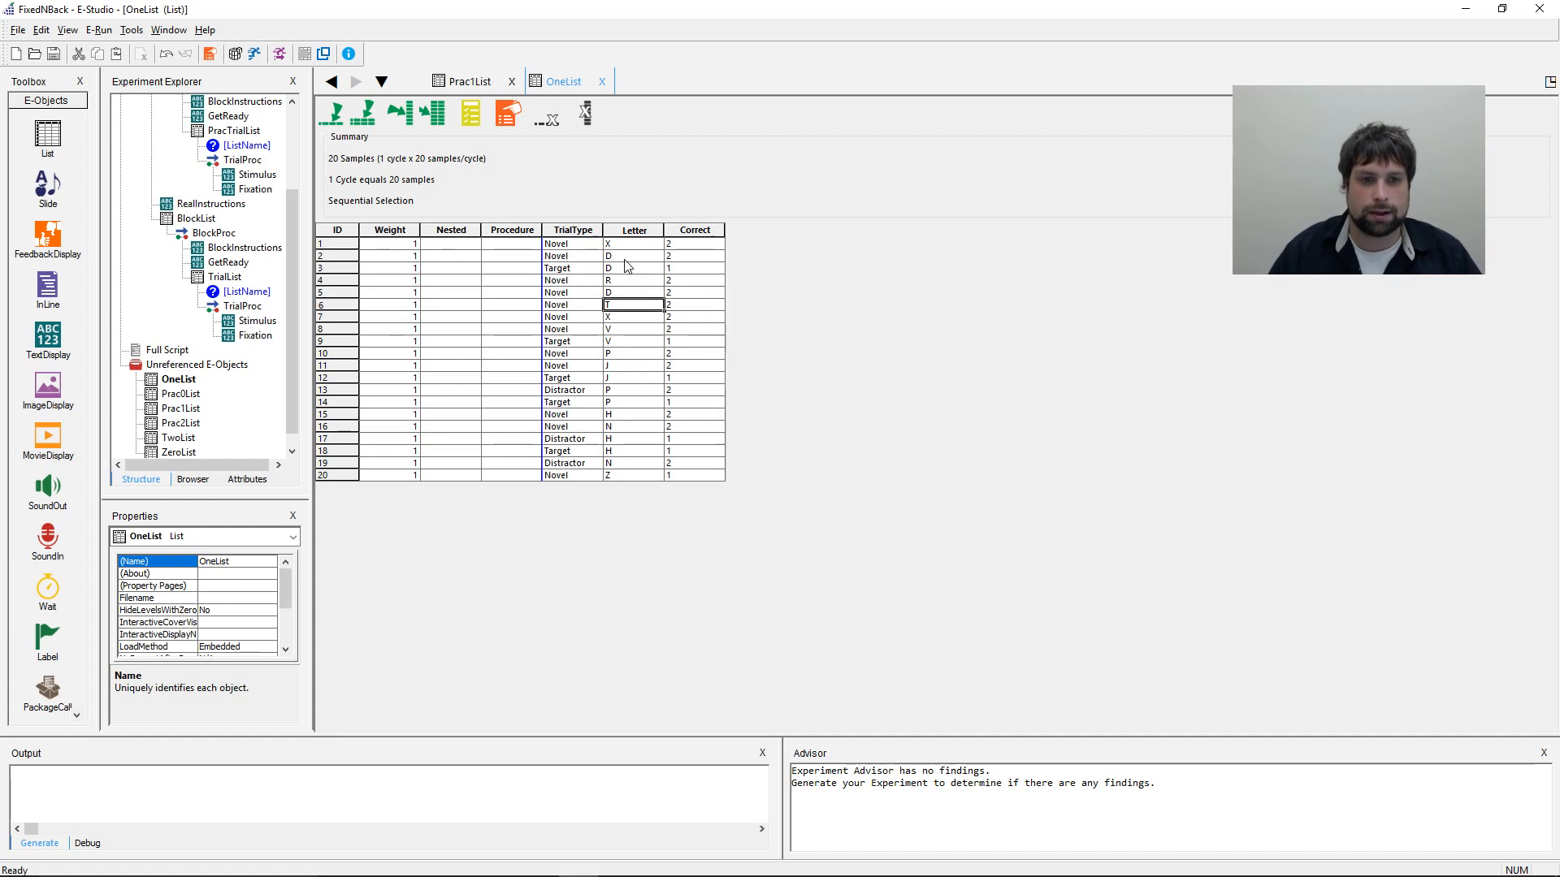
- Set the TrialType of OneList's row 5 to Distractor
{"action": "key", "text": "Left"}
{"action": "type", "text": "Distractor"}
{"action": "key", "text": "Down"}
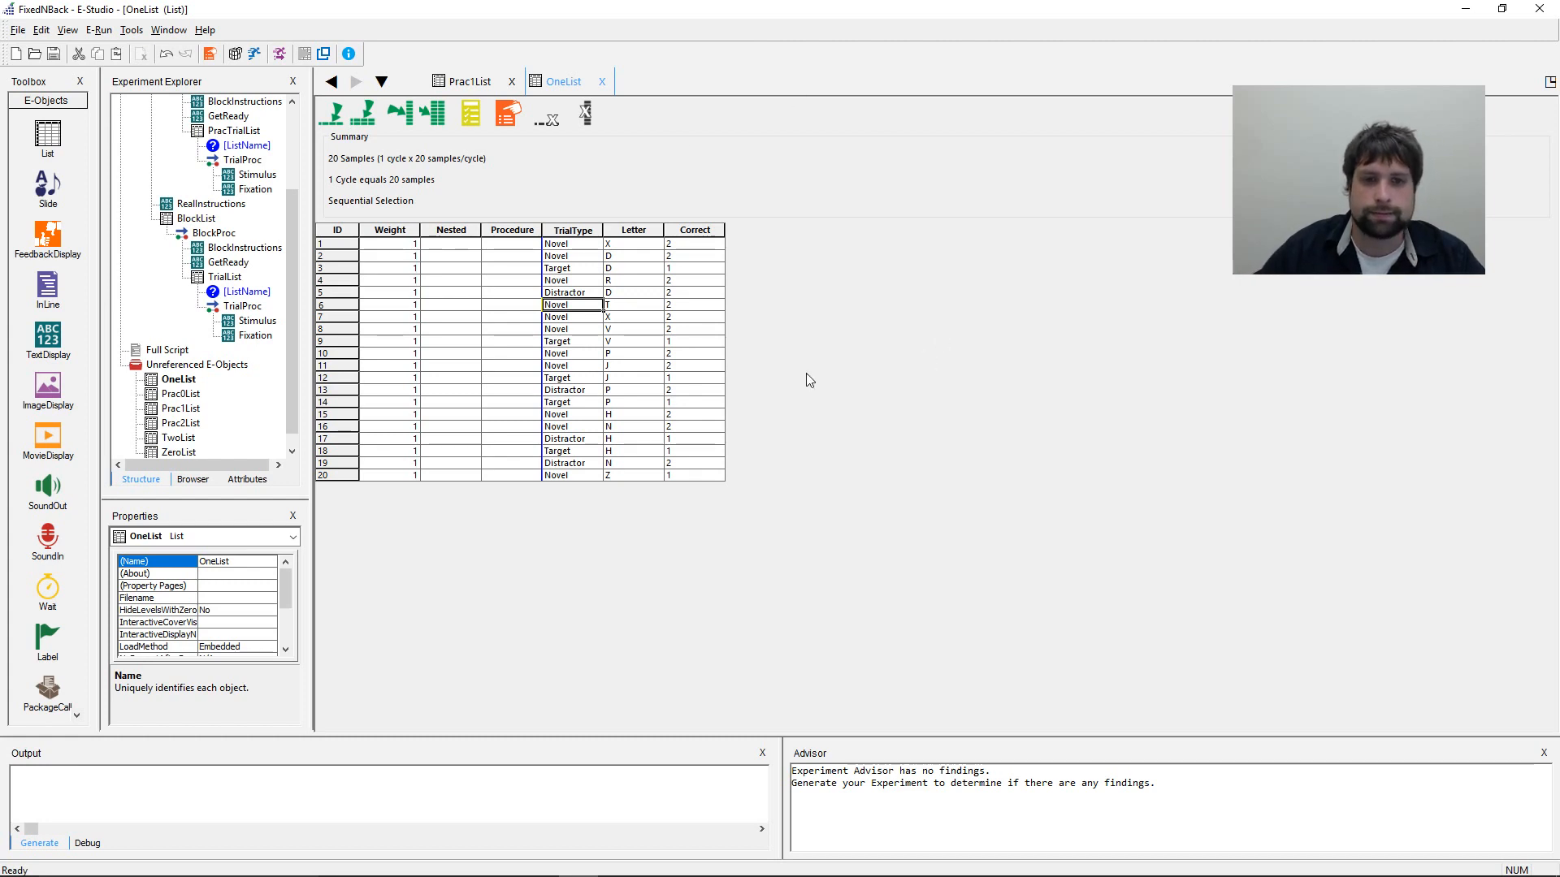
{"action": "left_click", "coordinate": [643, 294]}
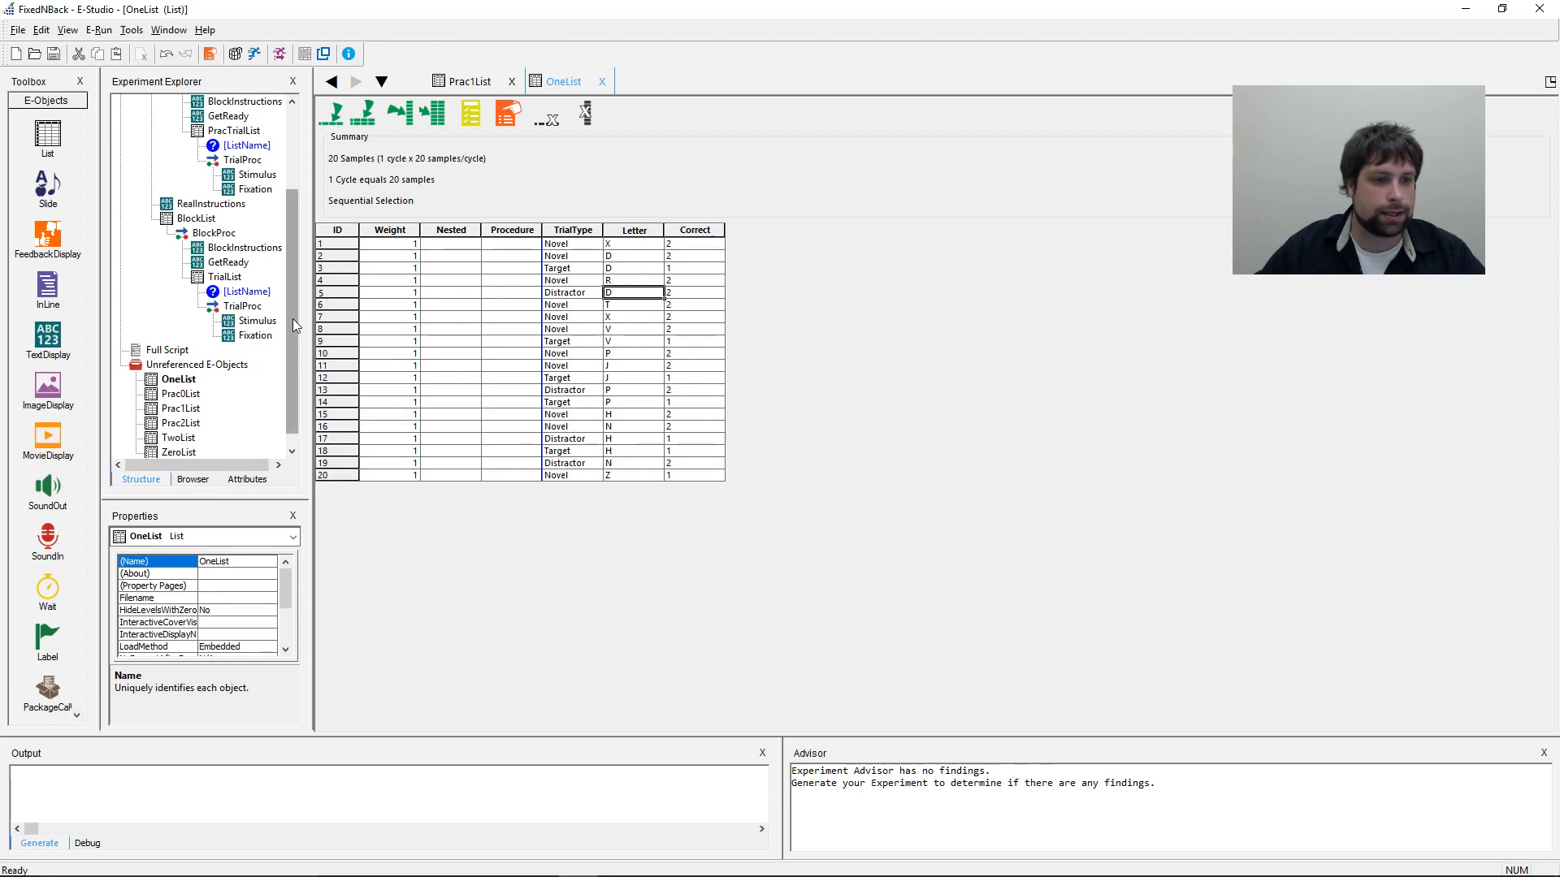
- Open Prac2List and copy its TrialType through Correct columns
{"action": "left_click_drag", "start_coordinate": [293, 319], "coordinate": [294, 355]}
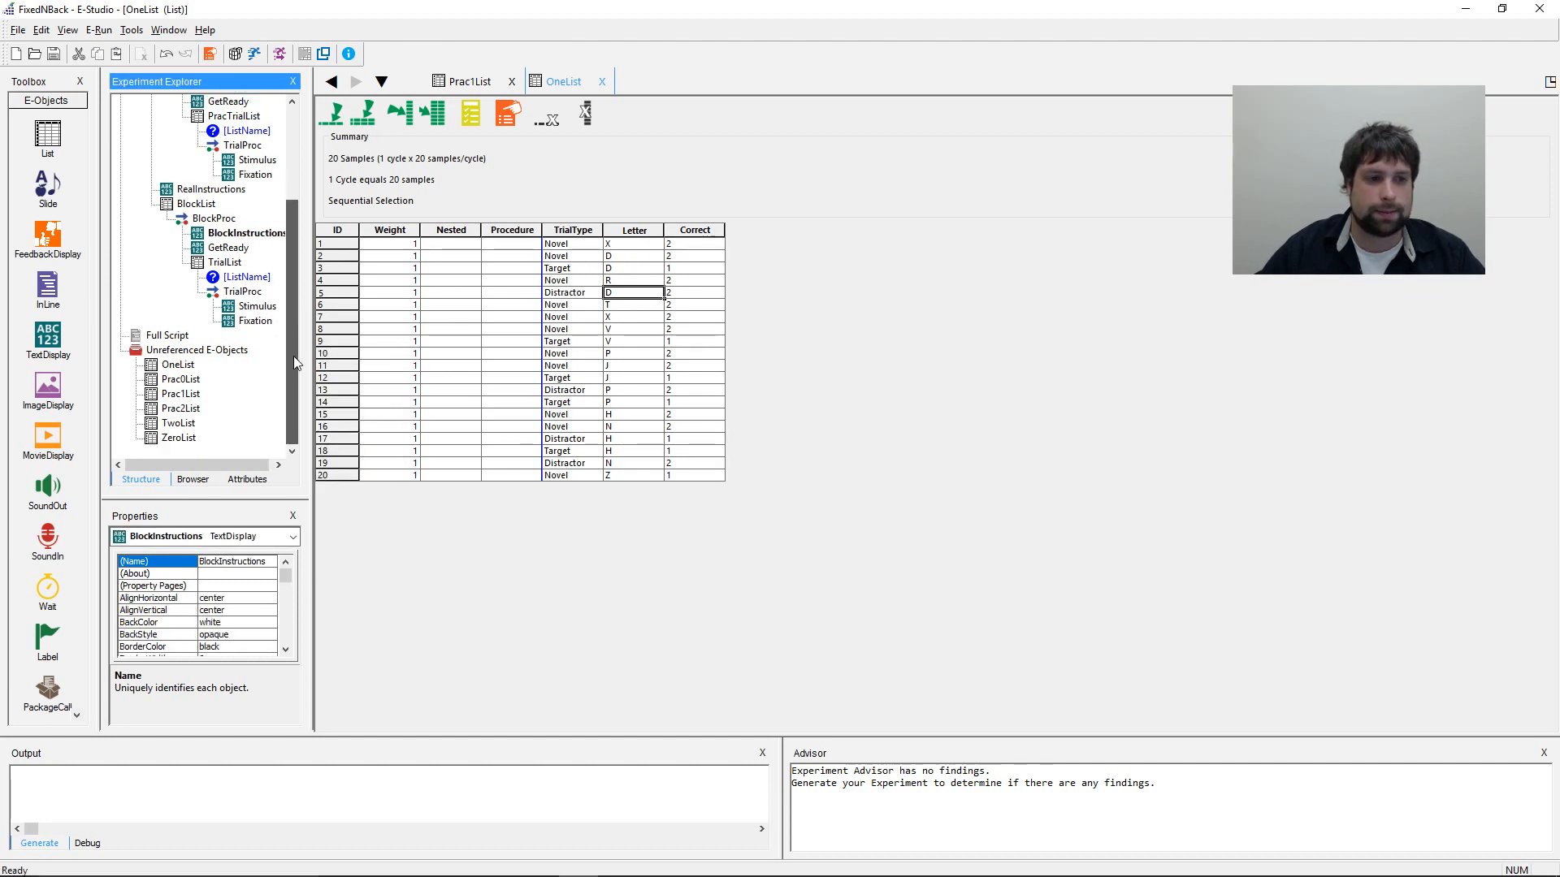
{"action": "double_click", "coordinate": [180, 407]}
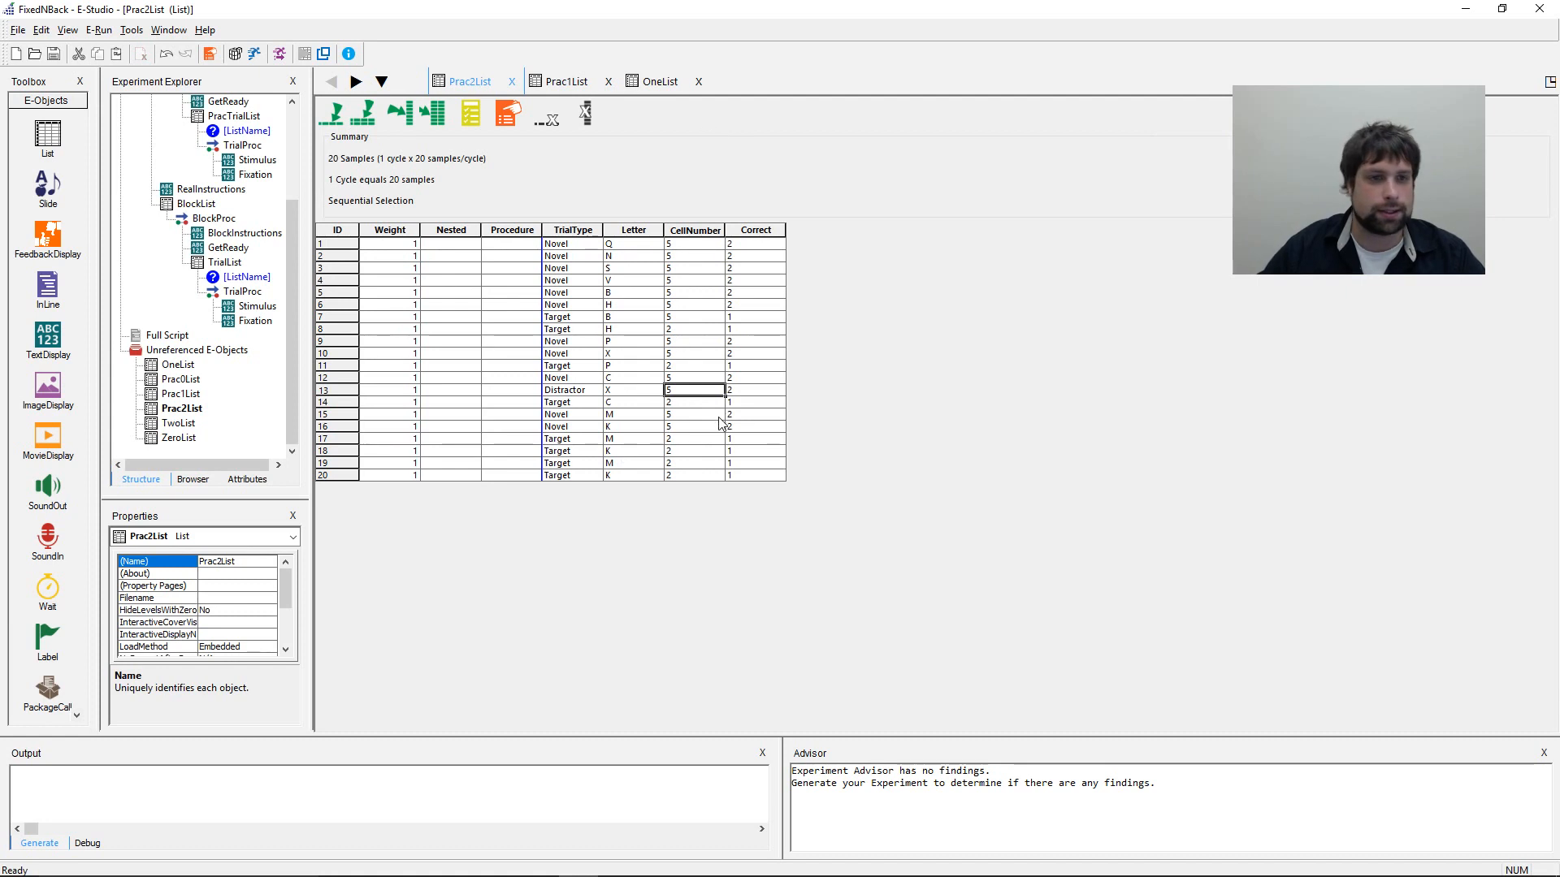
{"action": "left_click_drag", "start_coordinate": [584, 232], "coordinate": [965, 237]}
{"action": "key", "text": "ctrl+c"}
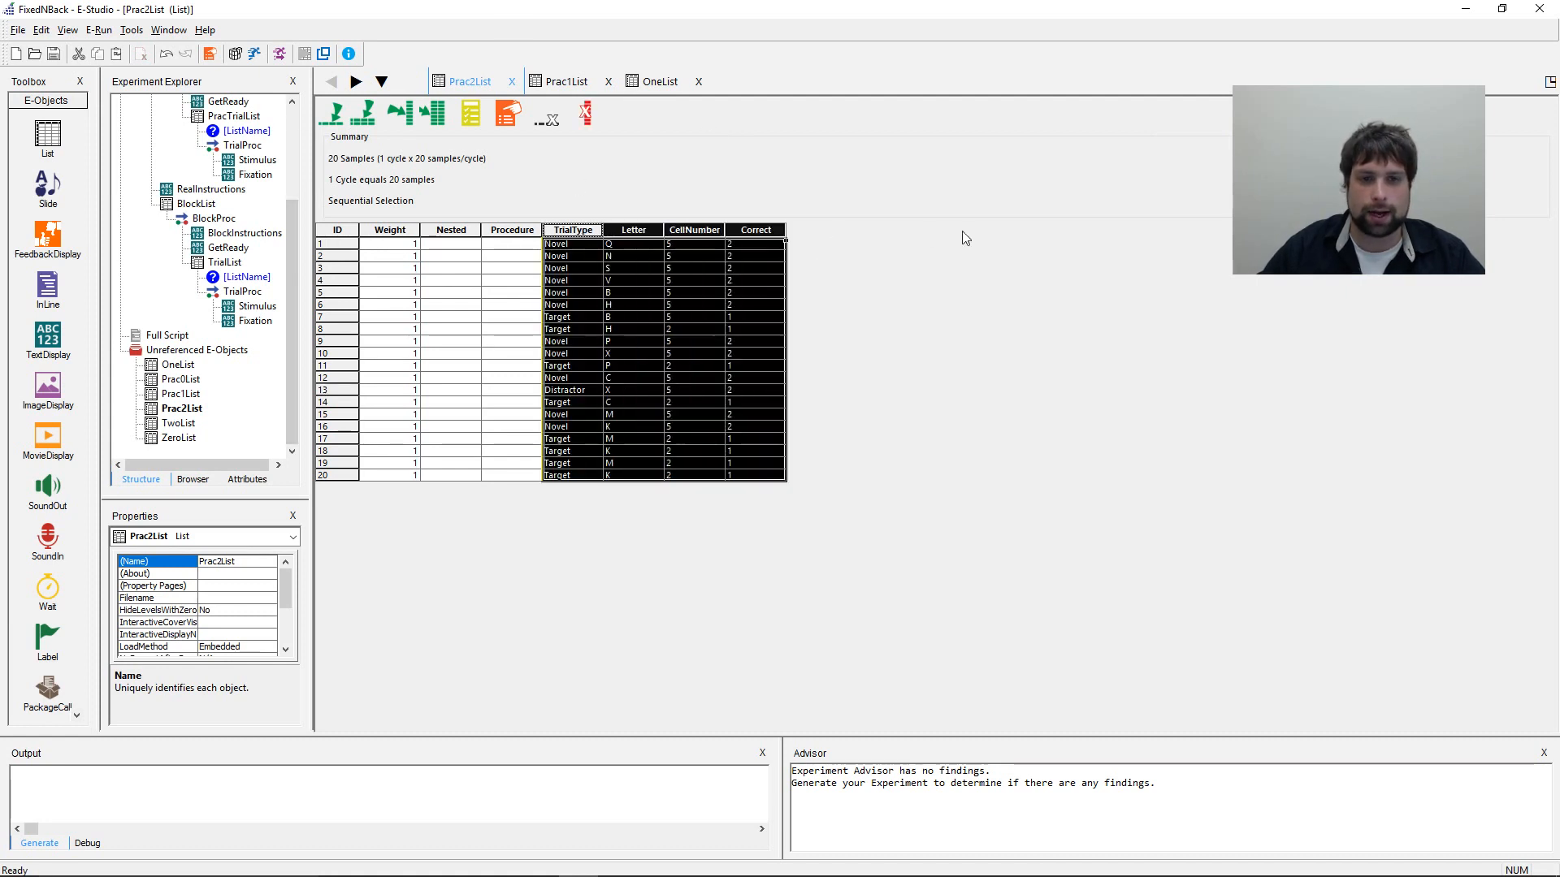
{"action": "left_click", "coordinate": [695, 426]}
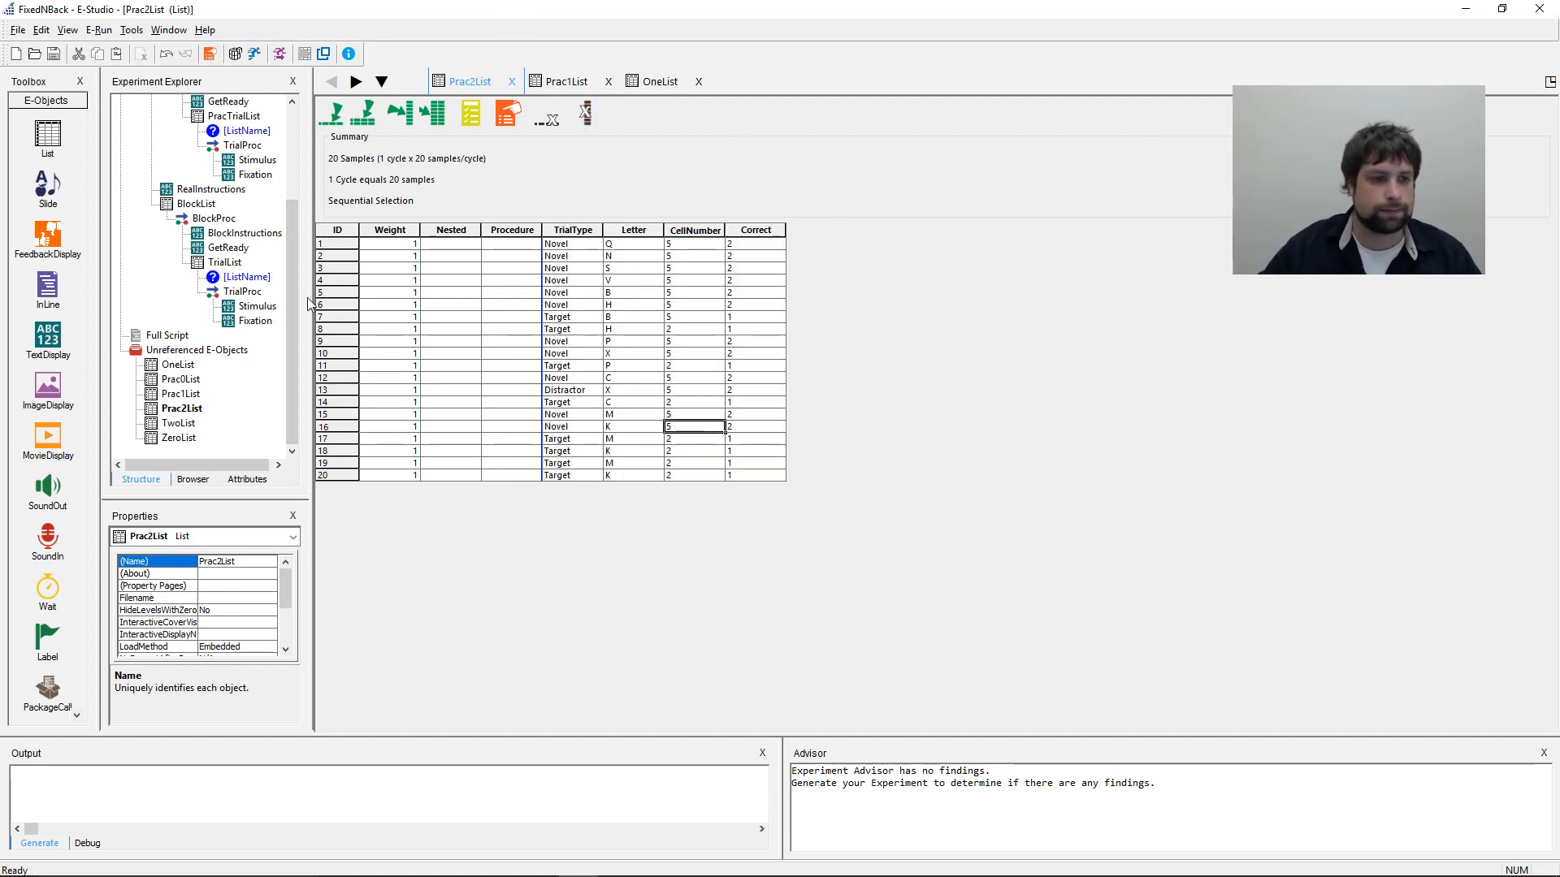
- Open TwoList, add one attribute column and paste the copied Prac2List data starting there
{"action": "double_click", "coordinate": [179, 424]}
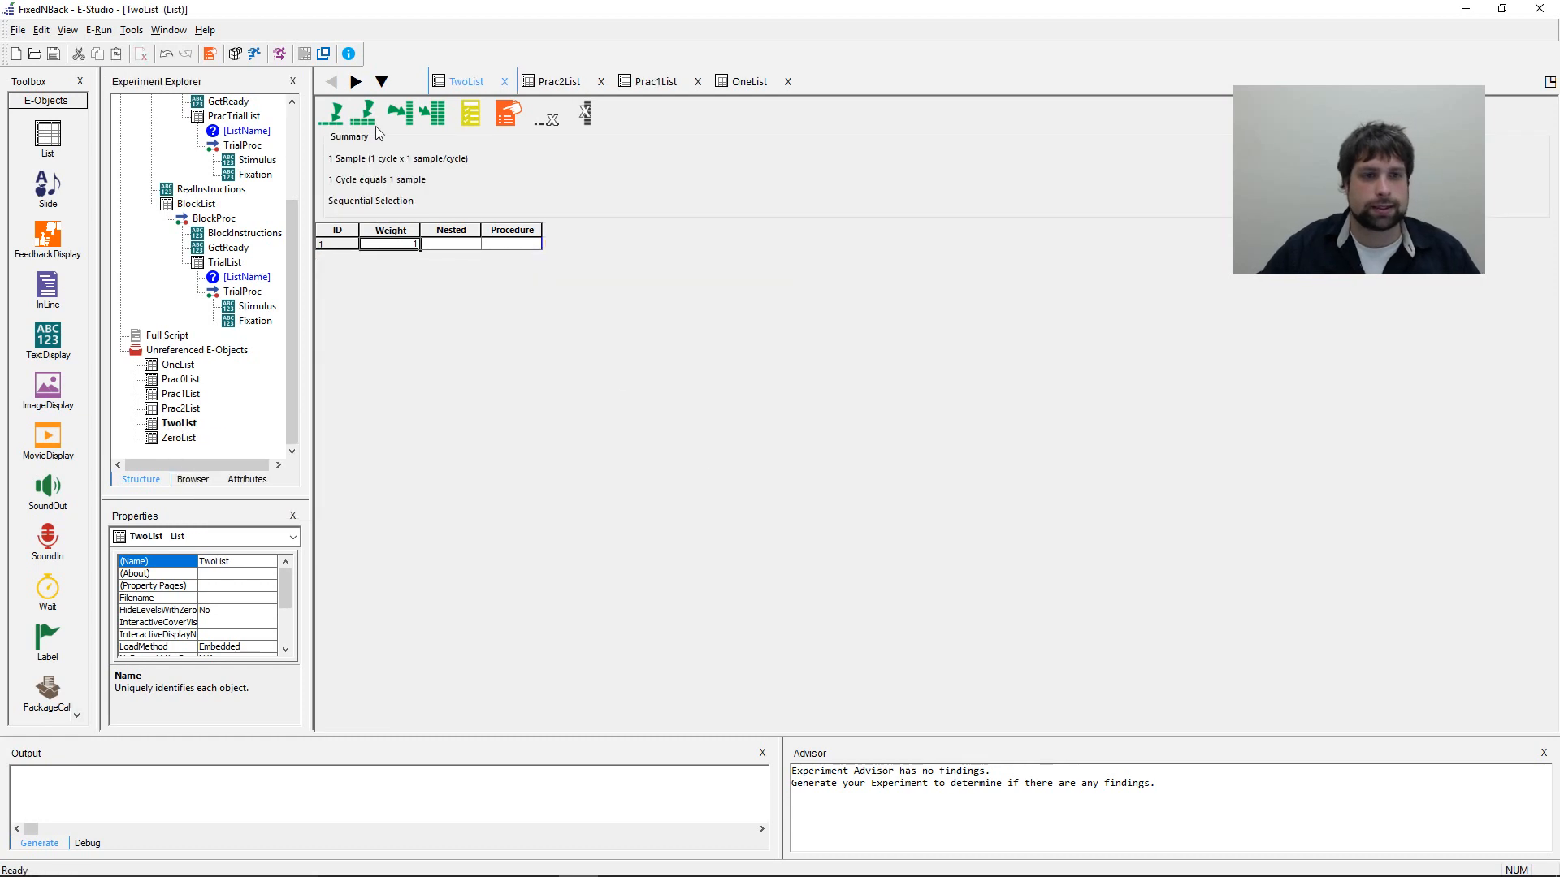
{"action": "left_click", "coordinate": [401, 113]}
{"action": "key", "text": "Return"}
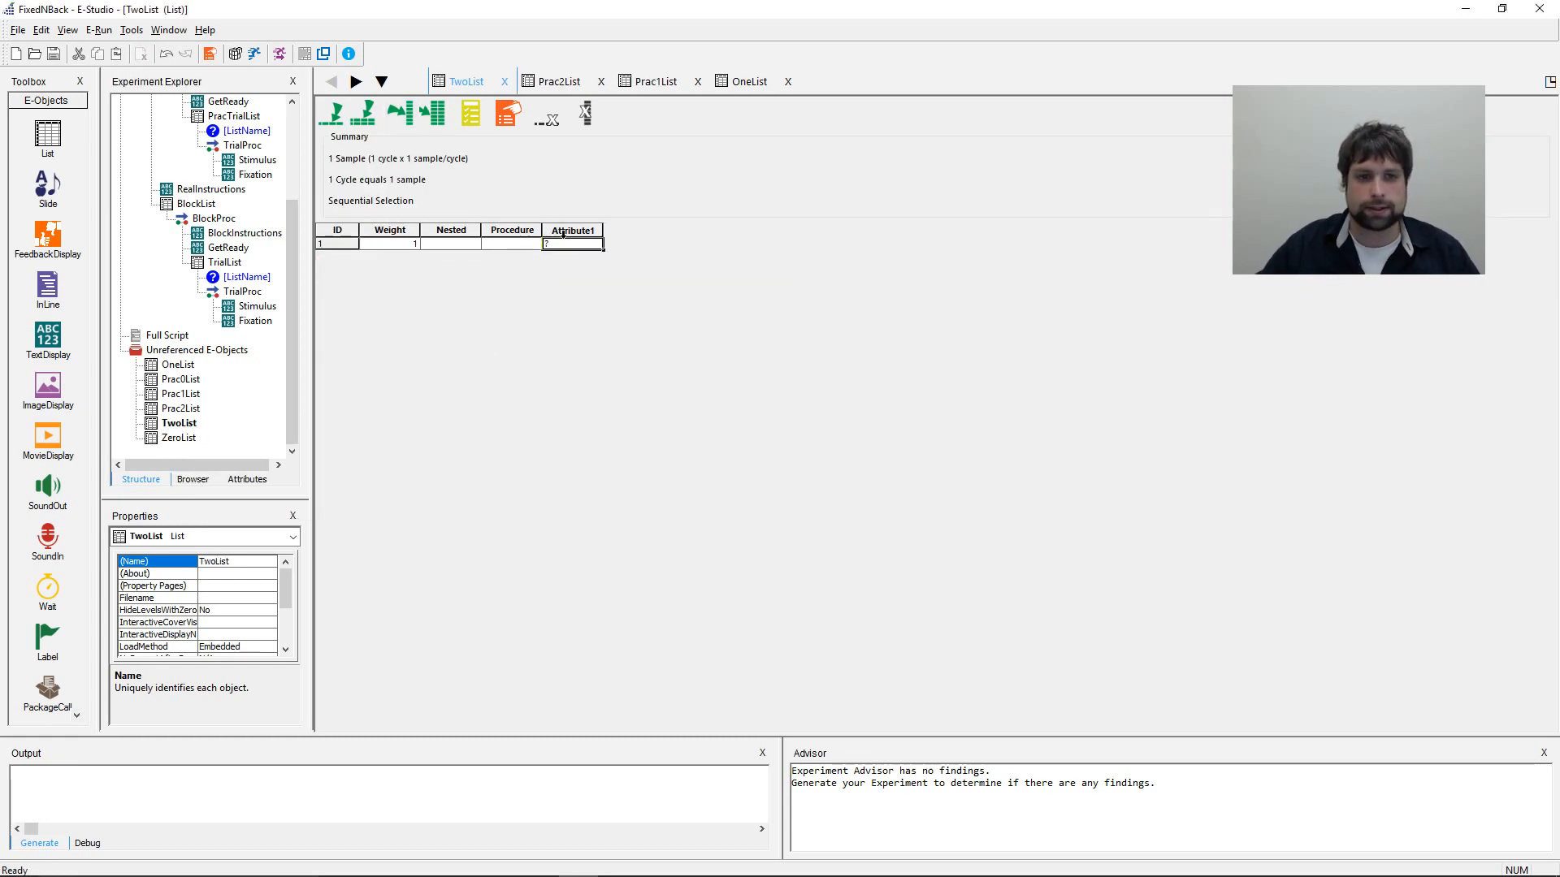
{"action": "key", "text": "ctrl+v"}
- Delete TwoList's Attribute3 column, which holds the pasted cell numbers
{"action": "left_click", "coordinate": [695, 229]}
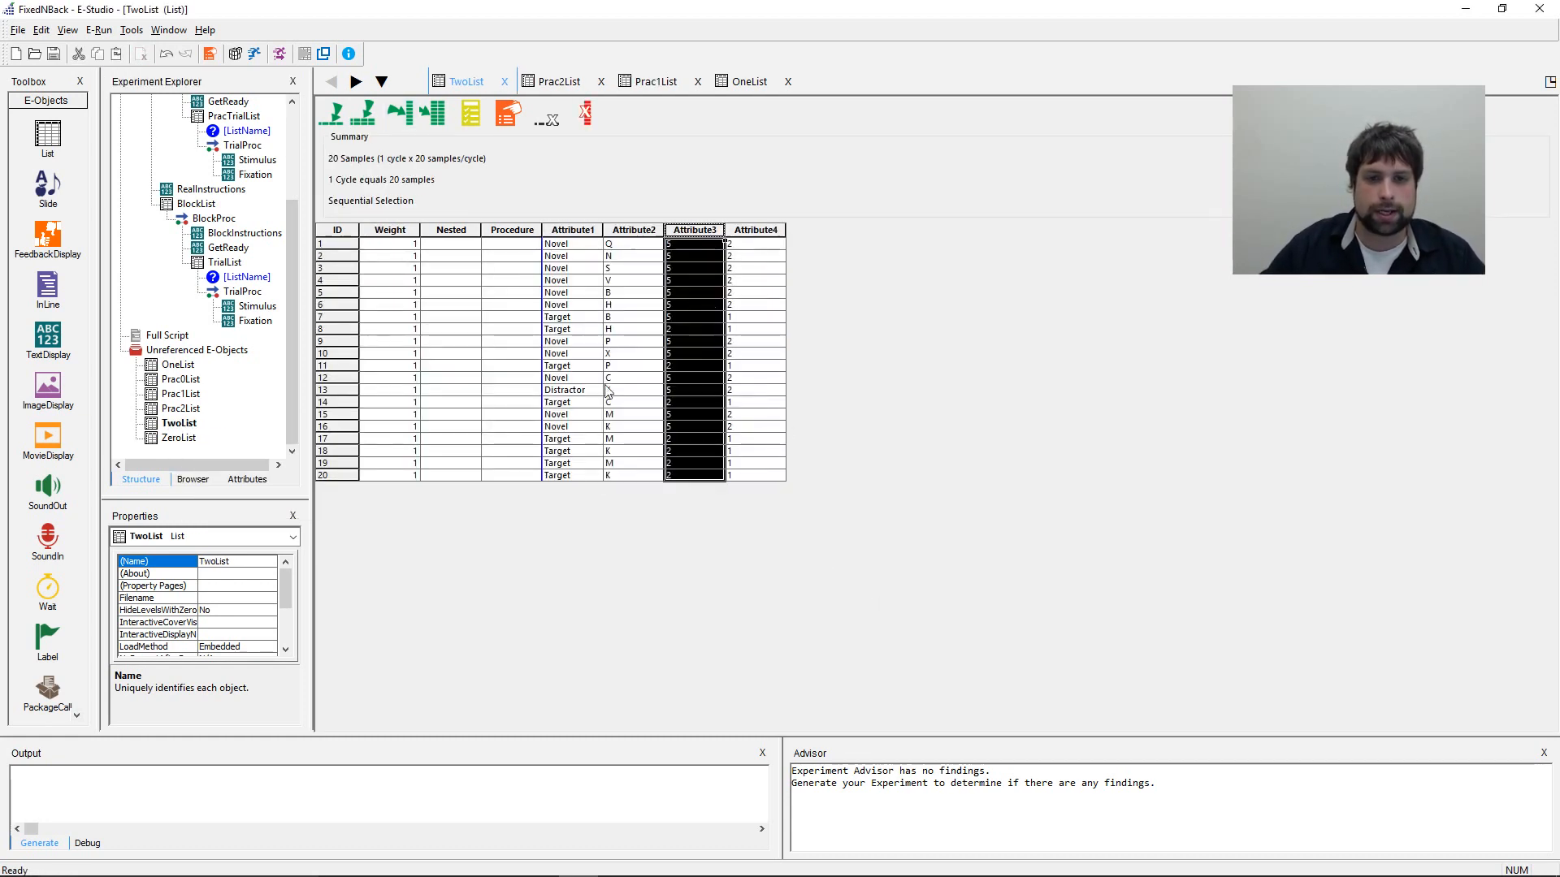
{"action": "left_click", "coordinate": [588, 119]}
{"action": "left_click", "coordinate": [823, 507]}
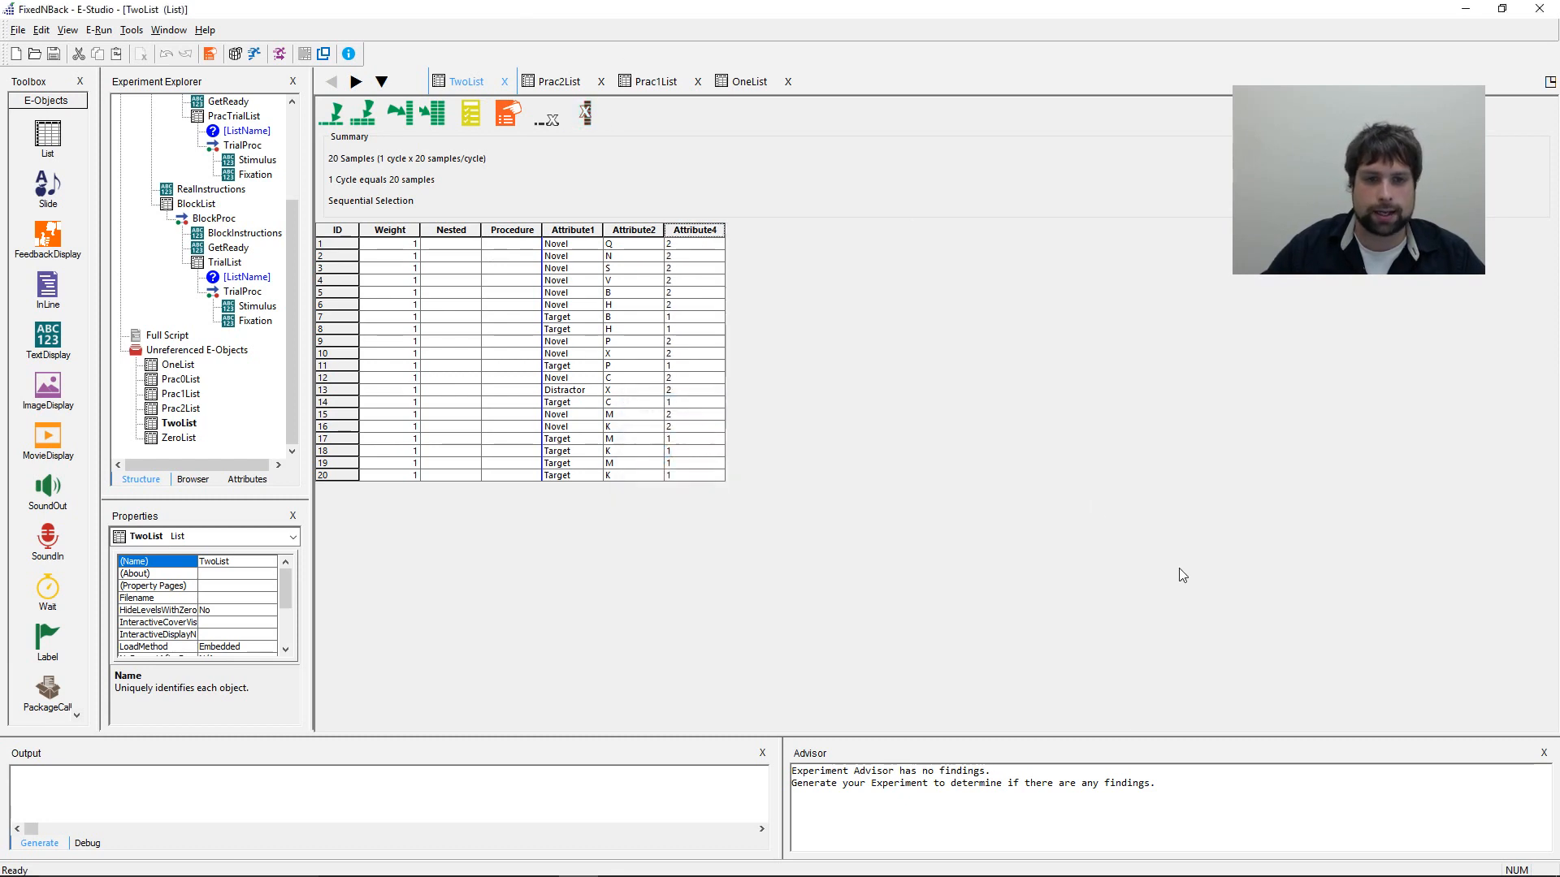
- Rename TwoList's Attribute1, Attribute2 and Attribute4 columns as TrialType, Letter and Correct
{"action": "double_click", "coordinate": [578, 232]}
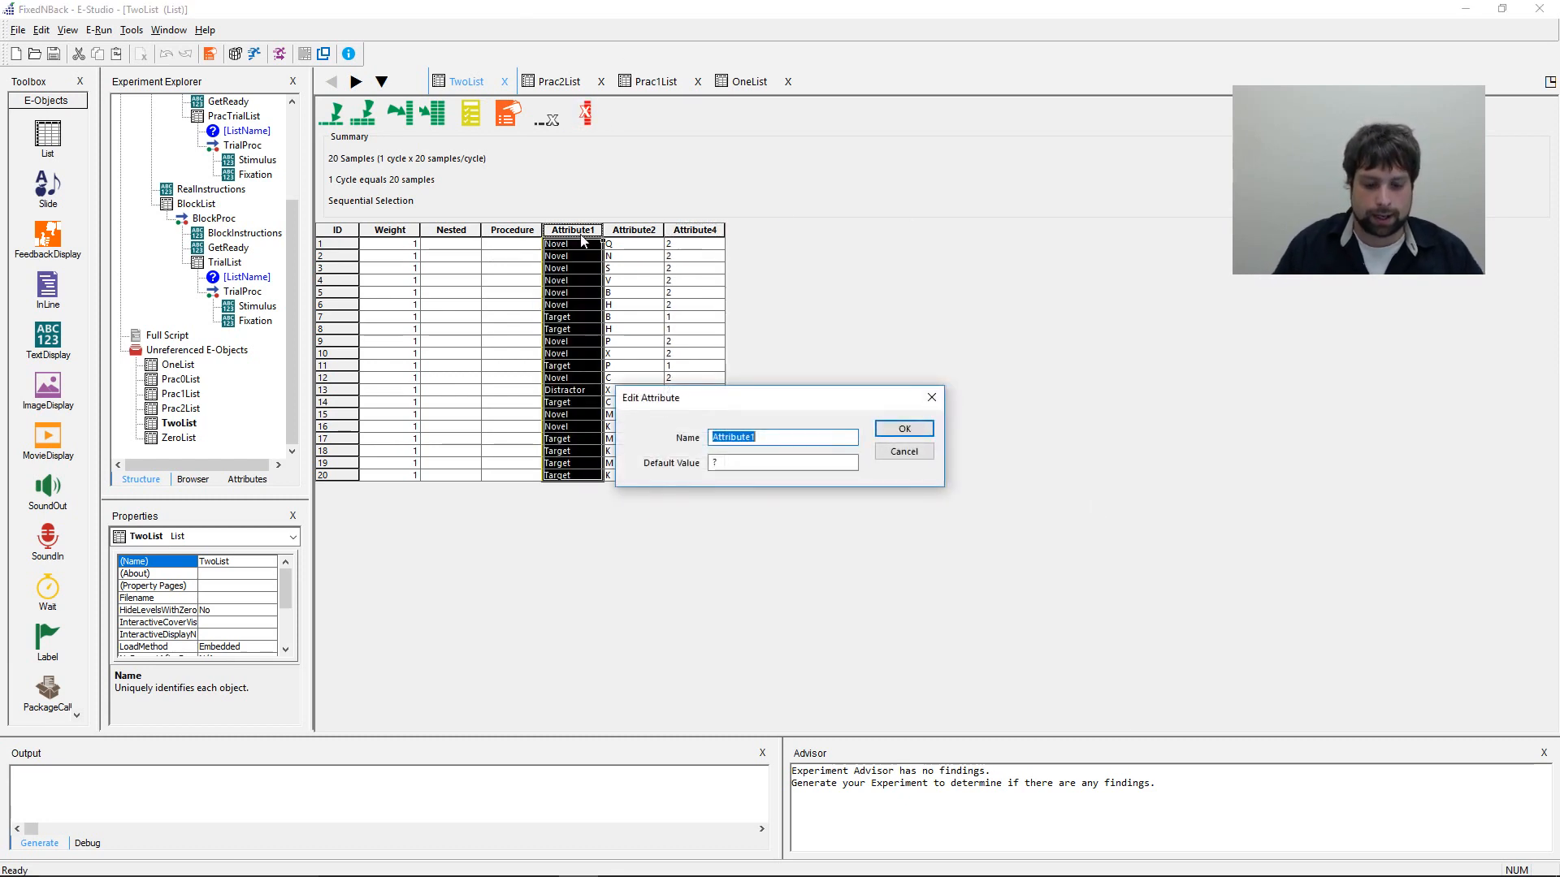
{"action": "type", "text": "TrialT"}
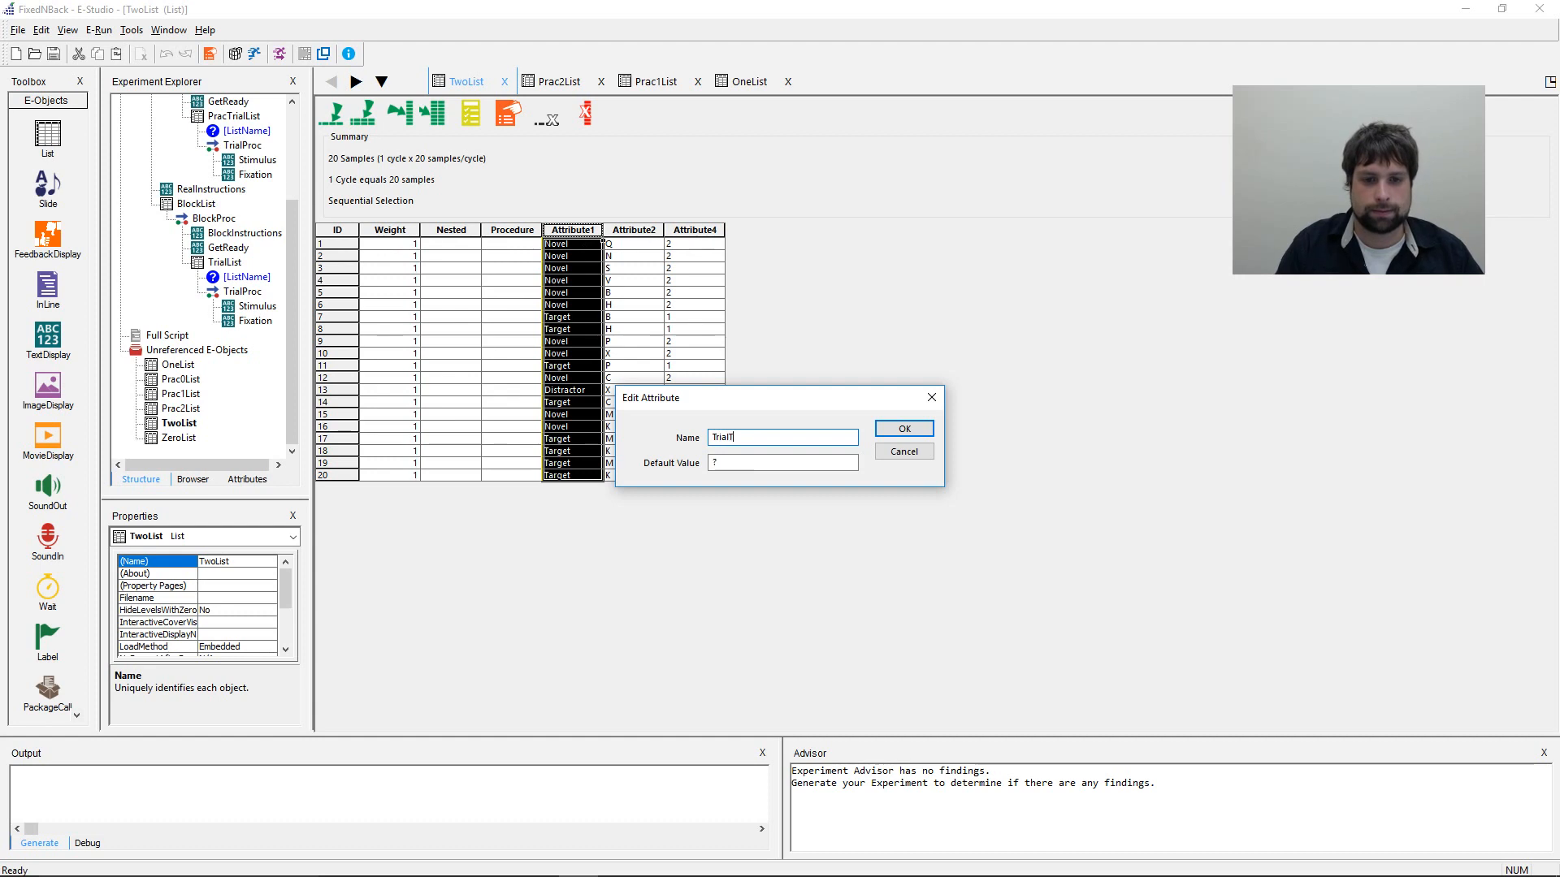
{"action": "type", "text": "ype"}
{"action": "key", "text": "Return"}
{"action": "double_click", "coordinate": [635, 230]}
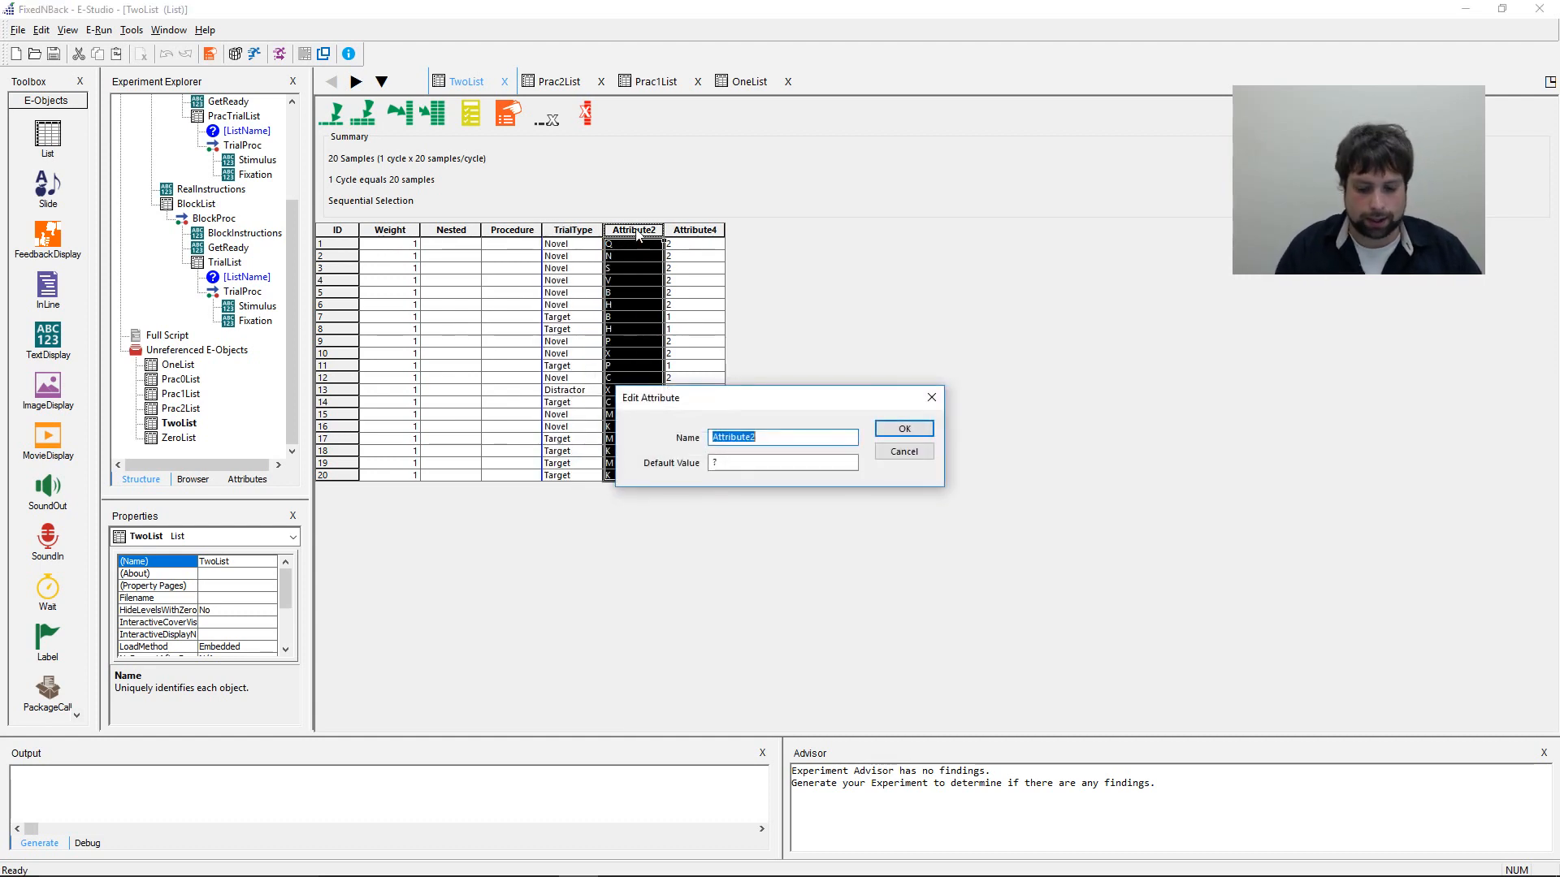
{"action": "type", "text": "Letter"}
{"action": "key", "text": "Return"}
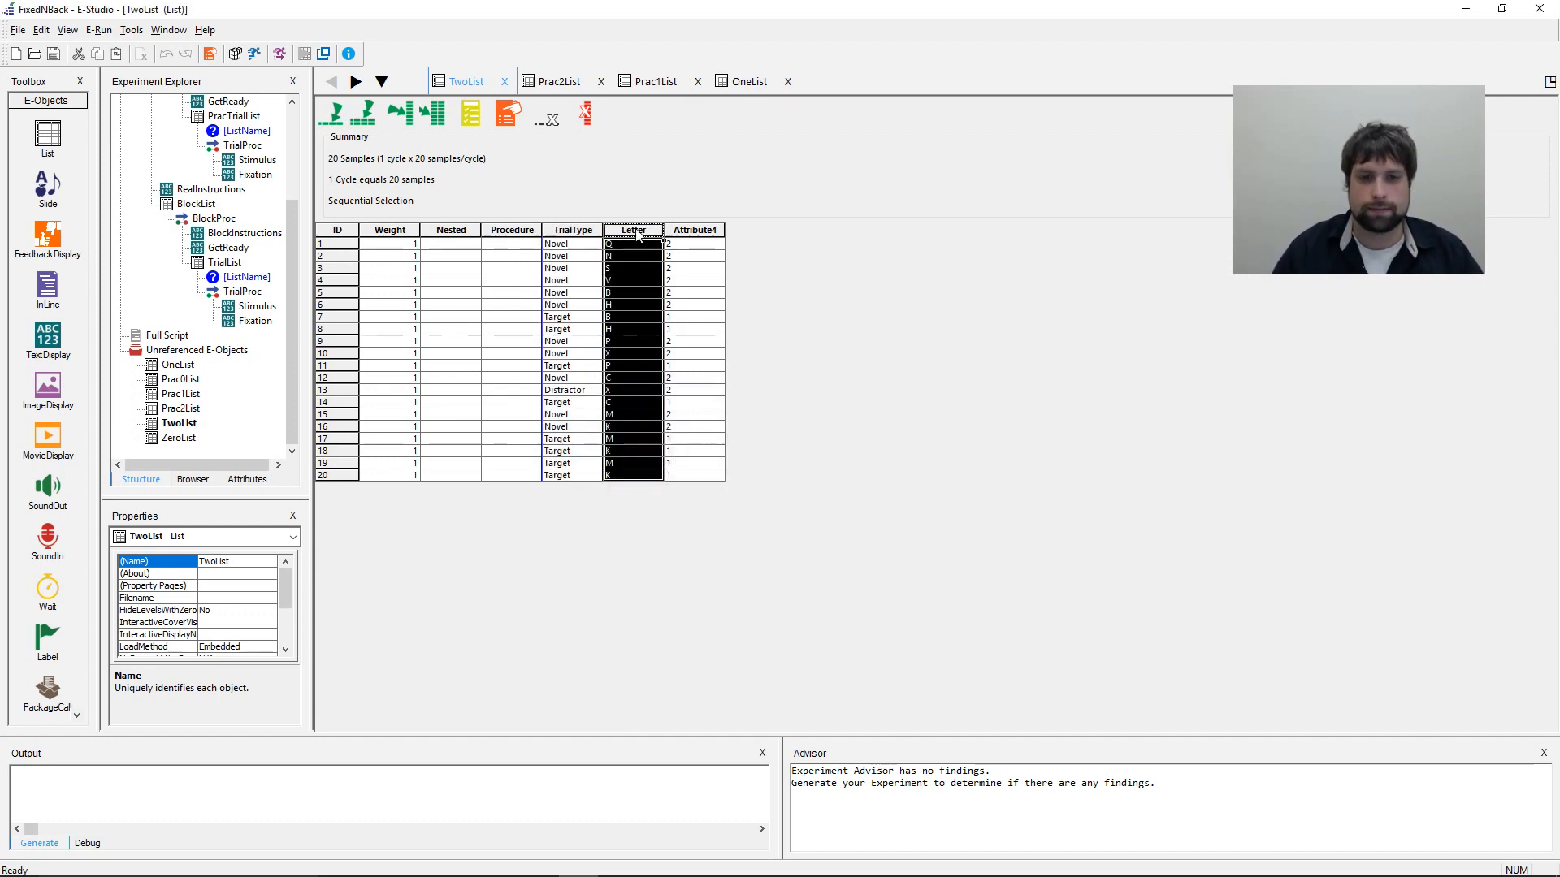
{"action": "double_click", "coordinate": [689, 231]}
{"action": "type", "text": "Correct"}
{"action": "key", "text": "Return"}
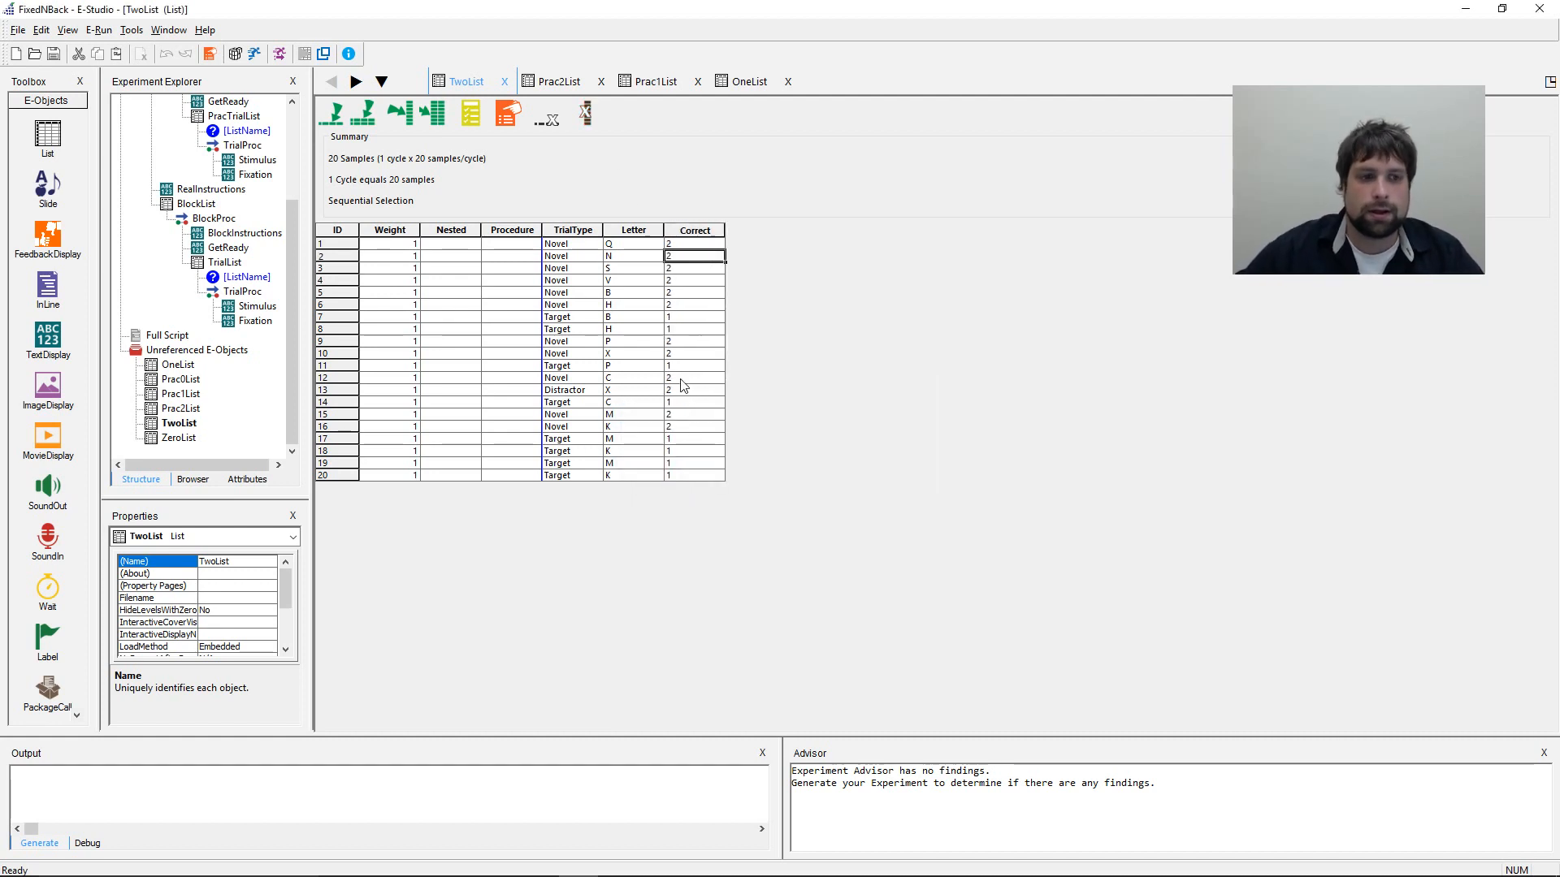
{"action": "left_click", "coordinate": [178, 365]}
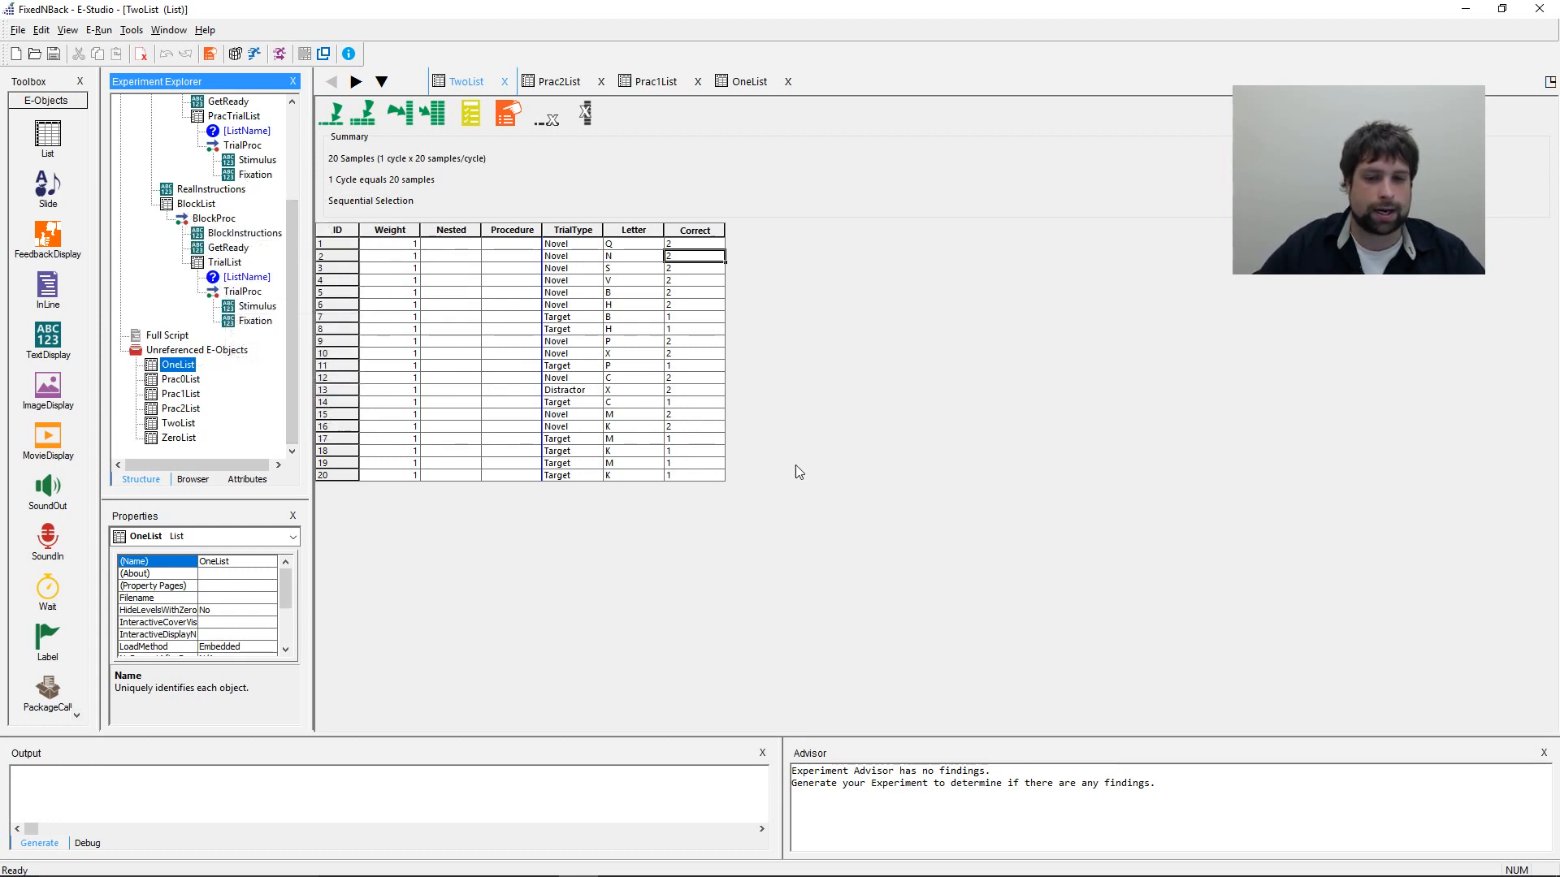
{"action": "left_click", "coordinate": [994, 340]}
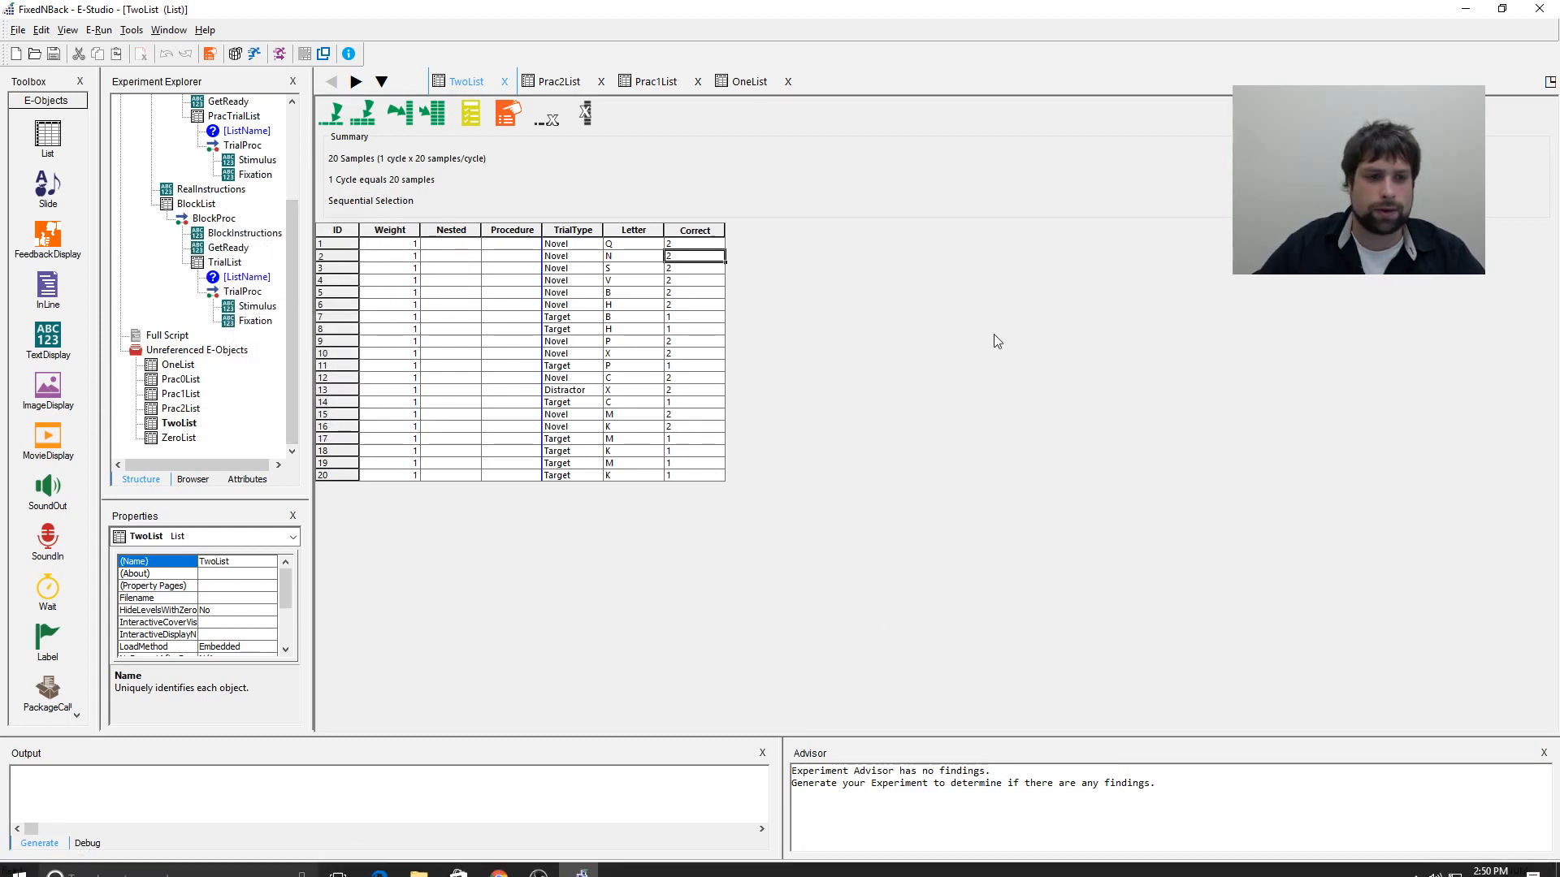
- Open SessionProc and add a TextDisplay object at the end of its timeline, after BlockList
{"action": "left_click", "coordinate": [229, 101]}
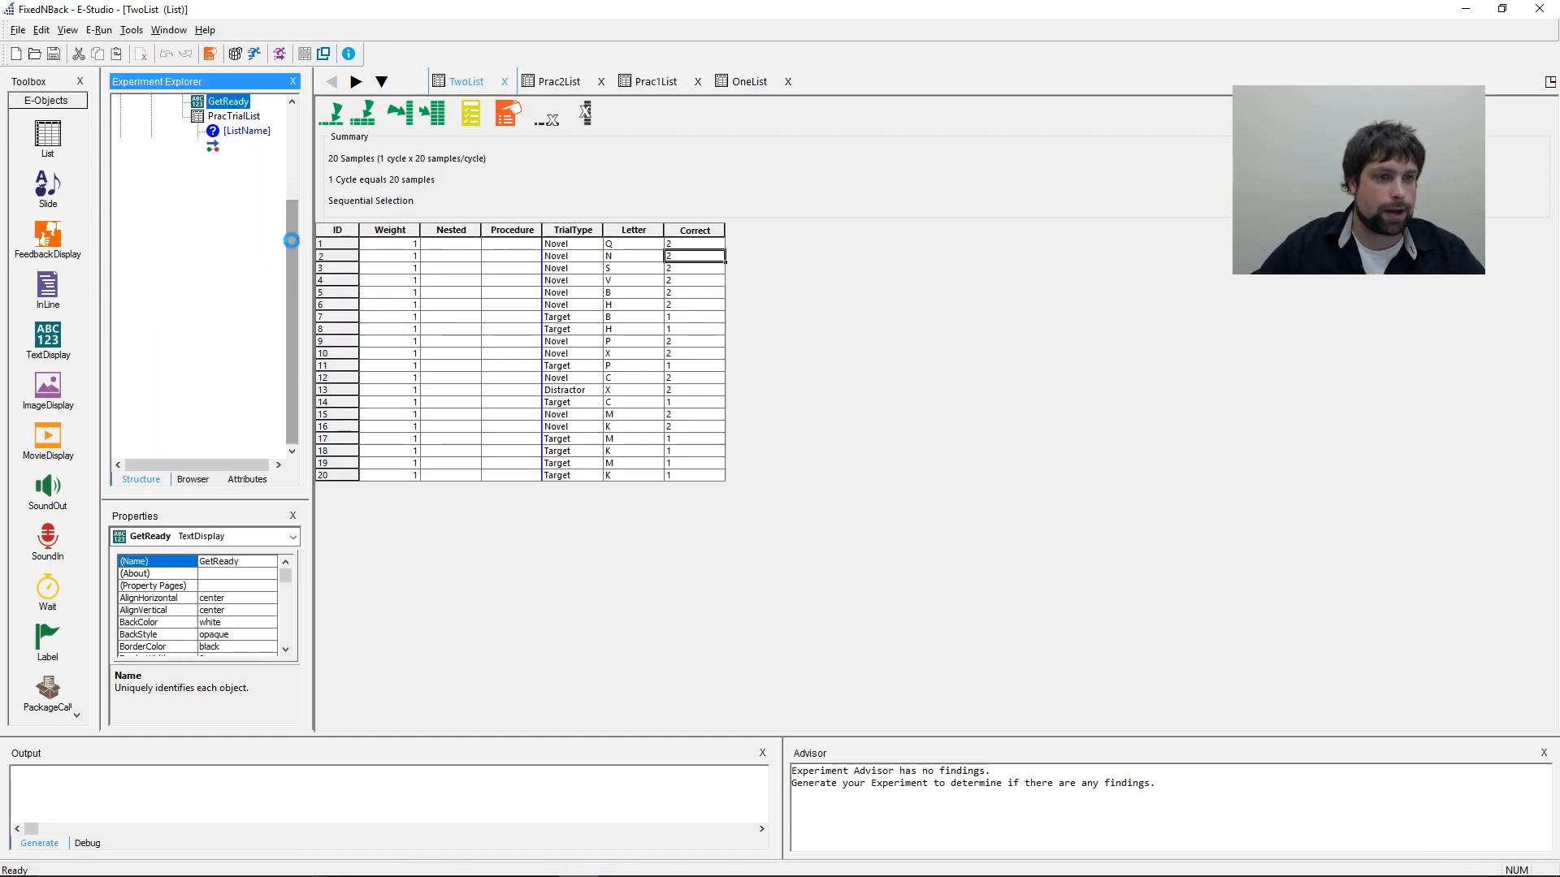
{"action": "scroll", "coordinate": [244, 203], "scroll_direction": "up", "scroll_amount": 3}
{"action": "double_click", "coordinate": [204, 131]}
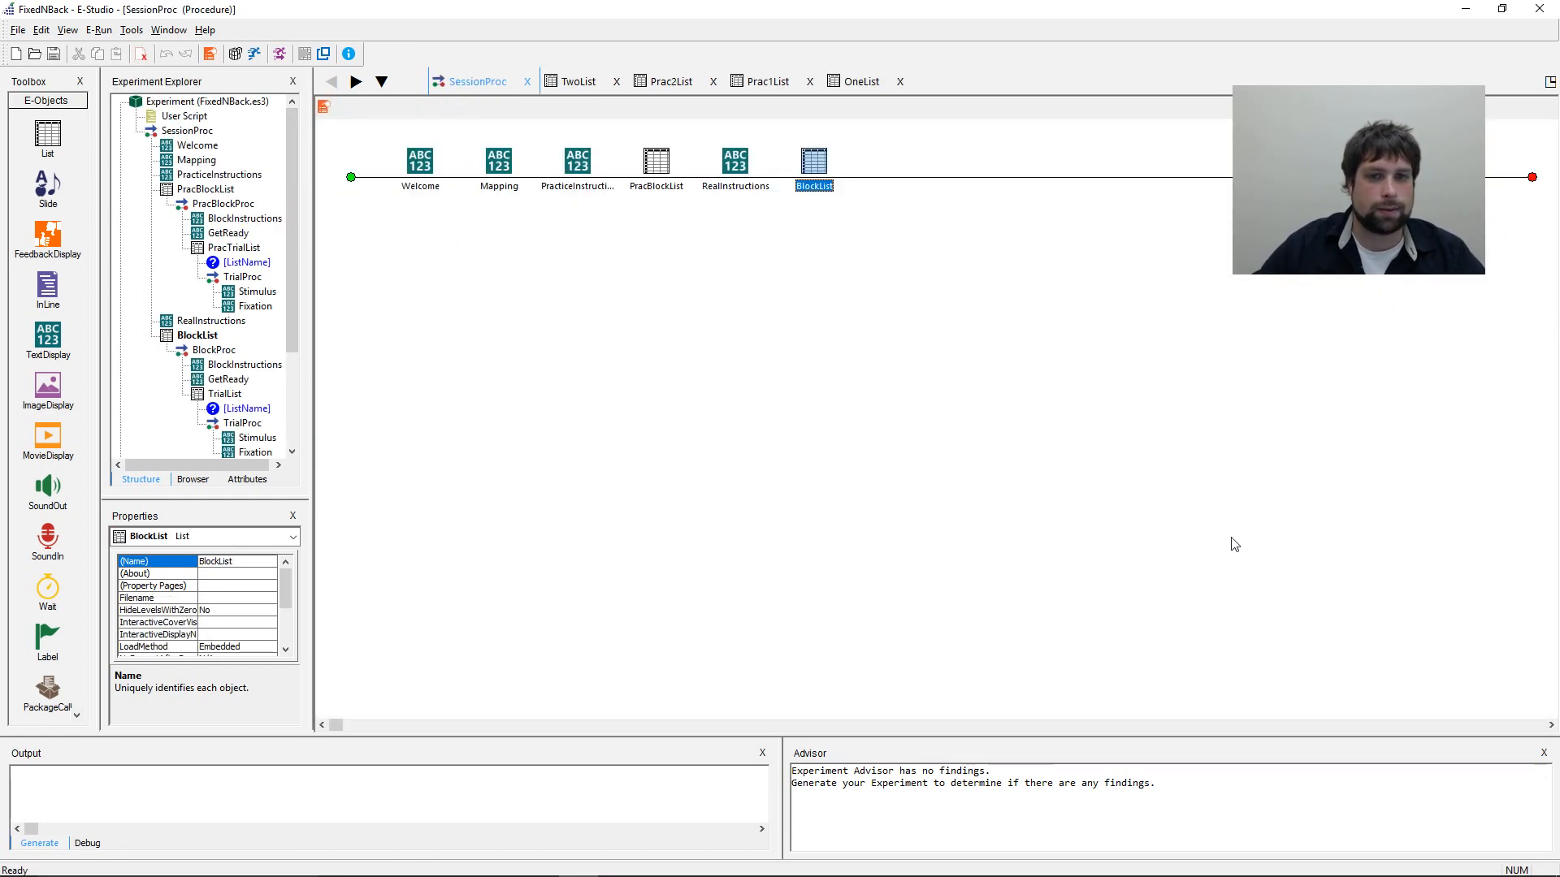
{"action": "left_click_drag", "start_coordinate": [48, 340], "coordinate": [1046, 339]}
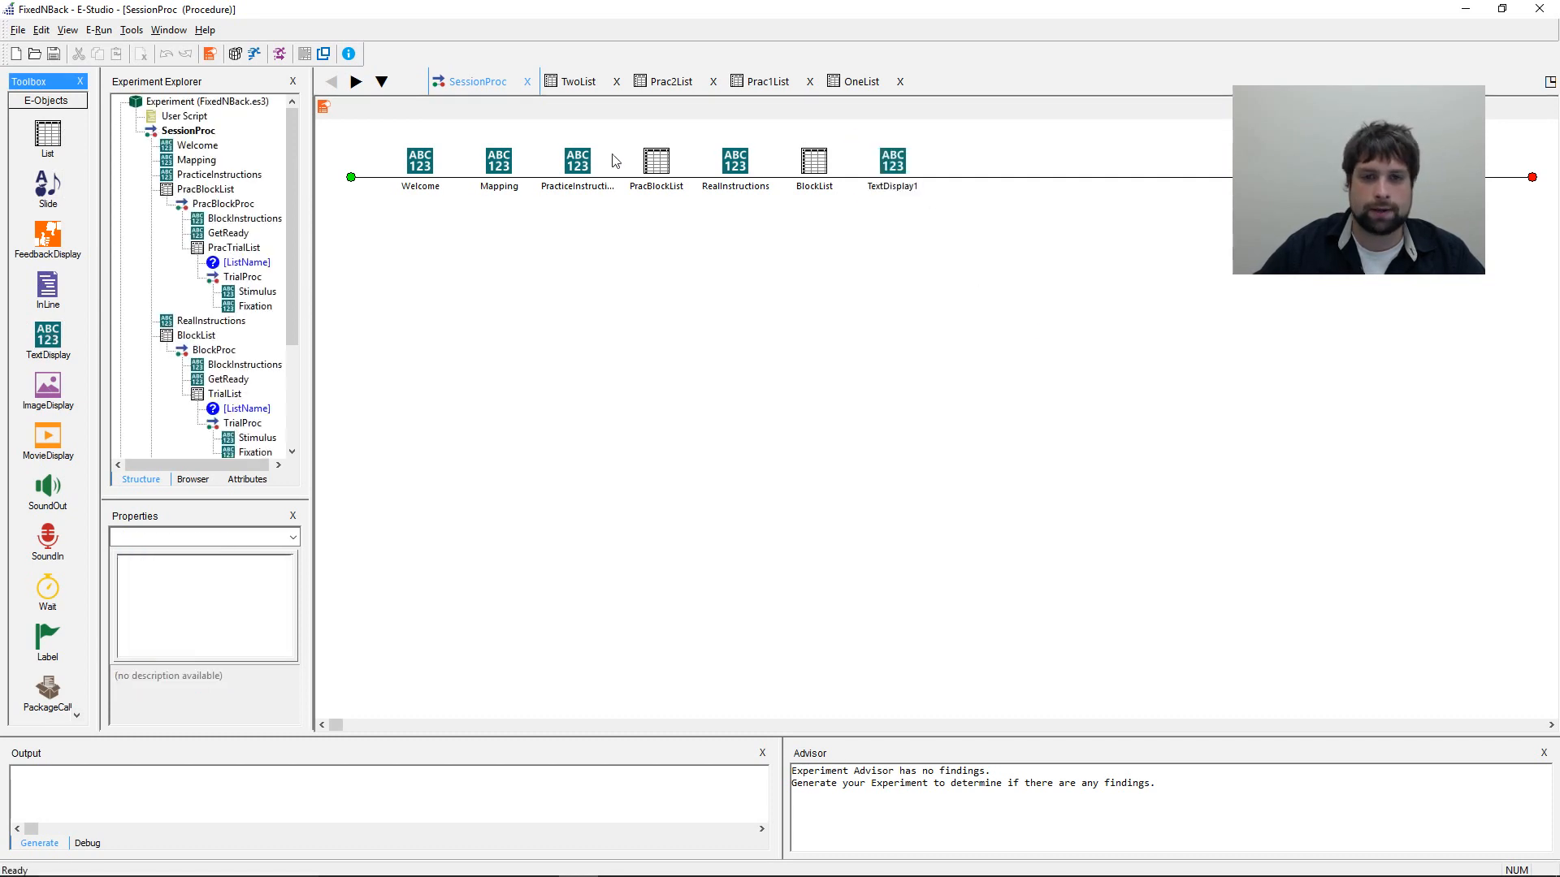
- Rename the TextDisplay1 object at the end of the SessionProc timeline as Goodbye
{"action": "scroll", "coordinate": [276, 235], "scroll_direction": "down", "scroll_amount": 3}
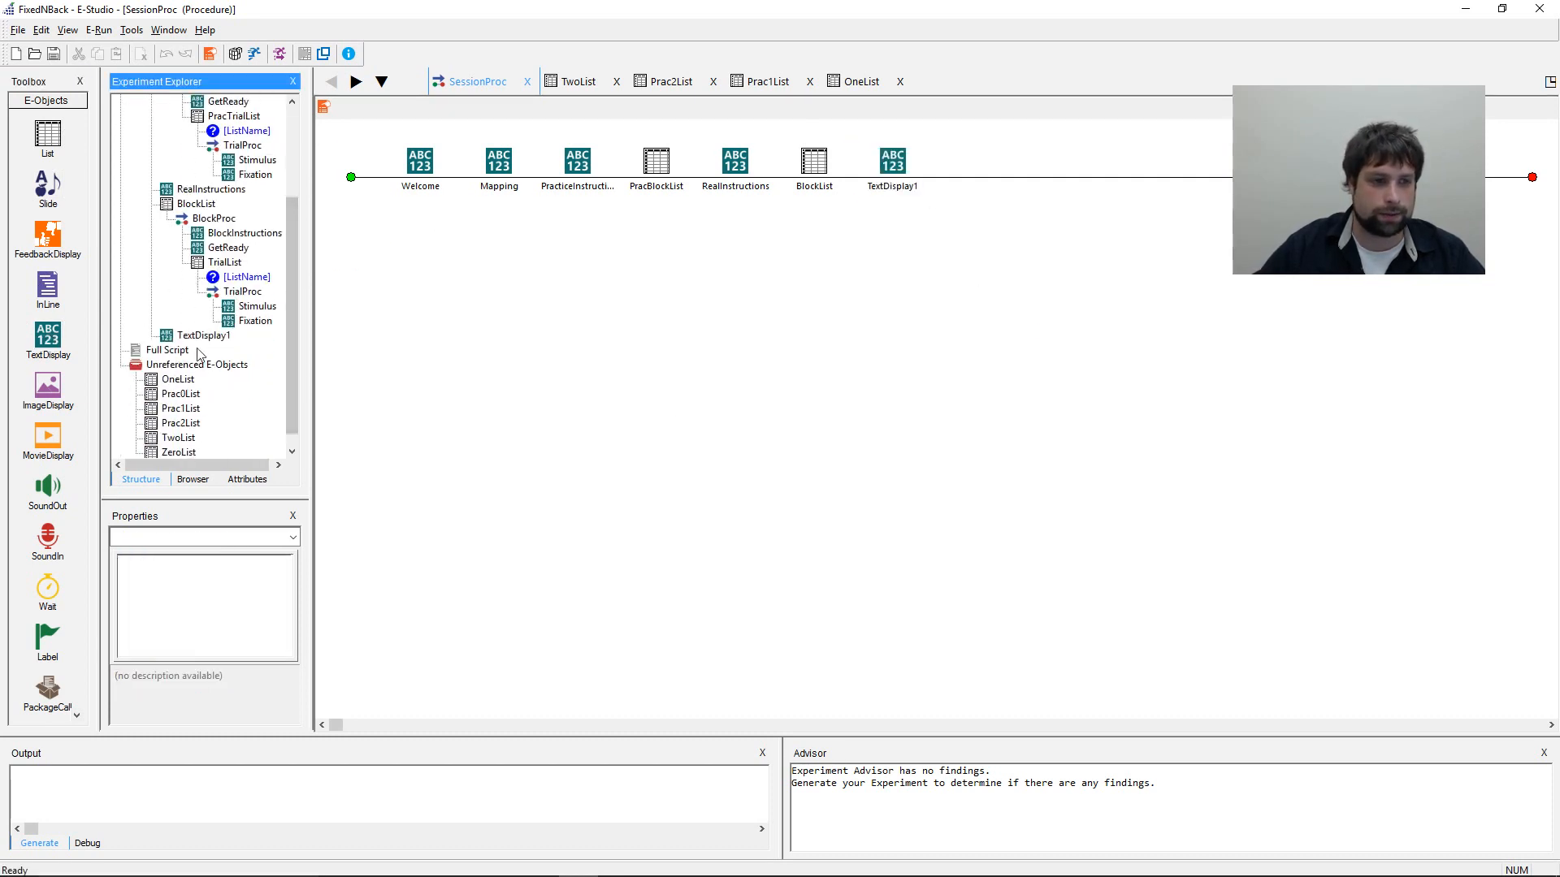
{"action": "left_click", "coordinate": [913, 184]}
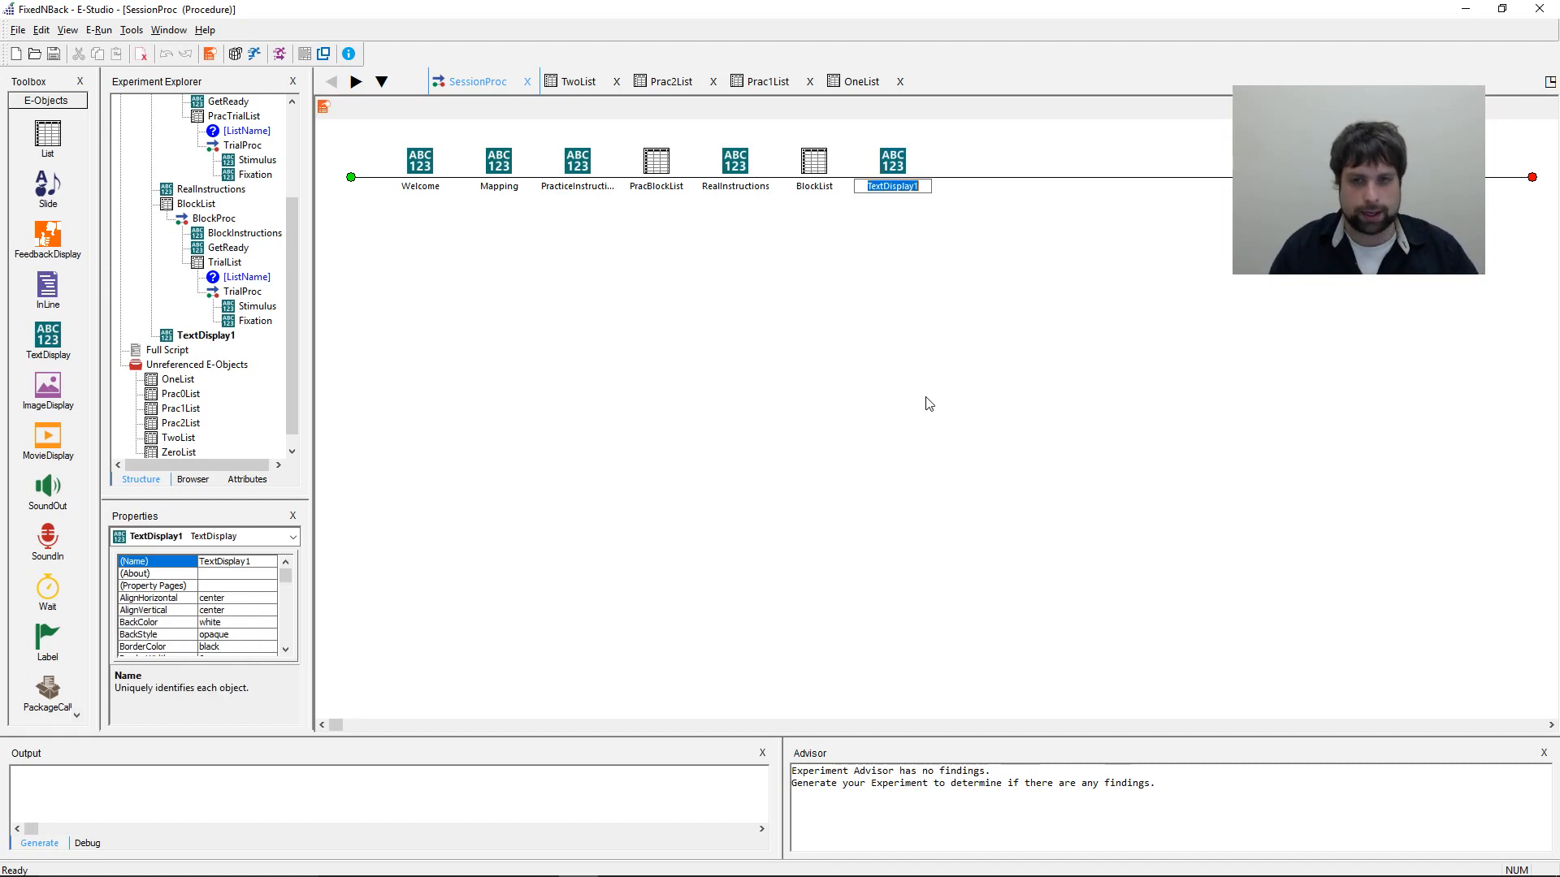
{"action": "type", "text": "Goodbye"}
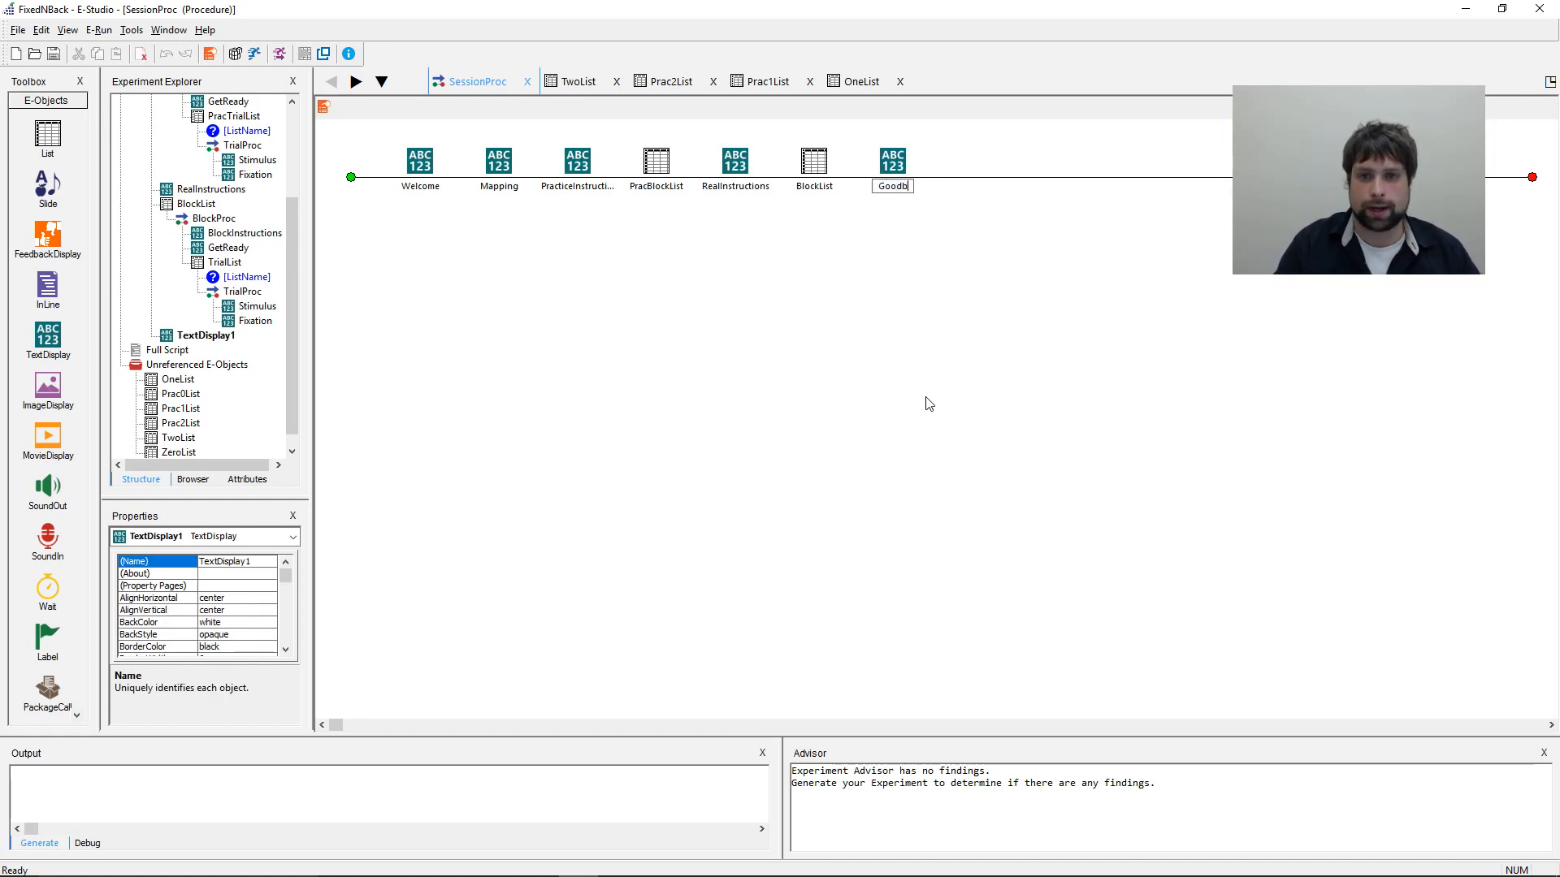
{"action": "key", "text": "Return"}
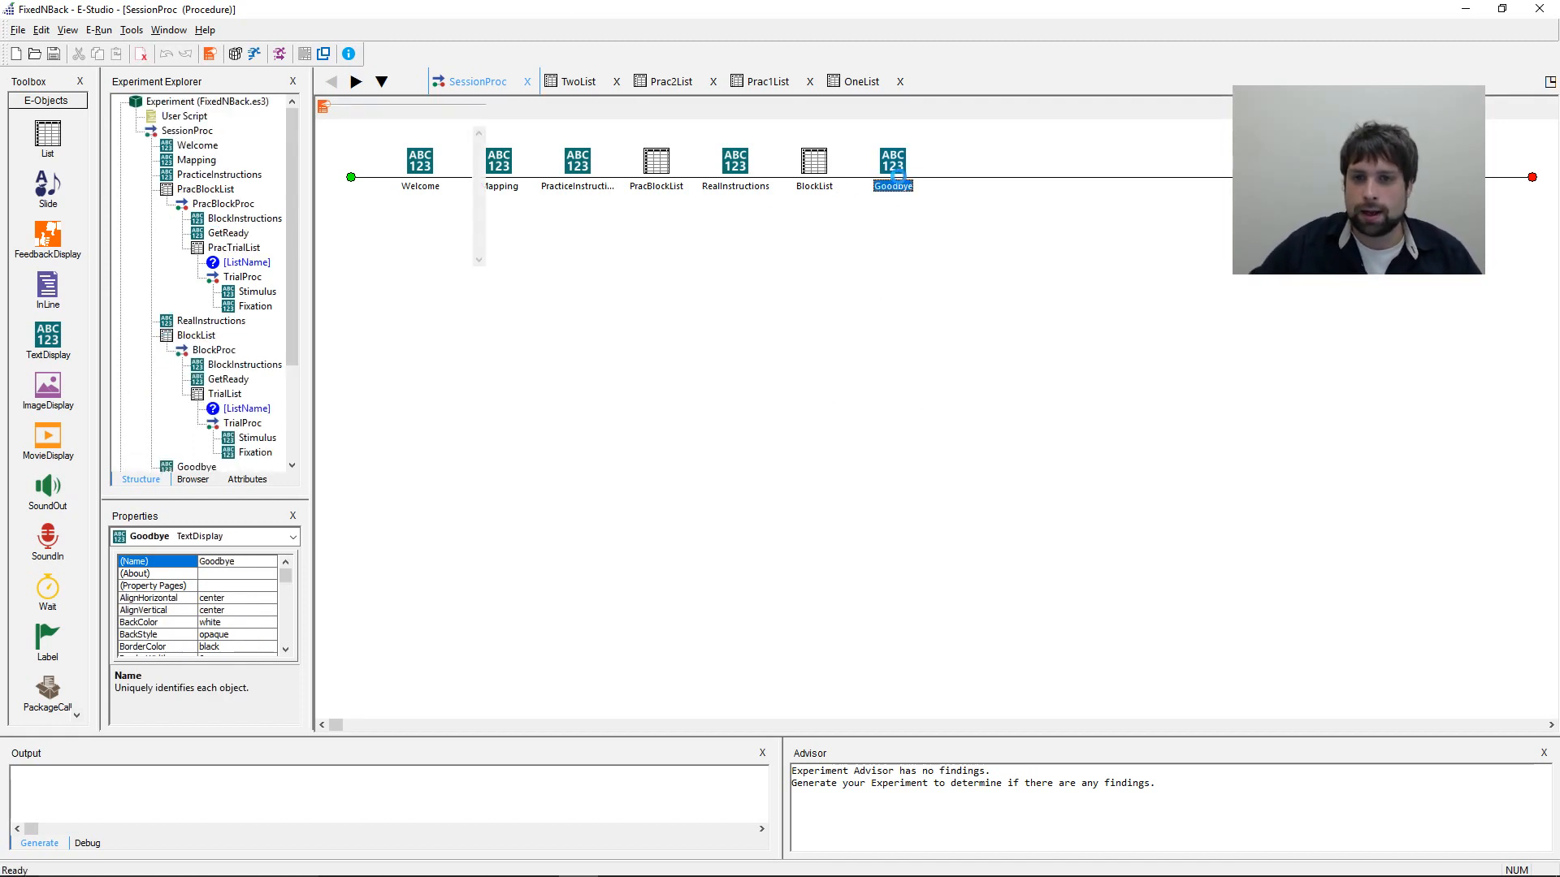
- Open Goodbye and enter "Thank you very much for your participation!" and, after a blank line, "Please let the researcher know you are finished."
{"action": "double_click", "coordinate": [898, 167]}
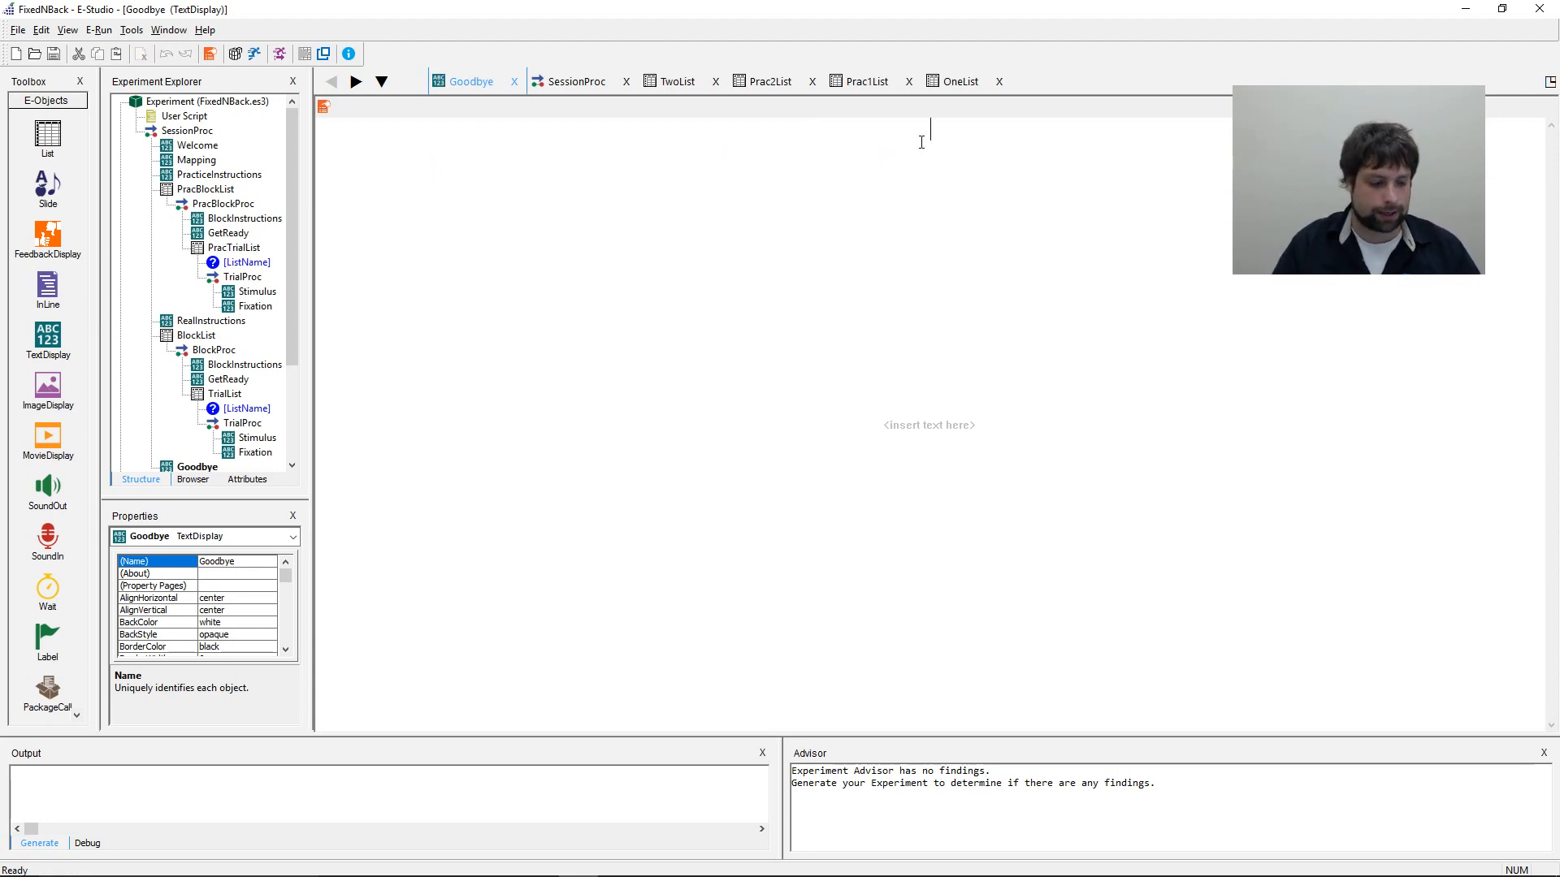
{"action": "type", "text": "Thank you very mu"}
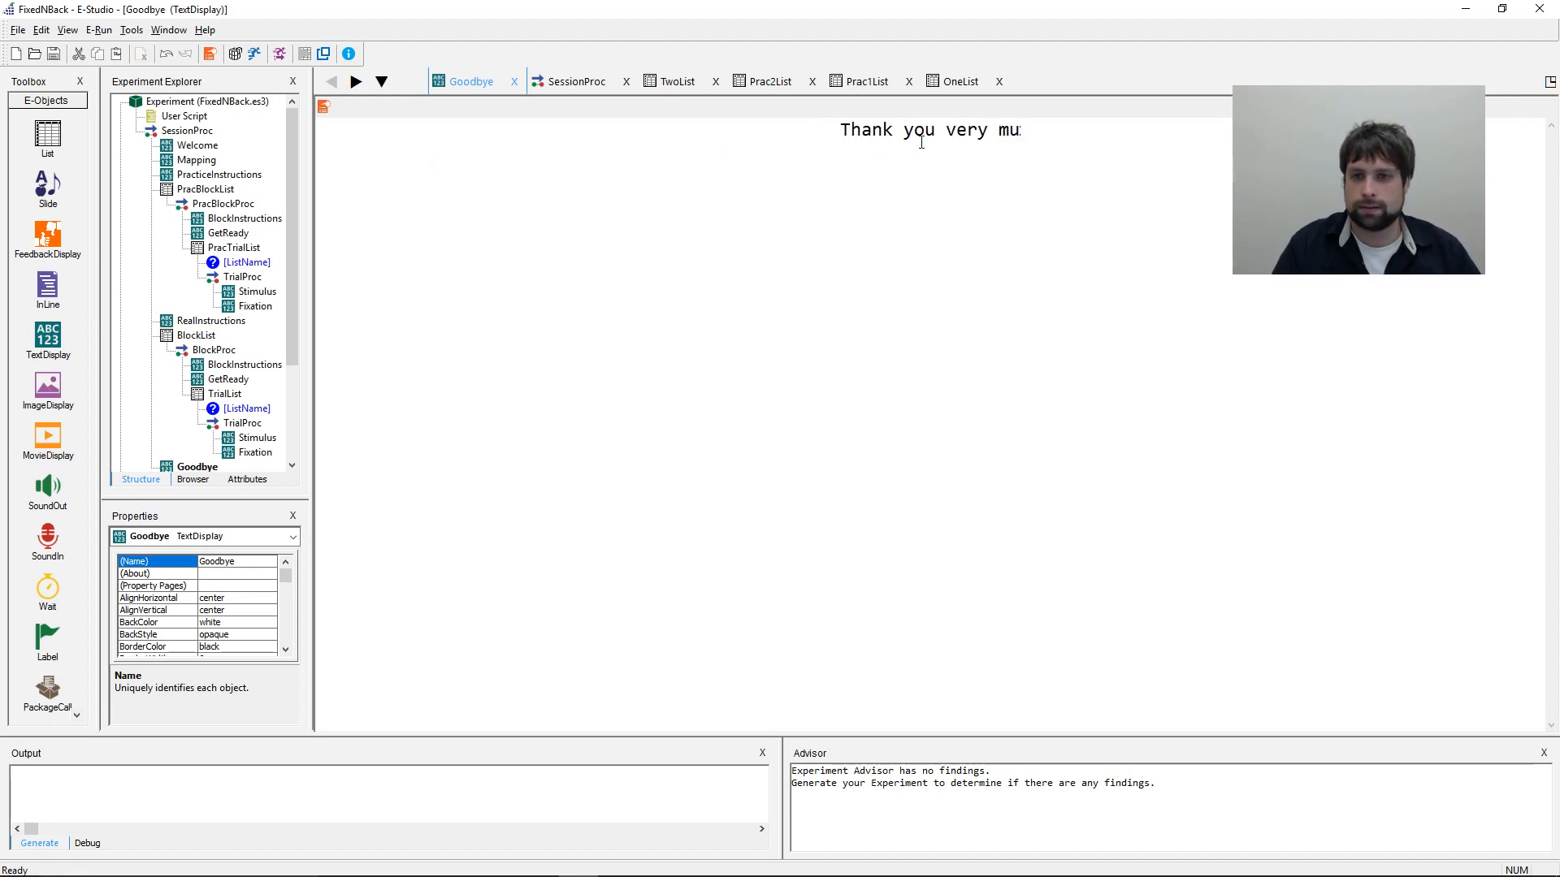
{"action": "type", "text": "ch for your "}
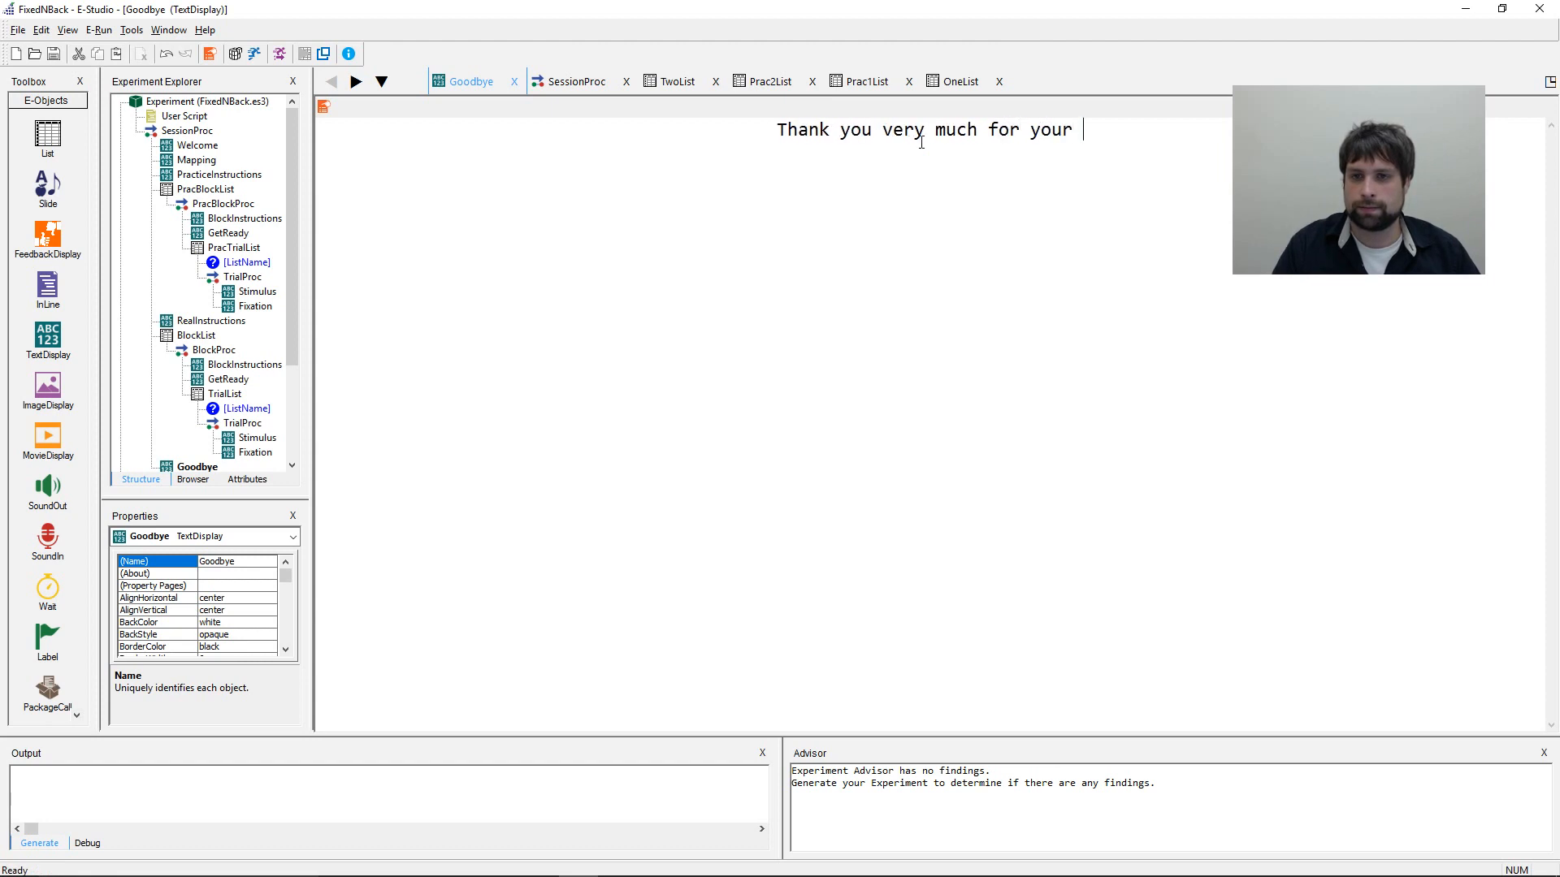
{"action": "type", "text": "participation!"}
{"action": "key", "text": "Return"}
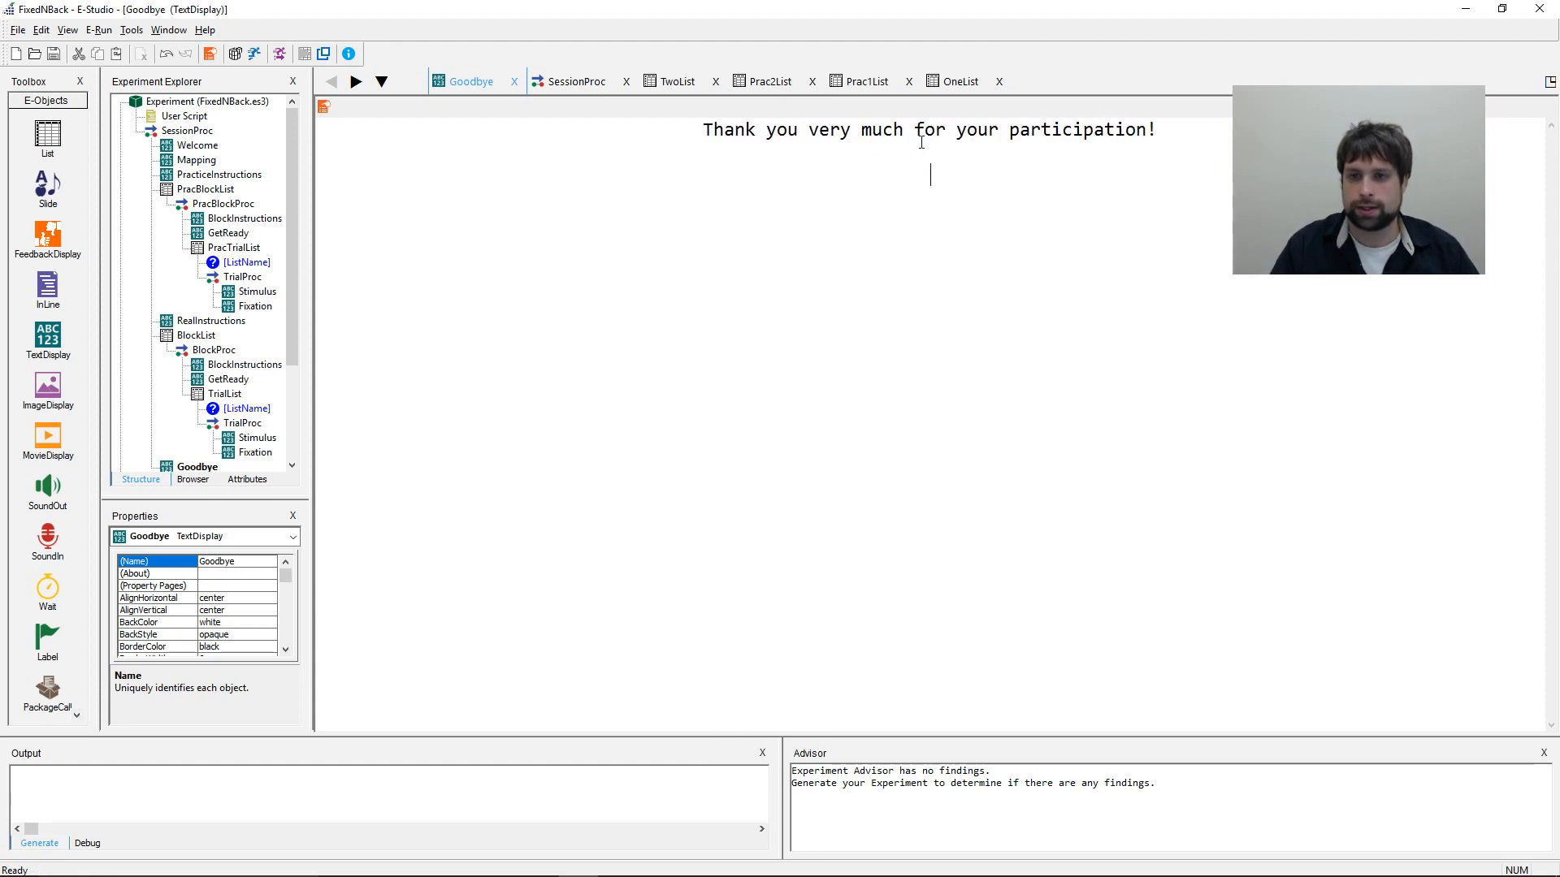
{"action": "type", "text": "Please let "}
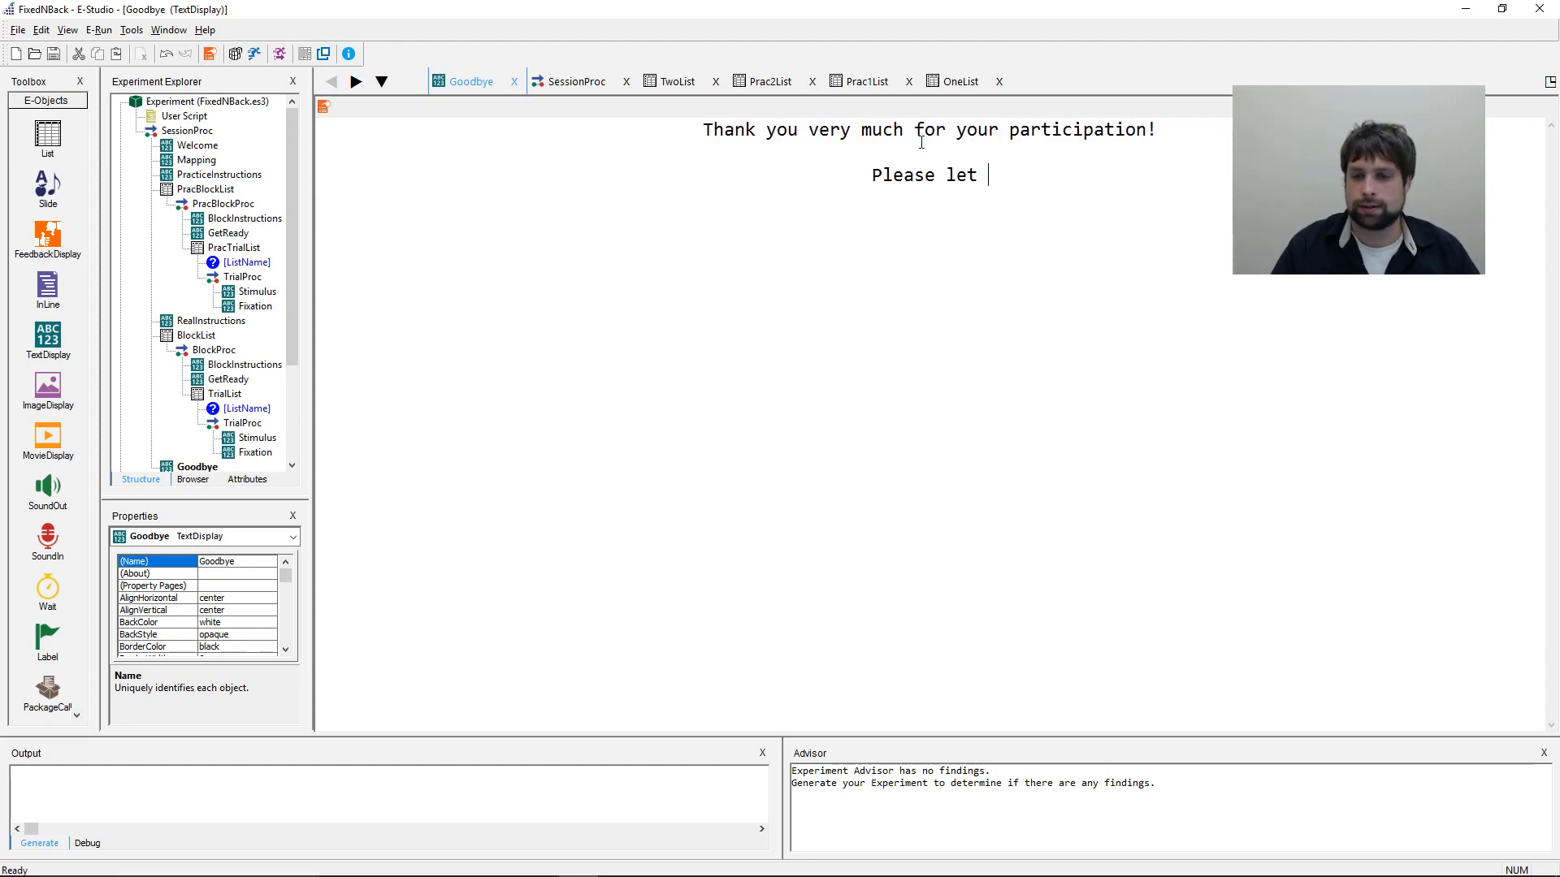
{"action": "type", "text": "the researcher "}
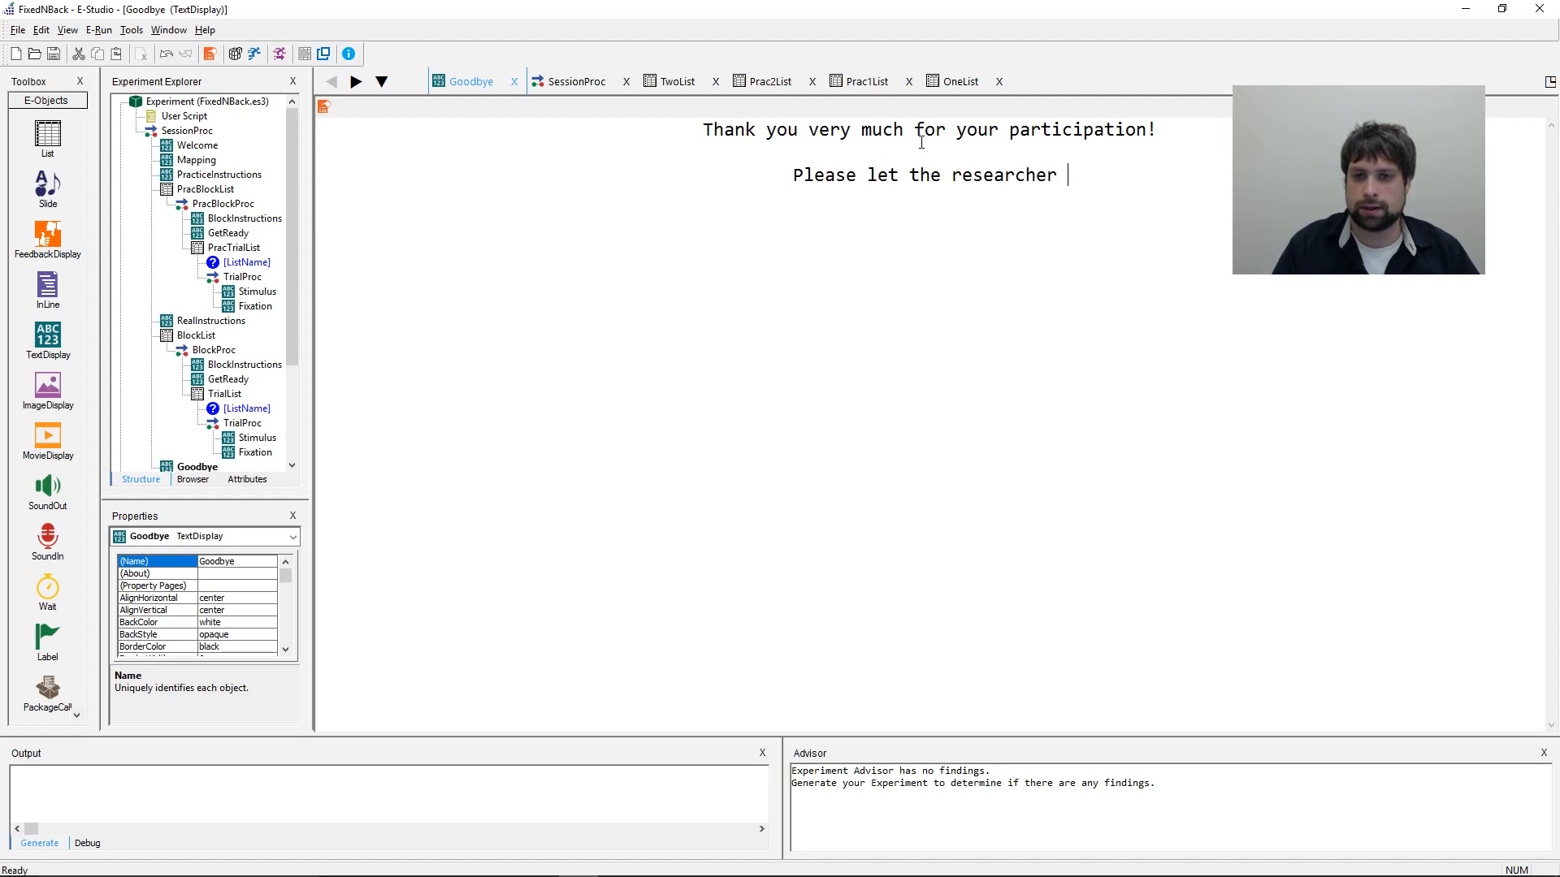
{"action": "type", "text": "know you are finished."}
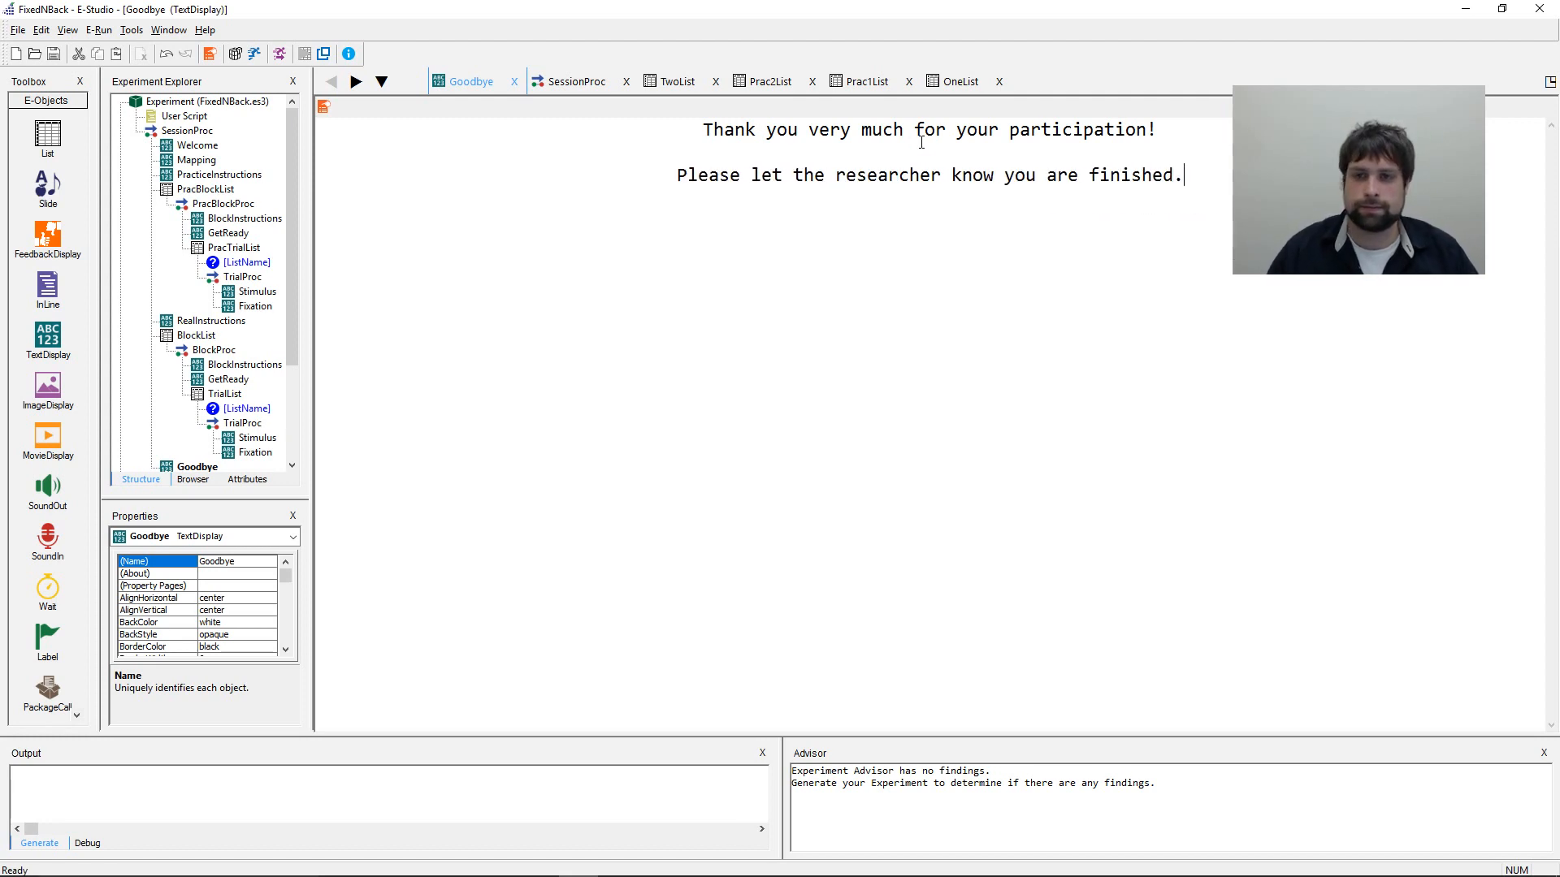
- Open the properties of the Goodbye display and set its duration to (infinite)
{"action": "left_click", "coordinate": [327, 104]}
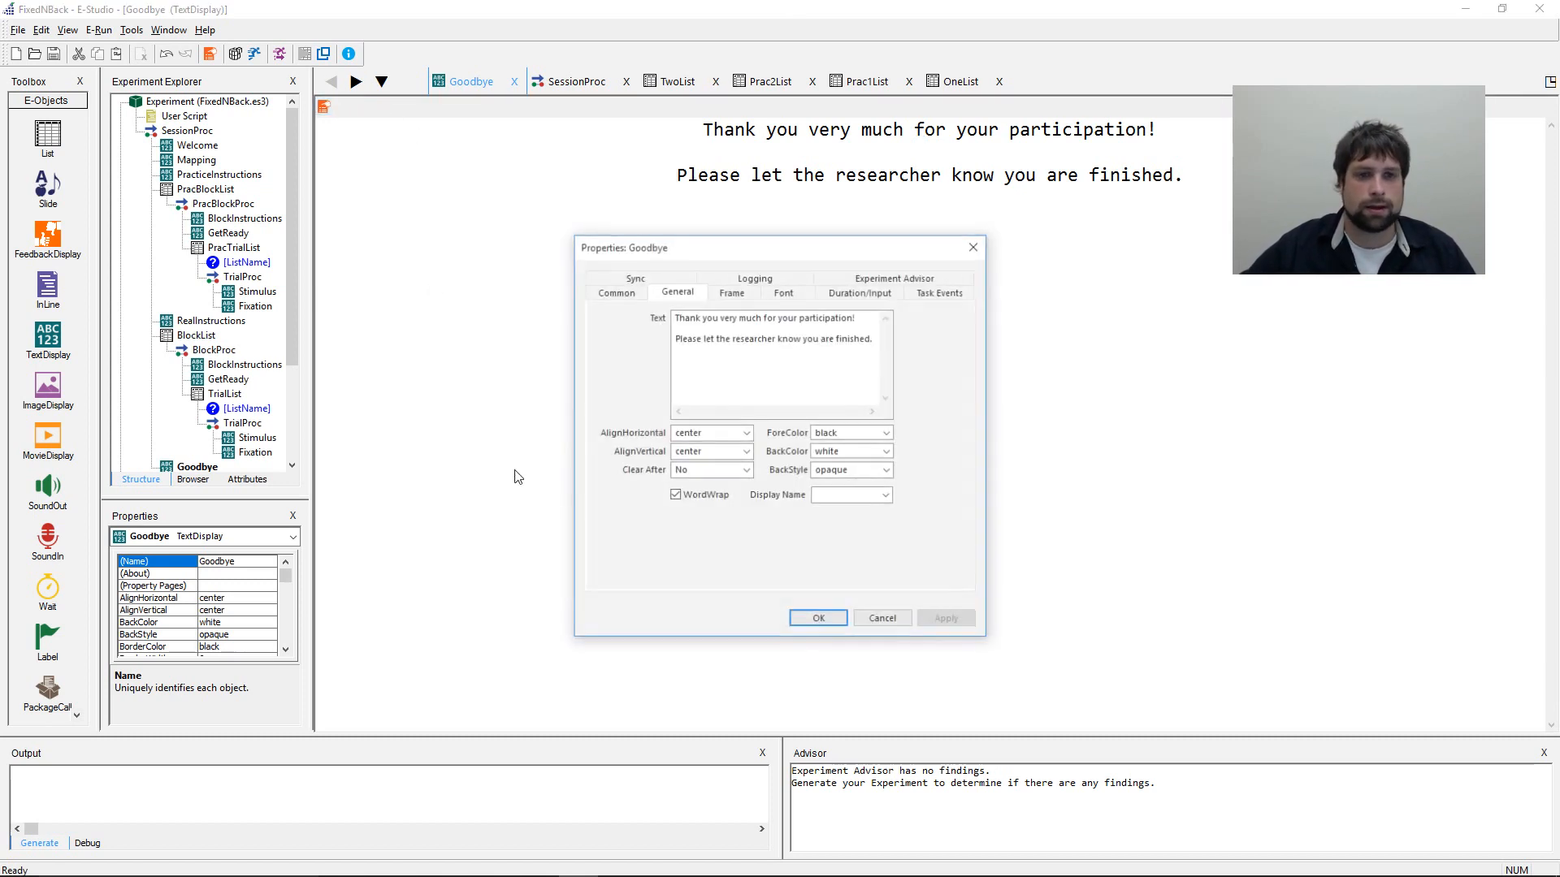
{"action": "left_click", "coordinate": [861, 290]}
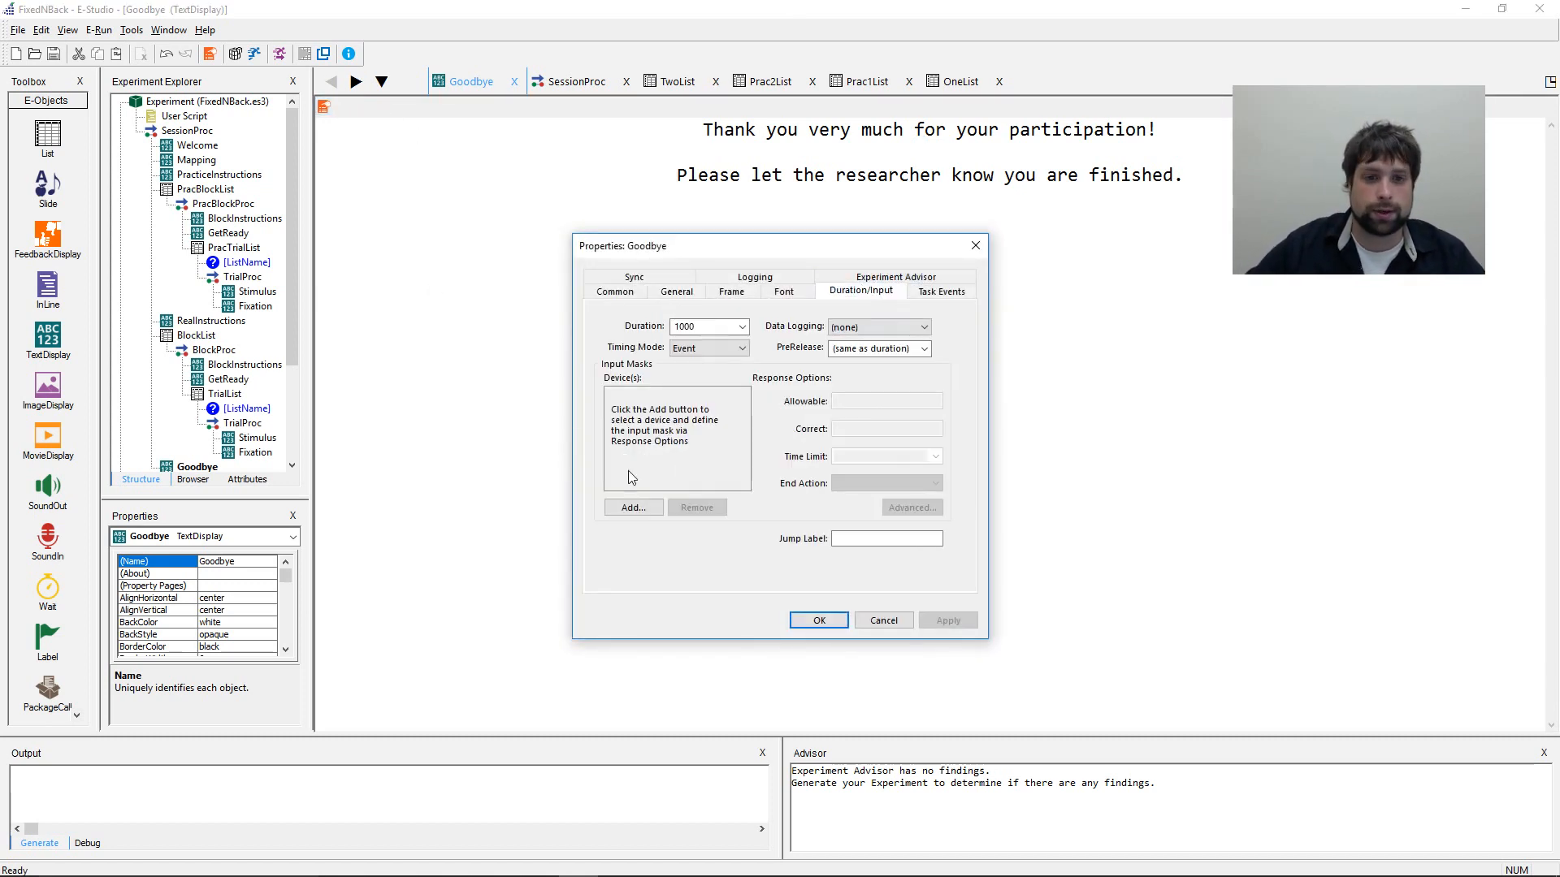
{"action": "left_click", "coordinate": [741, 327]}
{"action": "left_click", "coordinate": [703, 345]}
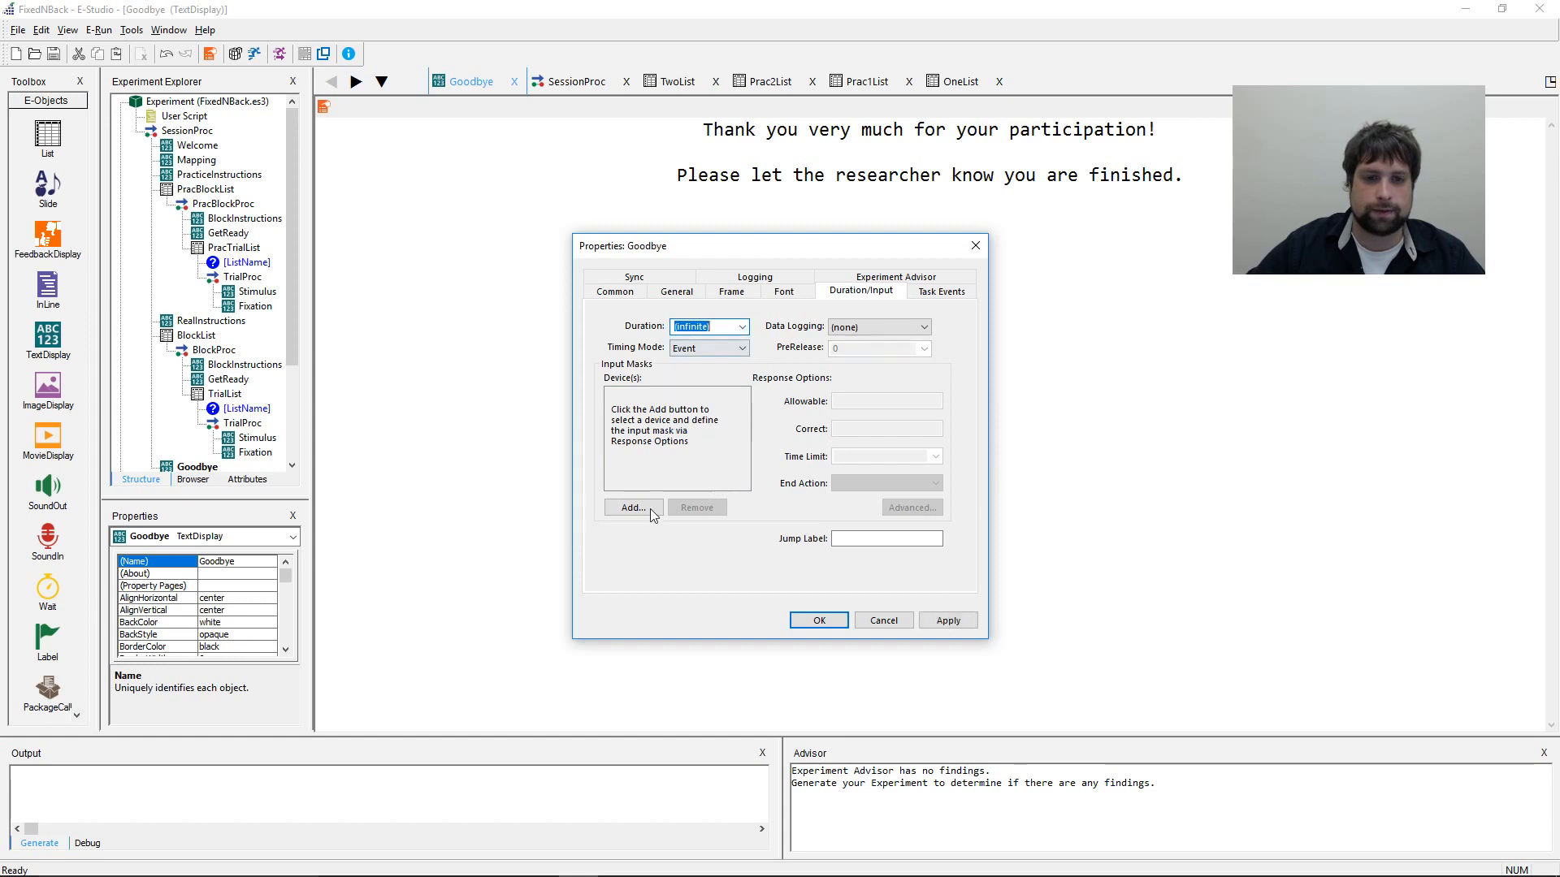
- Add a Keyboard input mask to Goodbye and set its allowable response to {SPACE}
{"action": "left_click", "coordinate": [633, 508]}
{"action": "left_click", "coordinate": [804, 529]}
{"action": "left_click", "coordinate": [880, 401]}
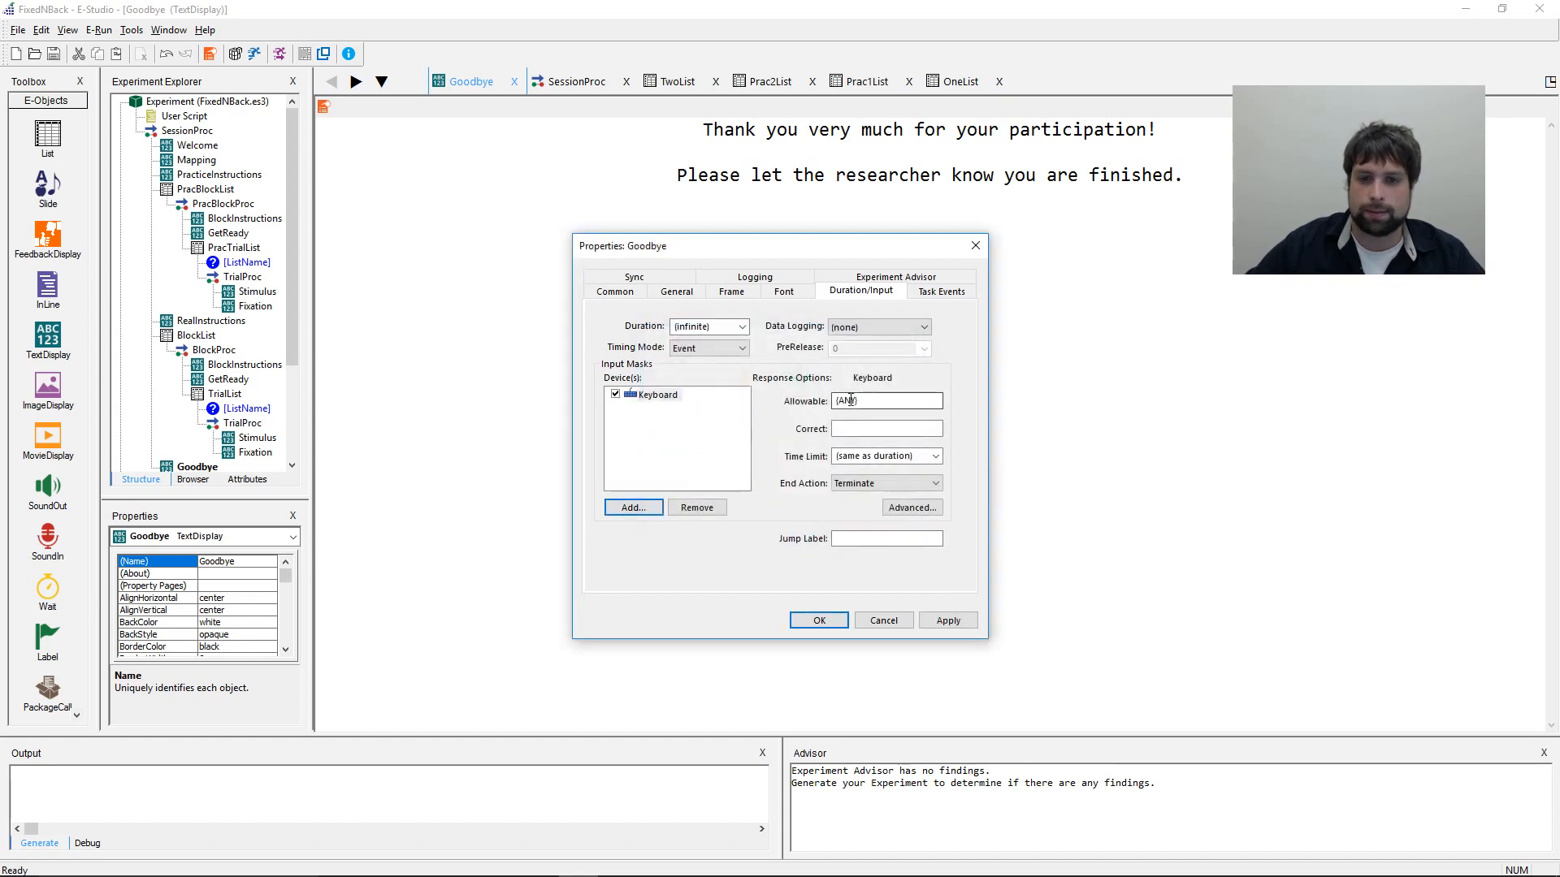
{"action": "left_click", "coordinate": [855, 400]}
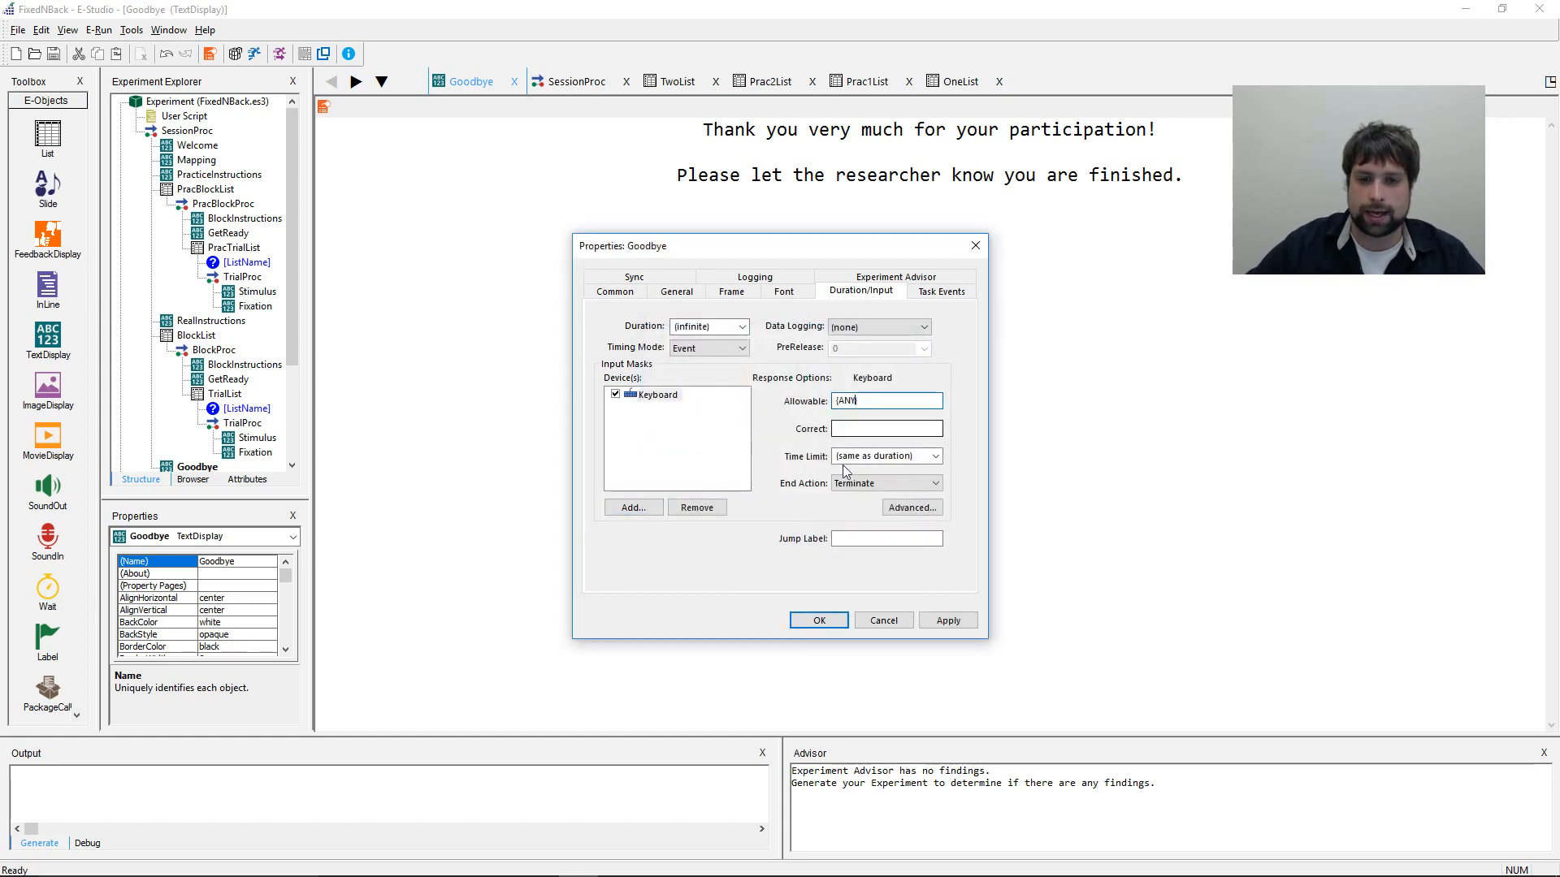
{"action": "key", "text": "BackSpace"}
{"action": "key", "text": "BackSpace"}
{"action": "key", "text": "BackSpace"}
{"action": "type", "text": "SPACE"}
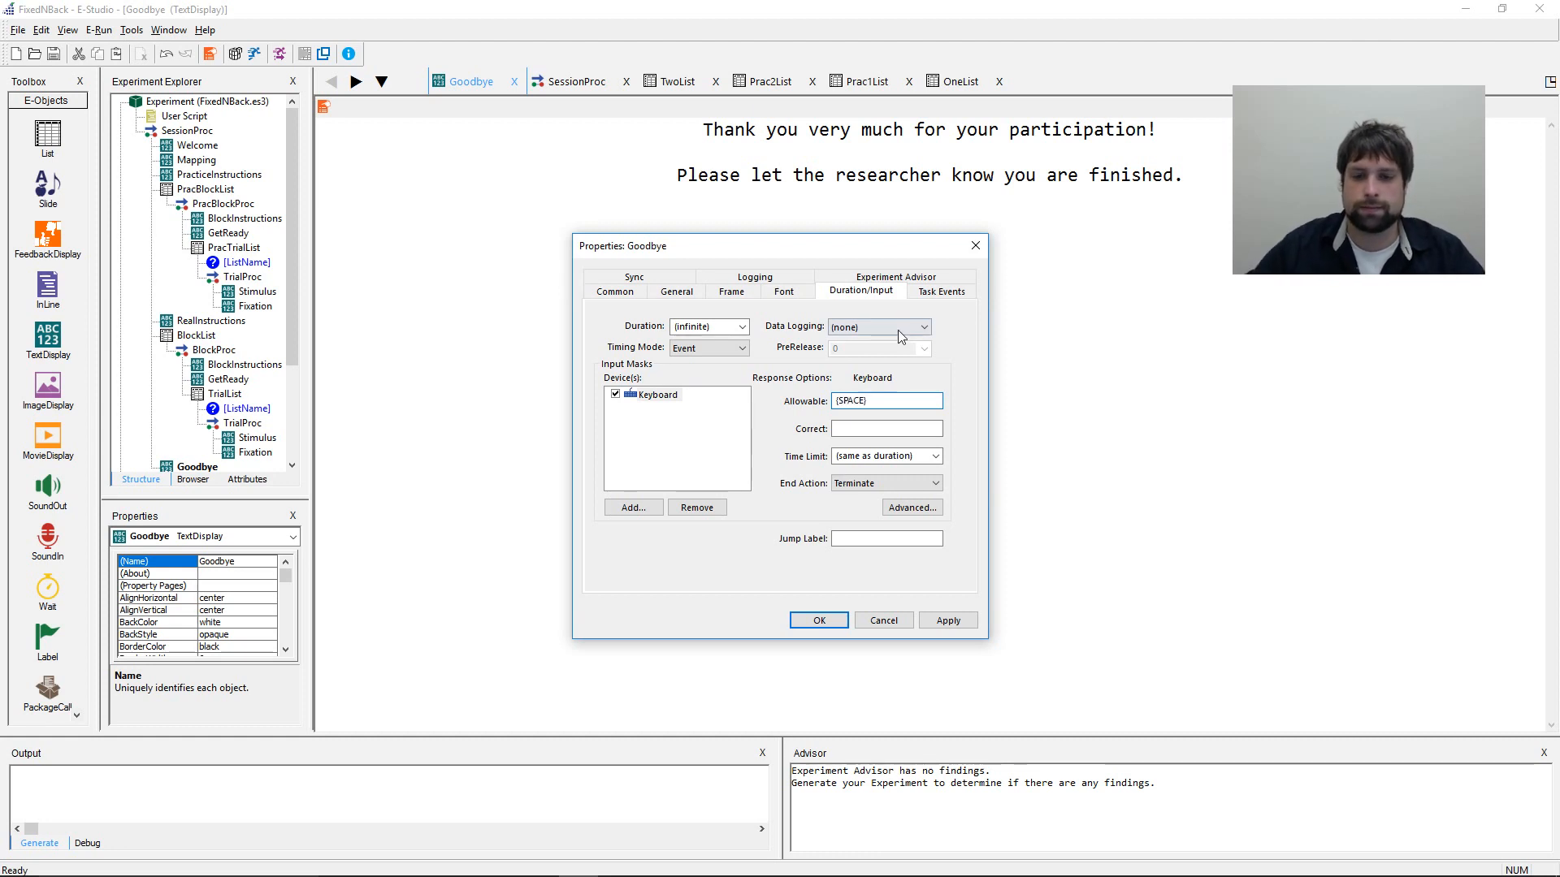
- Set Goodbye's data logging to Time Audit Only and apply the property changes
{"action": "left_click", "coordinate": [898, 330]}
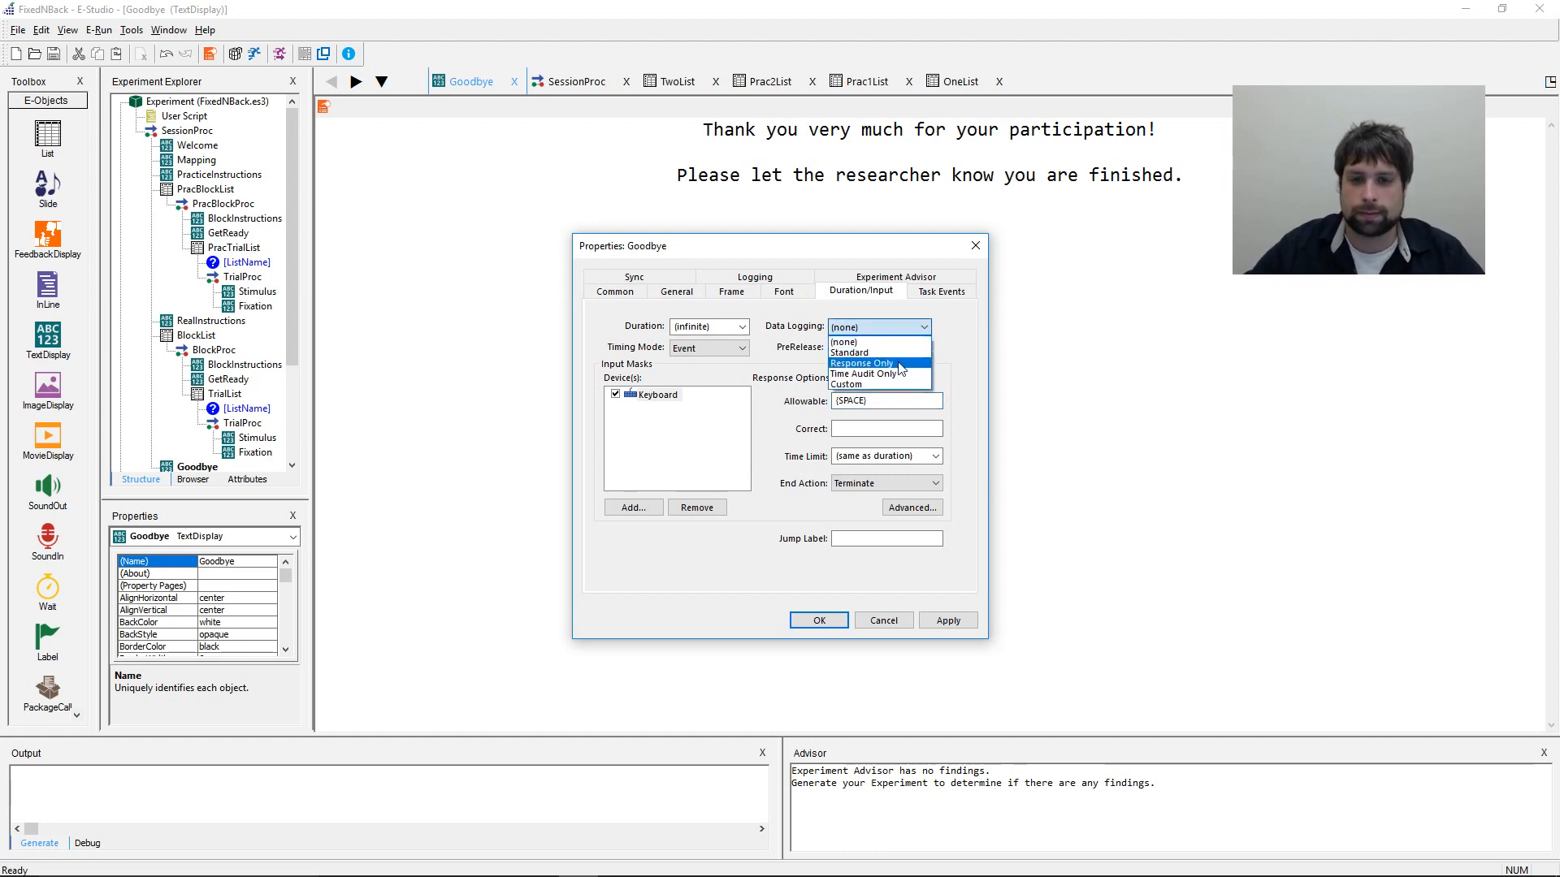
{"action": "left_click", "coordinate": [900, 364]}
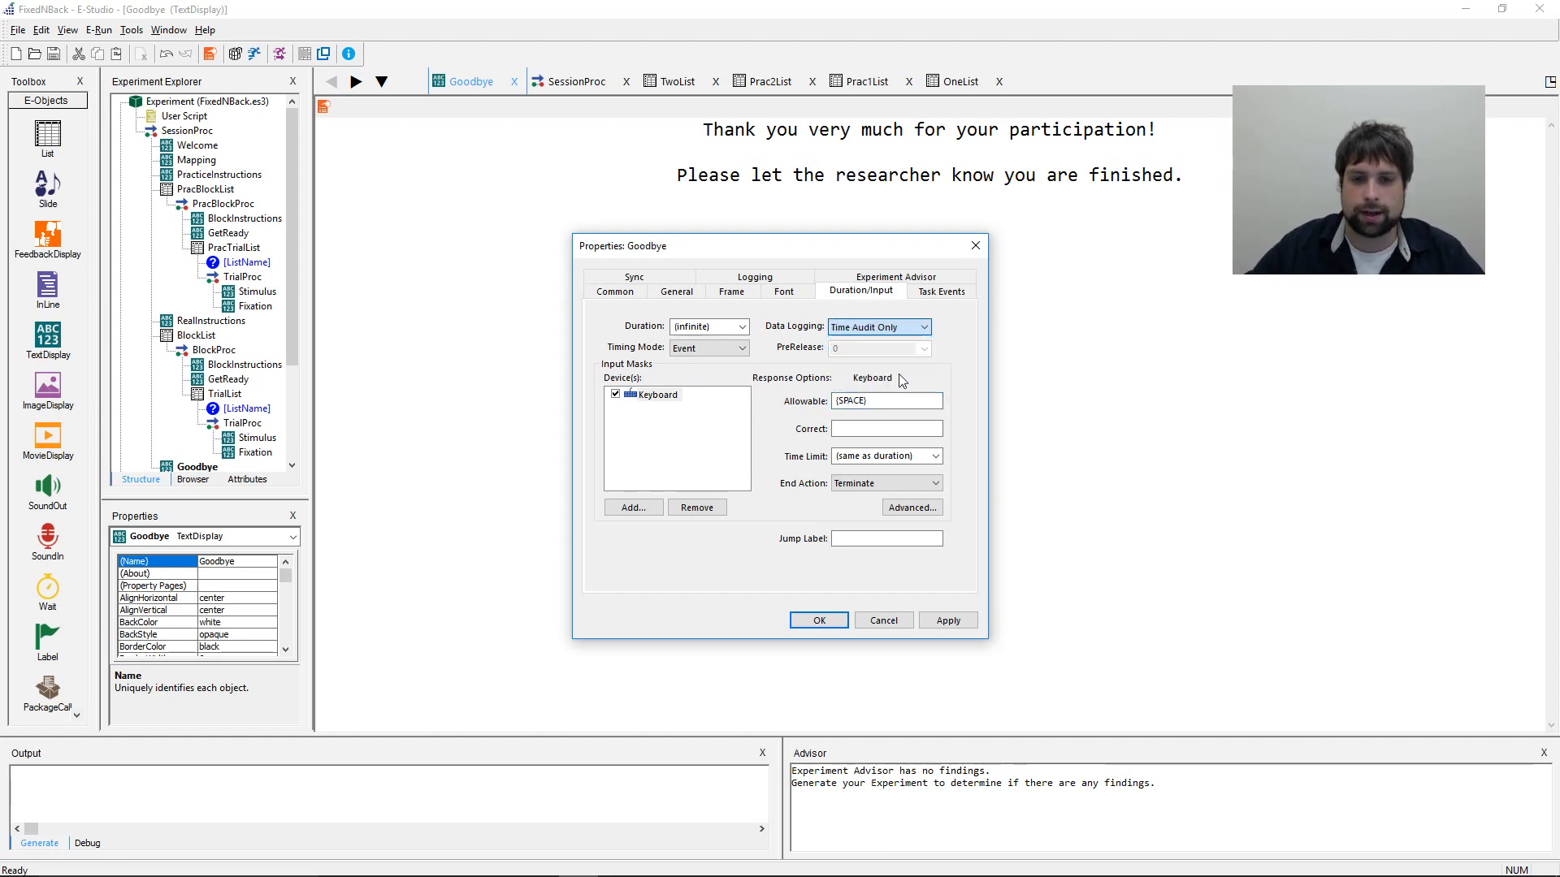
{"action": "left_click", "coordinate": [948, 619]}
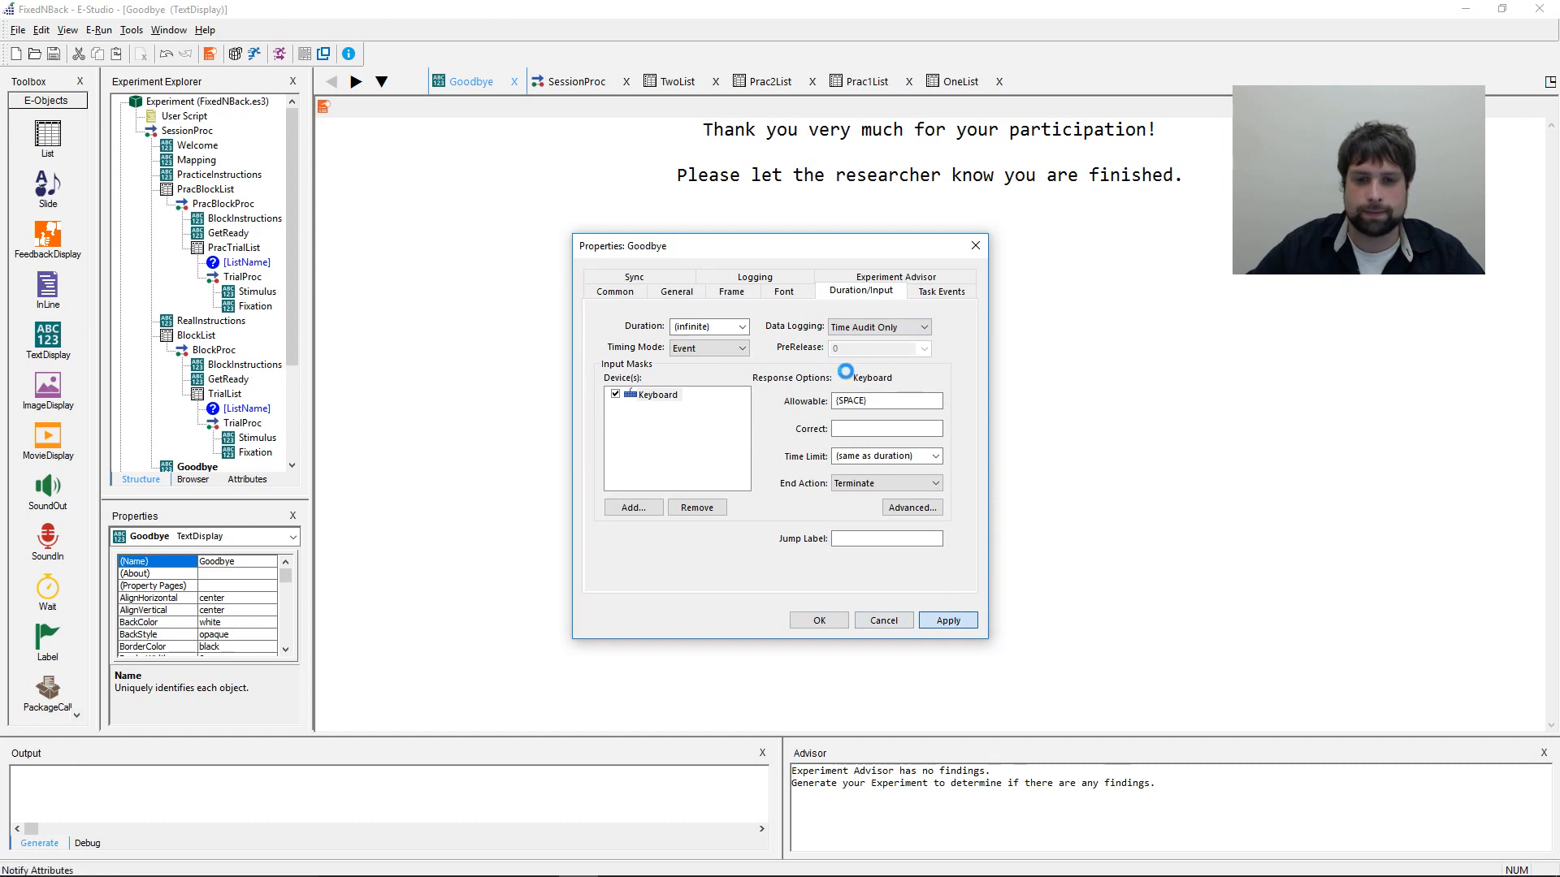
{"action": "left_click", "coordinate": [817, 624]}
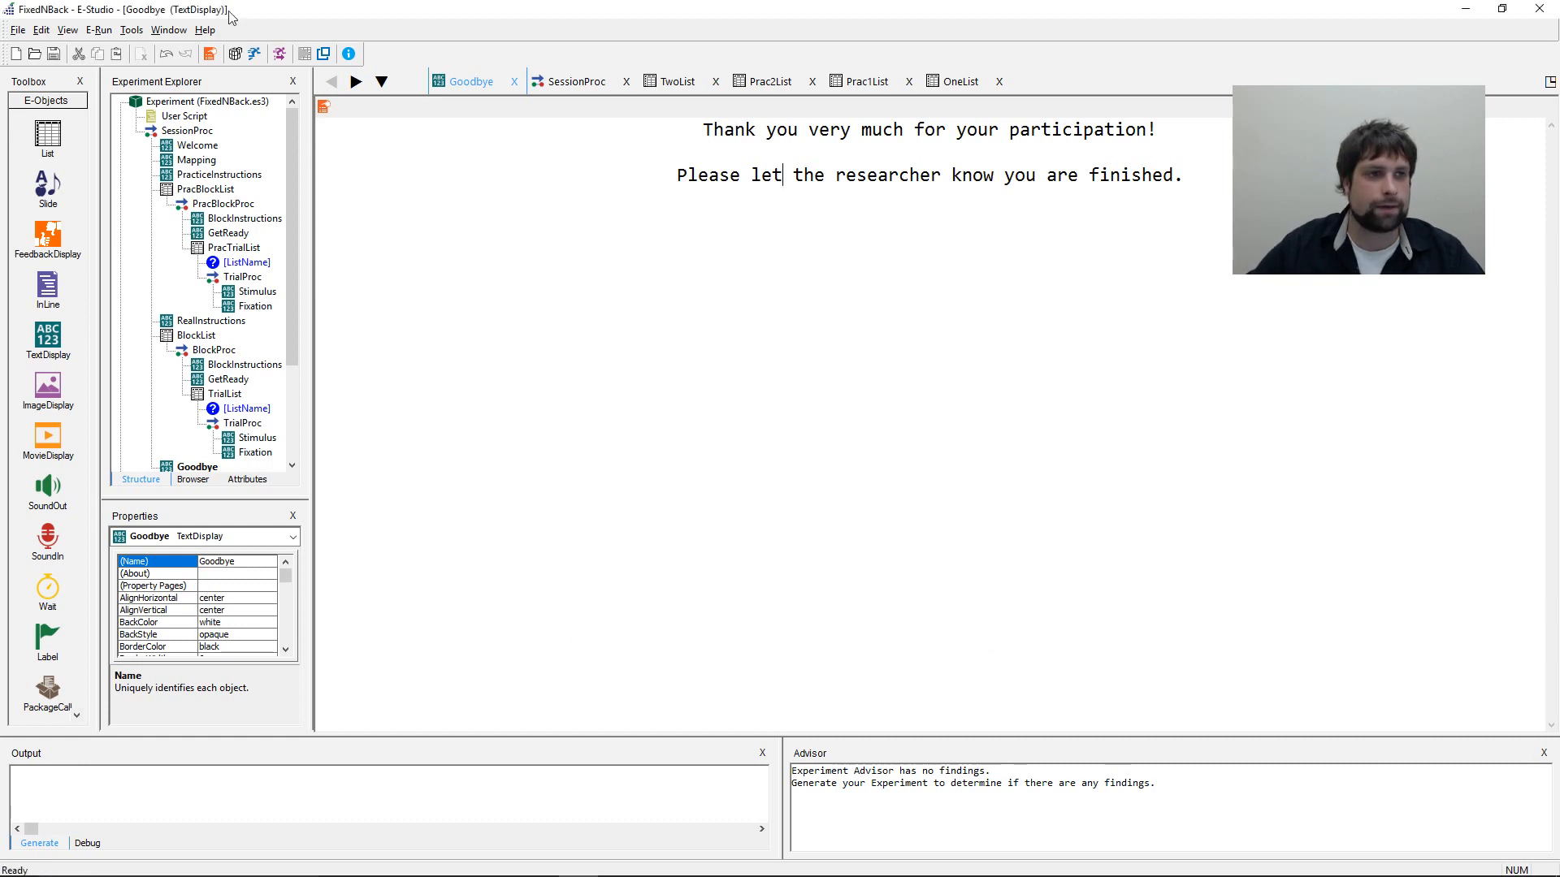
{"action": "mouse_move", "coordinate": [295, 134]}
{"action": "left_mouse_down"}
{"action": "mouse_move", "coordinate": [302, 312]}
{"action": "mouse_move", "coordinate": [298, 134]}
{"action": "left_mouse_up"}
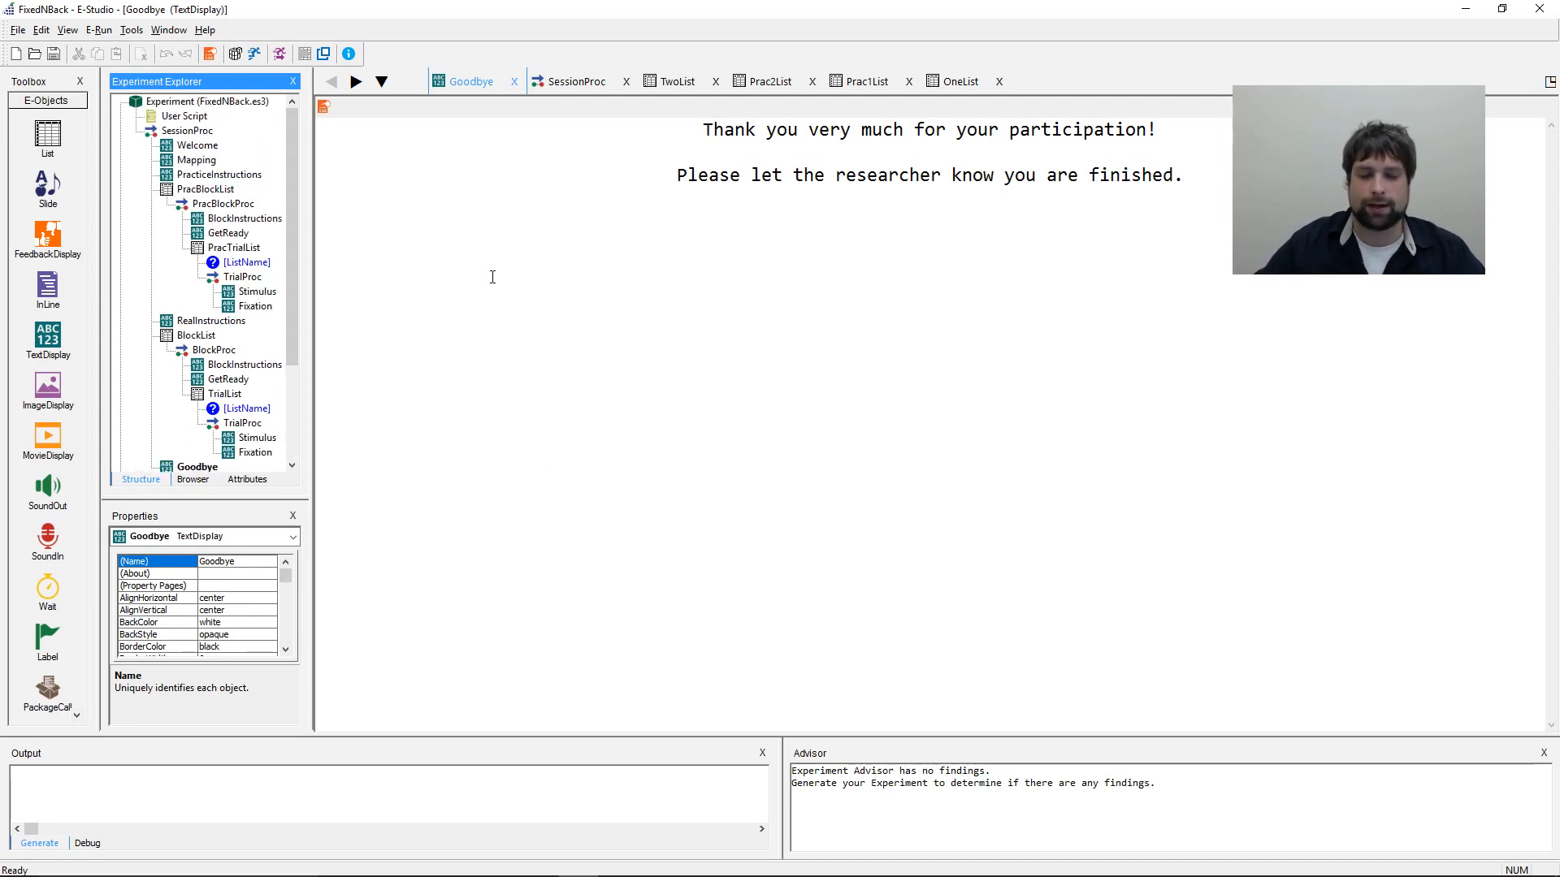
{"action": "left_click_drag", "start_coordinate": [290, 122], "coordinate": [288, 262]}
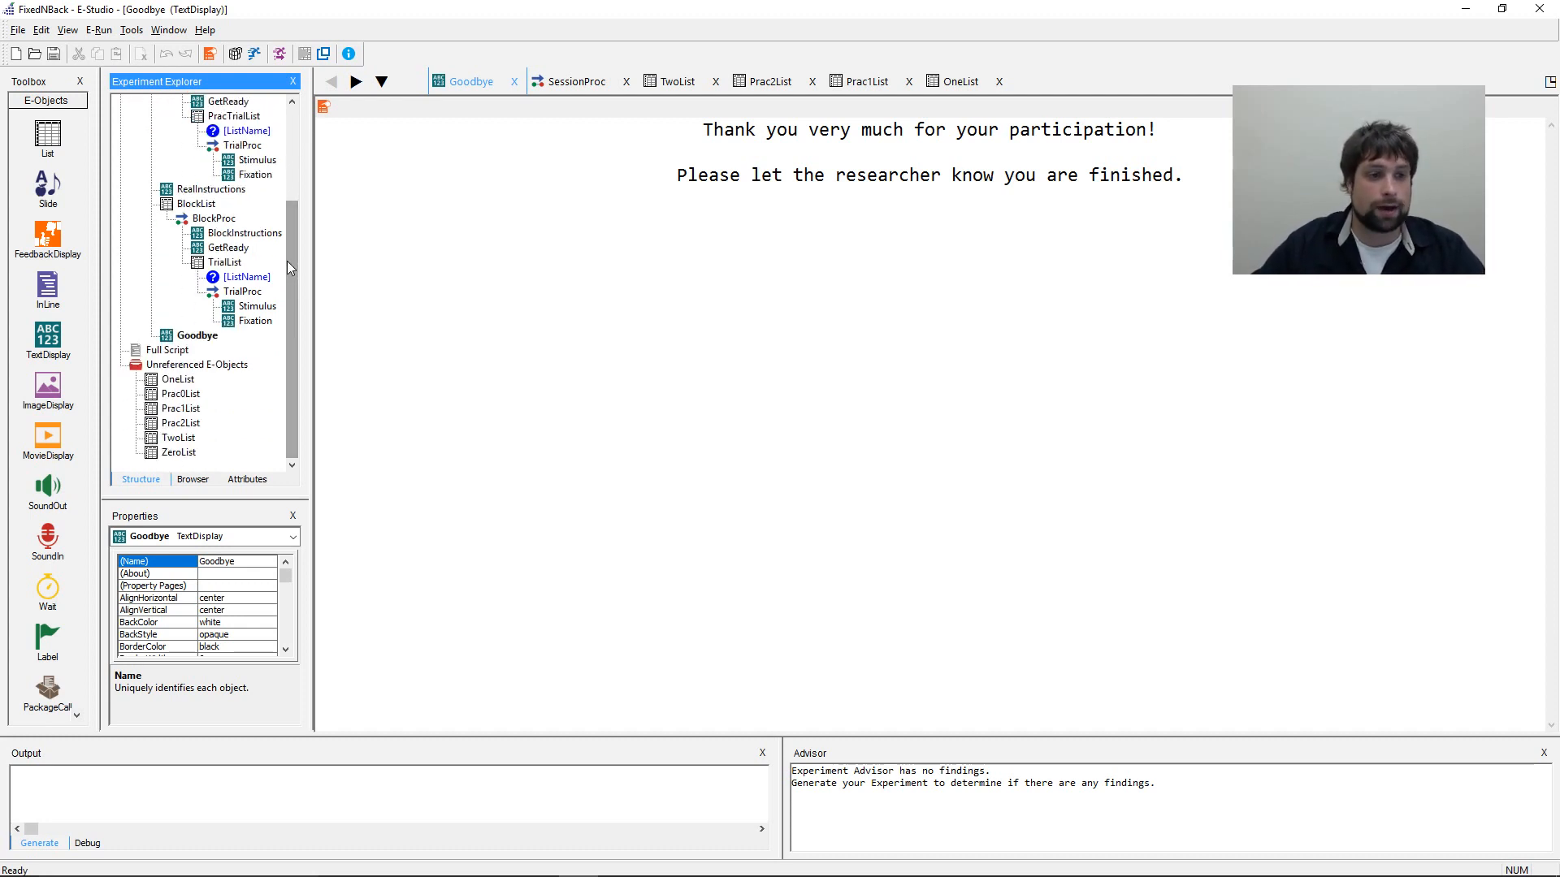
{"action": "left_click", "coordinate": [204, 189]}
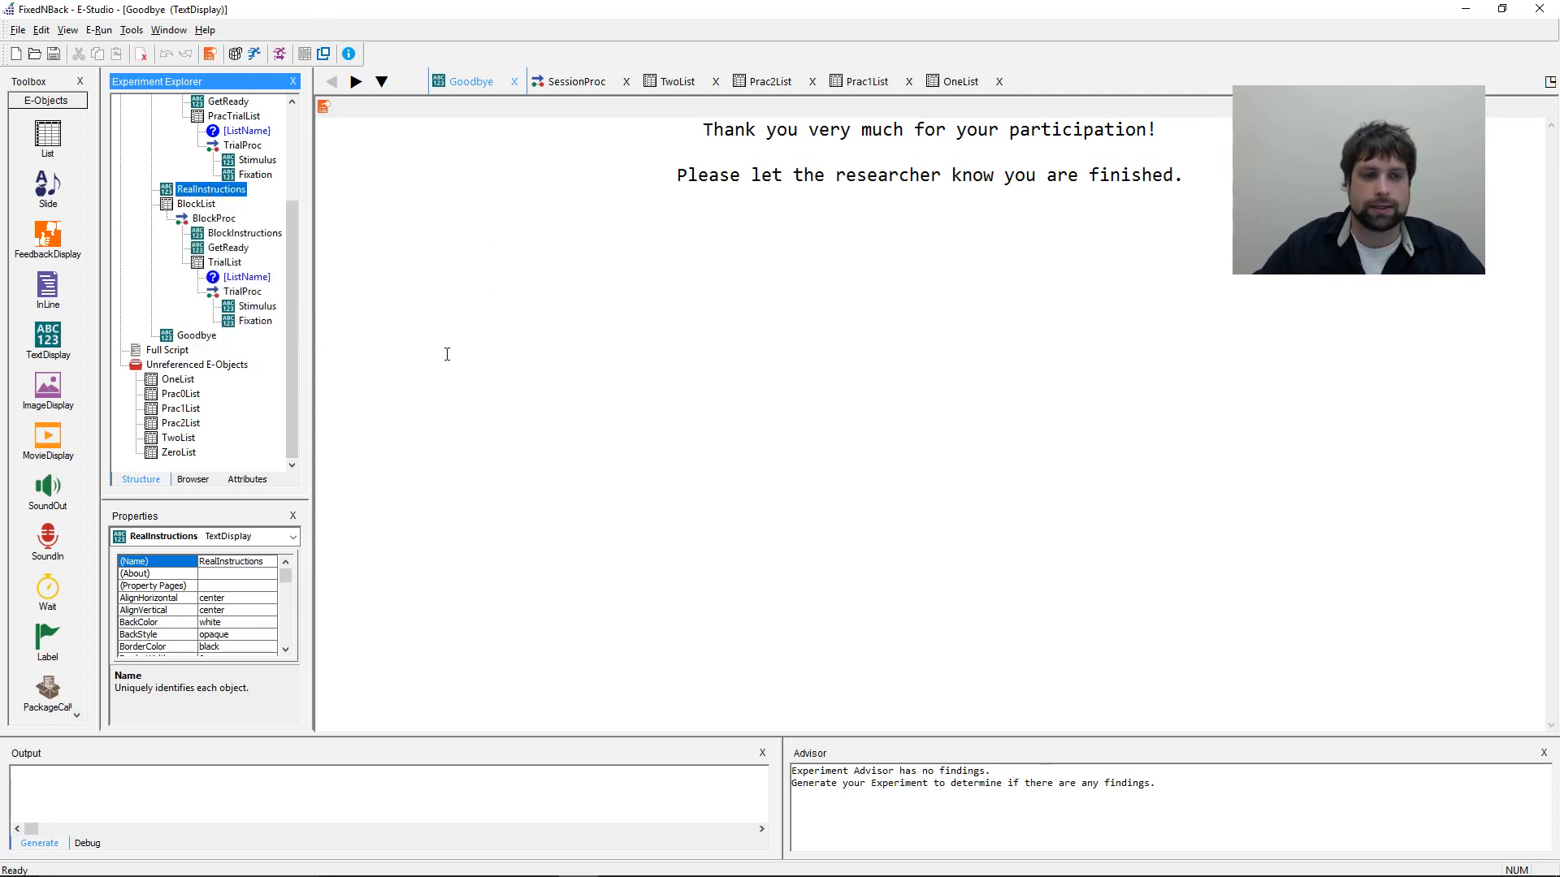
{"action": "left_click_drag", "start_coordinate": [293, 300], "coordinate": [296, 182]}
{"action": "left_click", "coordinate": [479, 331]}
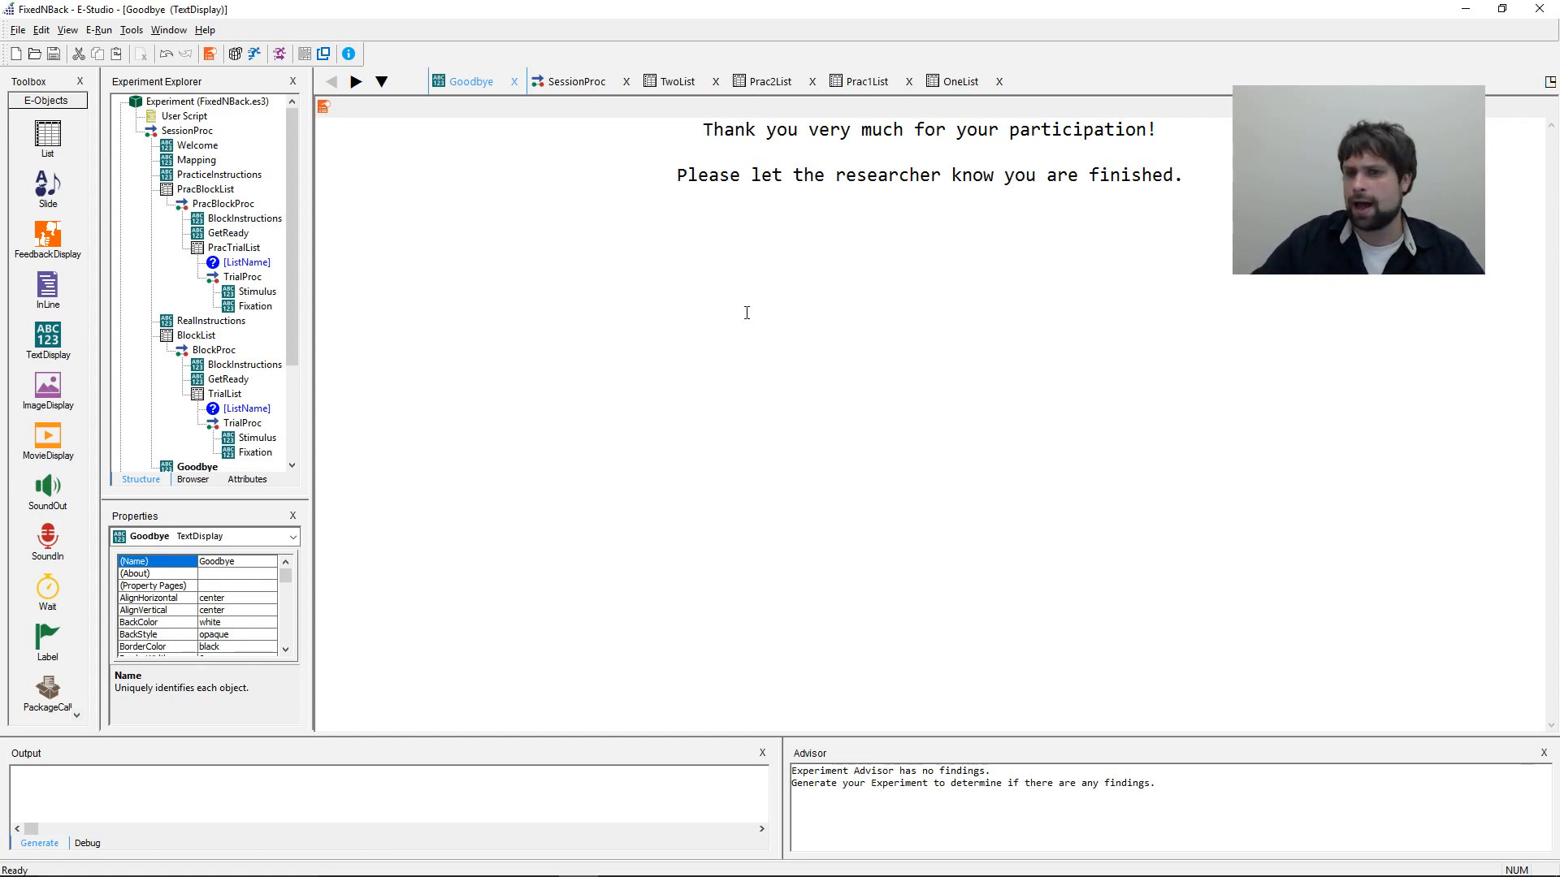
{"action": "key", "text": "ctrl+a"}
{"action": "left_click", "coordinate": [783, 174]}
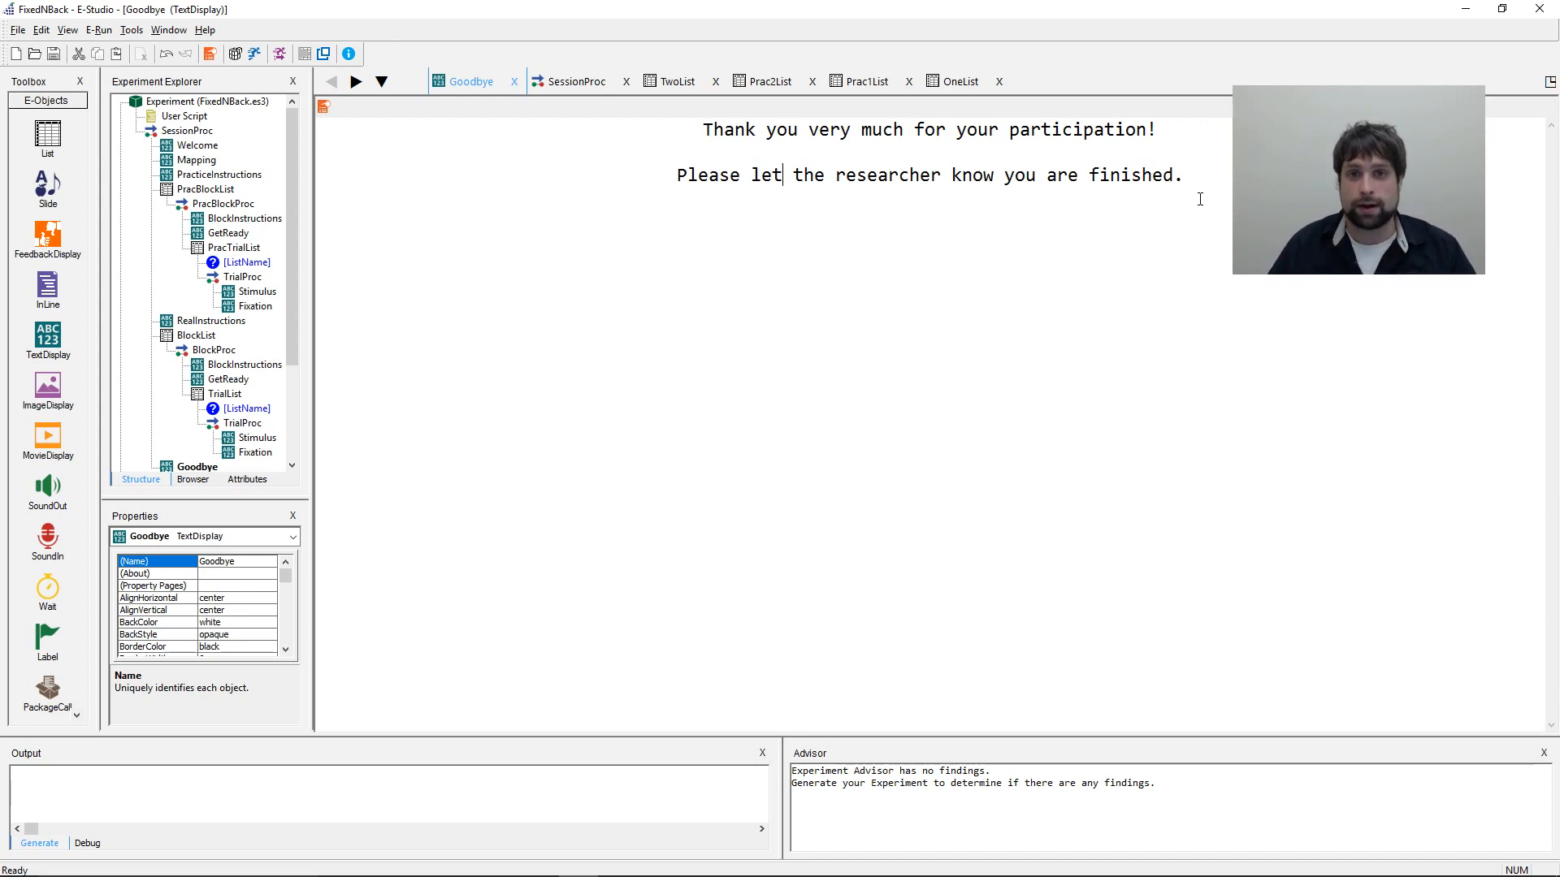
{"action": "left_click", "coordinate": [1200, 199]}
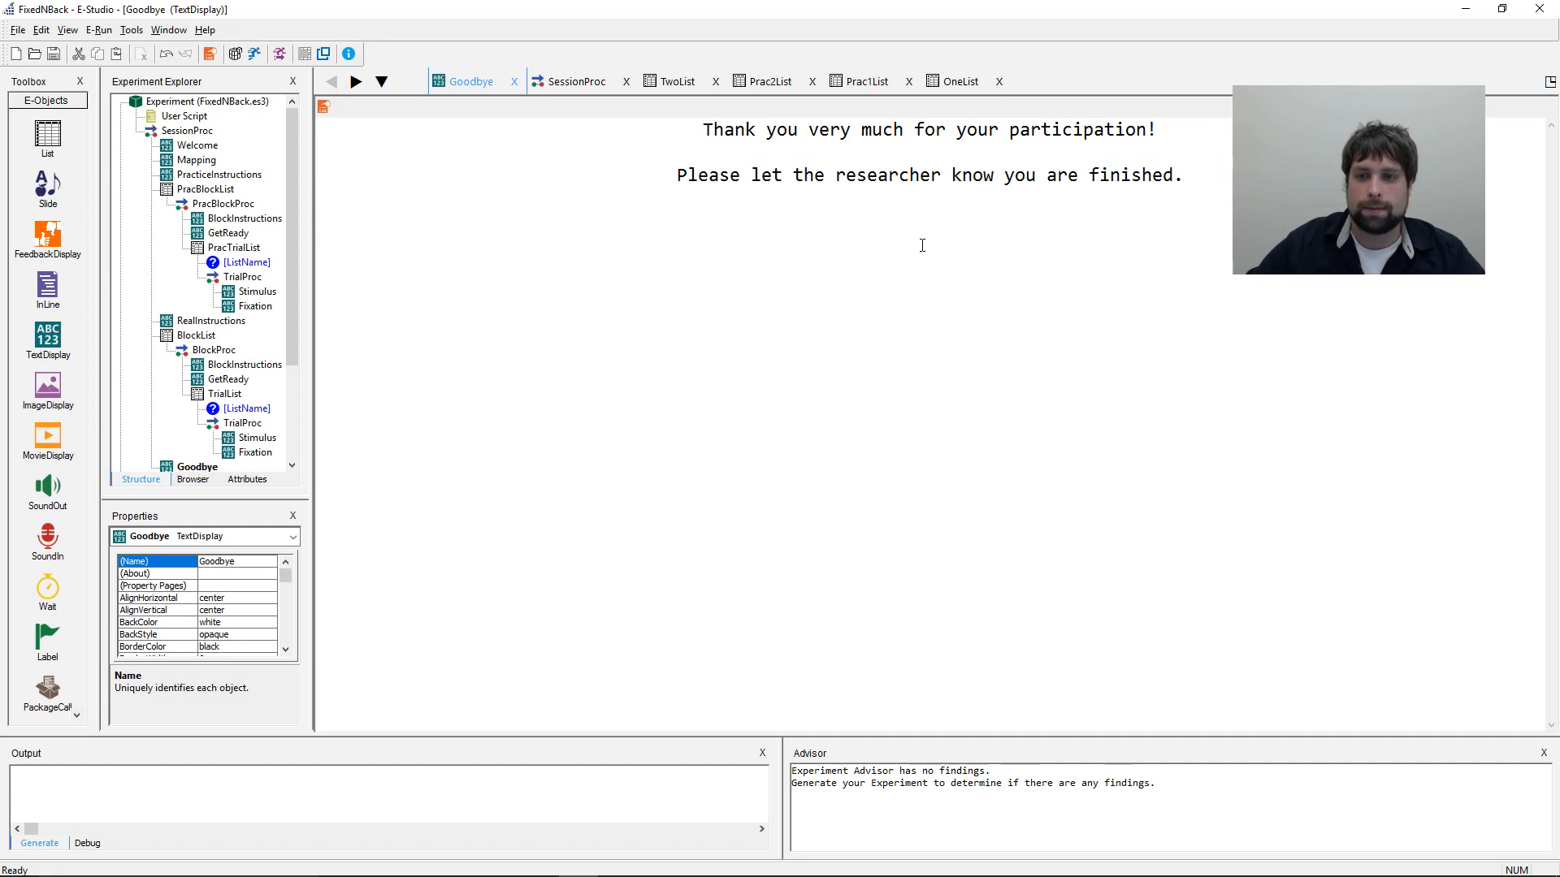